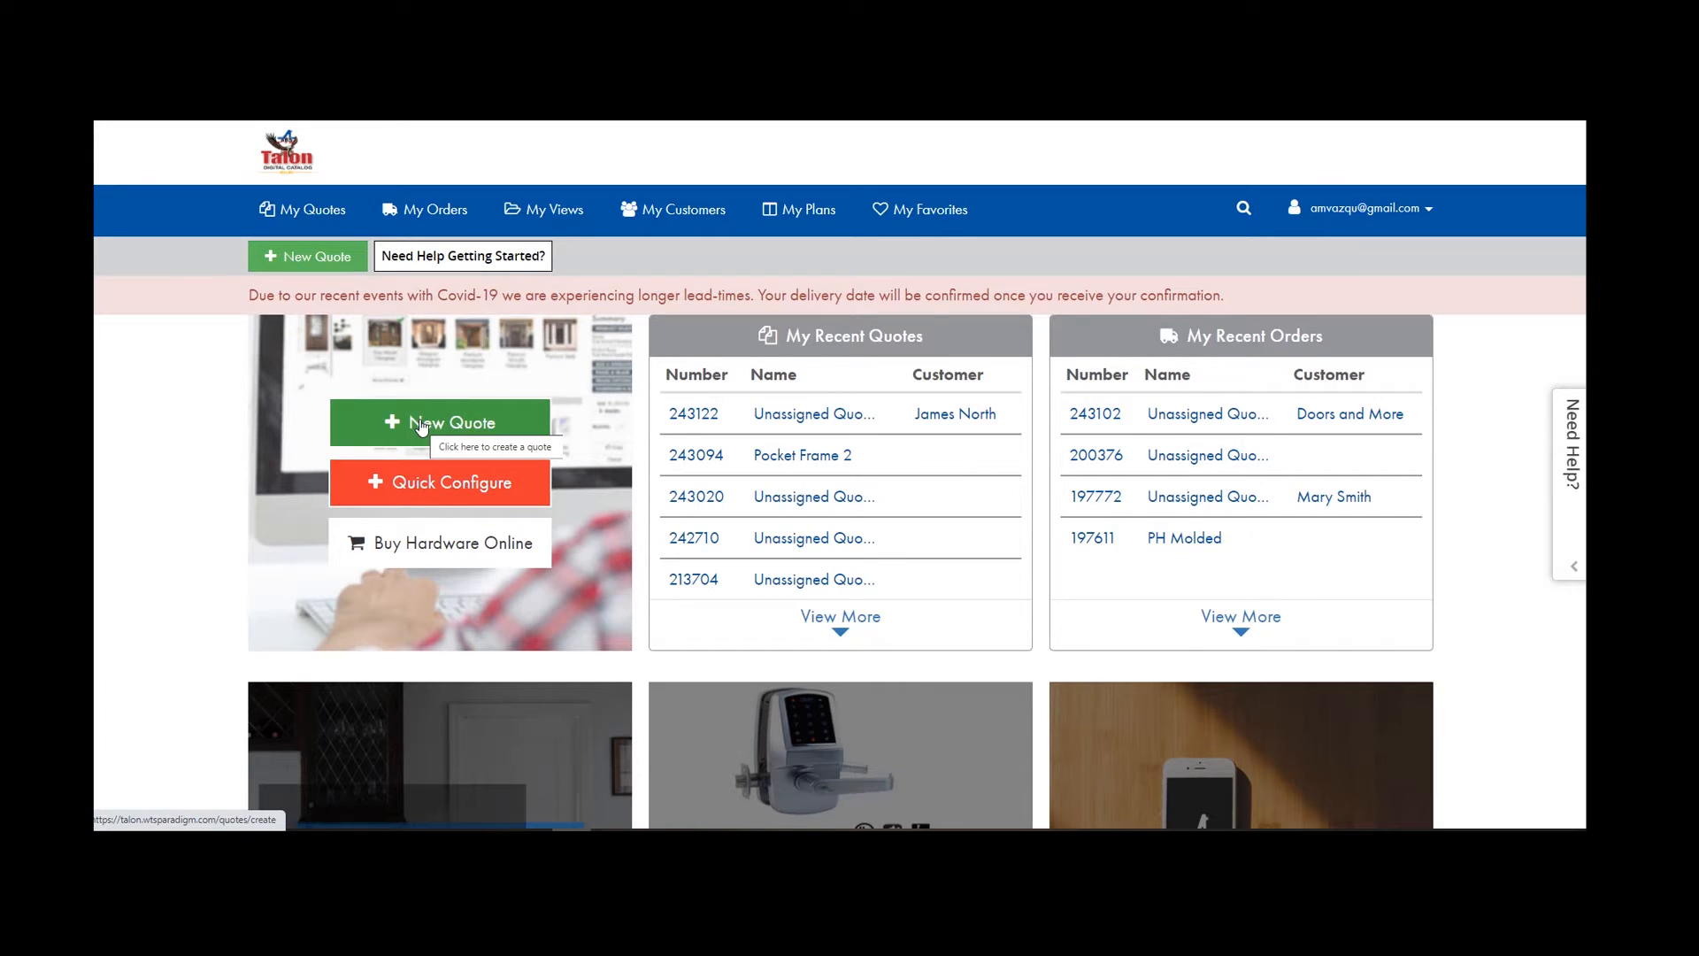
Start new quote 243770 with Quick Configure to reach the brand list.
click(427, 489)
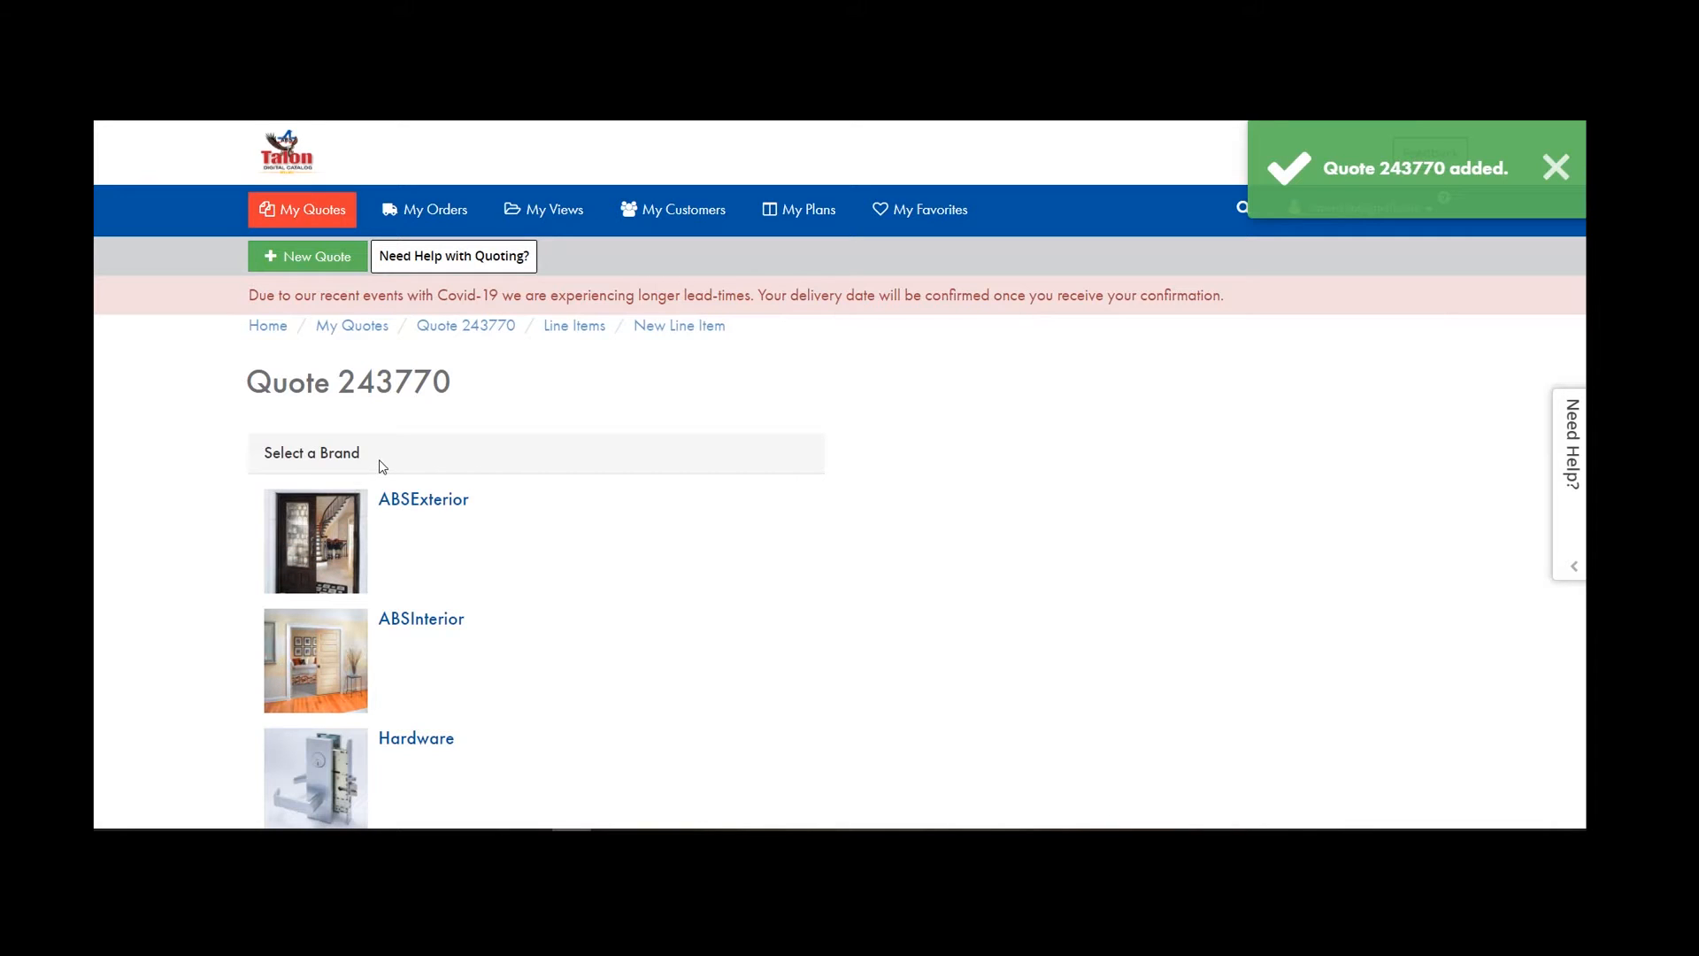
Choose the ABSInterior brand, Molded Doors, and the Single Unit door type.
click(331, 665)
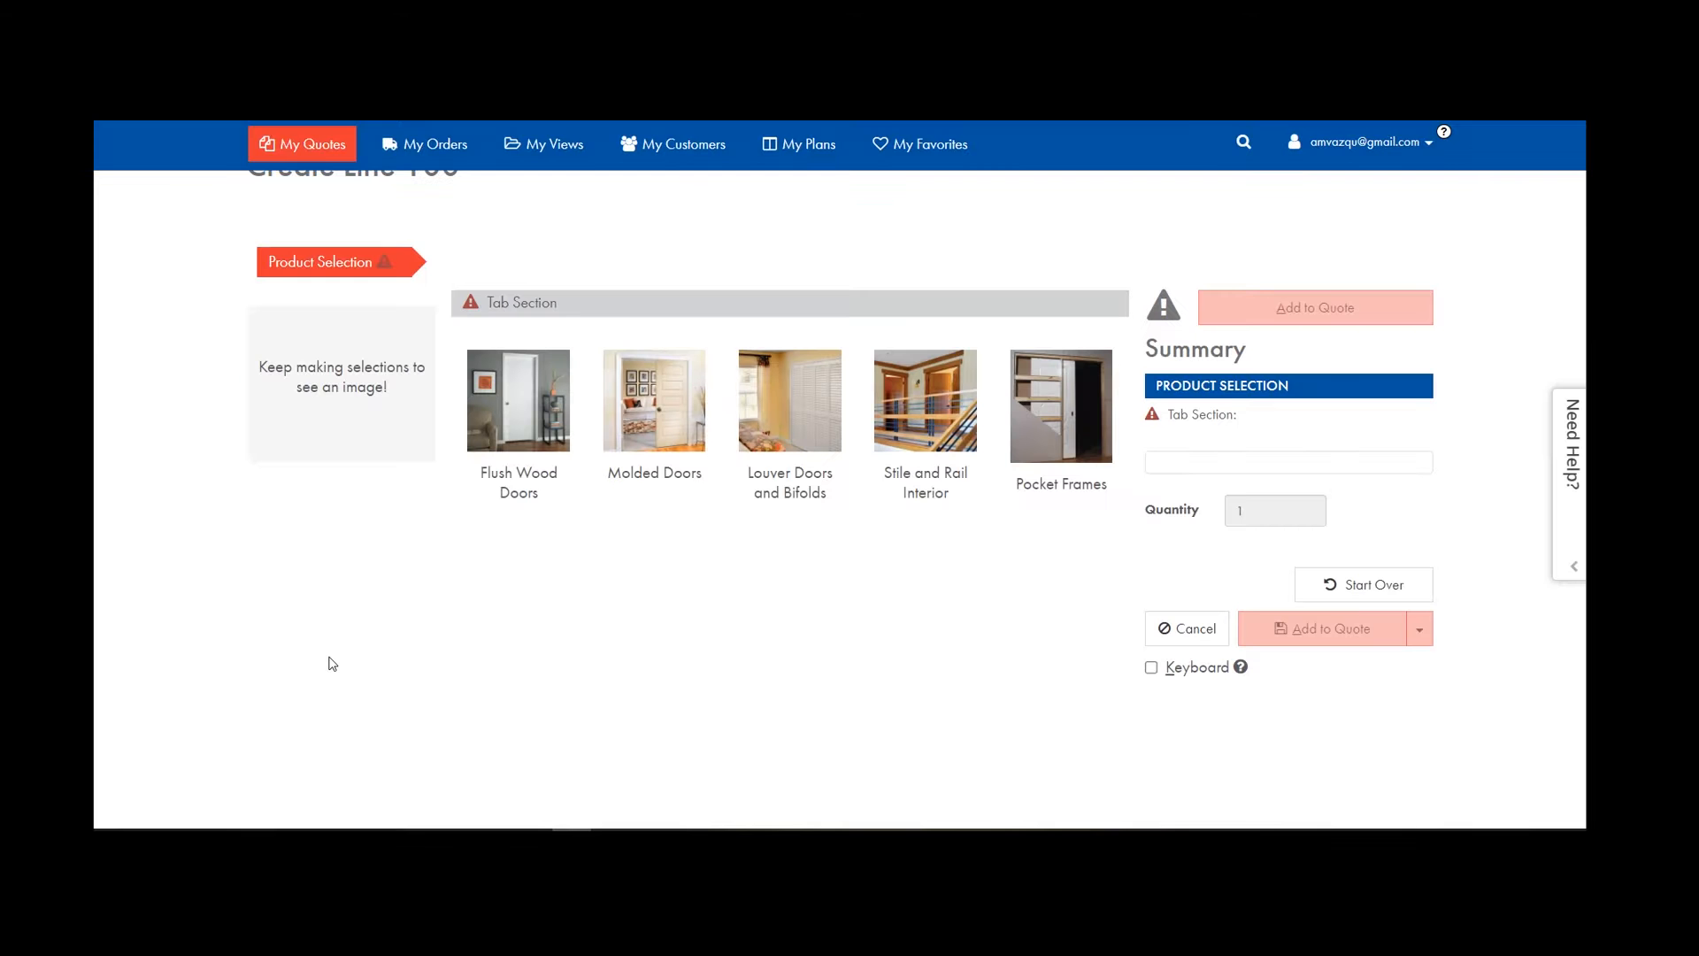
click(626, 390)
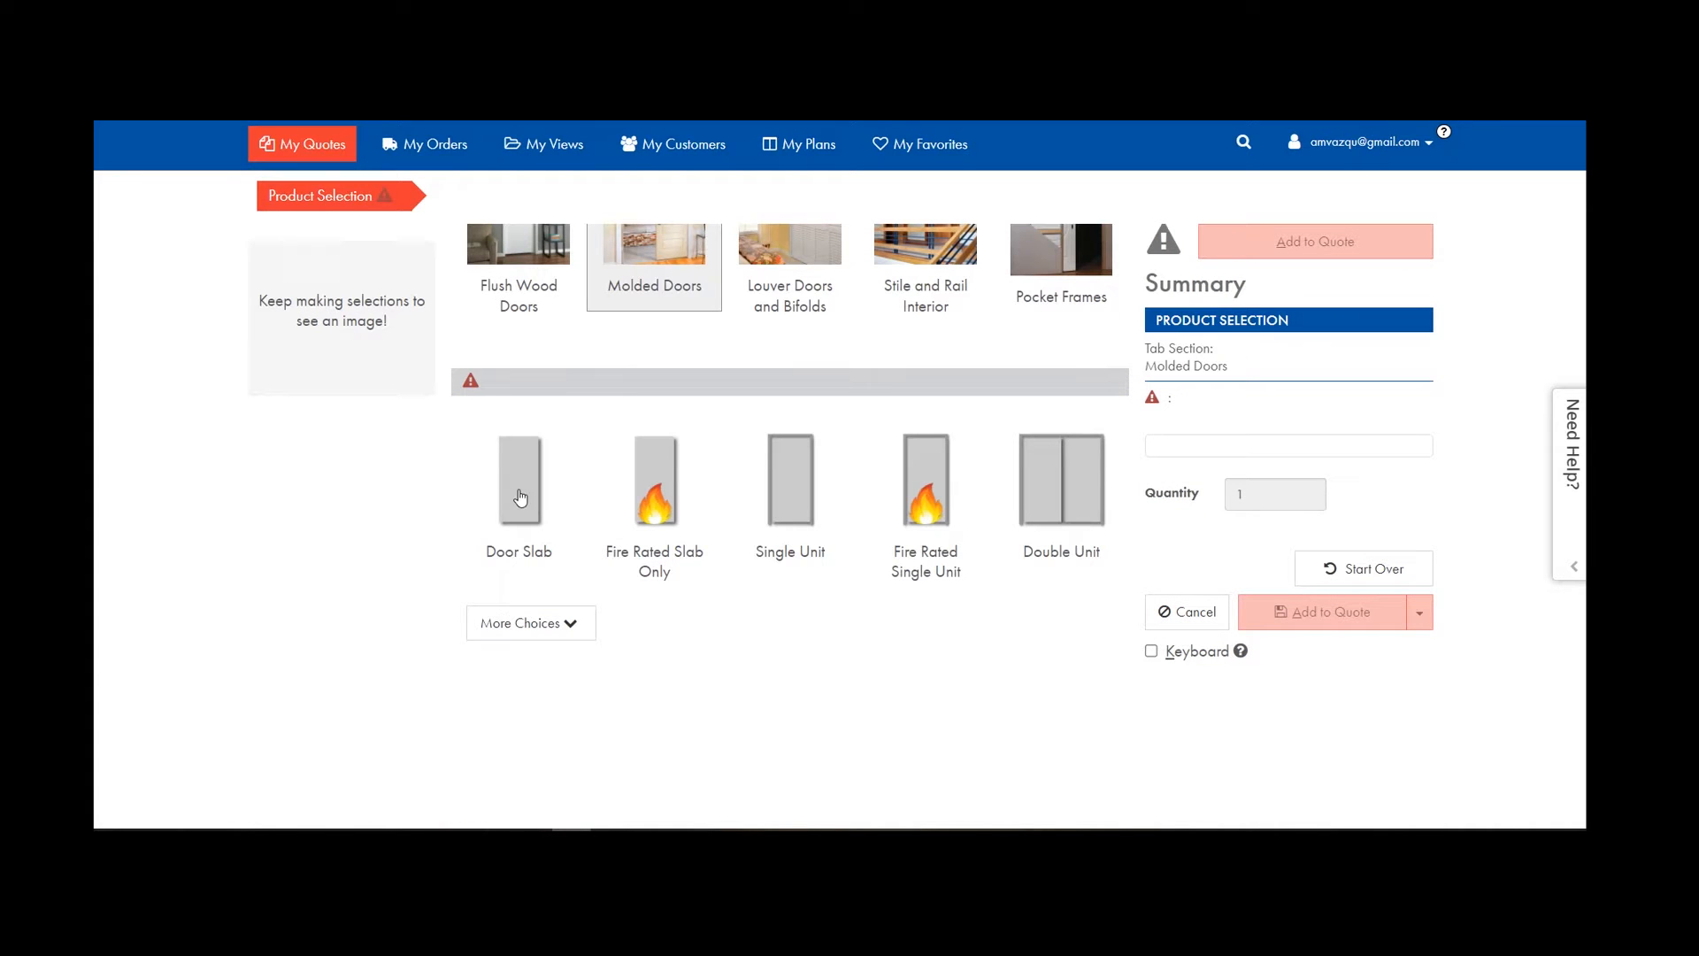
click(543, 634)
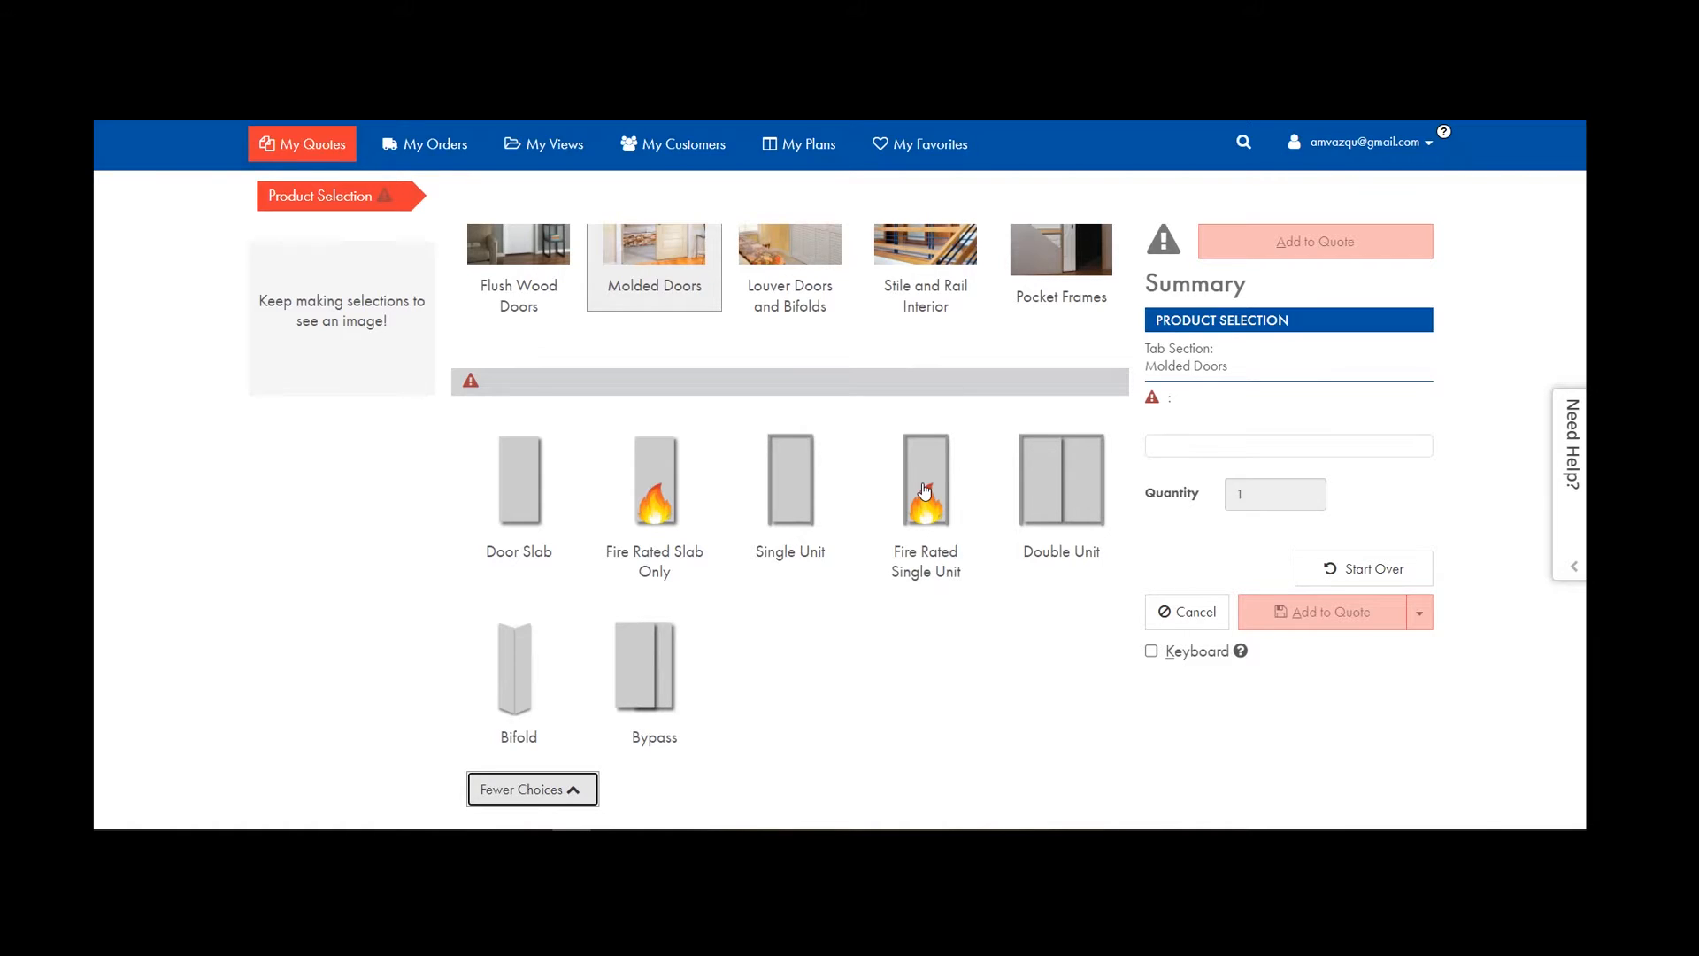
click(796, 502)
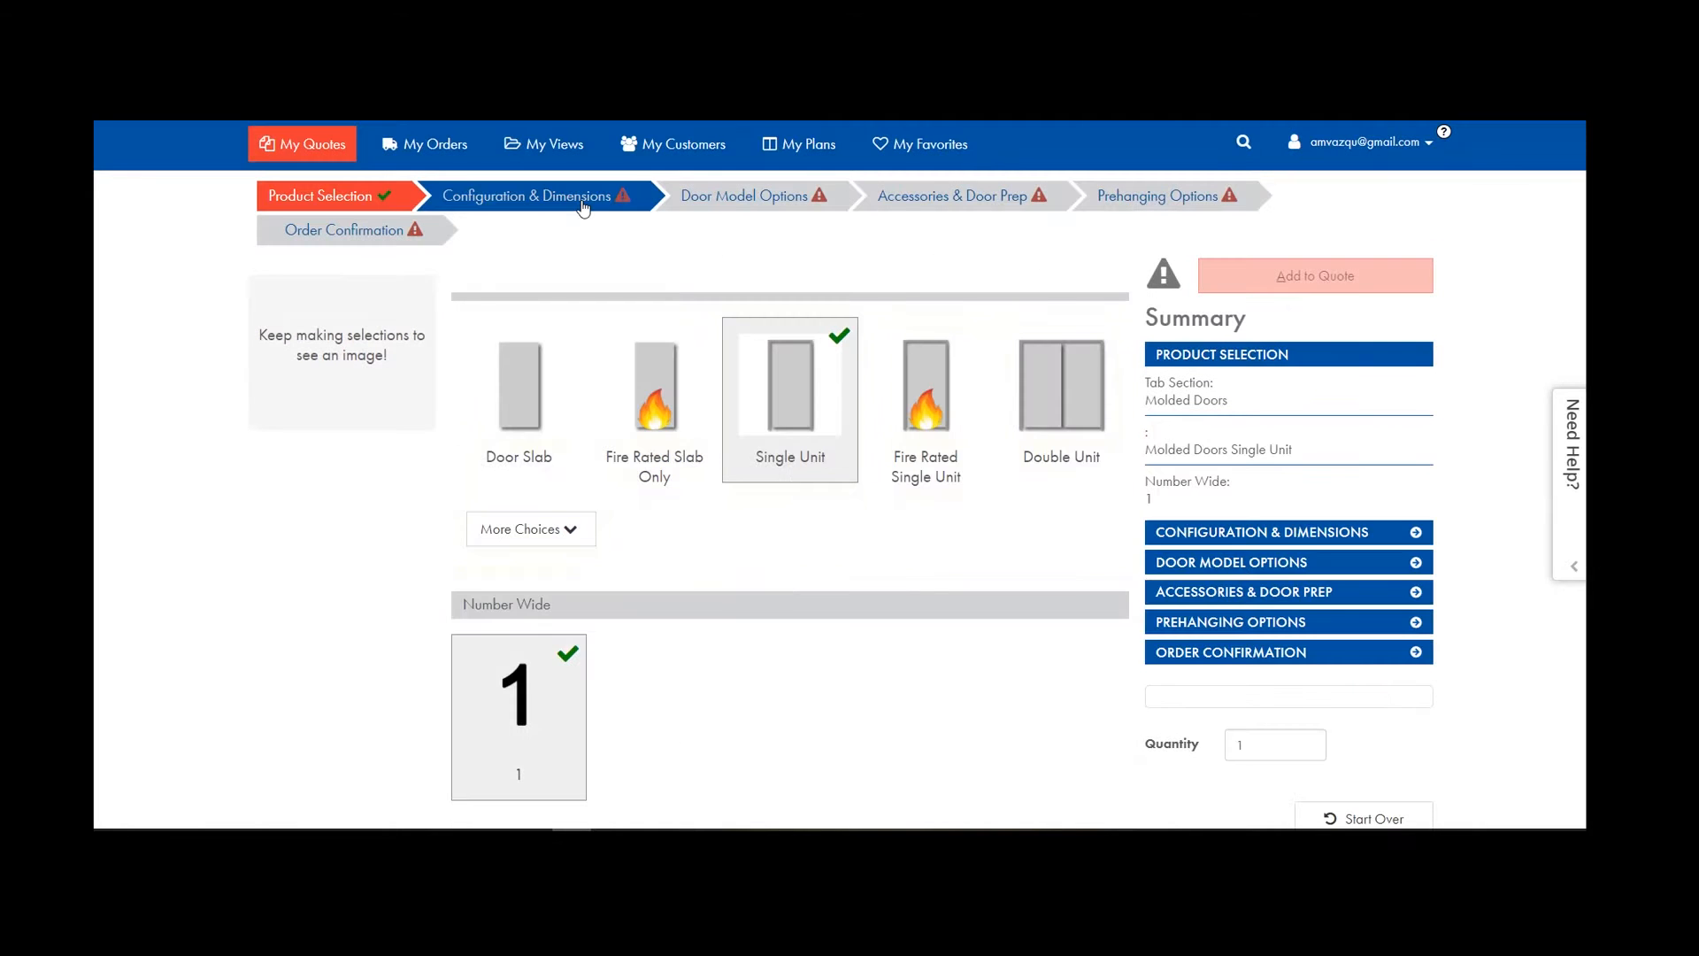
Set Right Hand Inswing handing, choose a call width, and set call height 6/8 (29.375 × 81.25 frame).
click(582, 203)
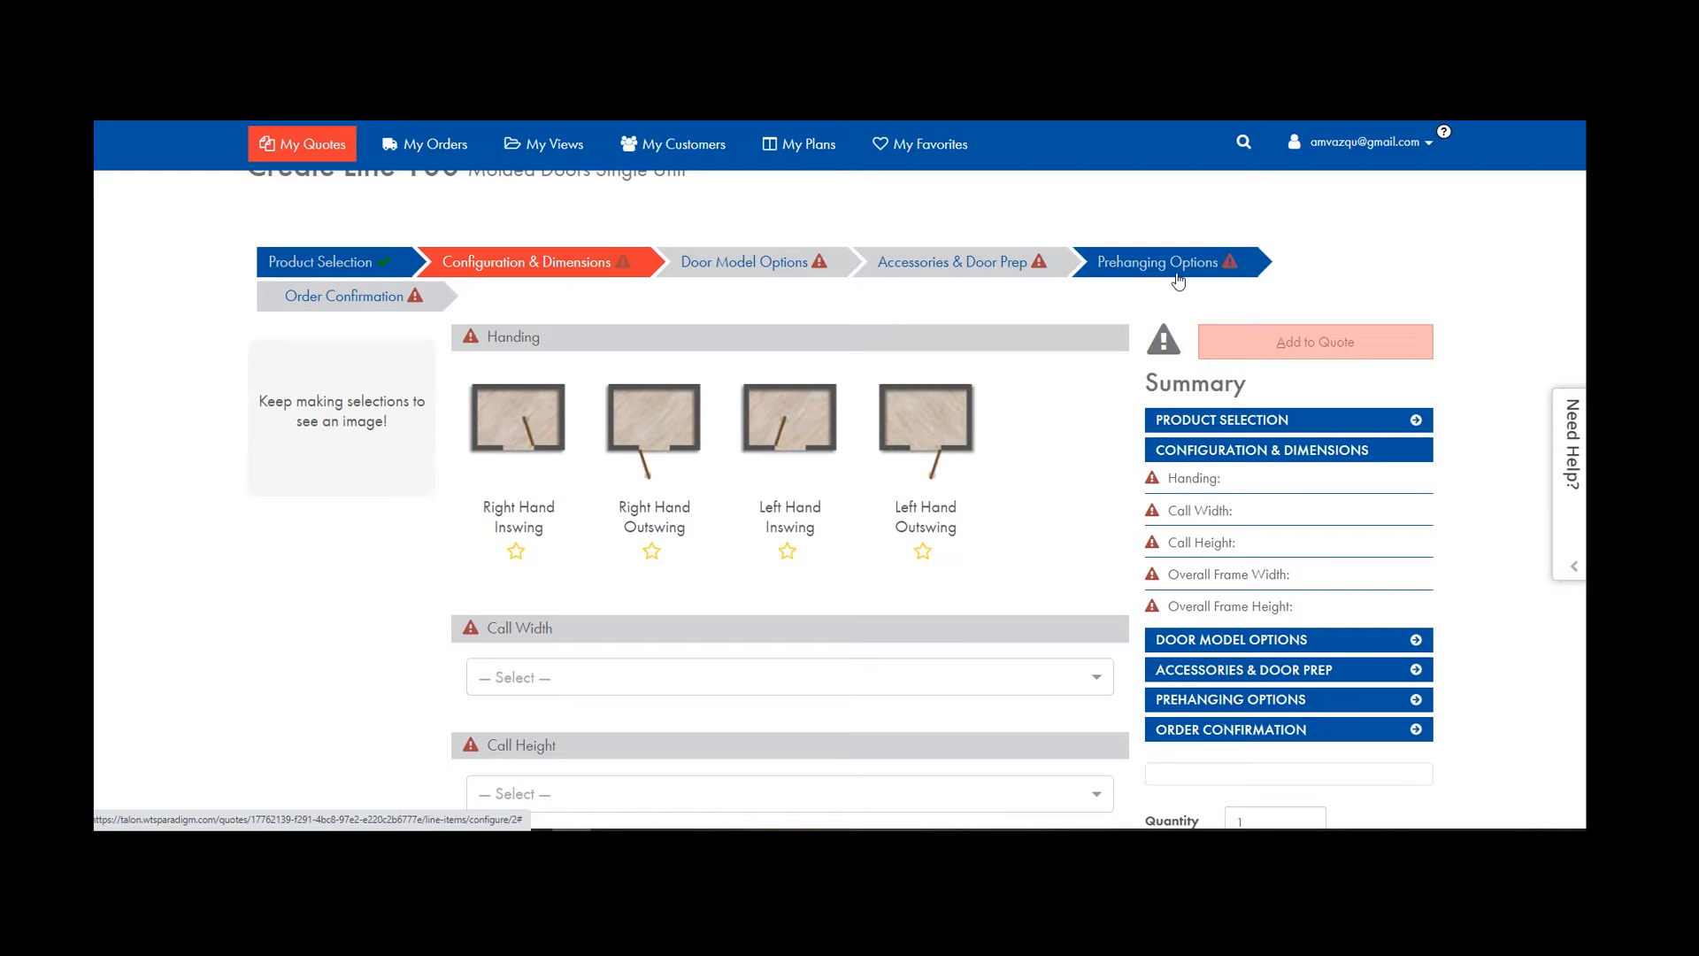
click(510, 418)
click(519, 322)
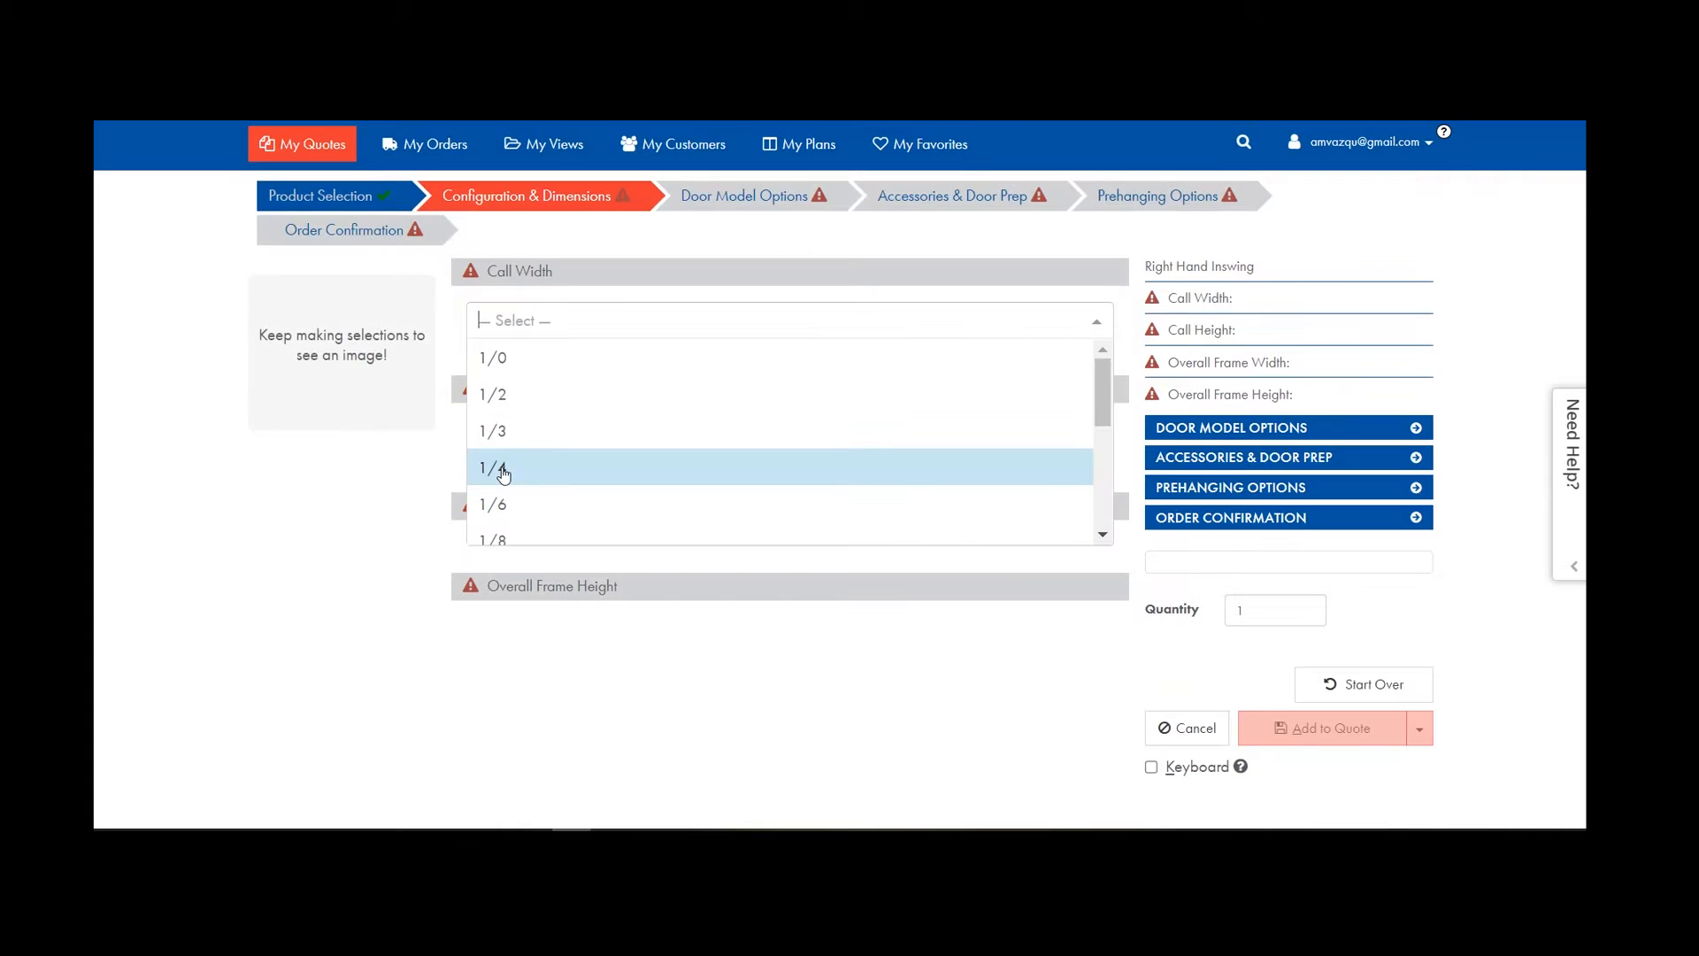
scroll(506, 505, down, 3)
click(487, 416)
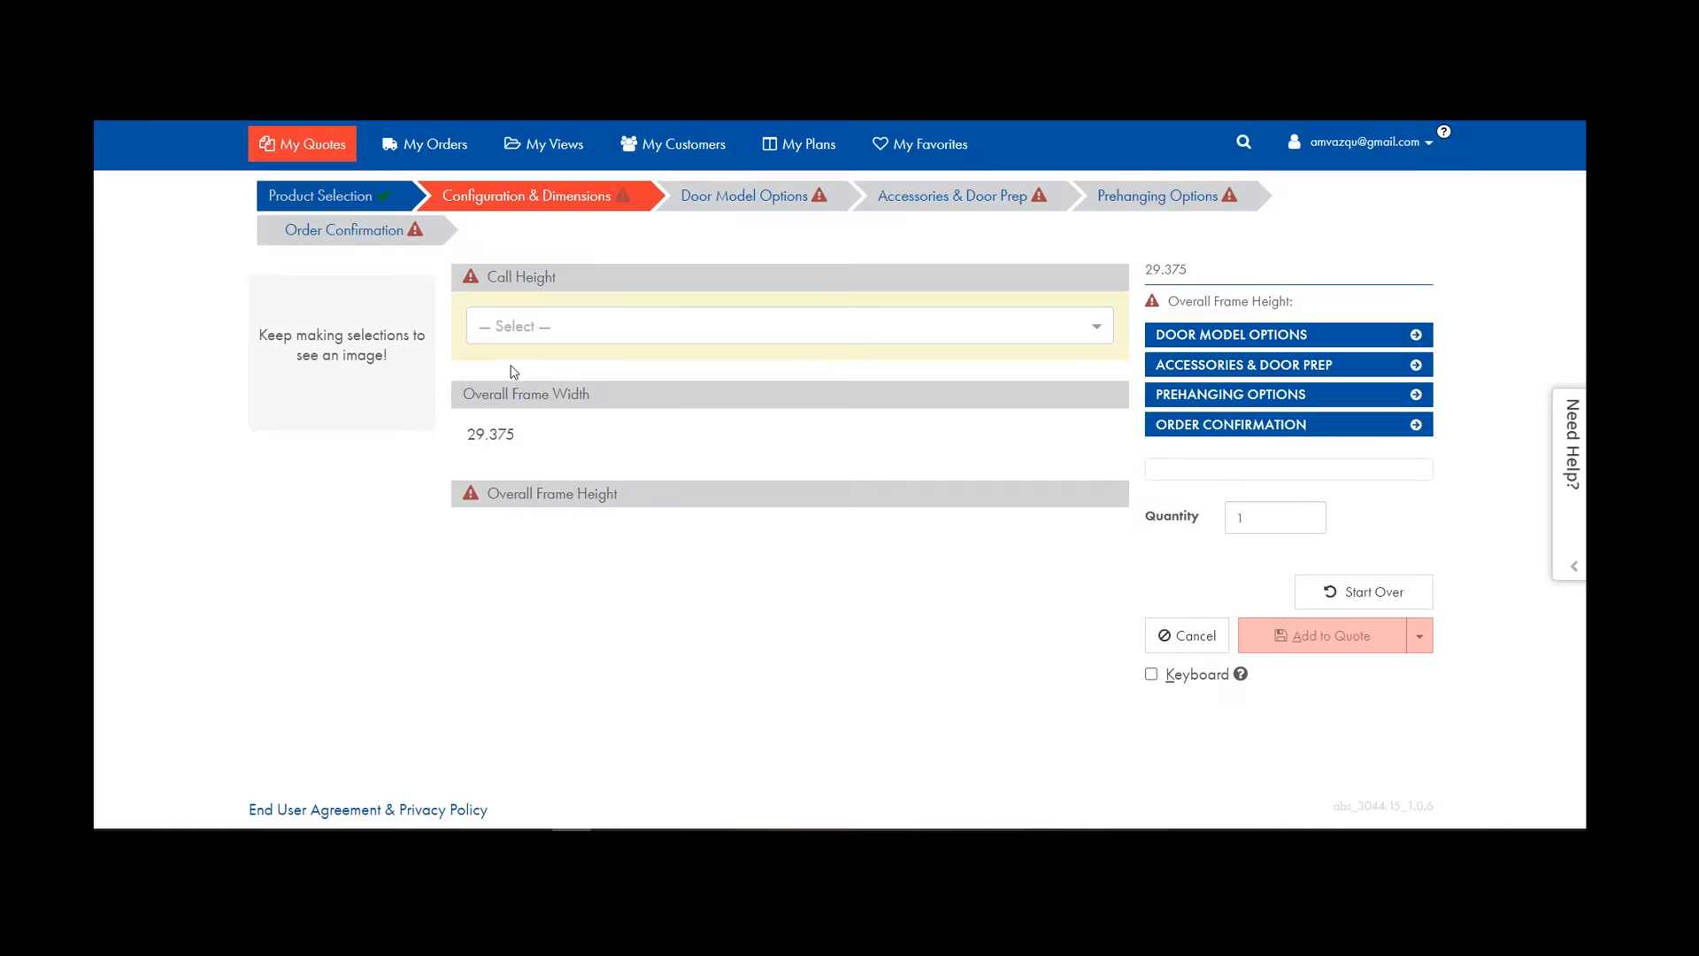
click(521, 328)
click(513, 366)
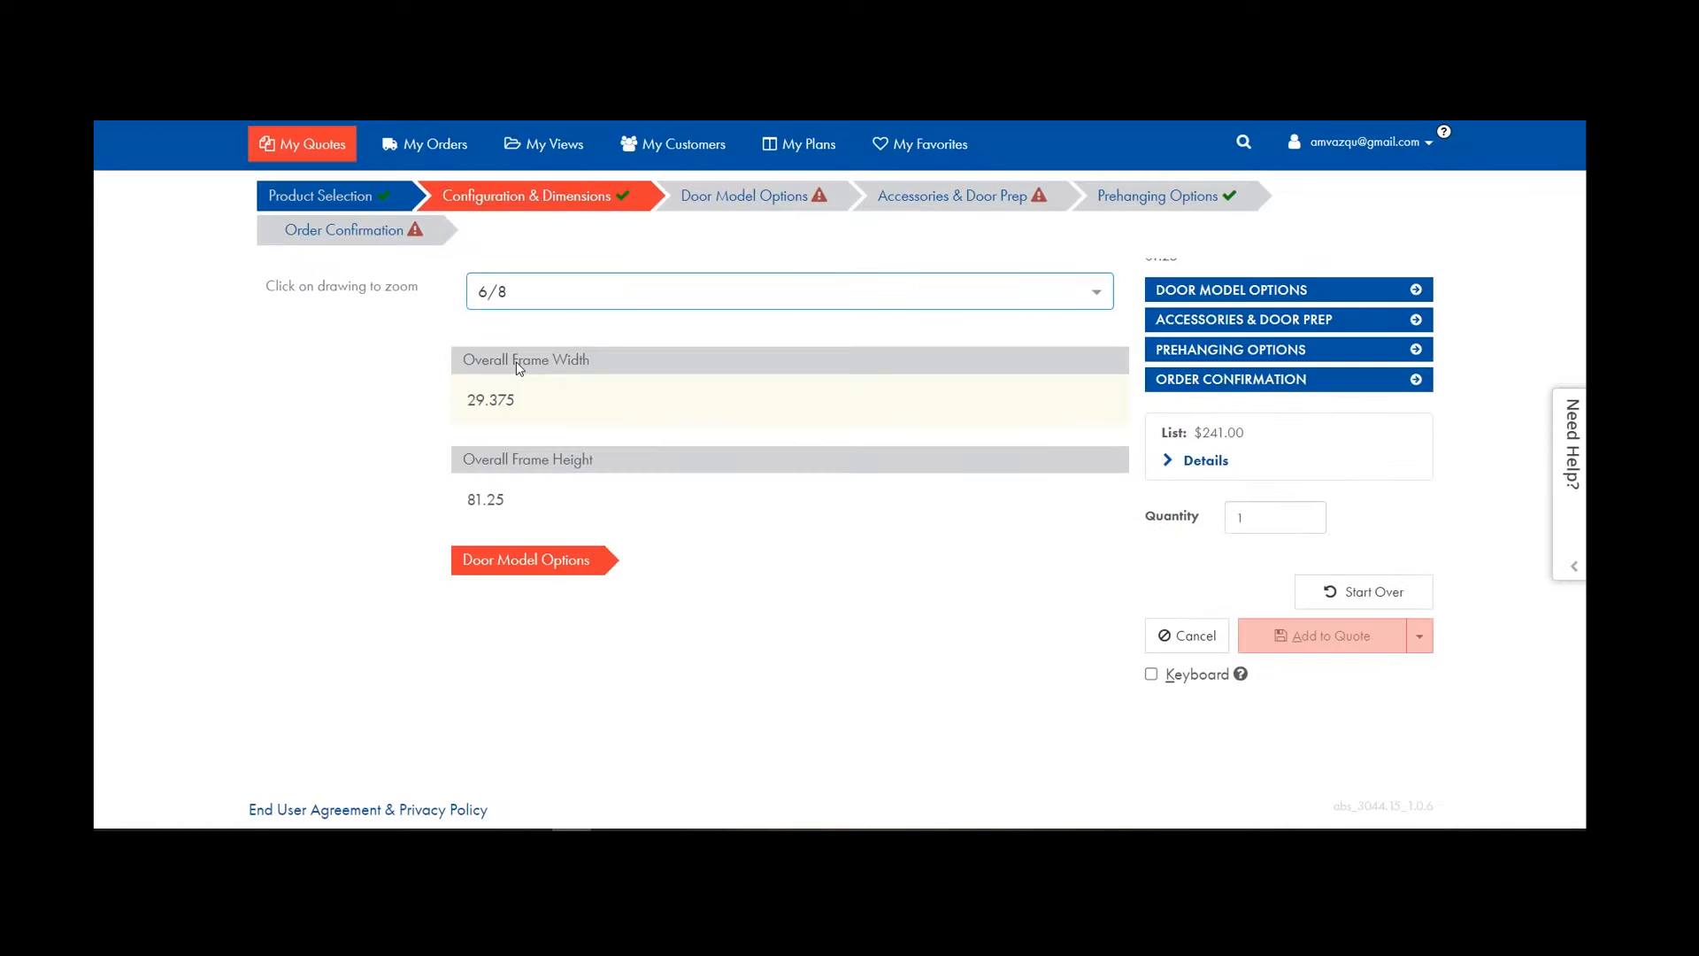
On Door Model Options, show all model names and pick the Smooth skin type.
click(741, 202)
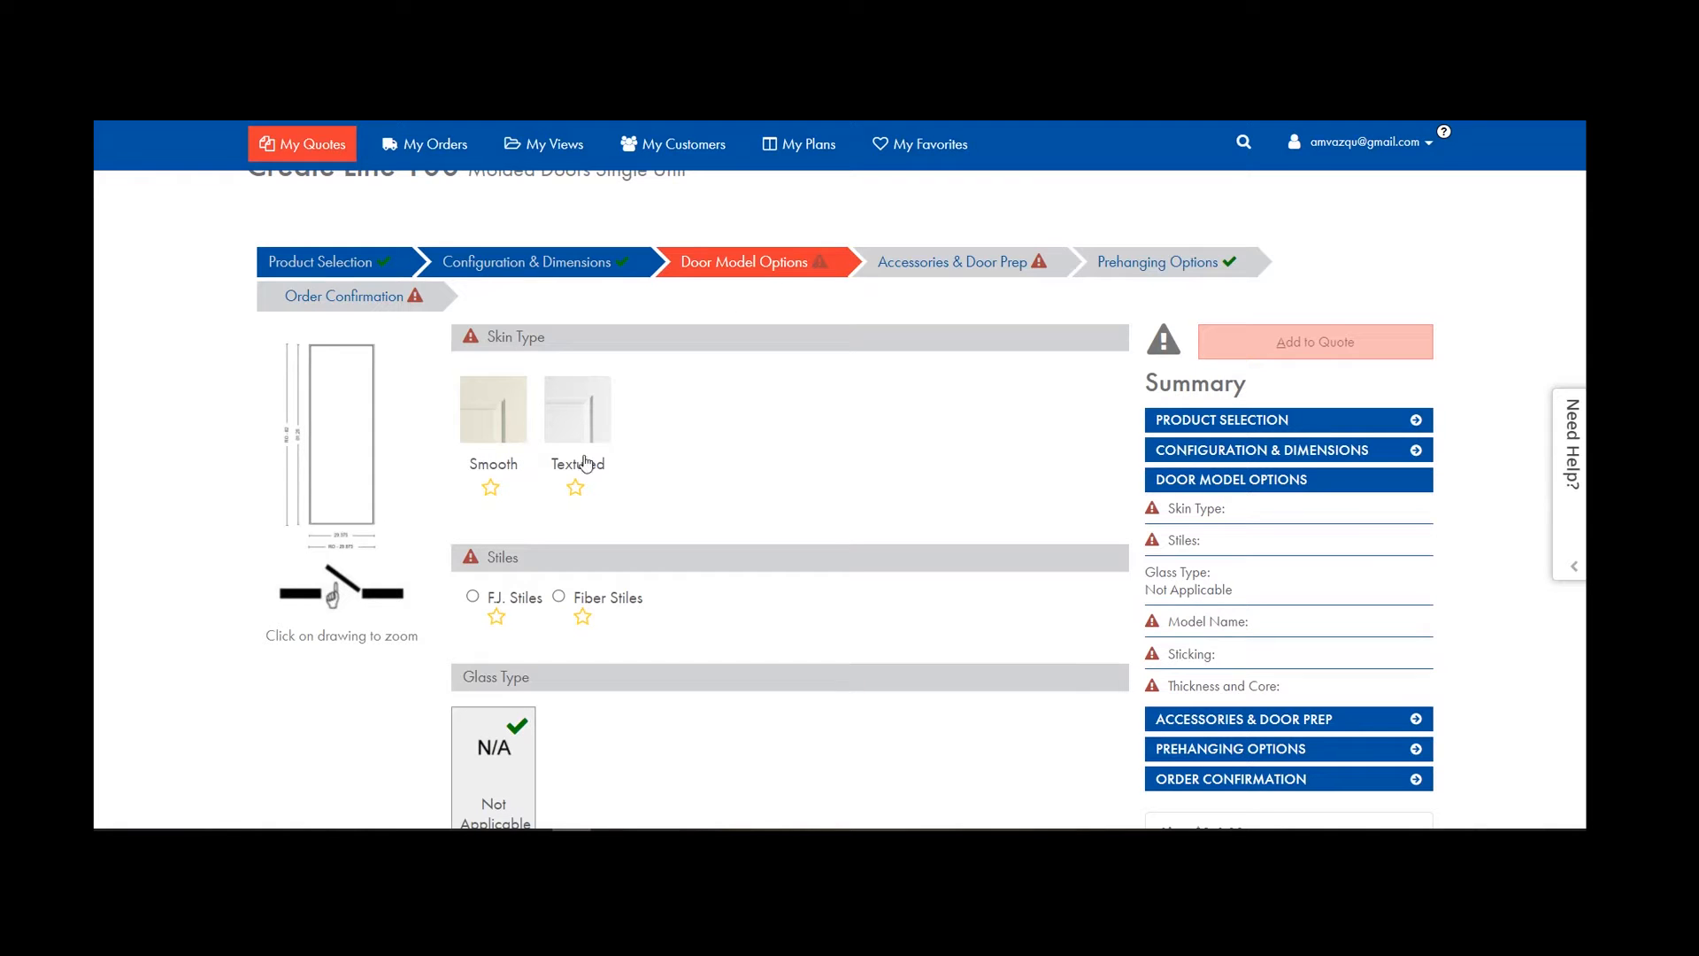
scroll(537, 613, down, 1)
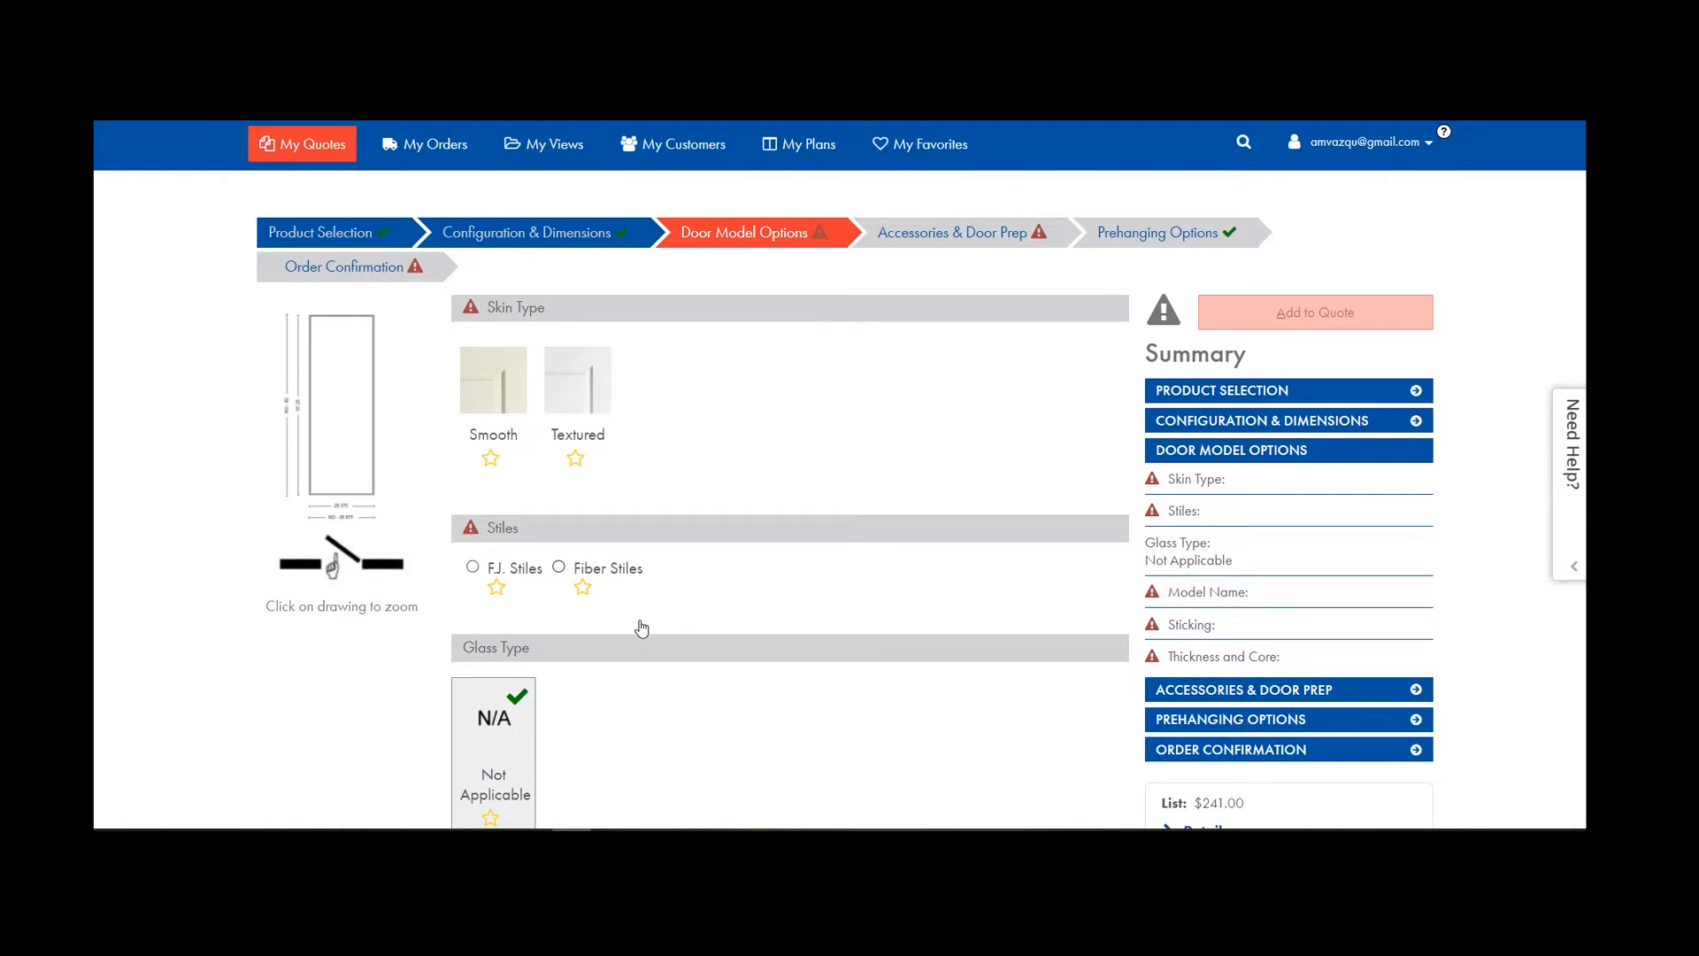
scroll(611, 584, down, 6)
click(579, 544)
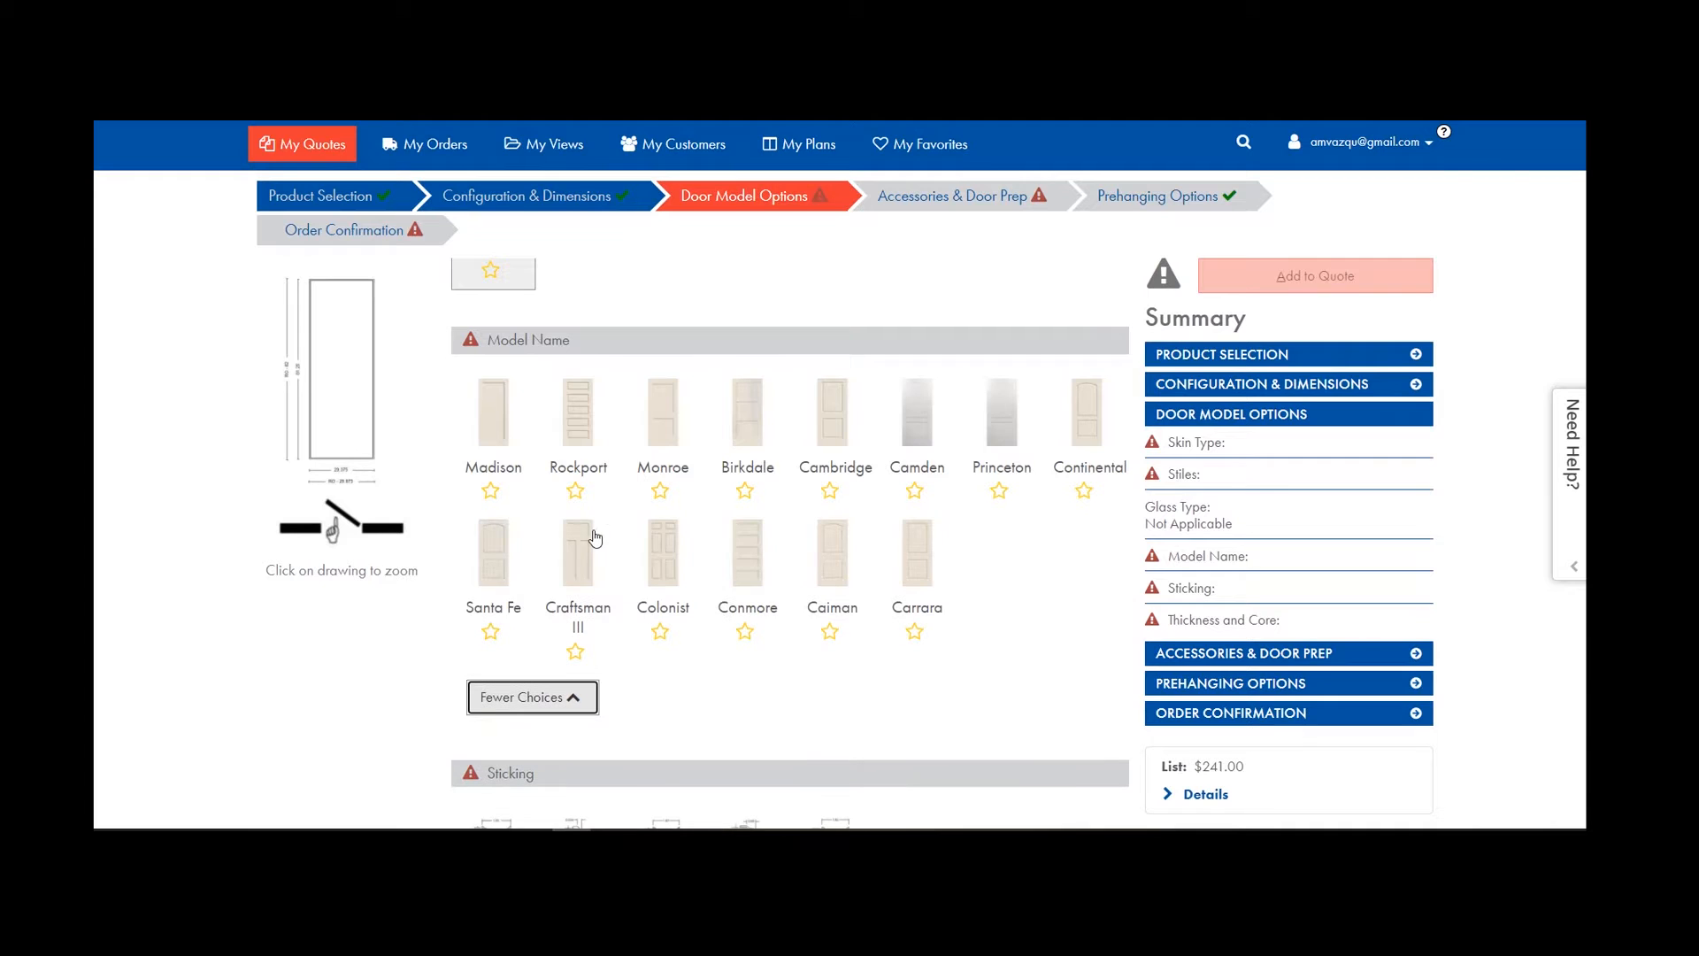
scroll(720, 591, up, 1)
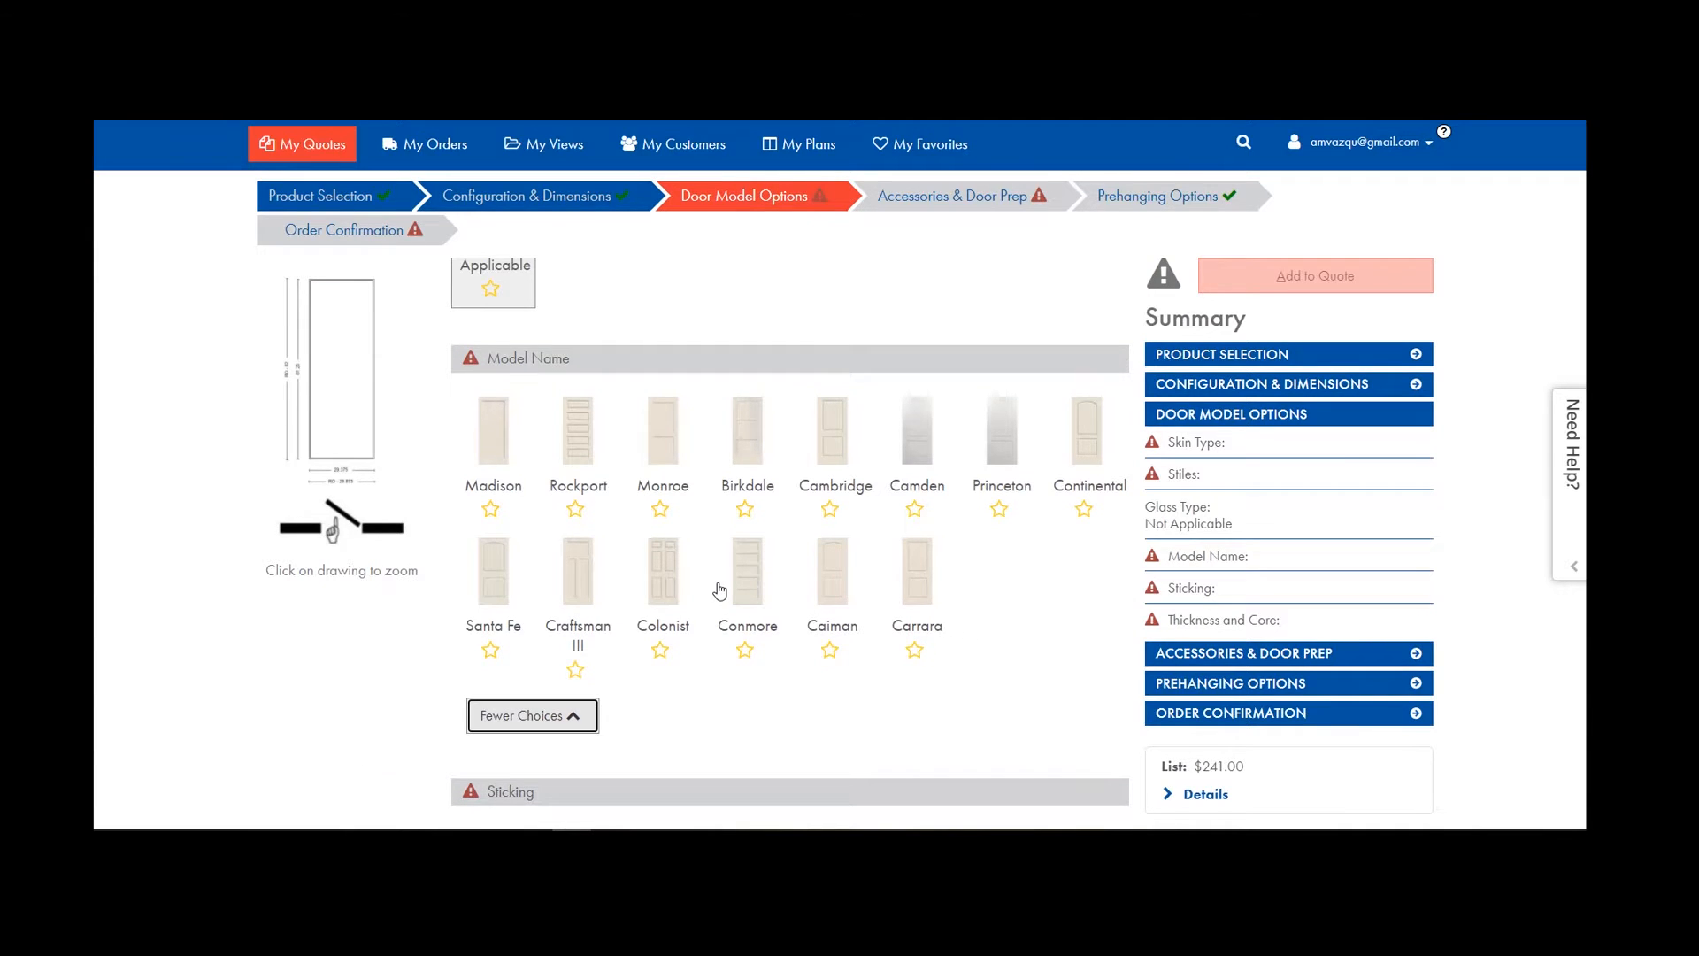
scroll(720, 591, up, 3)
click(498, 546)
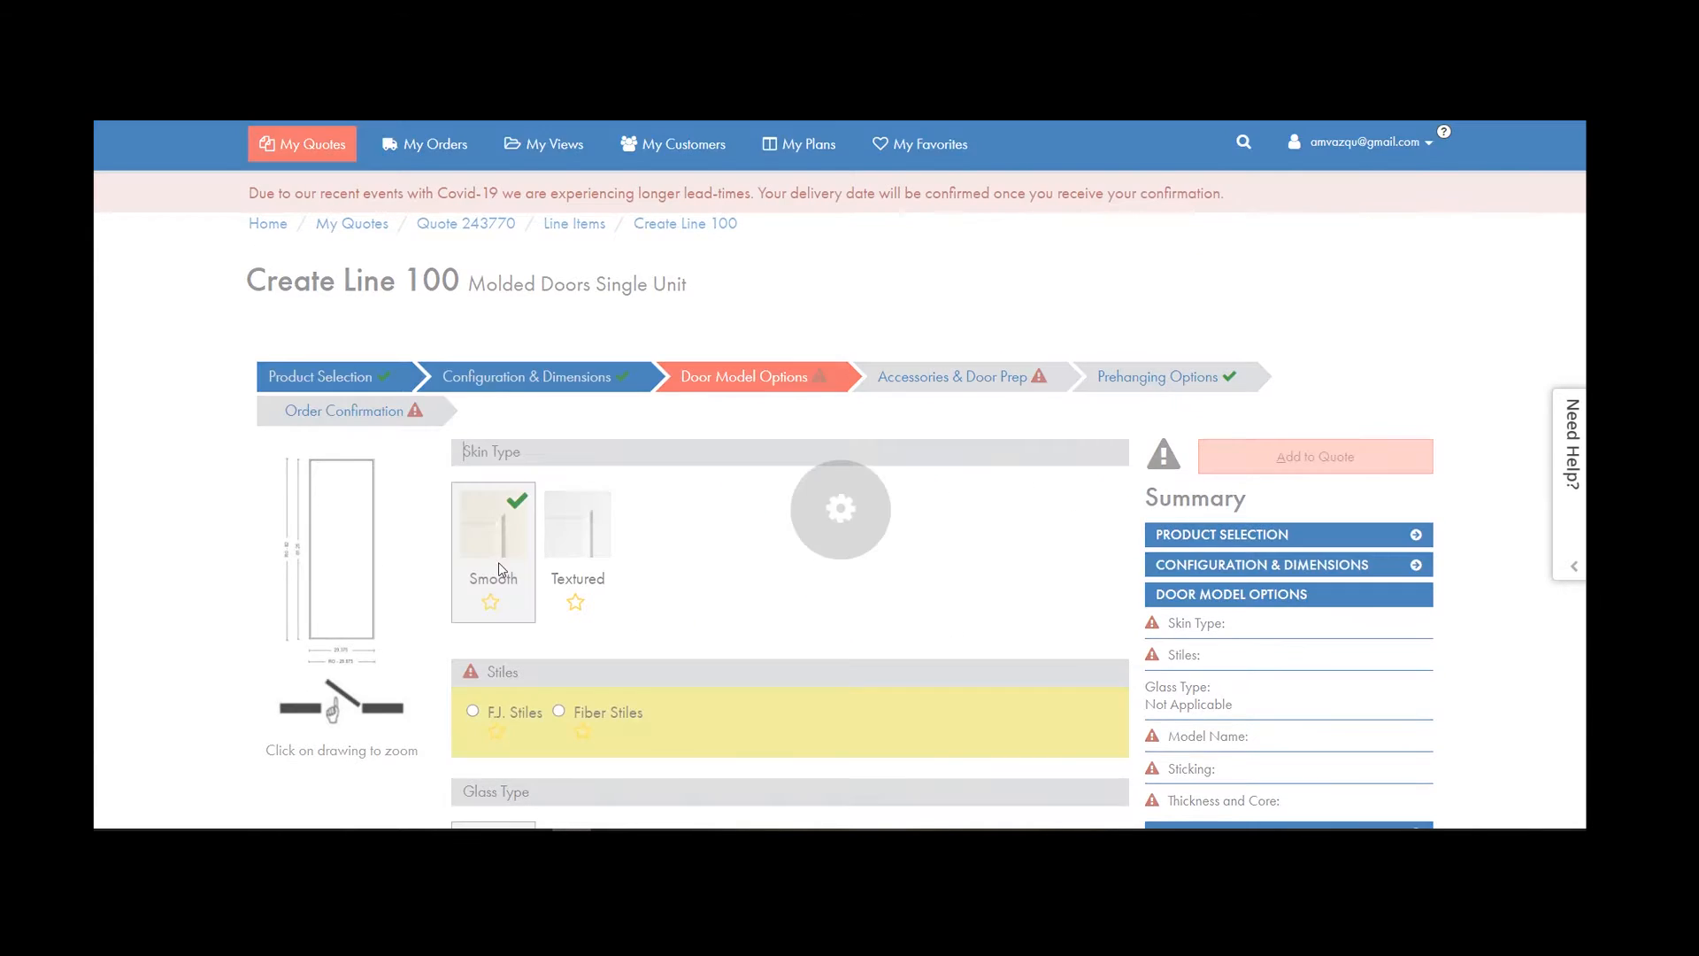
Try the Textured skin type, then switch back to Smooth.
scroll(576, 534, down, 8)
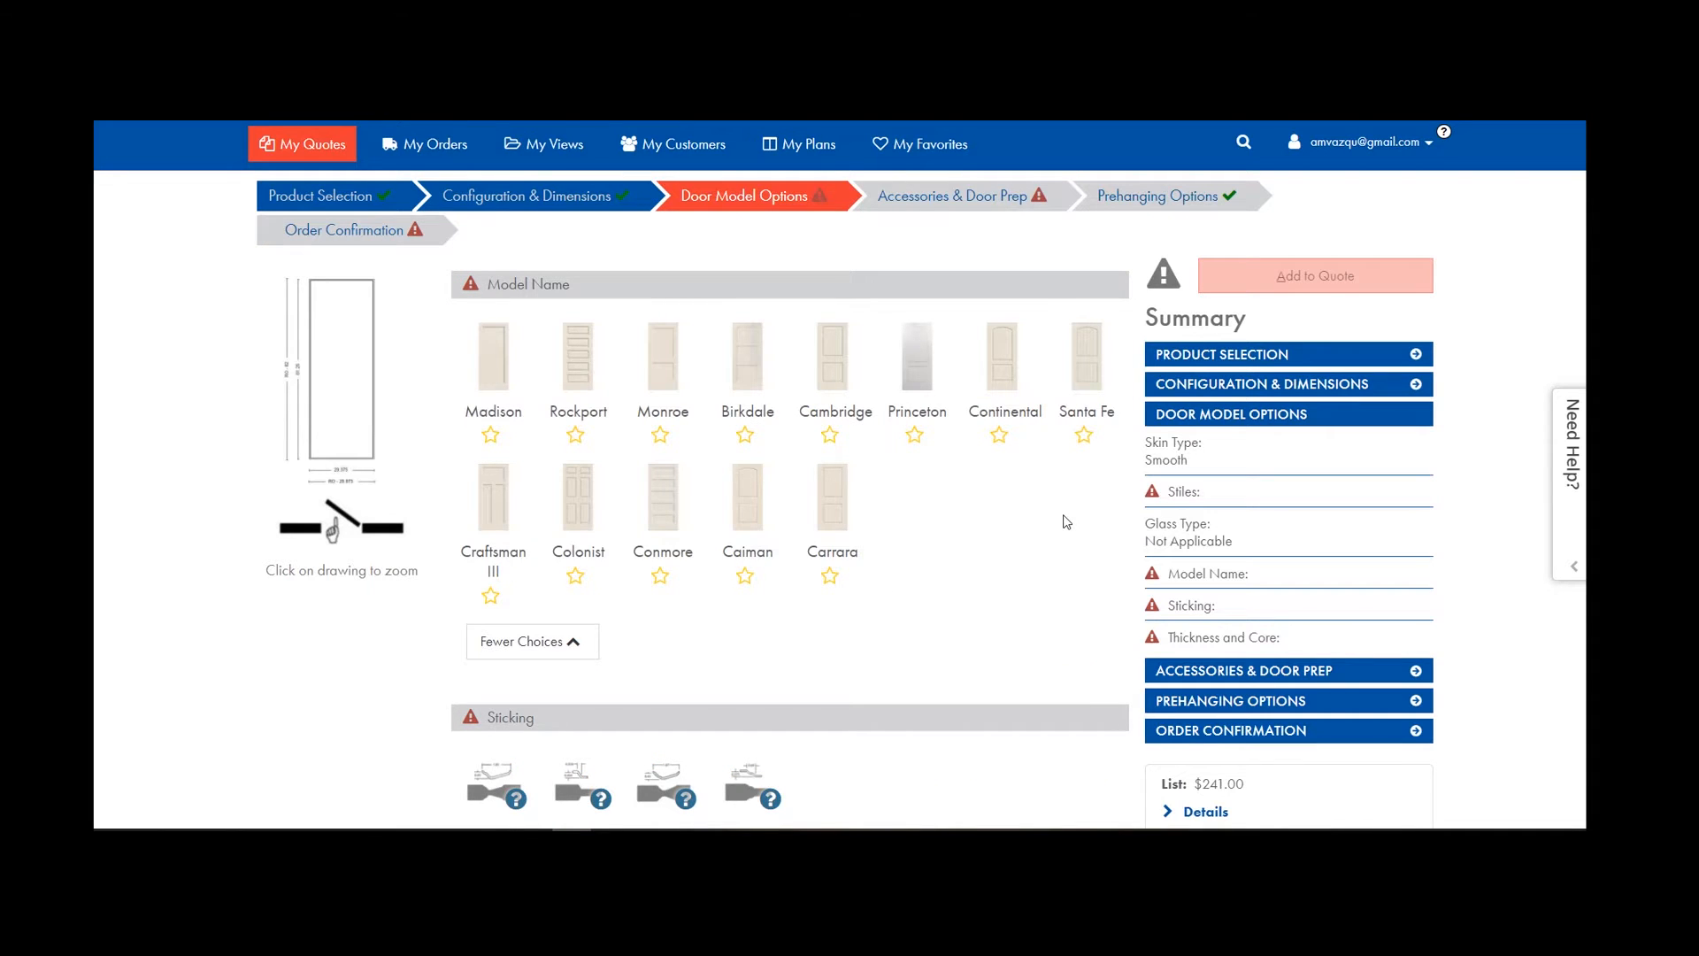
scroll(739, 543, up, 8)
click(605, 414)
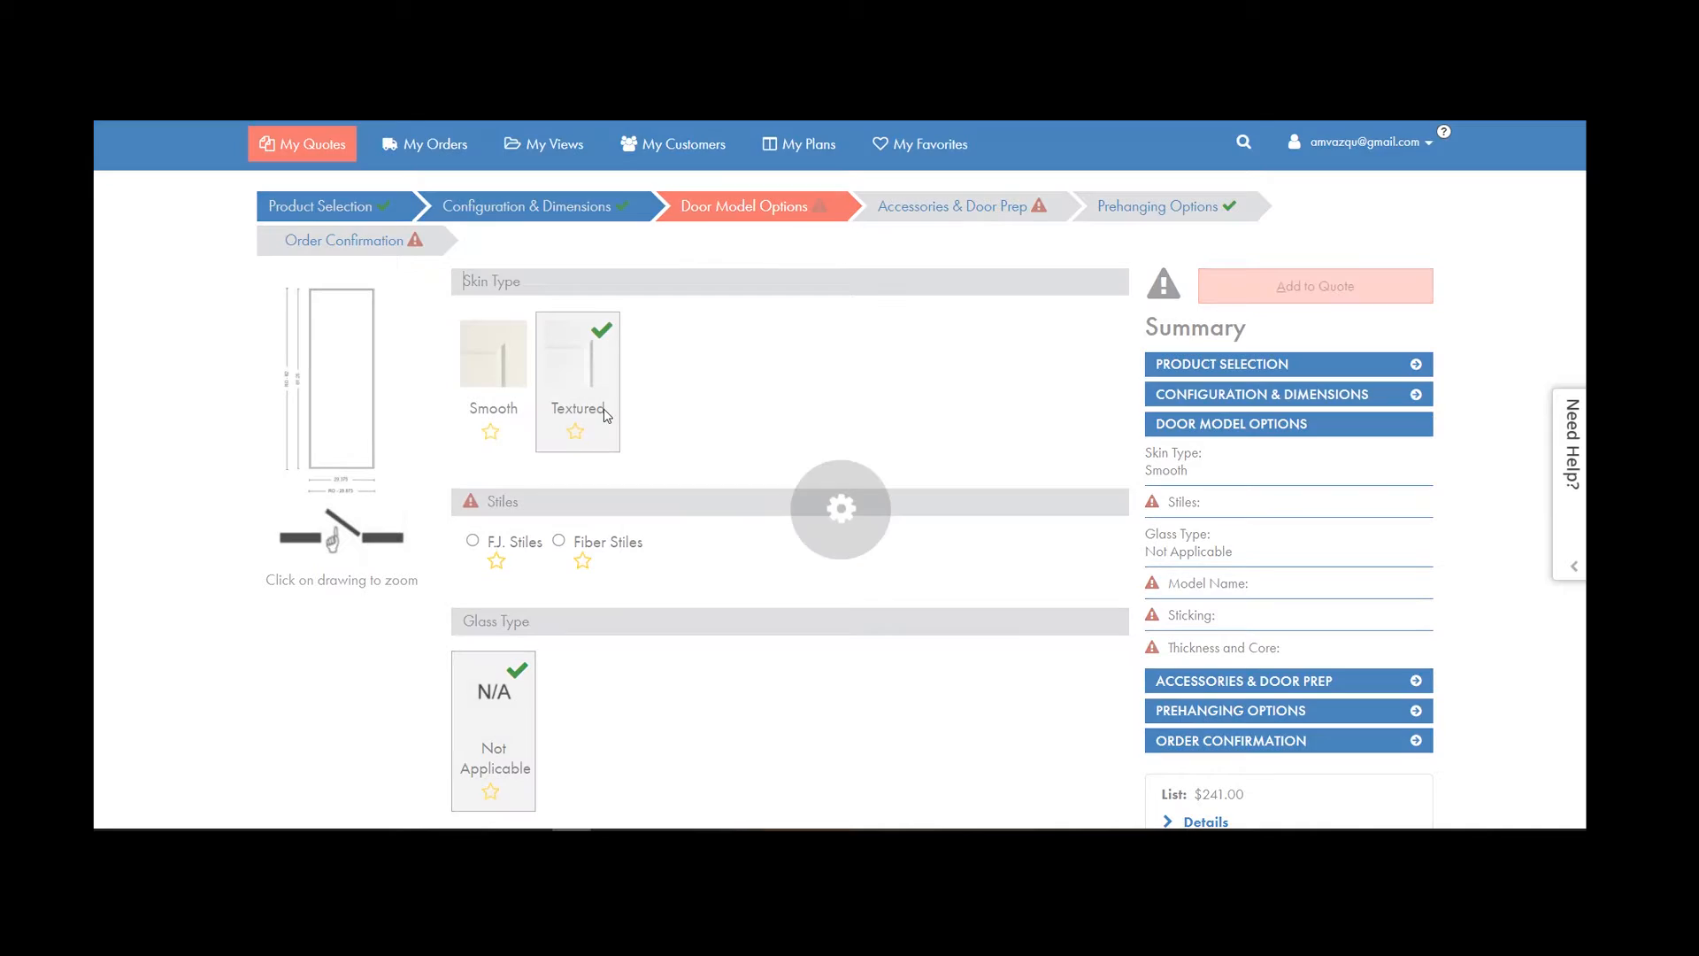
scroll(614, 450, down, 9)
scroll(522, 435, up, 3)
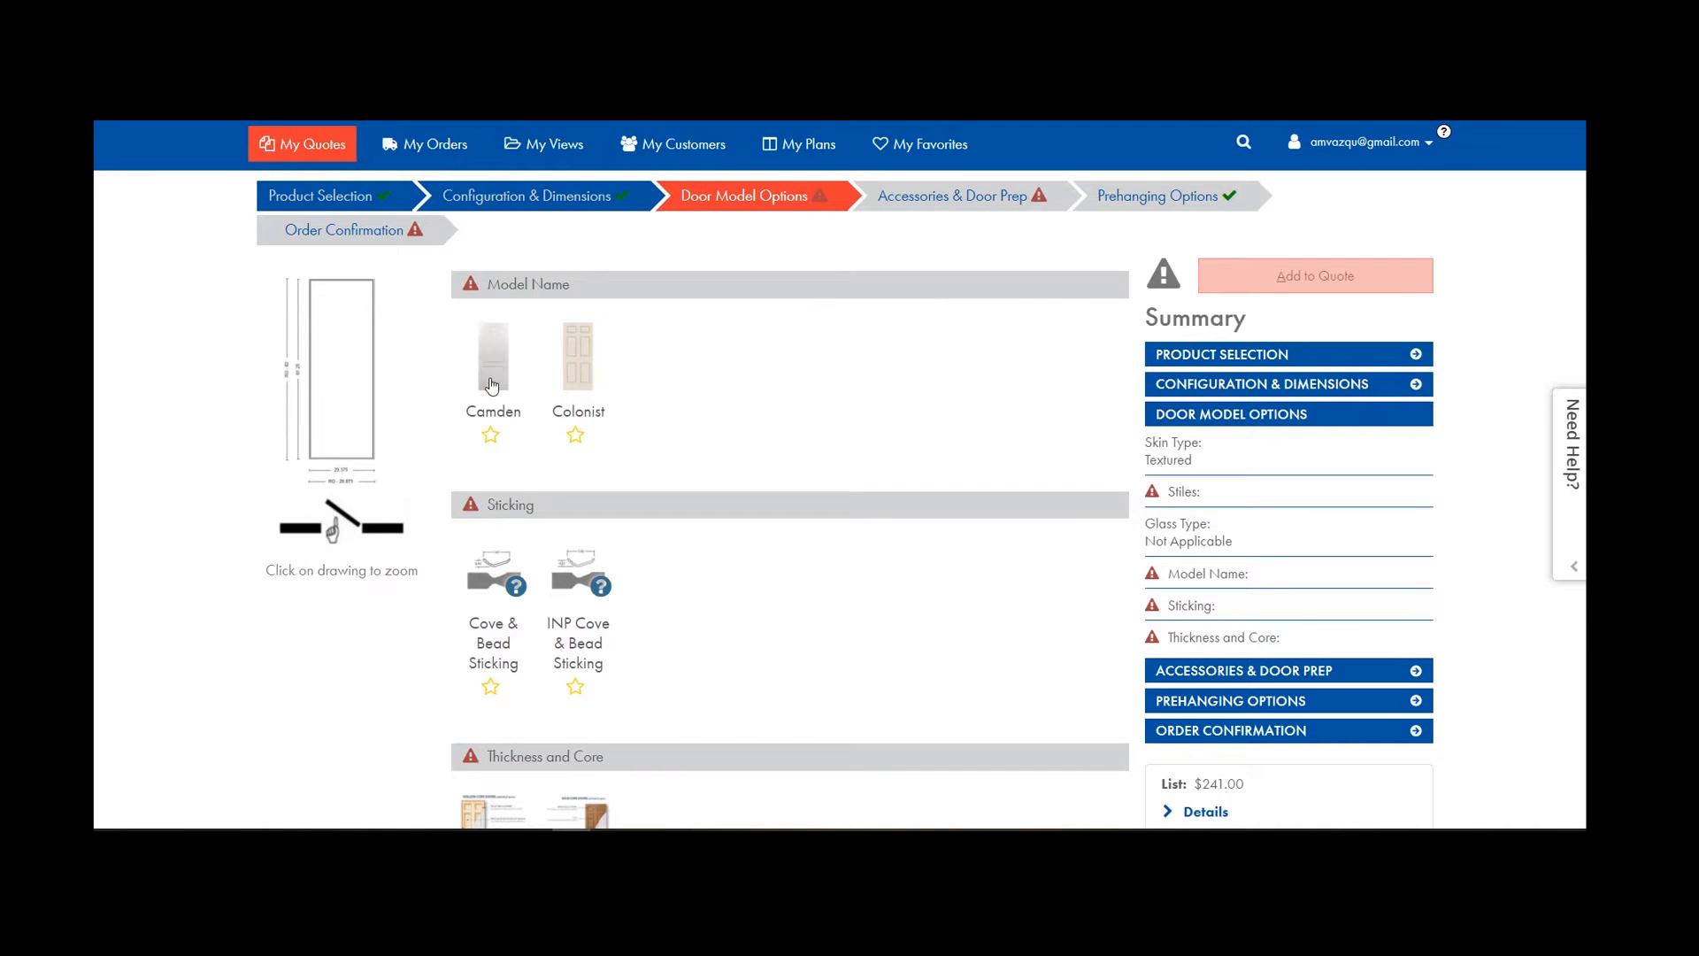
scroll(508, 425, up, 5)
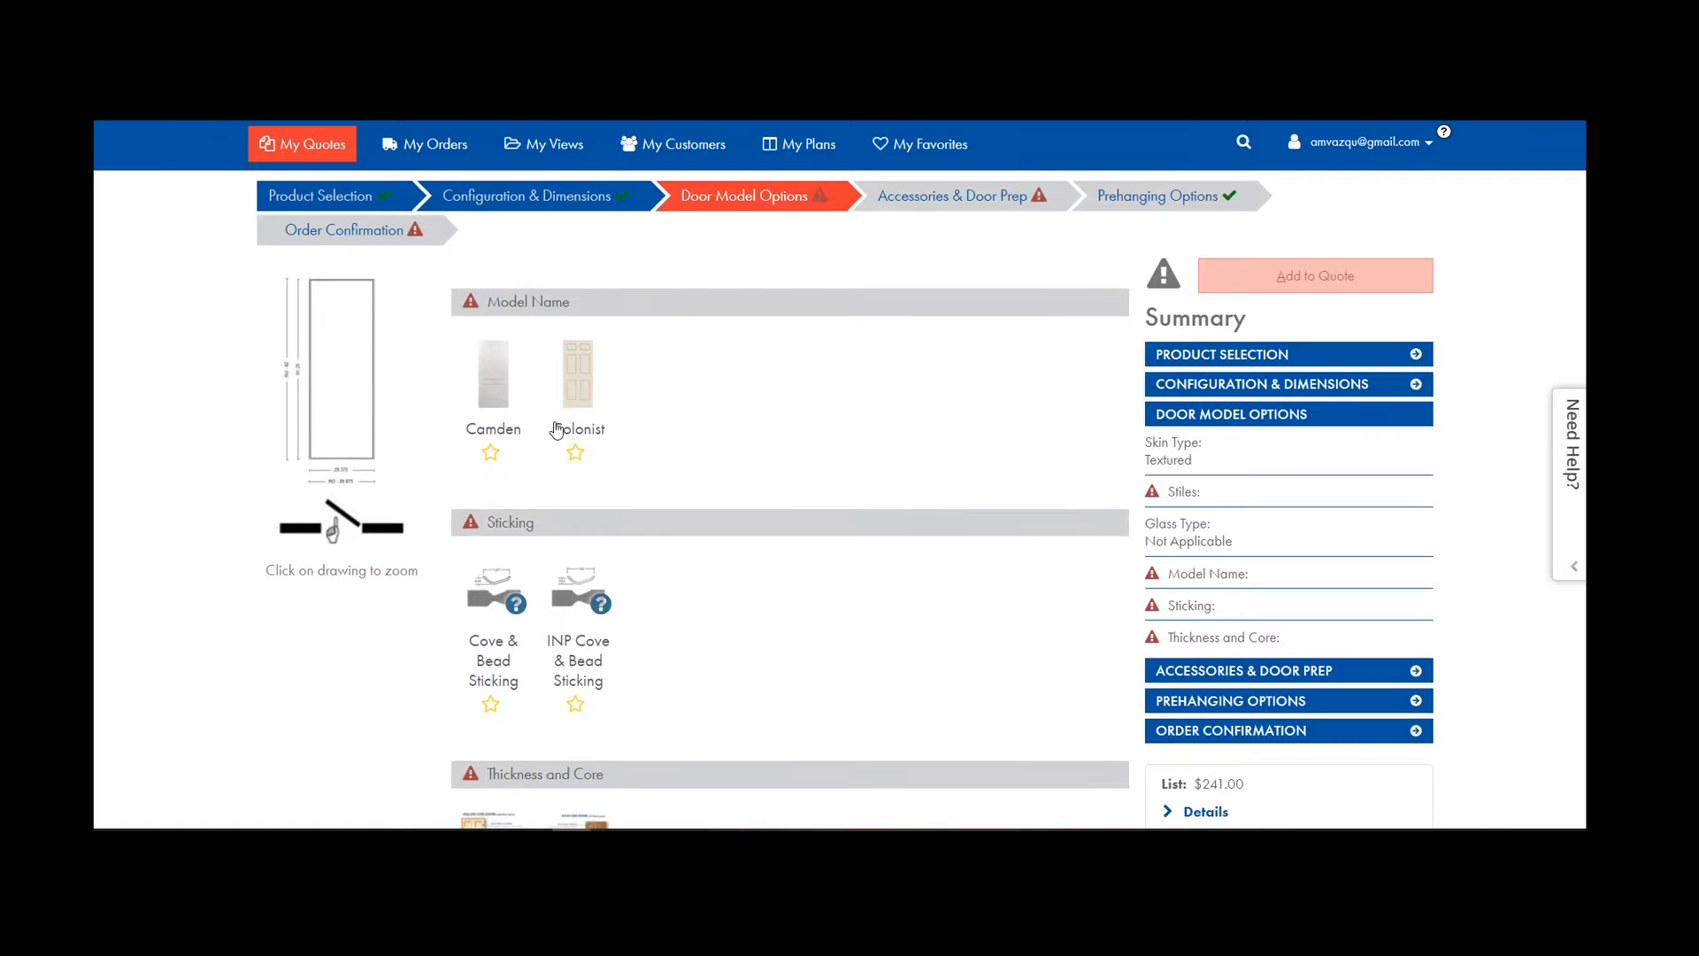
click(511, 465)
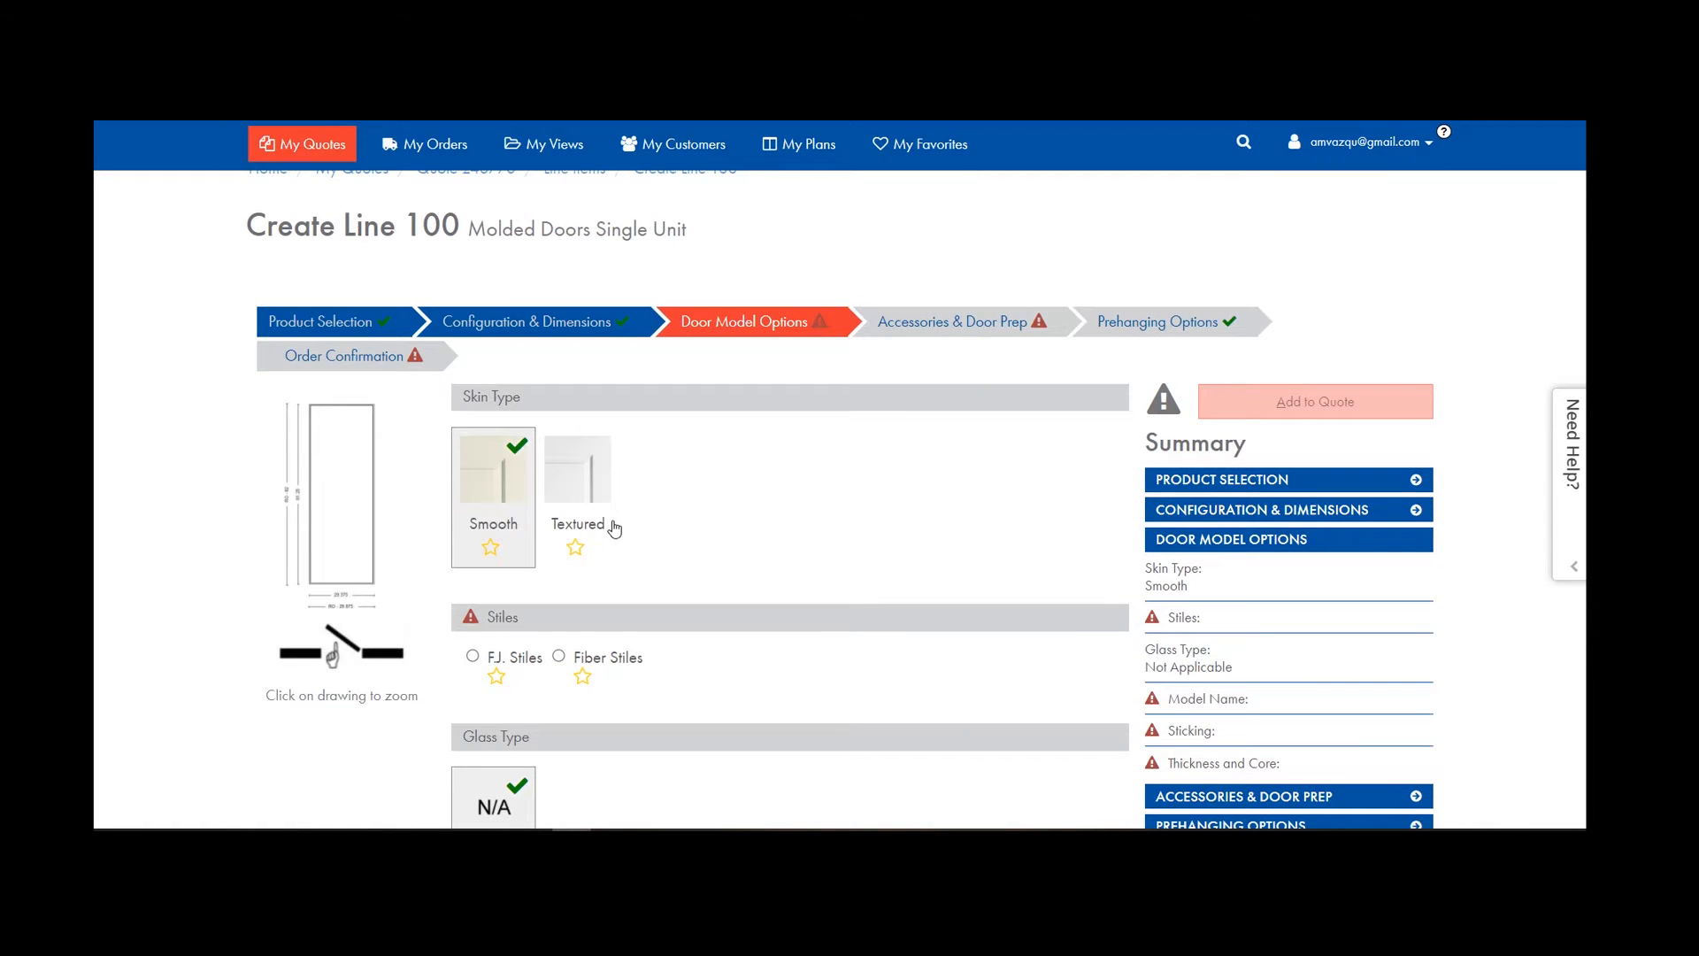
scroll(607, 523, down, 5)
scroll(593, 522, up, 3)
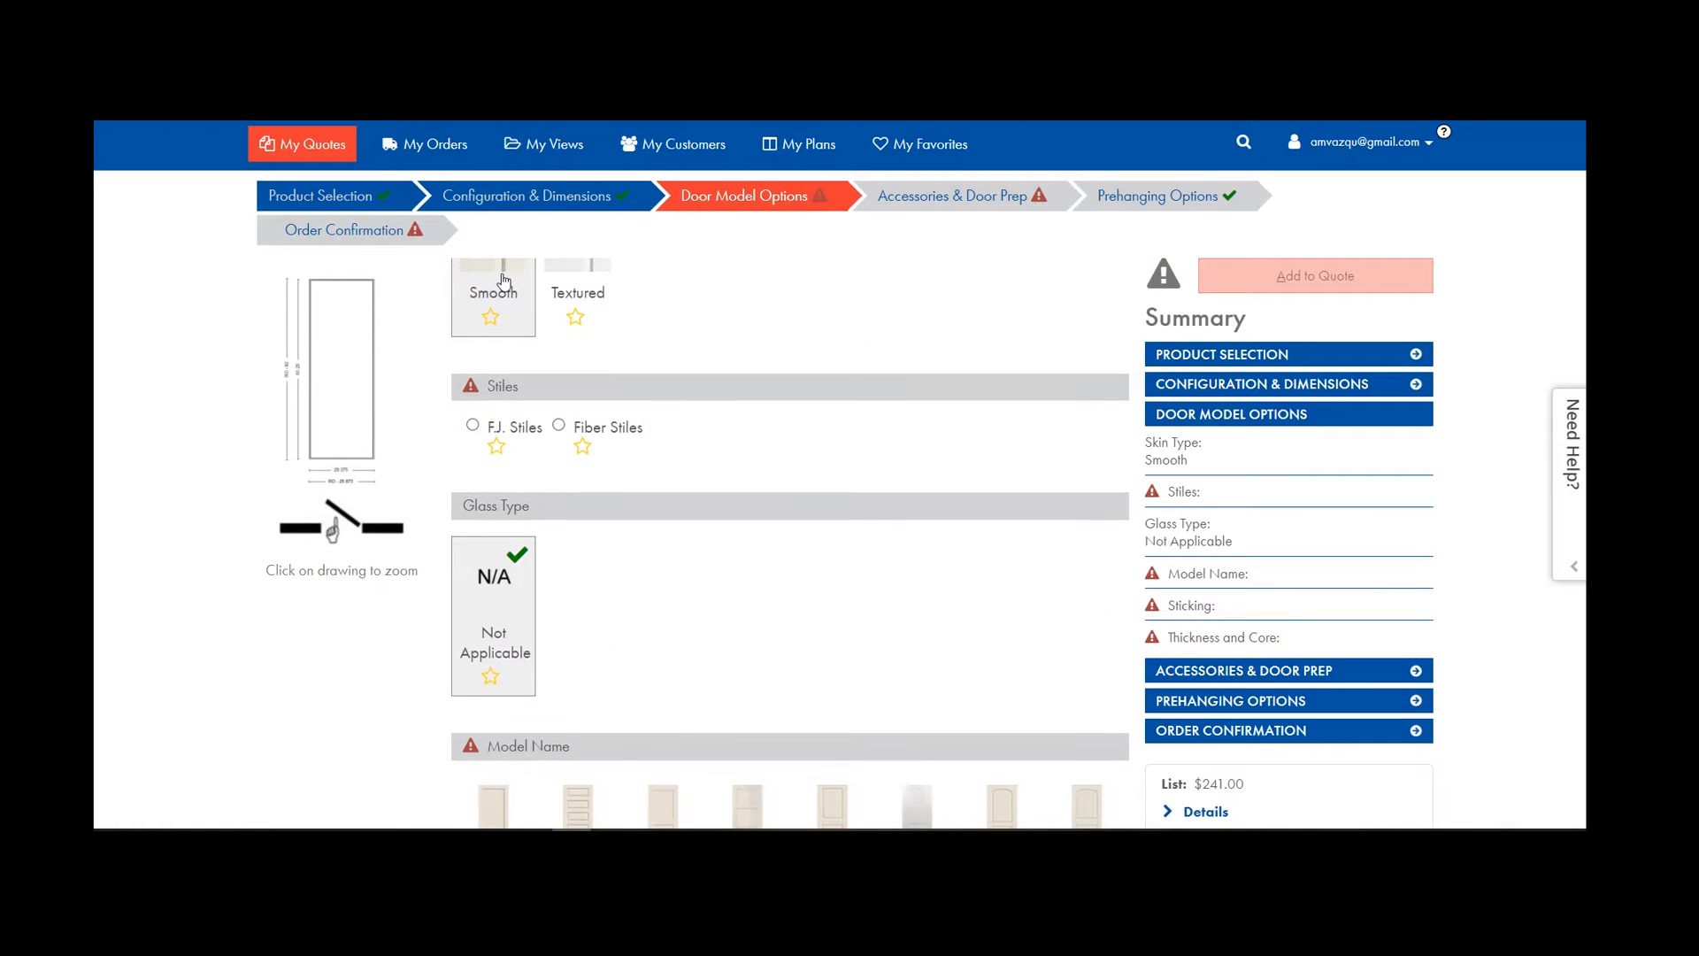
scroll(575, 478, down, 1)
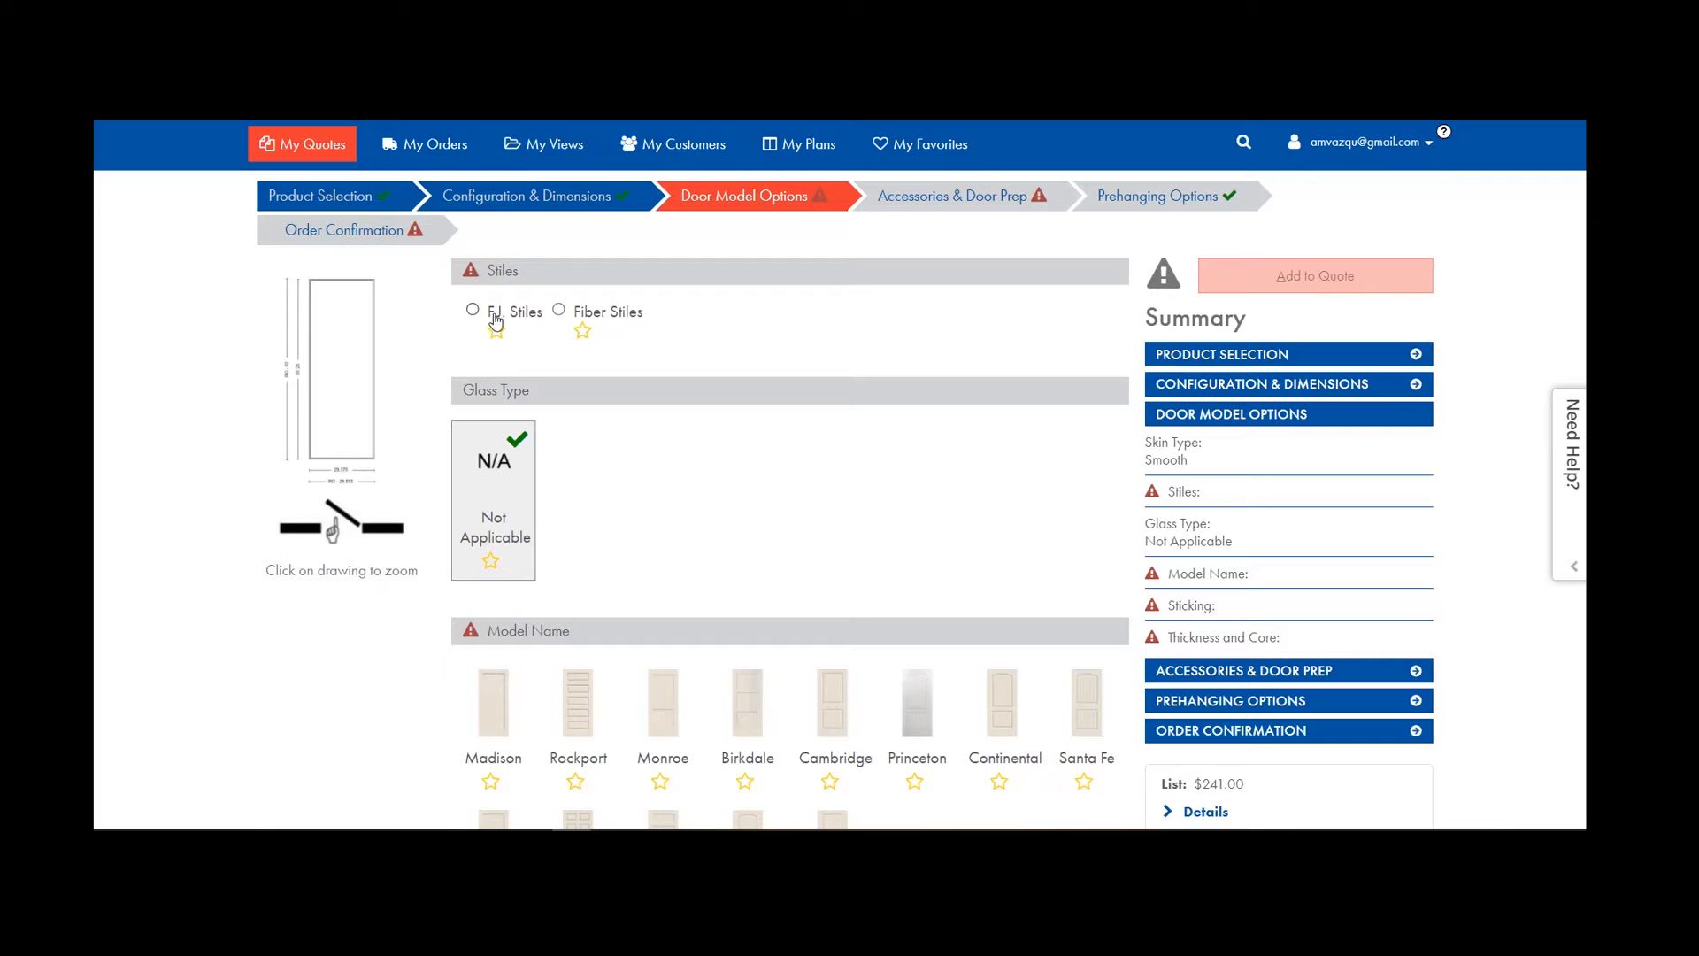
scroll(692, 500, down, 1)
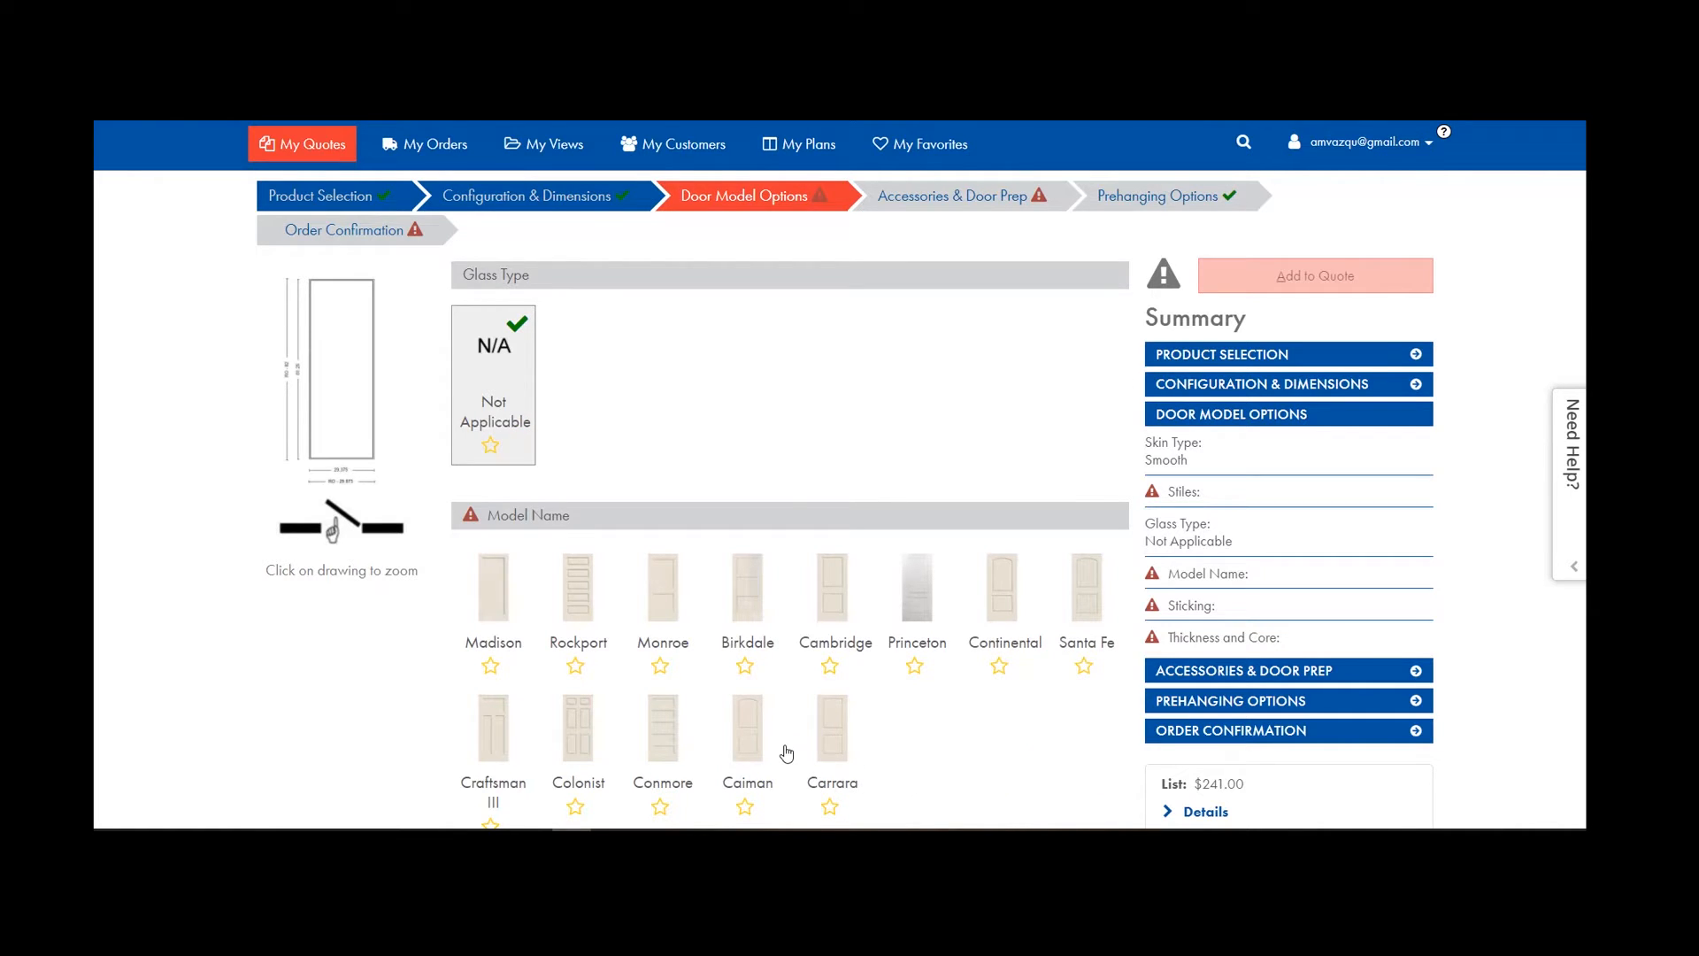
scroll(785, 747, up, 2)
Choose the door stiles, trying Fiber Stiles and settling on F.J. Stiles.
click(561, 426)
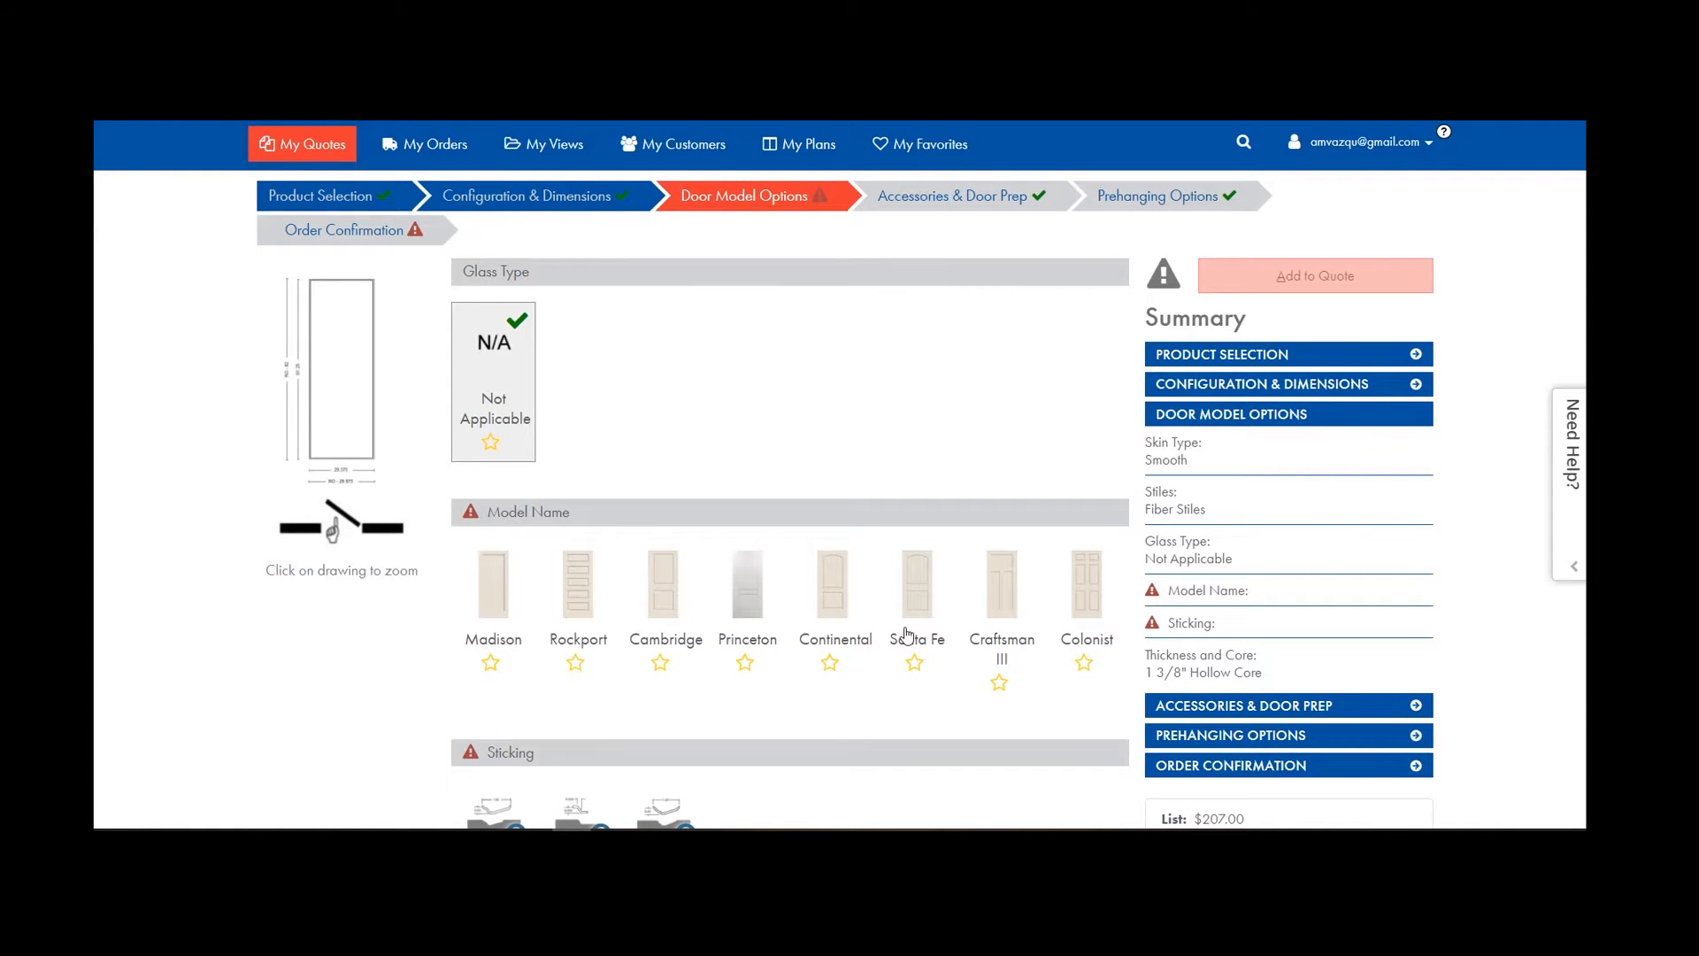
scroll(588, 425, up, 2)
click(522, 427)
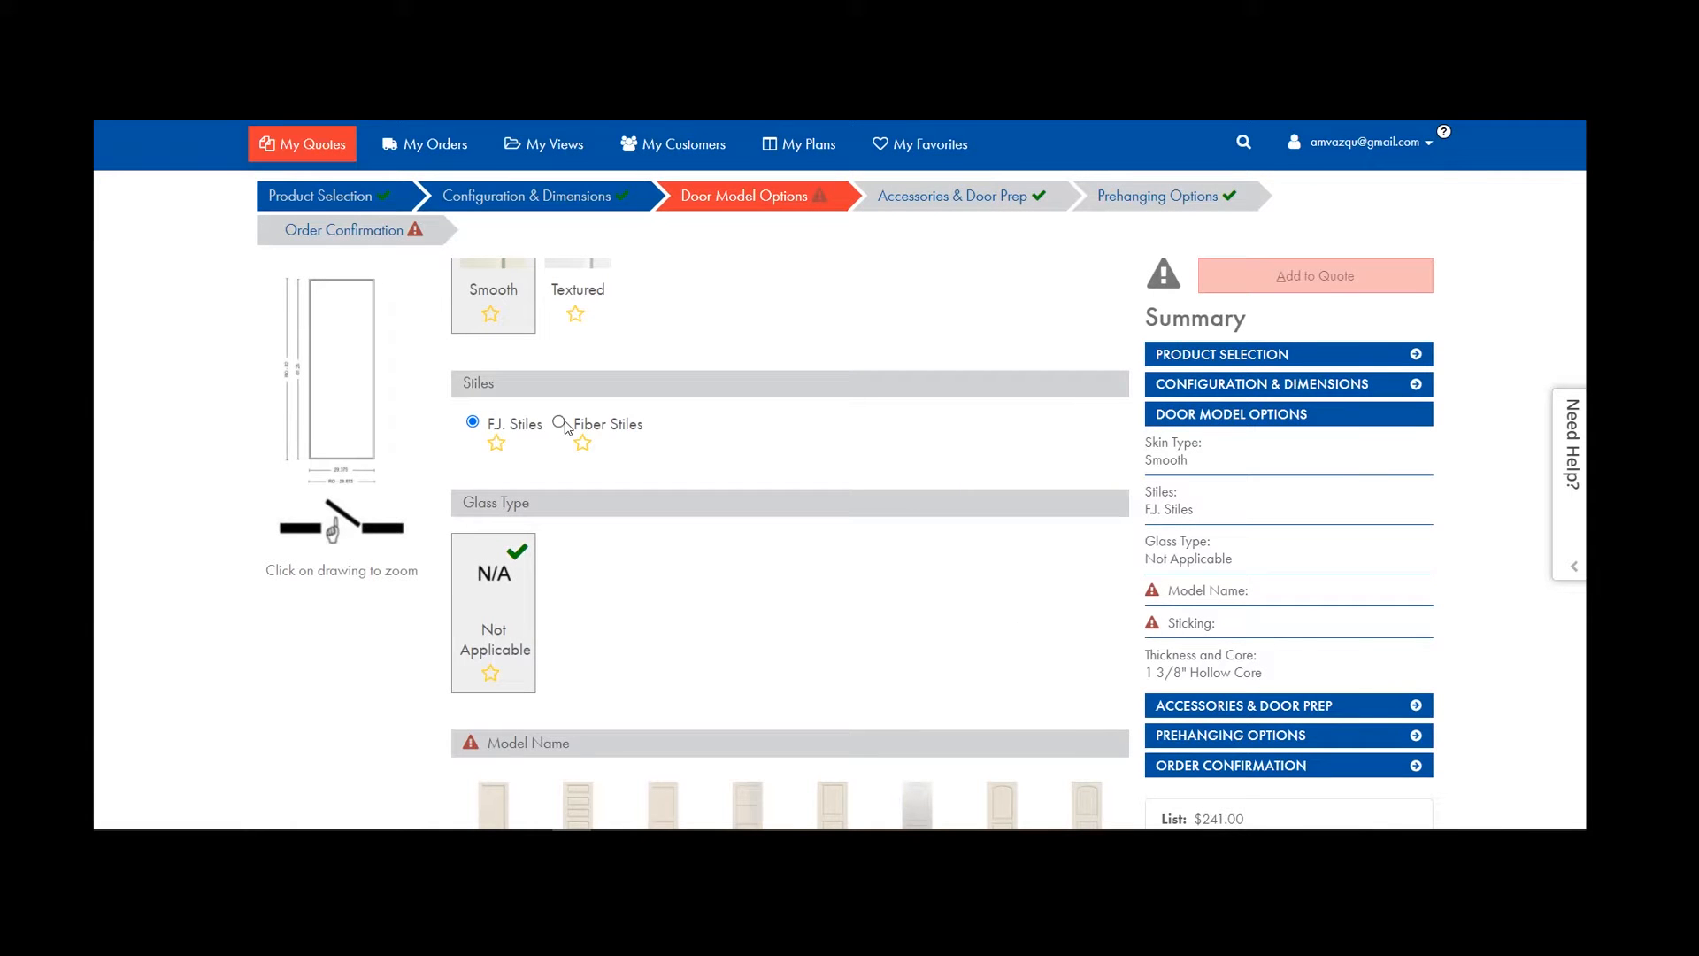
scroll(719, 536, down, 4)
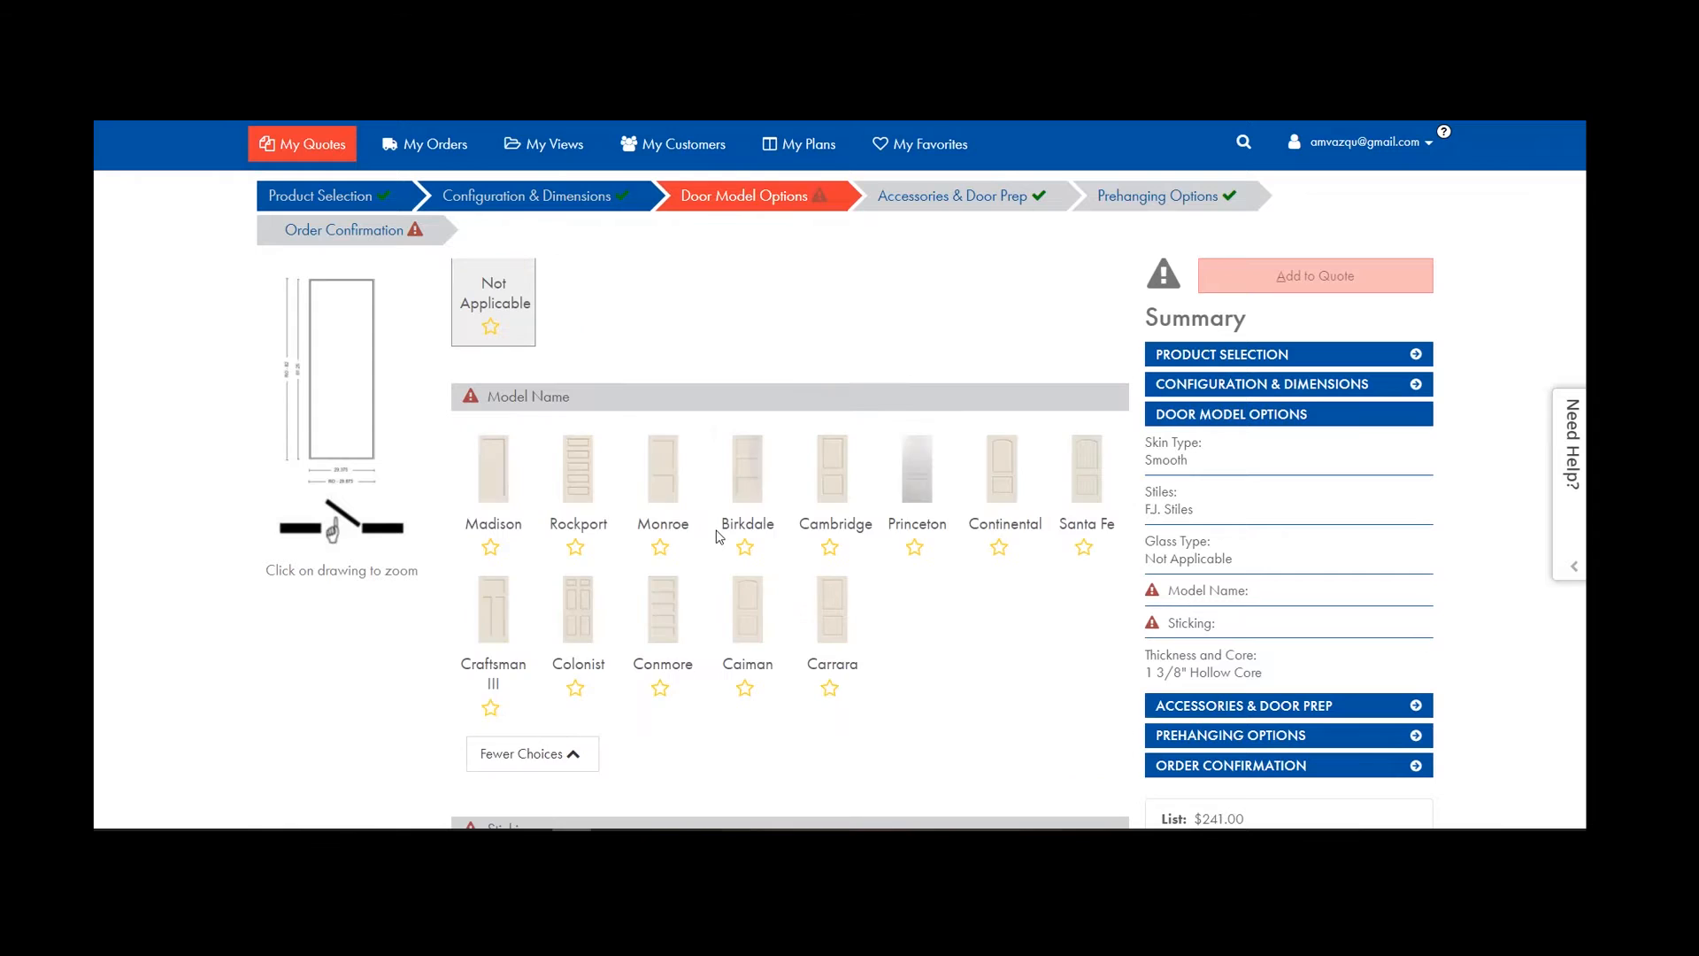
scroll(718, 536, up, 1)
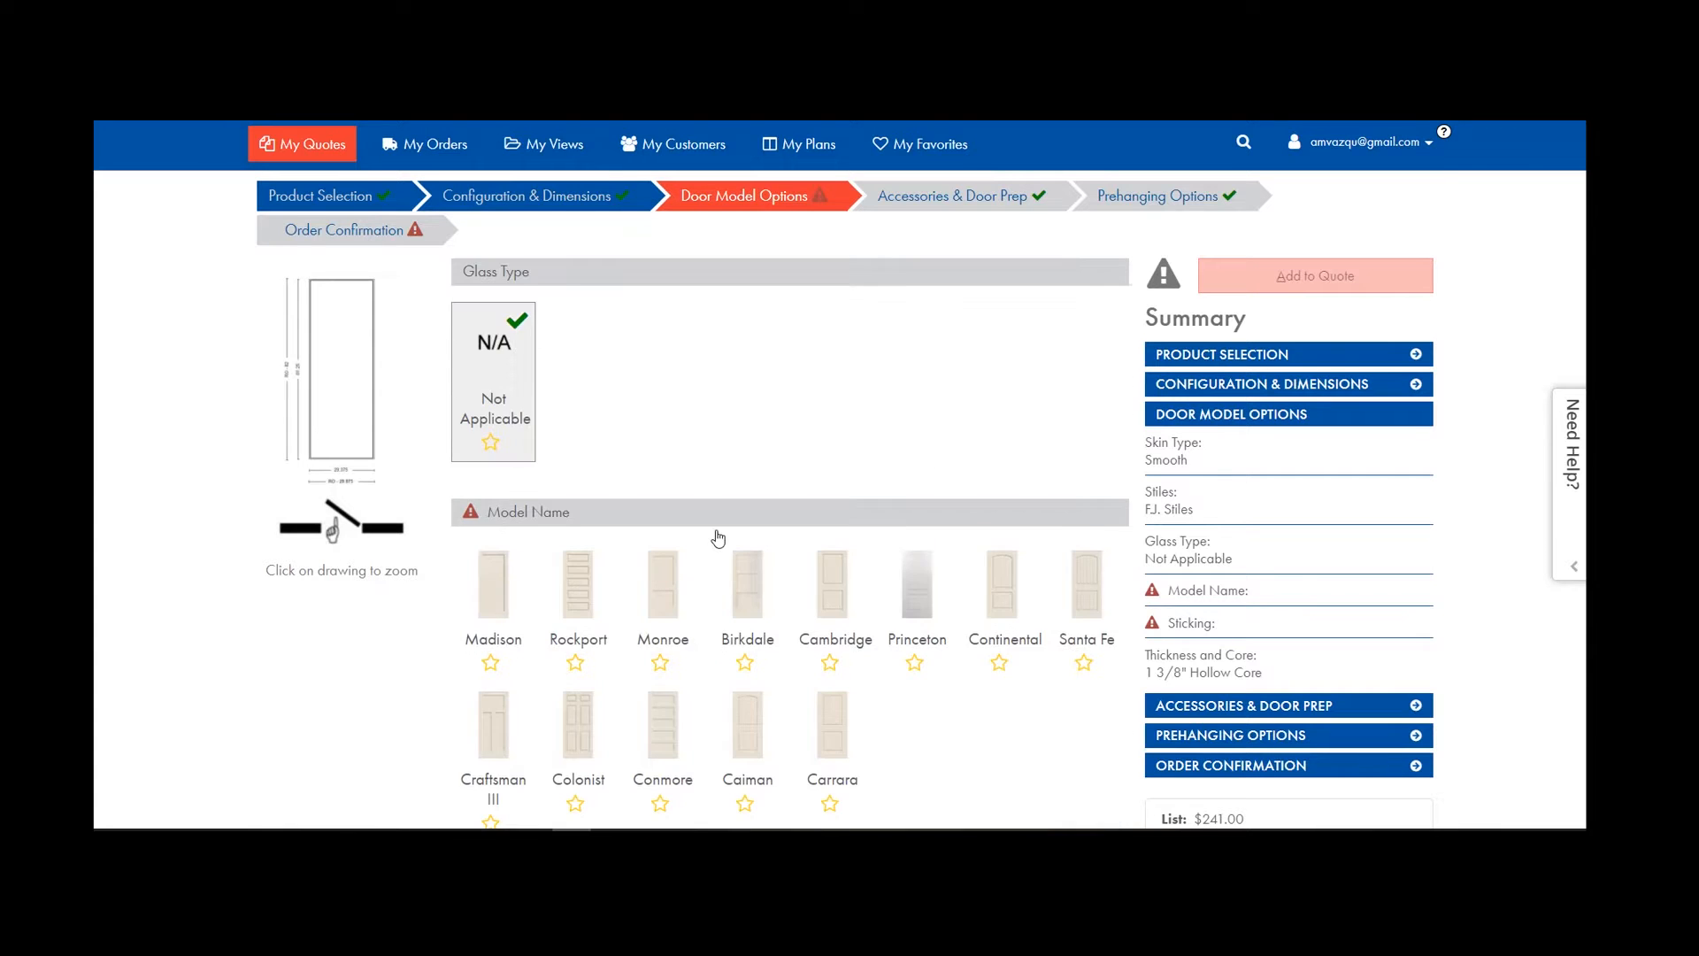
scroll(718, 533, down, 2)
Pick the Madison model with a 1 3/8" Hollow Core after trying Solid Core.
click(502, 367)
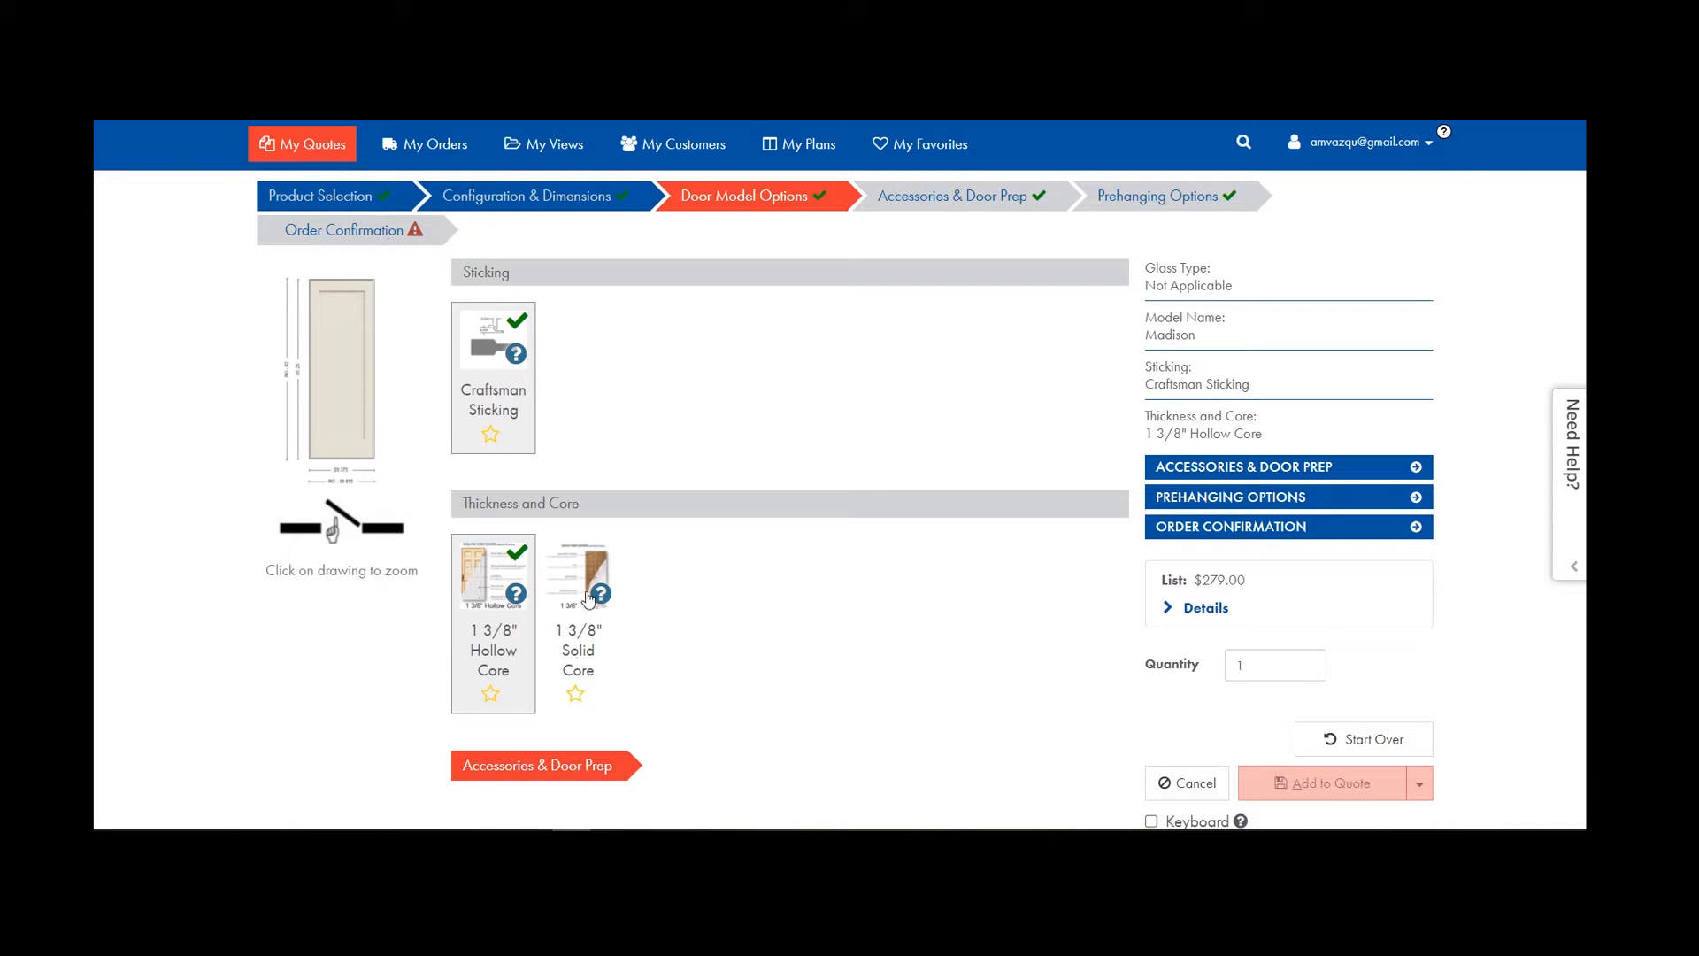
click(566, 623)
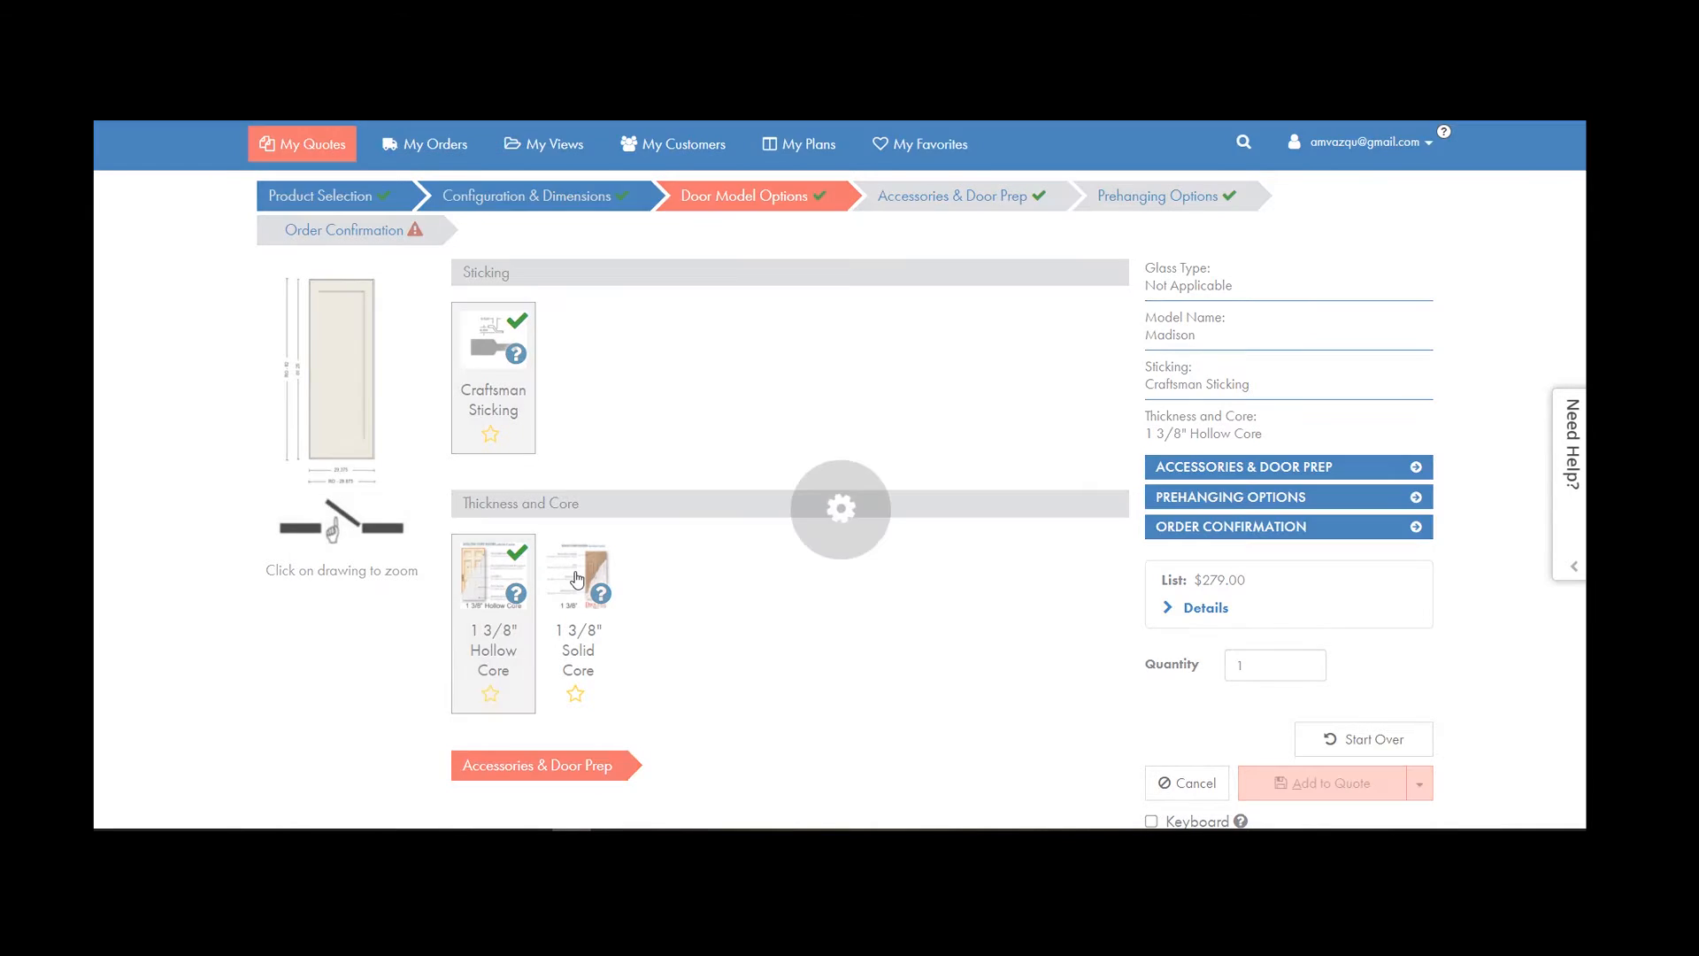
click(524, 496)
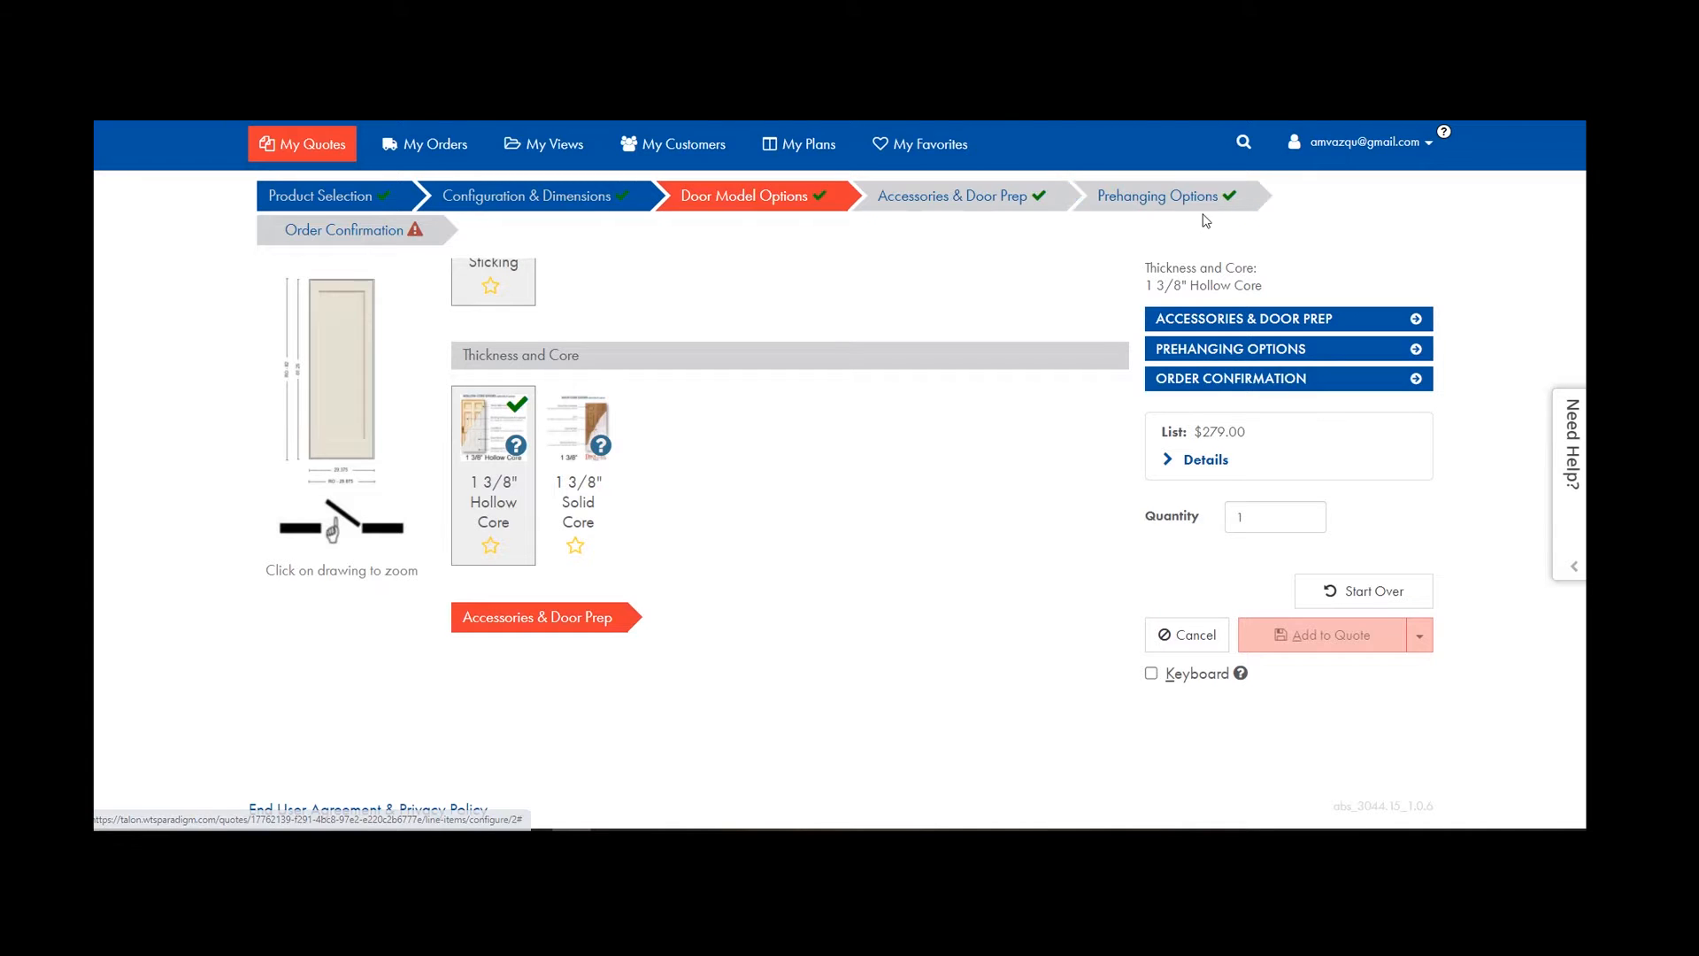
Pass through Accessories & Door Prep to review the Prehanging Options.
click(988, 212)
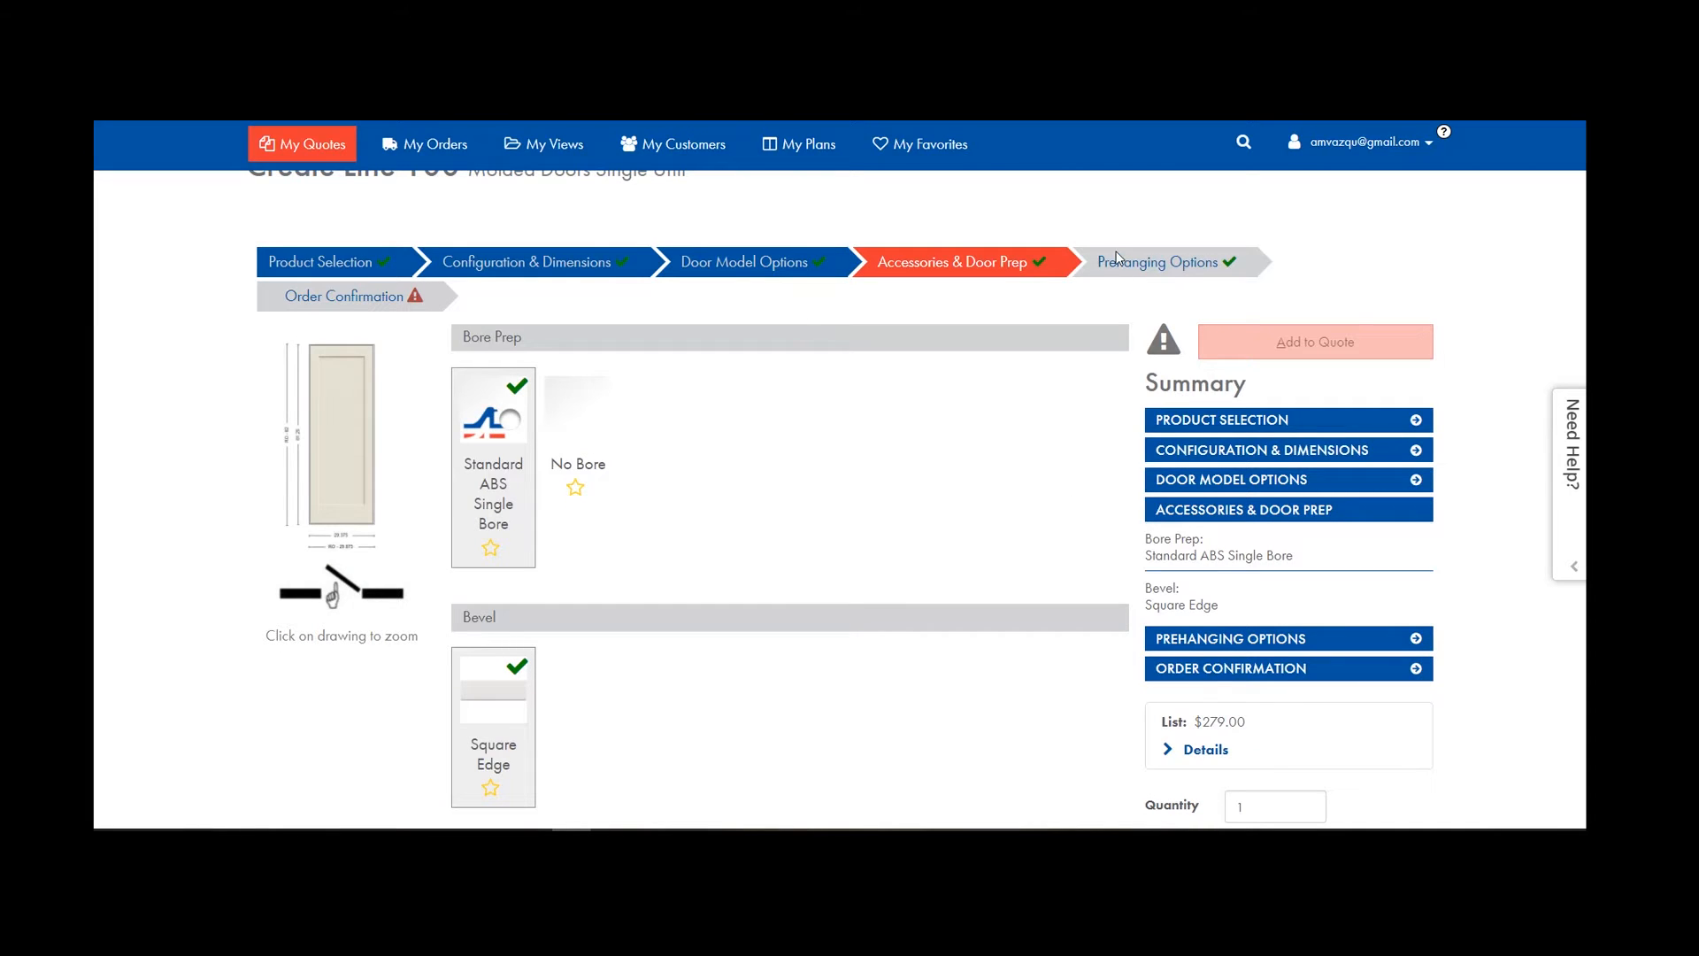
scroll(666, 501, down, 3)
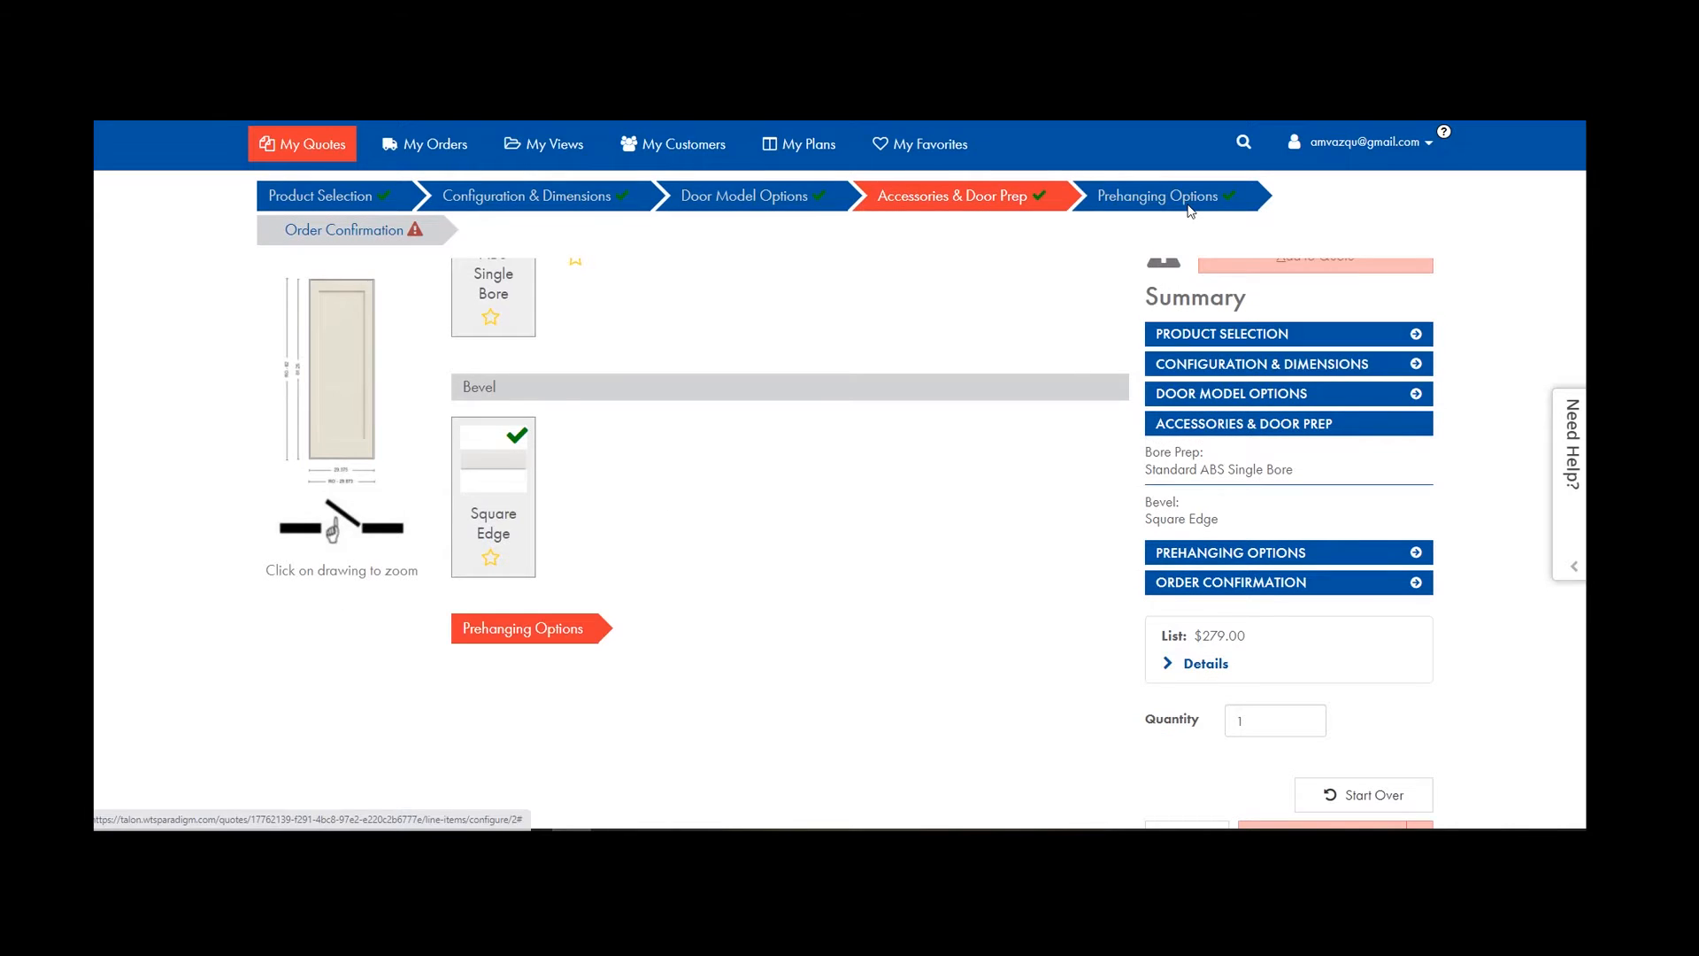
click(1160, 196)
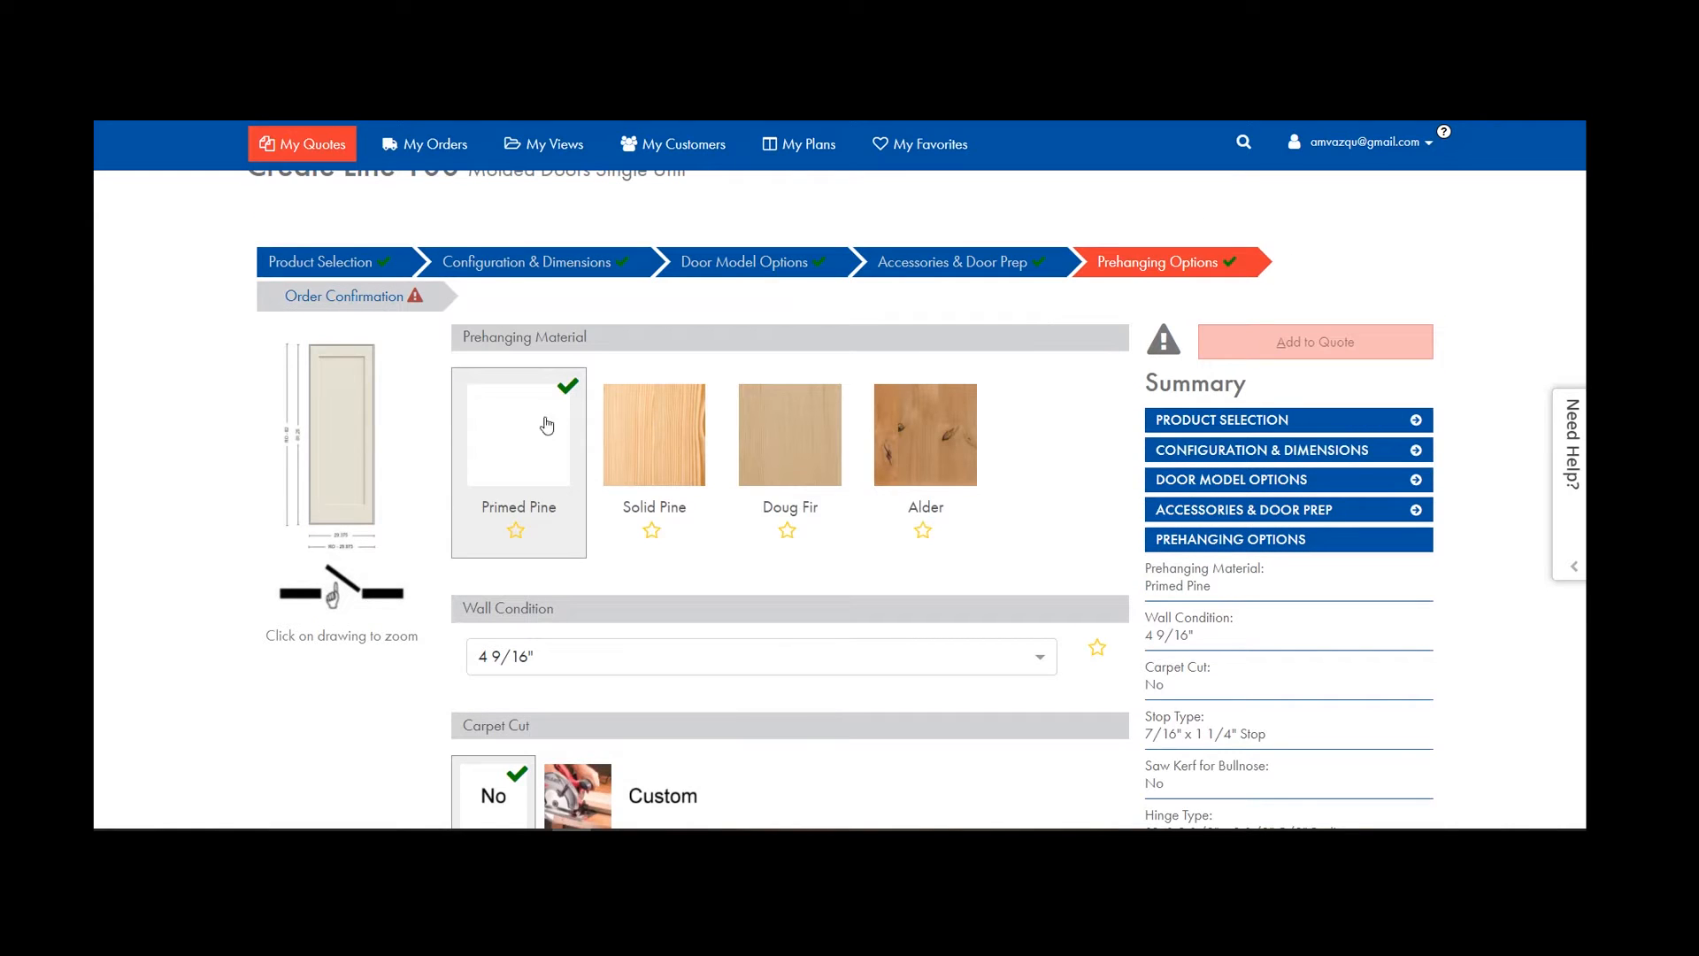
scroll(563, 405, down, 3)
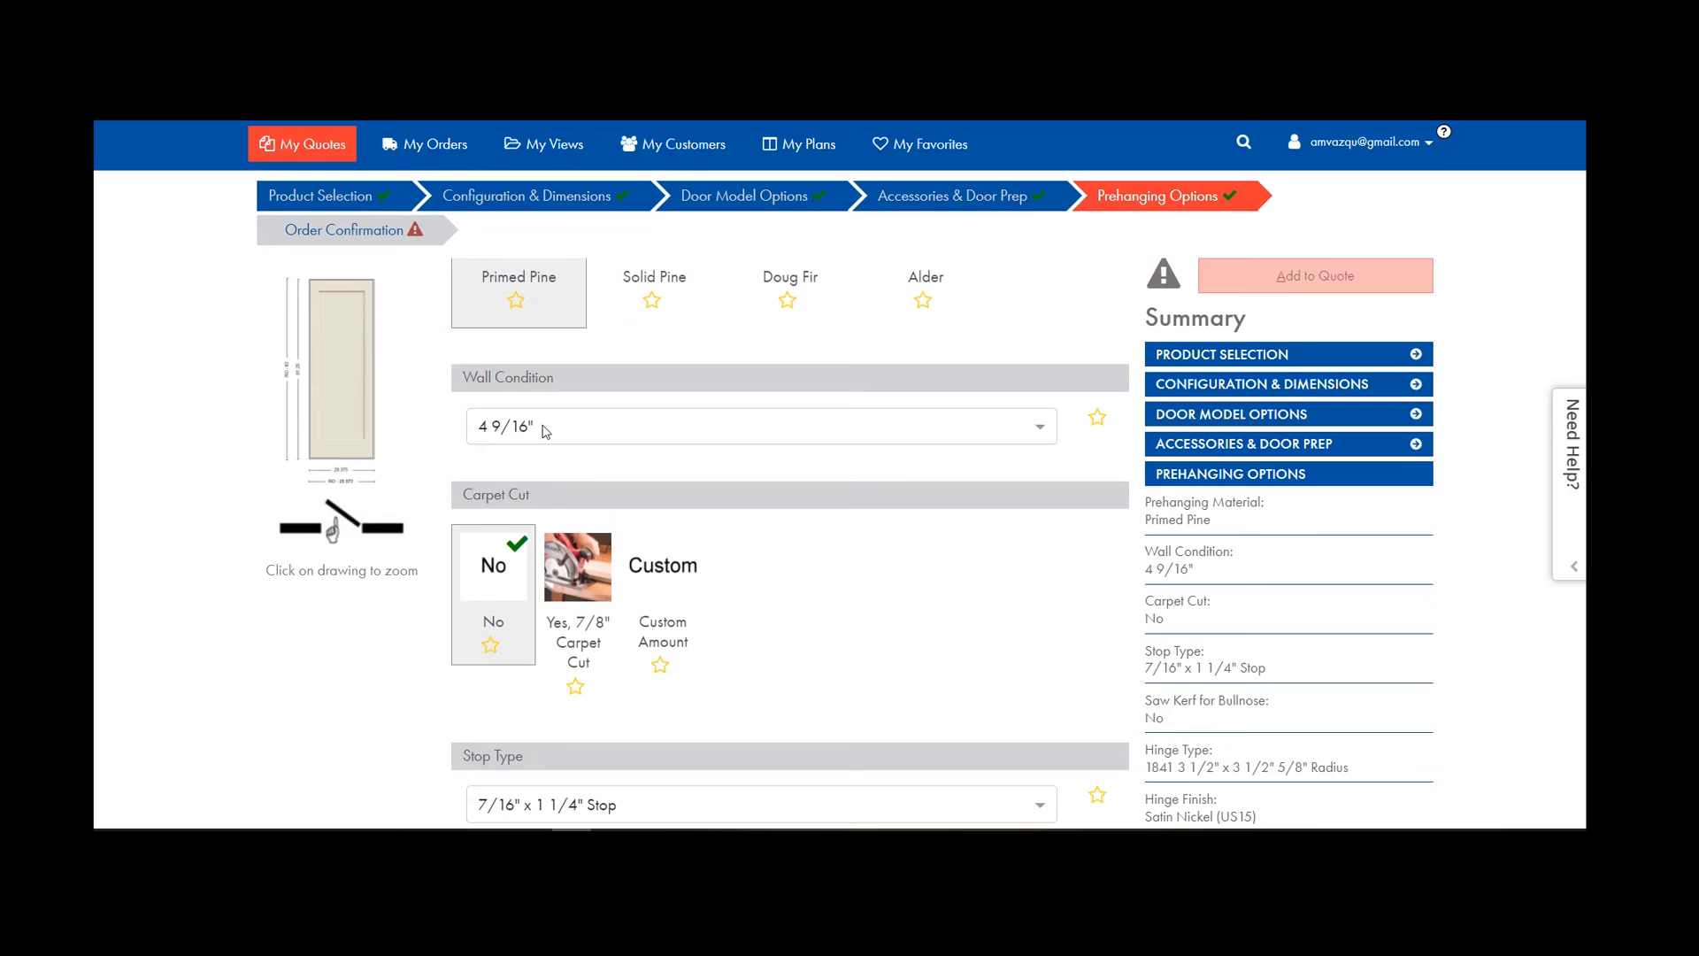
scroll(486, 602, down, 5)
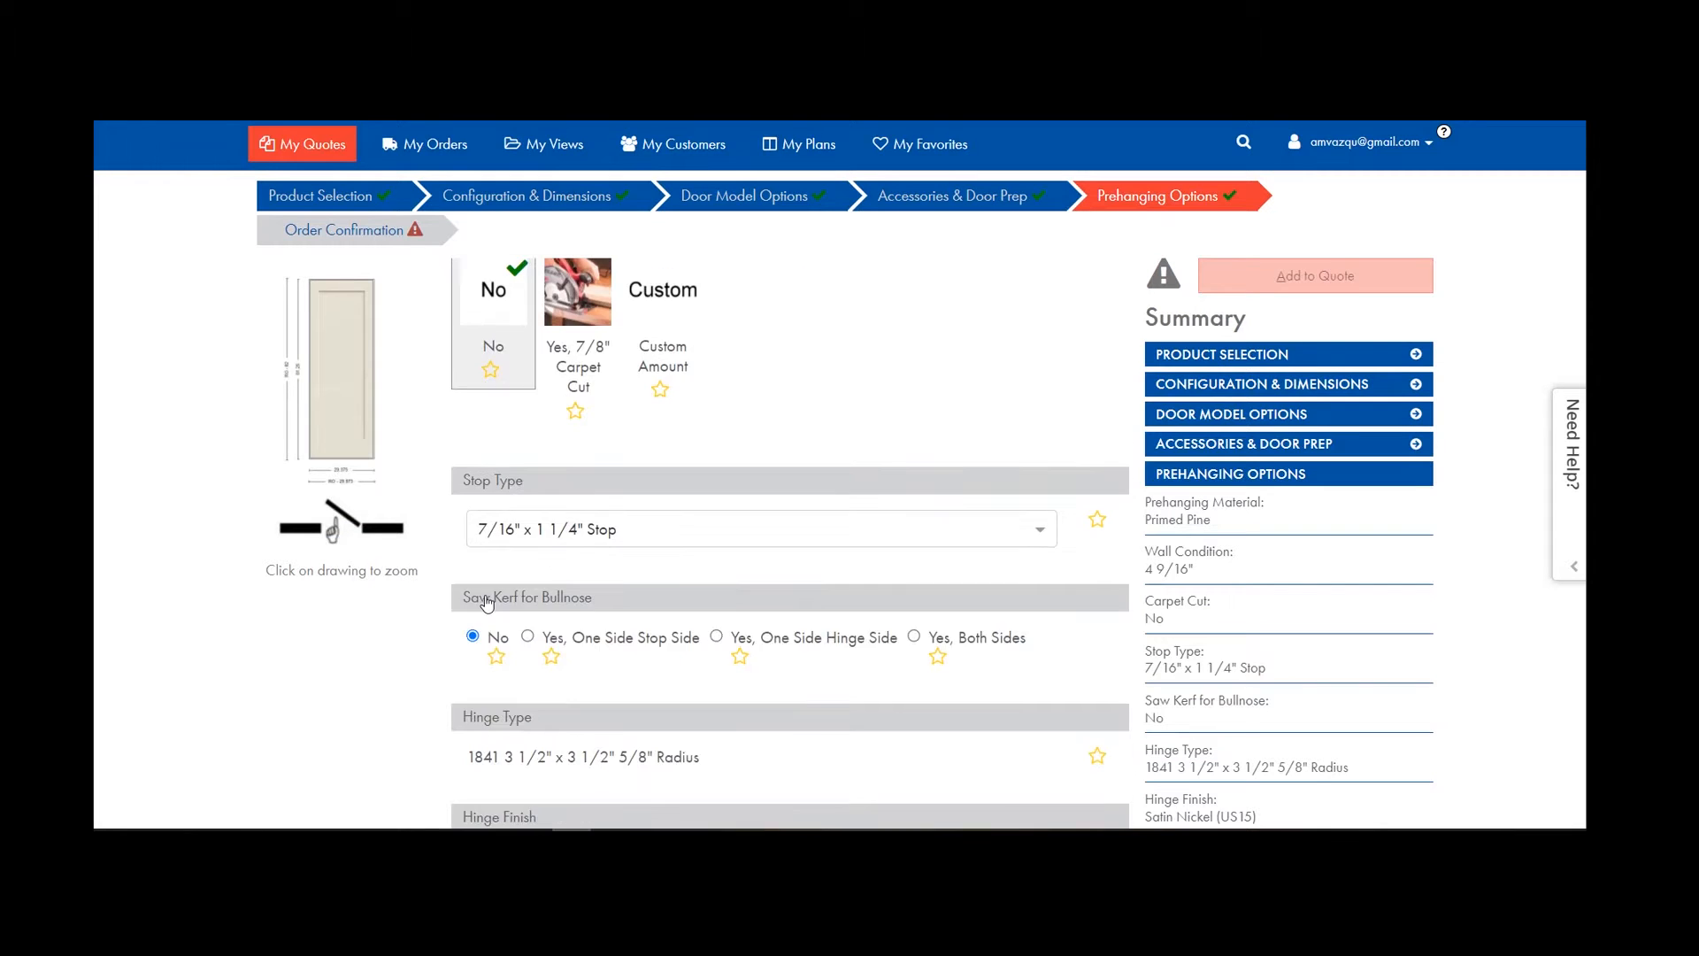
scroll(682, 636, down, 4)
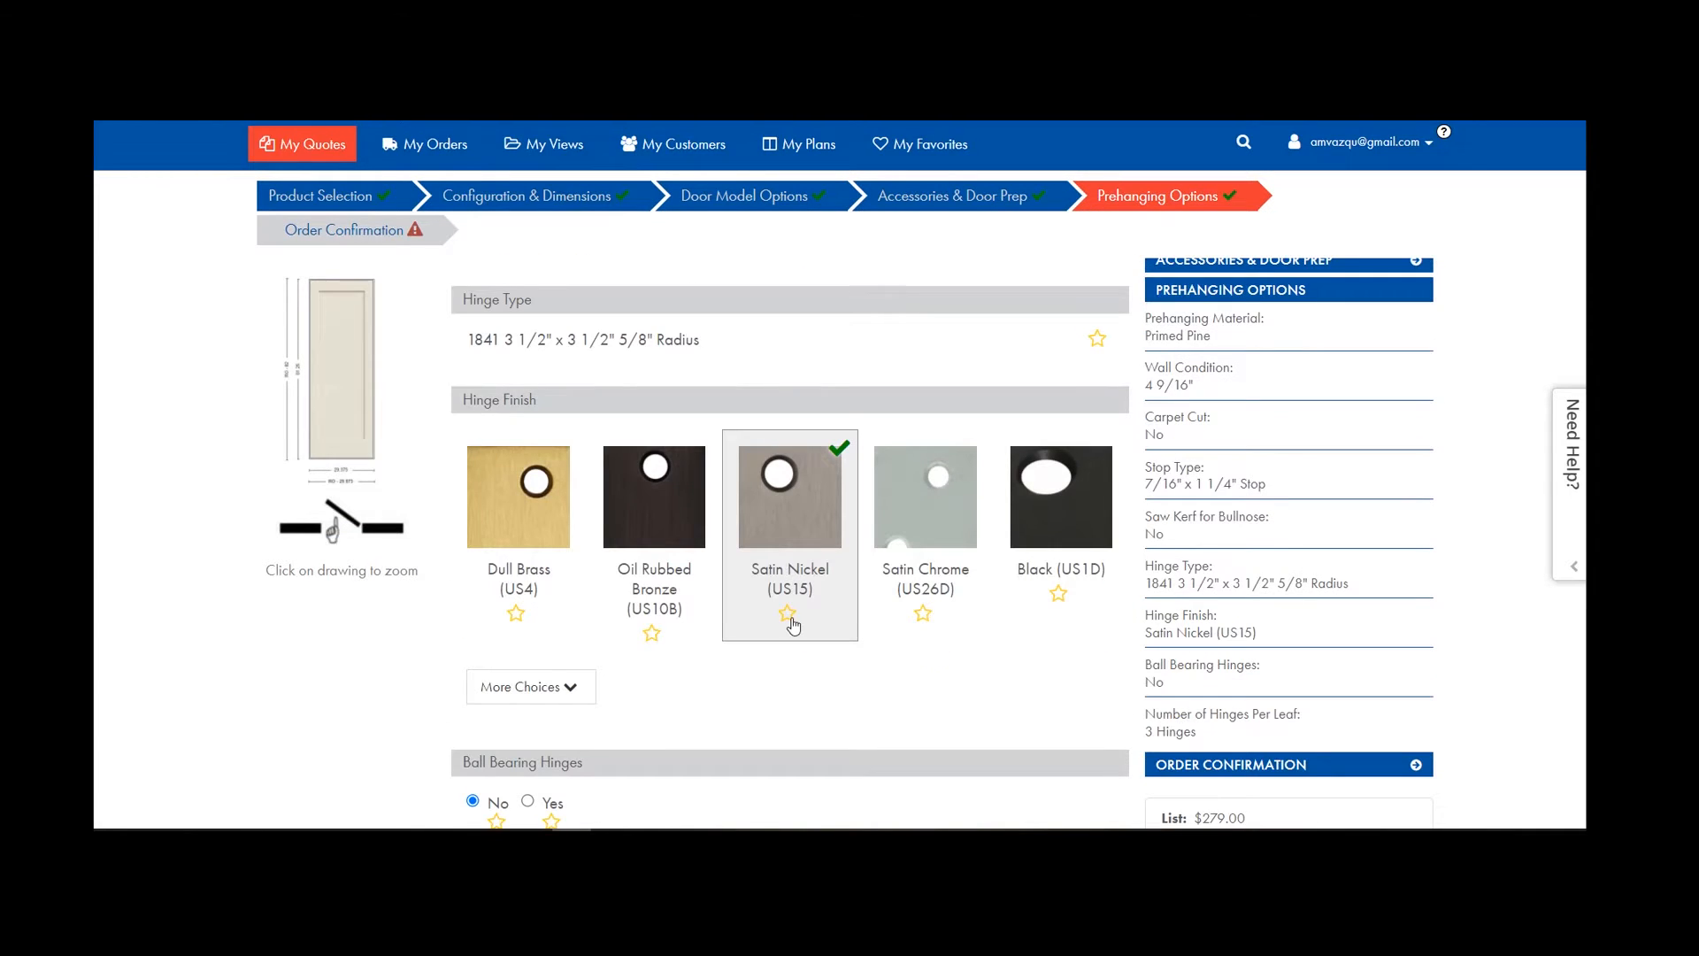
scroll(790, 624, up, 10)
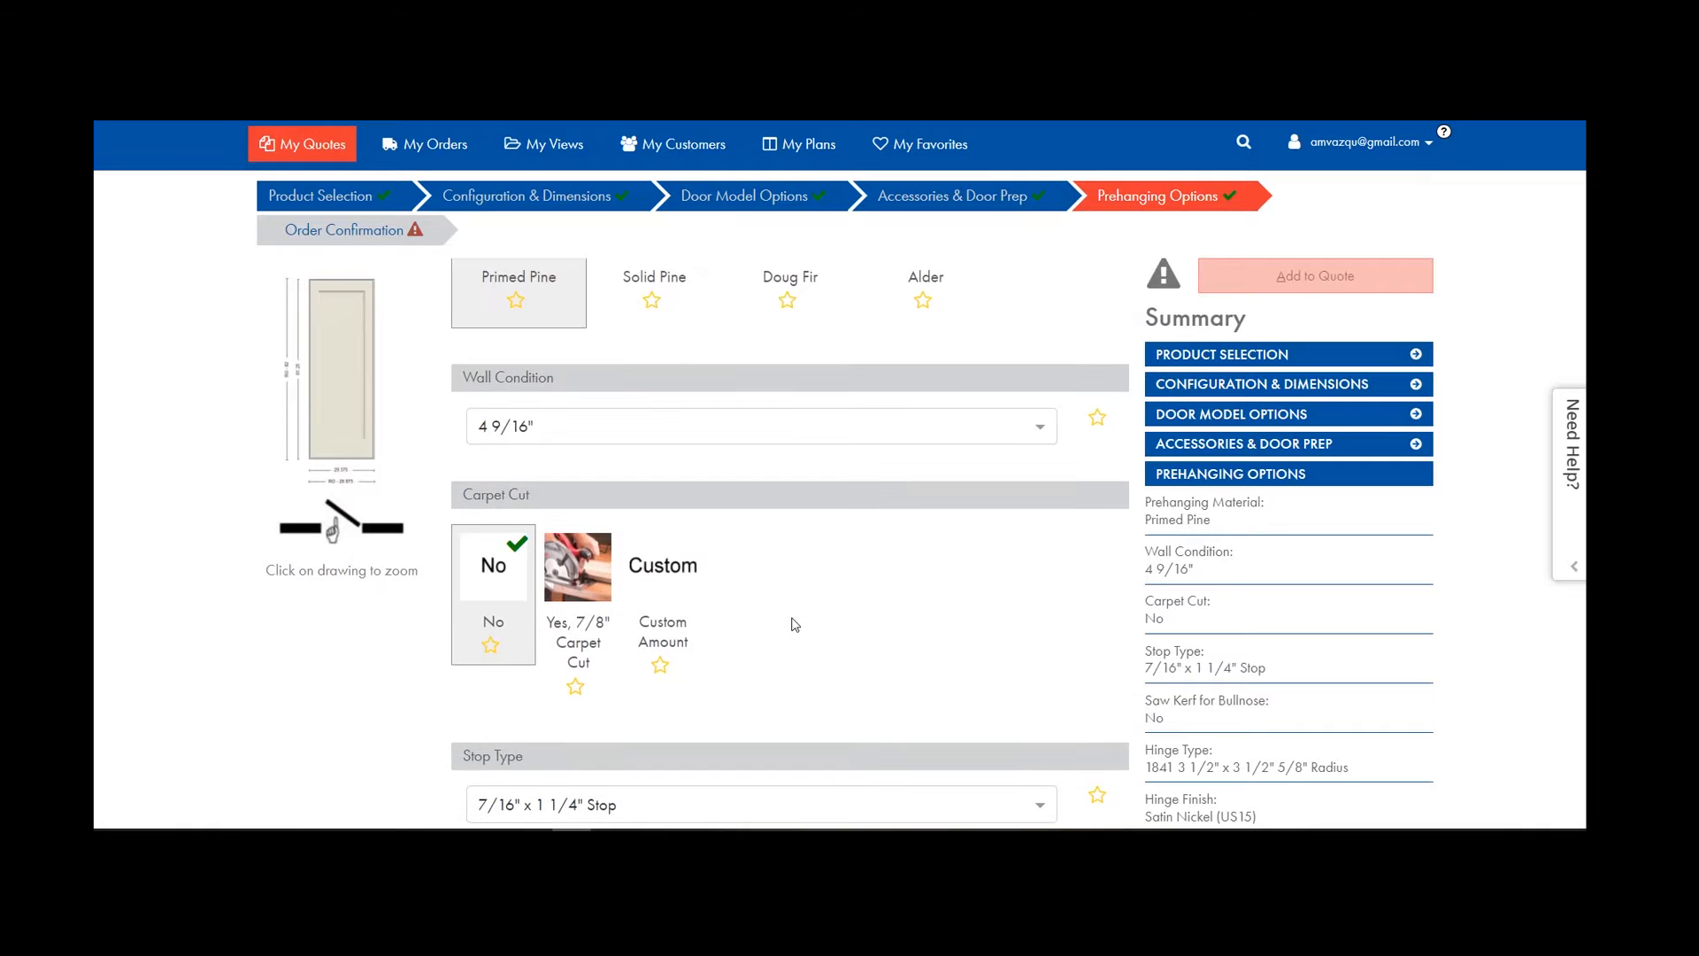
scroll(548, 549, down, 3)
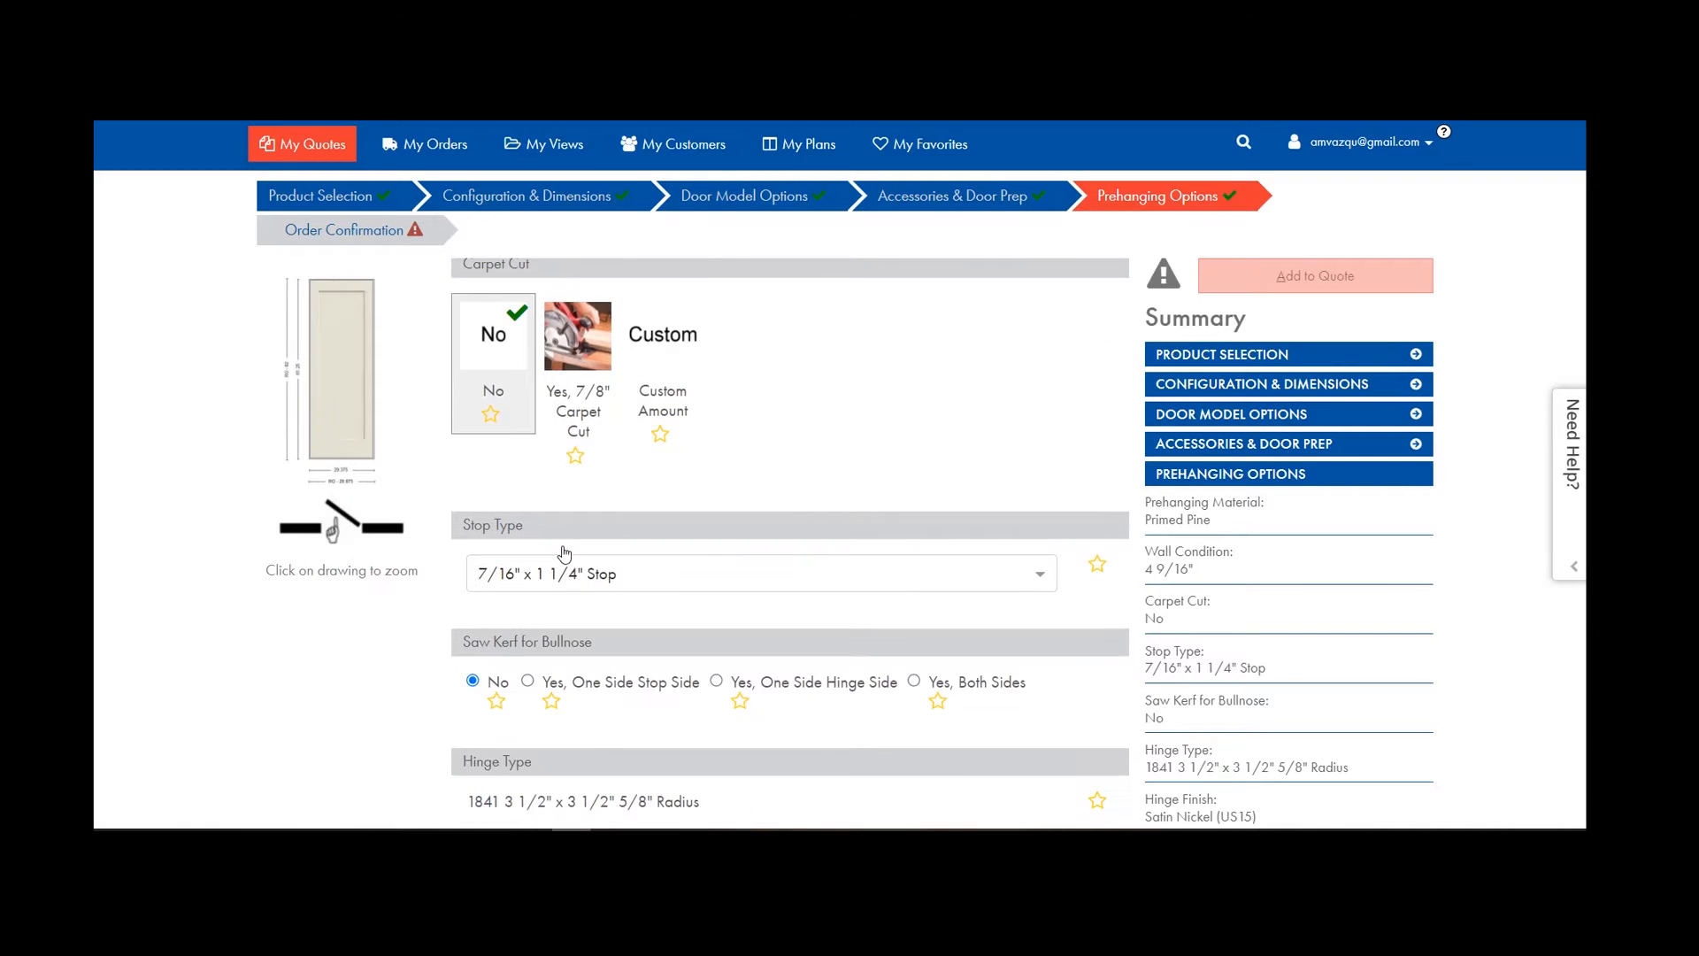
Keep the 7/16" x 1 1/4" stop and review hinge finishes, keeping Satin Nickel (US15).
click(1041, 577)
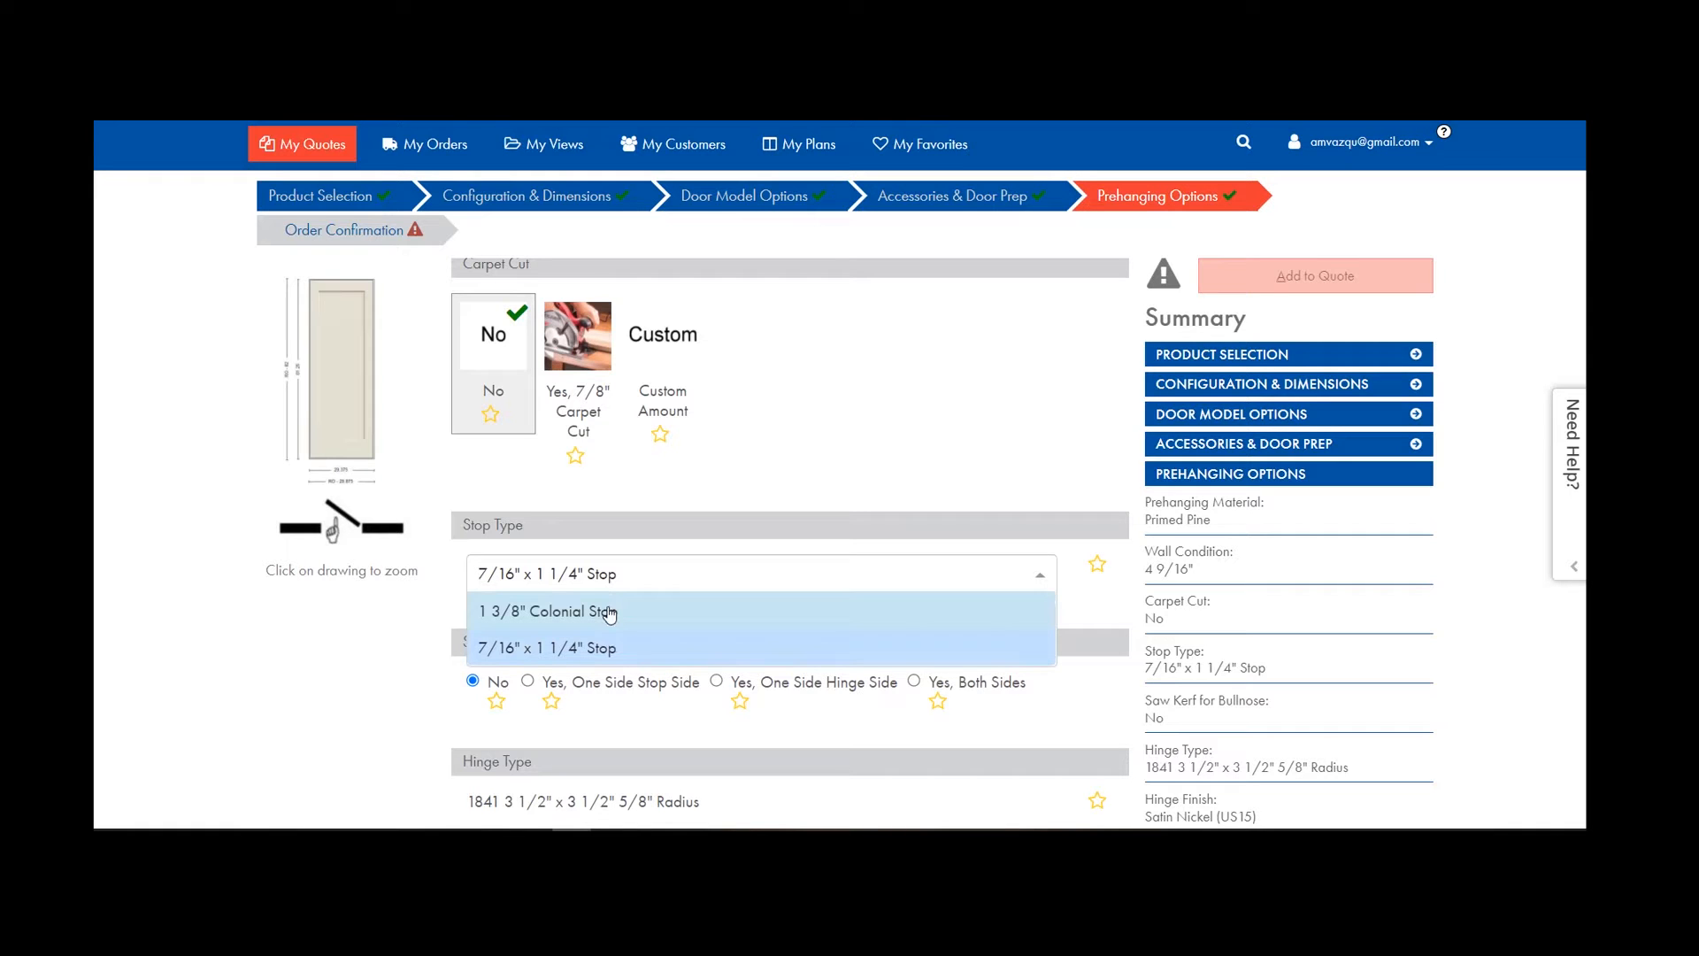
click(596, 647)
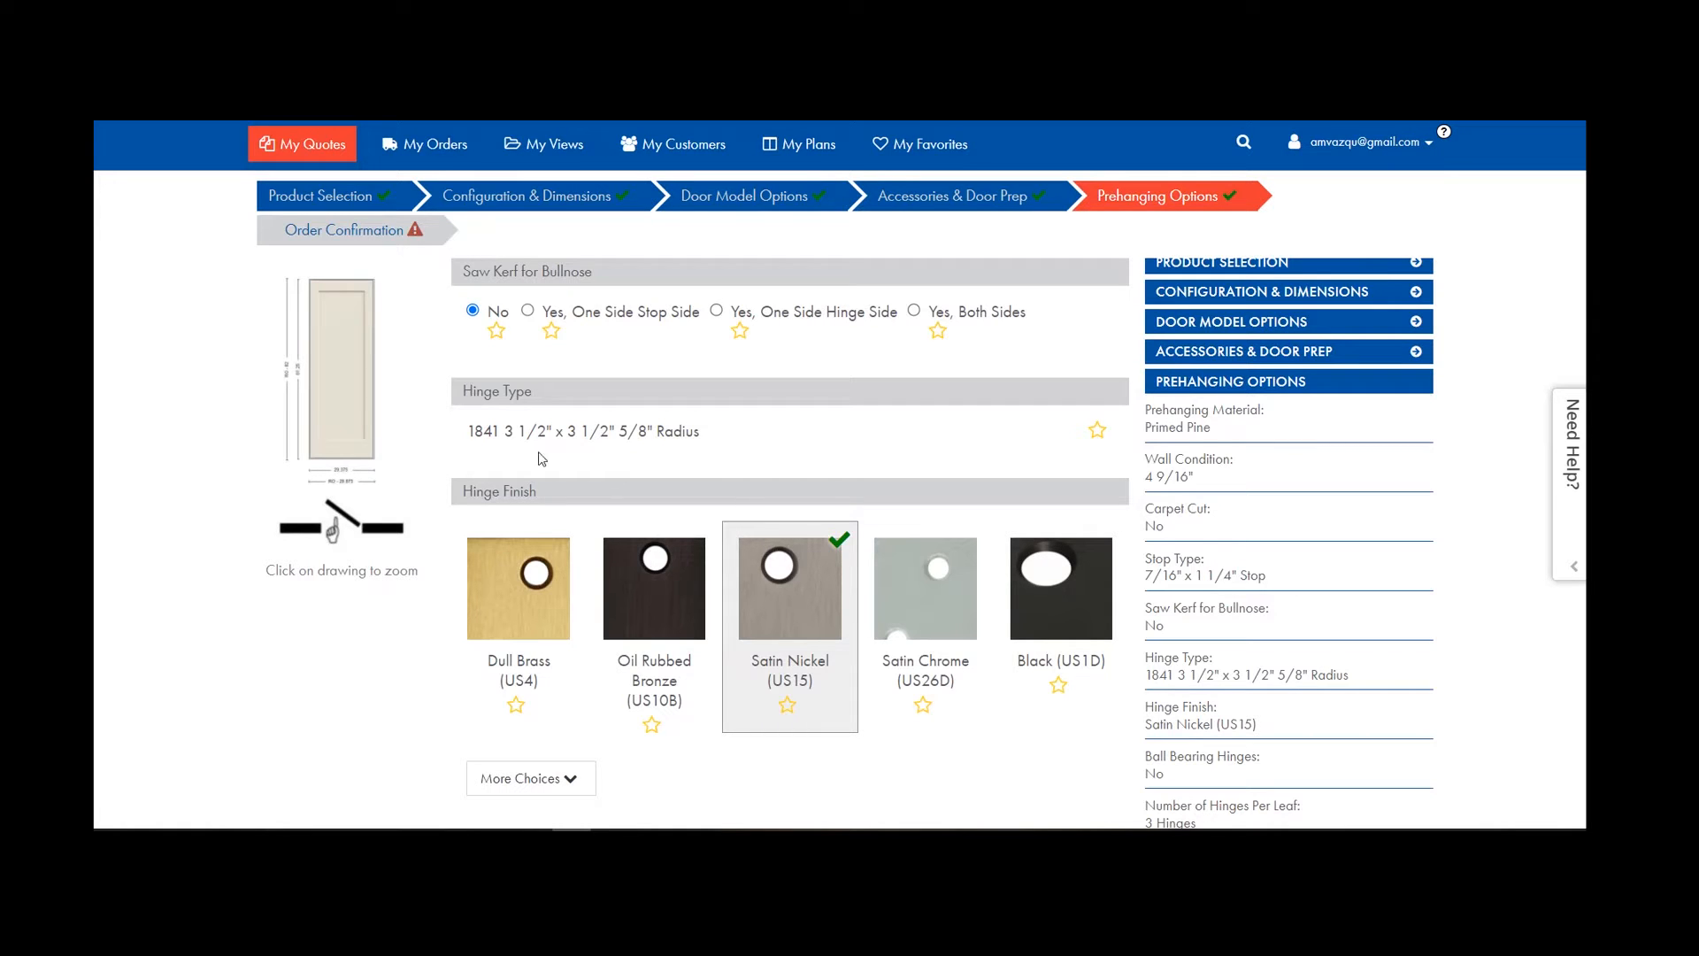
click(563, 797)
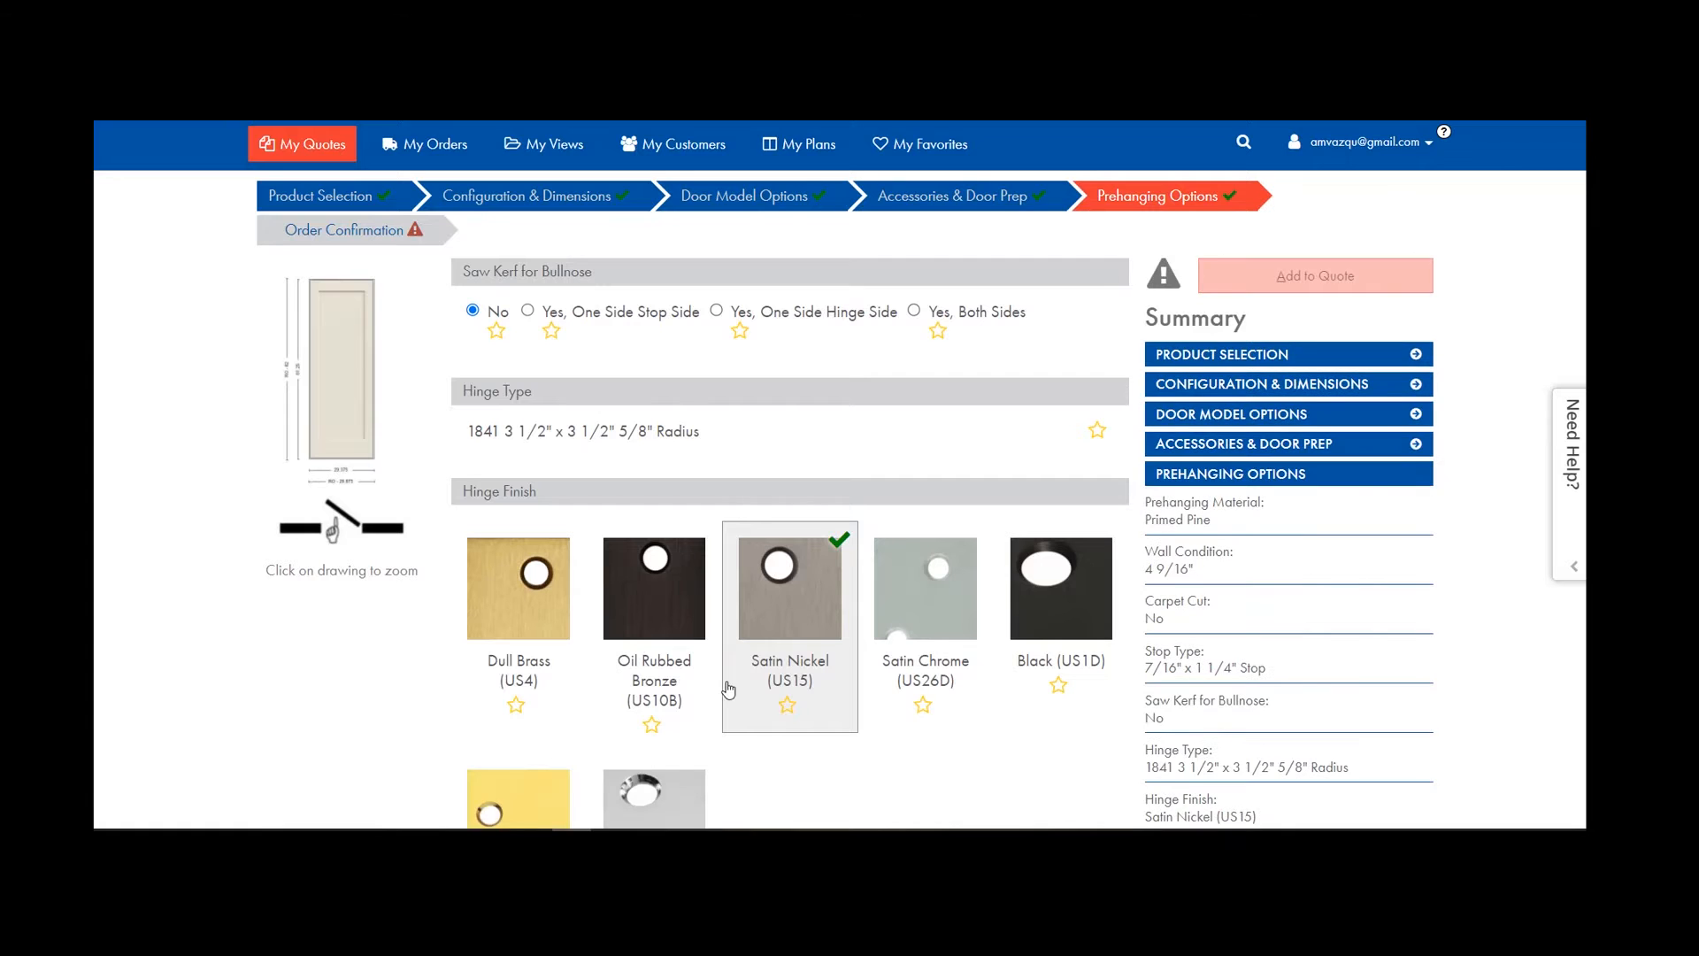
scroll(812, 567, down, 3)
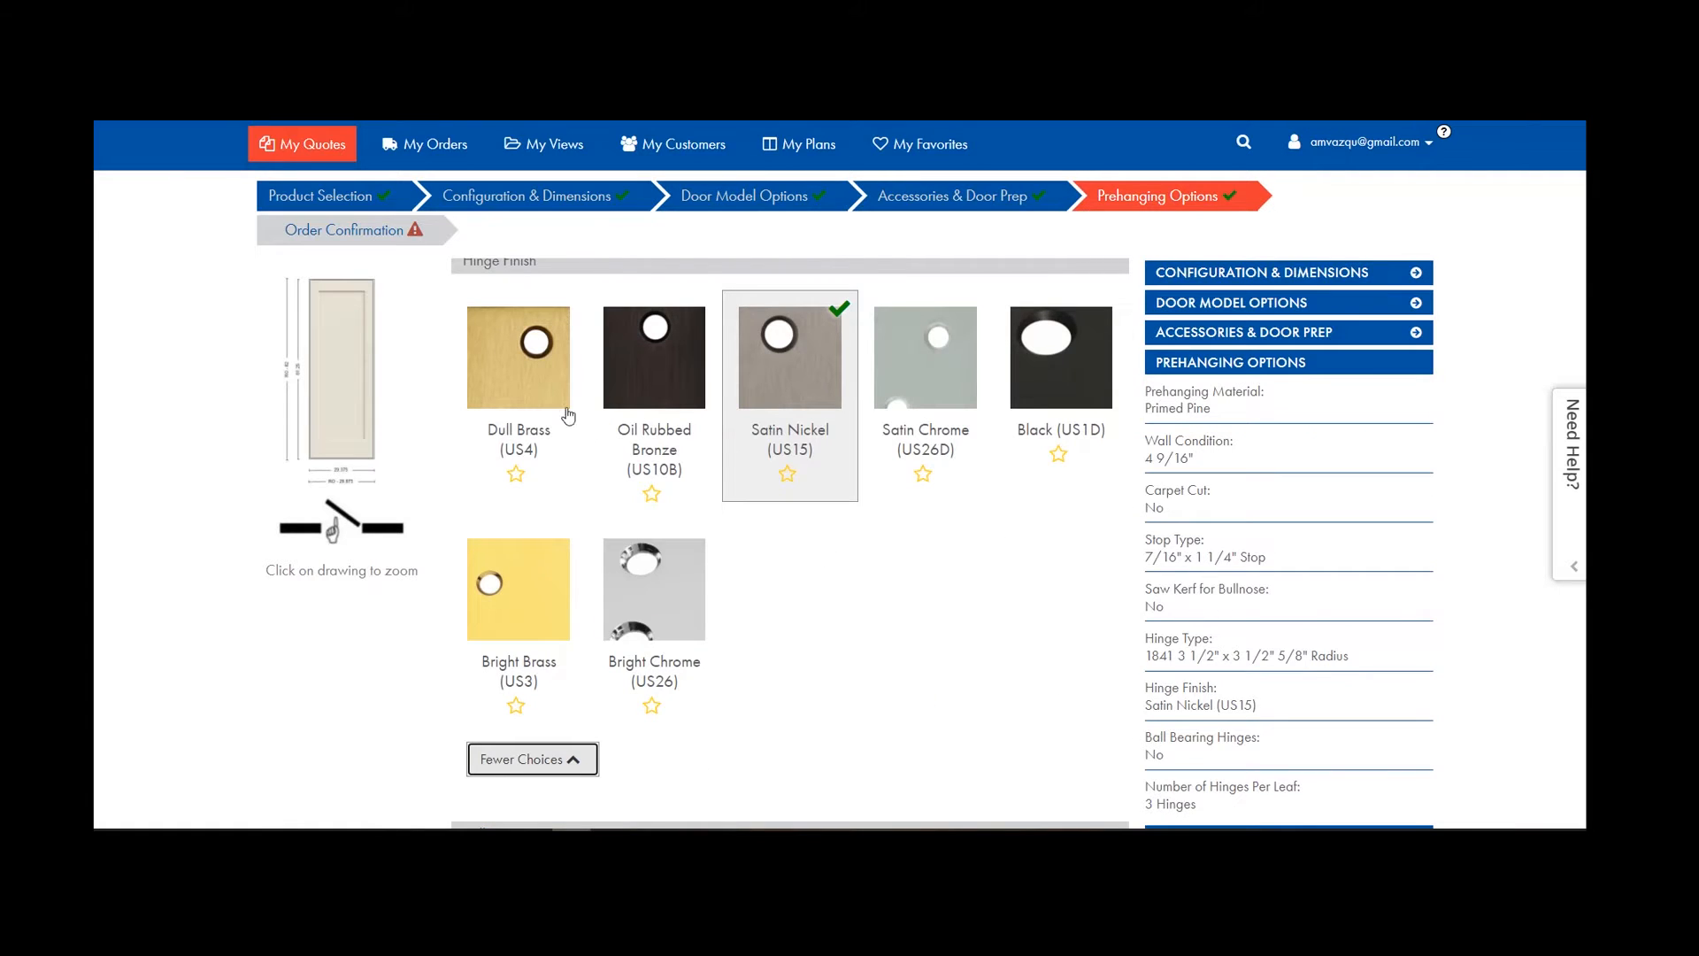
scroll(655, 372, down, 5)
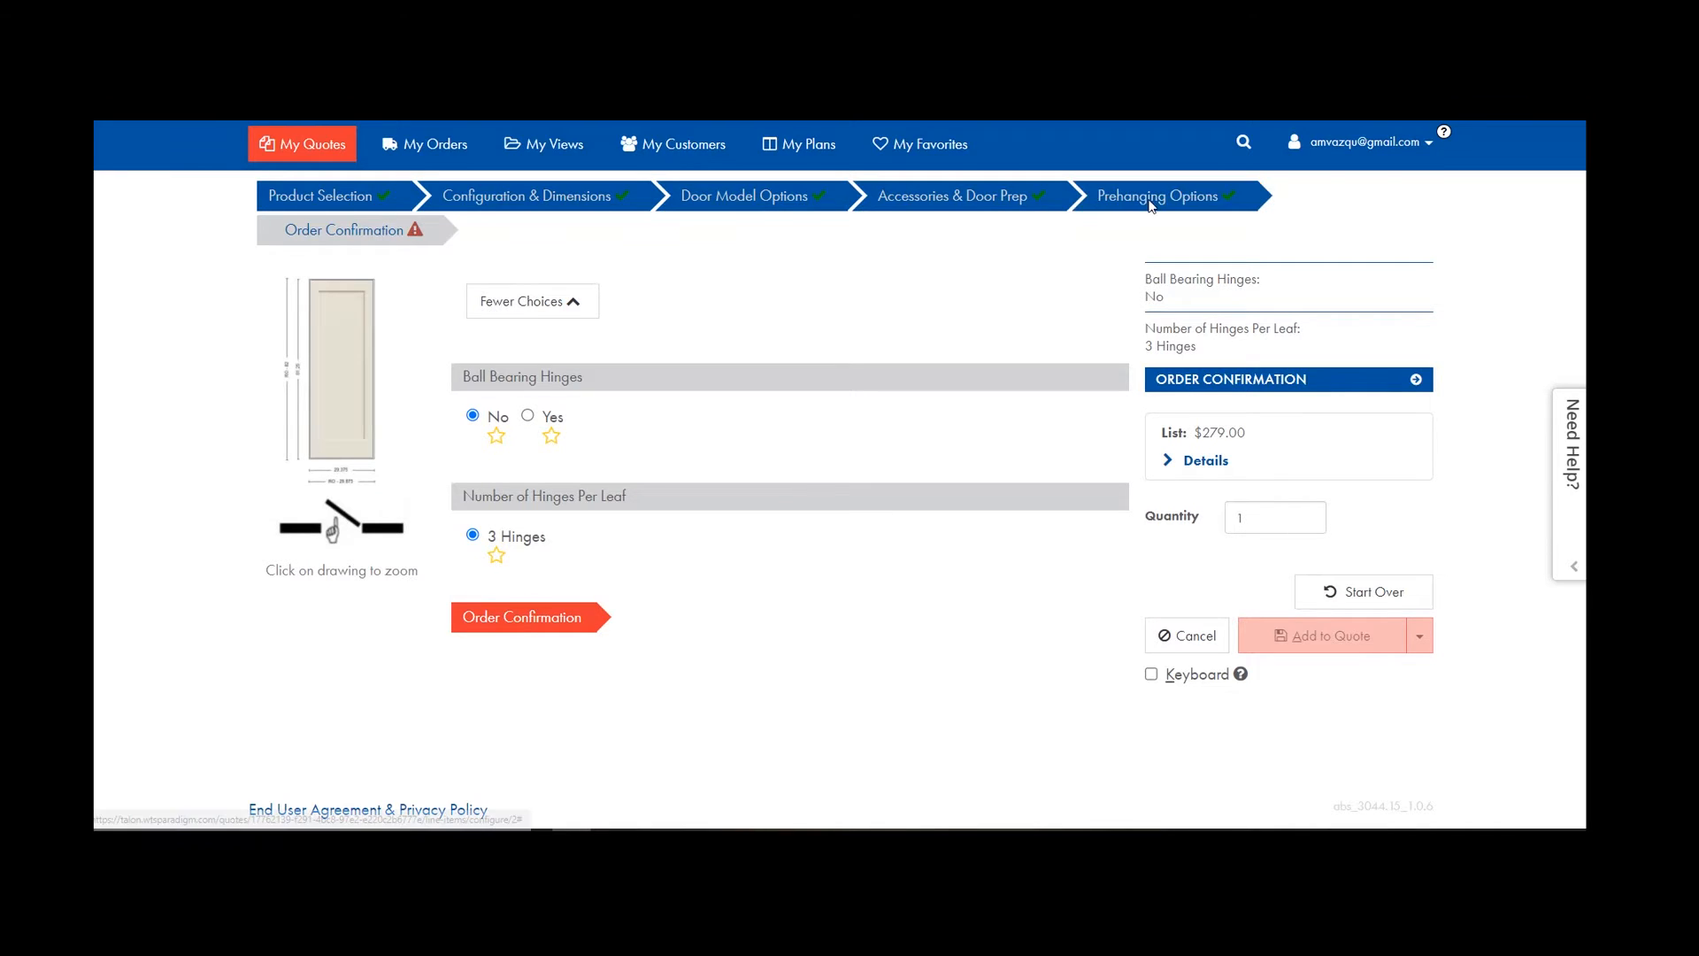
On Order Confirmation, inspect the enlarged door drawing.
click(390, 233)
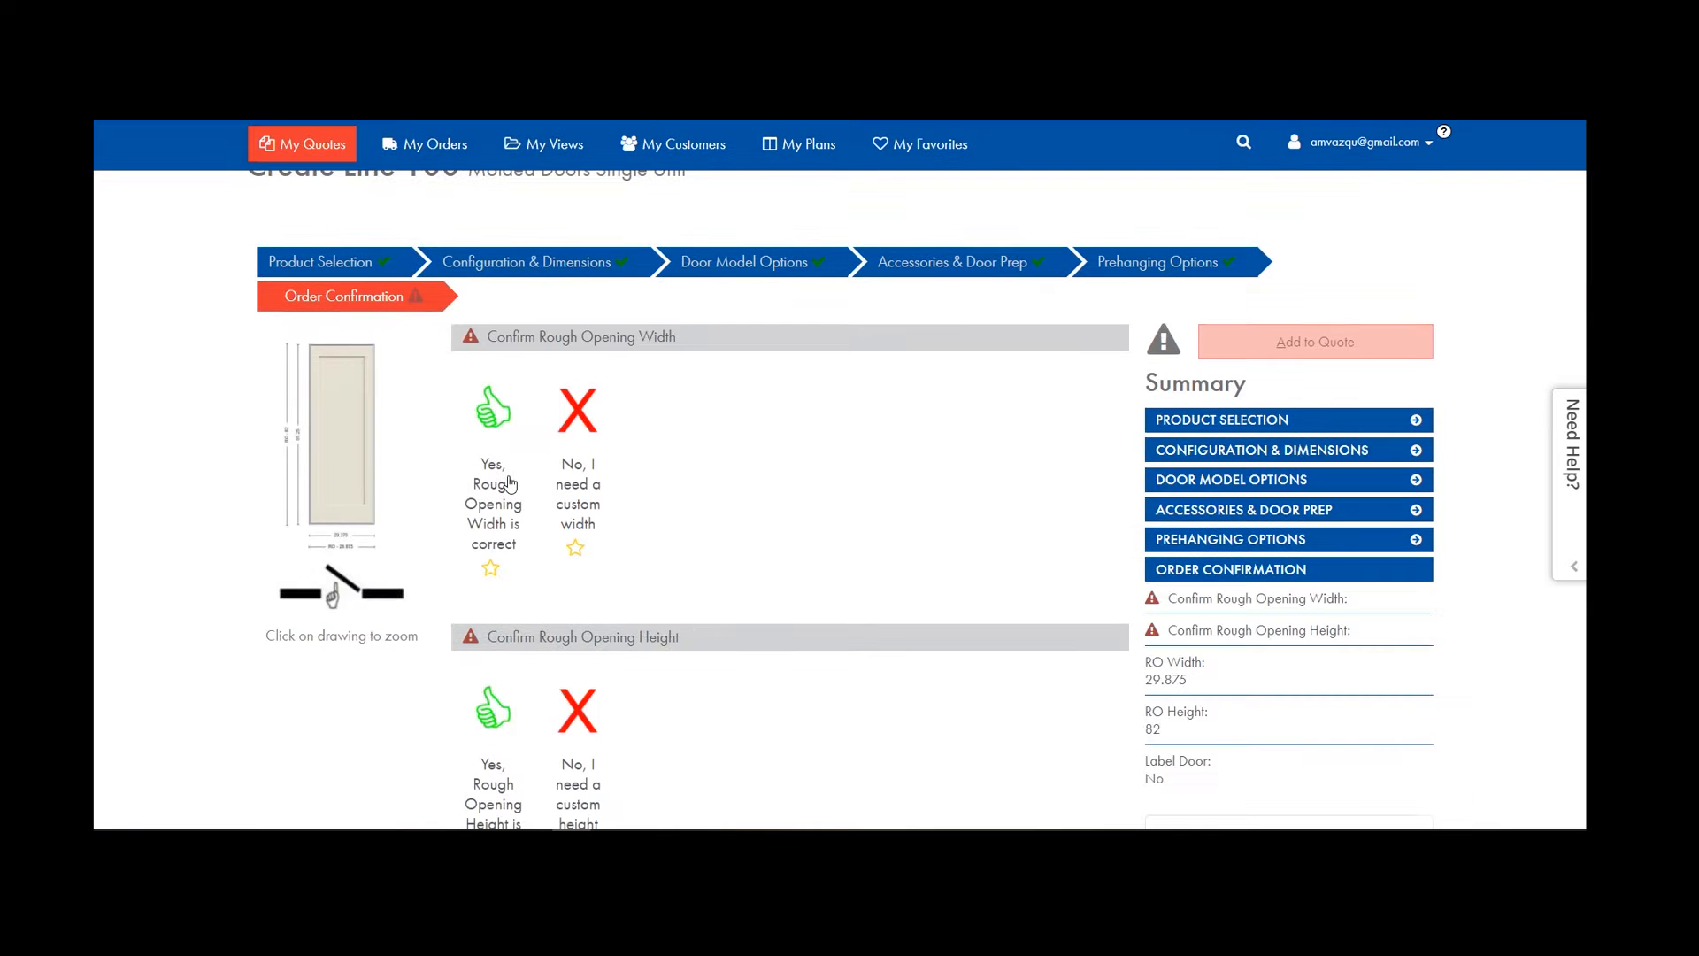
click(326, 540)
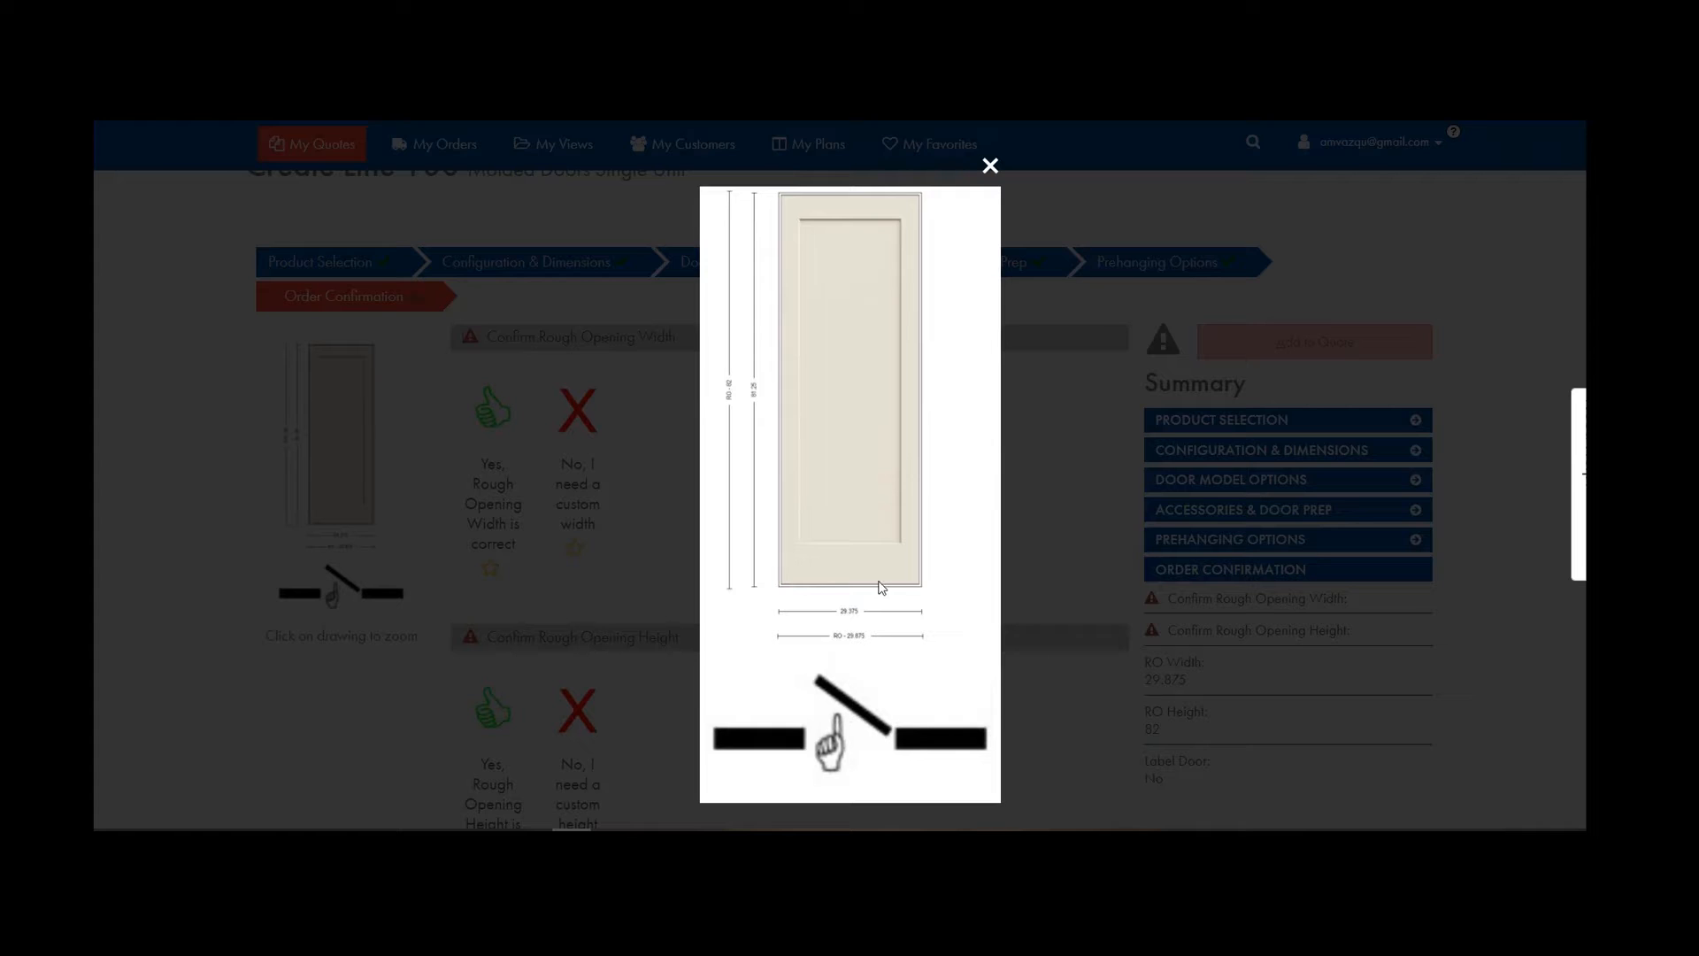
click(990, 169)
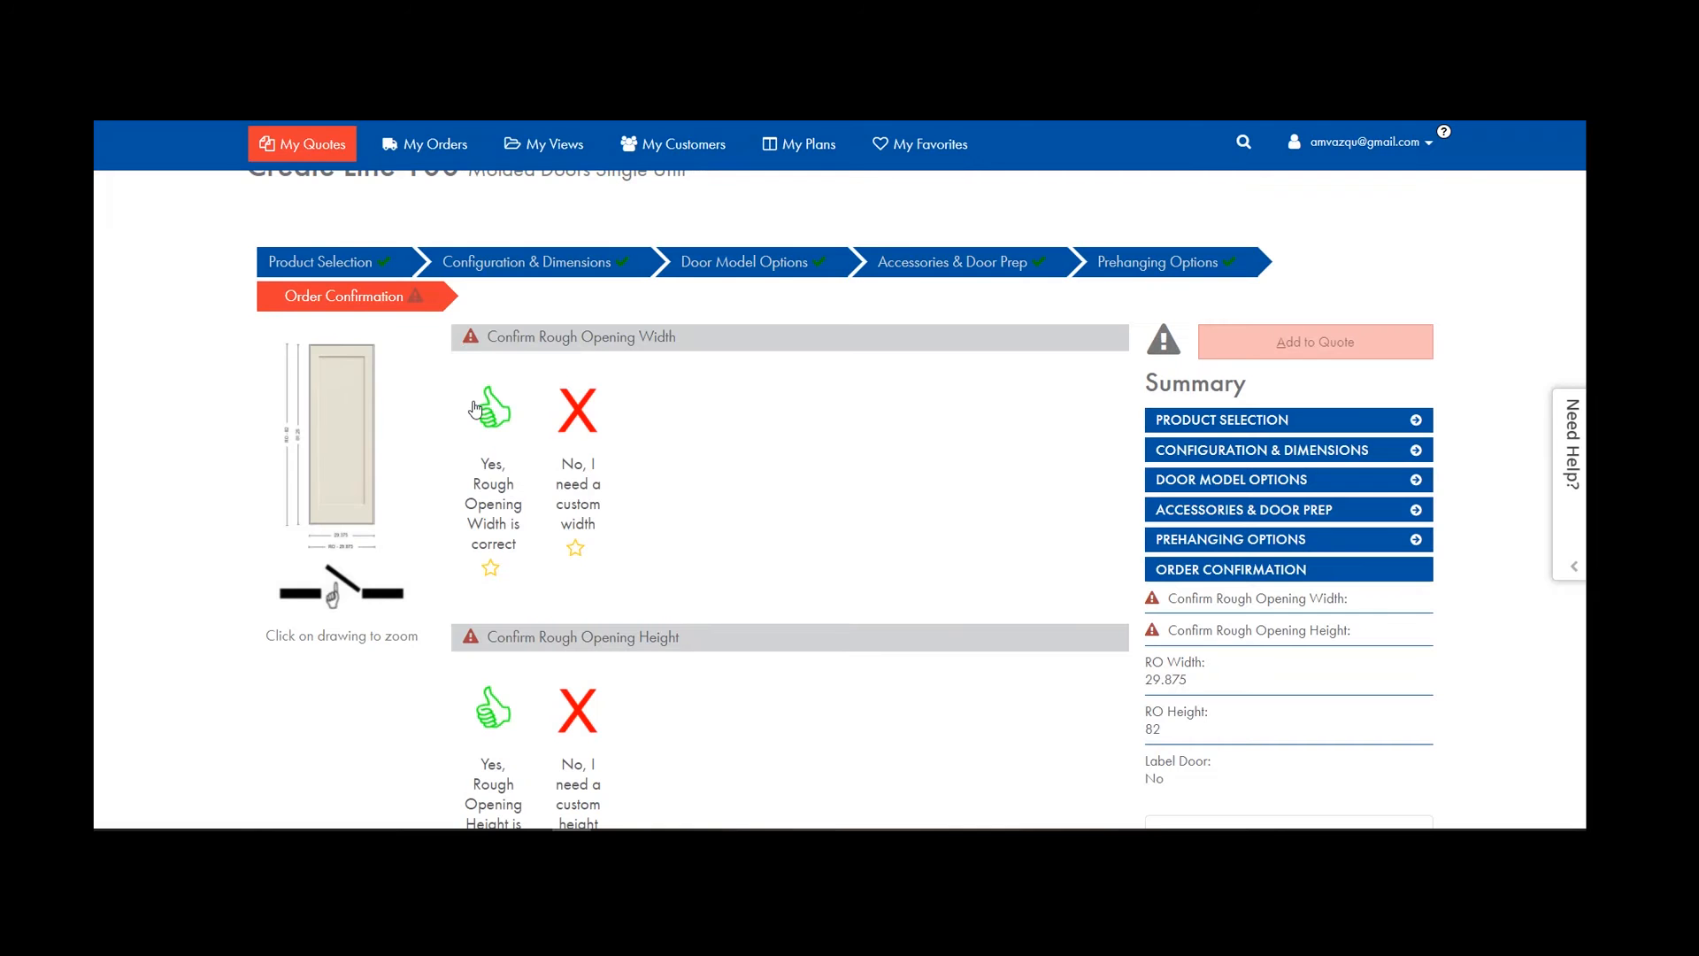
Confirm the 29.875 × 82 rough opening width and height, then Save & Copy the line.
click(579, 419)
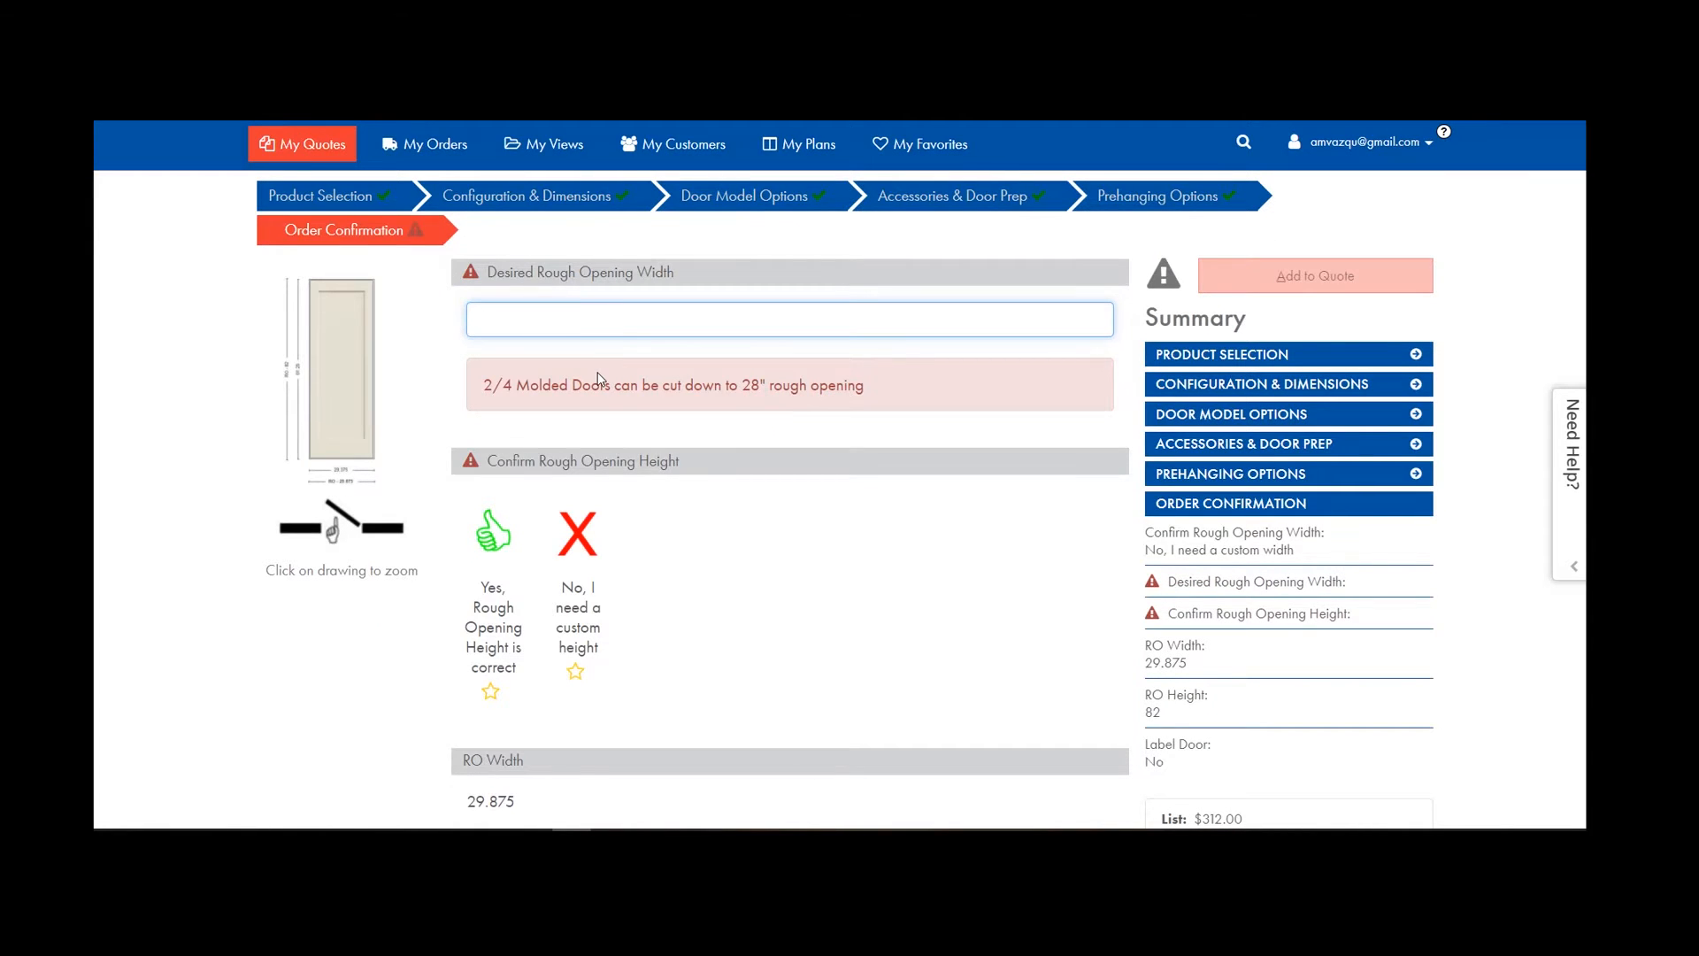
scroll(386, 399, up, 3)
click(492, 279)
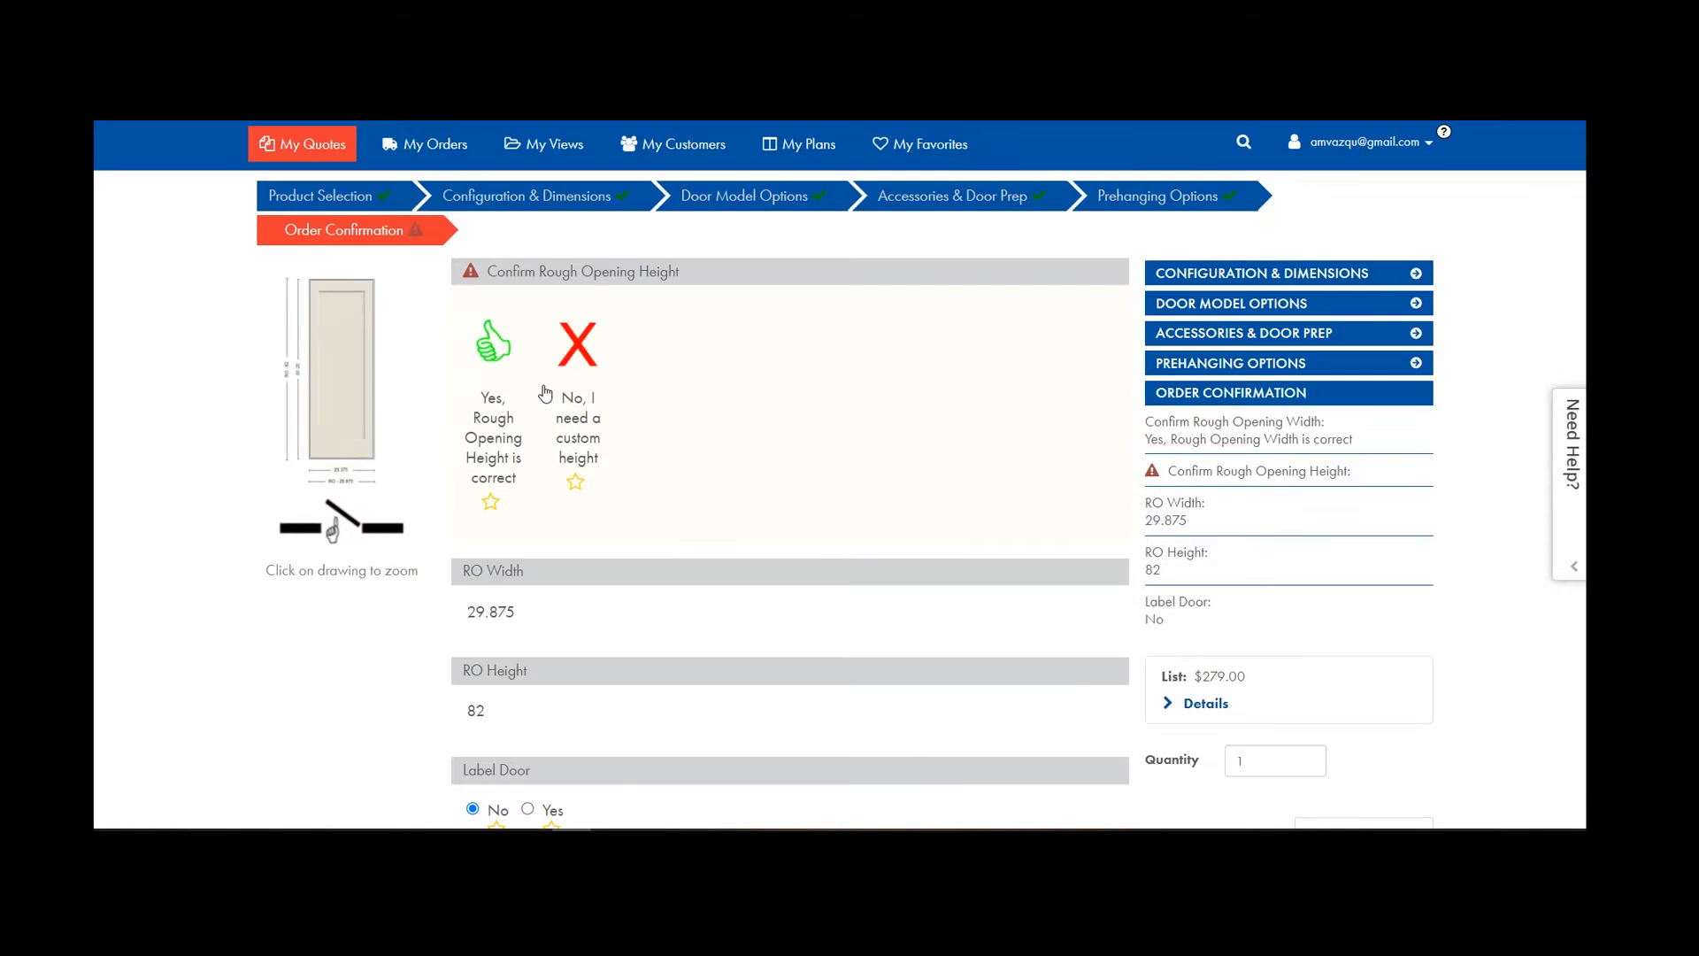
click(576, 345)
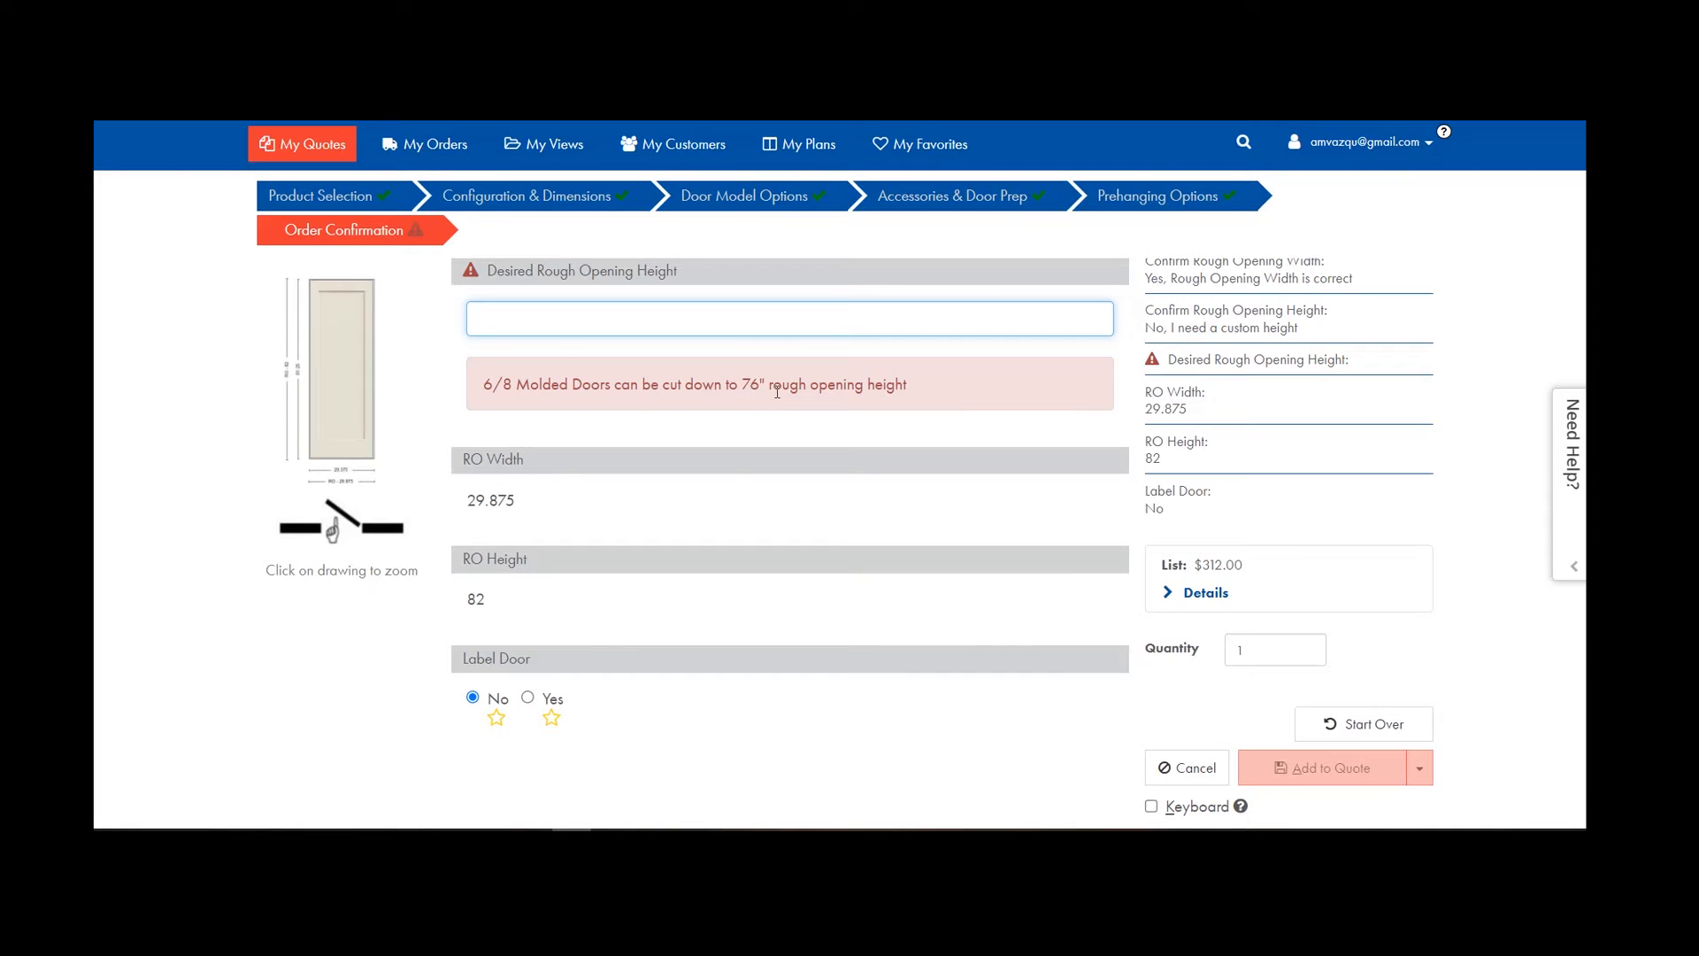
scroll(634, 409, up, 1)
scroll(633, 404, up, 2)
click(496, 395)
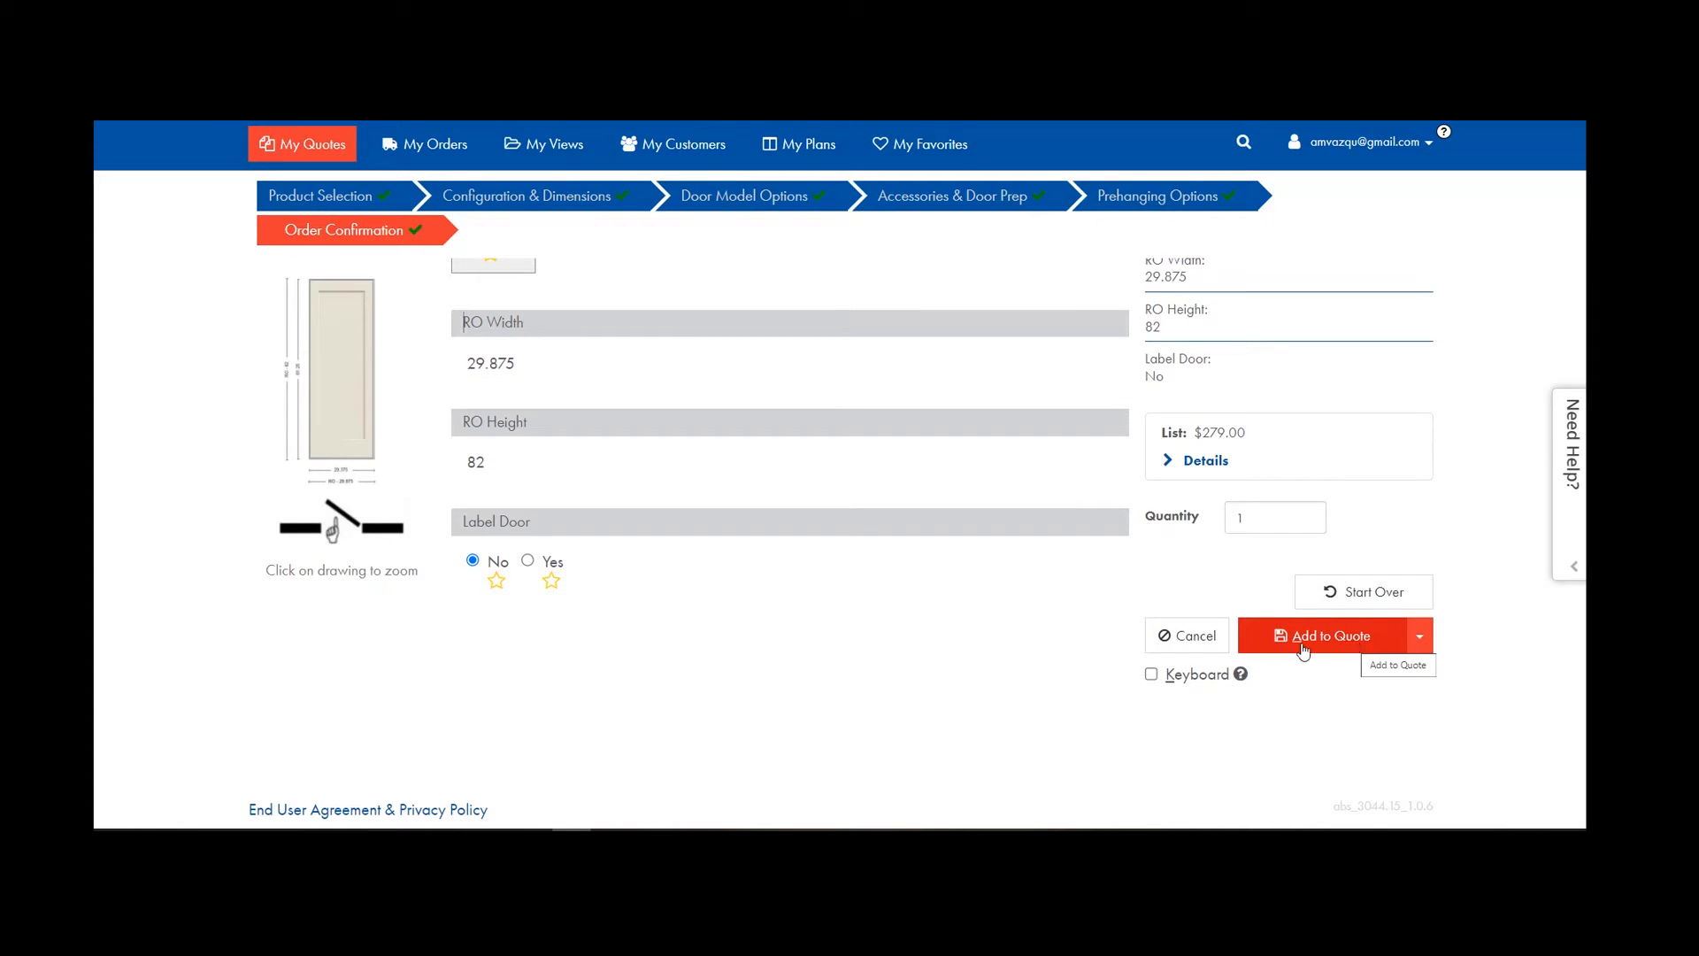
click(1421, 640)
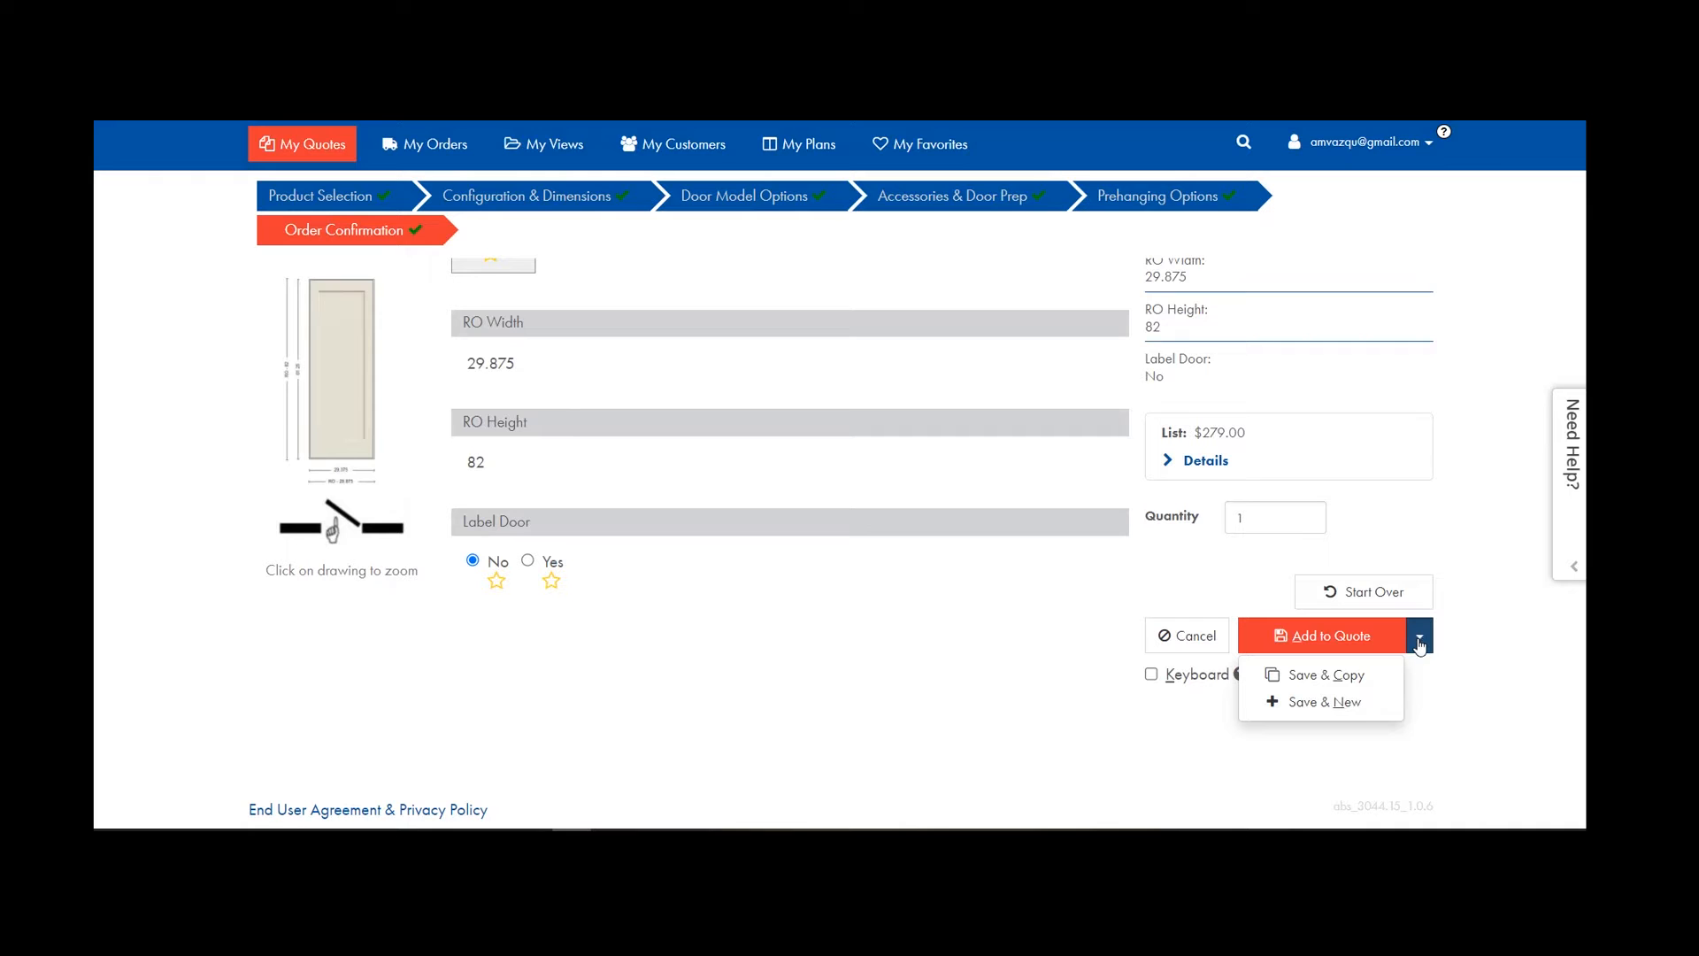
click(1315, 677)
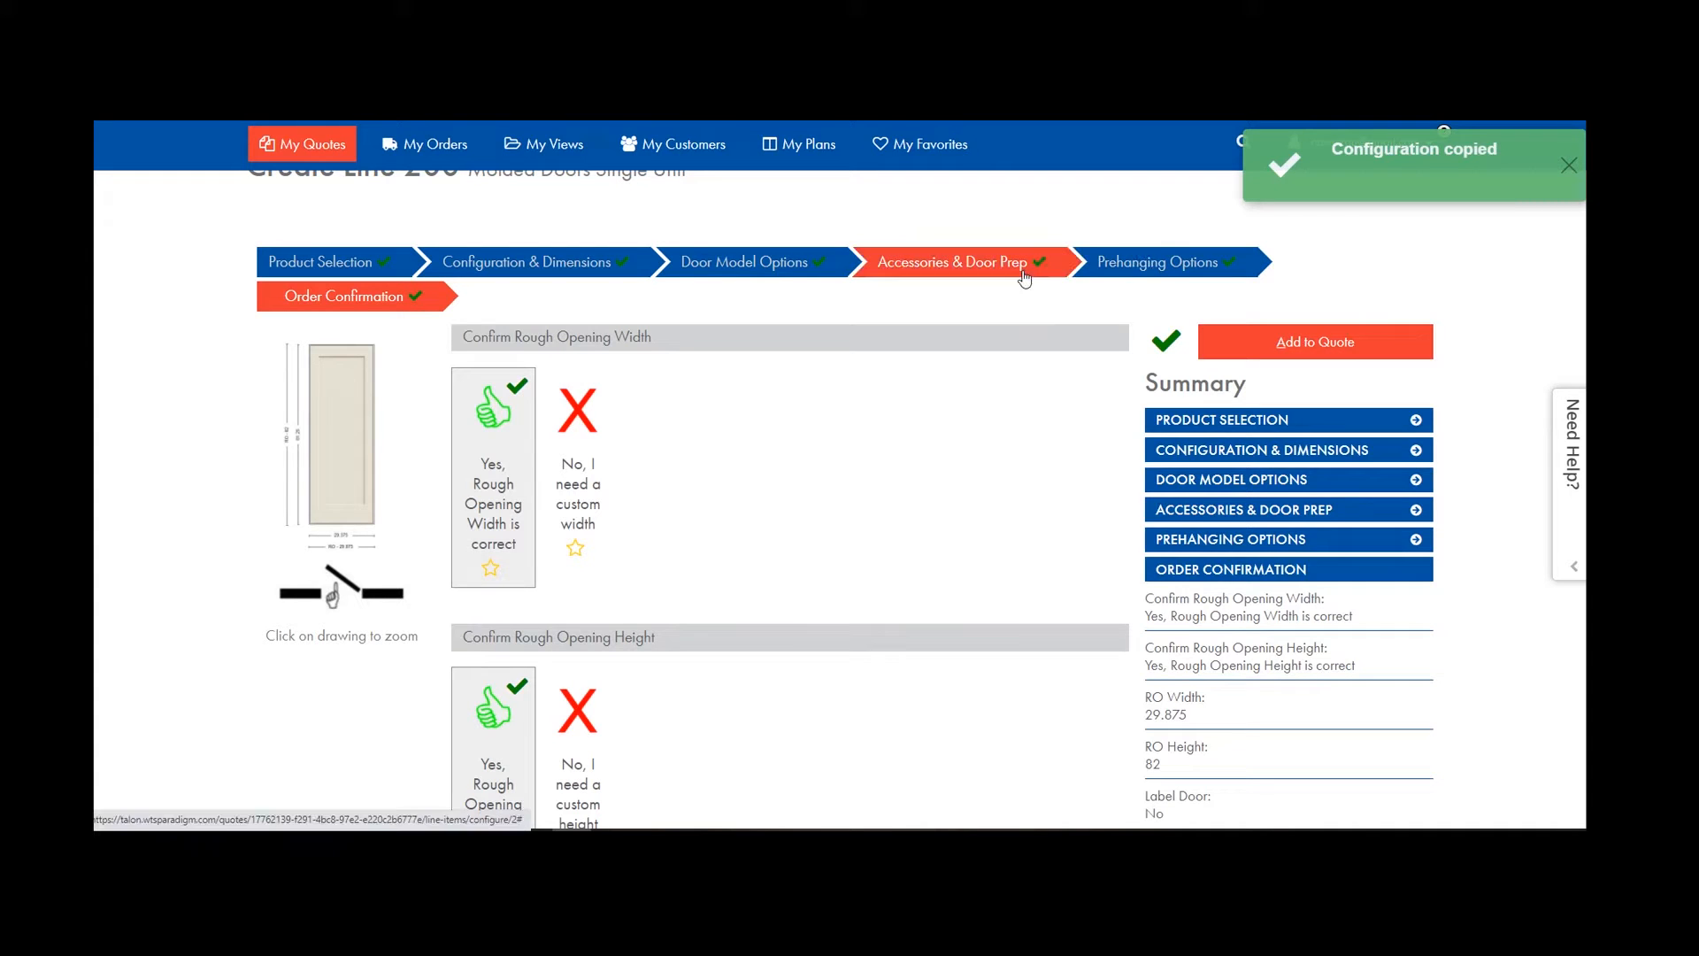
Change the copied line's handing to Left Hand Inswing and Save & Copy it.
click(540, 270)
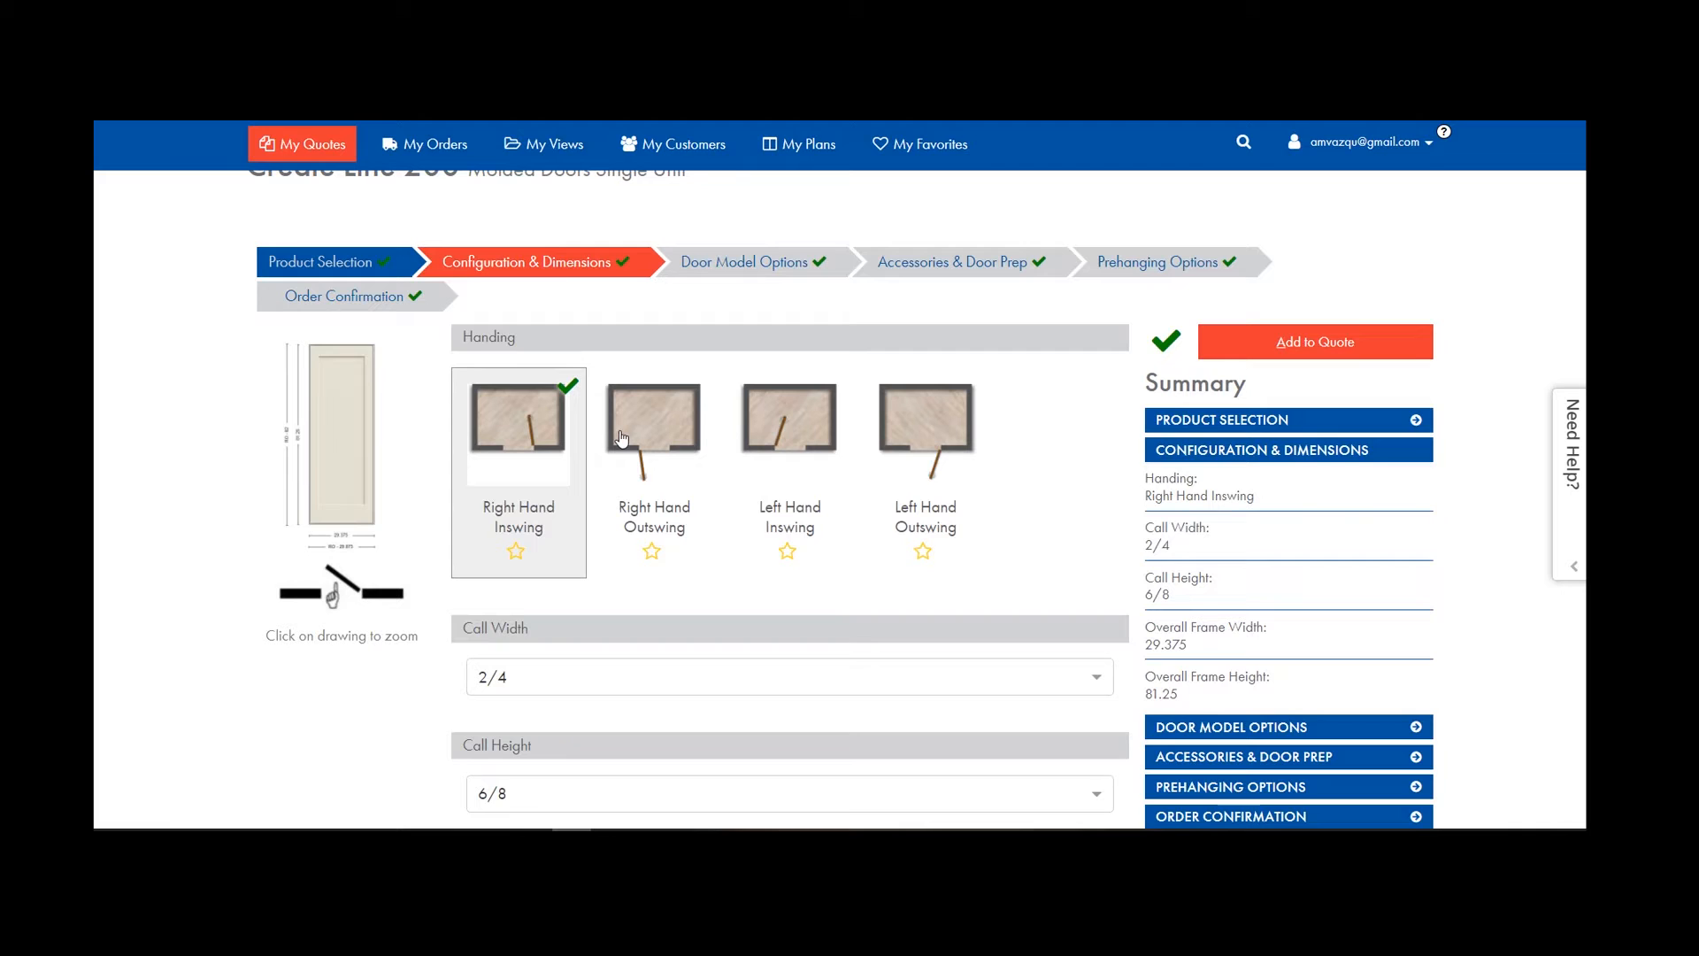
click(800, 443)
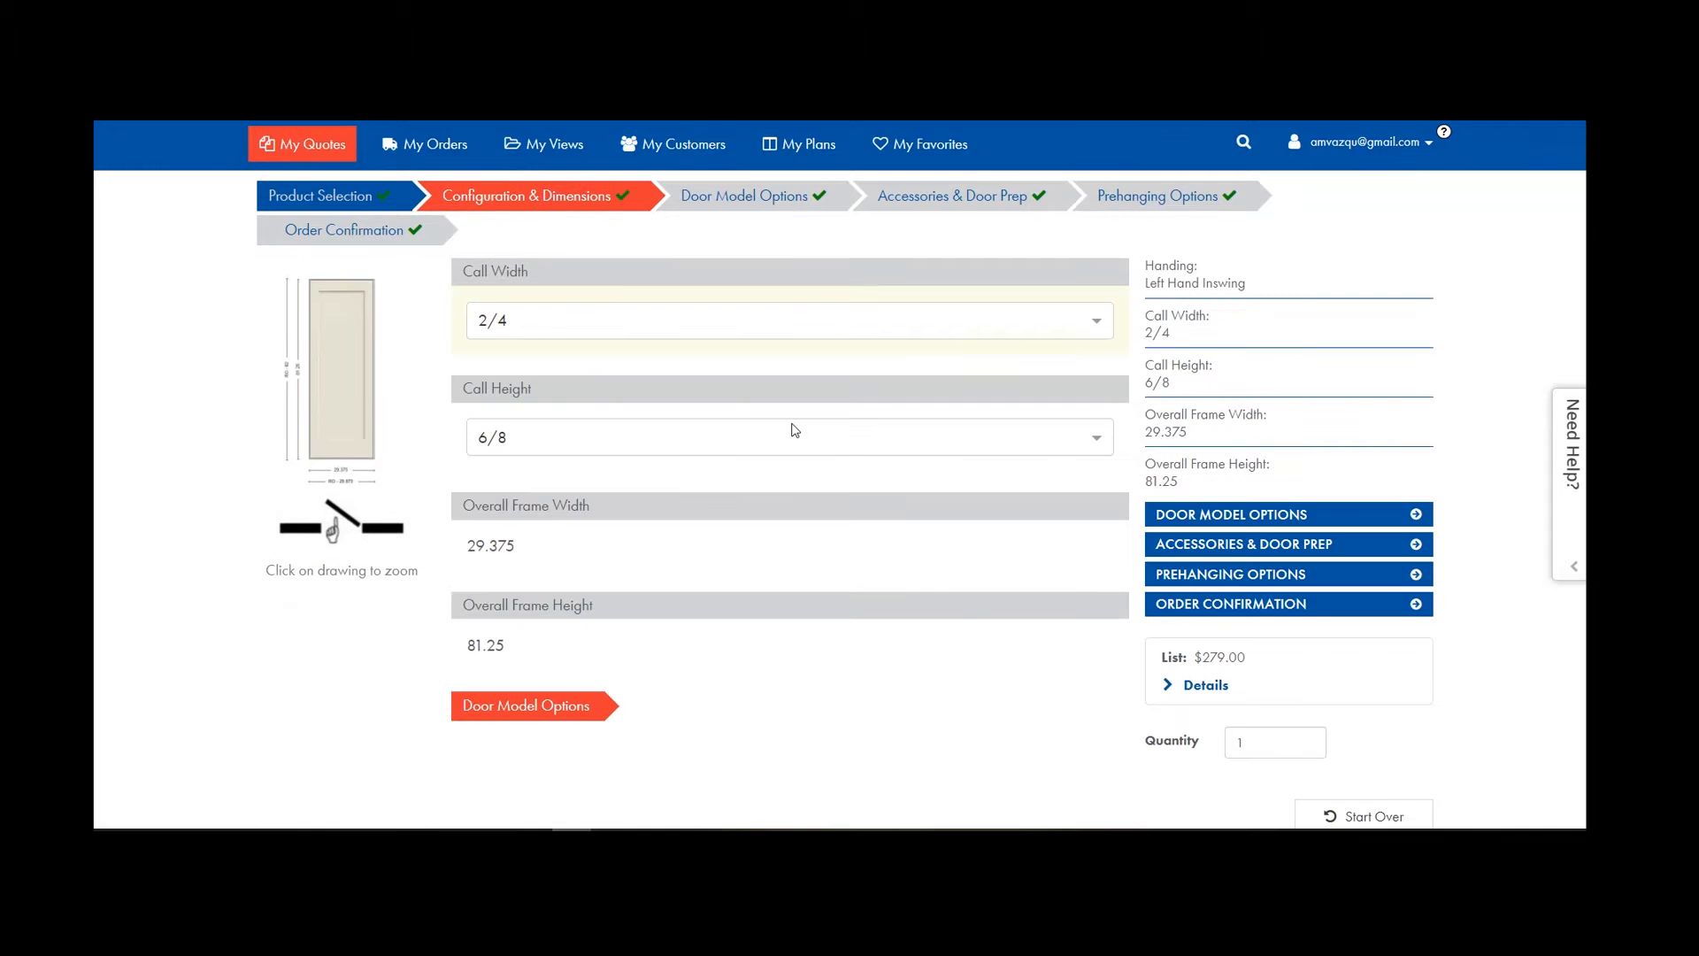
scroll(1100, 672, down, 3)
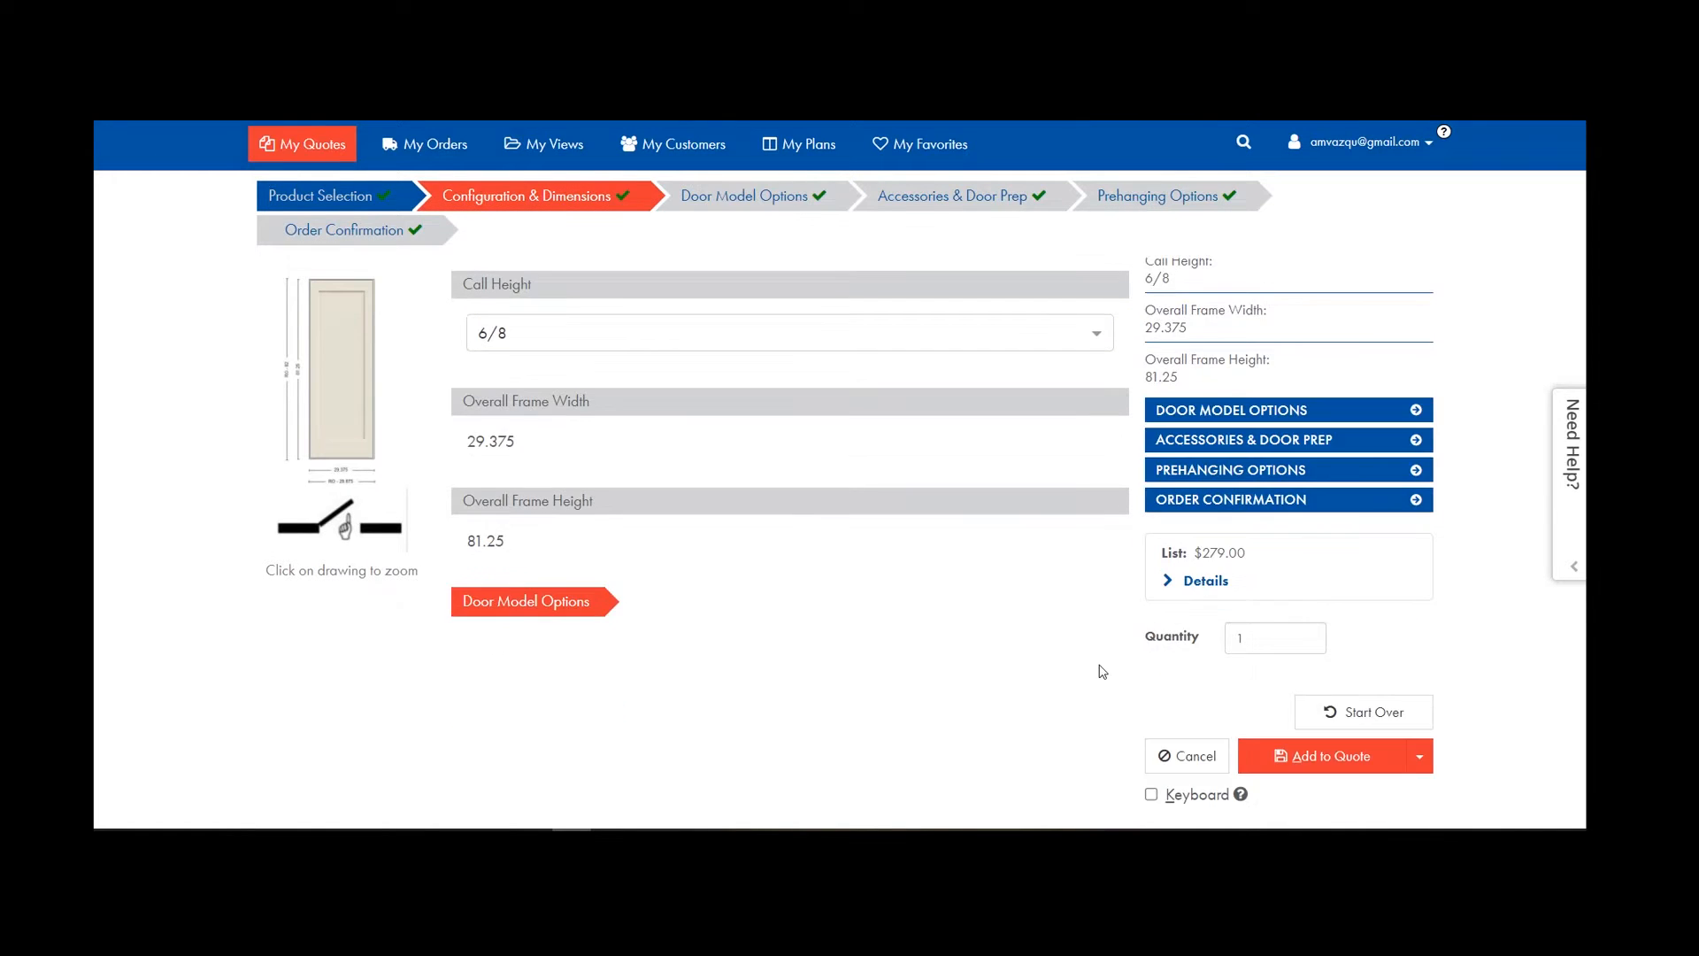
click(1420, 637)
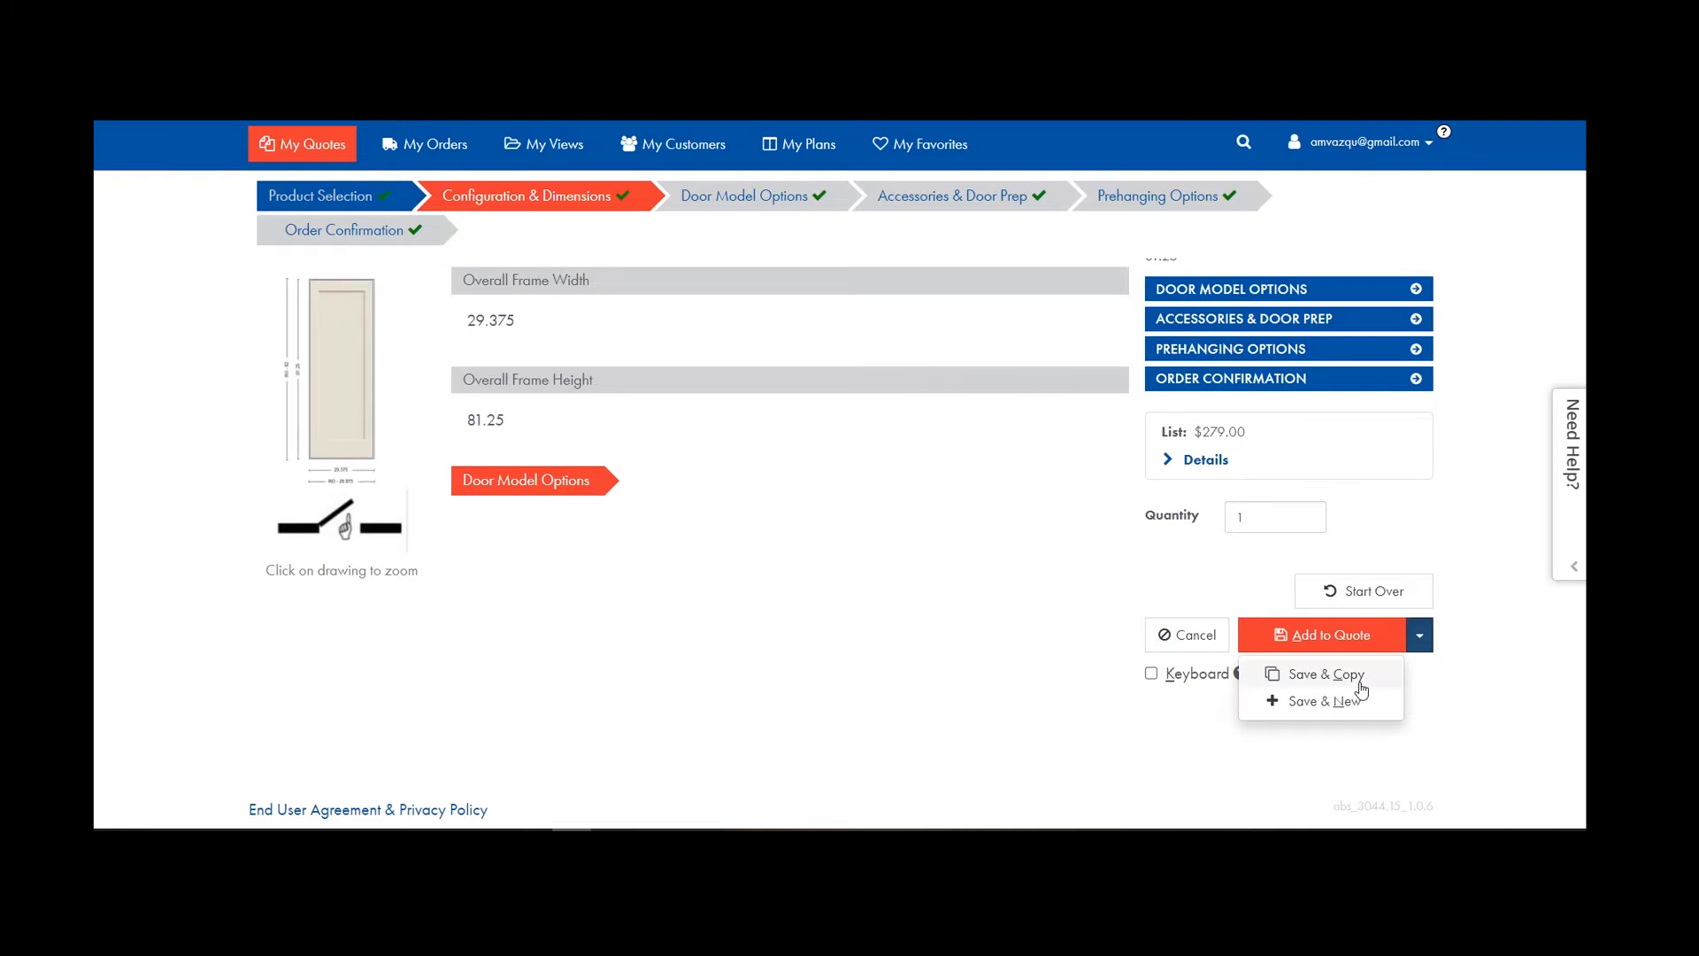
click(1360, 685)
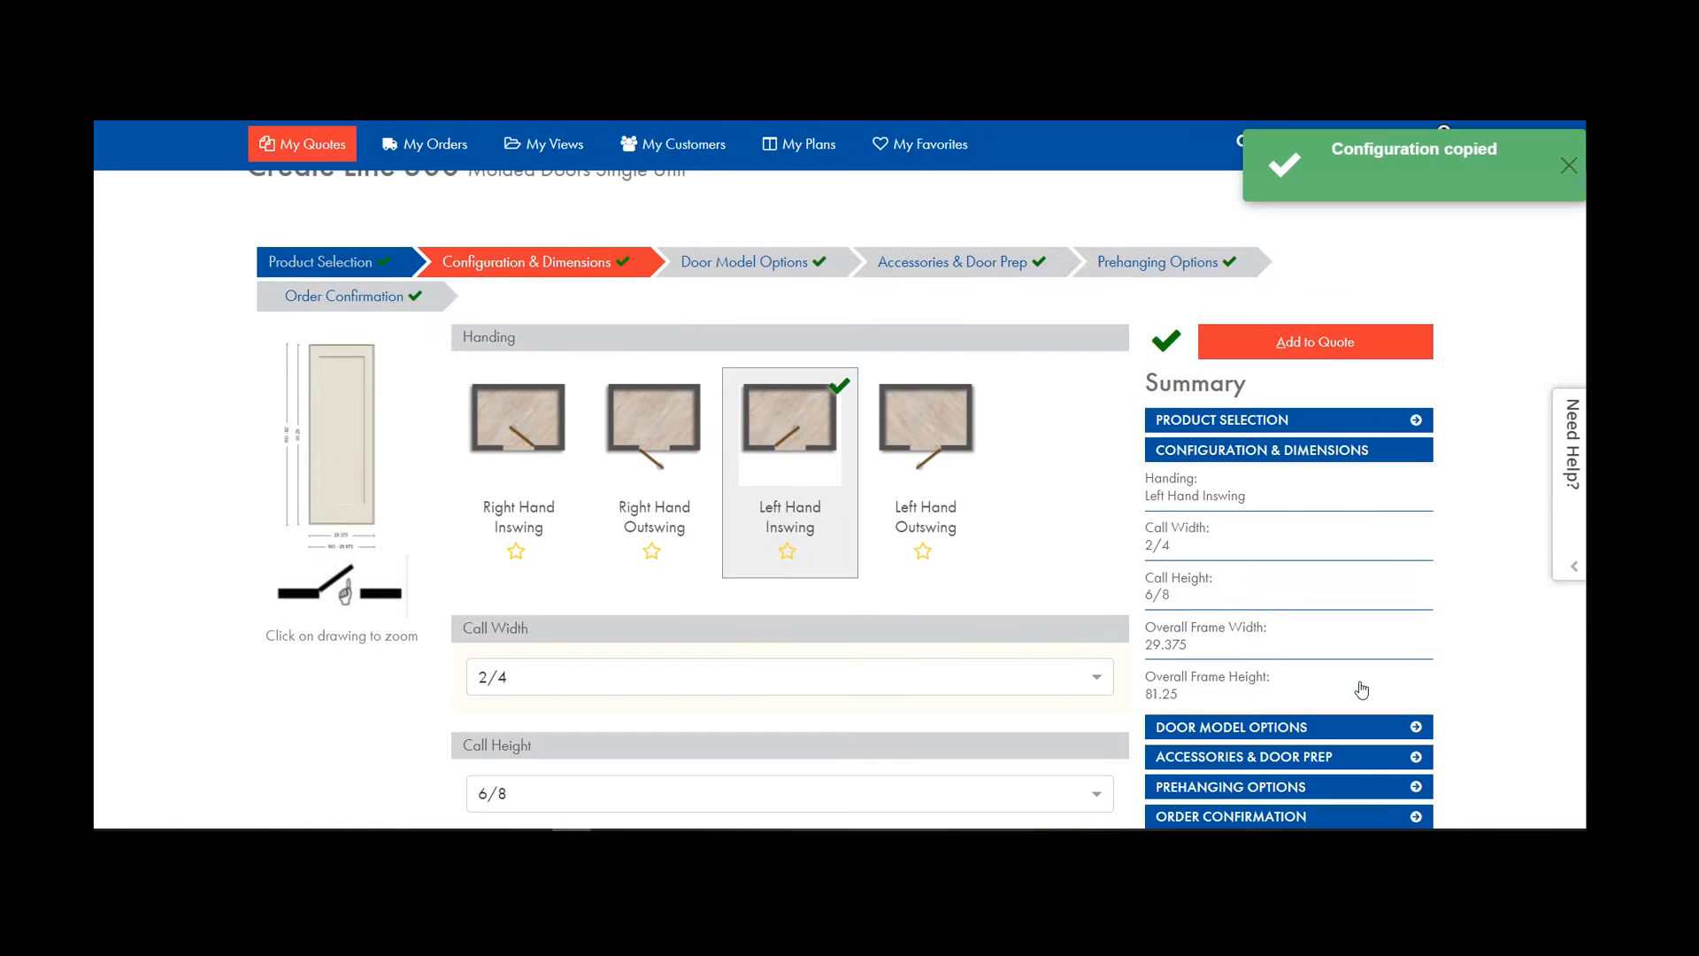
Make the next line a 2/8 Right Hand Outswing door and Save & Copy it.
click(644, 674)
scroll(645, 675, down, 5)
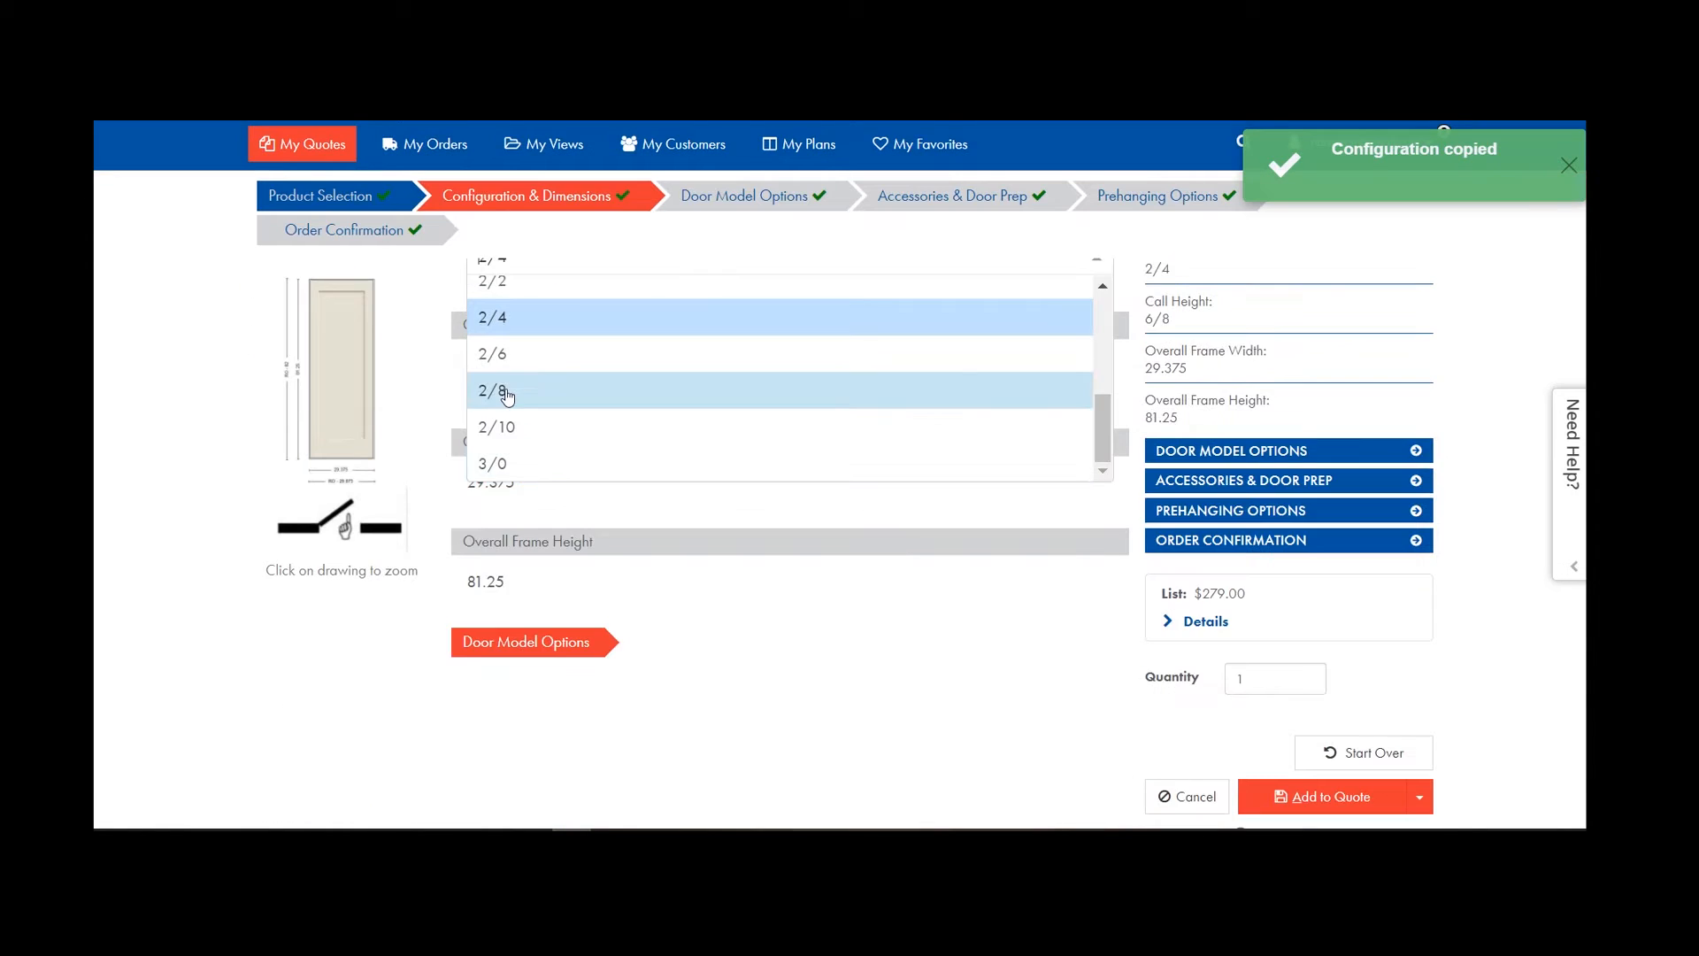
click(524, 412)
scroll(525, 413, up, 3)
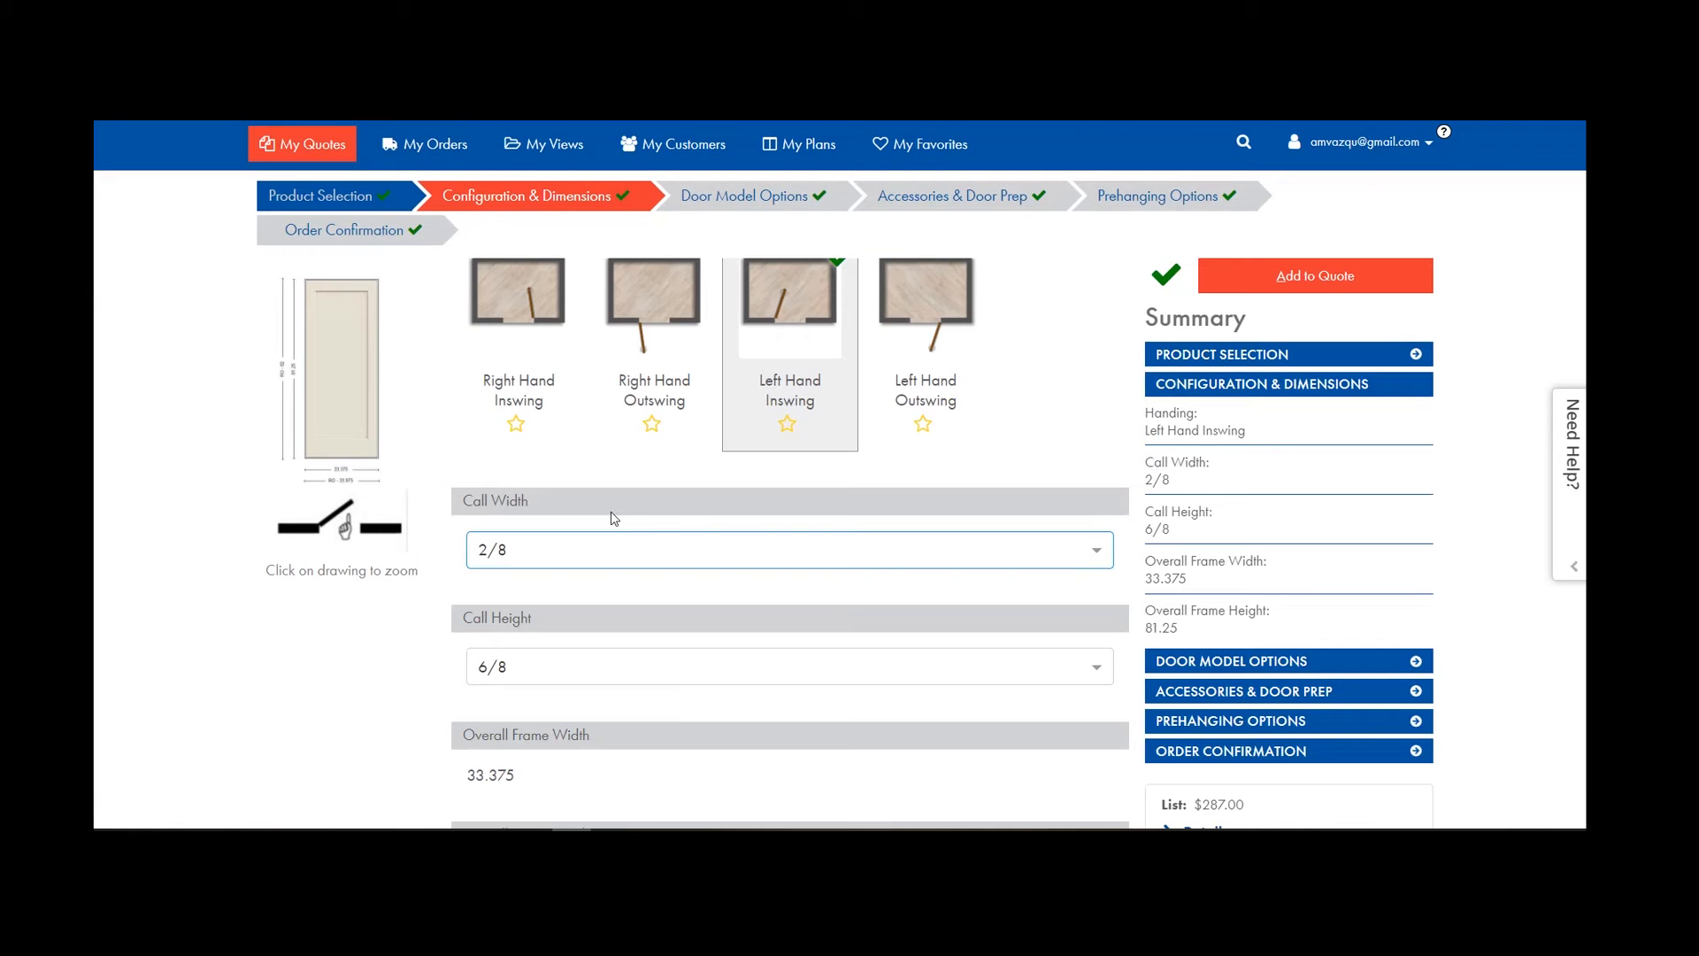
click(623, 345)
scroll(645, 319, down, 3)
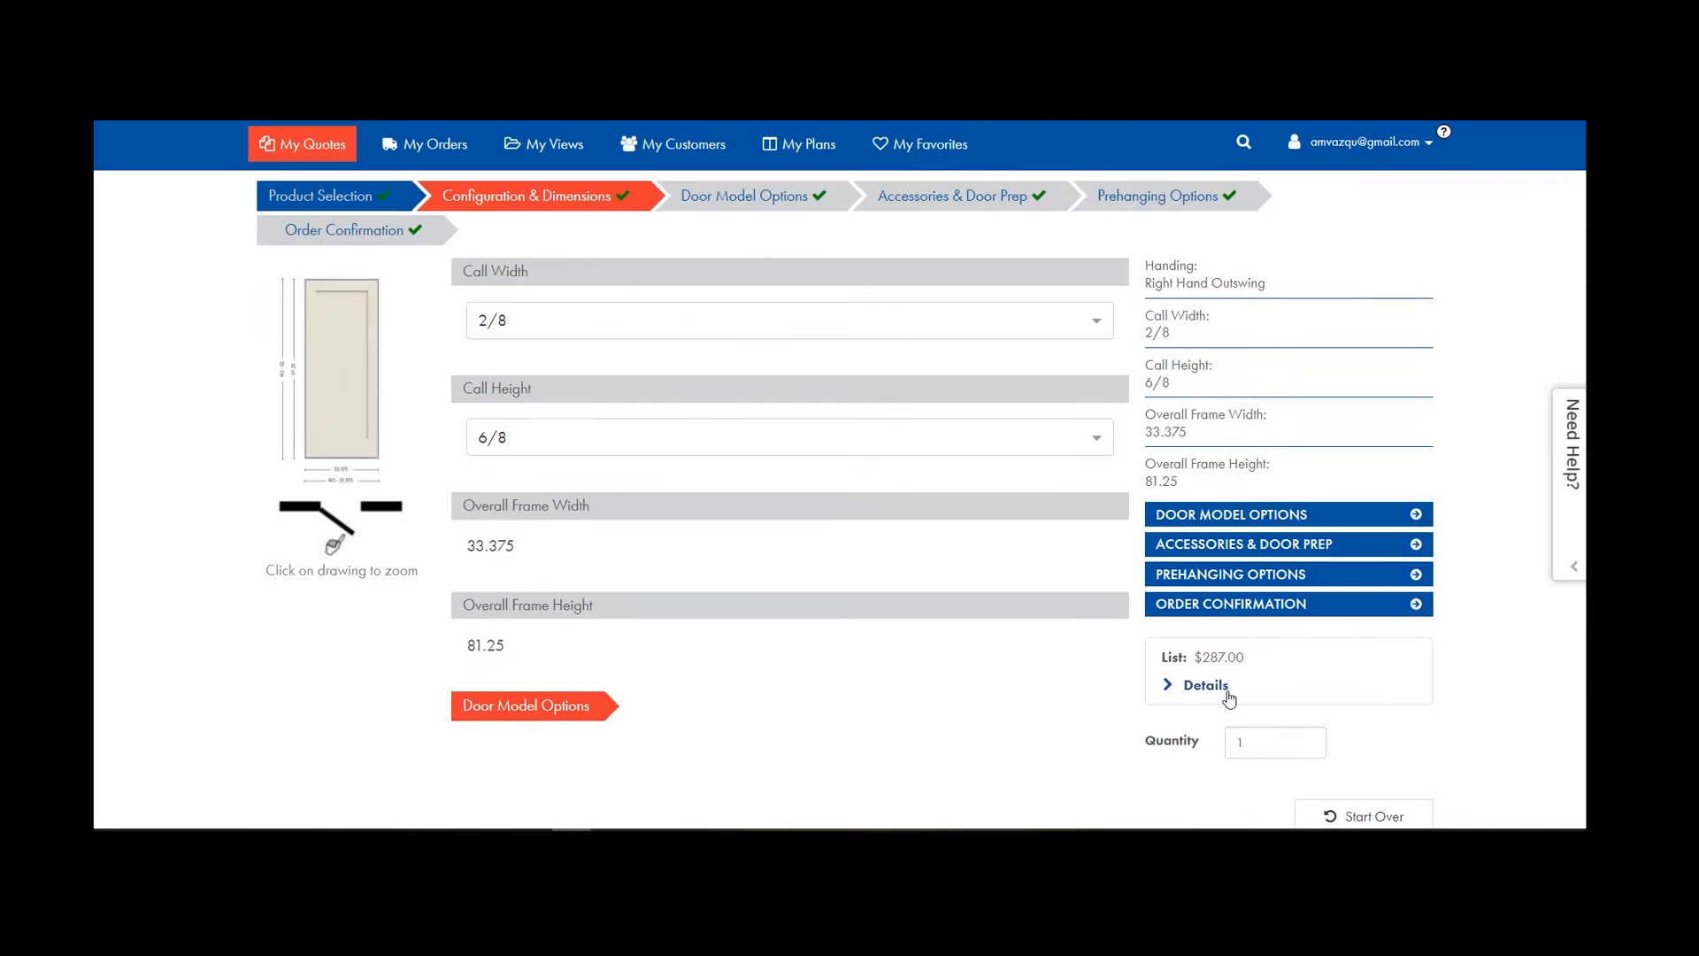
scroll(1230, 698, down, 3)
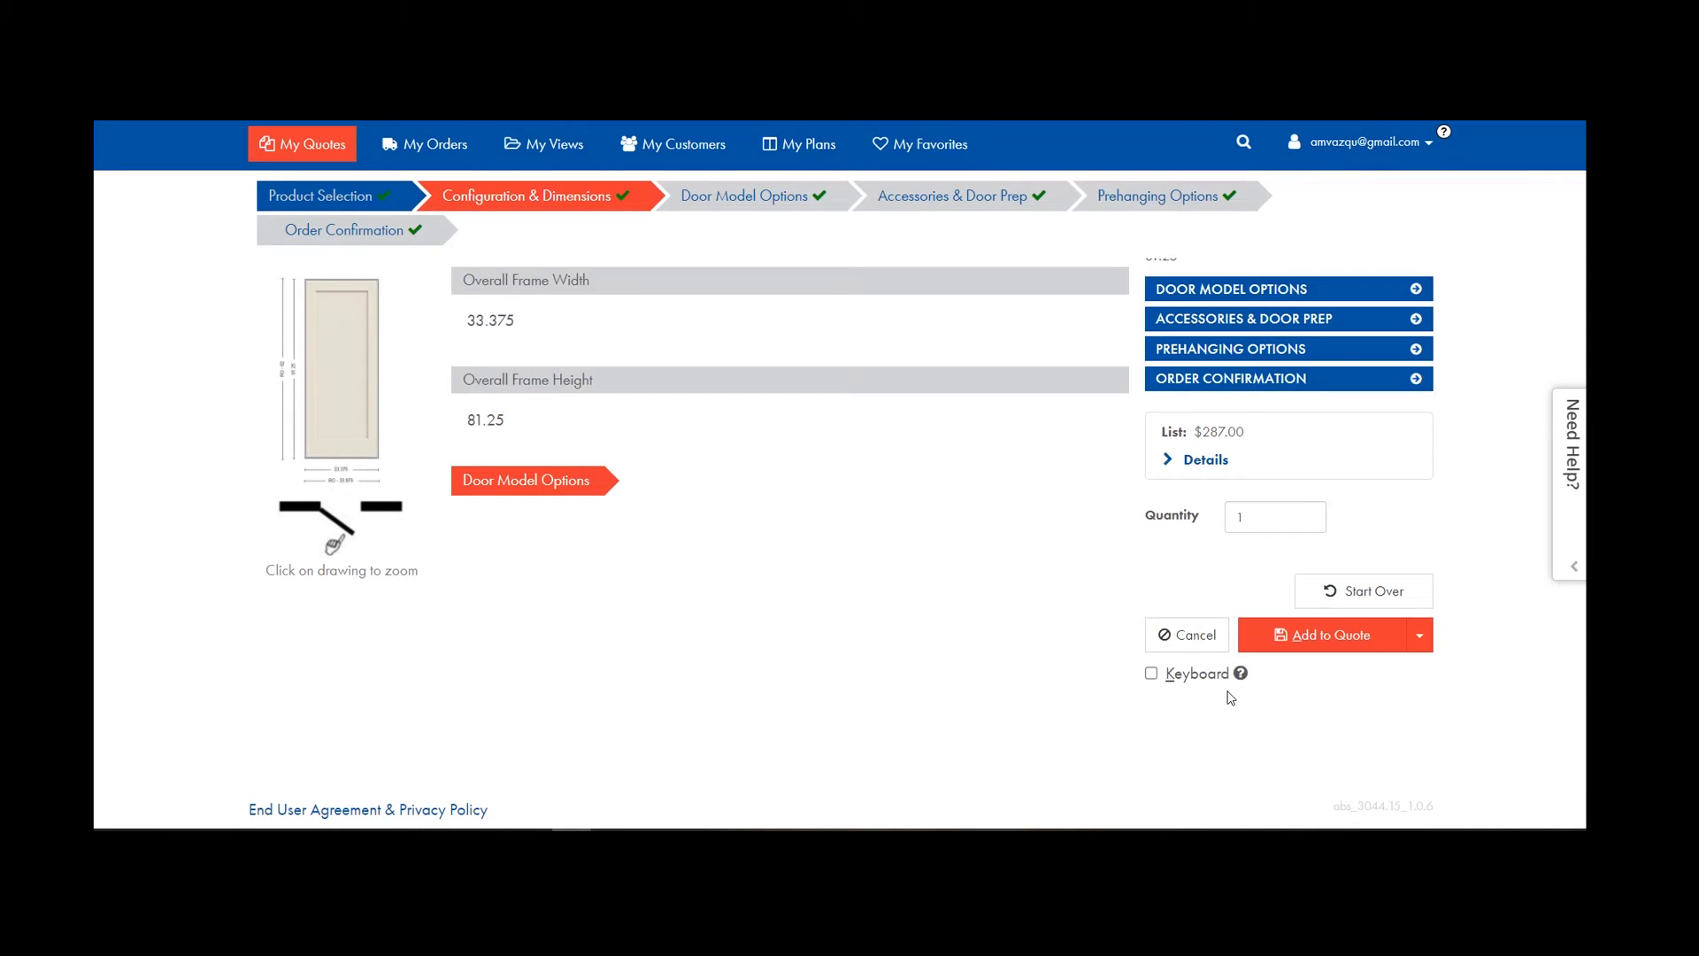
click(1419, 634)
click(1328, 678)
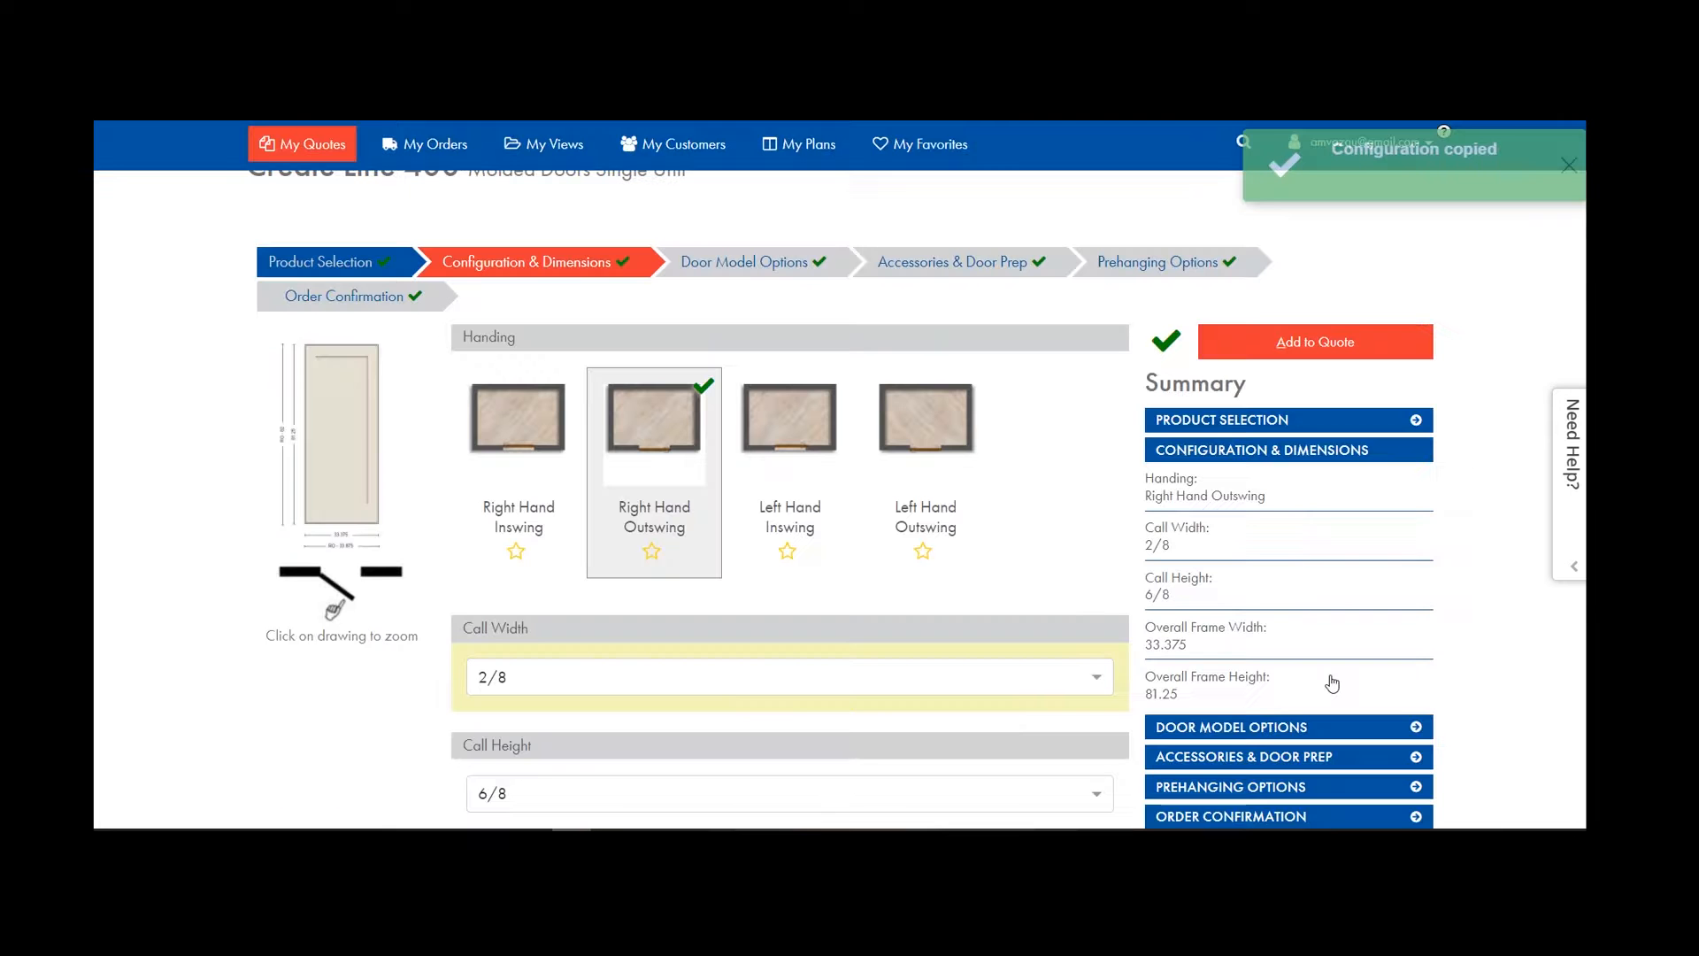
Make line 400 a 3/0 Right Hand Inswing door and Save & Copy it.
click(550, 448)
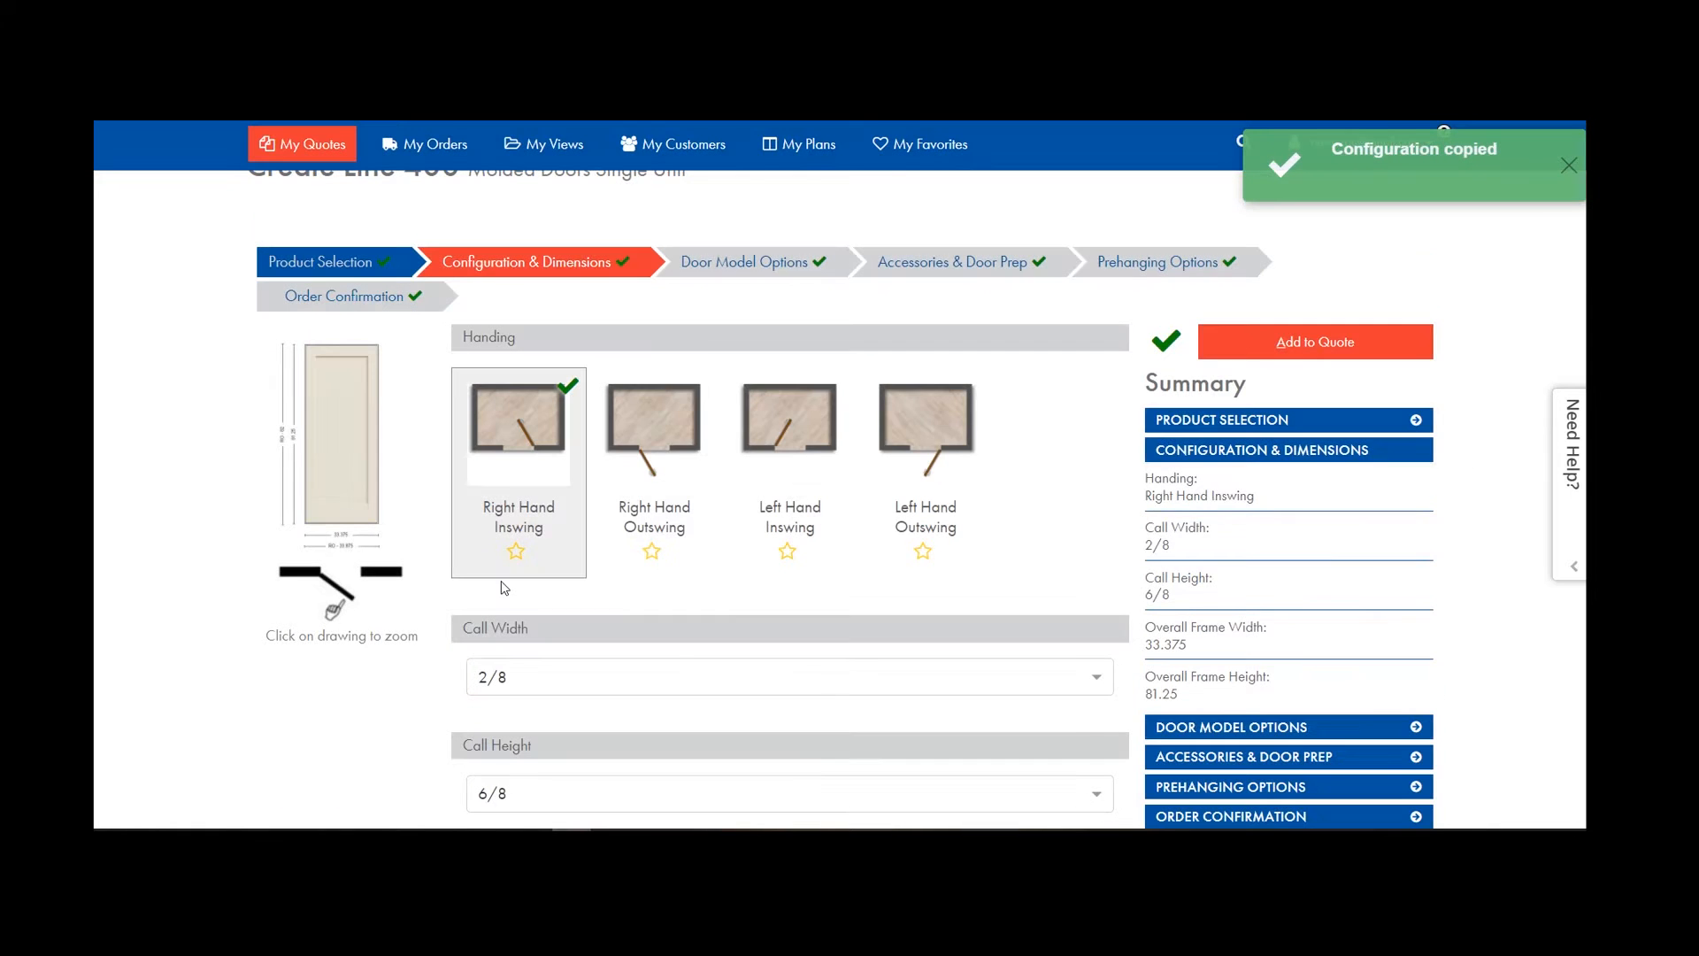
click(531, 675)
scroll(529, 672, down, 4)
click(492, 463)
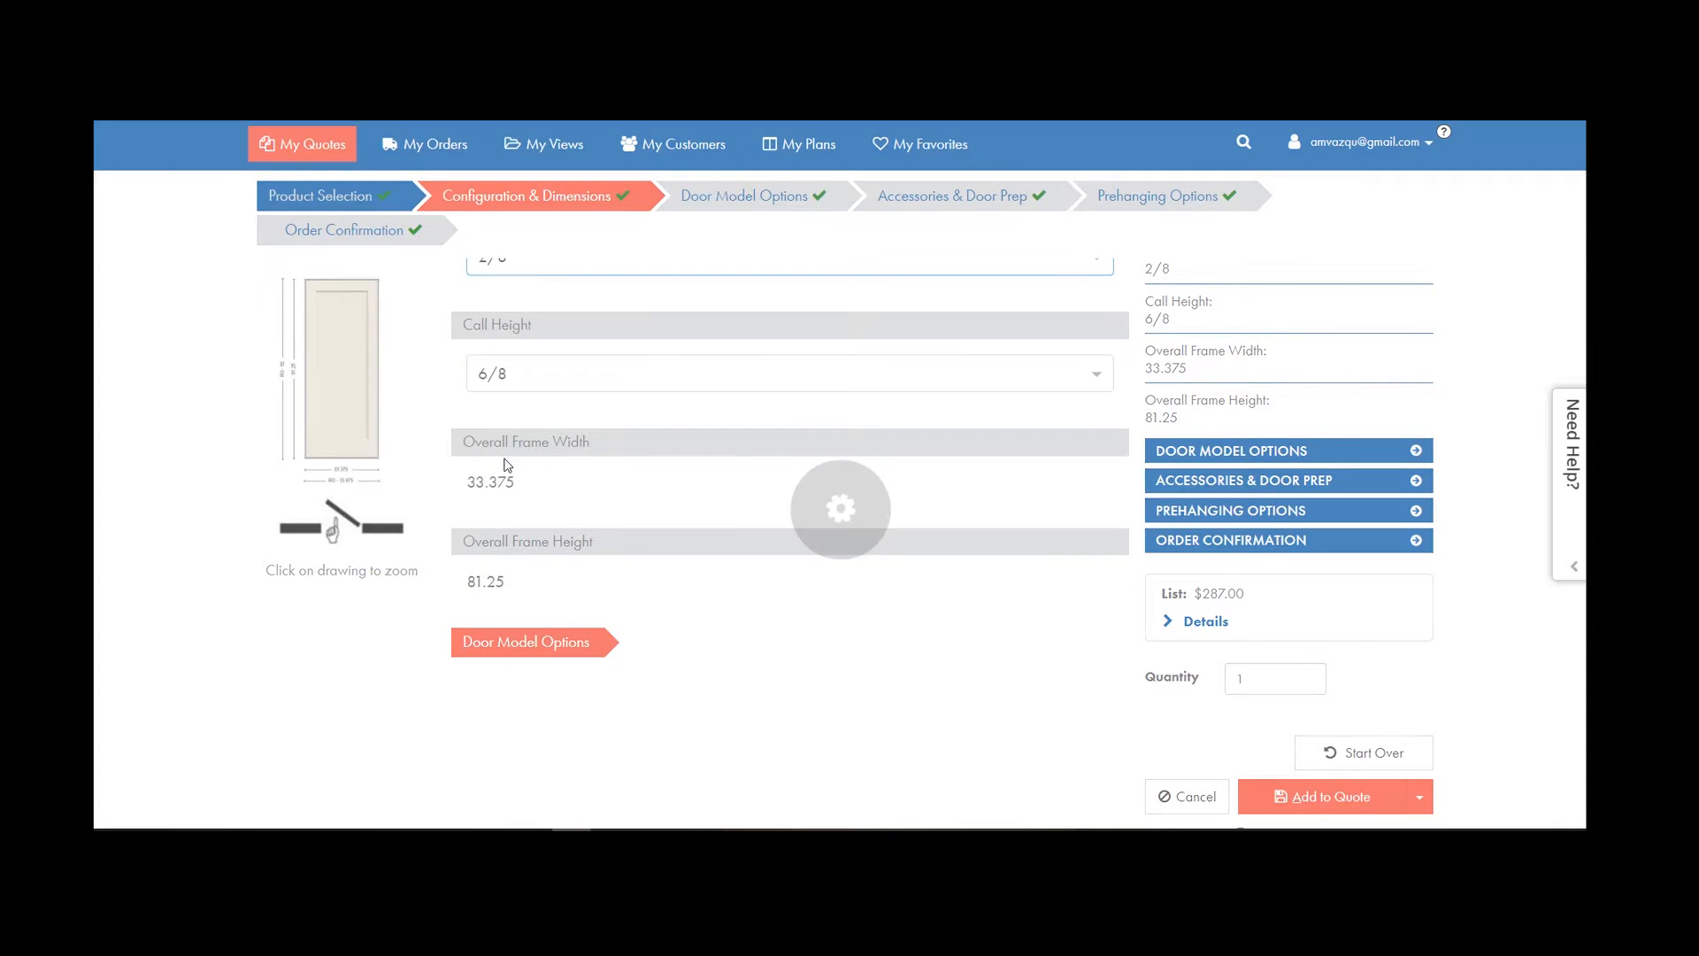
scroll(834, 350, down, 1)
click(1419, 743)
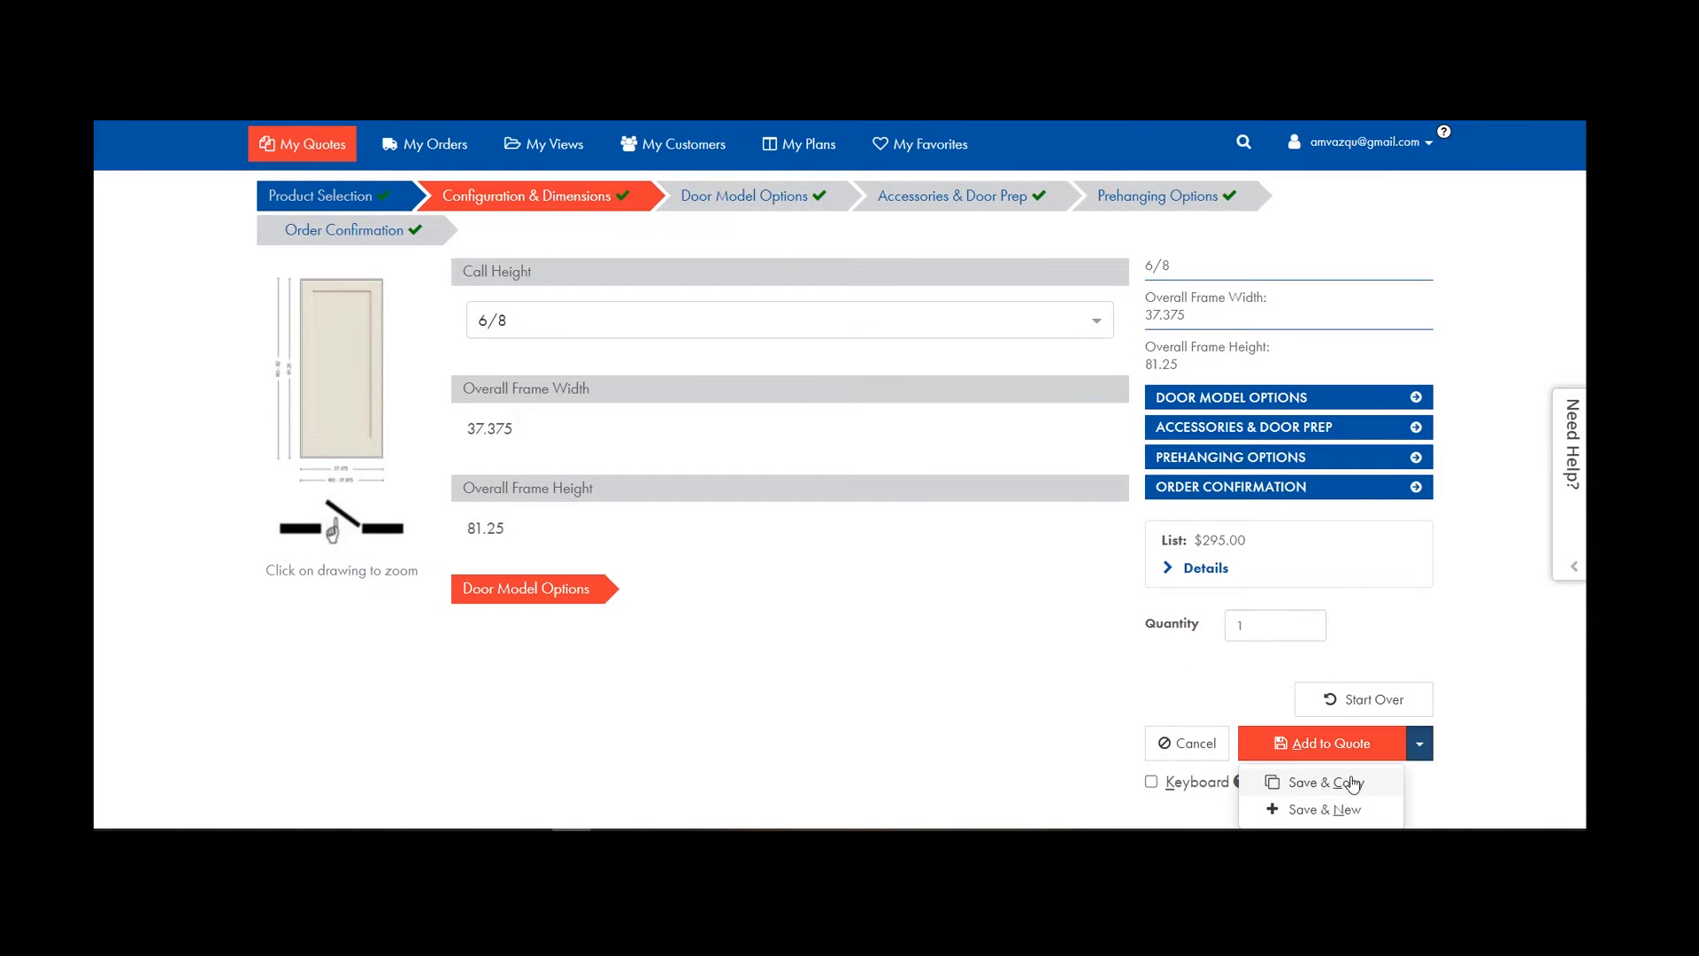
click(1336, 777)
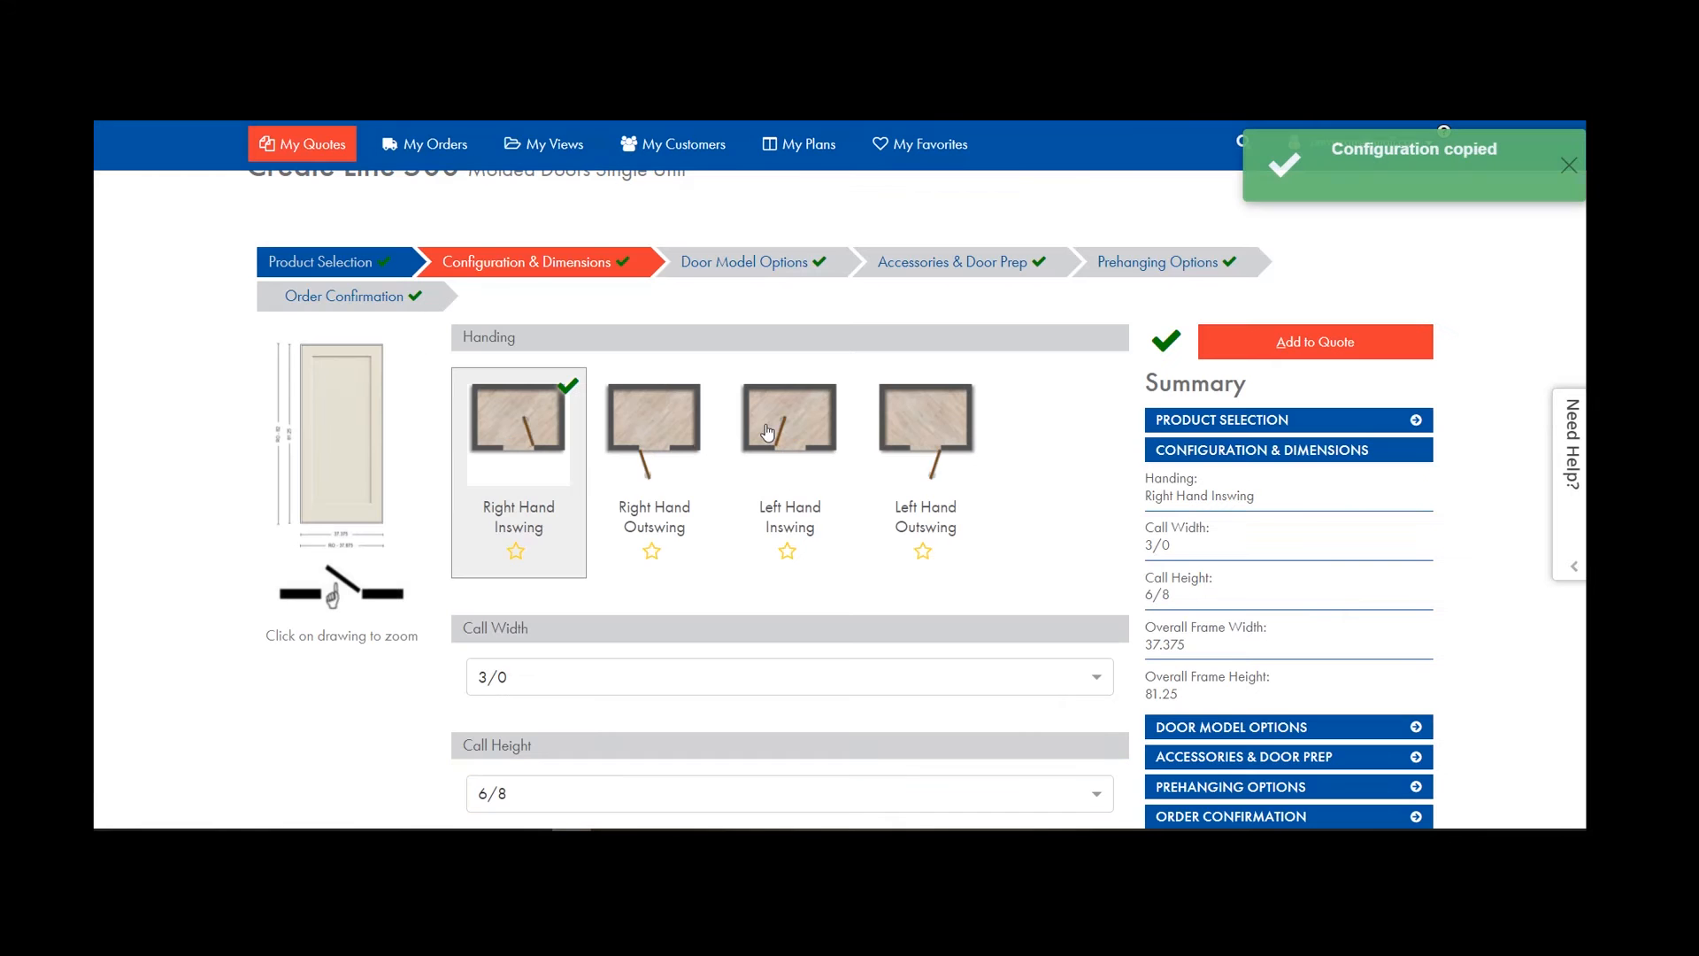
Set line 500 to Left Hand Inswing and add it to the quote.
click(772, 427)
scroll(1416, 653, down, 7)
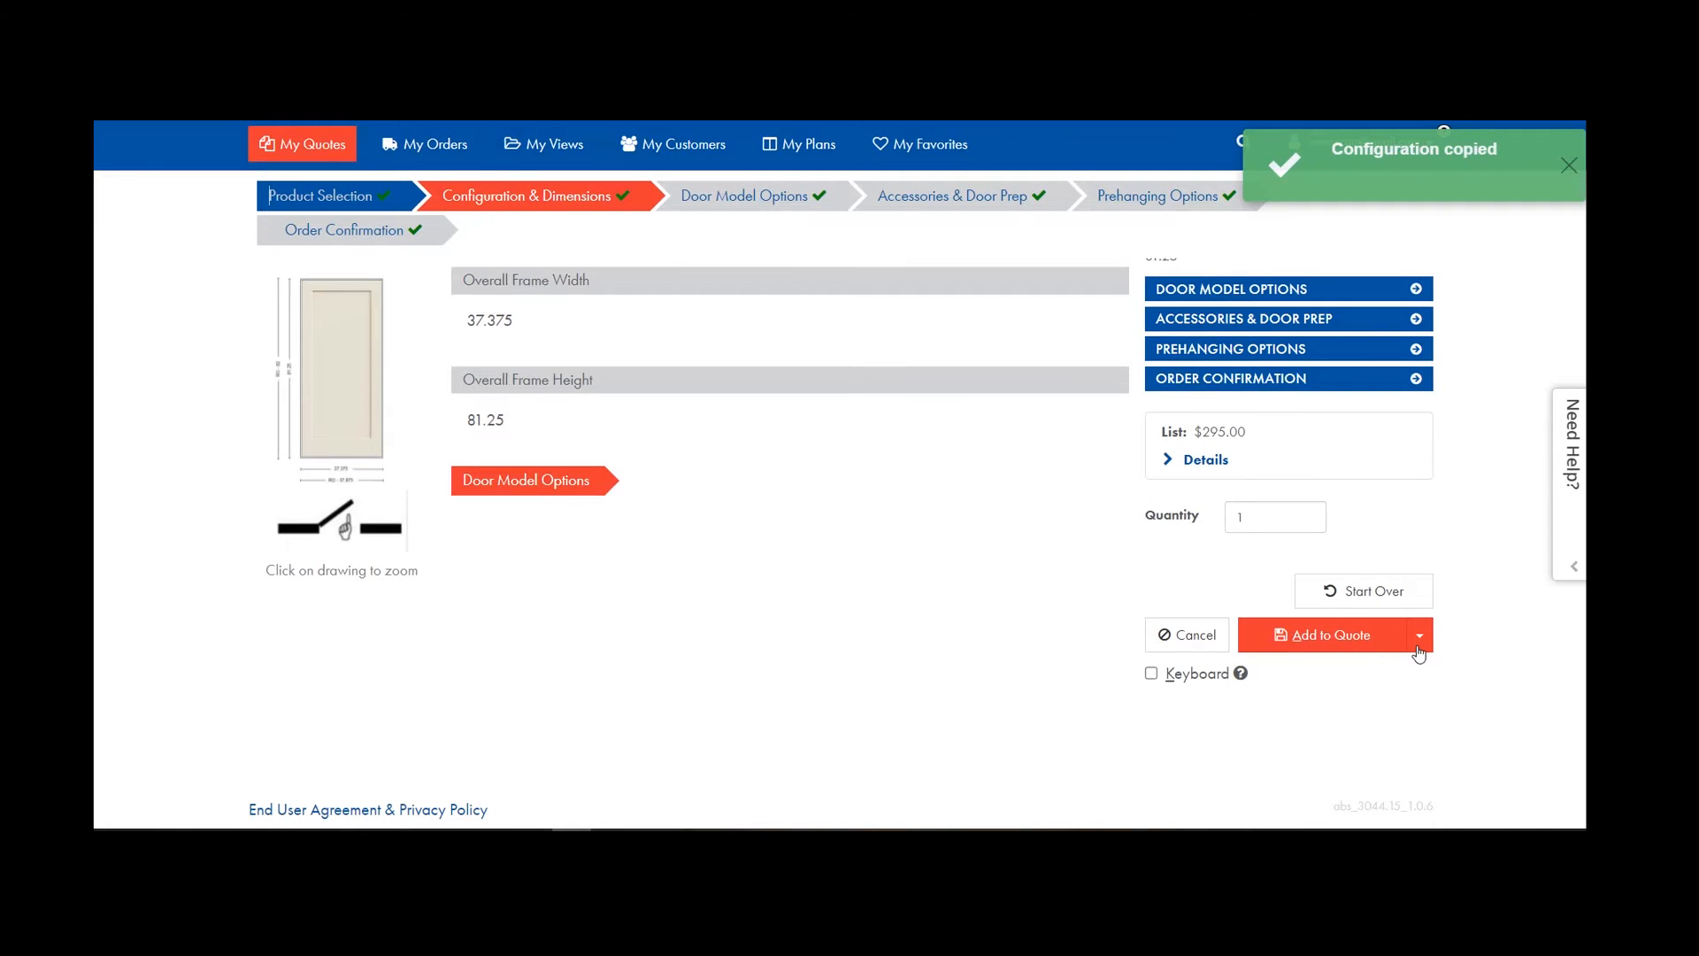
click(1302, 641)
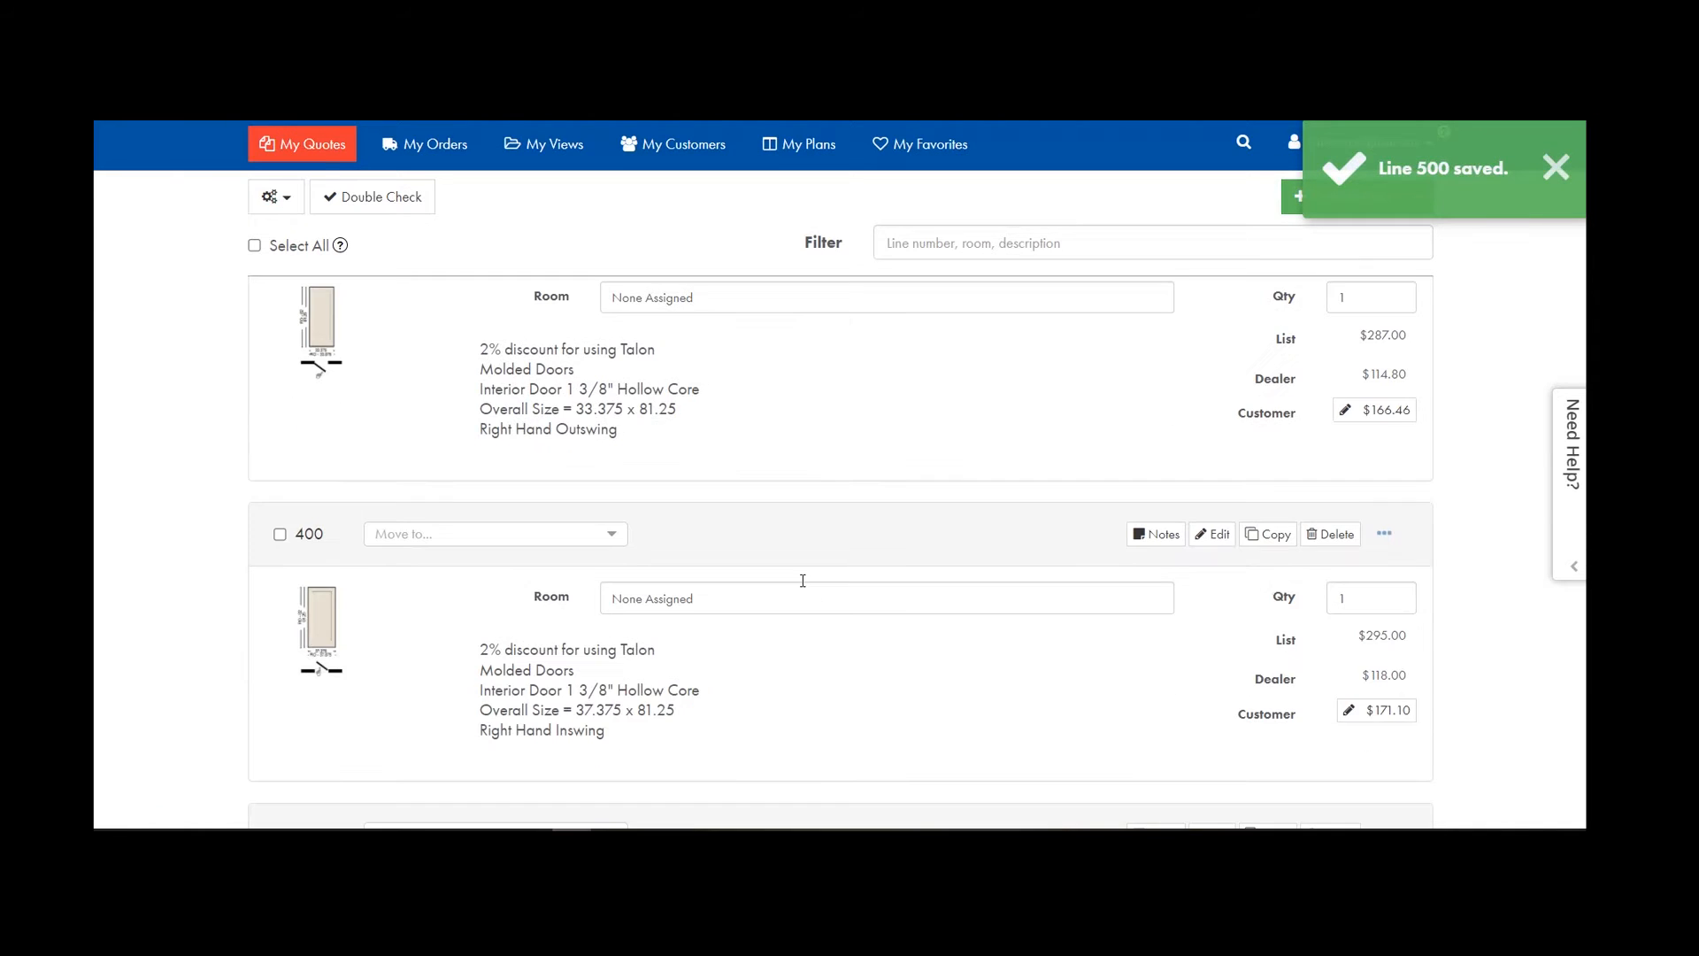
Find line 500 (Left Hand Inswing 3/0, $295.00) in the line list and edit it.
scroll(802, 587, up, 7)
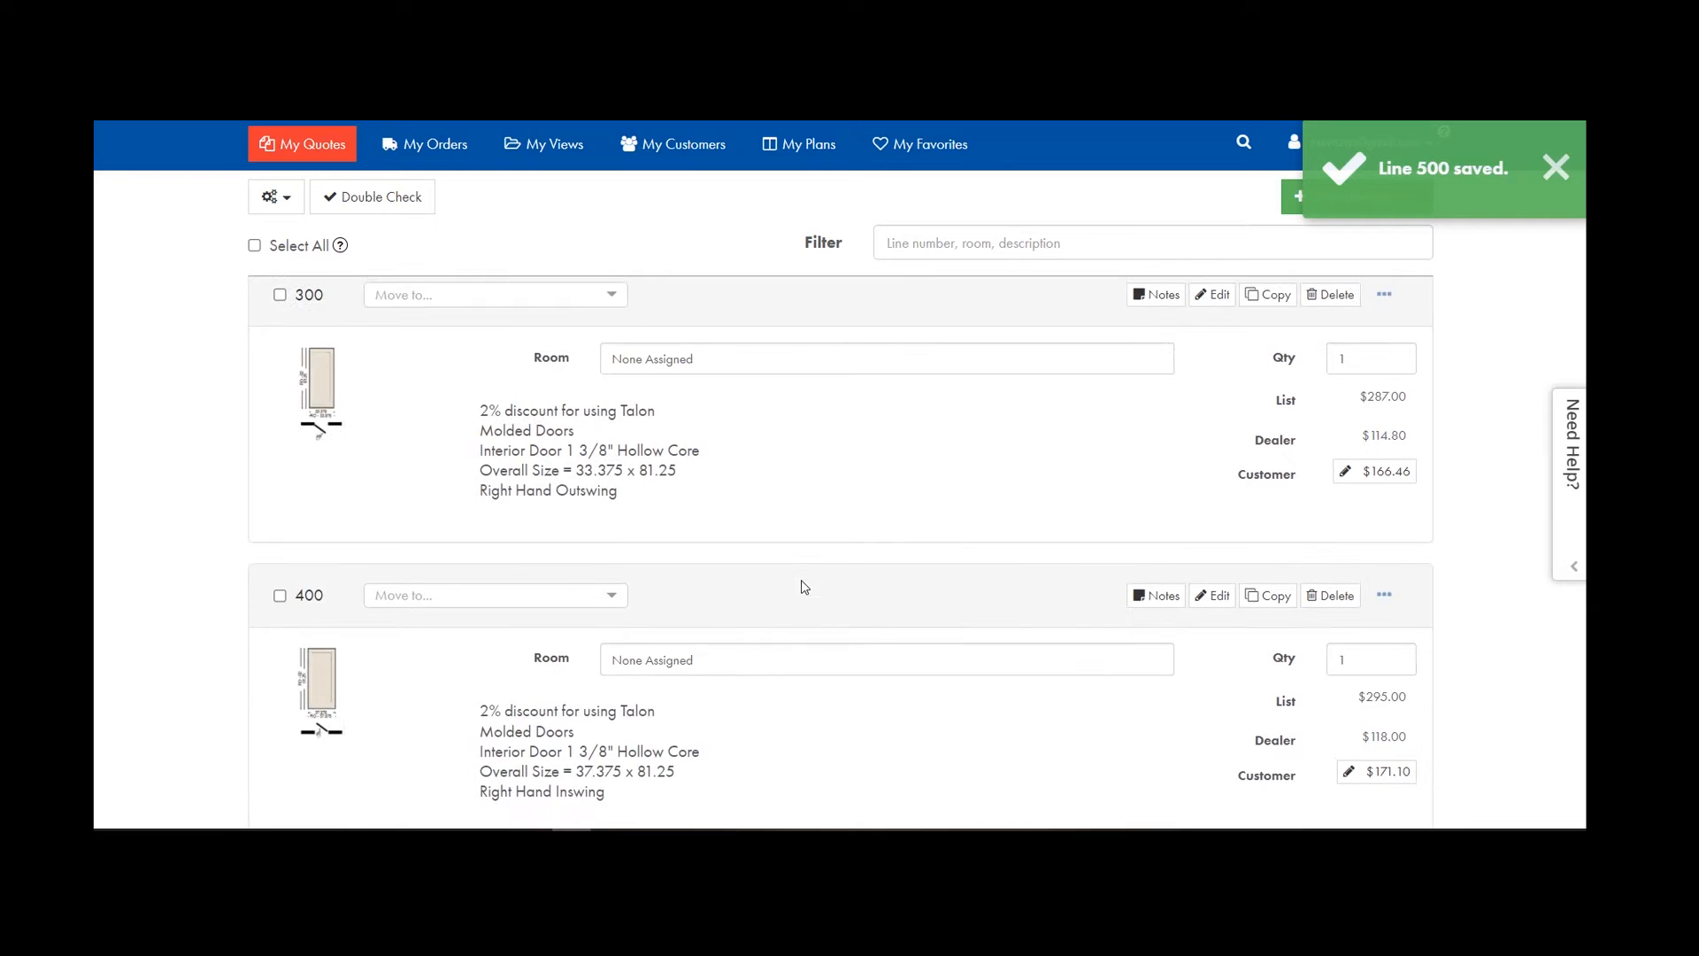
scroll(788, 587, down, 5)
scroll(598, 587, down, 1)
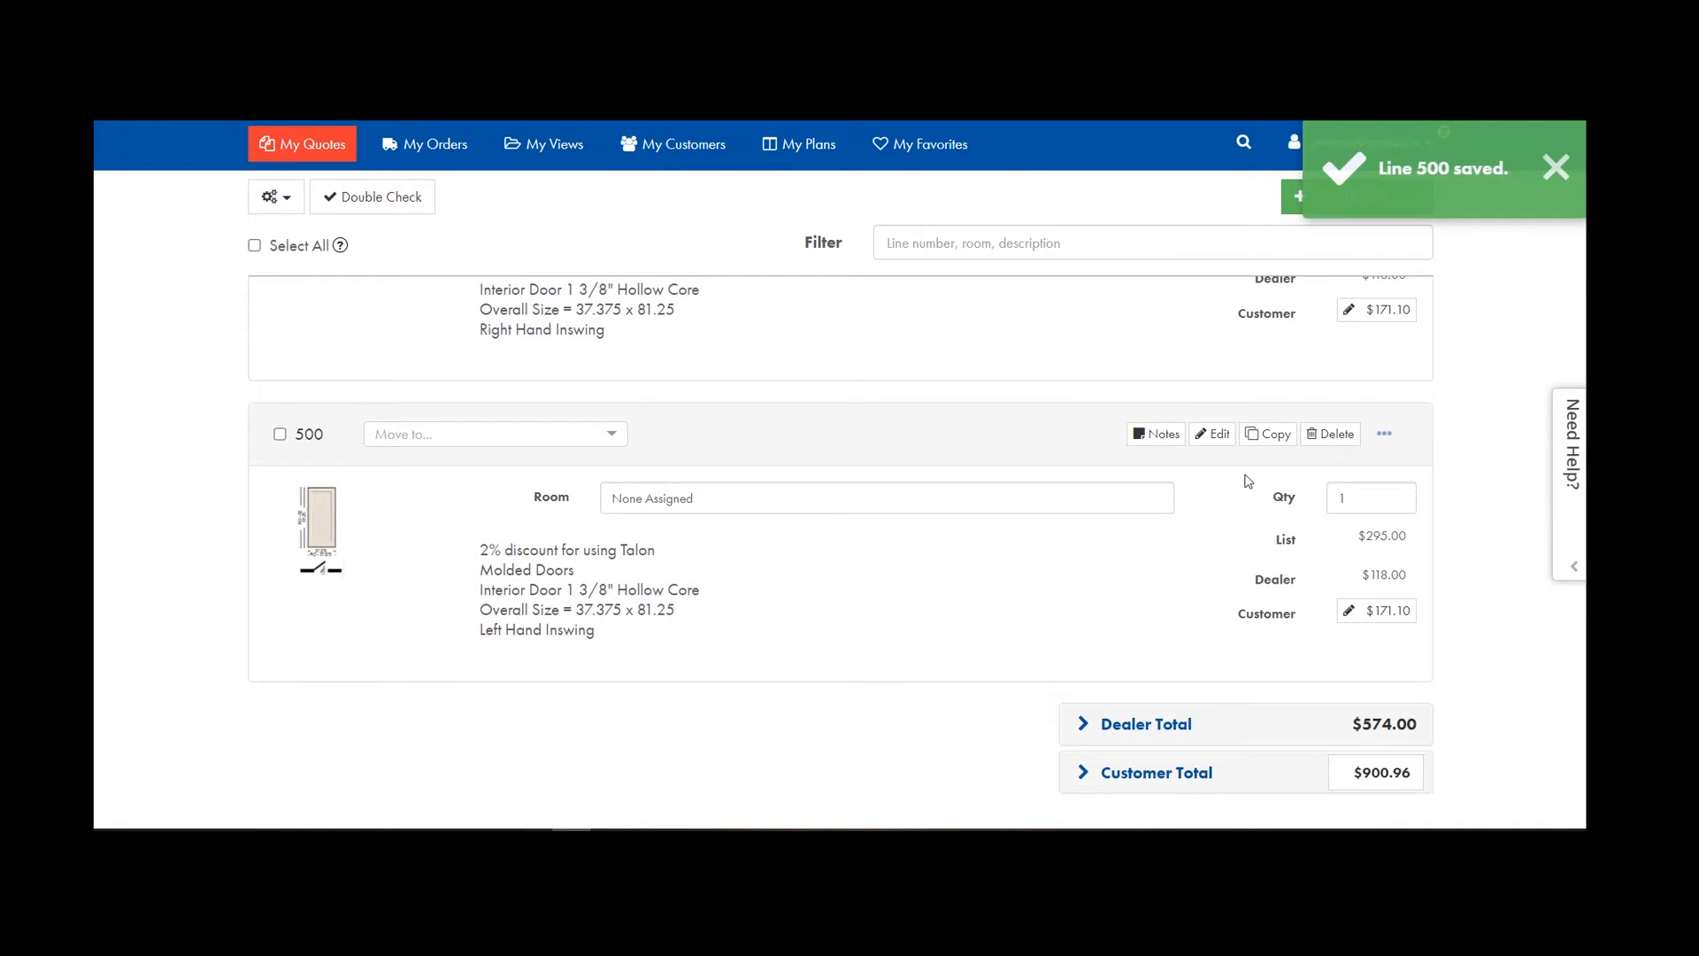
click(1213, 434)
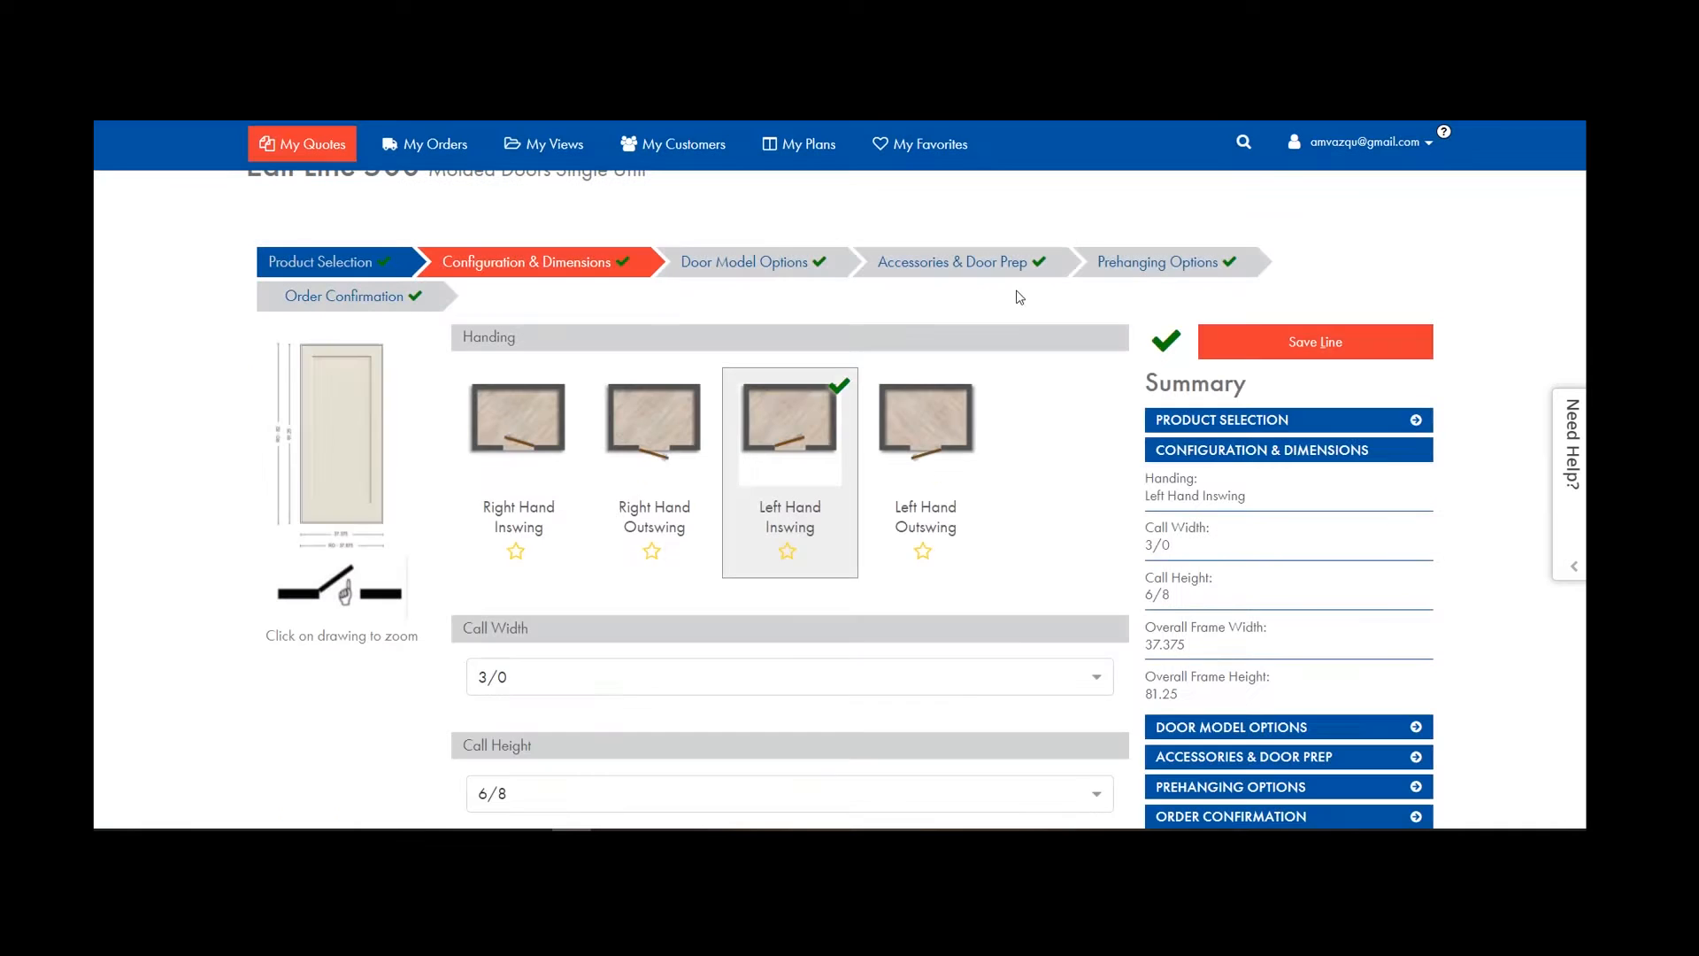
Give line 500 a 5 1/4" wall and Satin Nickel (US15) hinges, saving it at $345.00.
click(1141, 264)
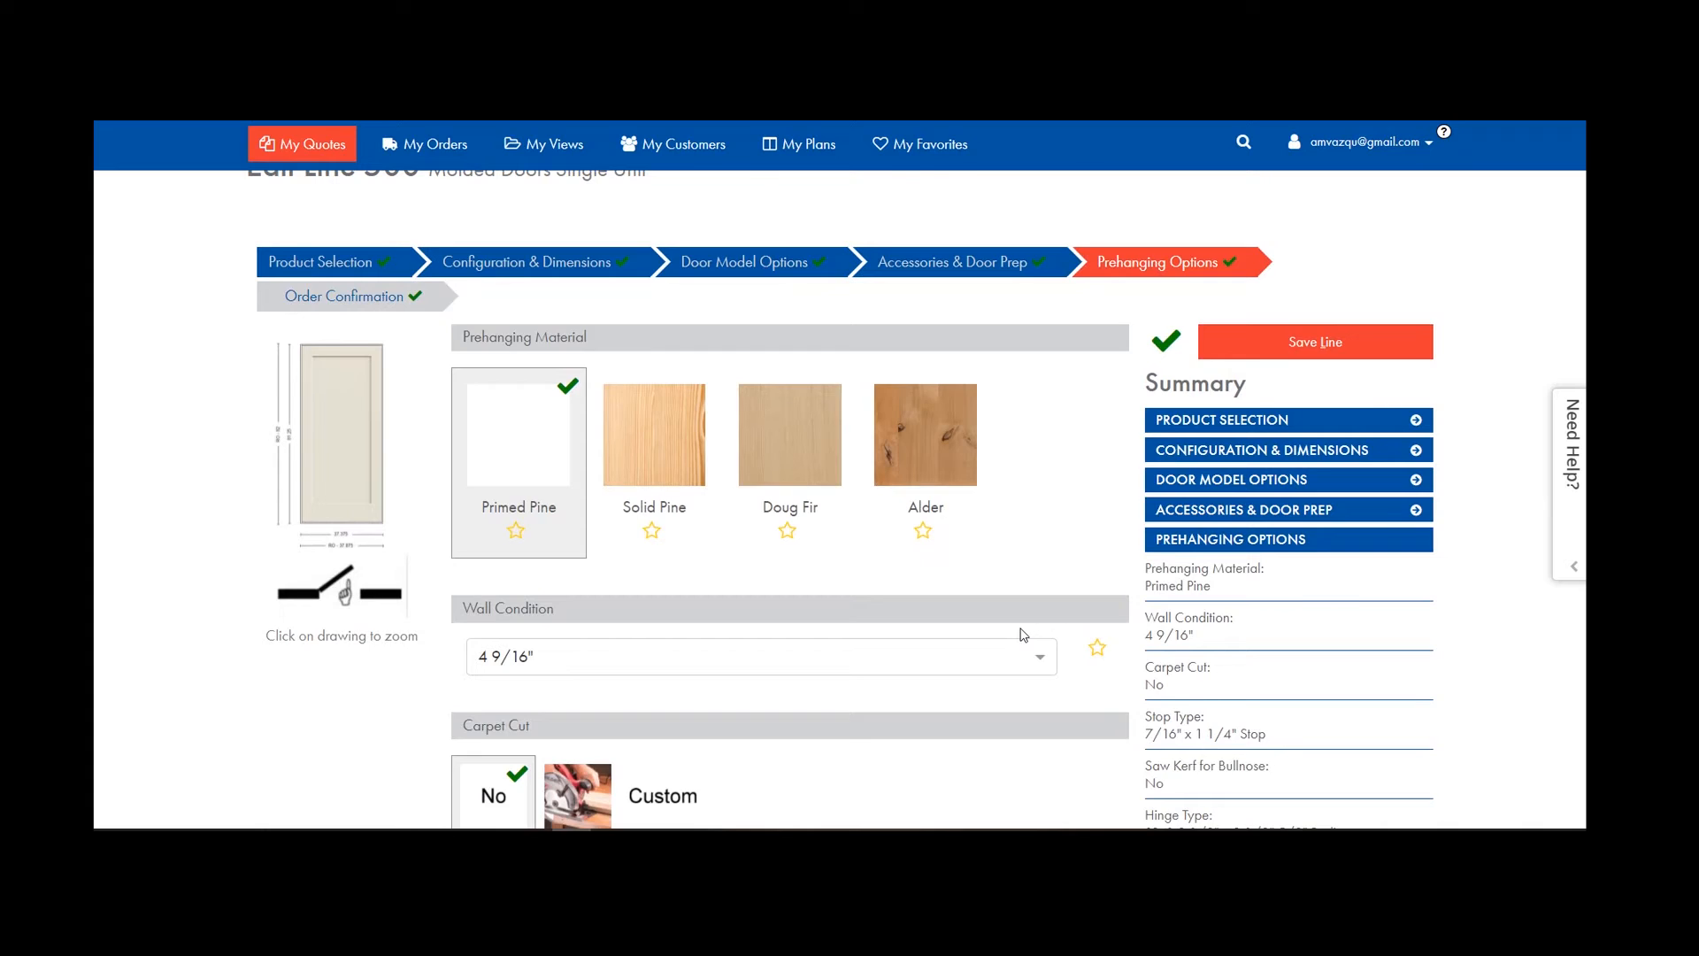
scroll(1024, 635, down, 3)
click(1036, 427)
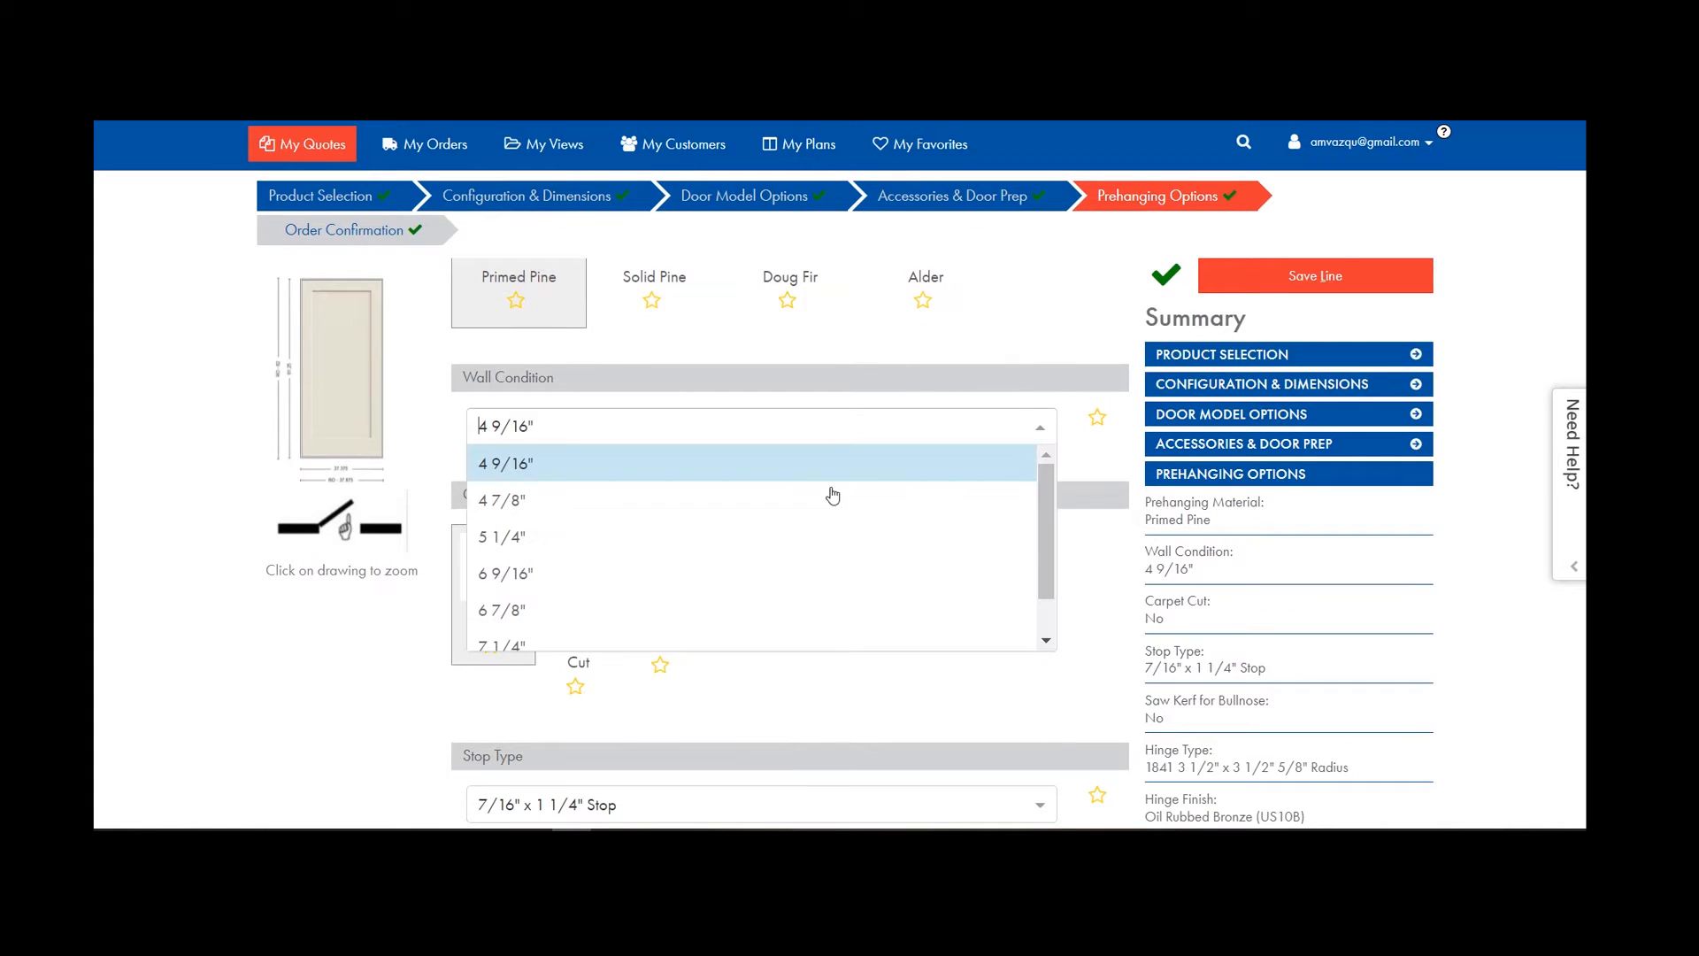
click(537, 539)
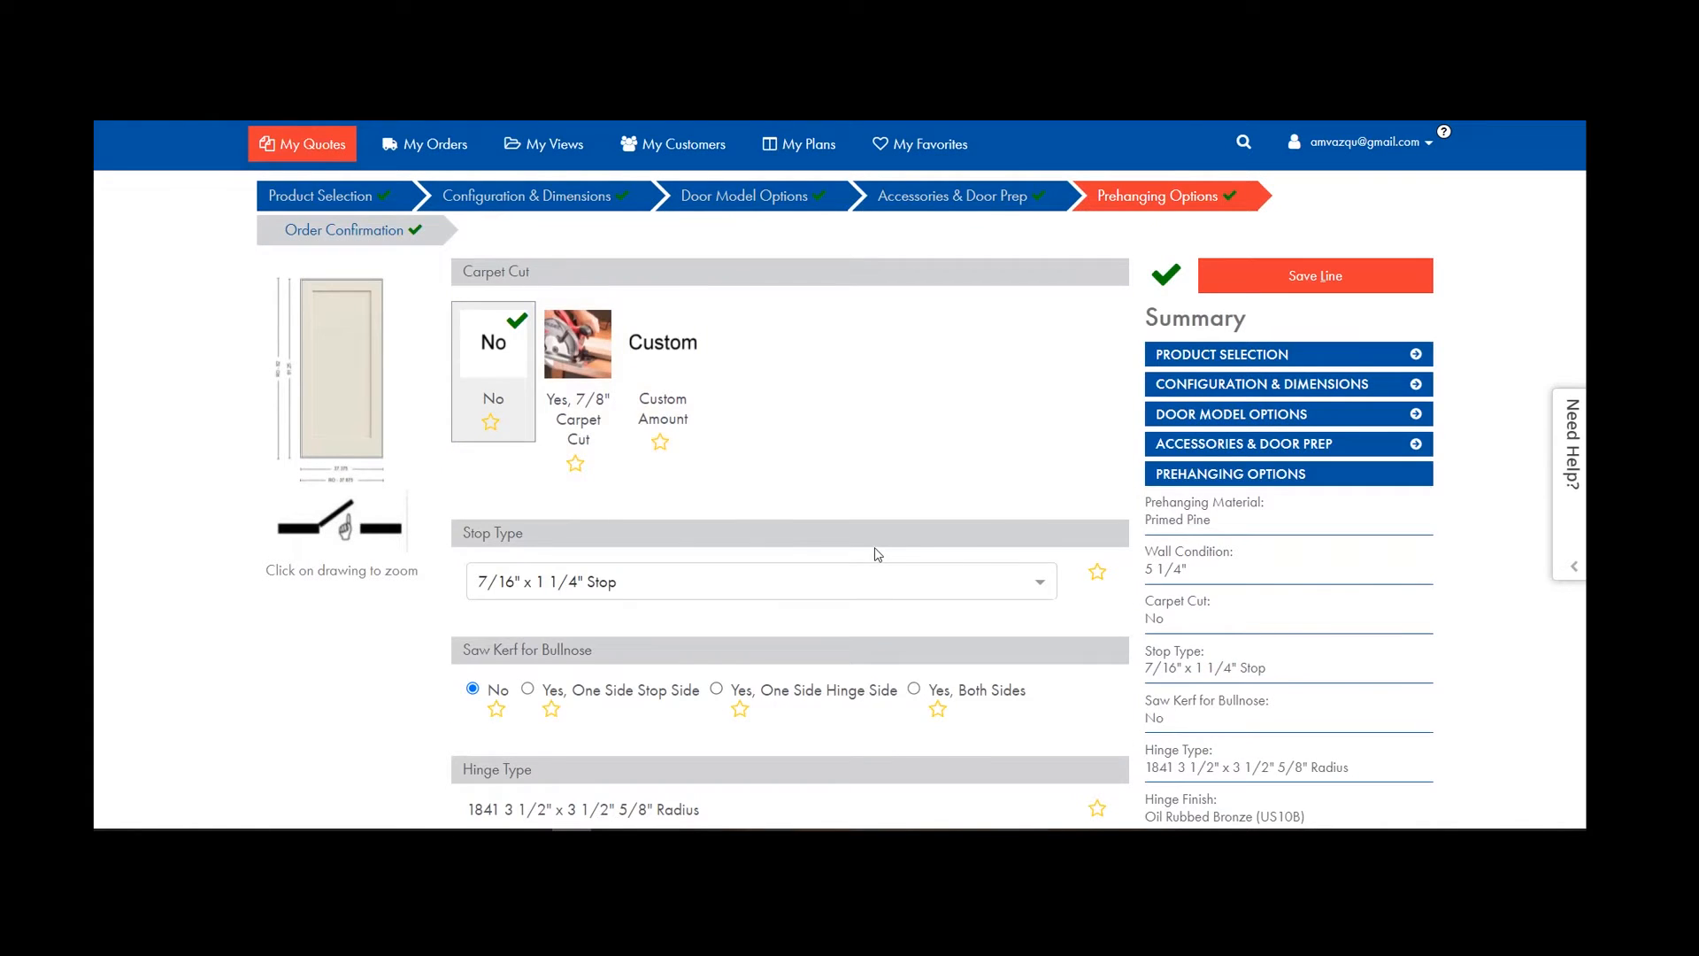
scroll(877, 554, down, 6)
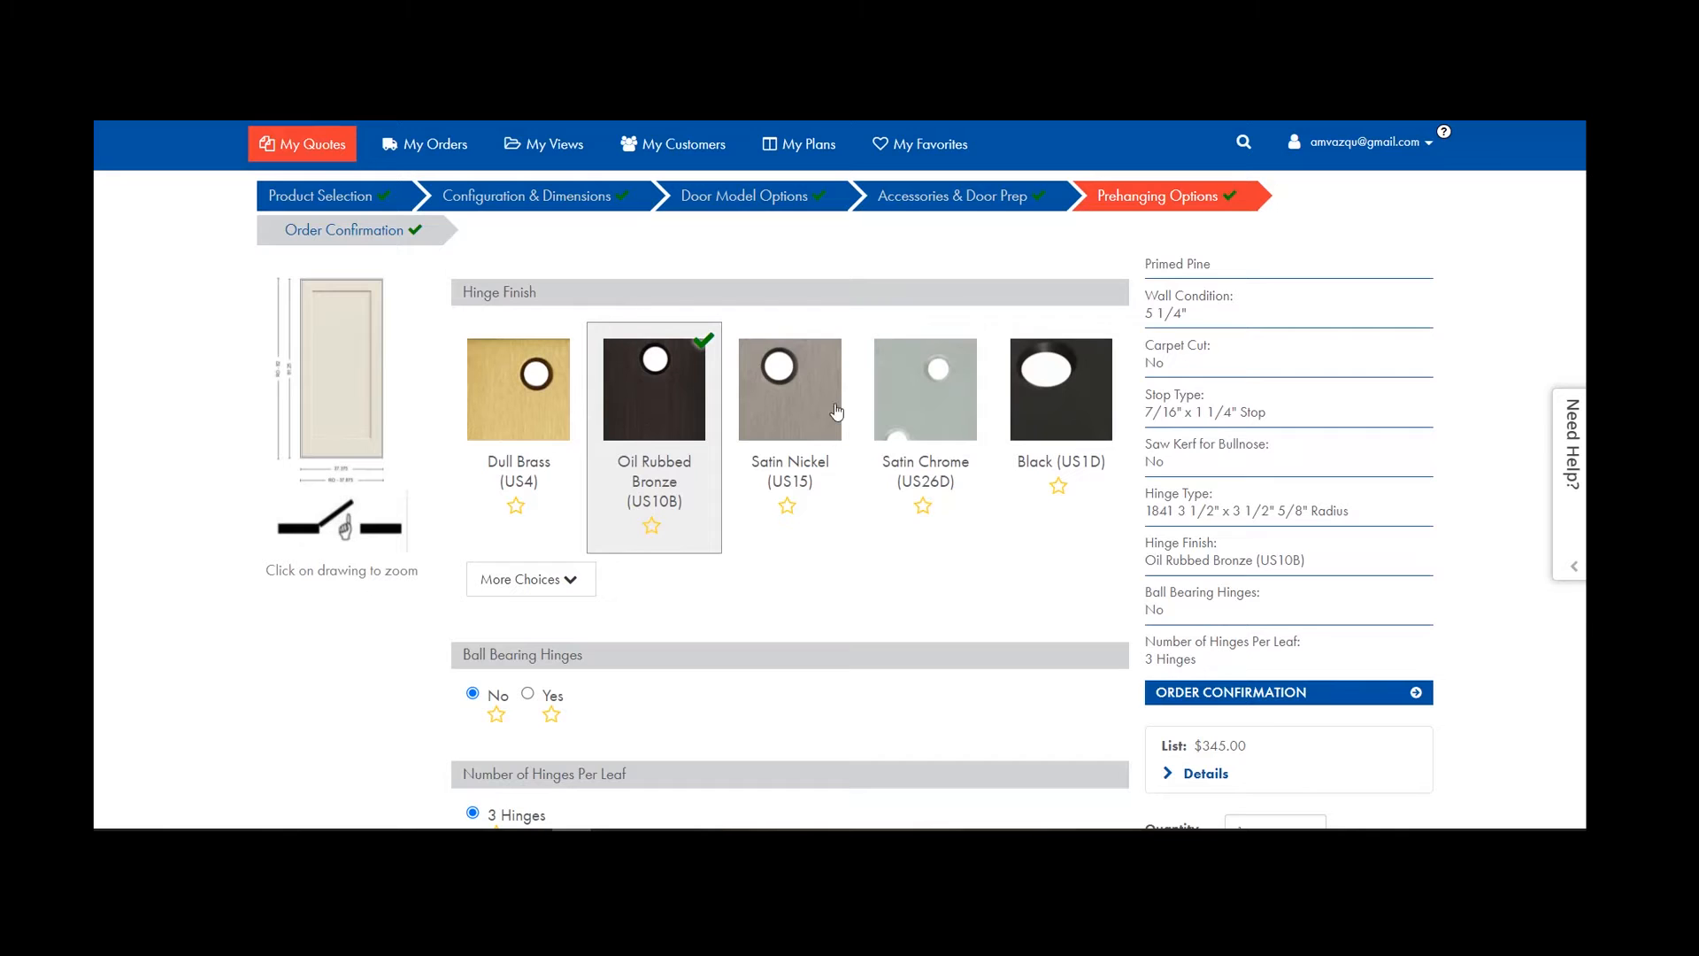
click(802, 421)
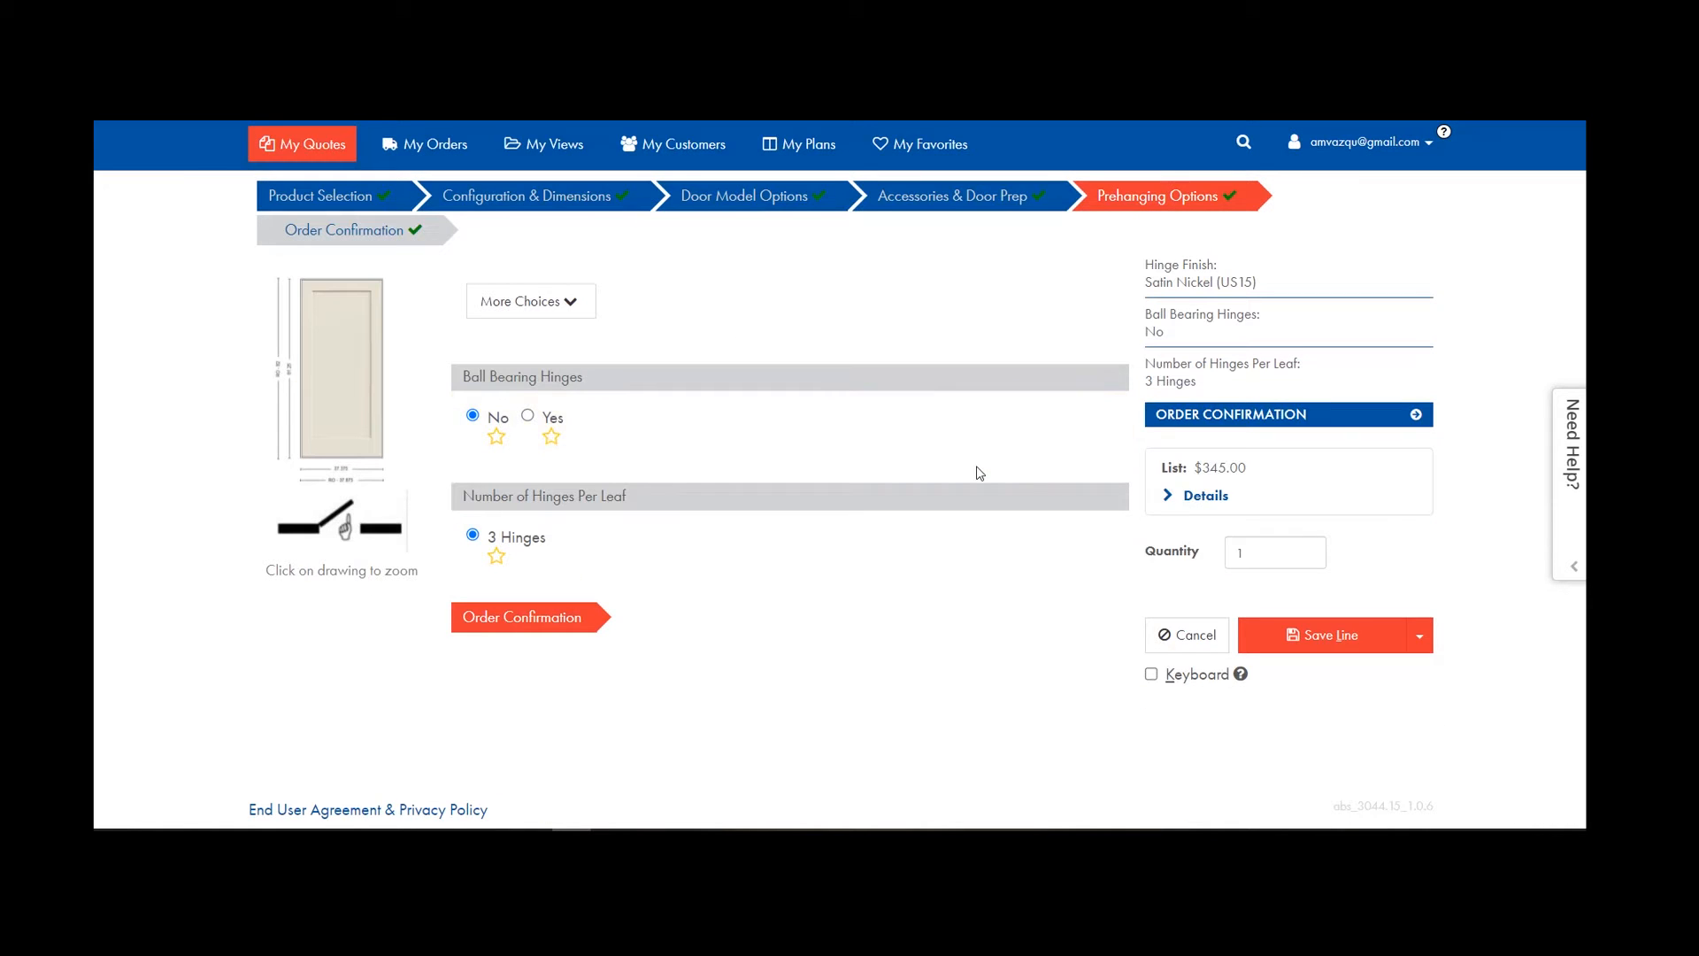
click(1316, 643)
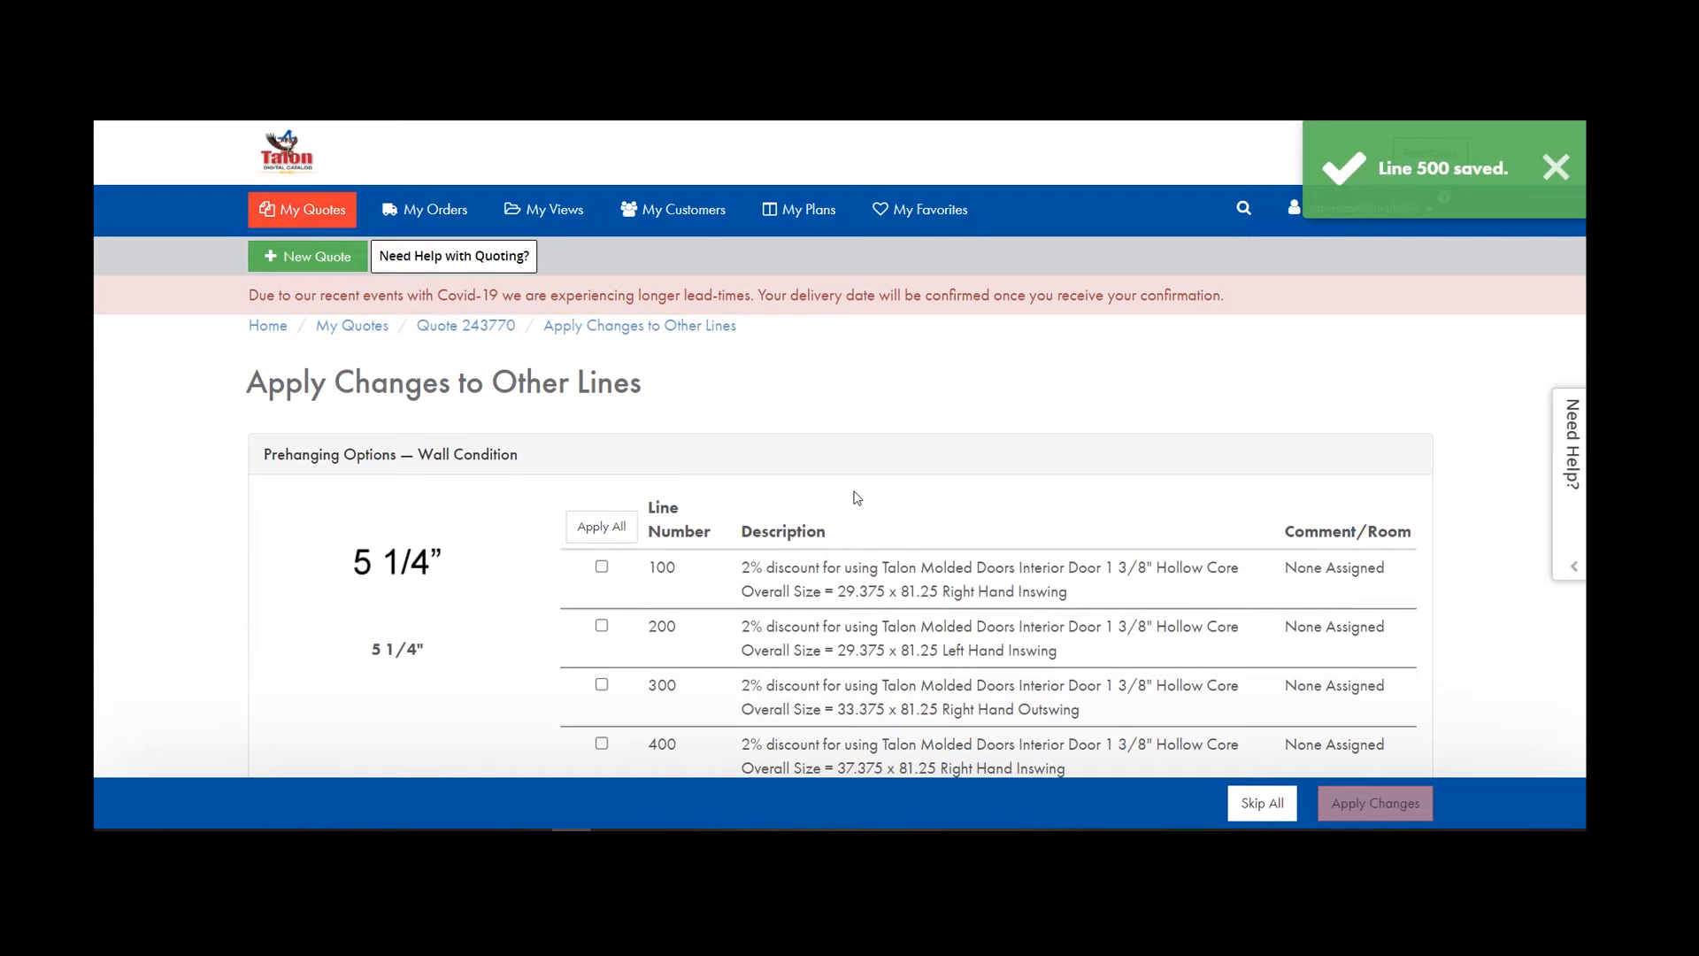
Skip All so line 500's wall condition and hinge finish changes stay off lines 100–400.
scroll(857, 497, down, 5)
scroll(458, 581, up, 2)
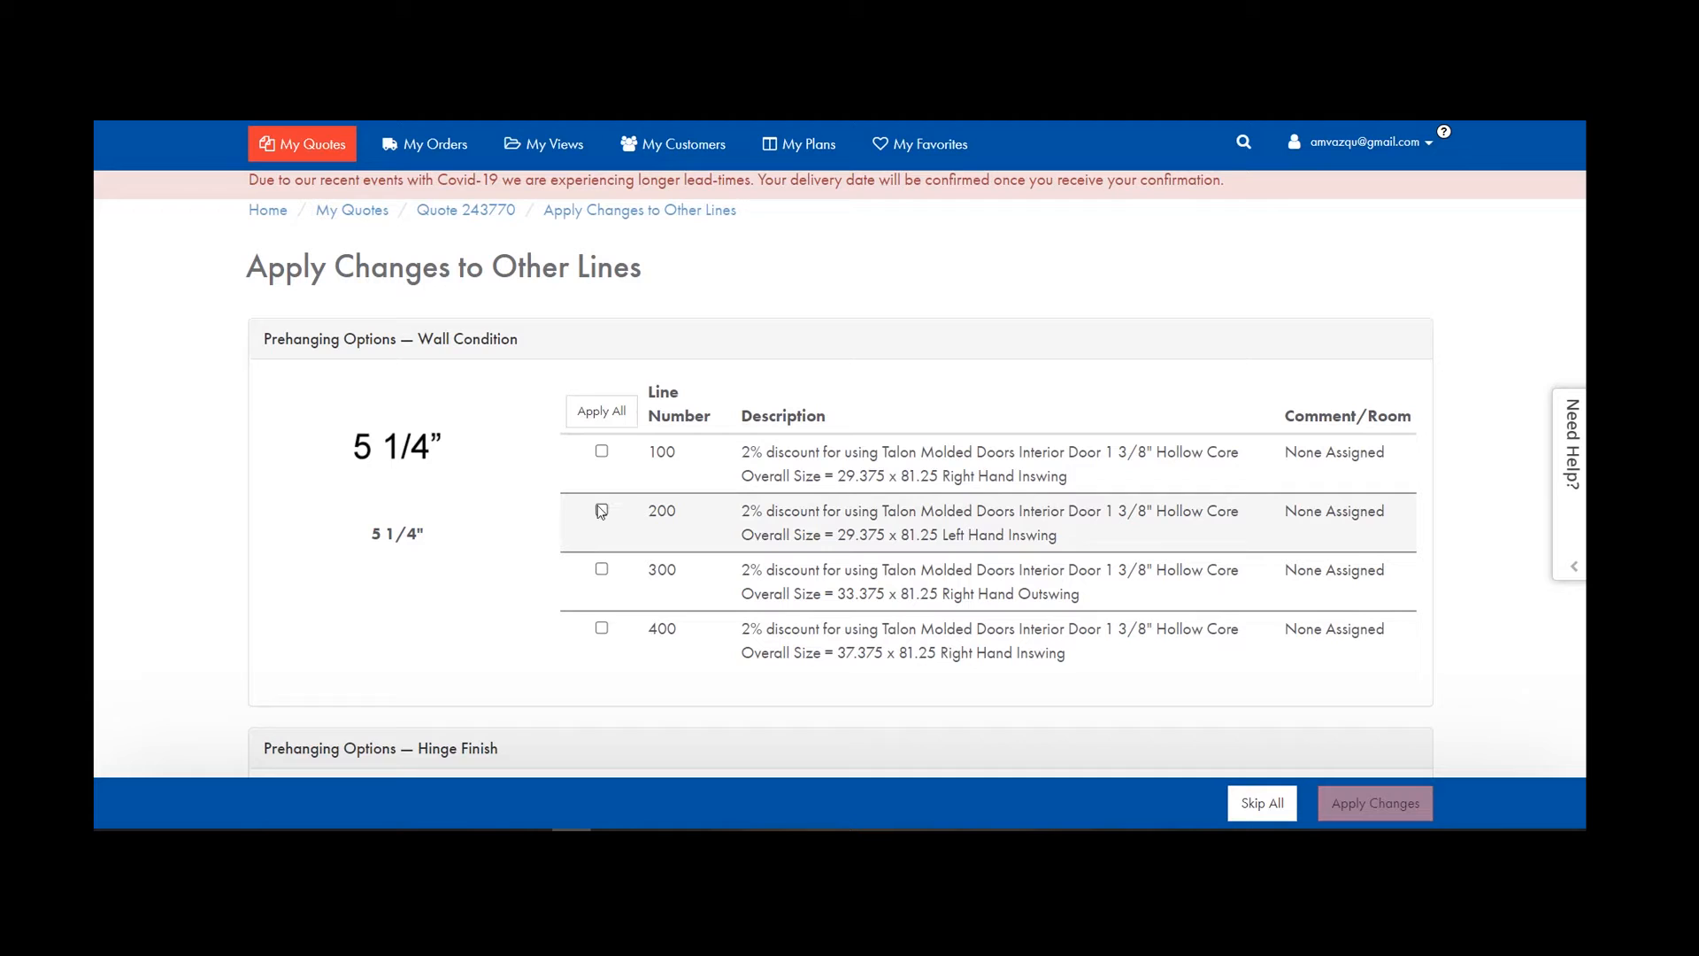
scroll(764, 501, down, 5)
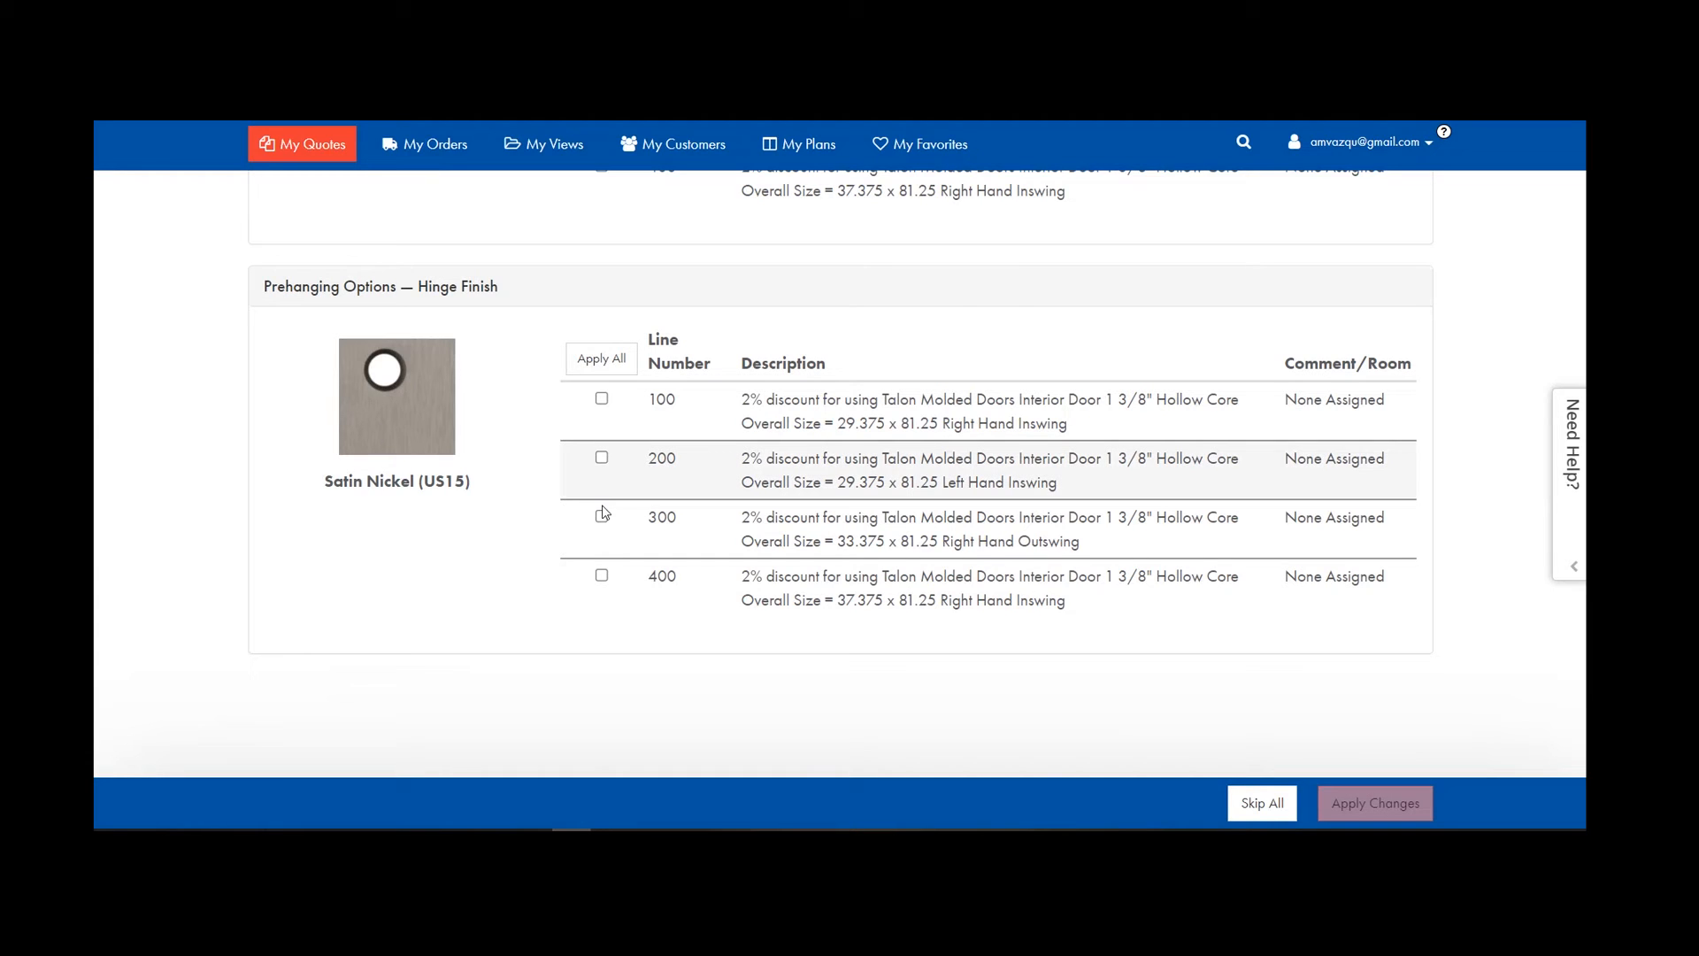
scroll(848, 546, down, 1)
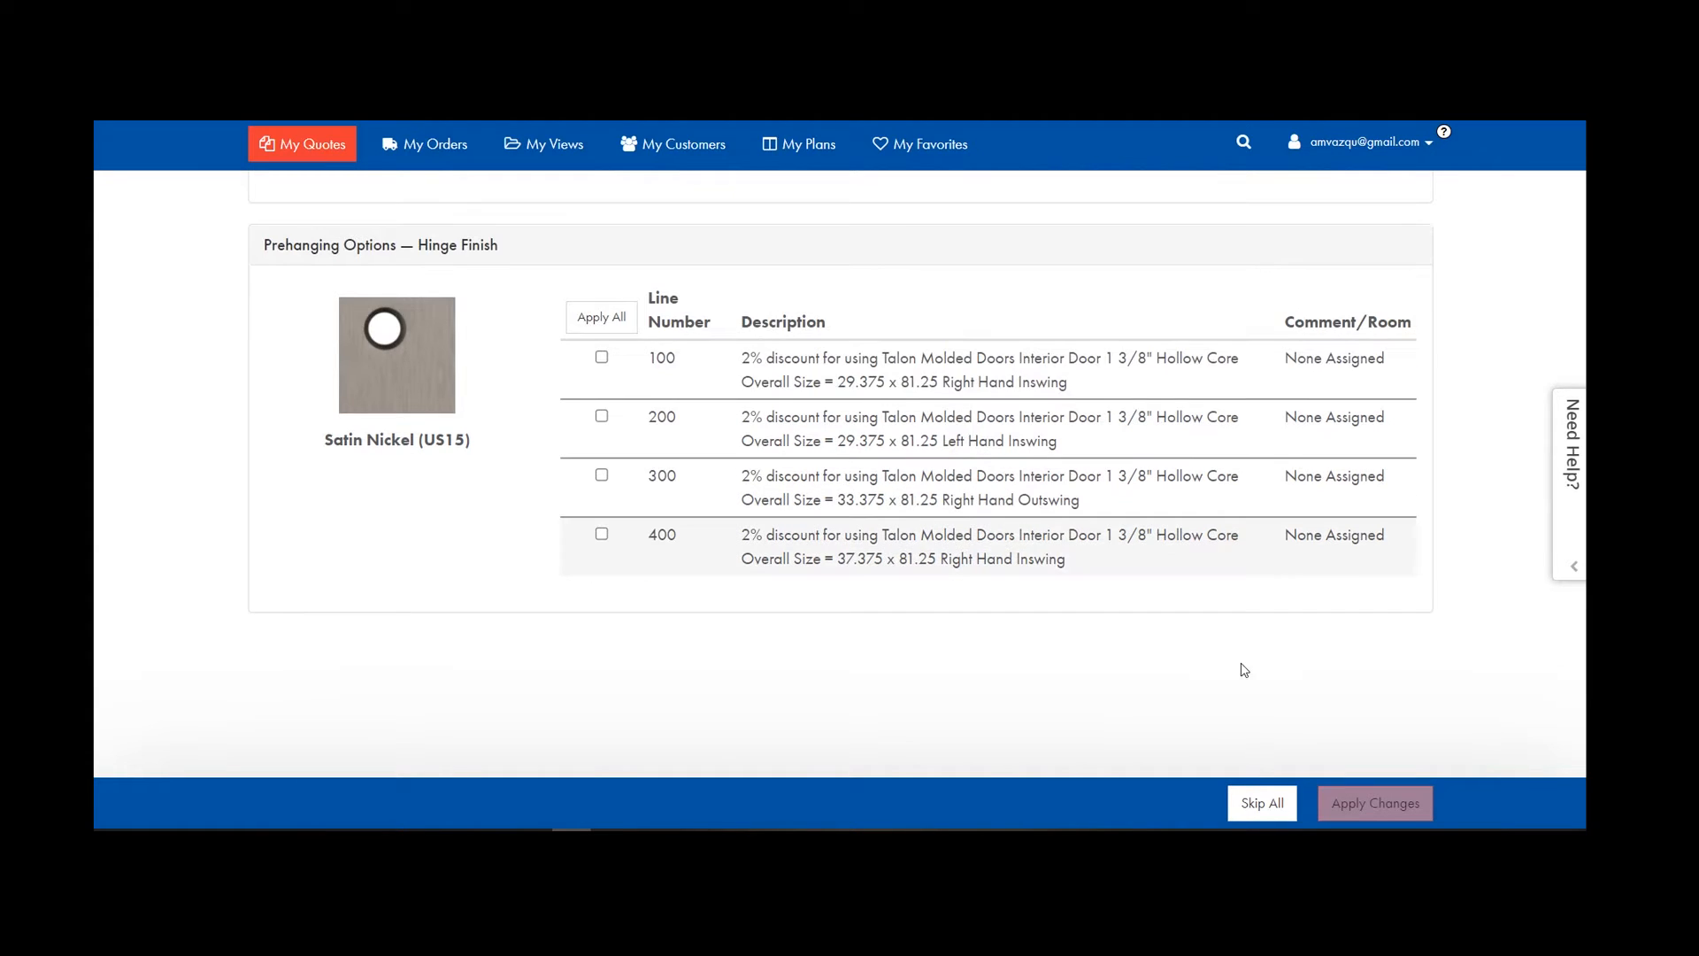
click(1271, 807)
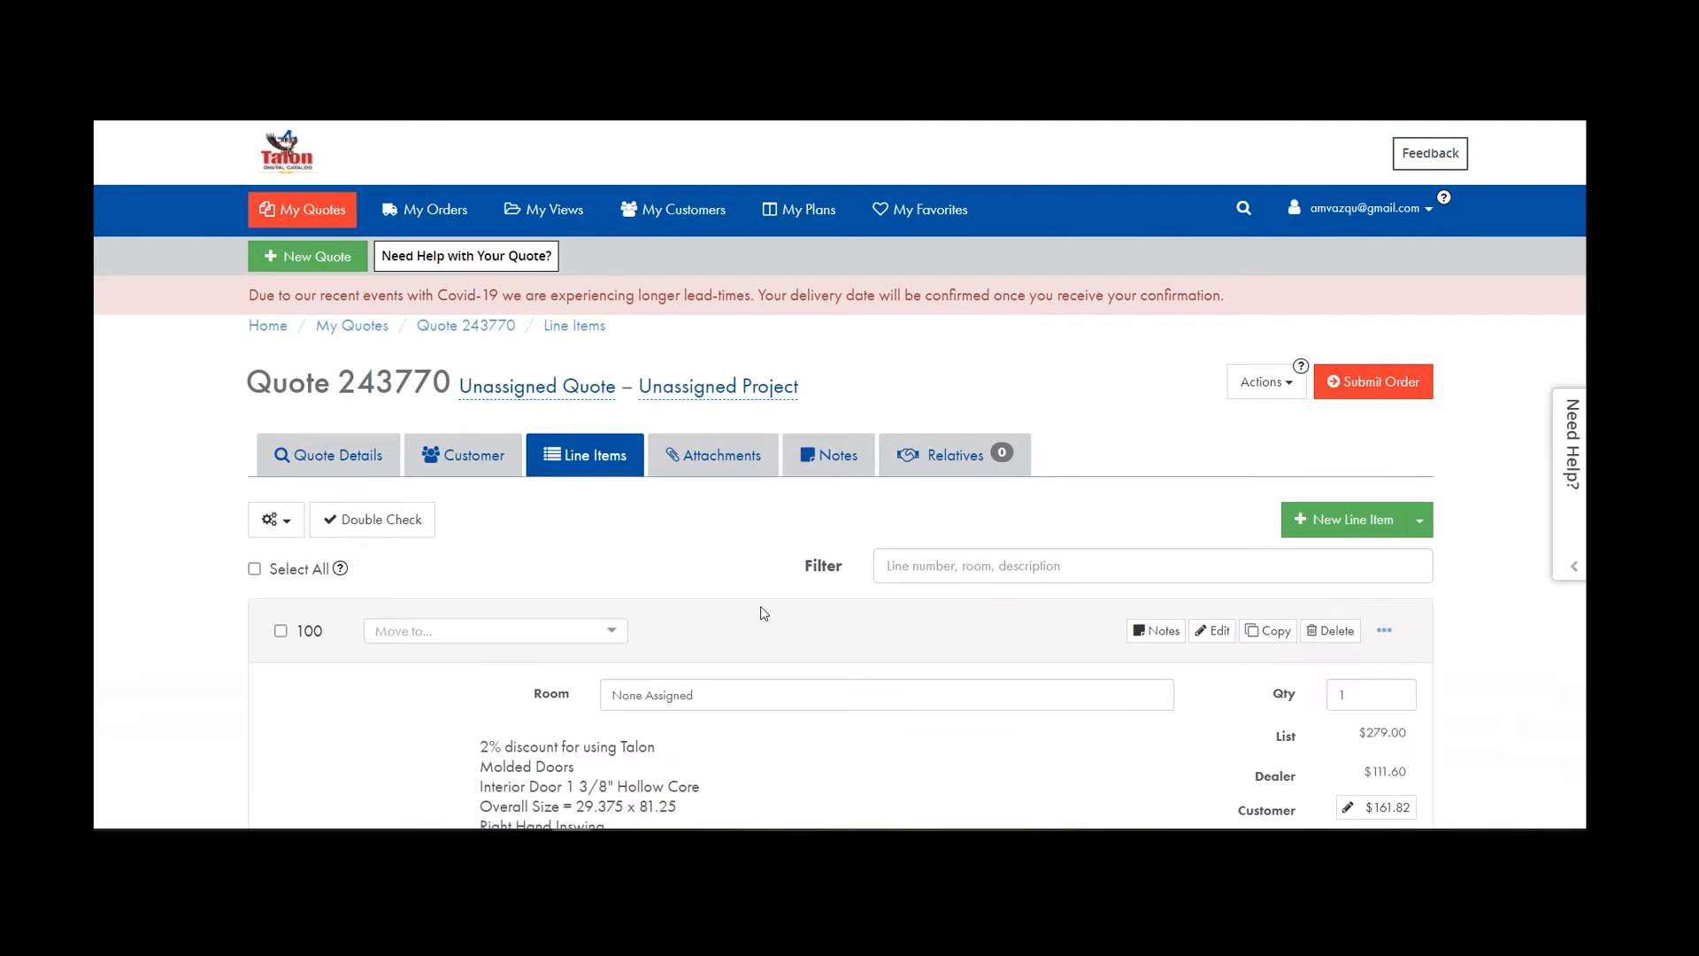
Run Double Check to compare lines 100–500, then reopen the flagged line 500 for editing.
scroll(793, 593, down, 4)
scroll(793, 593, up, 2)
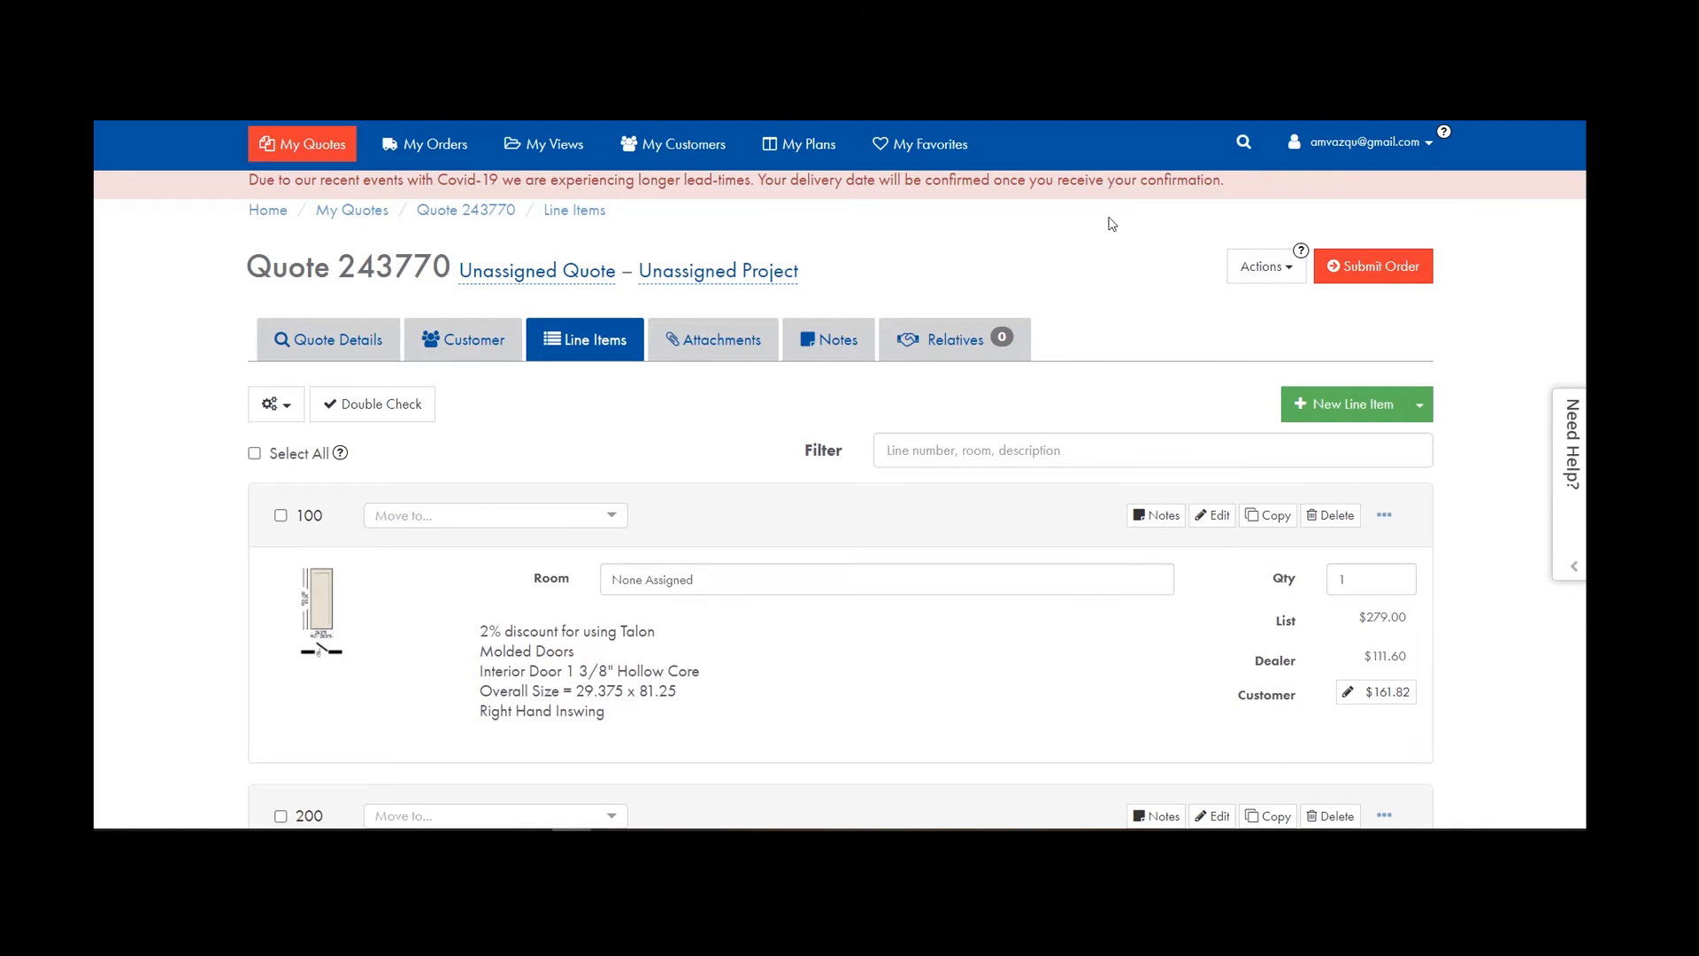
scroll(353, 389, up, 2)
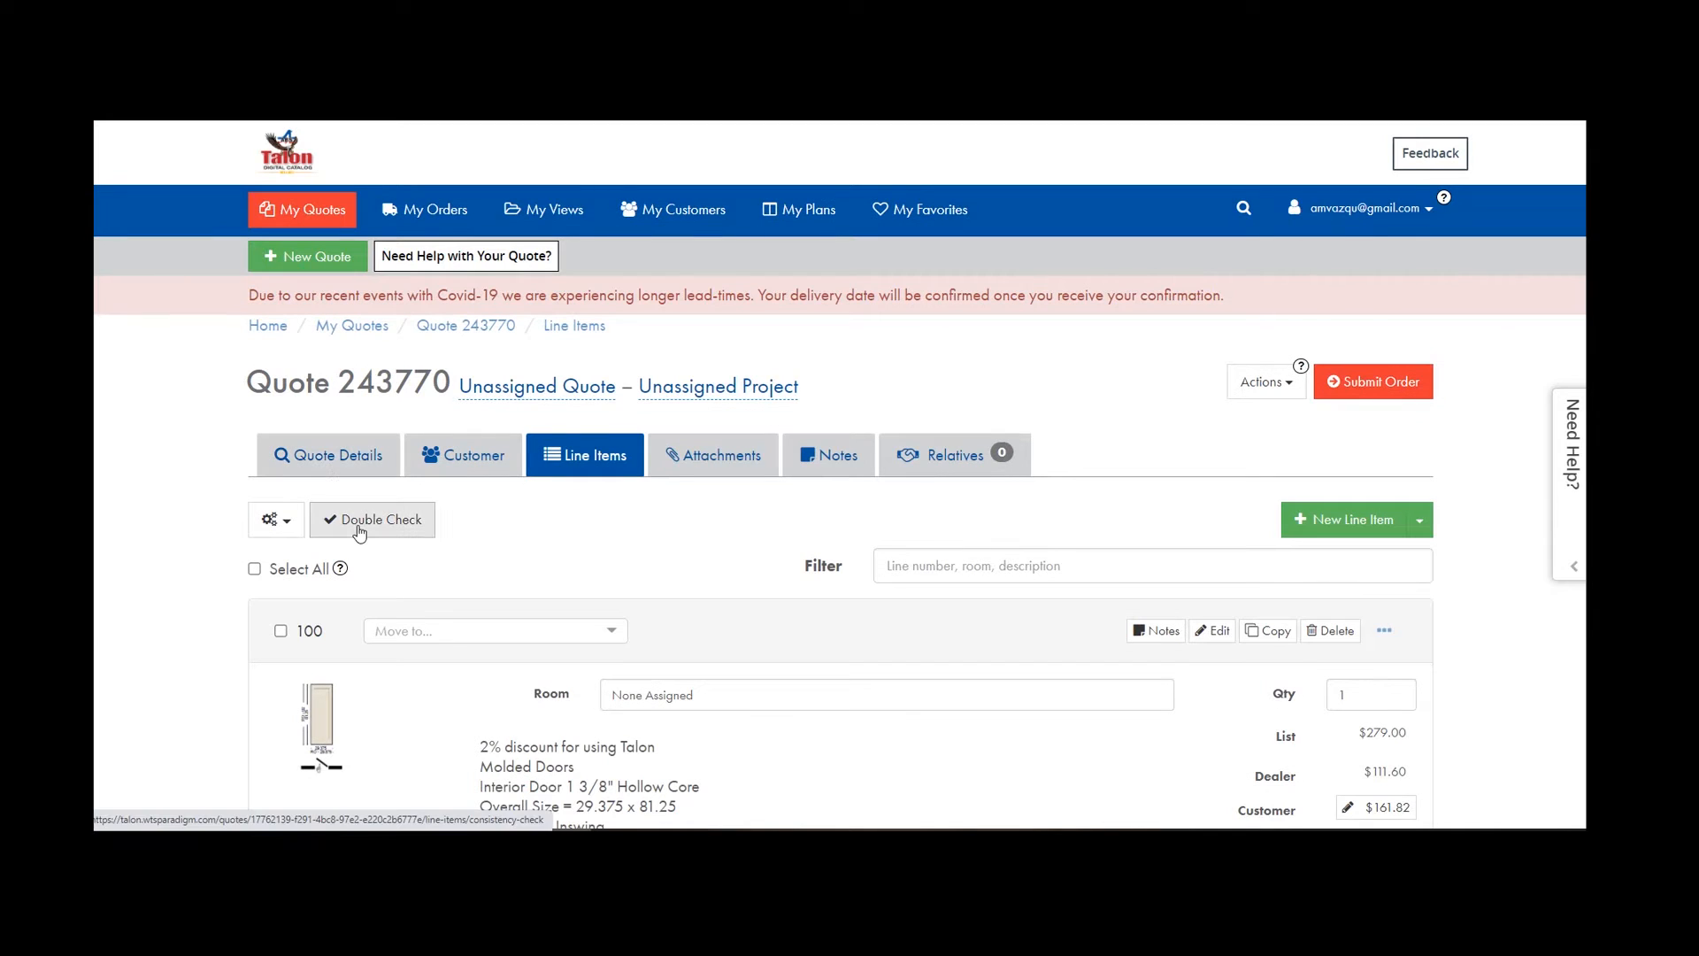
click(359, 522)
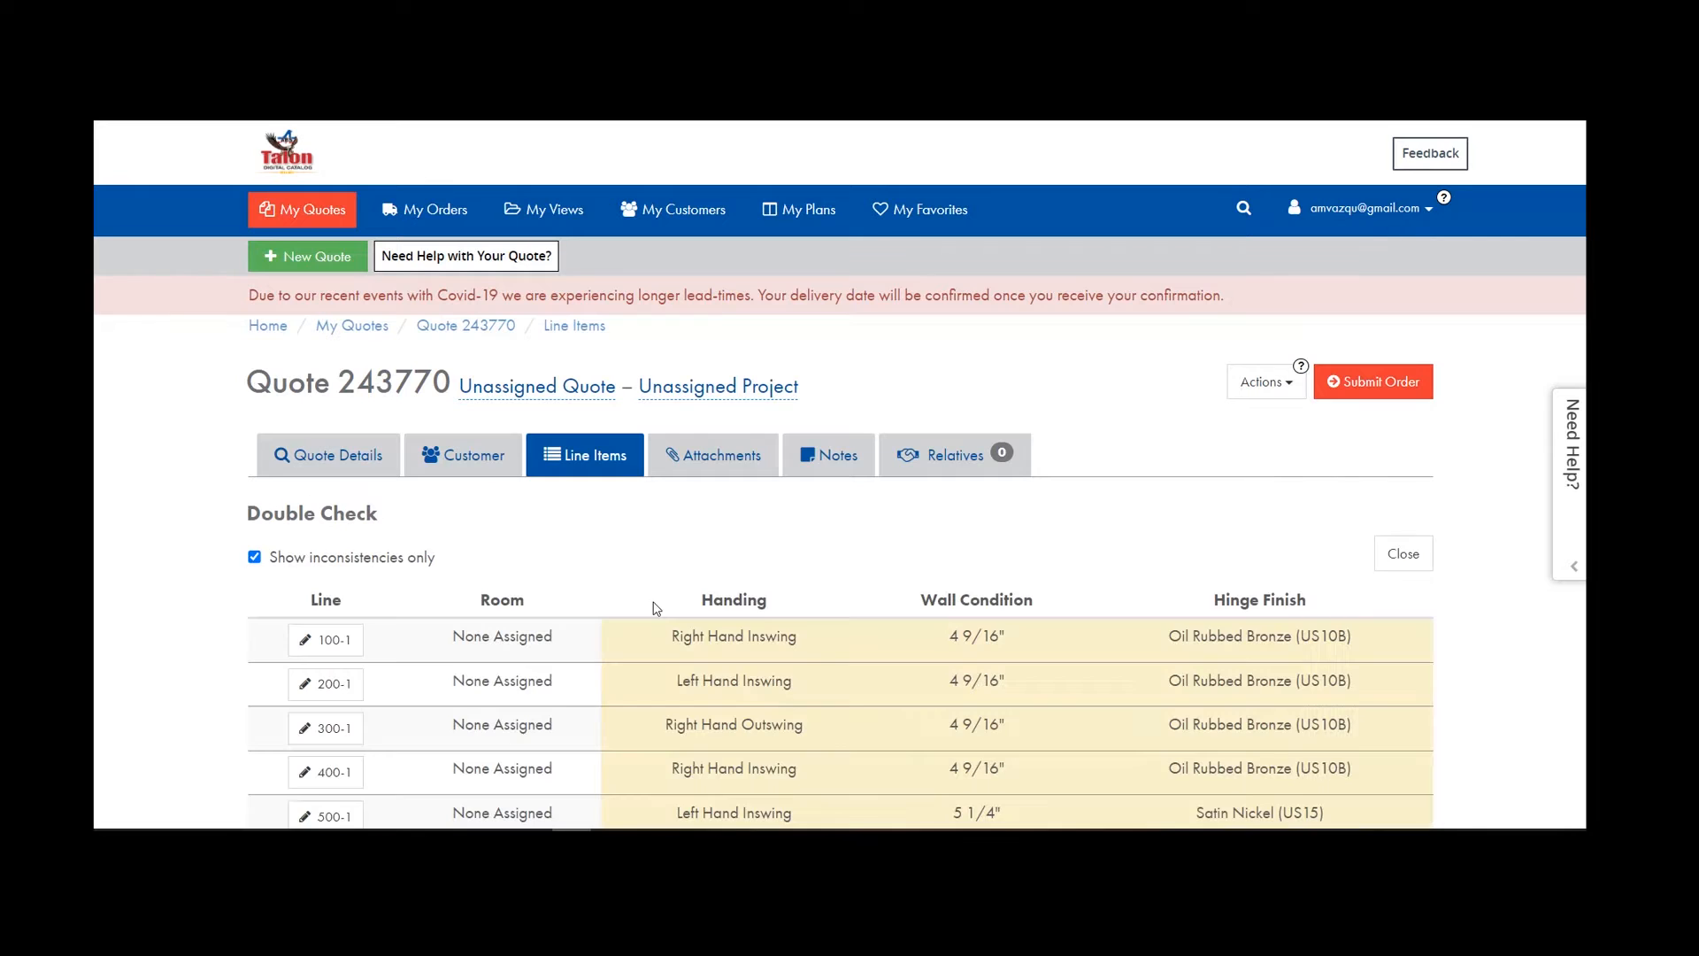
scroll(659, 588, down, 3)
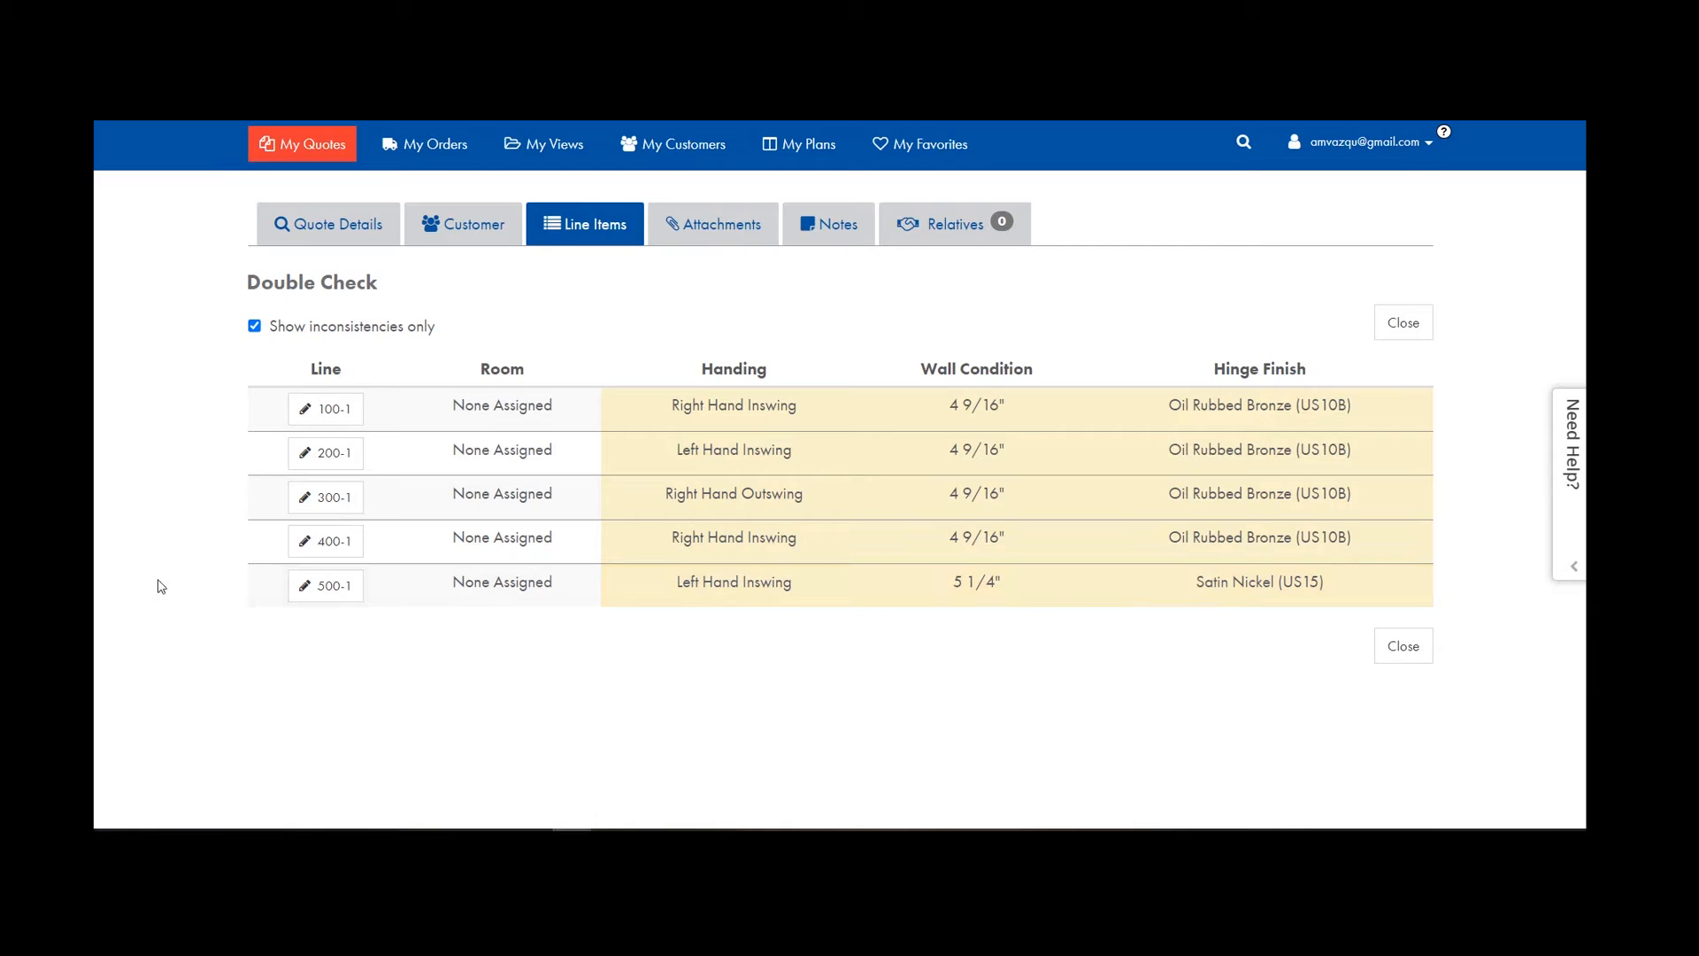
click(339, 583)
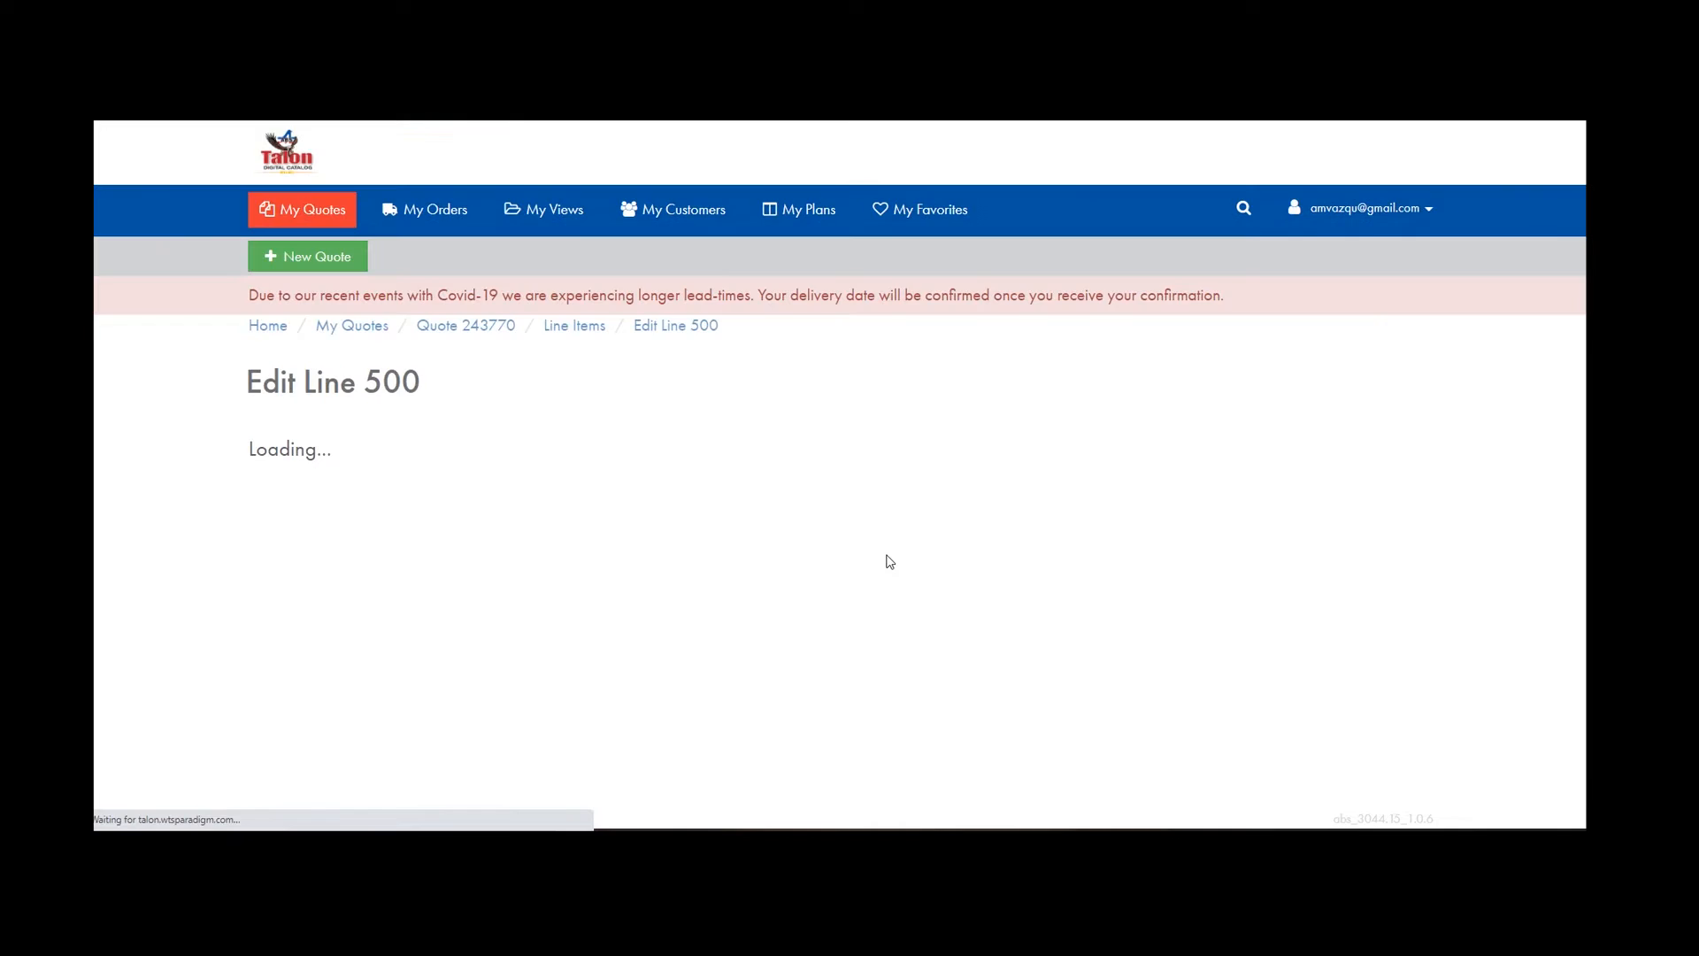
Save line 500's configuration with its Oil Rubbed Bronze hinge finish.
scroll(843, 571, down, 2)
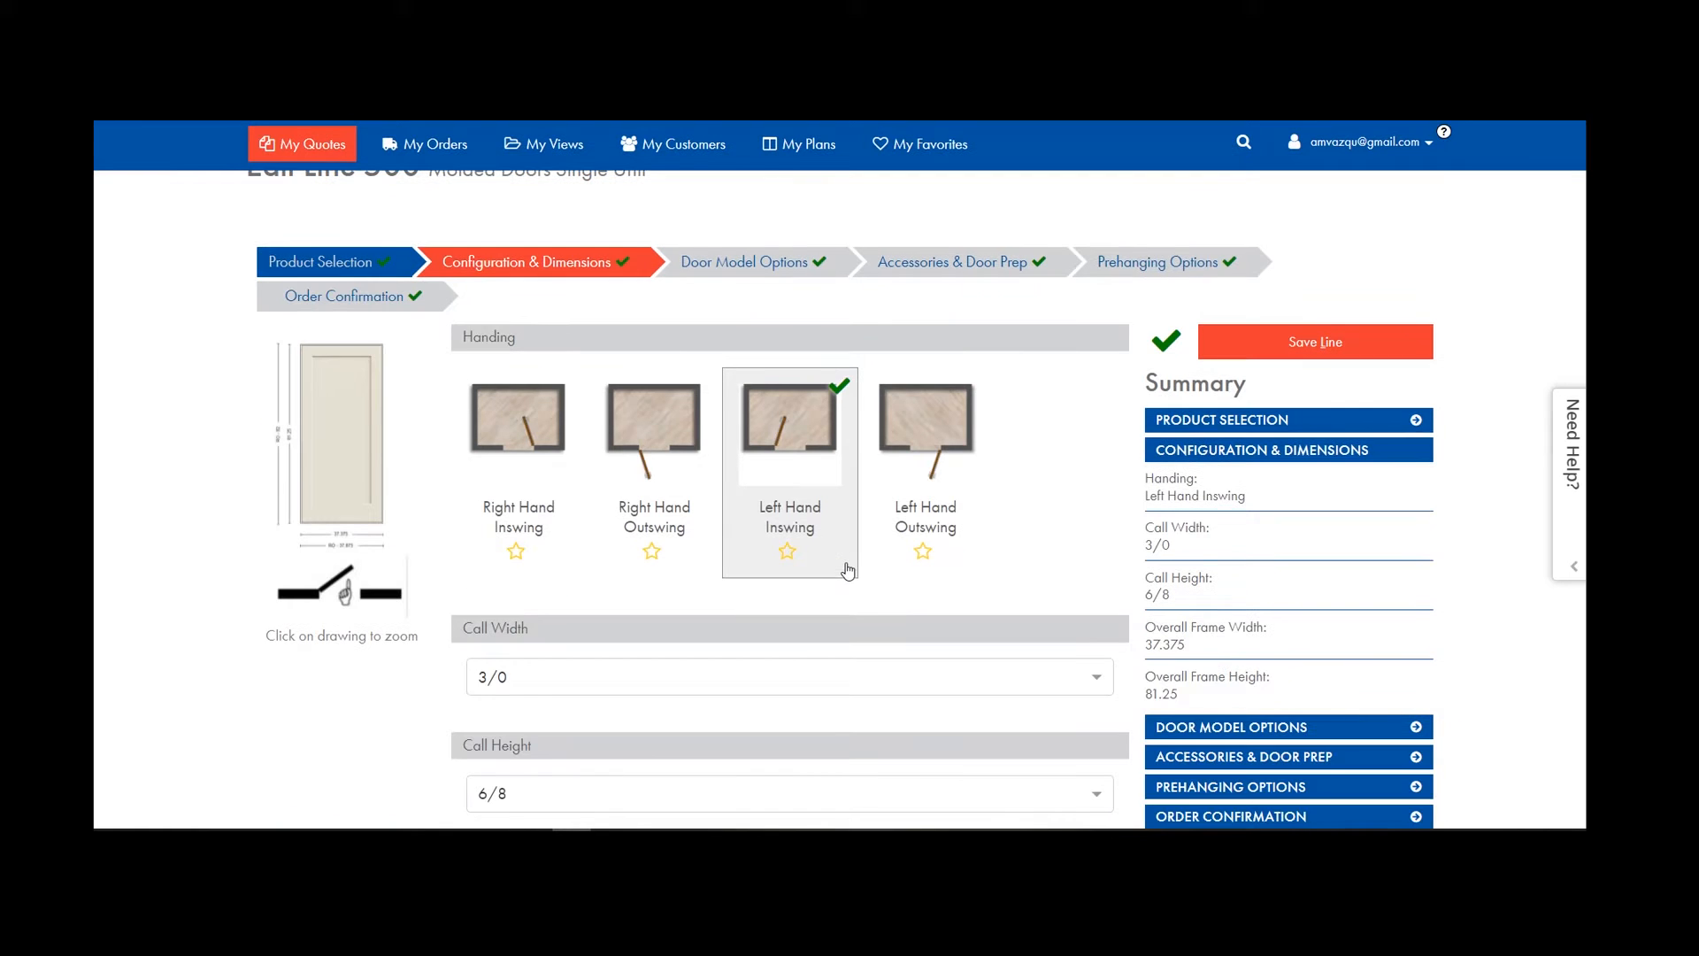
click(1094, 281)
scroll(929, 458, down, 5)
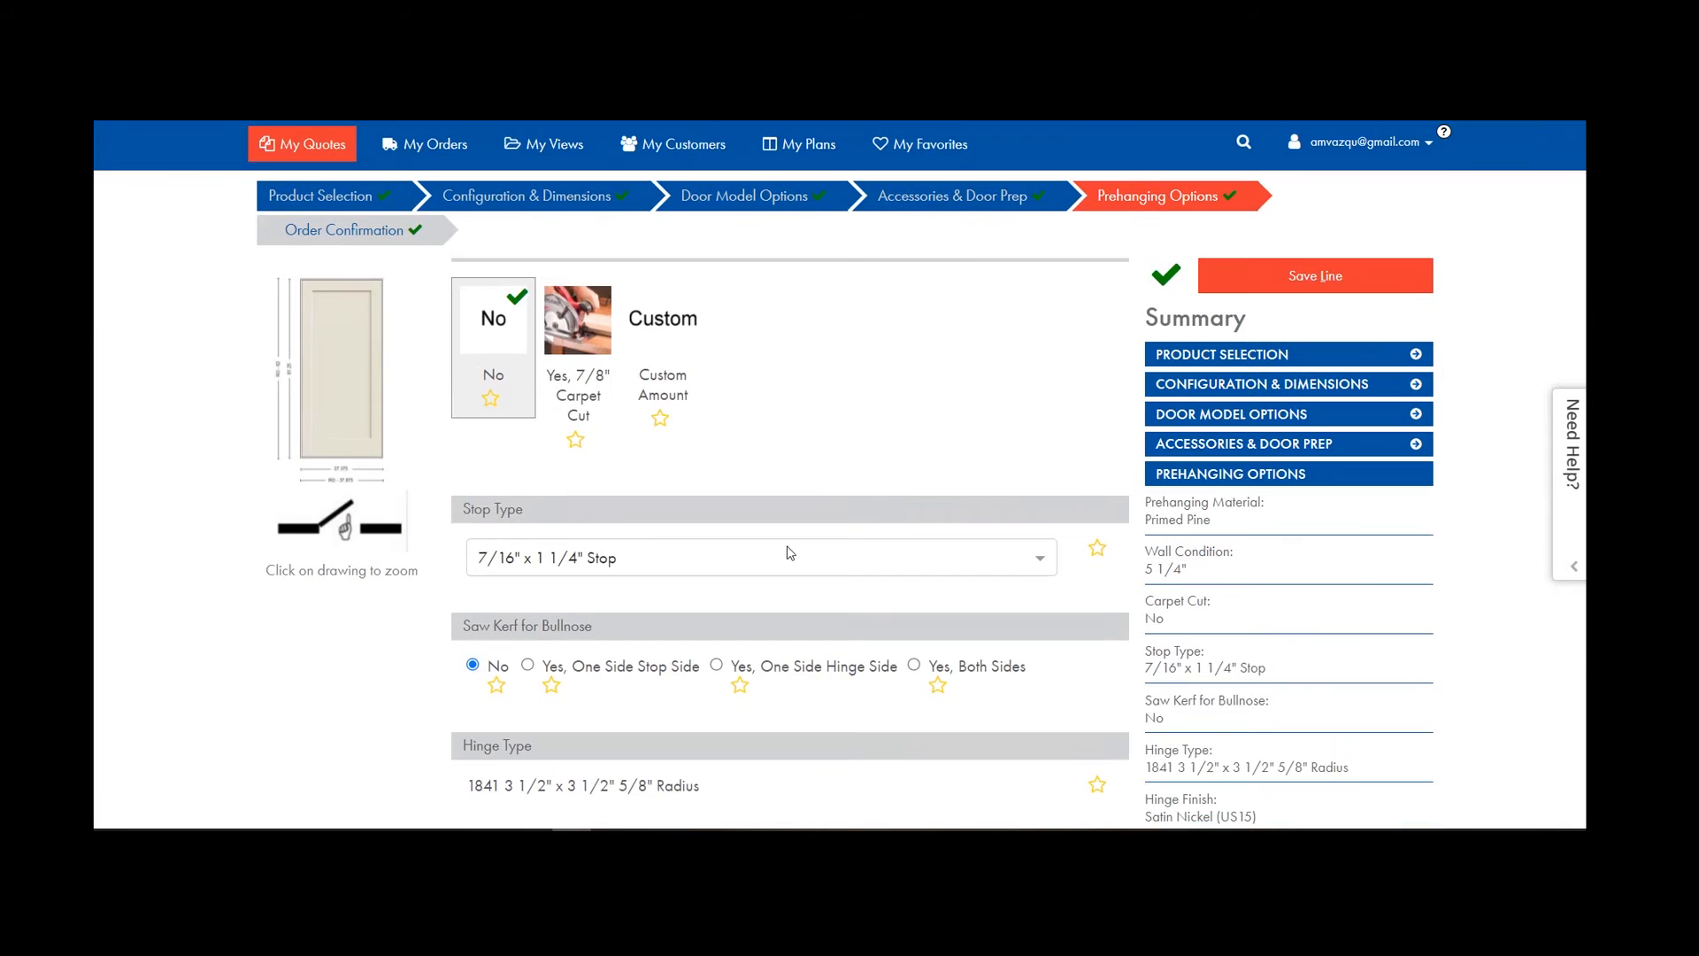
scroll(789, 553, down, 5)
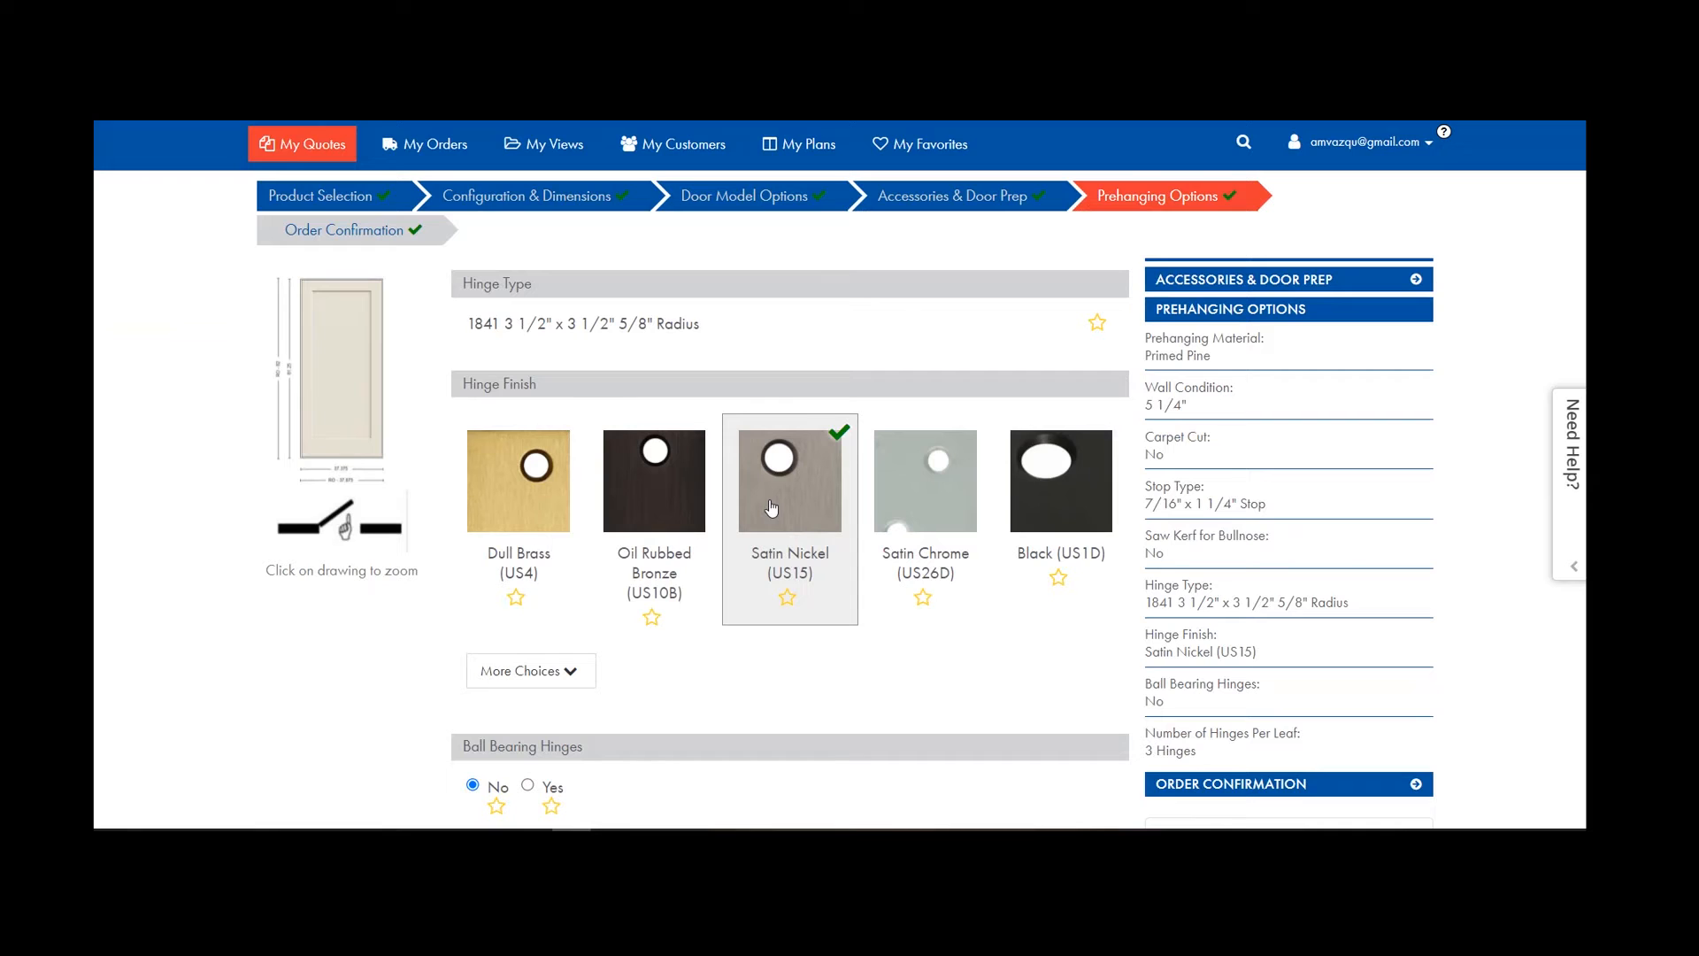
scroll(828, 663, down, 4)
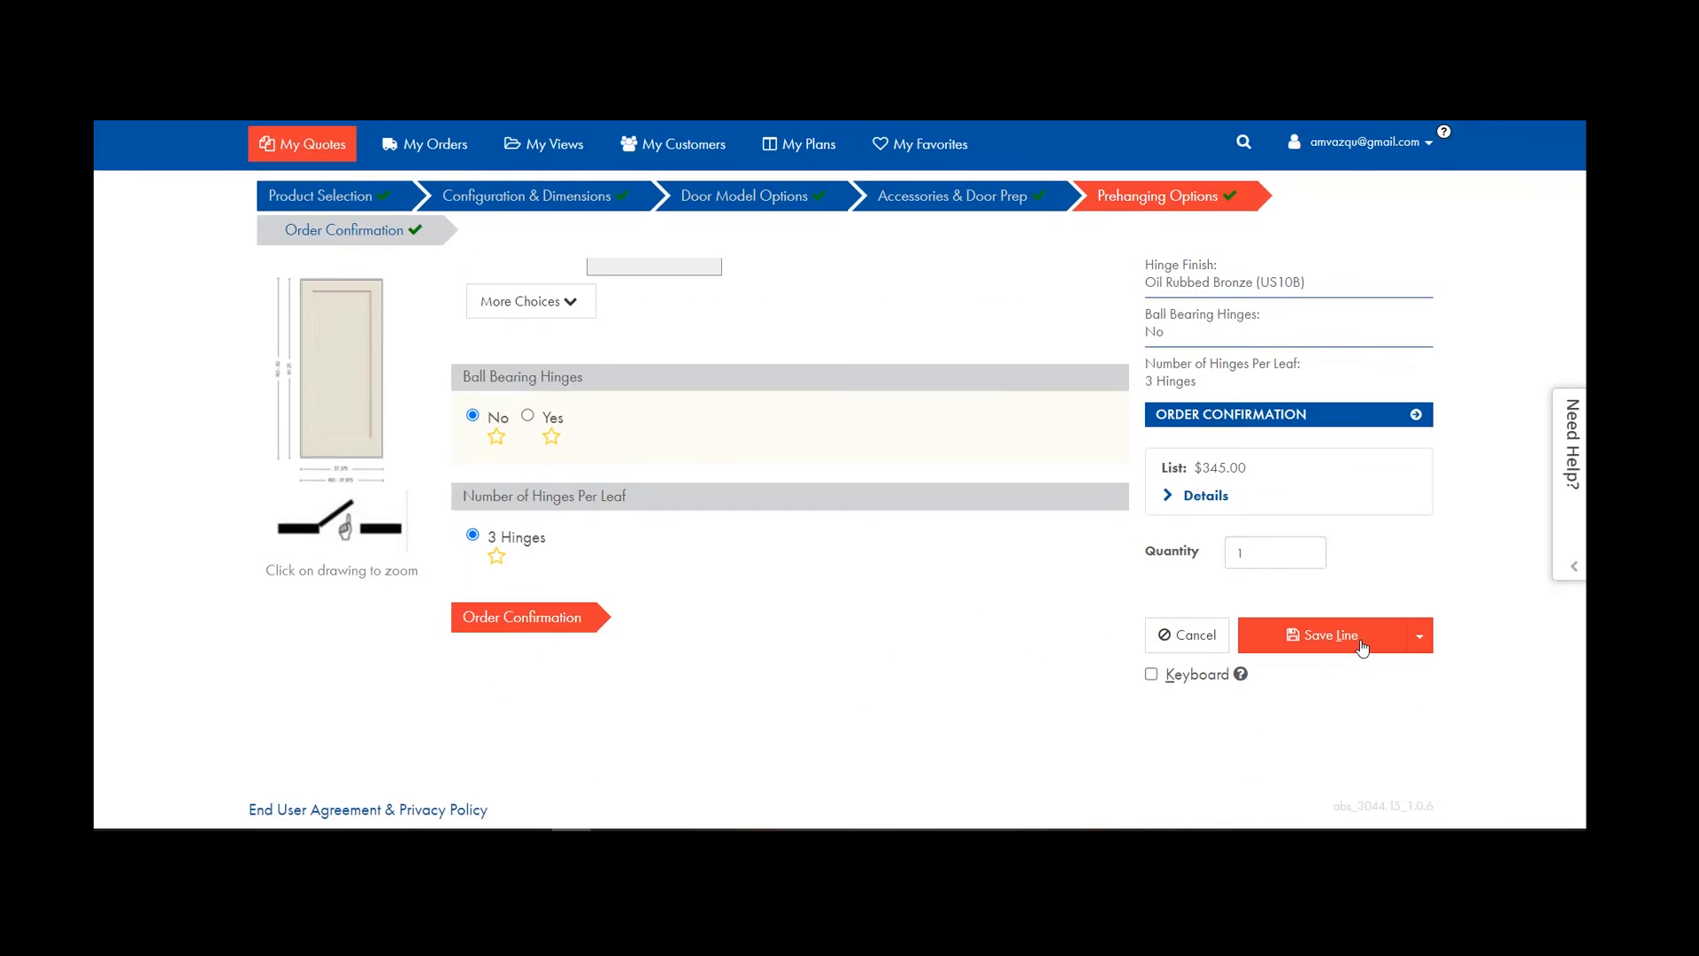
click(1362, 647)
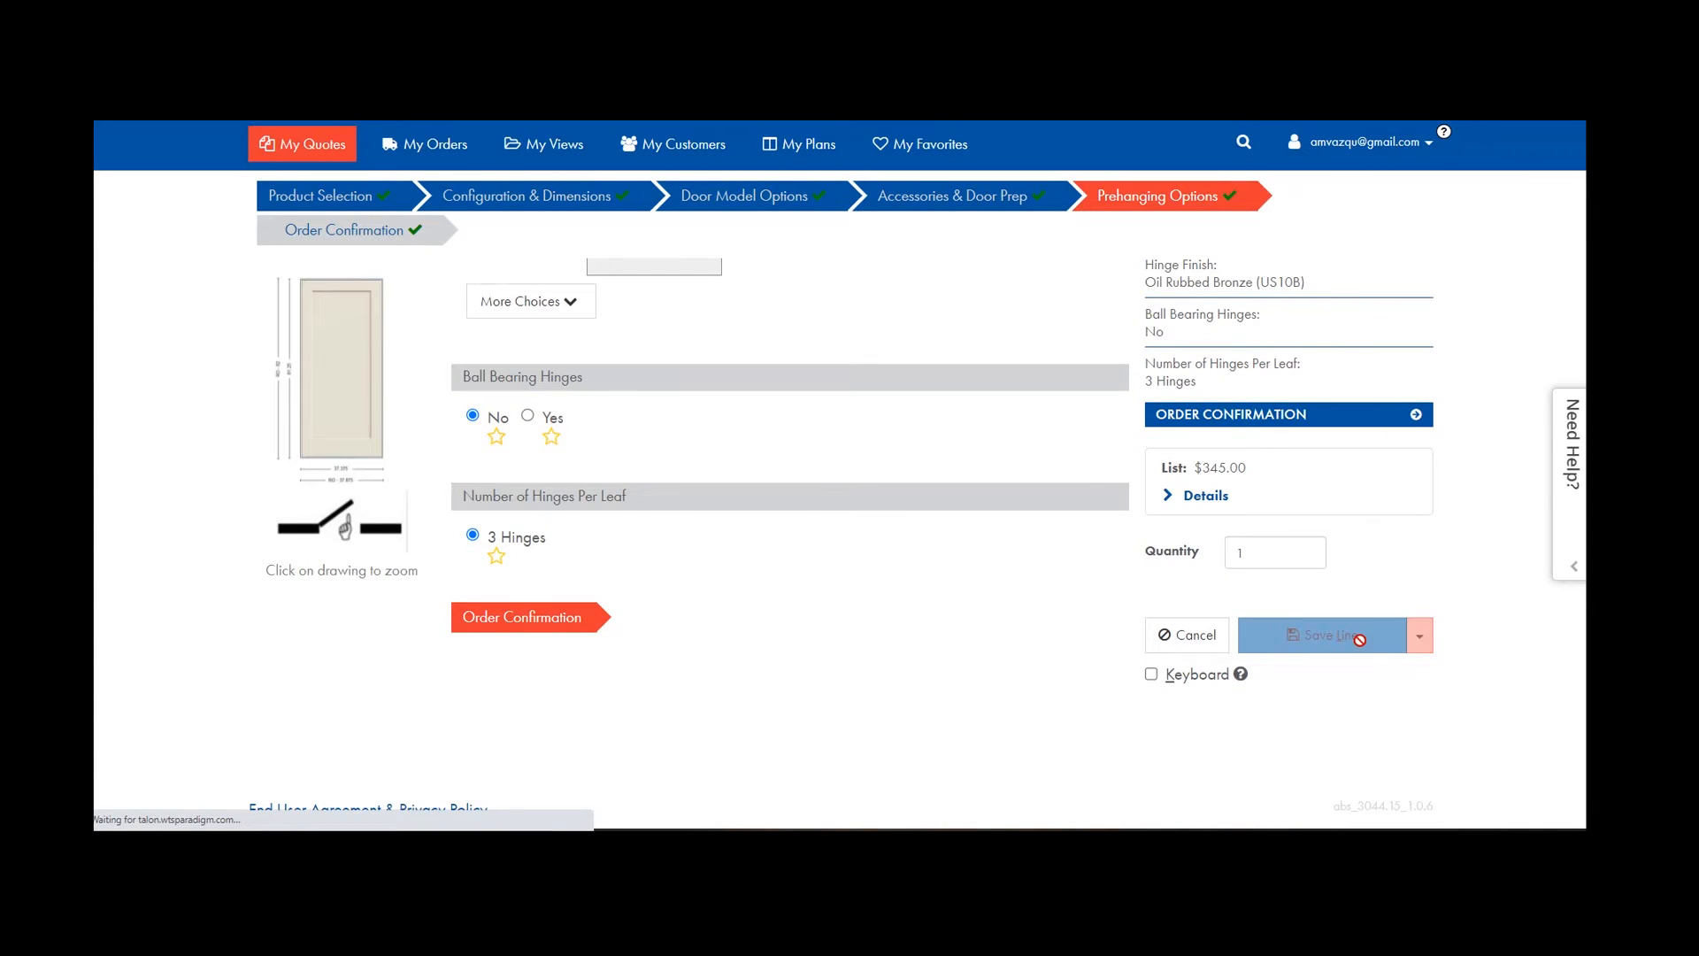
Skip copying the hinge finish change to other lines and bring up the pricing display options.
scroll(815, 453, down, 3)
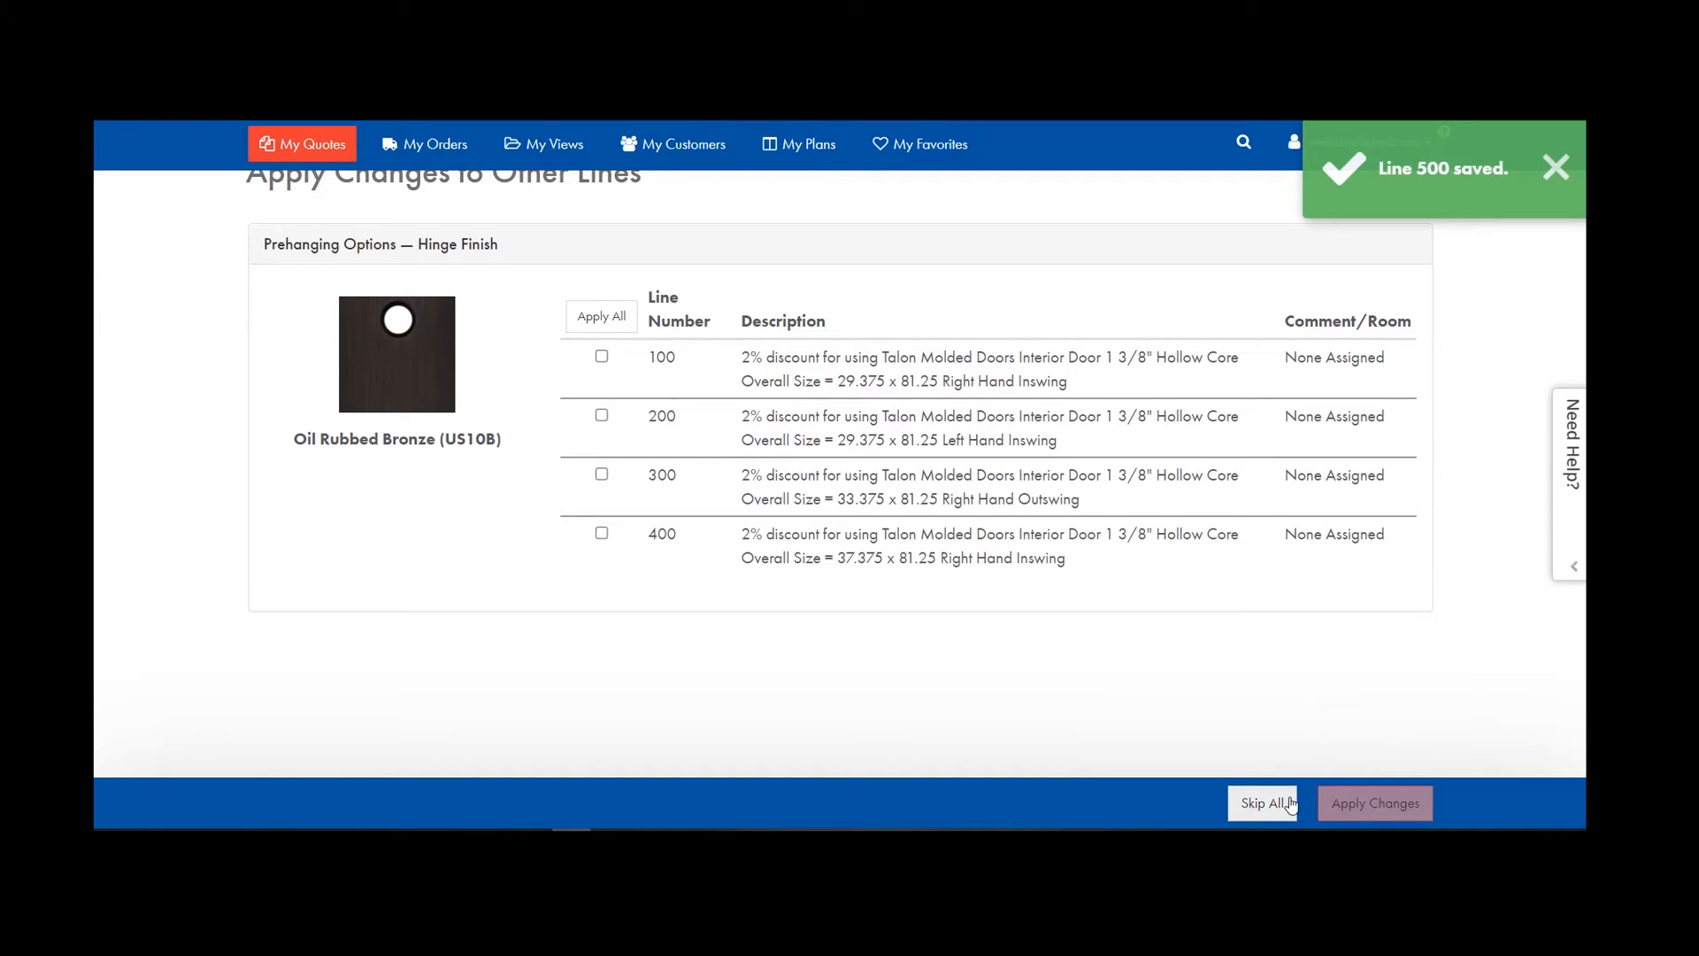
click(1262, 803)
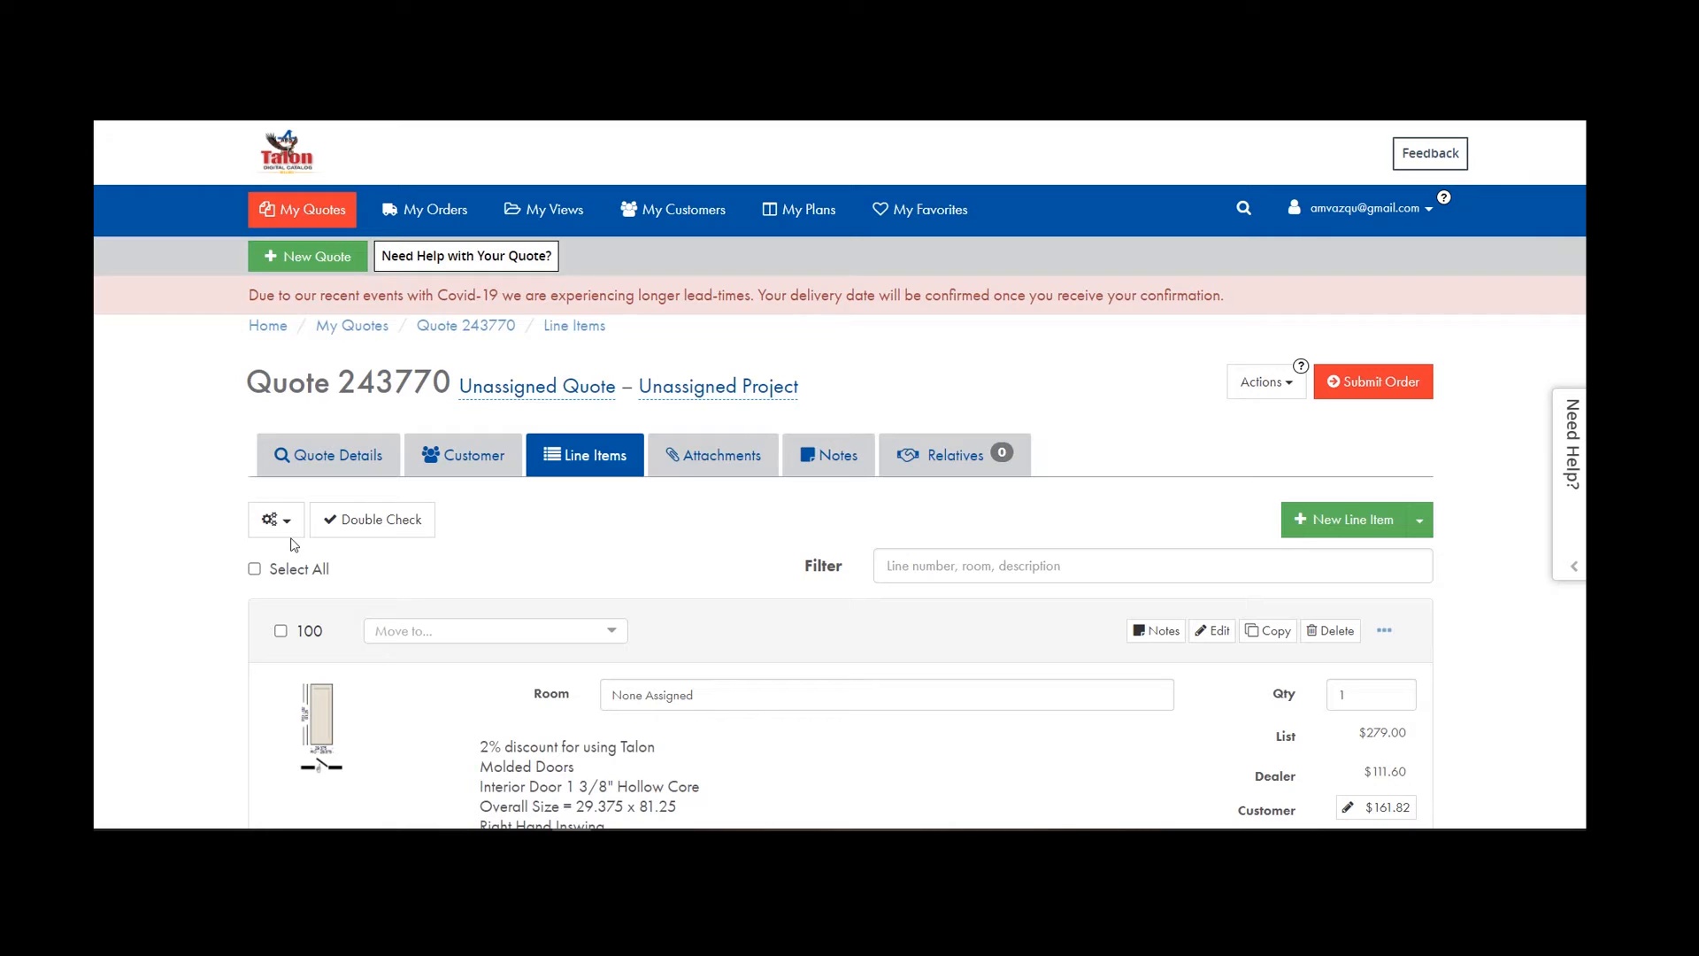
scroll(925, 527, down, 3)
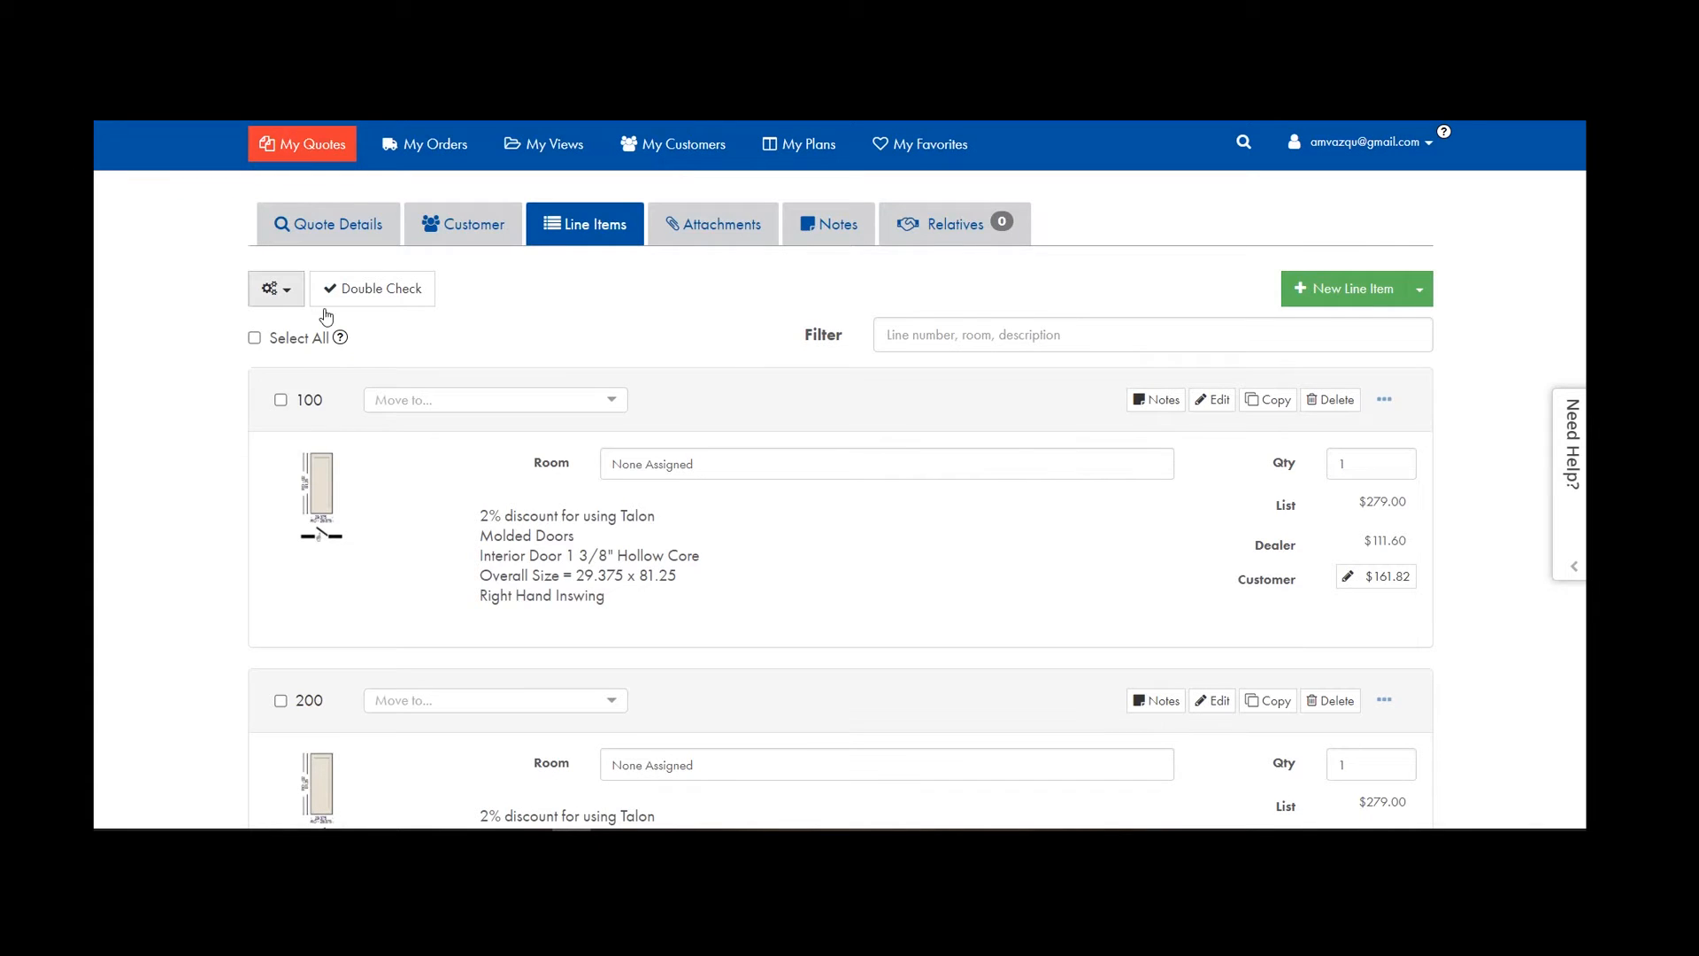
click(285, 292)
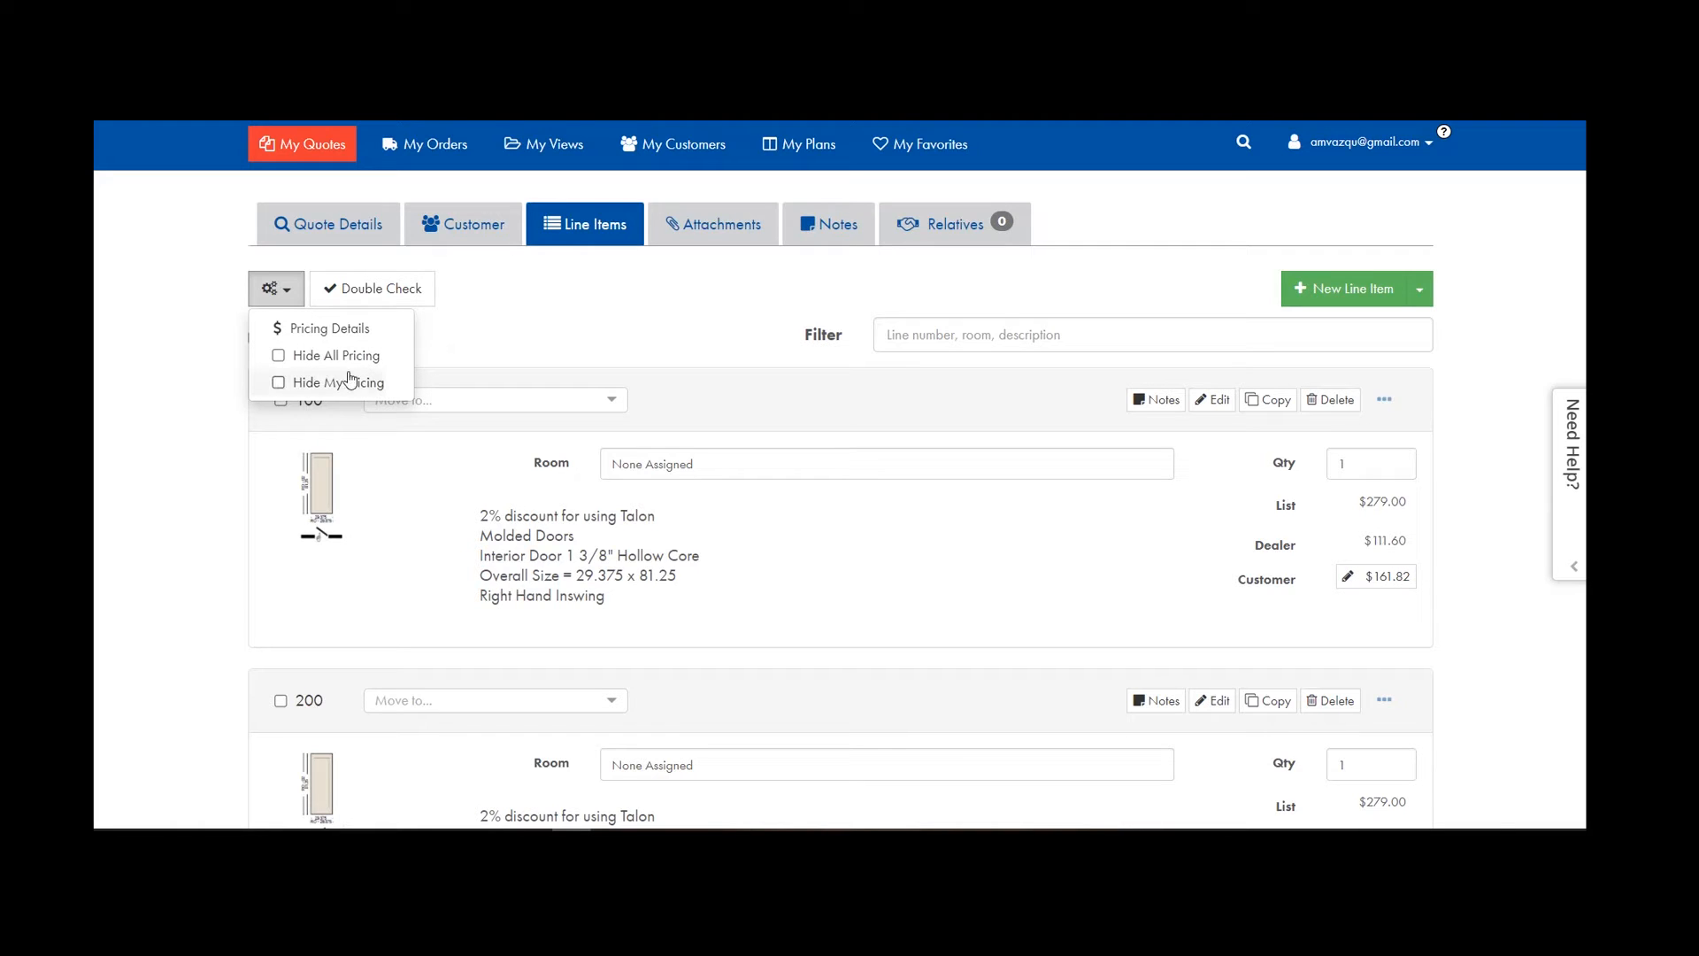
Toggle Hide All Pricing and Hide My Pricing on and off, then go to Pricing Details.
click(278, 356)
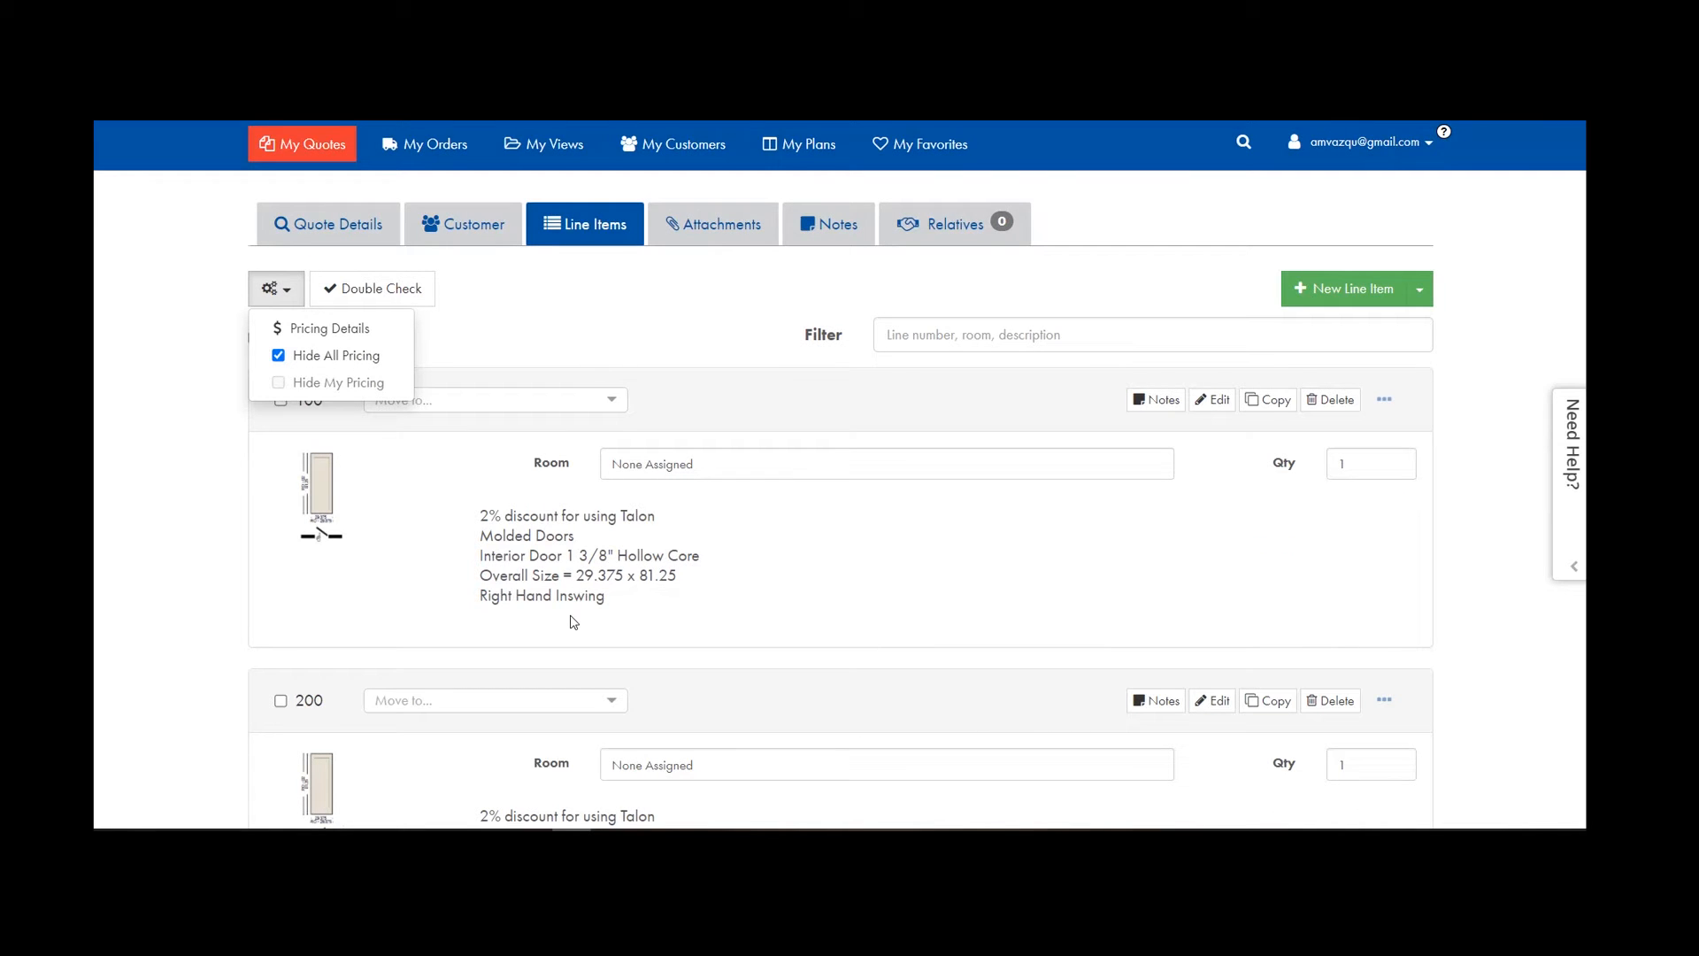
scroll(1044, 550, down, 5)
scroll(1045, 551, down, 3)
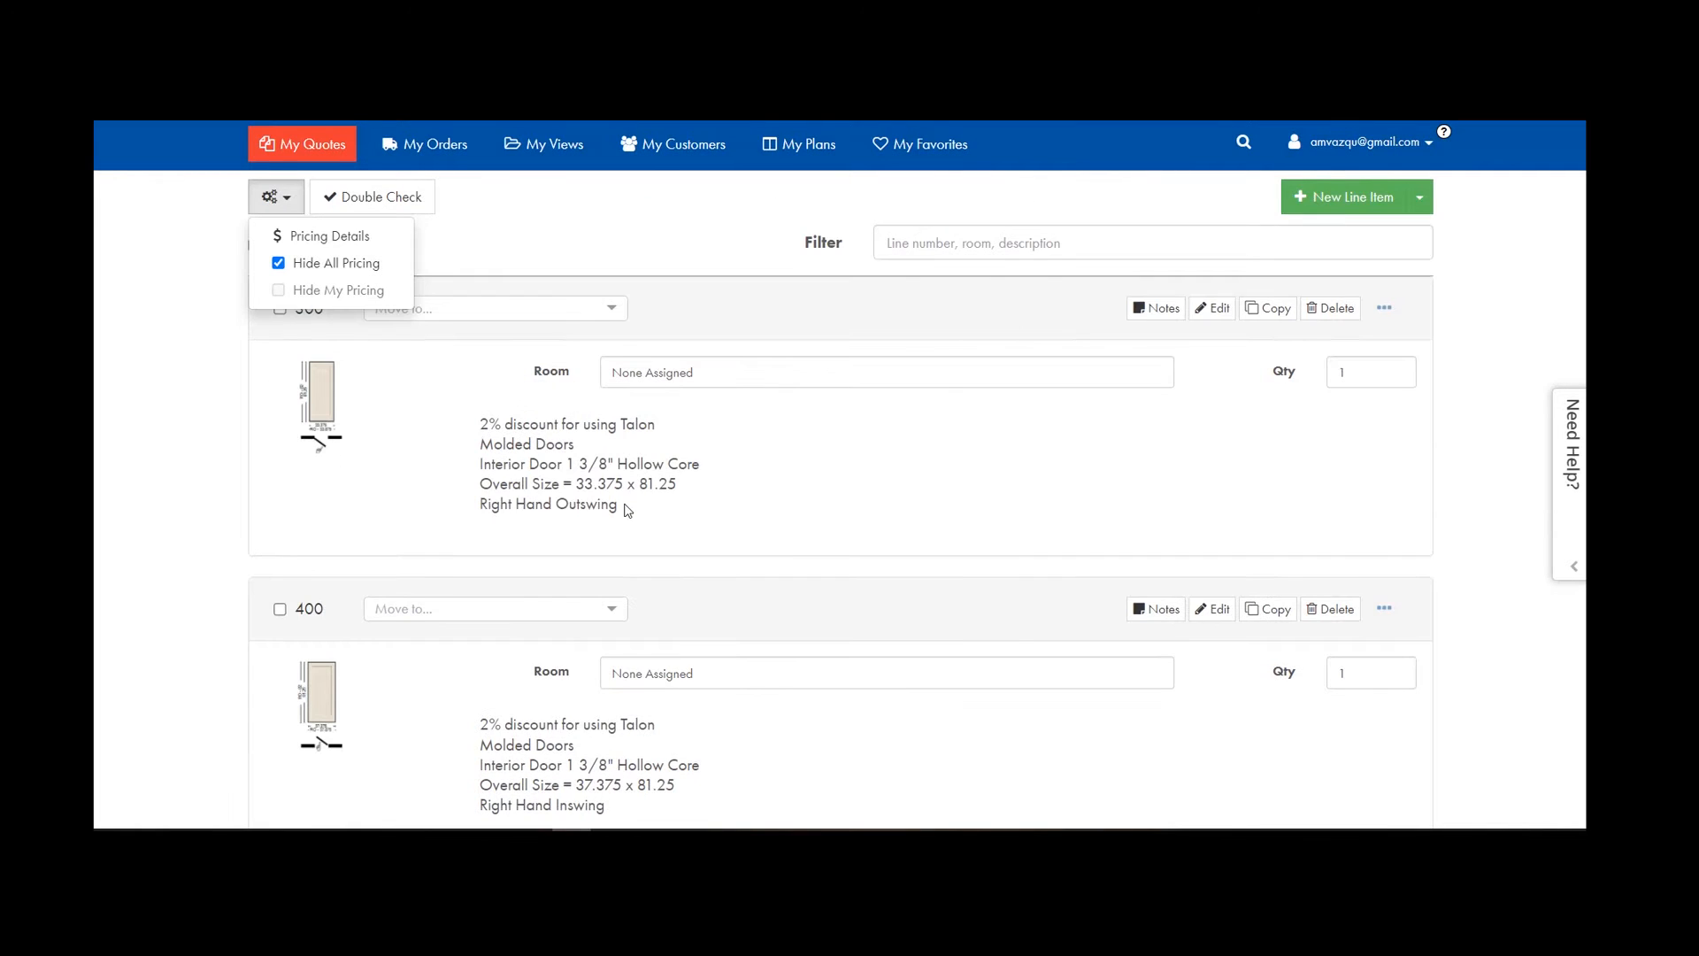
scroll(1112, 789, down, 3)
scroll(1025, 747, up, 5)
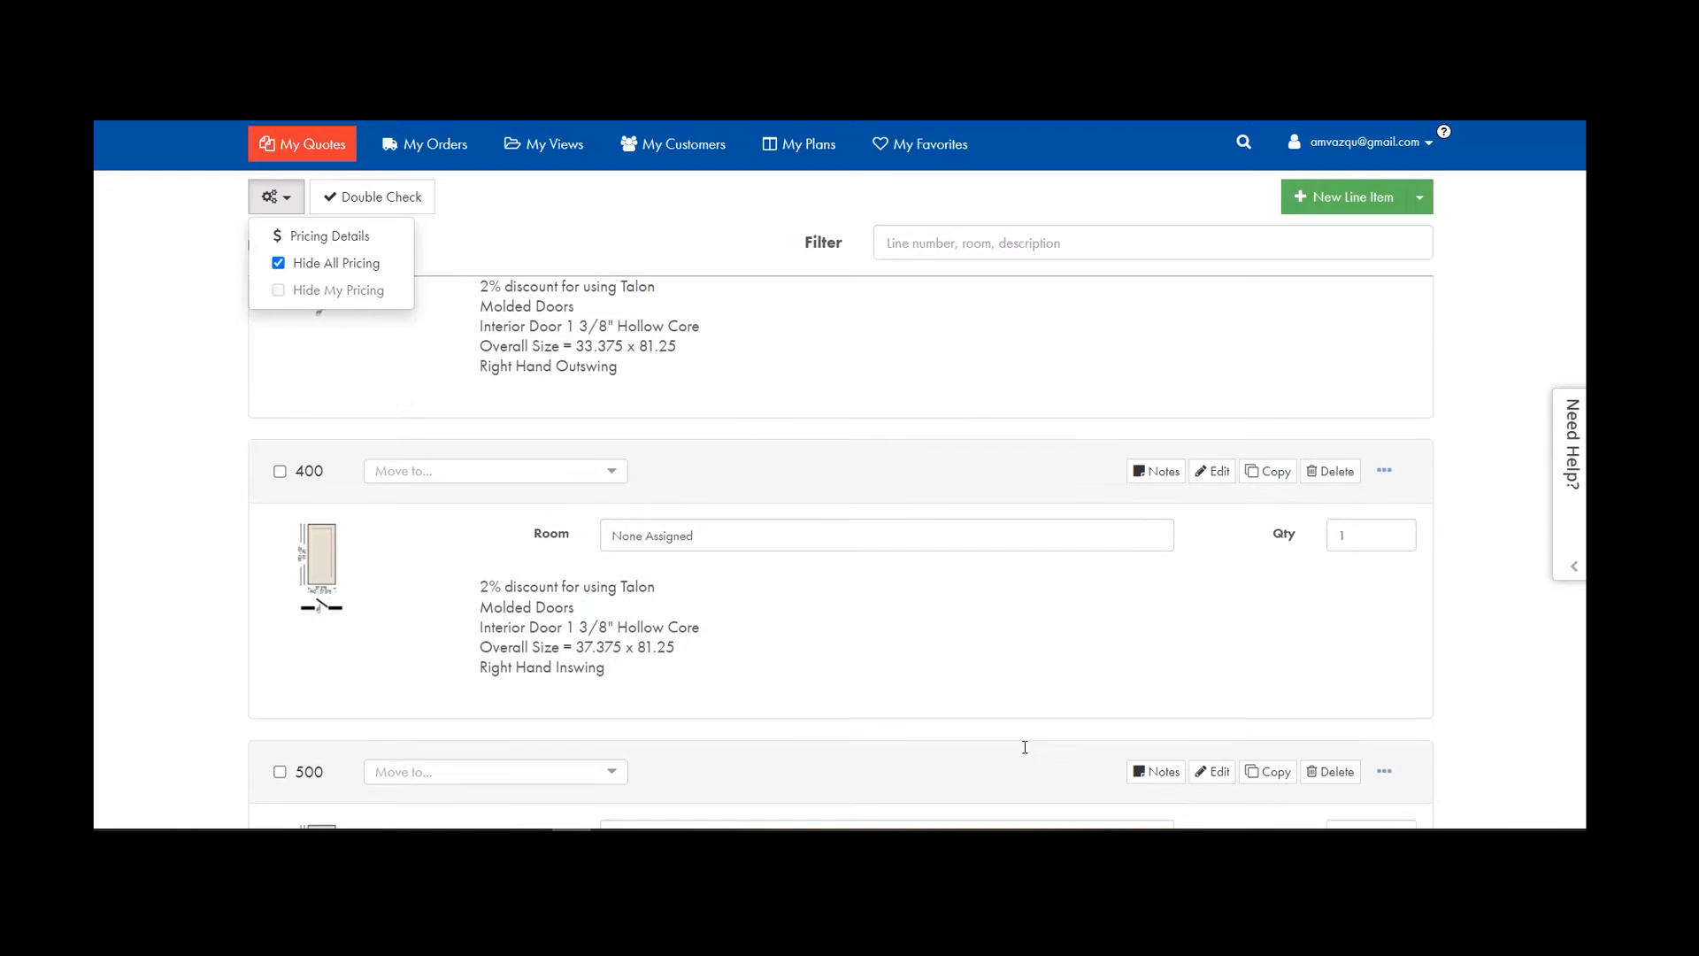
click(278, 263)
click(279, 291)
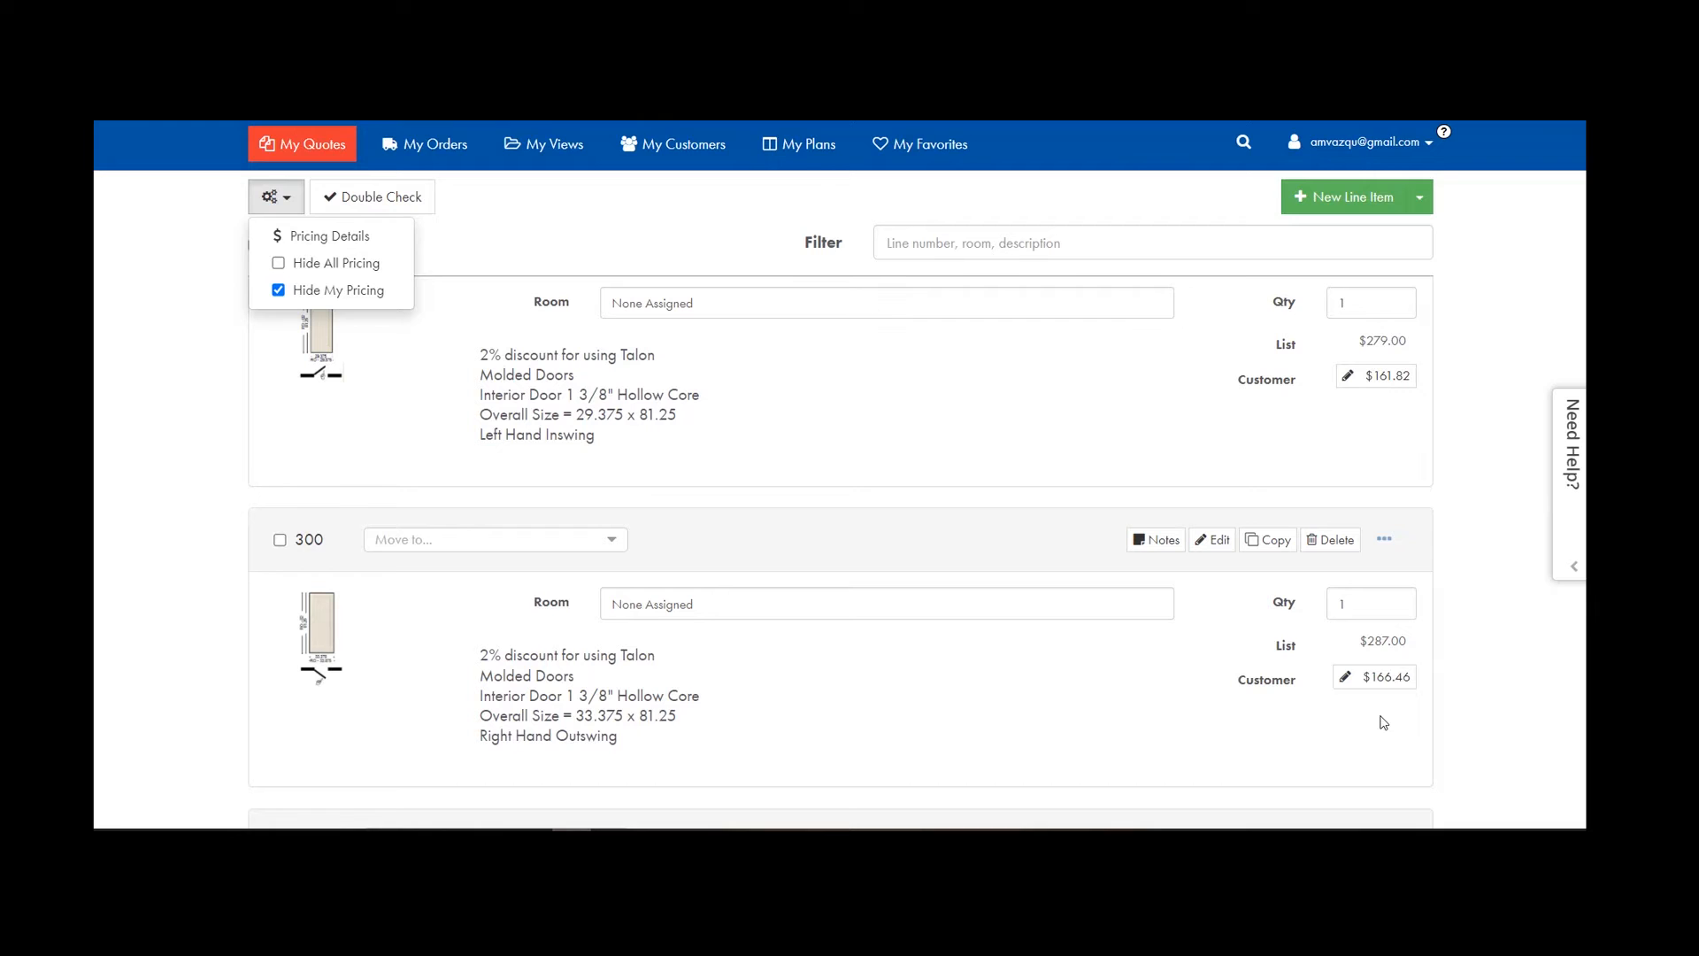
click(281, 295)
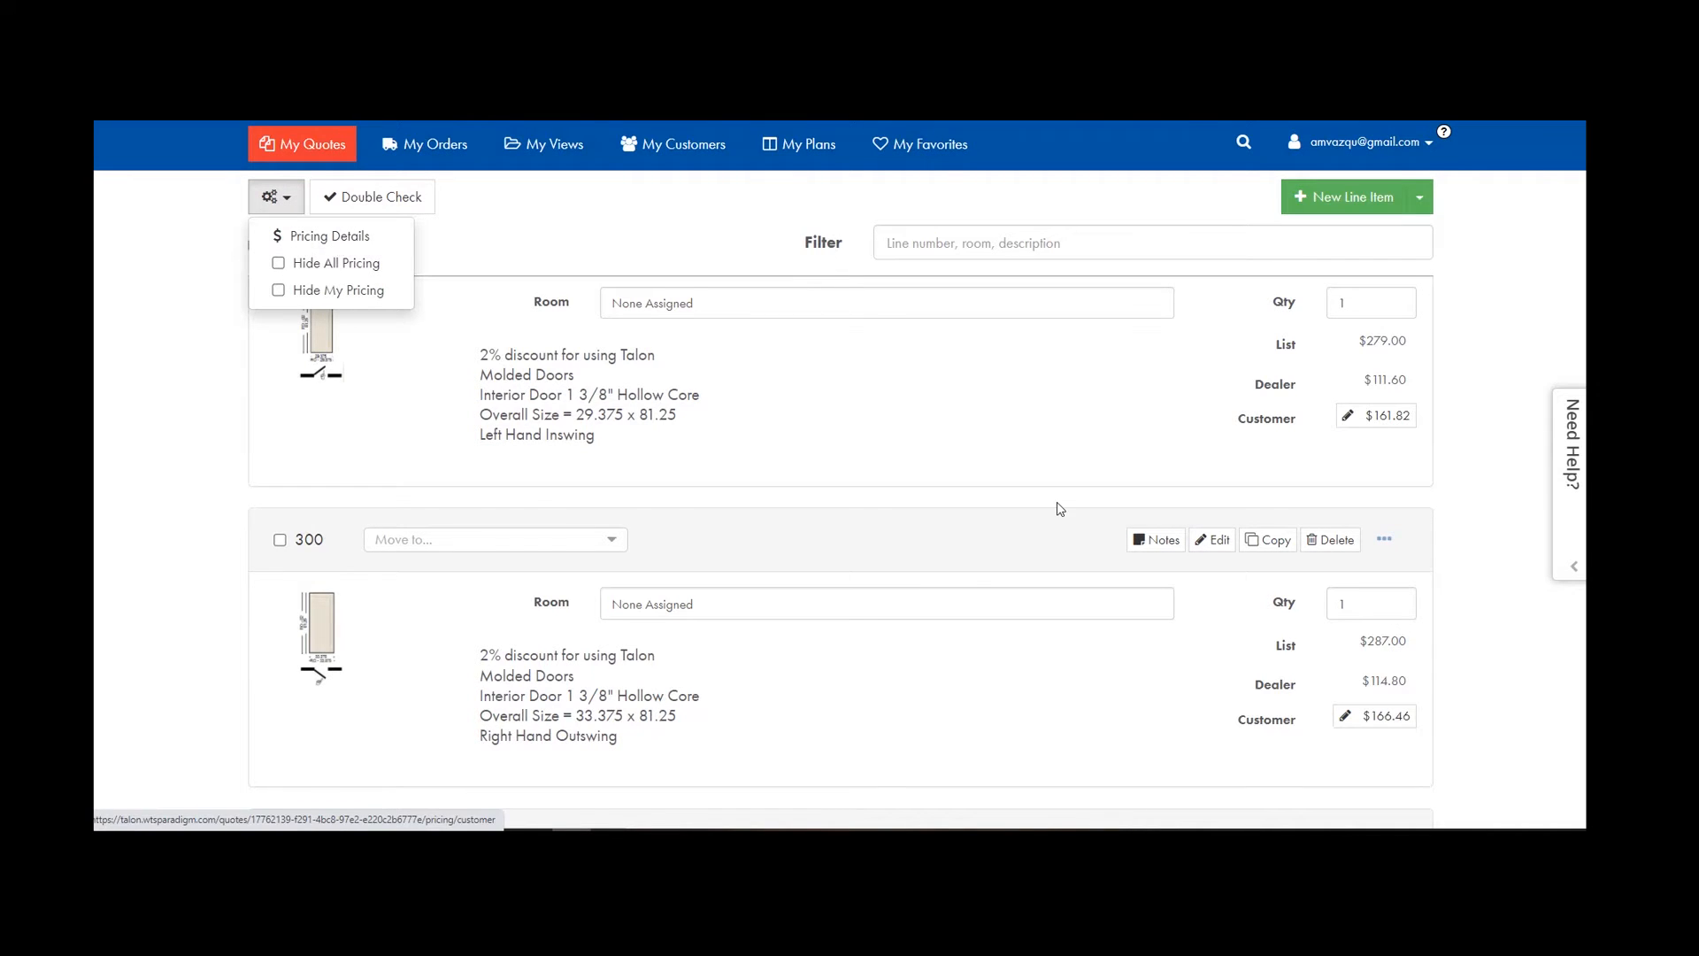
click(258, 235)
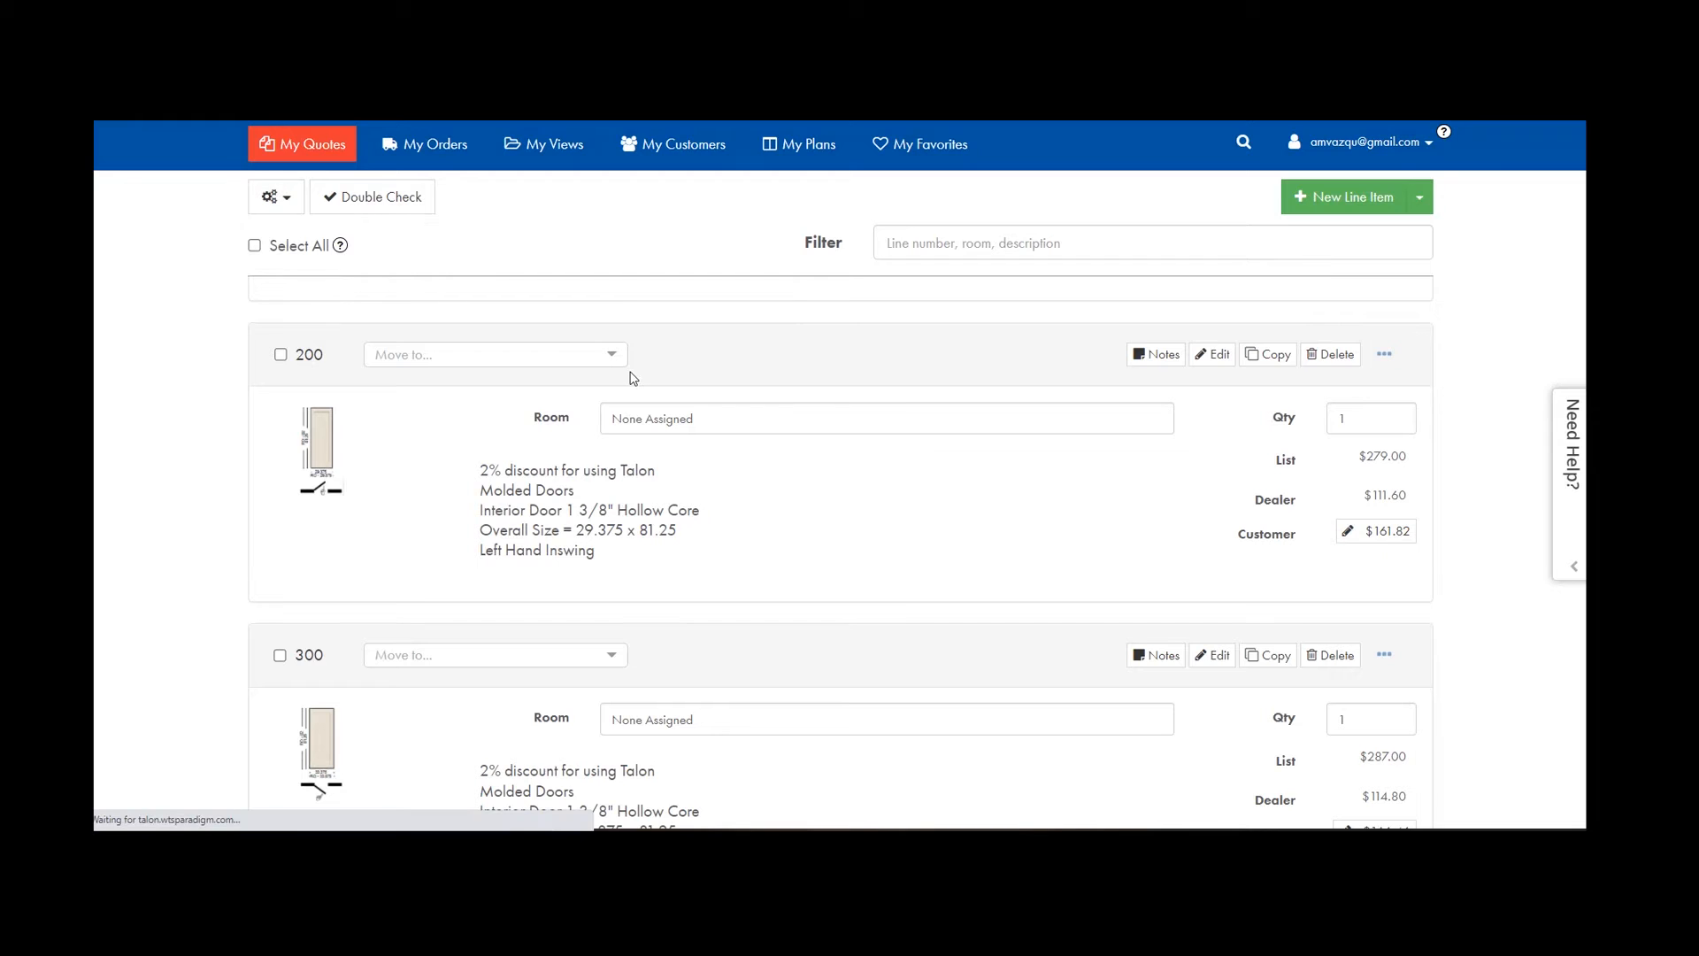
Enter 40 as the Markup % for all lines, apply it, and review the updated customer prices.
scroll(808, 465, down, 5)
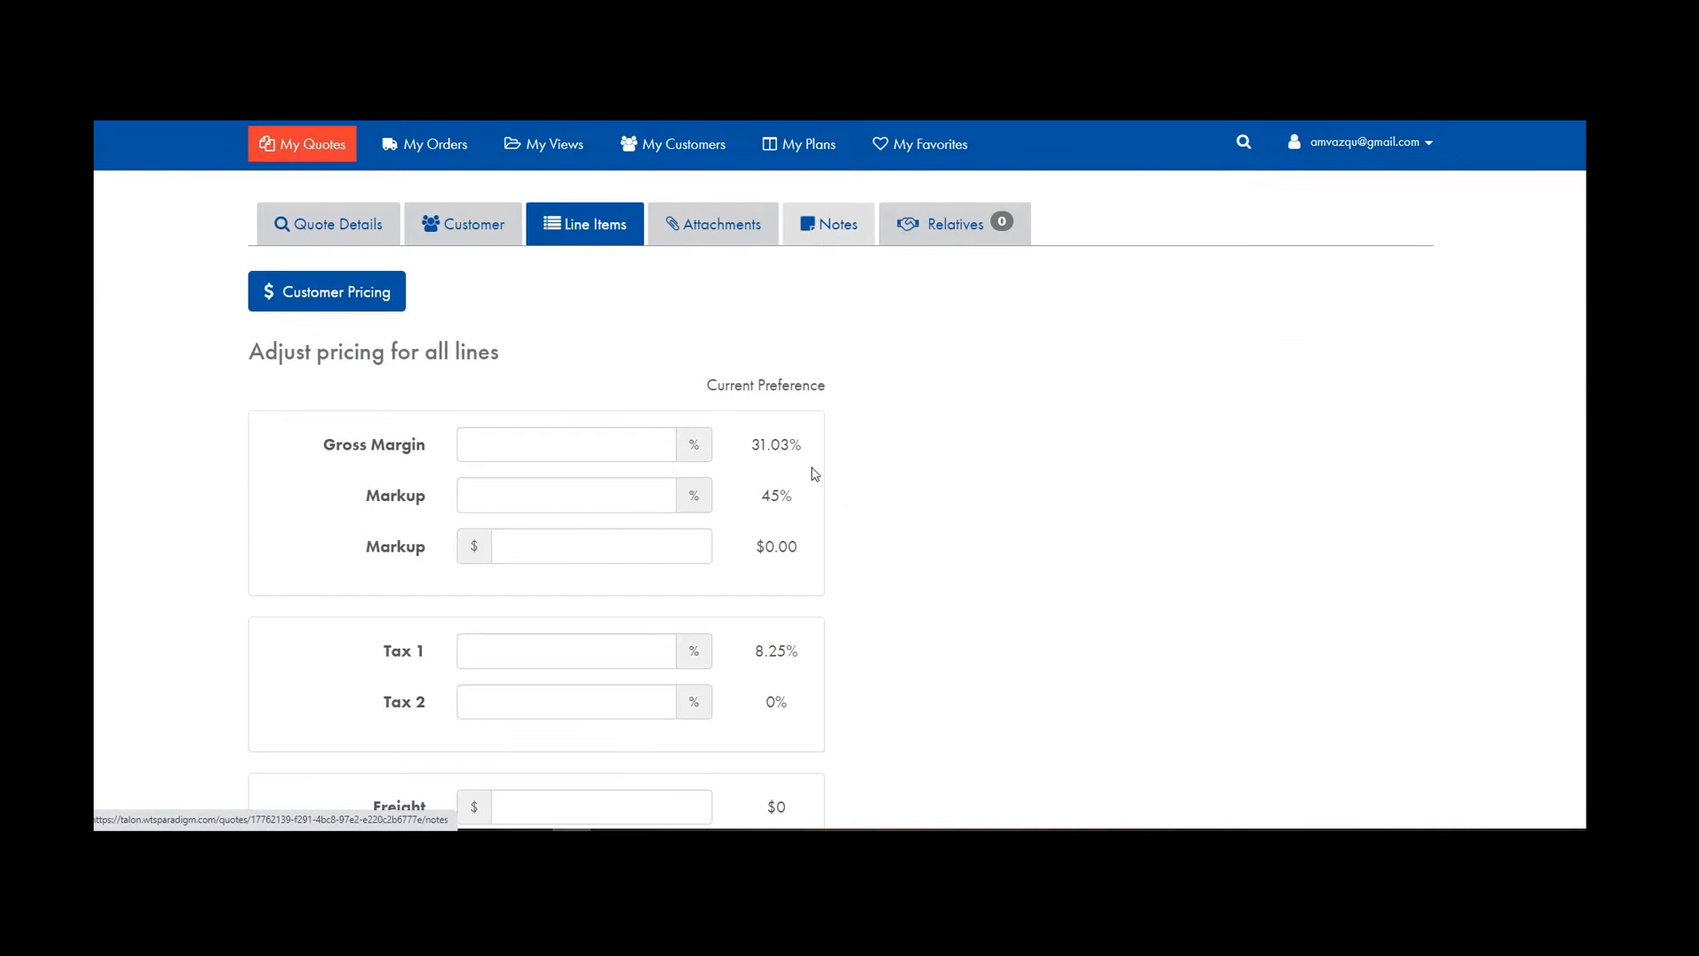
scroll(769, 354, up, 3)
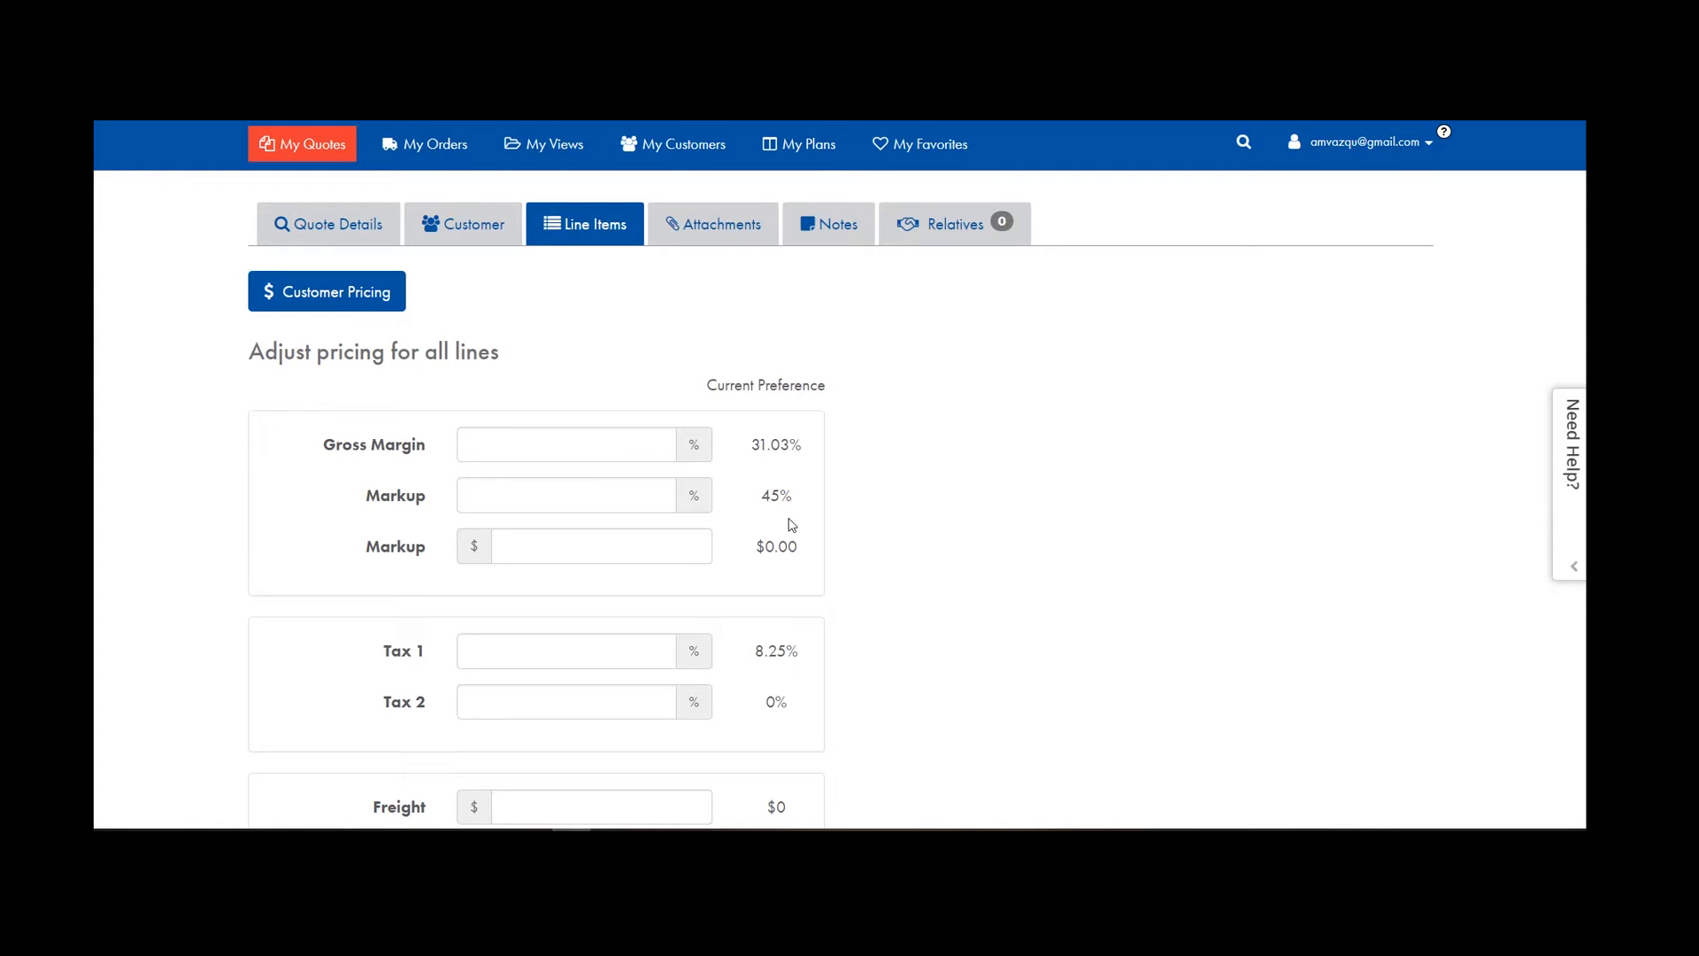
click(607, 490)
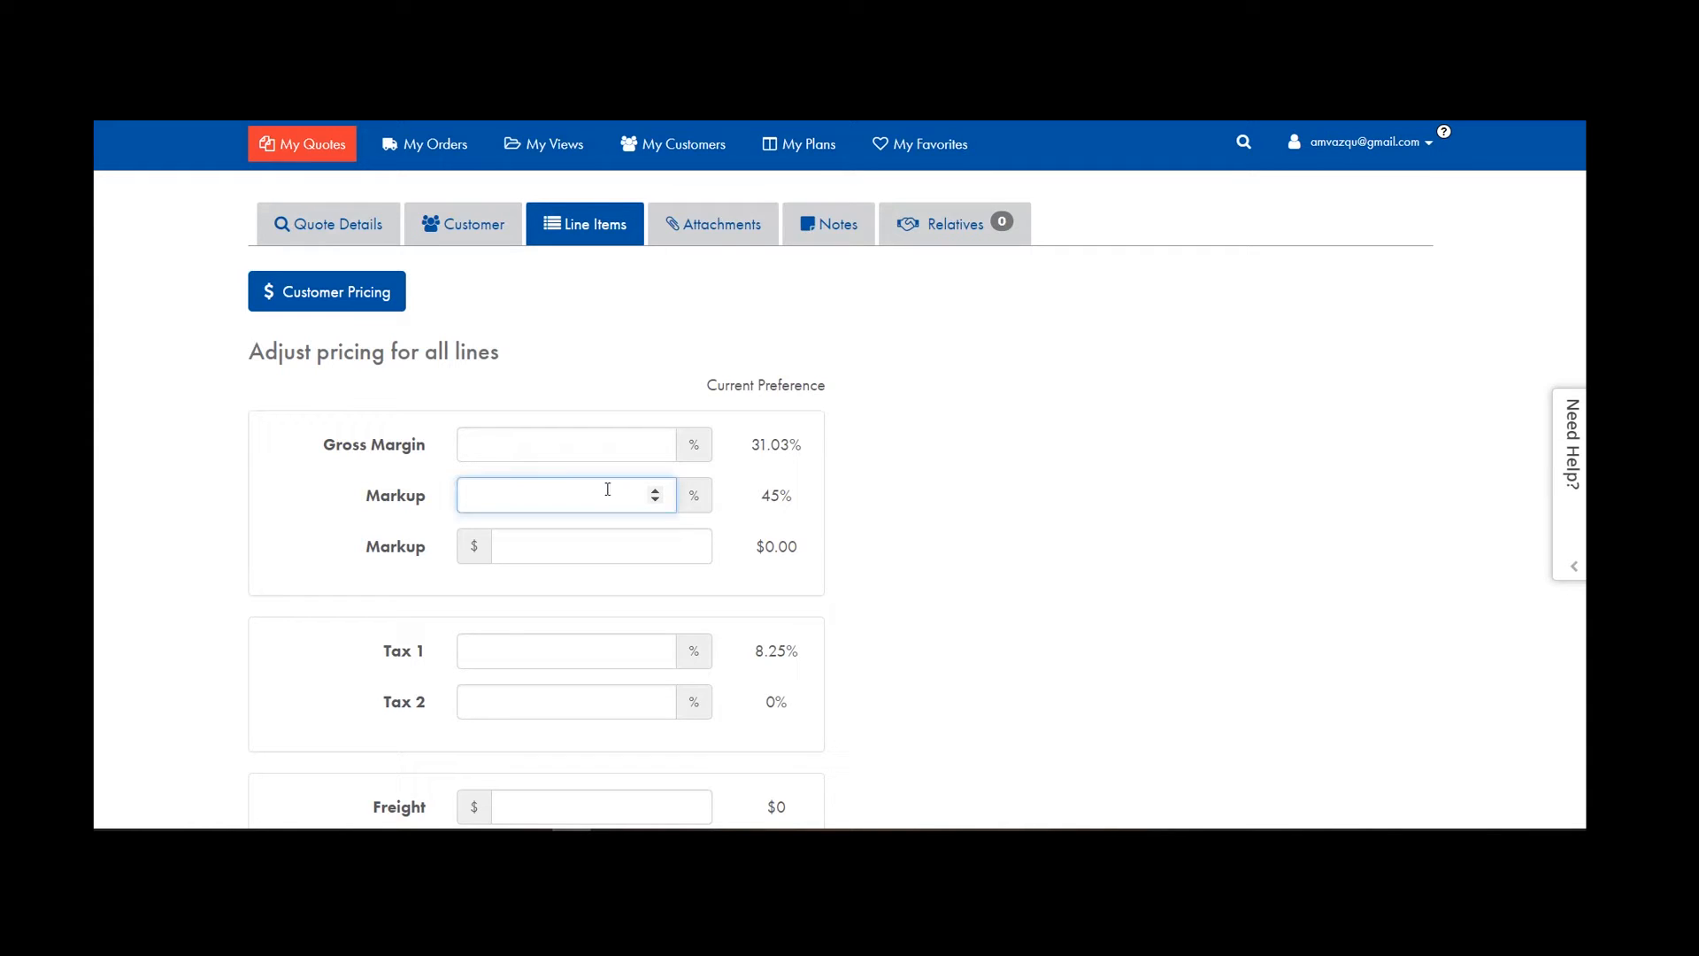
text(40)
scroll(607, 490, down, 8)
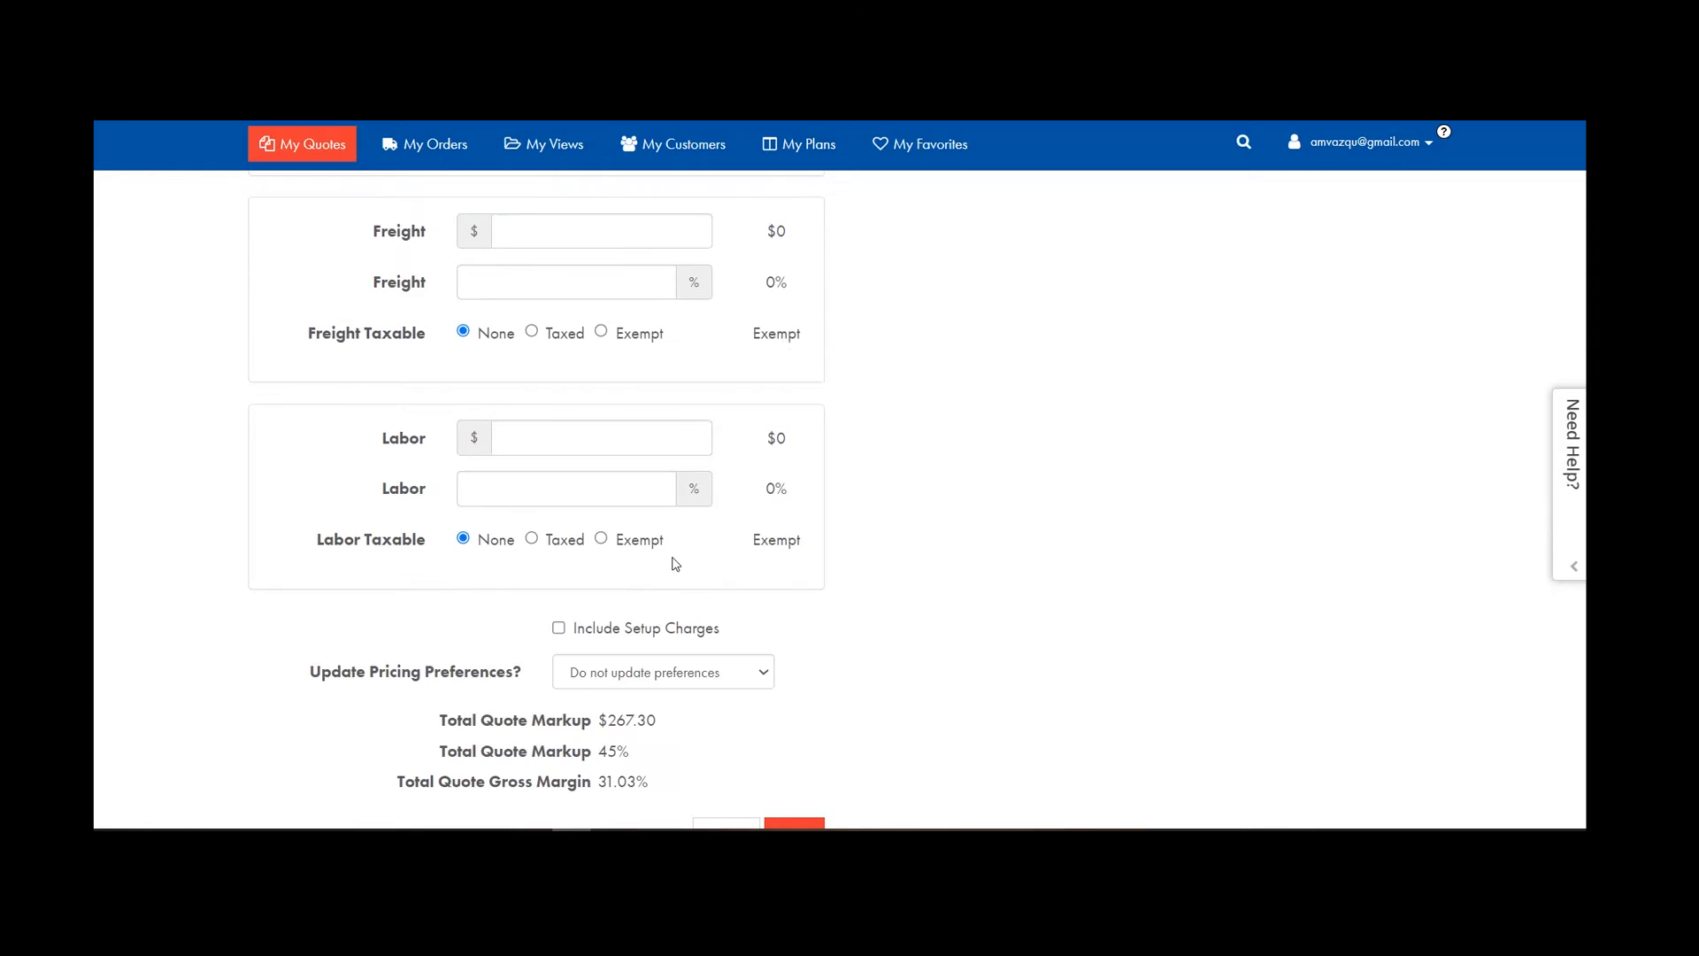
click(780, 724)
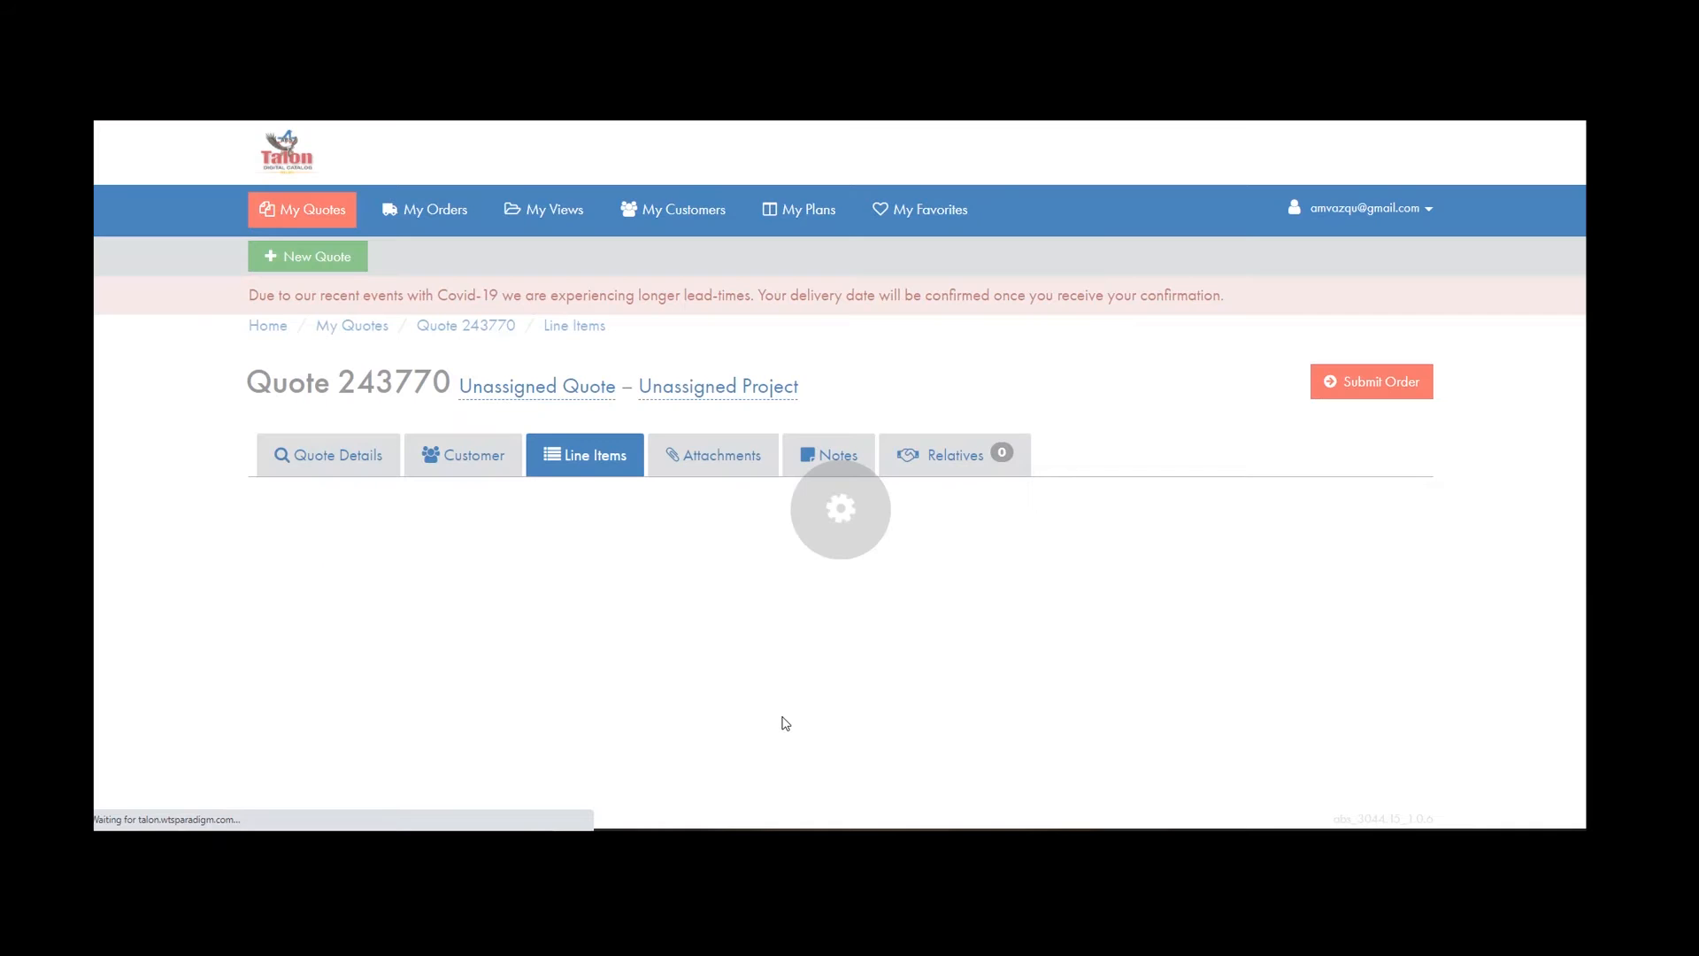
scroll(1151, 610, down, 3)
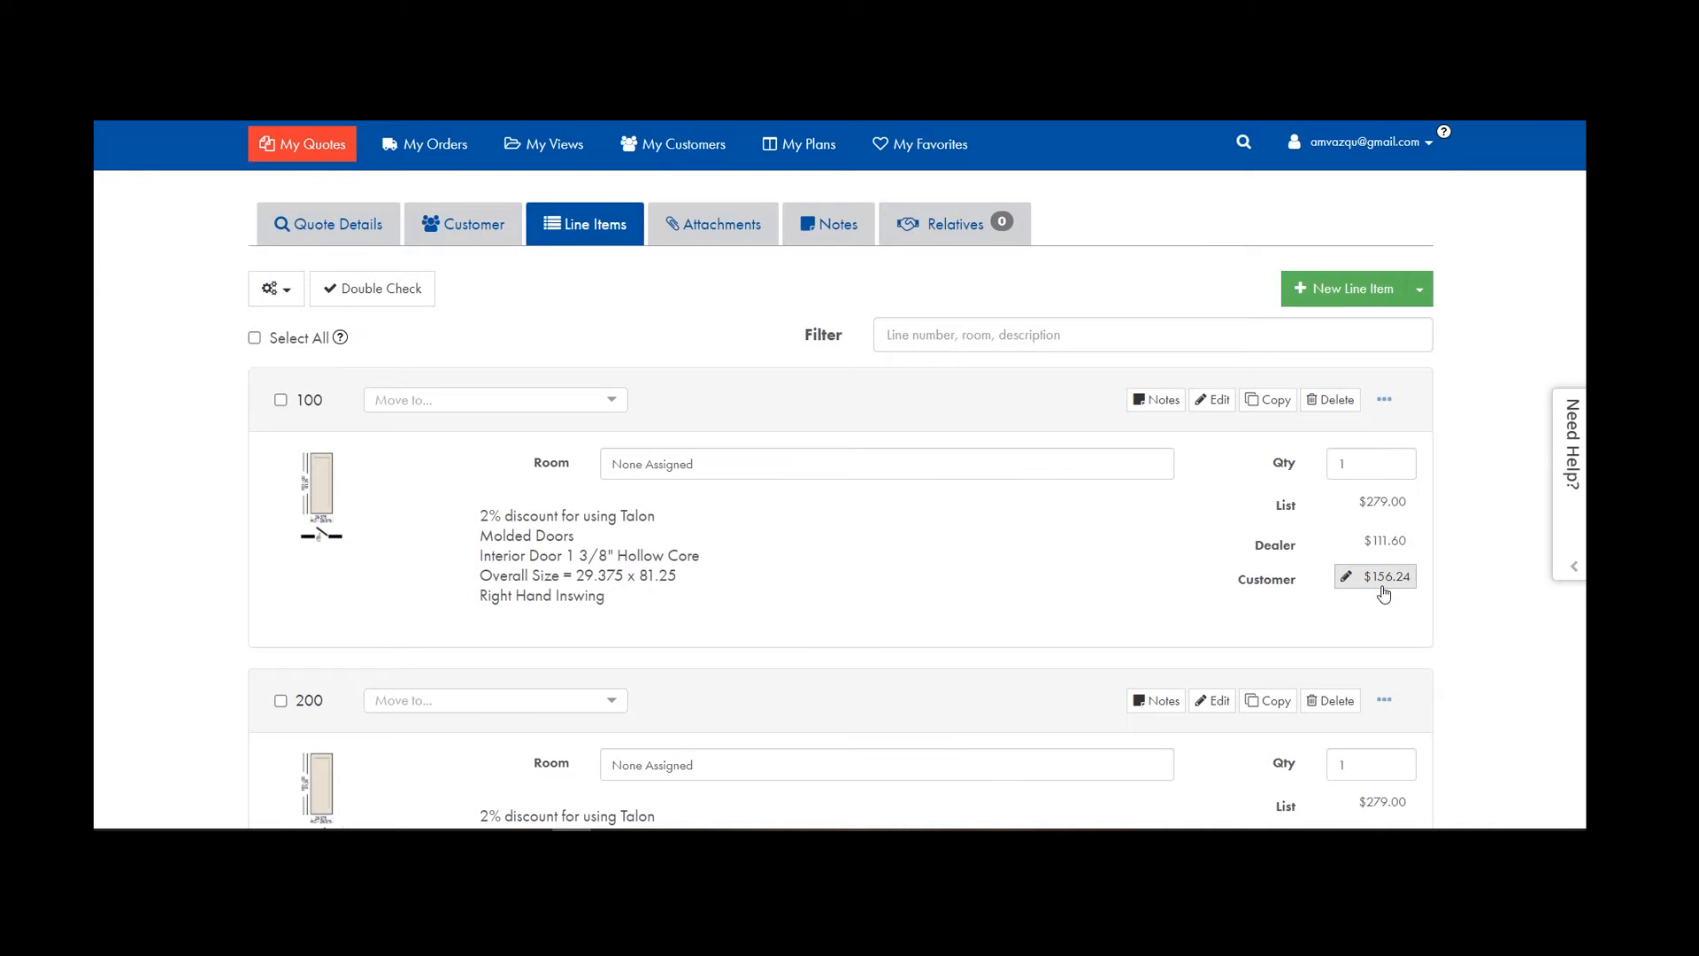
scroll(1383, 594, down, 10)
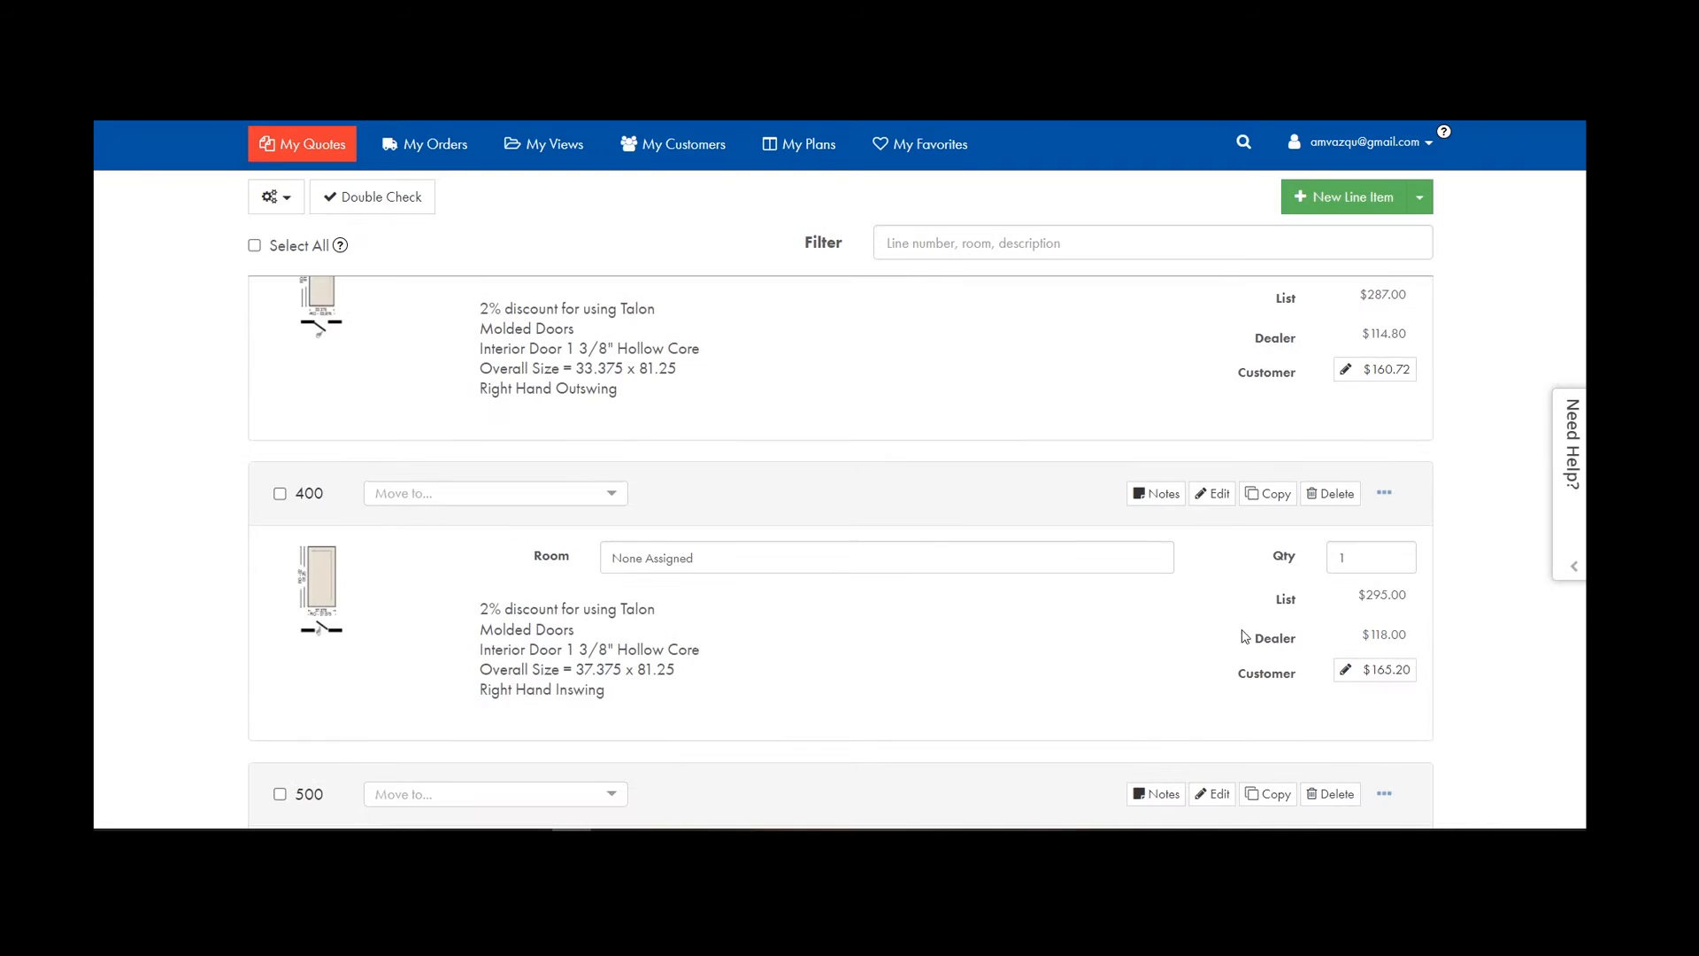
scroll(833, 558, down, 3)
scroll(834, 562, up, 15)
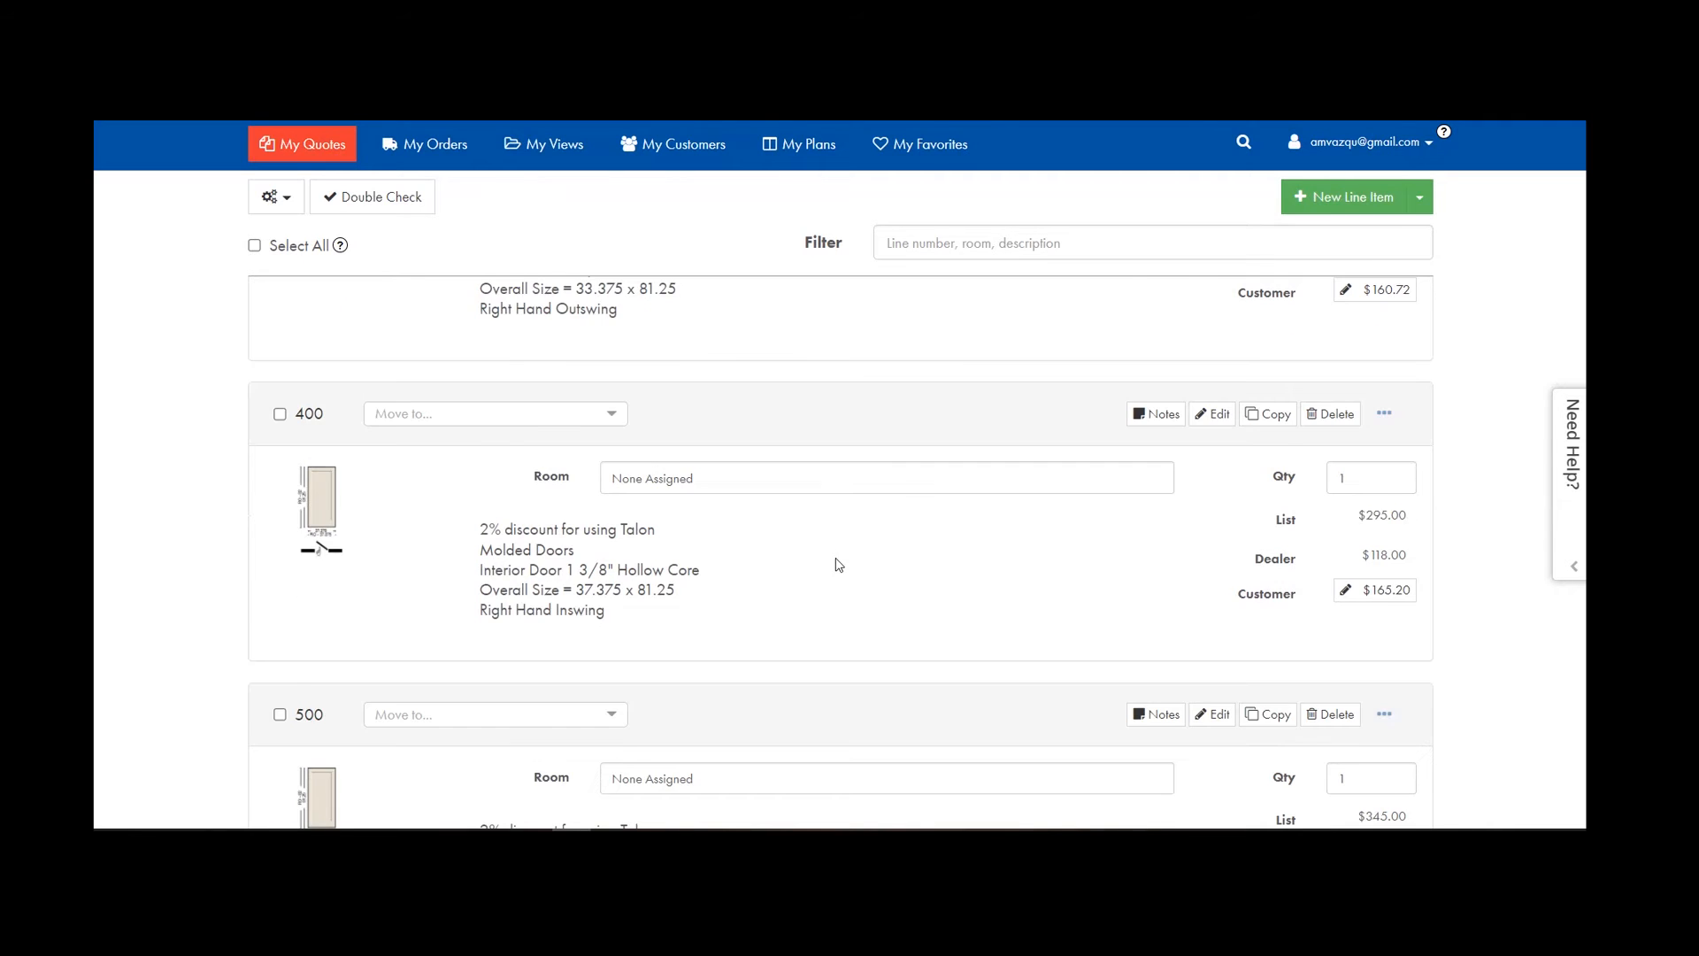
scroll(839, 564, up, 2)
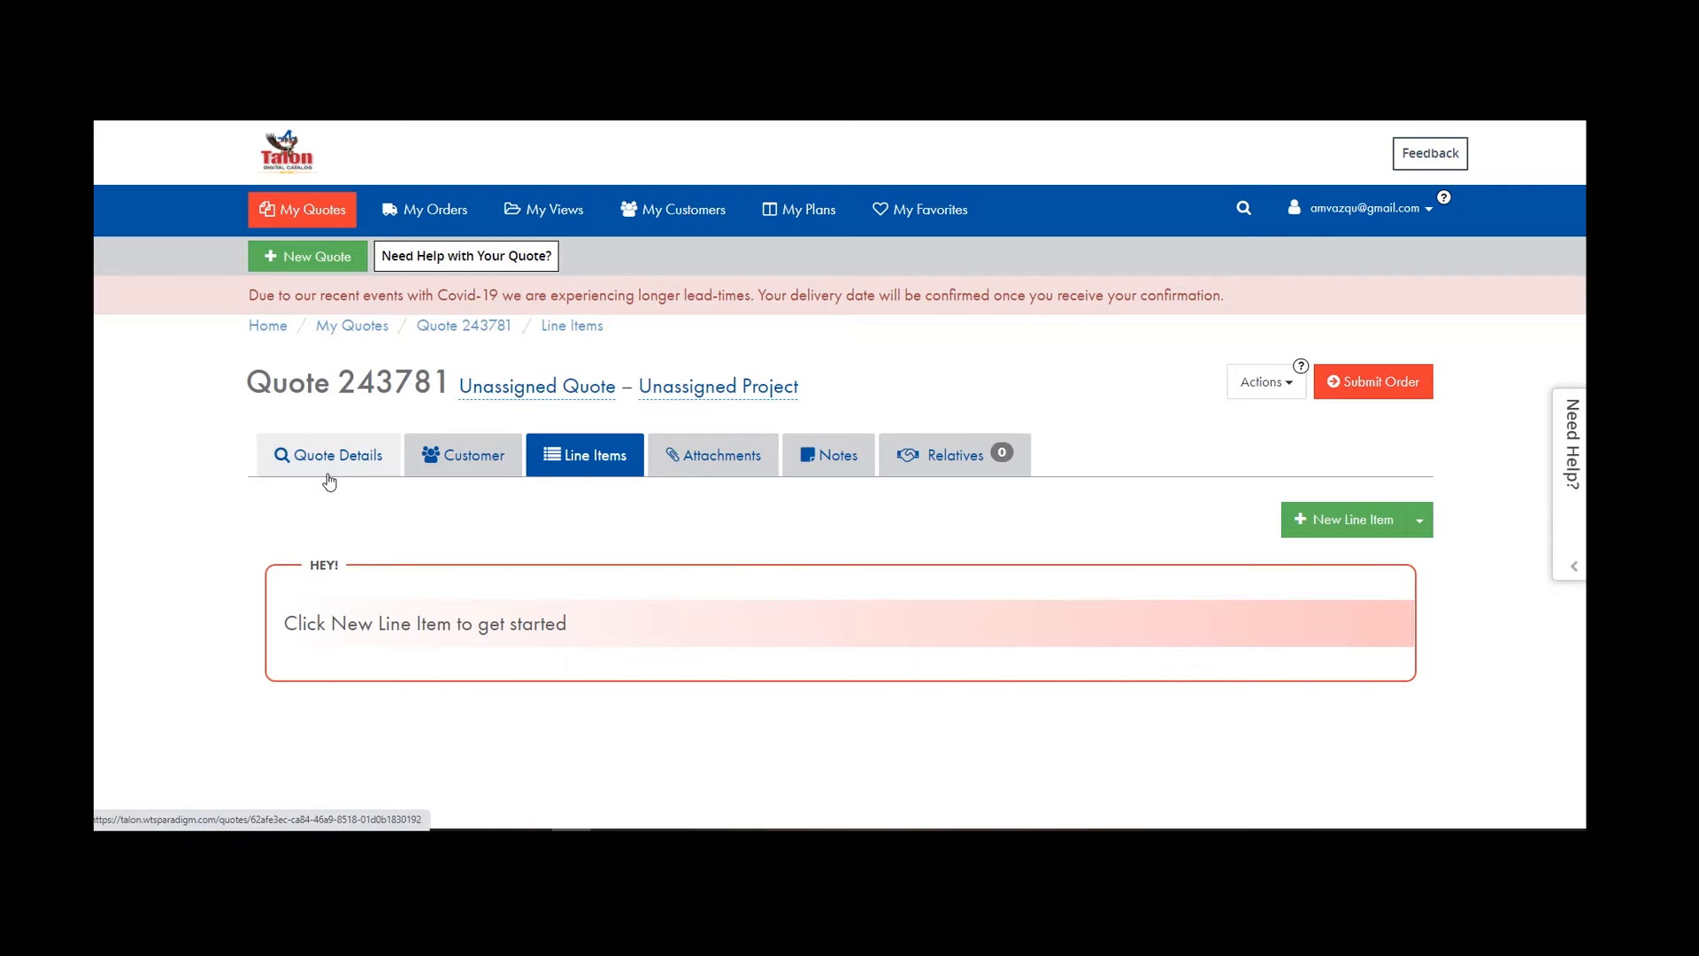
Start a New Line Item on quote 243781 to reach the Select a Brand page.
click(1326, 526)
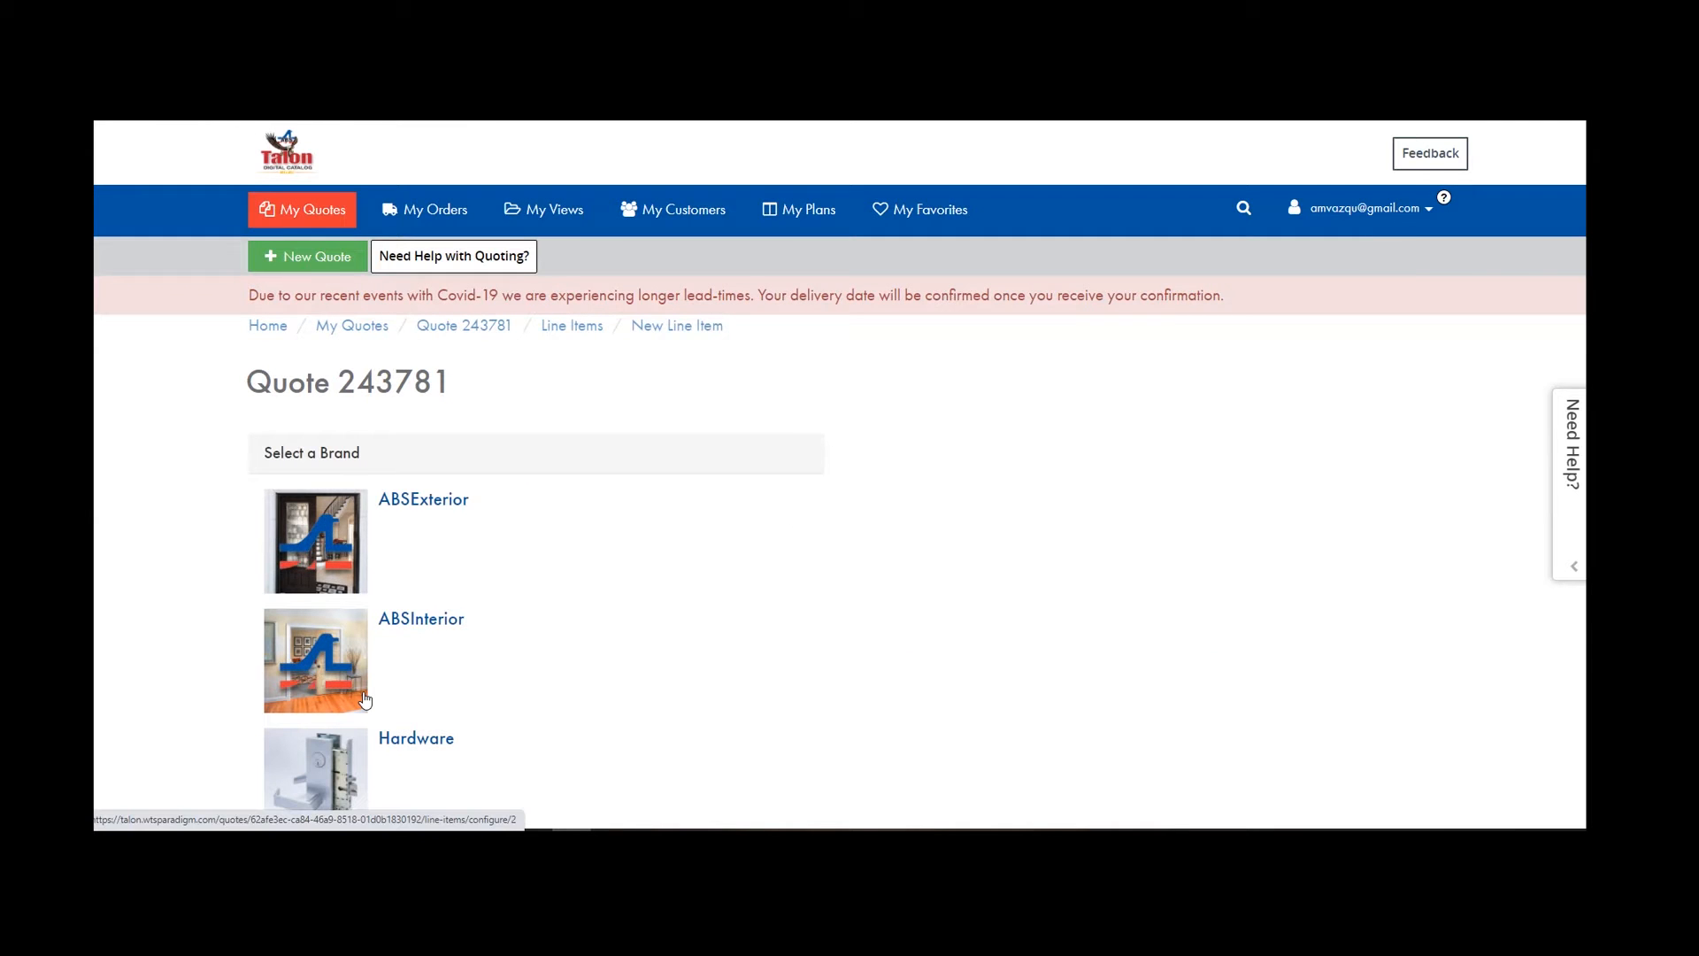
Pick a brand, Fiberglass Doors as the product, and a Single Door configuration.
click(365, 700)
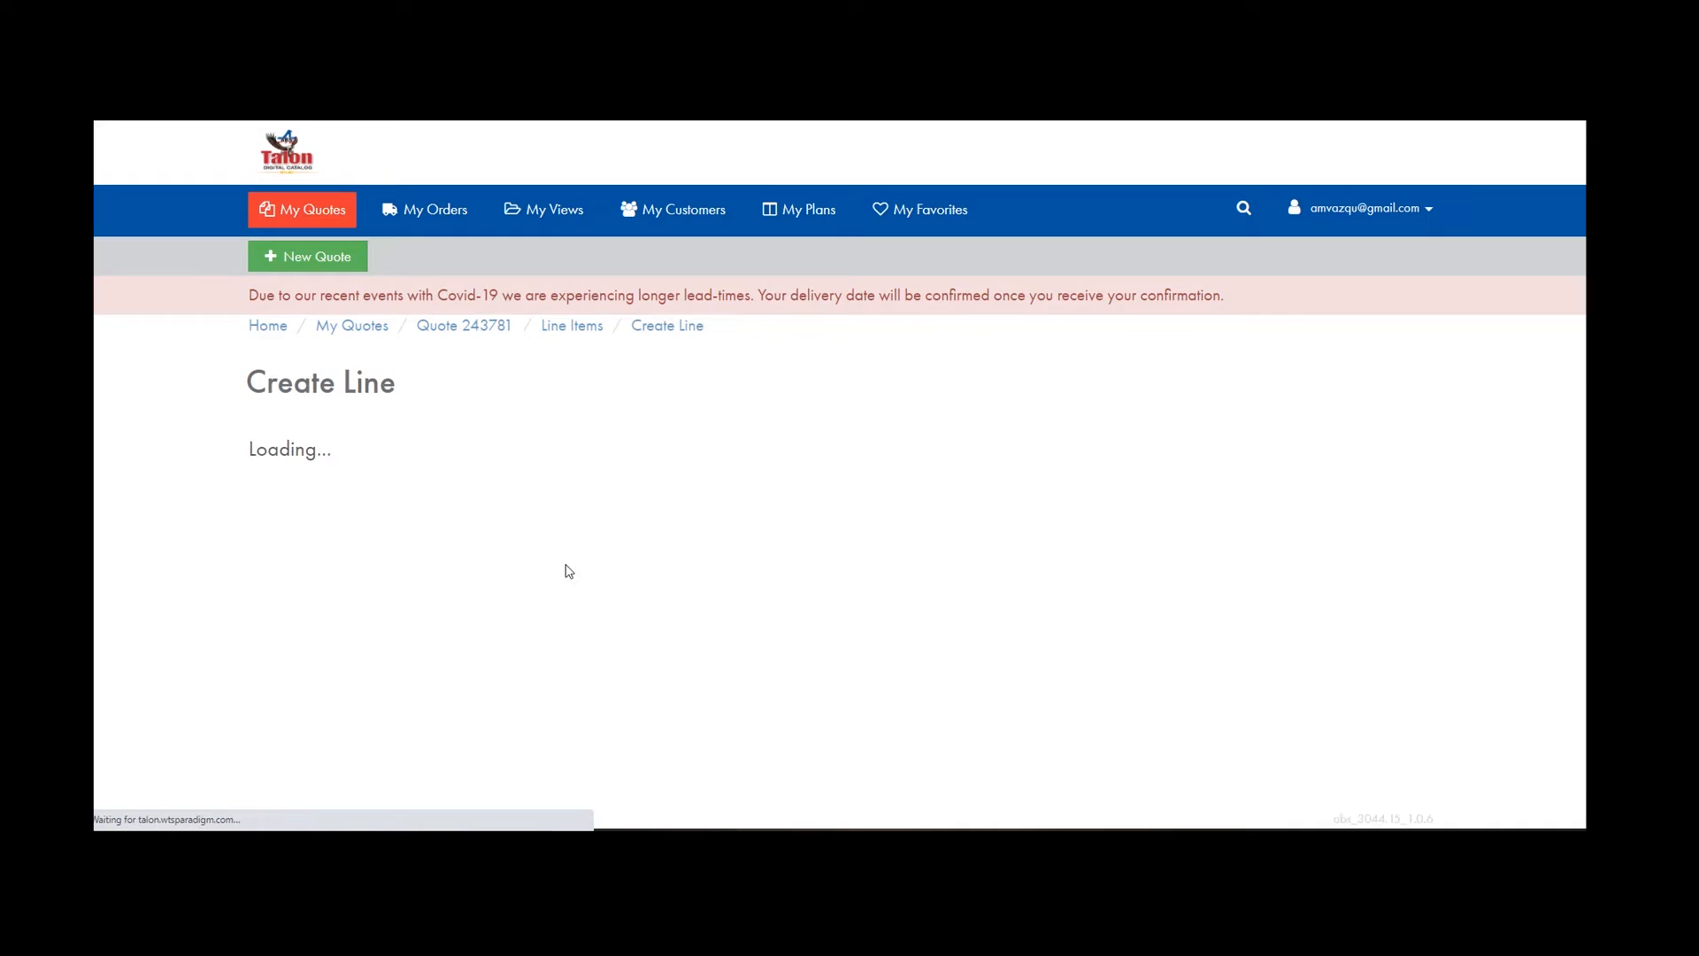
scroll(531, 531, down, 2)
click(505, 518)
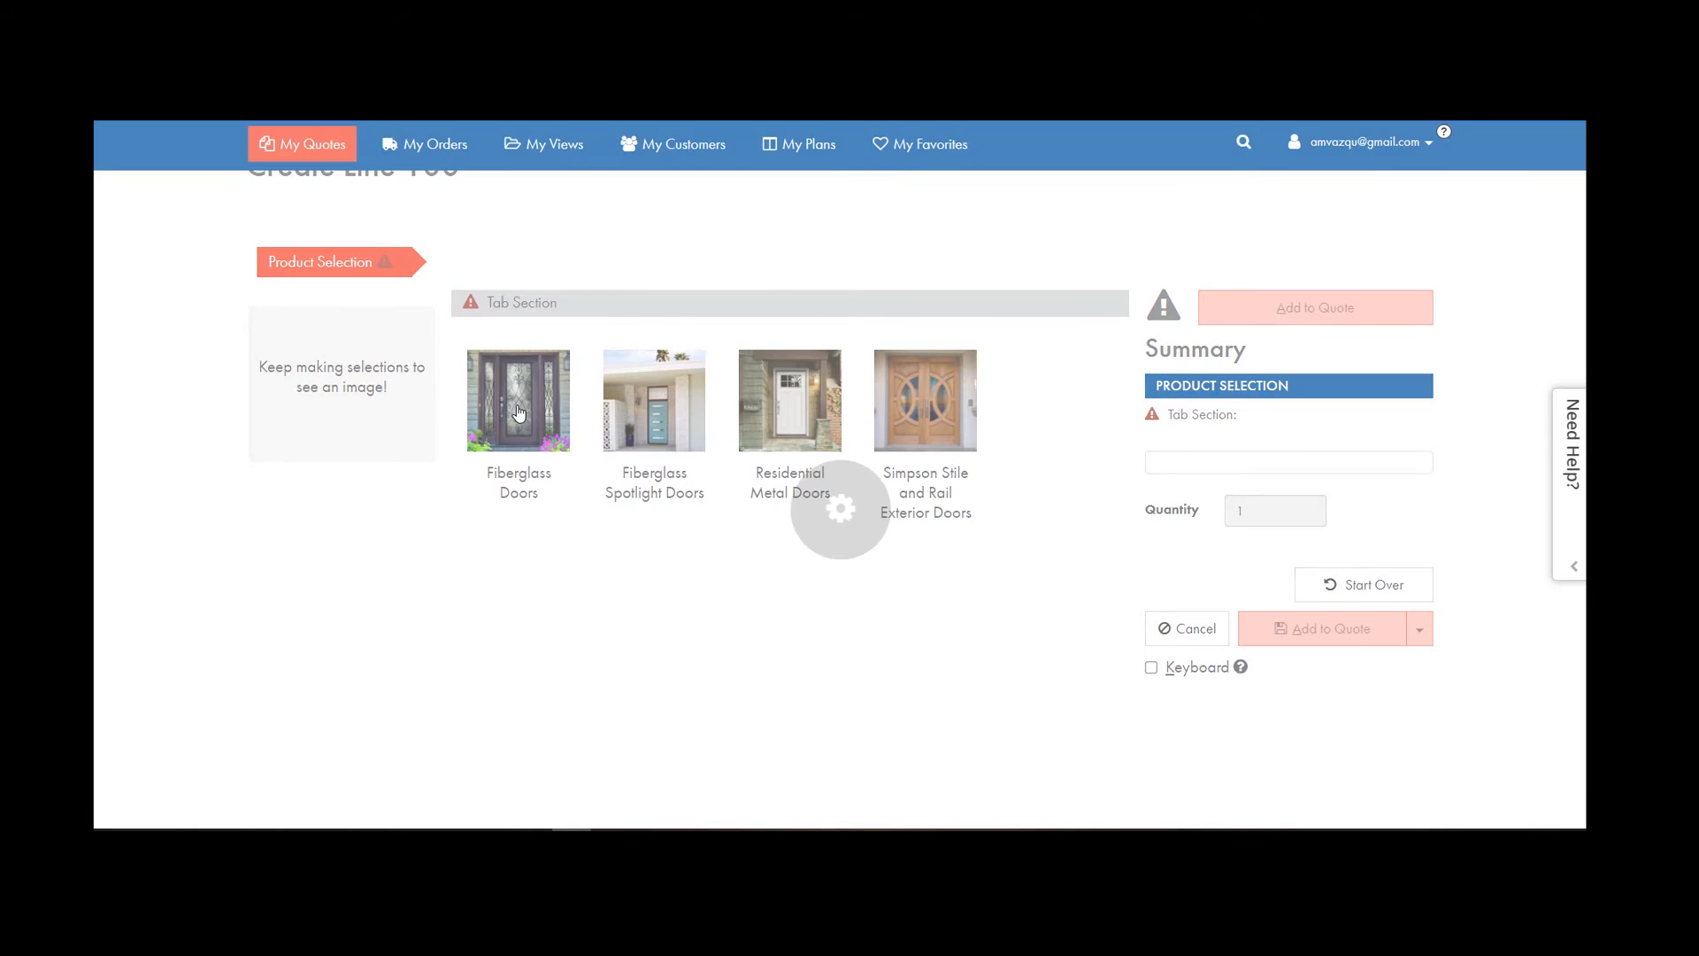
scroll(566, 513, down, 2)
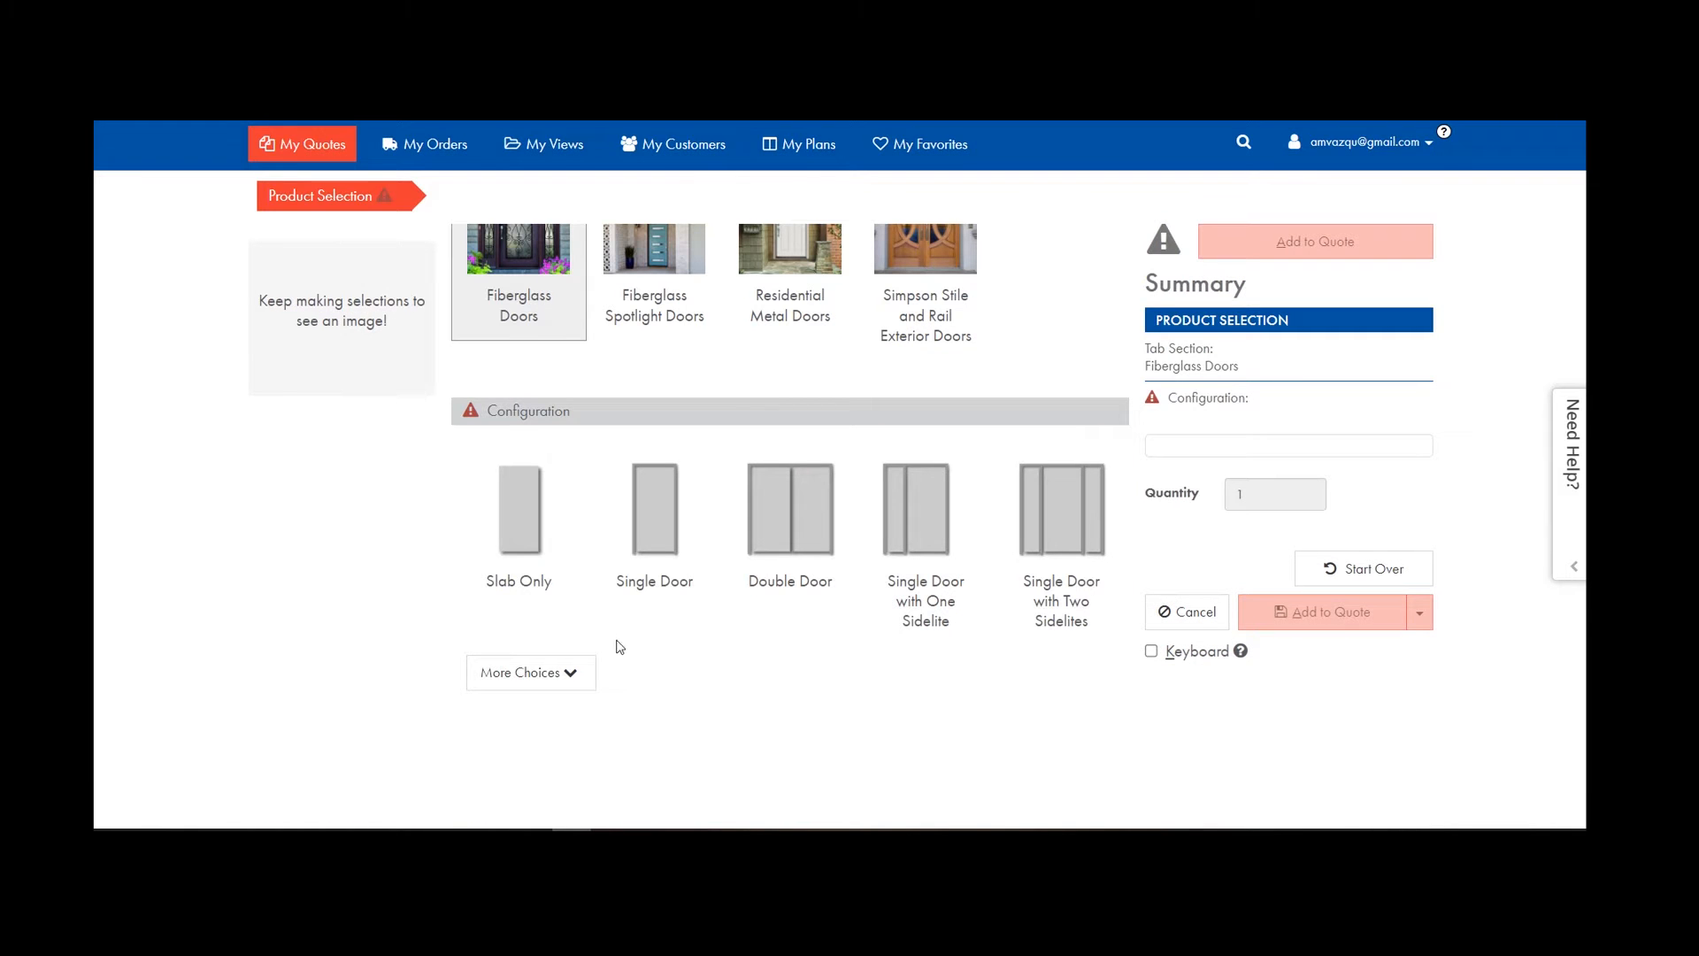
click(573, 674)
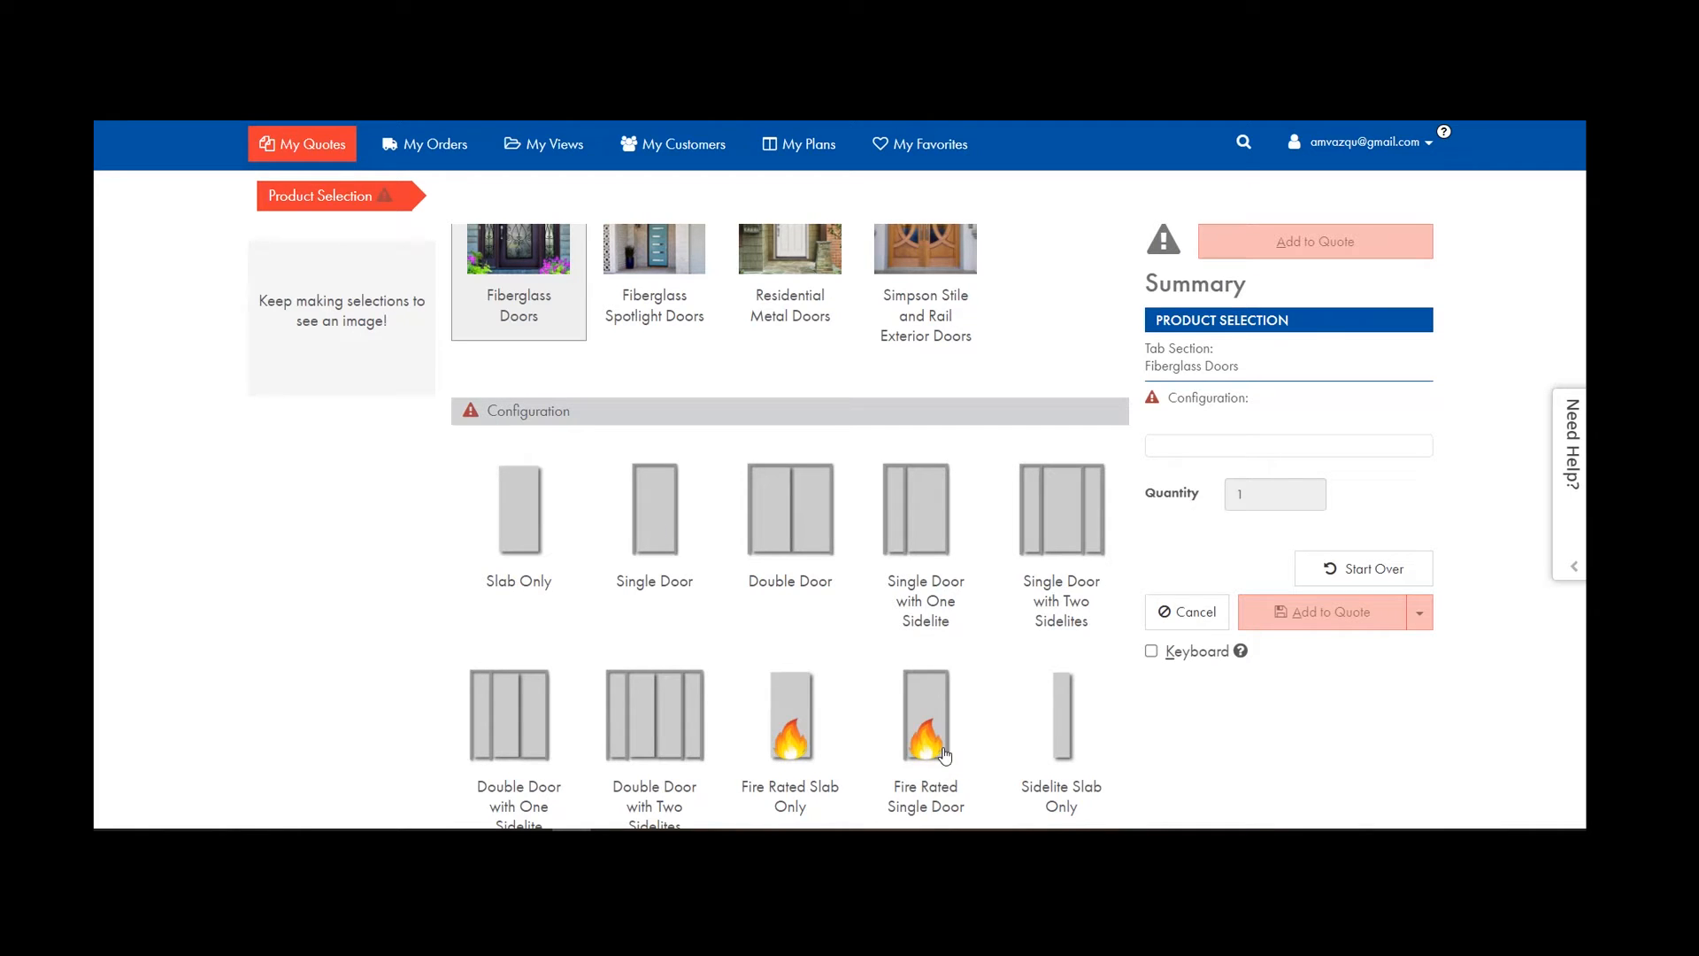
click(663, 529)
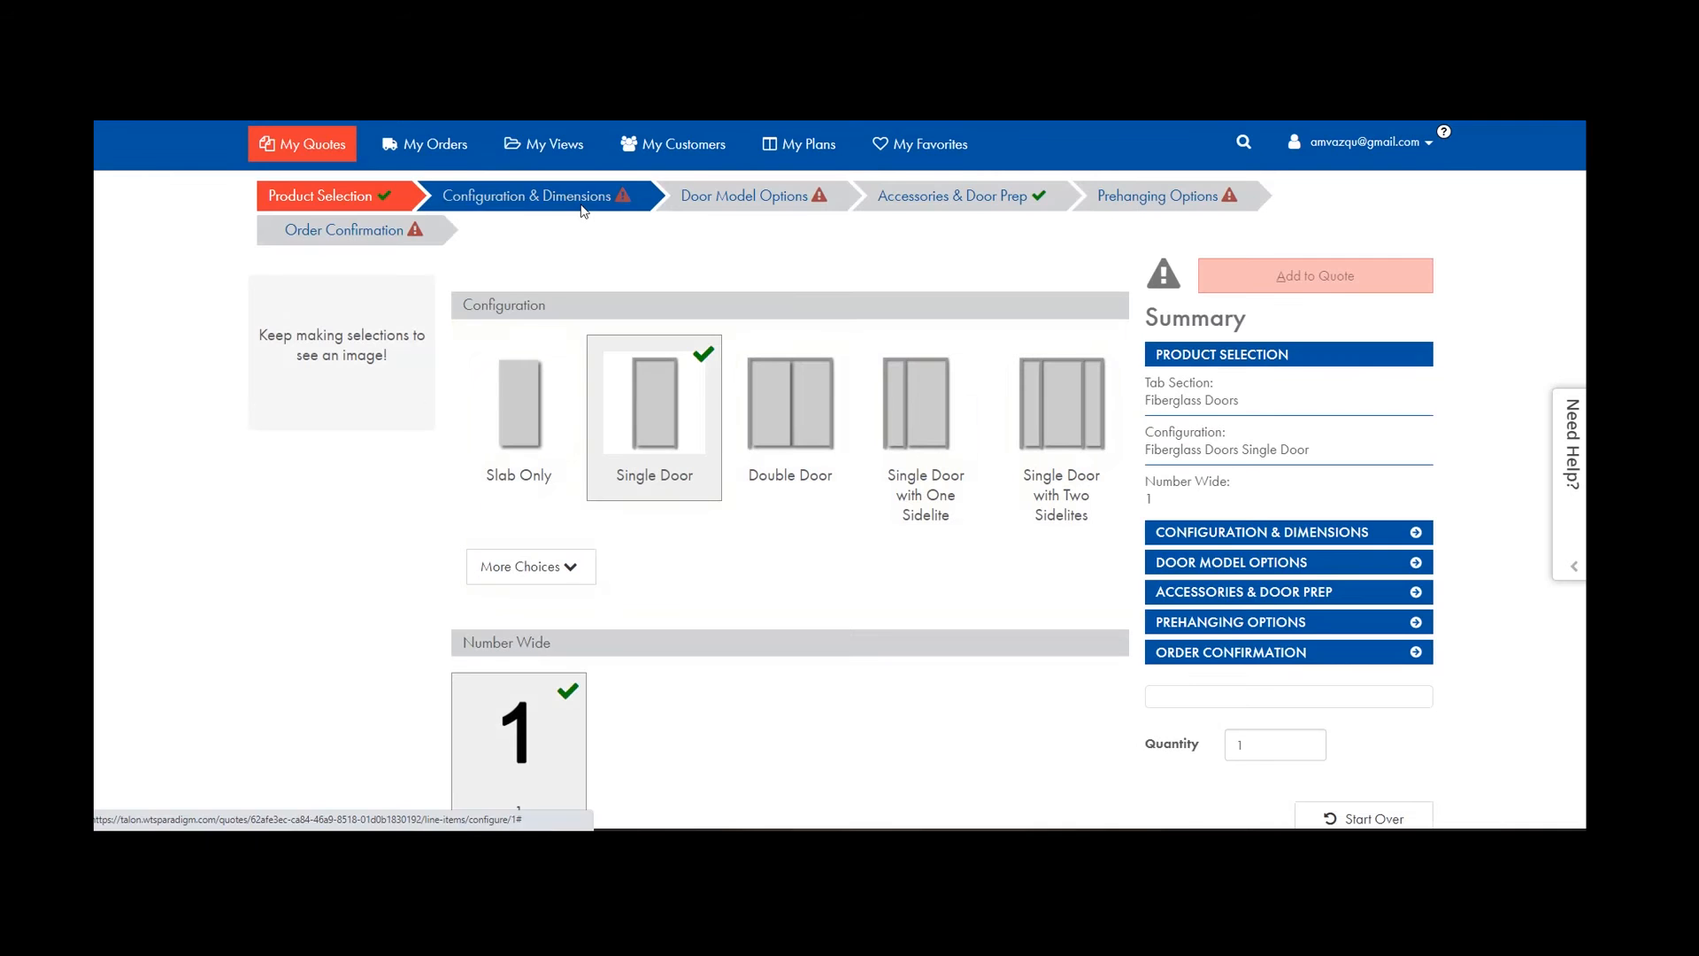
Set Right Hand Inswing handing with 3/0 call width and 6/8 call height.
click(583, 208)
click(525, 434)
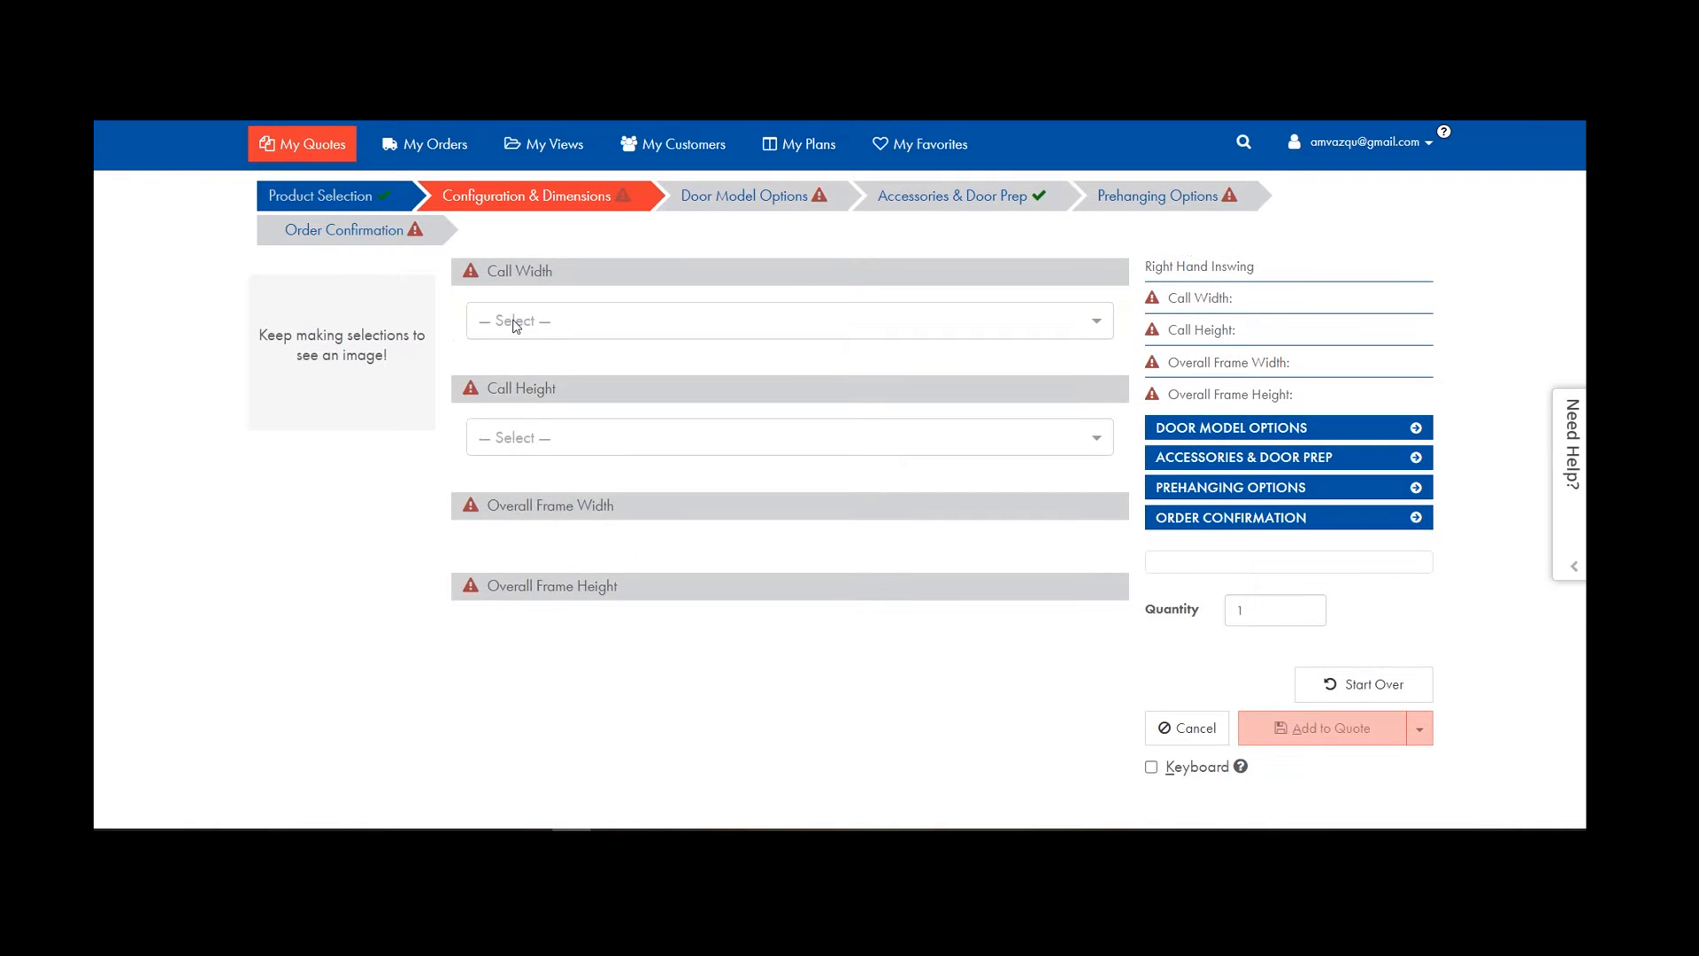
click(529, 540)
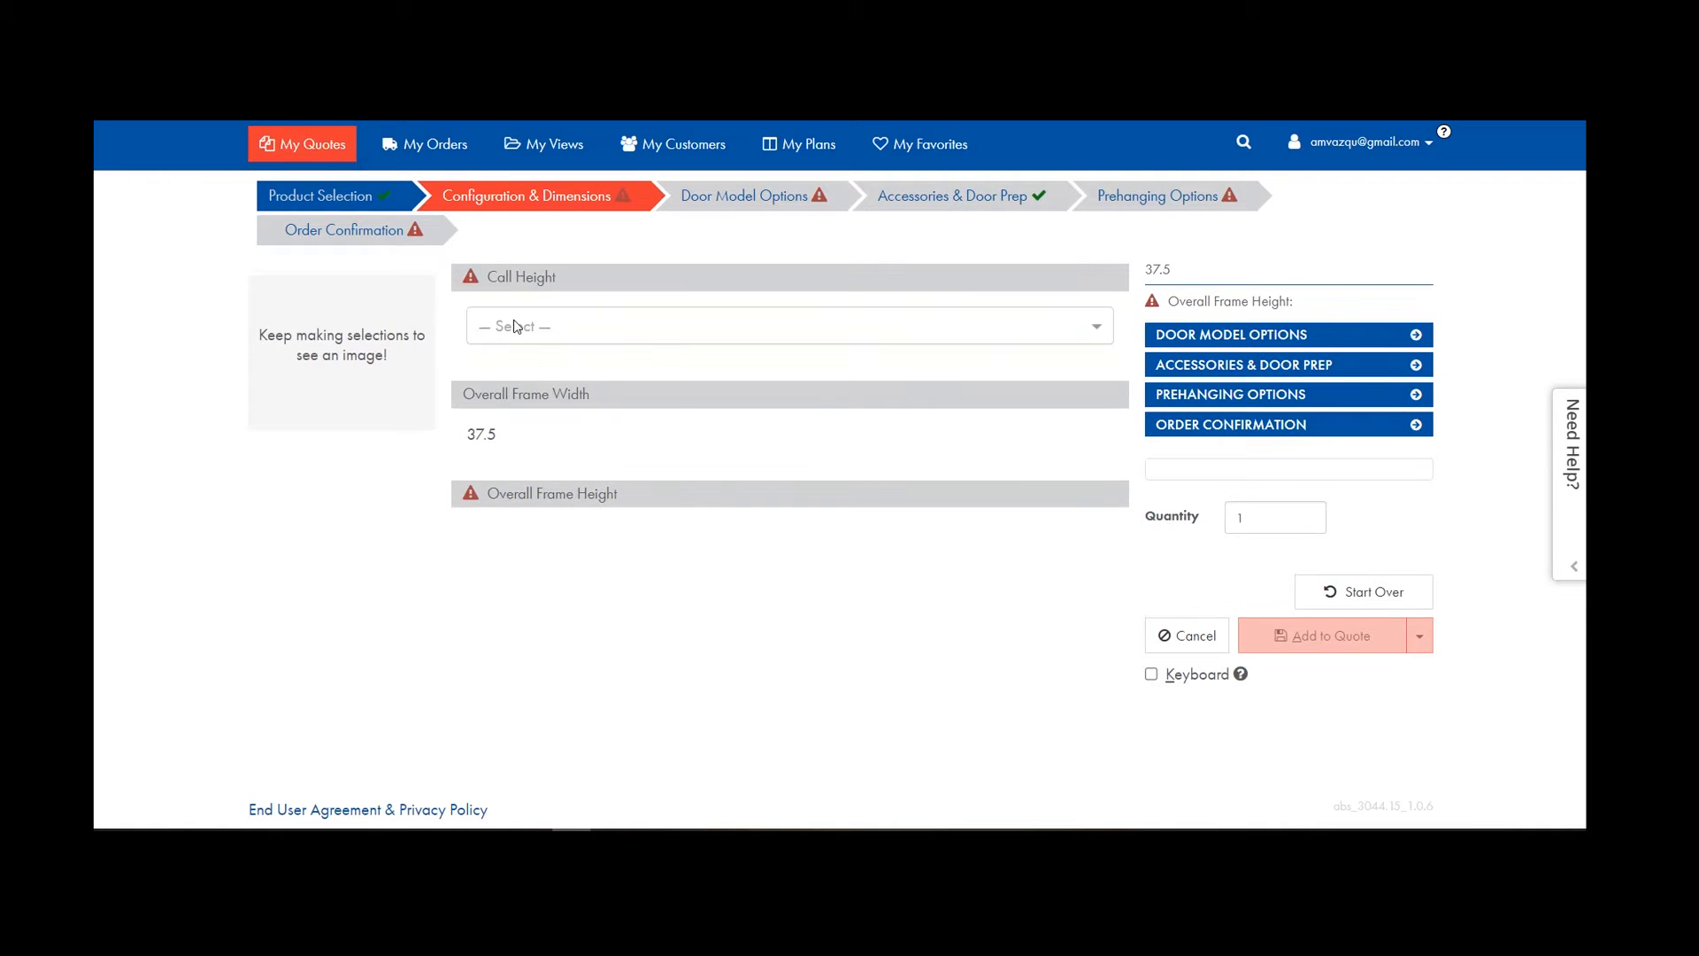
click(518, 373)
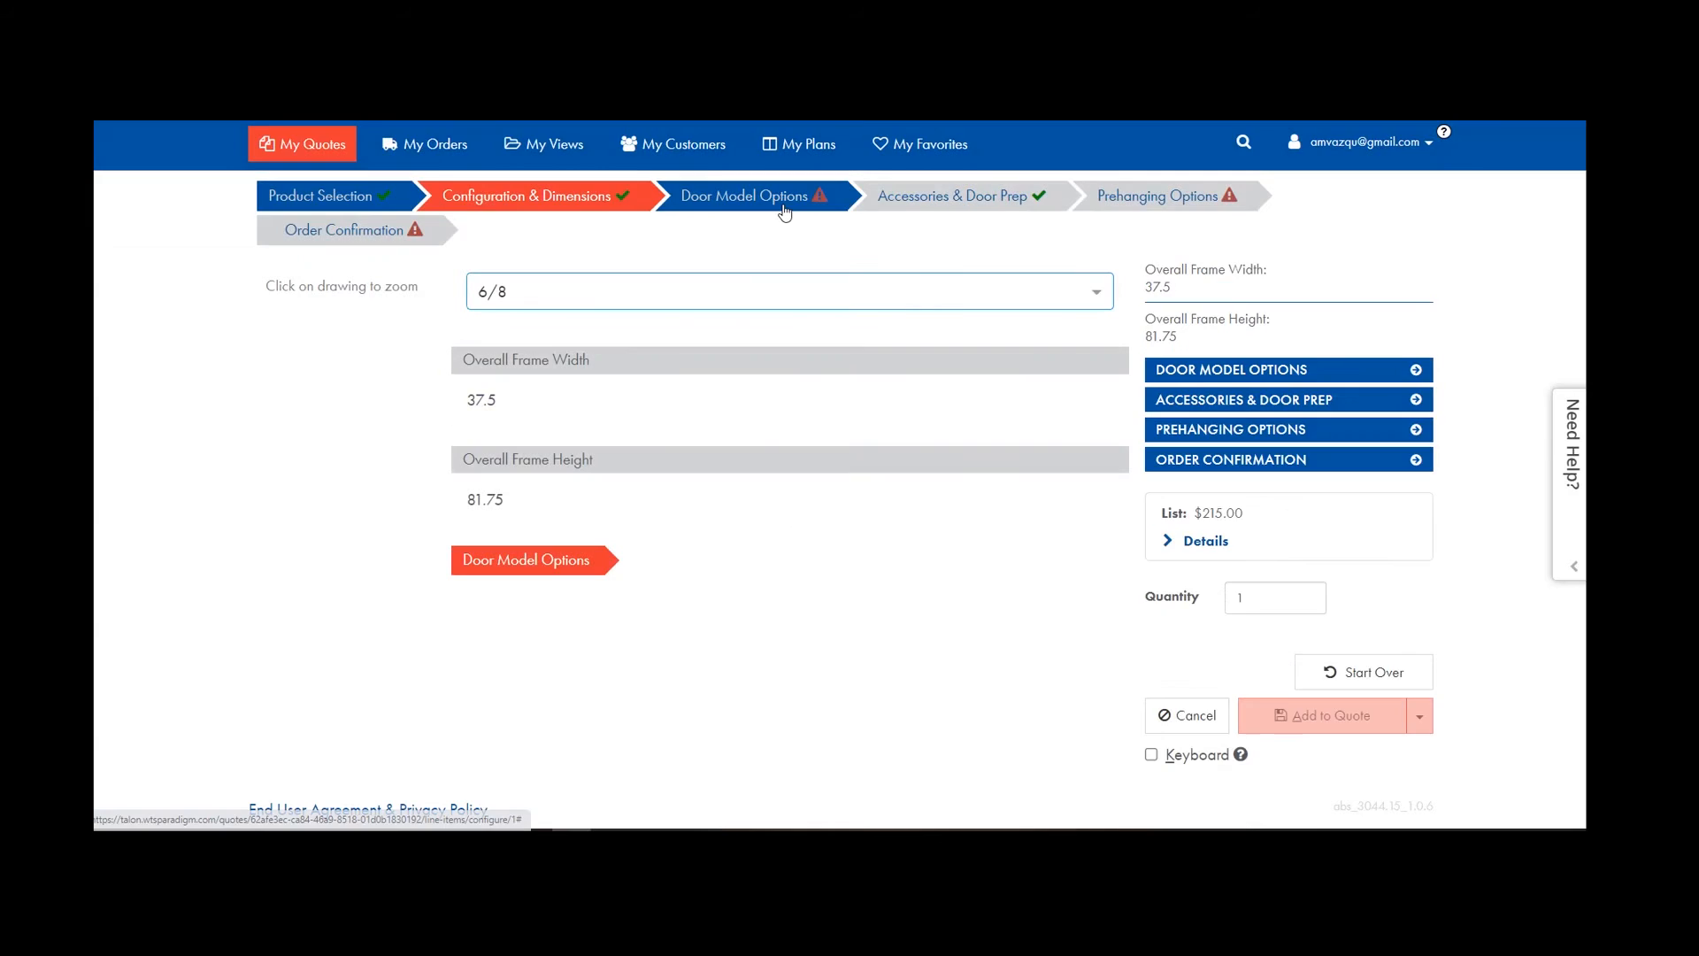
click(777, 198)
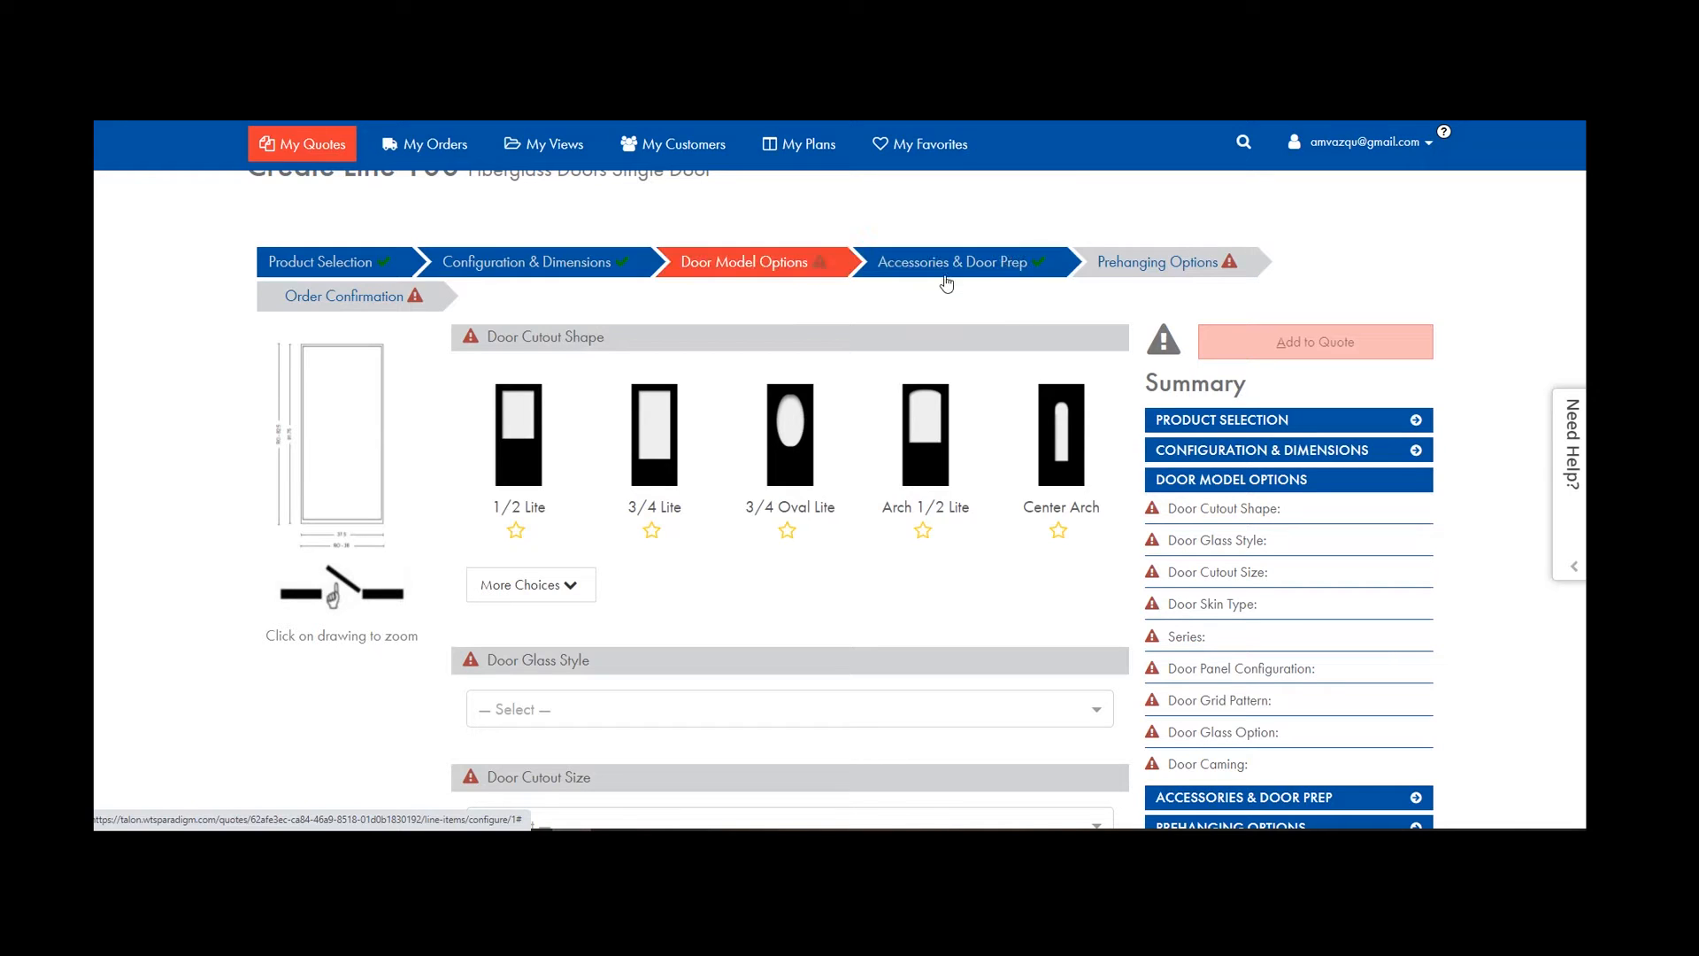
Choose the 1/2 Lite door cutout shape with Full Surround Wrought Iron glass style.
click(566, 584)
scroll(914, 590, down, 4)
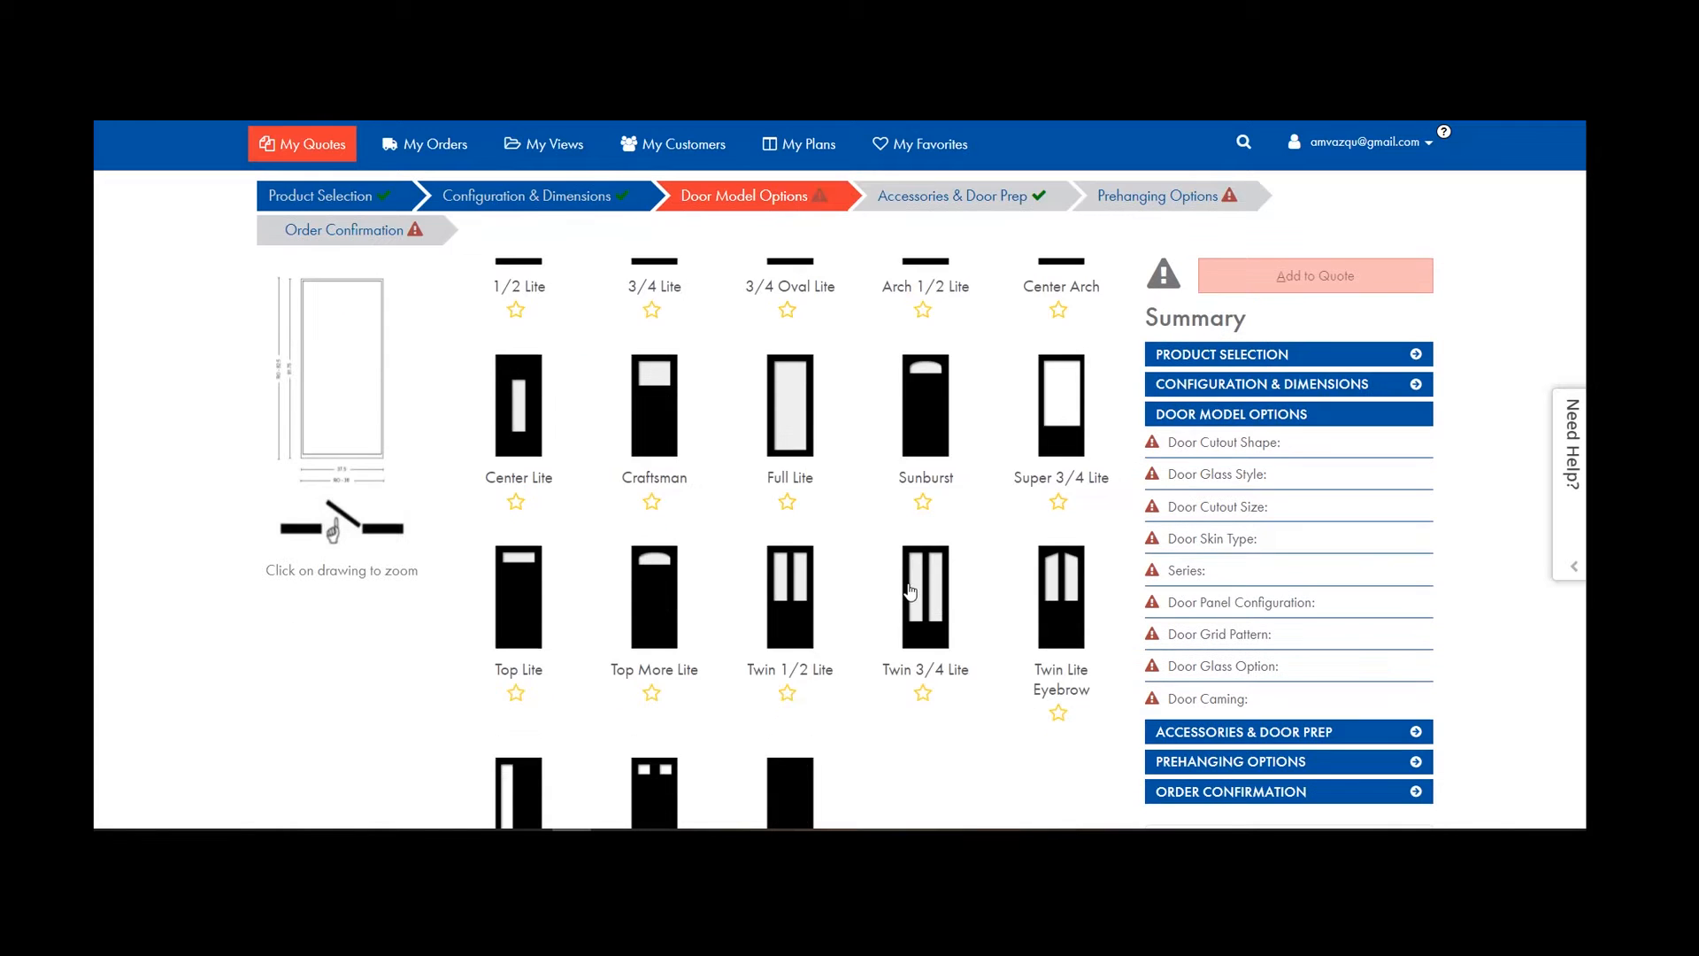
scroll(796, 692, up, 3)
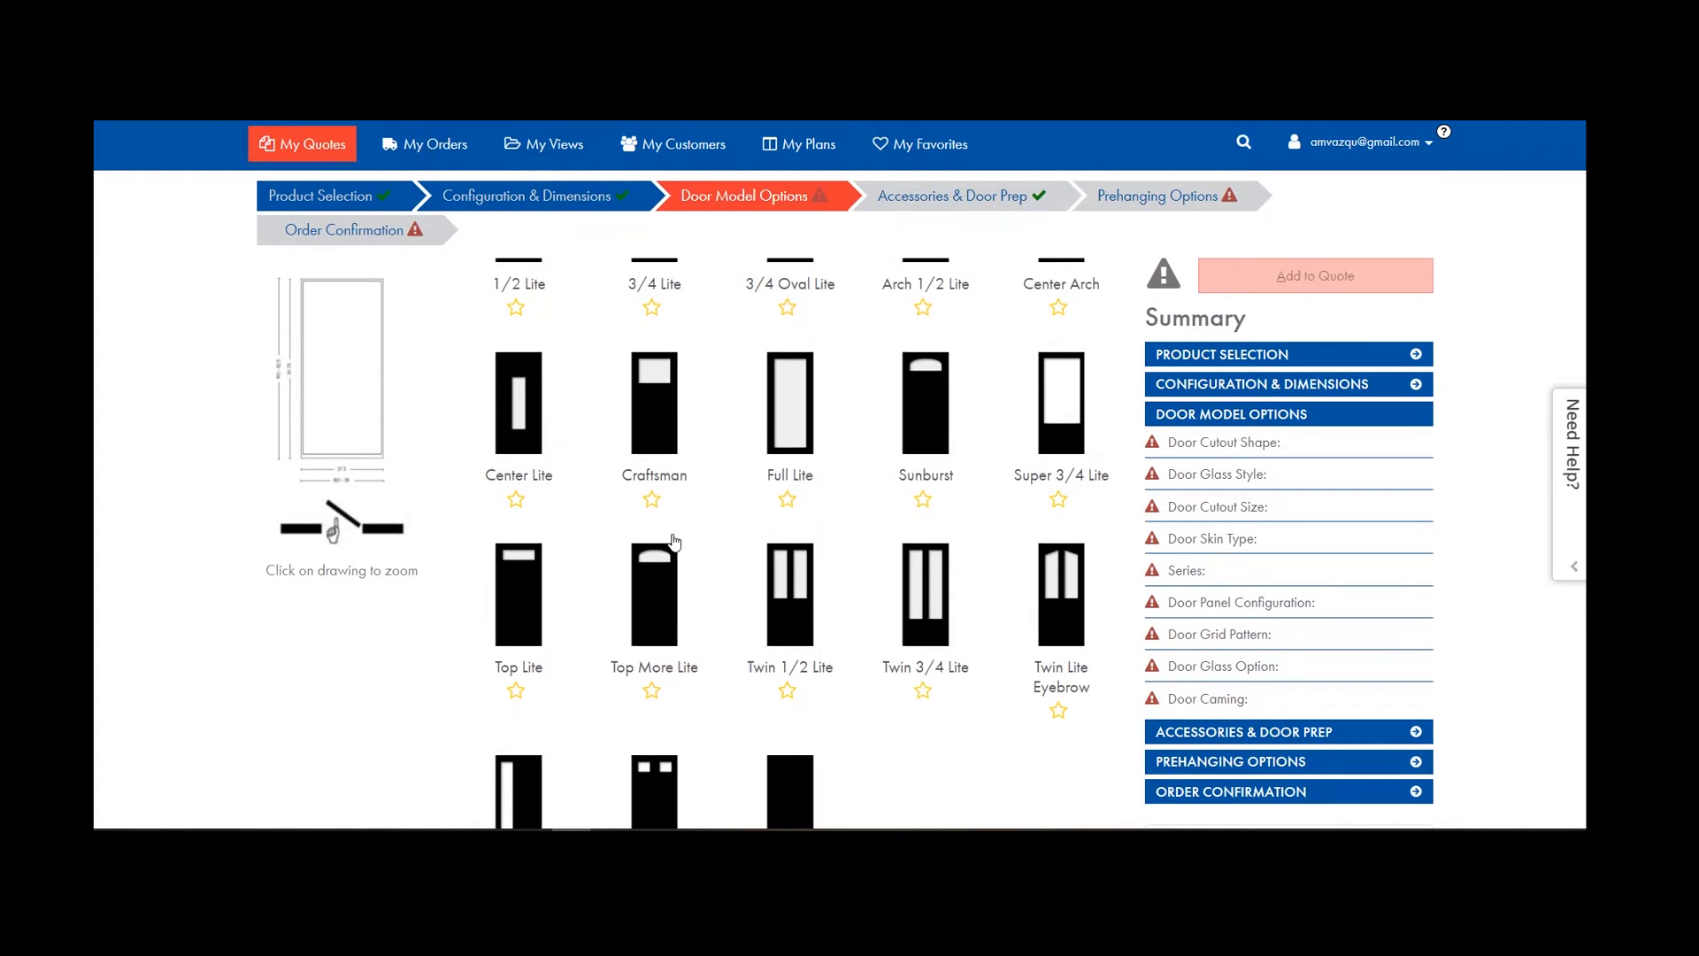
click(494, 357)
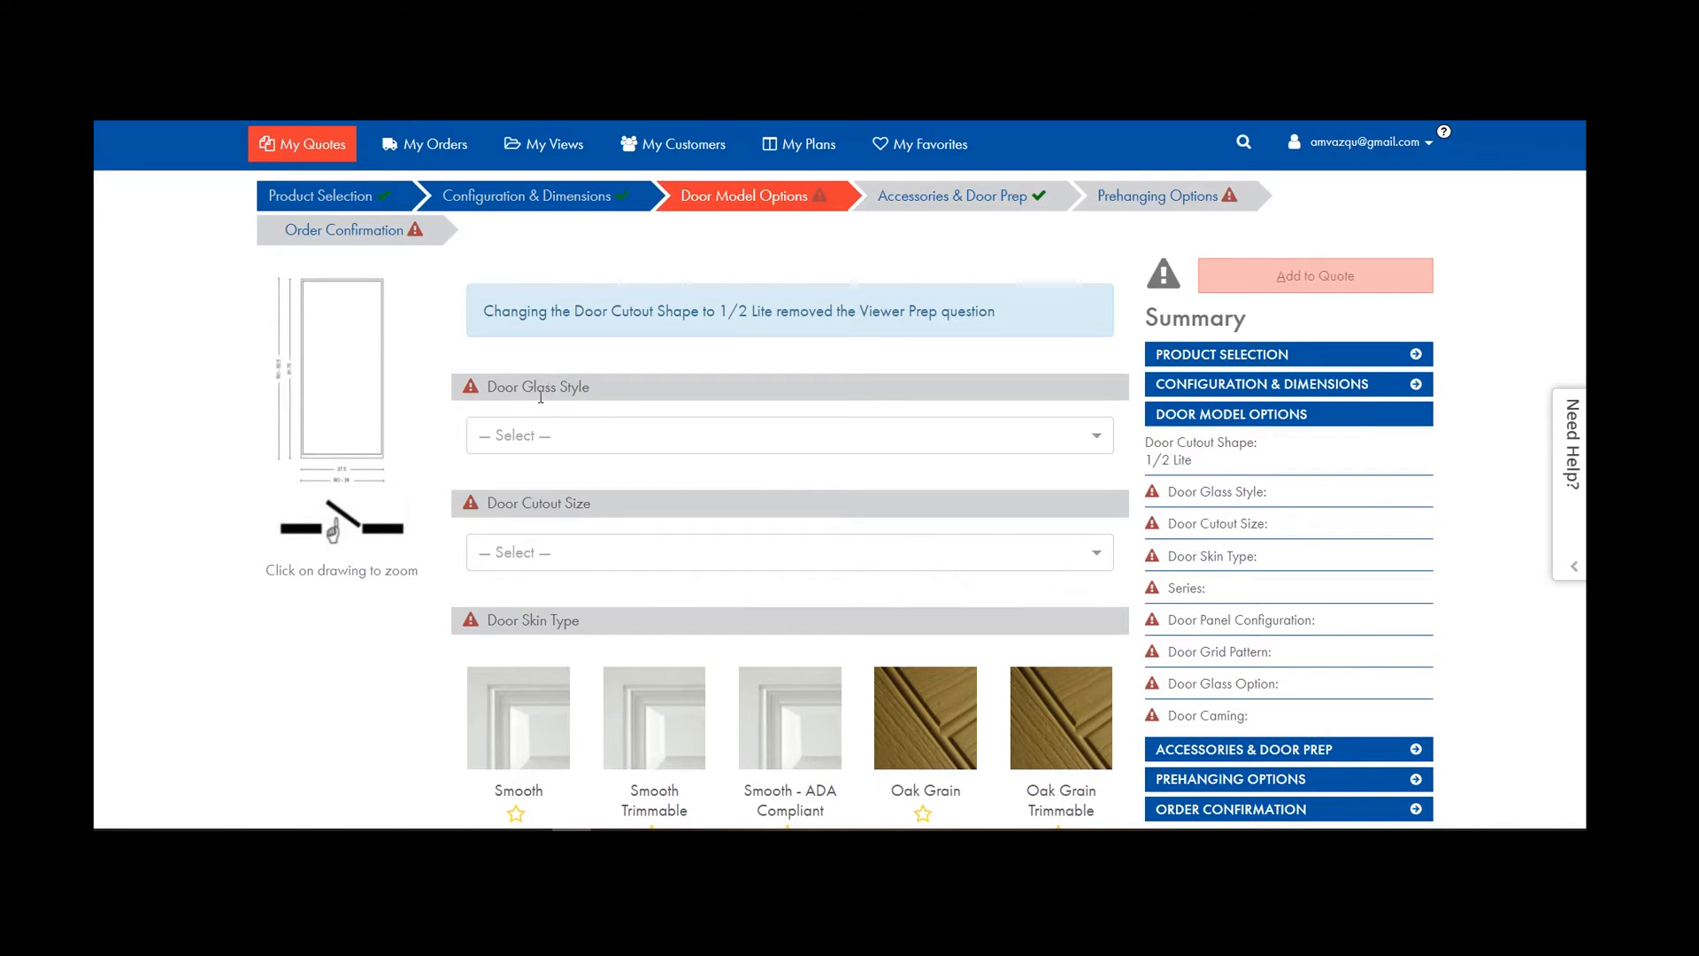
click(517, 435)
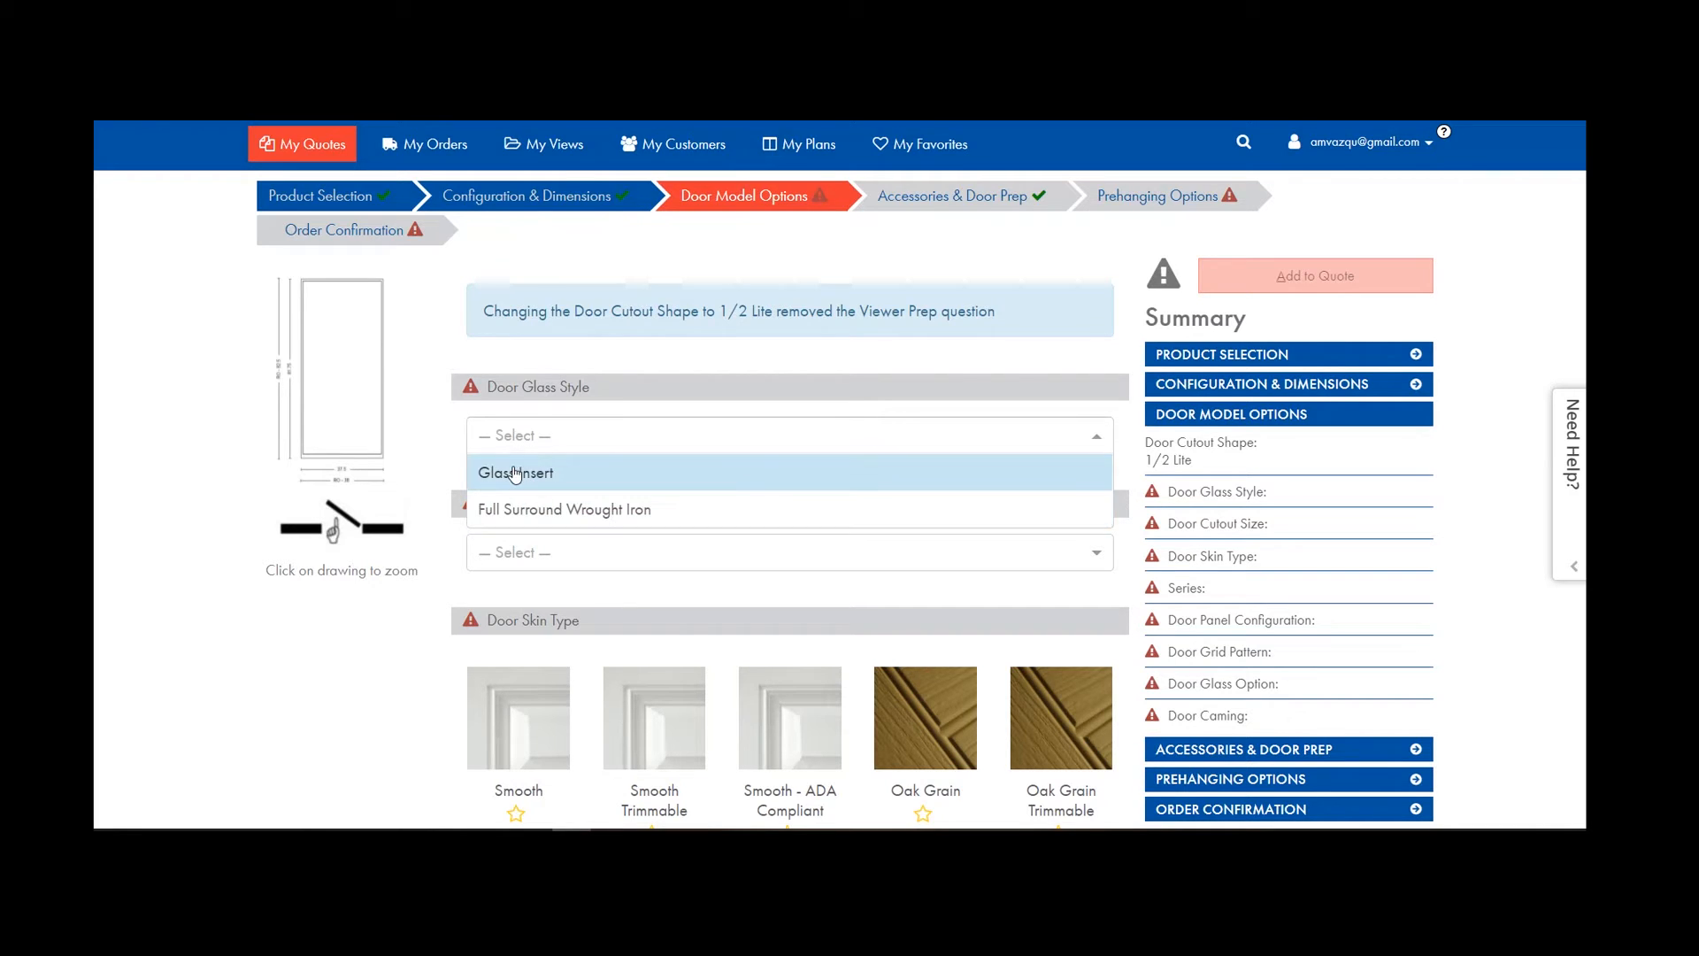
click(558, 517)
scroll(548, 515, down, 3)
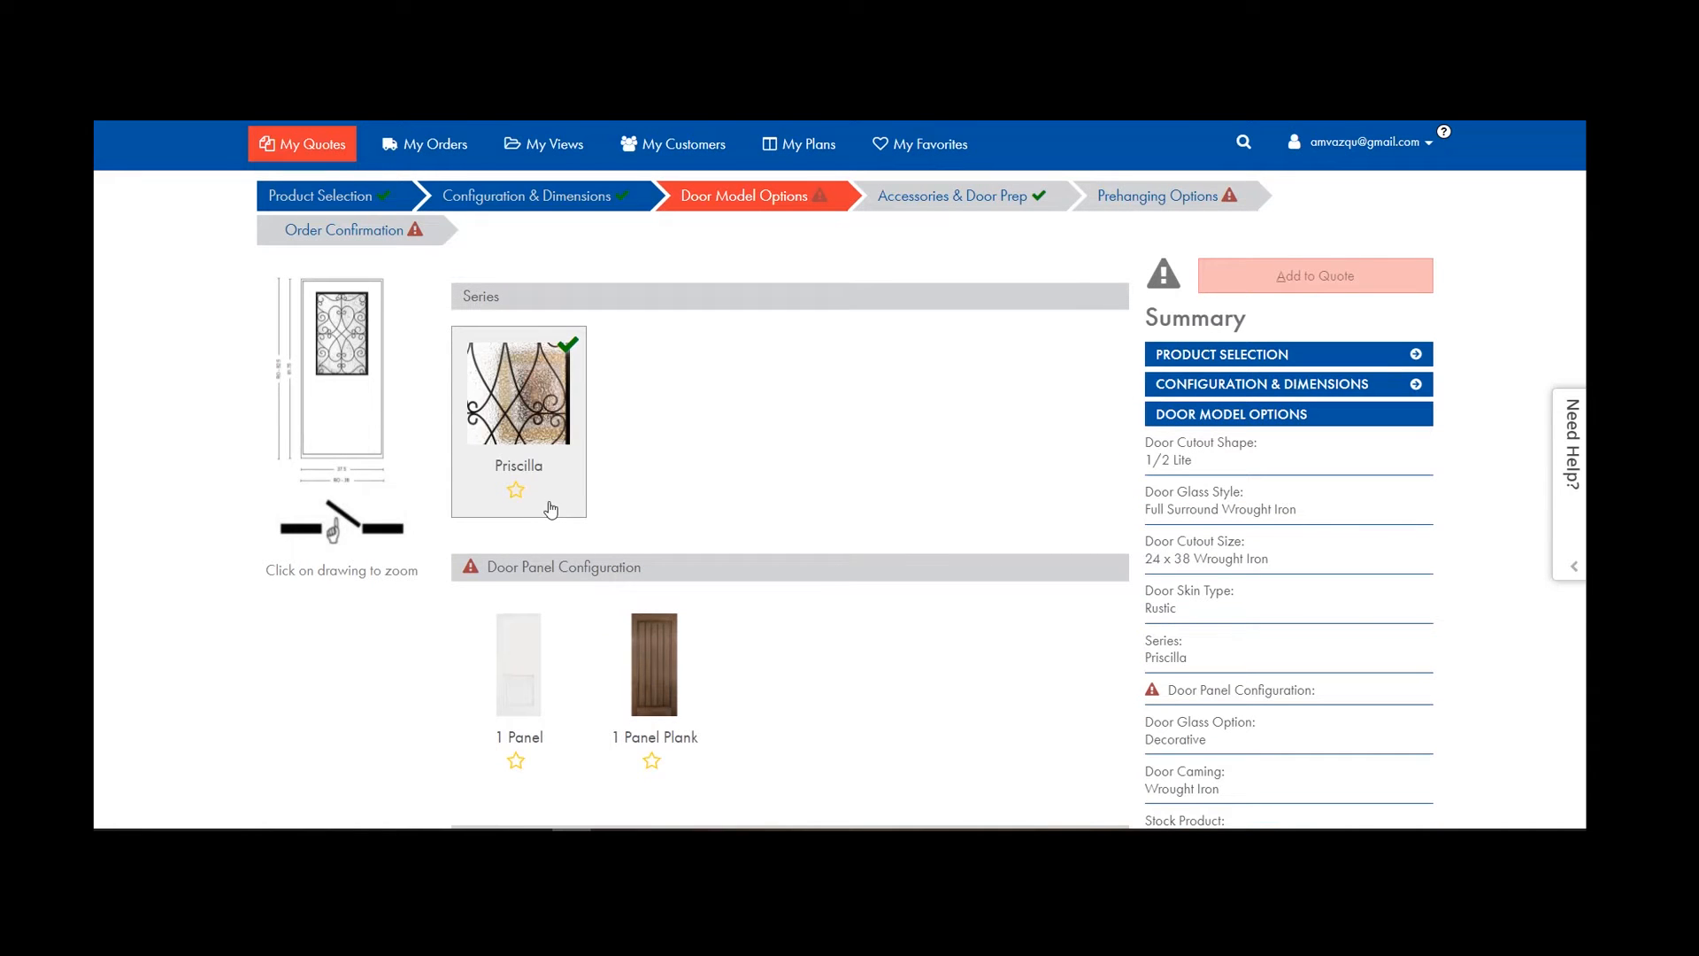
scroll(543, 562, up, 1)
scroll(543, 558, up, 5)
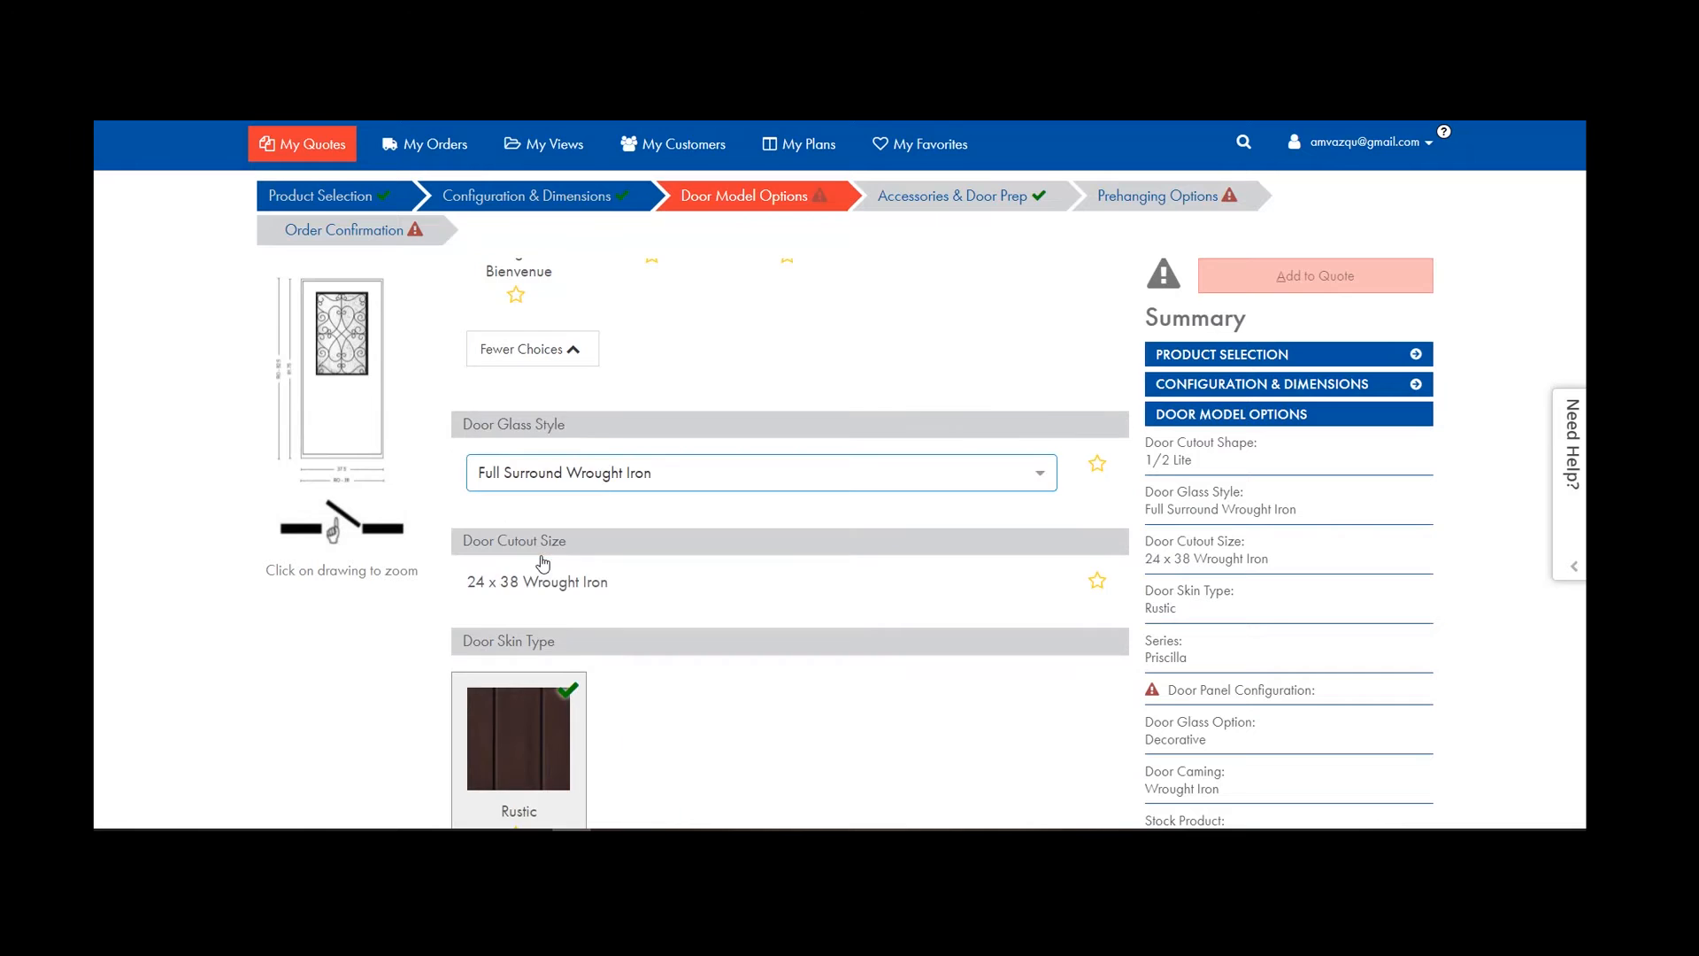
scroll(543, 496, down, 1)
click(542, 434)
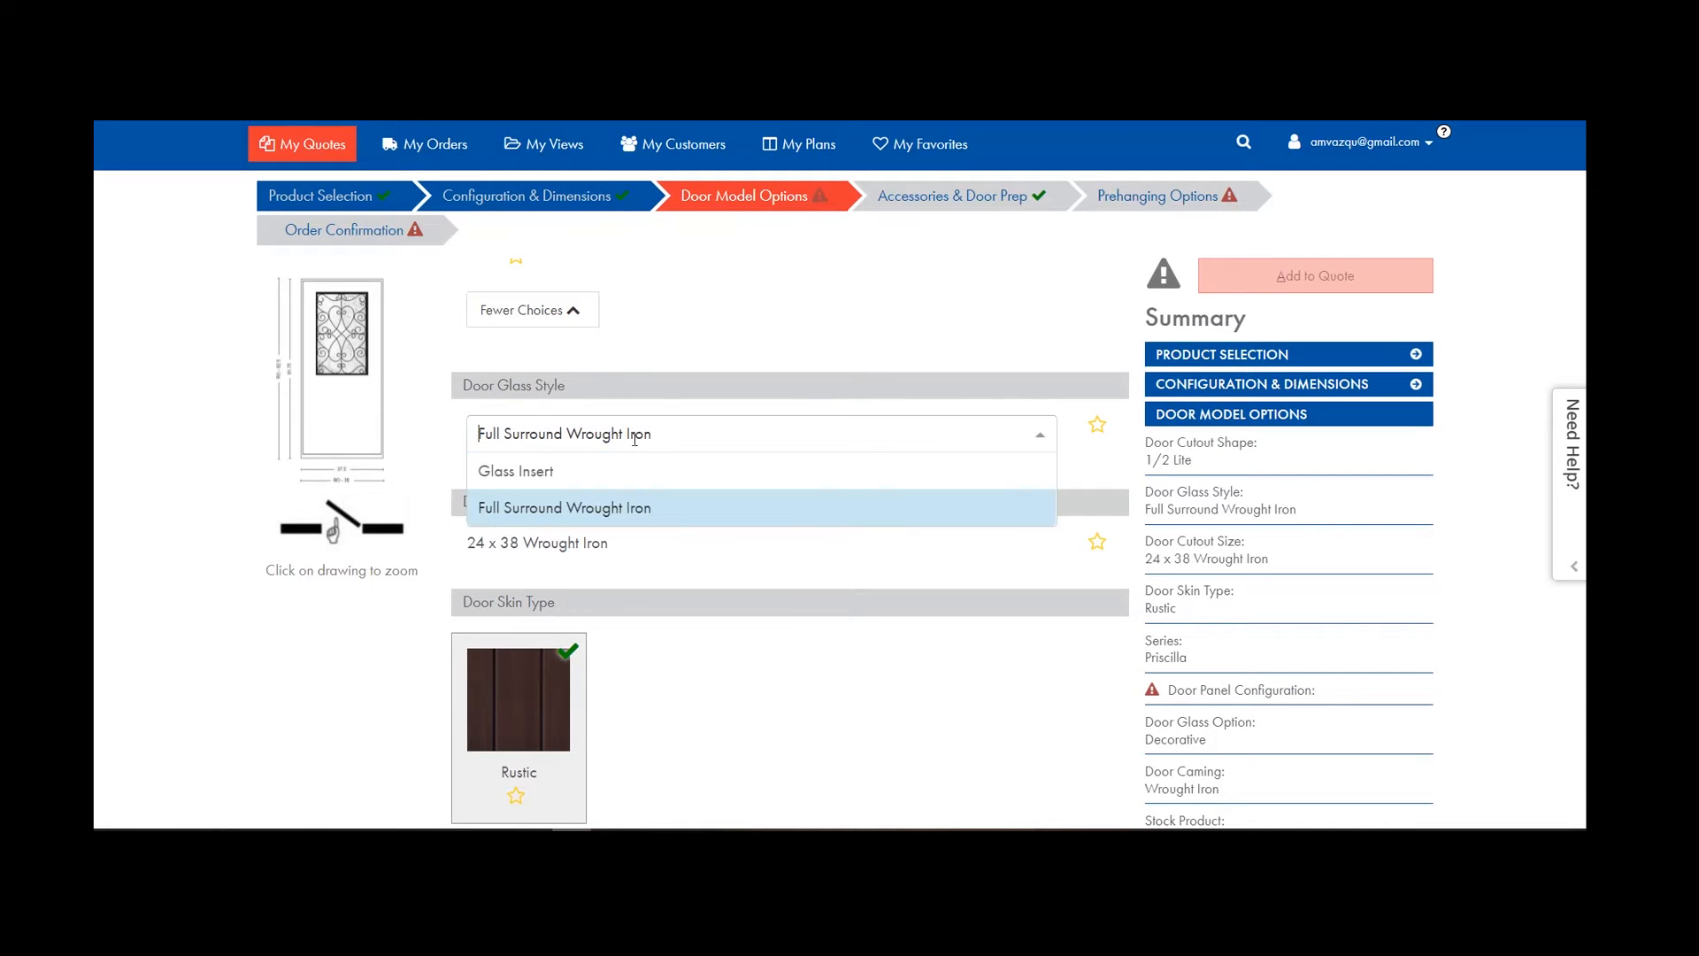
Switch the glass style to Glass Insert and the door skin to Smooth.
click(539, 471)
scroll(594, 445, down, 3)
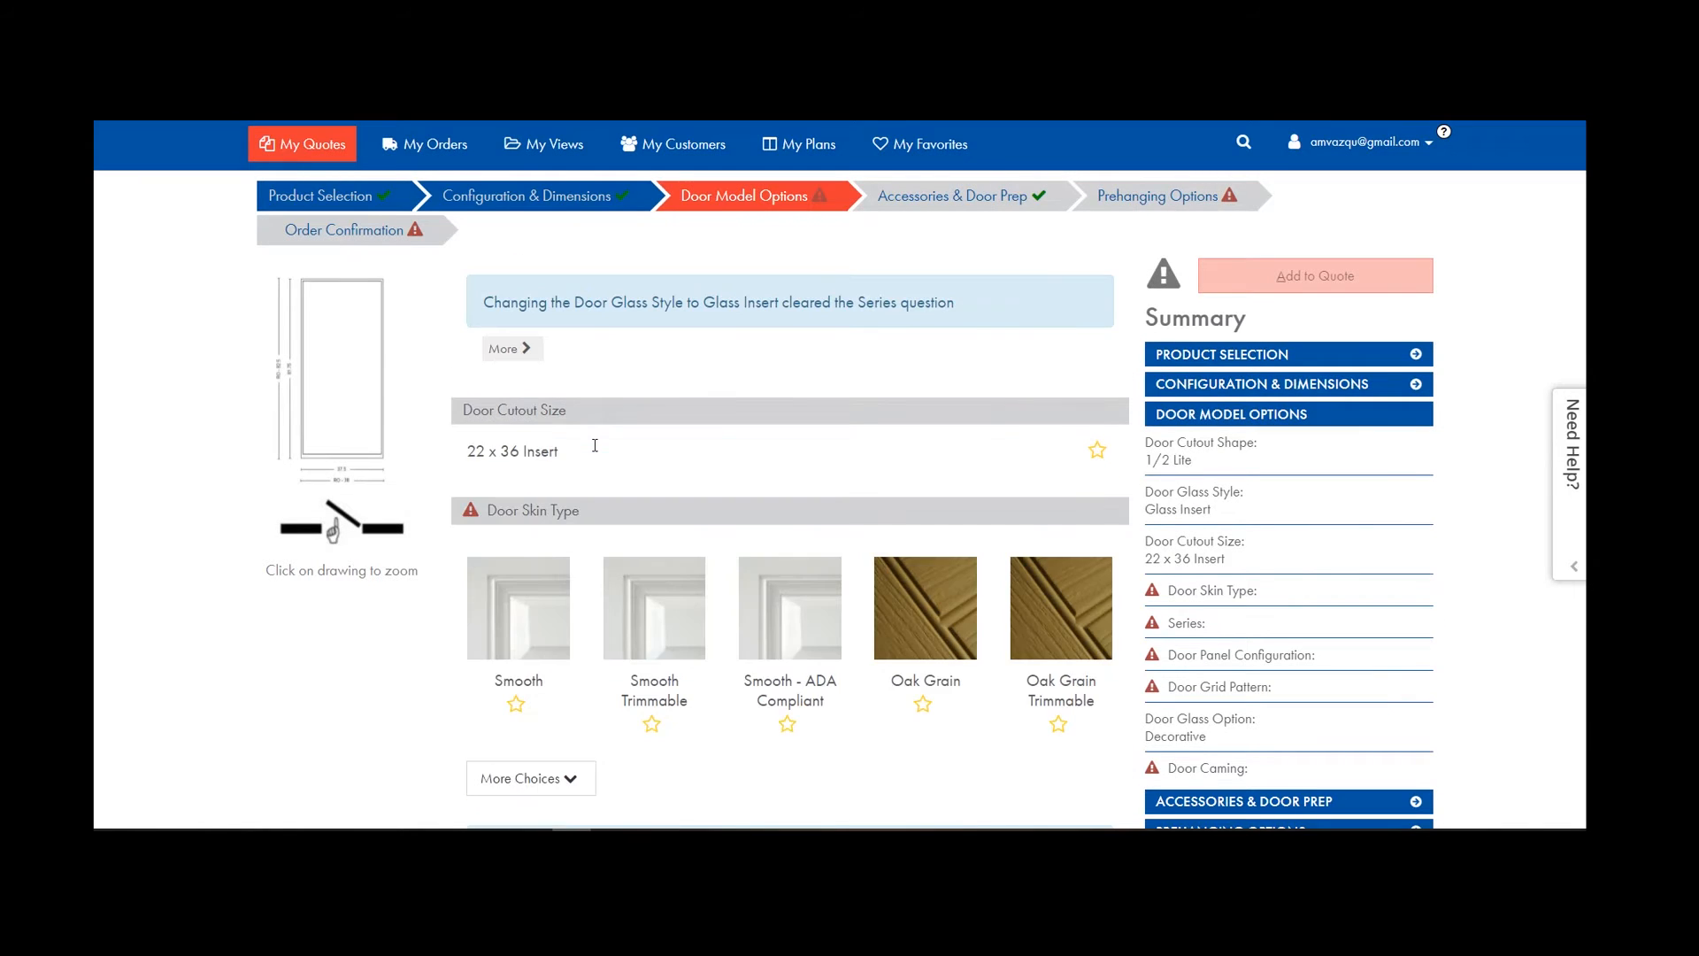
scroll(595, 445, down, 5)
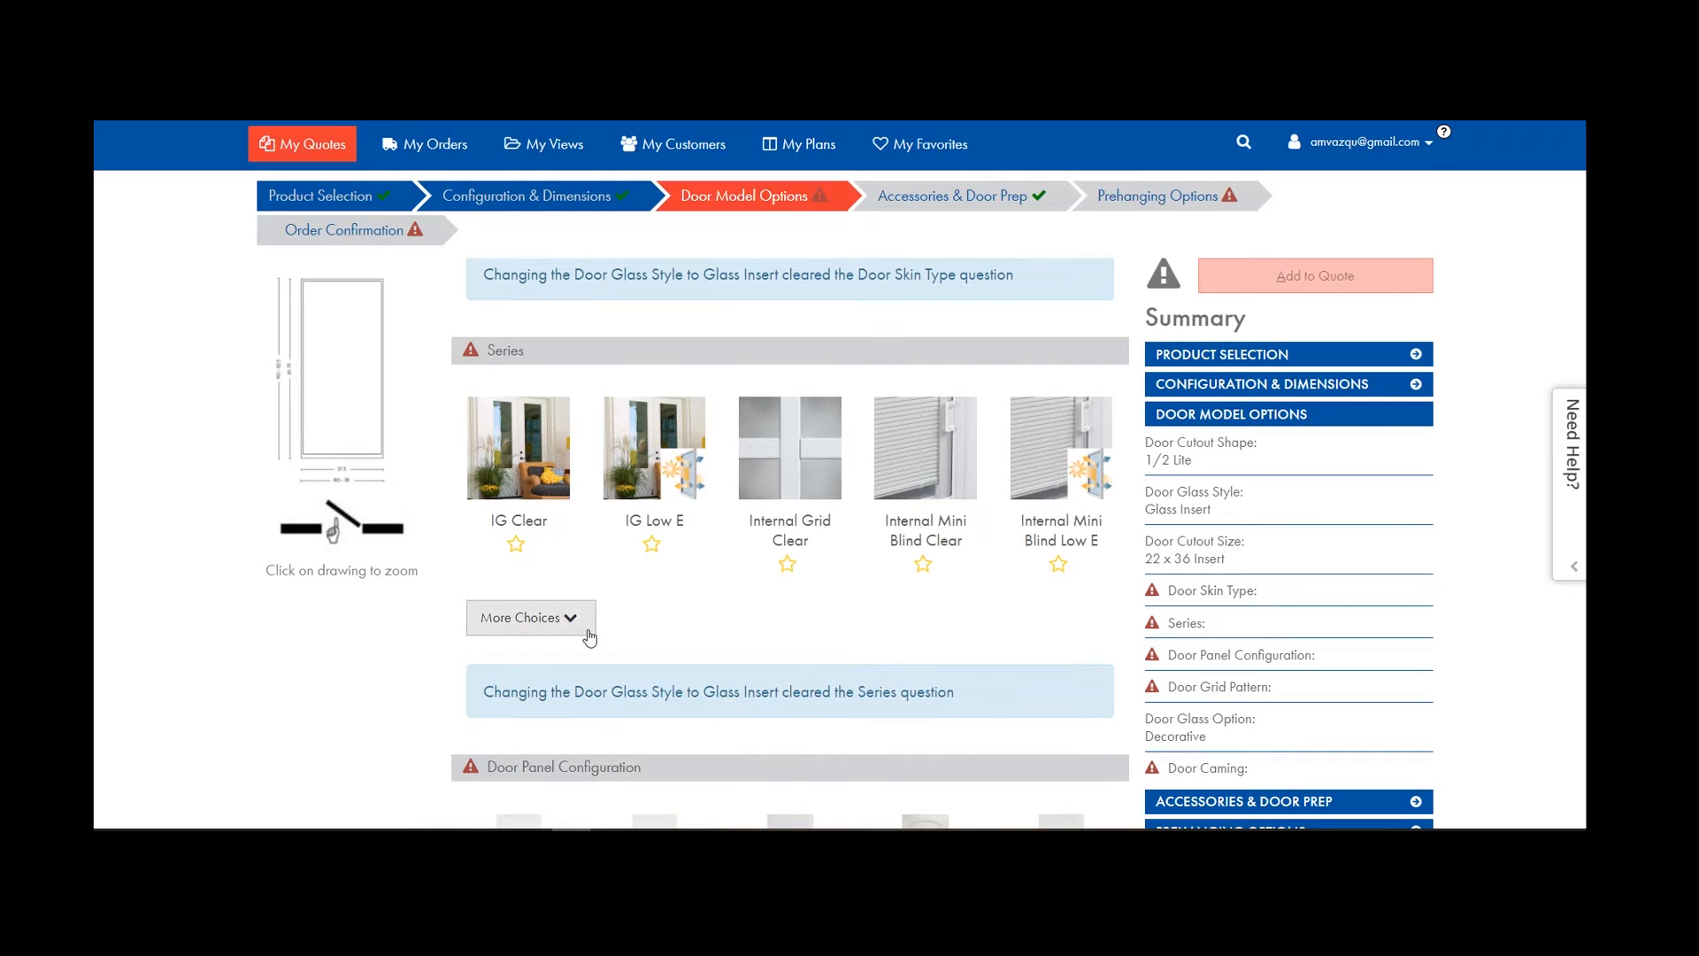
scroll(584, 602, up, 5)
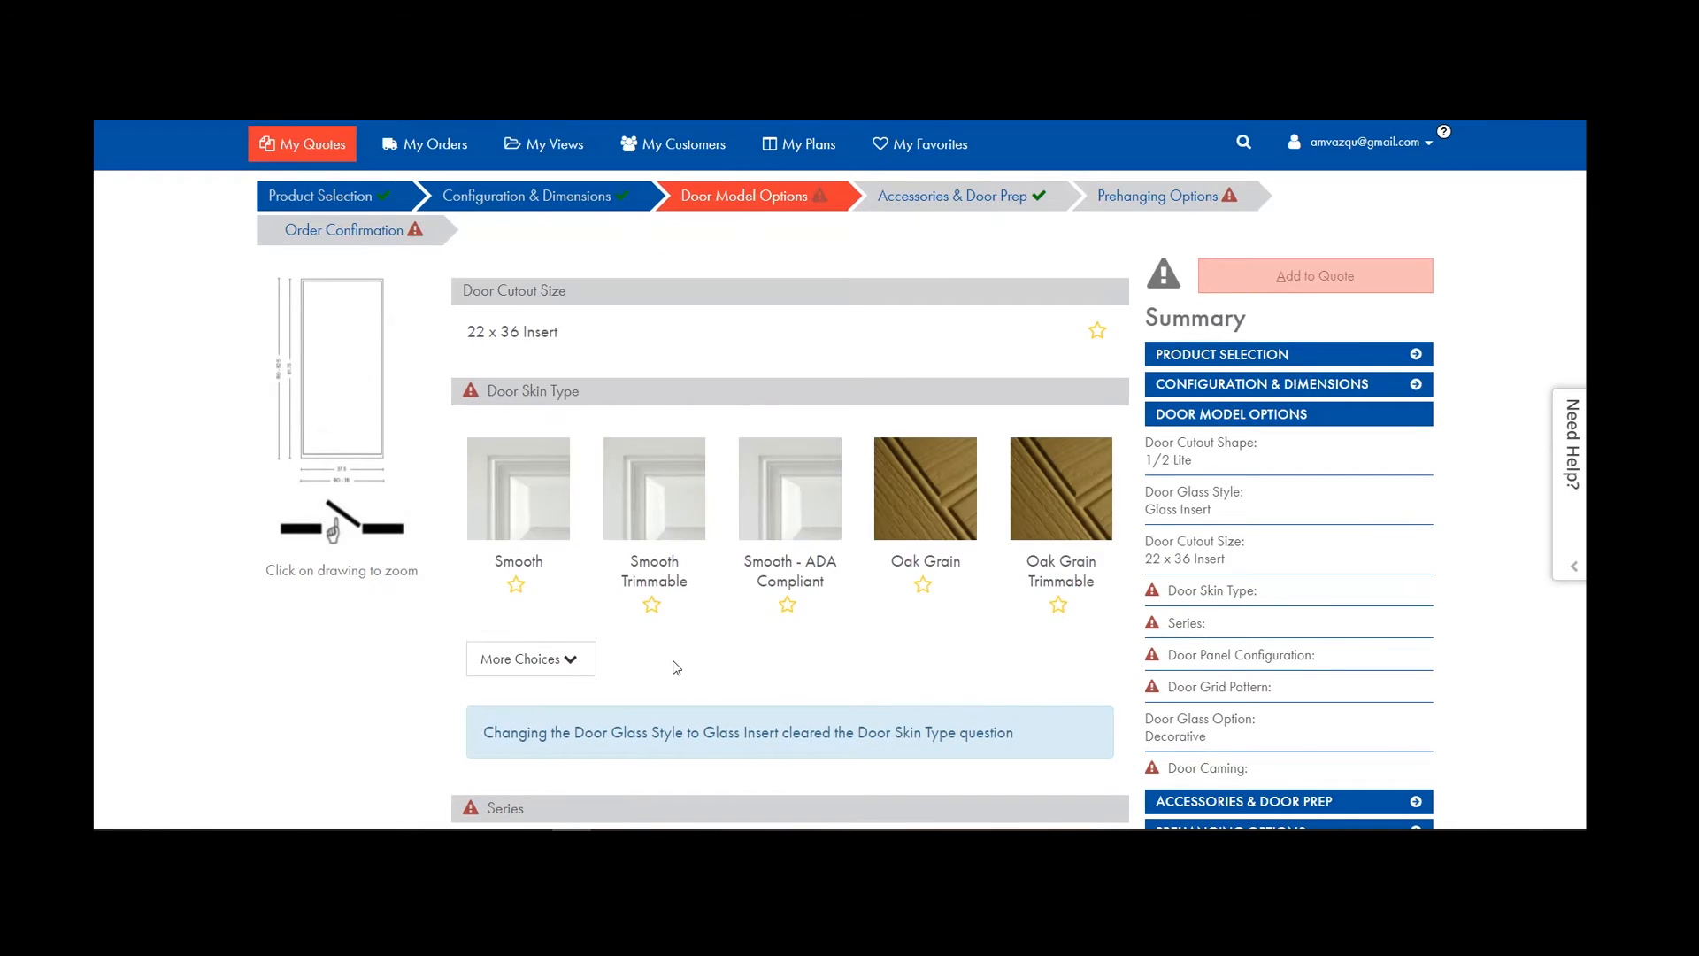
scroll(537, 606, down, 4)
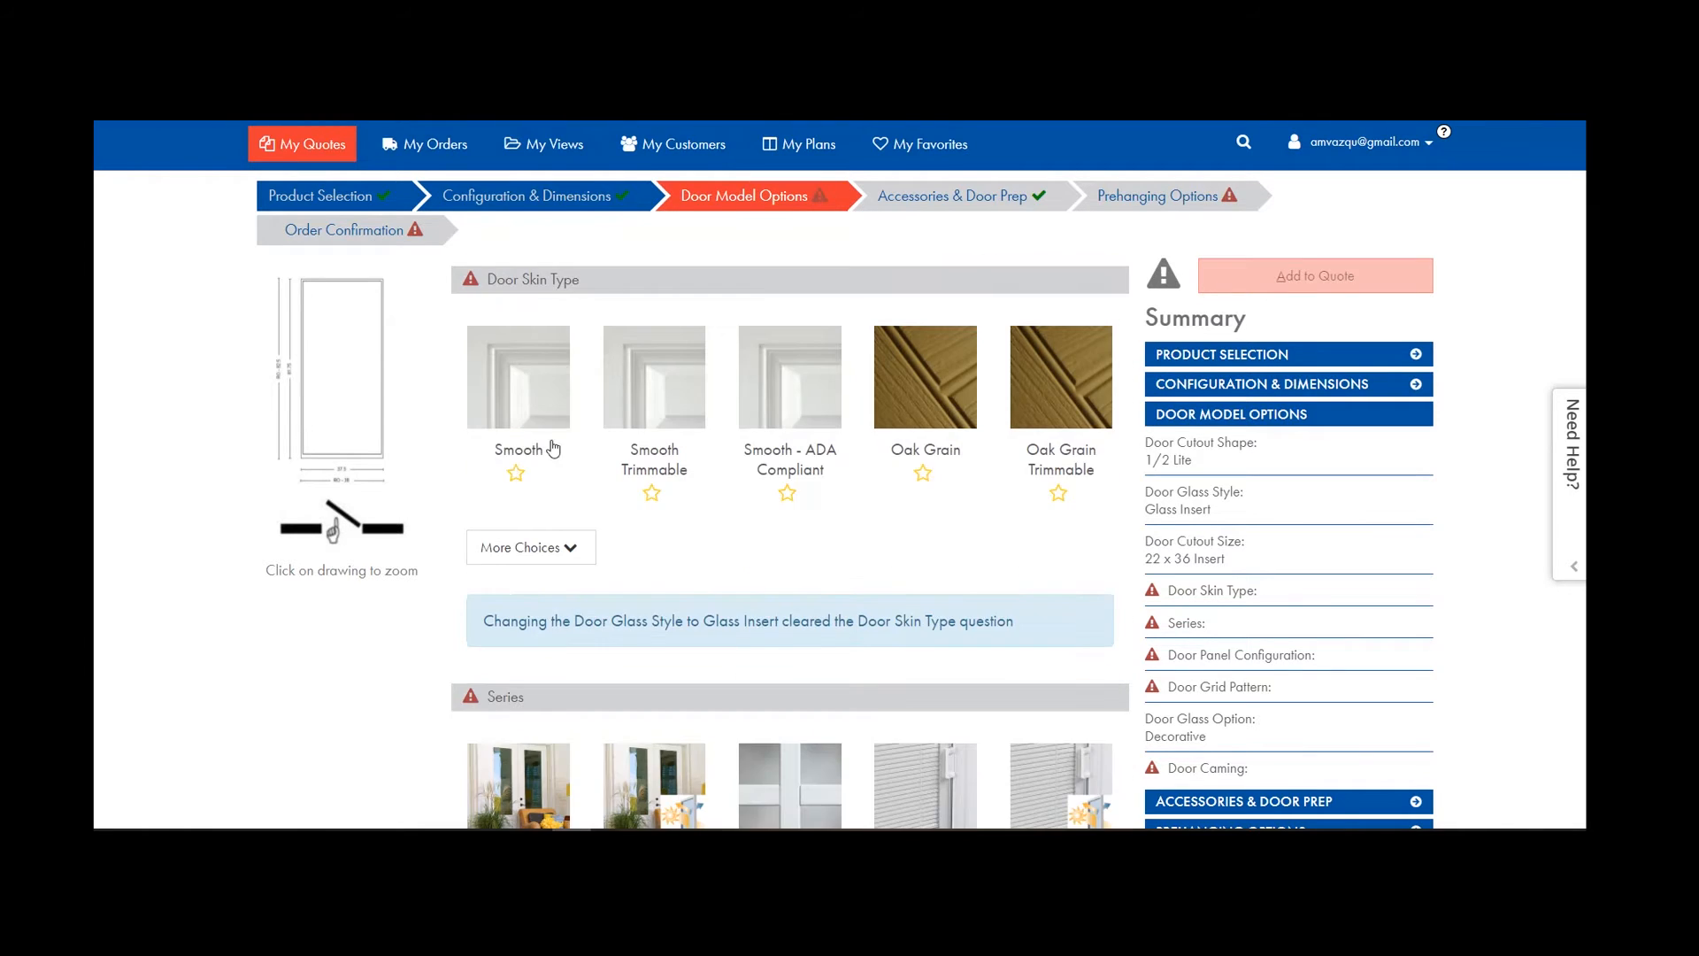
click(569, 550)
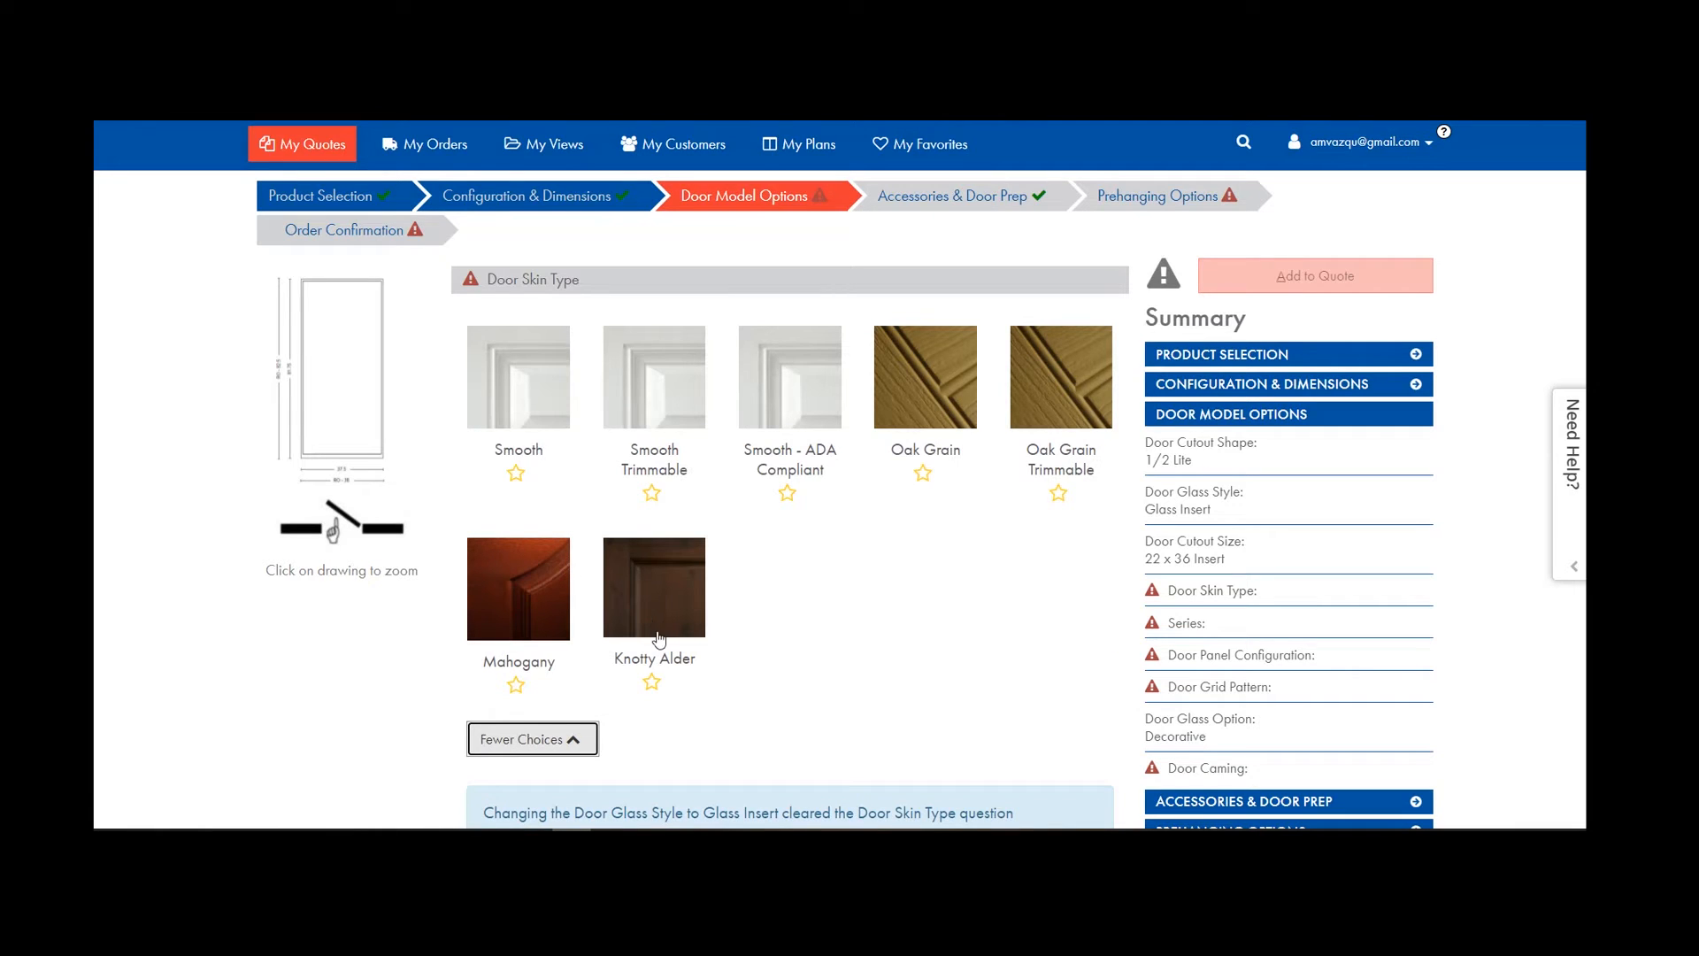
click(544, 401)
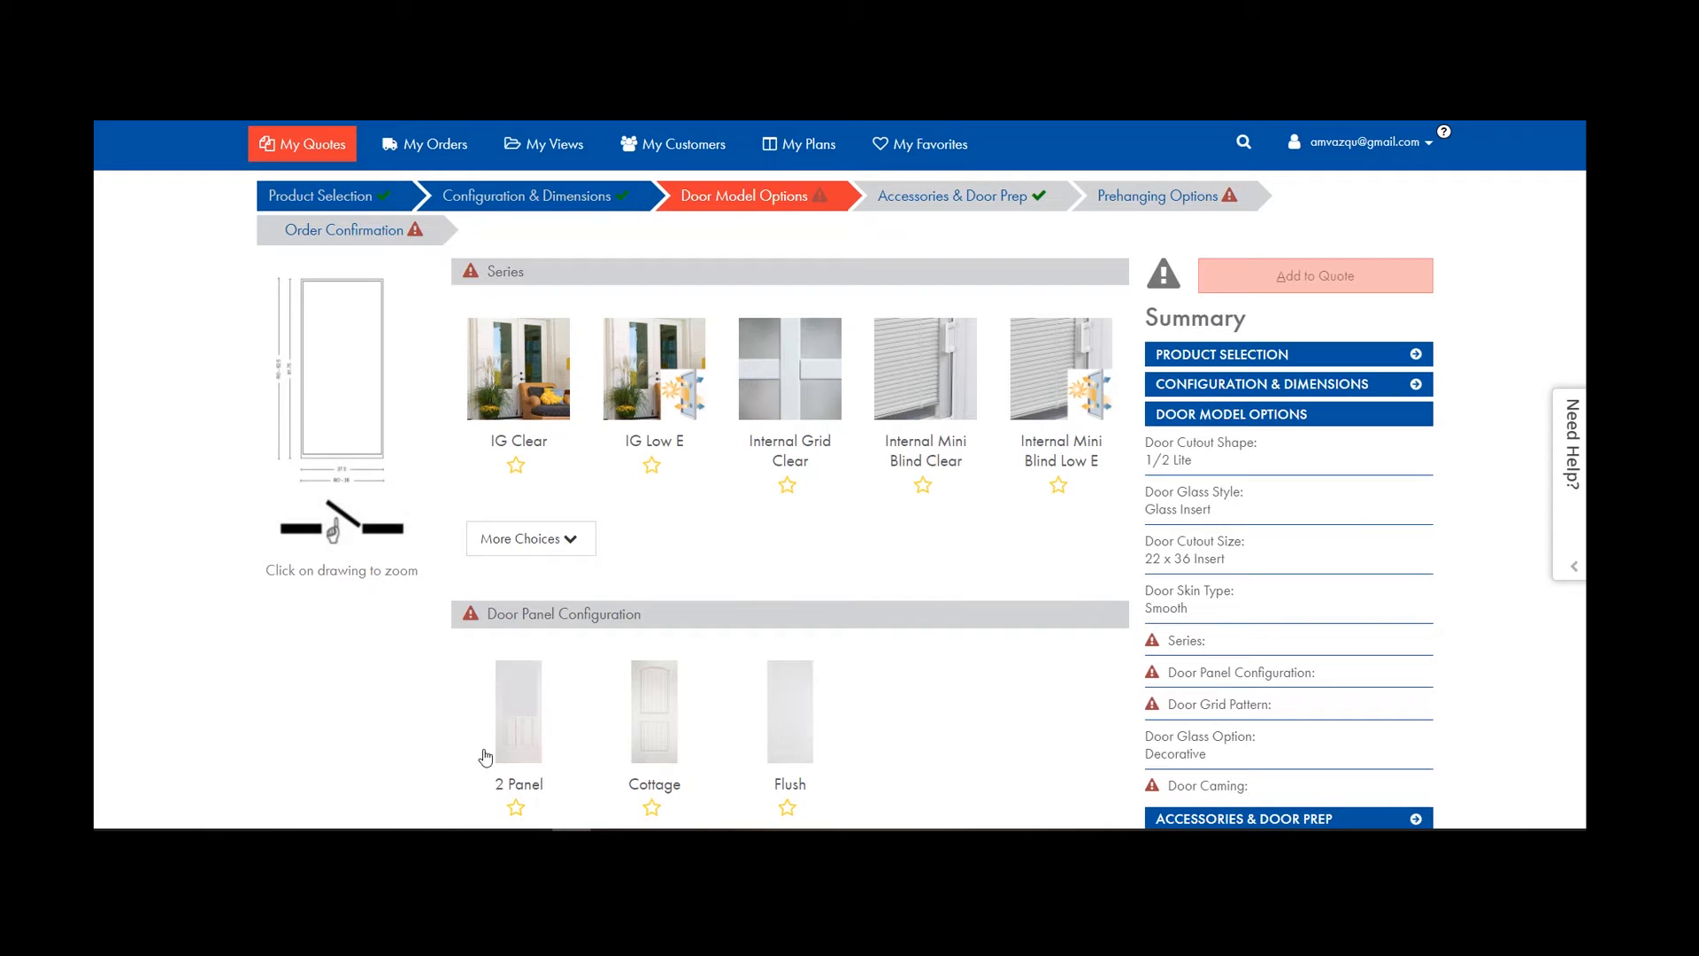
scroll(609, 646, up, 4)
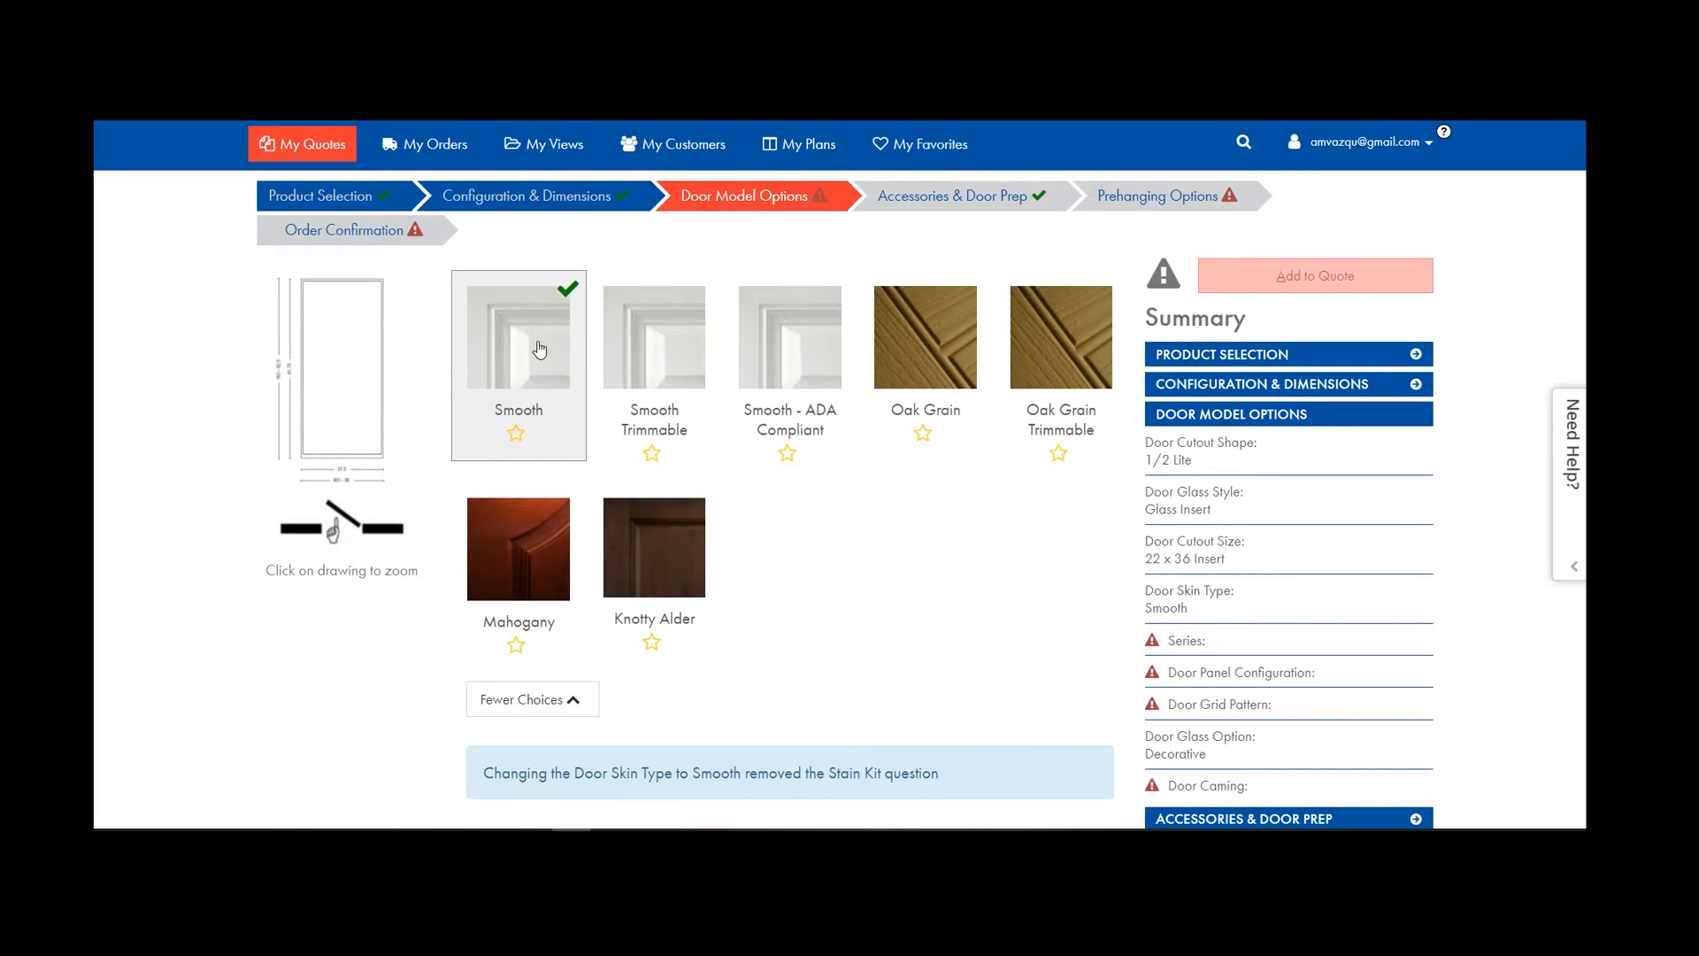
scroll(561, 448, down, 7)
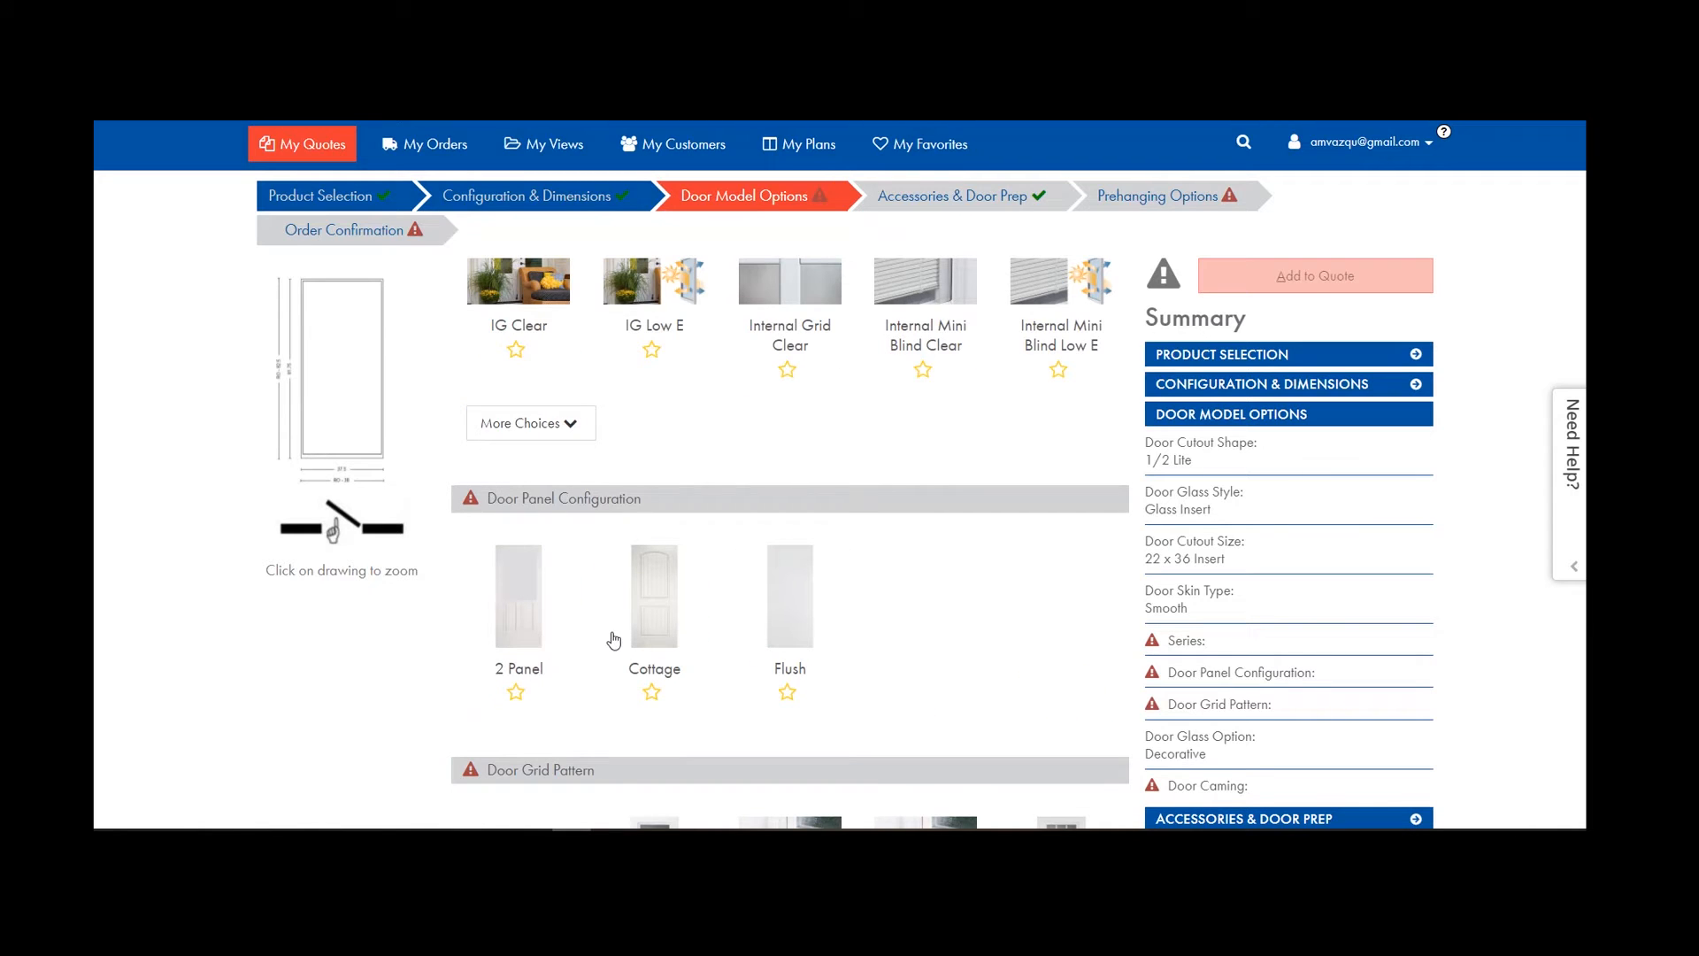
scroll(650, 635, up, 7)
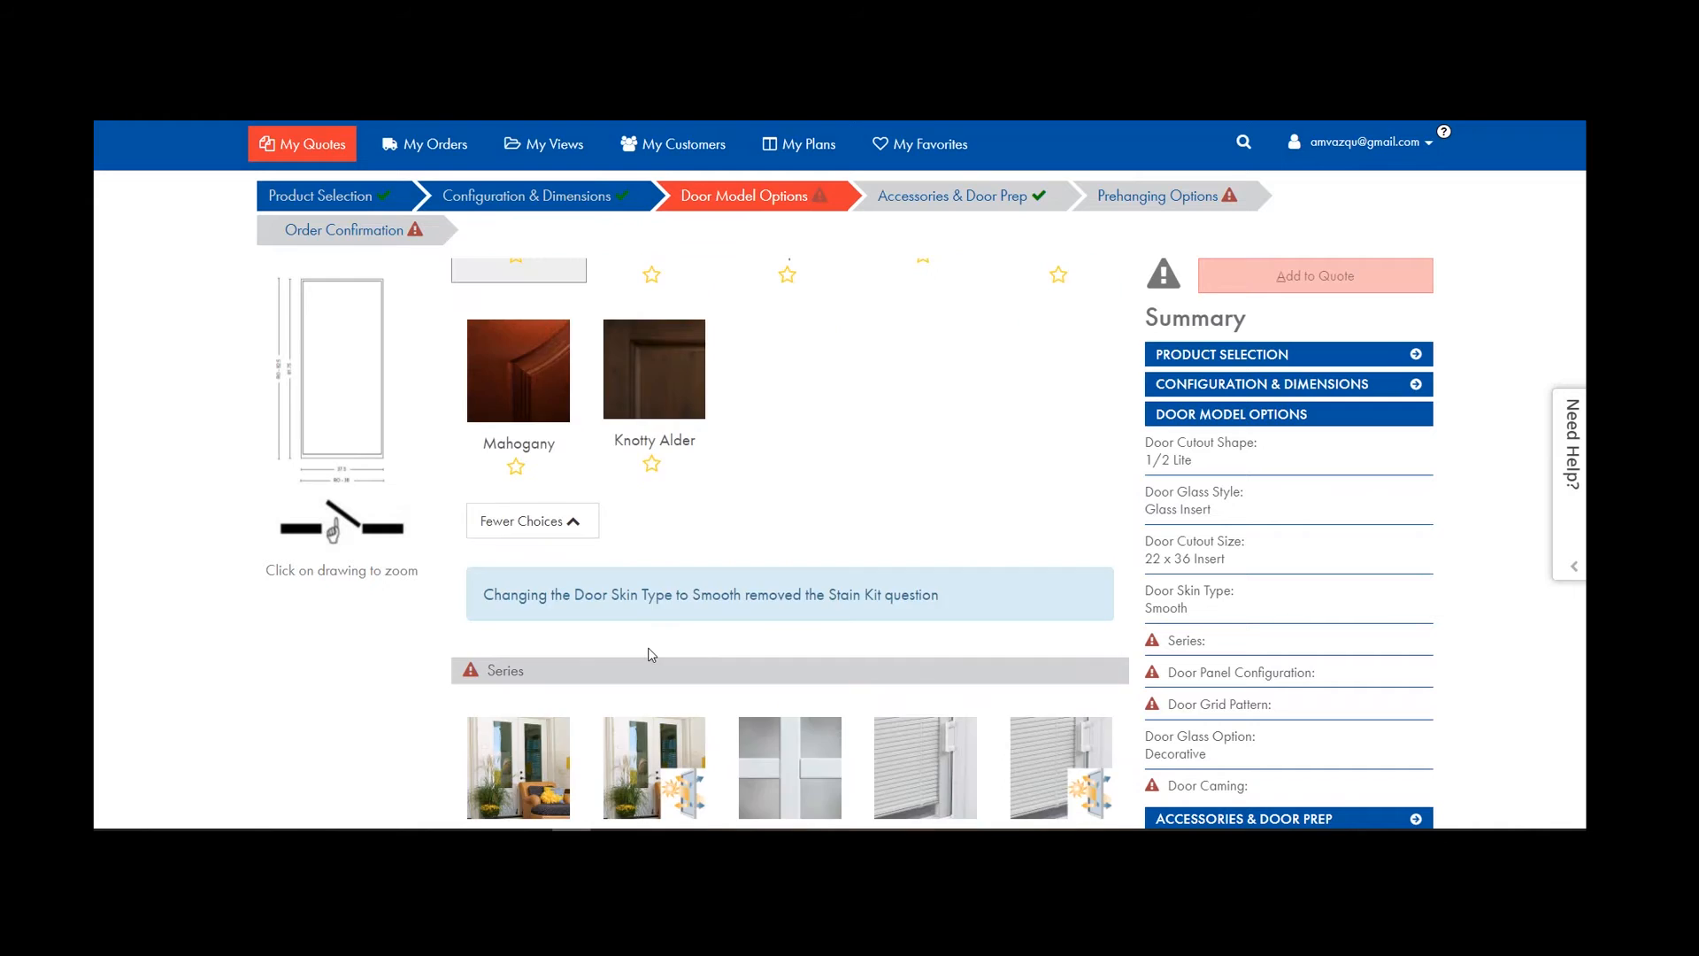
click(779, 480)
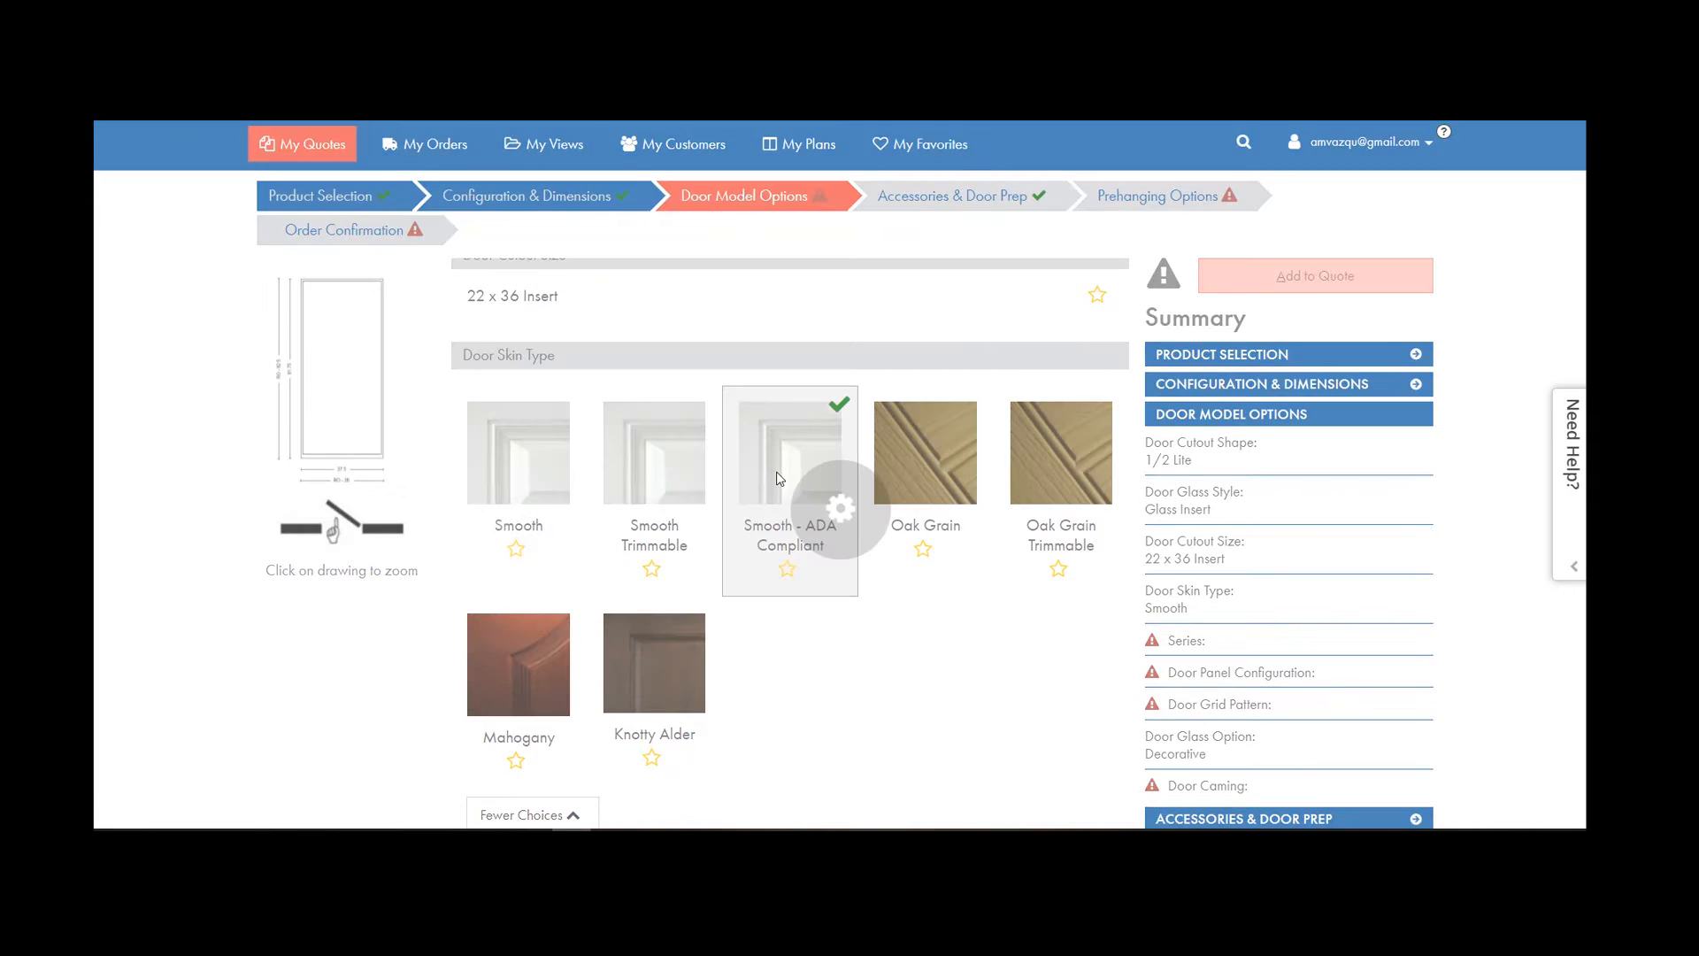
scroll(813, 493, down, 9)
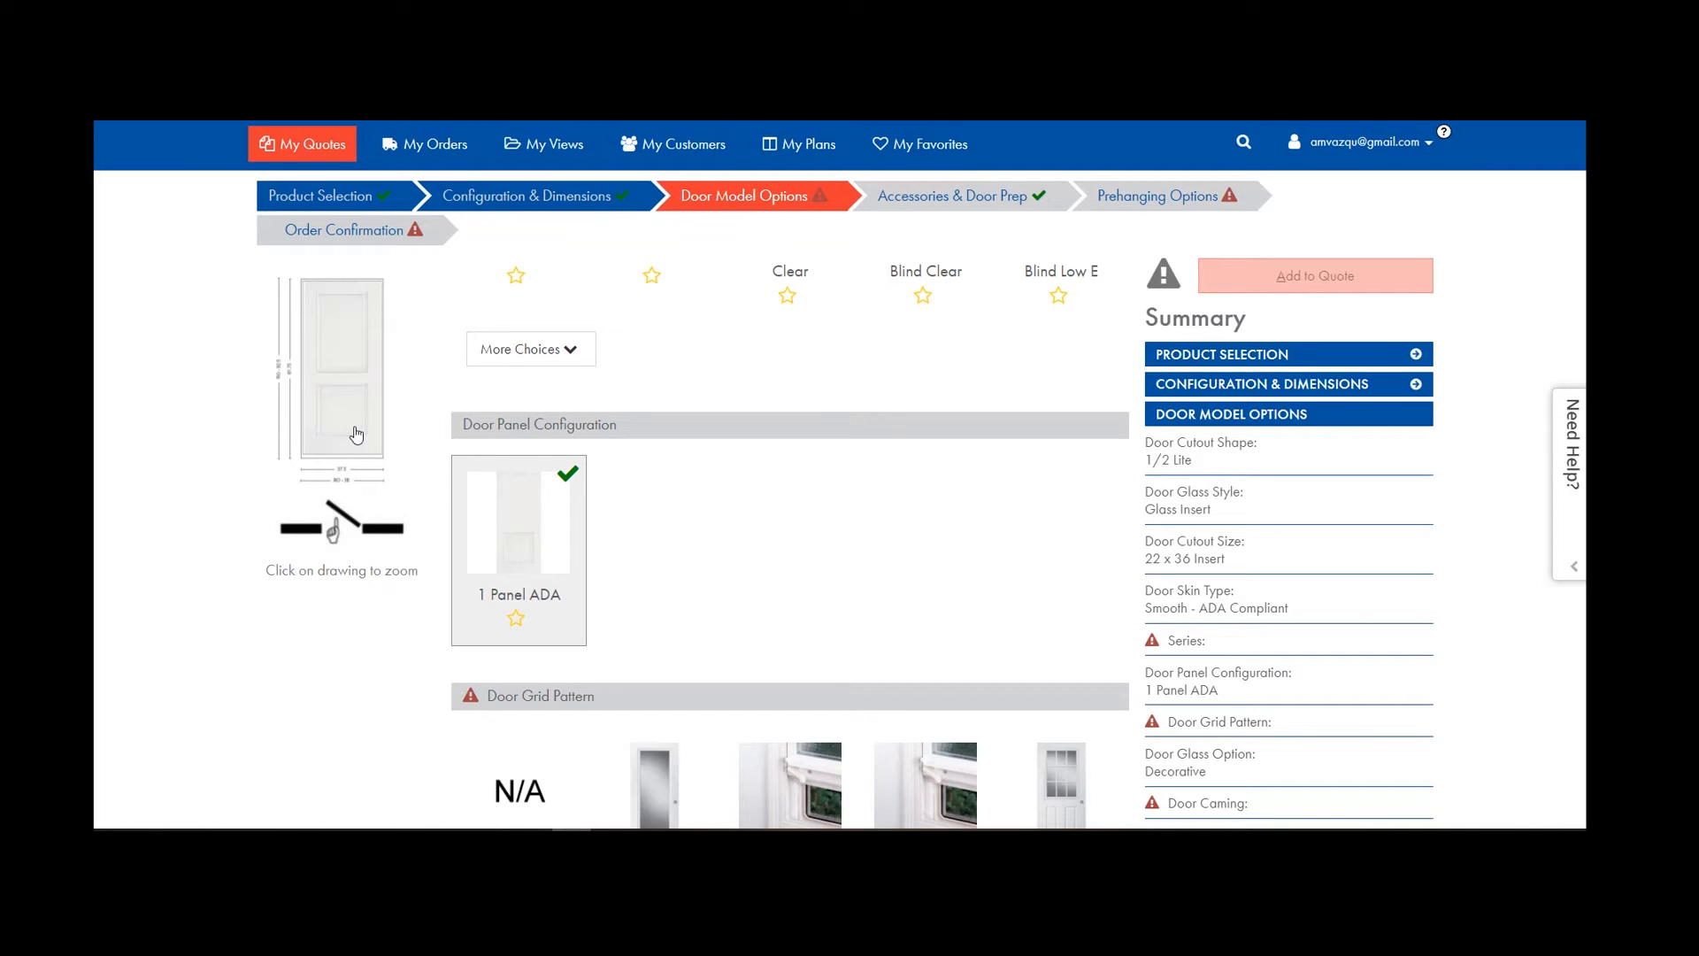
scroll(494, 500, up, 9)
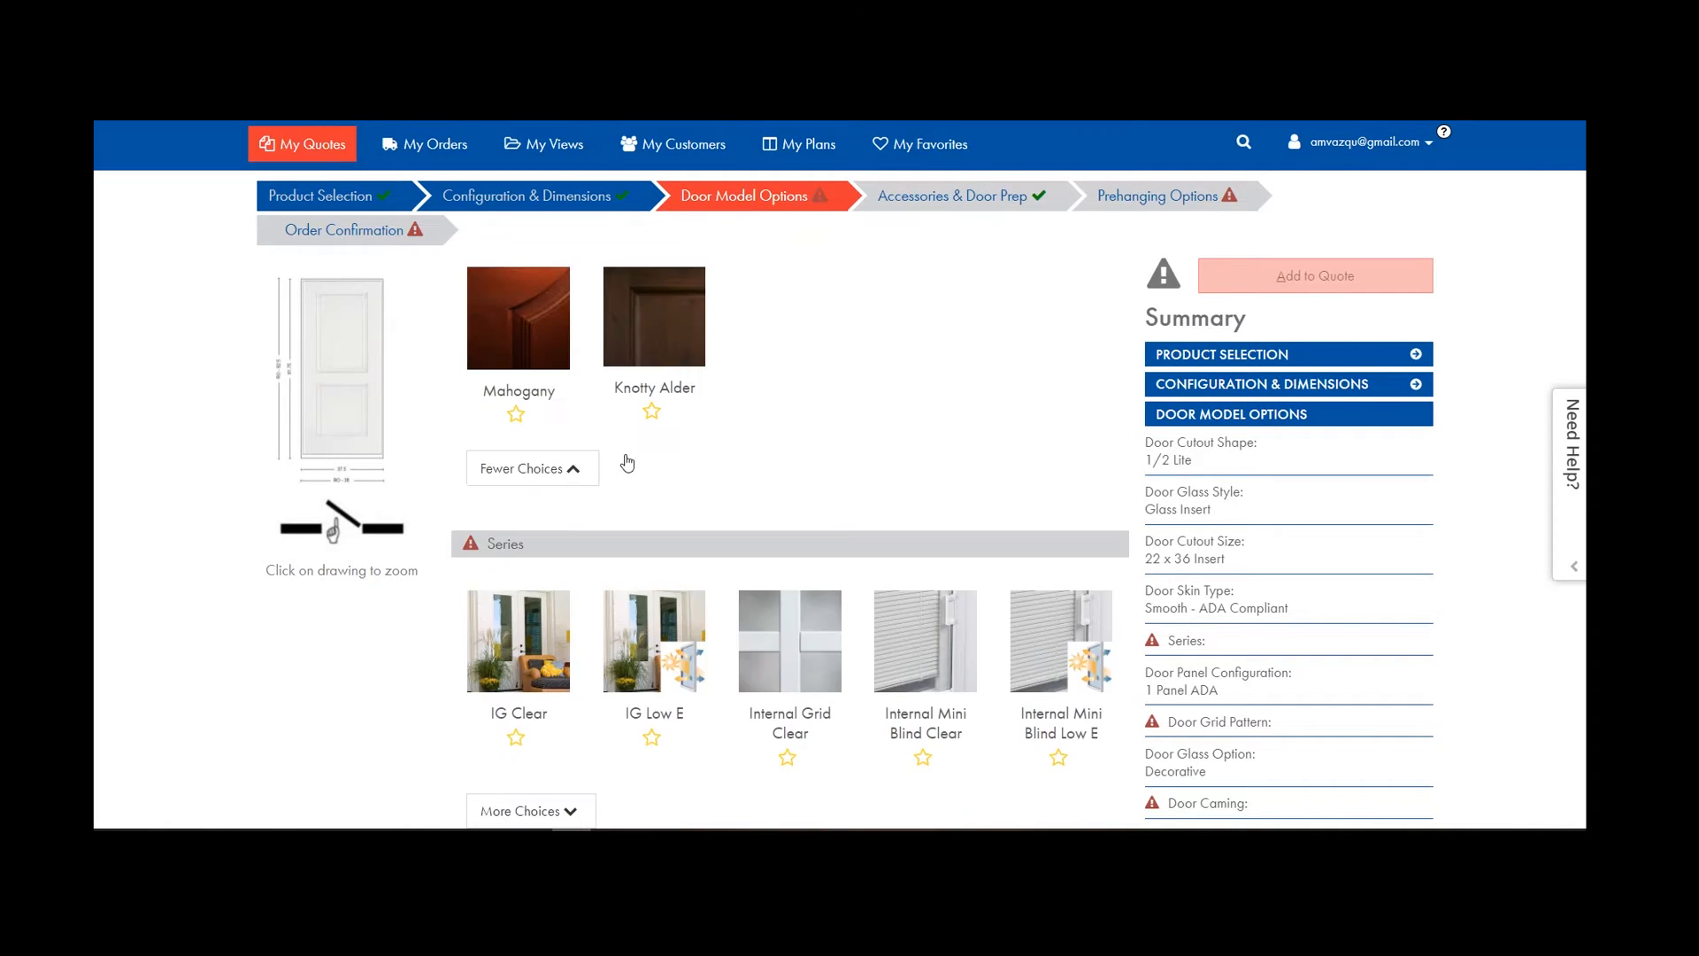
click(551, 412)
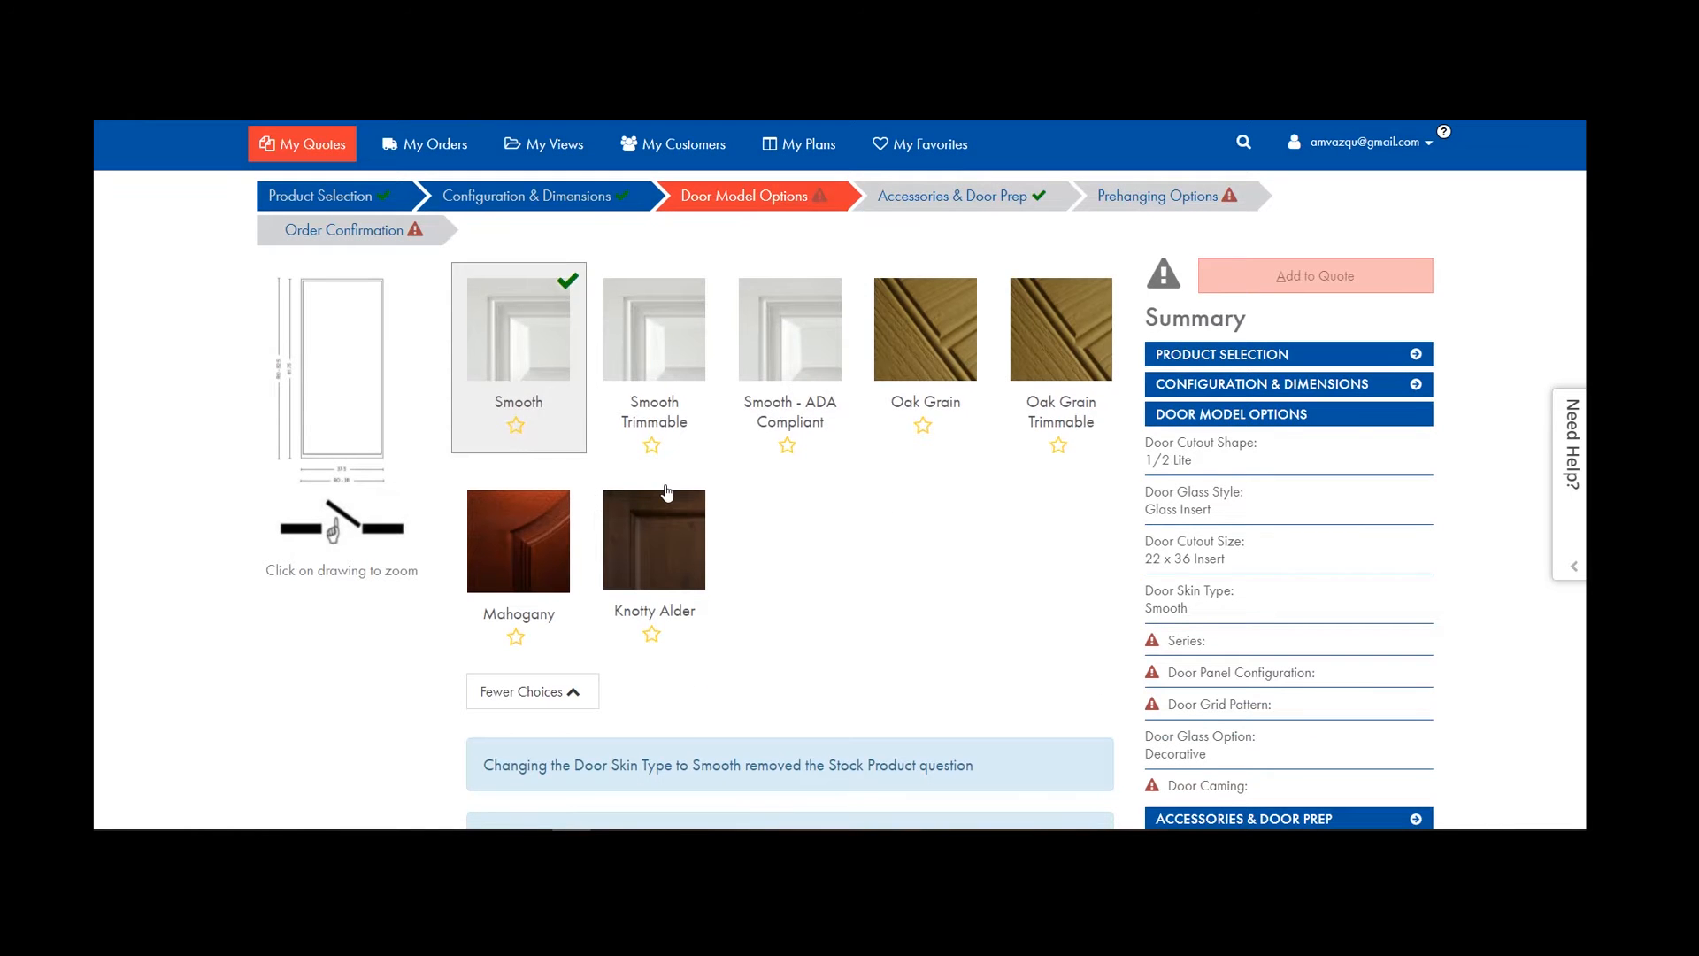
Choose the Solstice series with a 2 Panel configuration.
click(528, 612)
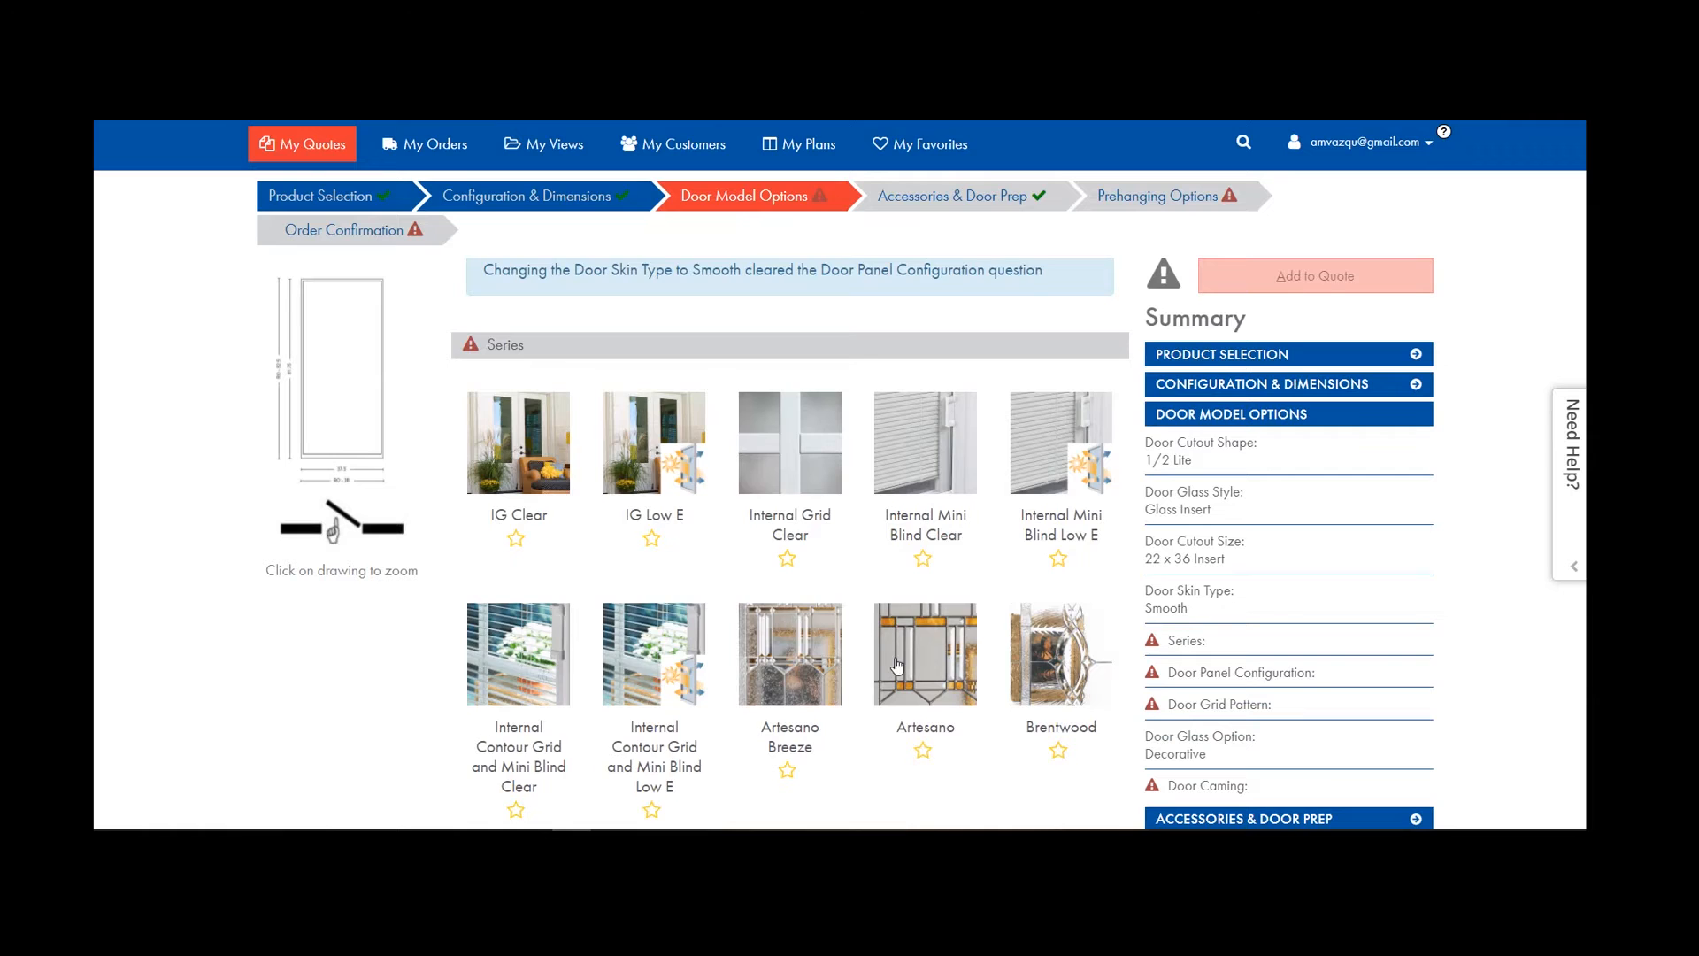
scroll(931, 641, down, 2)
scroll(931, 642, down, 1)
click(689, 628)
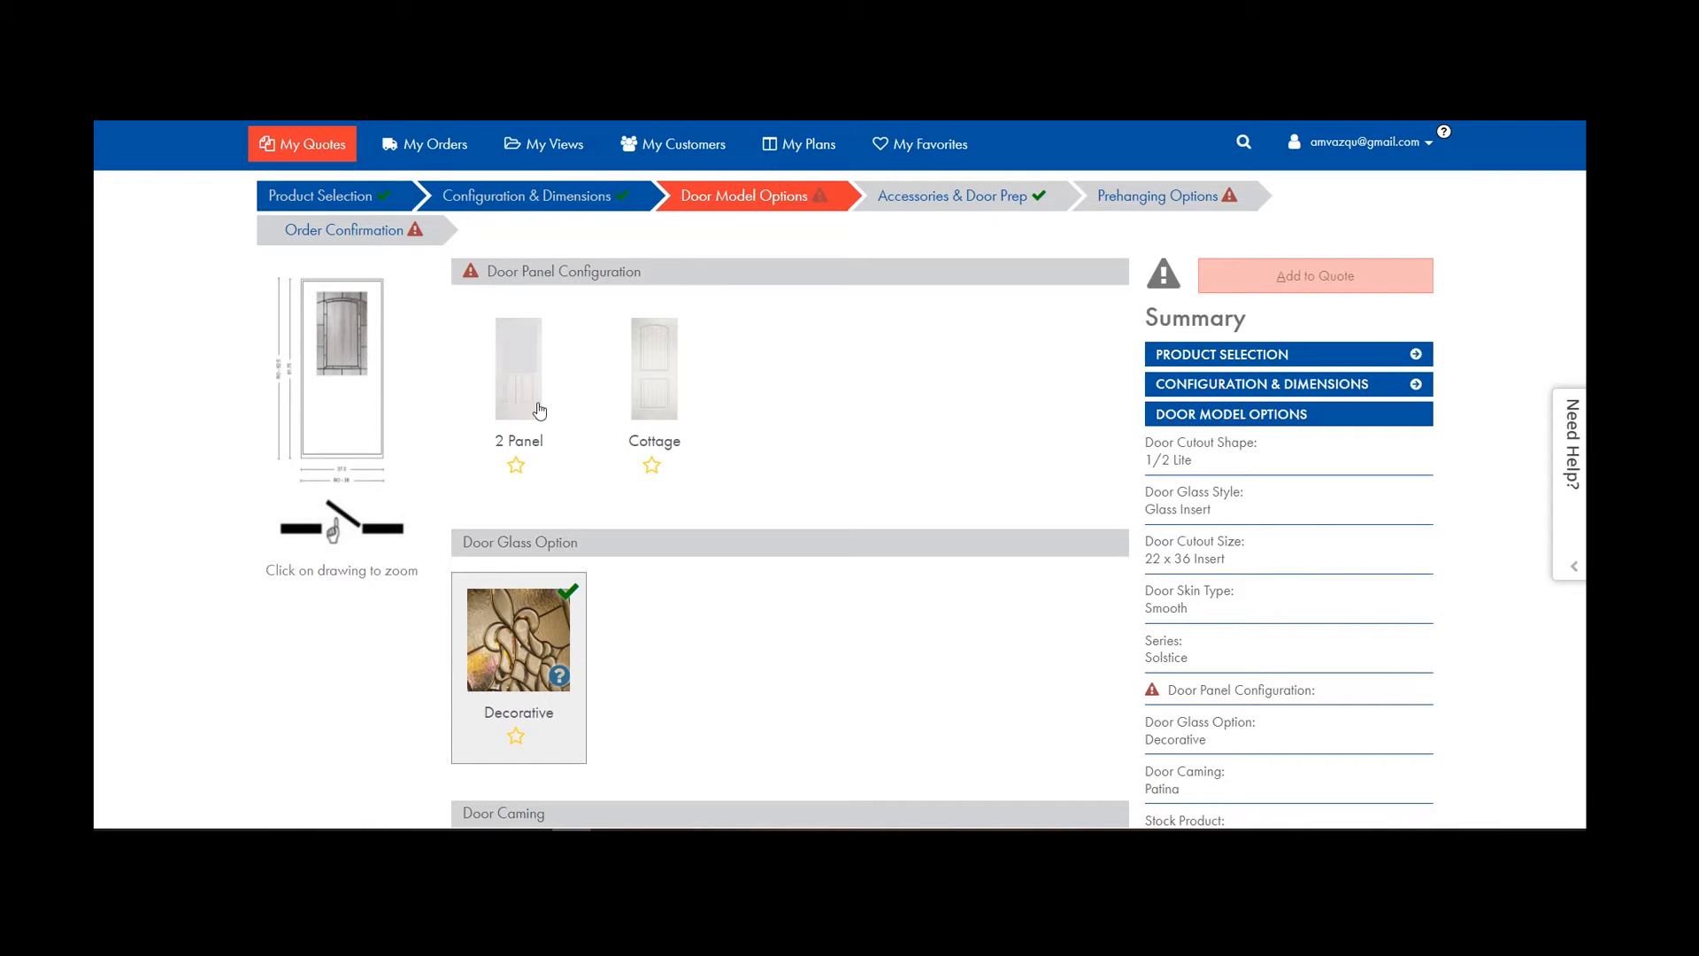
click(654, 398)
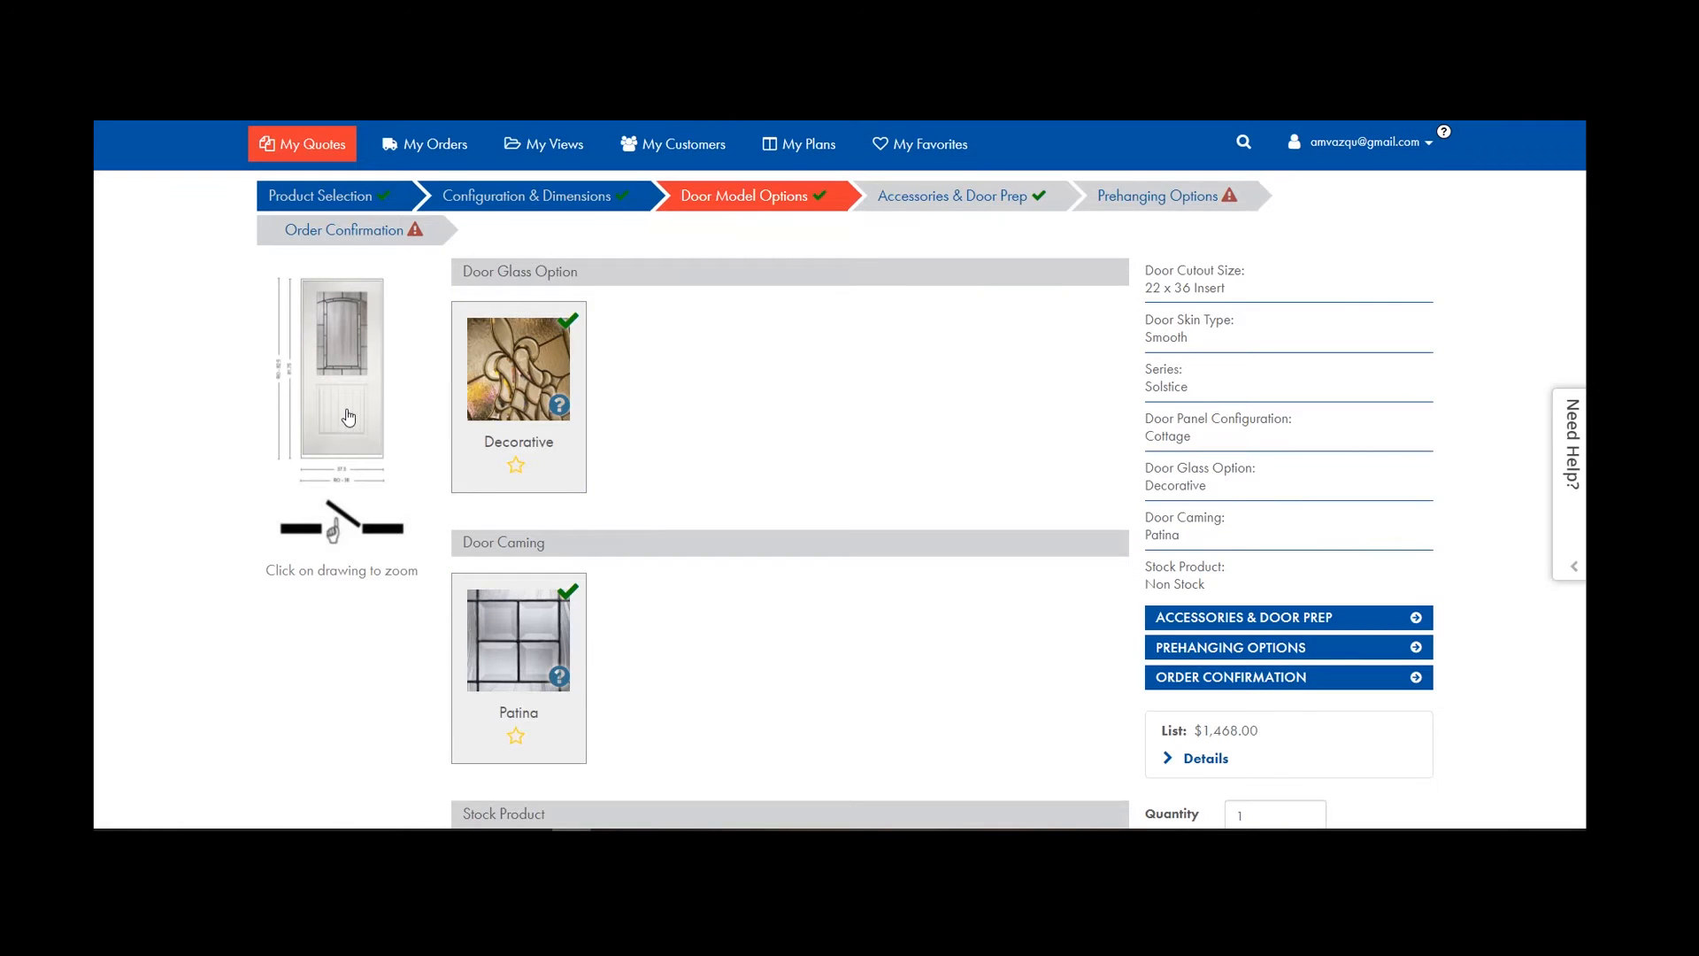
scroll(591, 485, up, 4)
click(532, 479)
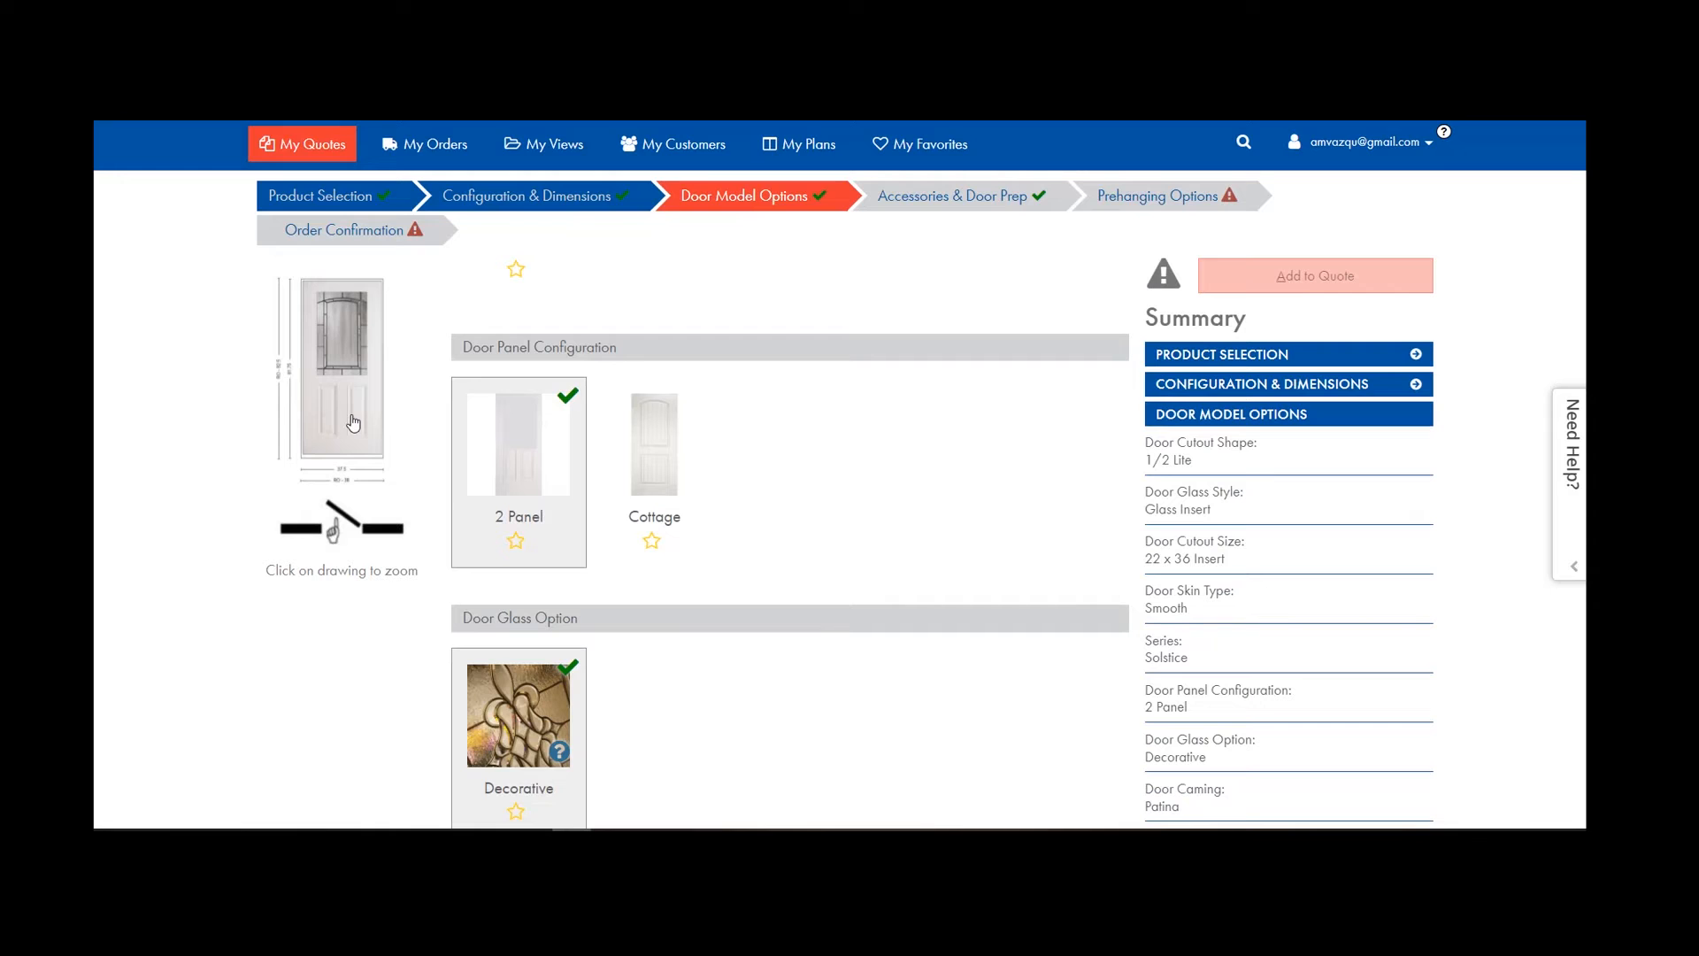
scroll(550, 479, down, 6)
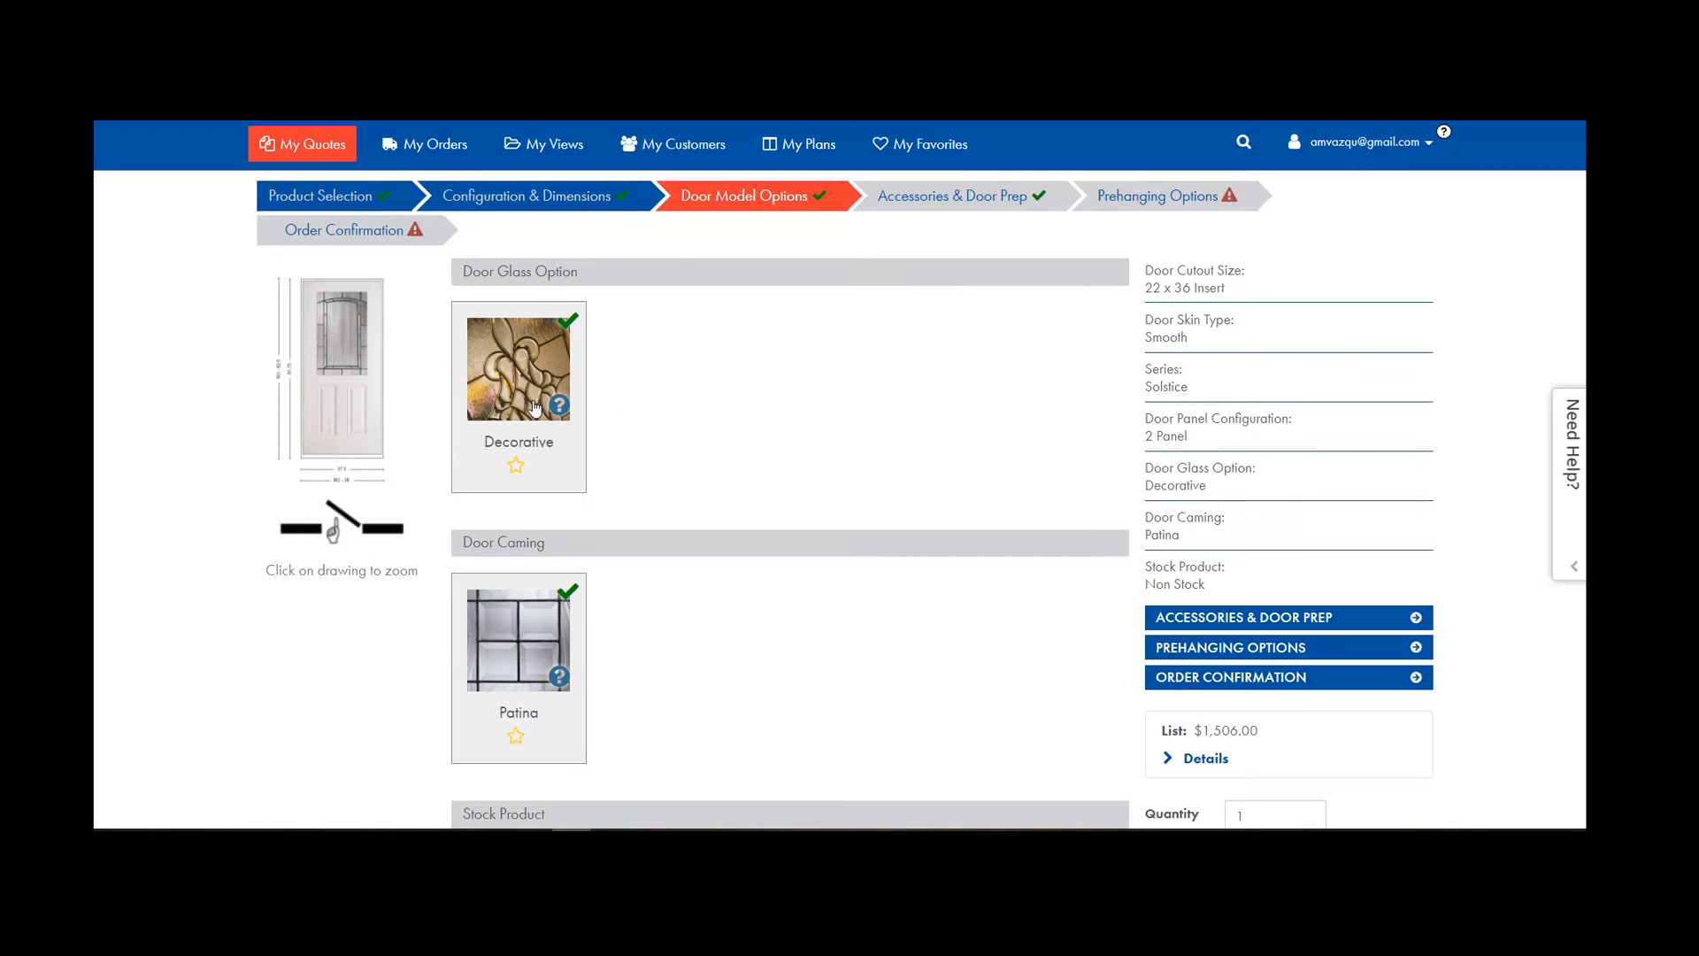
scroll(550, 479, down, 1)
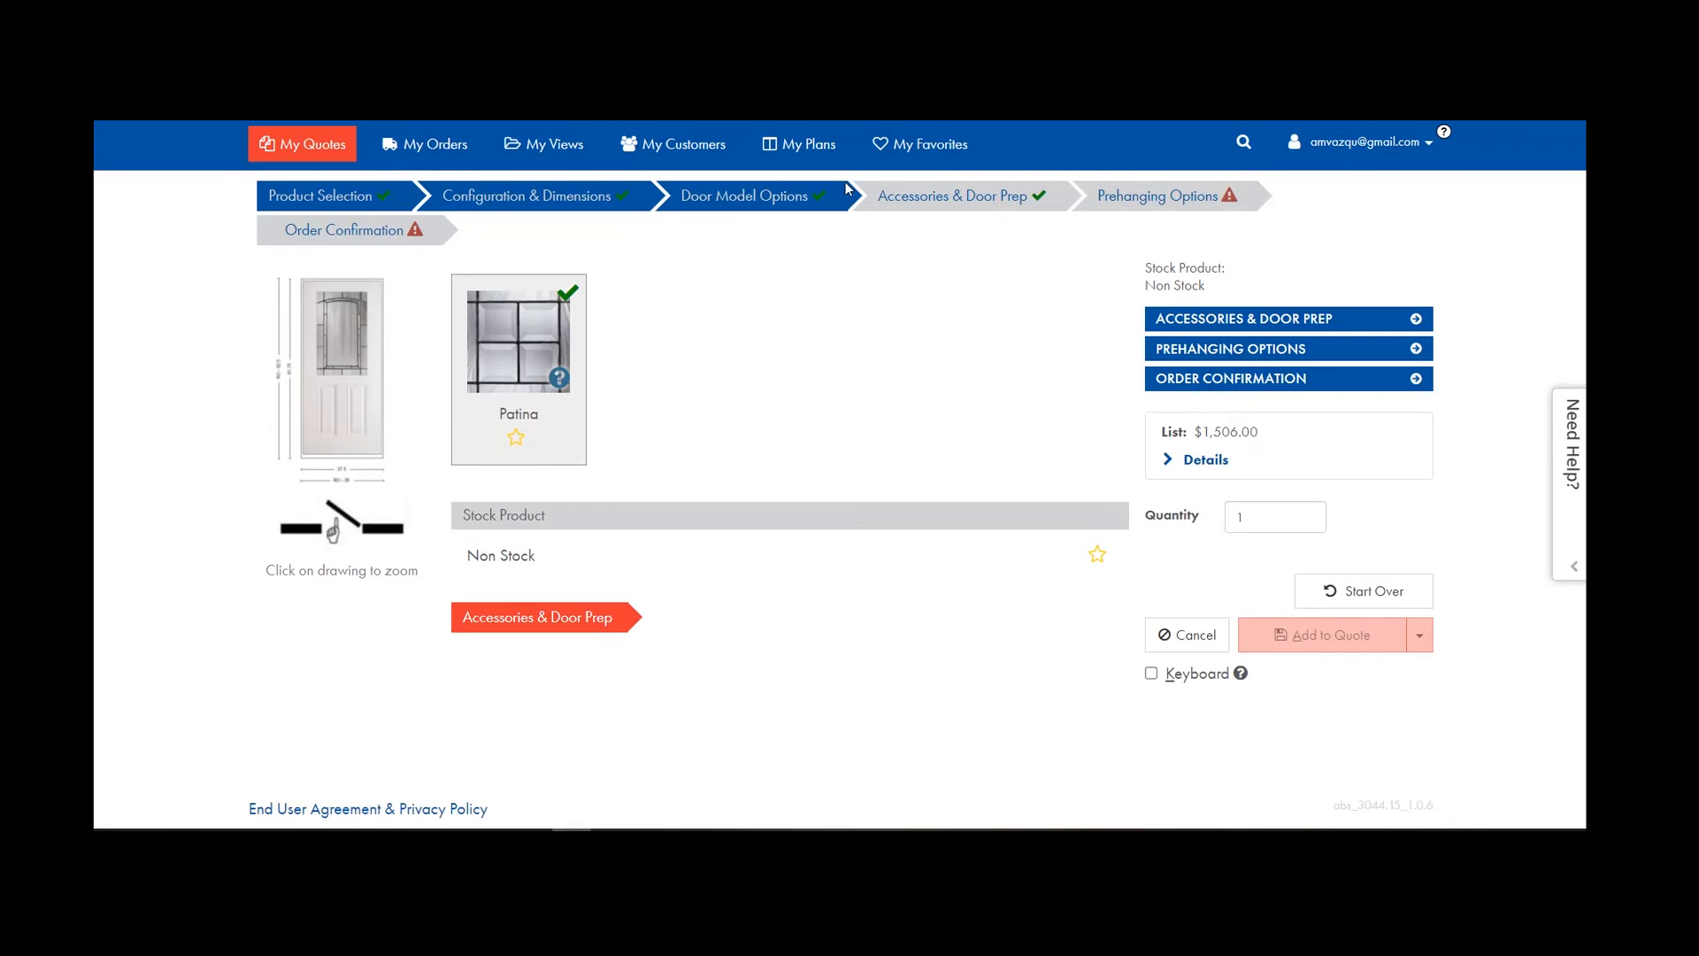
Set a custom wall condition of 5 in the prehanging options.
click(1131, 192)
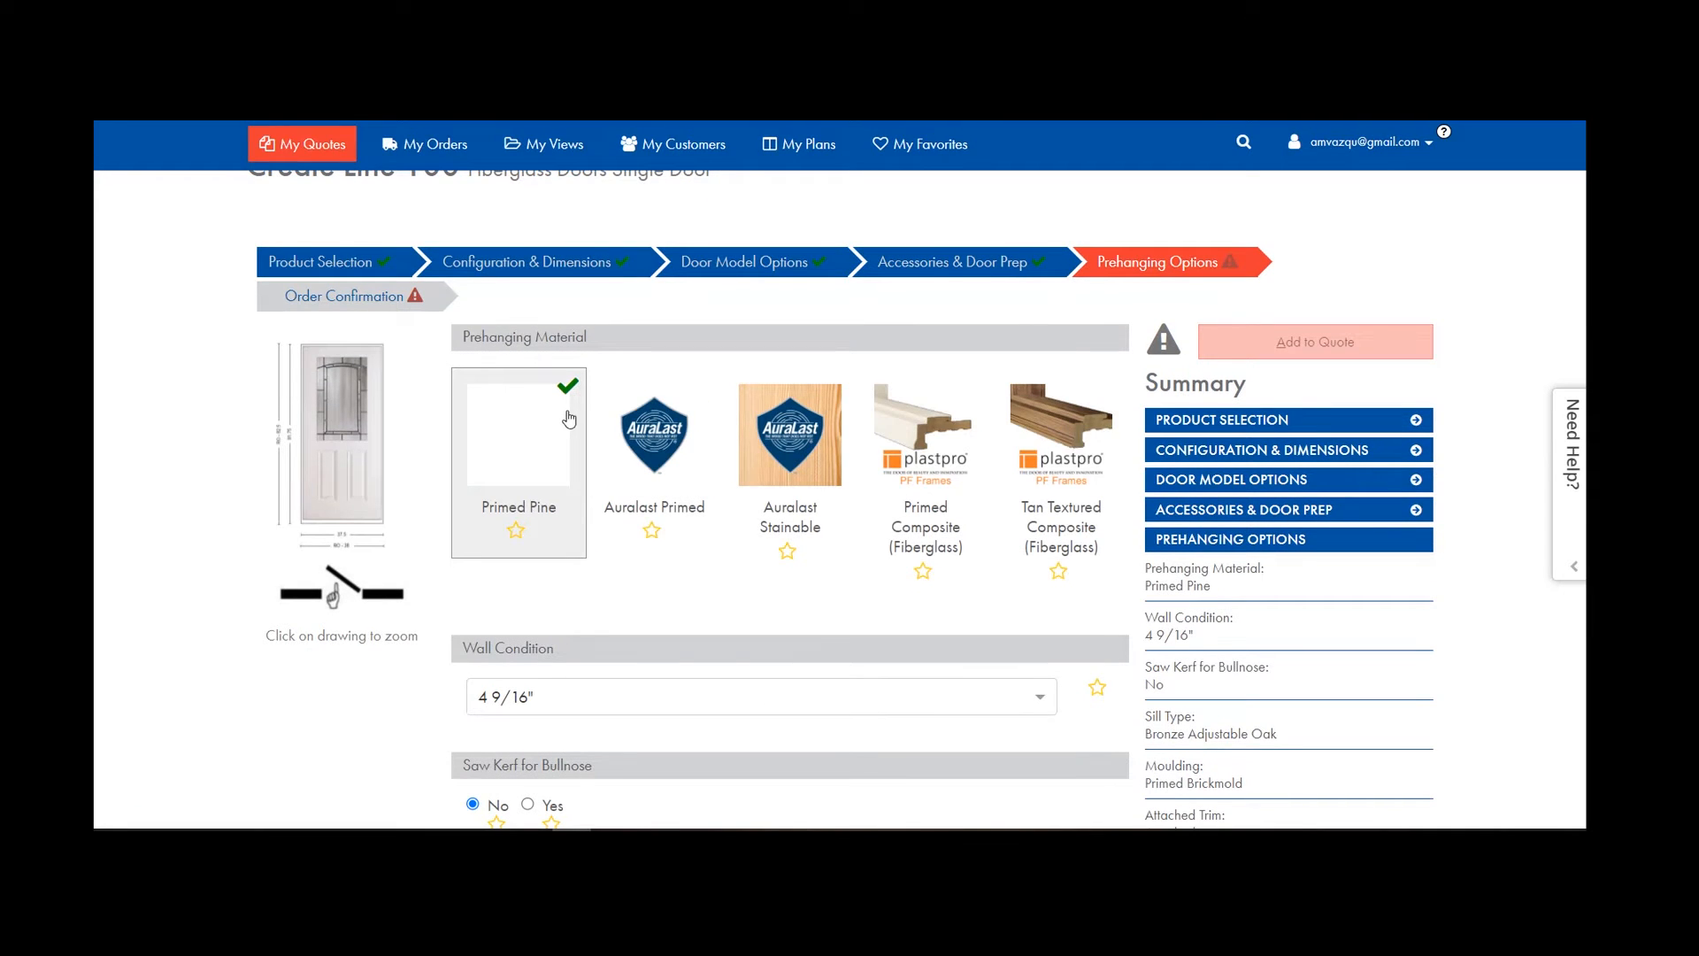
scroll(633, 505, down, 4)
click(612, 349)
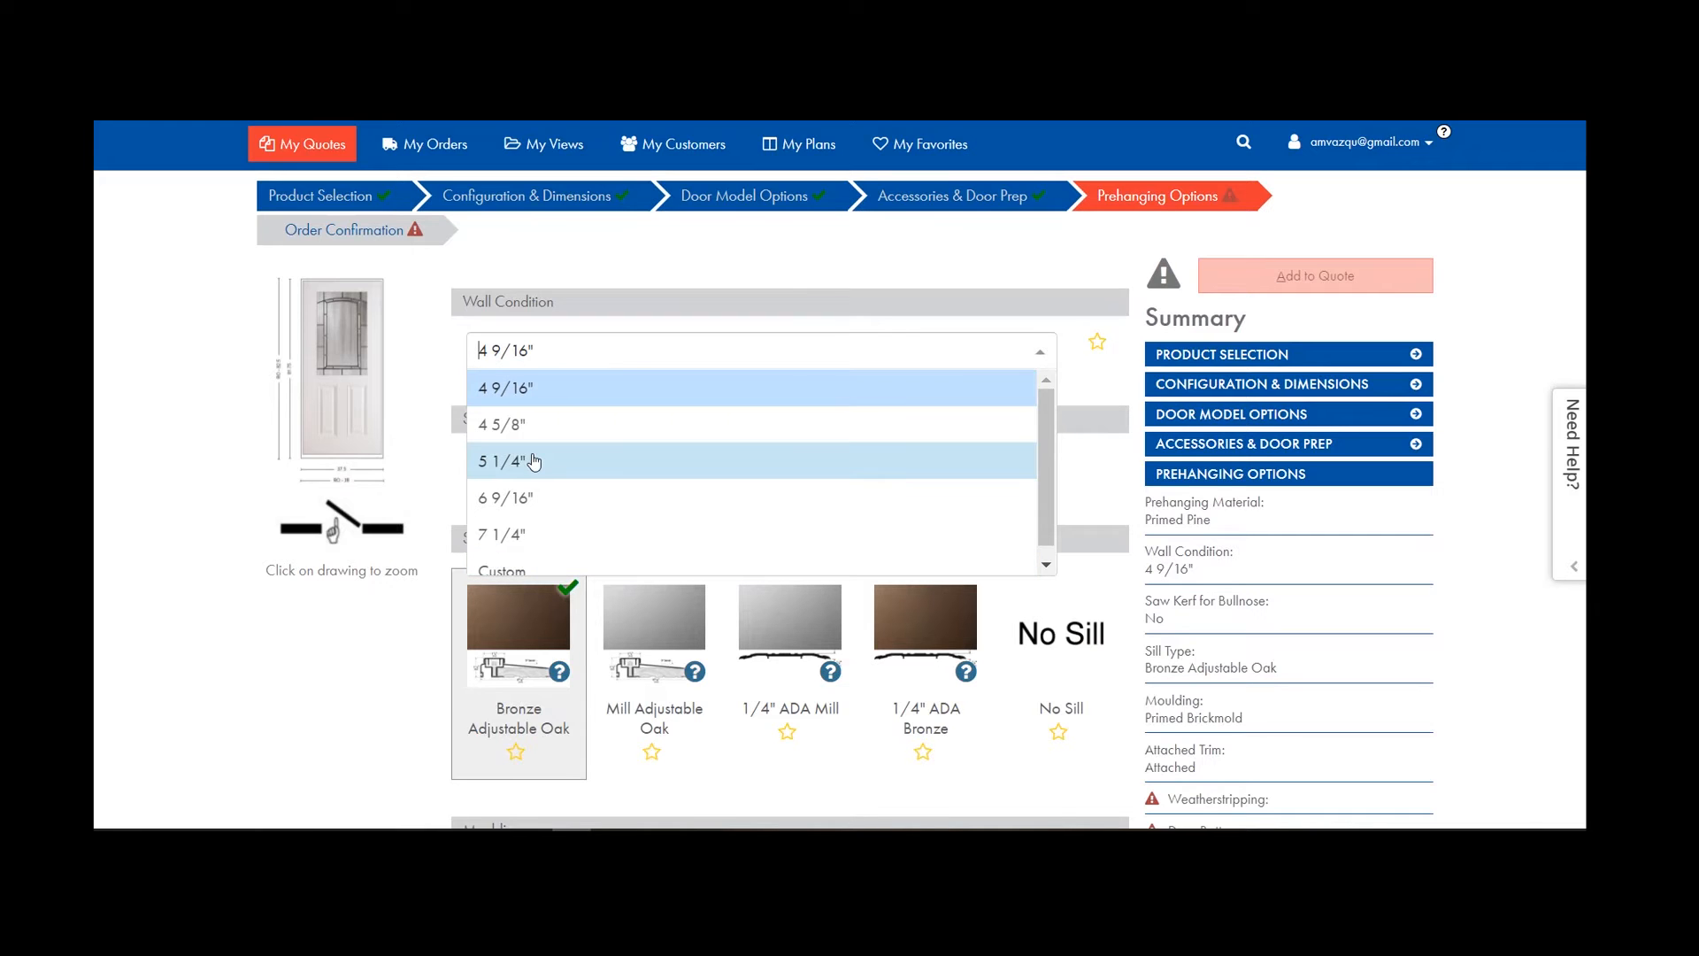
click(522, 574)
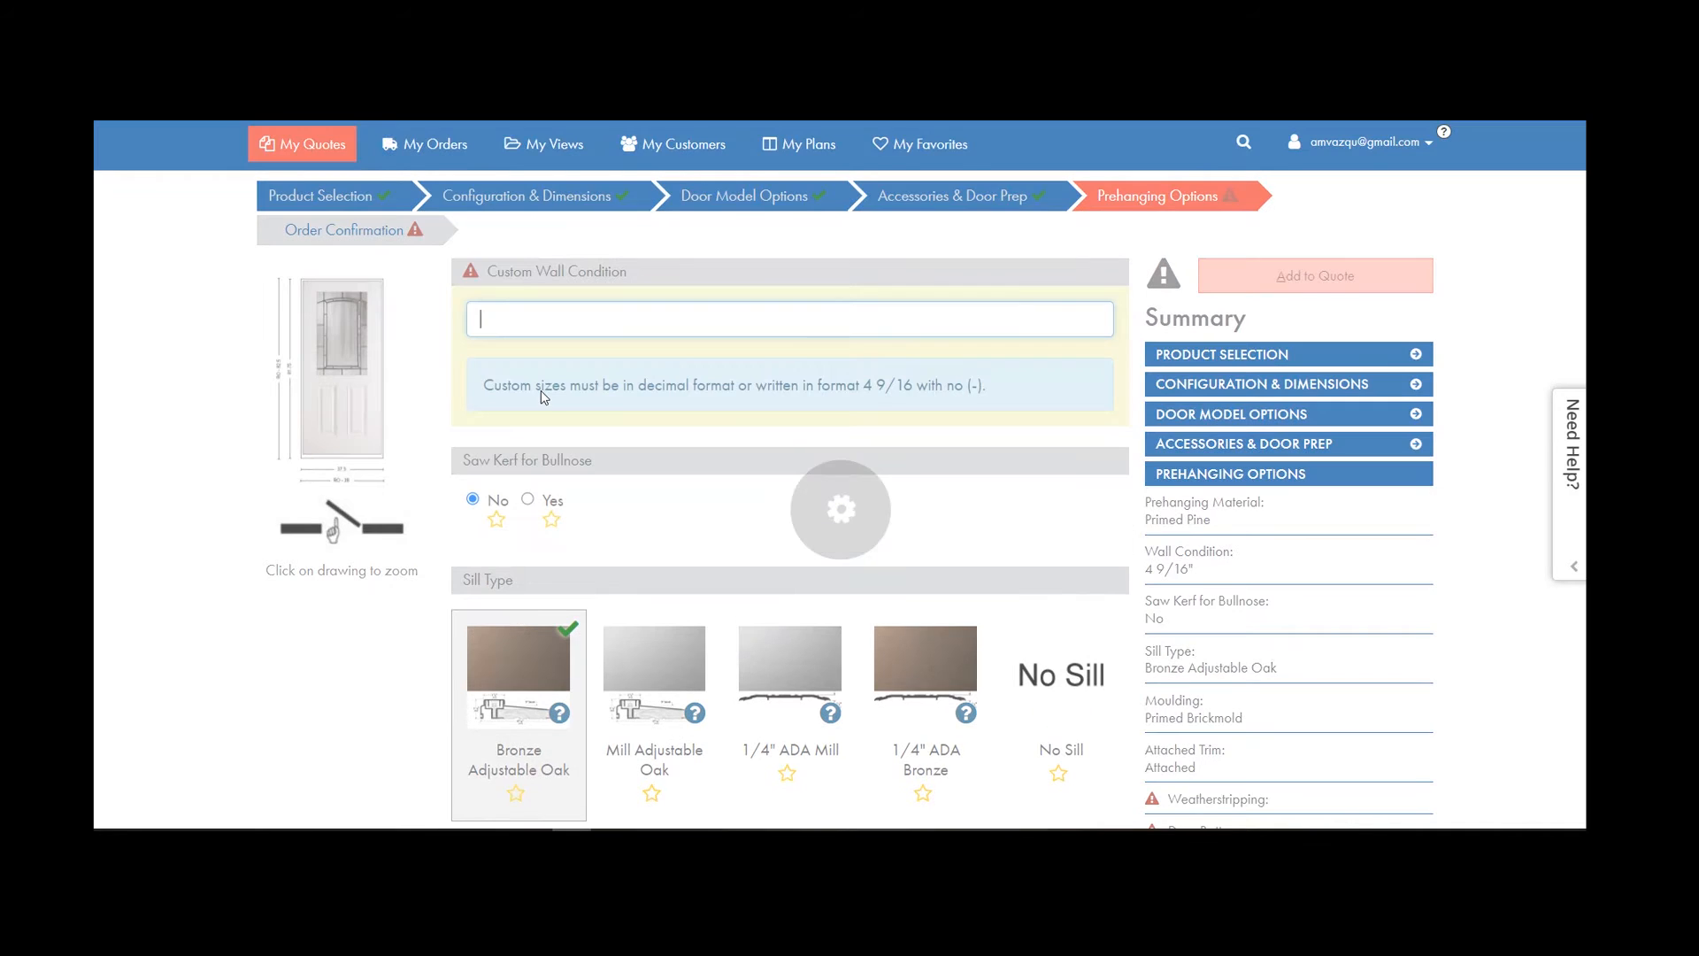
text(5)
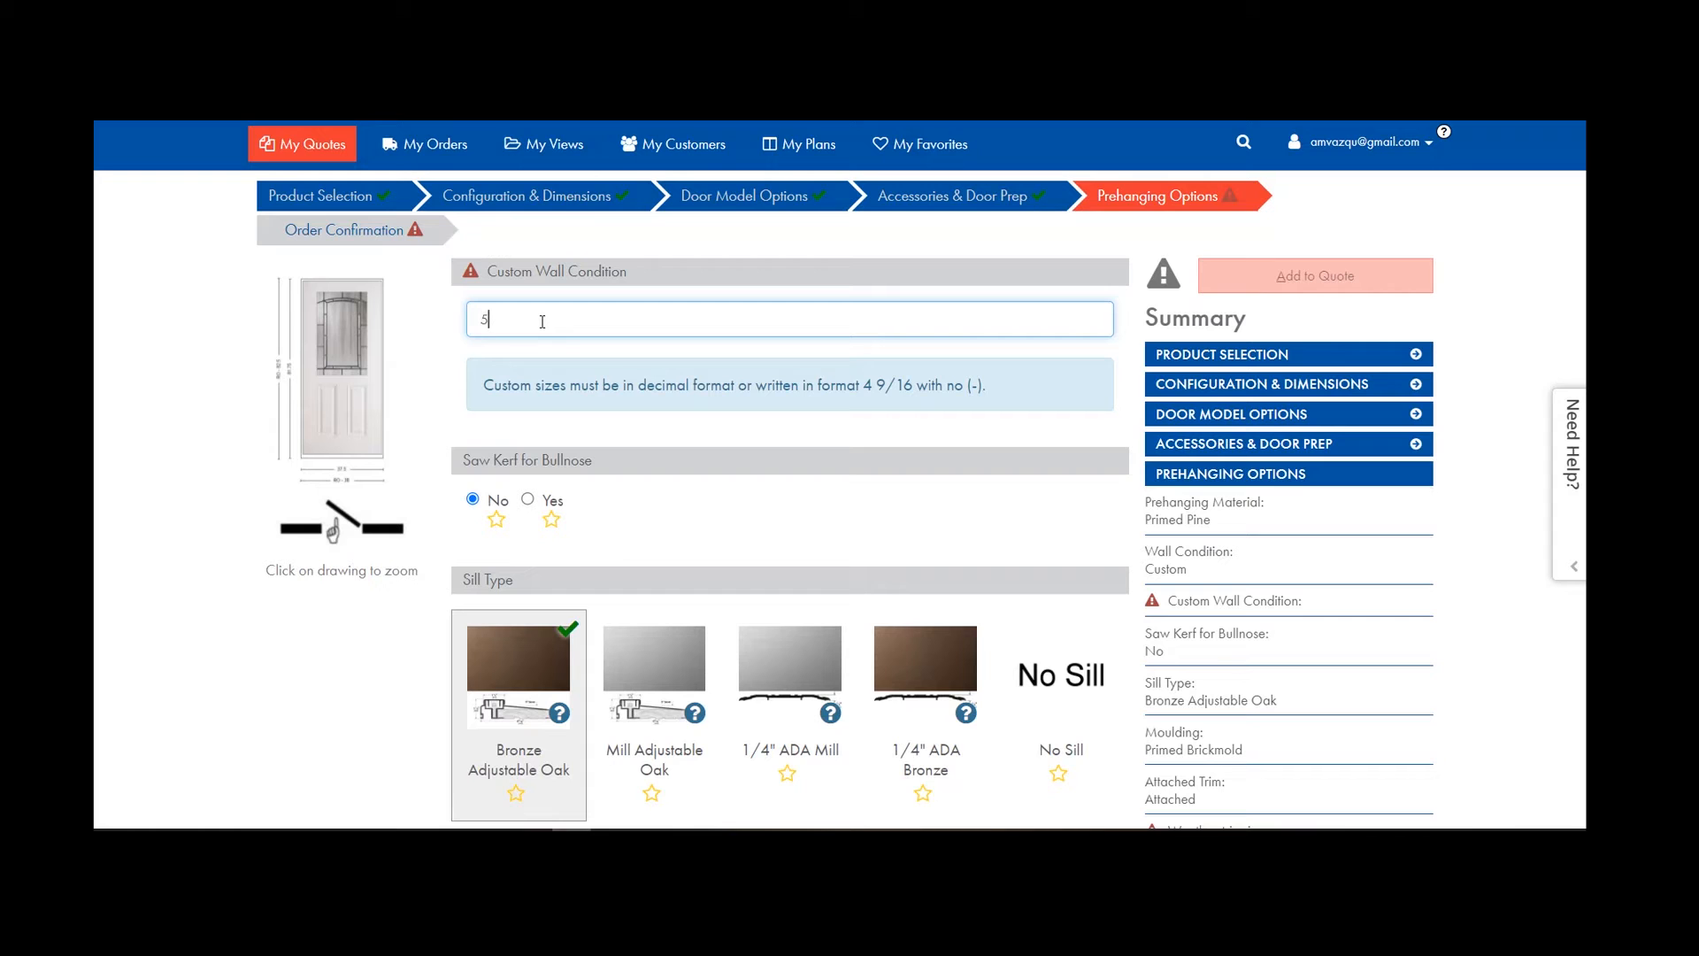
click(440, 425)
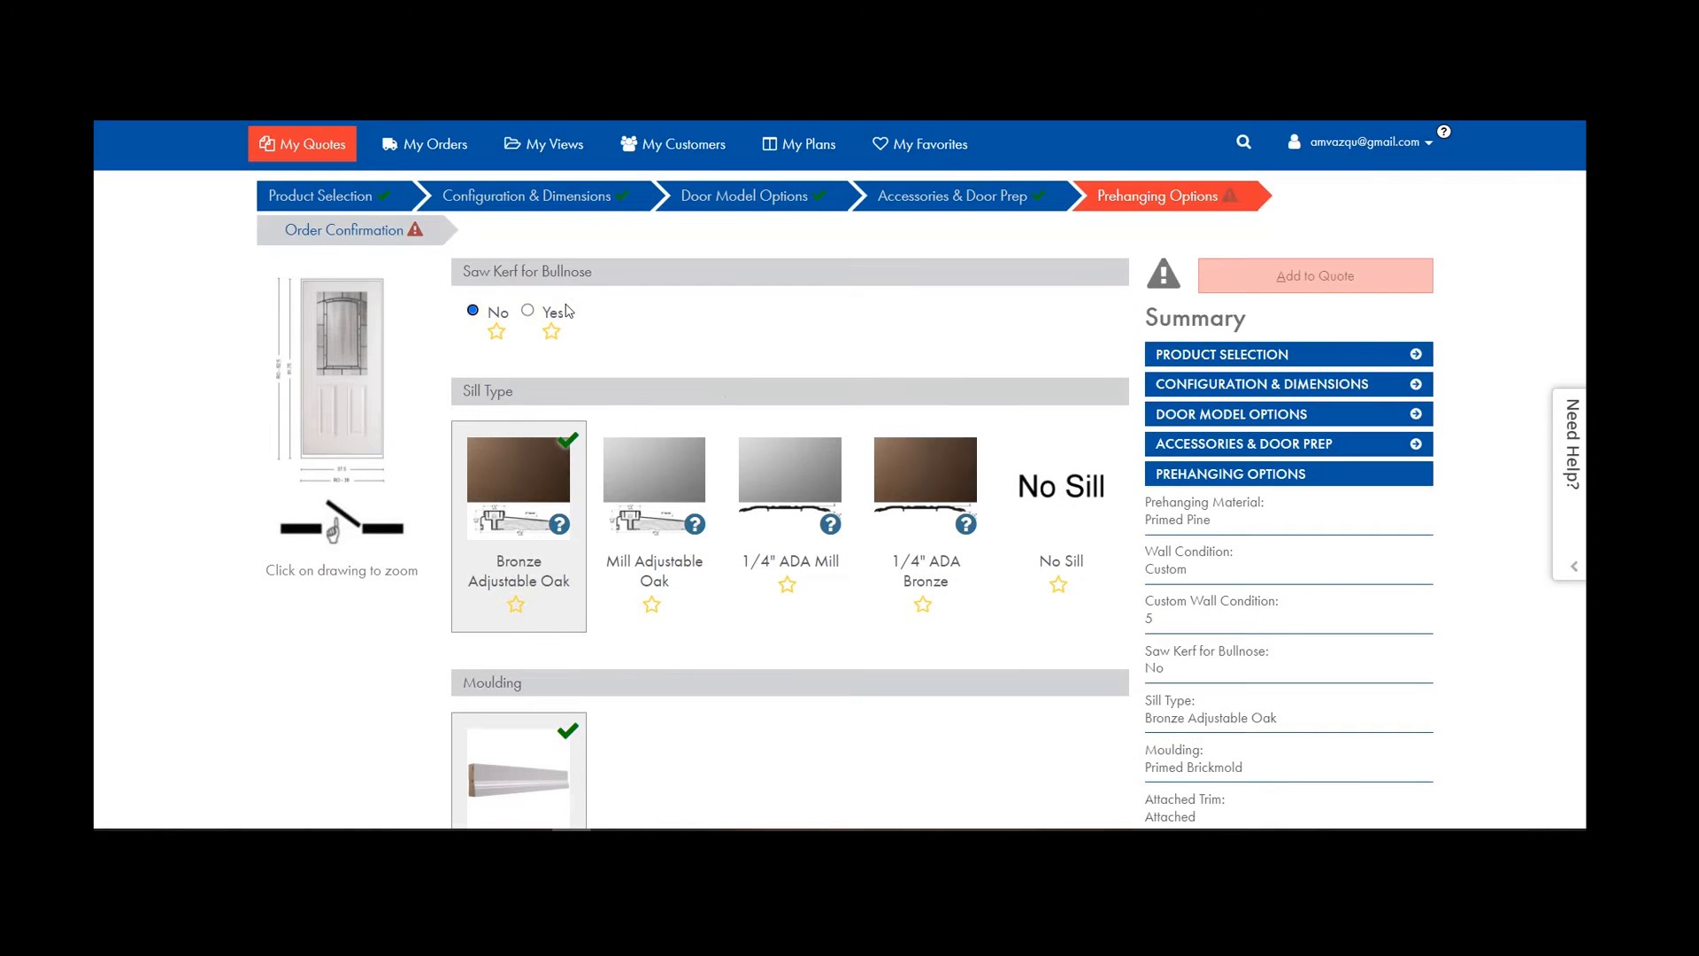
scroll(535, 347, down, 2)
scroll(533, 460, down, 1)
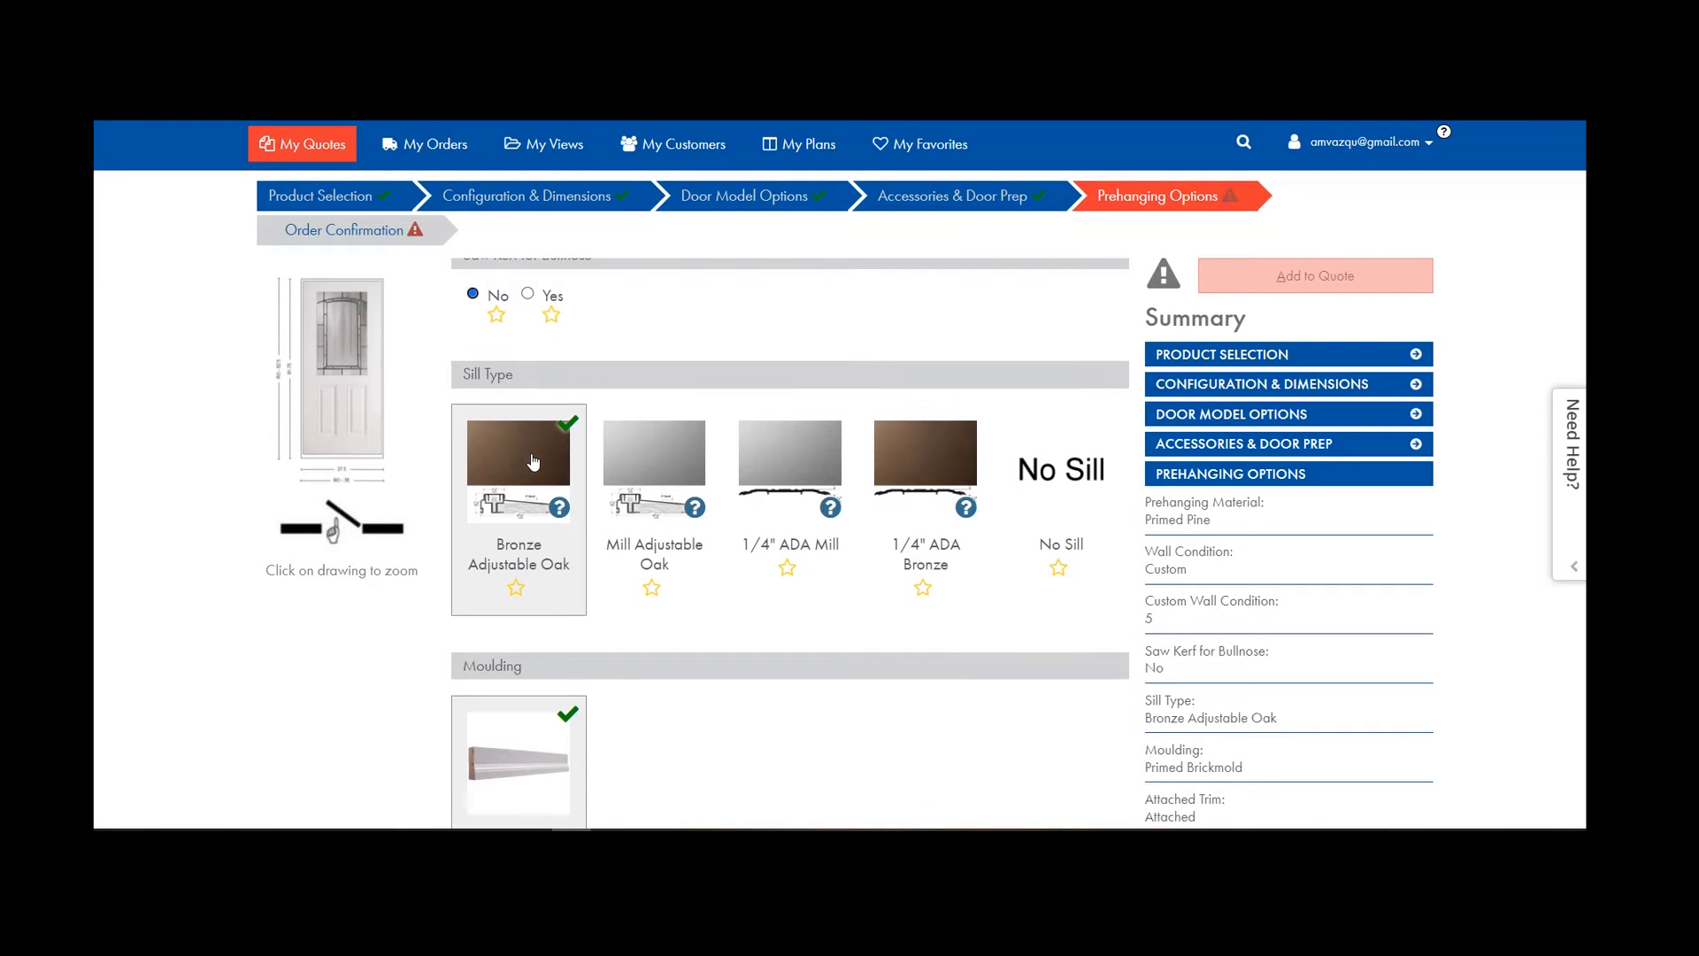
scroll(531, 513, down, 2)
scroll(529, 562, down, 1)
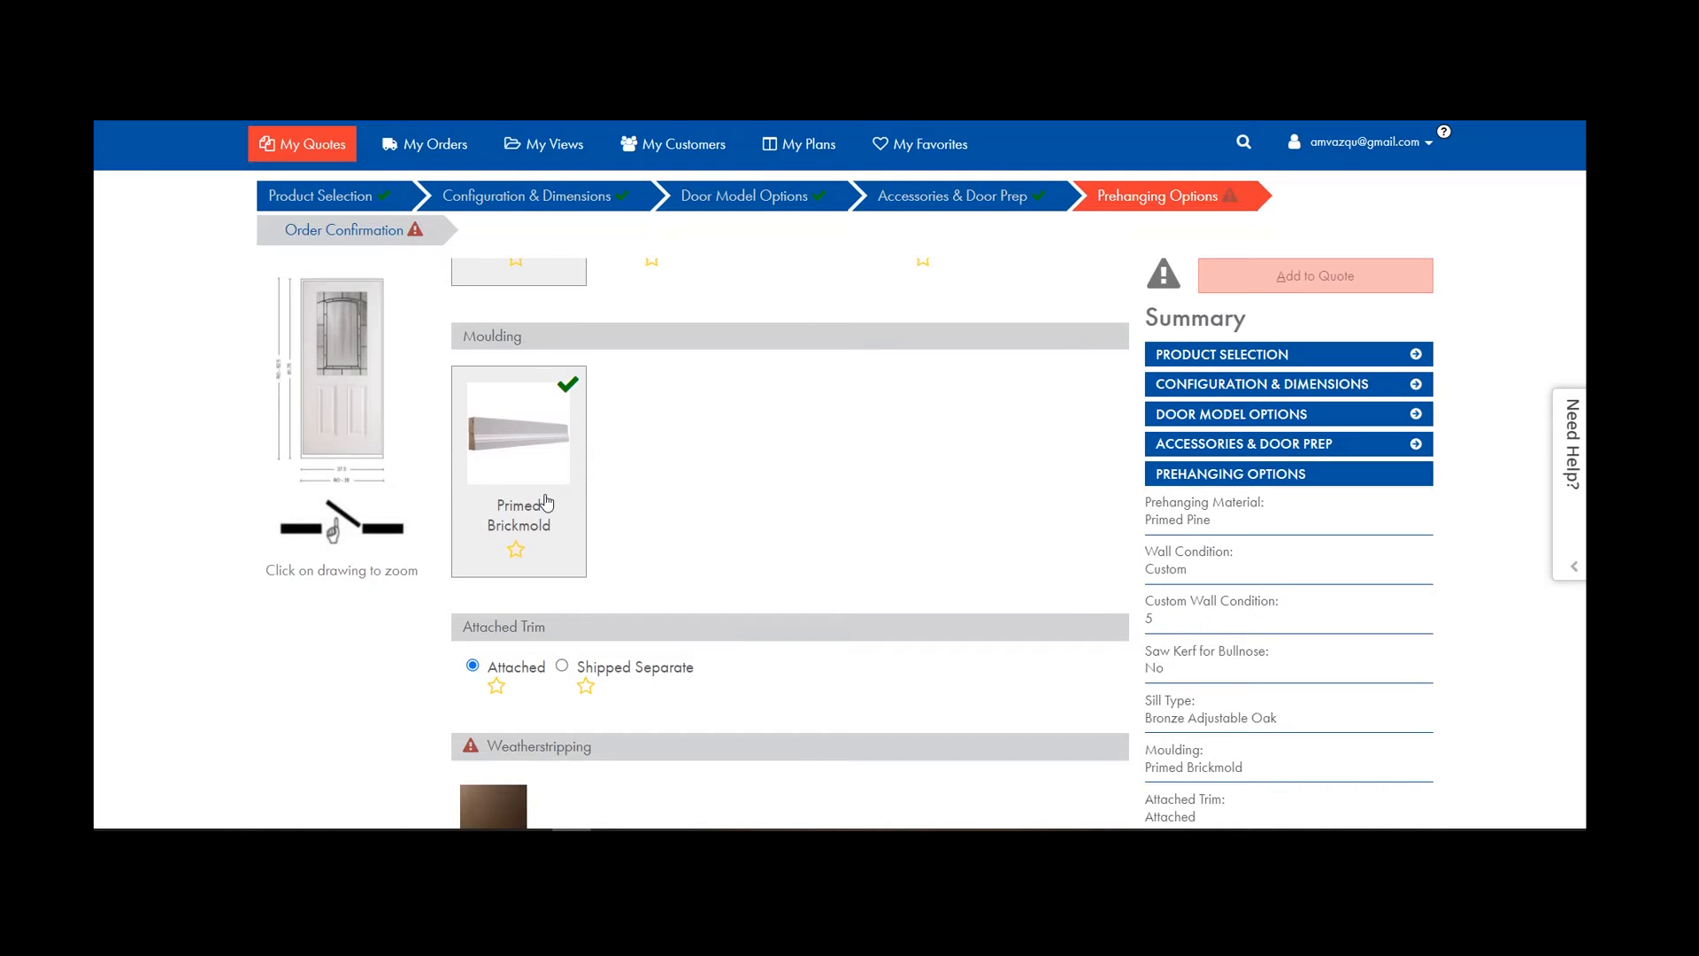
scroll(539, 354, down, 2)
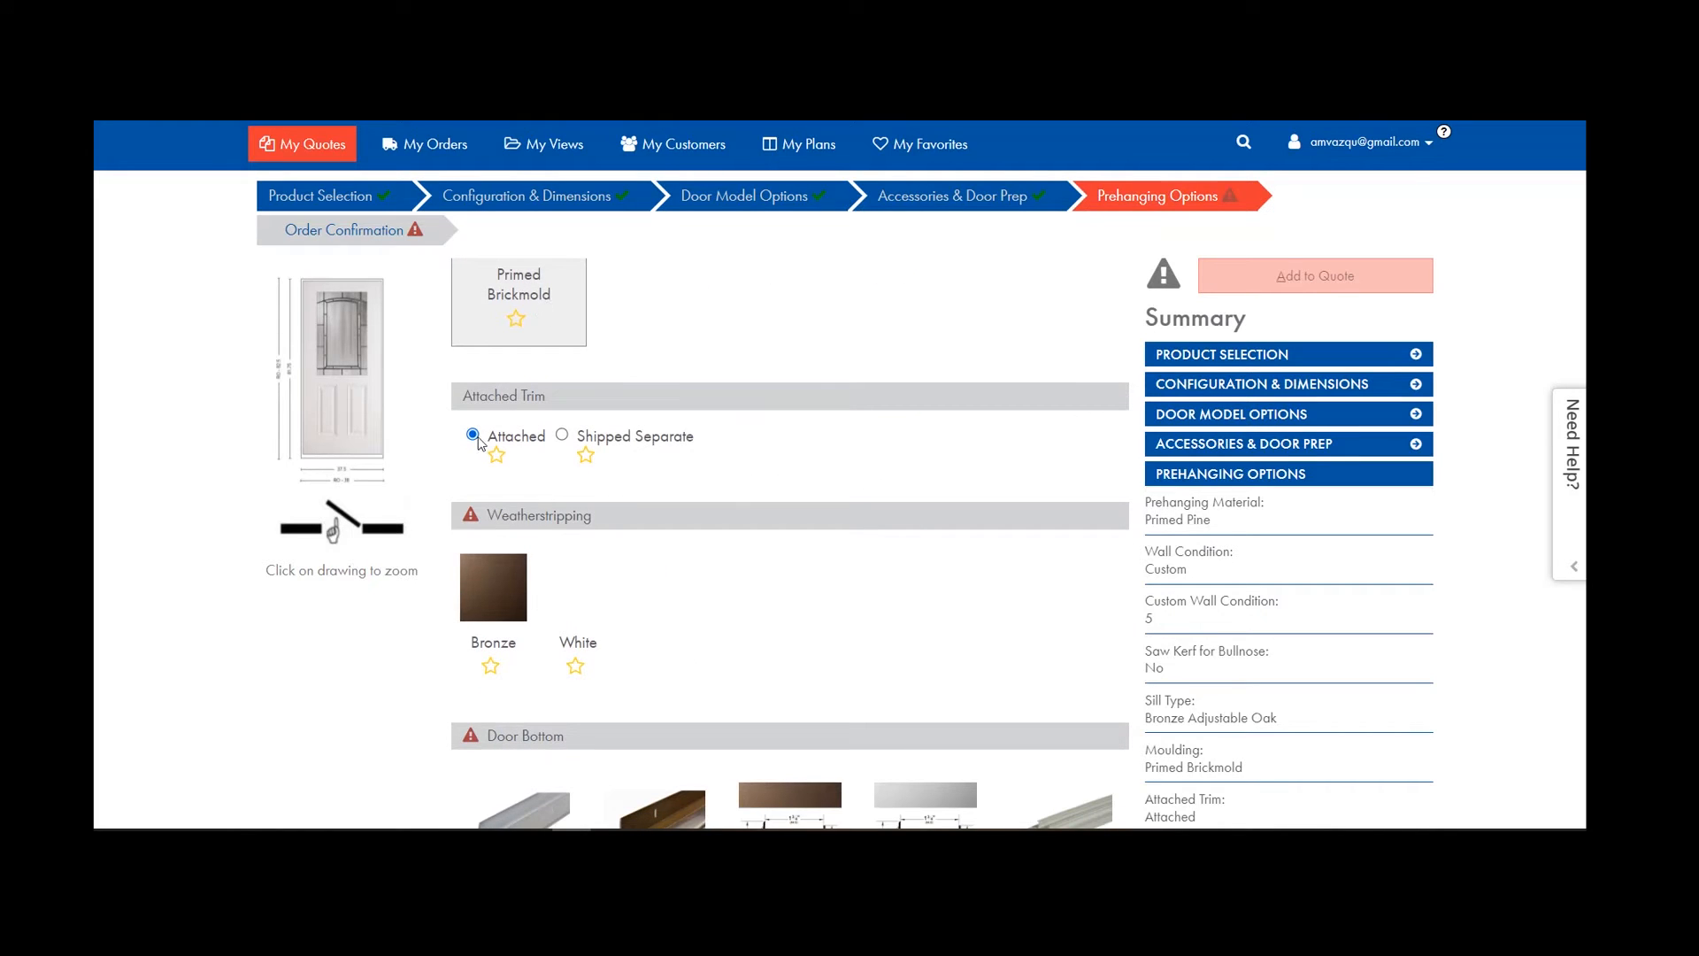
Ship the trim separately, with Bronze weatherstripping and a Vinyl Bronze door bottom.
click(561, 434)
scroll(494, 342, down, 2)
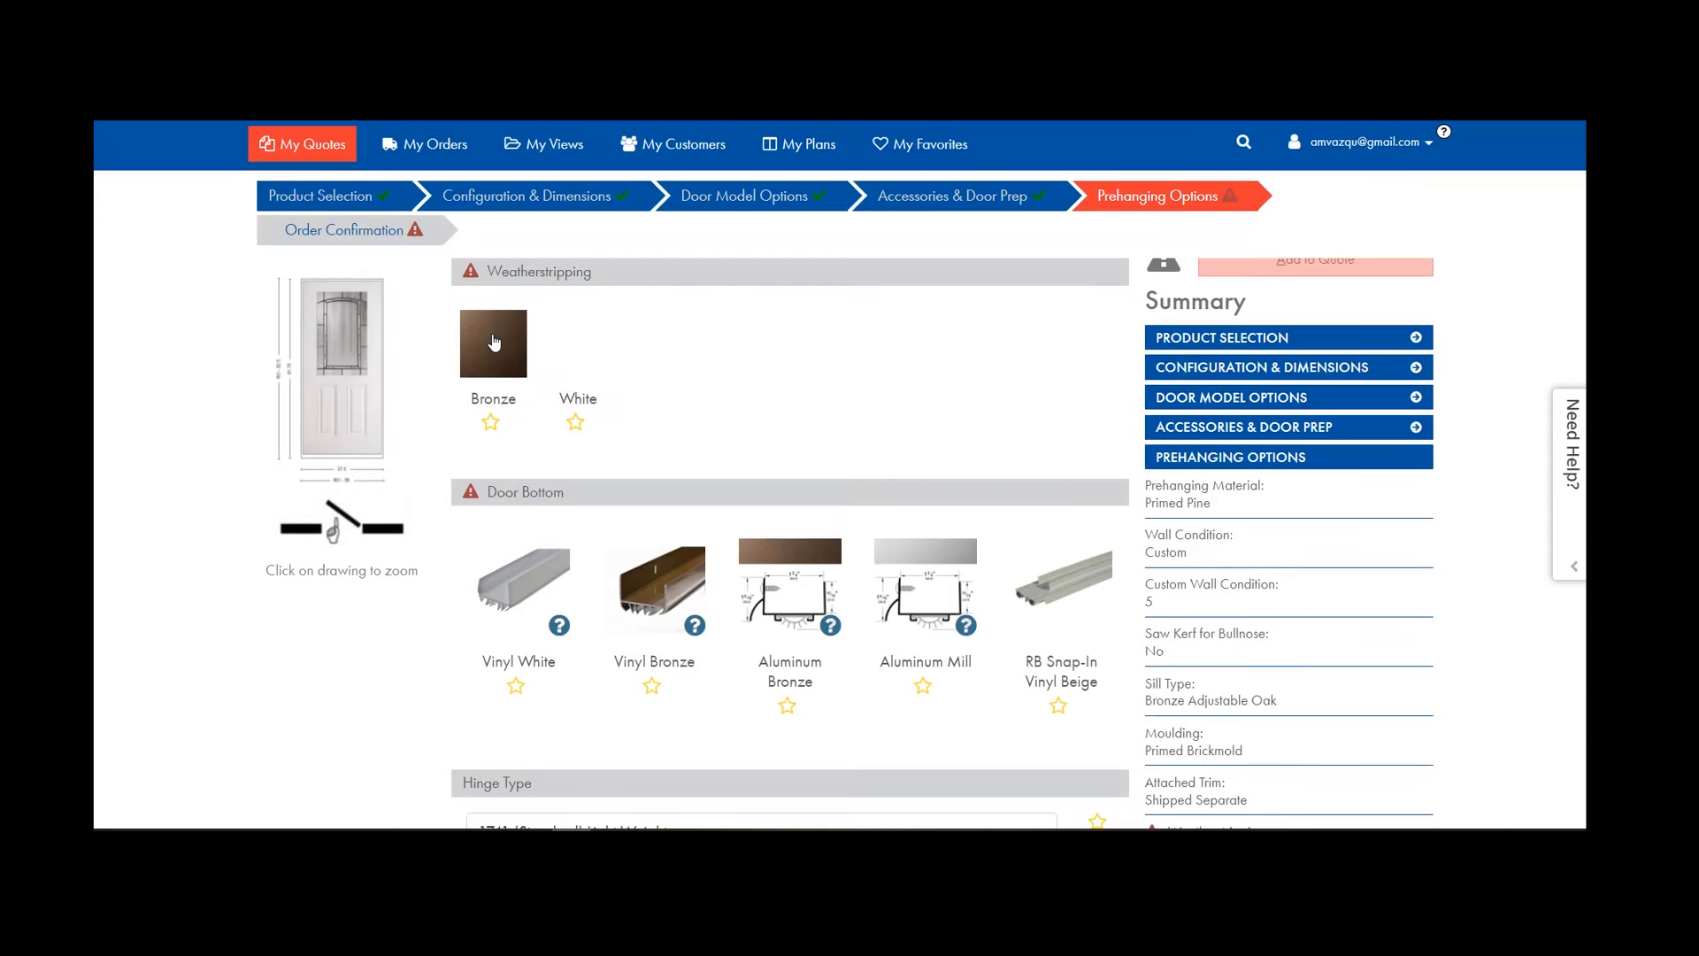
click(494, 343)
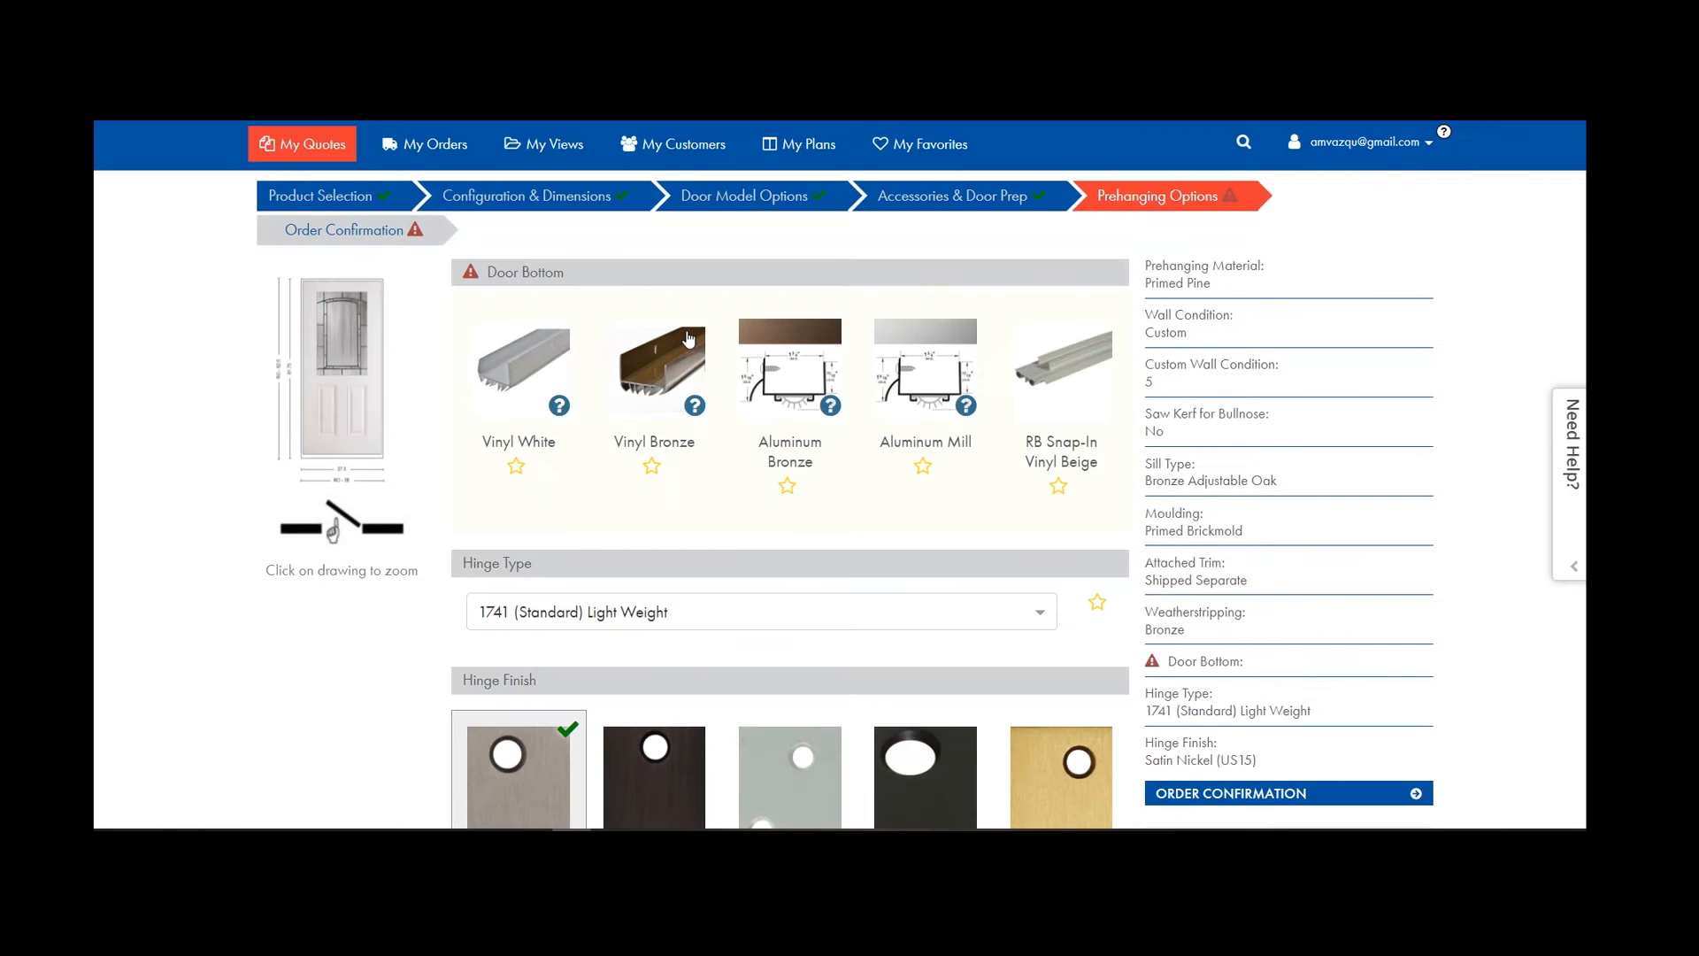
click(692, 365)
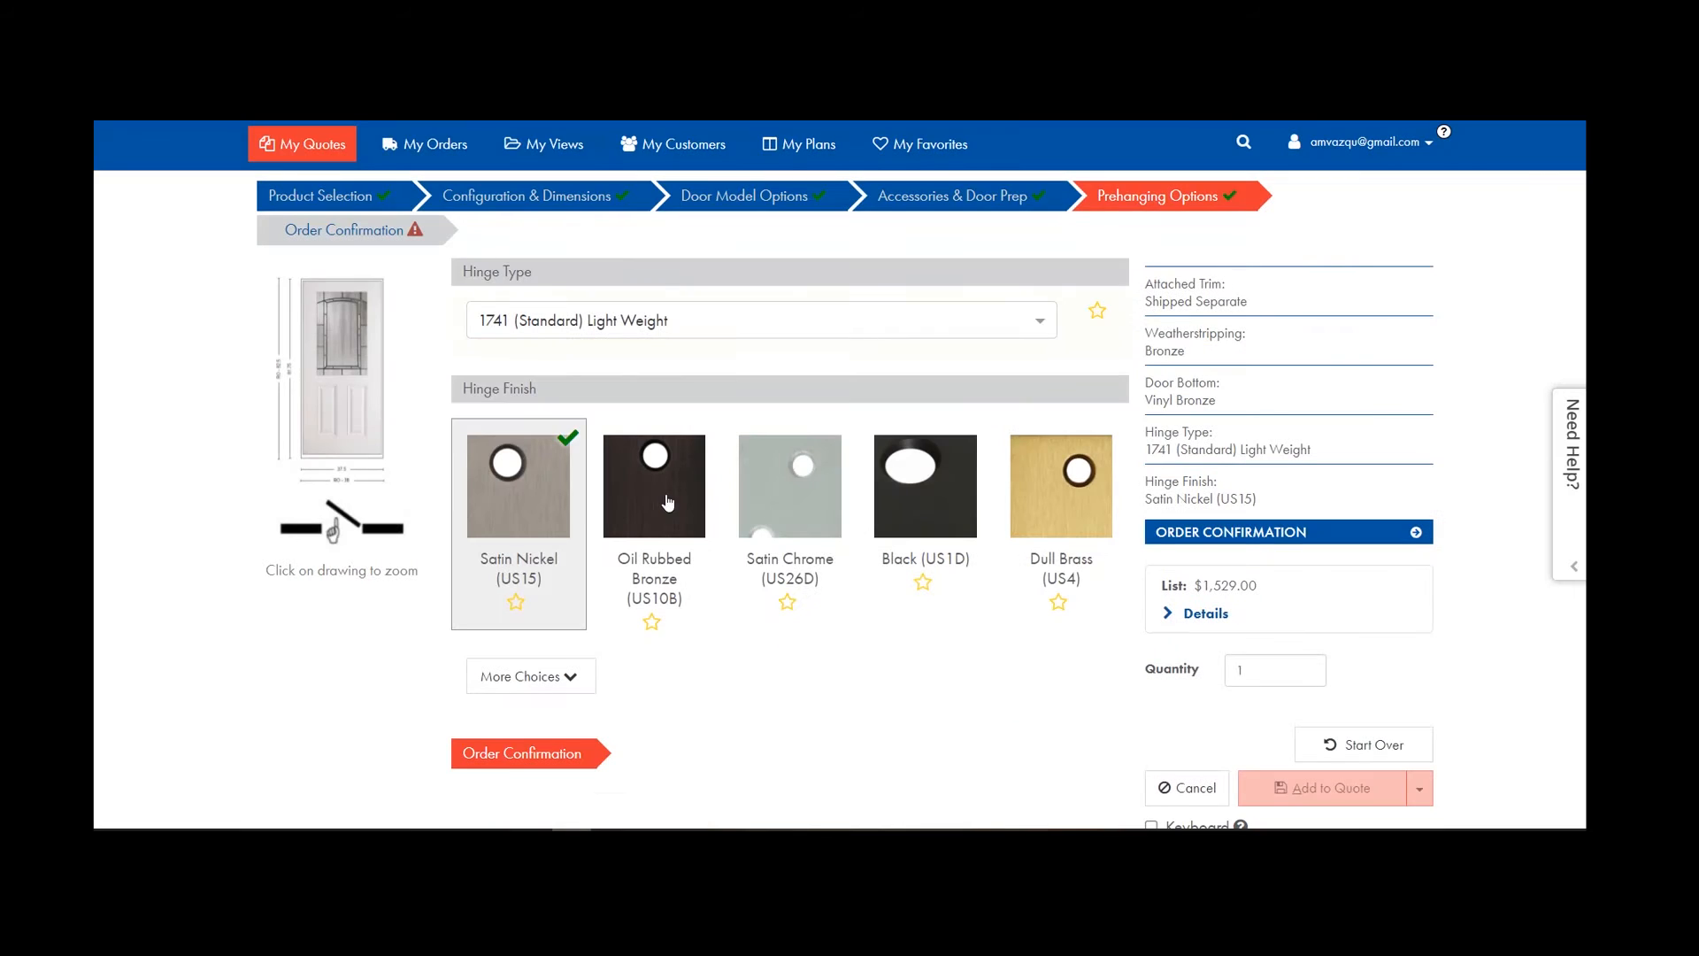
Use Standard Light Weight hinges in the Oil Rubbed Bronze finish.
click(1040, 320)
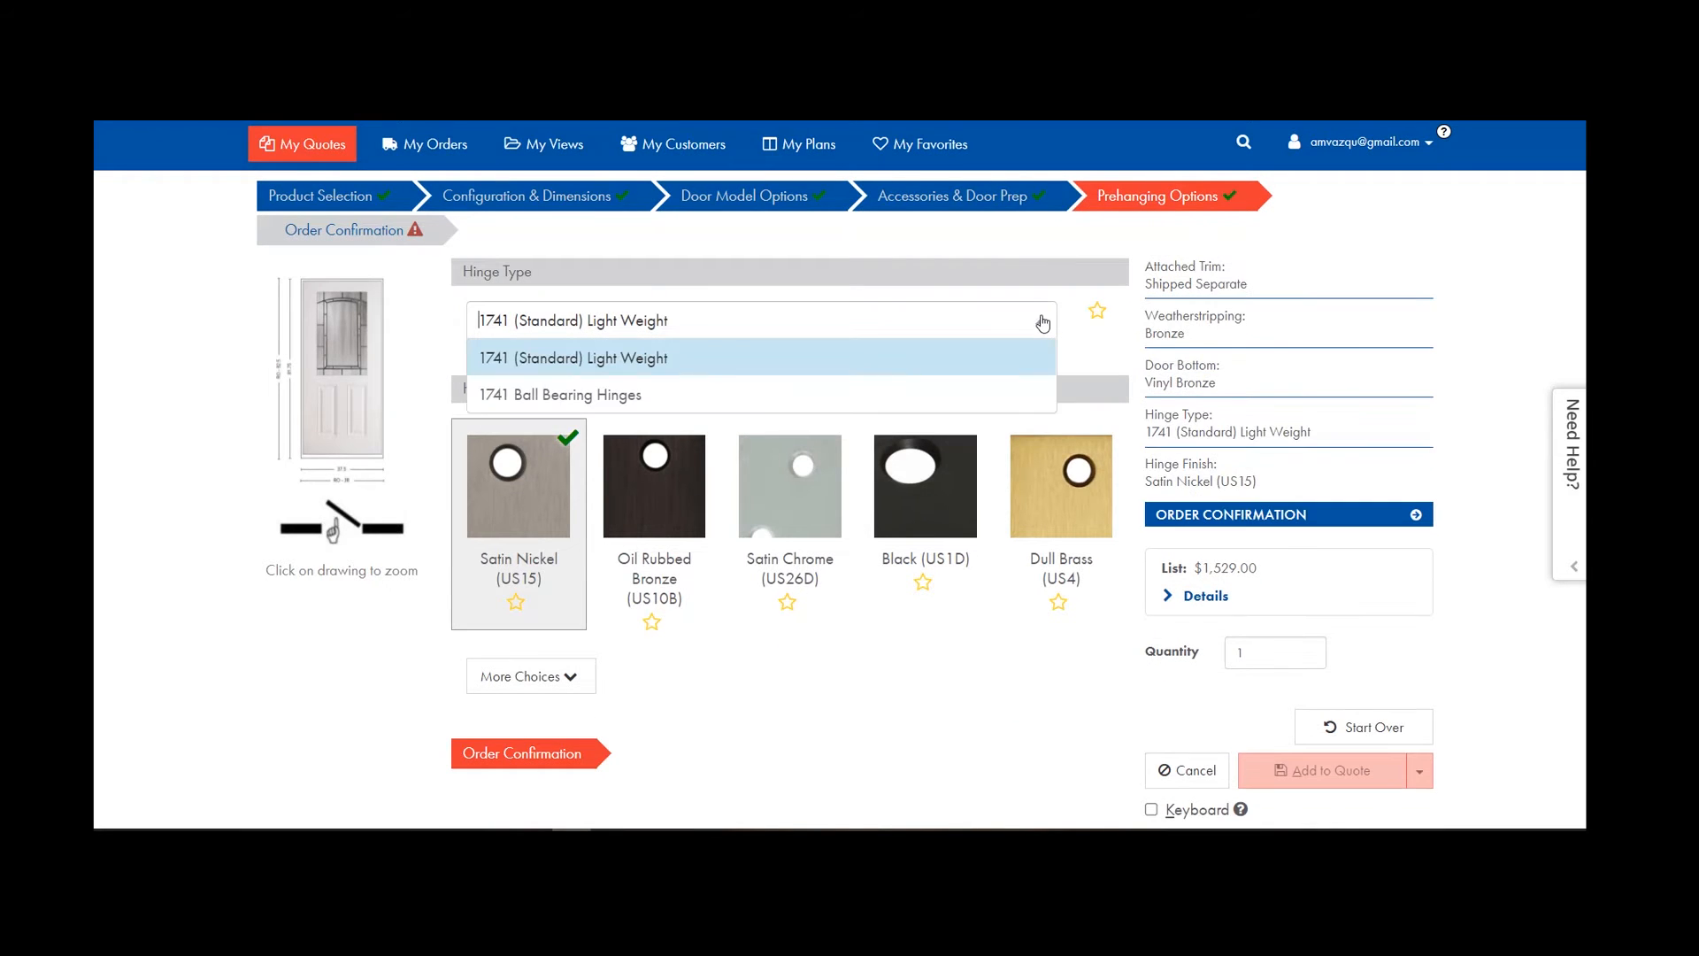
click(602, 370)
click(579, 562)
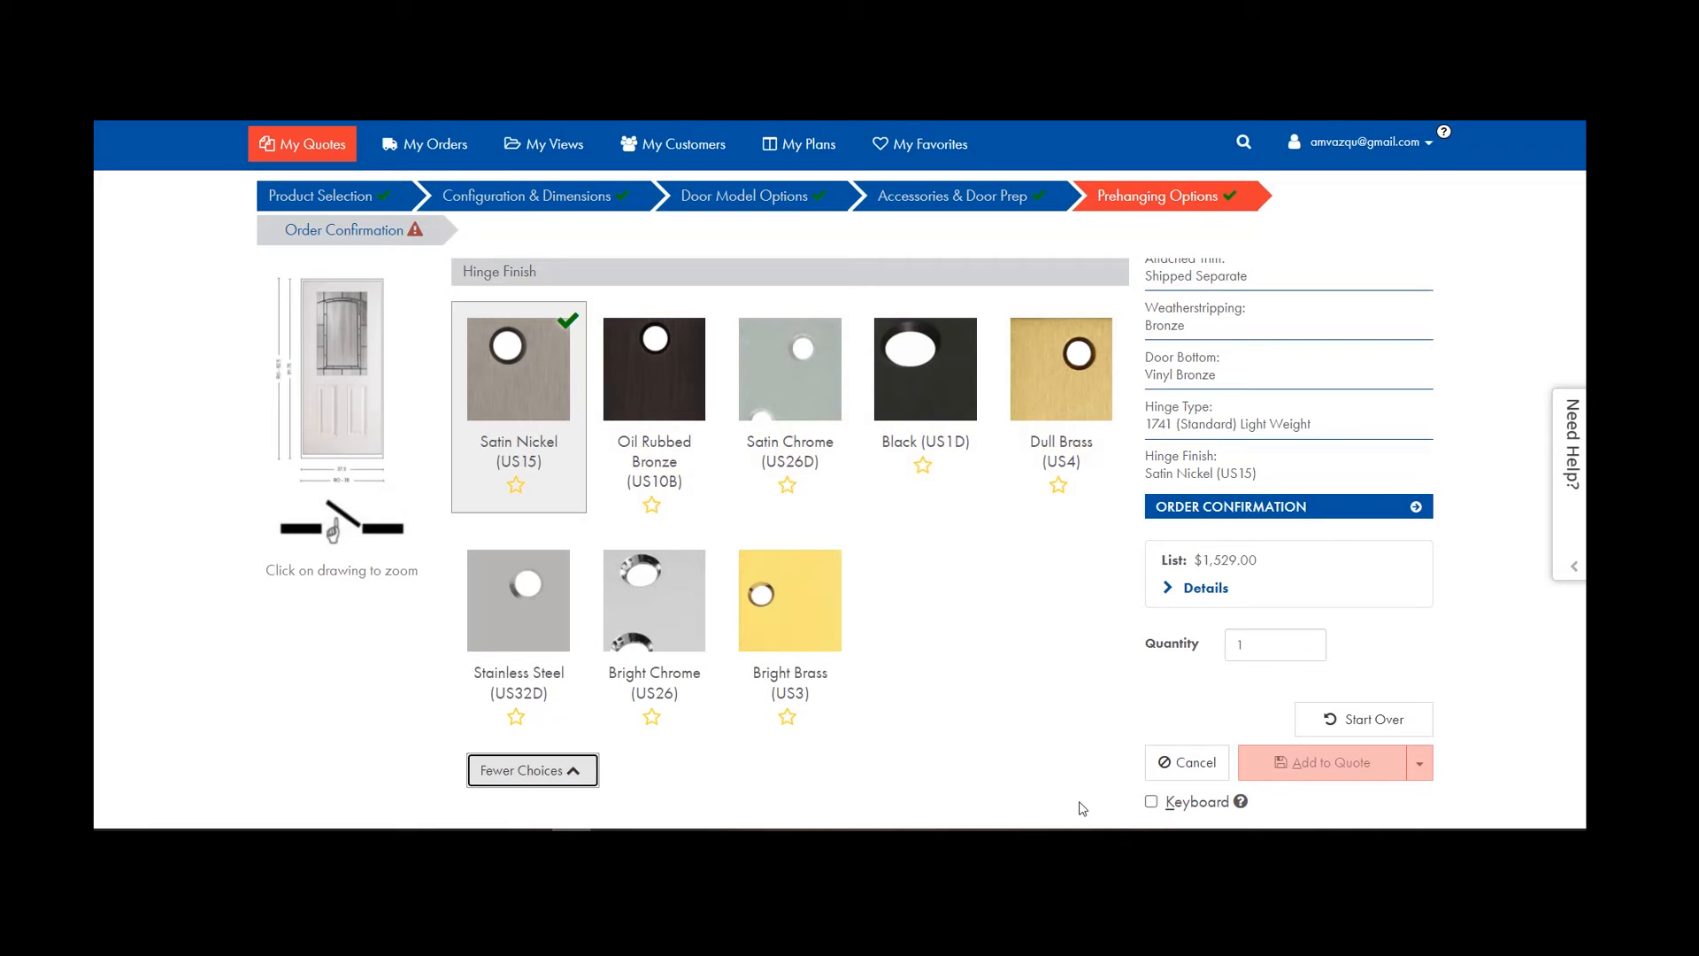
click(659, 389)
scroll(789, 559, down, 3)
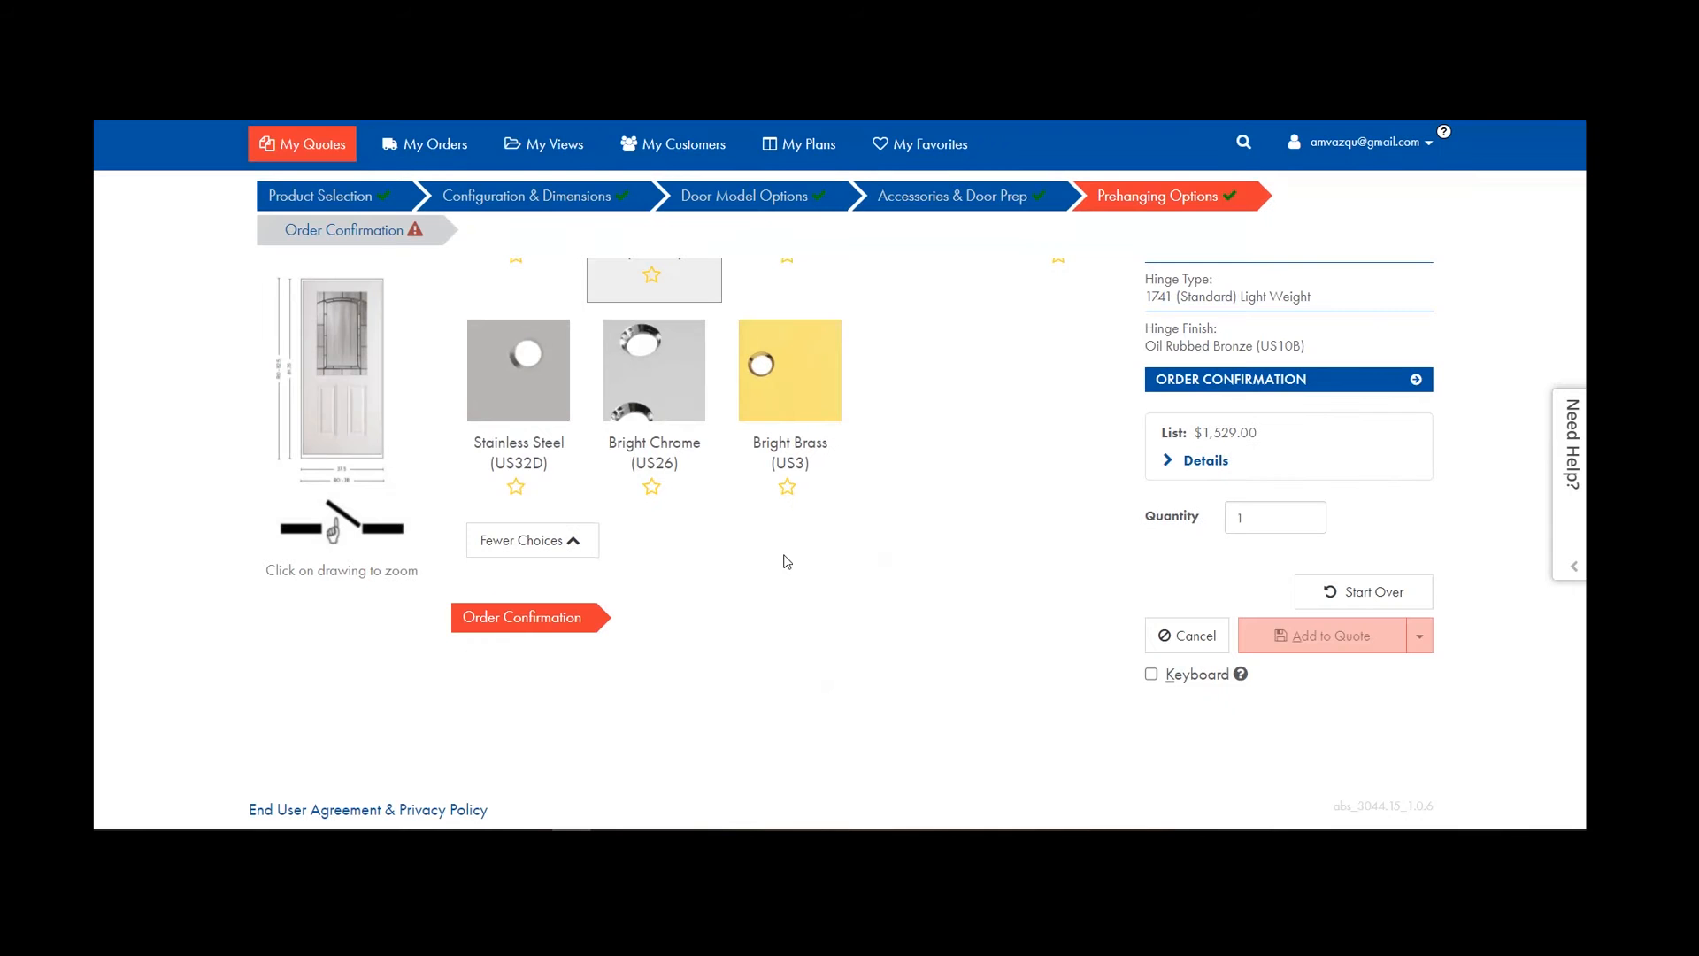
Confirm the 38 × 82.5 rough opening height is correct and add the door as line 100.
click(393, 233)
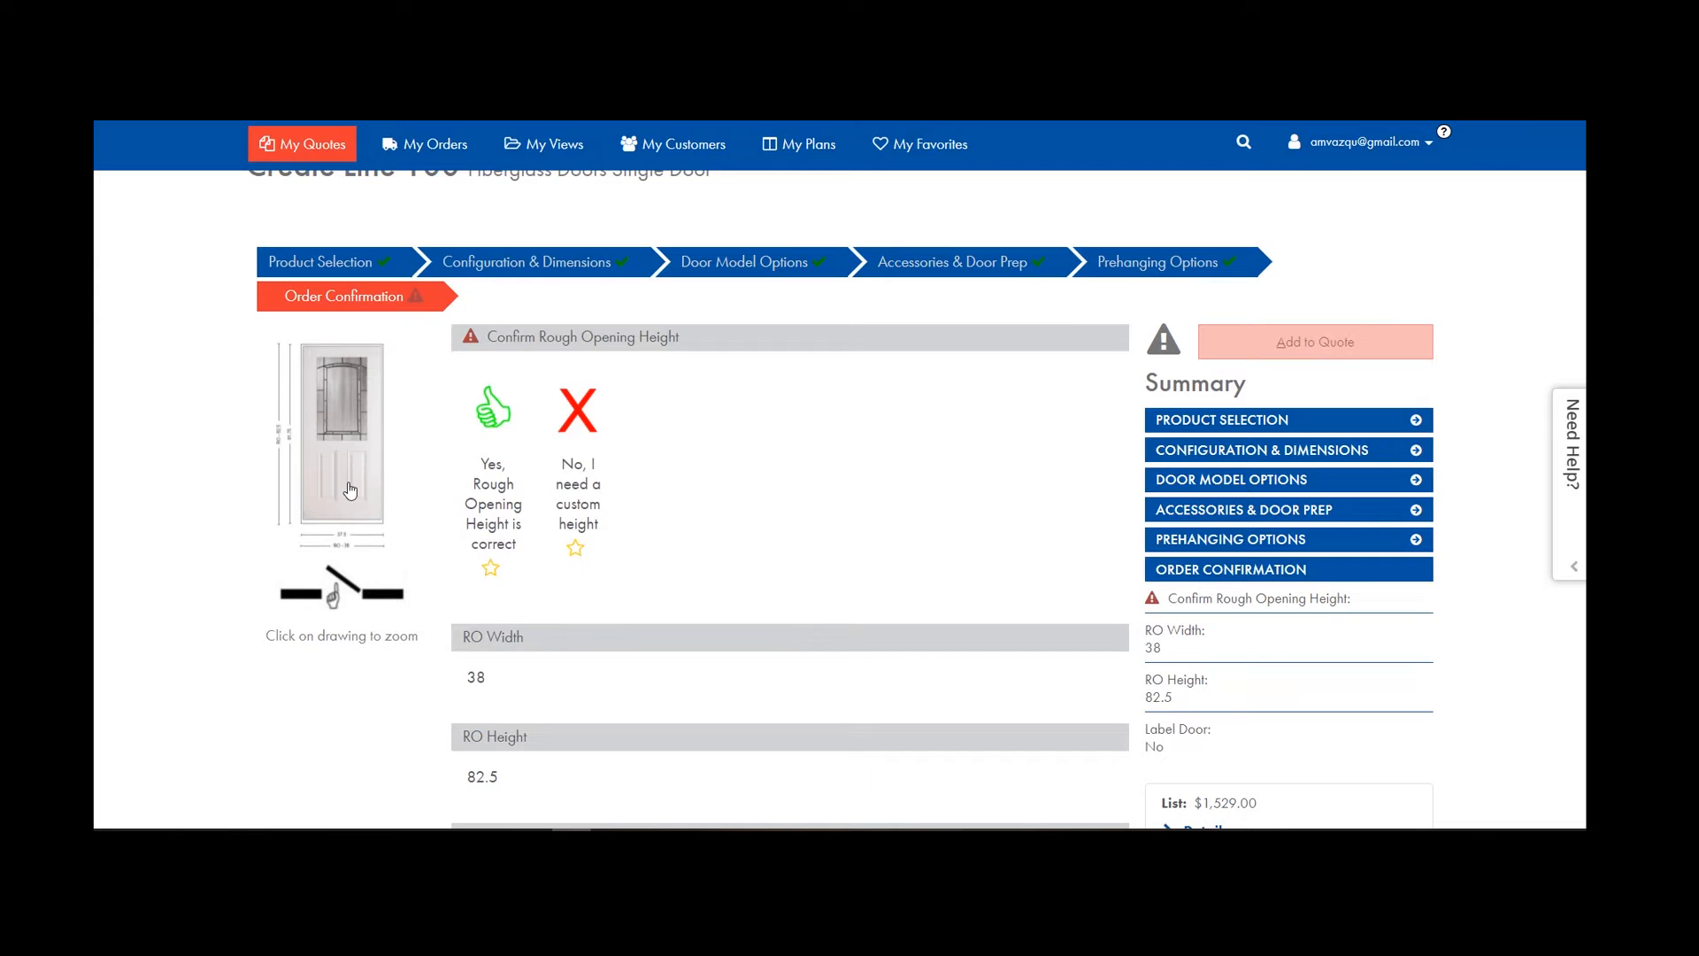
click(582, 415)
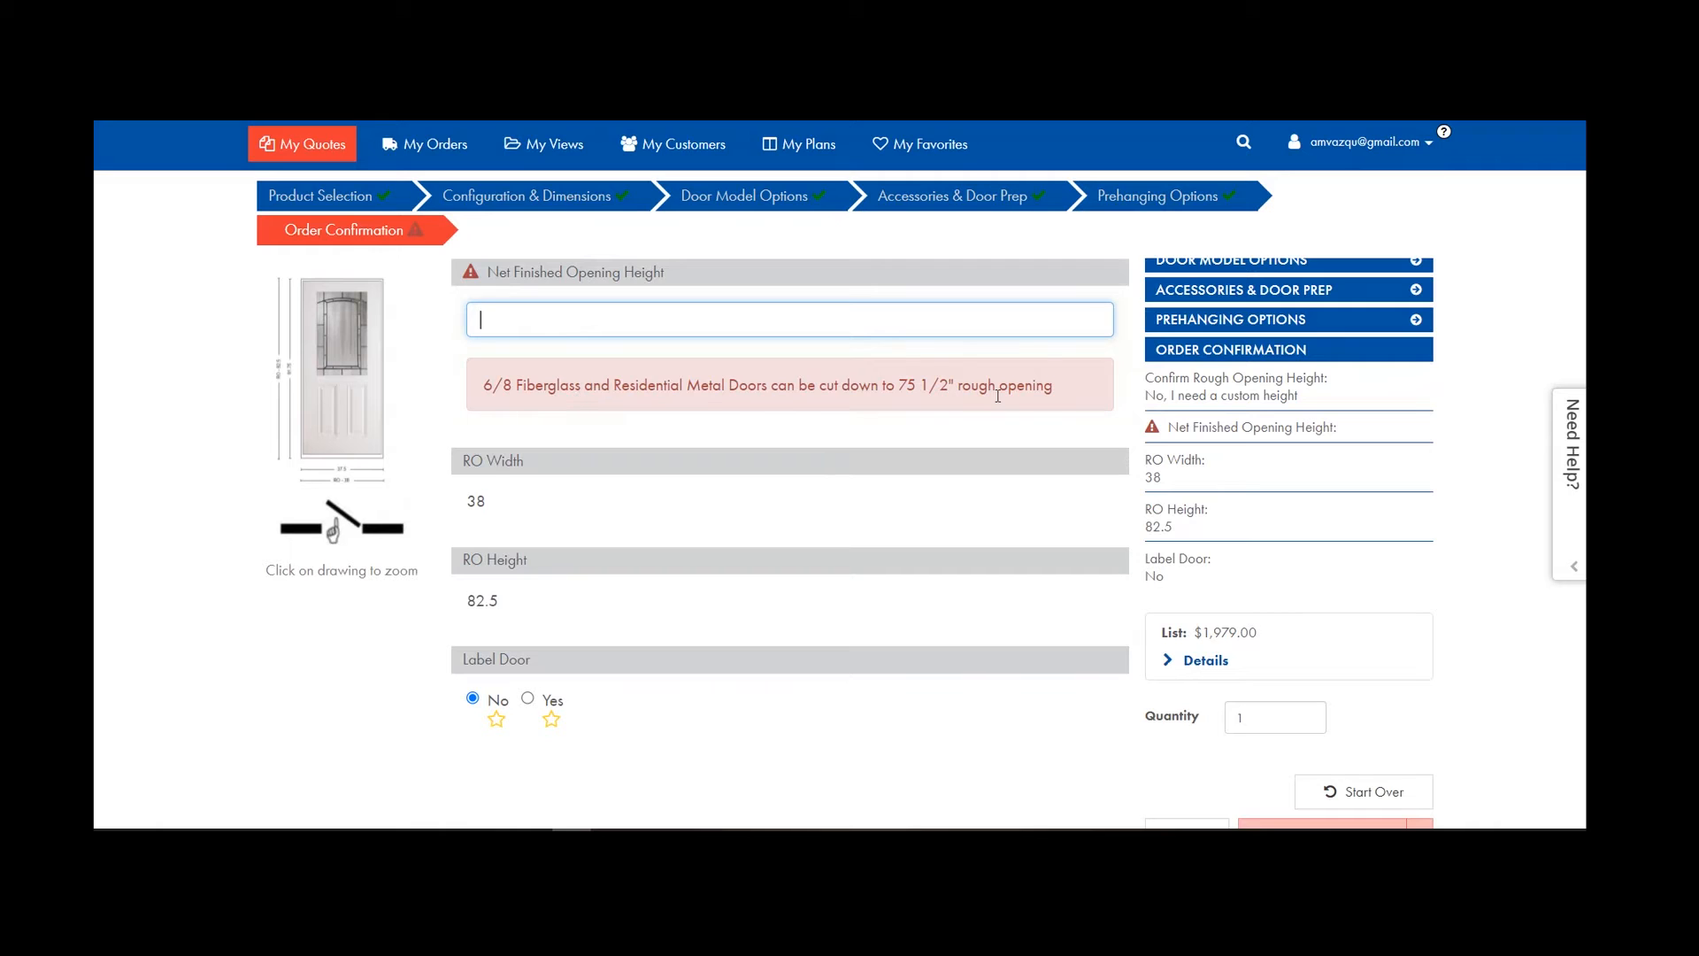
scroll(967, 412, up, 3)
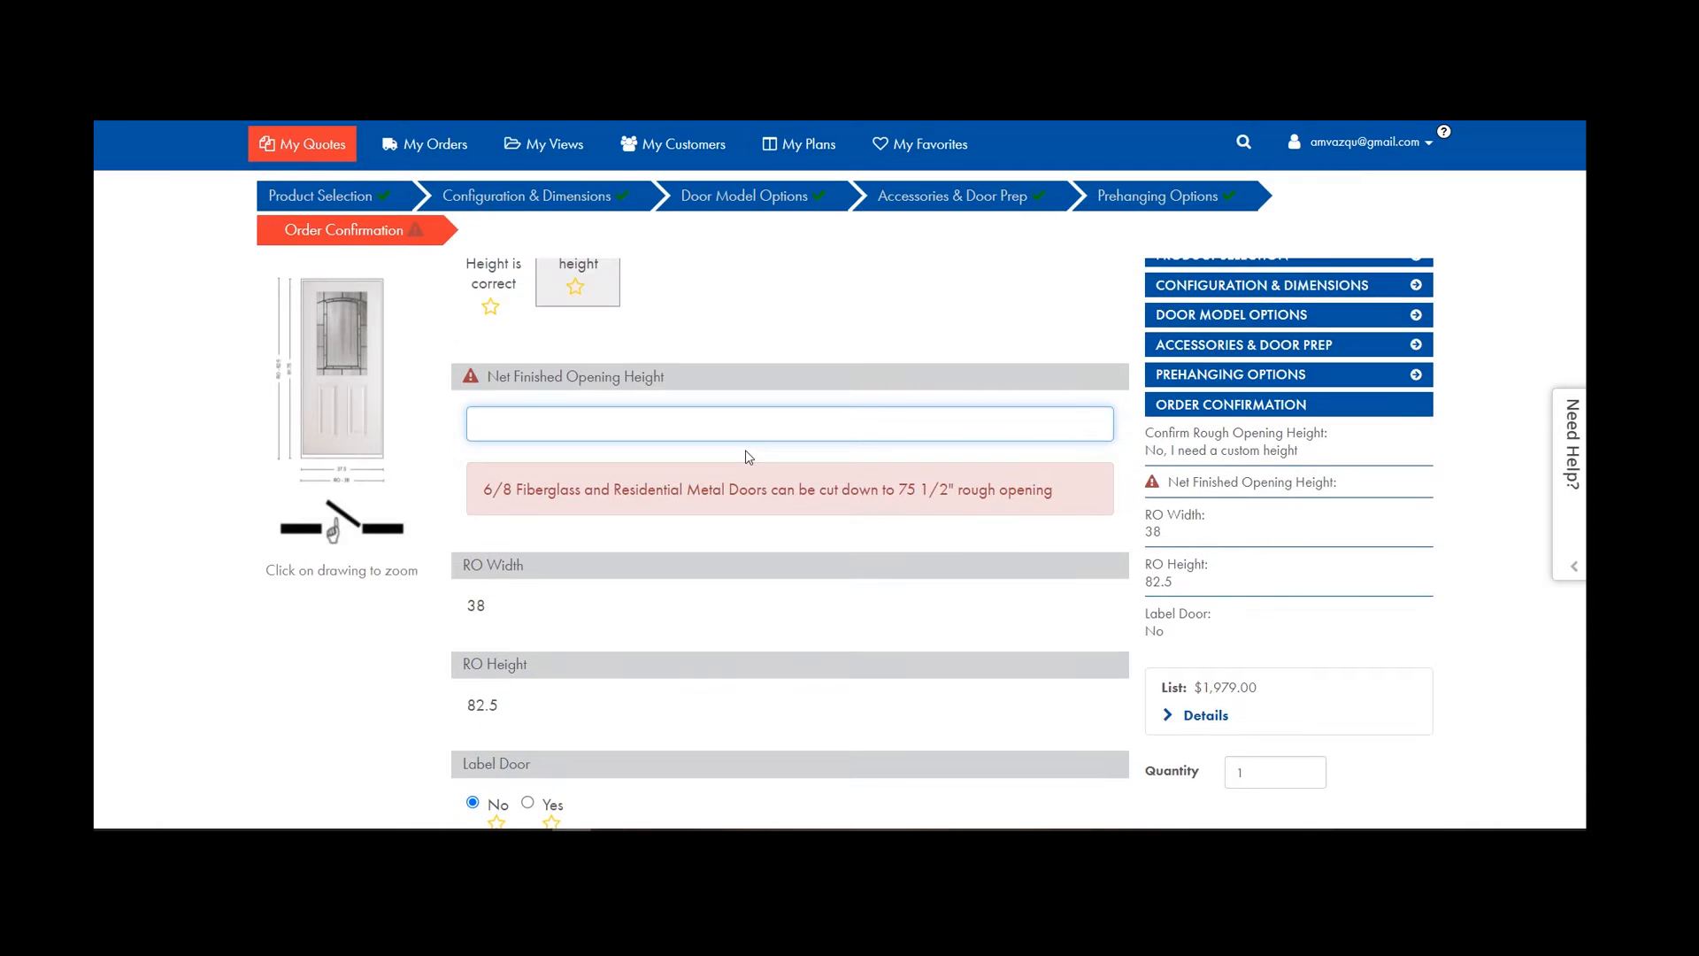
click(493, 336)
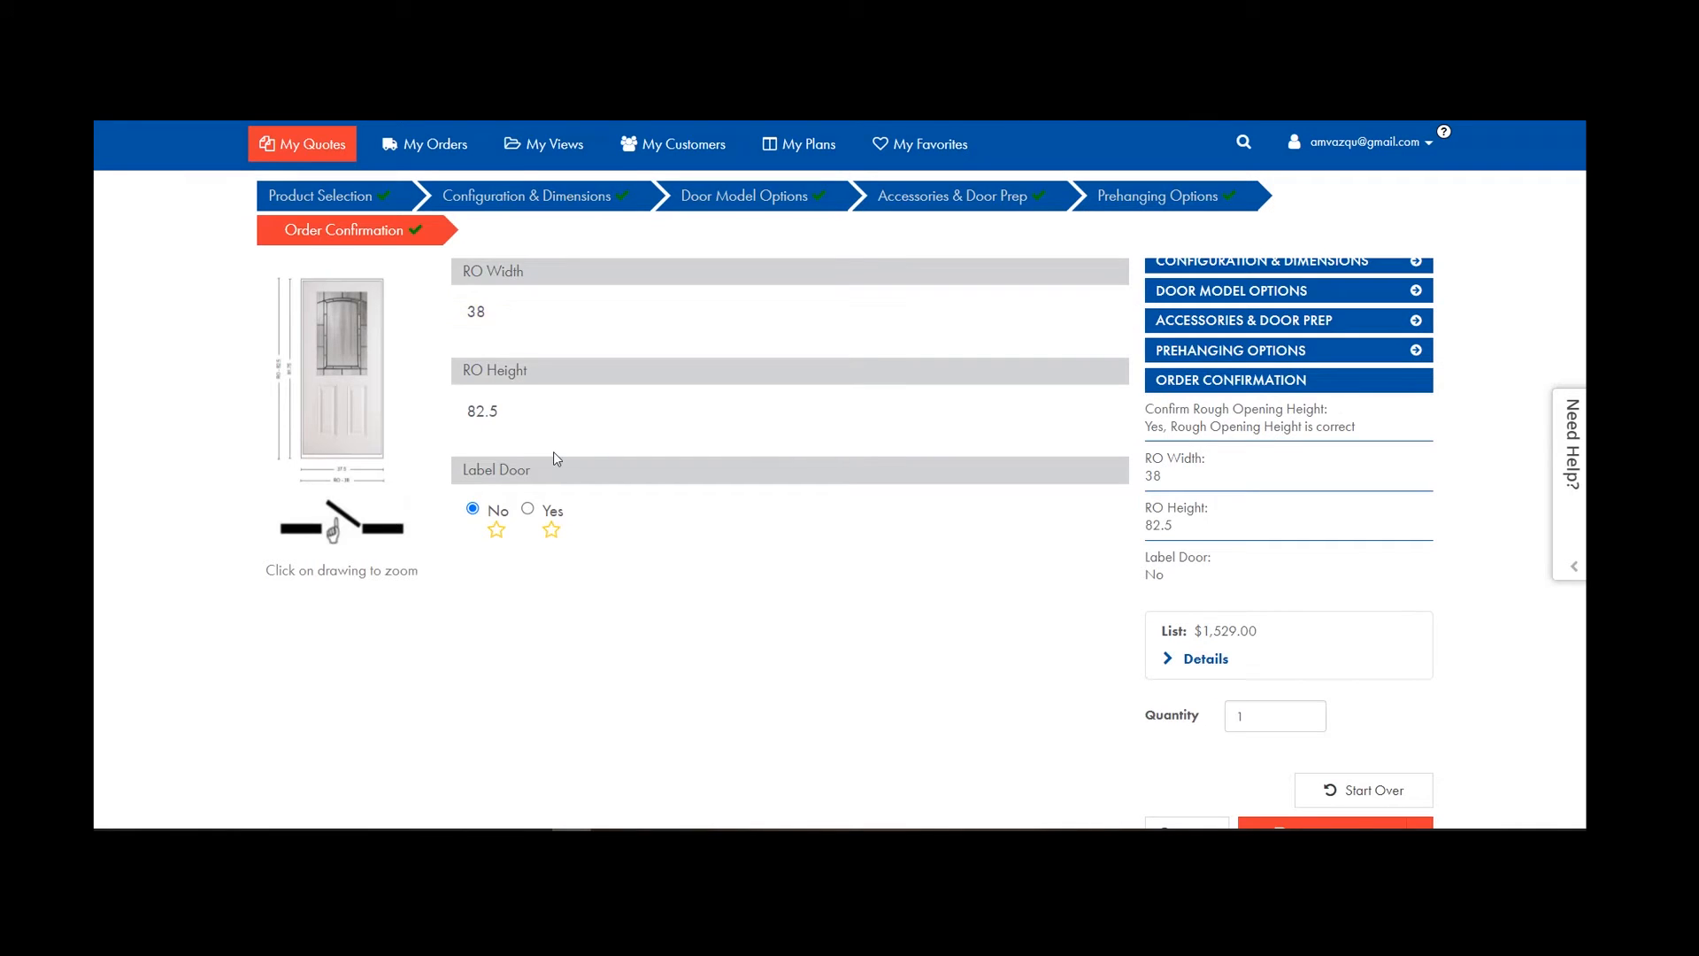
scroll(550, 454, down, 3)
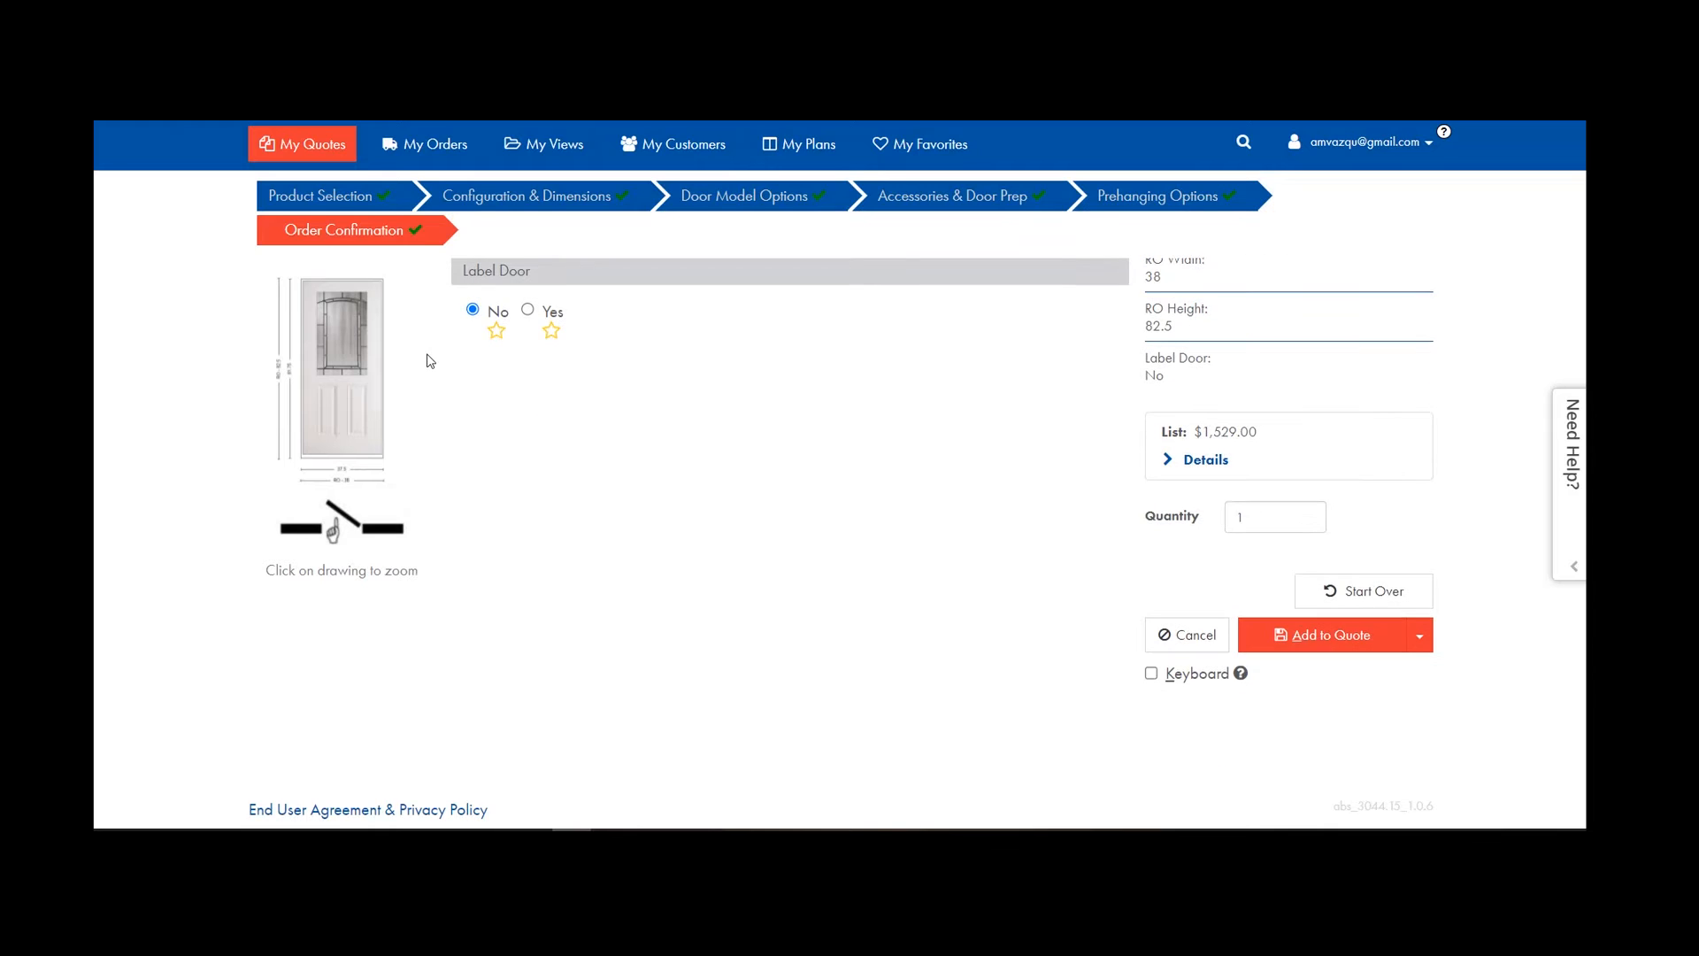
click(1365, 641)
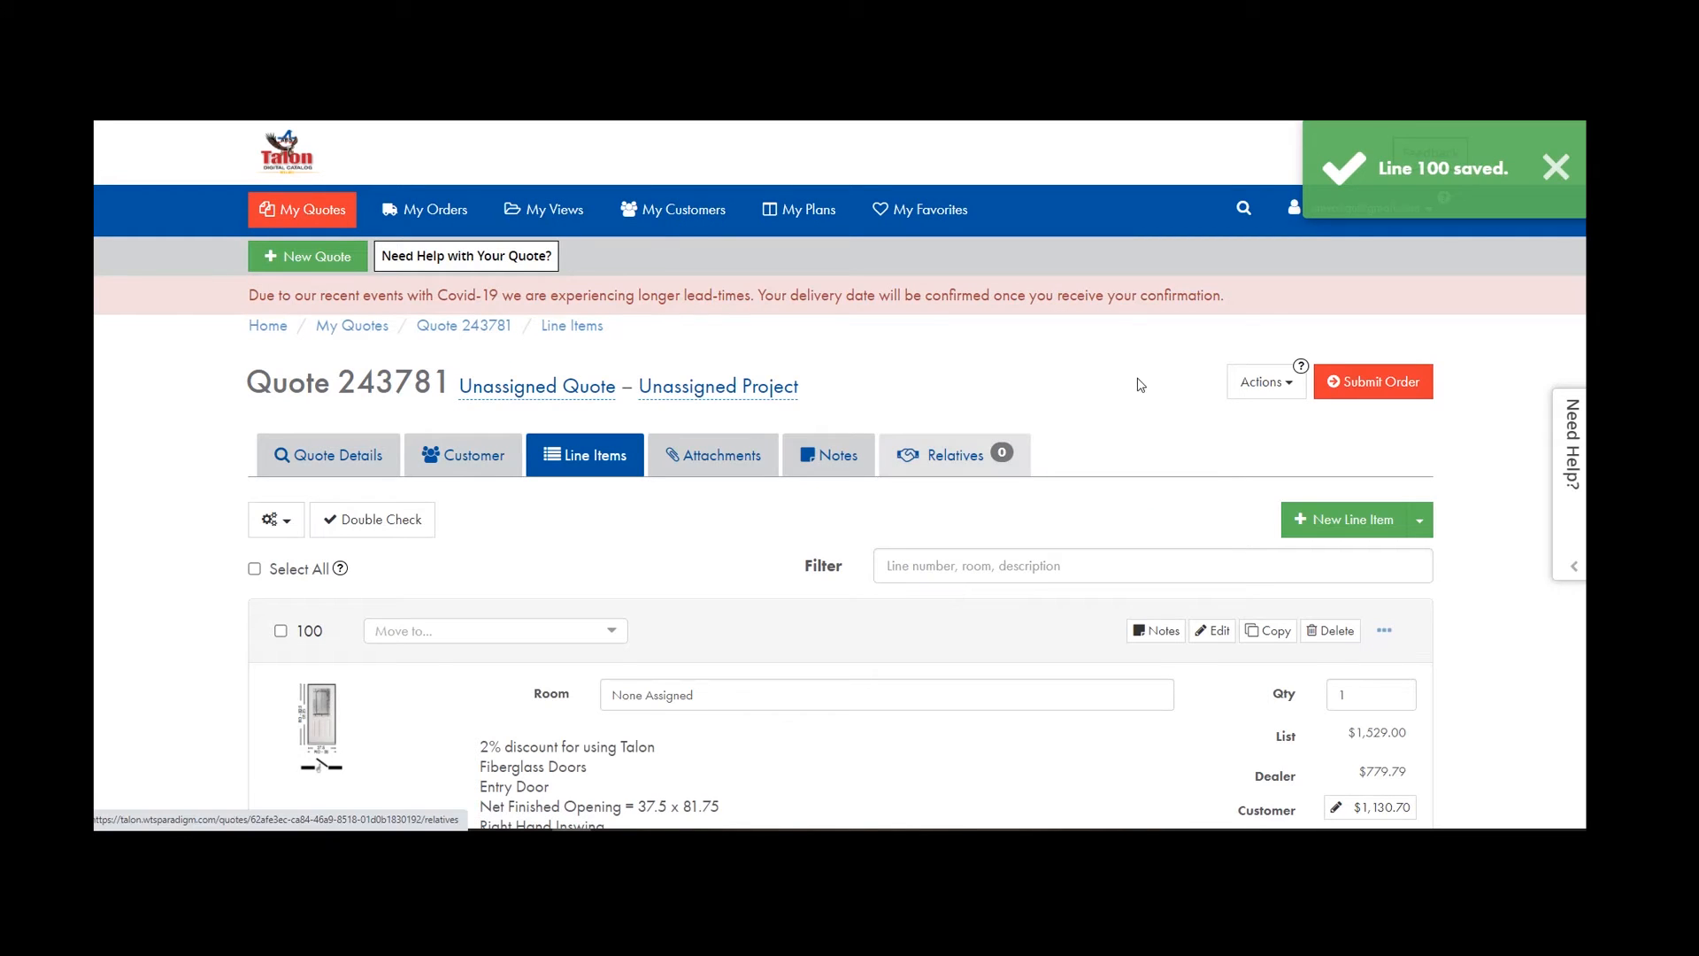
Dismiss the 'Line 100 saved' notice and reopen quote 243770's line items from My Quotes.
scroll(1186, 452, down, 1)
scroll(1196, 451, up, 1)
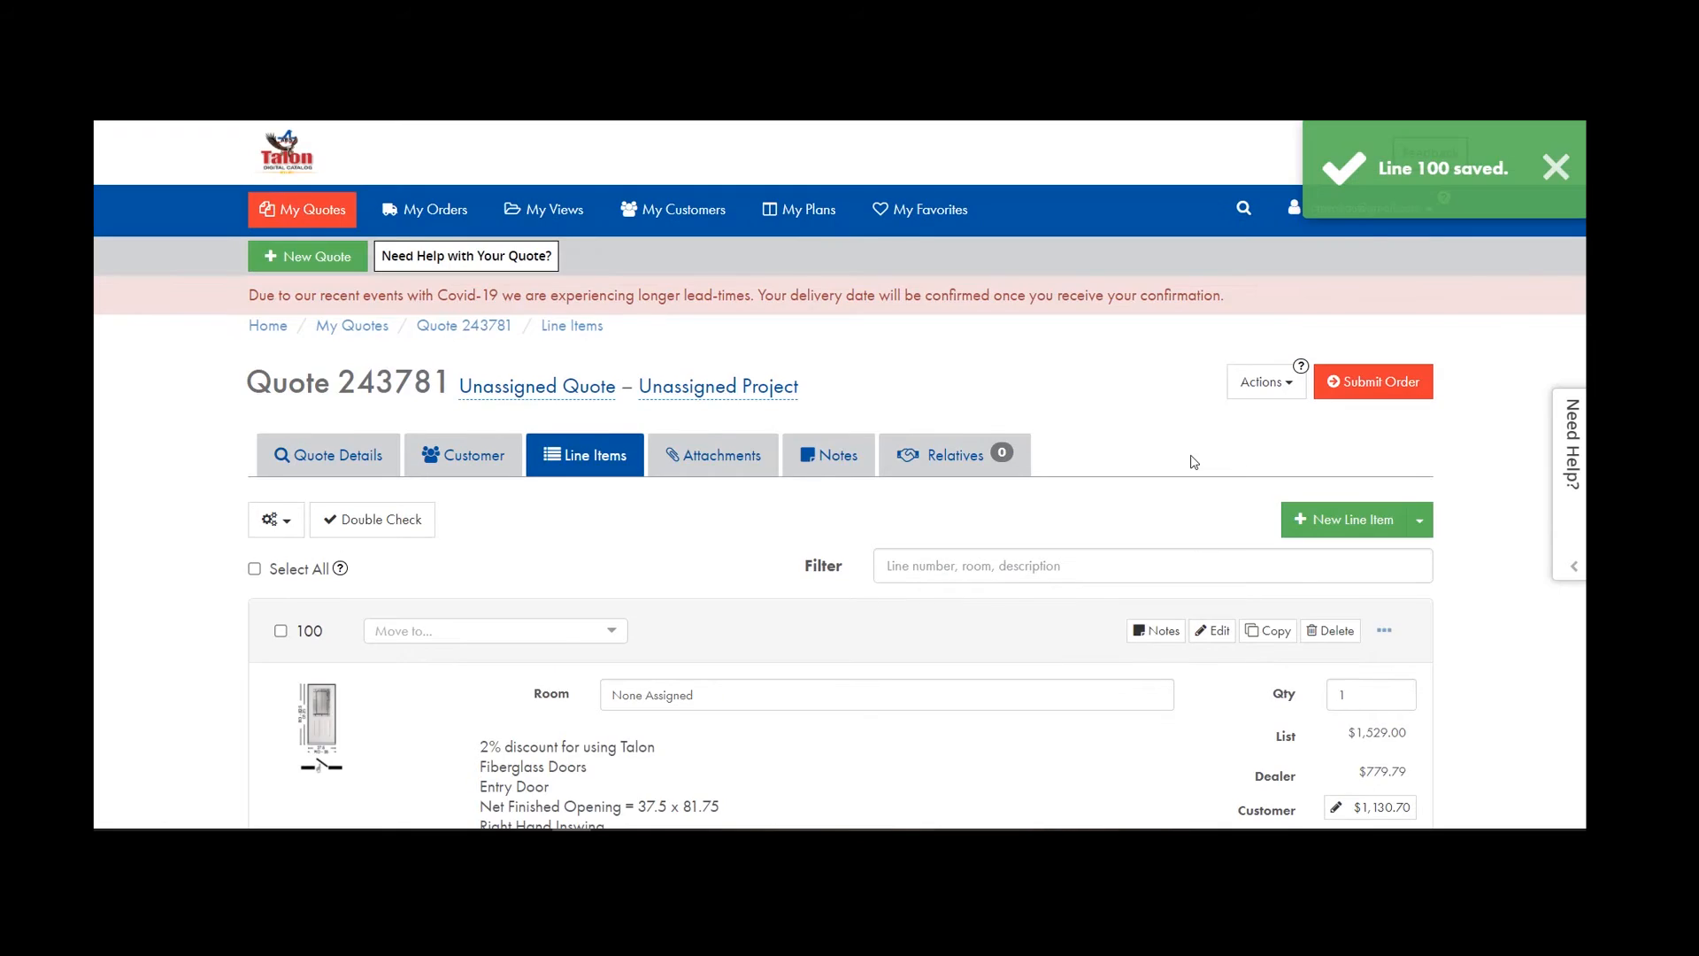
click(1547, 169)
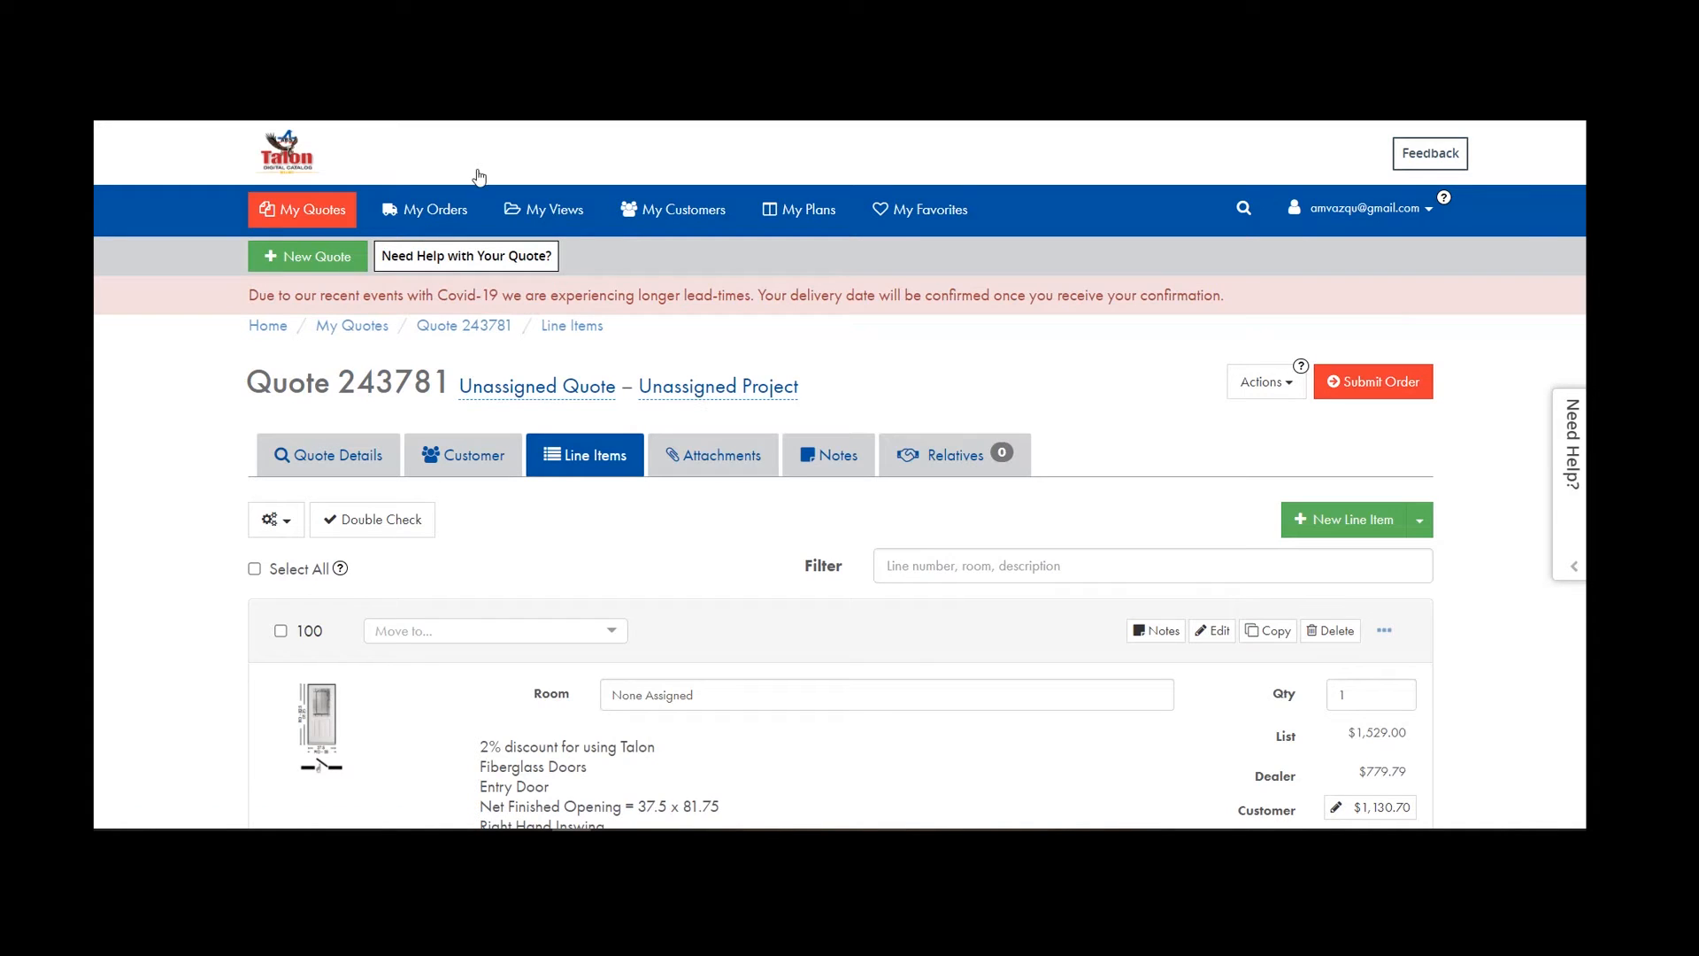
click(302, 216)
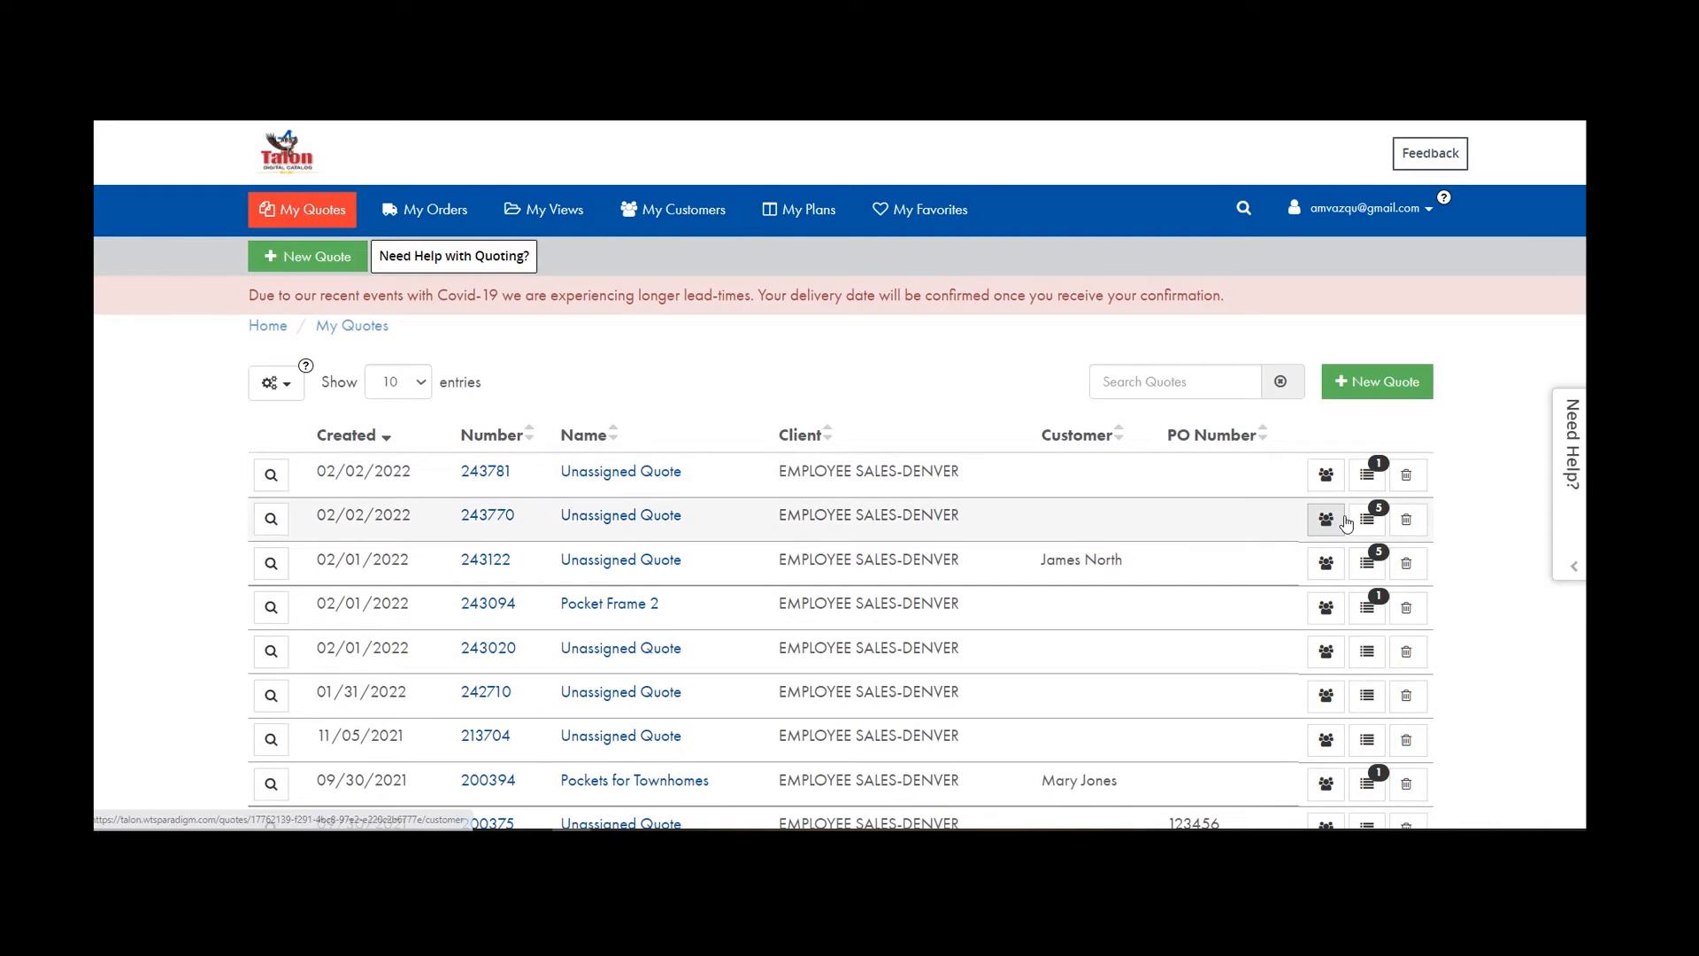
click(1374, 529)
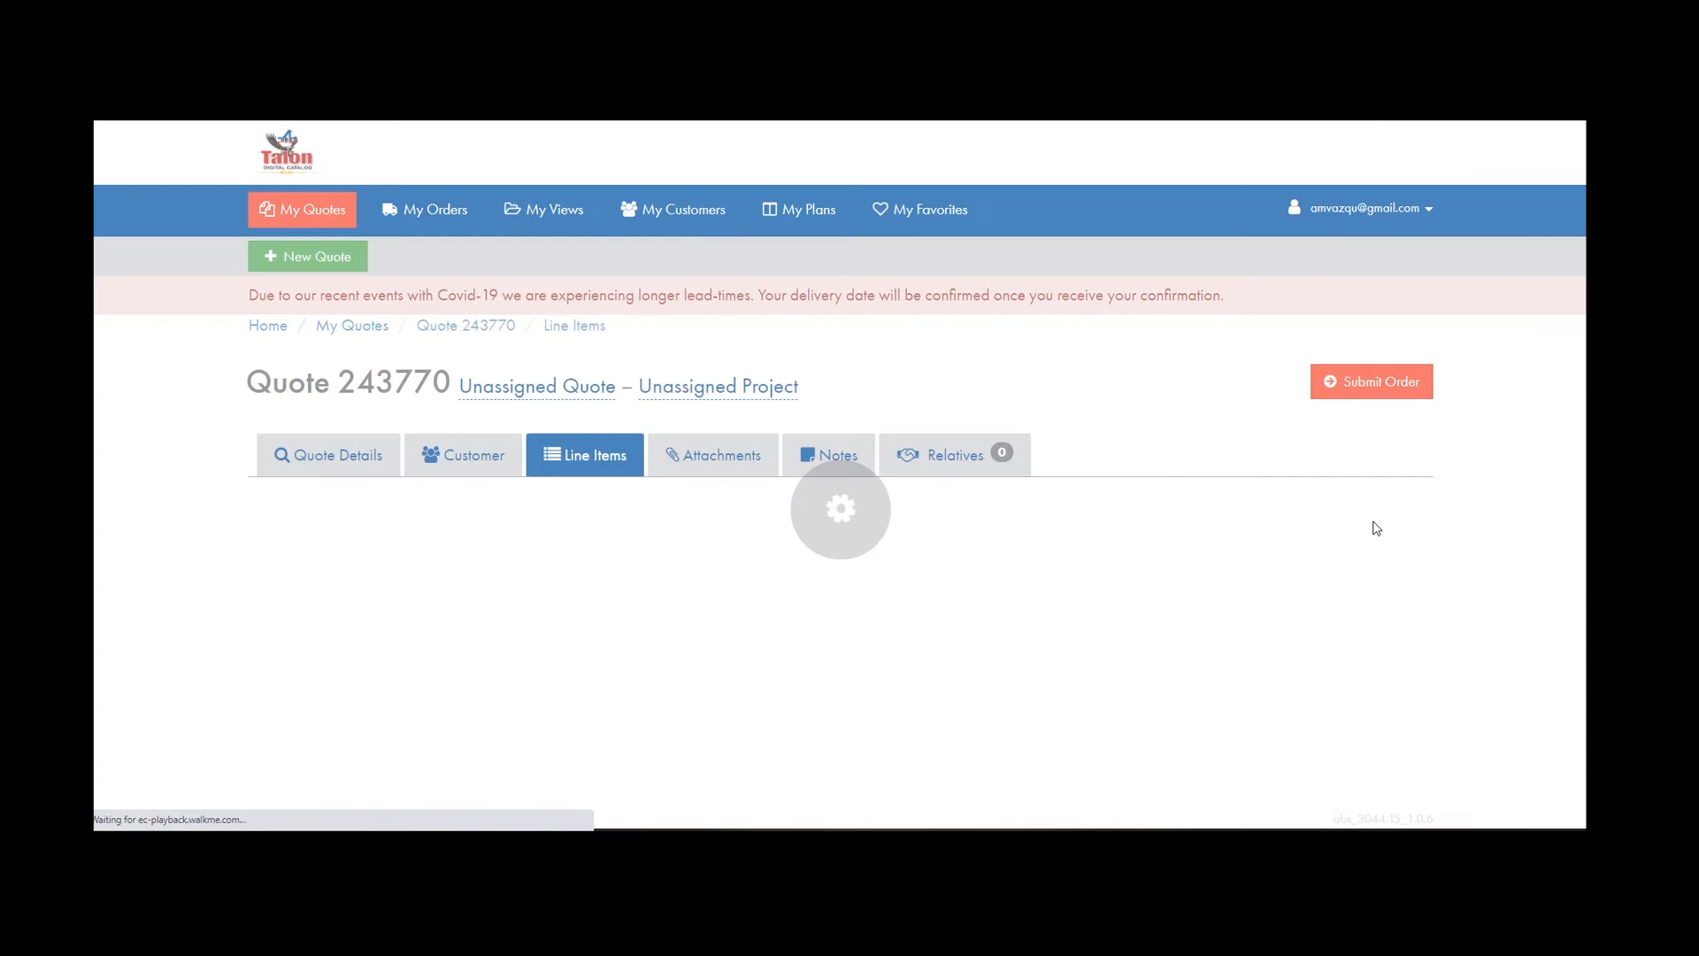
scroll(517, 526, down, 3)
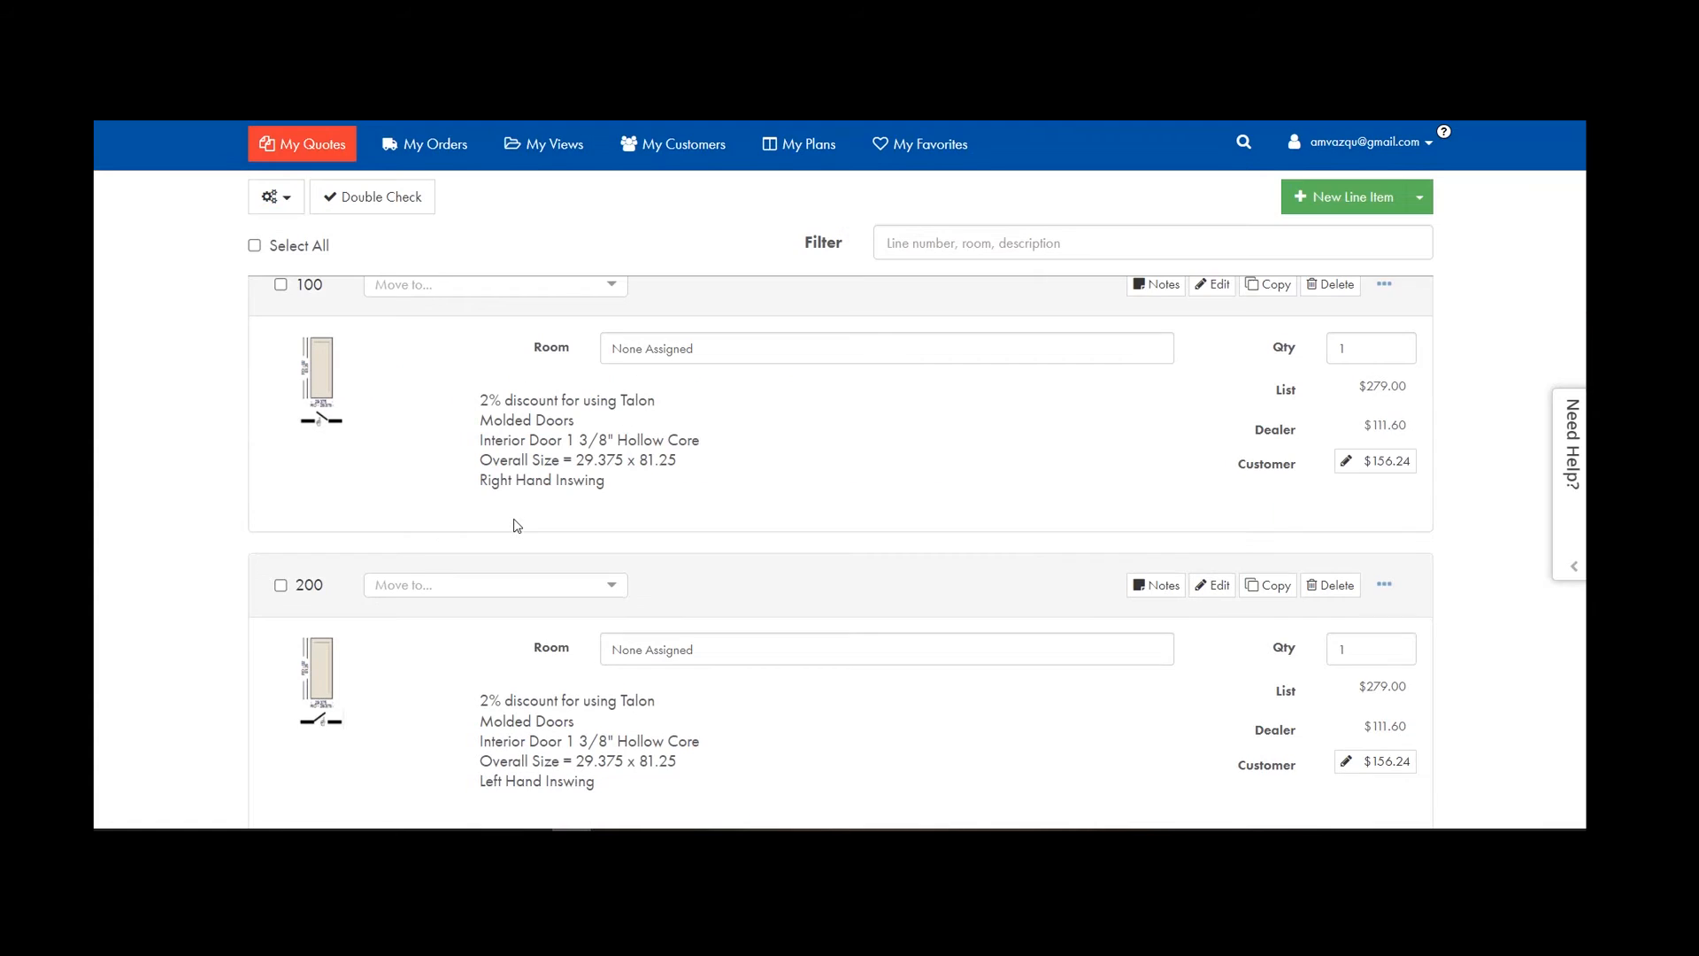
scroll(666, 570, down, 2)
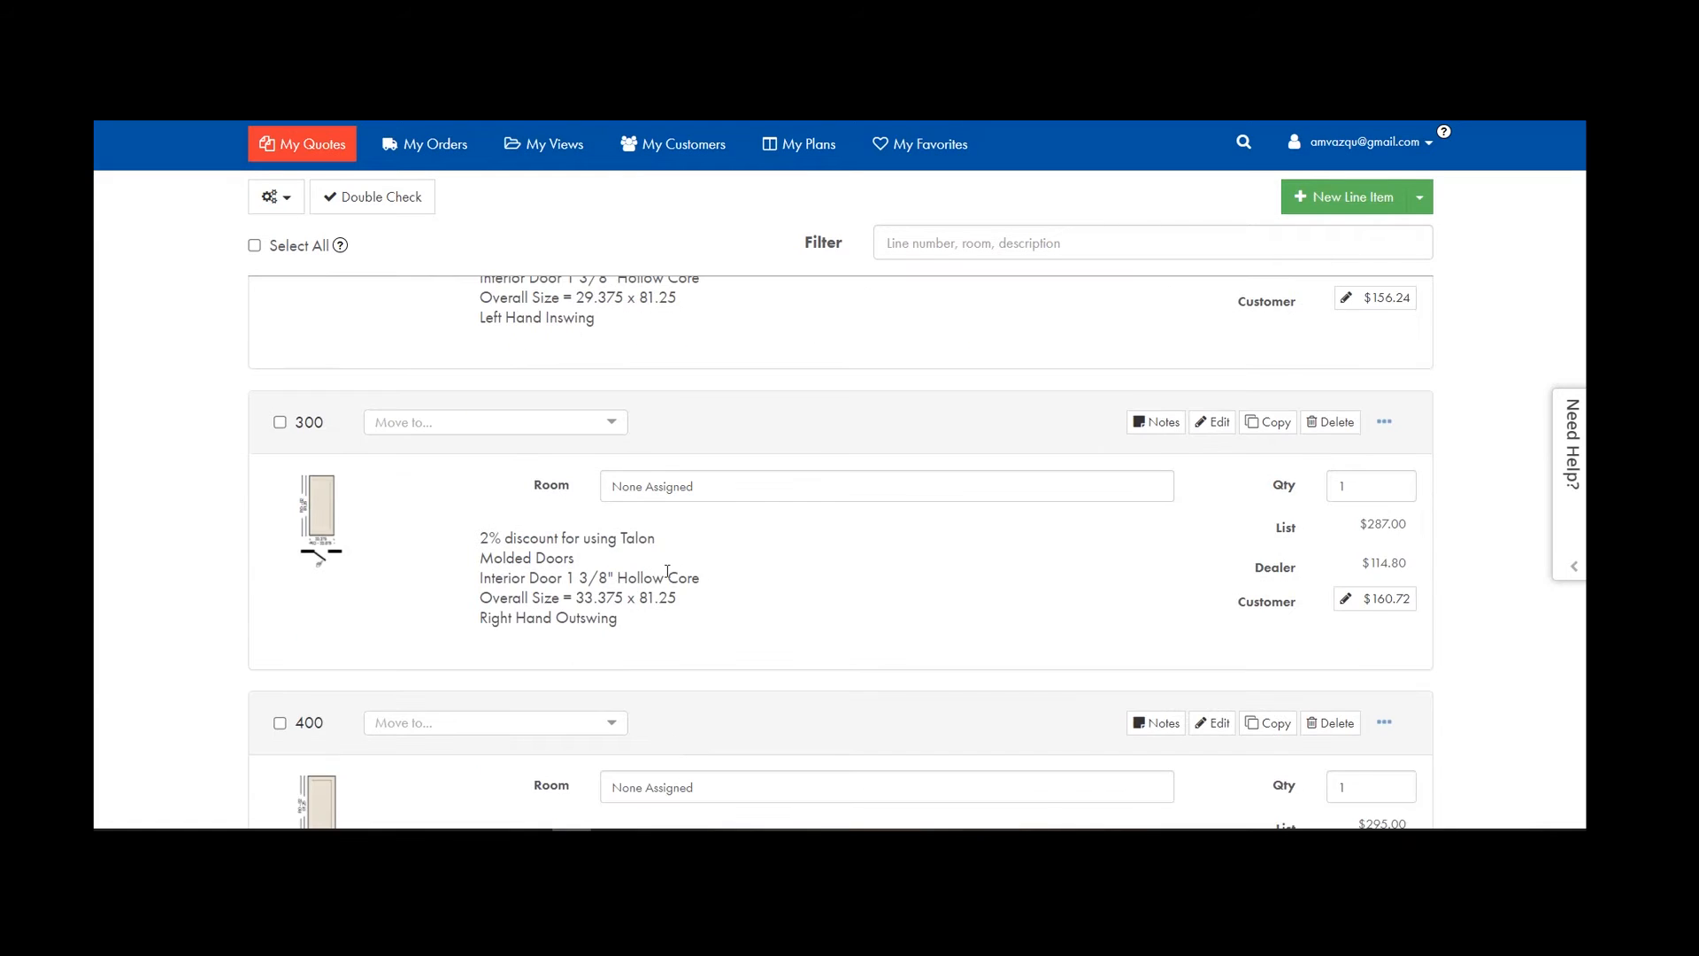
scroll(668, 570, down, 5)
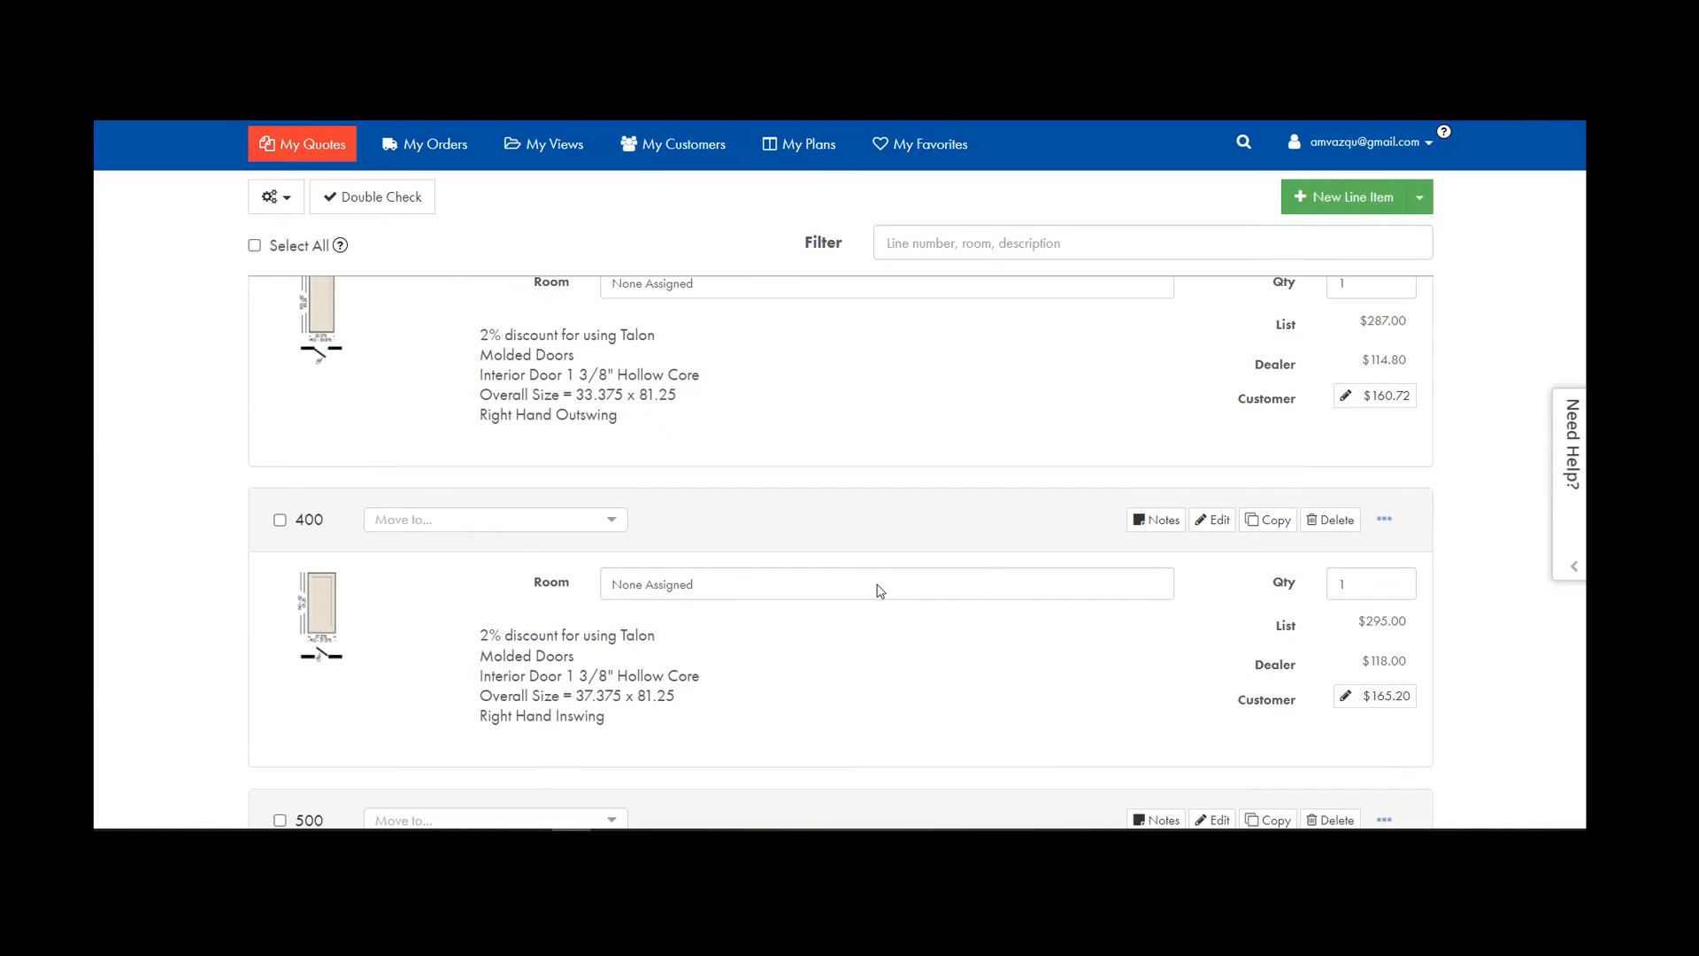
scroll(880, 591, up, 10)
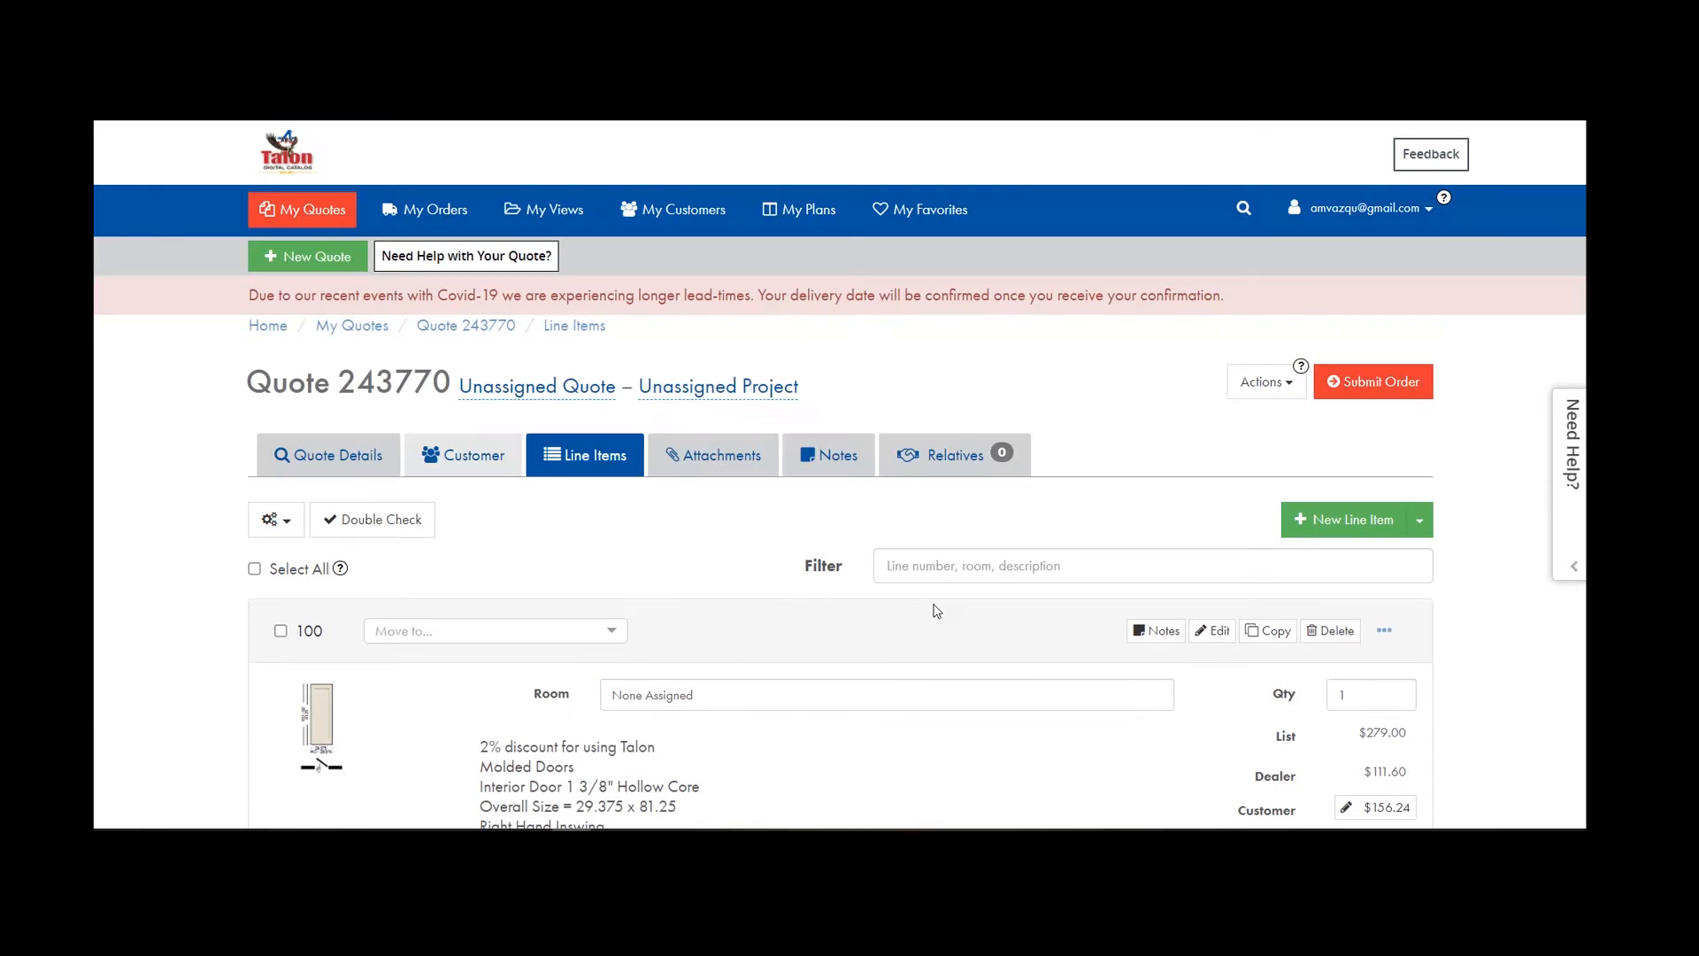
Add catalog part 10290 (T-AST Swing Out Bronze 6/8) through Add Parts, then return to line items.
click(1420, 524)
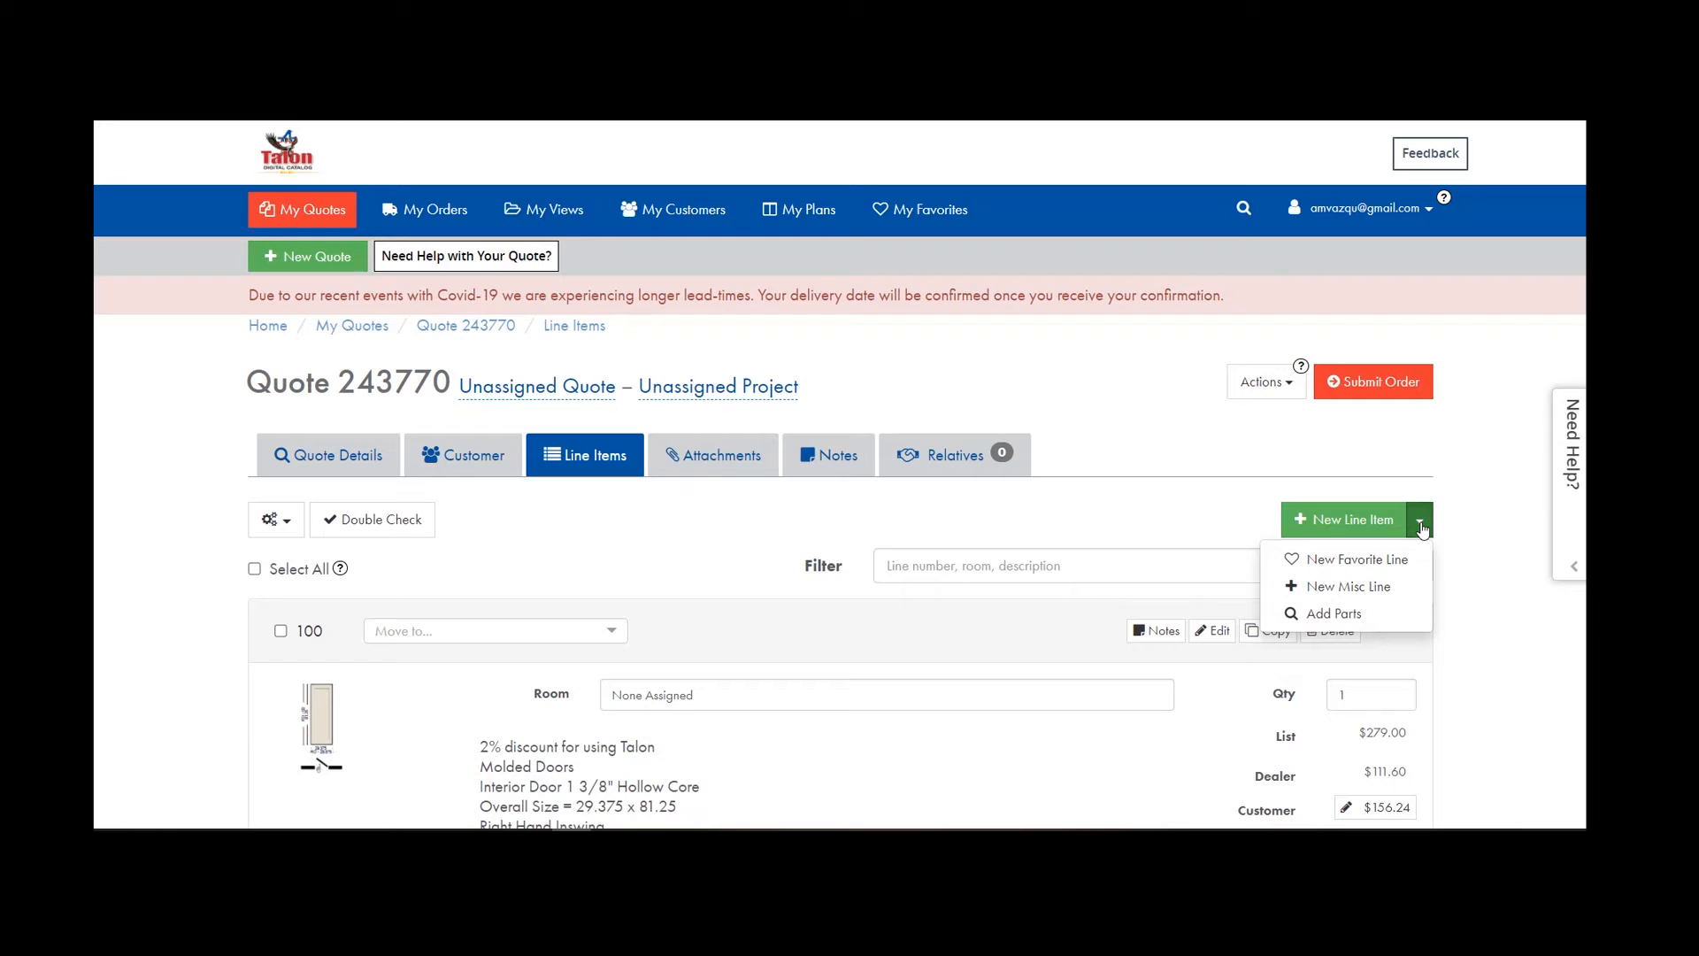
click(1327, 615)
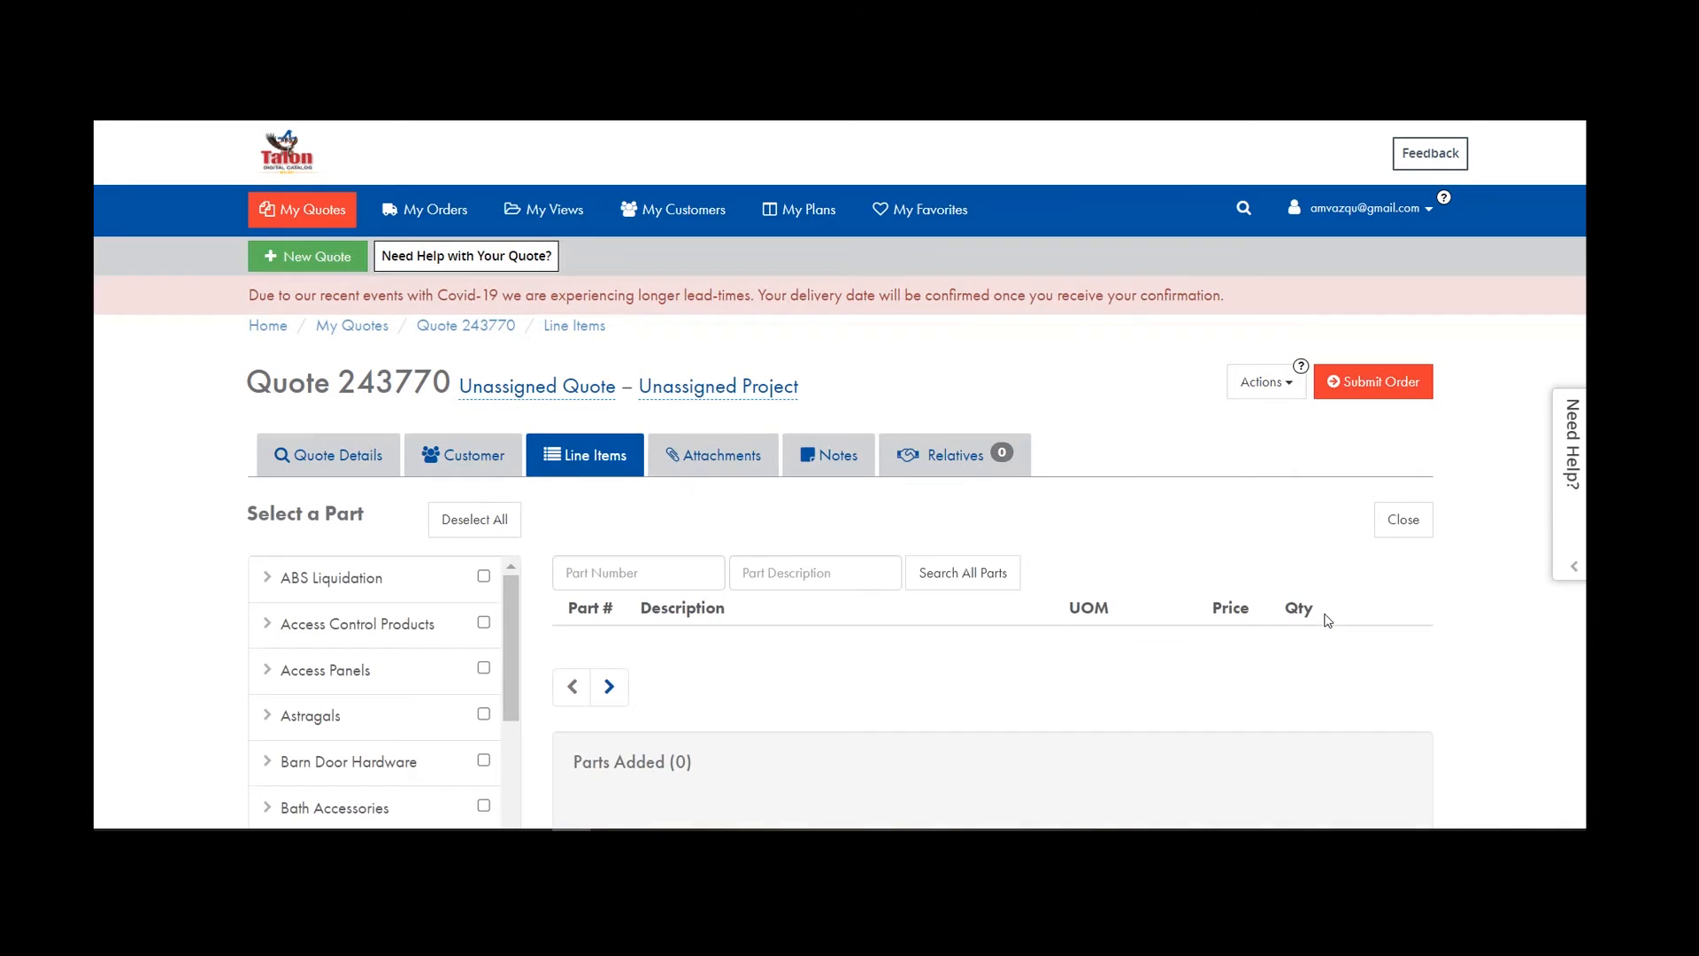
scroll(1327, 621, down, 5)
scroll(876, 517, down, 4)
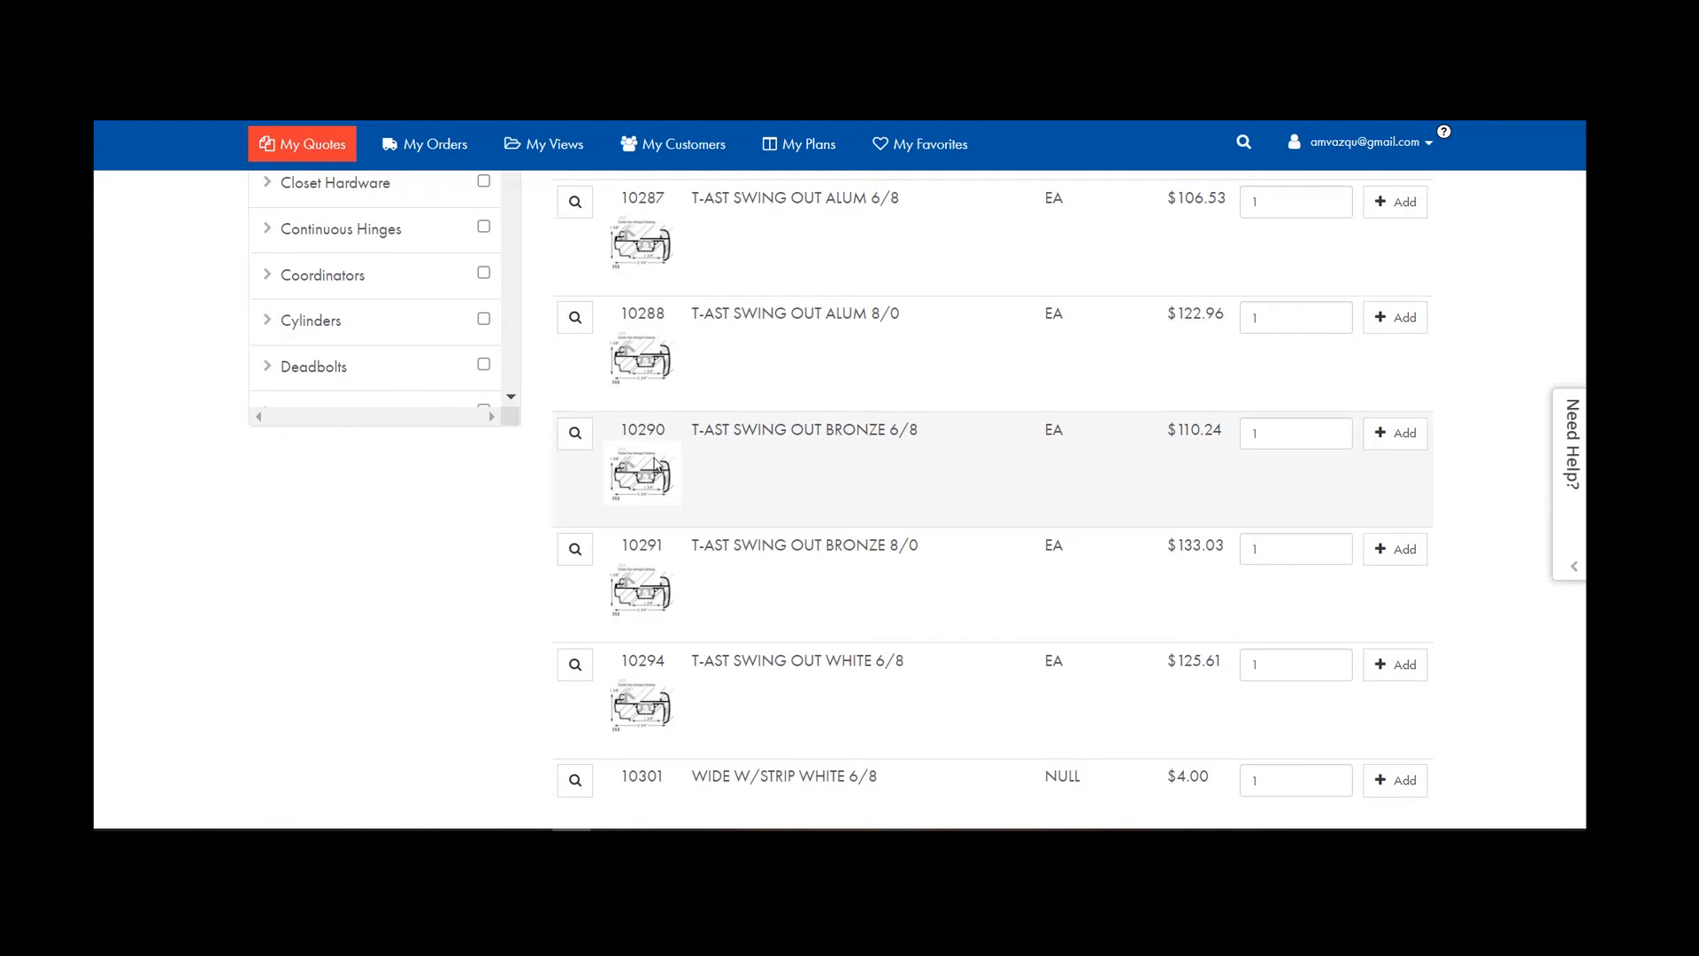
click(1395, 433)
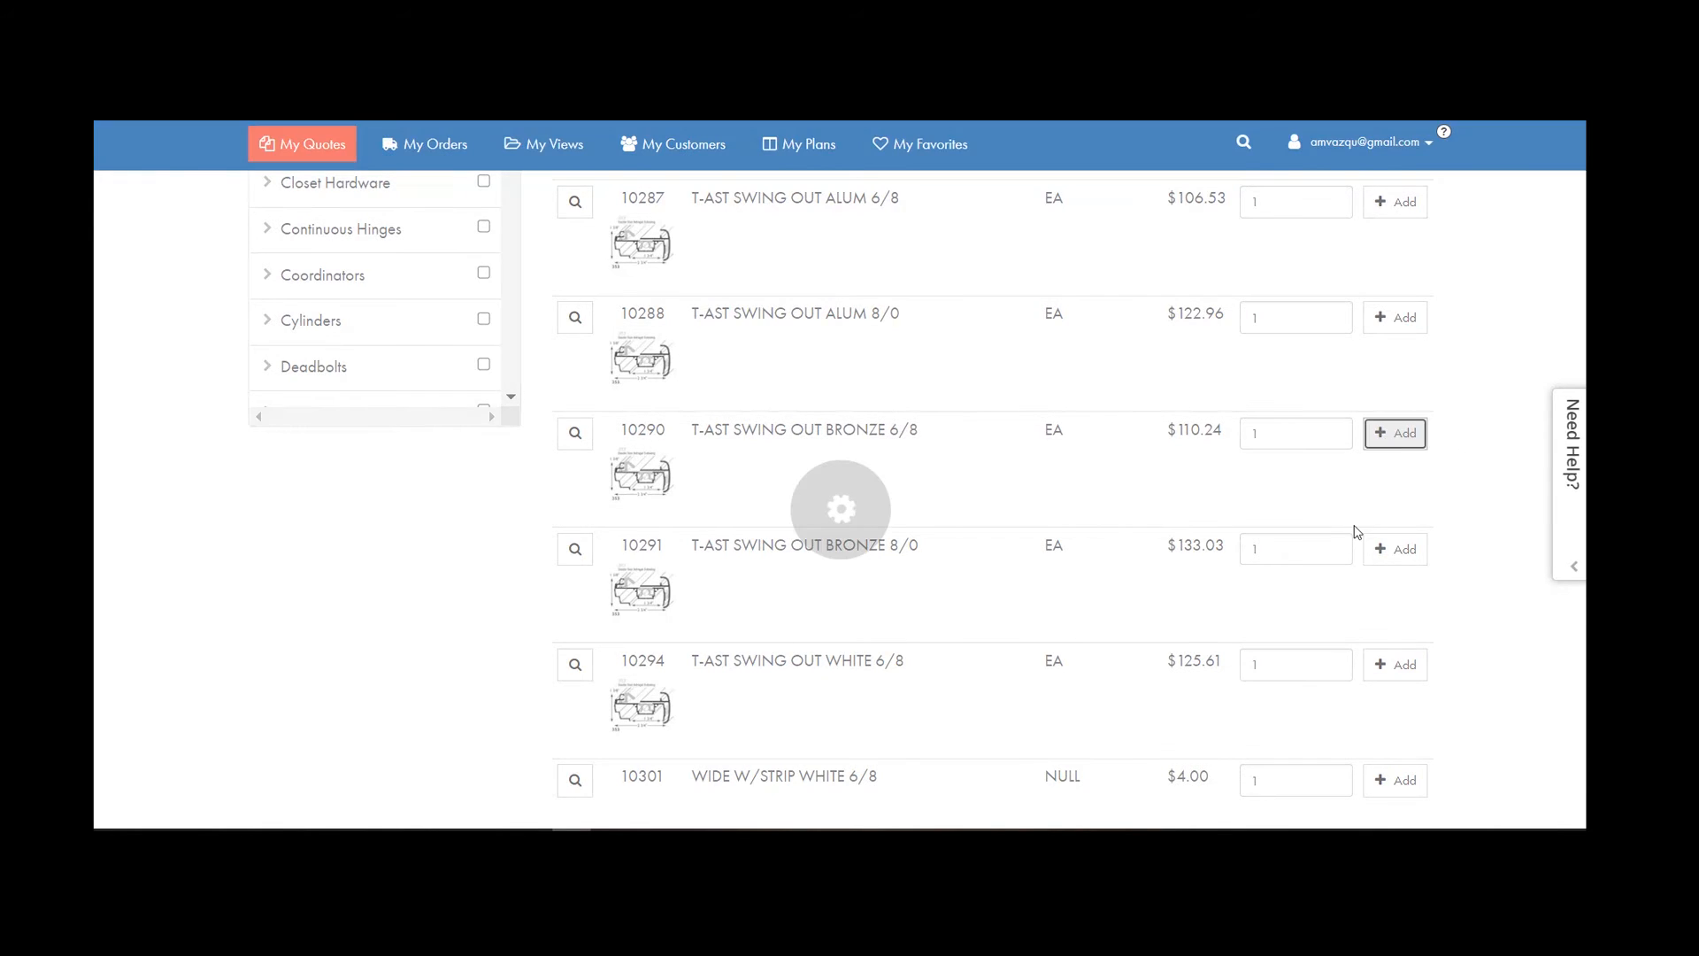
scroll(1335, 535, down, 4)
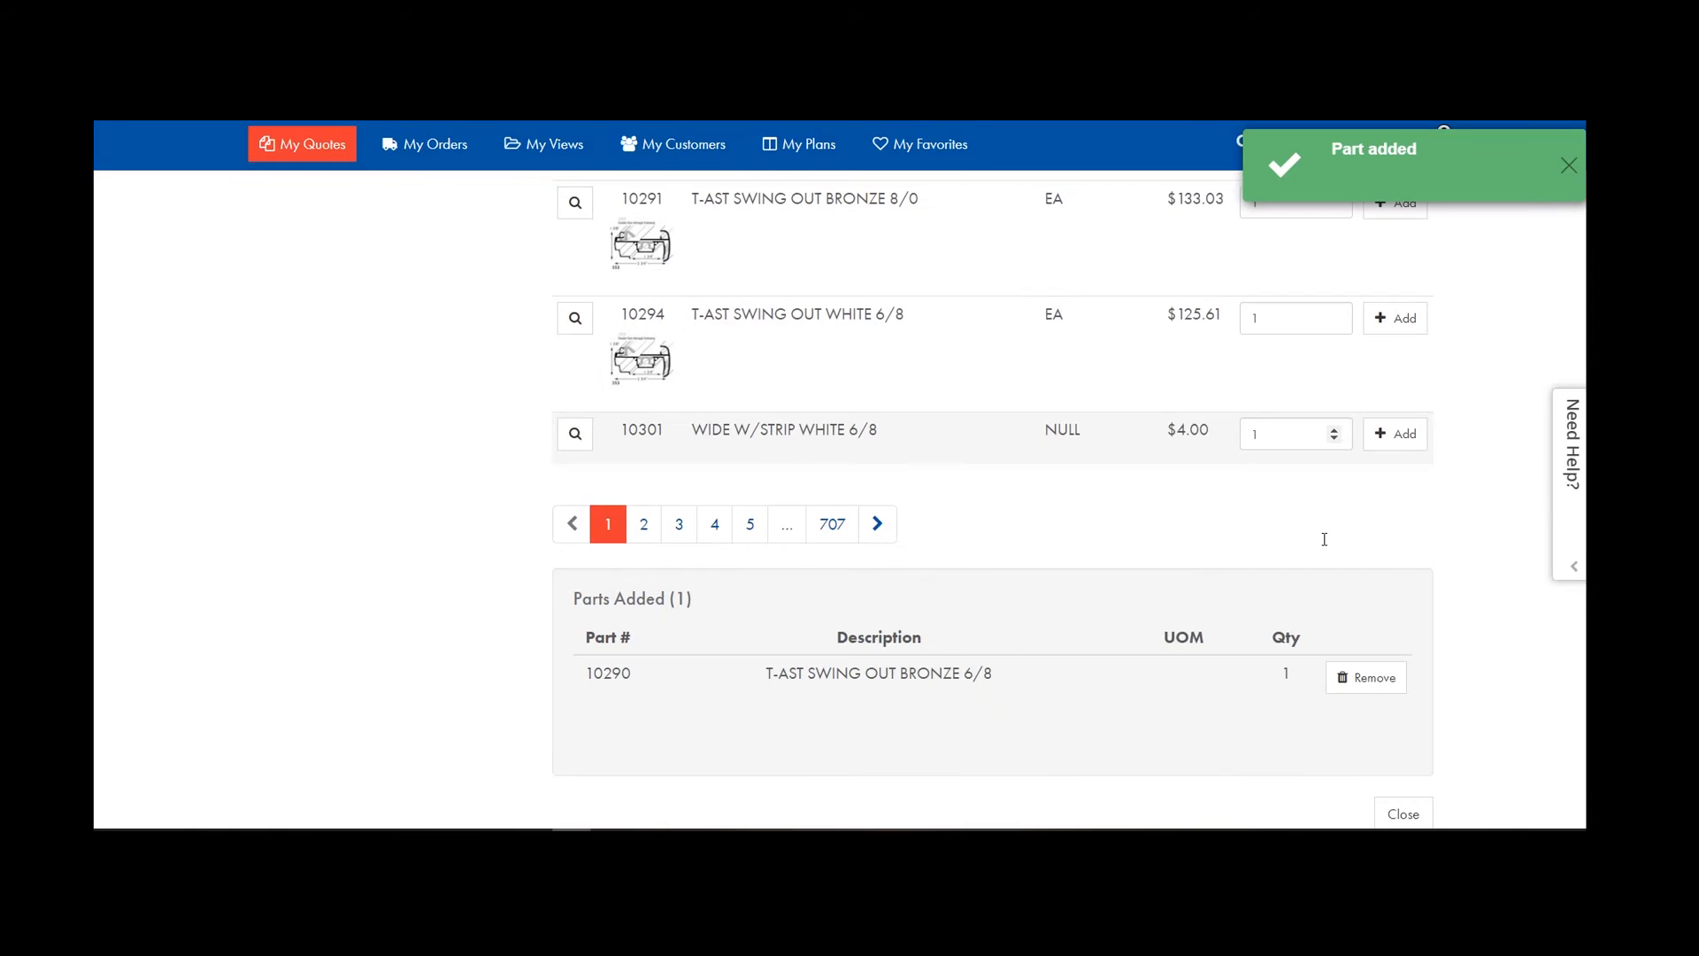
scroll(1324, 539, up, 5)
scroll(1363, 536, up, 8)
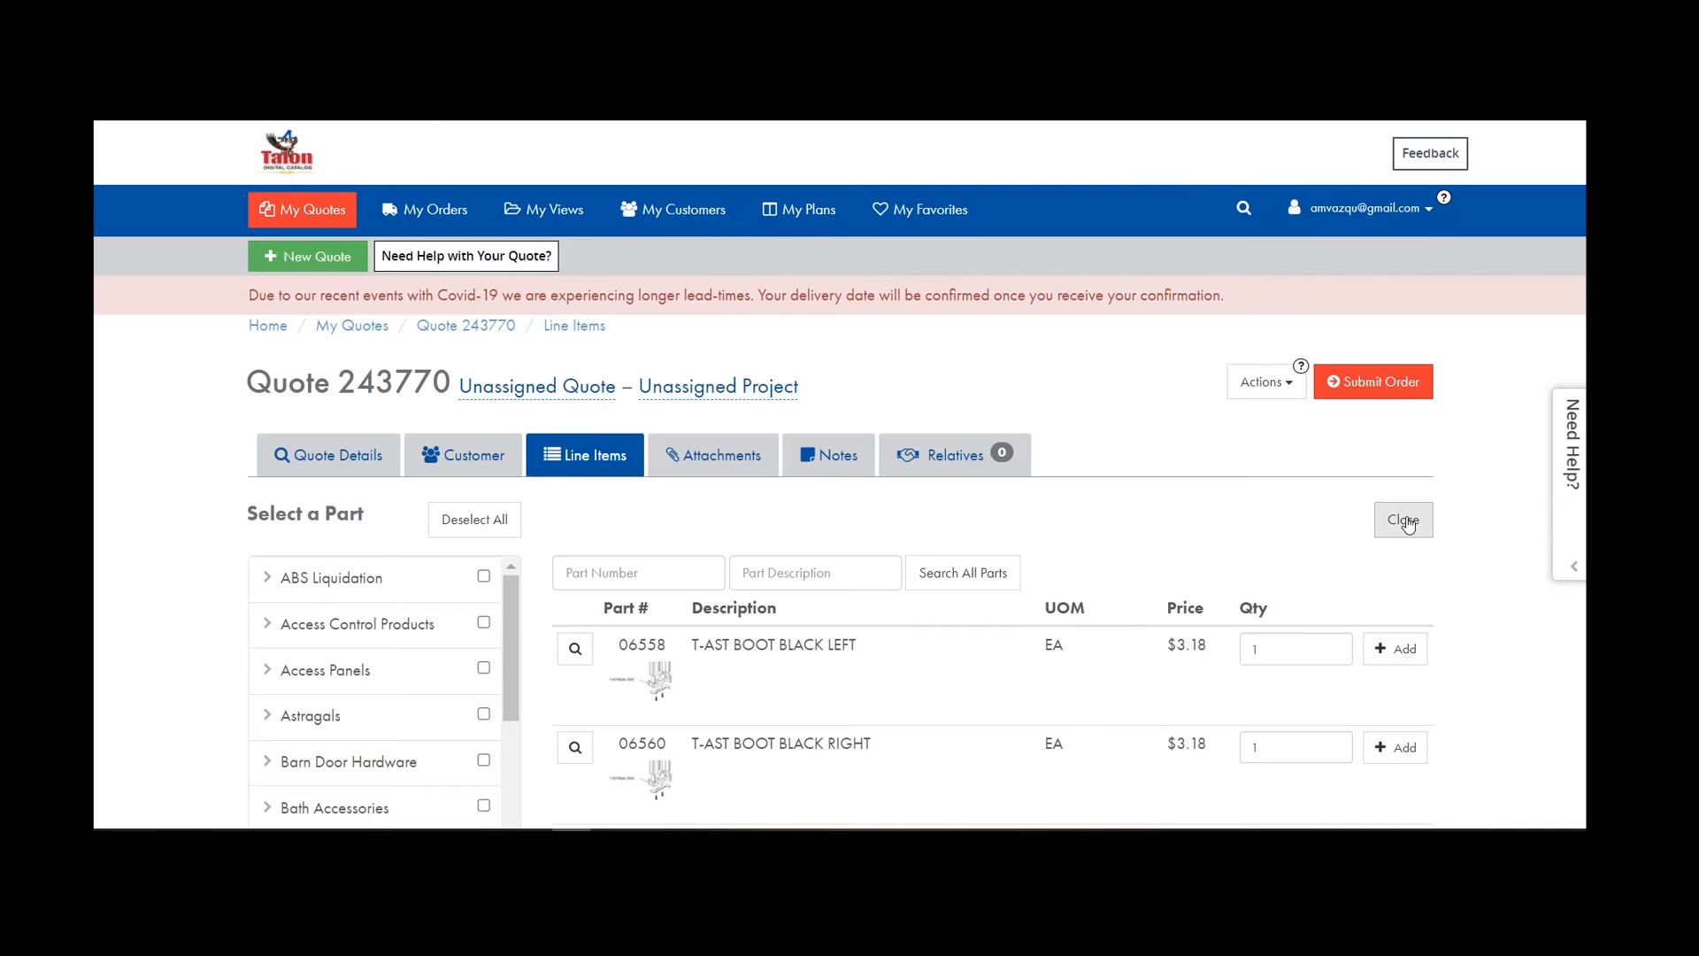
click(1405, 522)
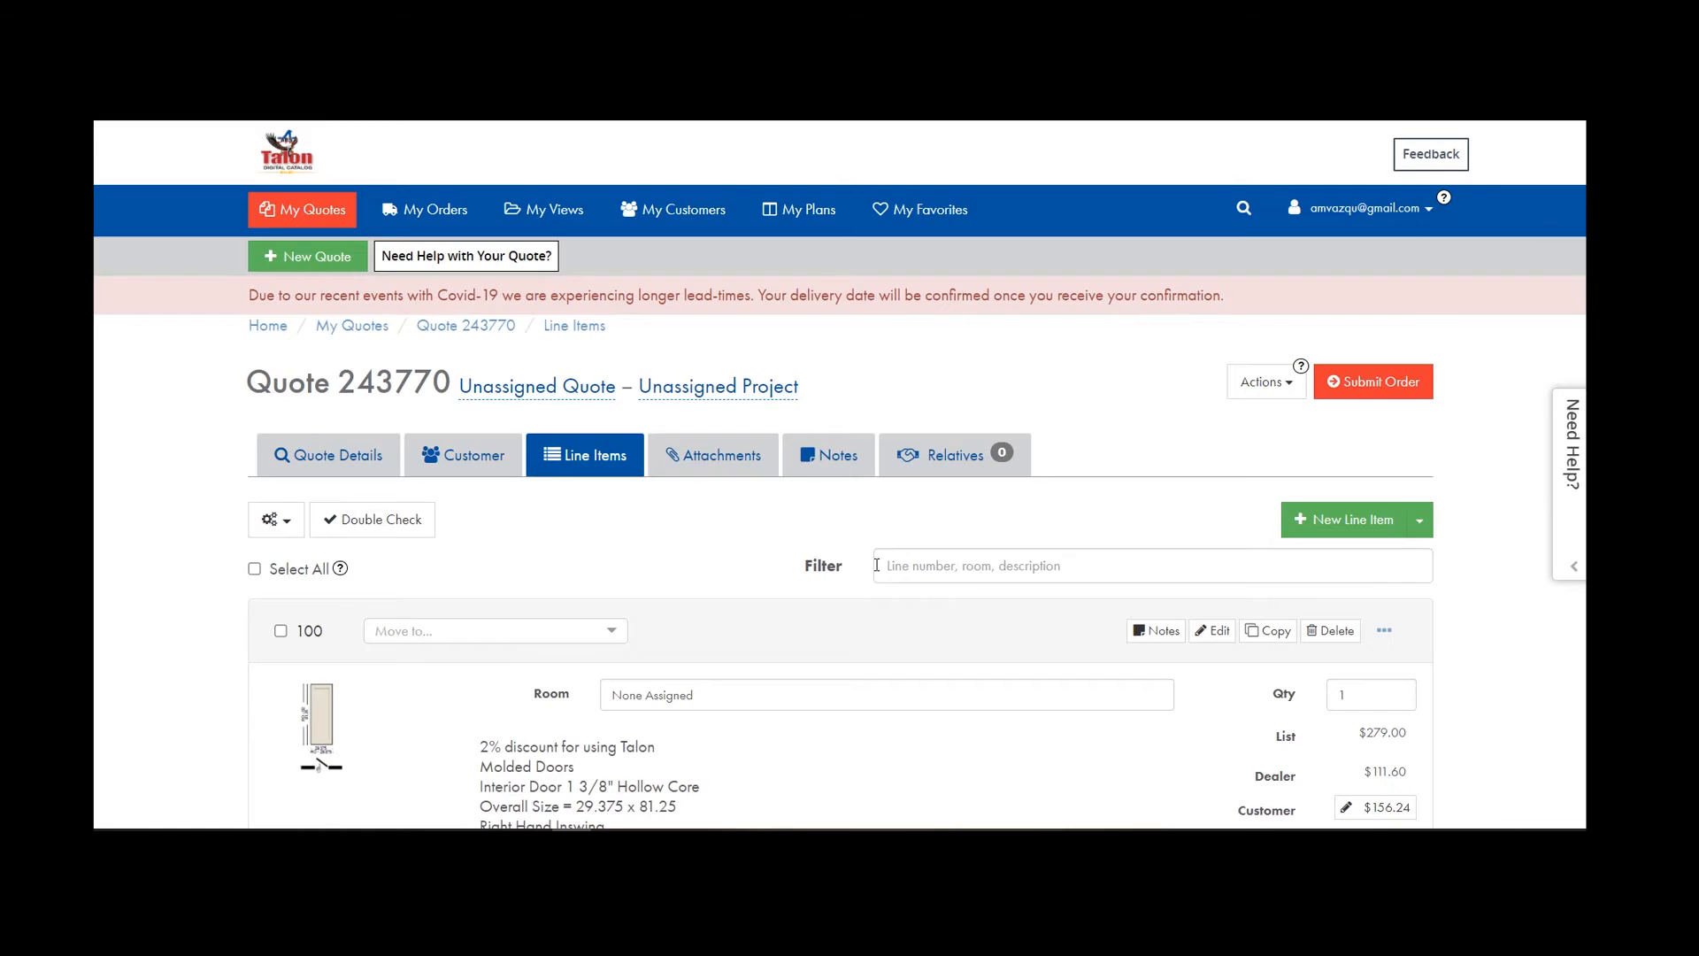
scroll(876, 564, down, 20)
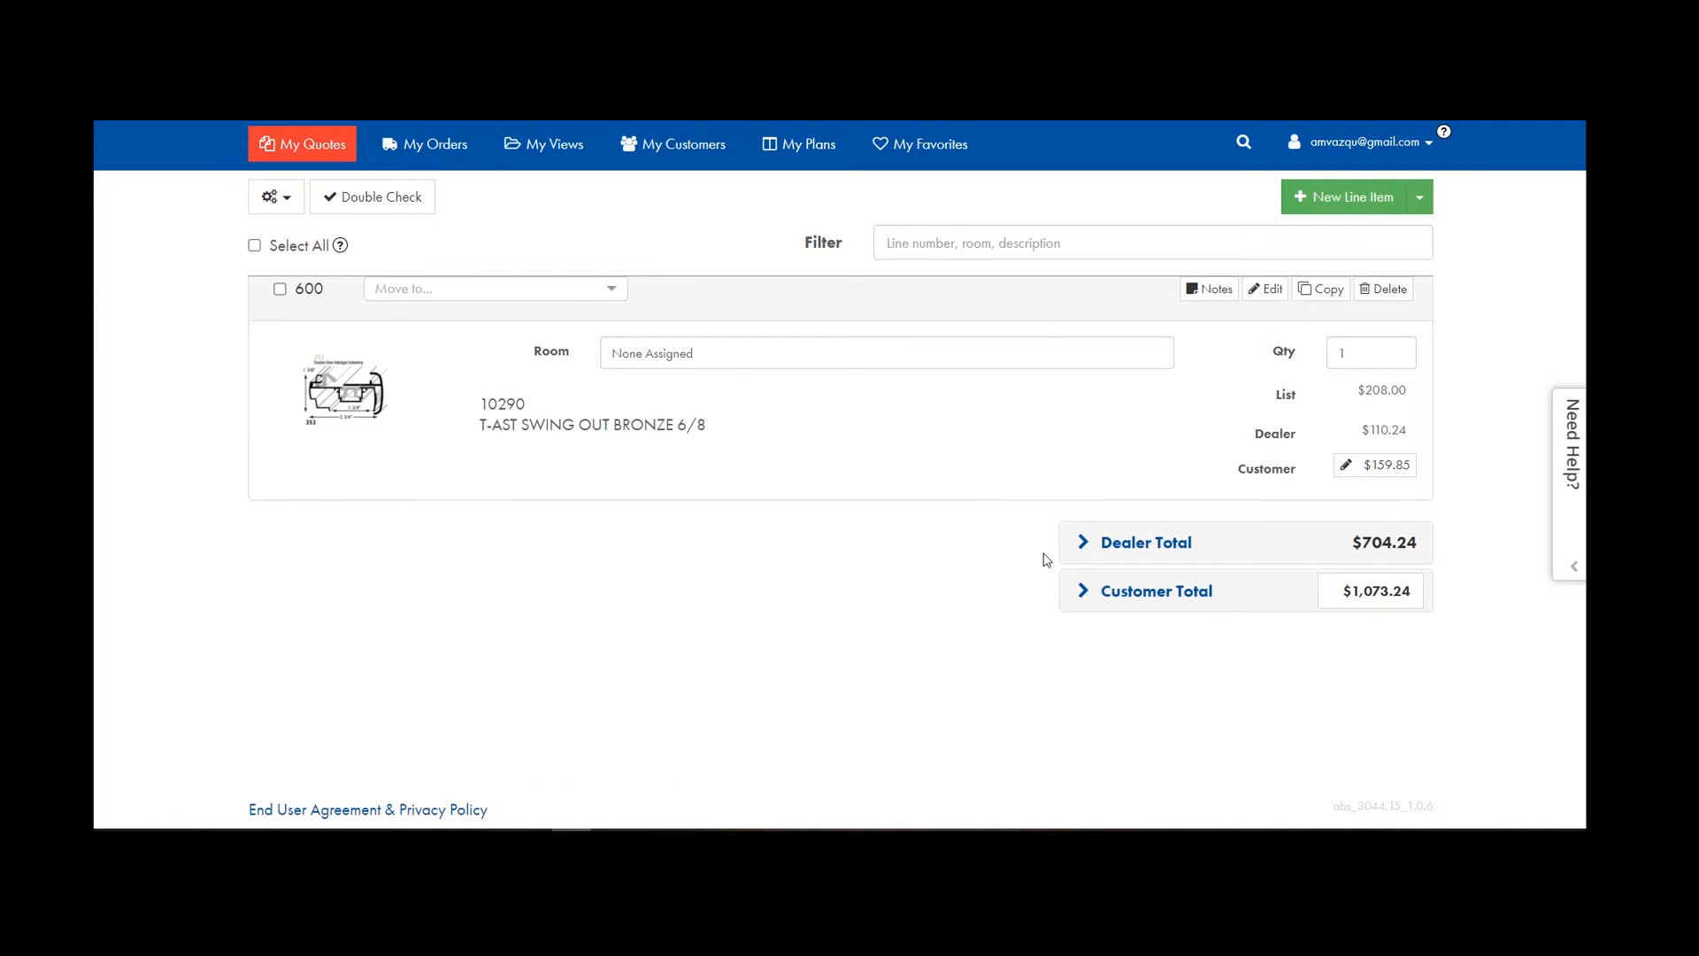
scroll(697, 518, up, 1)
scroll(665, 553, up, 1)
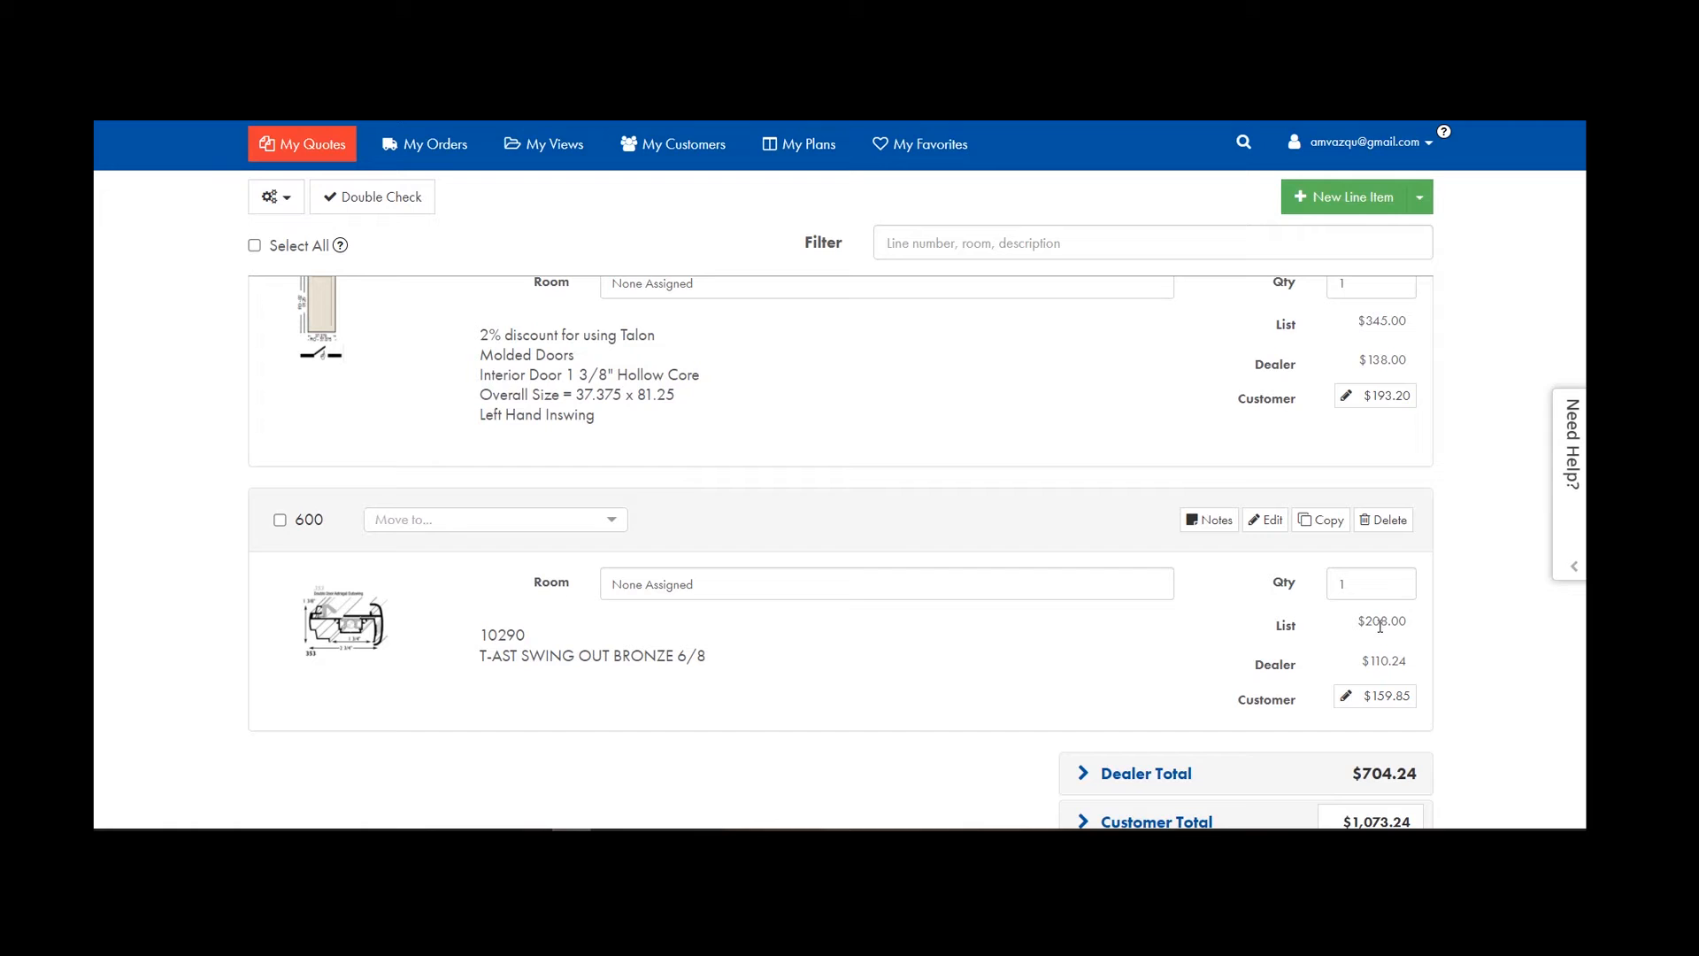
scroll(864, 474, up, 3)
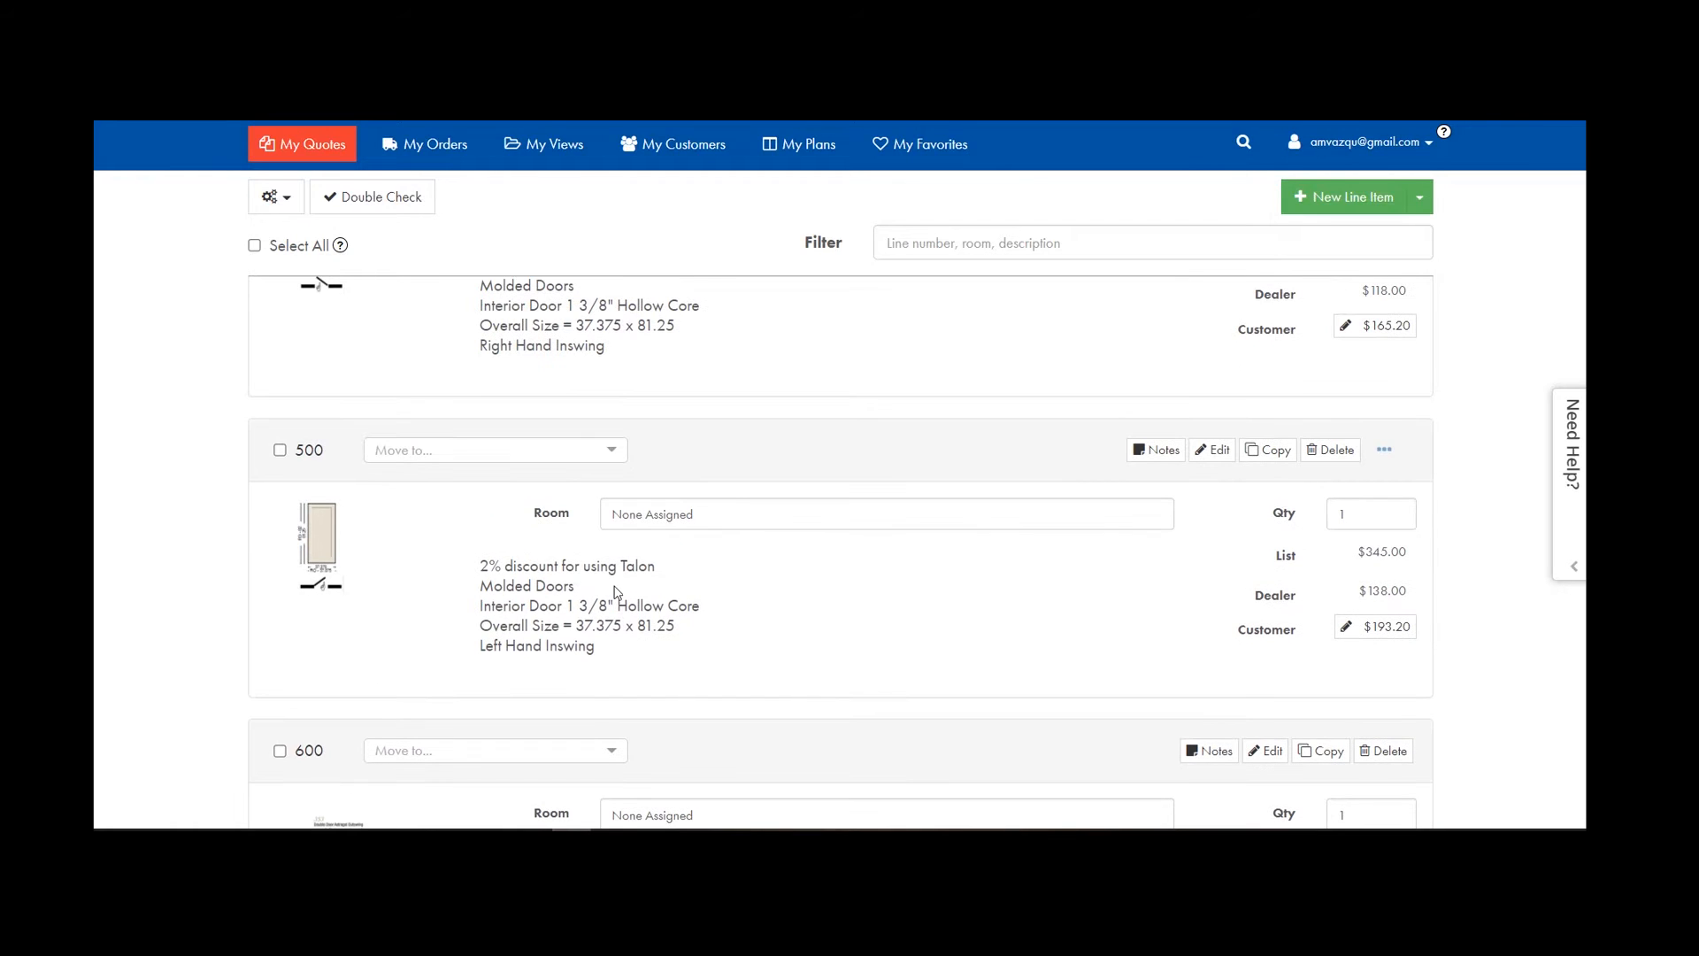
scroll(786, 455, down, 1)
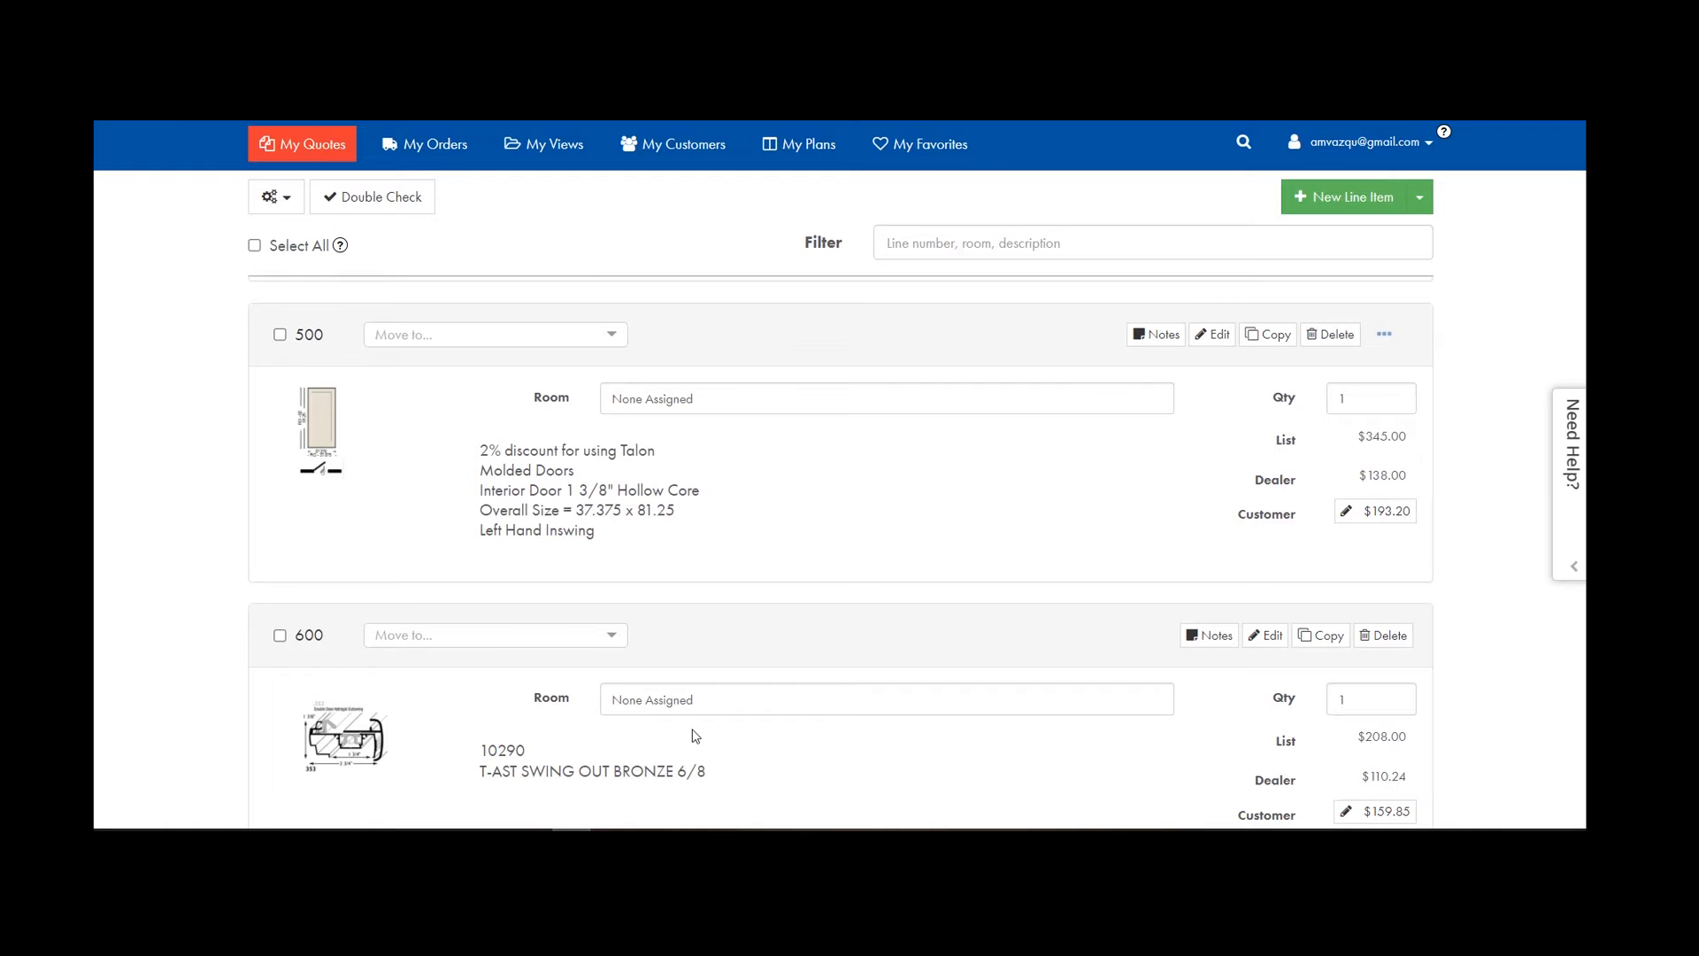
scroll(722, 725, up, 1)
scroll(747, 704, down, 4)
scroll(753, 694, up, 4)
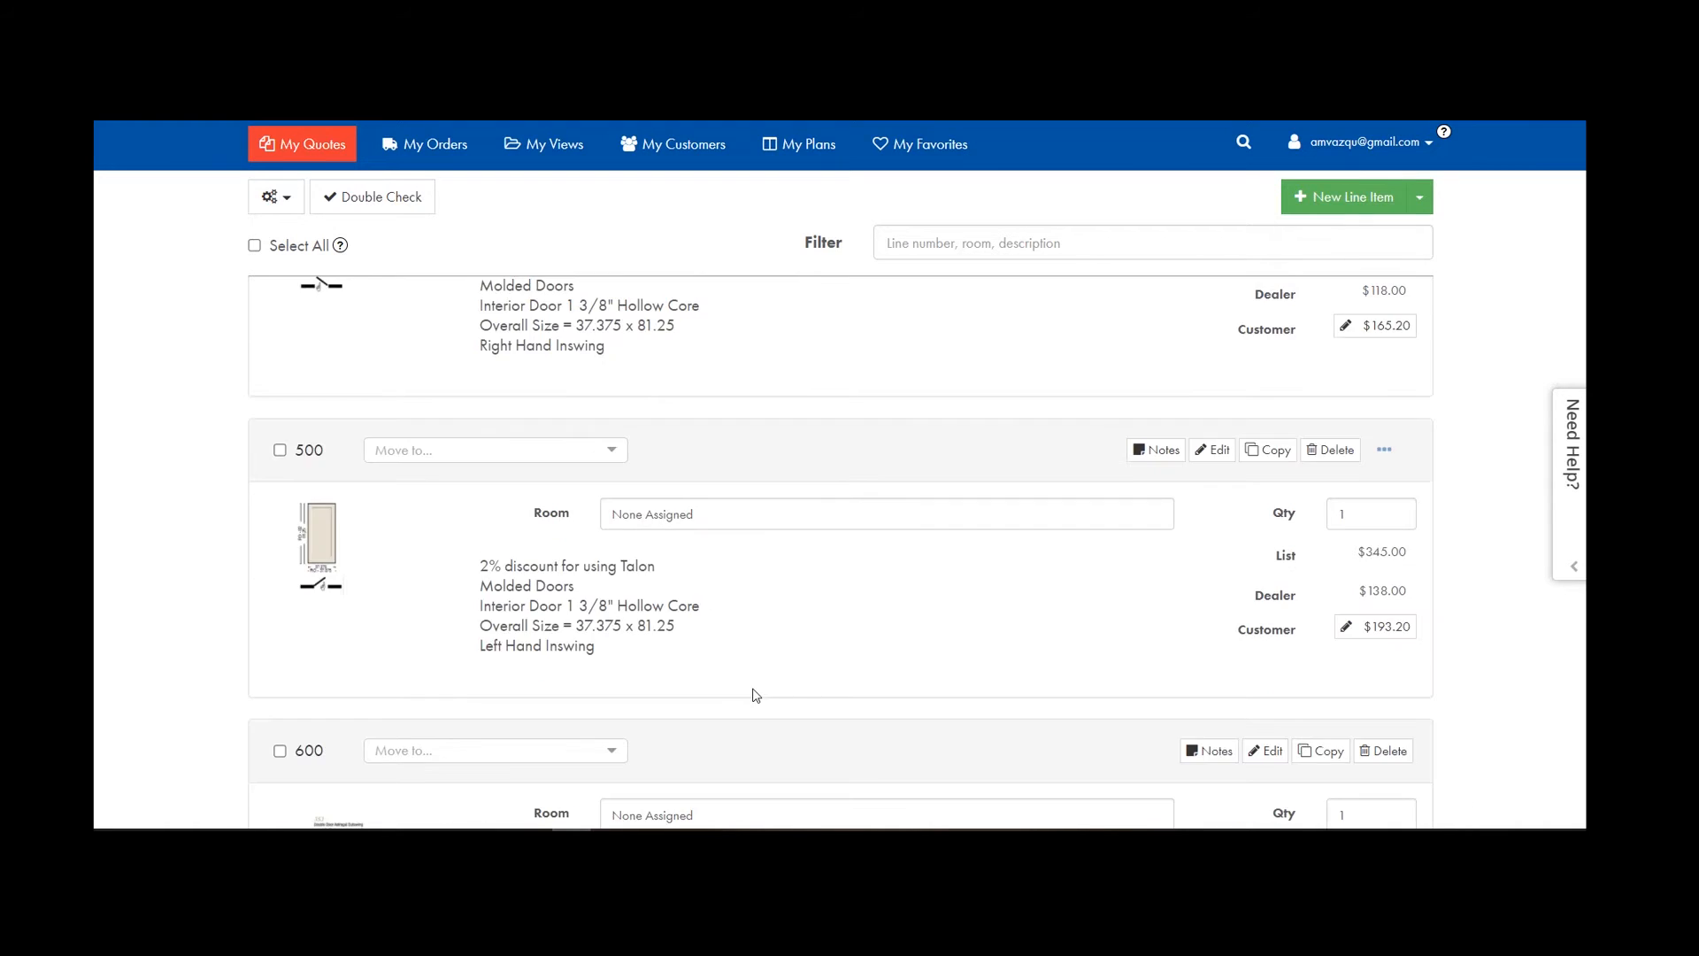
scroll(752, 695, up, 15)
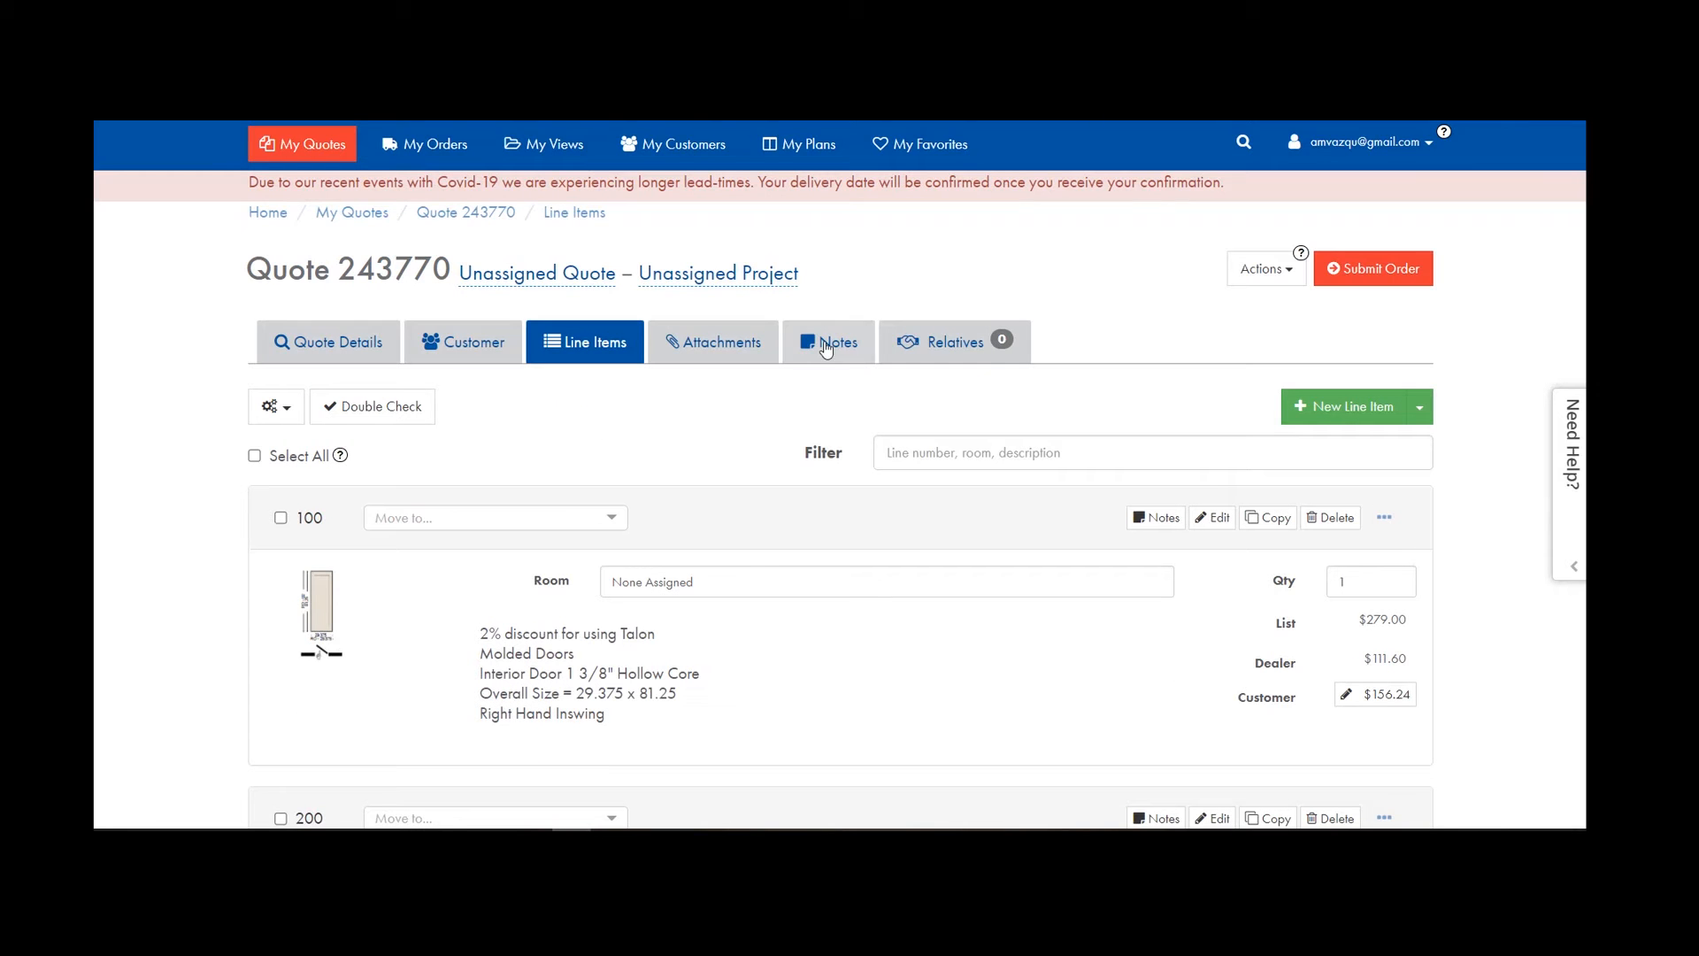
Save a quote-level order note reading 'Use attached template for boring'.
click(830, 344)
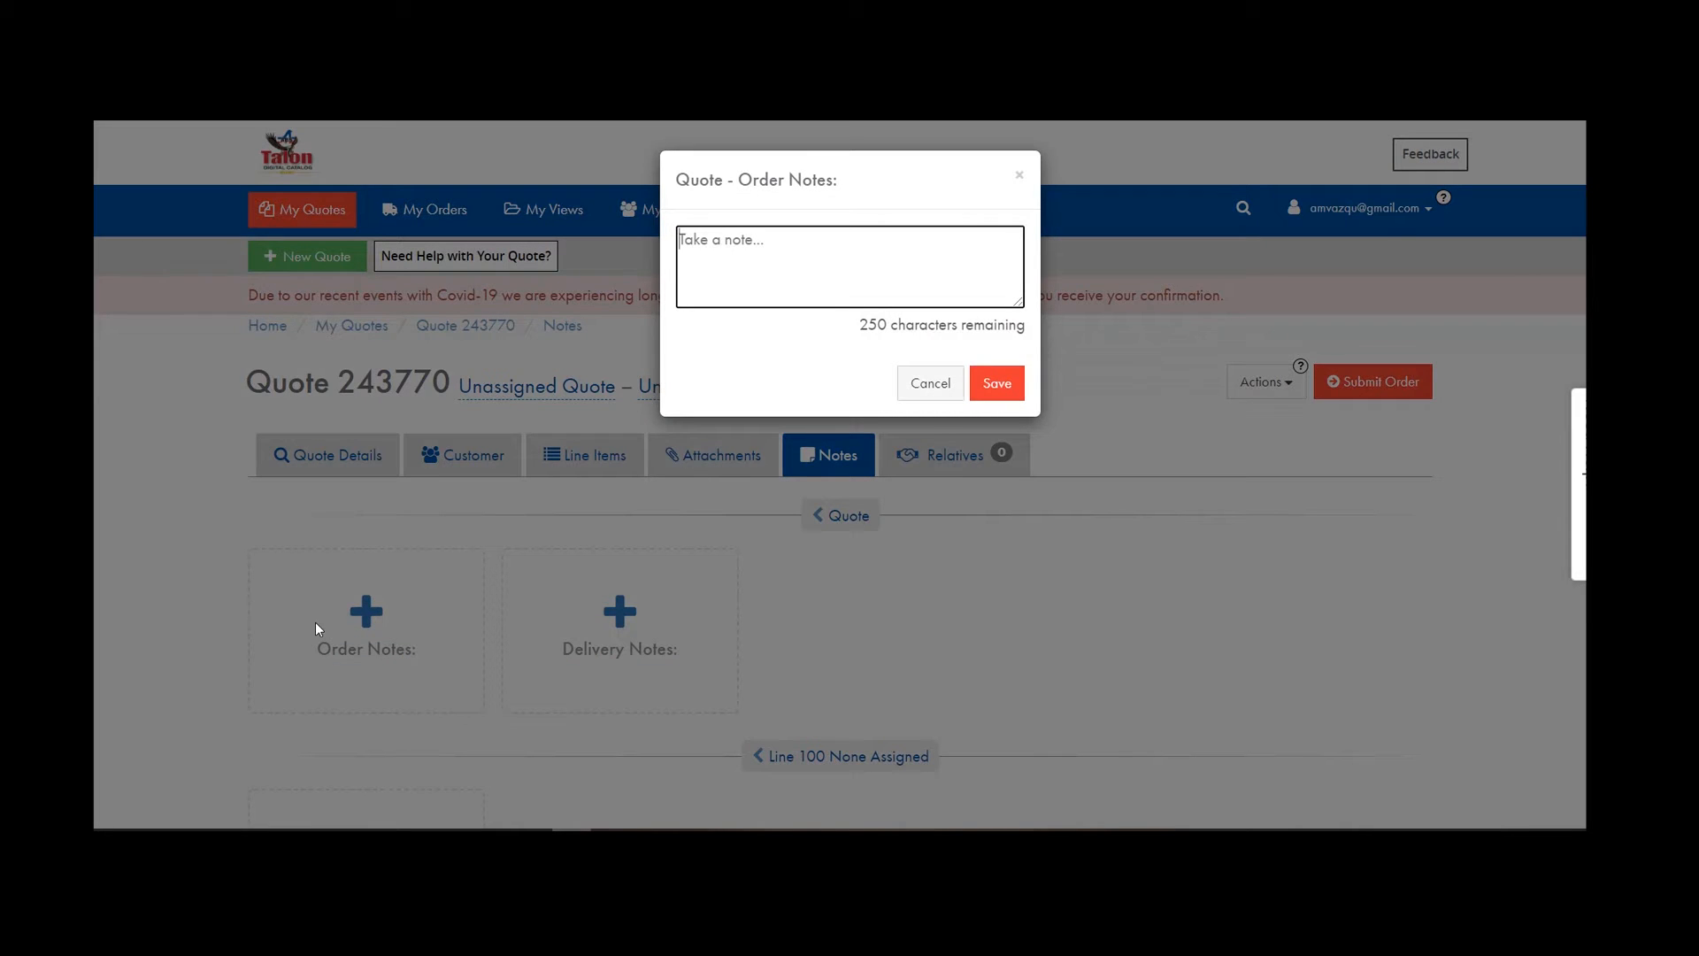
click(331, 609)
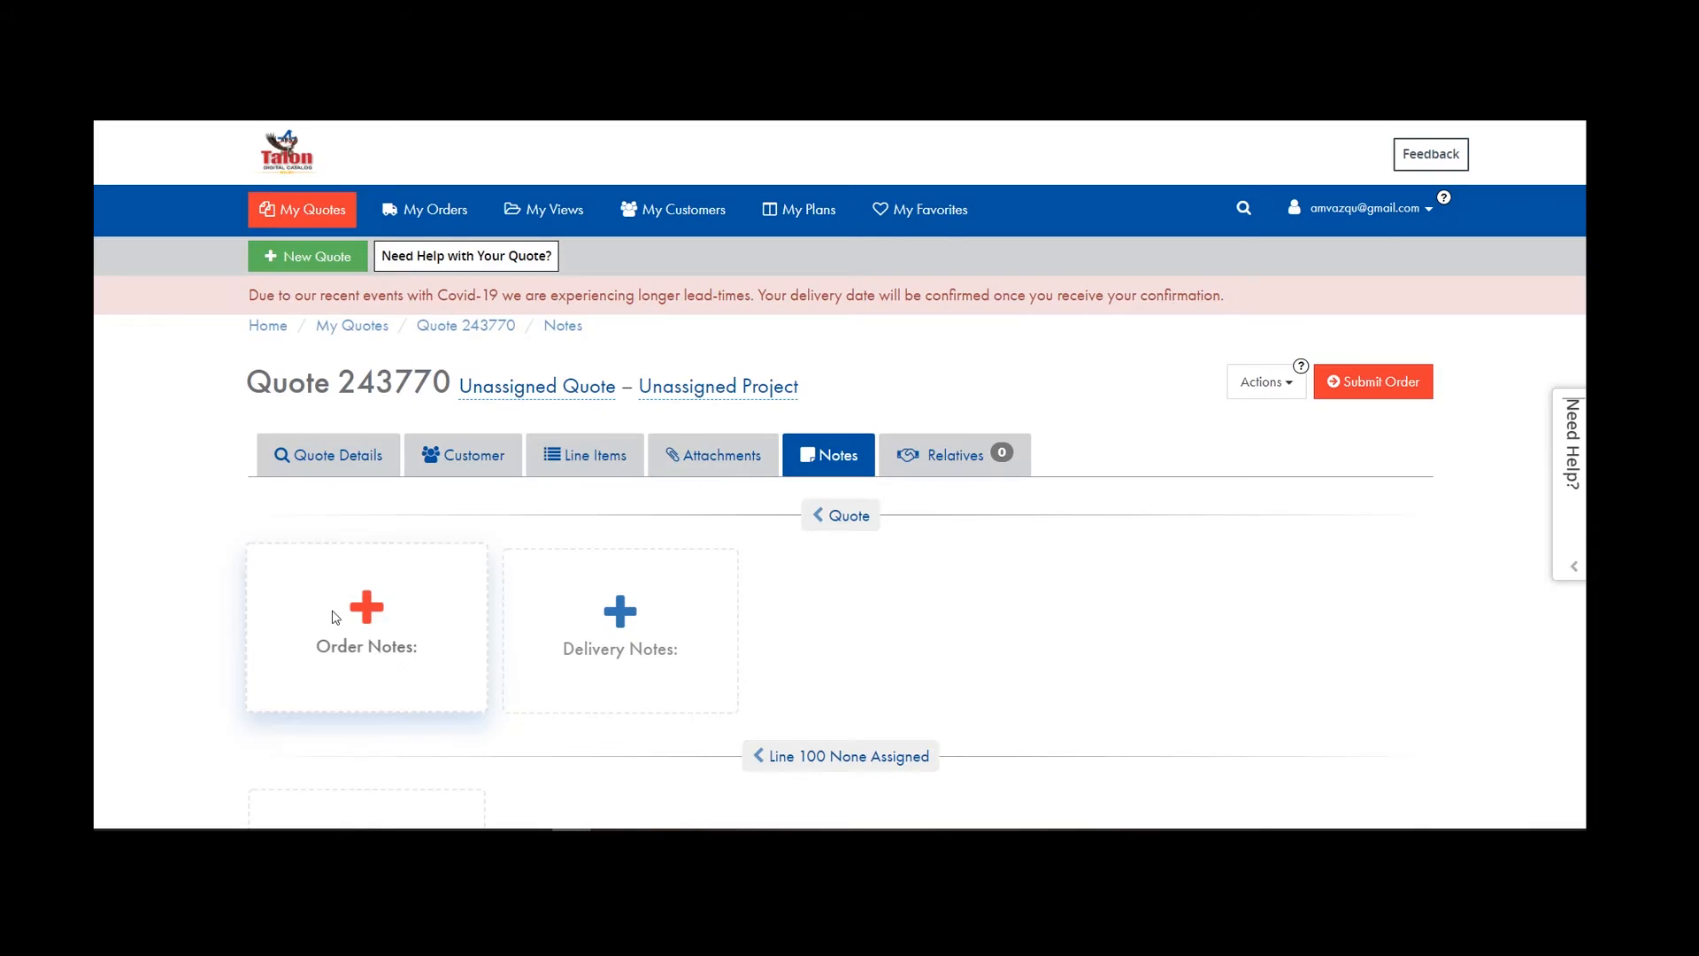
click(342, 593)
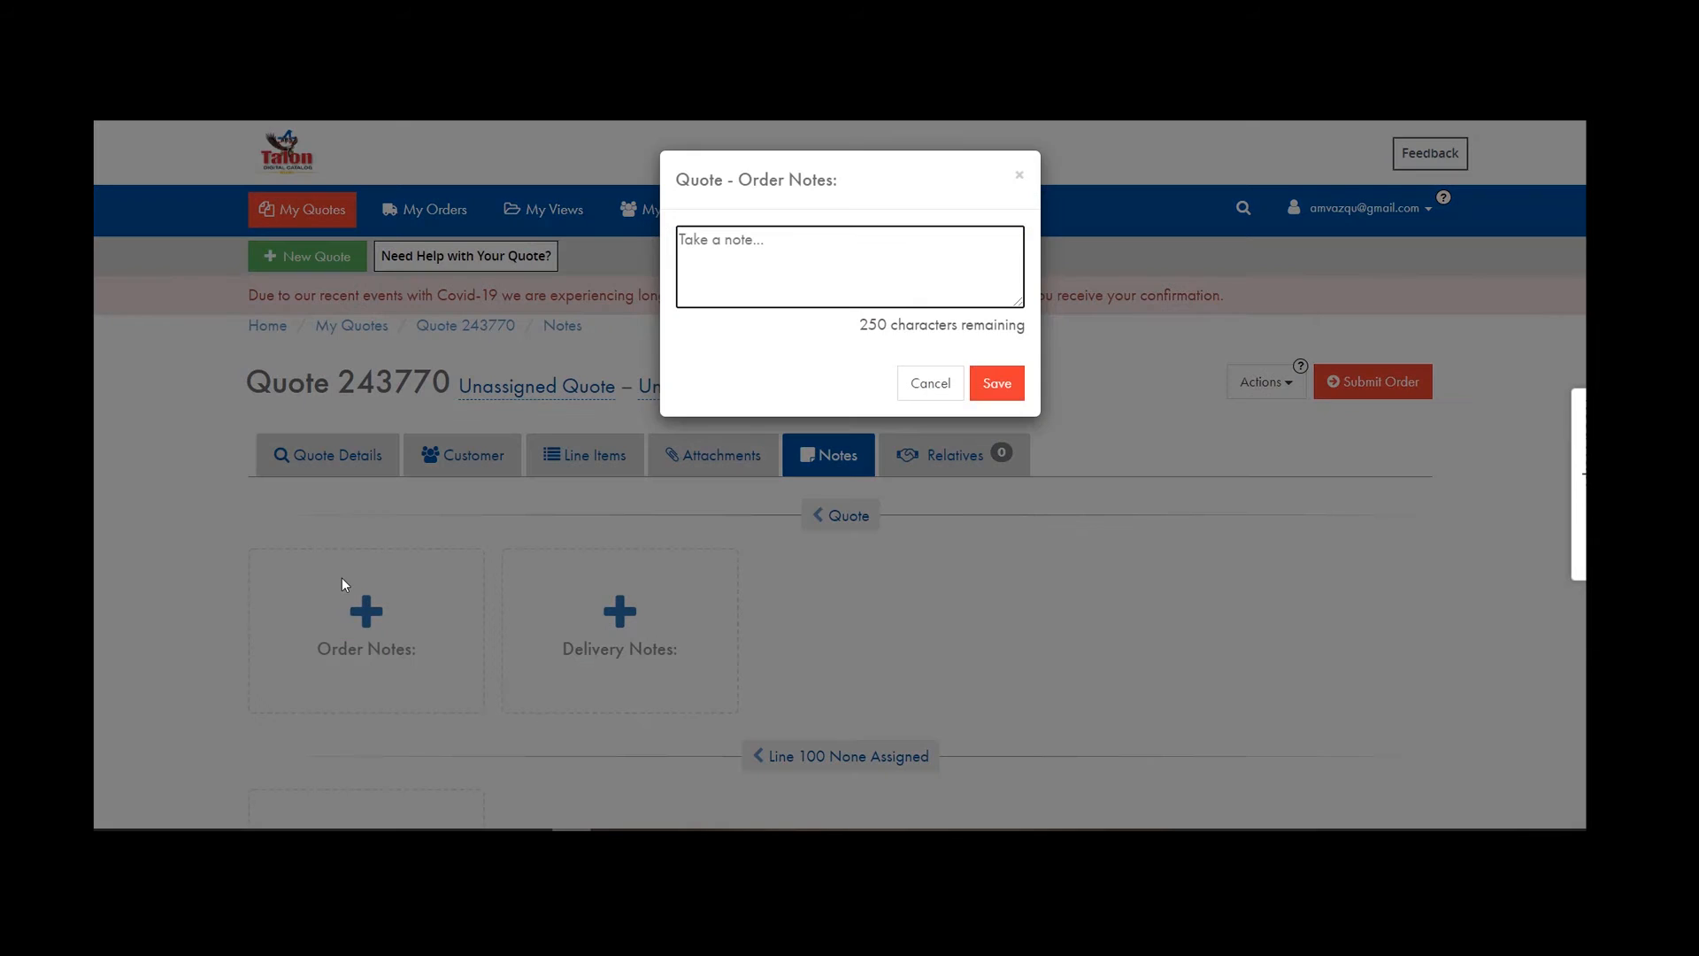
text(uSE)
key(BackSpace)
key(BackSpace)
key(BackSpace)
text(U)
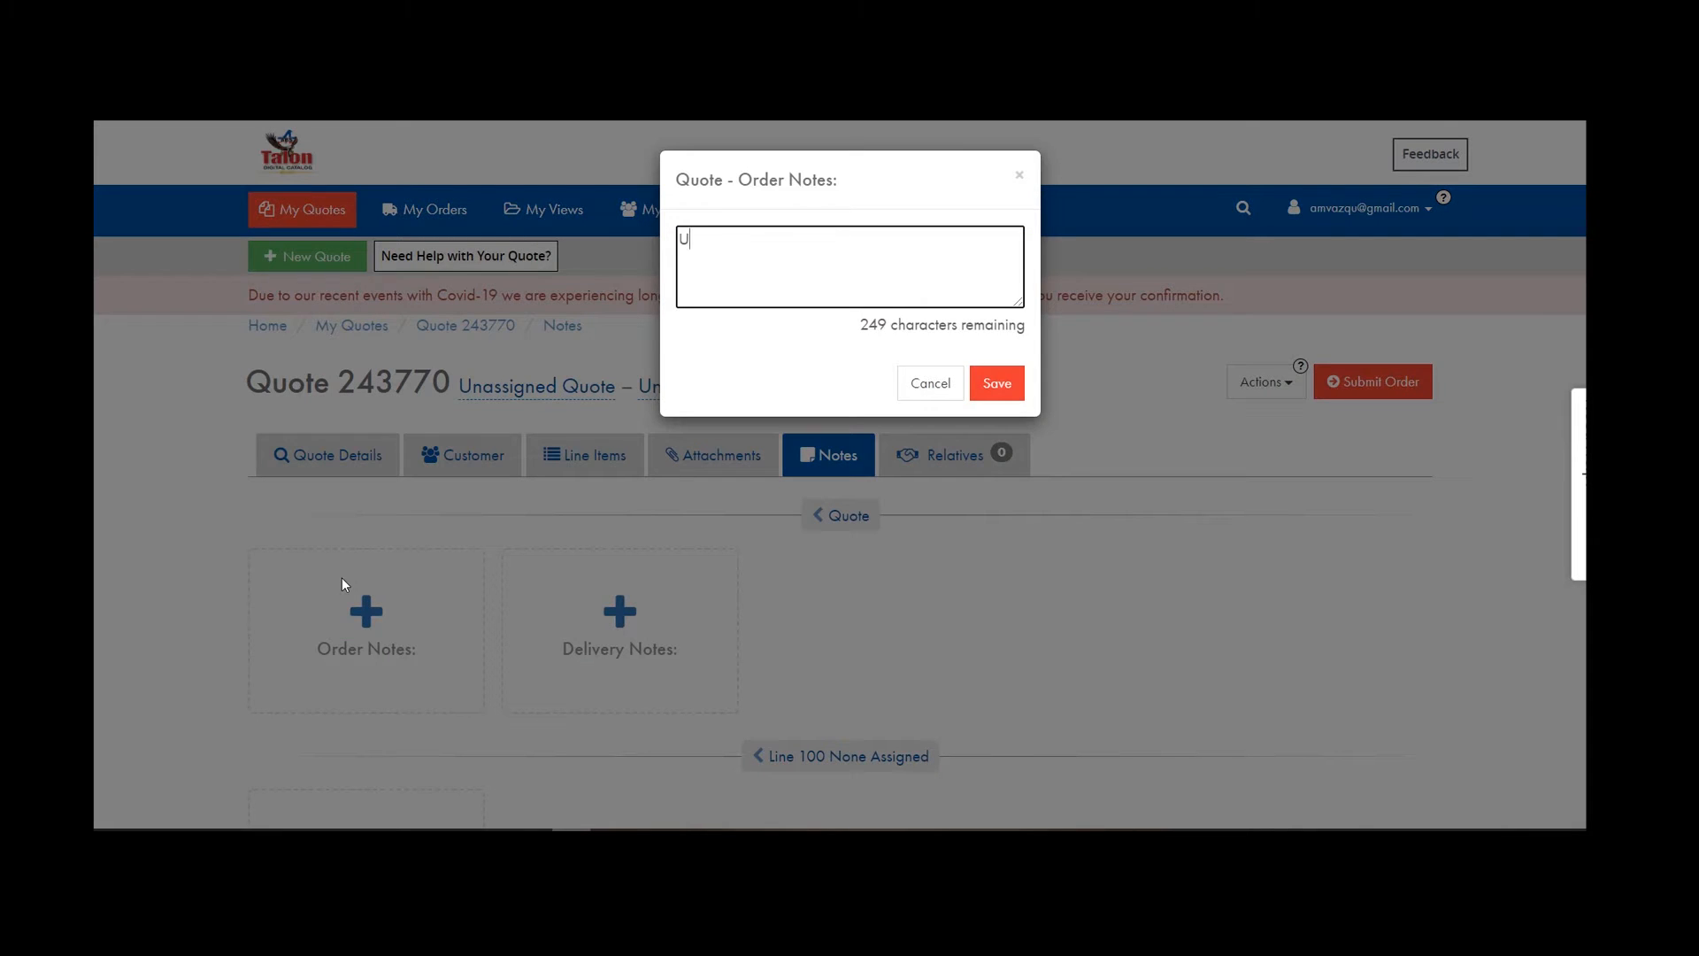
text(se attached template for boring)
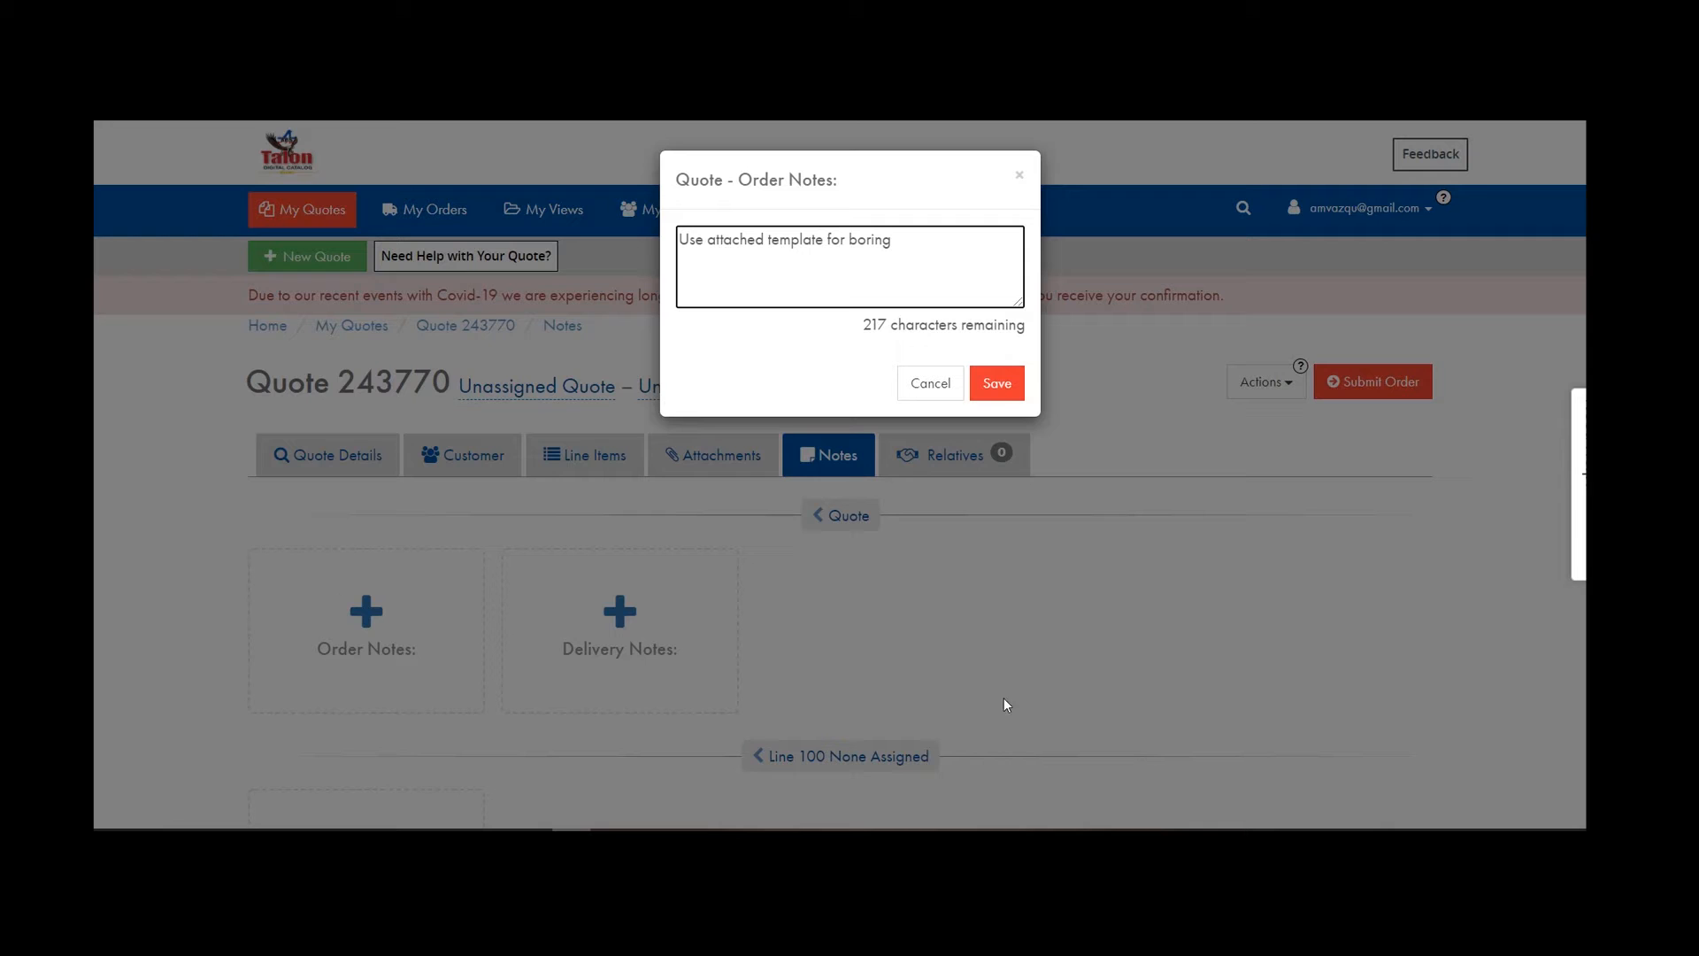
click(998, 387)
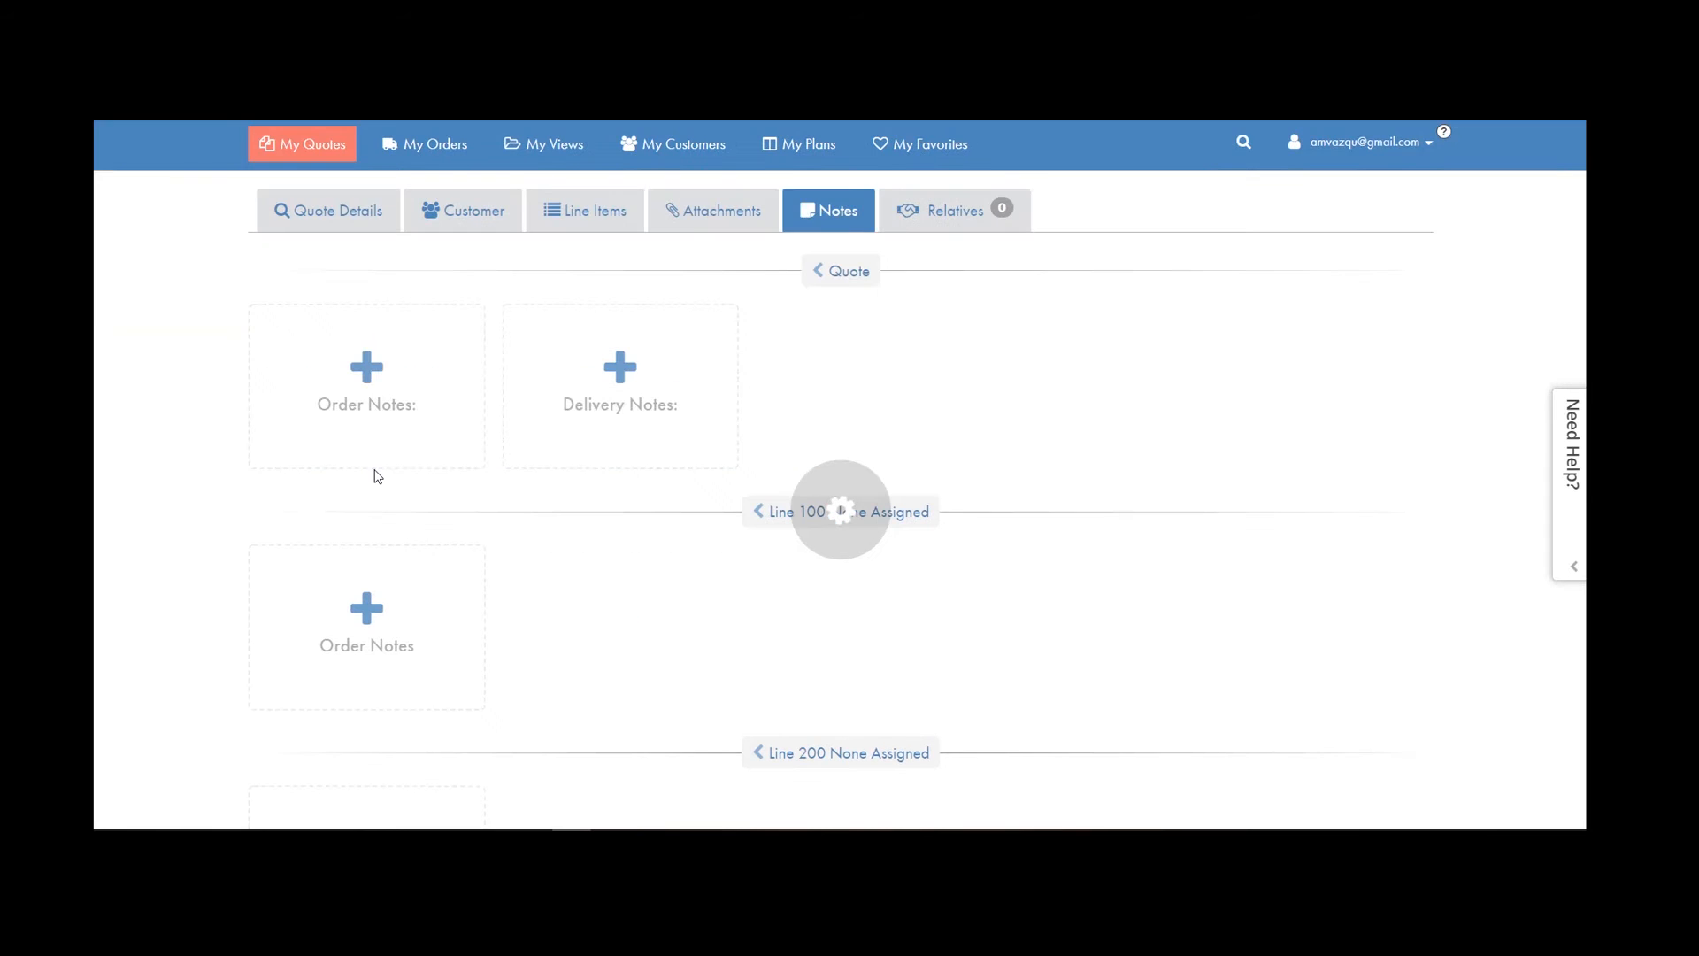
Save a line 600 order note reading 'CANCEL ORDER USED FOR TRAINING PURPOSES ONLY'.
scroll(485, 556, down, 1)
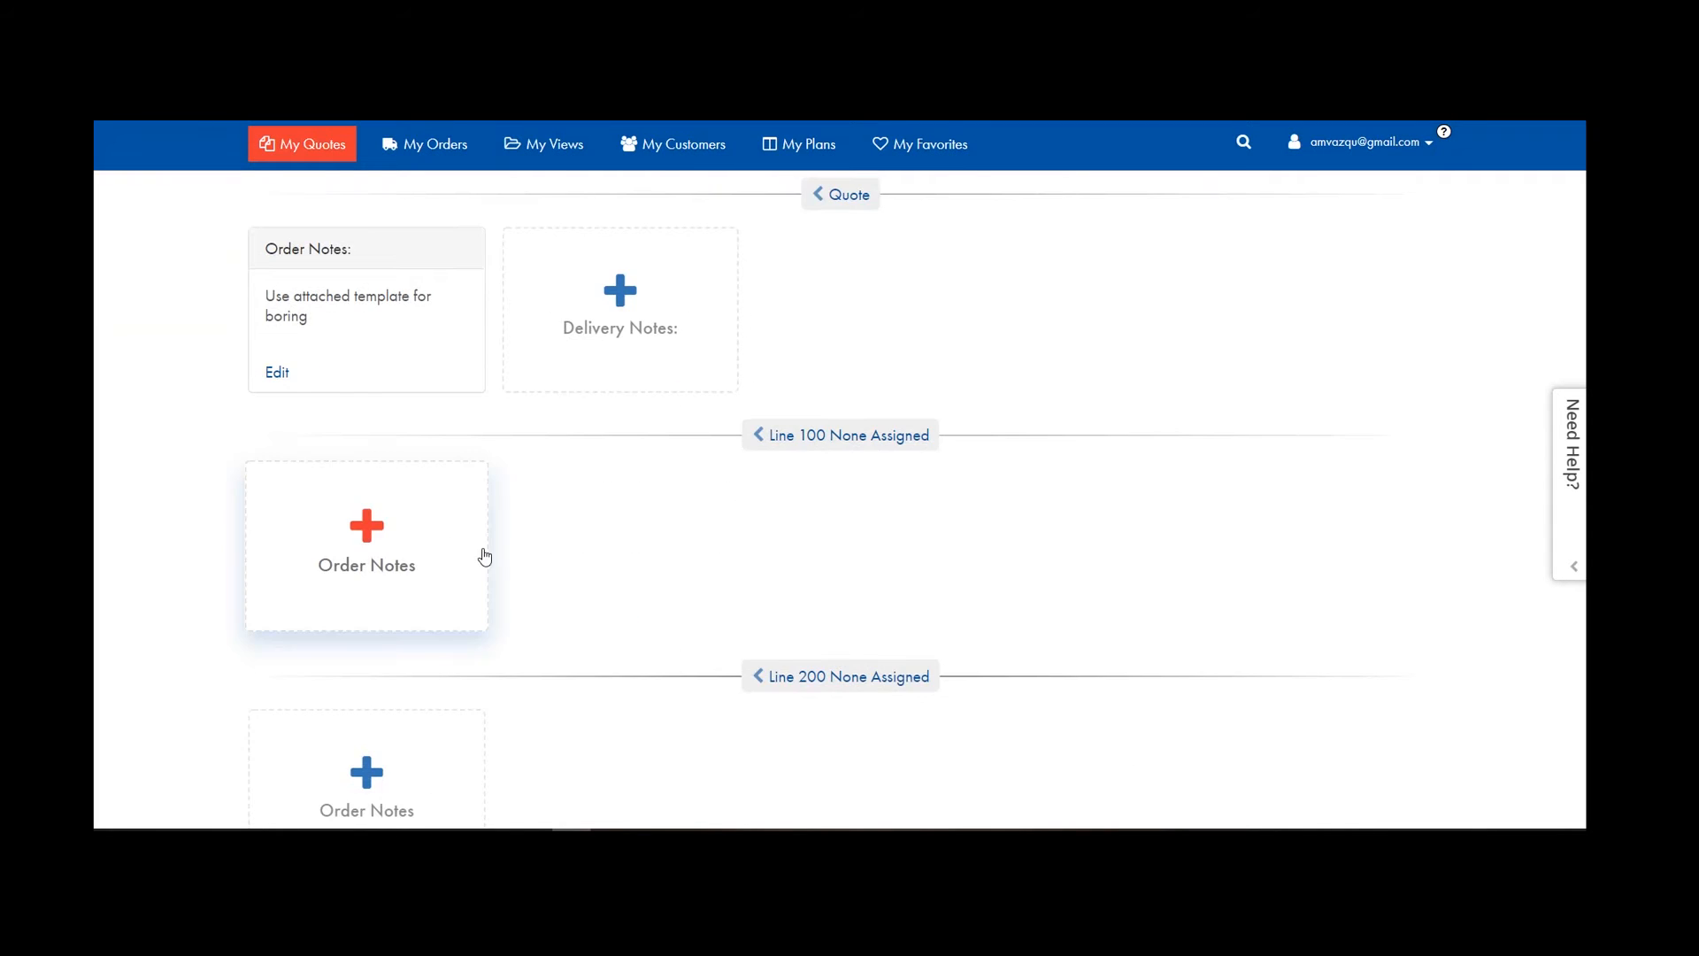
scroll(421, 387, down, 2)
scroll(368, 413, down, 9)
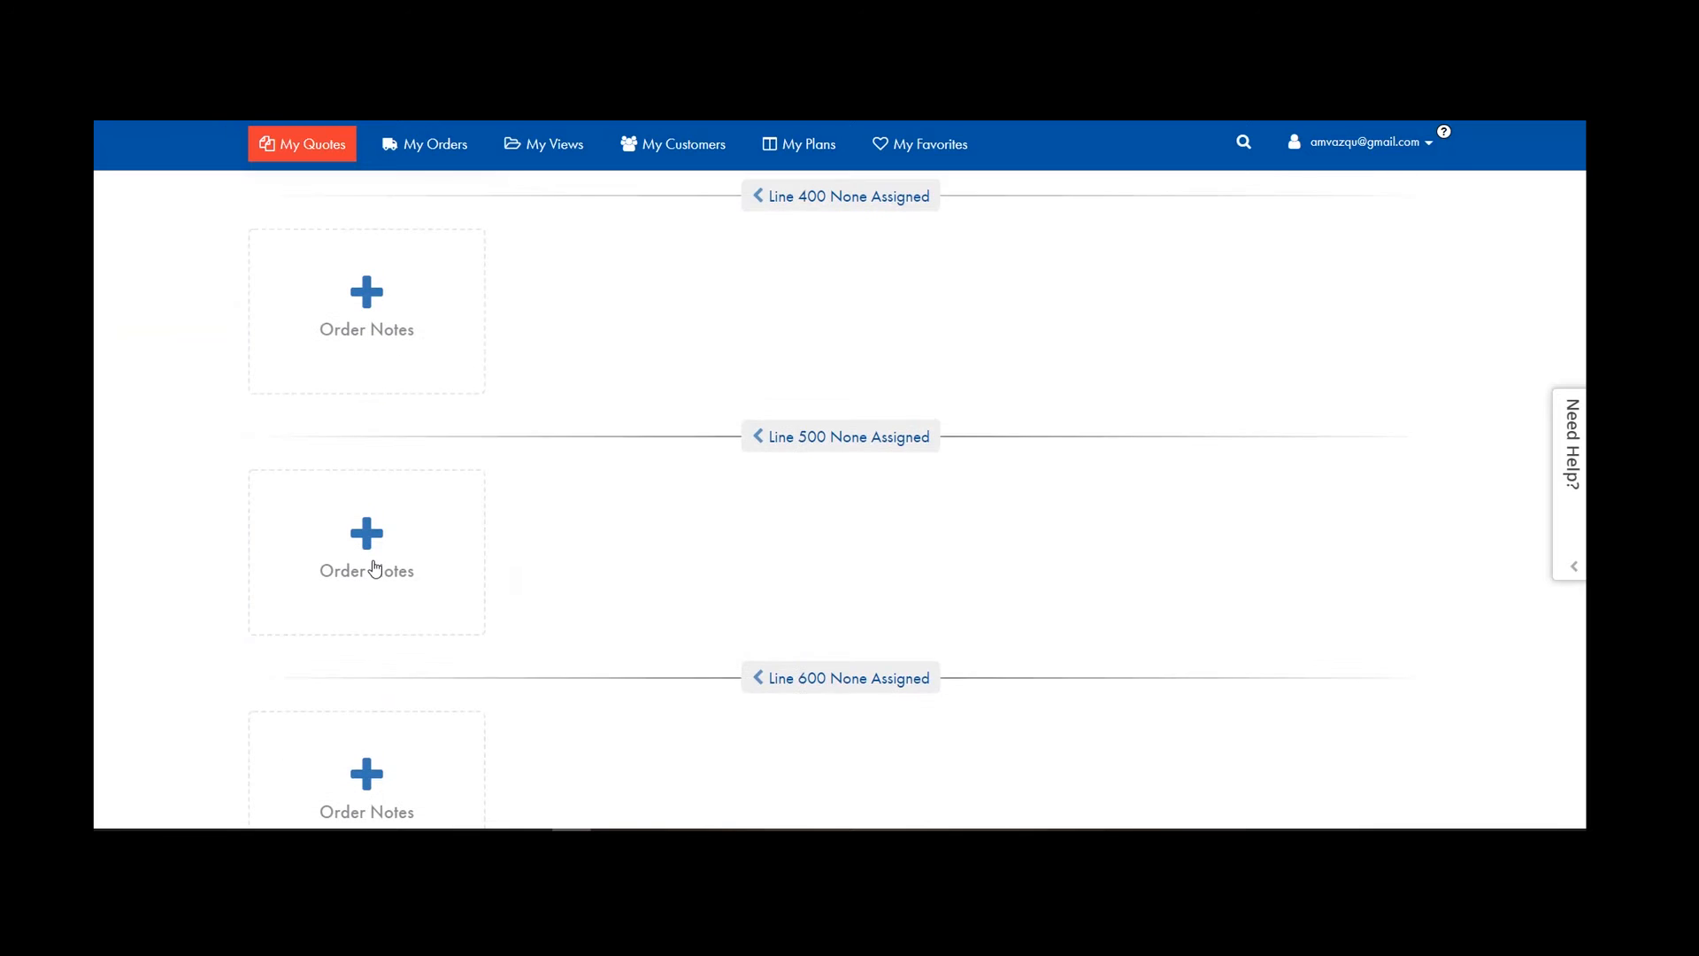
scroll(389, 562, up, 10)
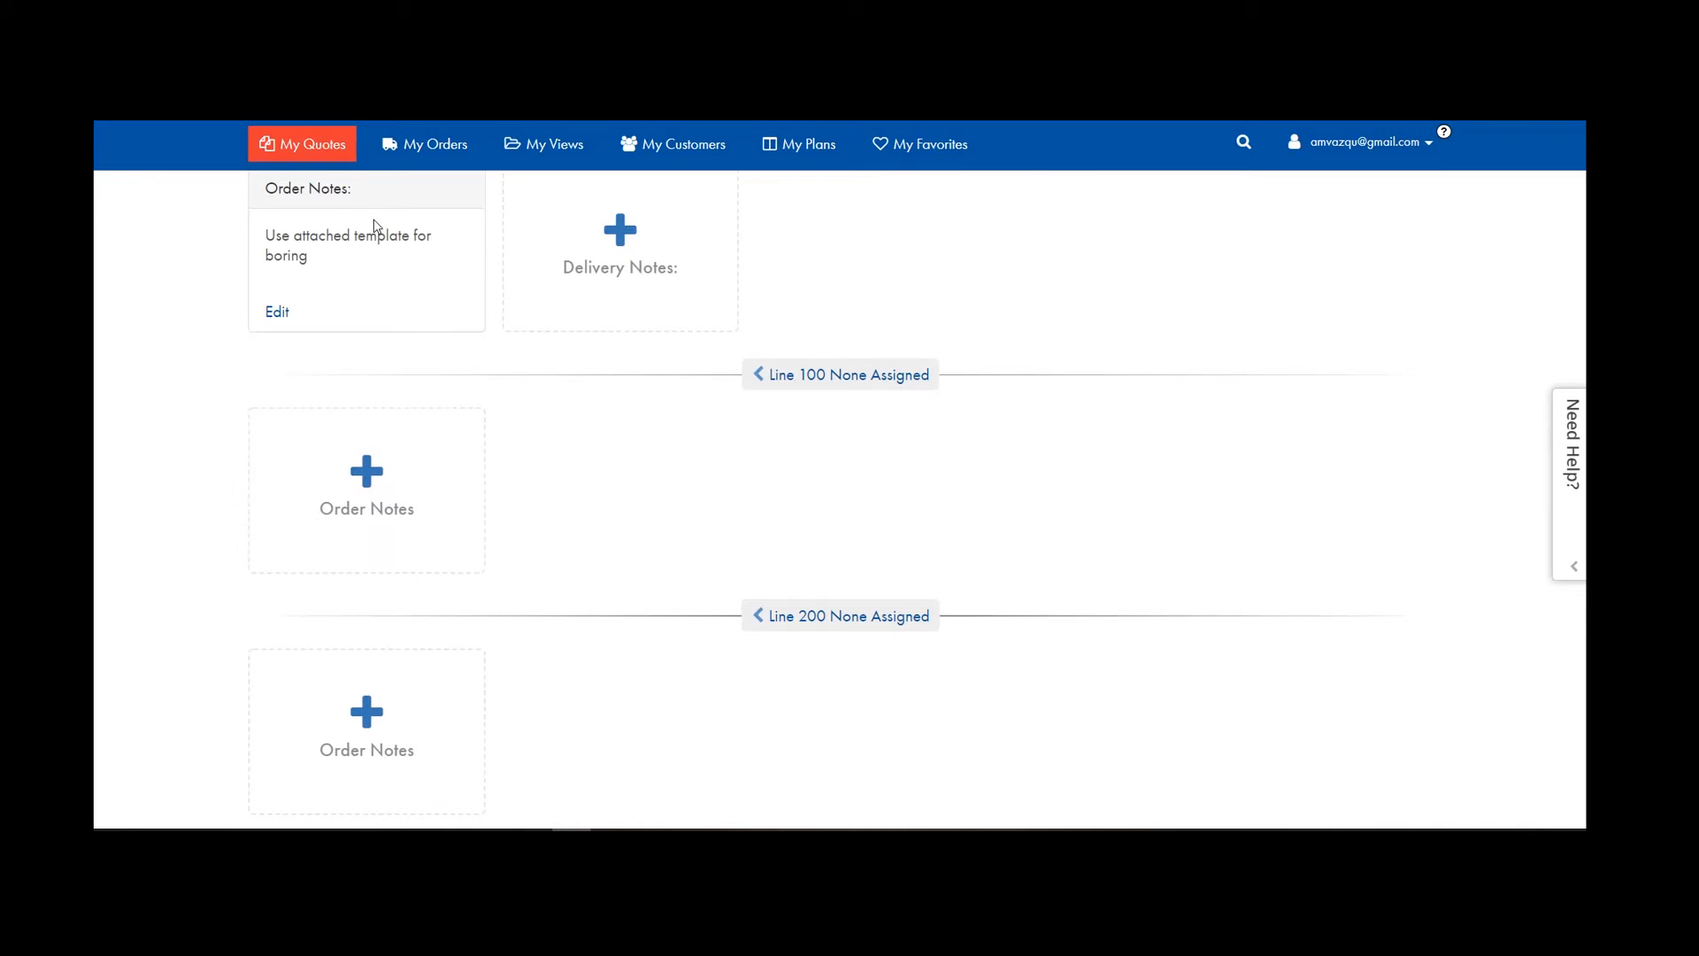
scroll(399, 552, down, 5)
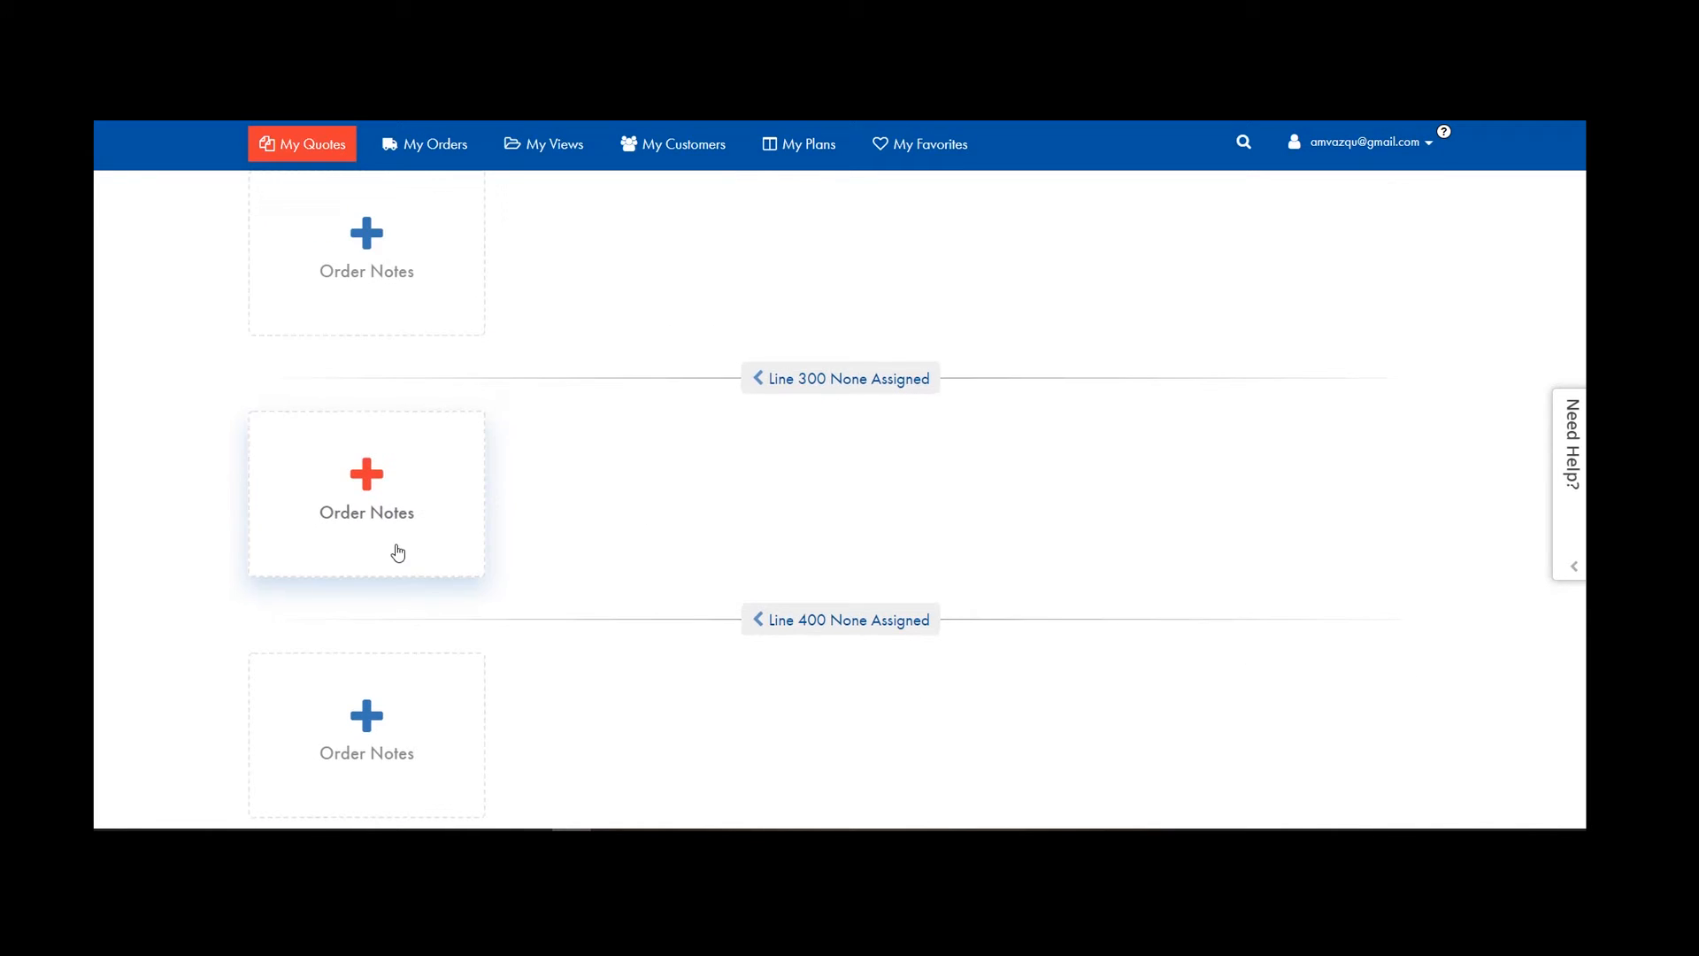
scroll(398, 552, down, 5)
click(327, 530)
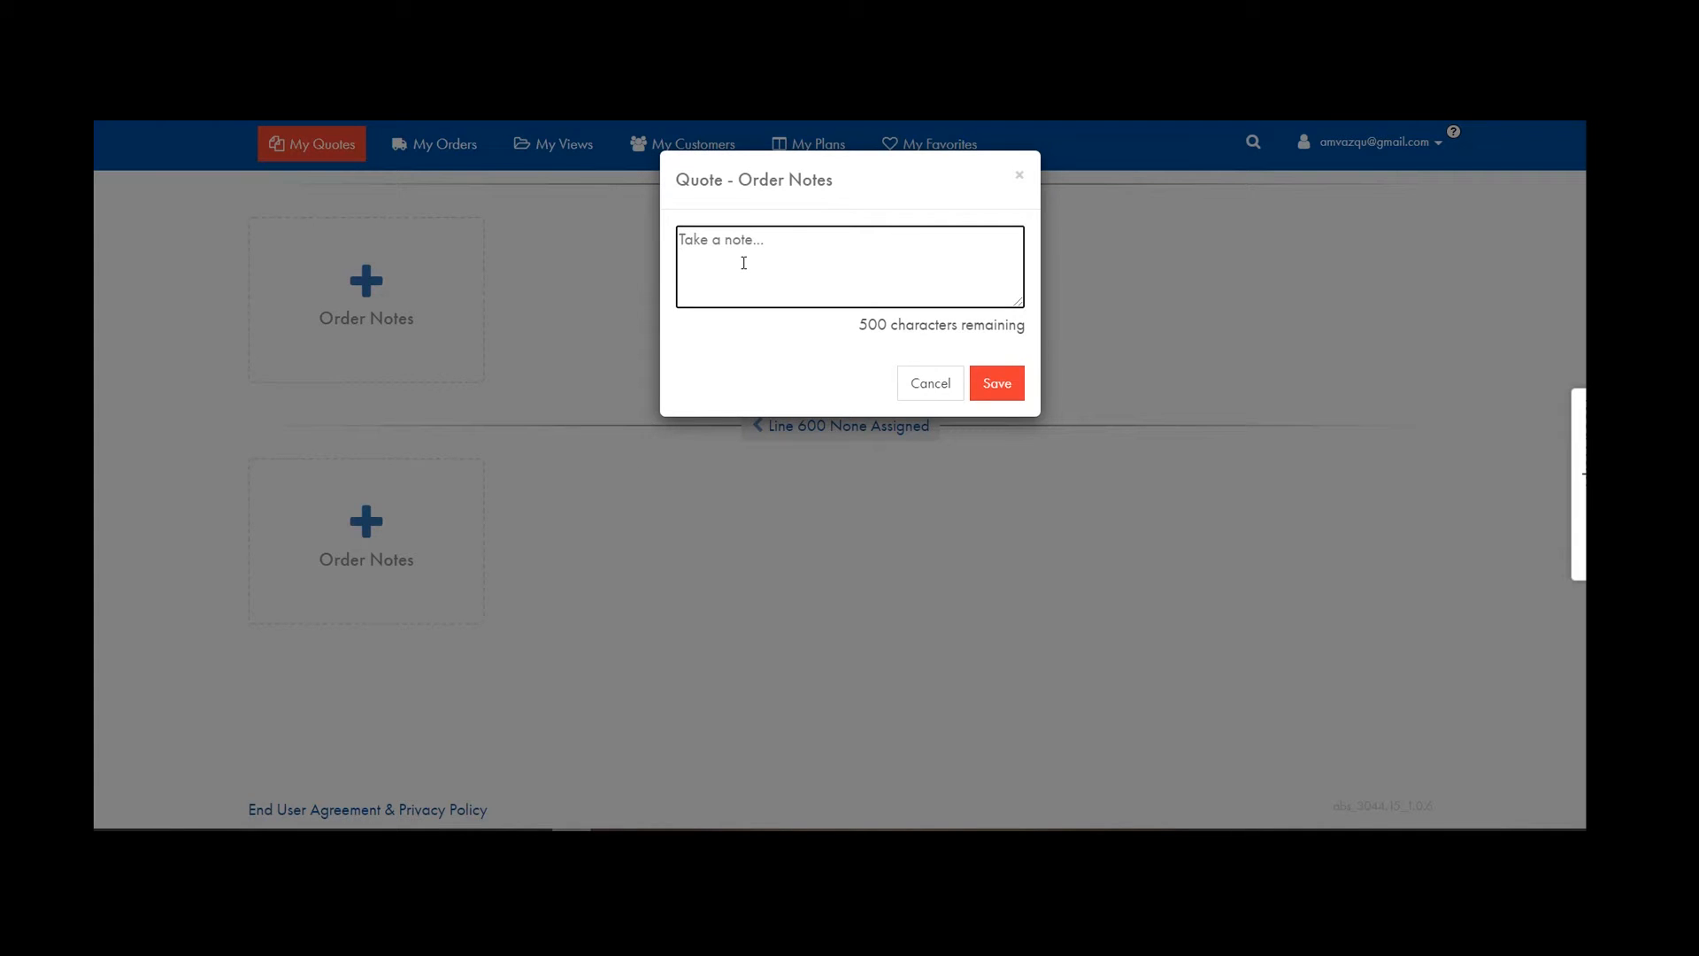
text(CANCEL ORDER USED FOR TRAININ)
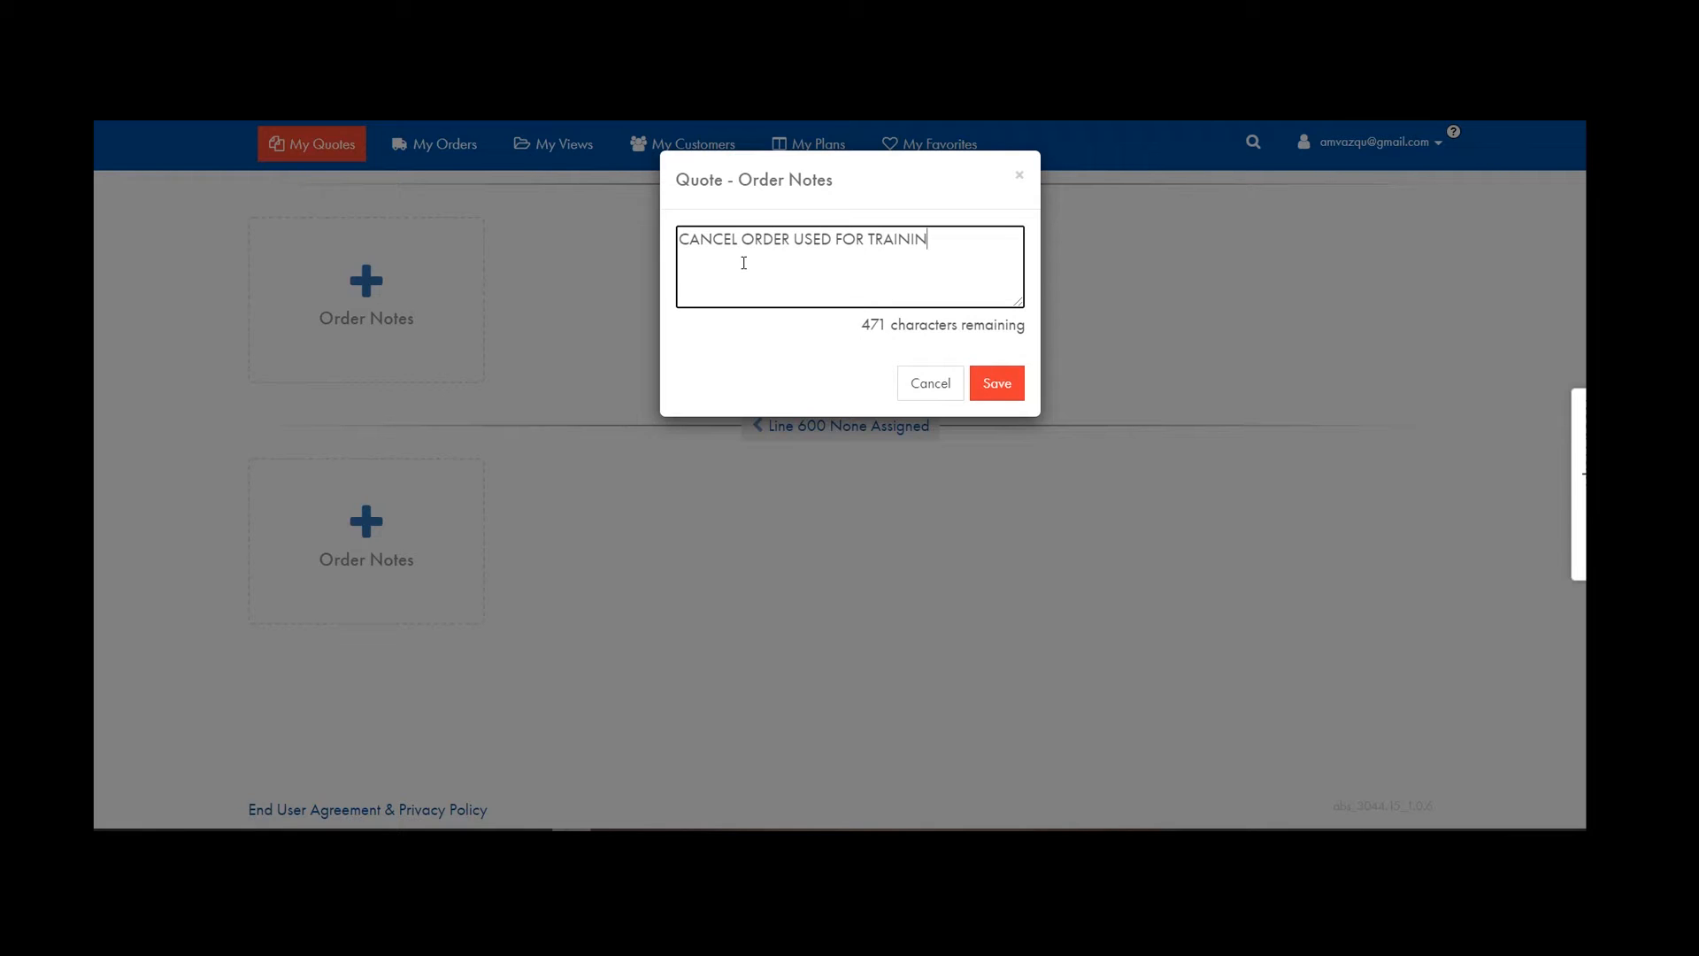
text(G PURPOSES ONLY)
click(1000, 388)
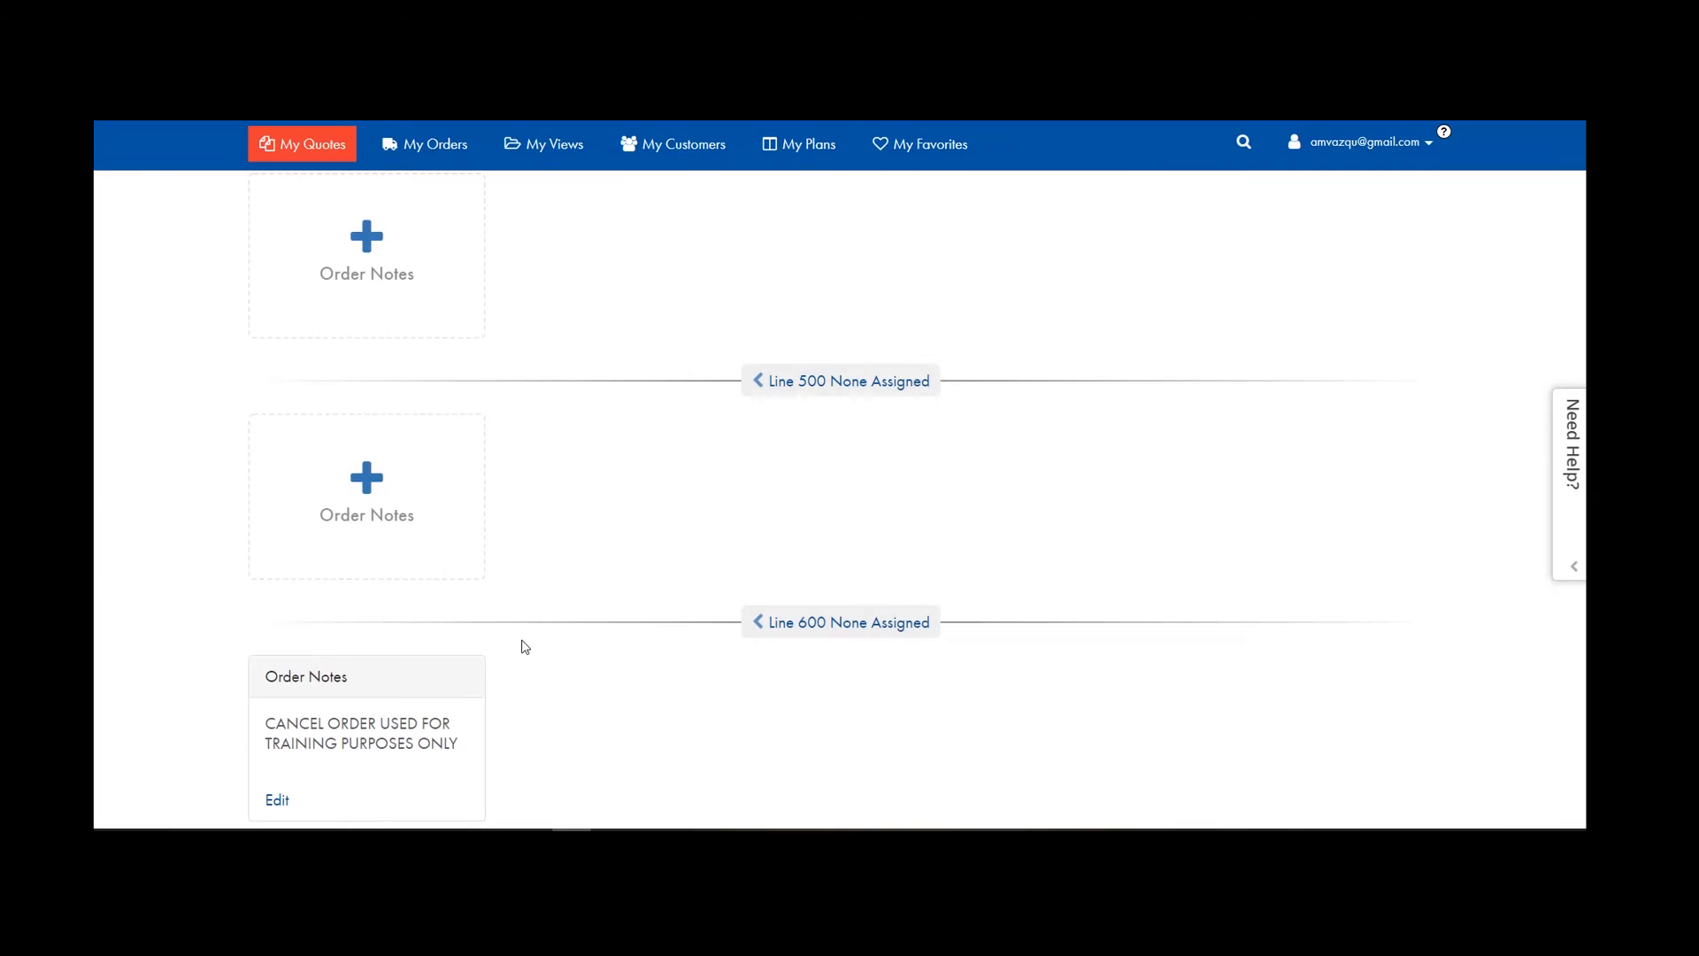
scroll(656, 607, up, 20)
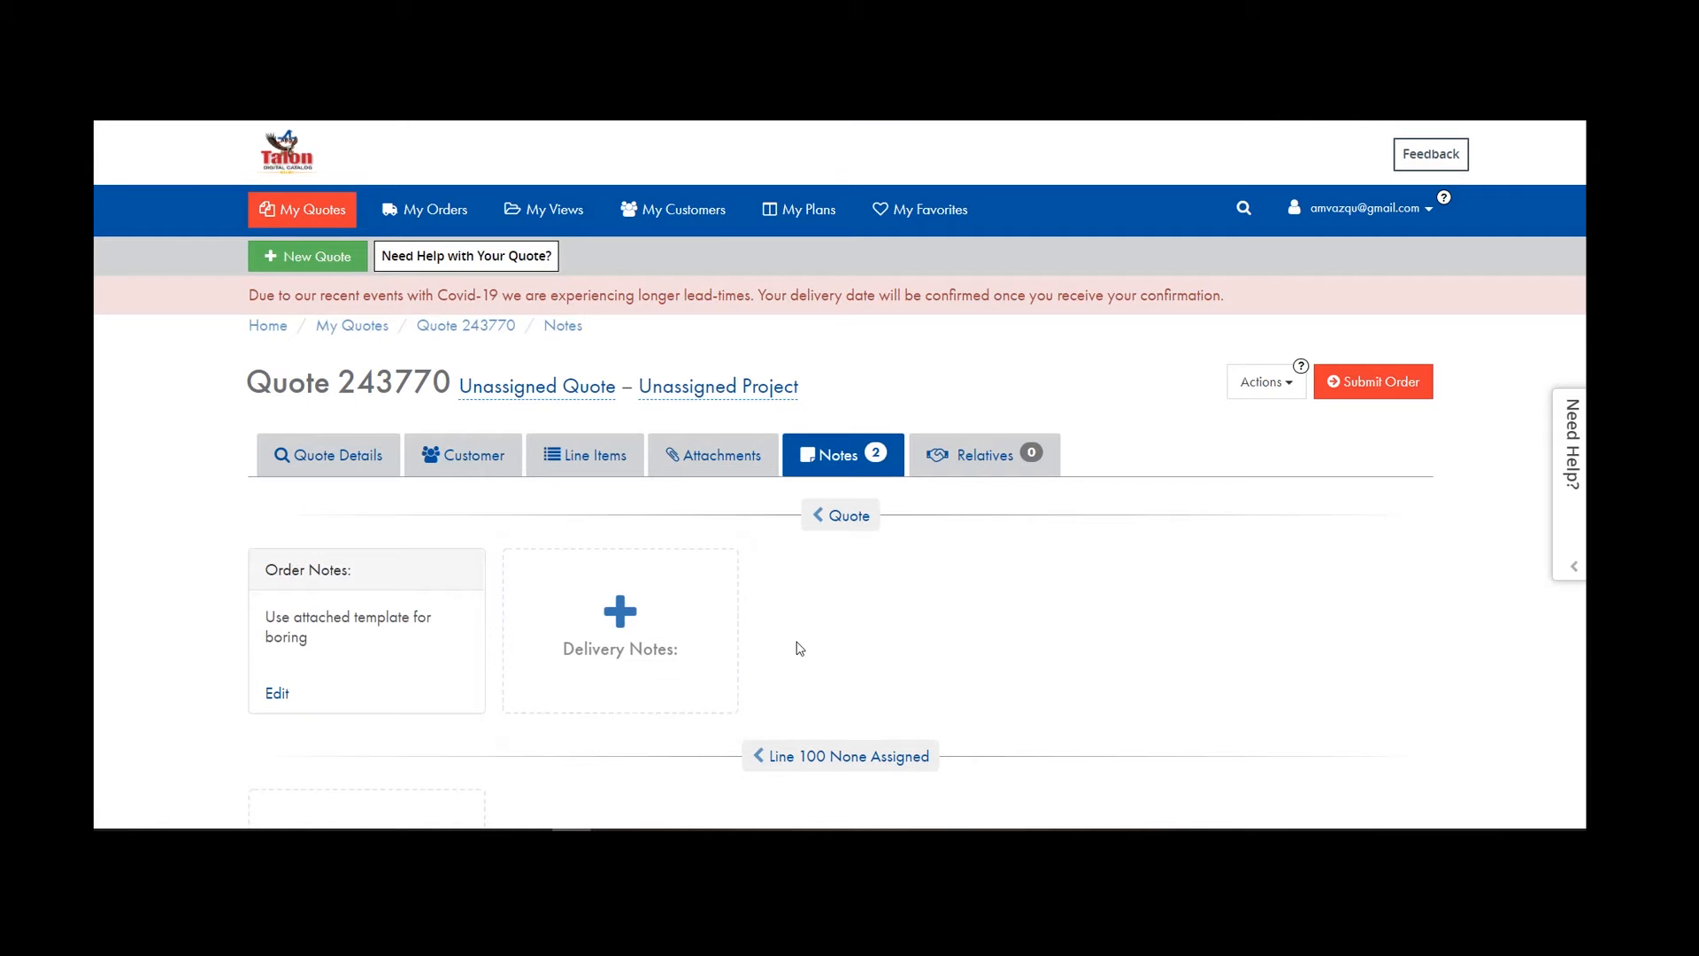
Start a new quote attachment and select the ABS Turns Key Report with Line Items 240940 PDF.
click(696, 456)
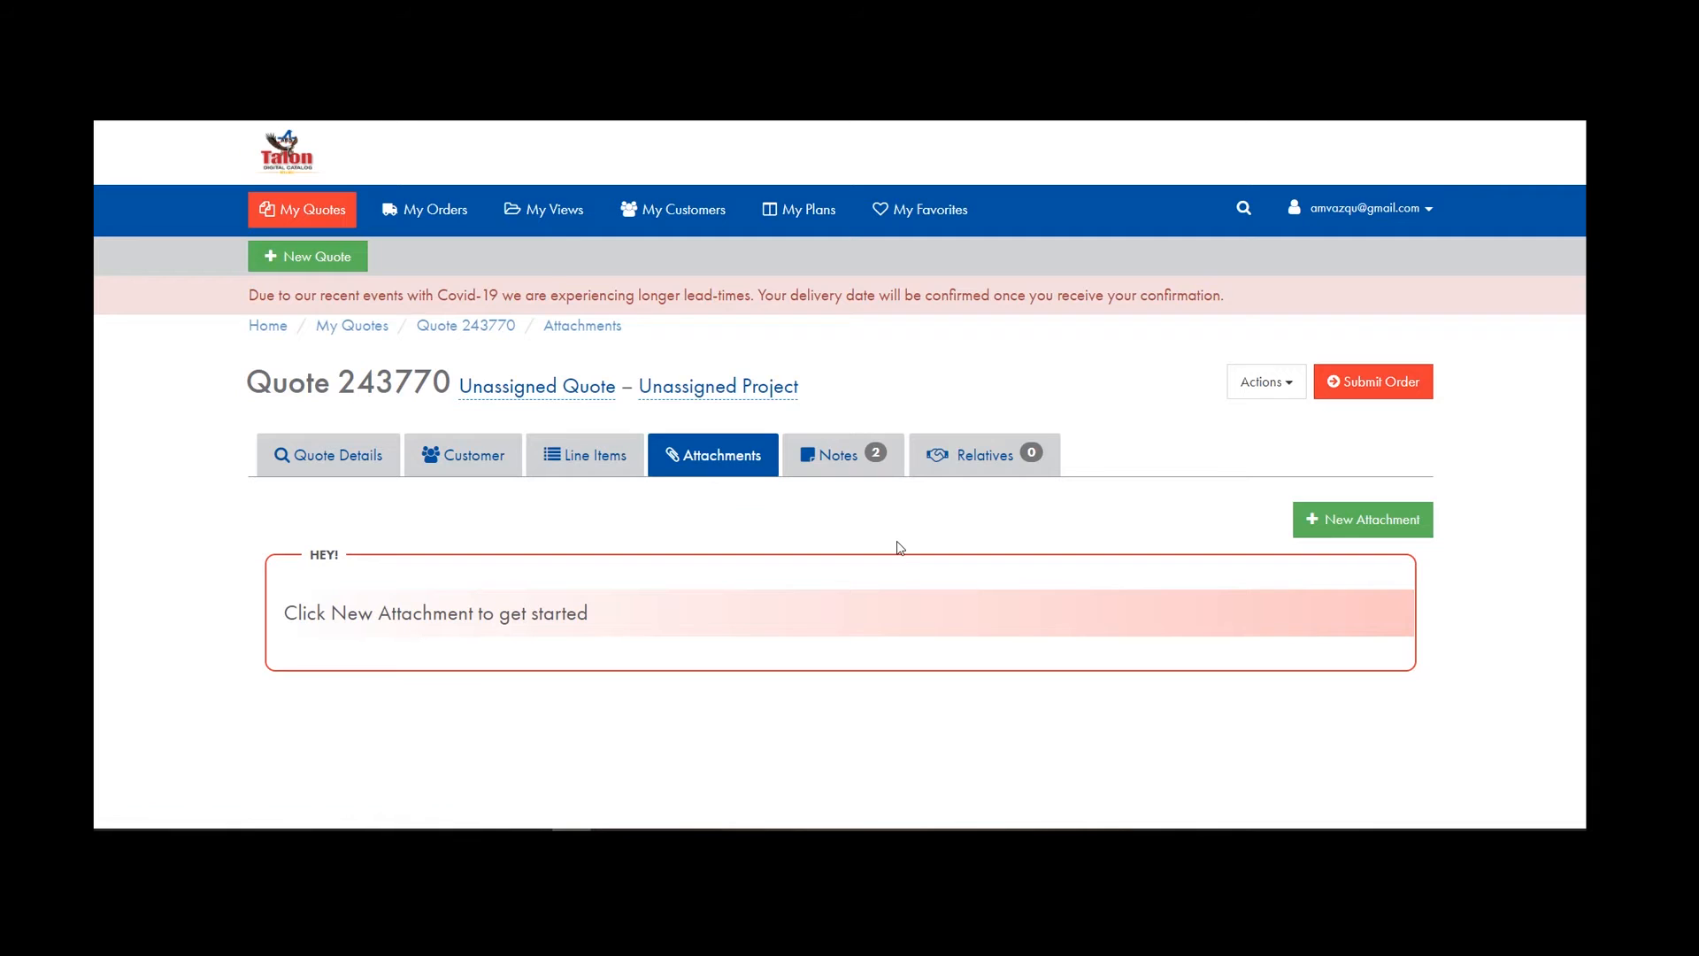
click(855, 462)
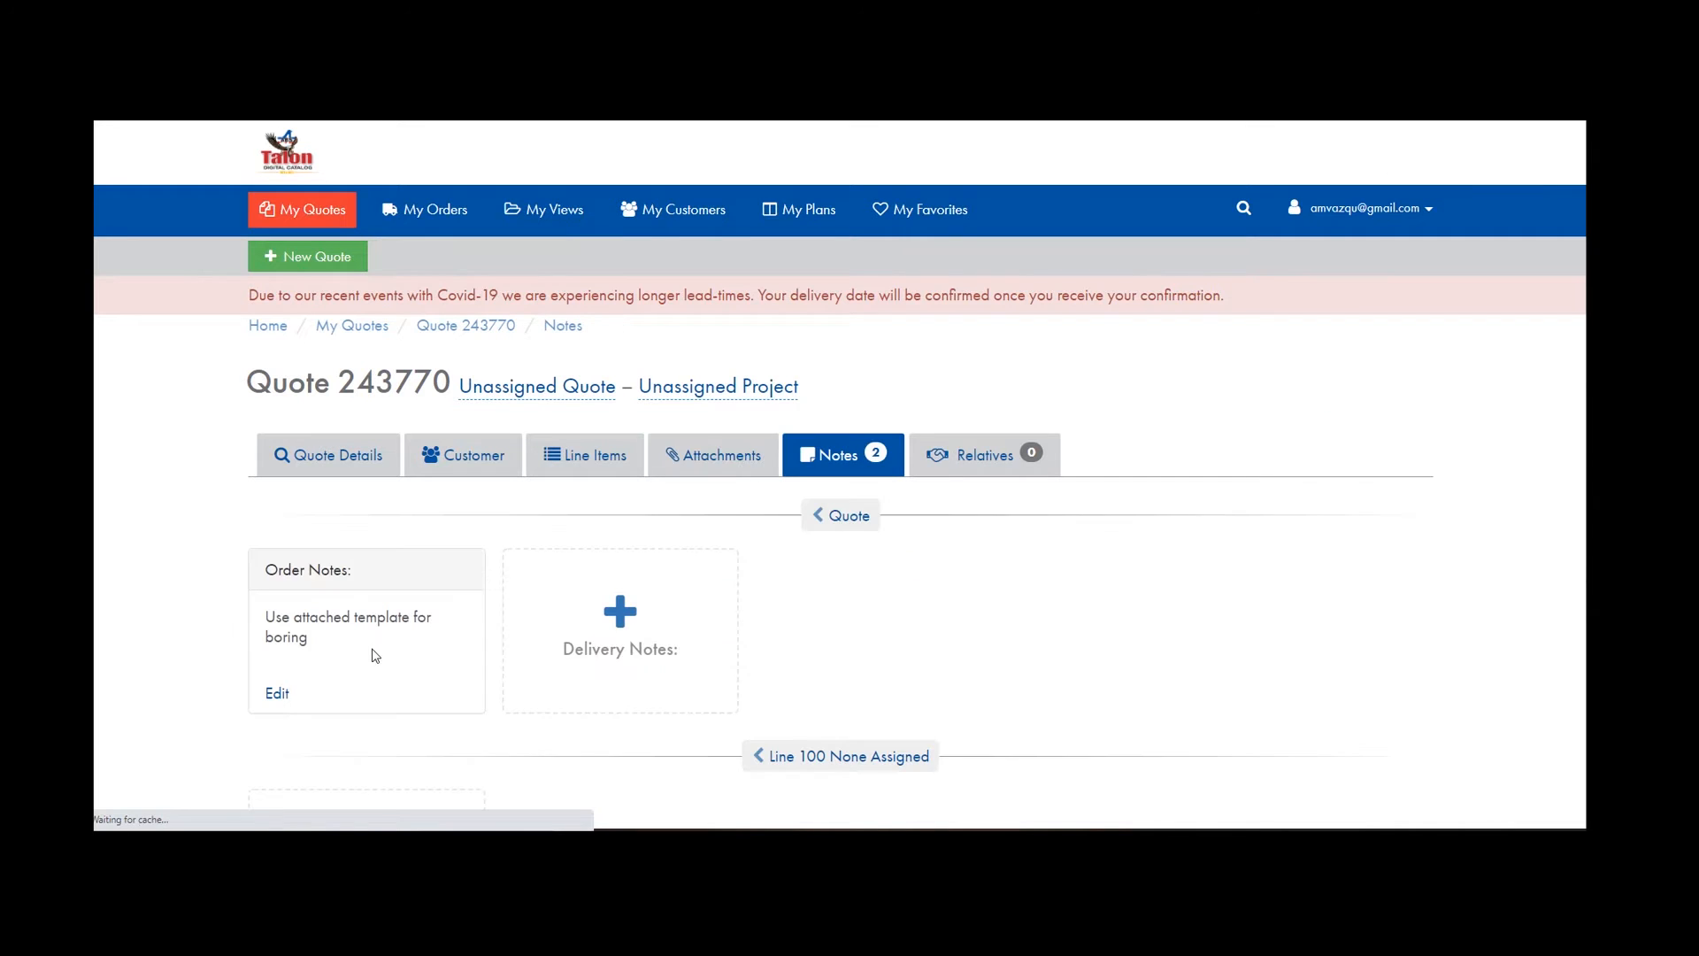
click(721, 457)
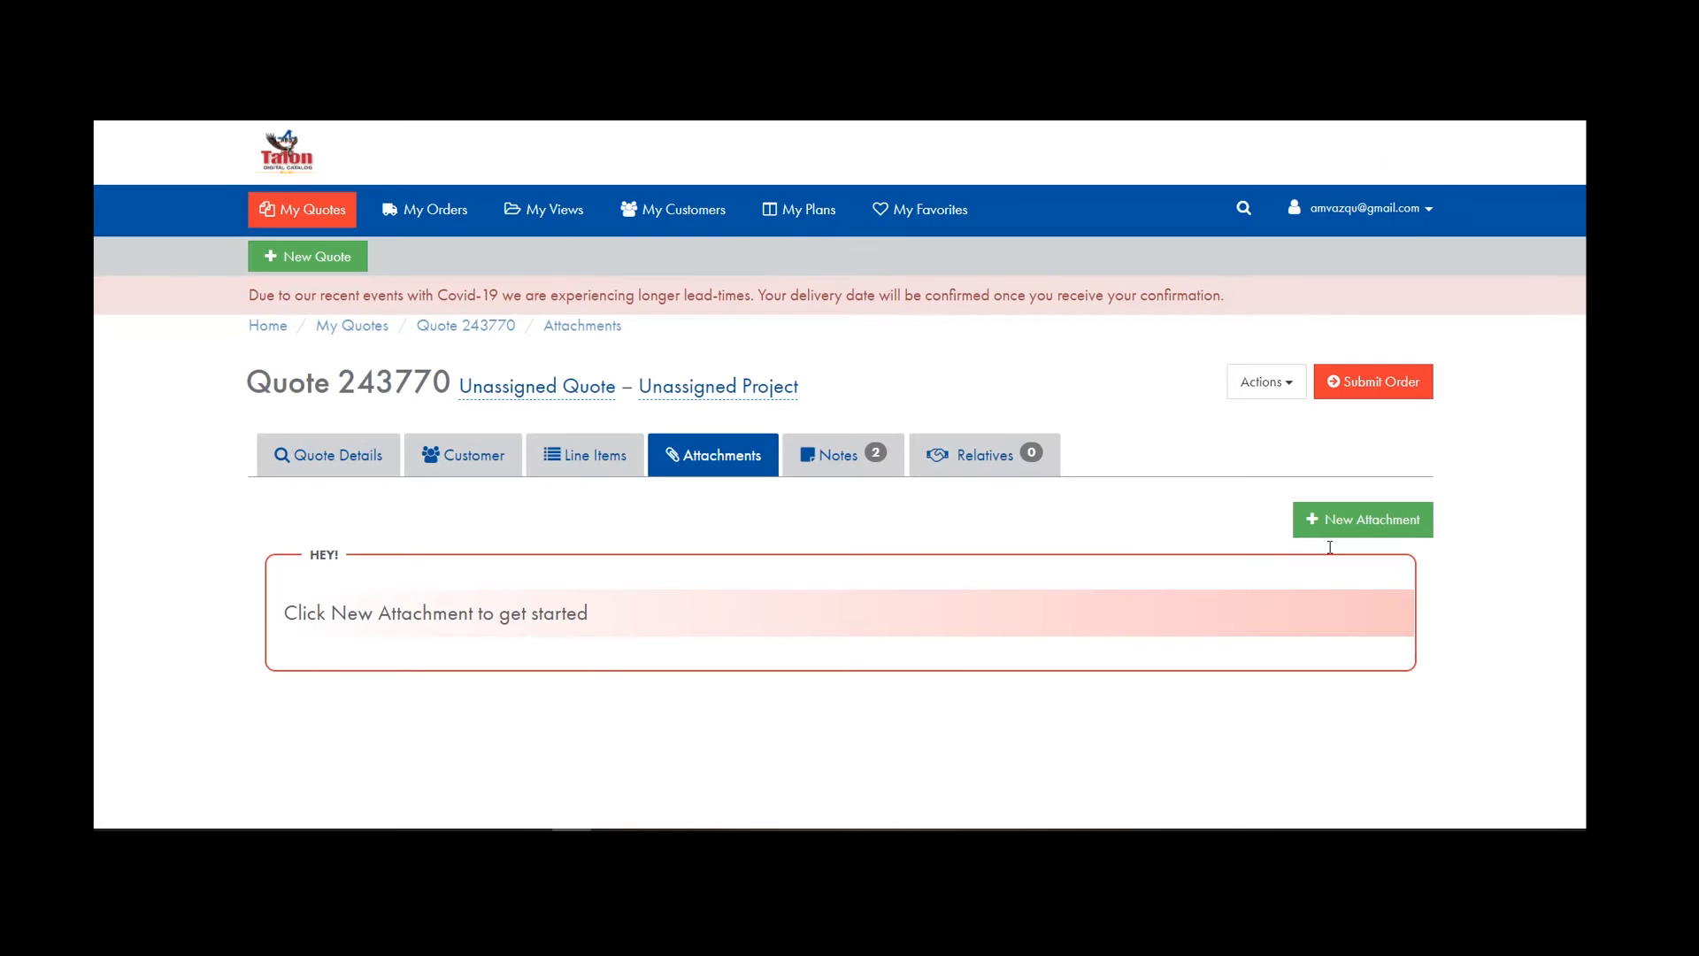
click(1368, 522)
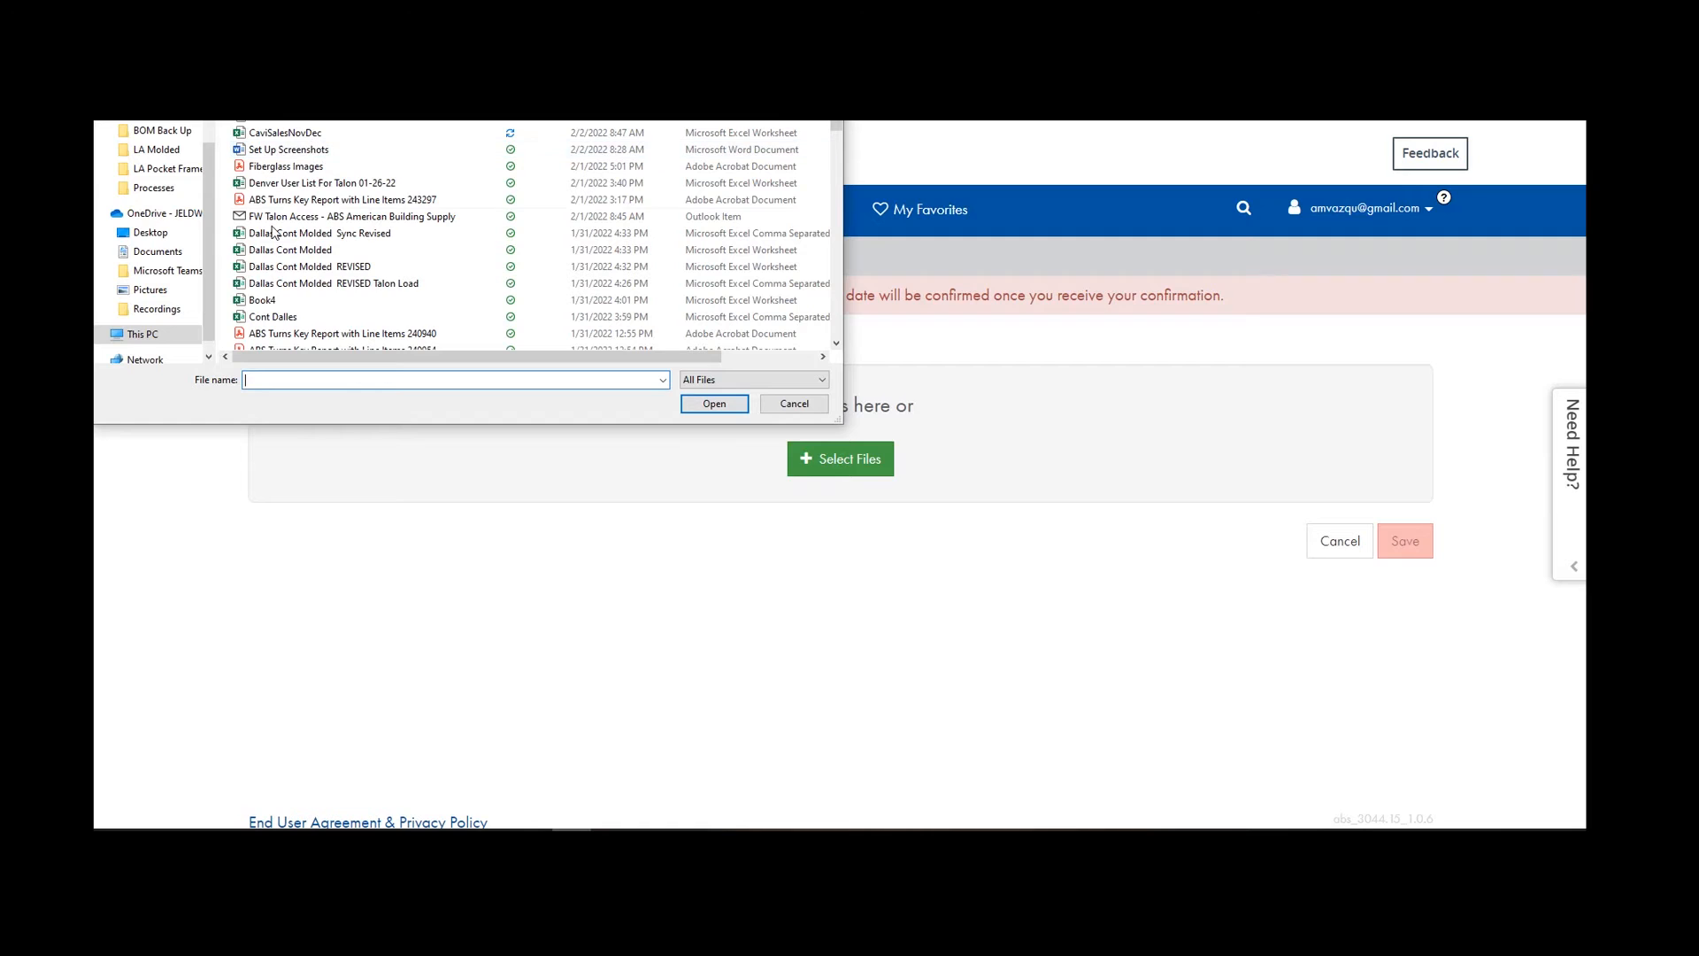
scroll(301, 222, down, 3)
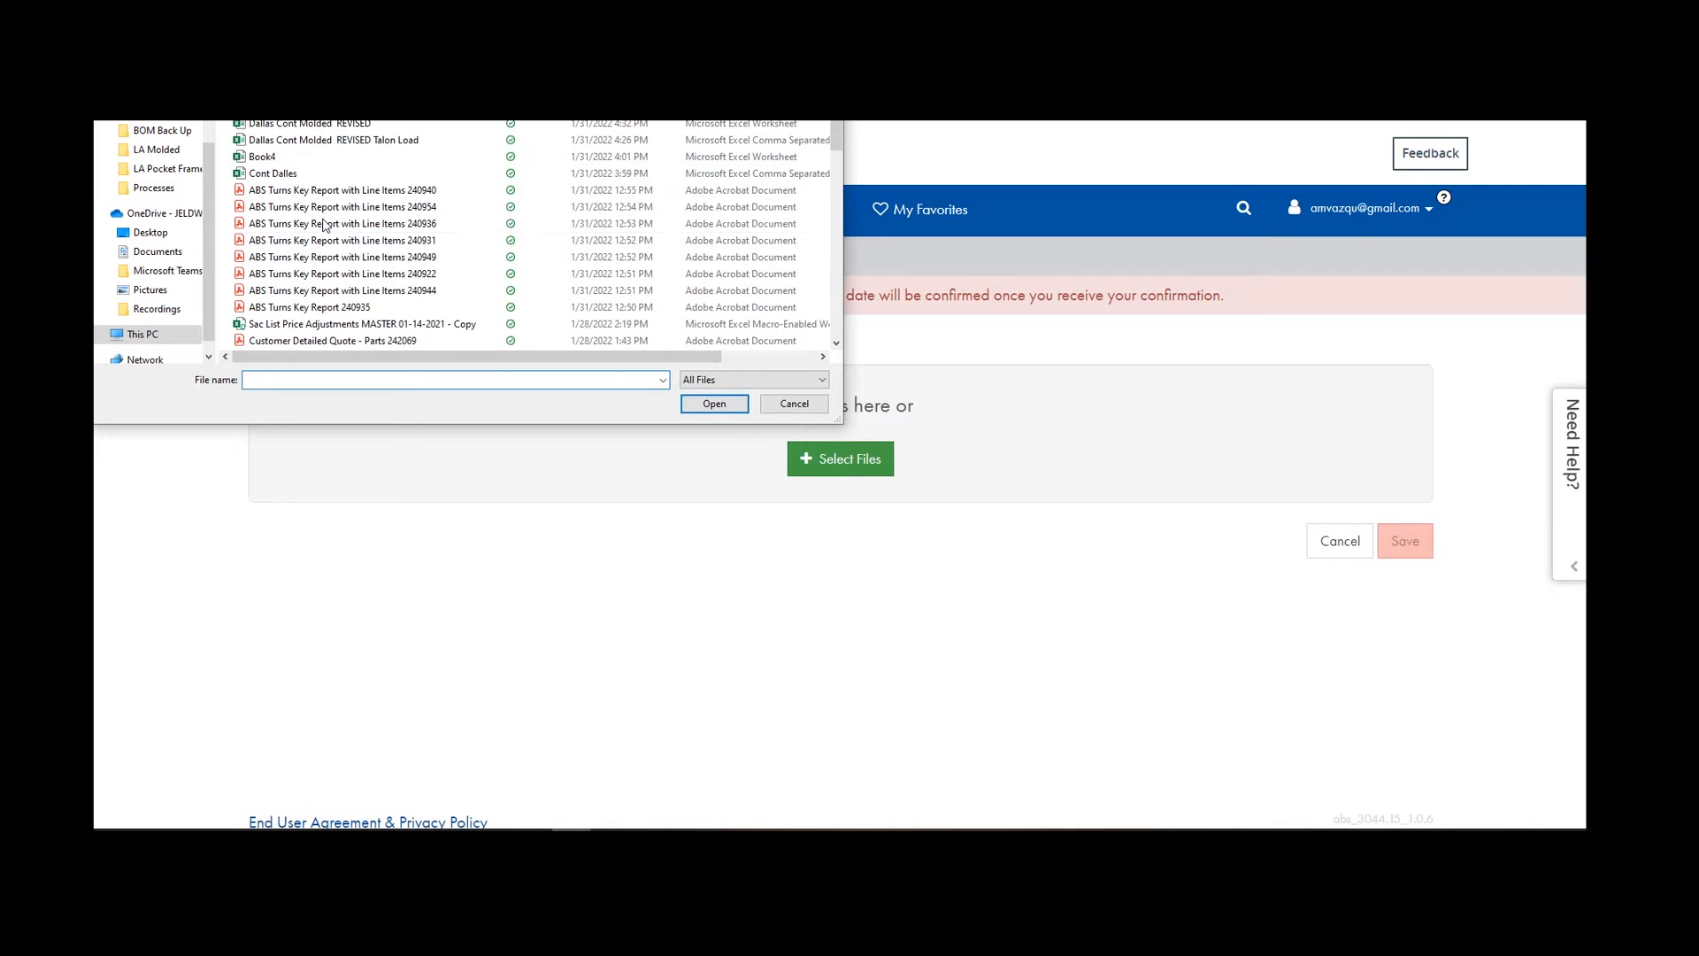
click(341, 190)
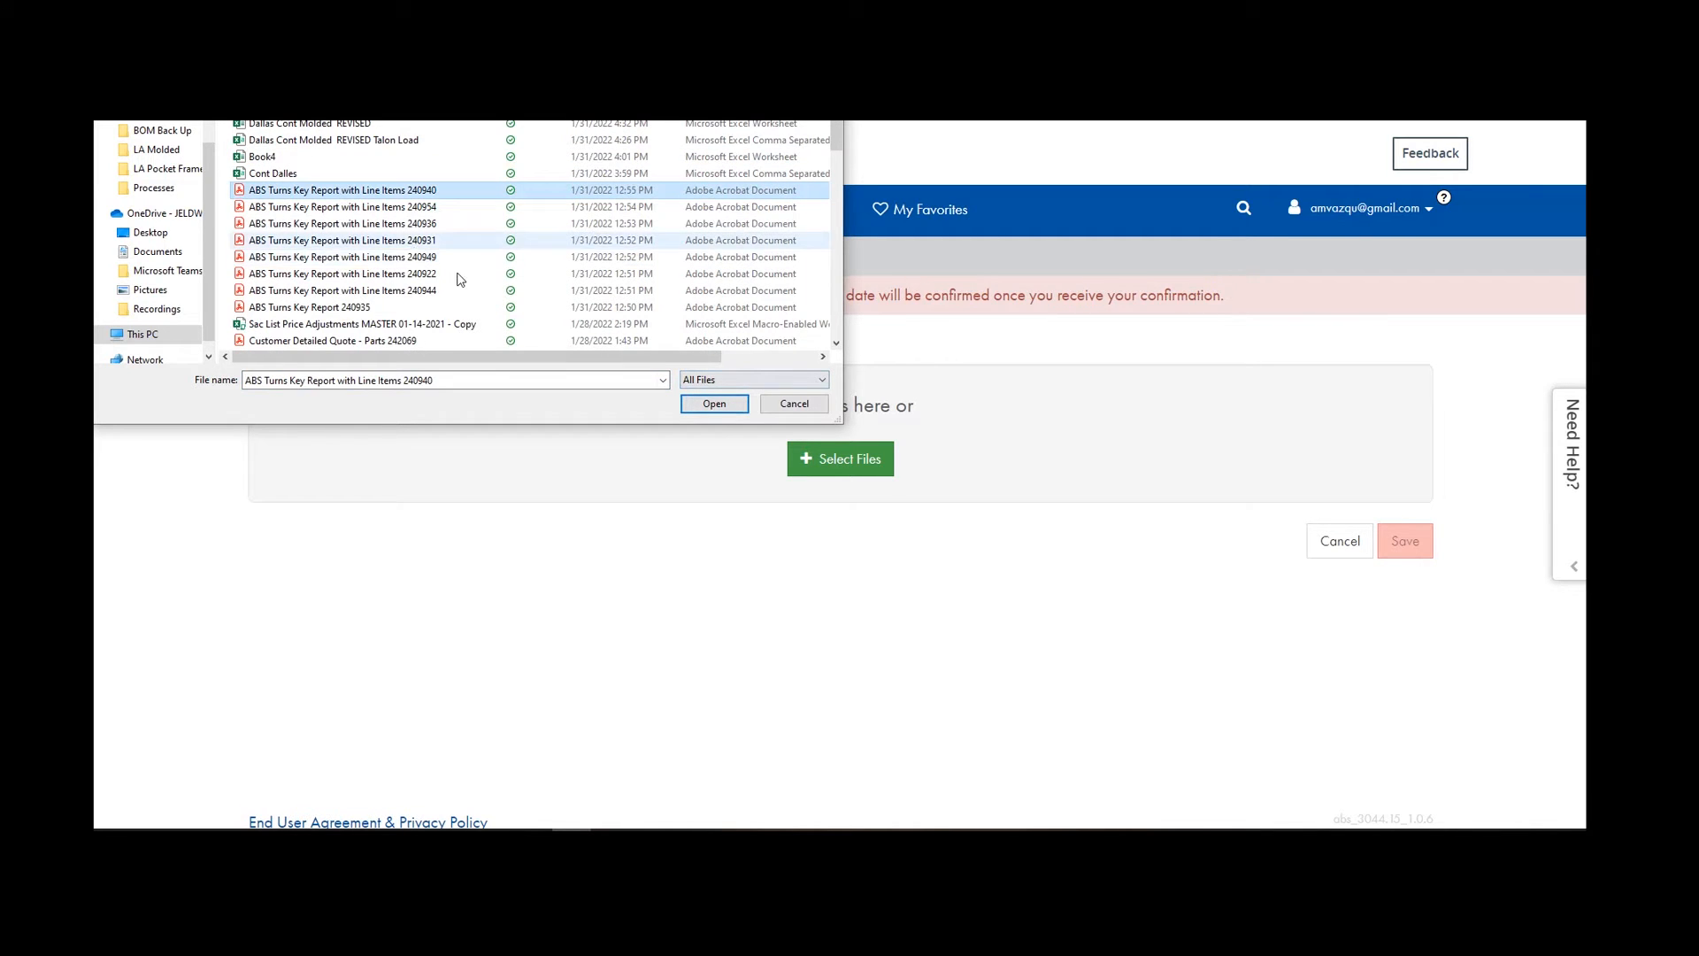
click(714, 403)
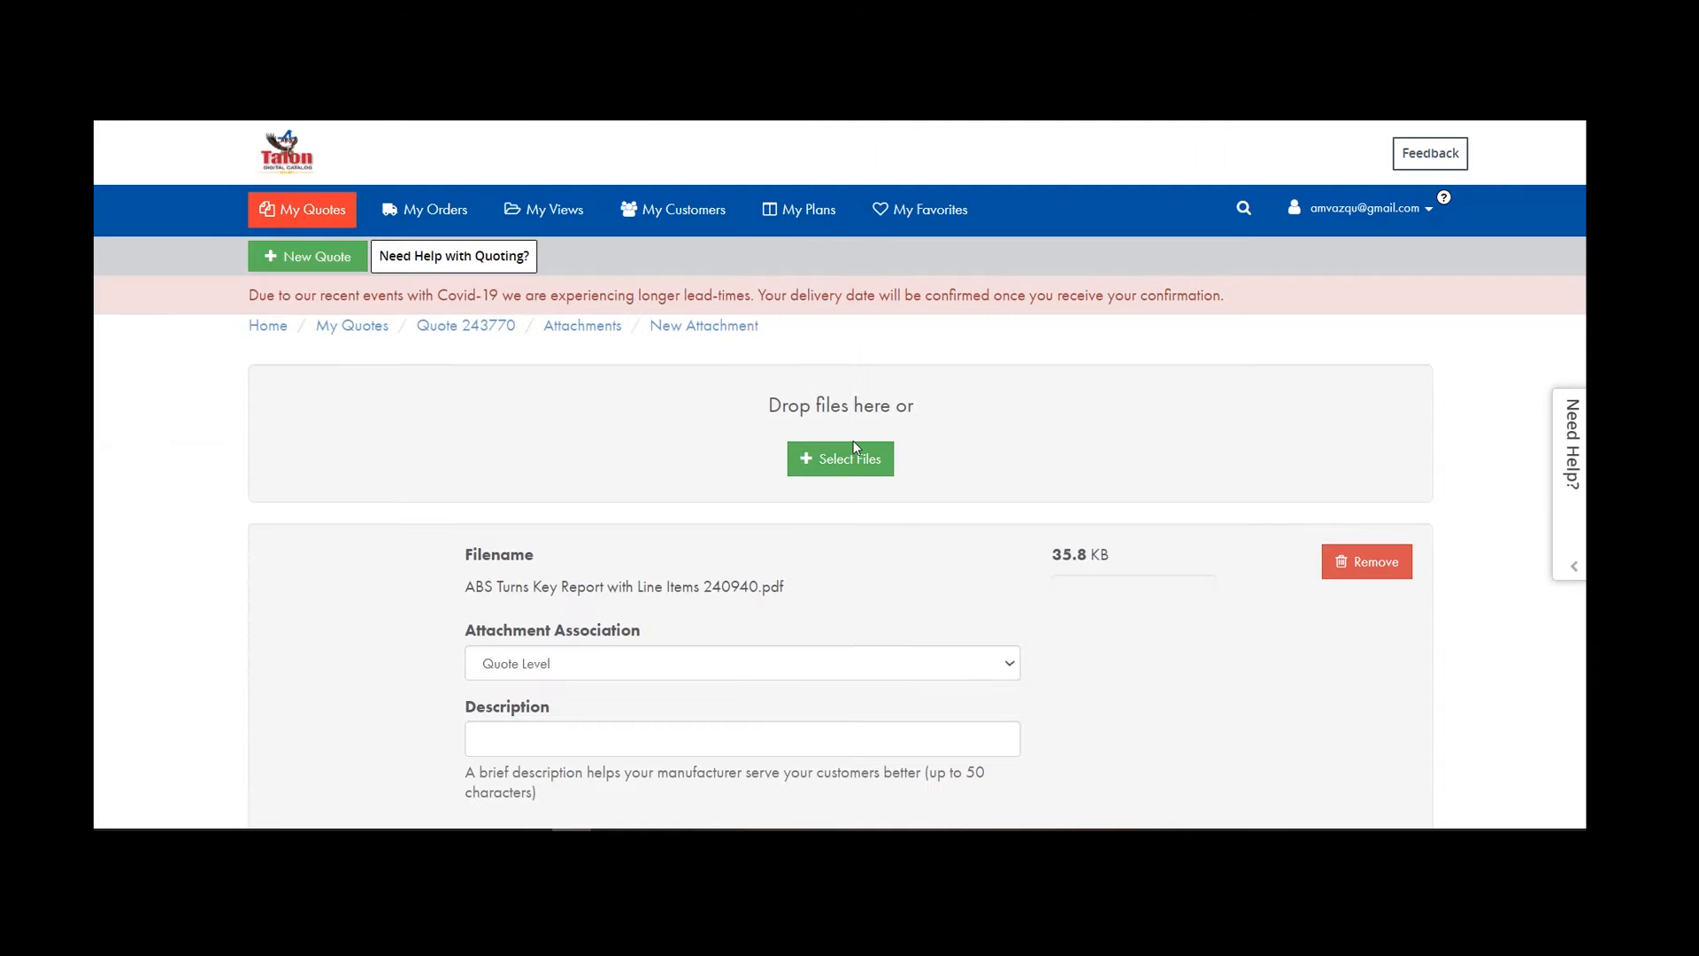
Add the ABS Turns Key Report with Line Items 240922 PDF and save both attachments.
scroll(856, 447, down, 3)
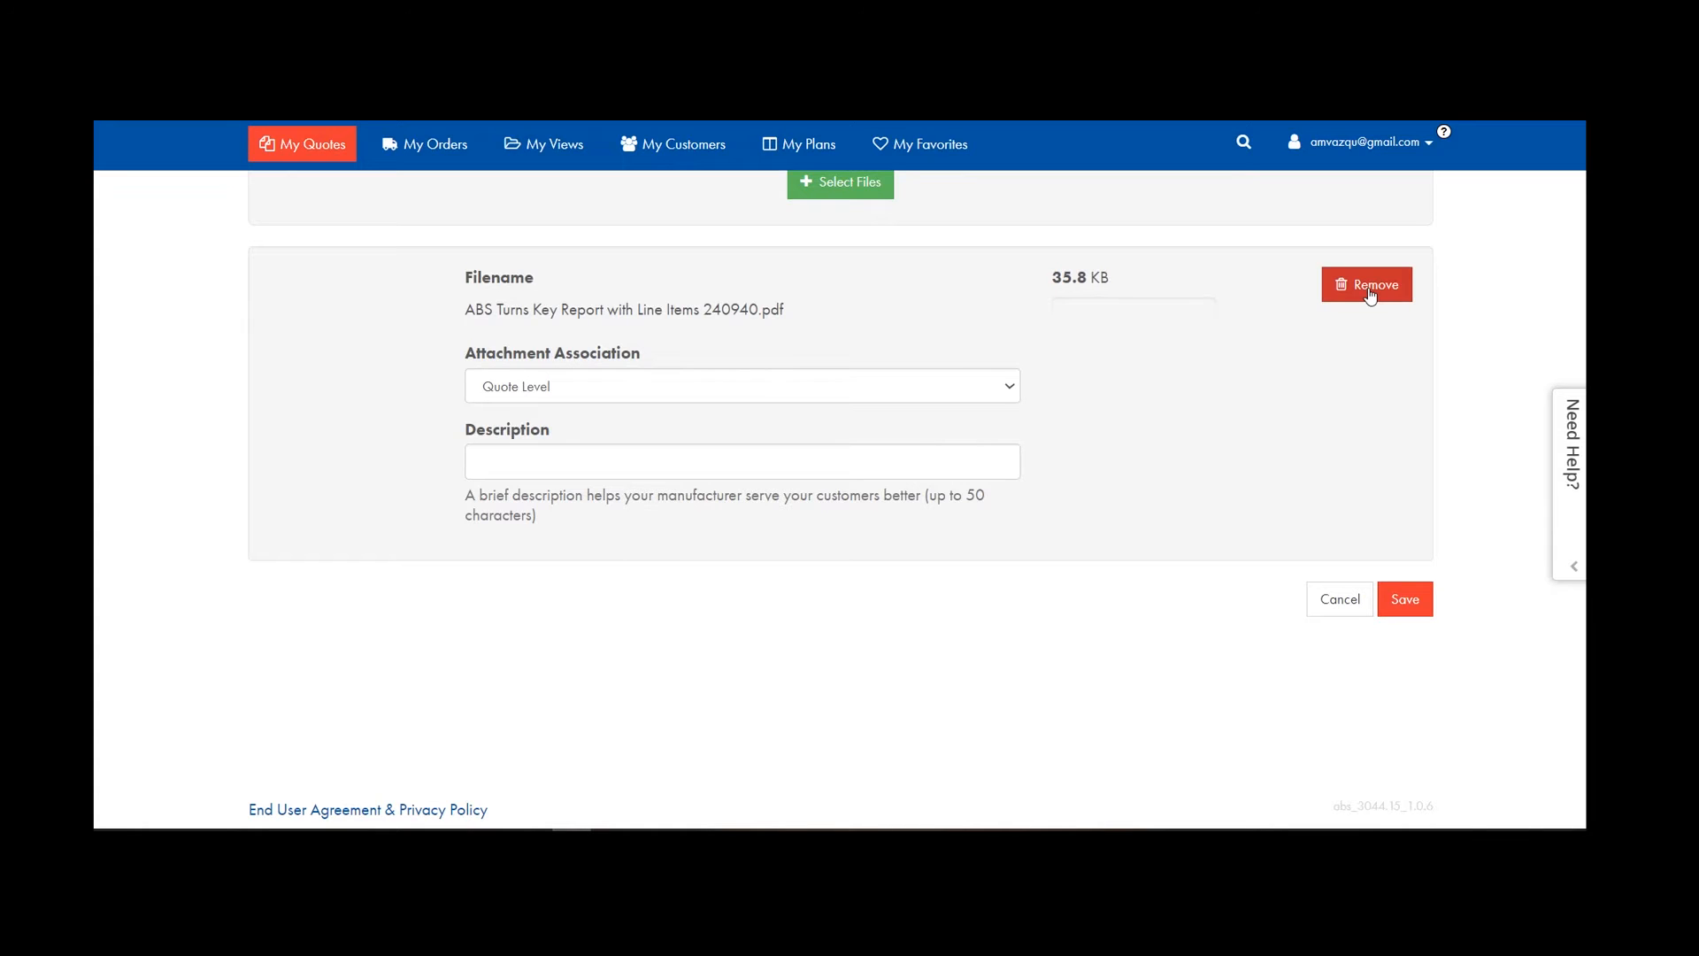
scroll(854, 383, up, 1)
click(851, 296)
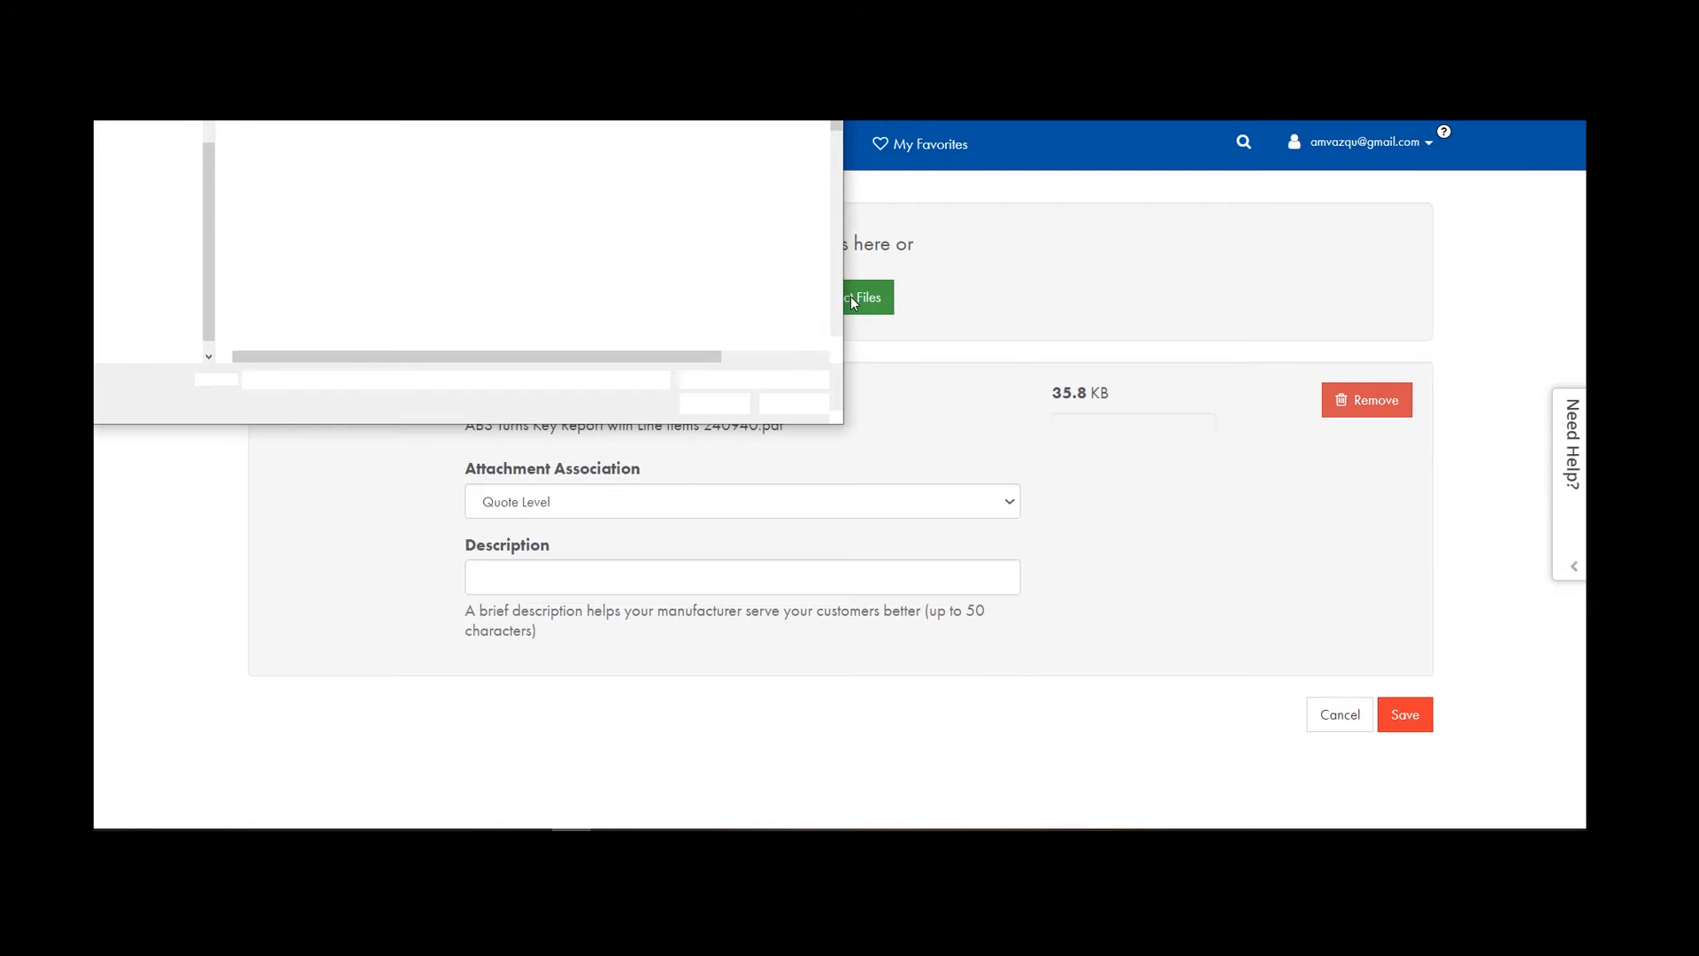
scroll(320, 235, down, 3)
click(329, 227)
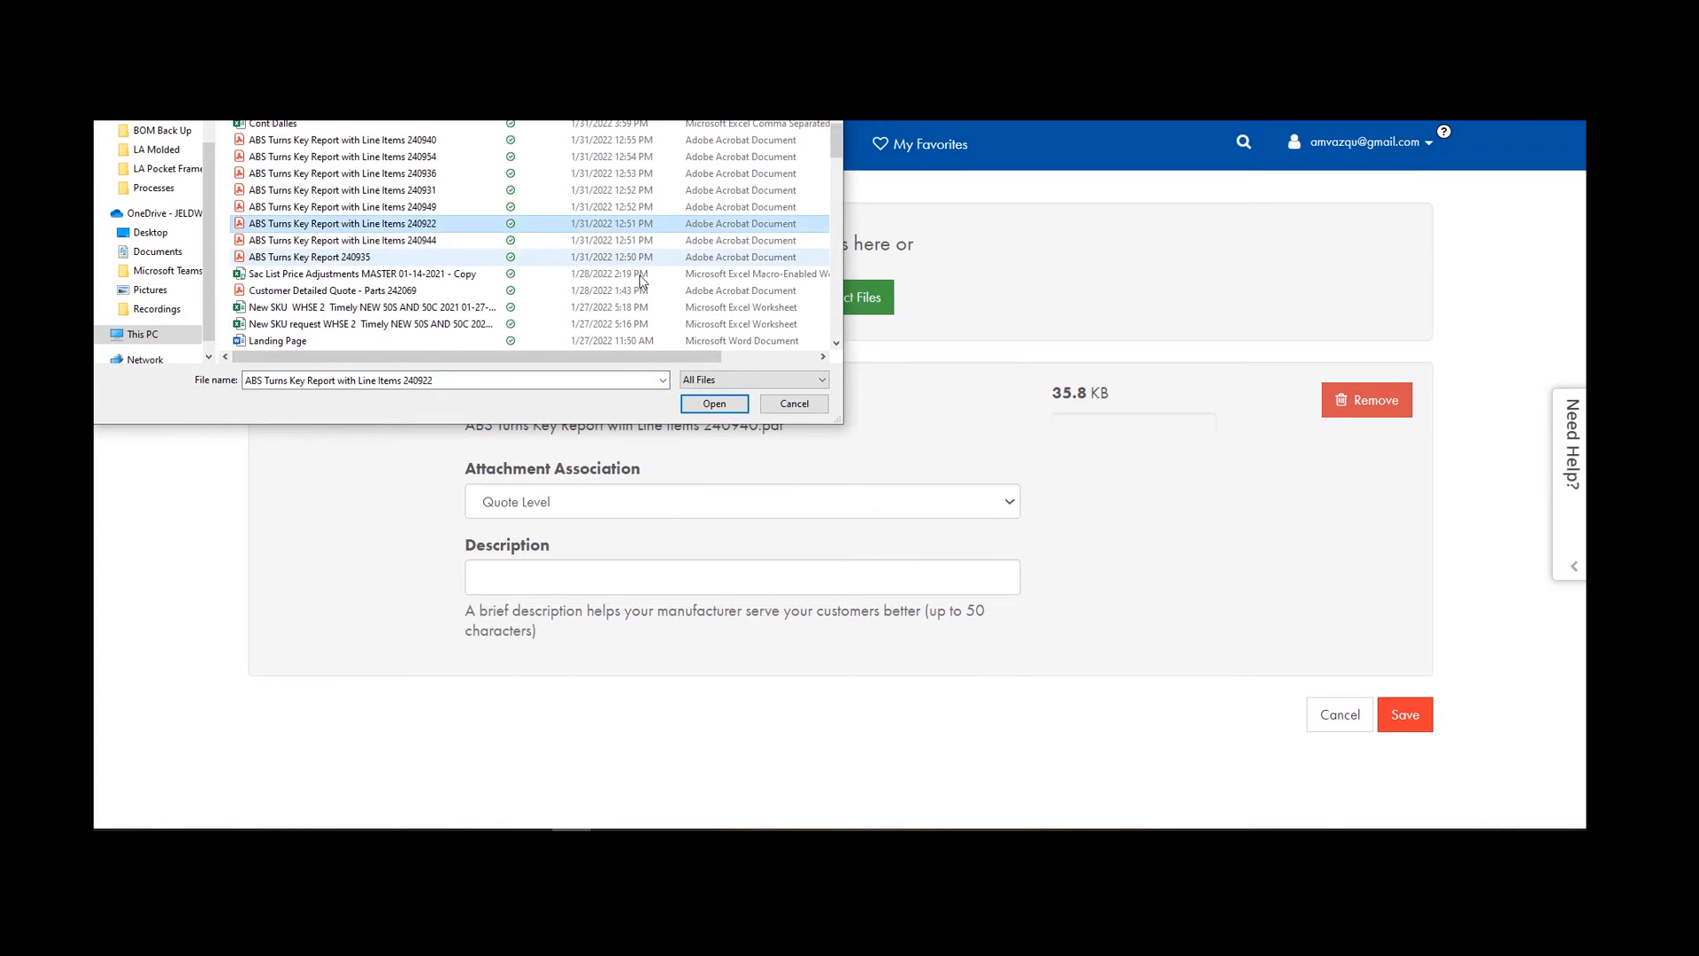
click(712, 404)
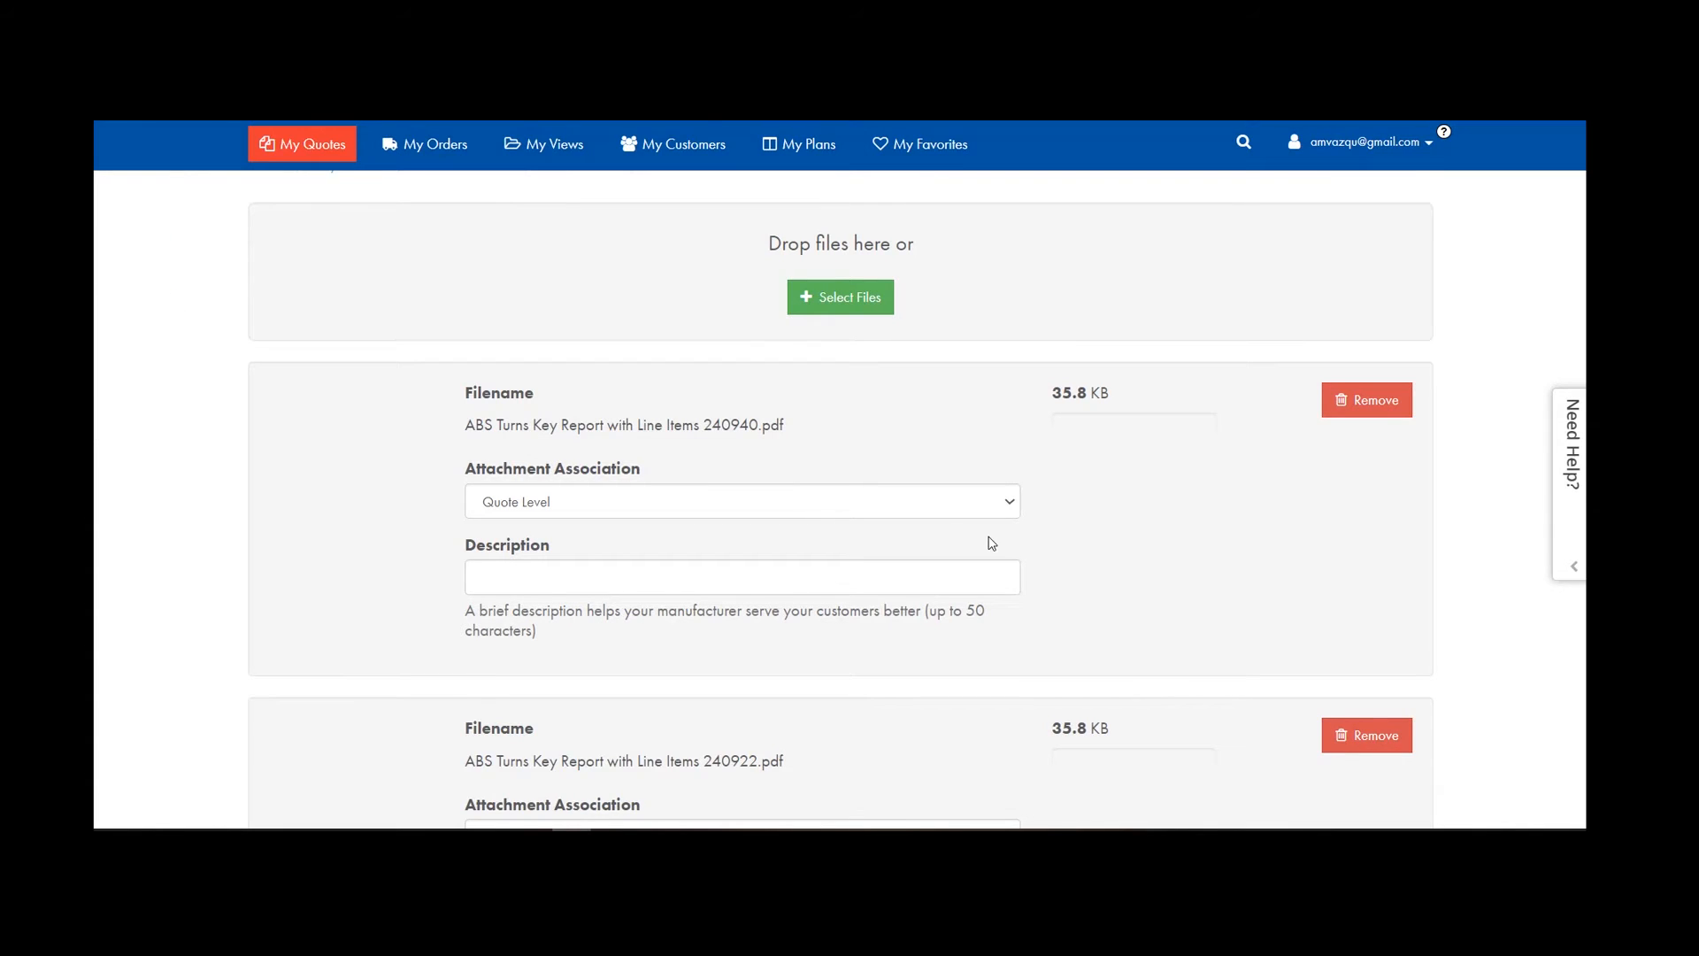
scroll(989, 542, down, 3)
scroll(1061, 632, up, 4)
scroll(1248, 637, down, 5)
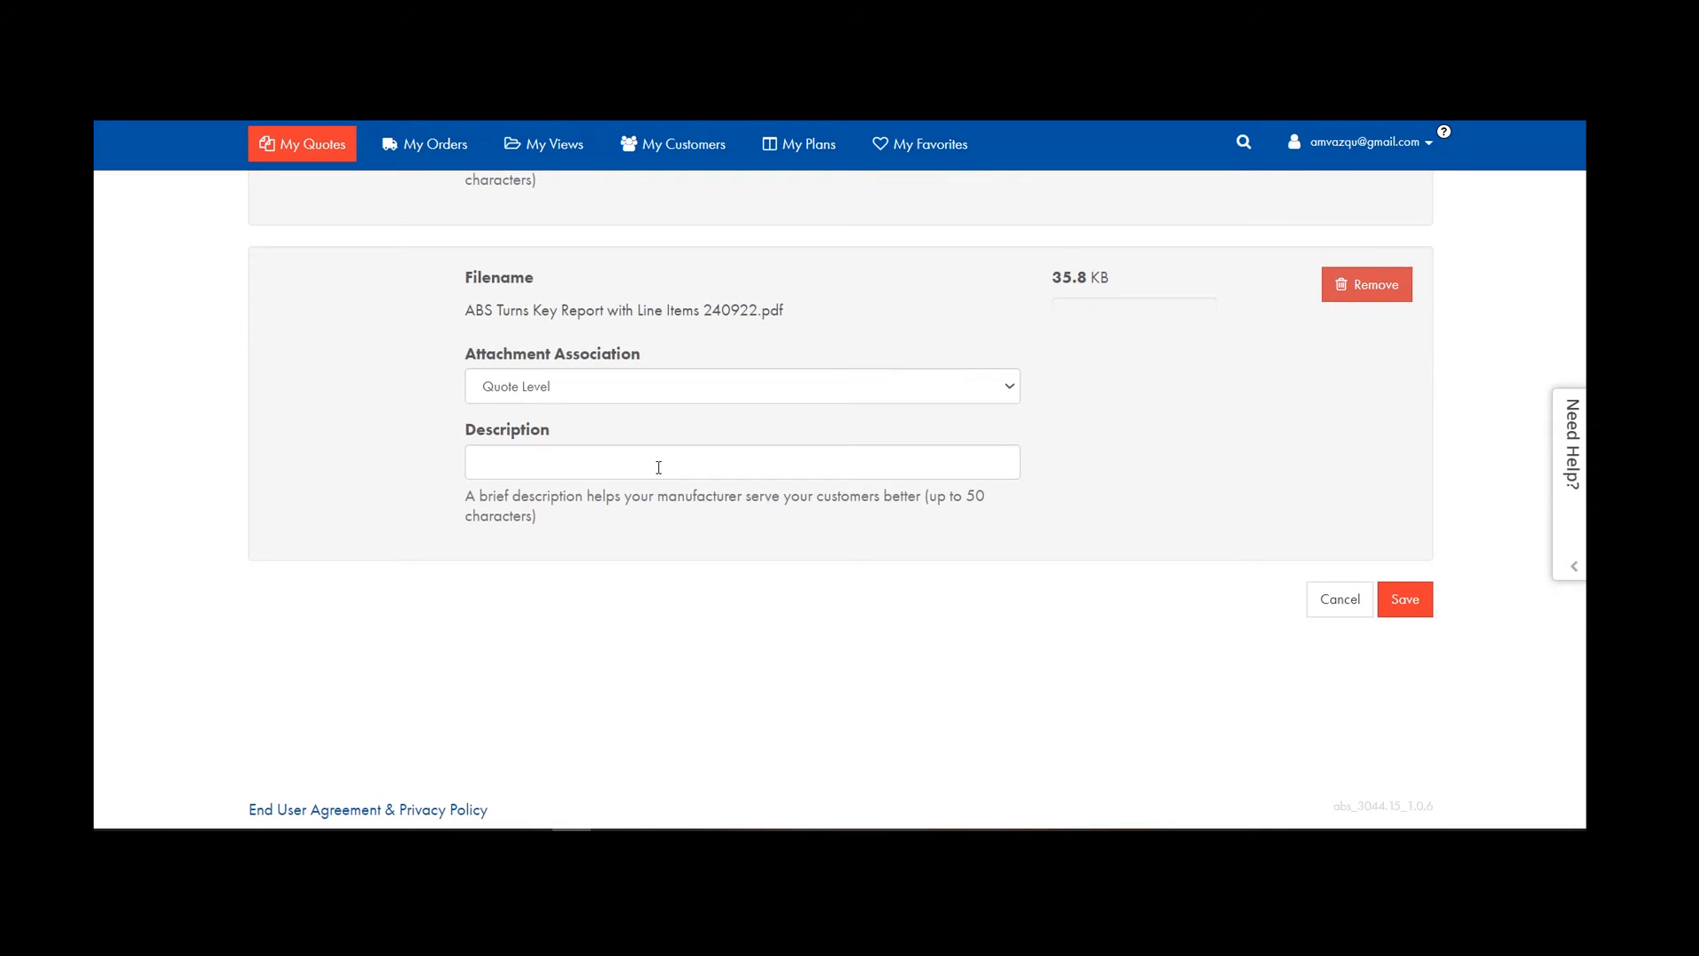
click(1402, 605)
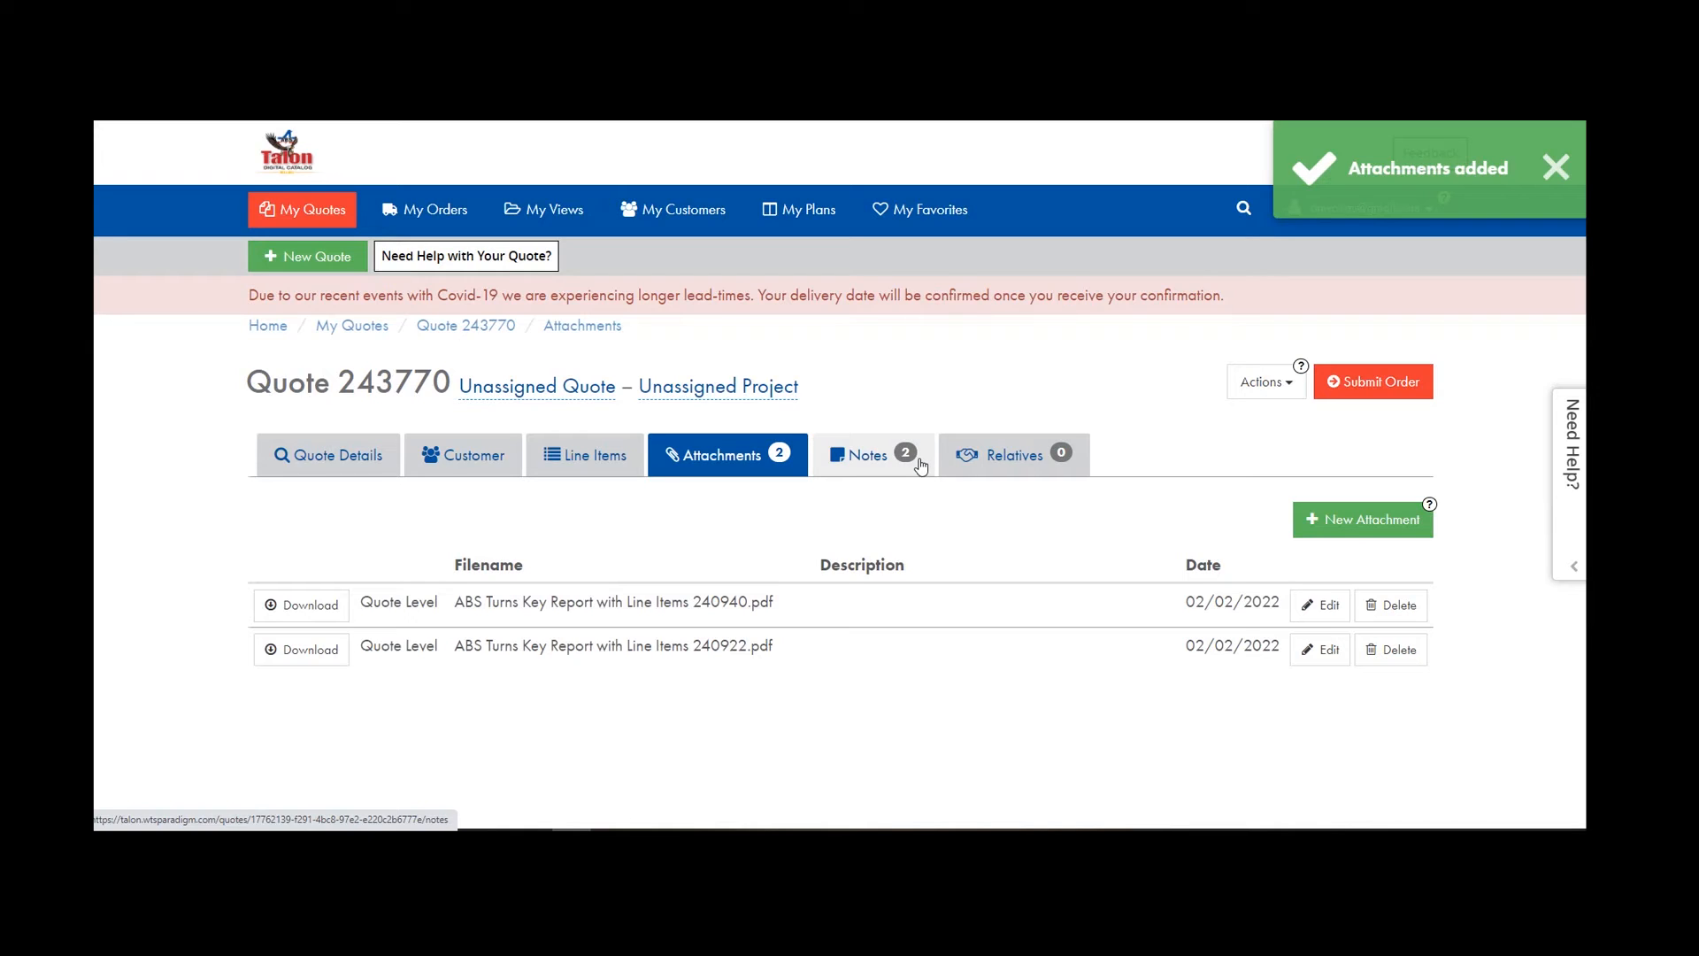
Review quote 243770's line items.
click(580, 456)
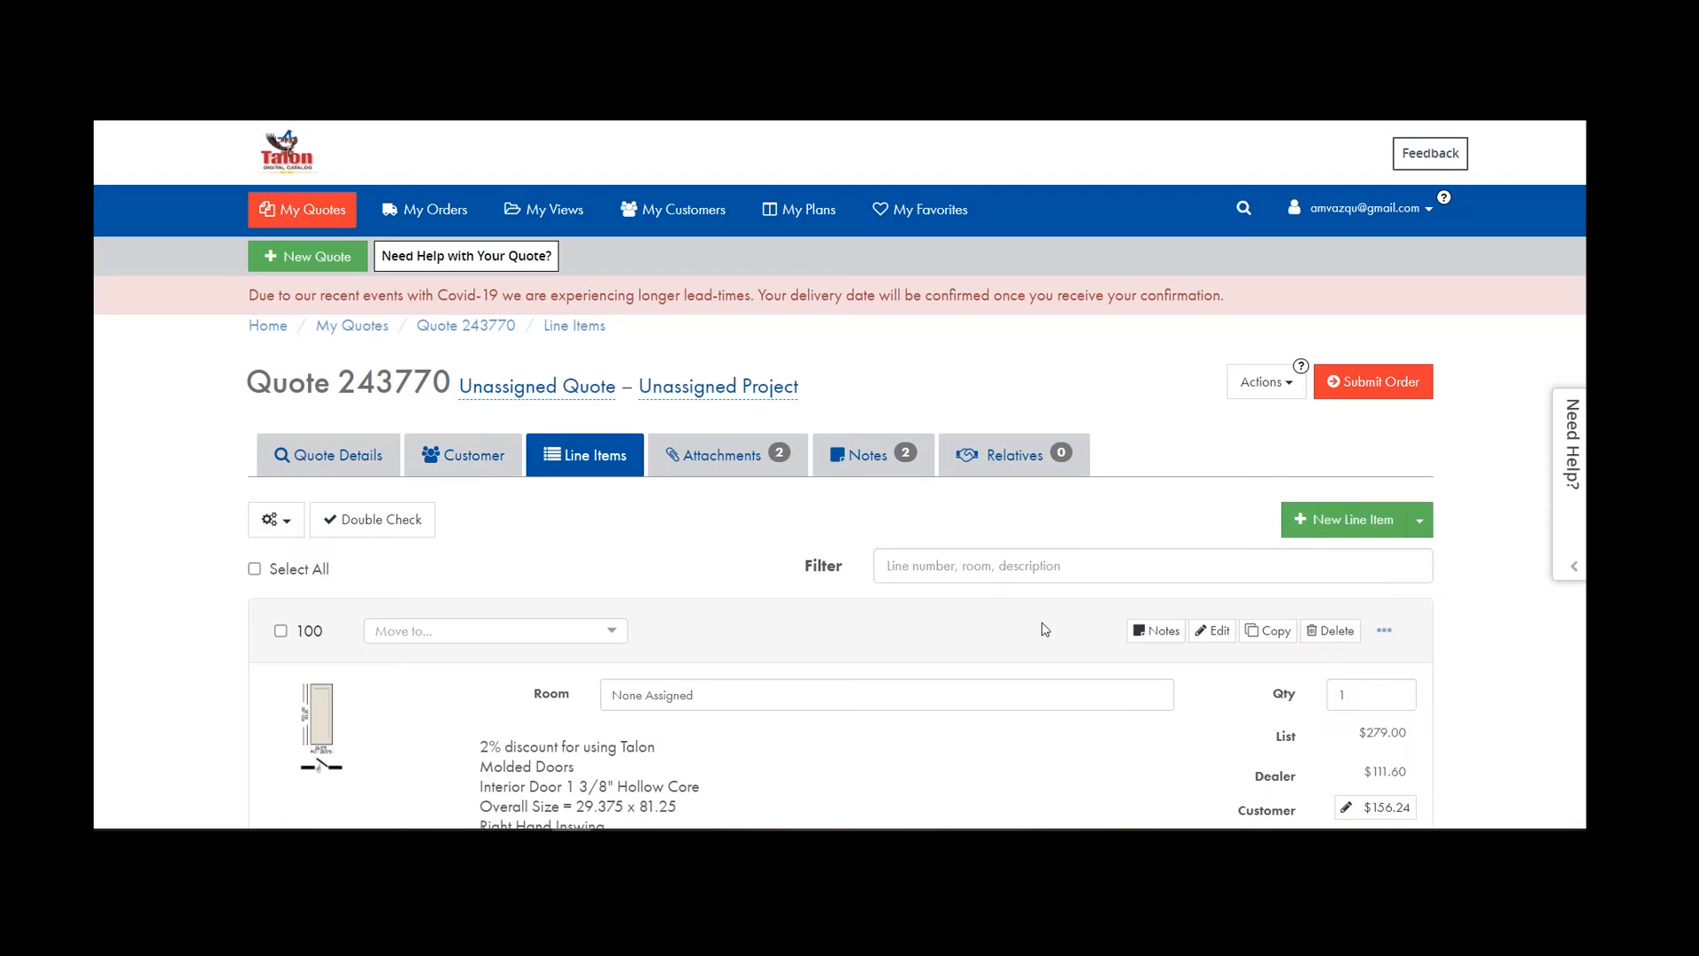
scroll(973, 672, down, 1)
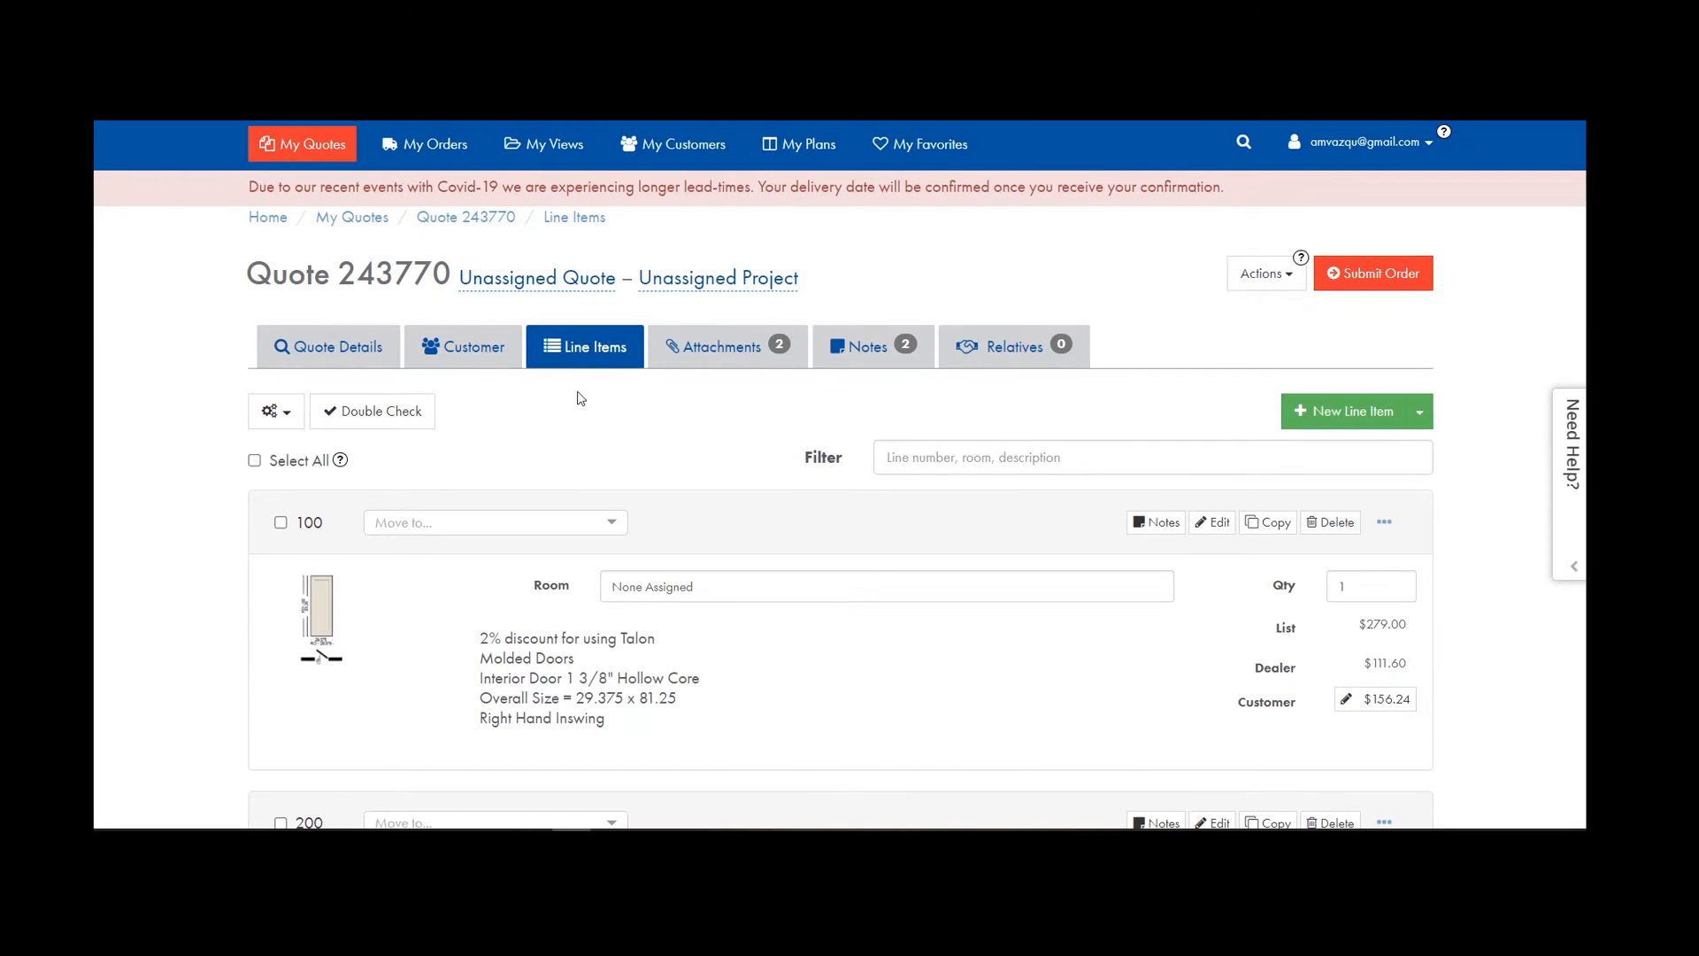
scroll(1065, 531, up, 1)
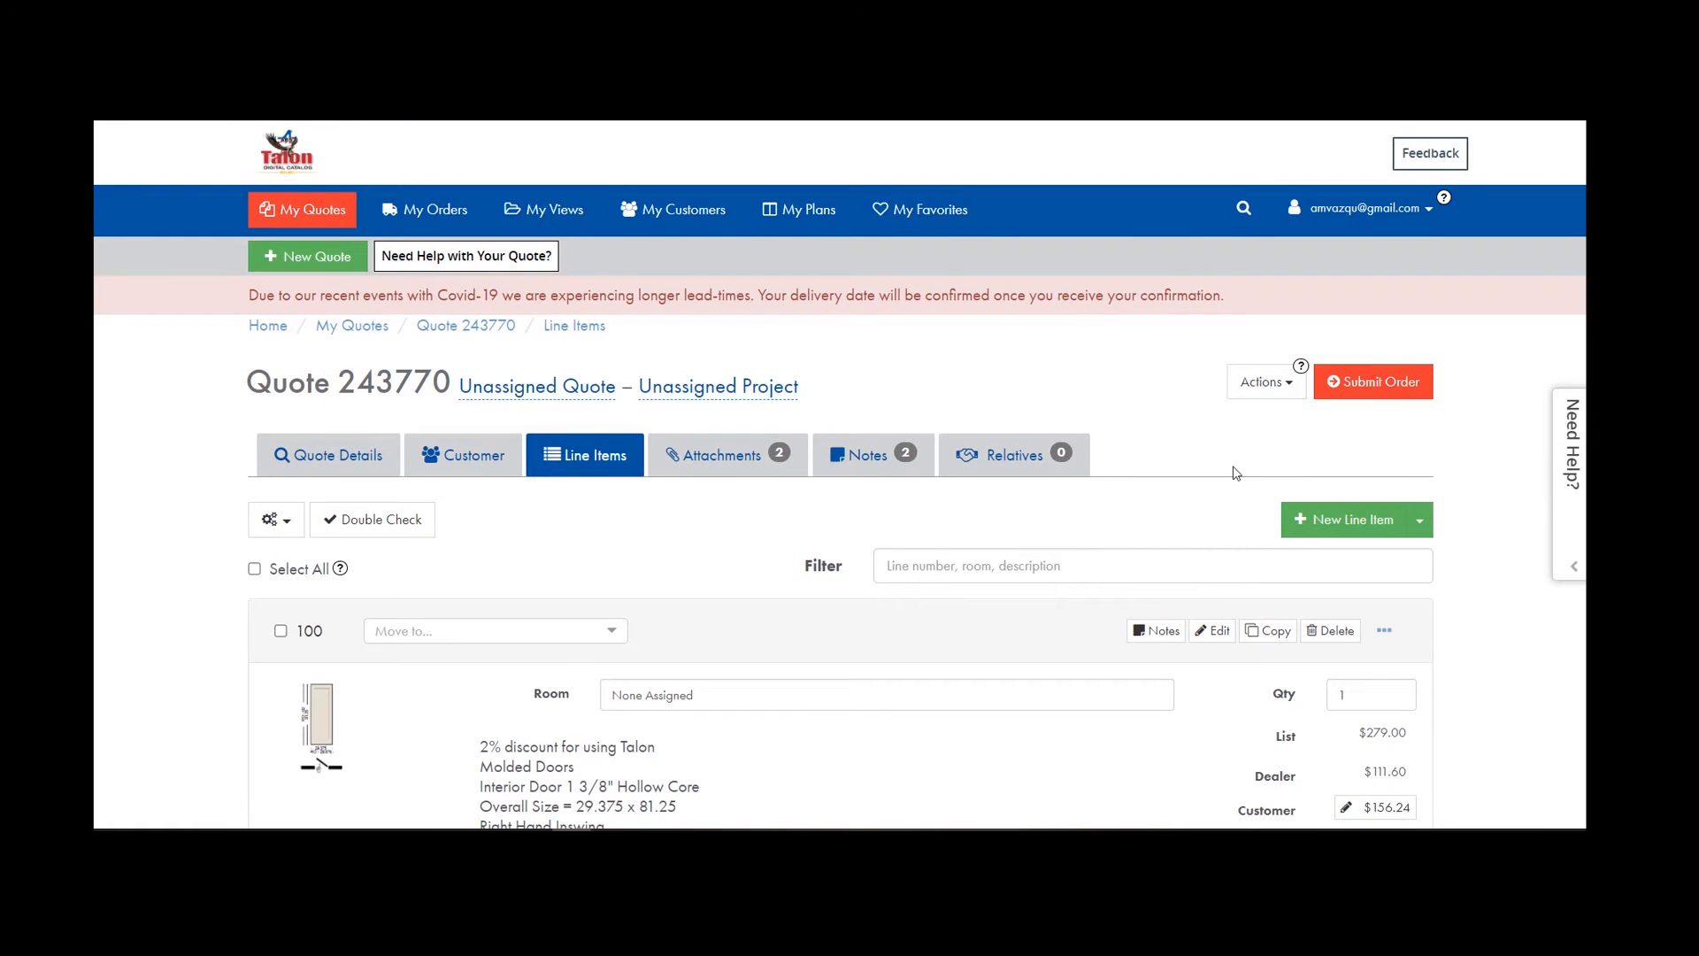
Open Quote Details, edit the Details form and save it unchanged.
click(324, 465)
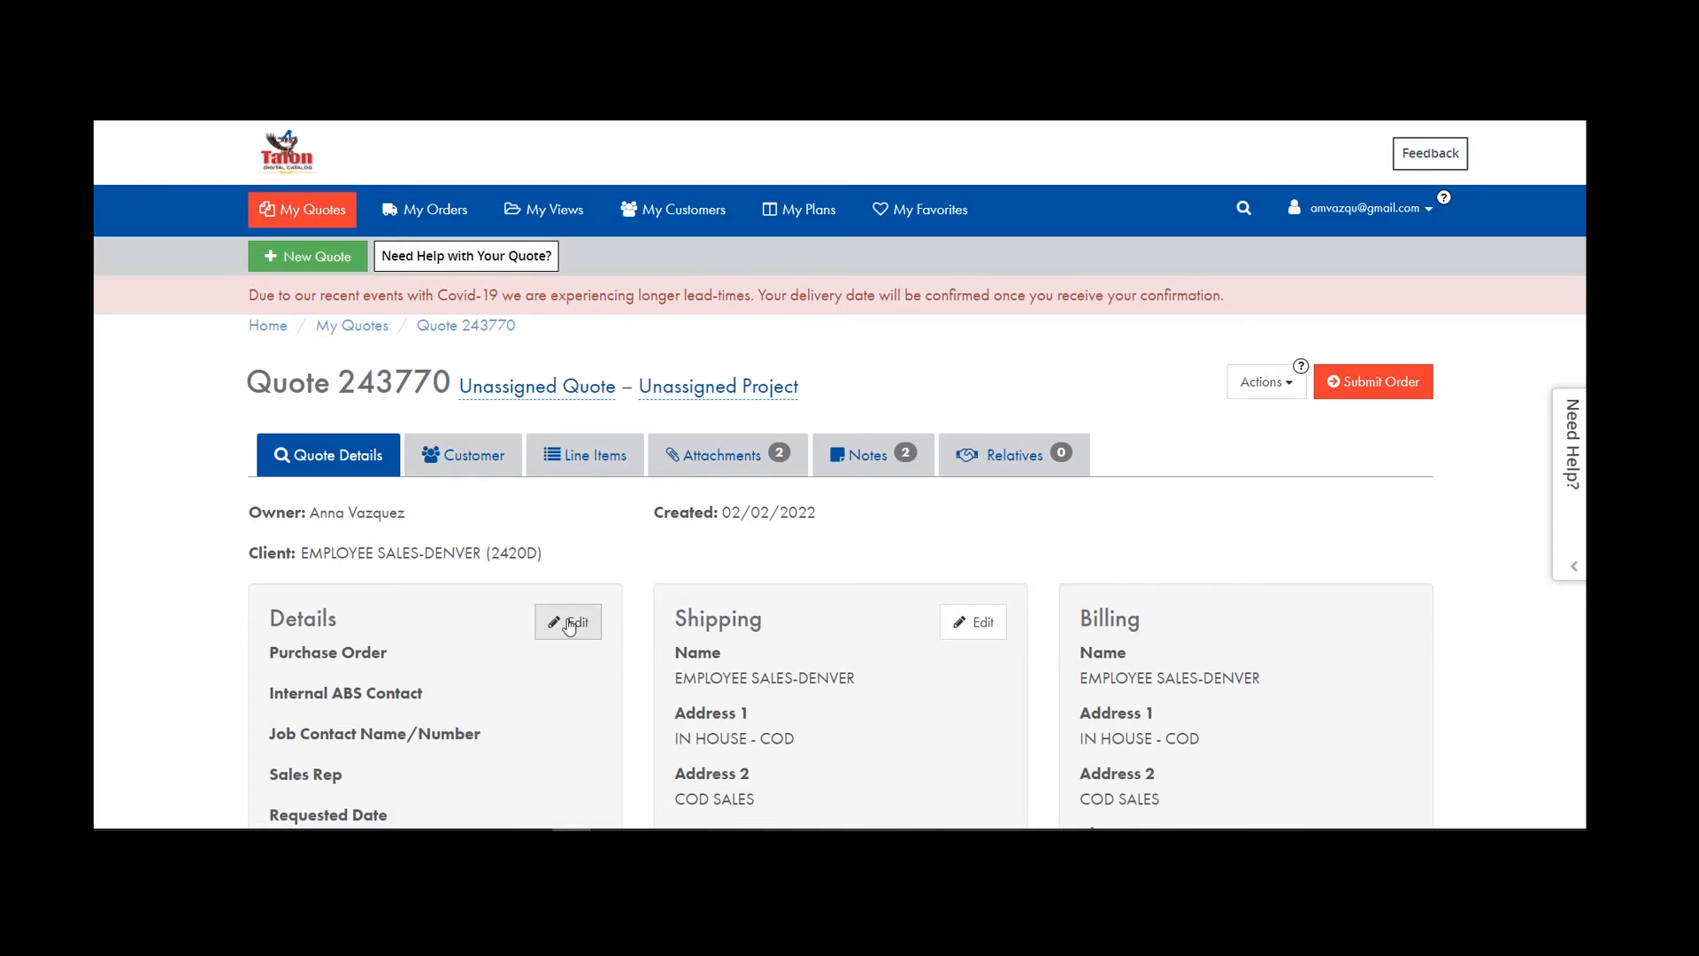
scroll(410, 487, down, 3)
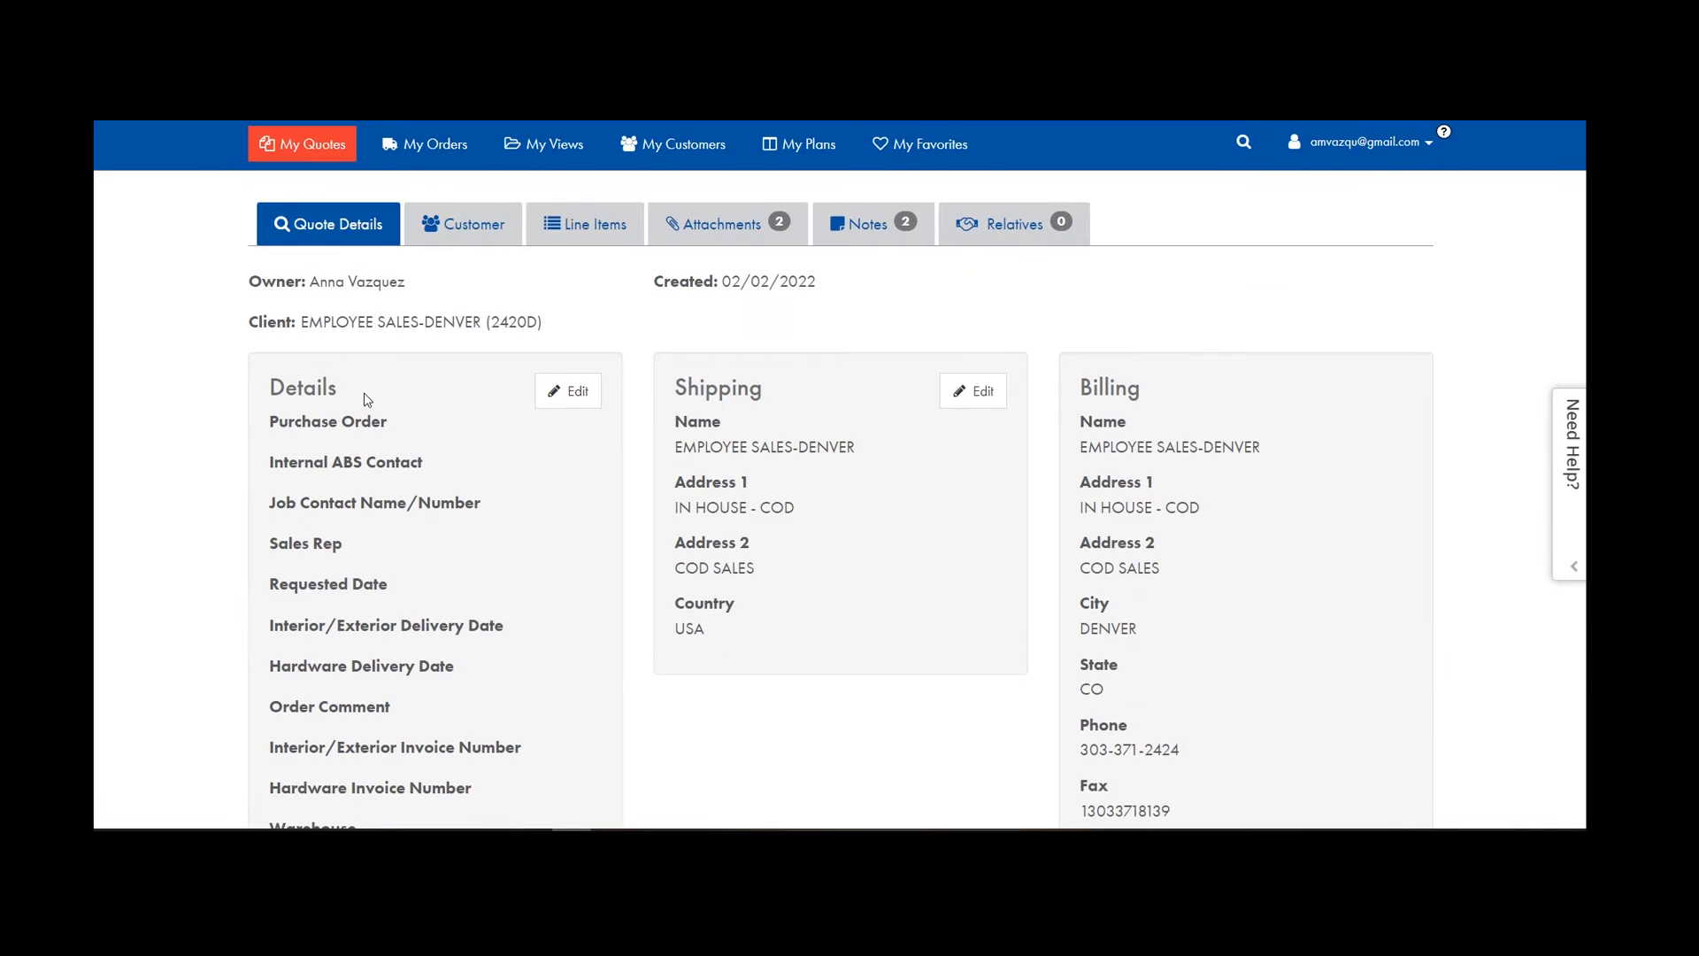
click(573, 394)
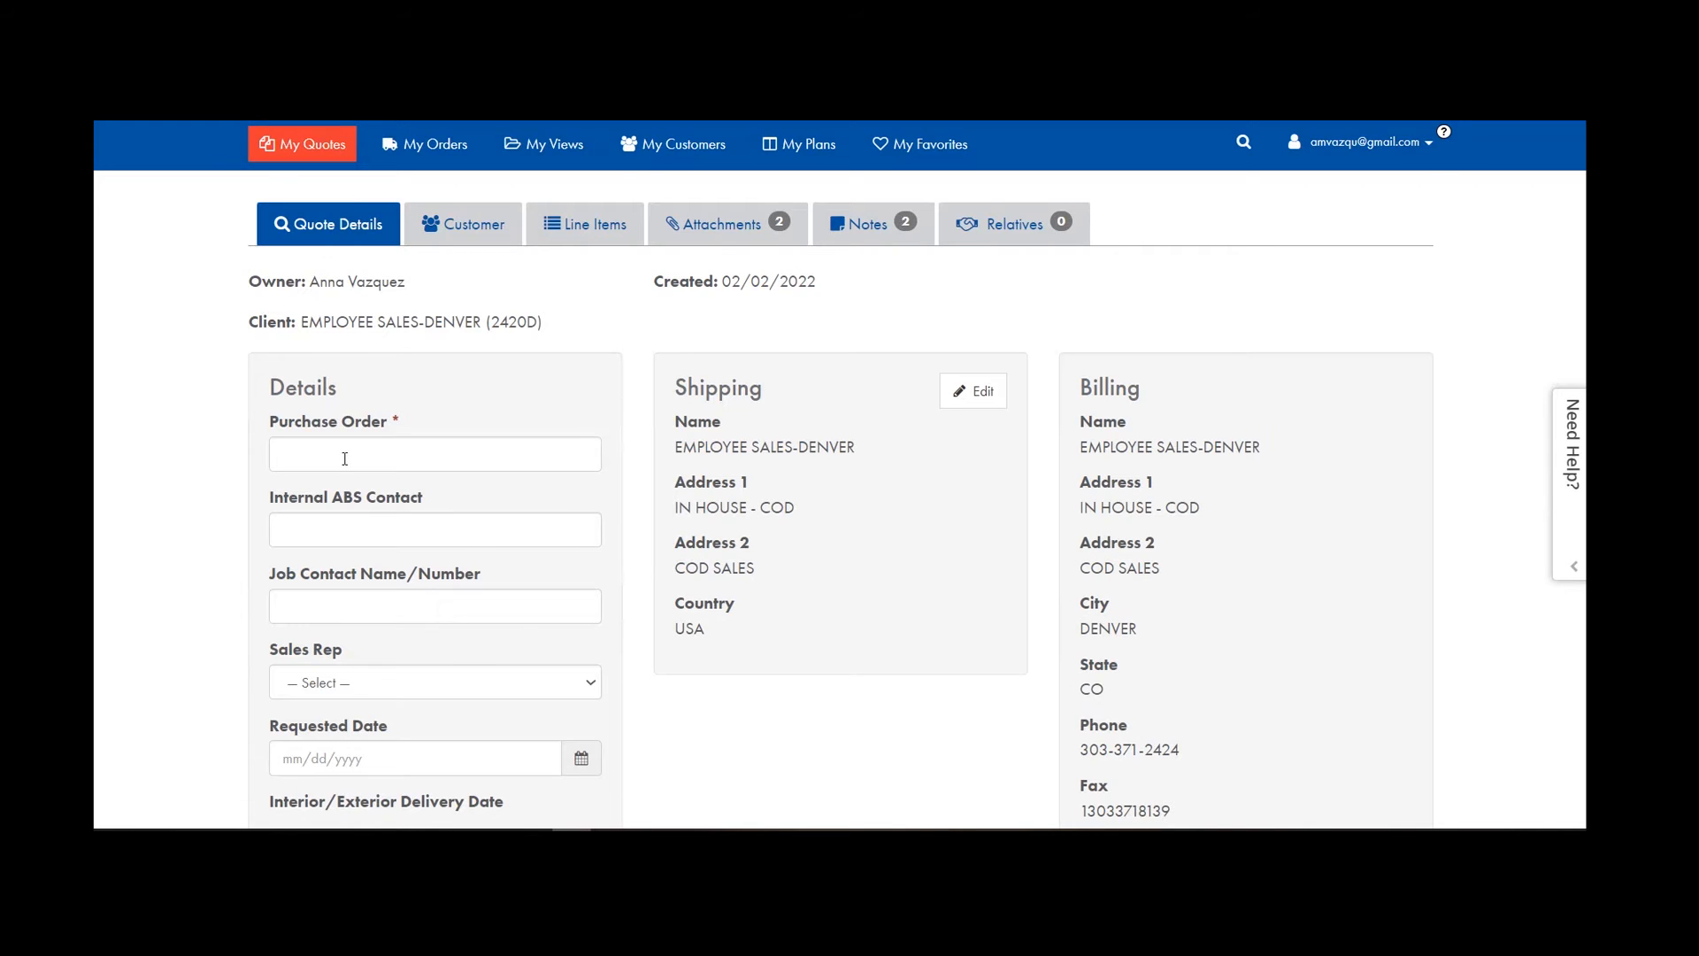
scroll(342, 455, down, 4)
scroll(383, 371, up, 4)
scroll(372, 478, down, 5)
click(574, 569)
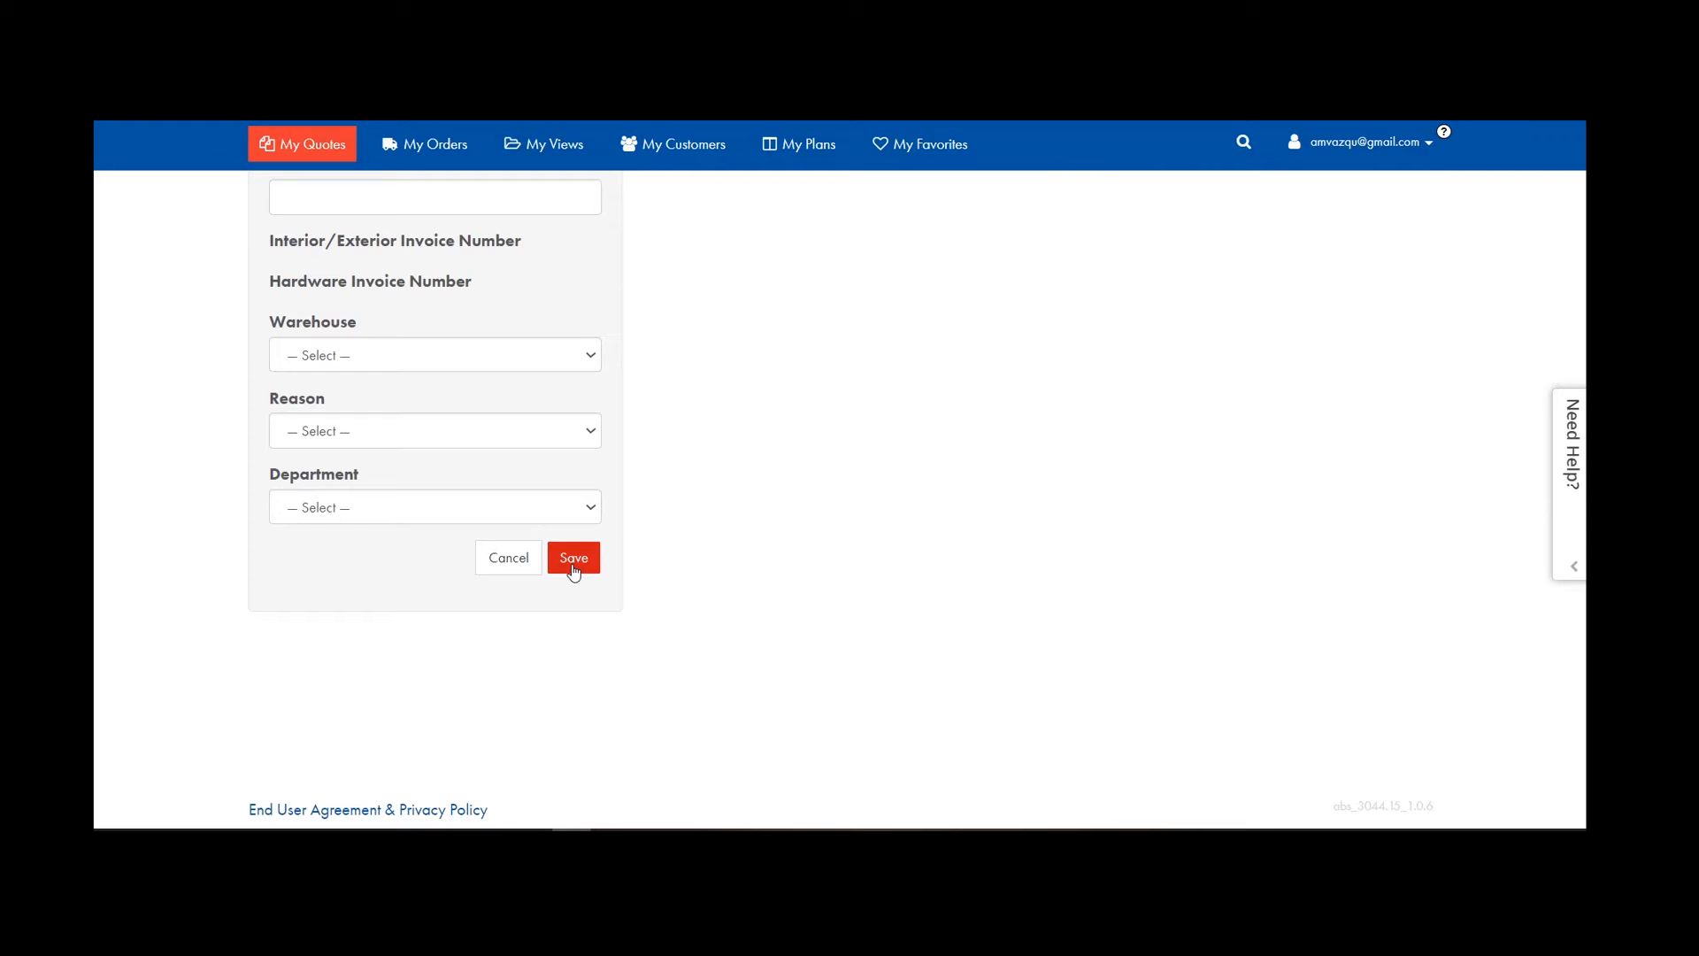
scroll(685, 602, up, 7)
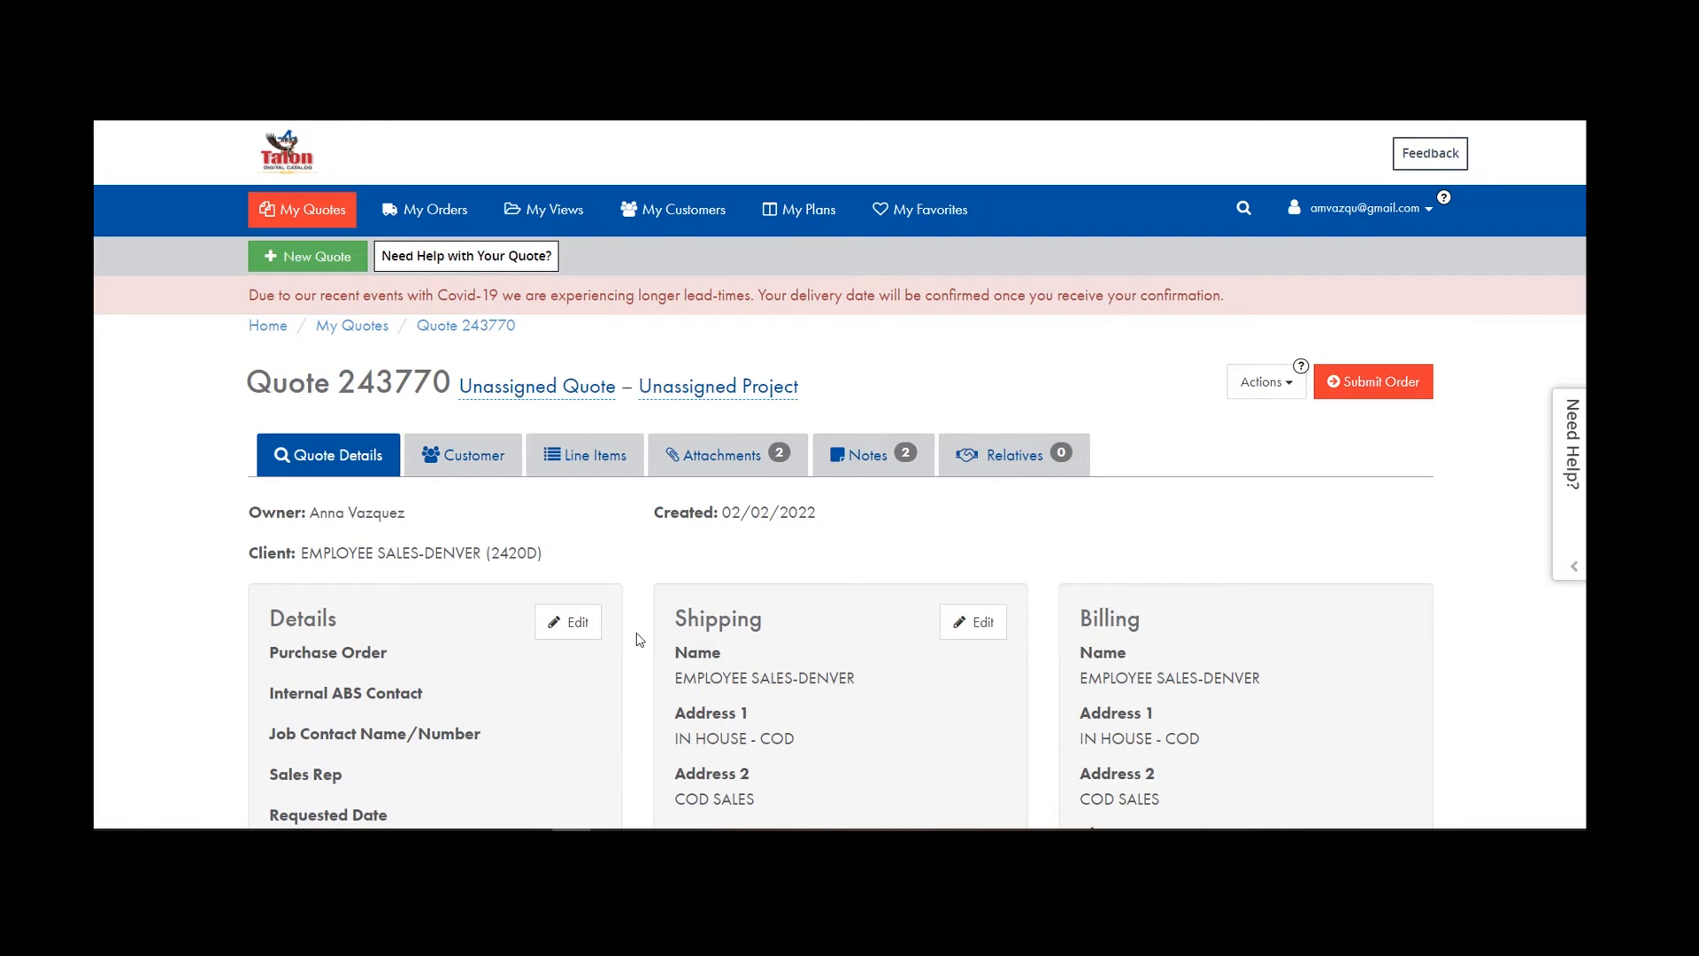
click(1373, 384)
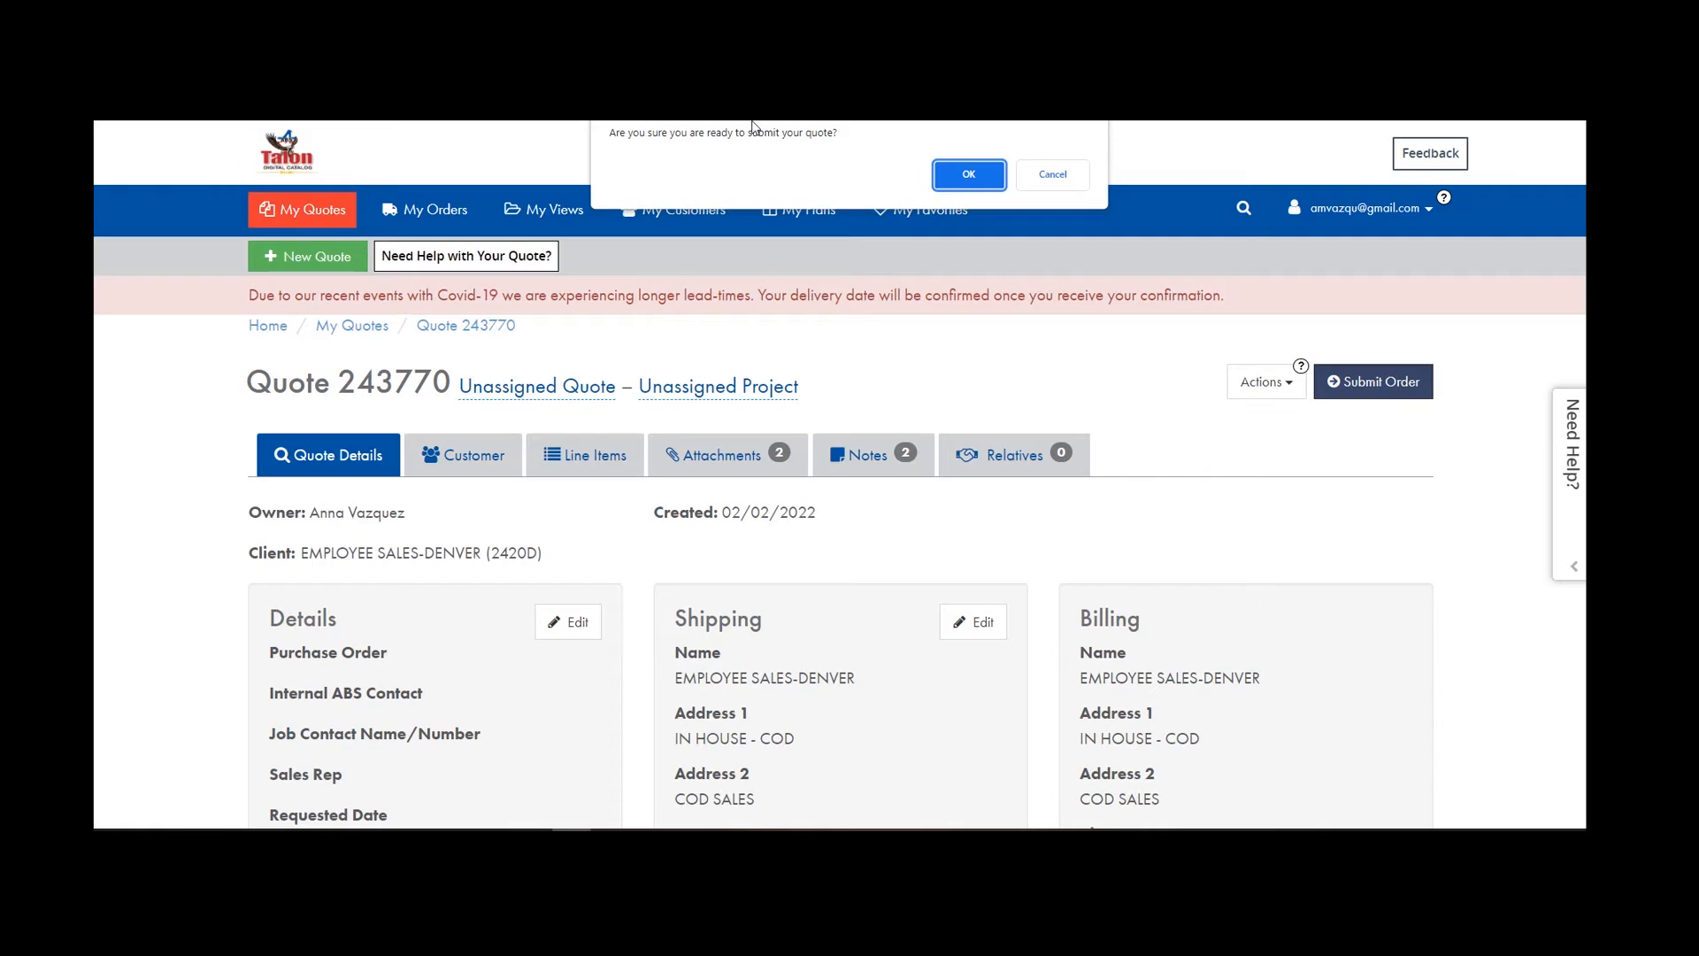
click(965, 176)
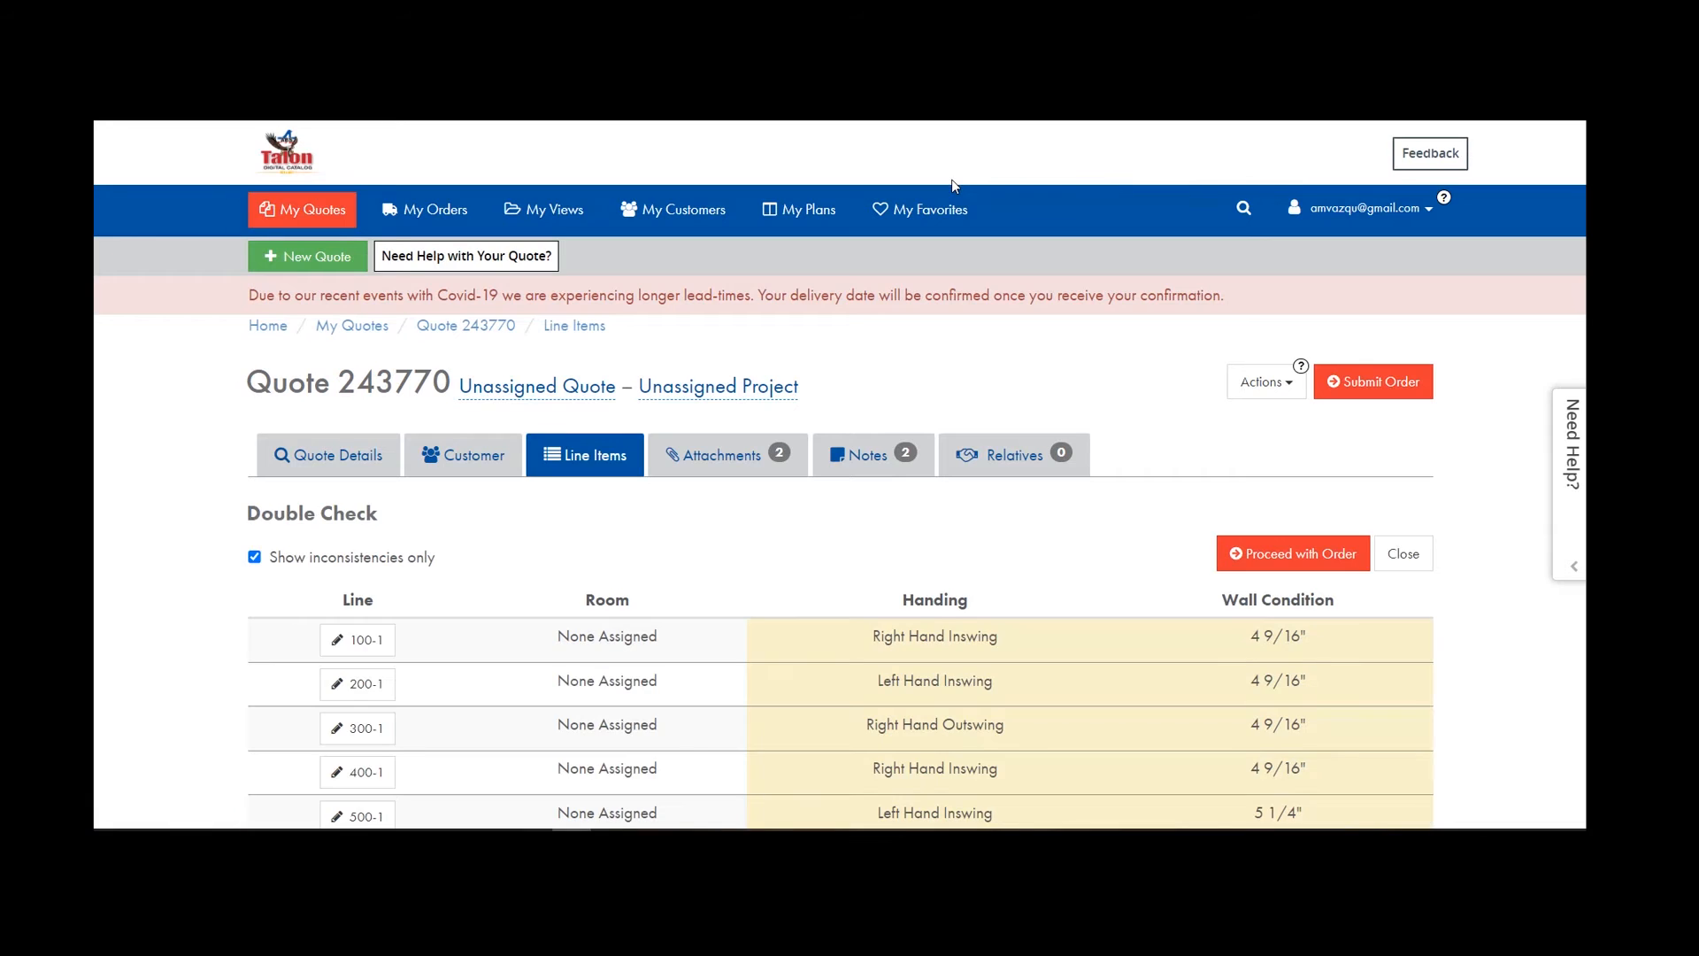
scroll(875, 504, down, 3)
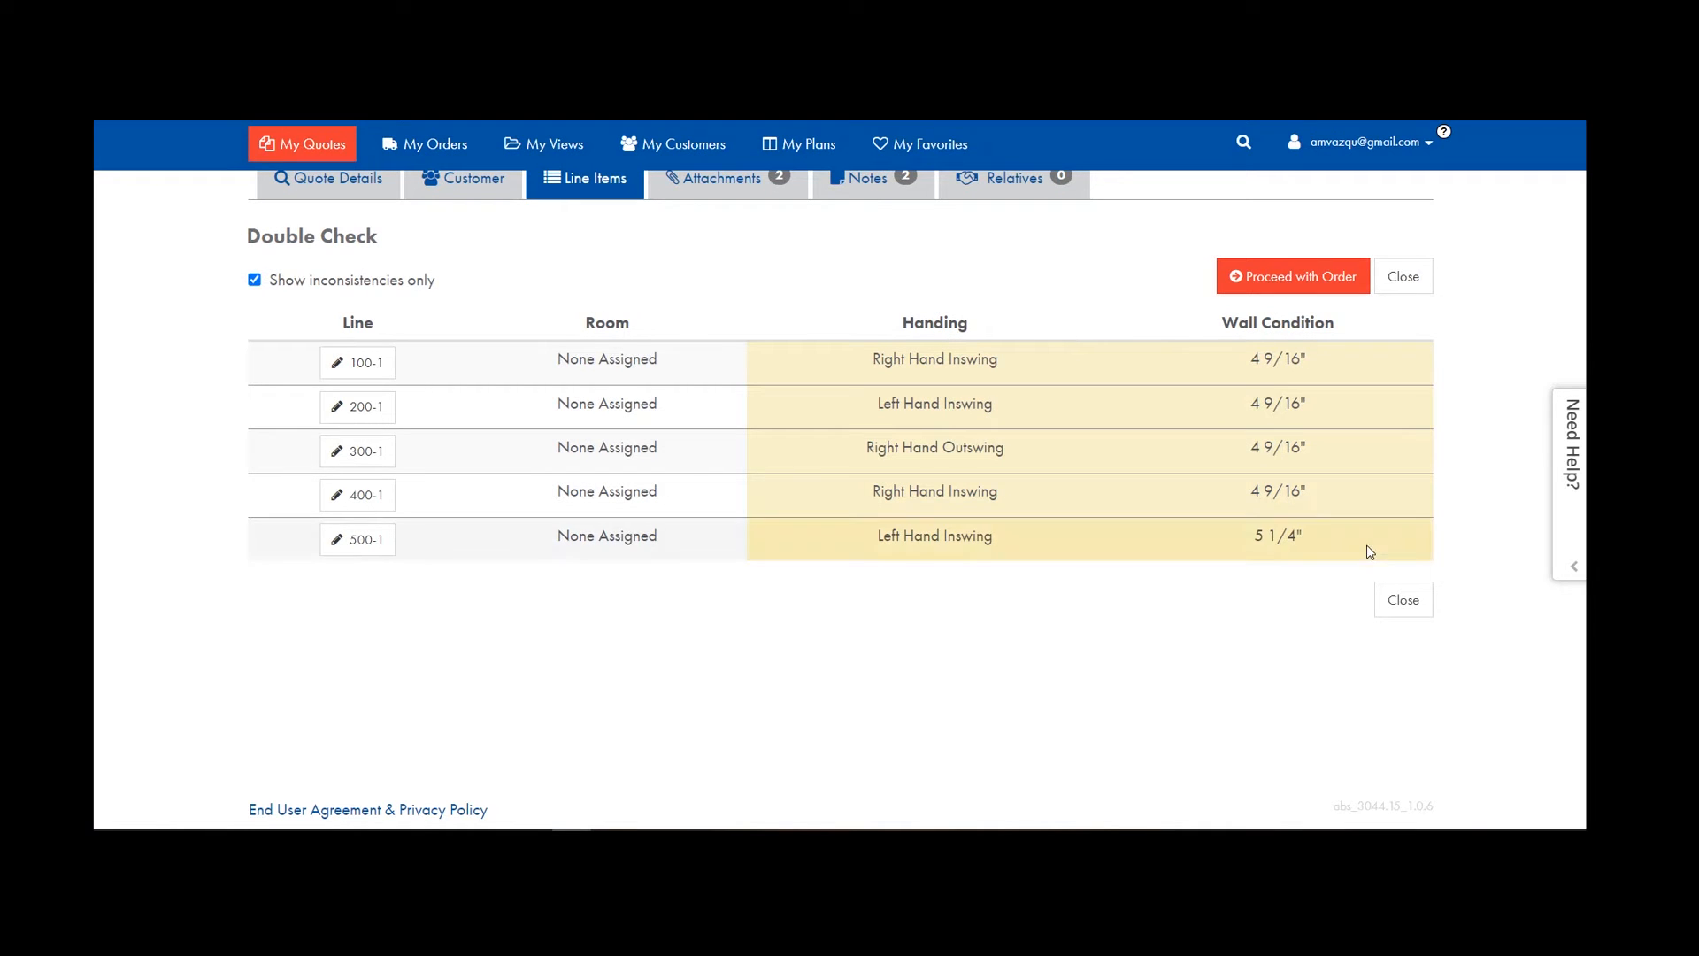
click(1289, 278)
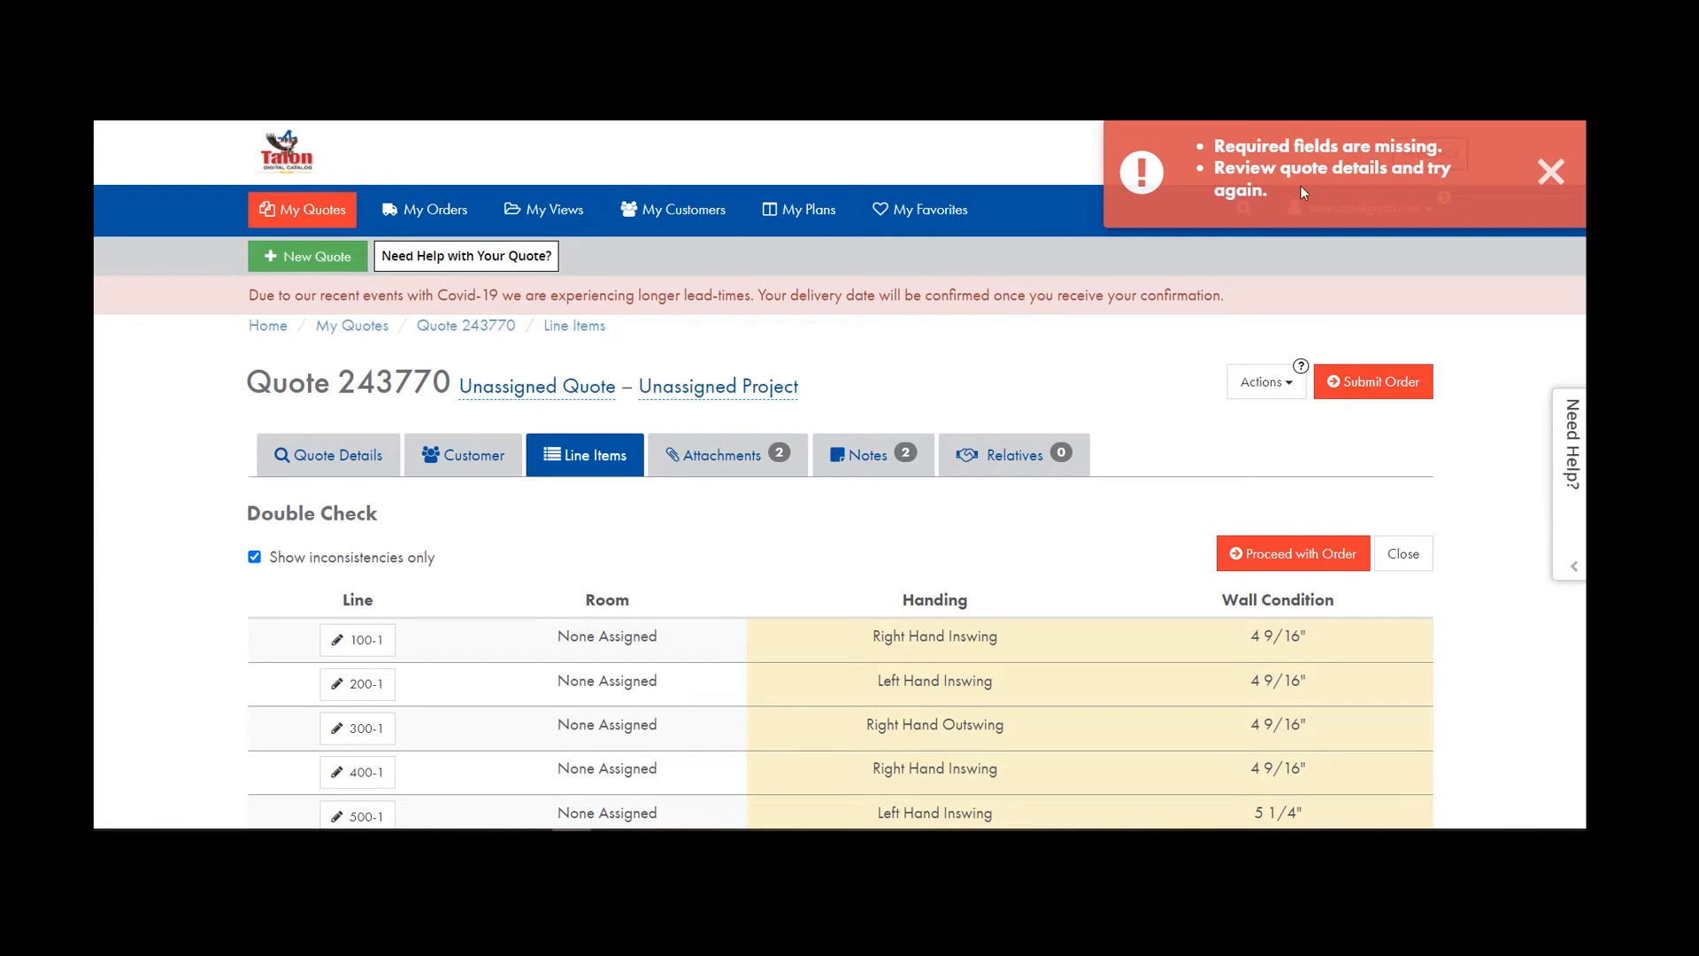
click(1551, 170)
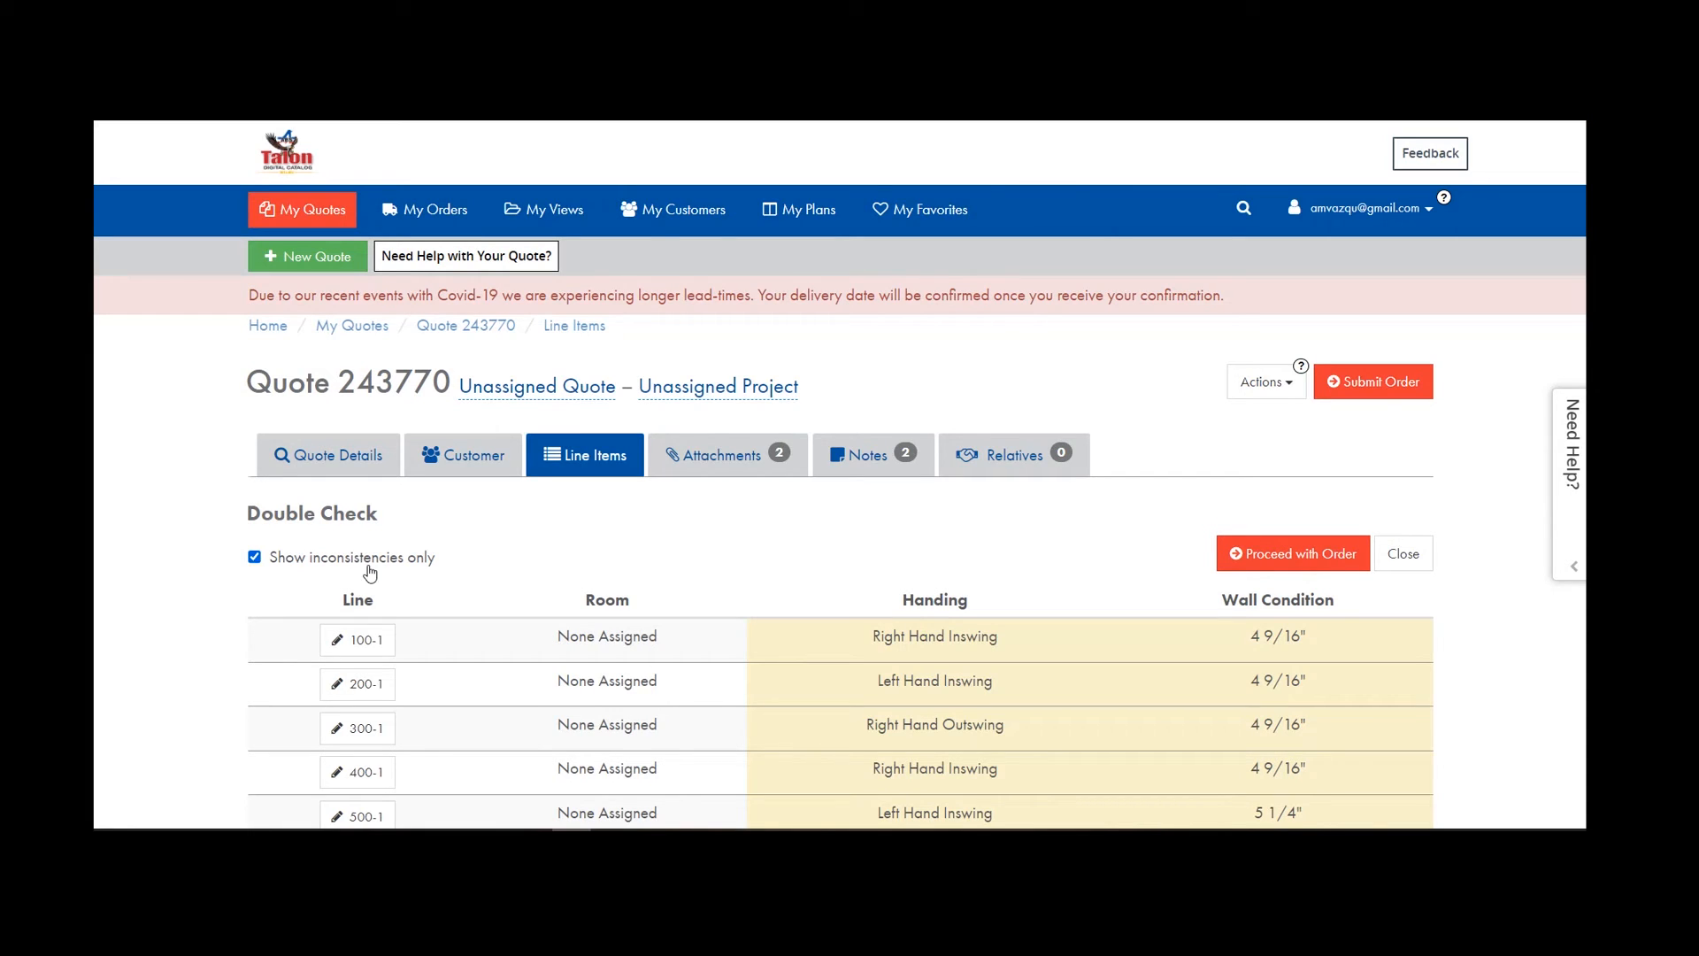
click(336, 460)
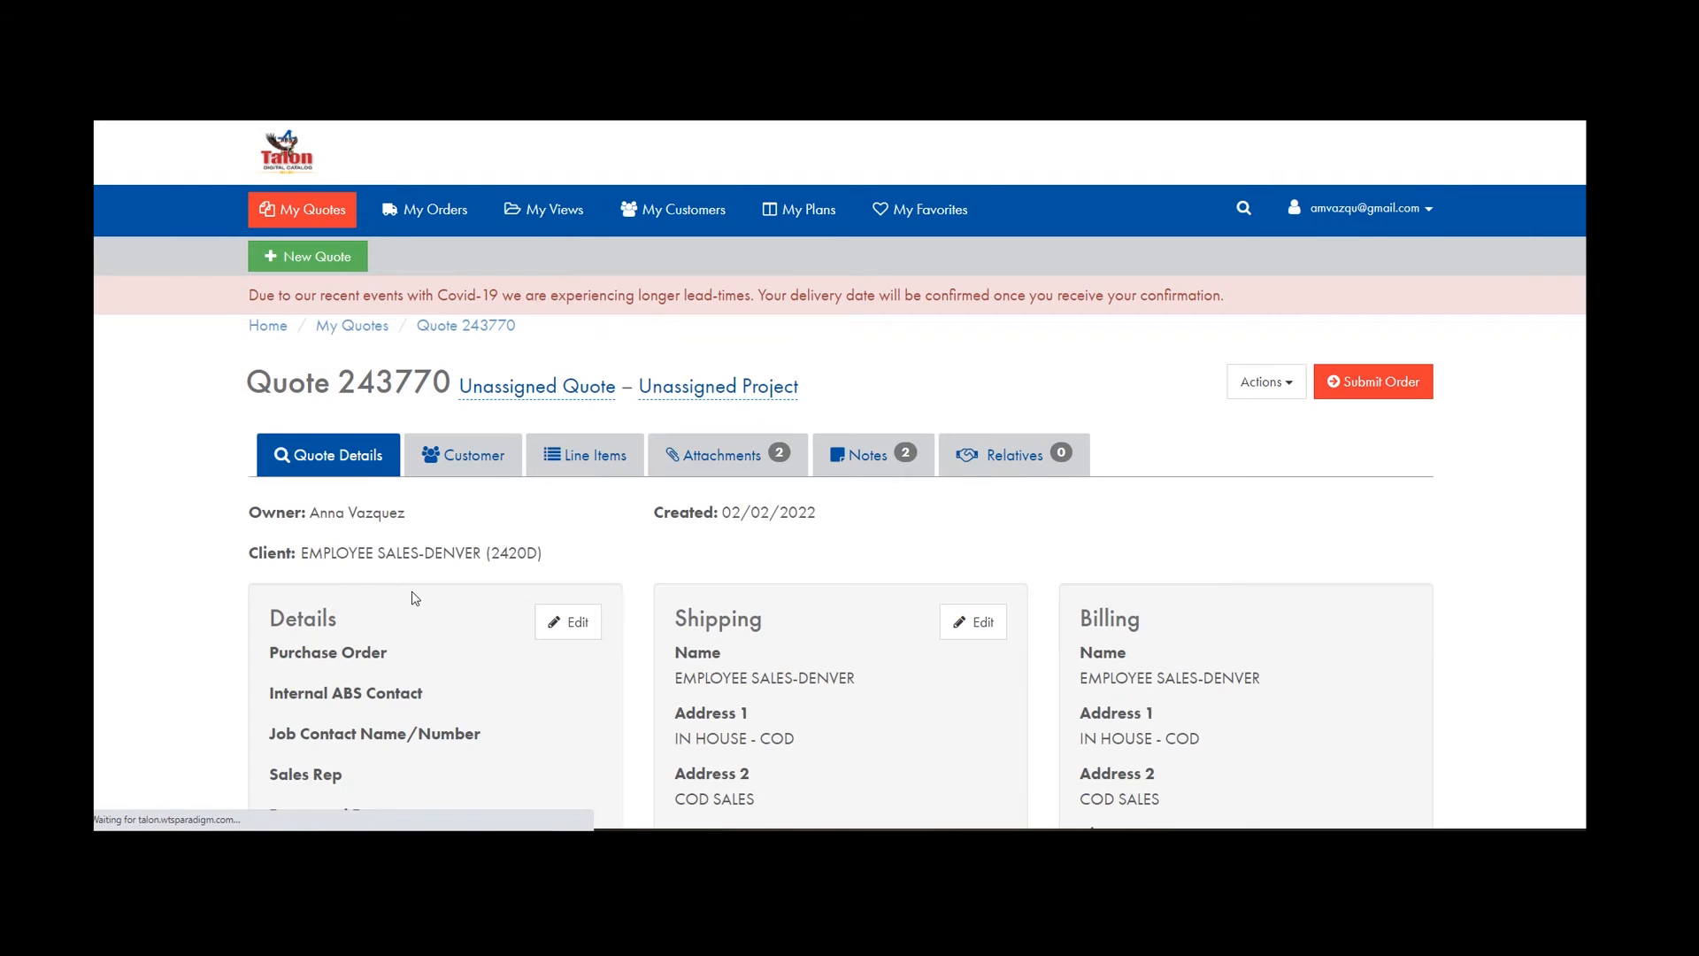
Enter the purchase order number in quote 243770's required Purchase Order field.
click(567, 620)
click(366, 685)
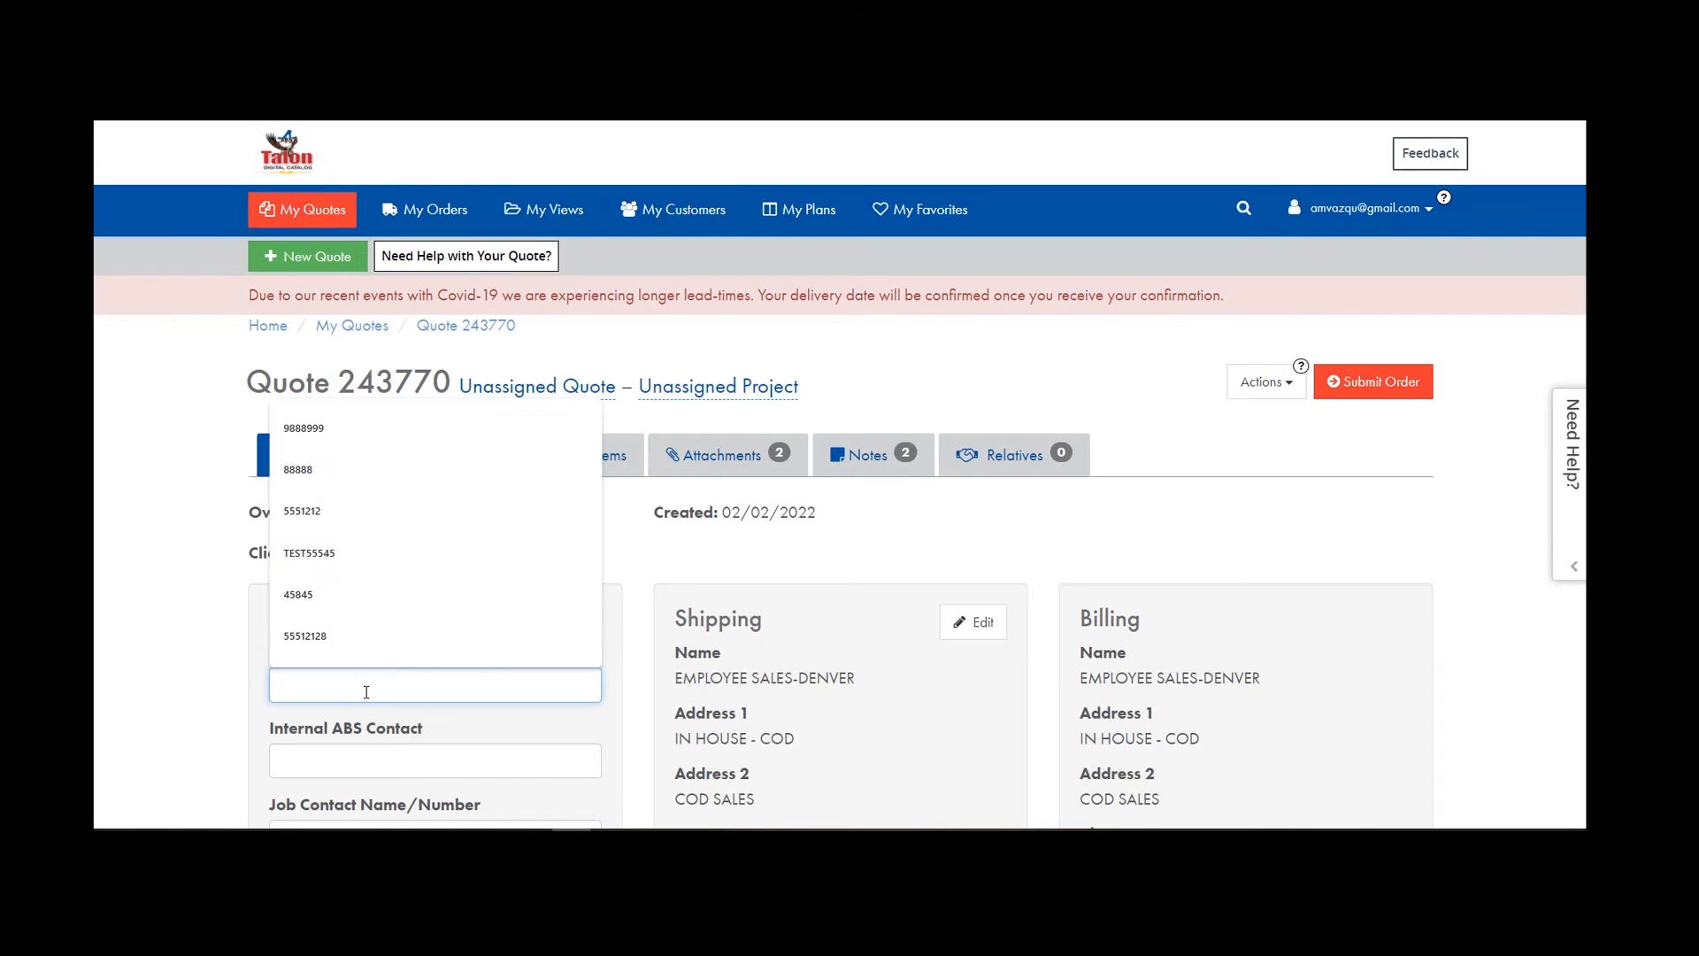
text(987654)
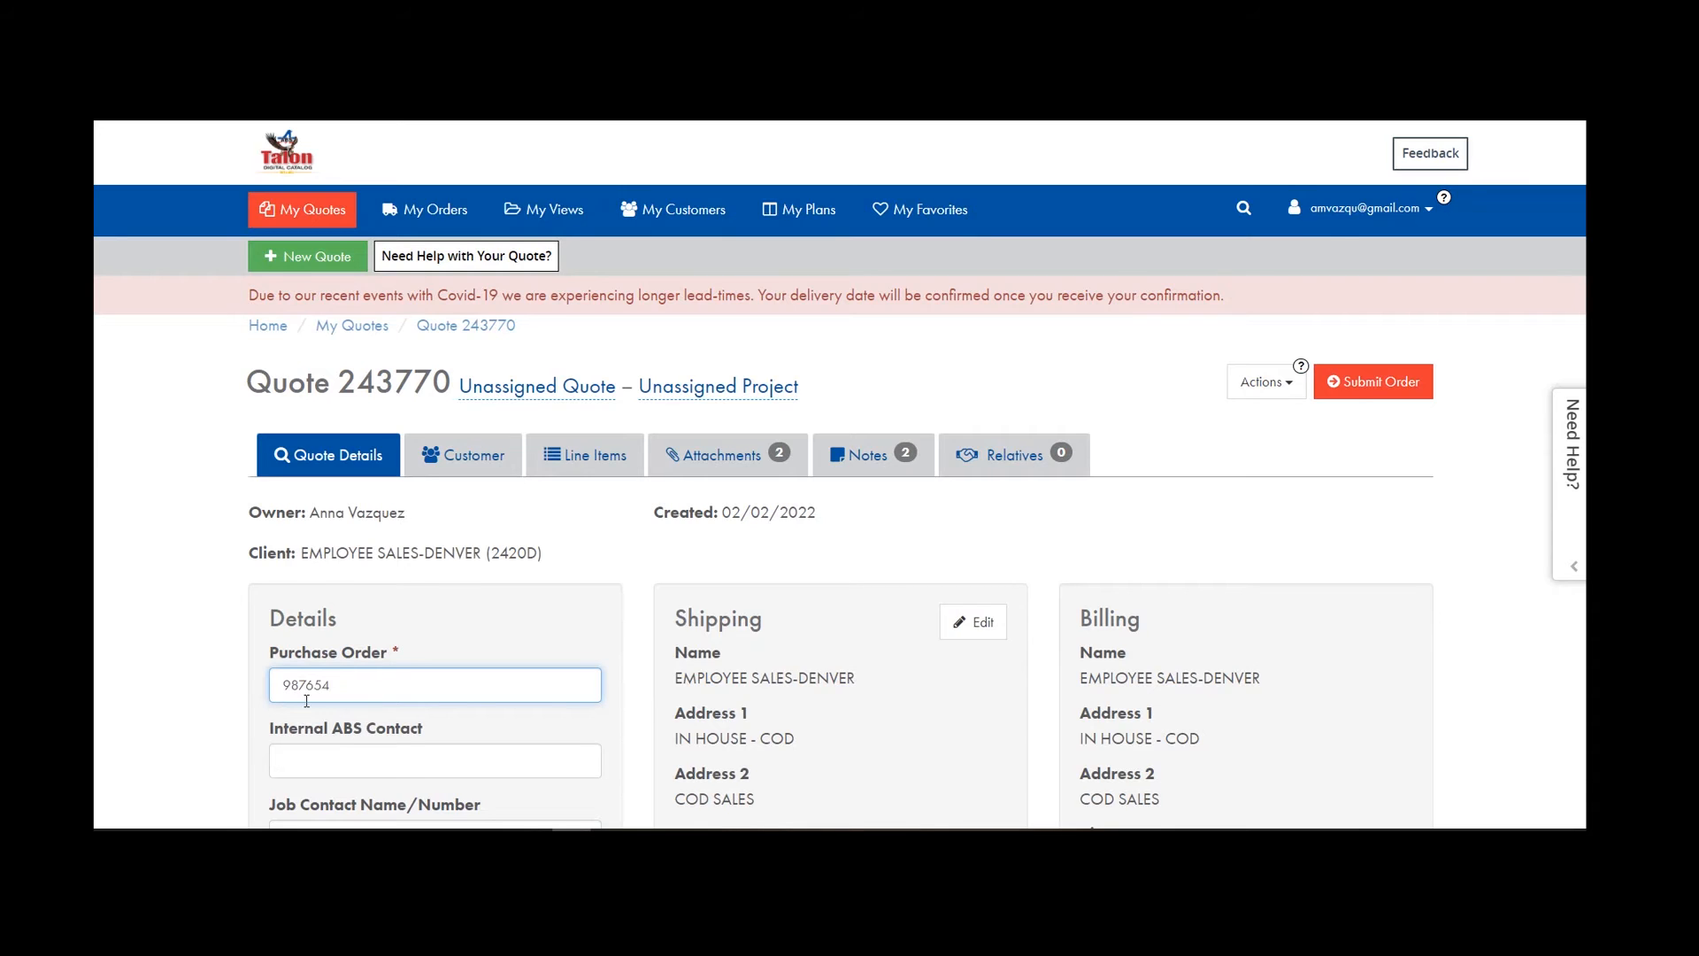
scroll(306, 701, down, 4)
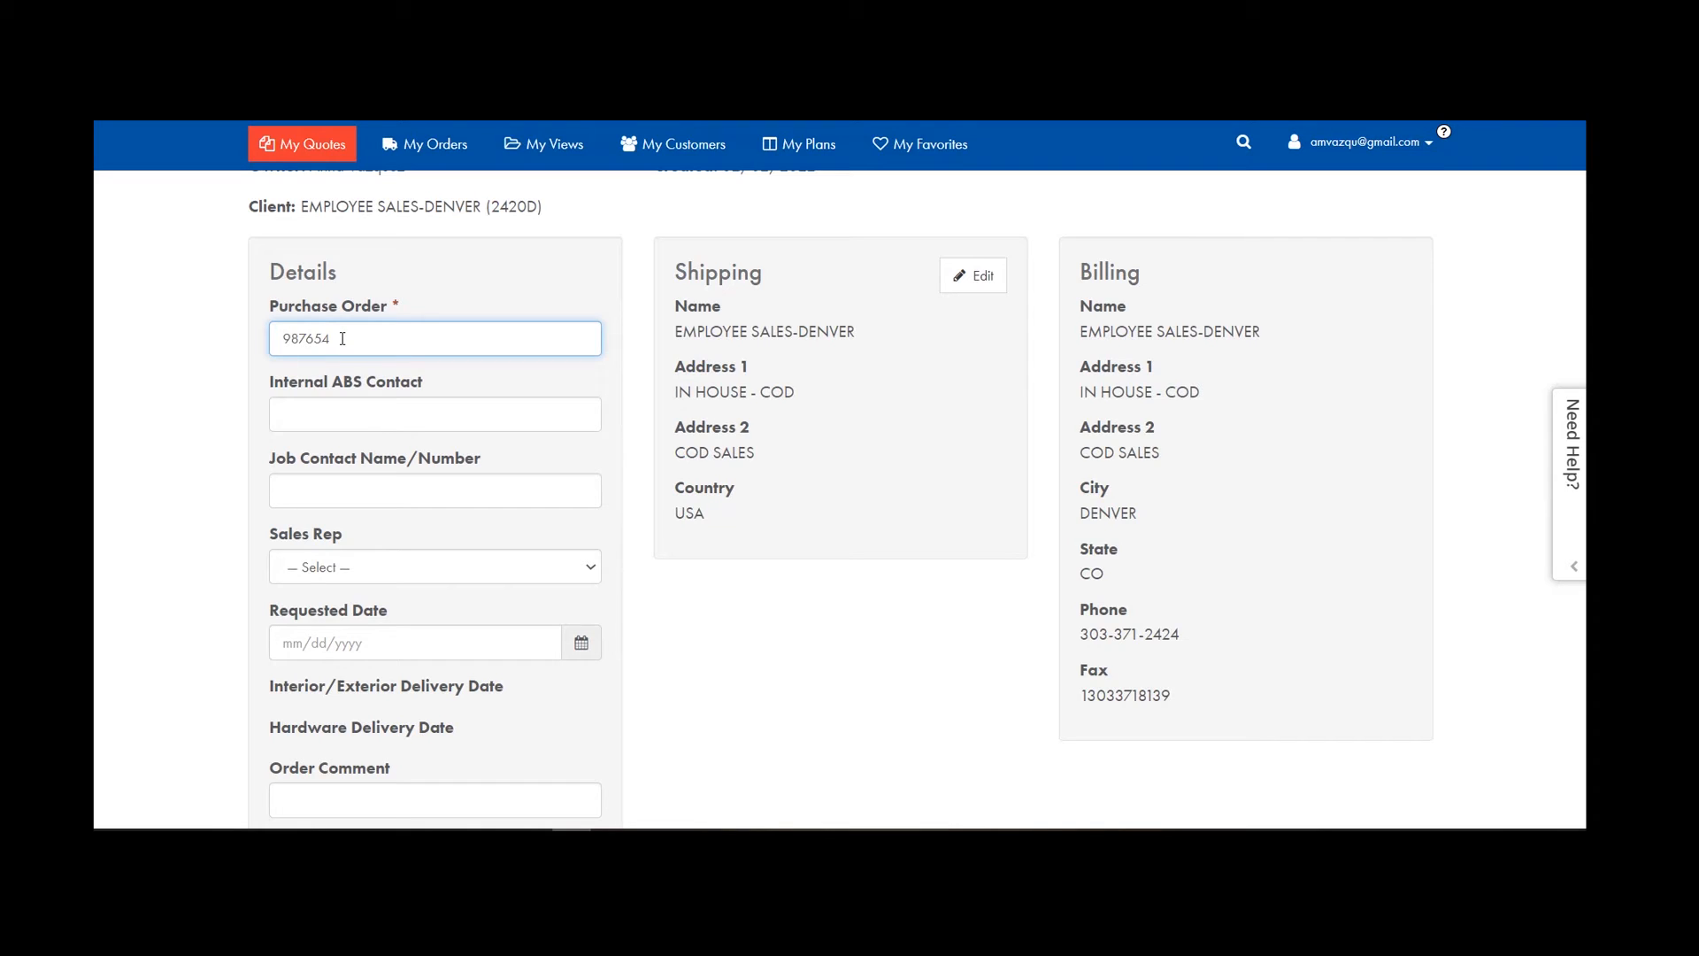
Save quote 243770's Details form with the purchase order number entered.
scroll(499, 721, down, 3)
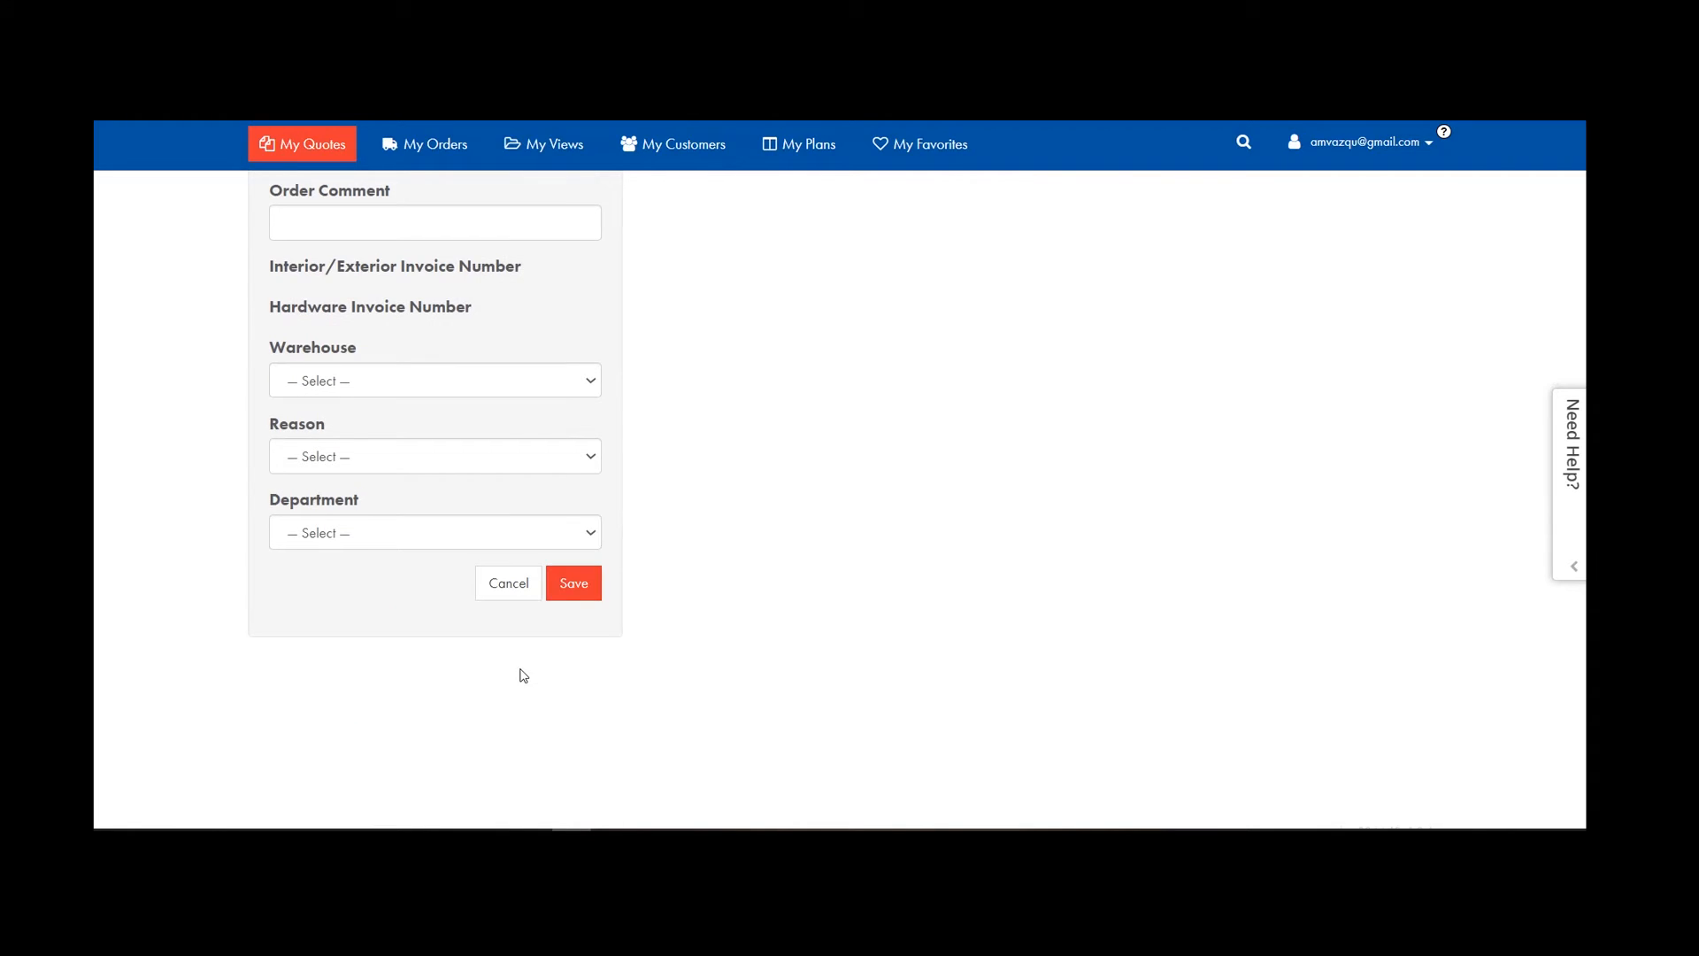
click(566, 582)
scroll(566, 675, up, 8)
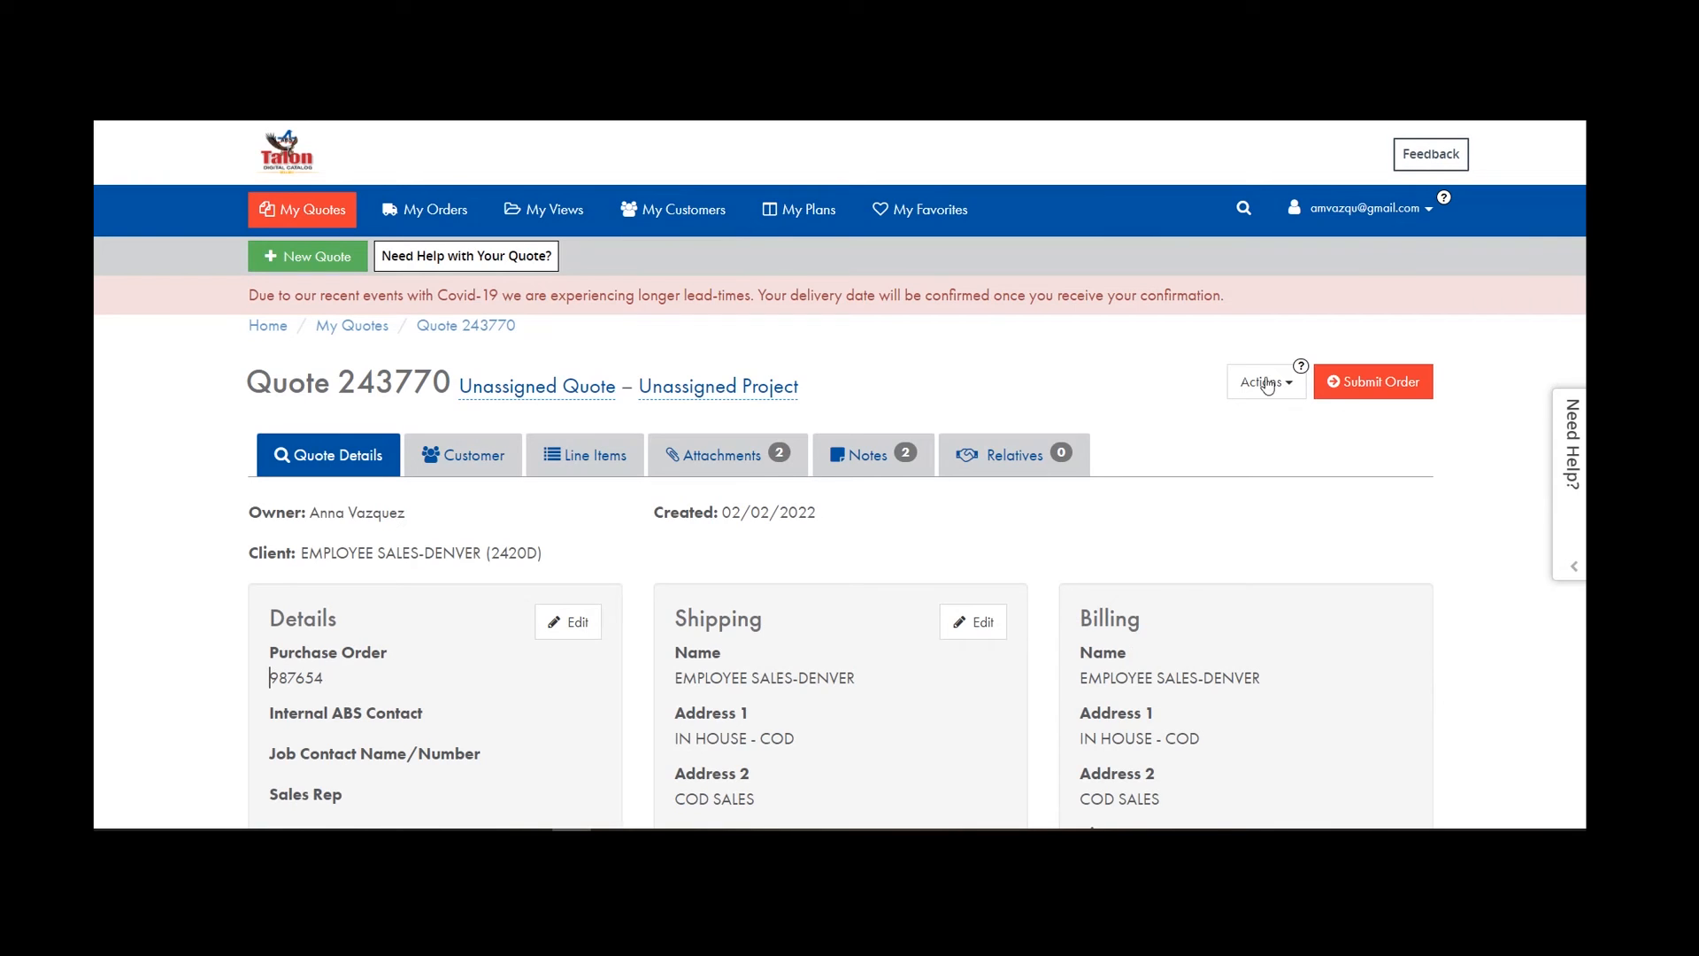
Submit quote 243770 as an order and confirm the submission.
click(1371, 381)
click(969, 175)
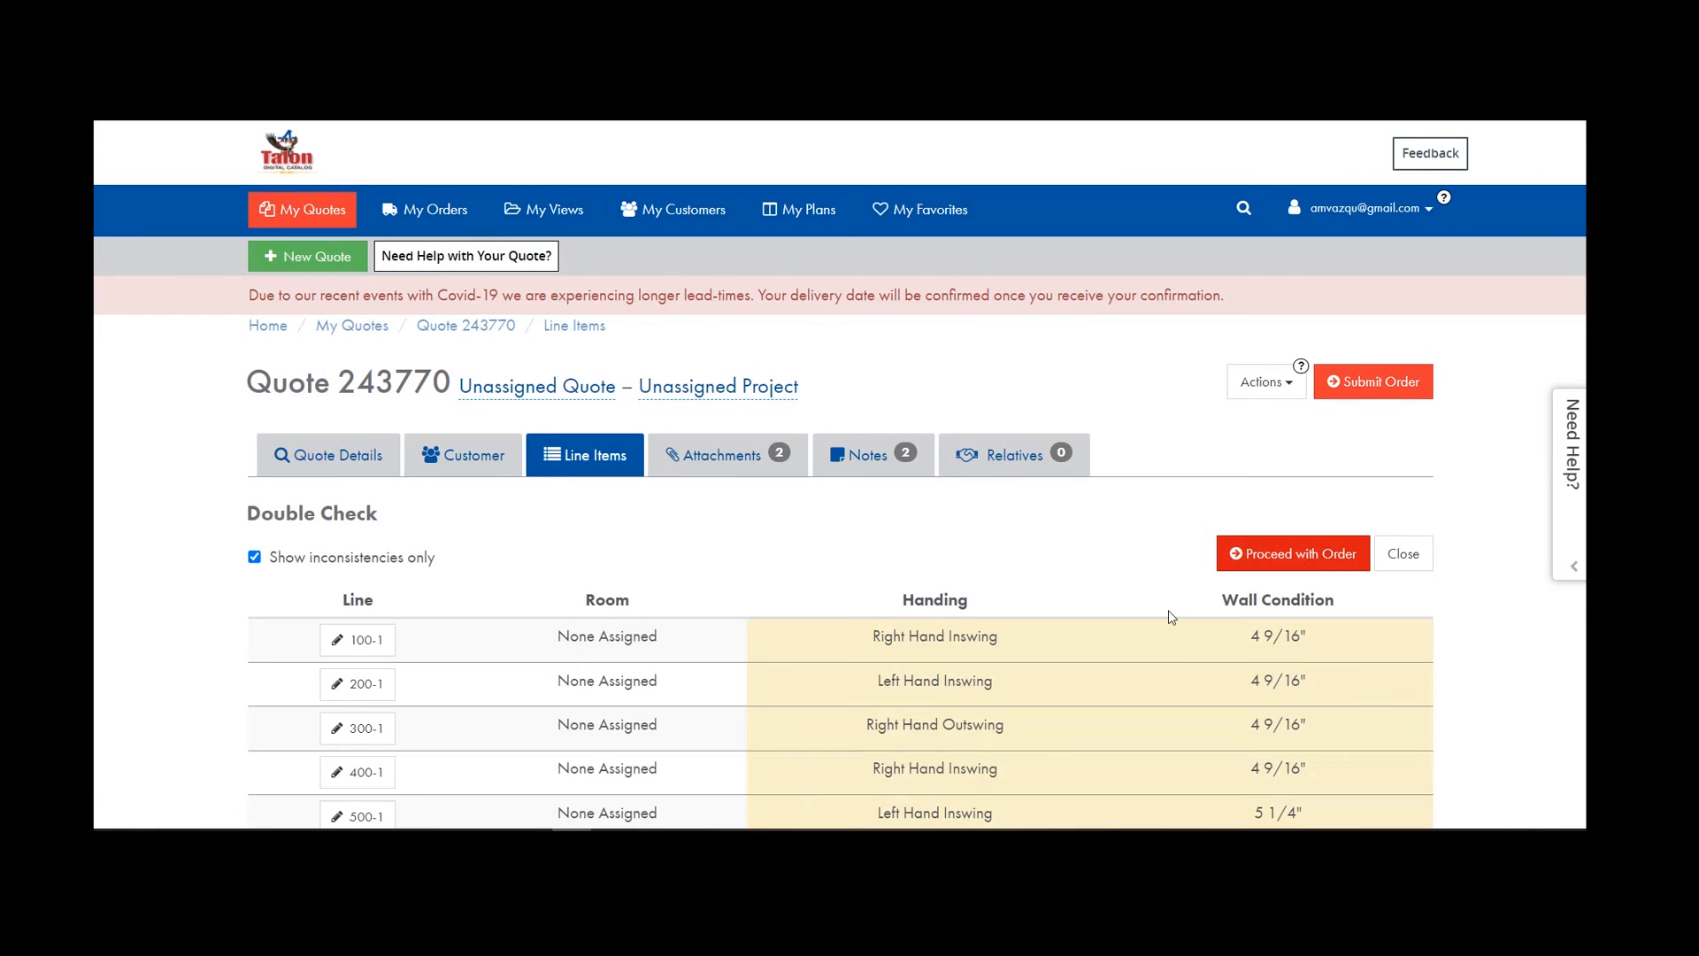
scroll(1168, 609, down, 3)
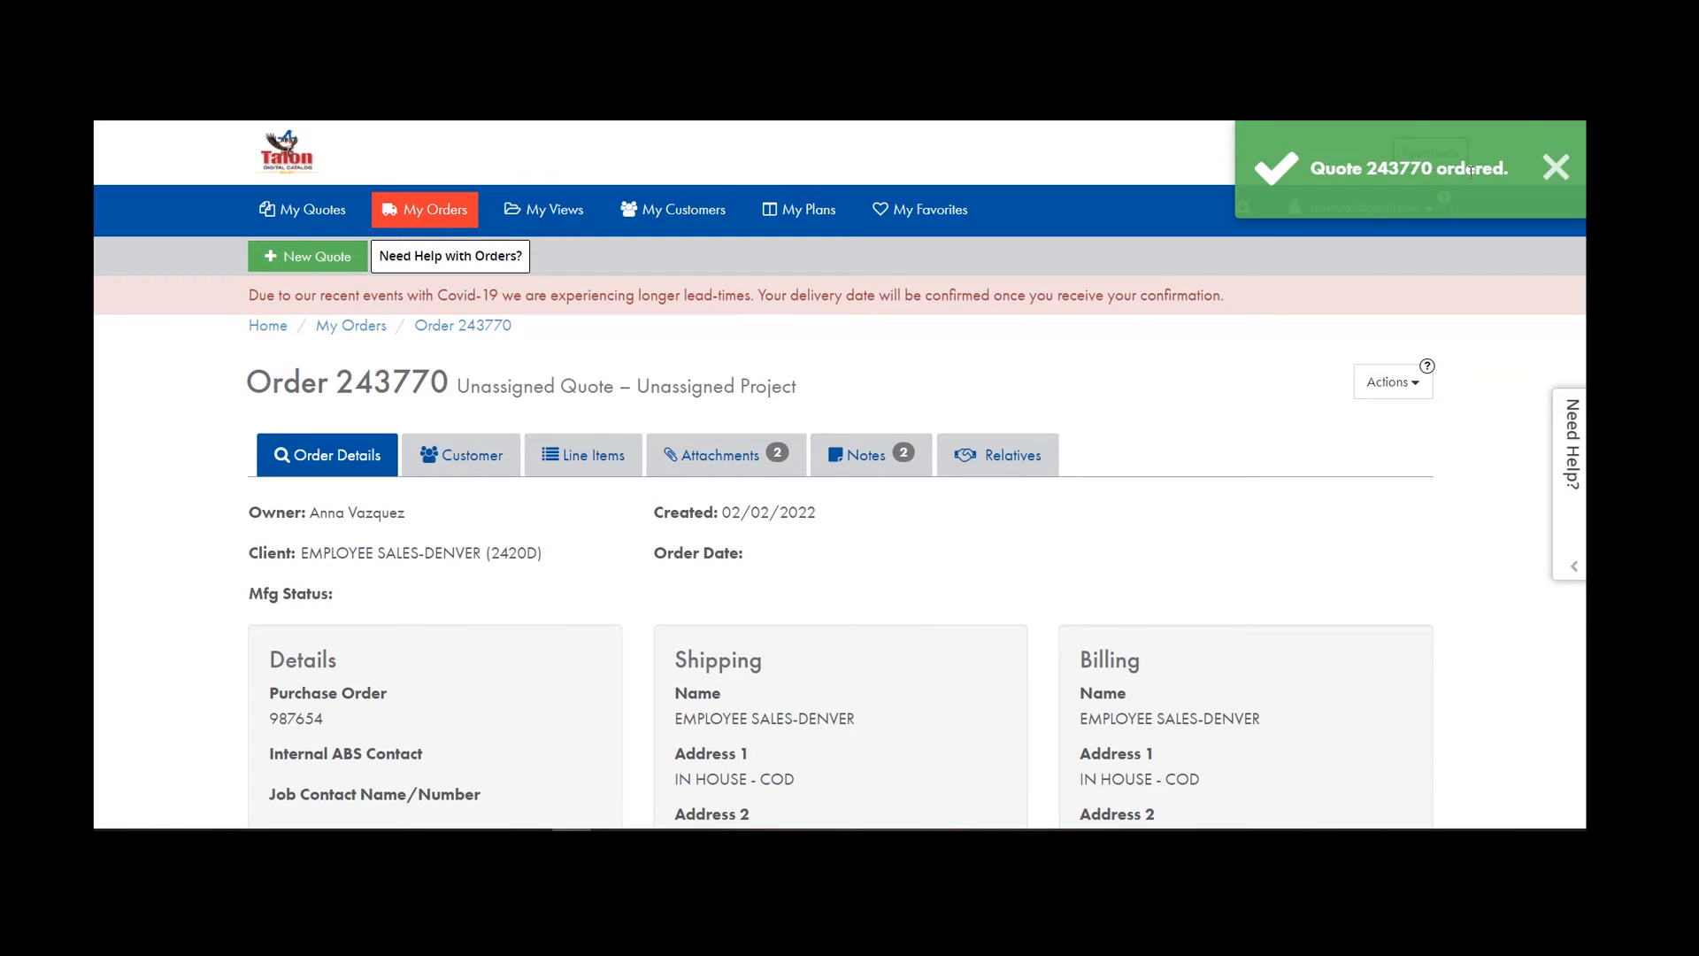
click(1552, 168)
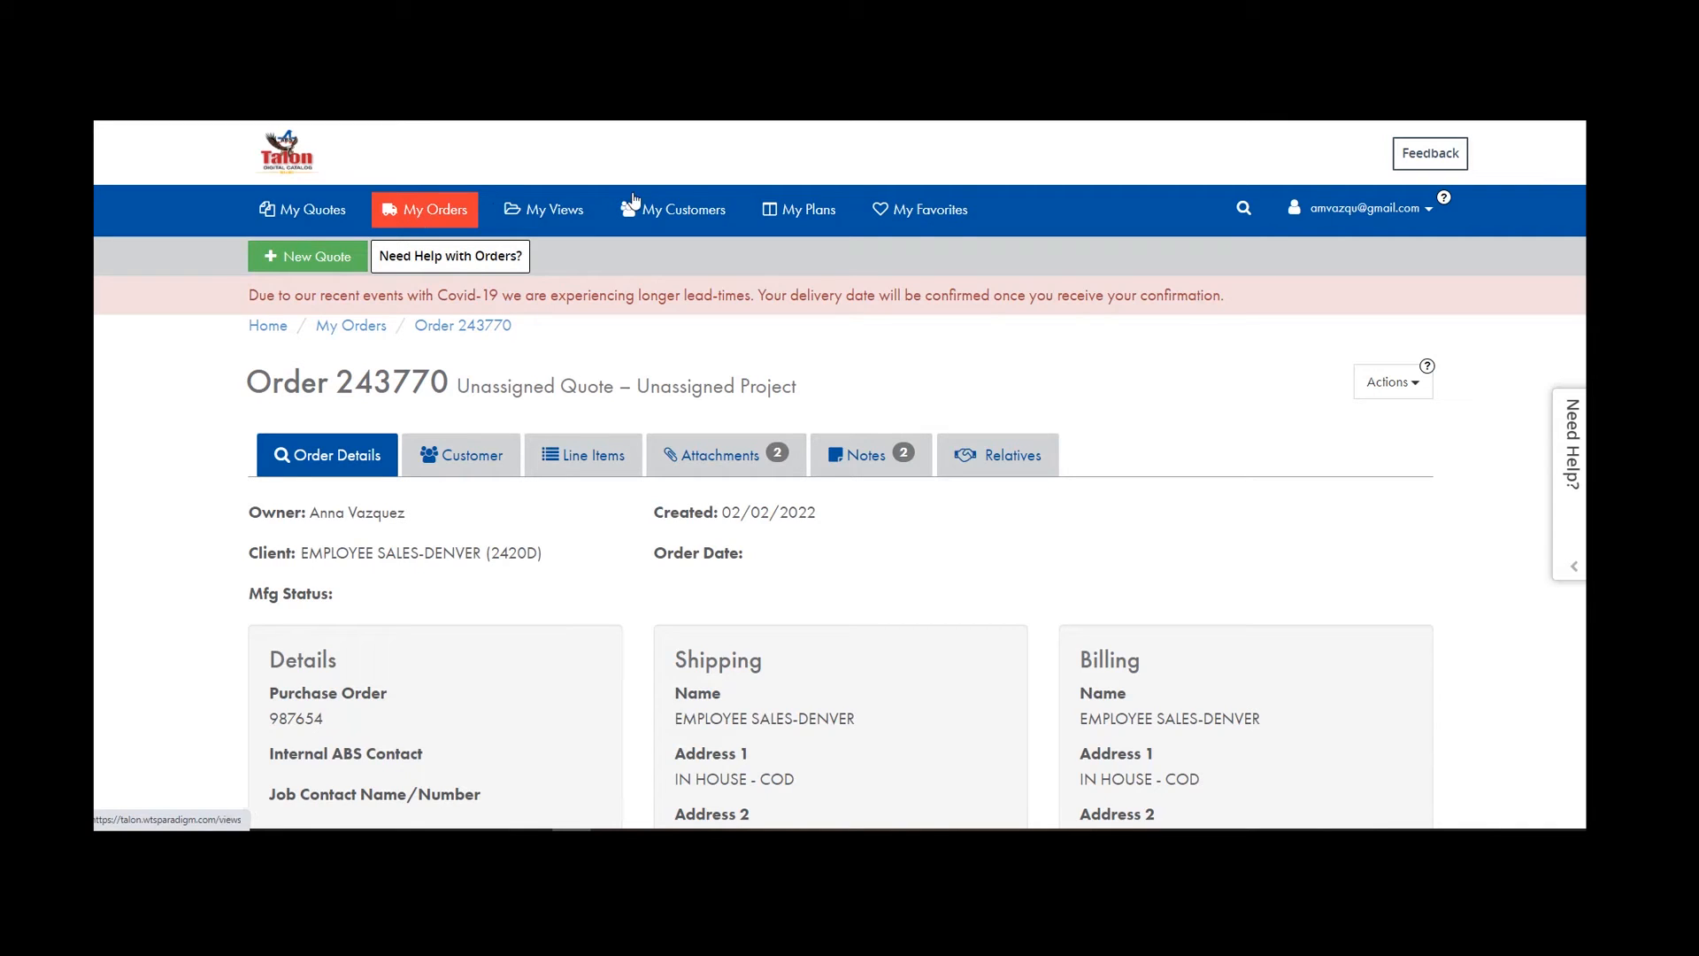
Scroll through Order 243770's details to review them.
scroll(524, 513, down, 4)
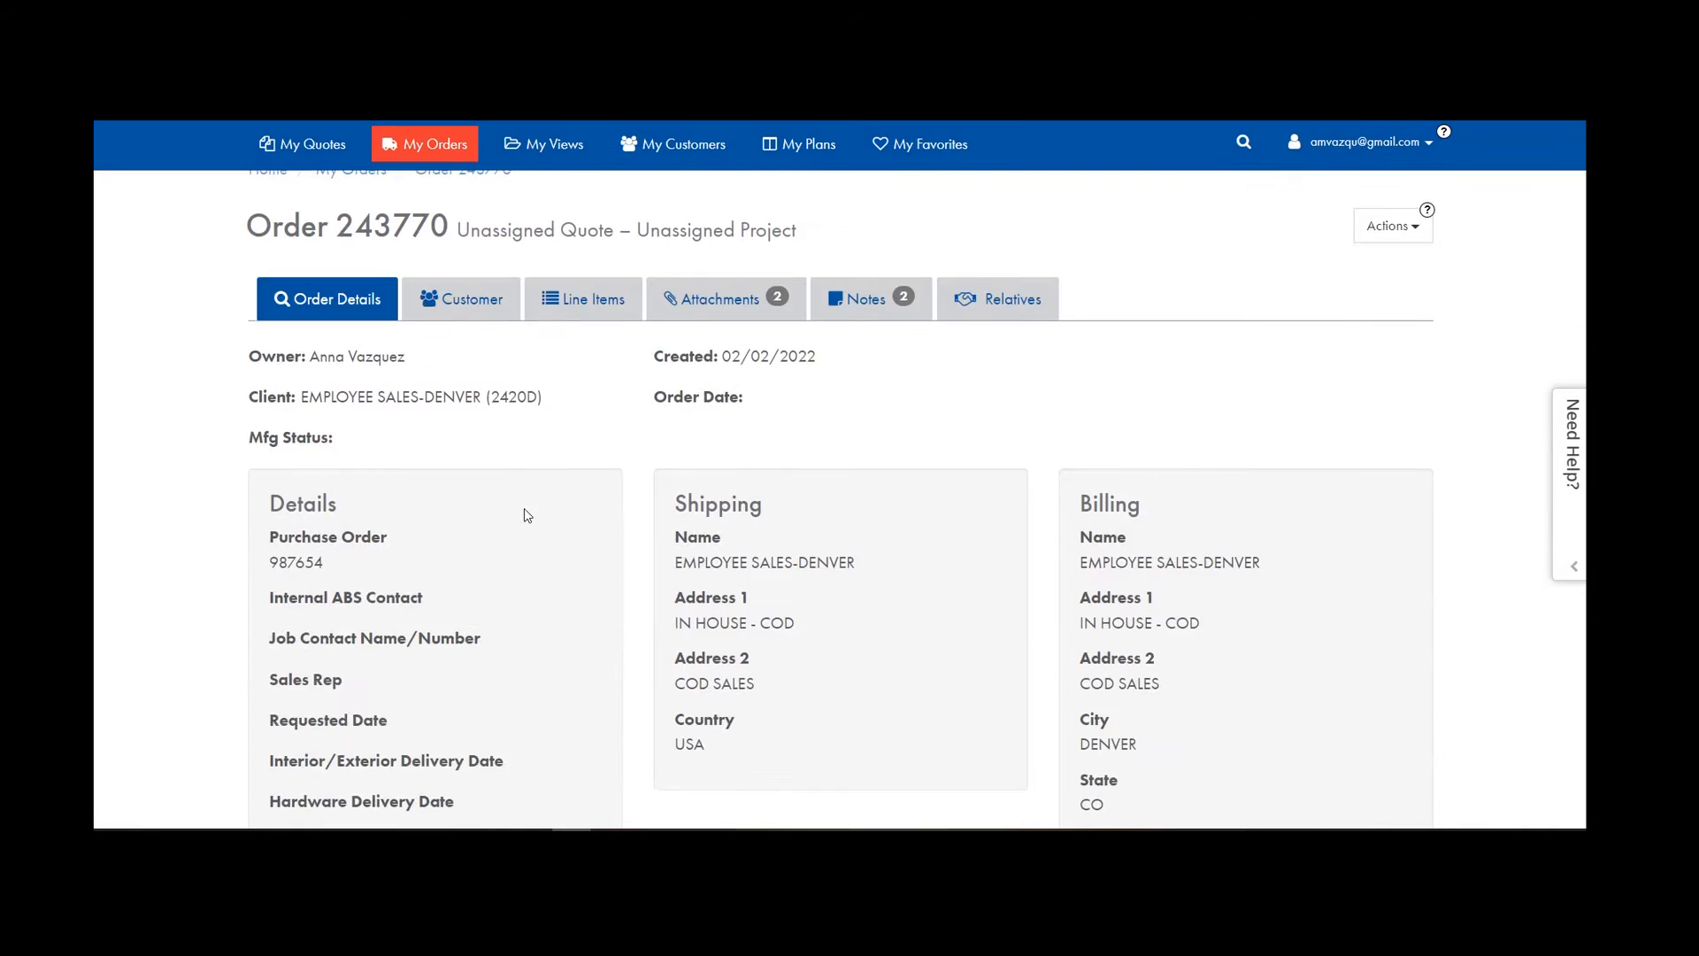
scroll(345, 513, down, 1)
scroll(345, 509, down, 1)
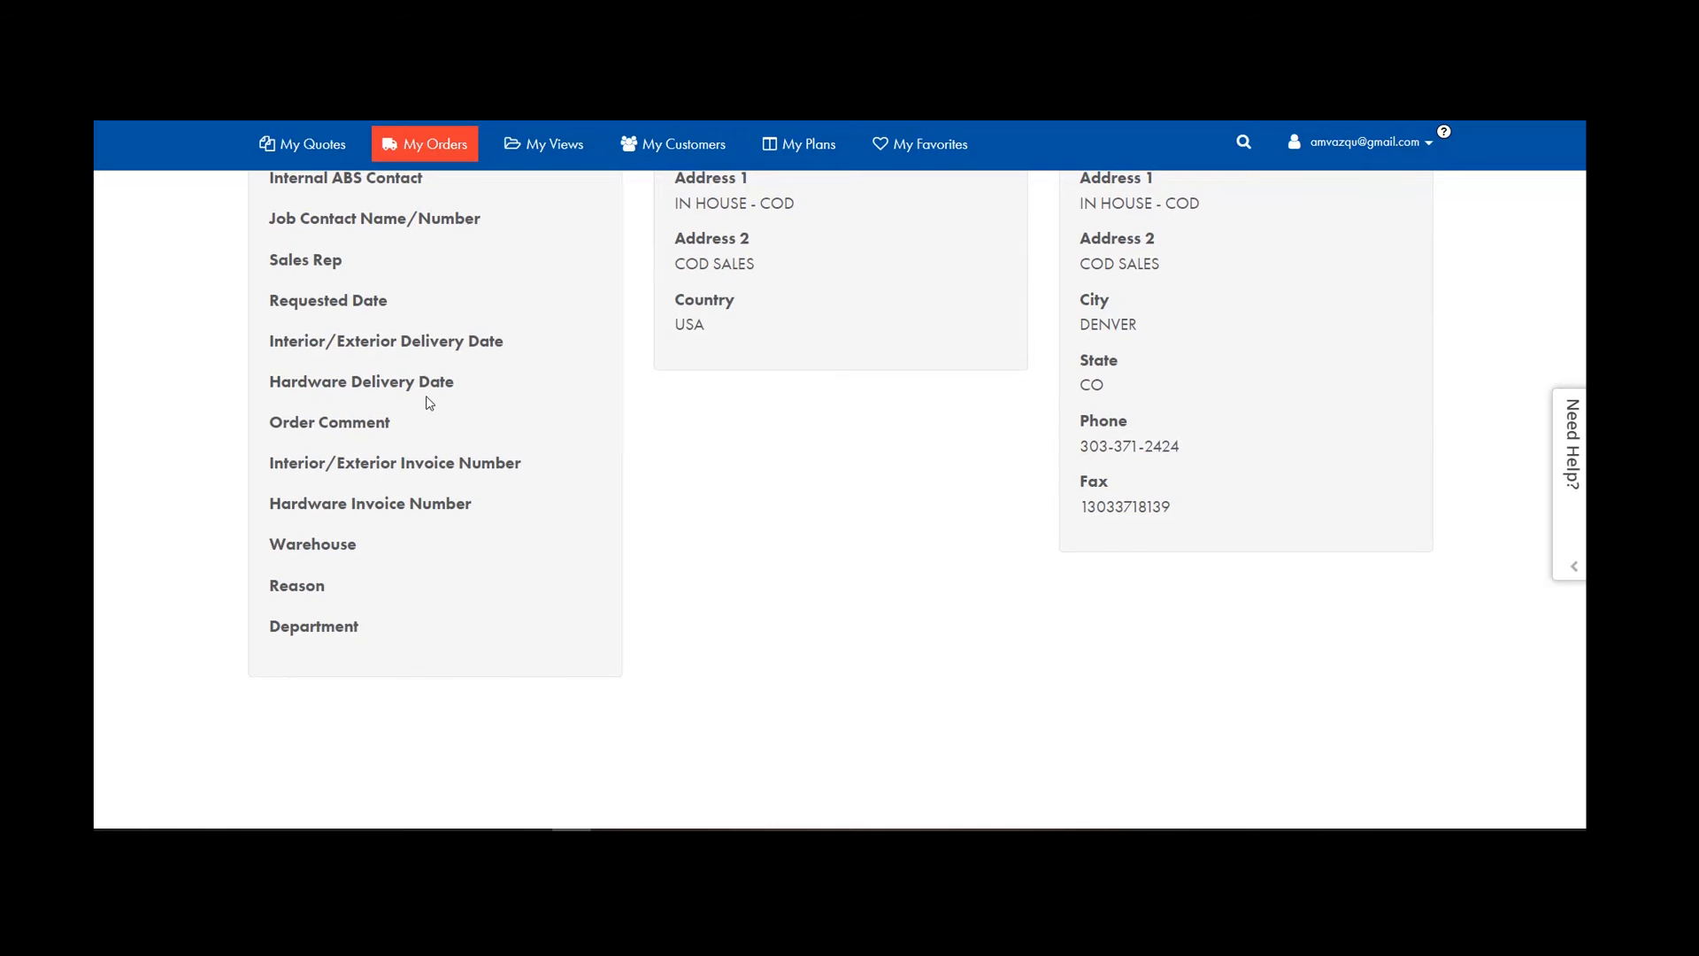
scroll(428, 402, up, 6)
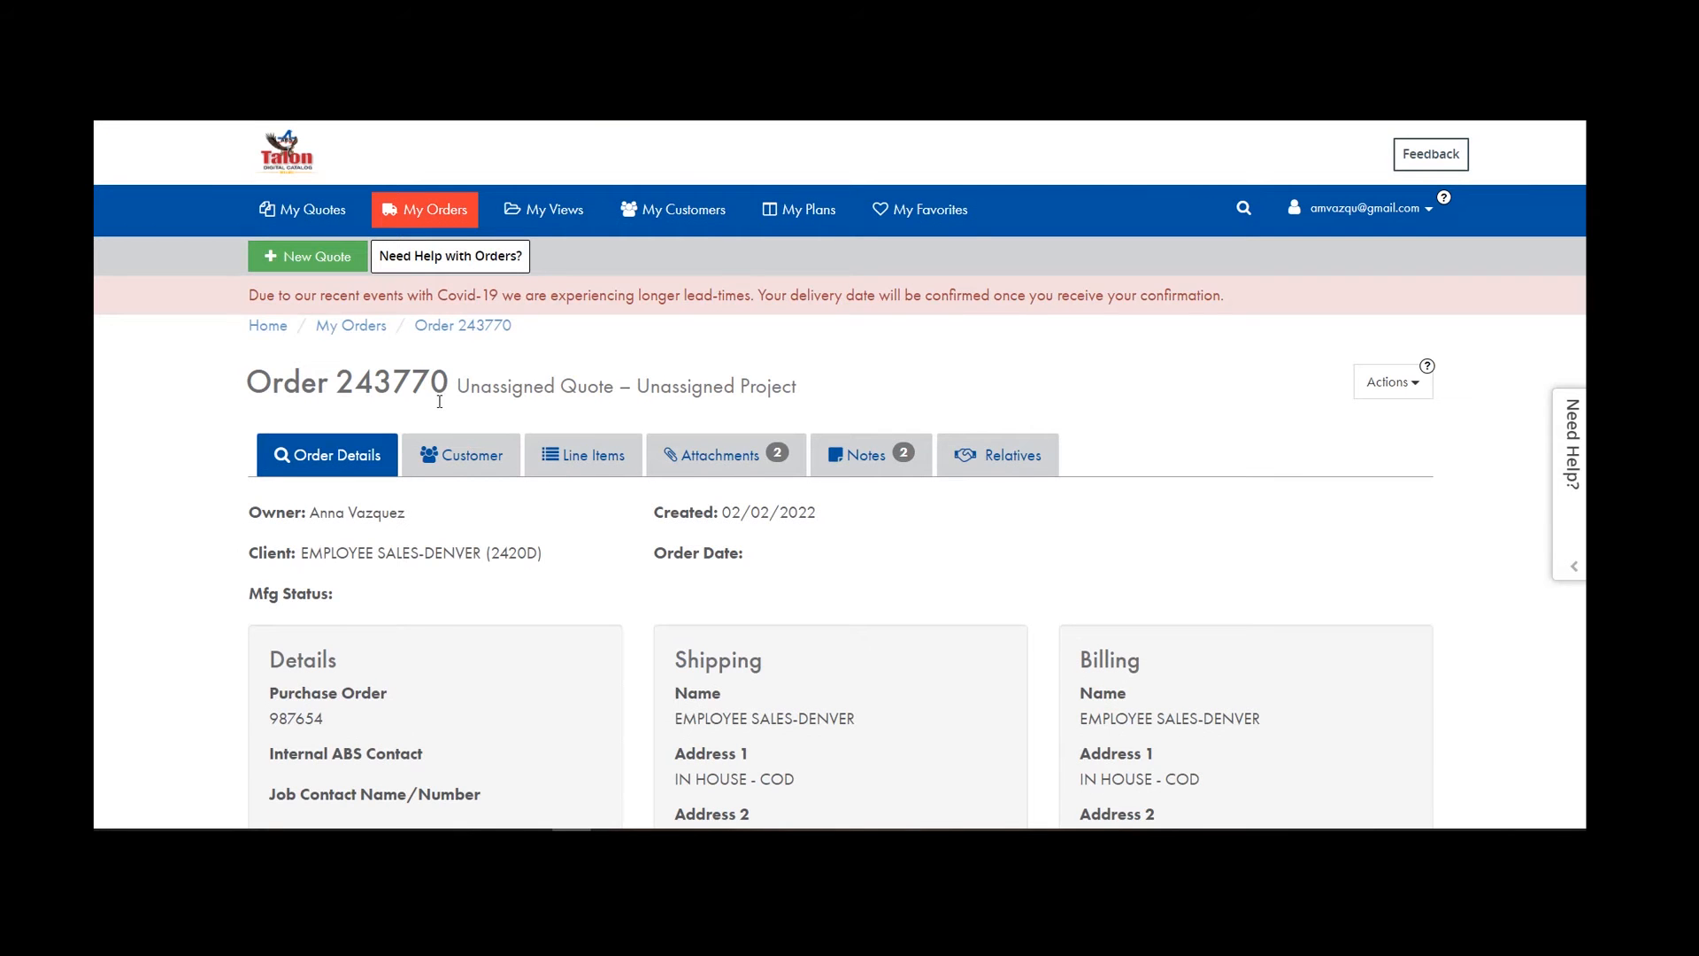
Start a new customer from My Customers with full name Monday Doors.
click(684, 228)
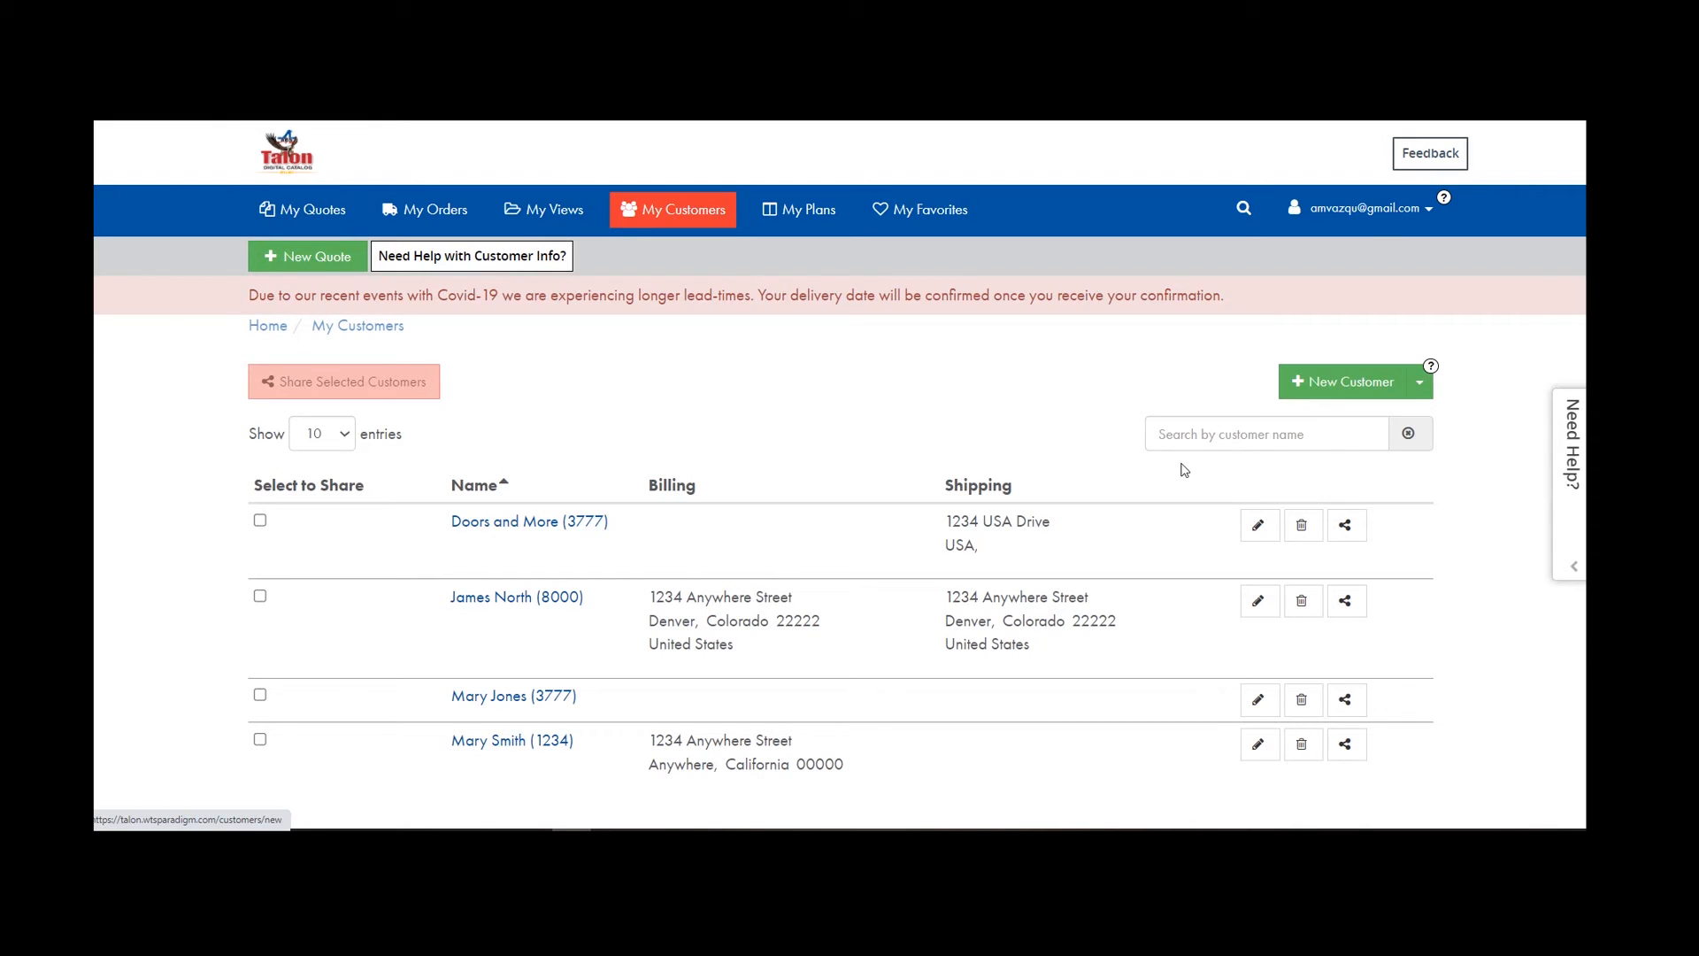
click(1336, 383)
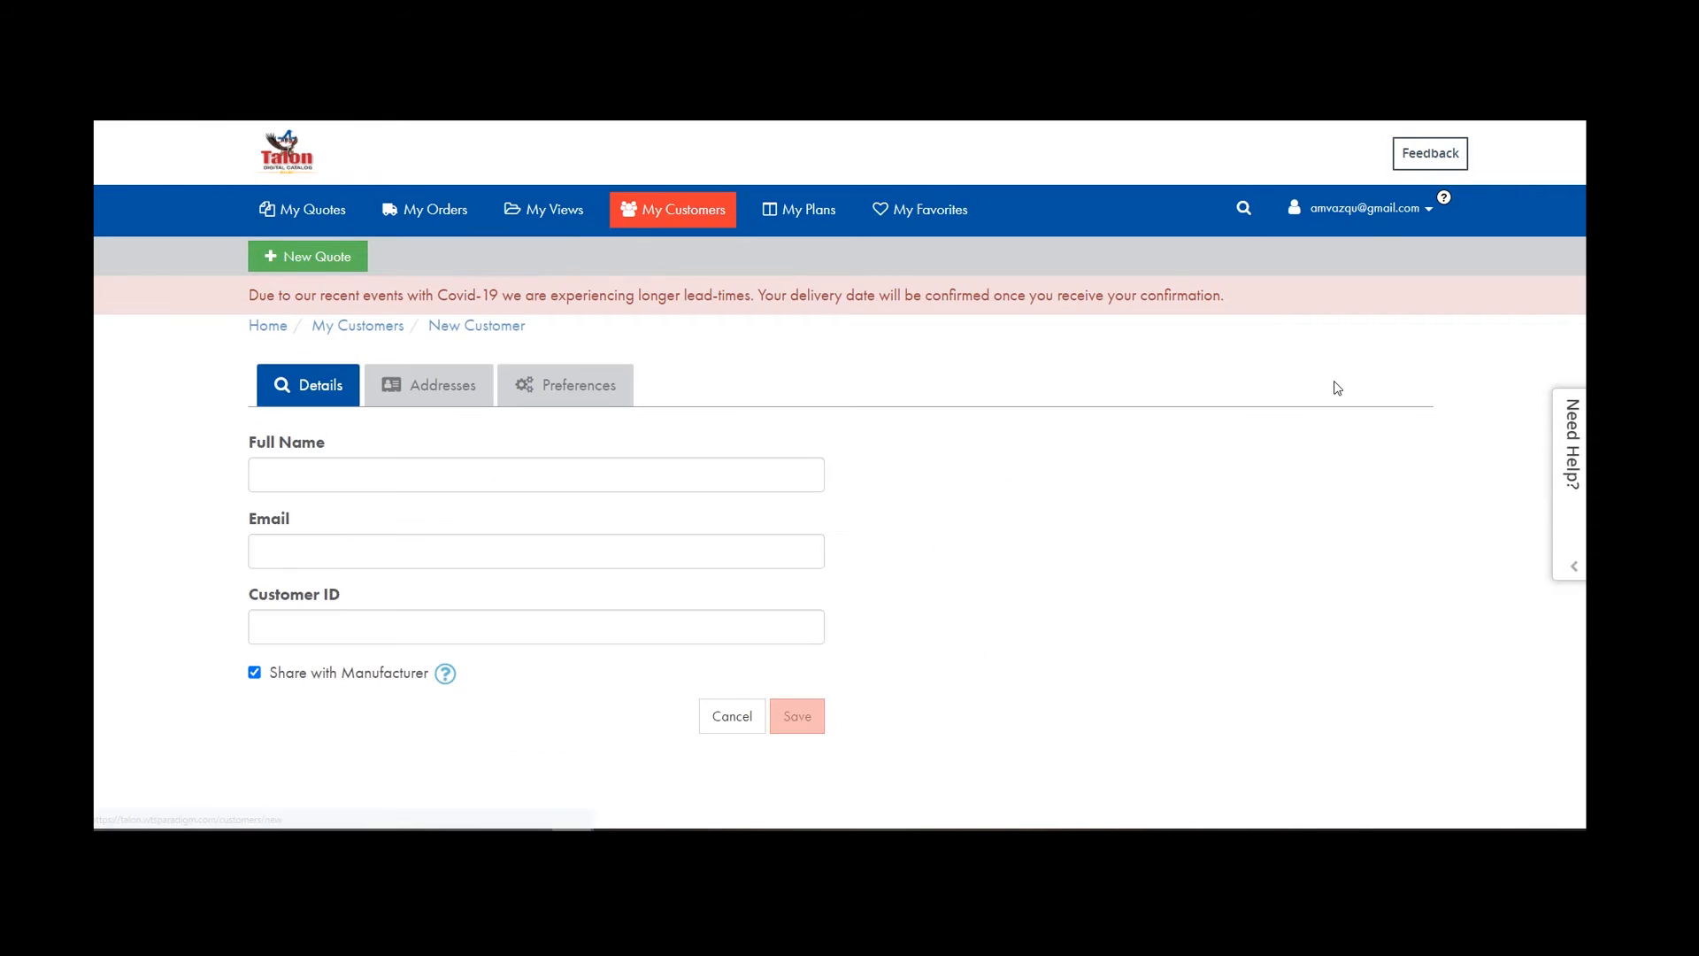
click(338, 474)
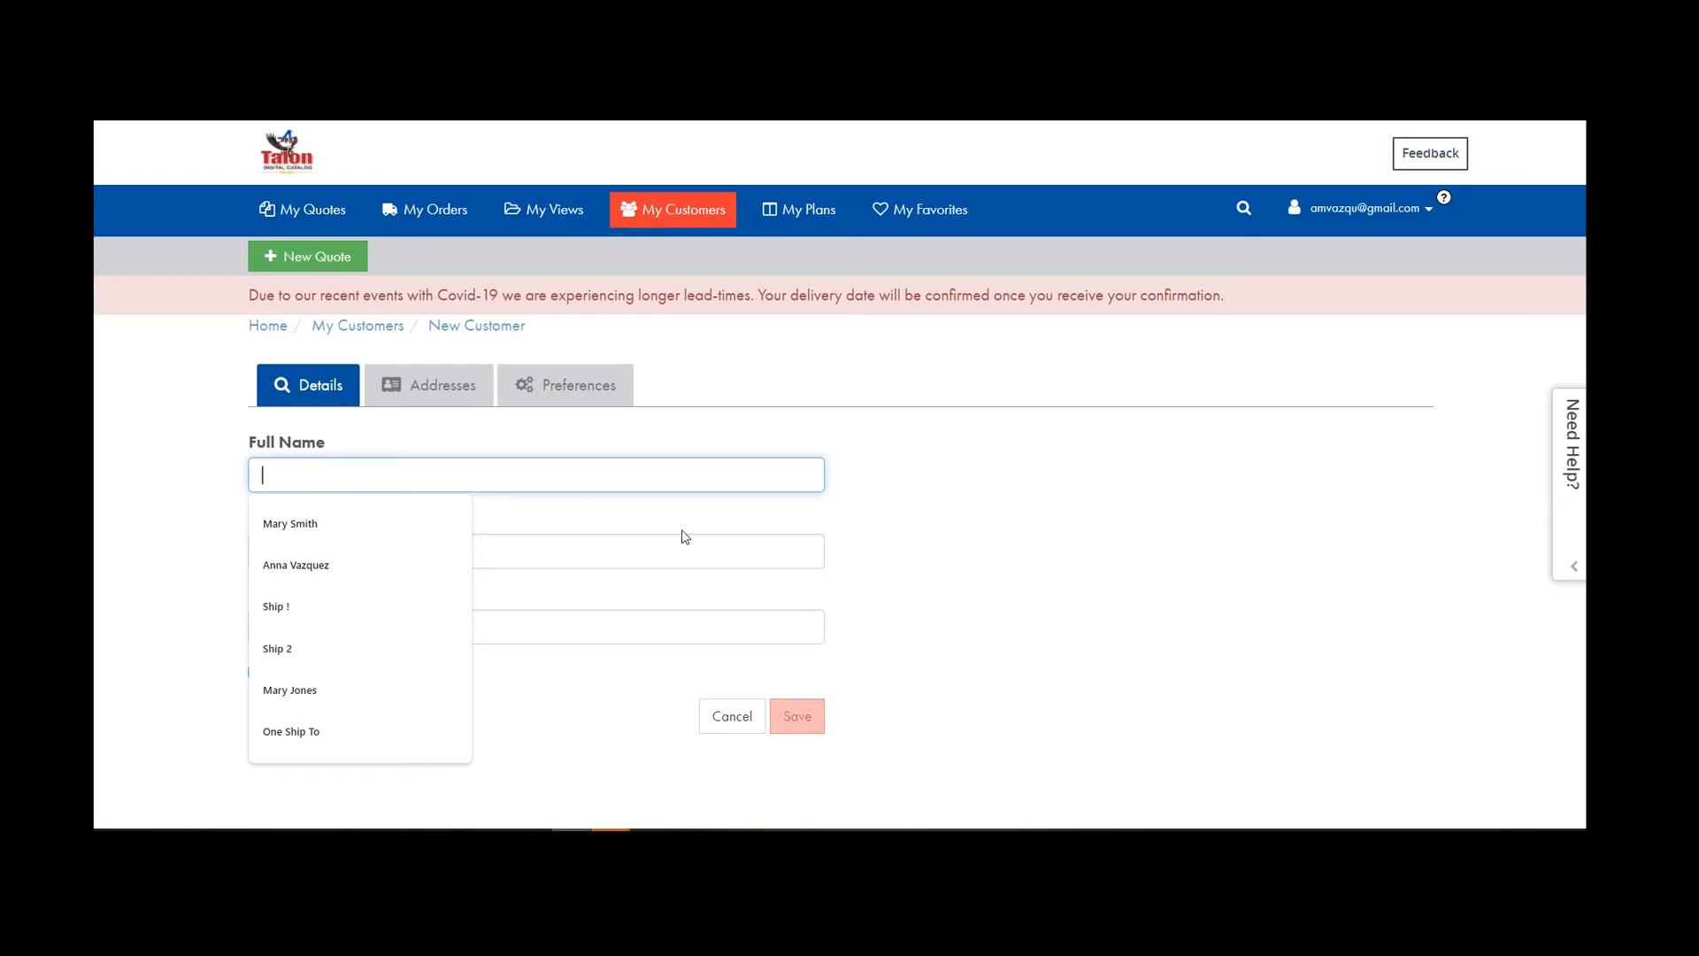
text(mO)
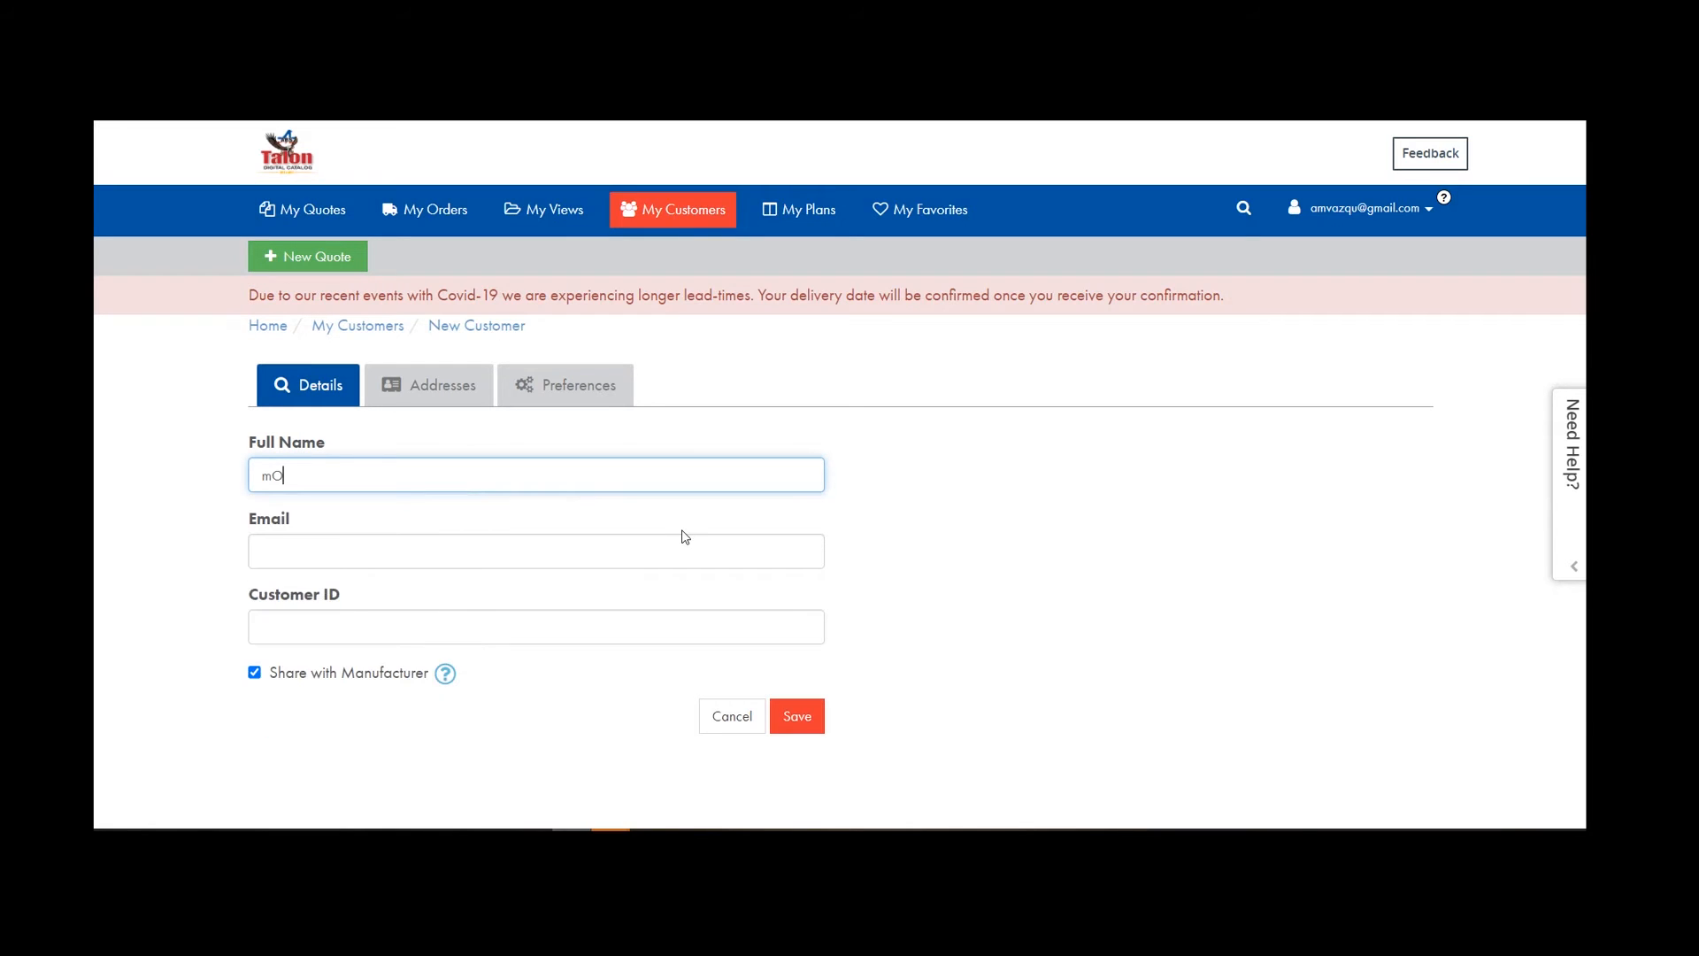
key(BackSpace)
key(BackSpace)
text(Monday Doors)
Autofill the customer's e-mail, leave Customer ID blank, and save the customer.
click(318, 555)
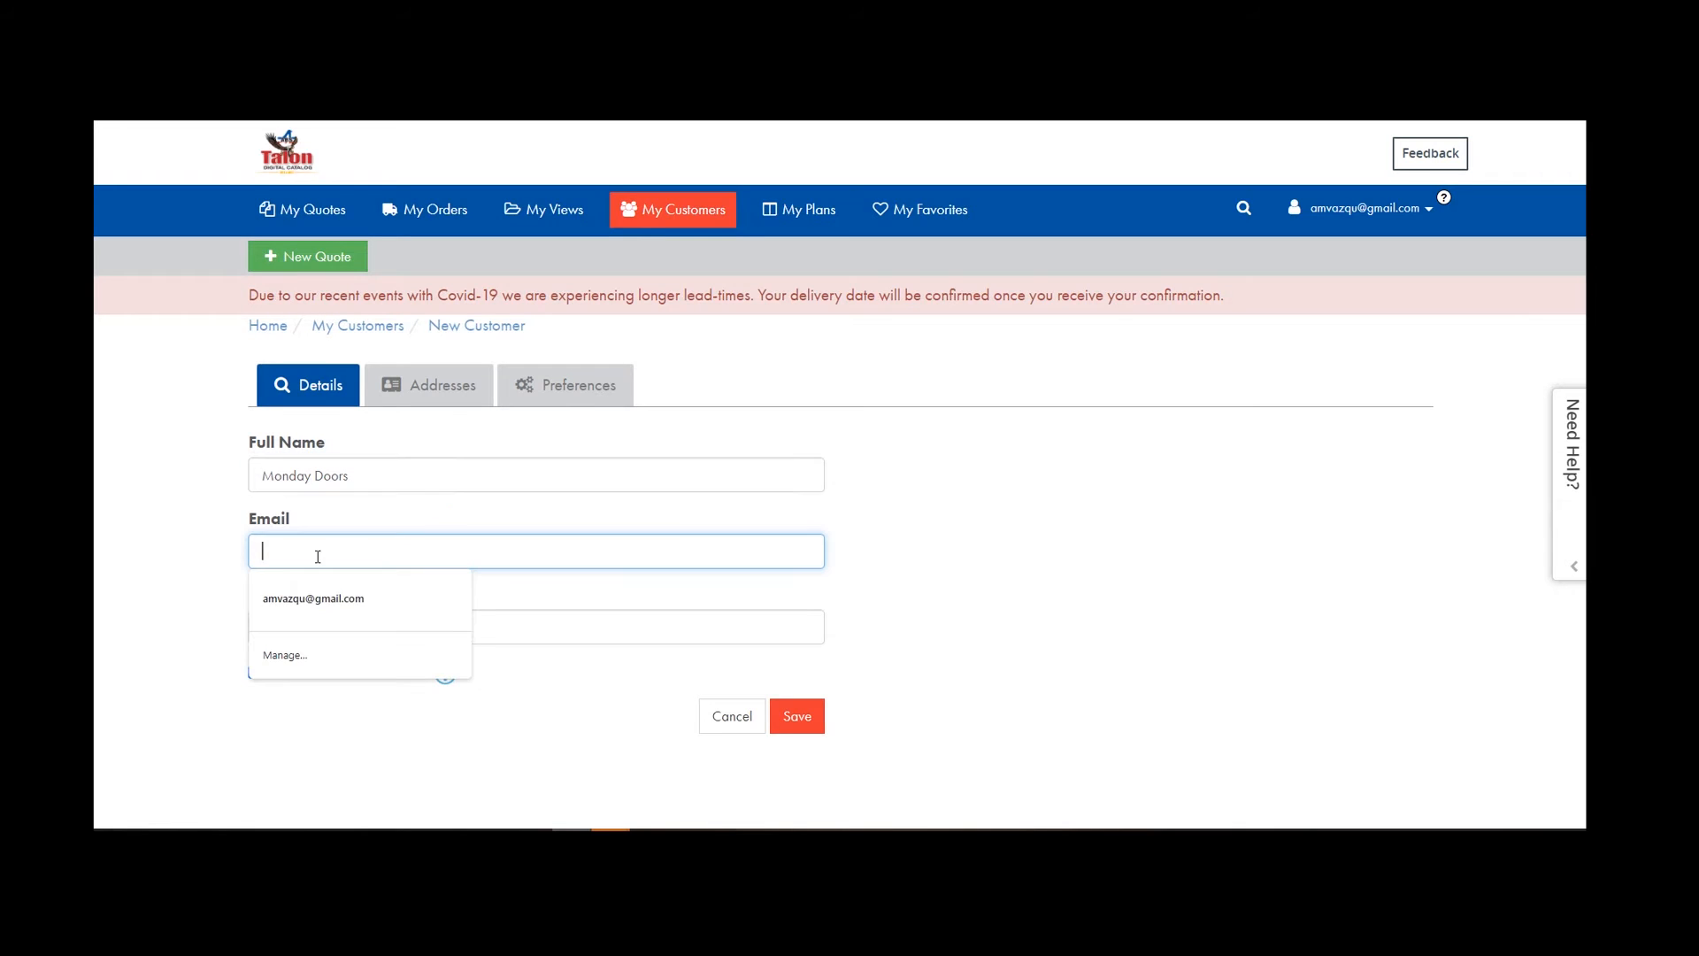
click(310, 595)
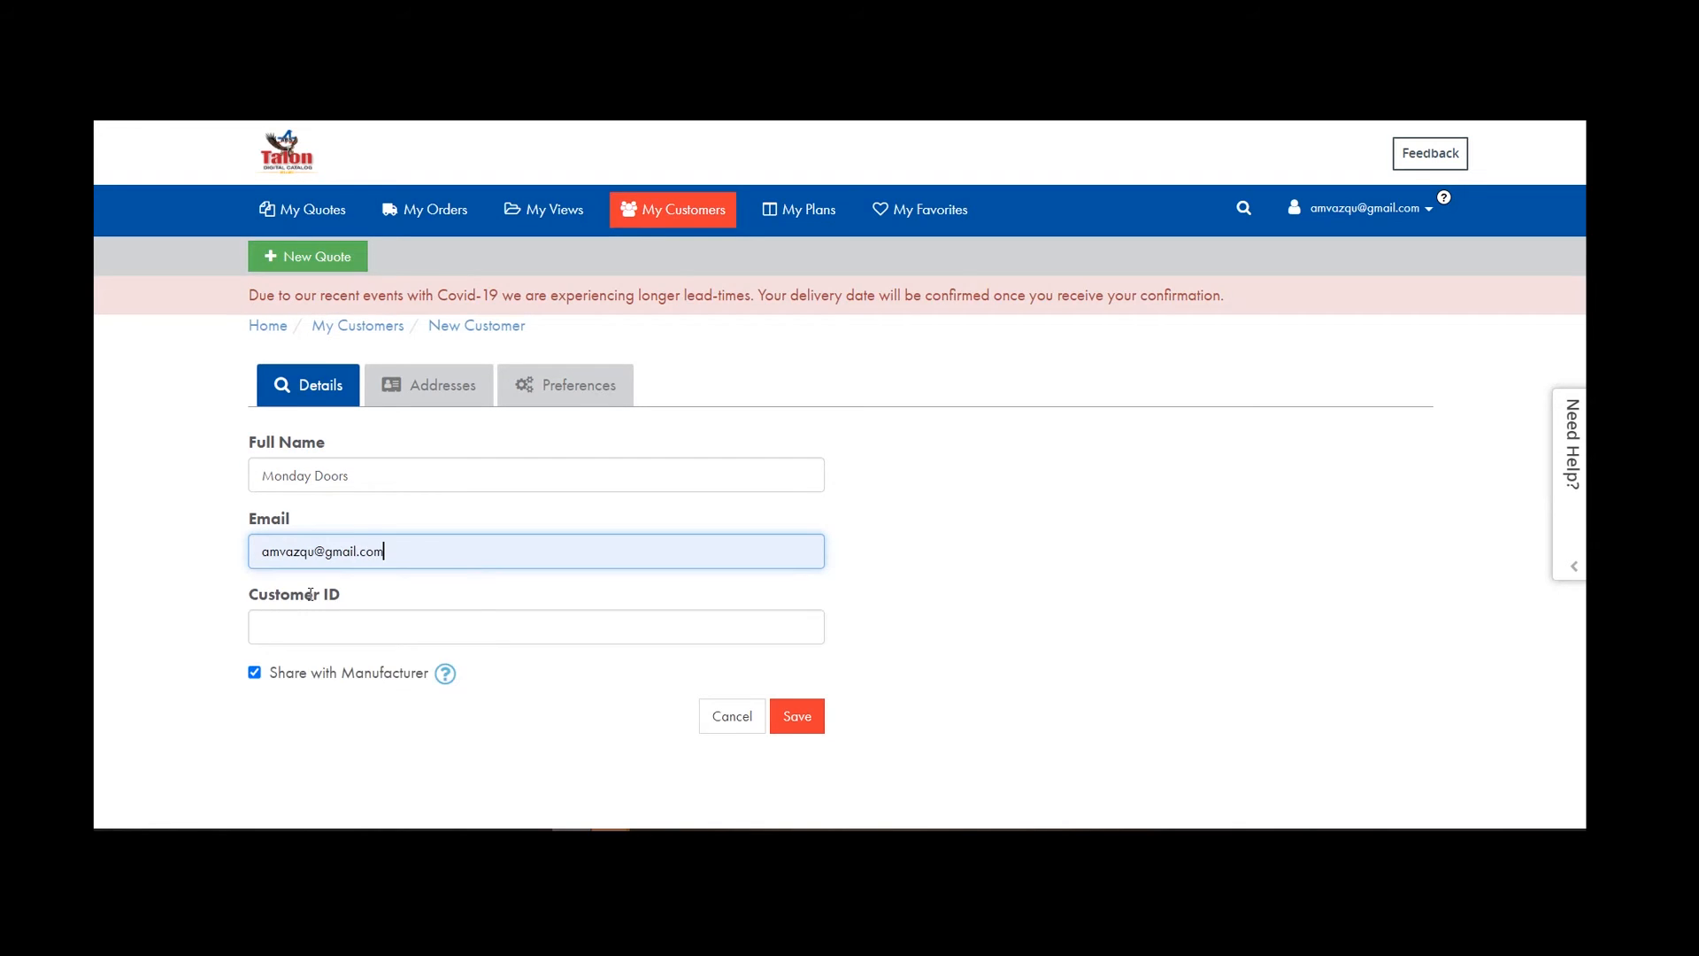
scroll(279, 626, down, 2)
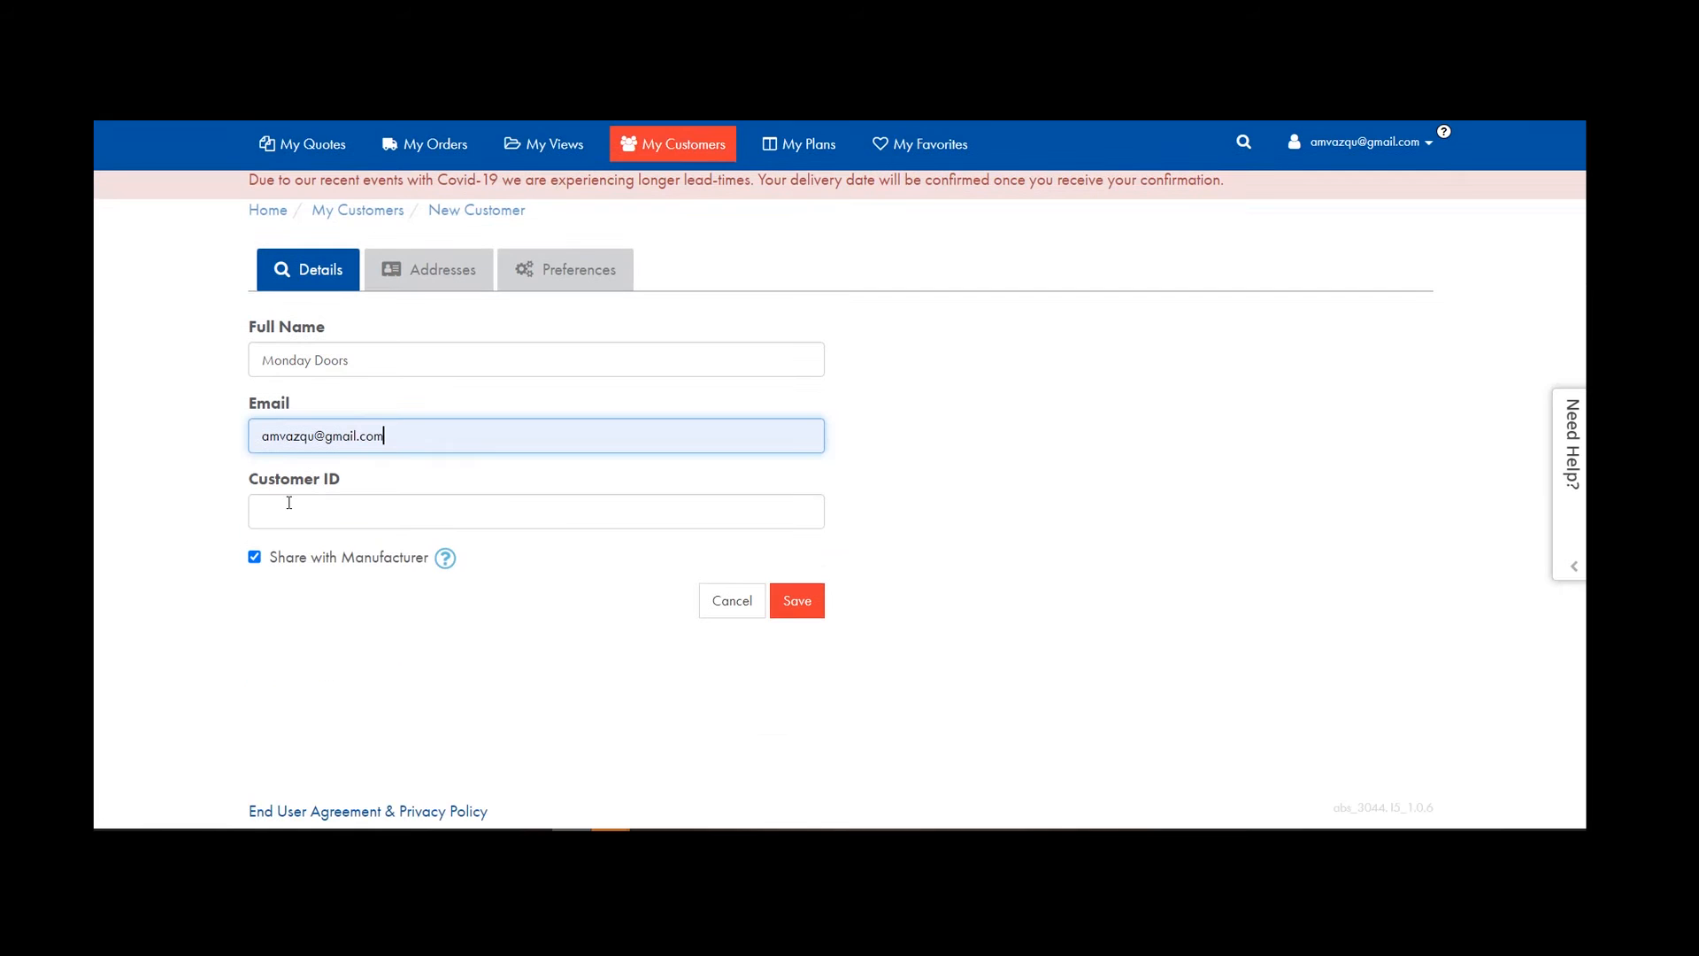
click(282, 521)
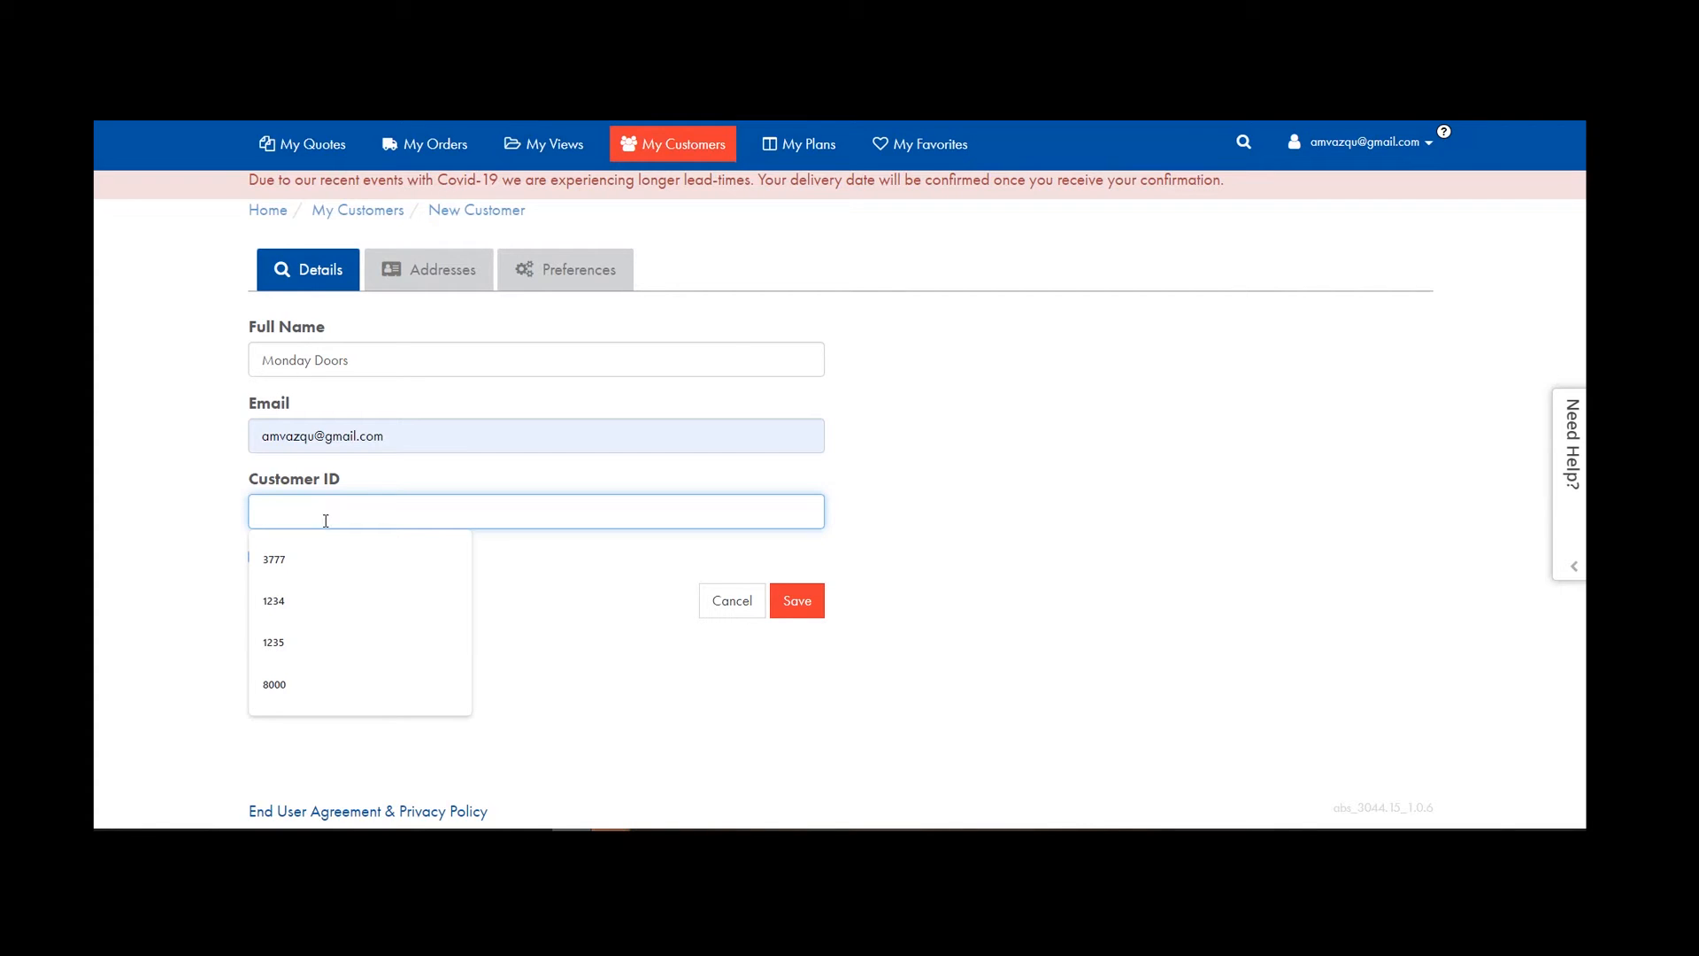
click(628, 621)
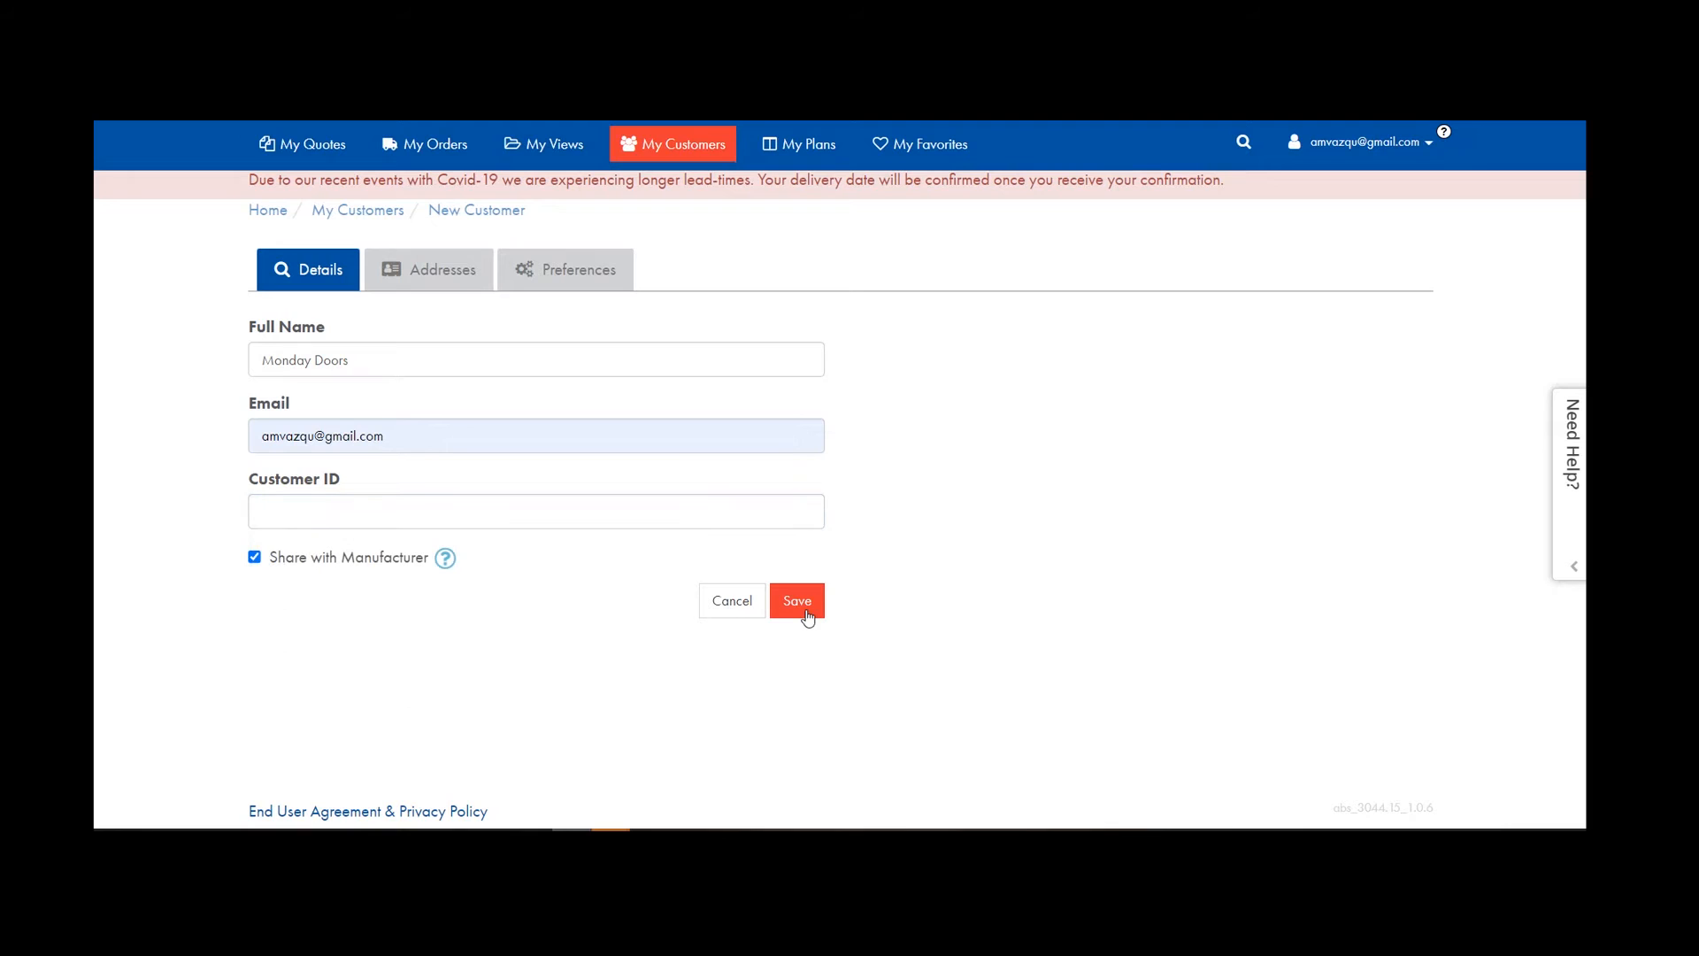
click(800, 602)
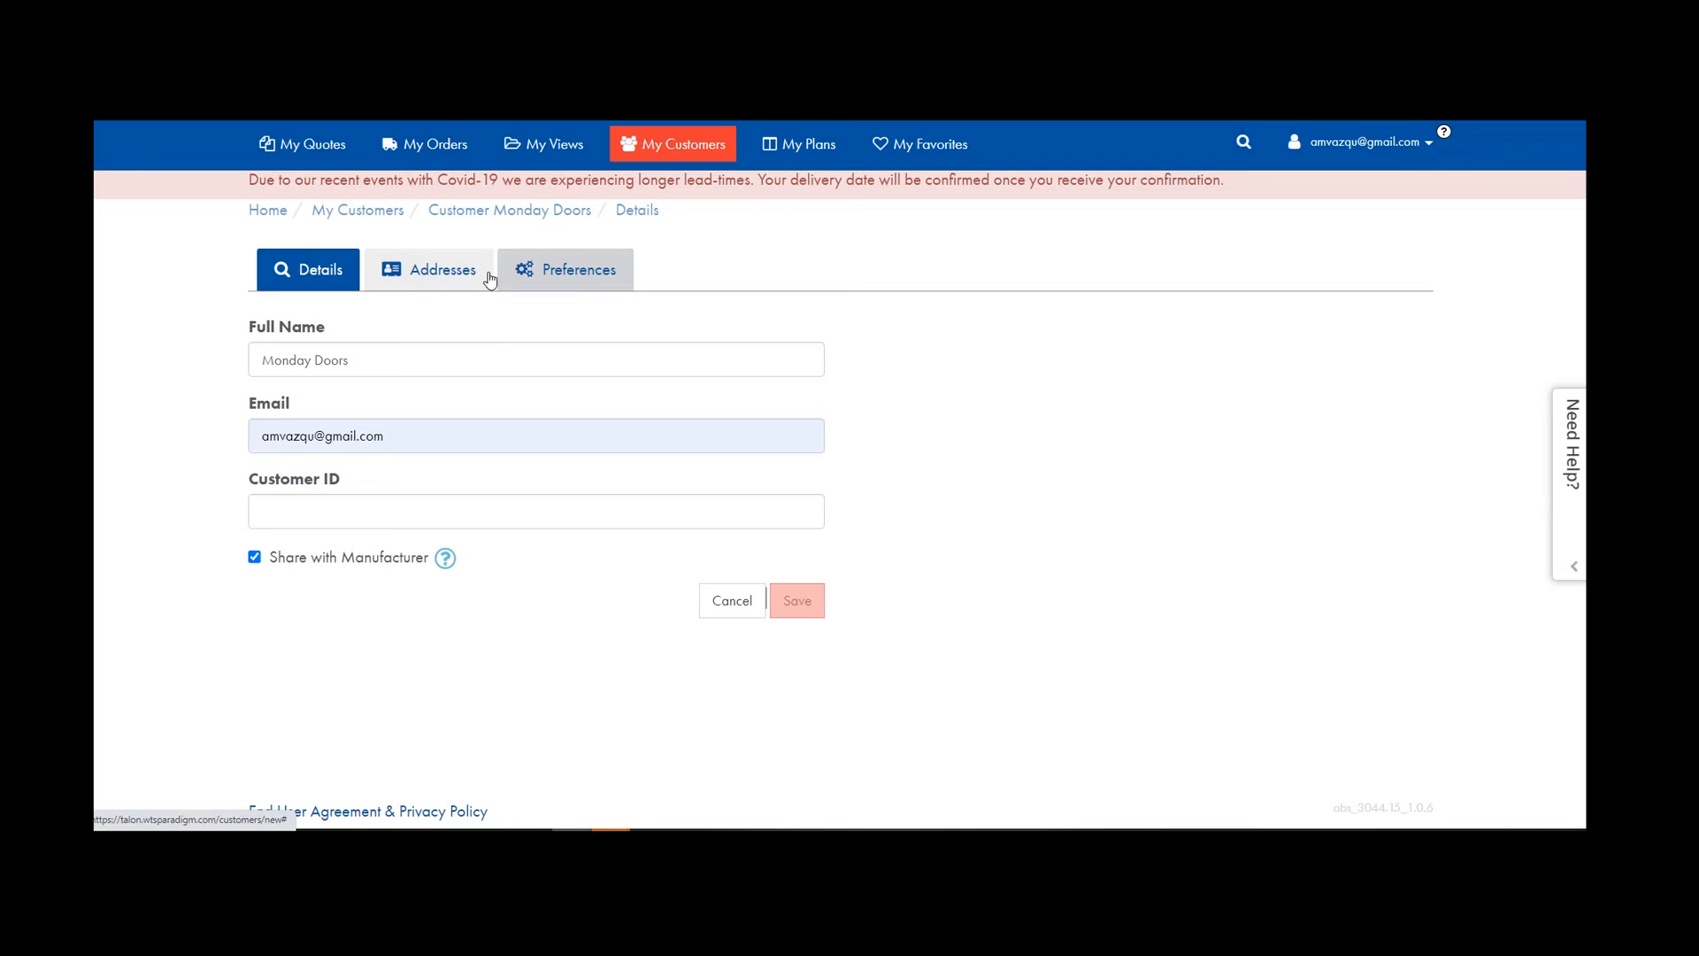
Open a new billing address for the customer and name it Monday.
click(439, 275)
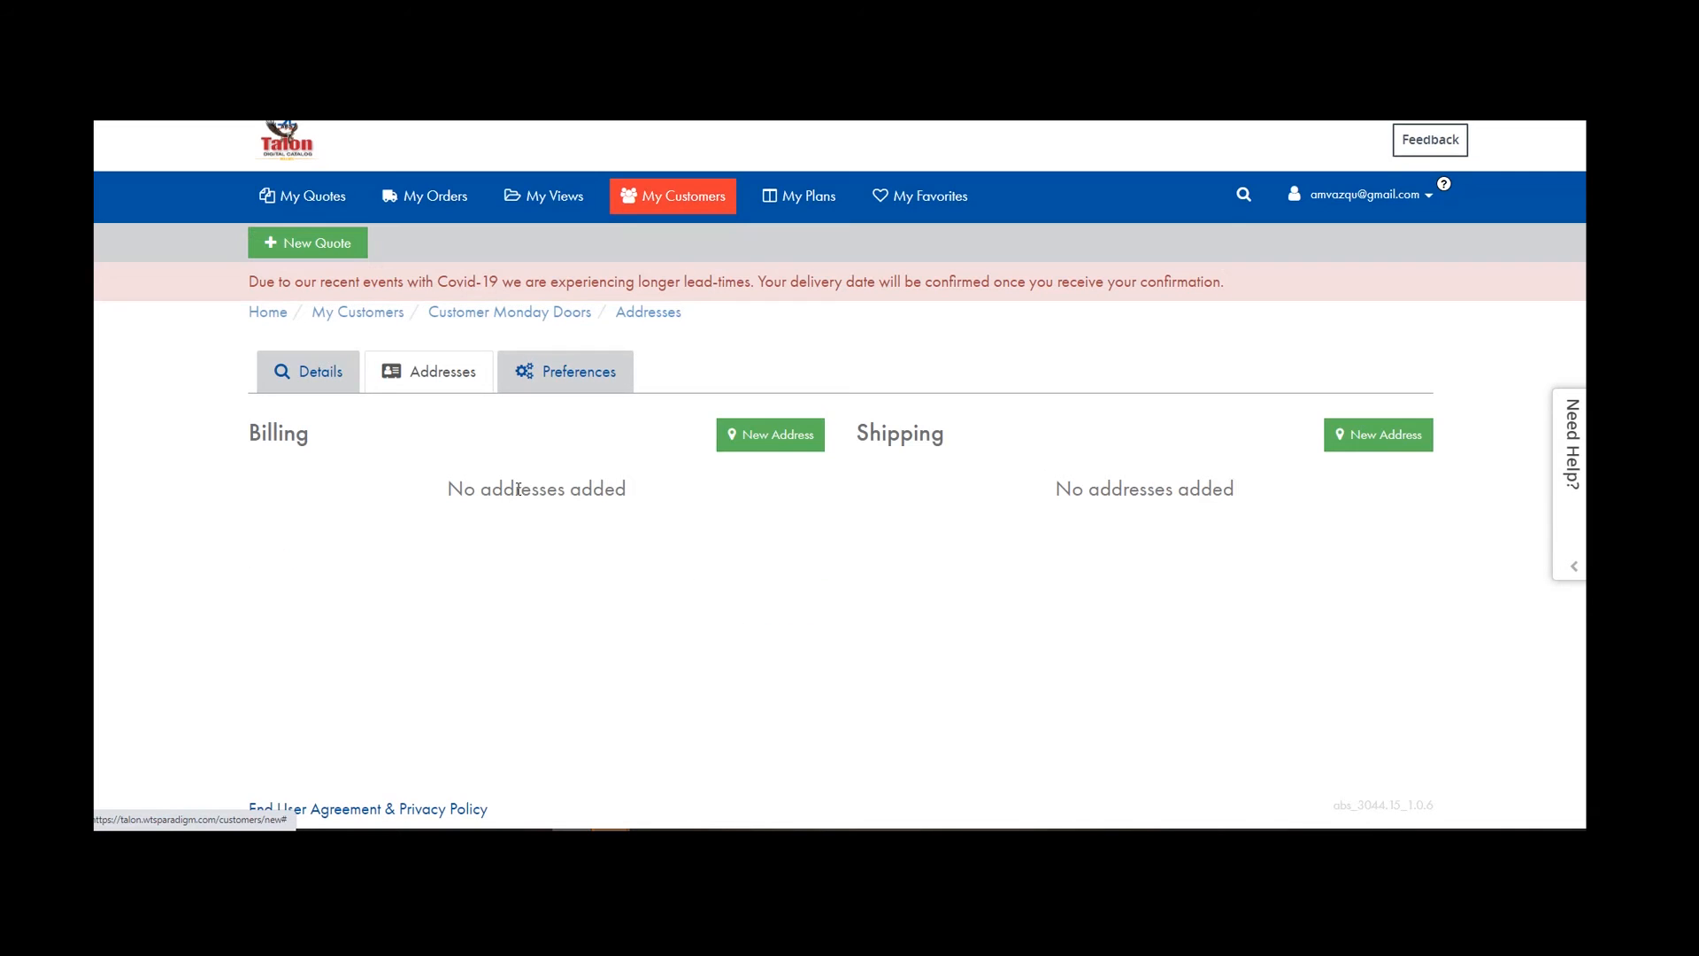
click(762, 442)
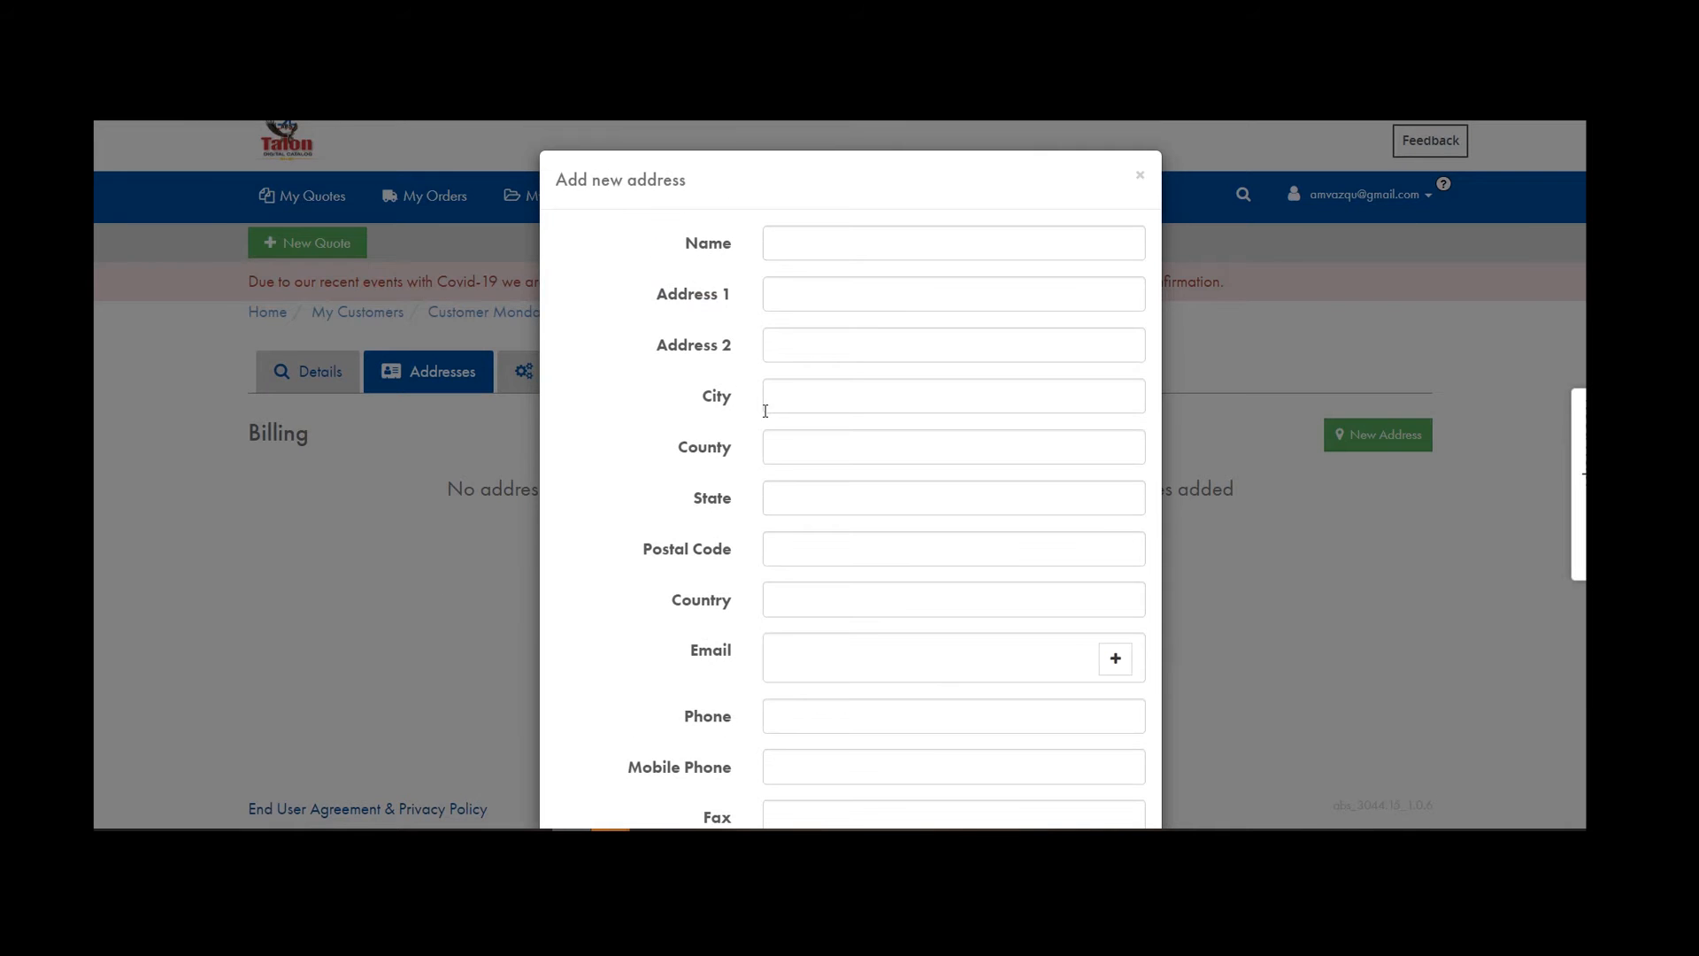
click(824, 248)
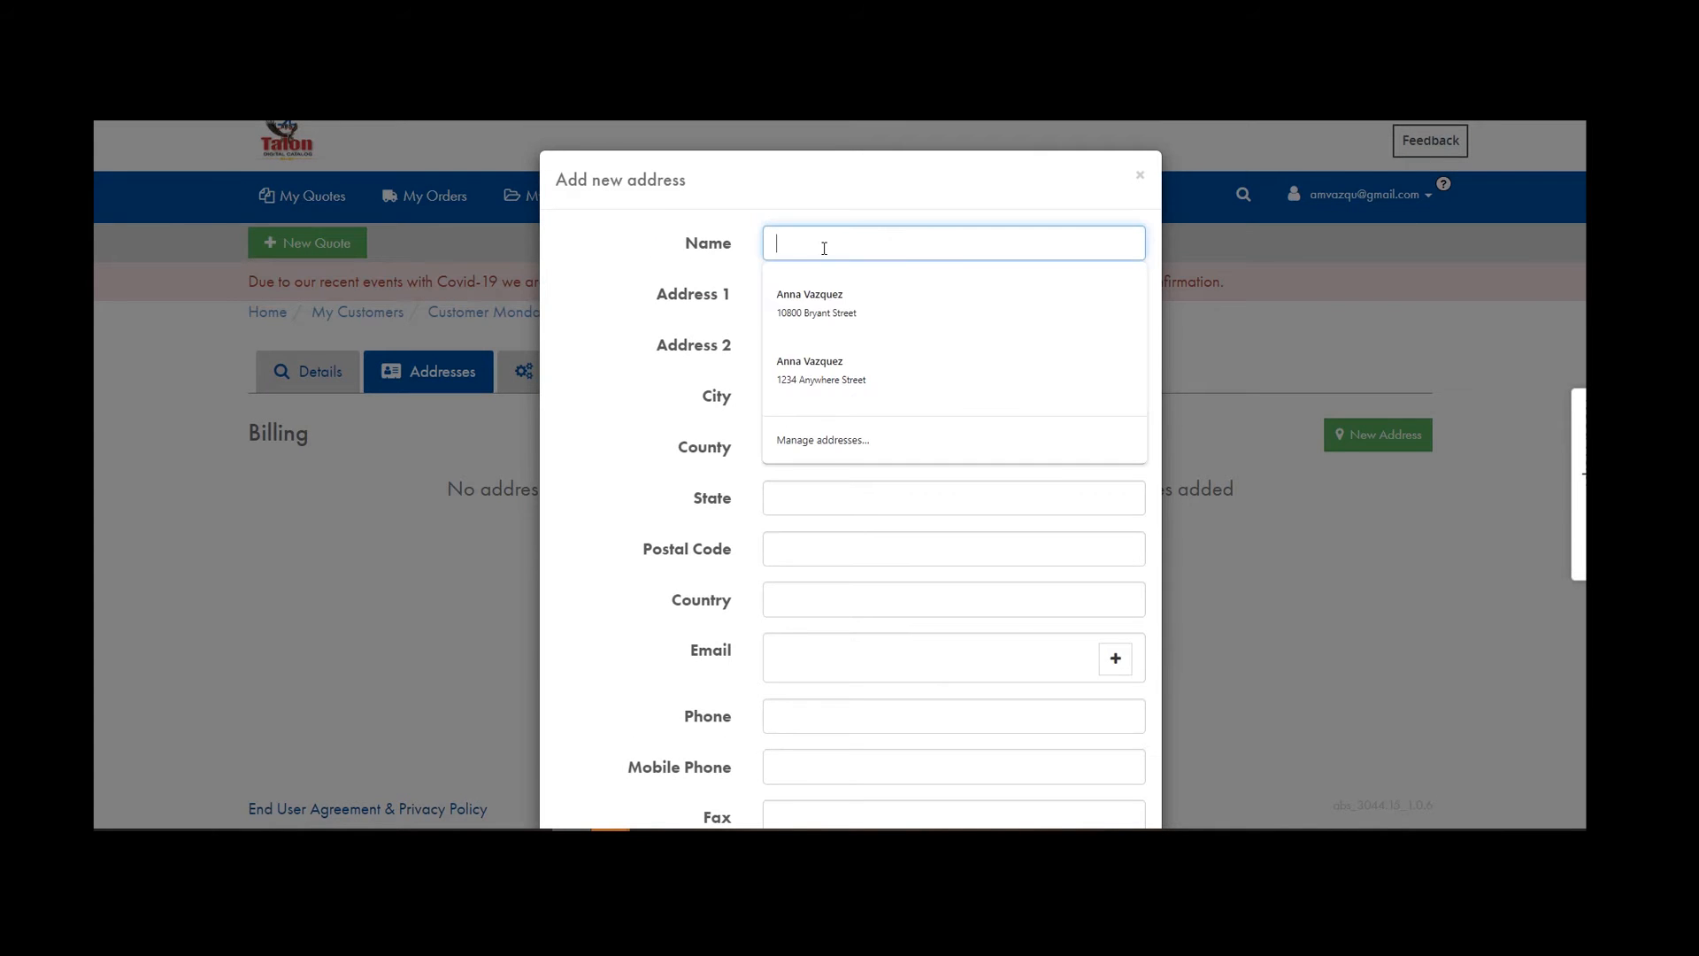
text(MOn)
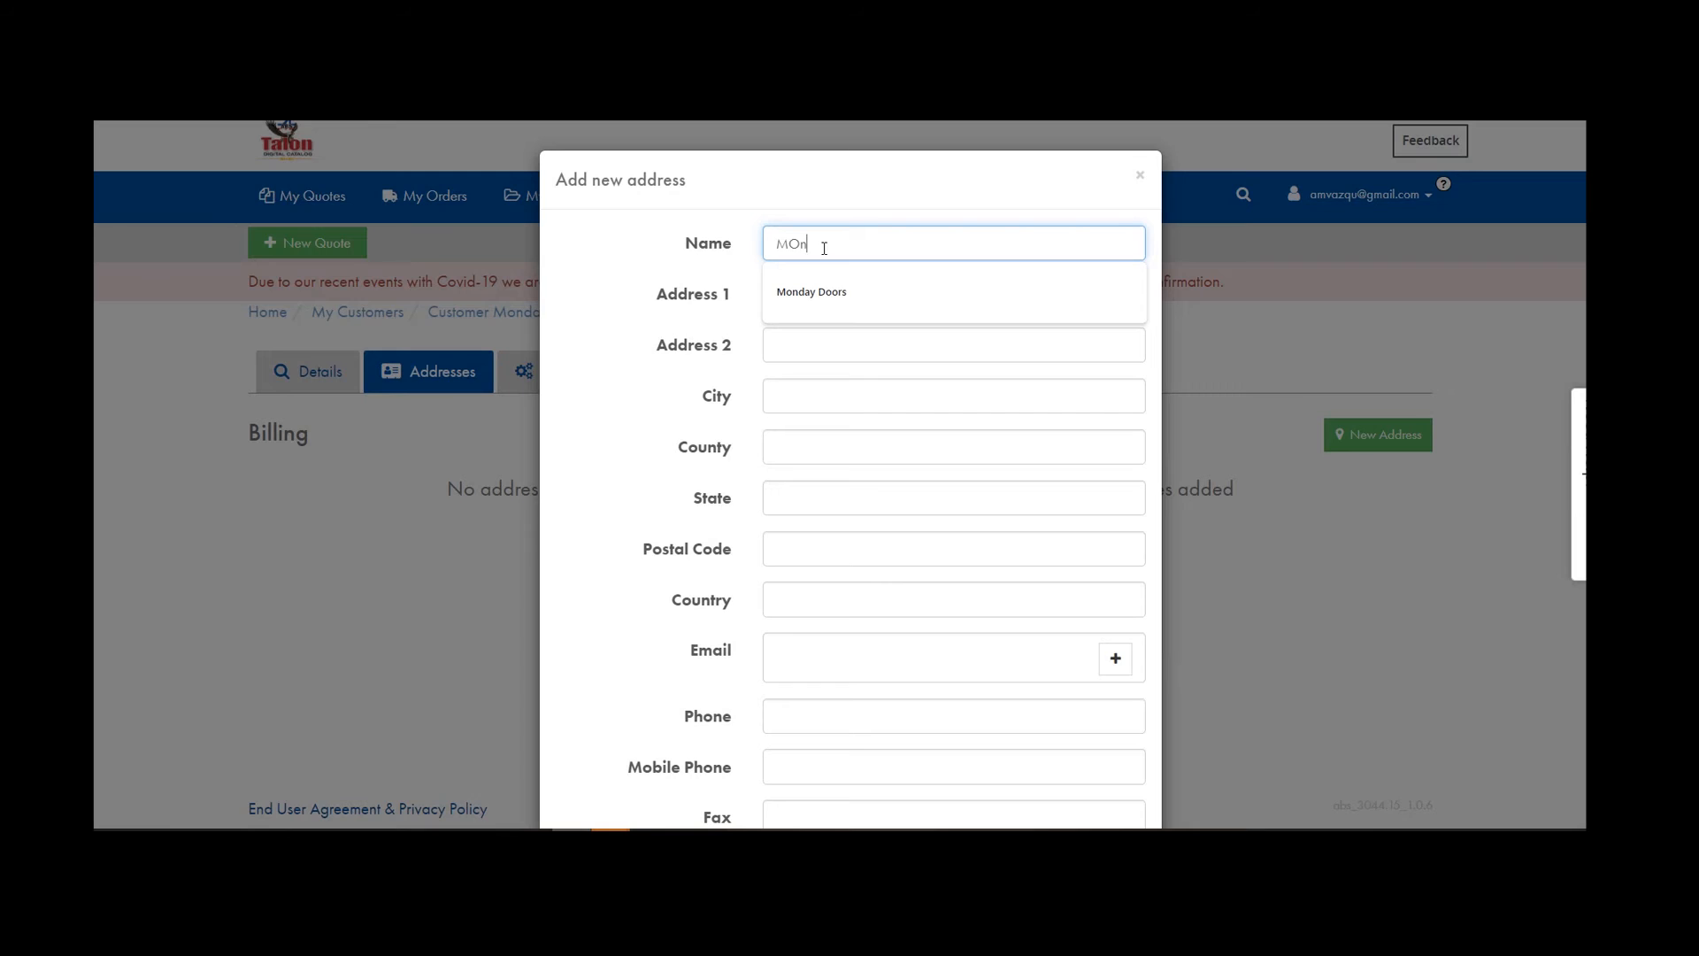
key(BackSpace)
key(BackSpace)
text(pm)
key(BackSpace)
key(BackSpace)
text(pm)
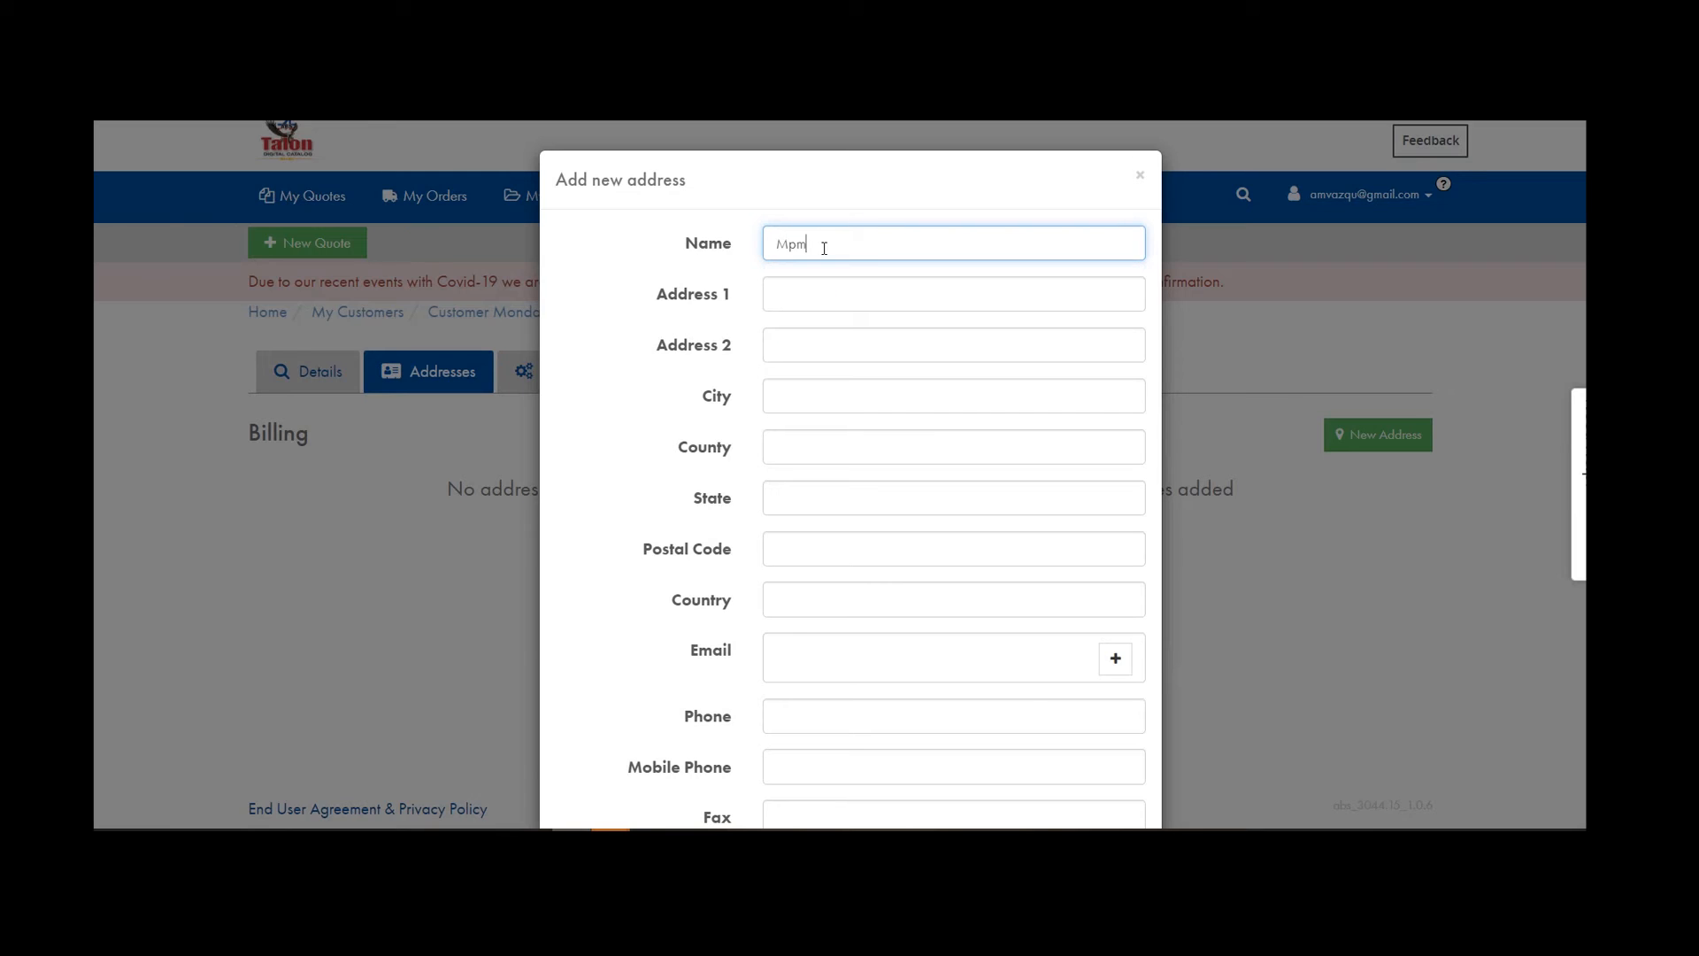
key(BackSpace)
key(BackSpace)
text(onday)
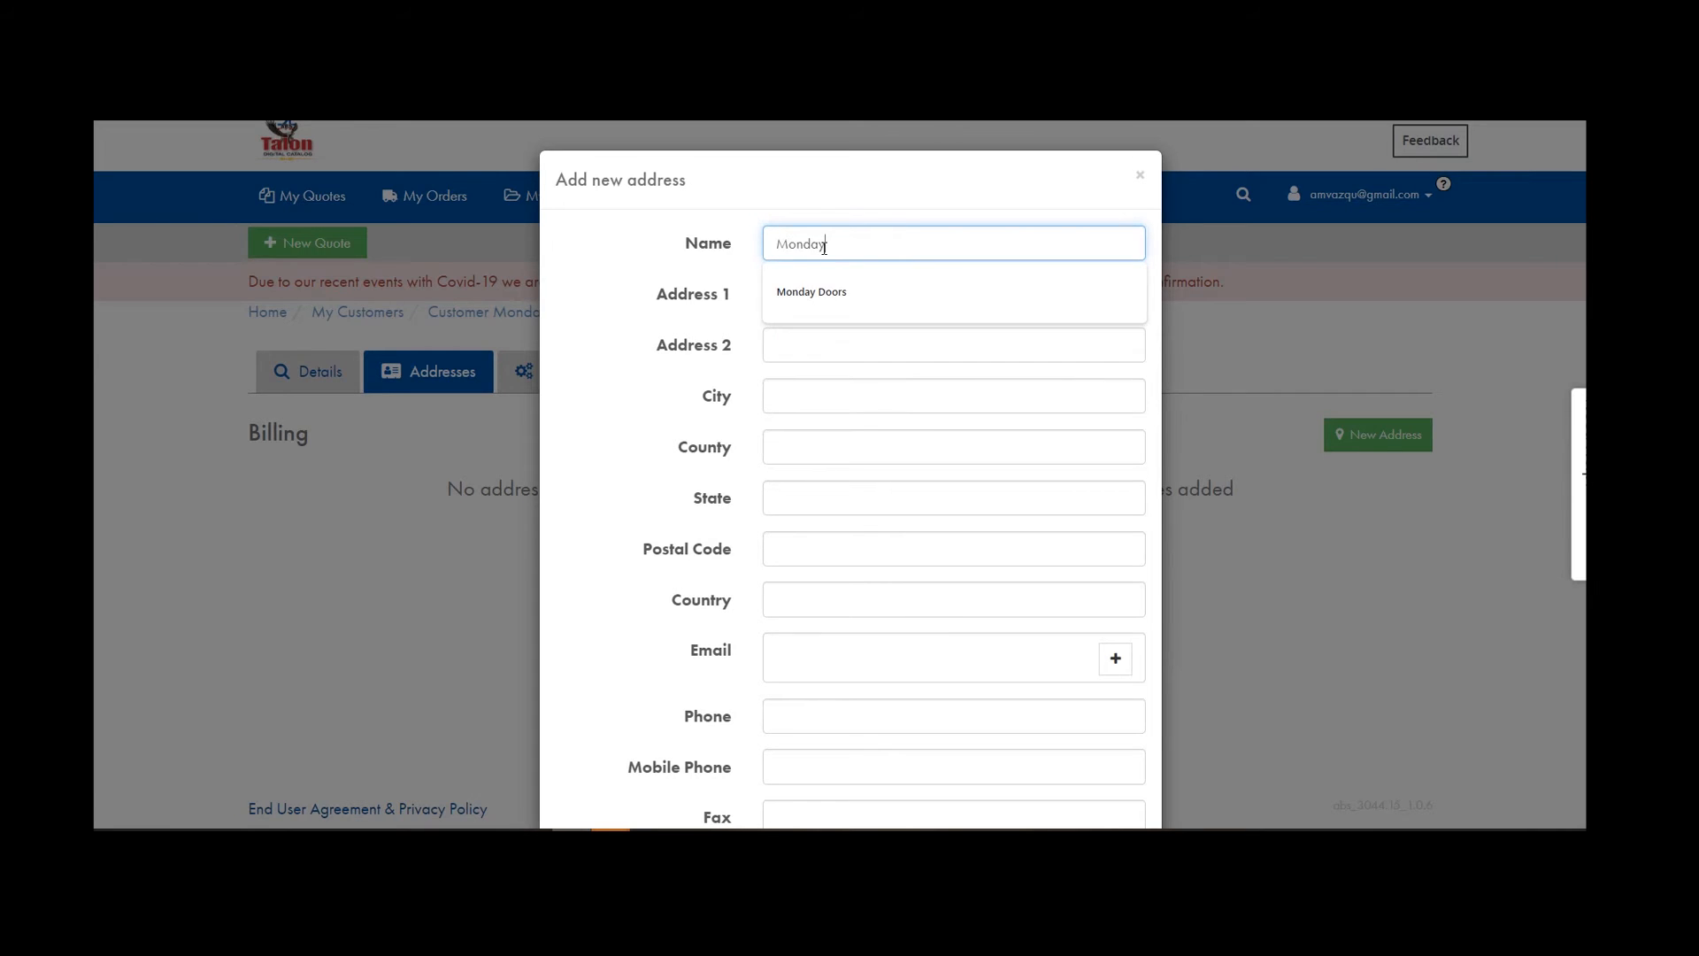
Enter the street address in Address 1 and save the billing address.
key(Tab)
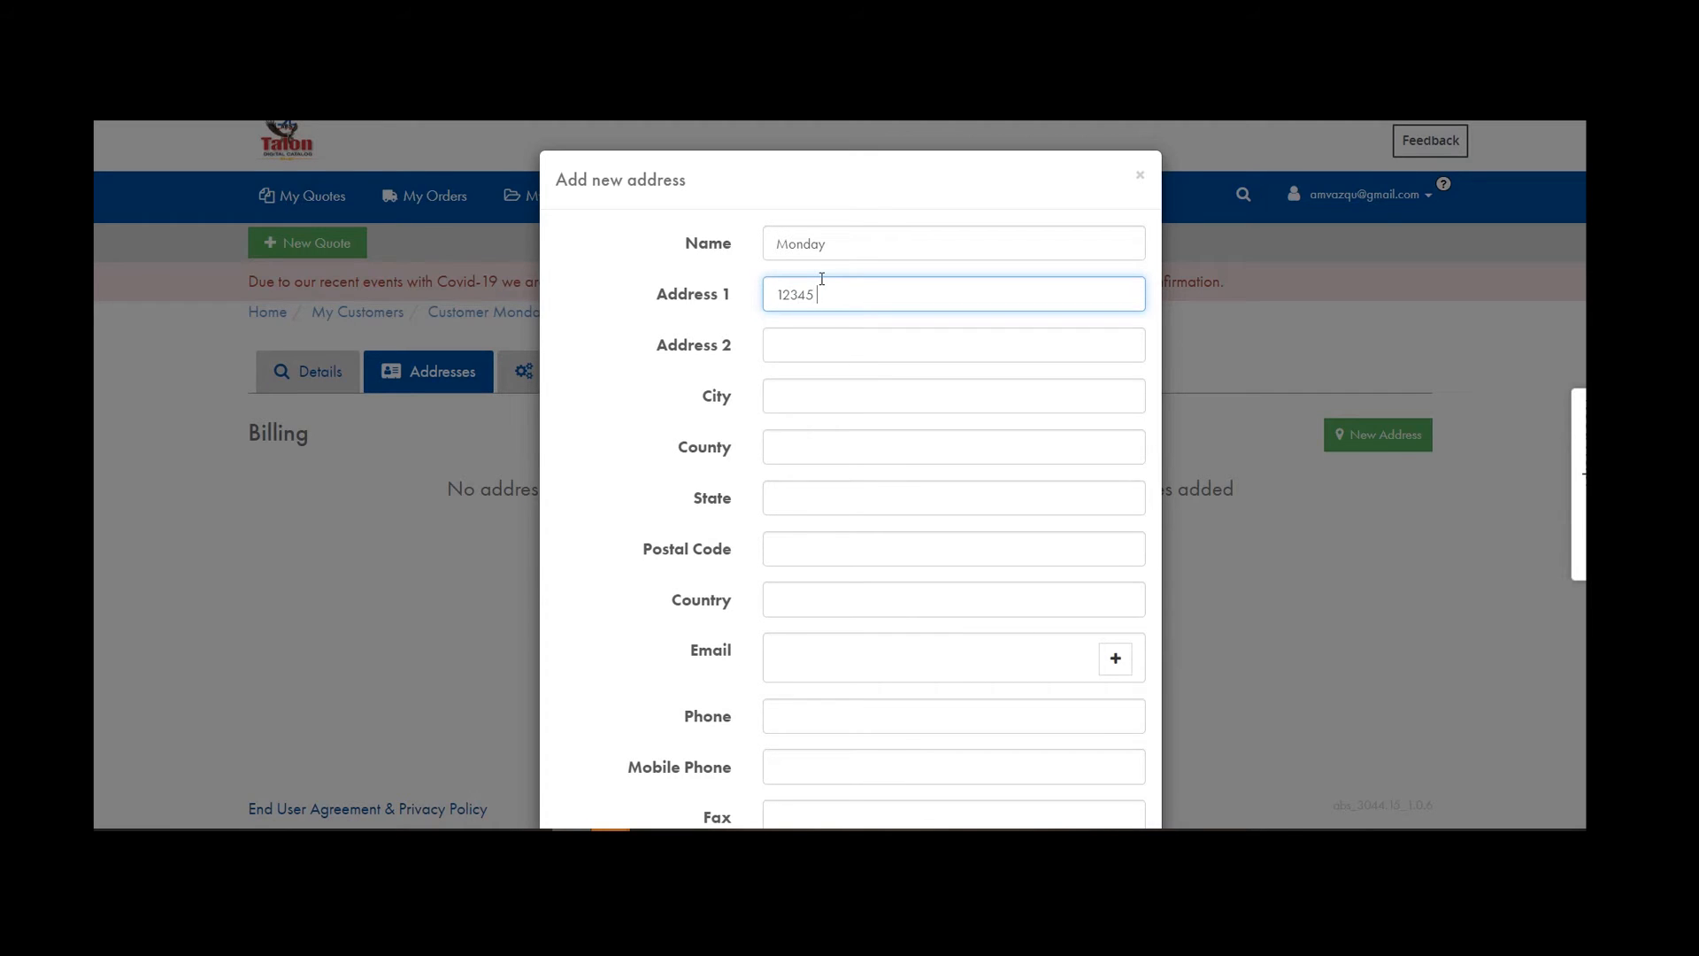
scroll(841, 454, down, 2)
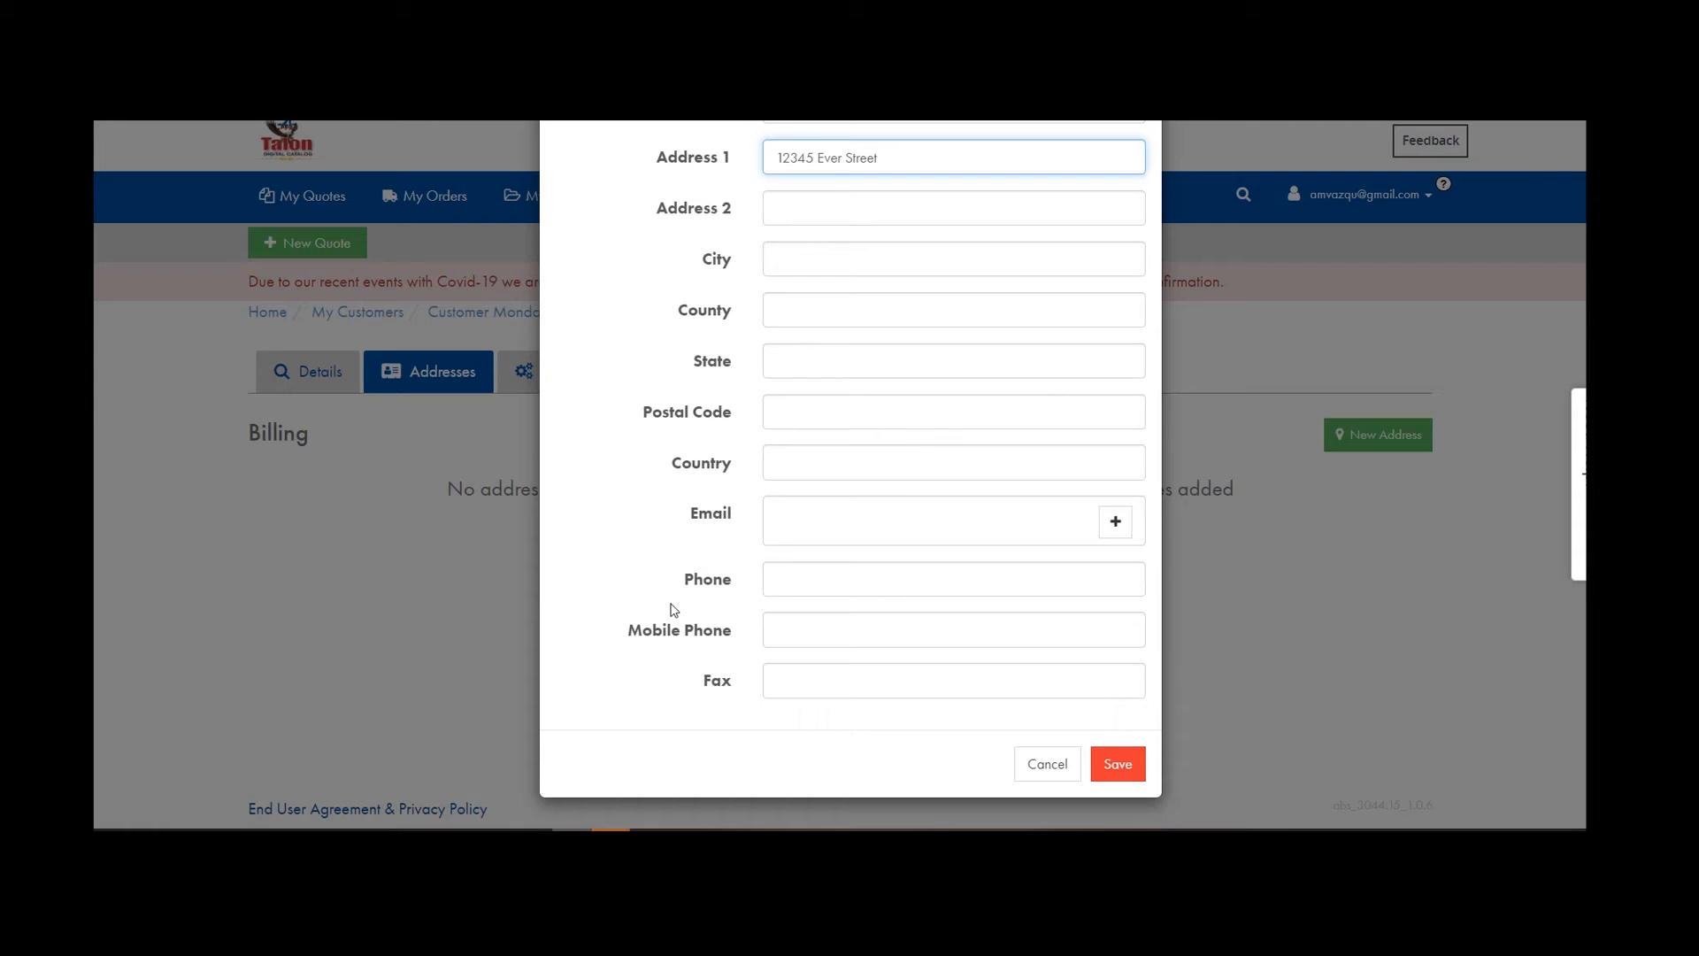
click(1120, 762)
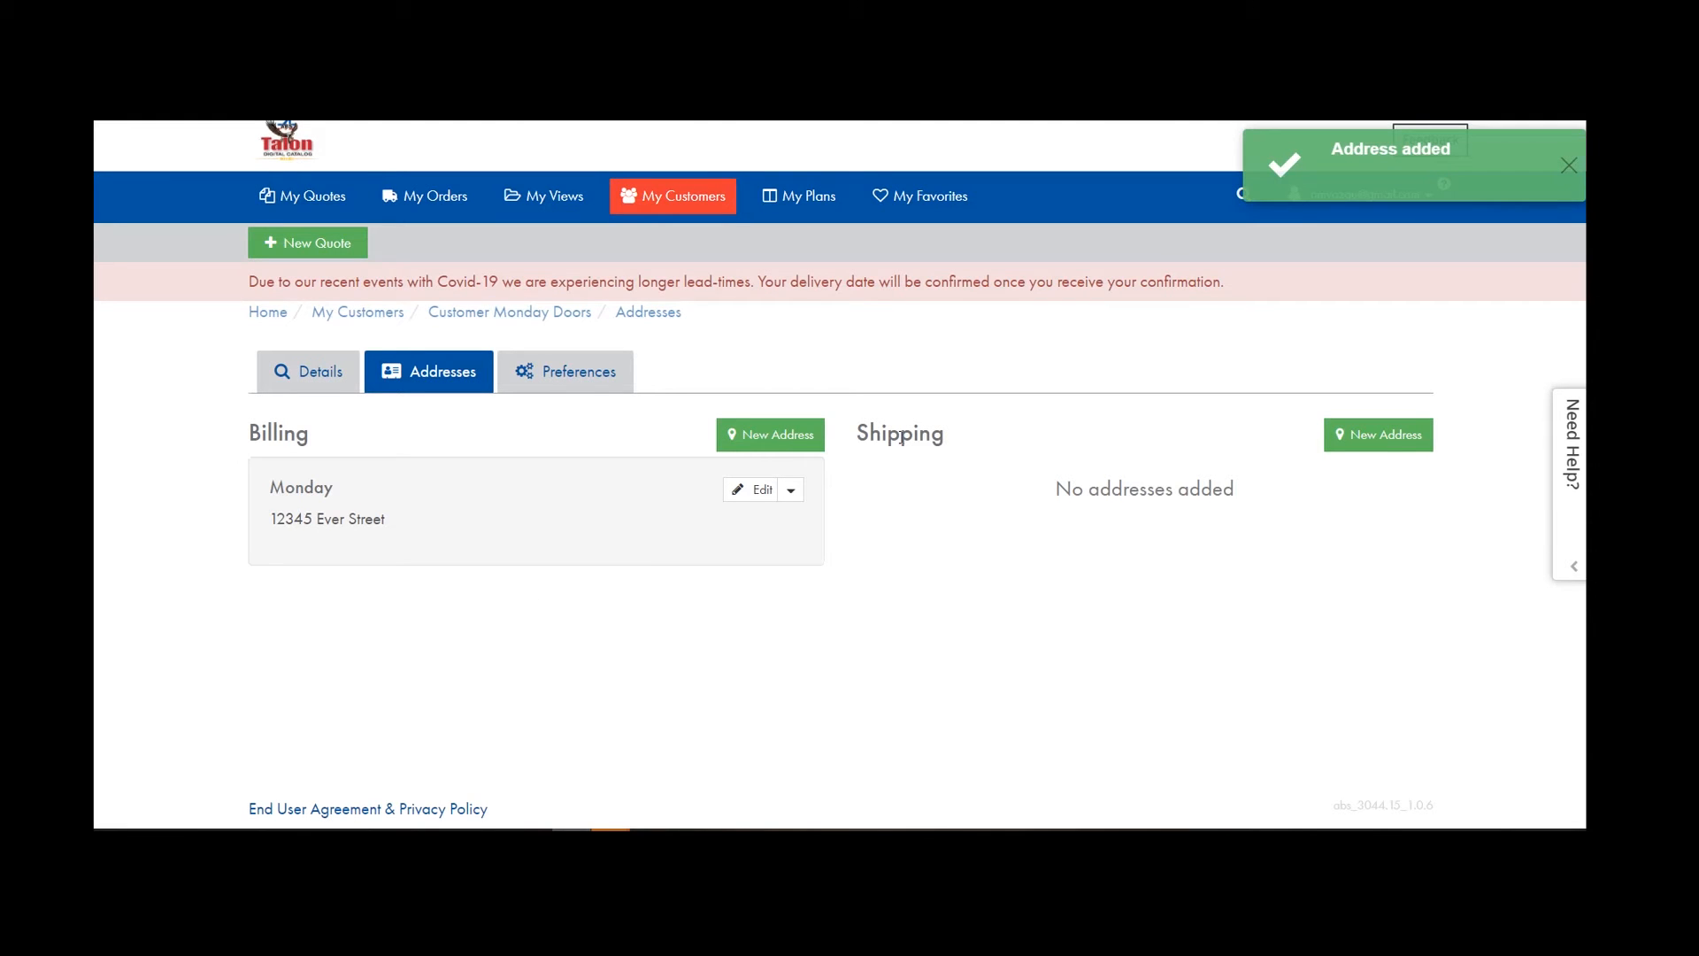
Add a shipping address named Monday Doors with its street address in Address 1.
click(1373, 440)
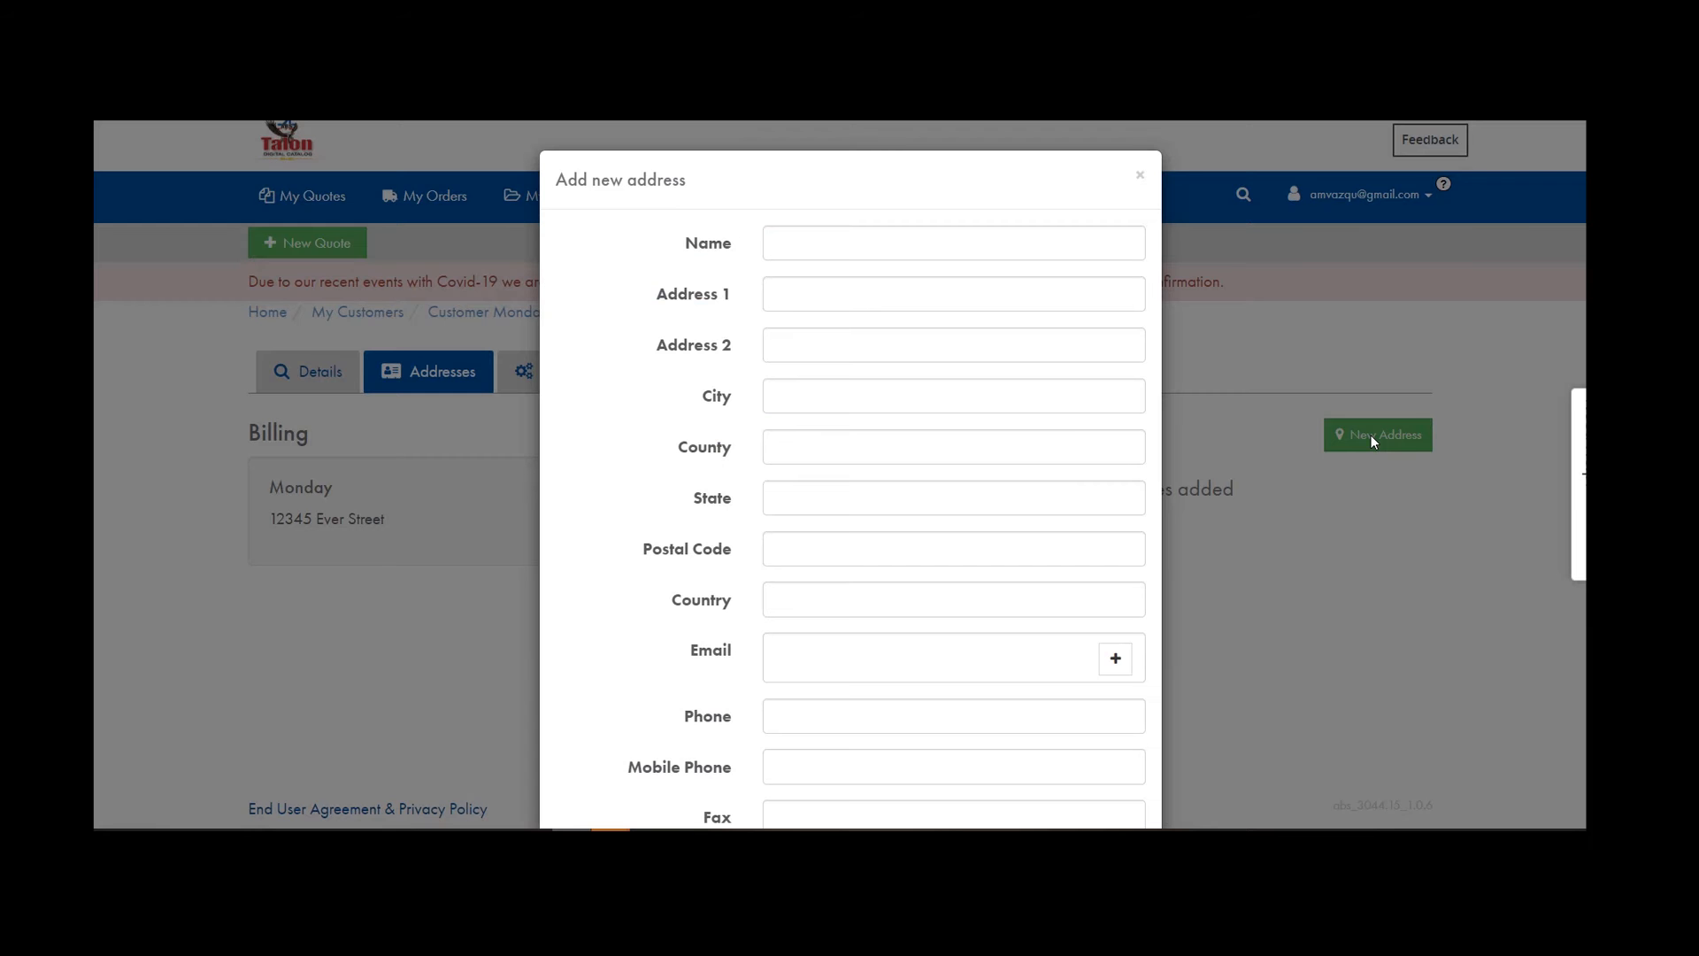
click(838, 250)
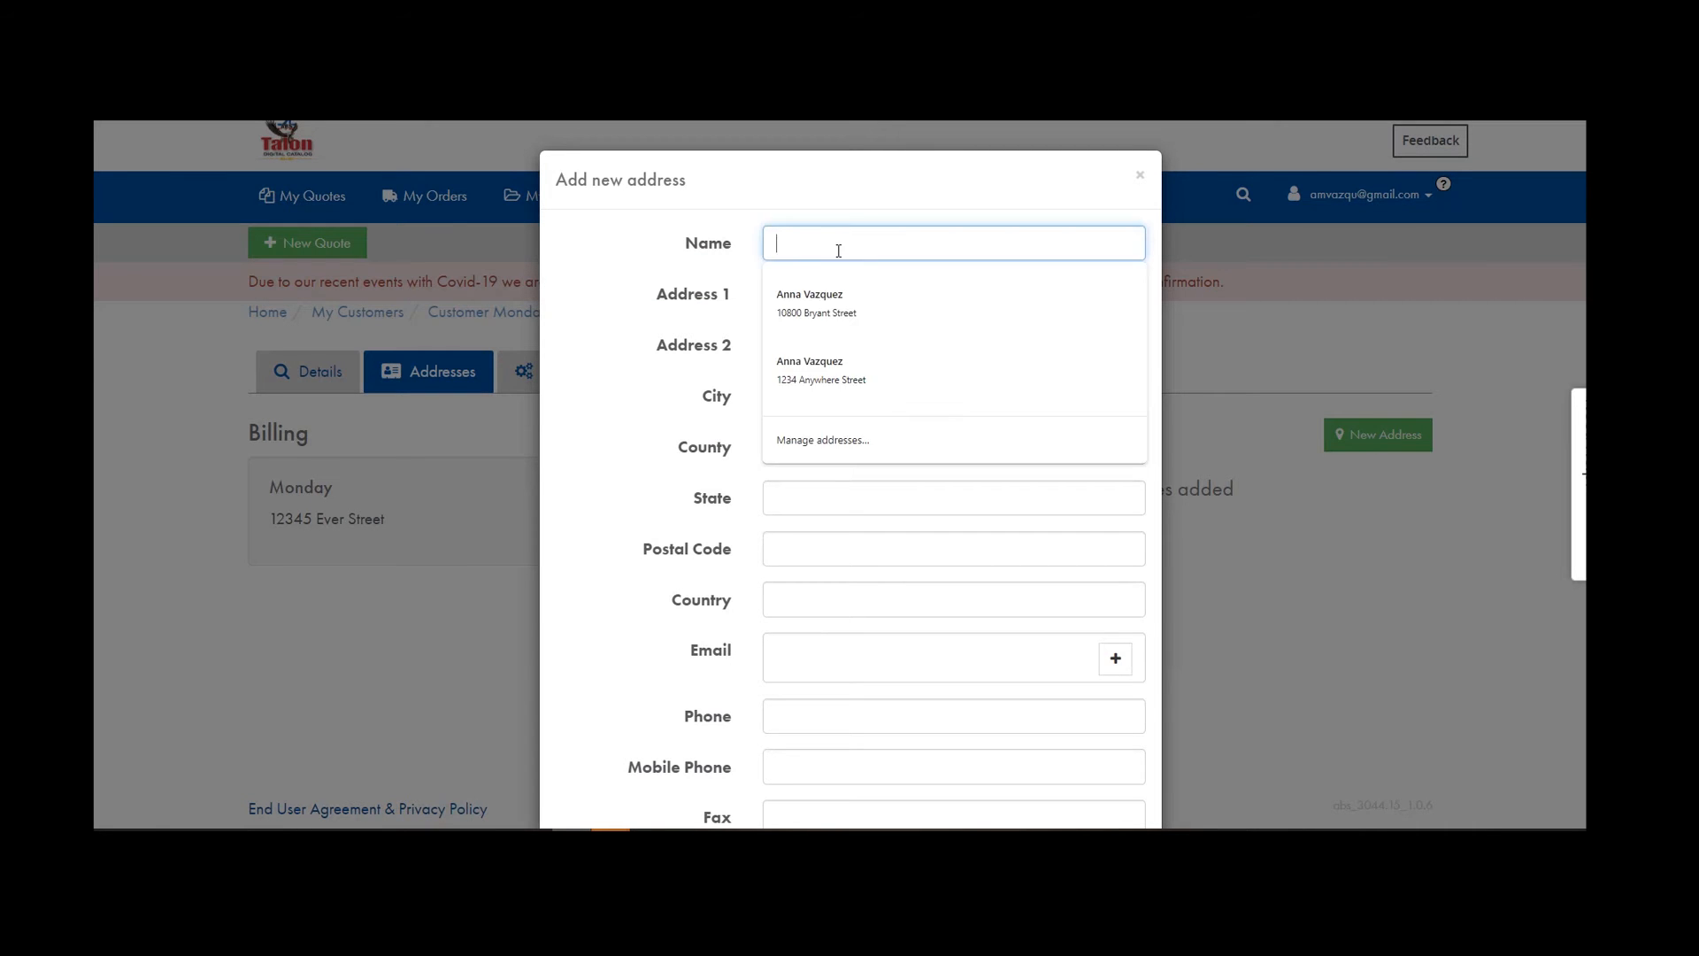
text(Monday Door)
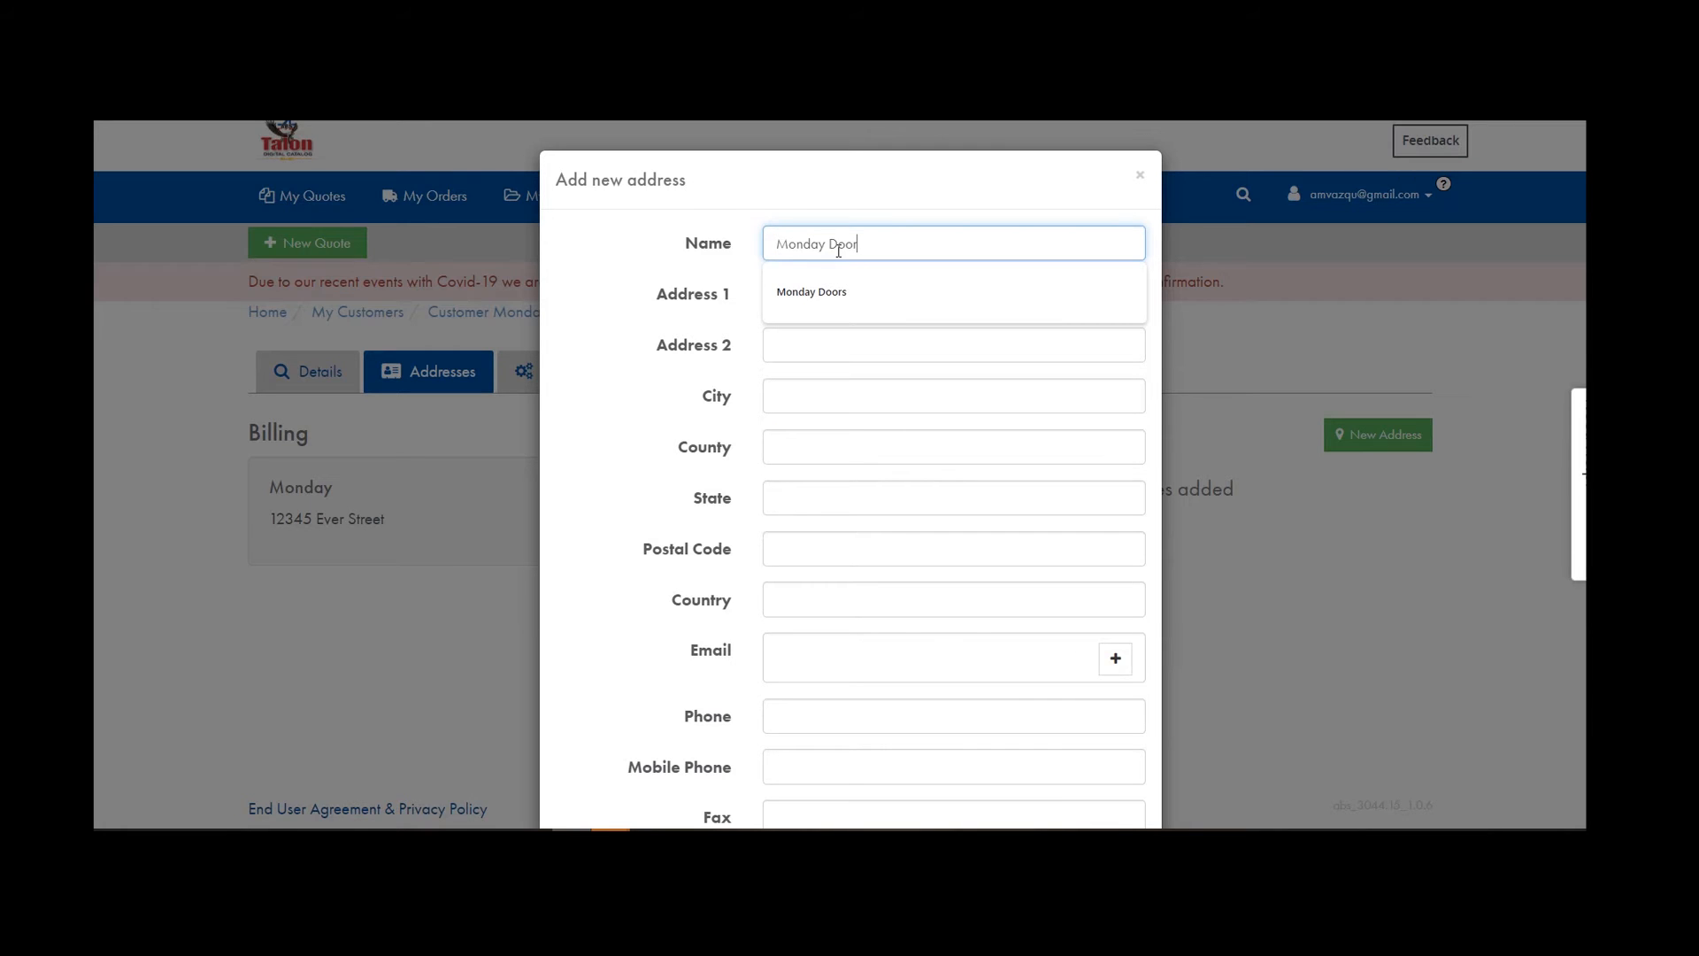
text(s)
click(829, 345)
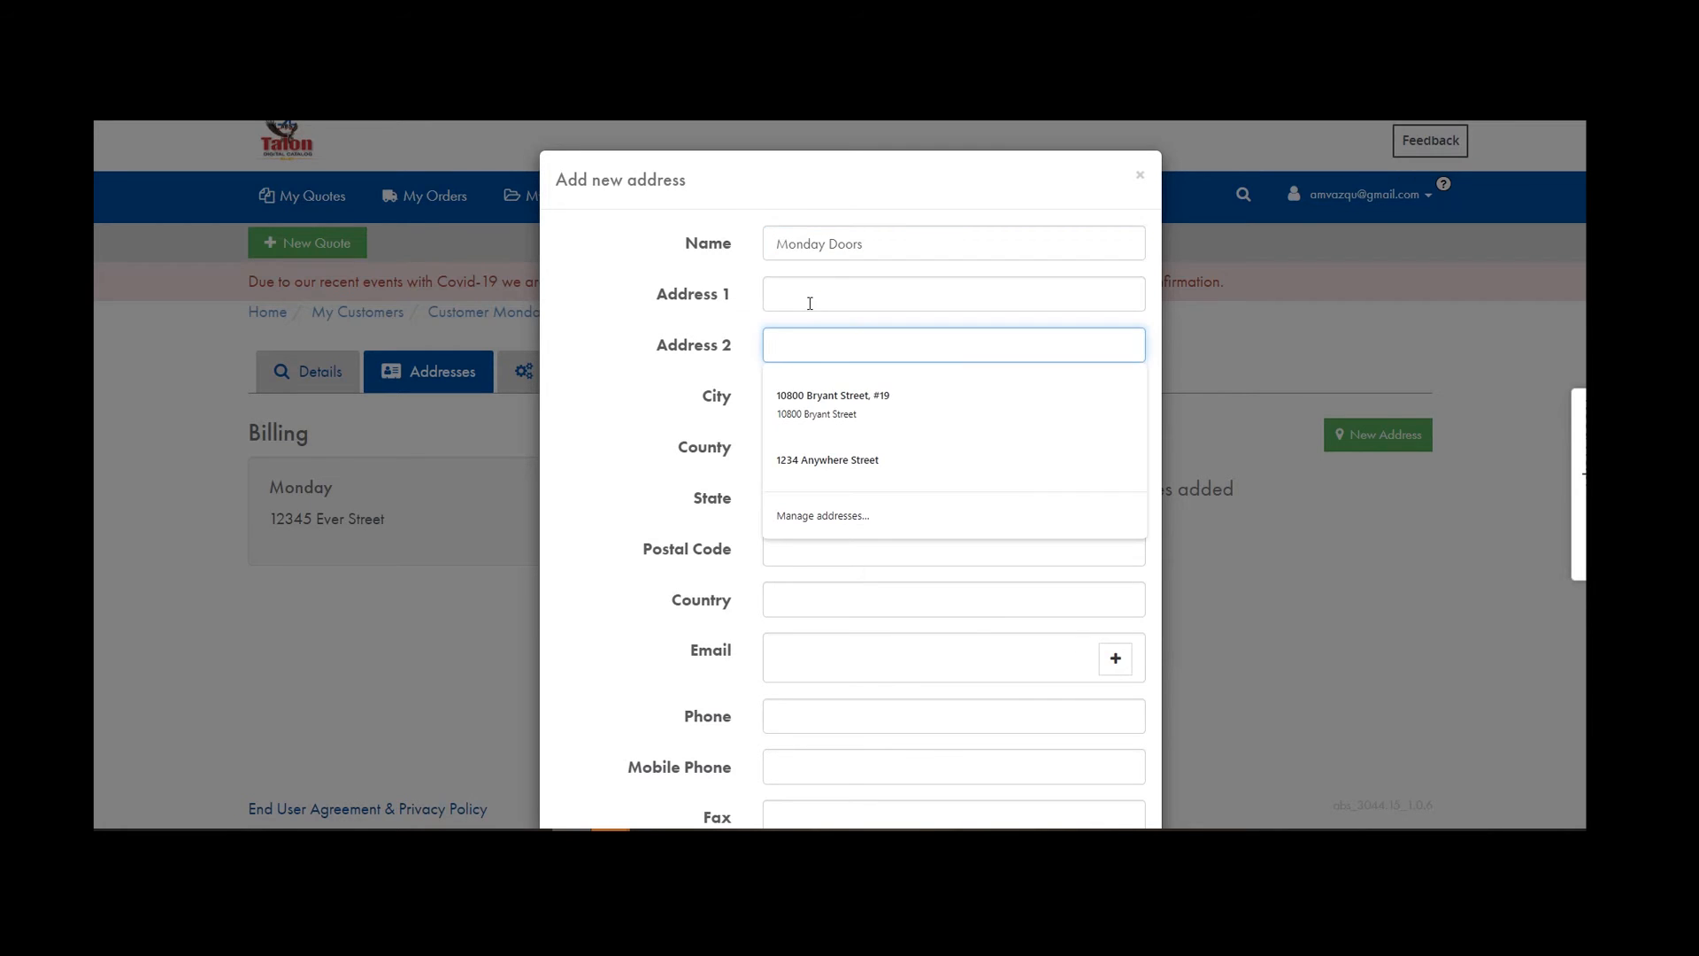
click(801, 302)
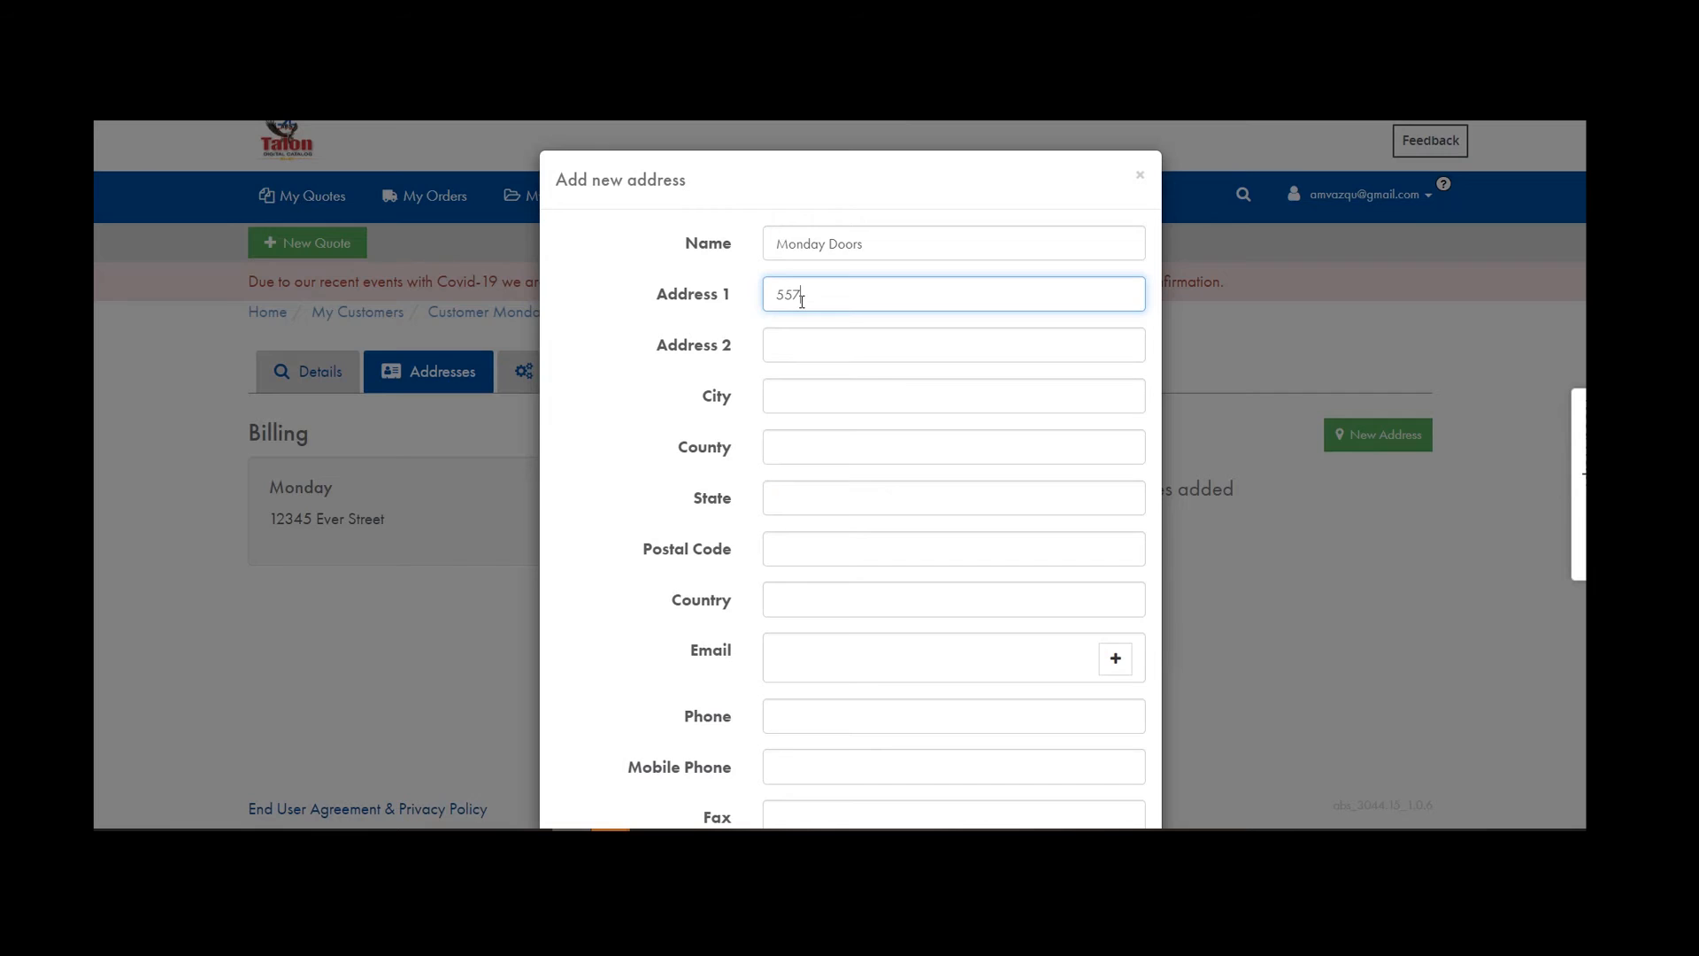
scroll(909, 455, down, 3)
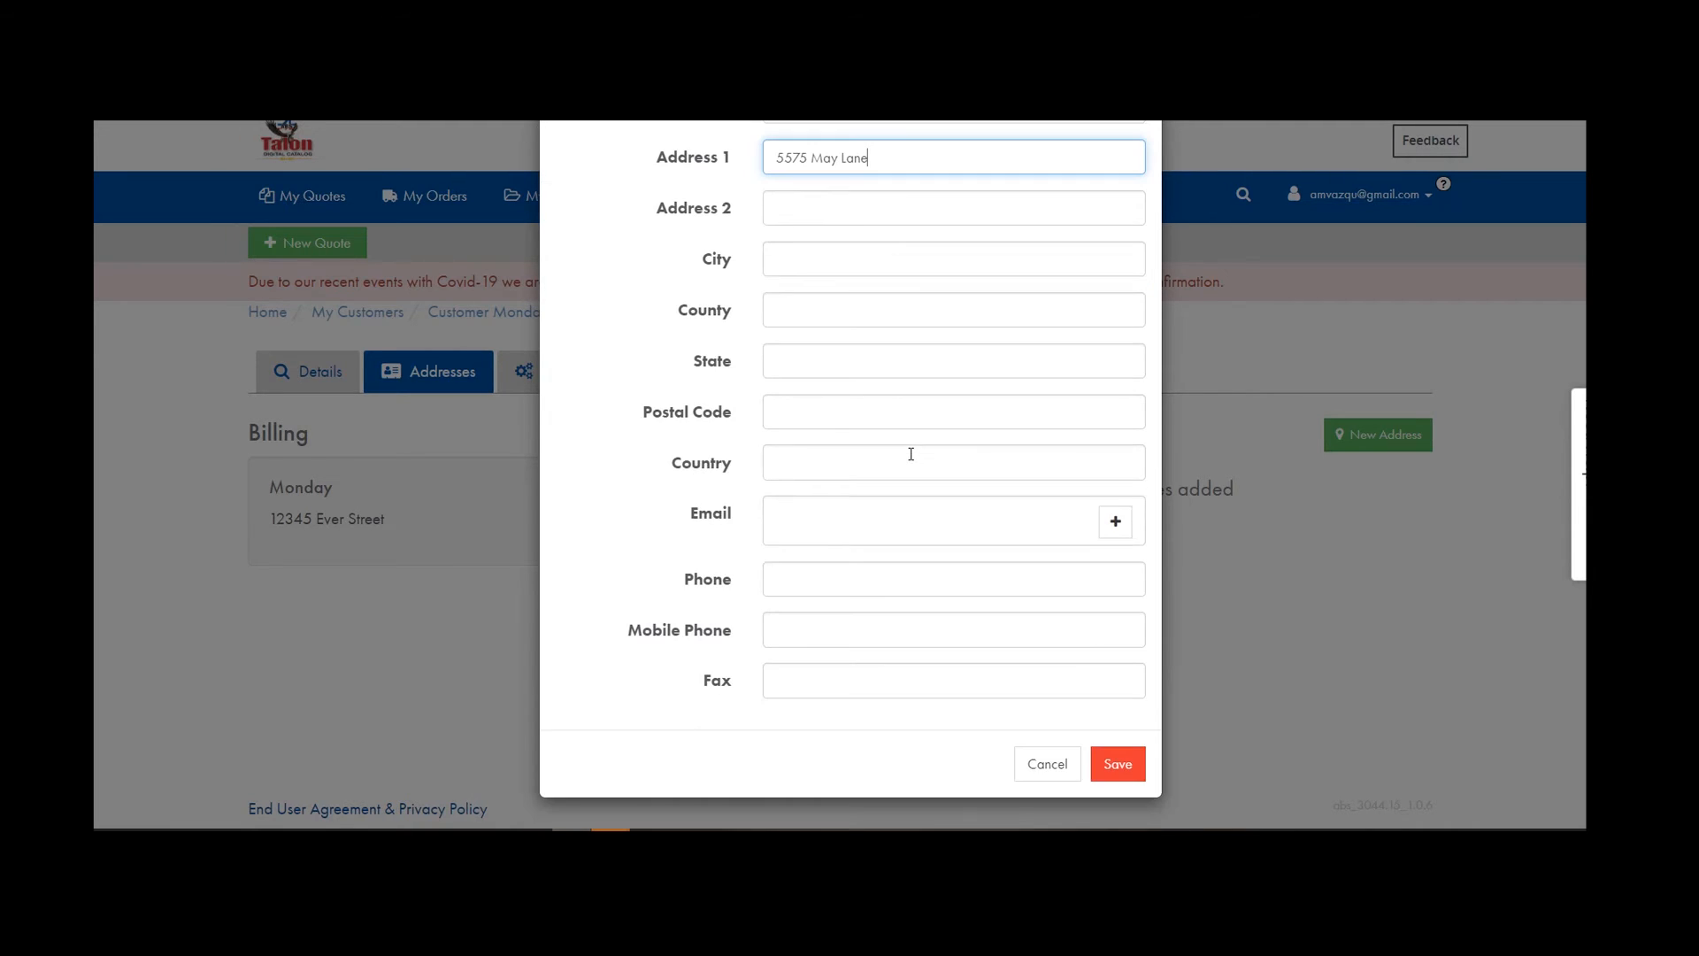
click(1121, 772)
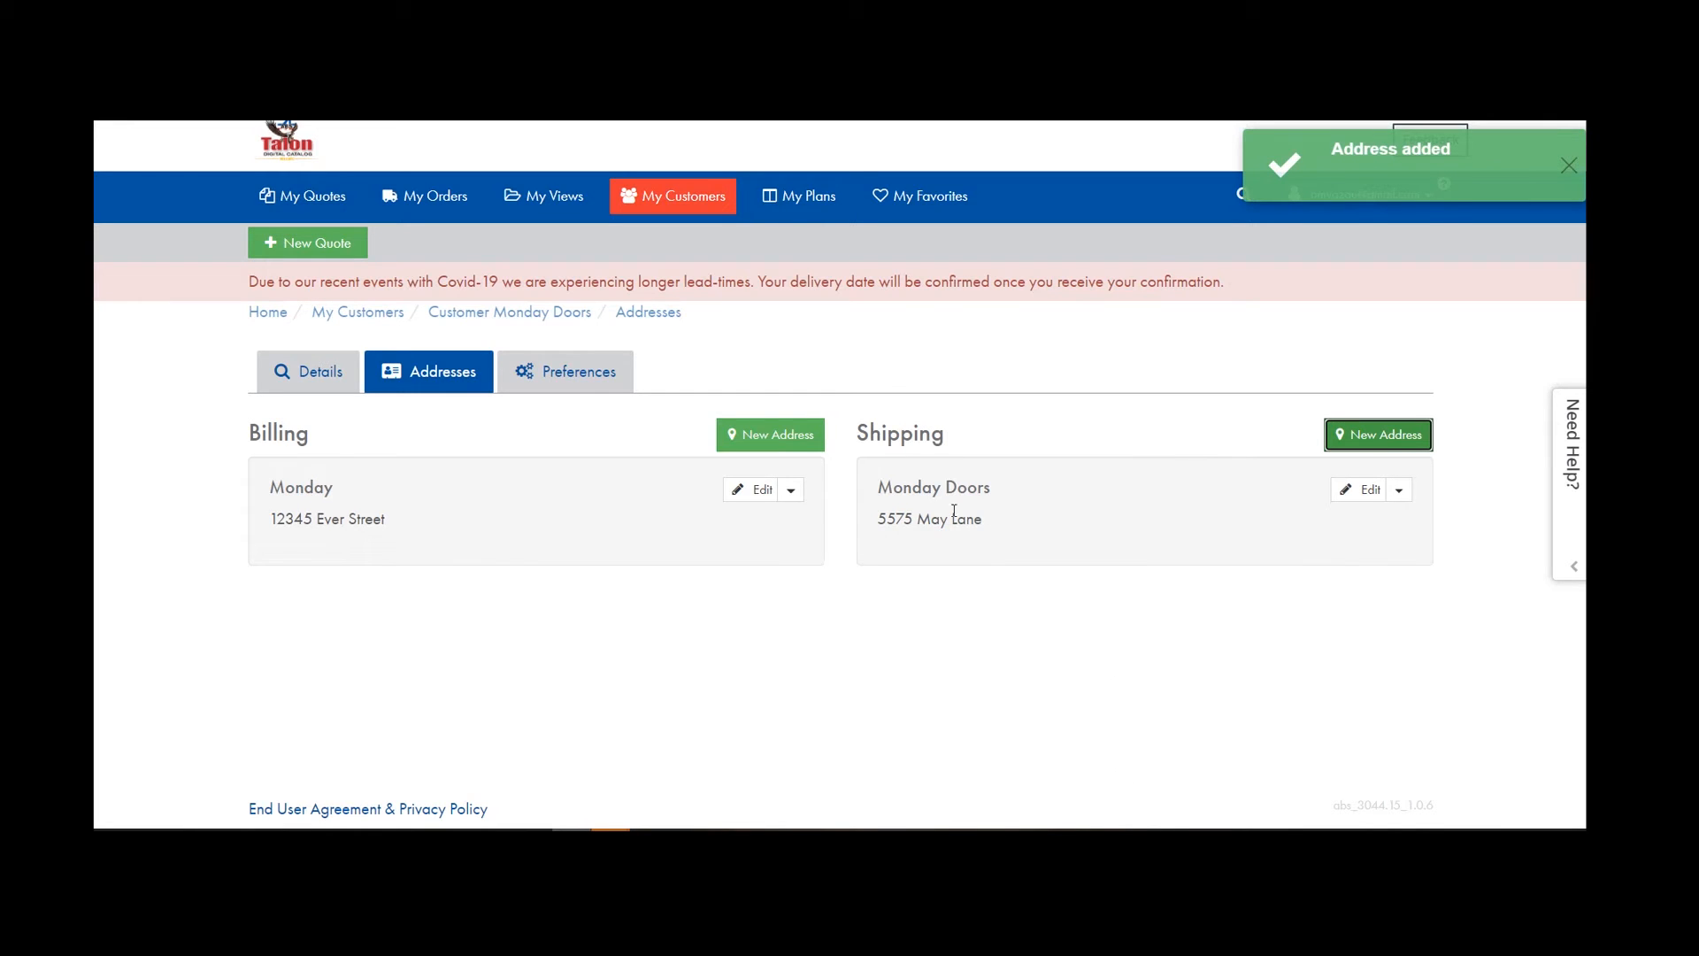
Open another new shipping address form and cancel it.
click(1393, 437)
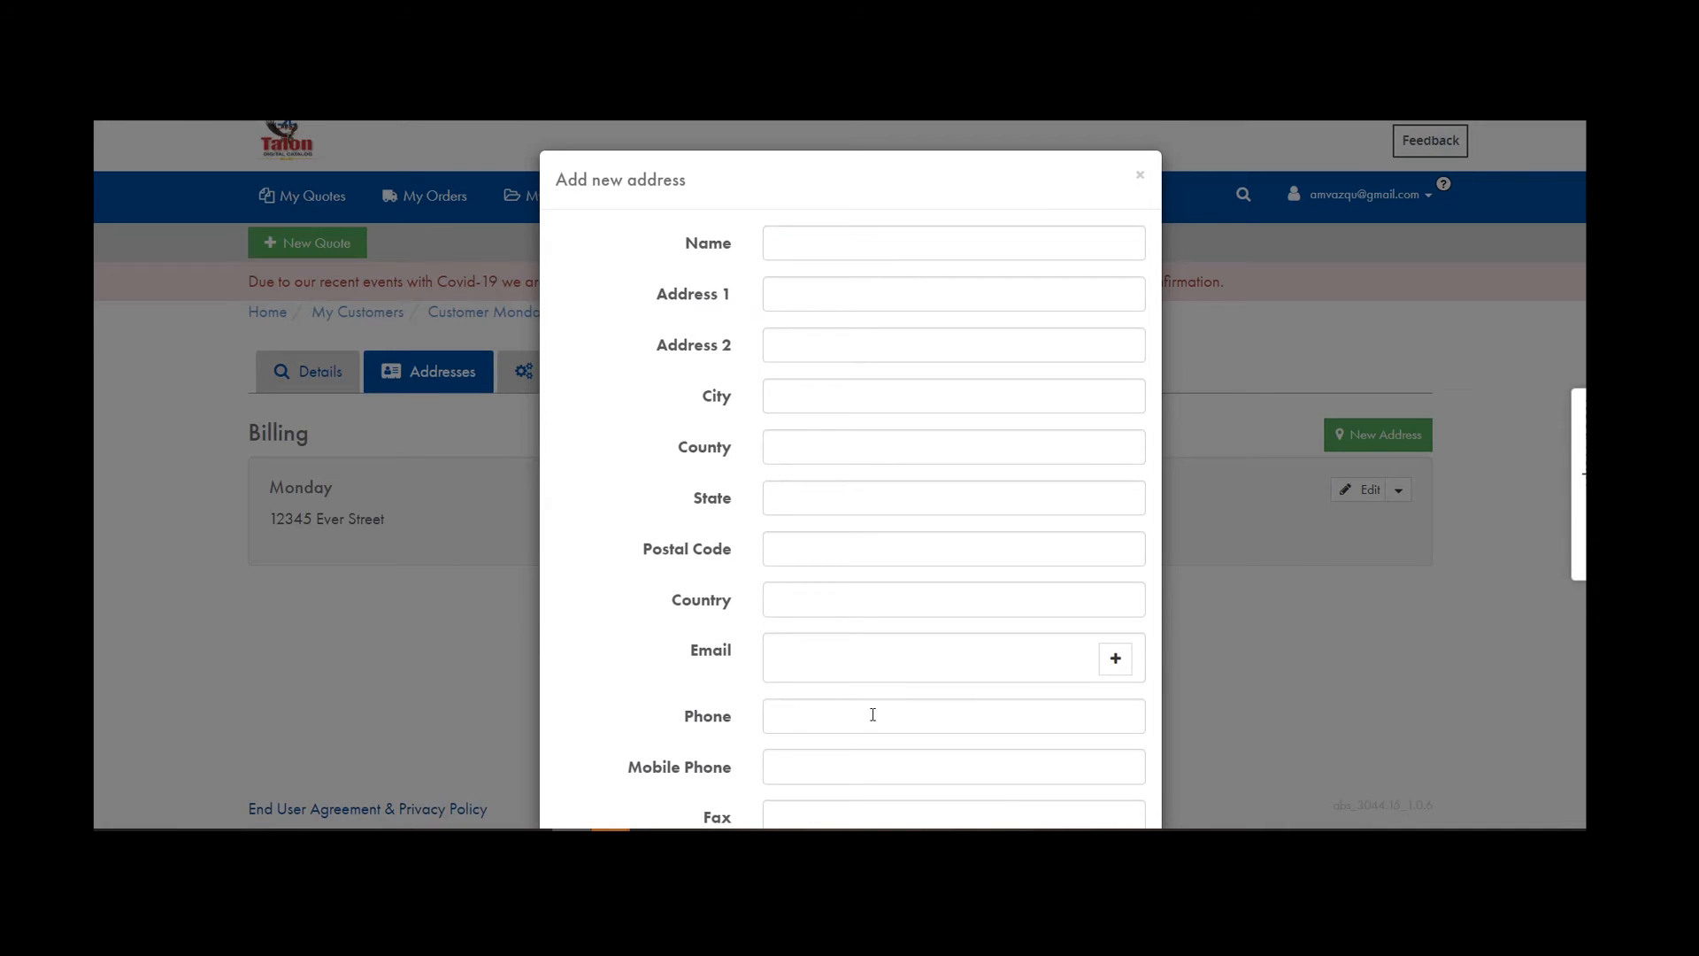
scroll(872, 715, down, 3)
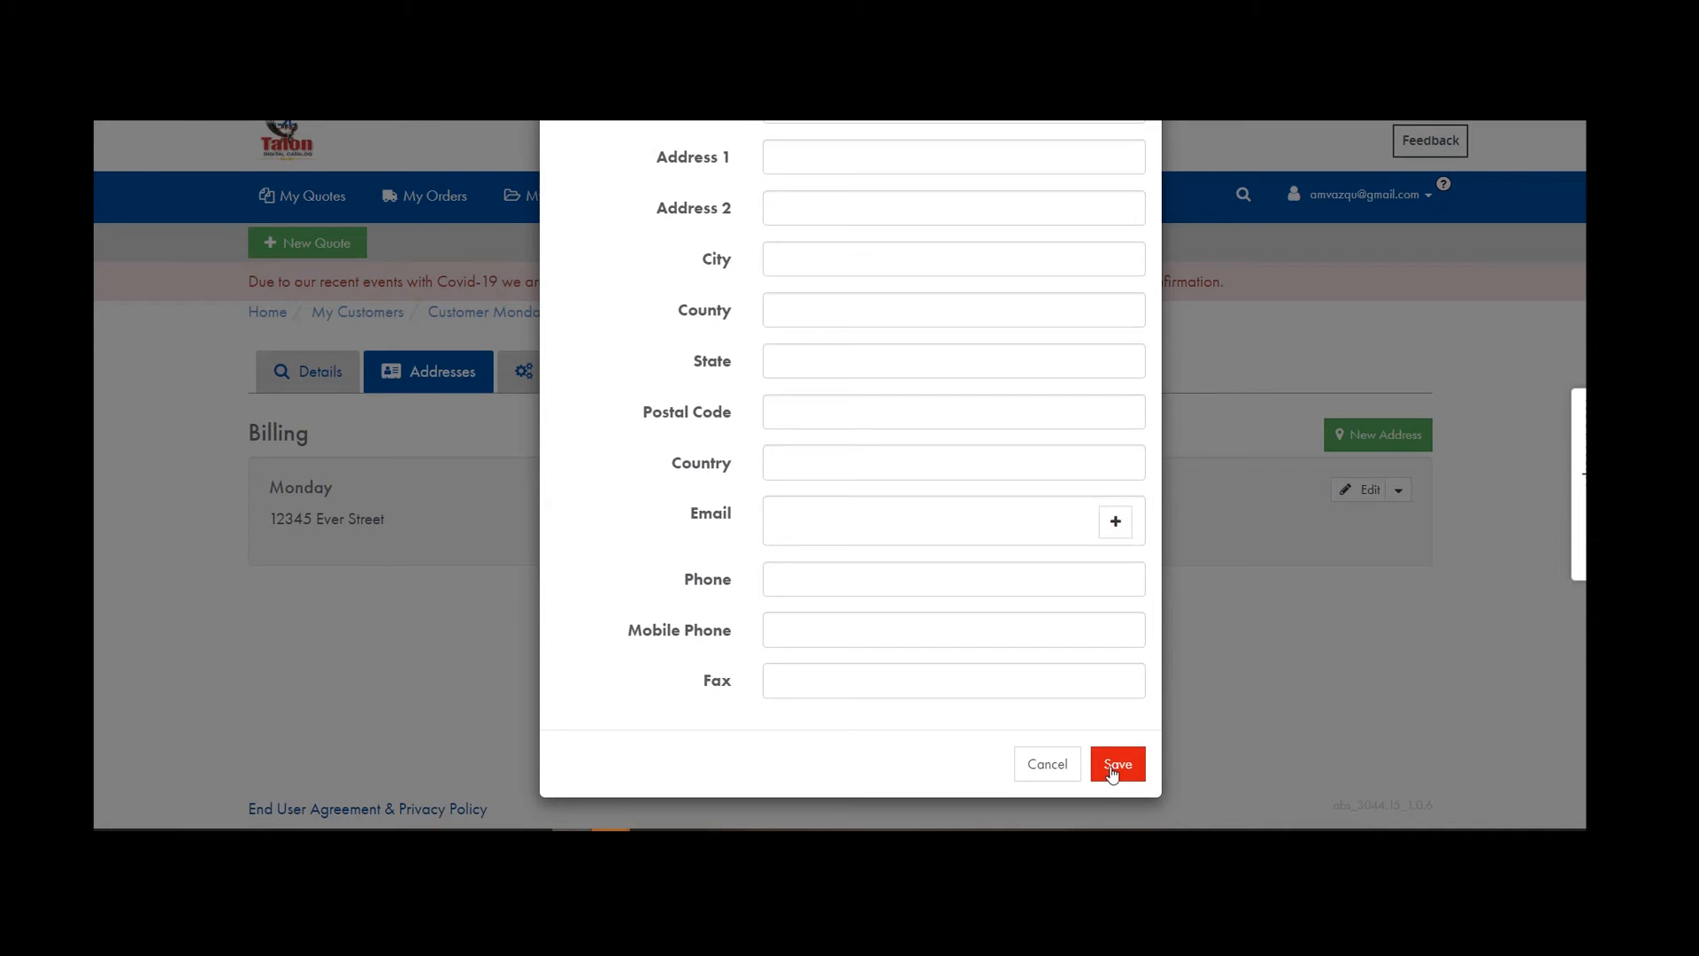
click(1054, 767)
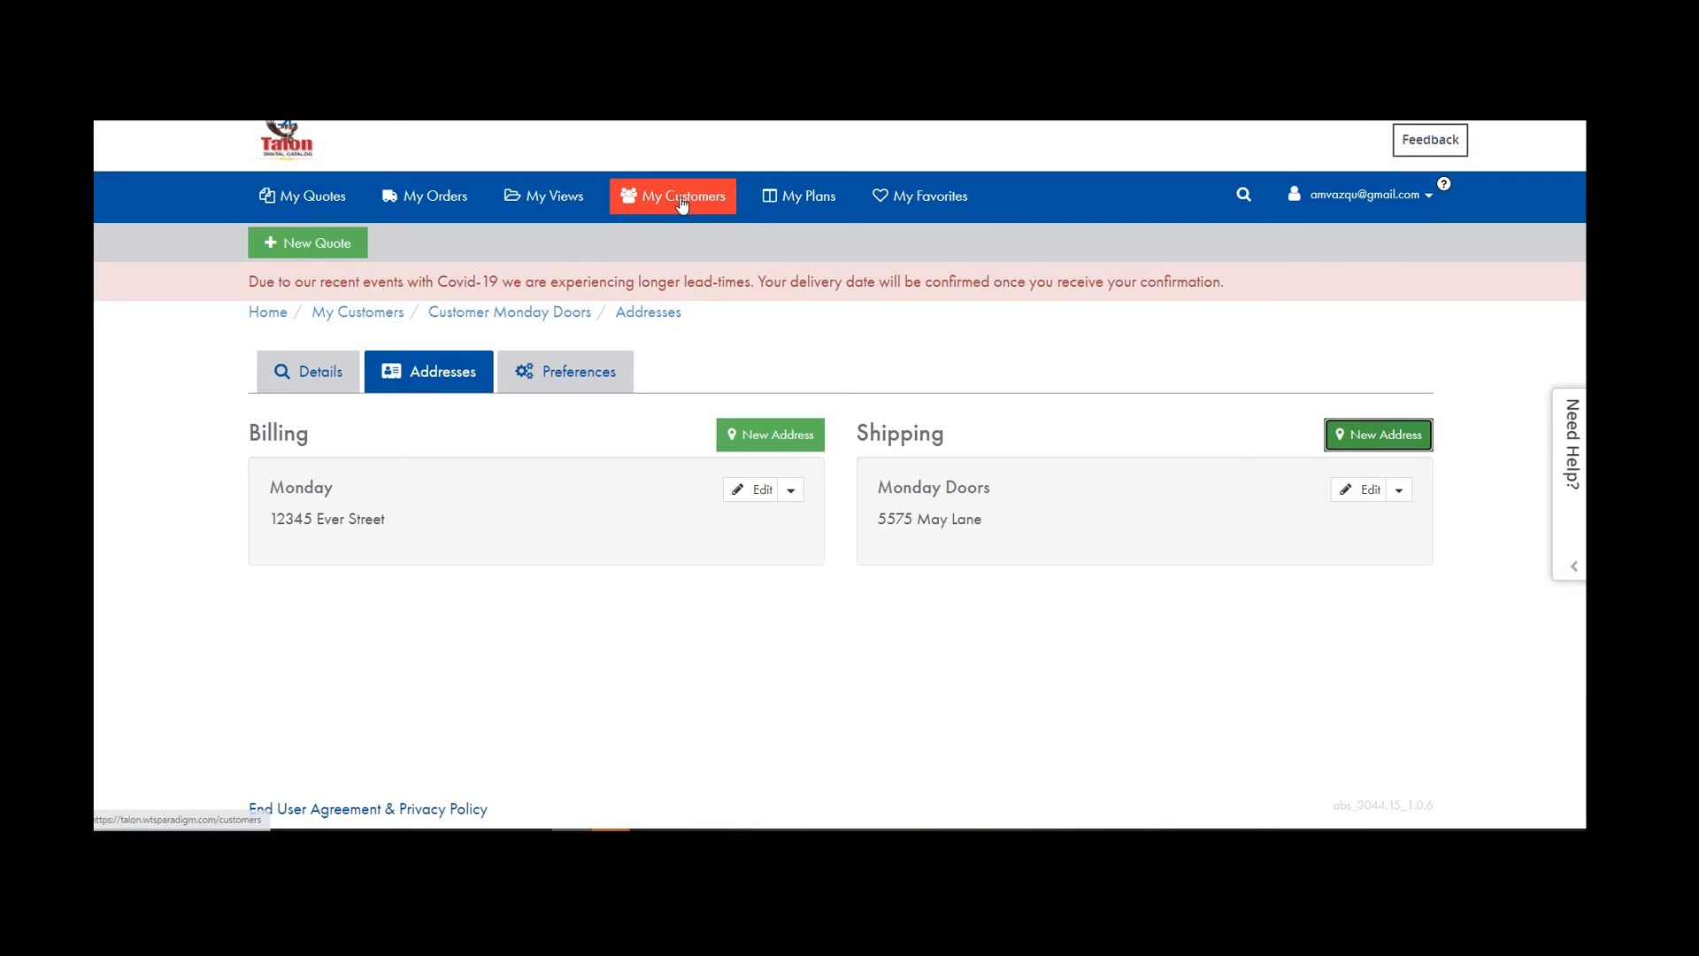
Sort My Customers by name both ways, toggle the Doors and More row, then open My Plans.
click(631, 303)
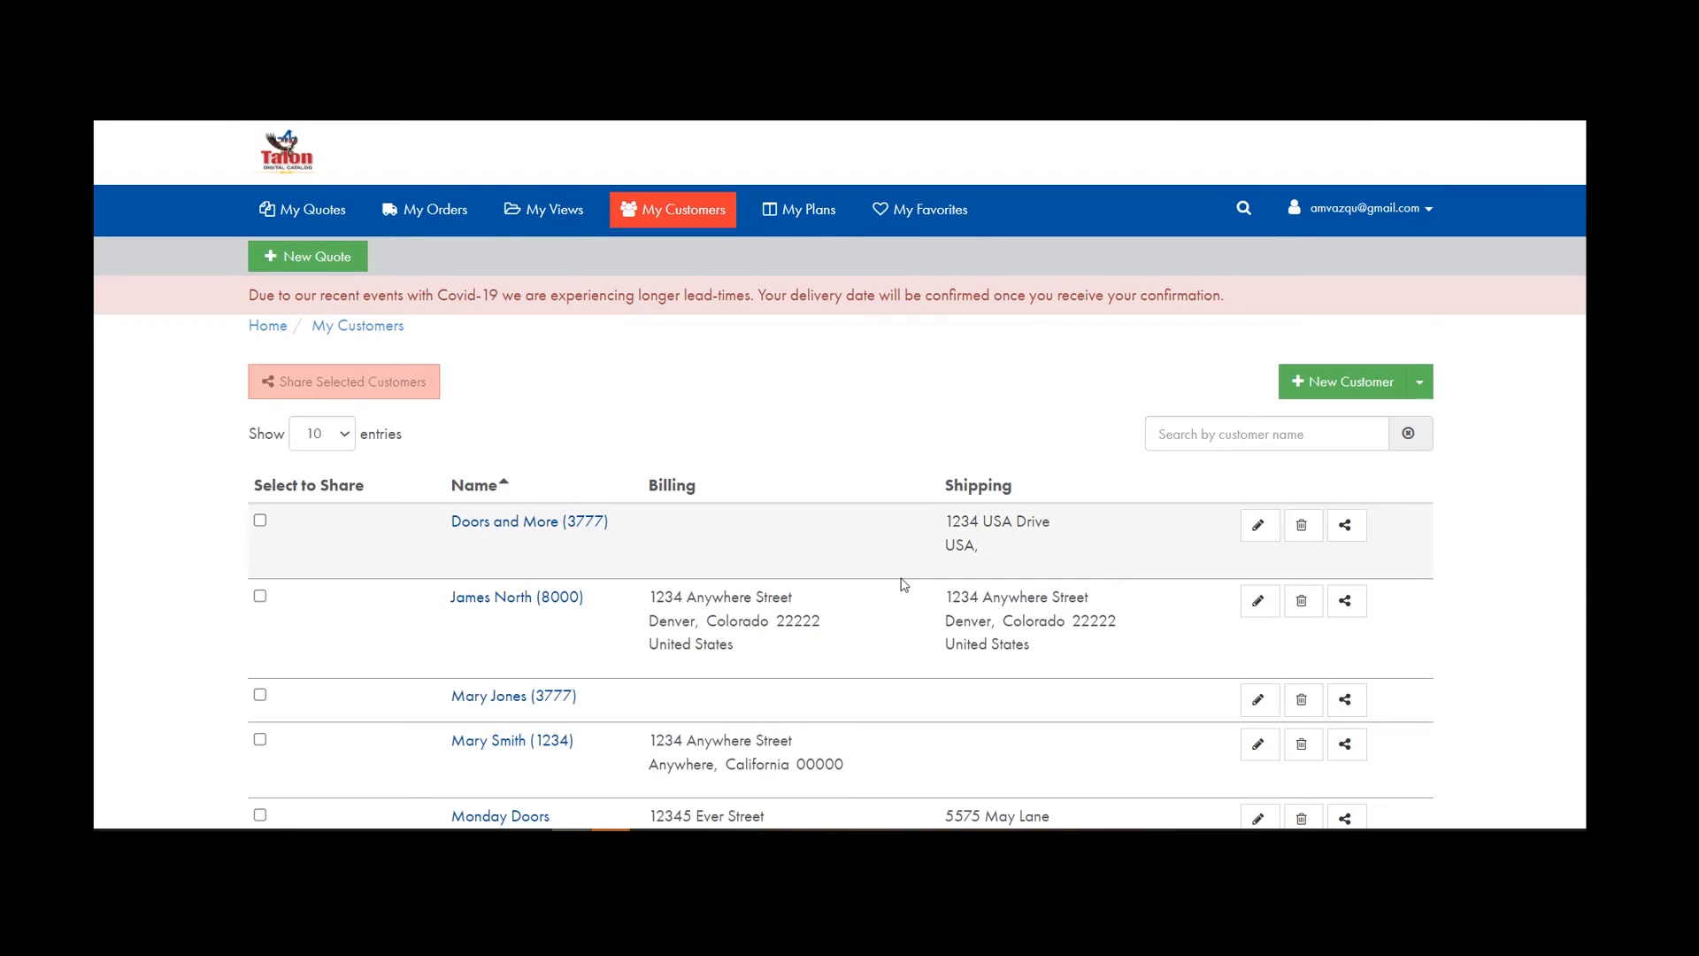
scroll(586, 646, down, 1)
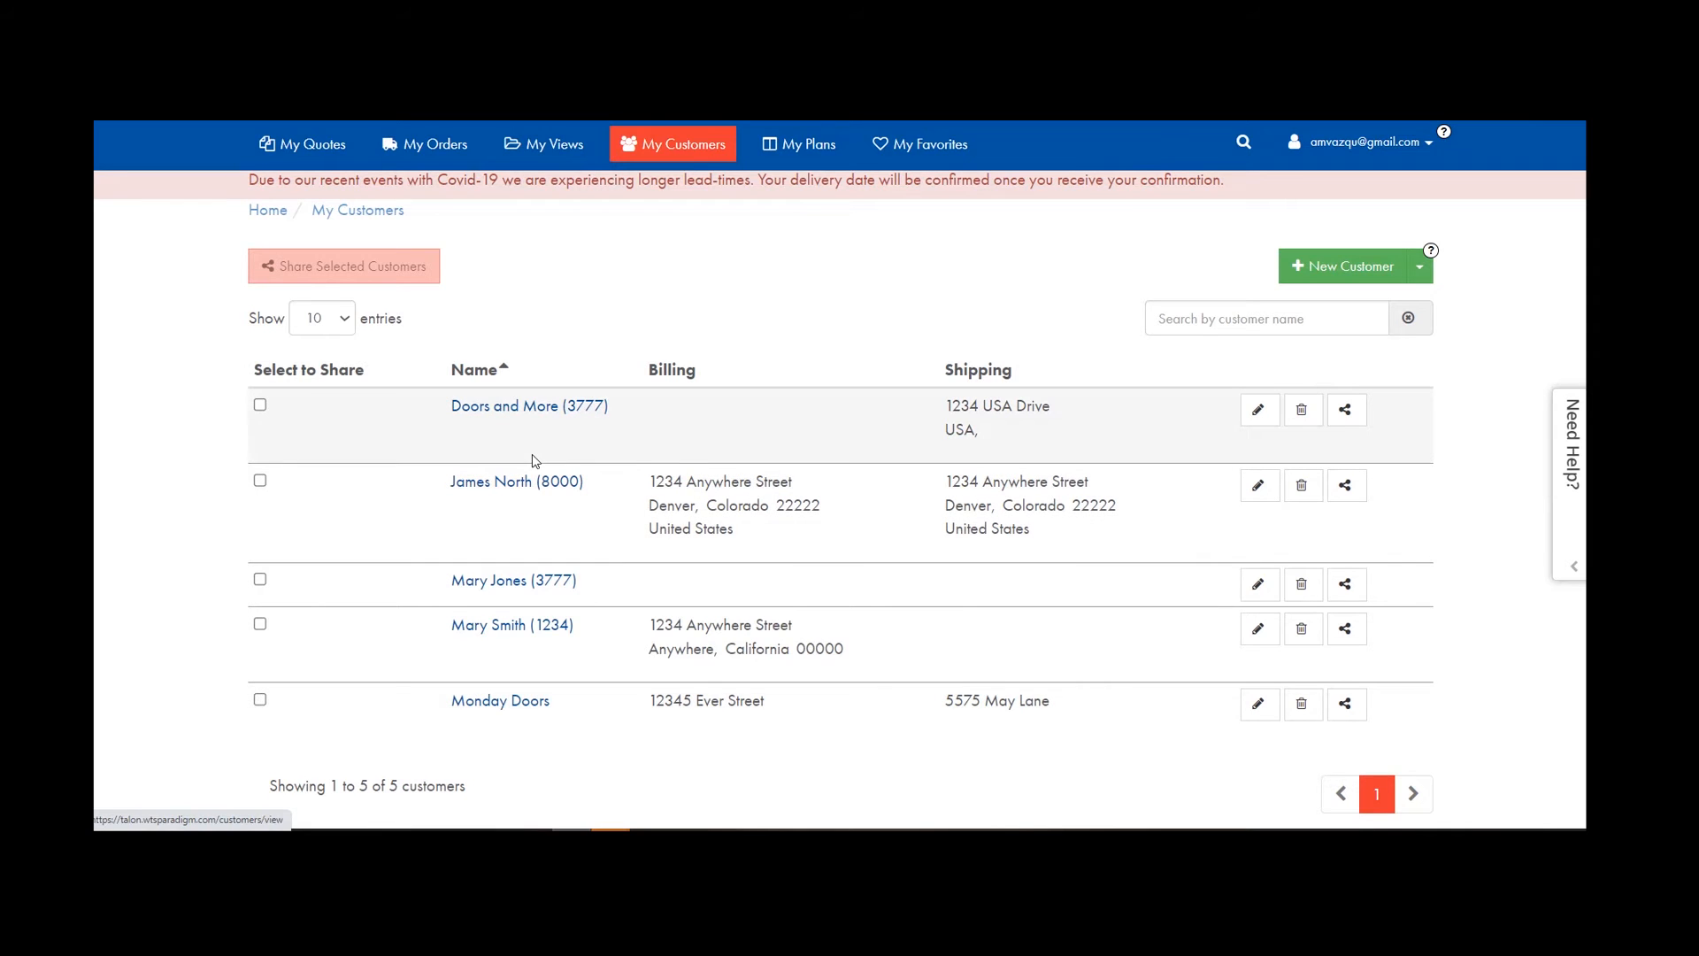
click(508, 371)
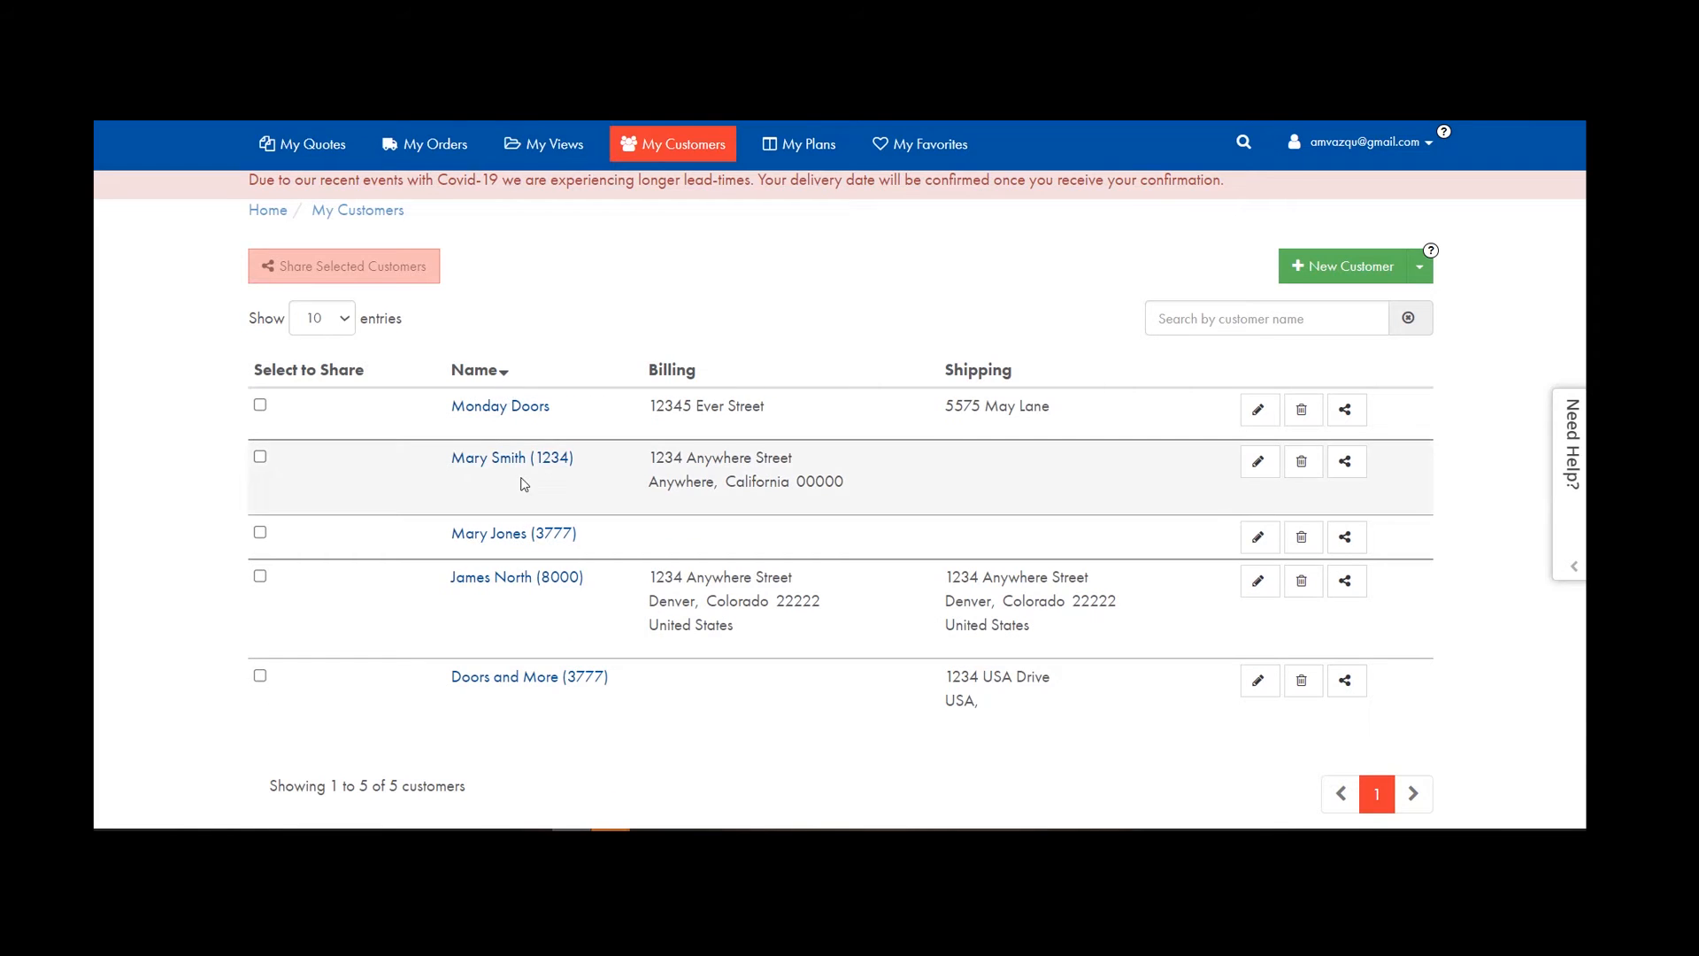
click(503, 371)
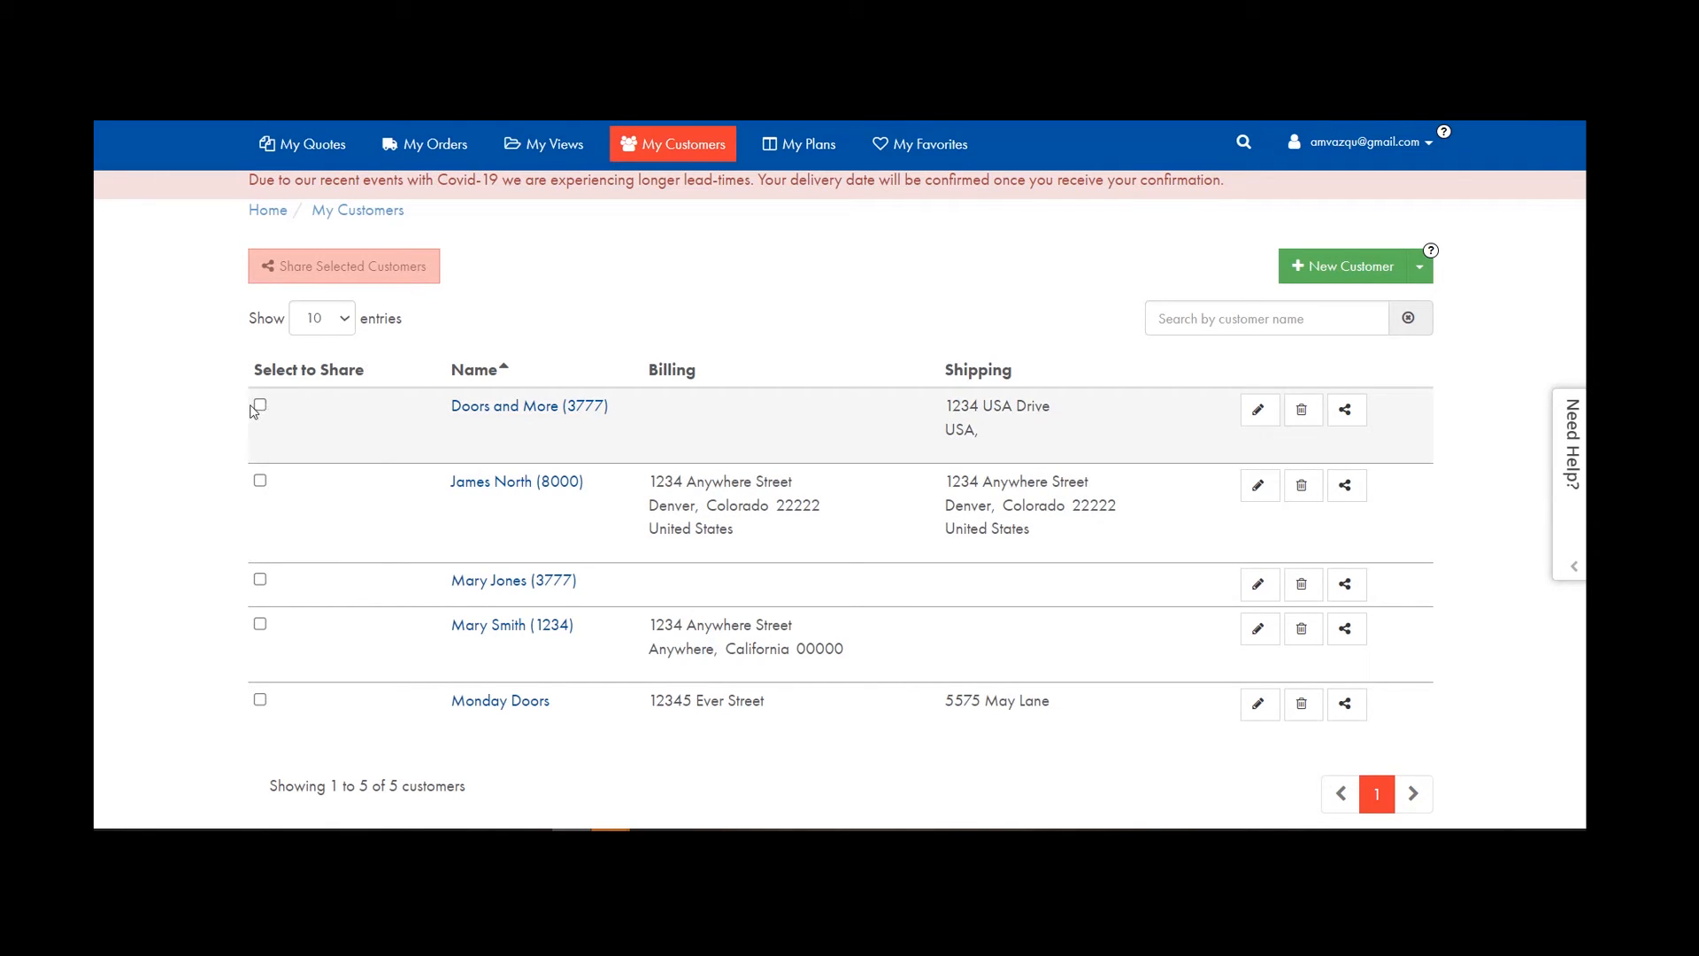
click(260, 406)
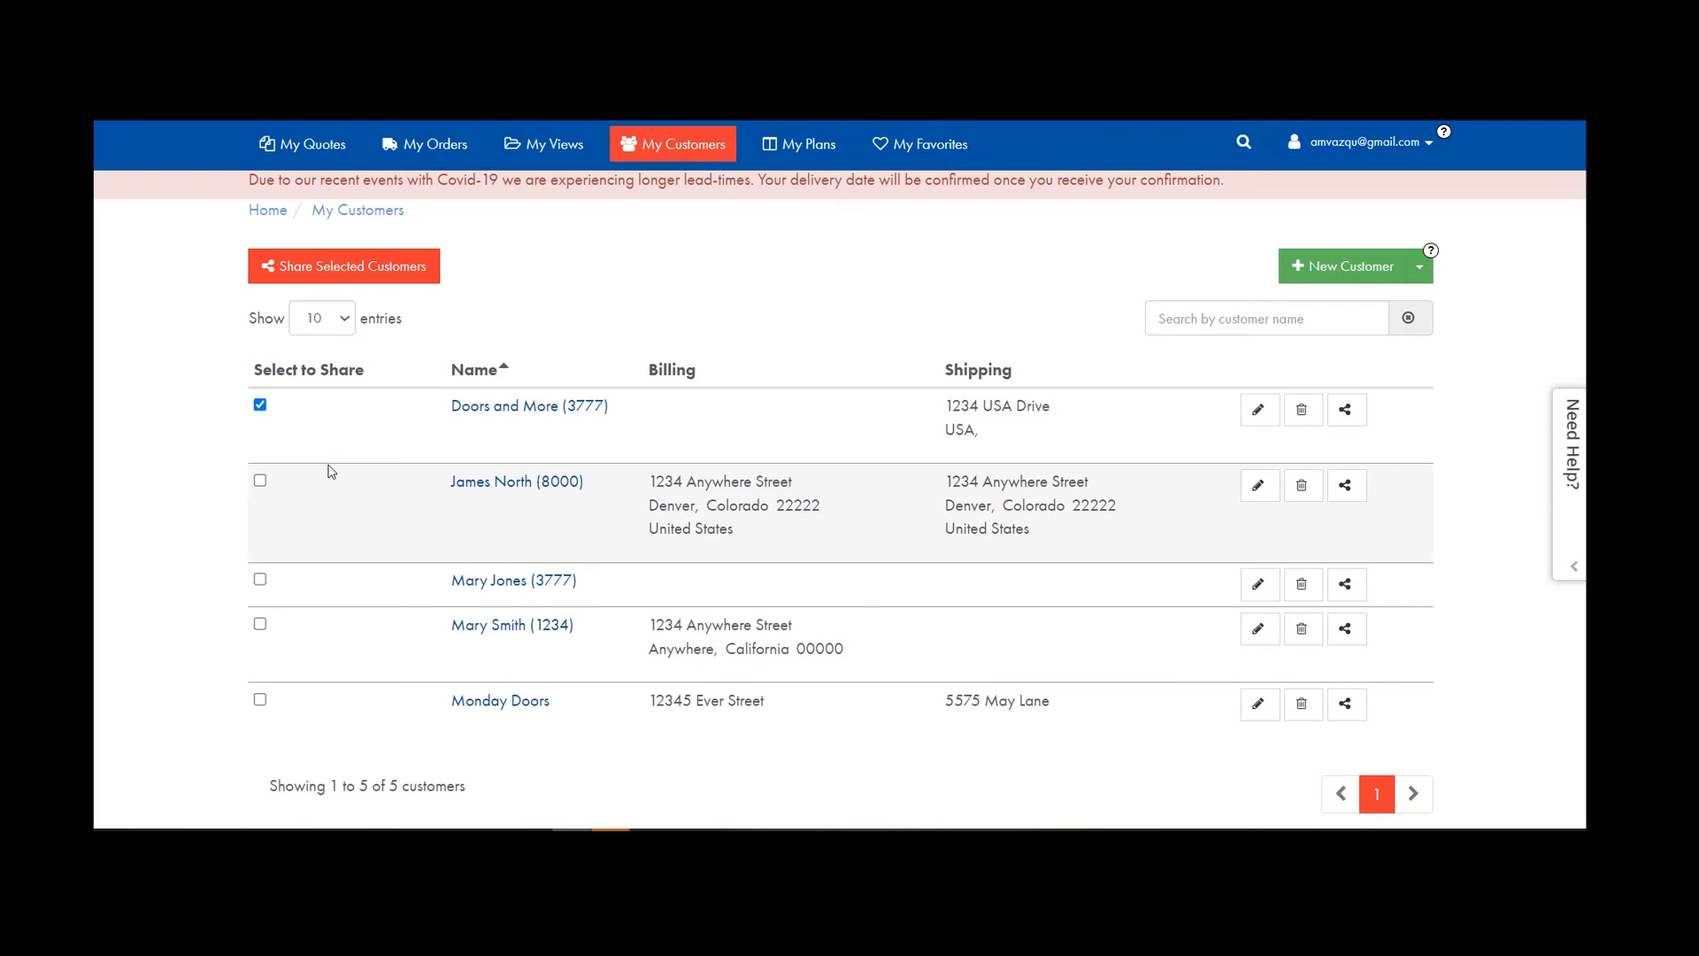
click(260, 406)
scroll(1150, 473, up, 2)
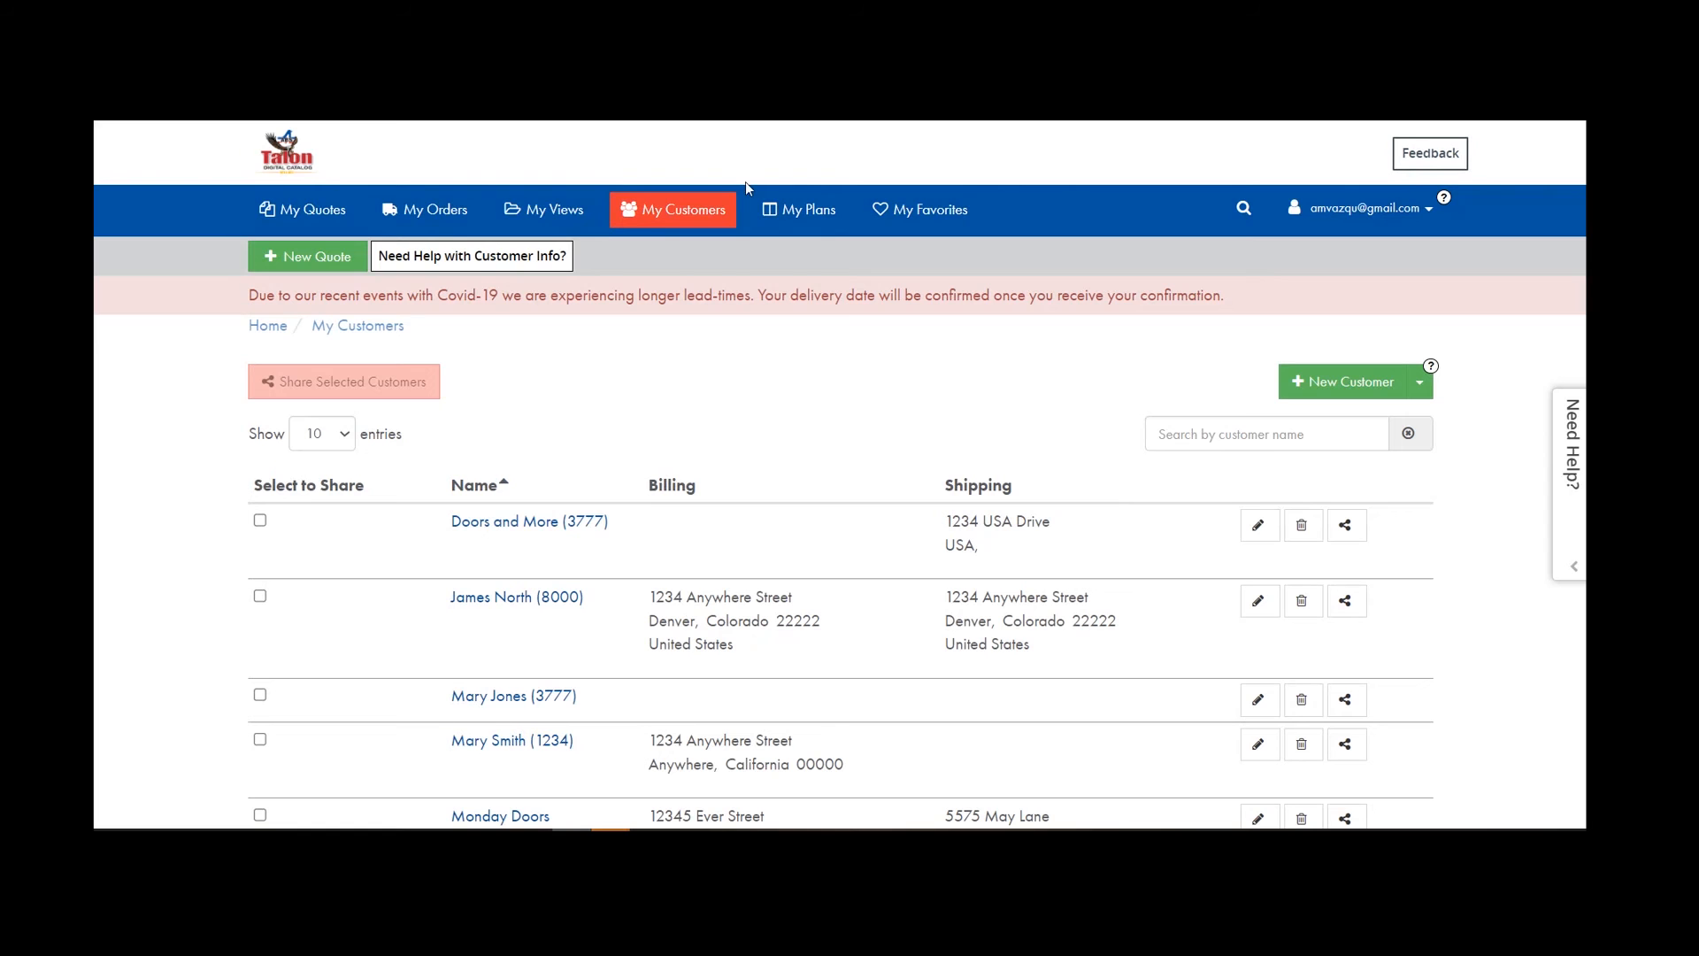
click(790, 216)
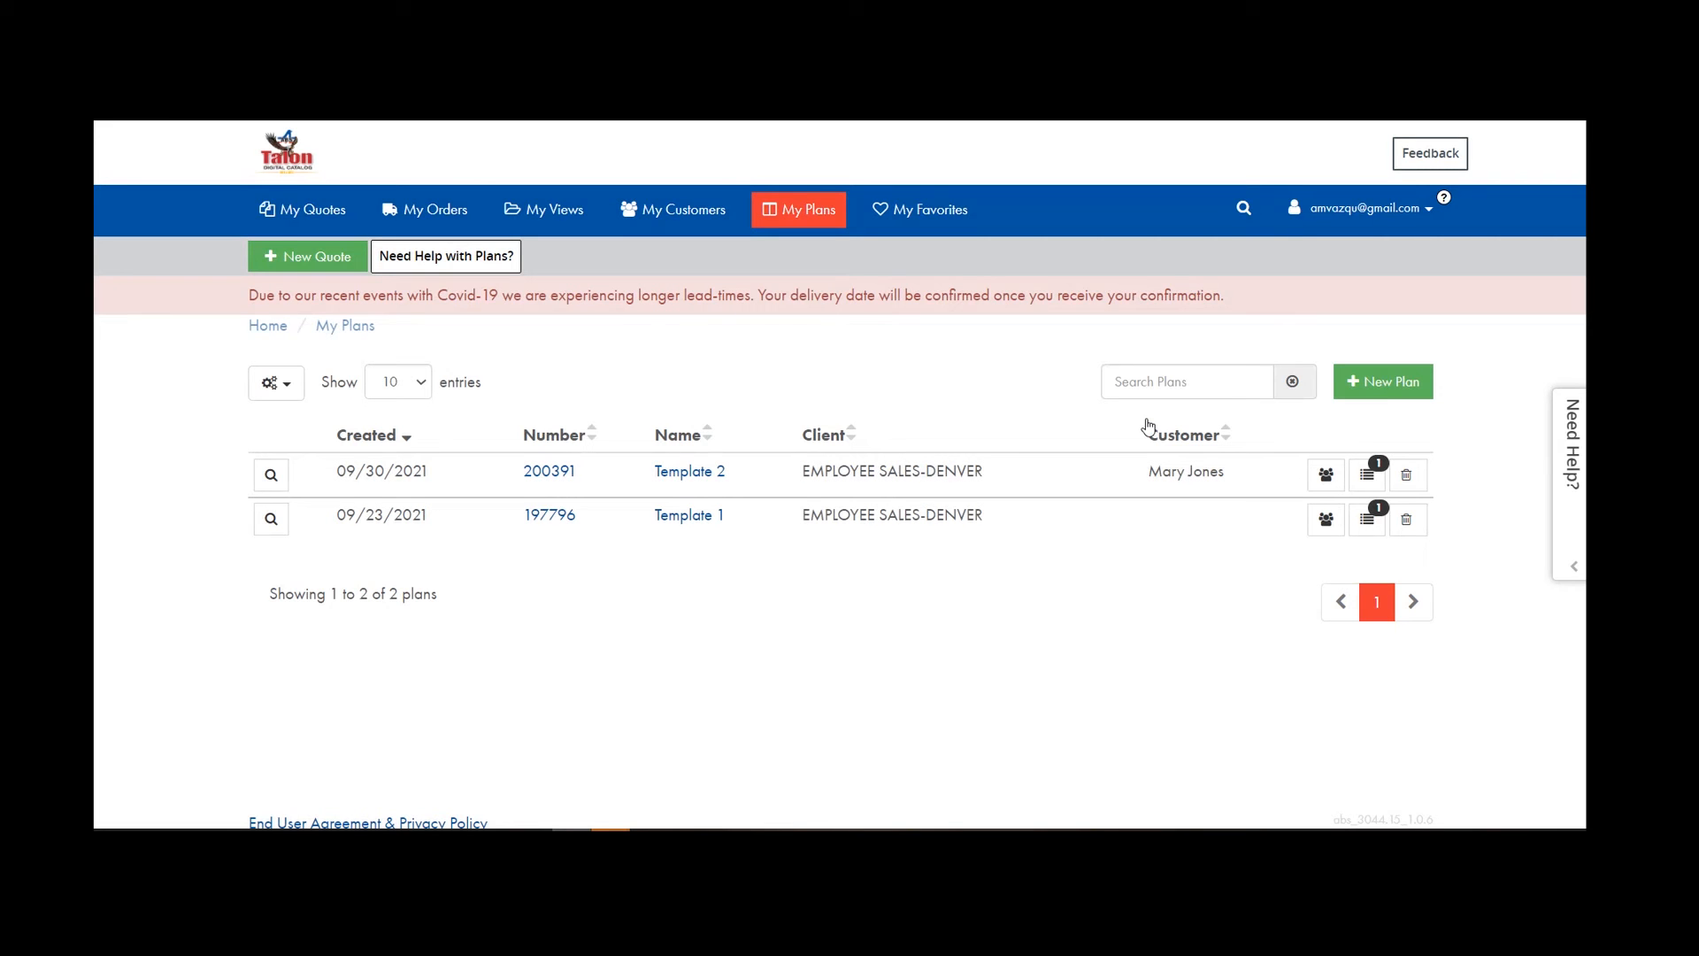
Start a new plan named Template 3 for project Monday Doors with client EMPLOYEE SALES-DENVER.
click(1383, 382)
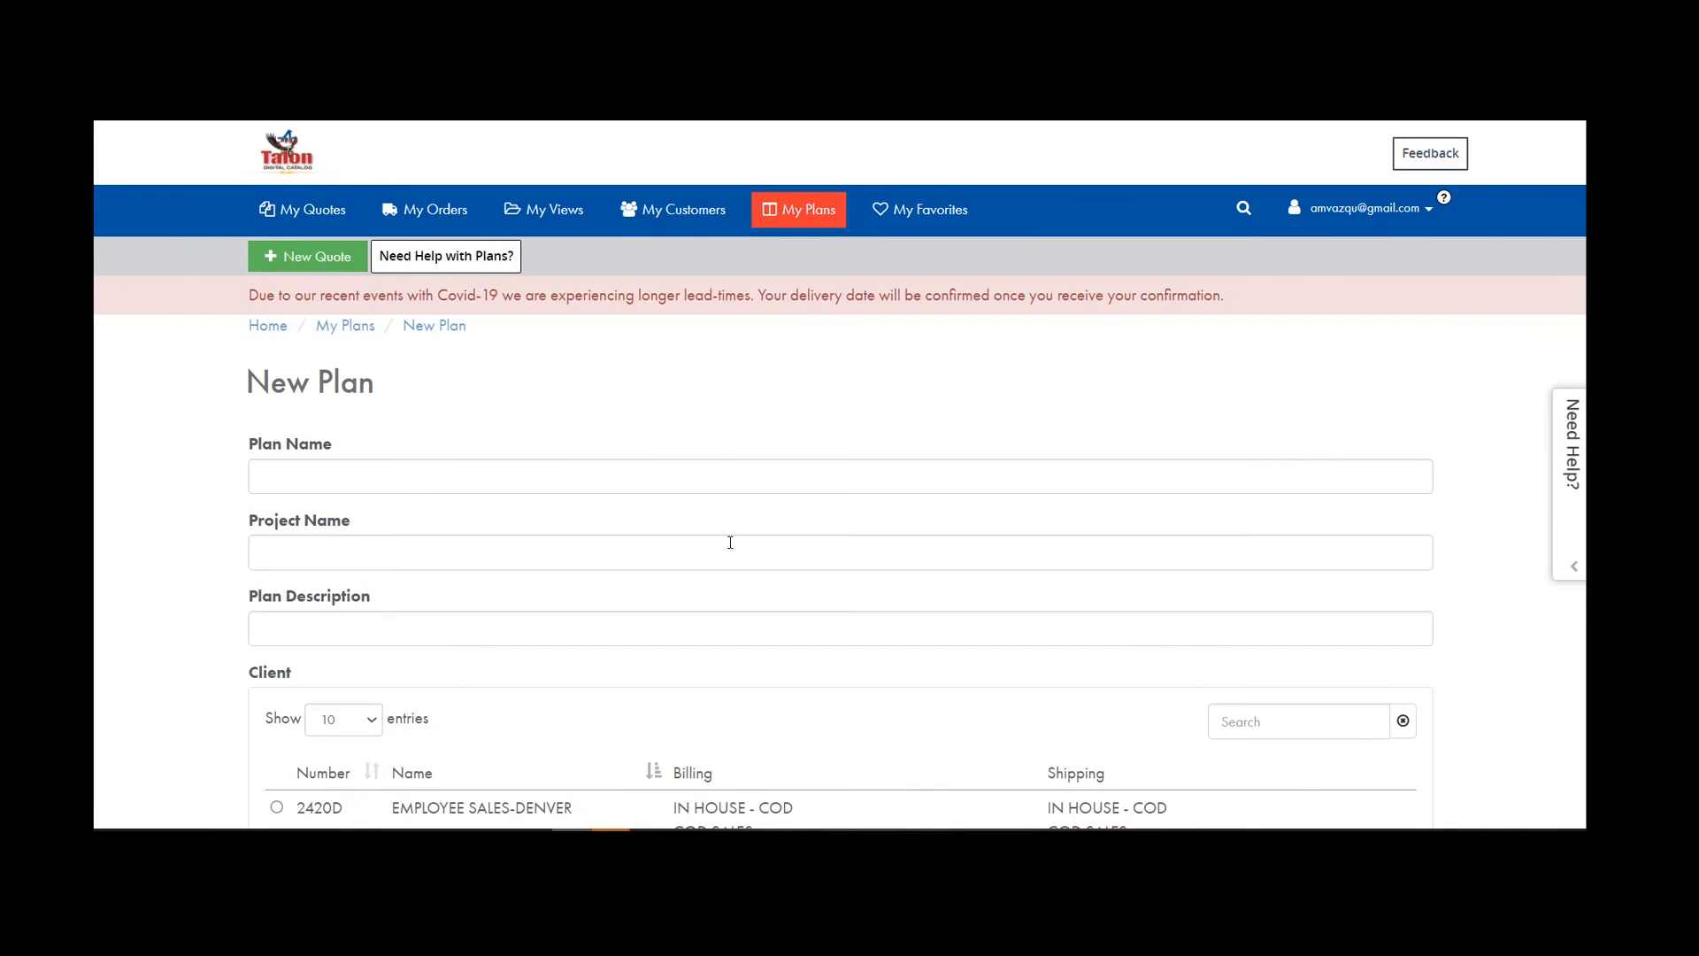
click(265, 477)
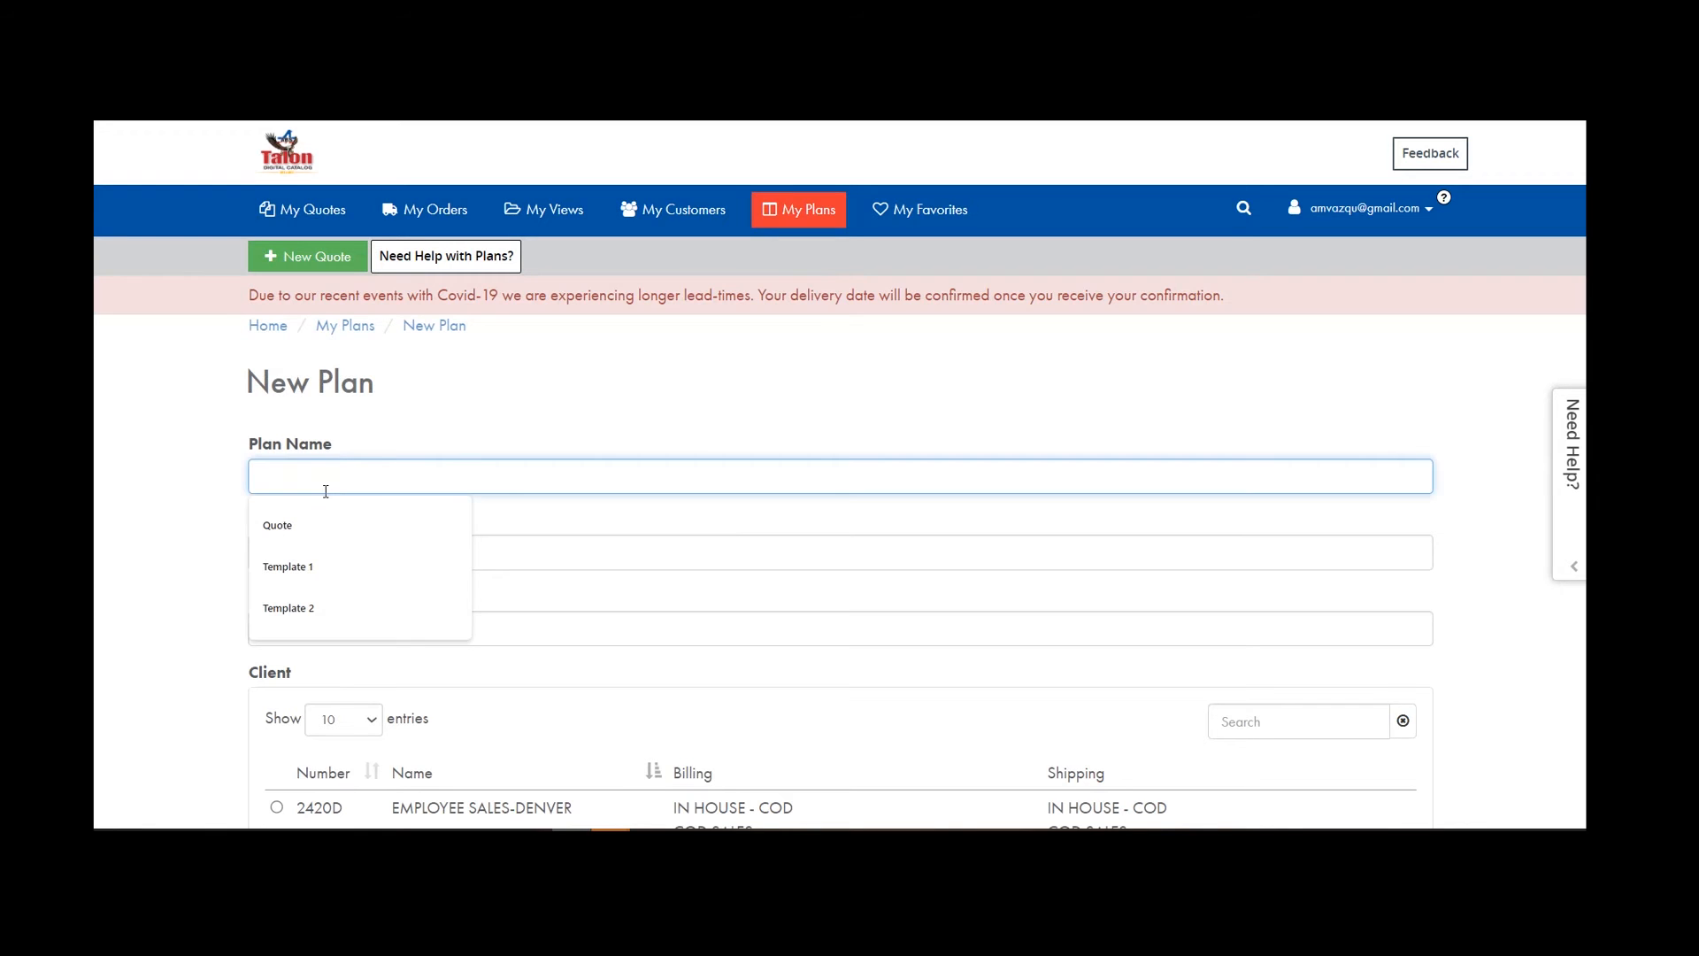
text(Tem)
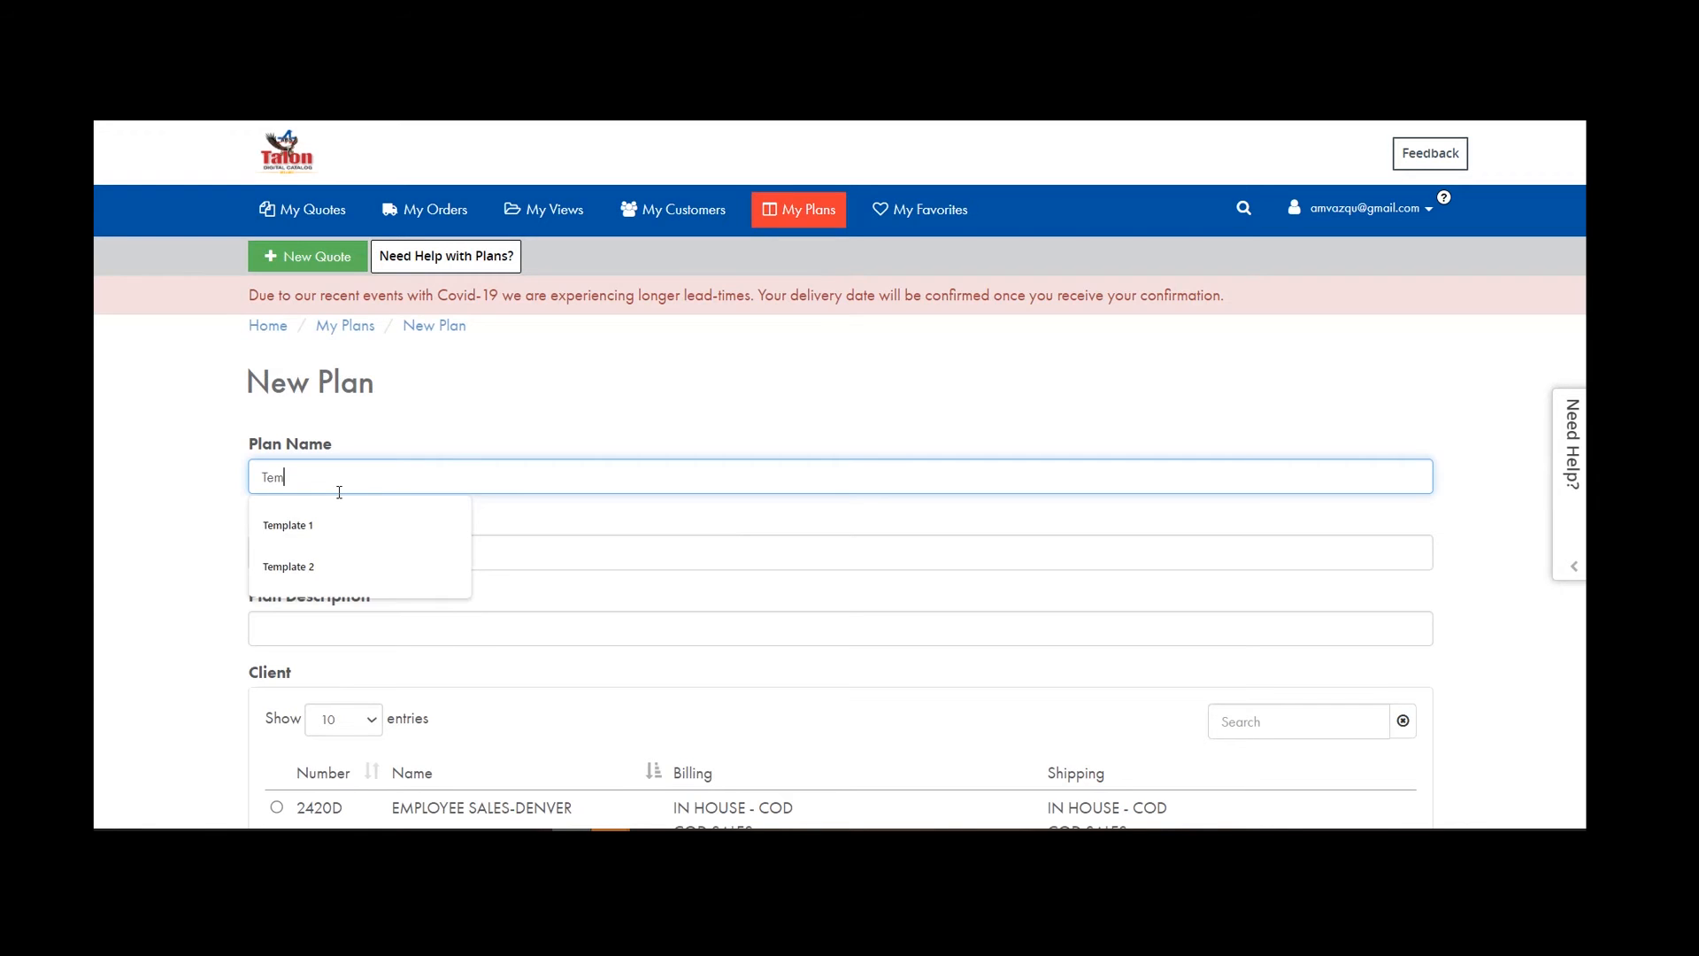
text(plate 3)
click(307, 562)
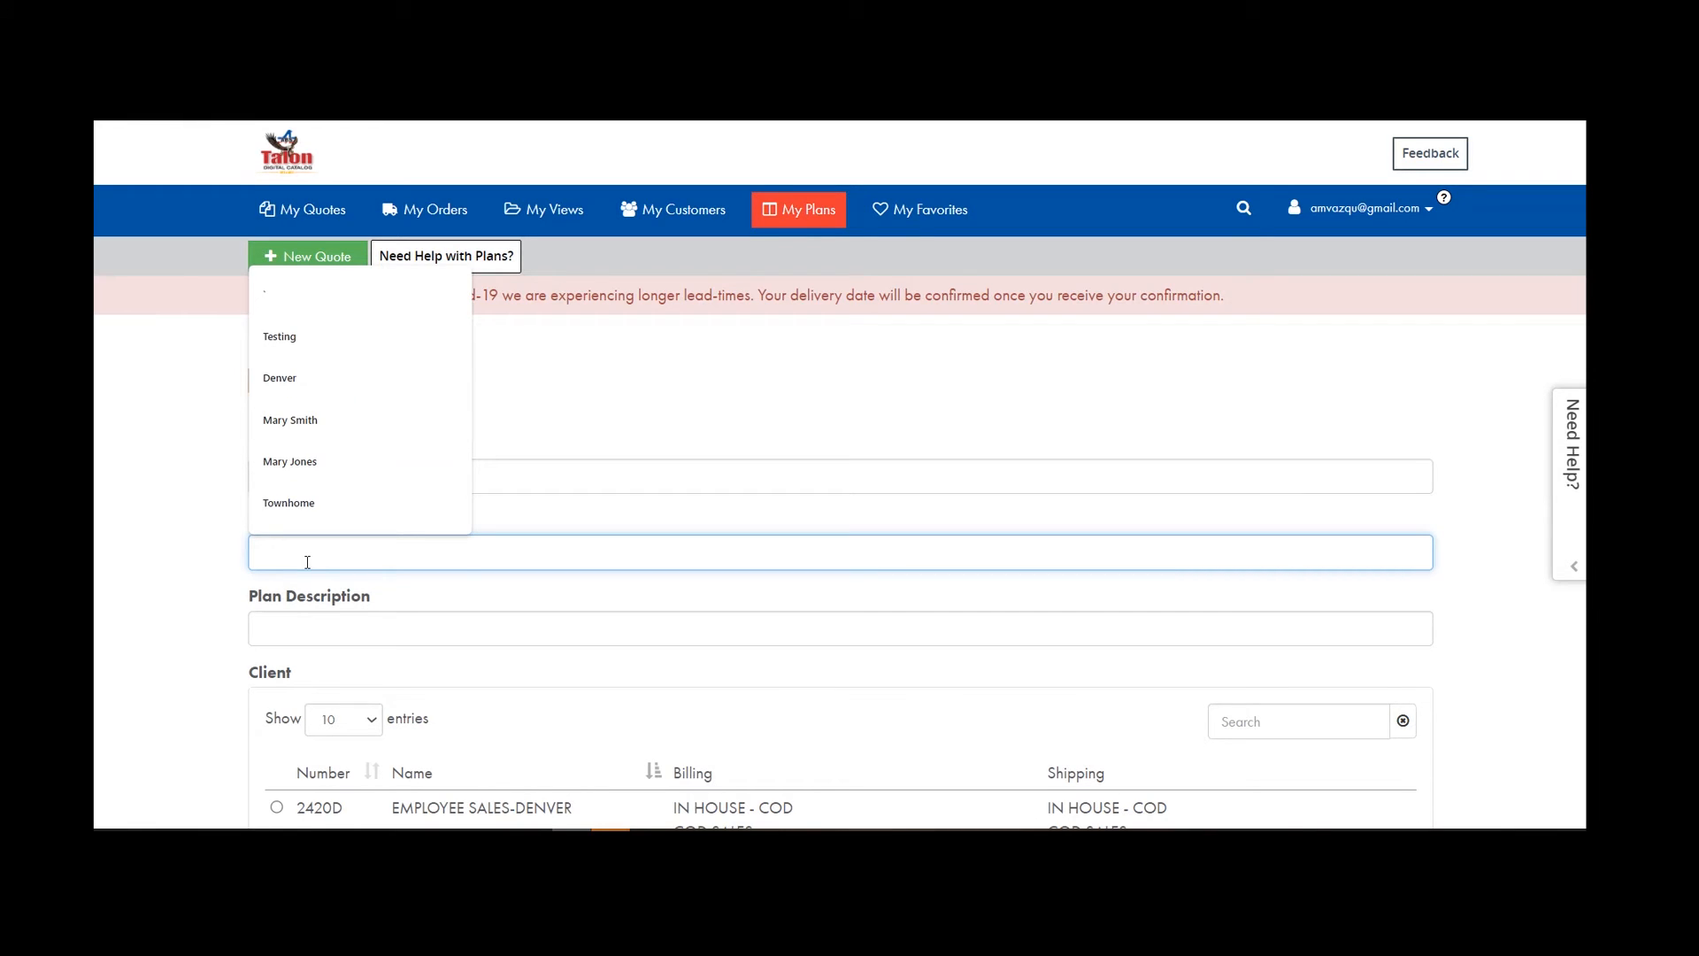
text(Monday)
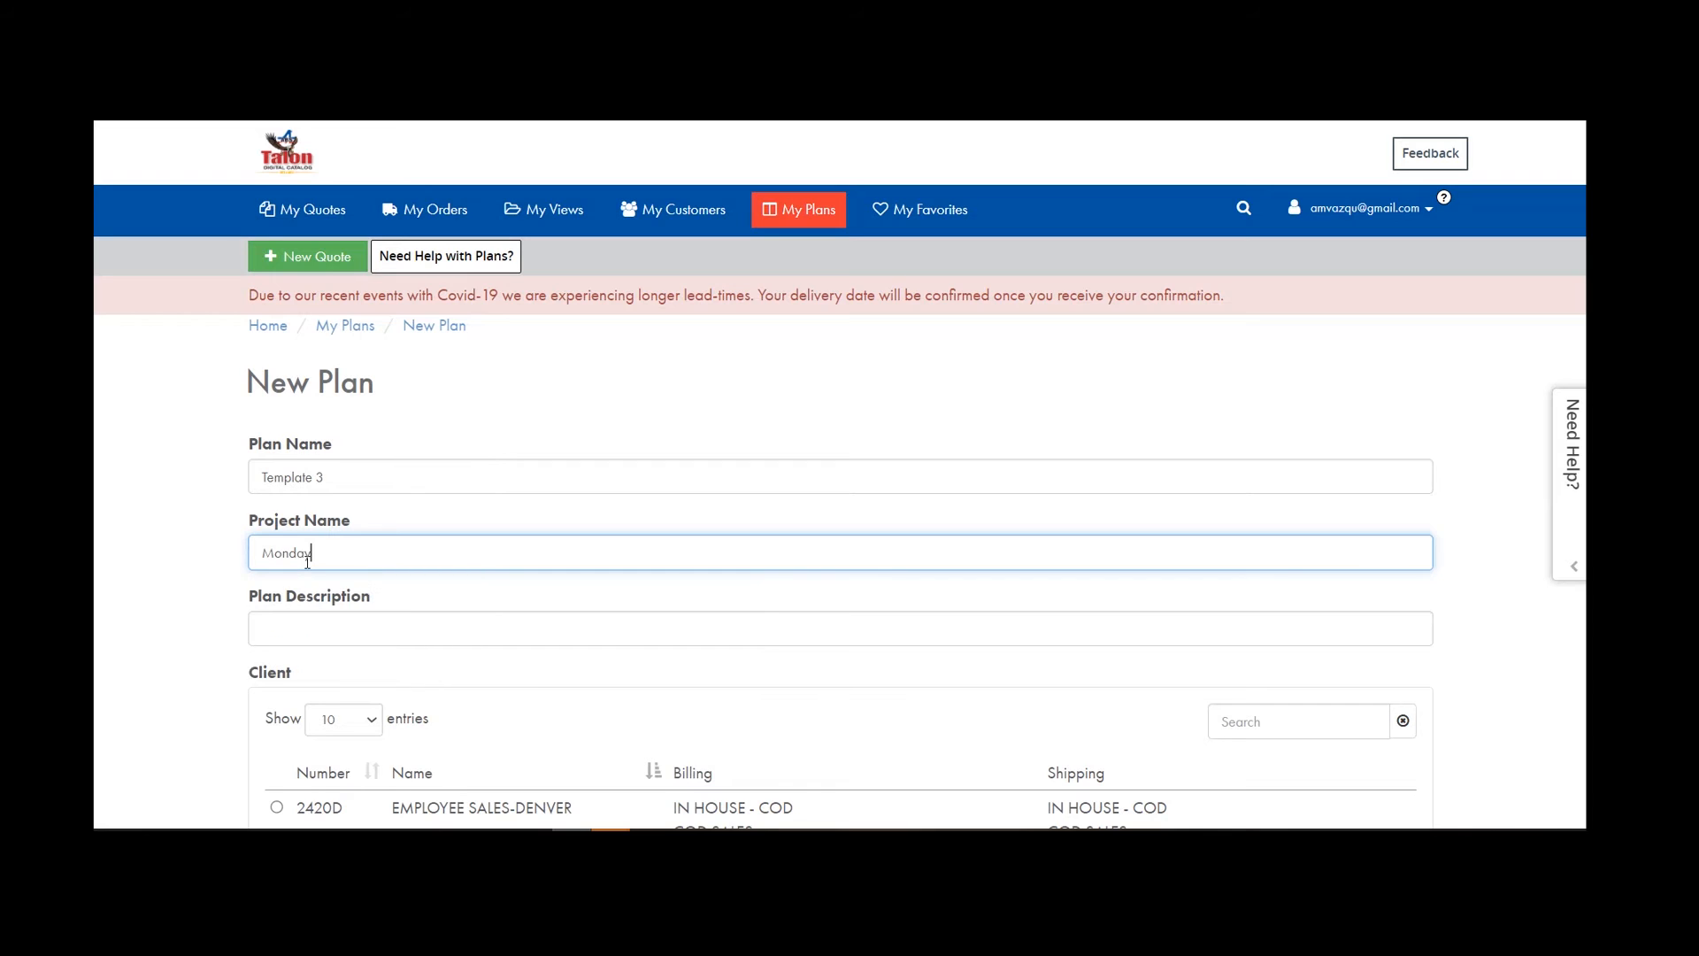
text( Doors)
scroll(307, 563, down, 4)
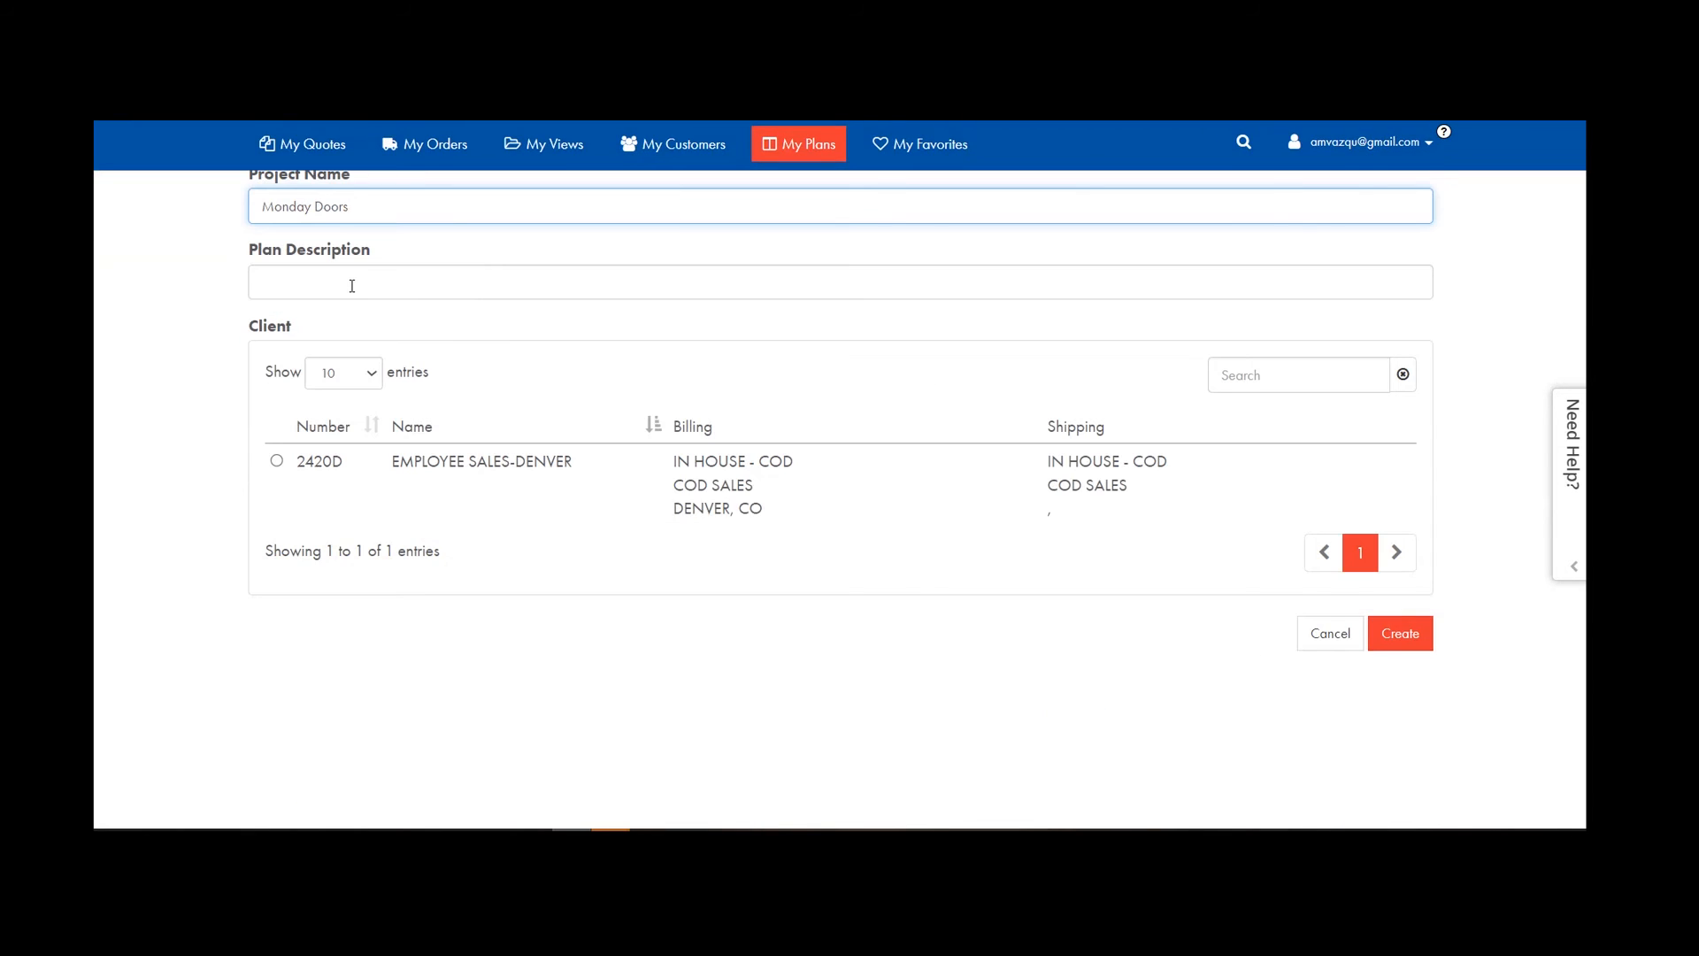
click(277, 460)
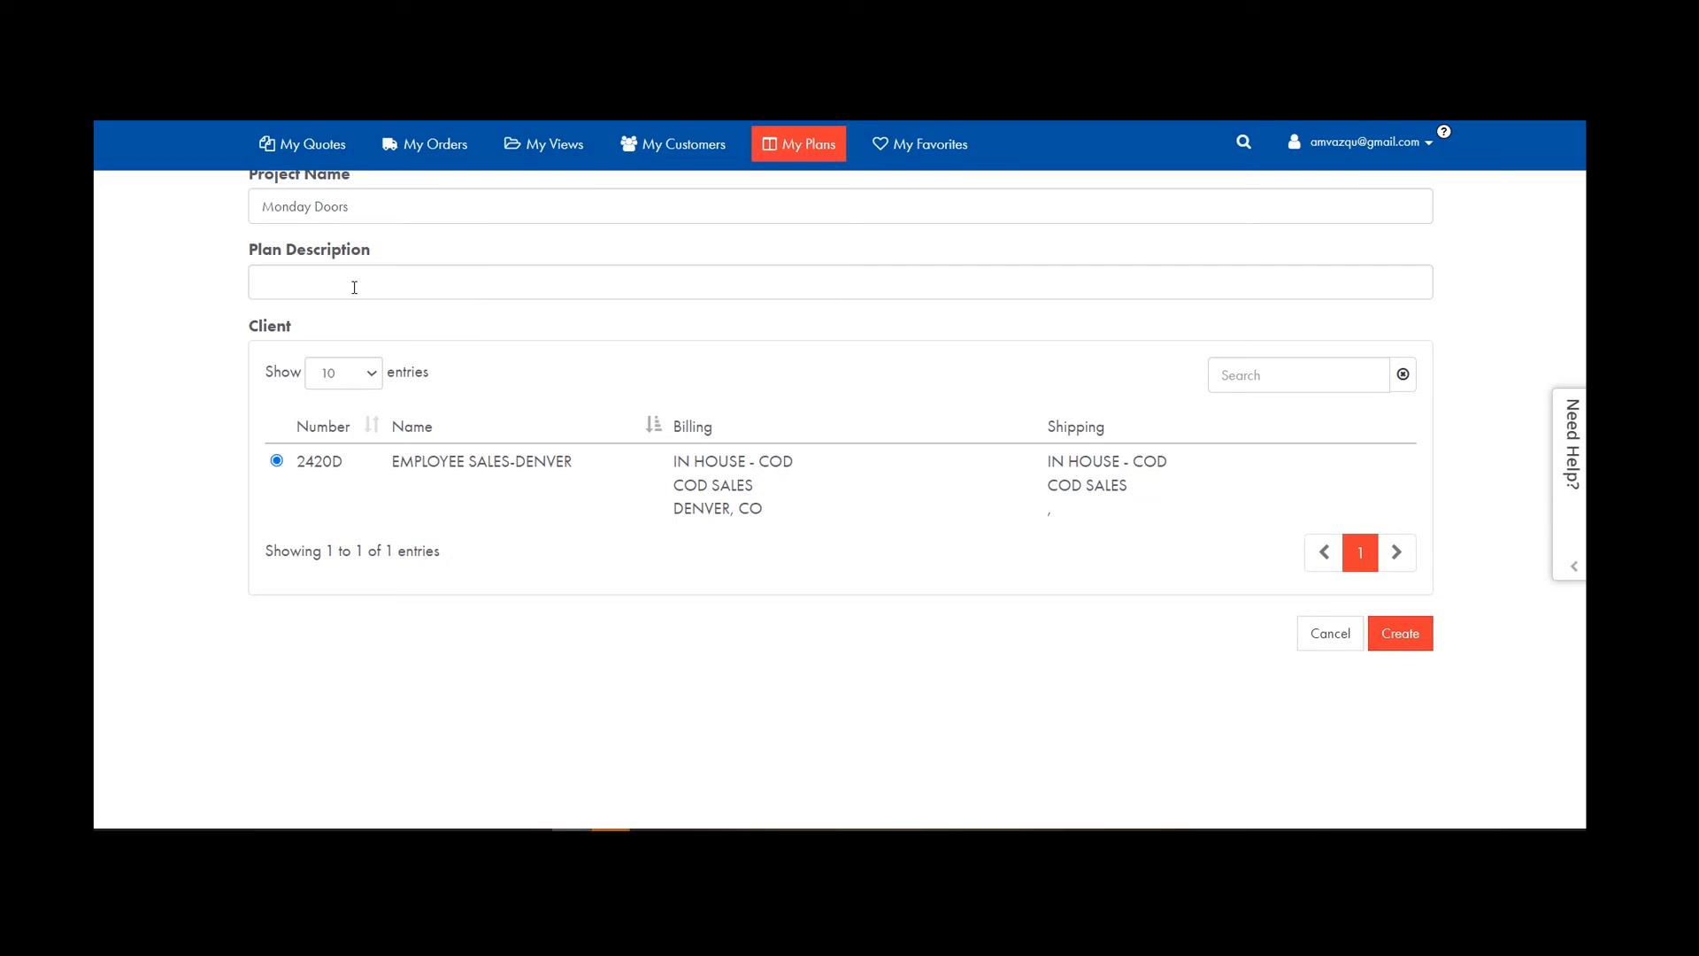
Add the required description 'Doors Template' and create the plan.
click(1396, 643)
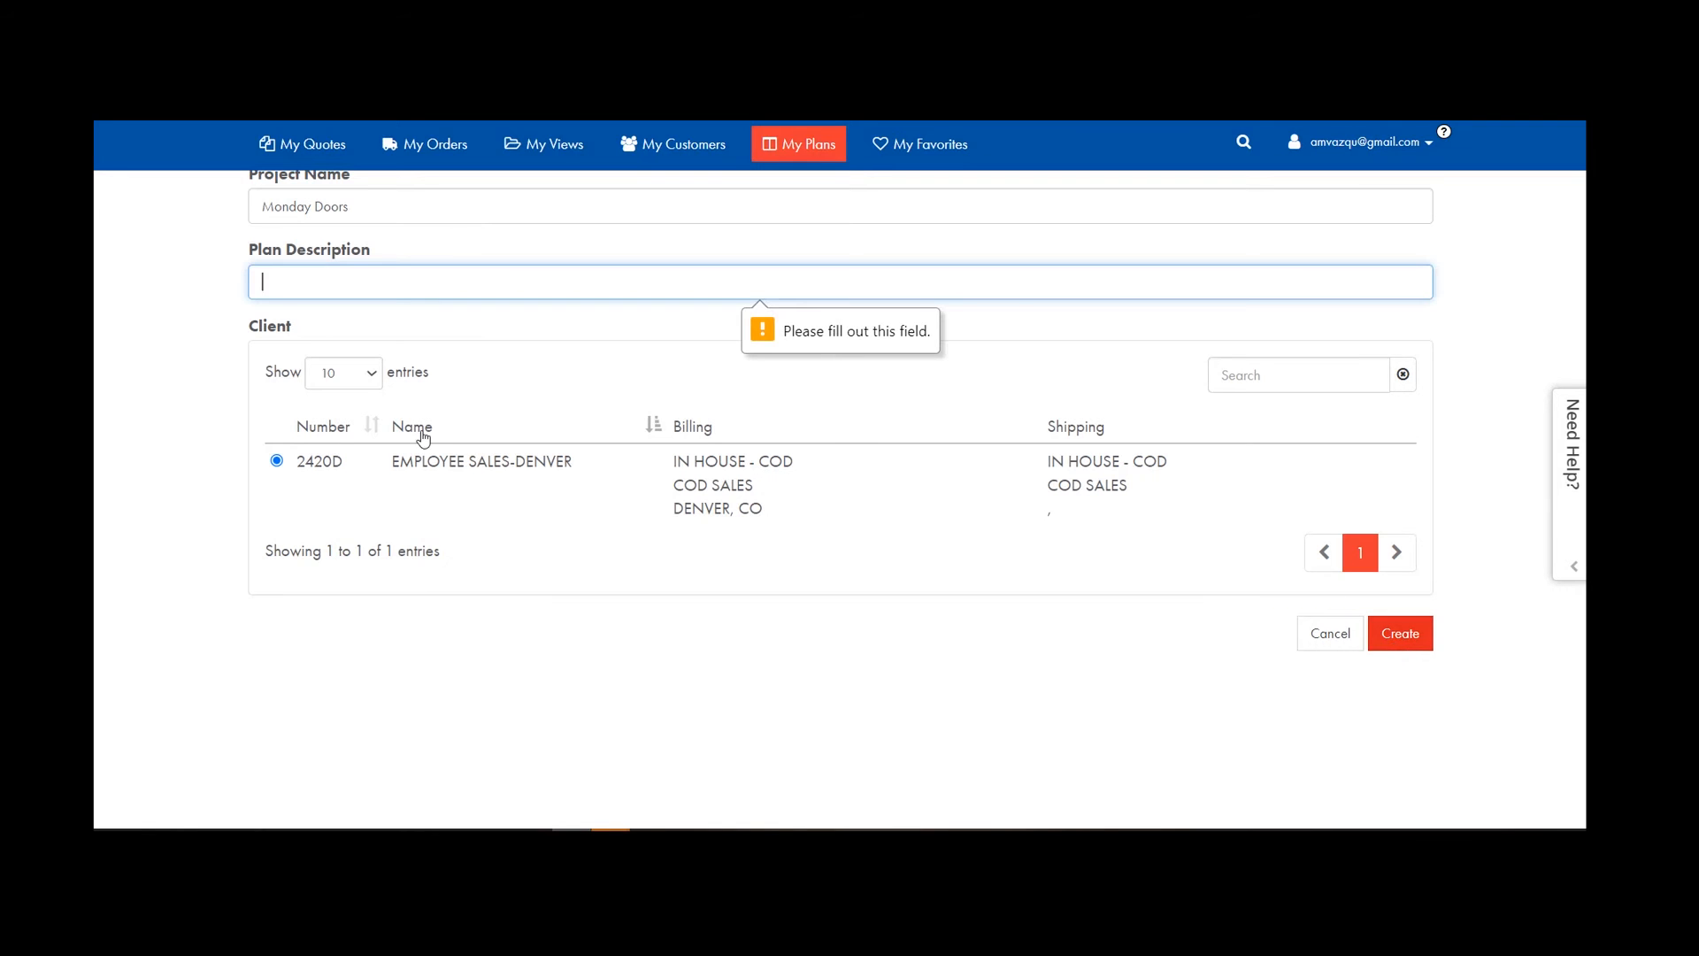
click(320, 297)
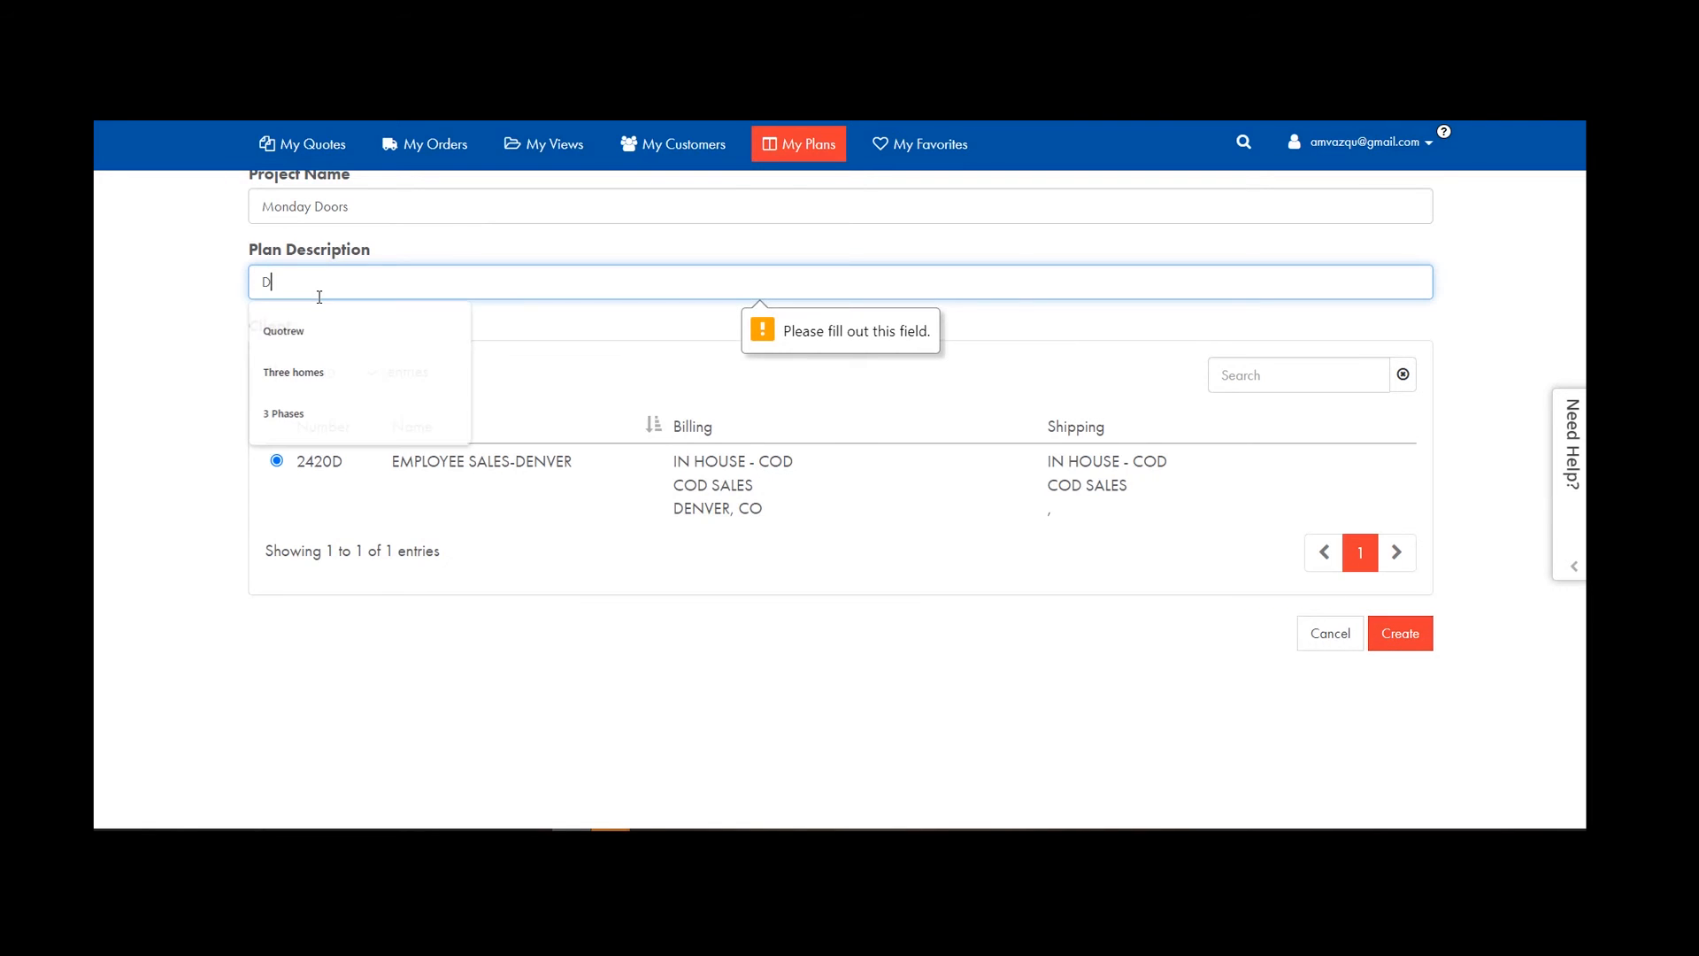
text(Doors Templa)
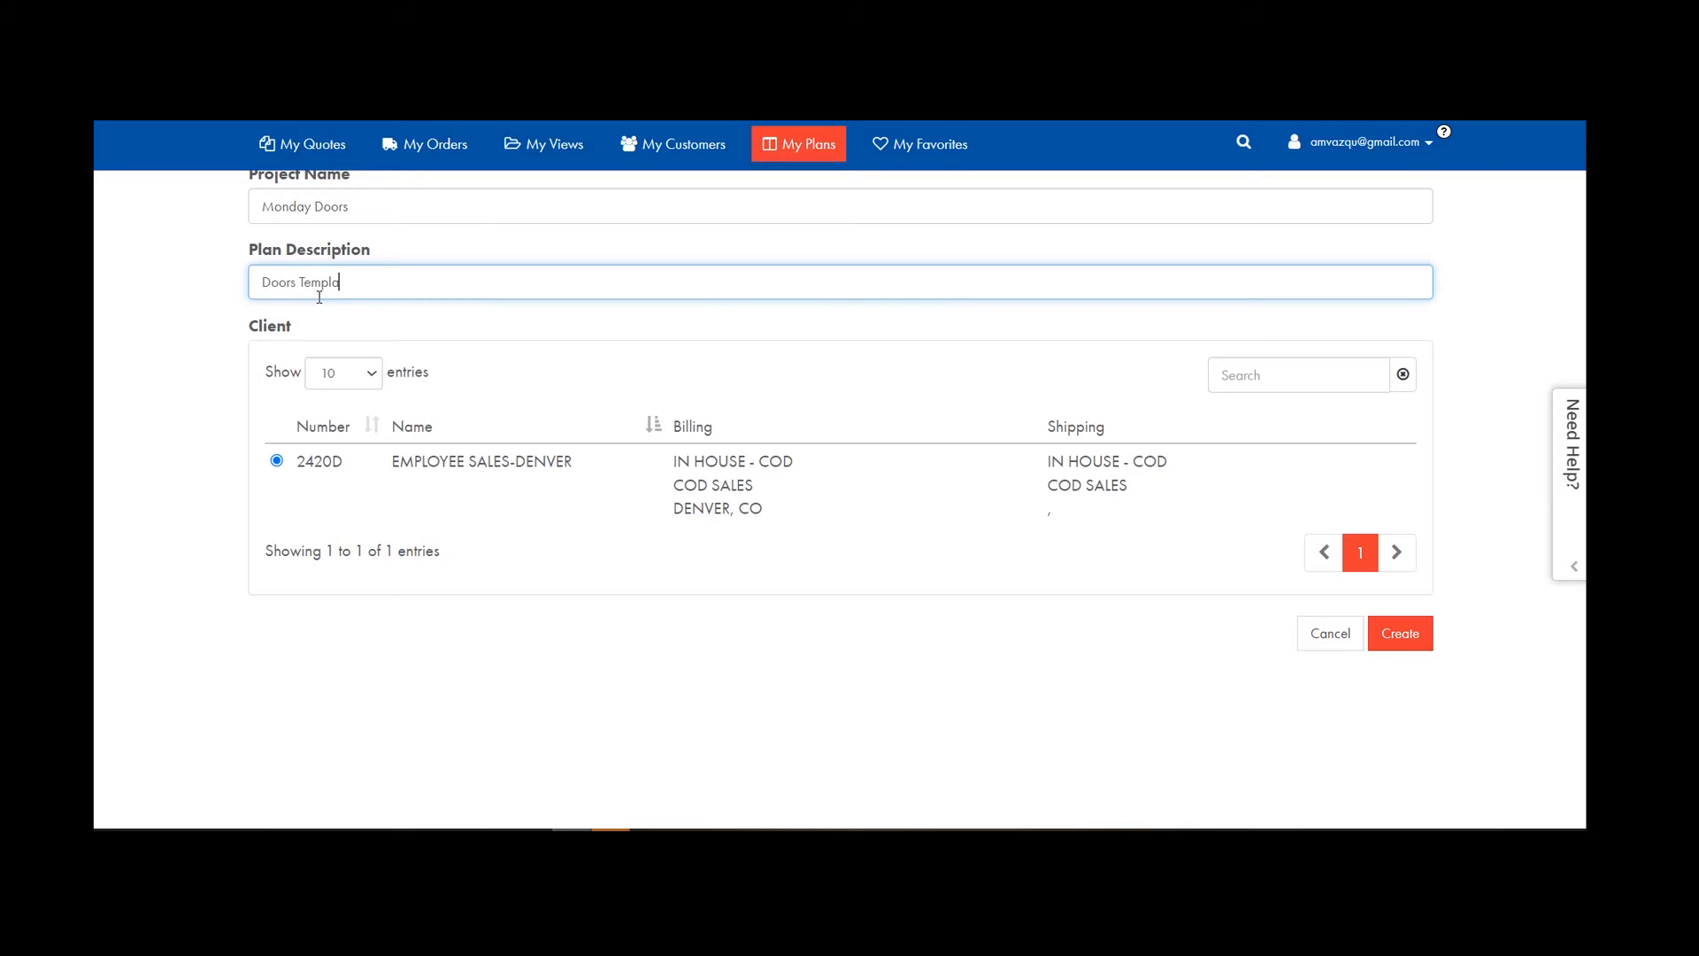
text(te)
click(1422, 648)
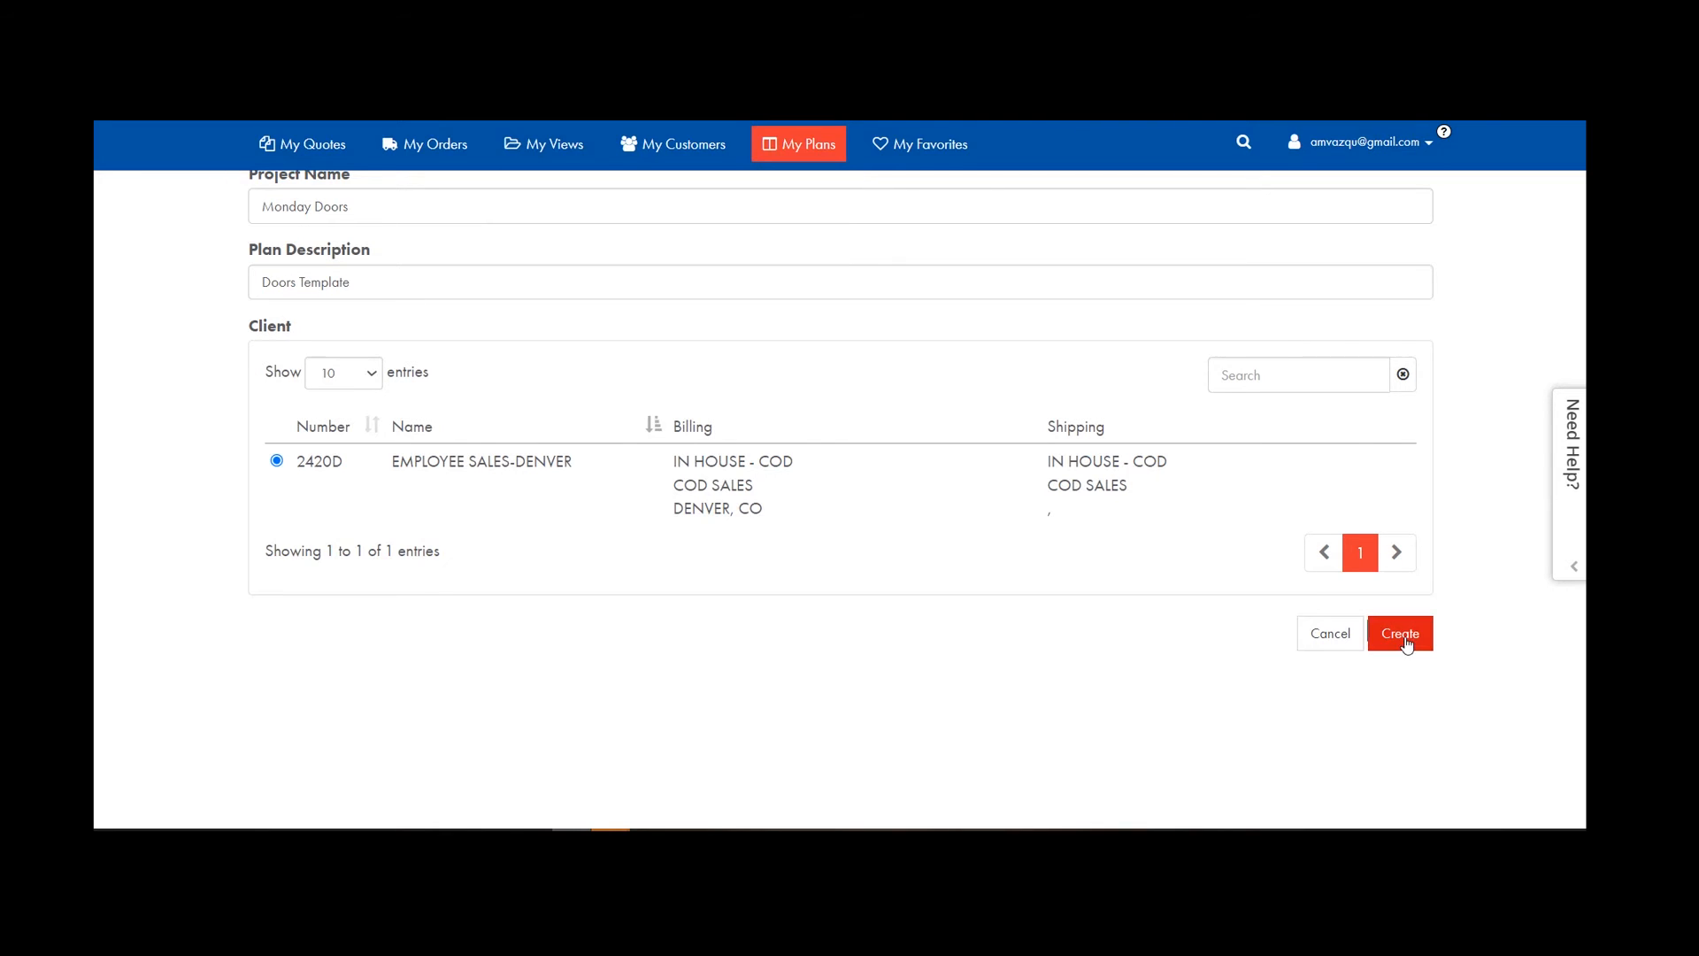
click(1407, 643)
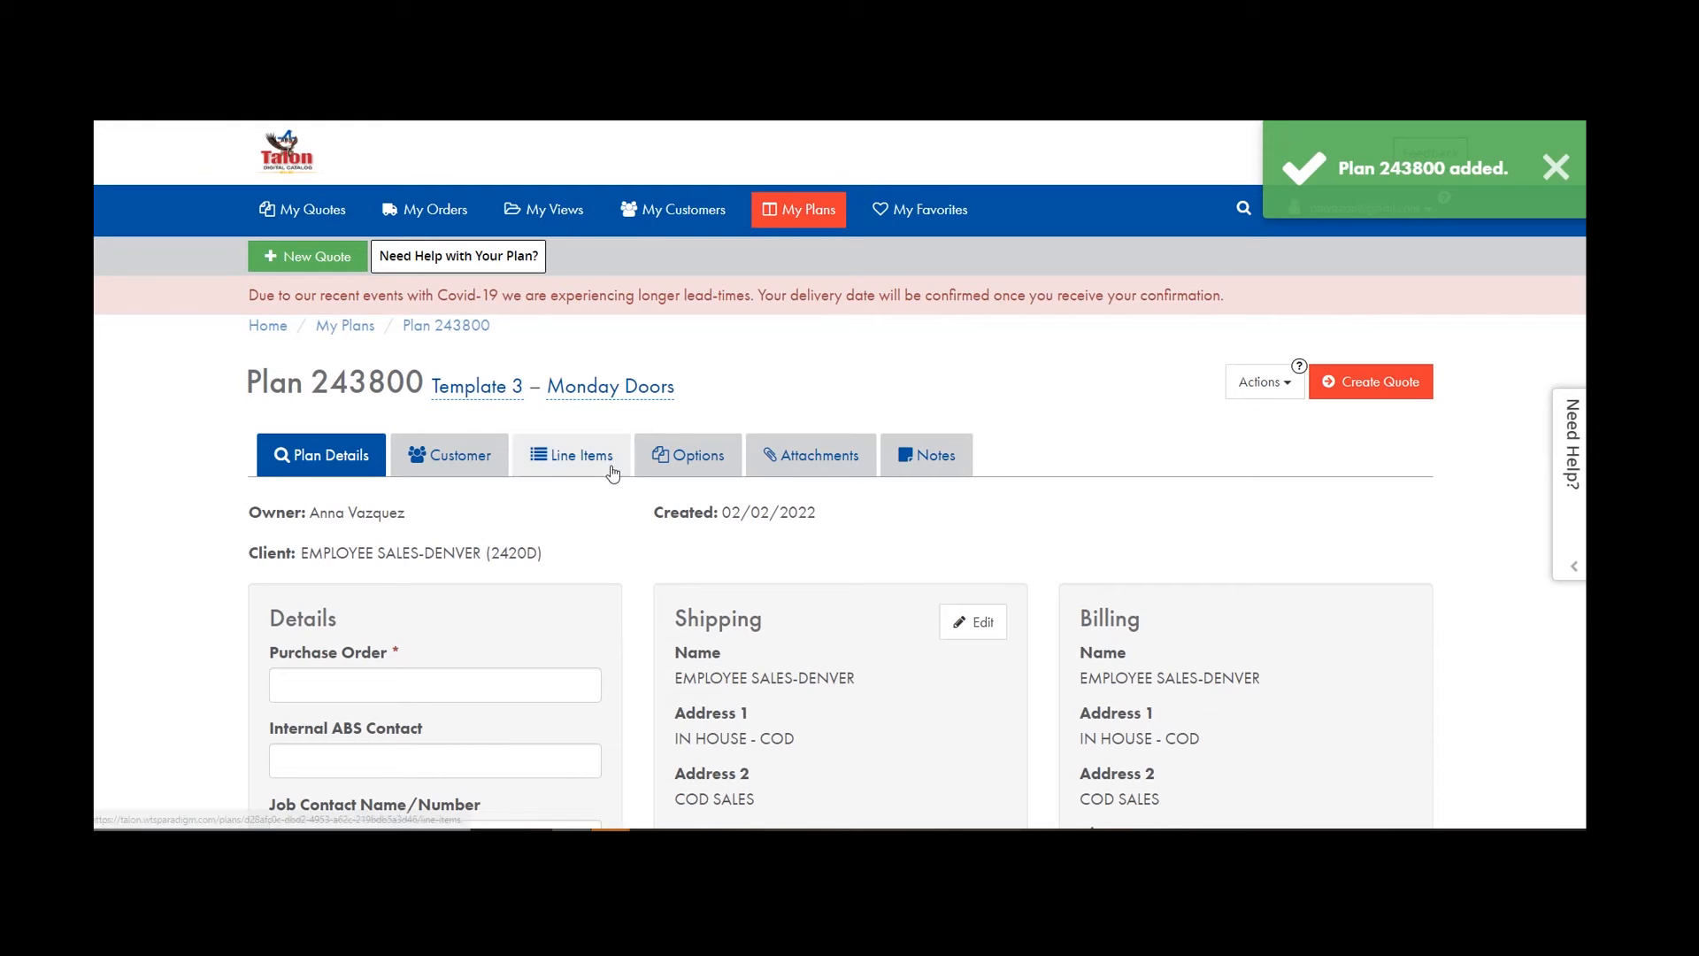
Start a new line item as an ABSInterior single-unit pocket frame.
click(571, 458)
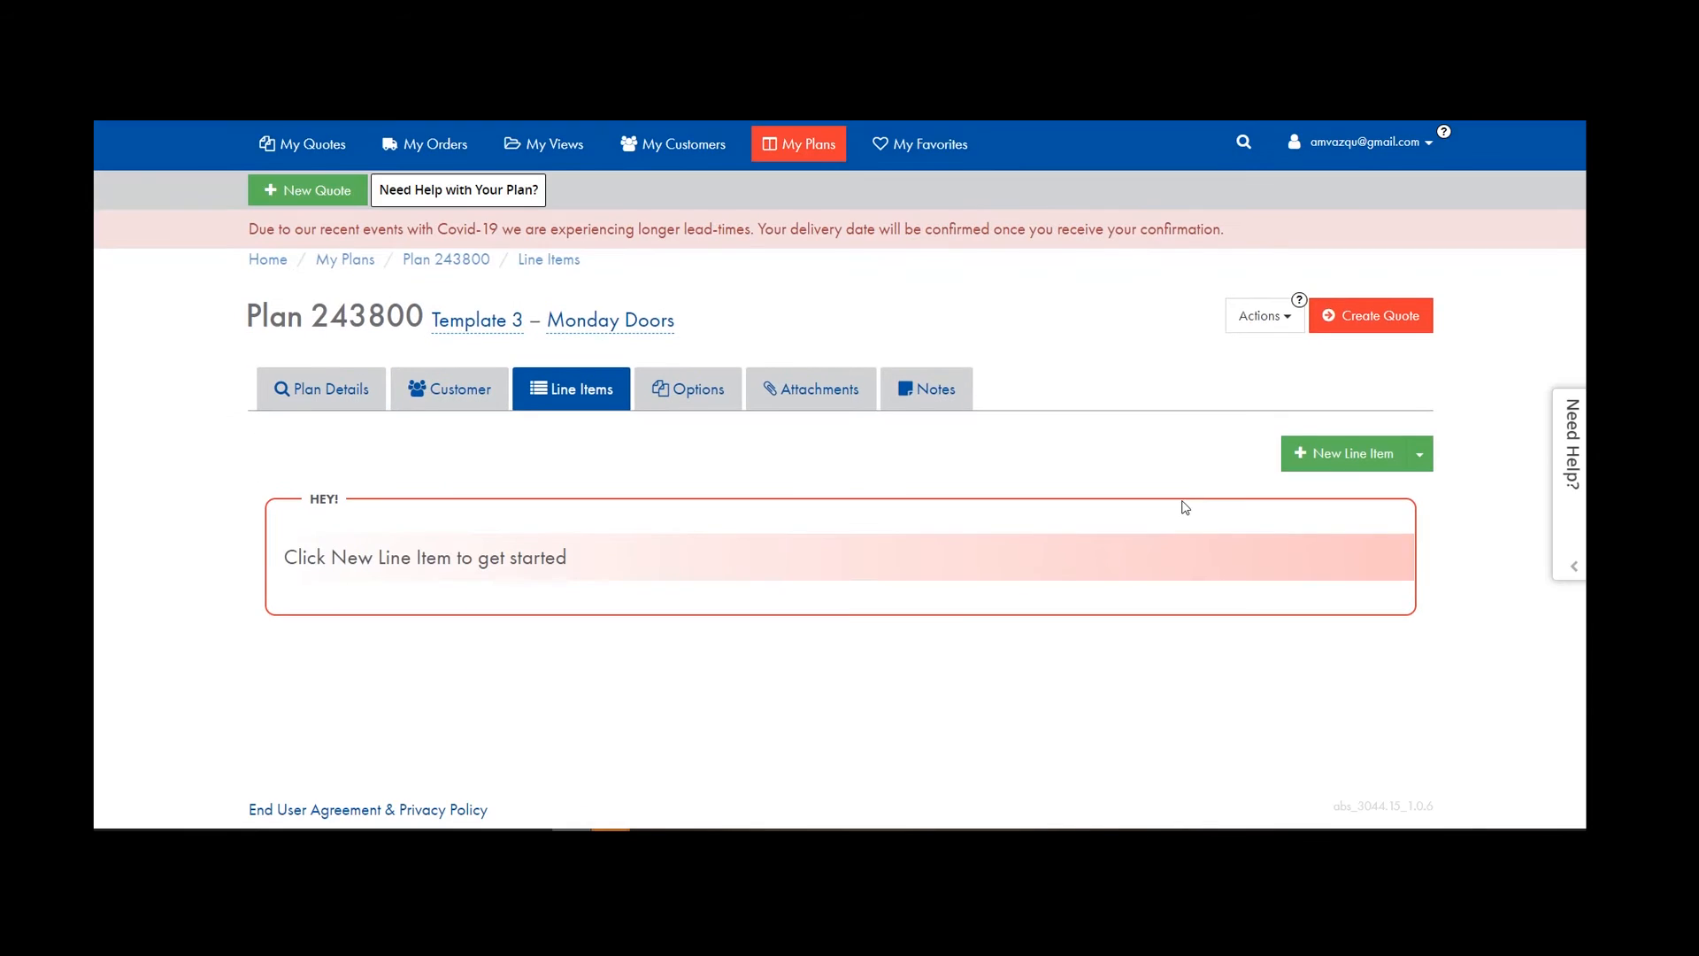
click(1337, 455)
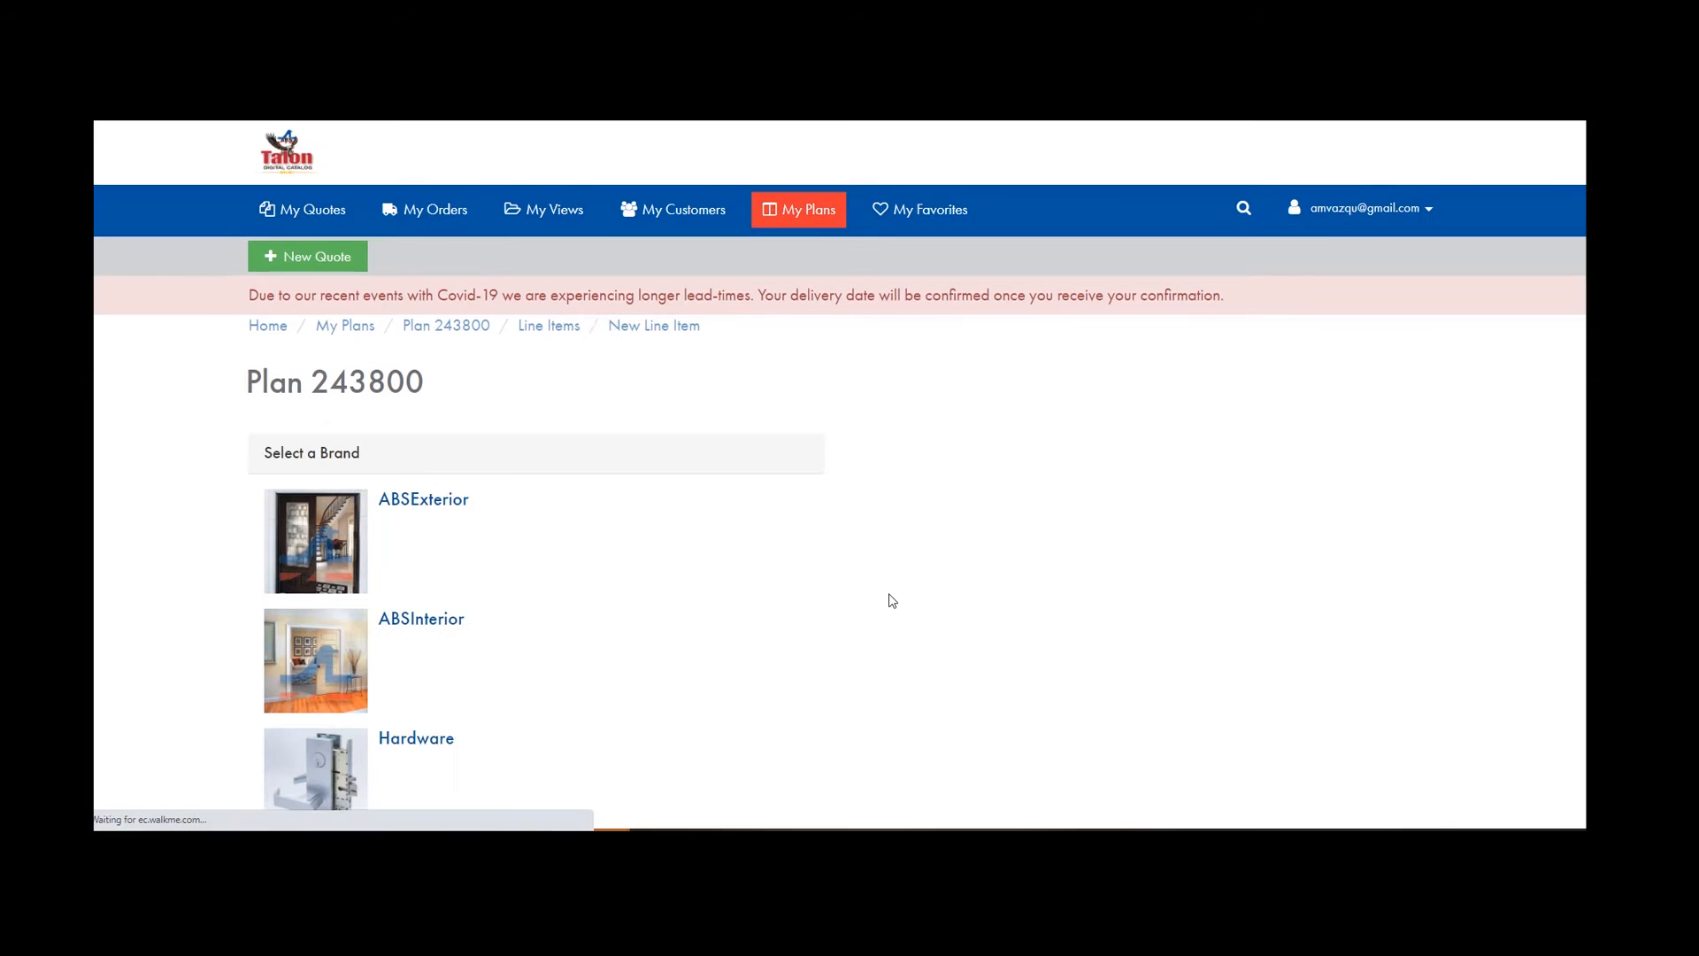
click(323, 560)
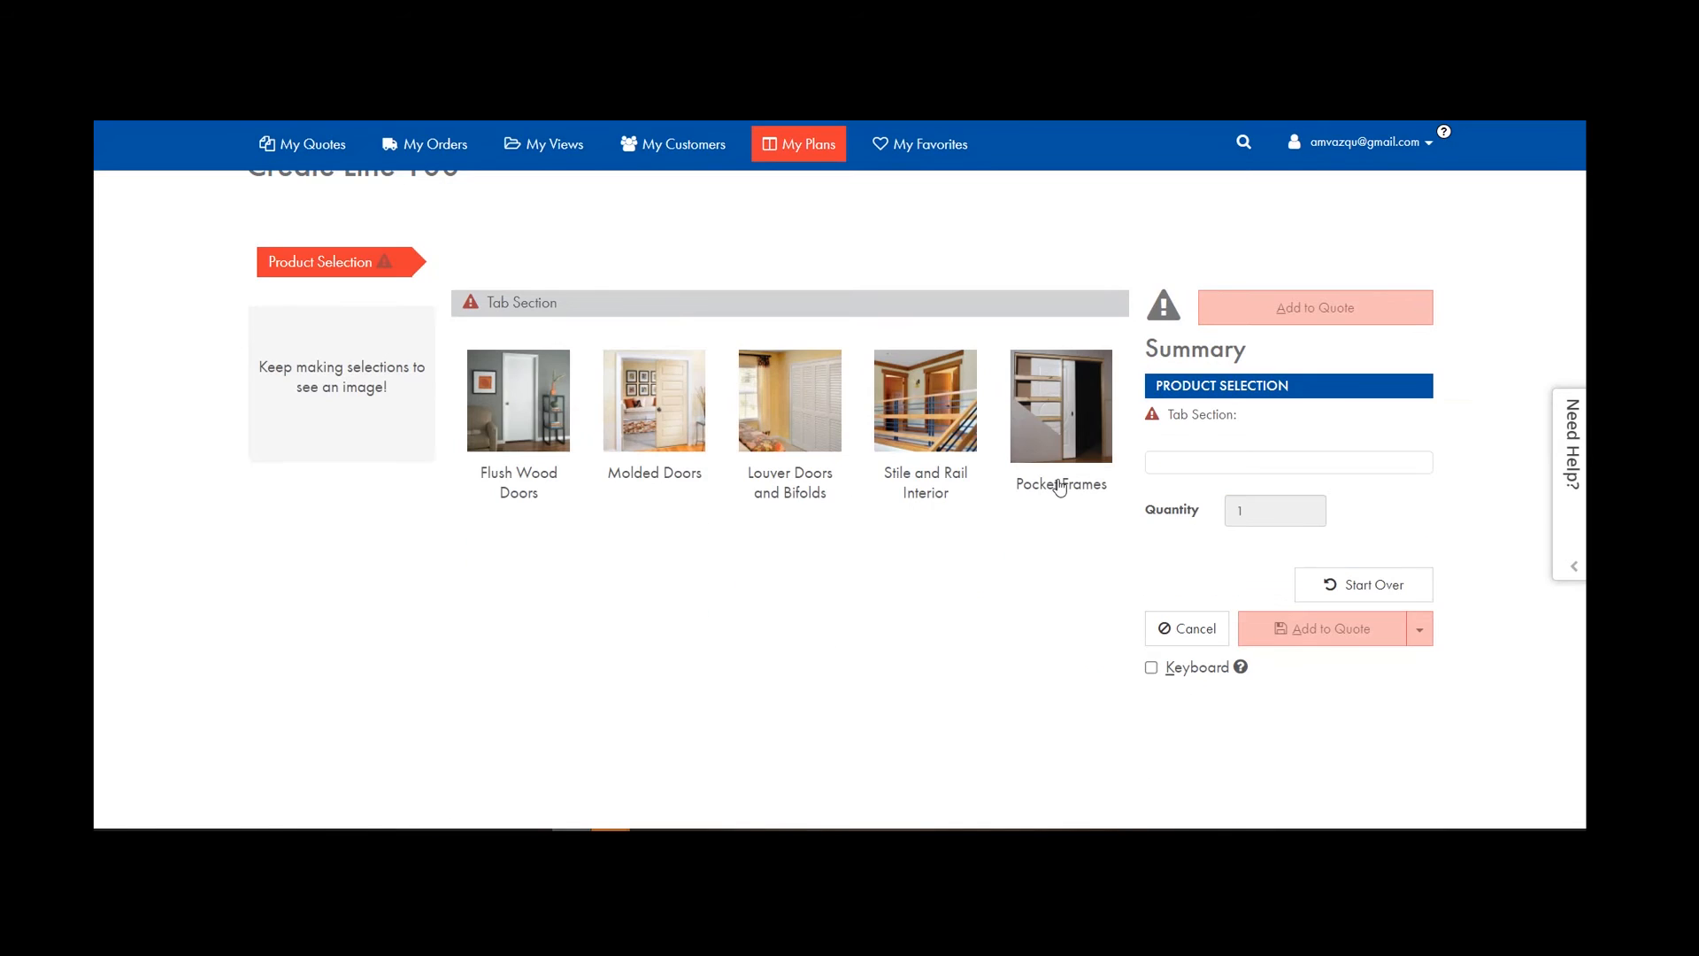
click(1066, 485)
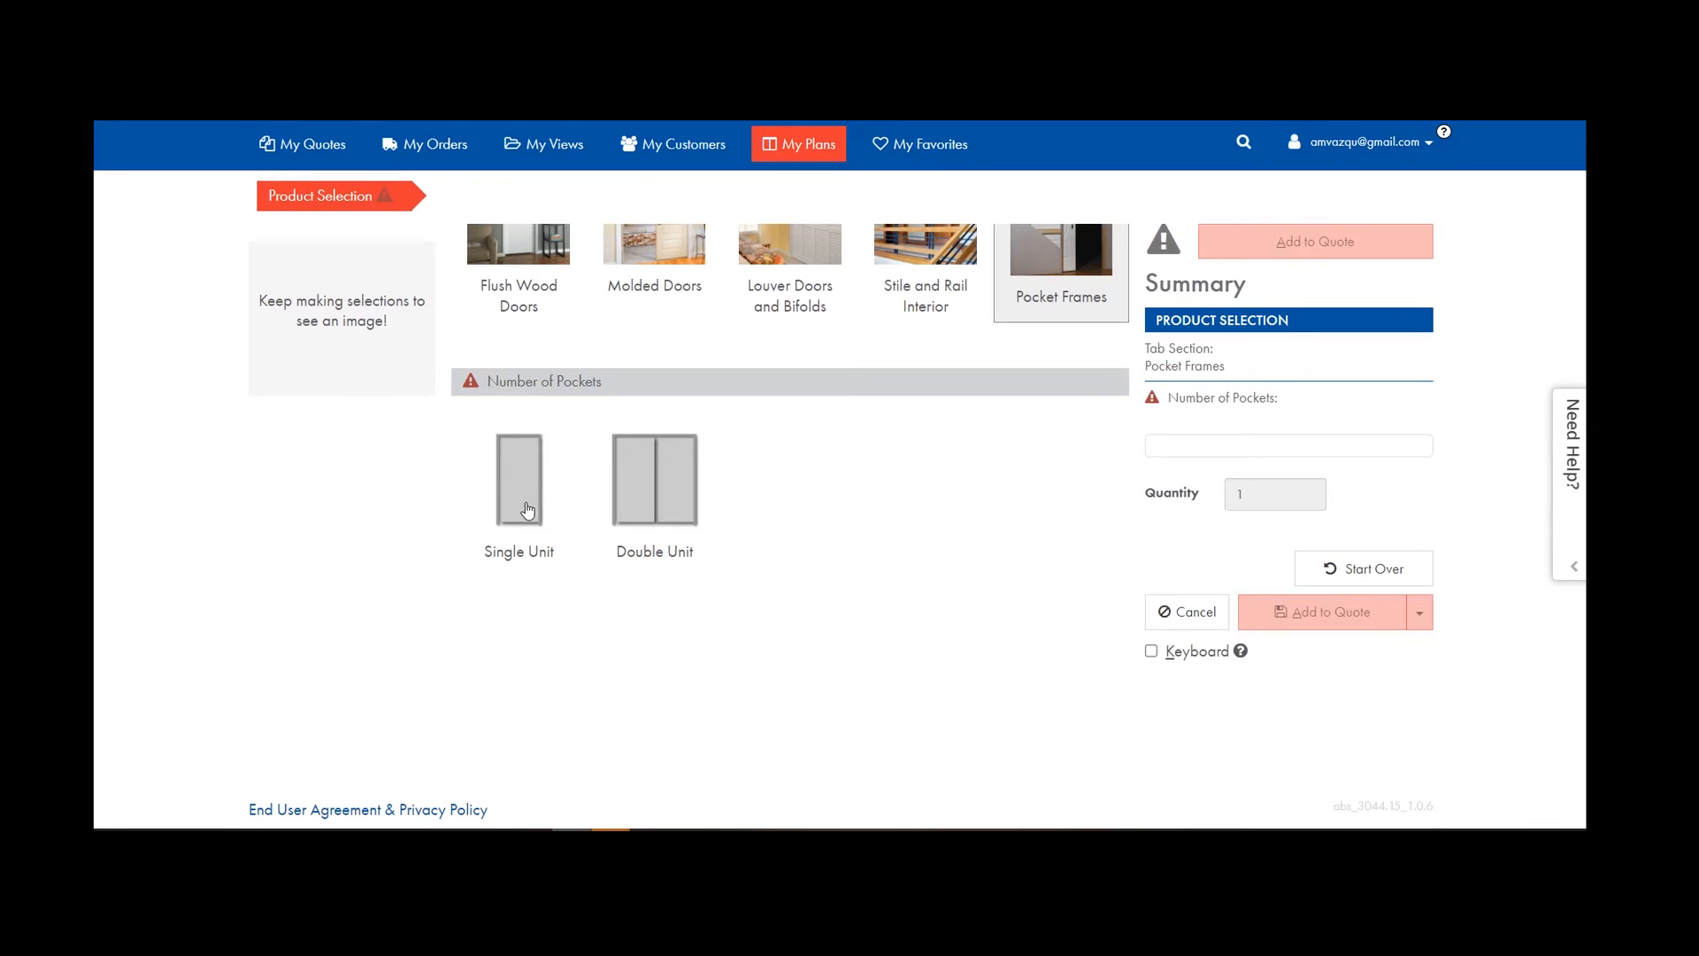
click(534, 504)
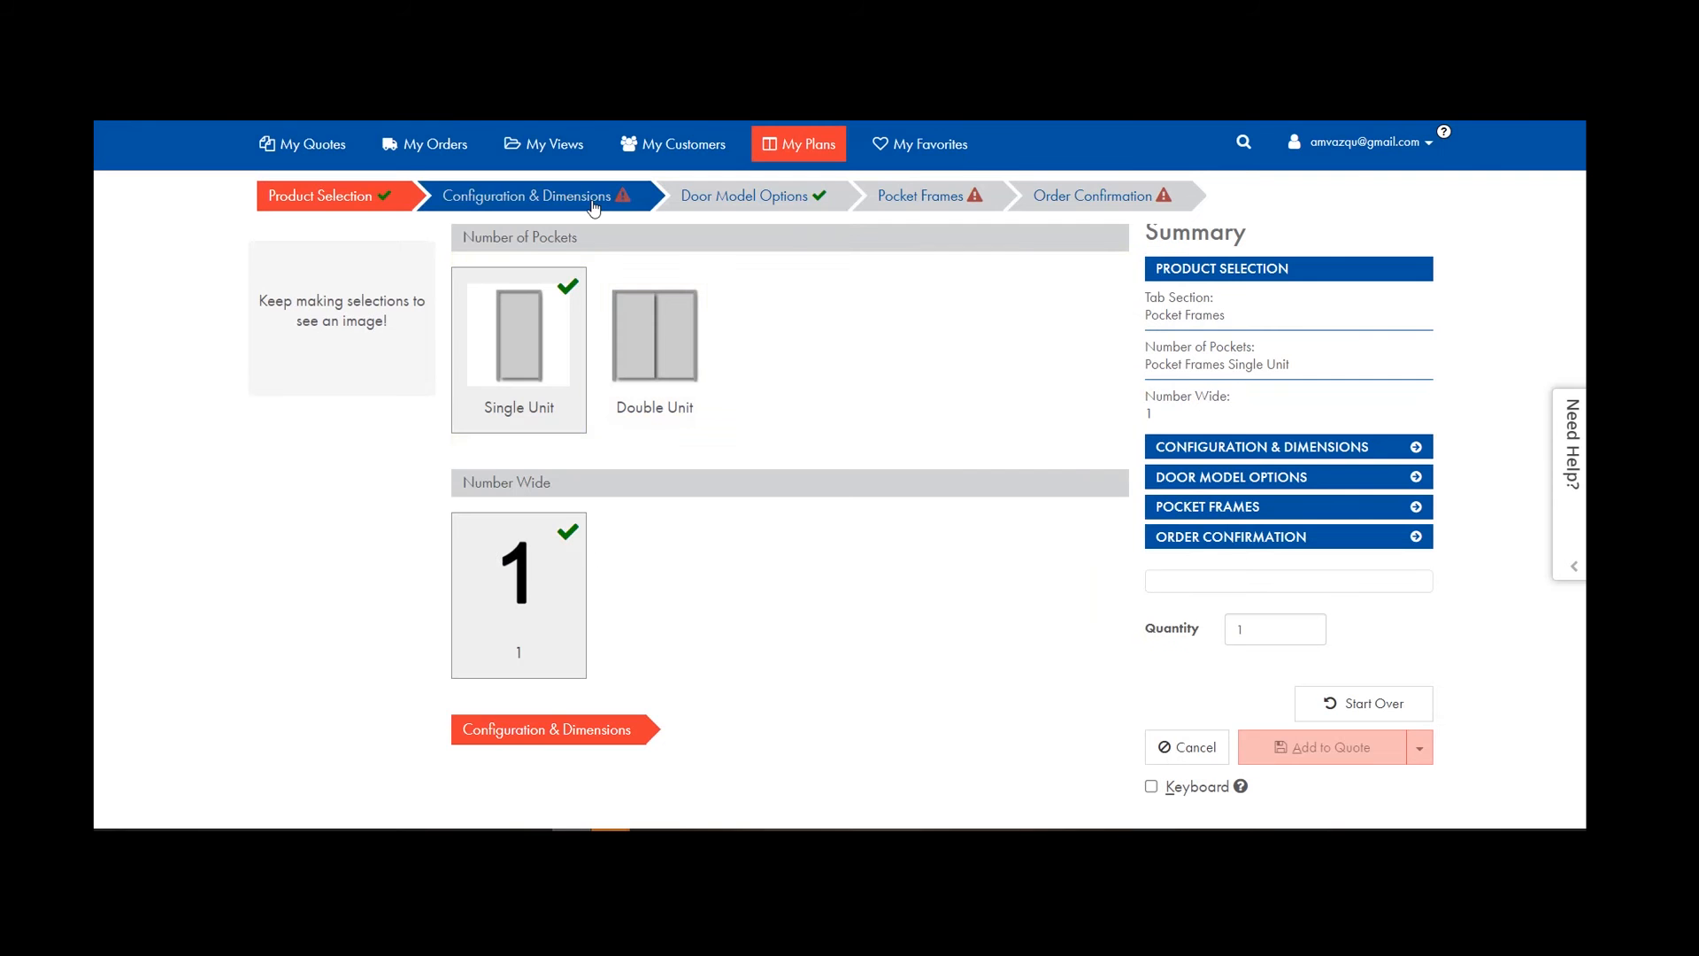
click(593, 202)
Configure 3/0 x 6/8, 4 3/4" wall, Raw Fingerjoint, 2" throat, no saw kerf, no softstops.
click(566, 353)
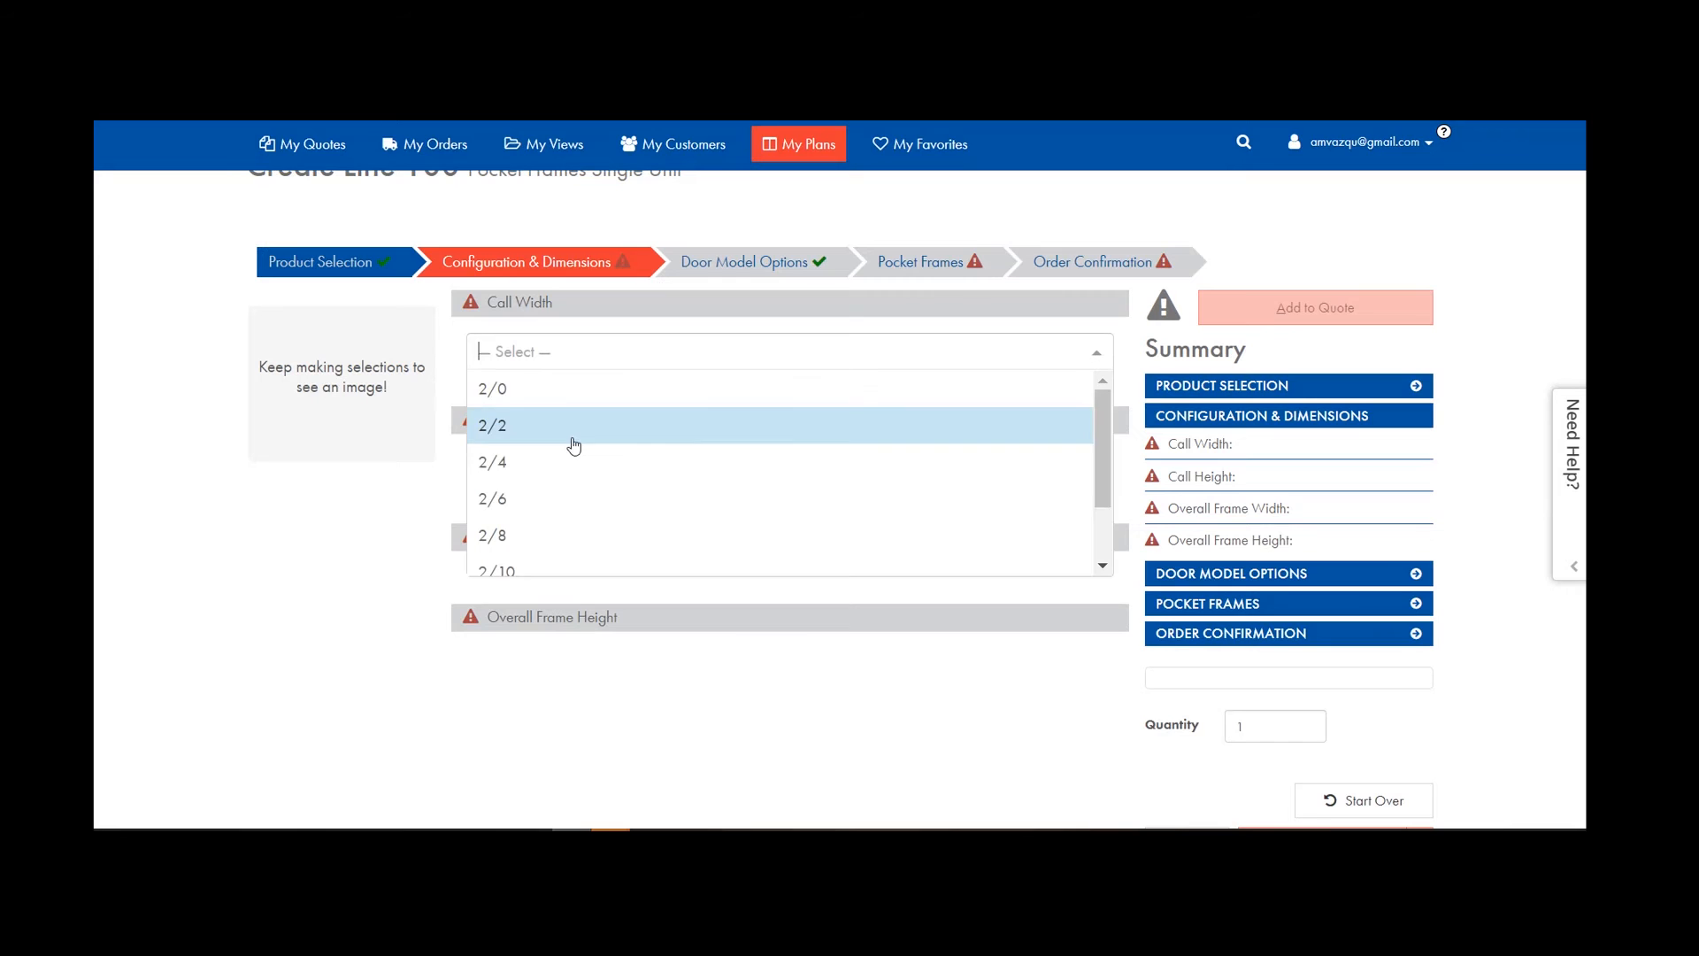
scroll(569, 535, down, 2)
click(565, 521)
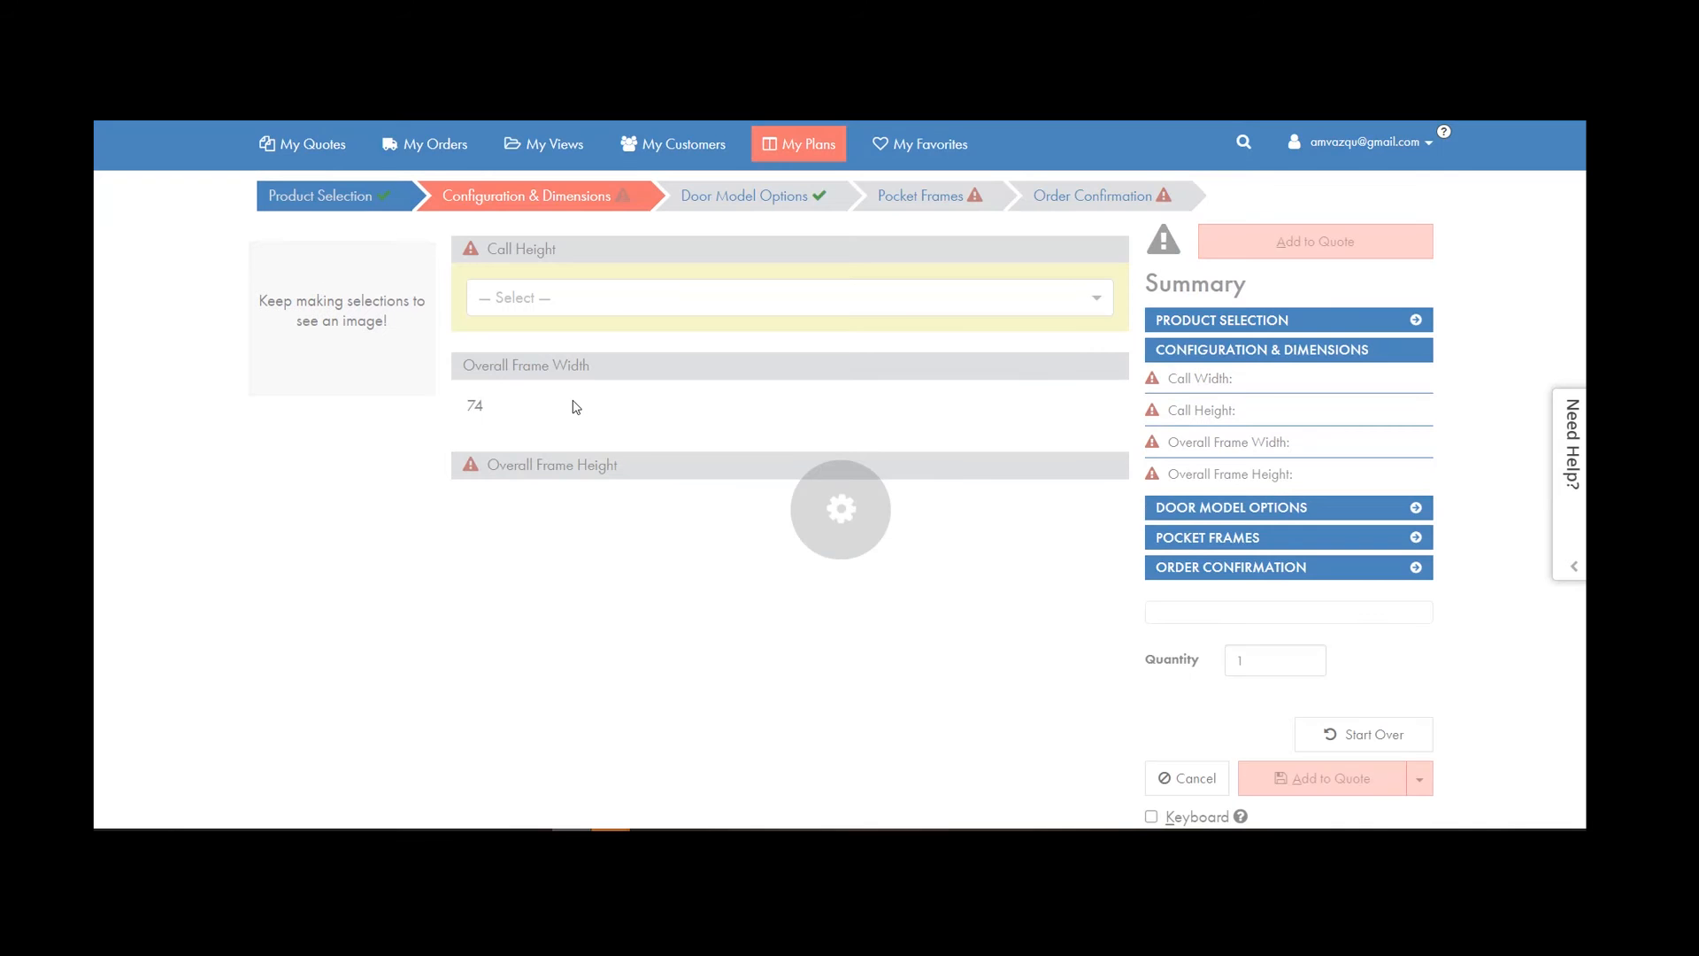
click(569, 301)
click(566, 323)
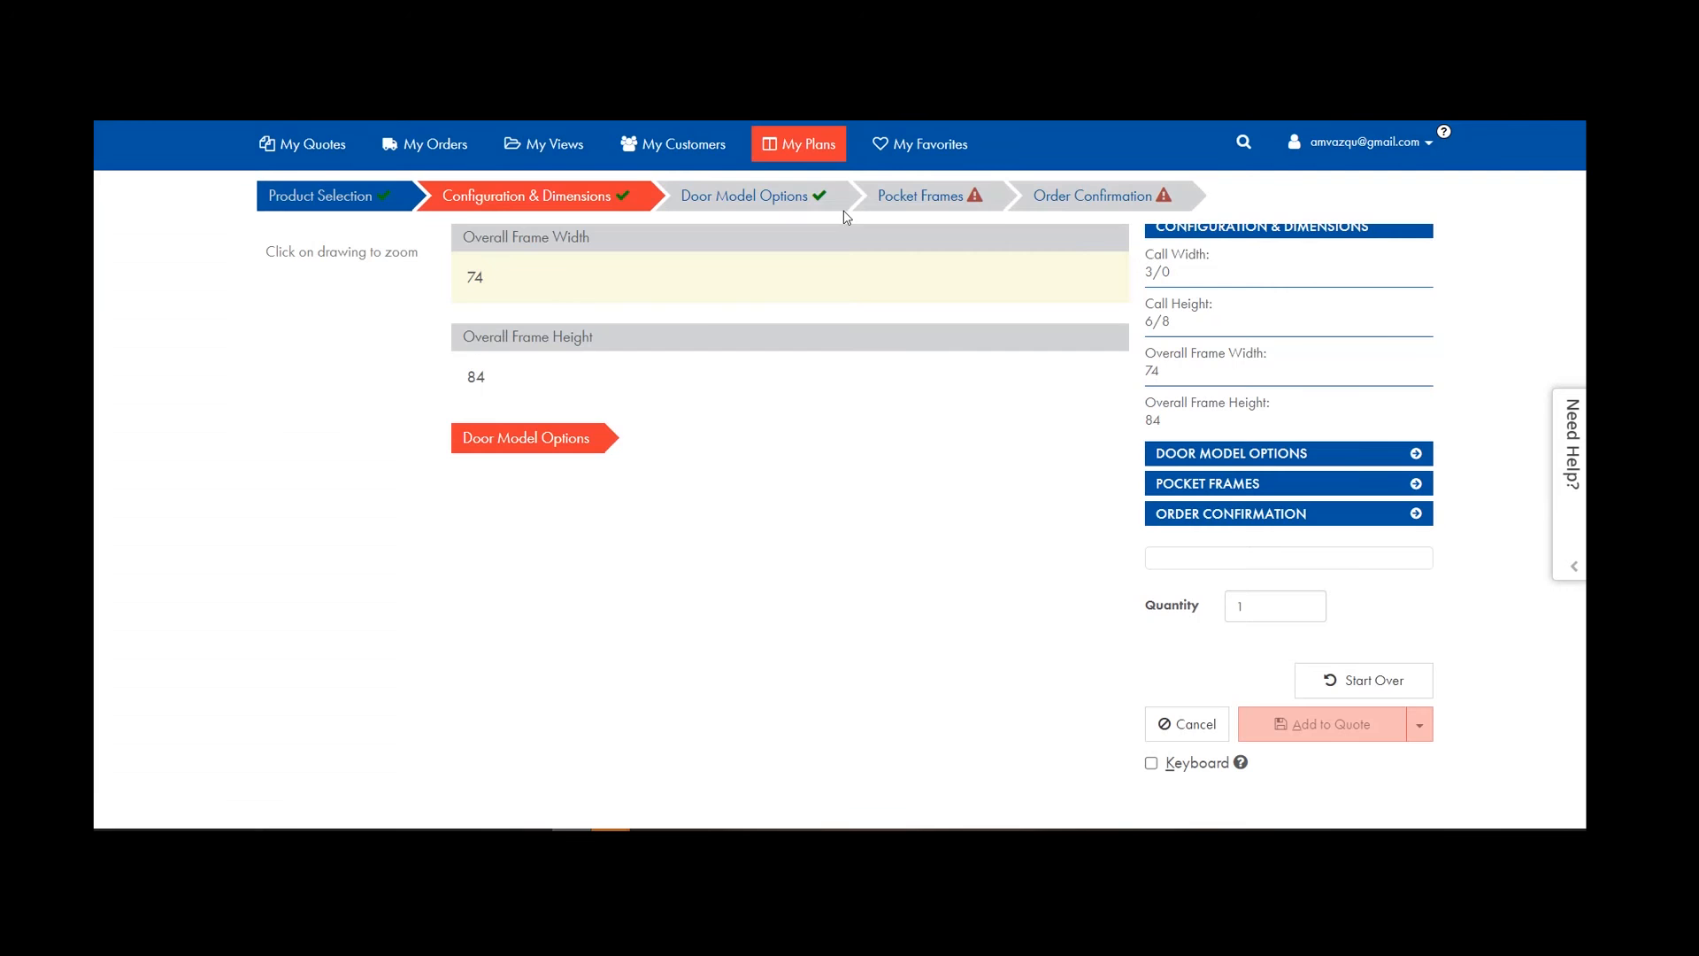
click(566, 351)
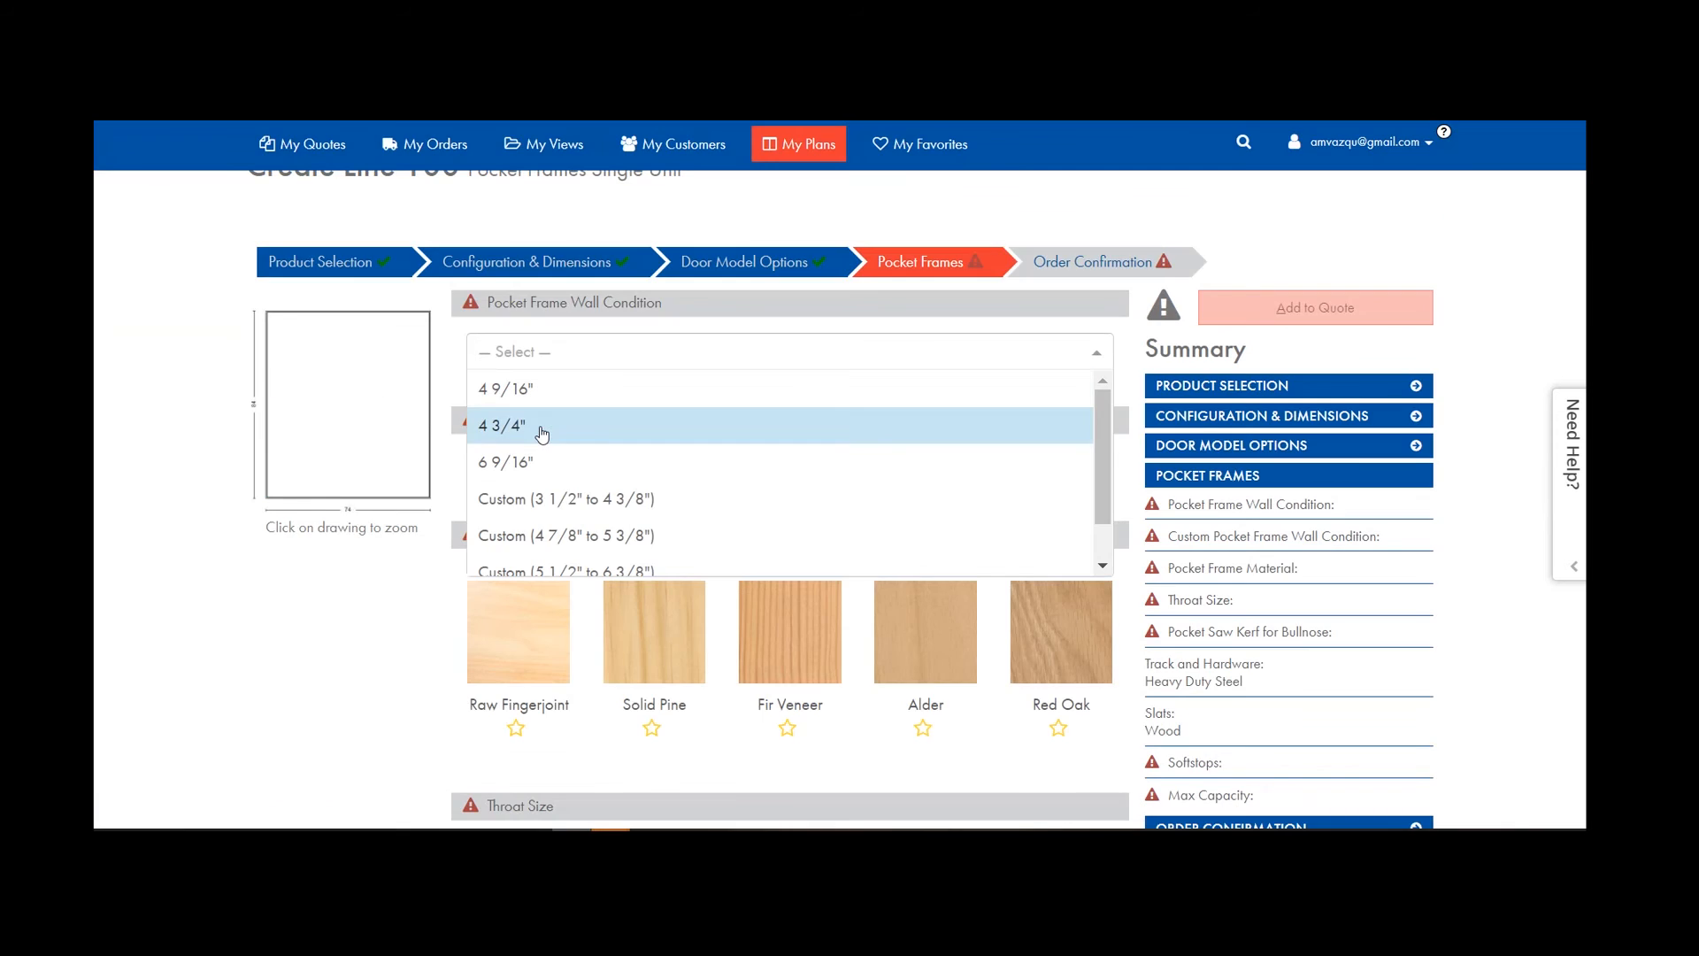
click(541, 433)
click(518, 531)
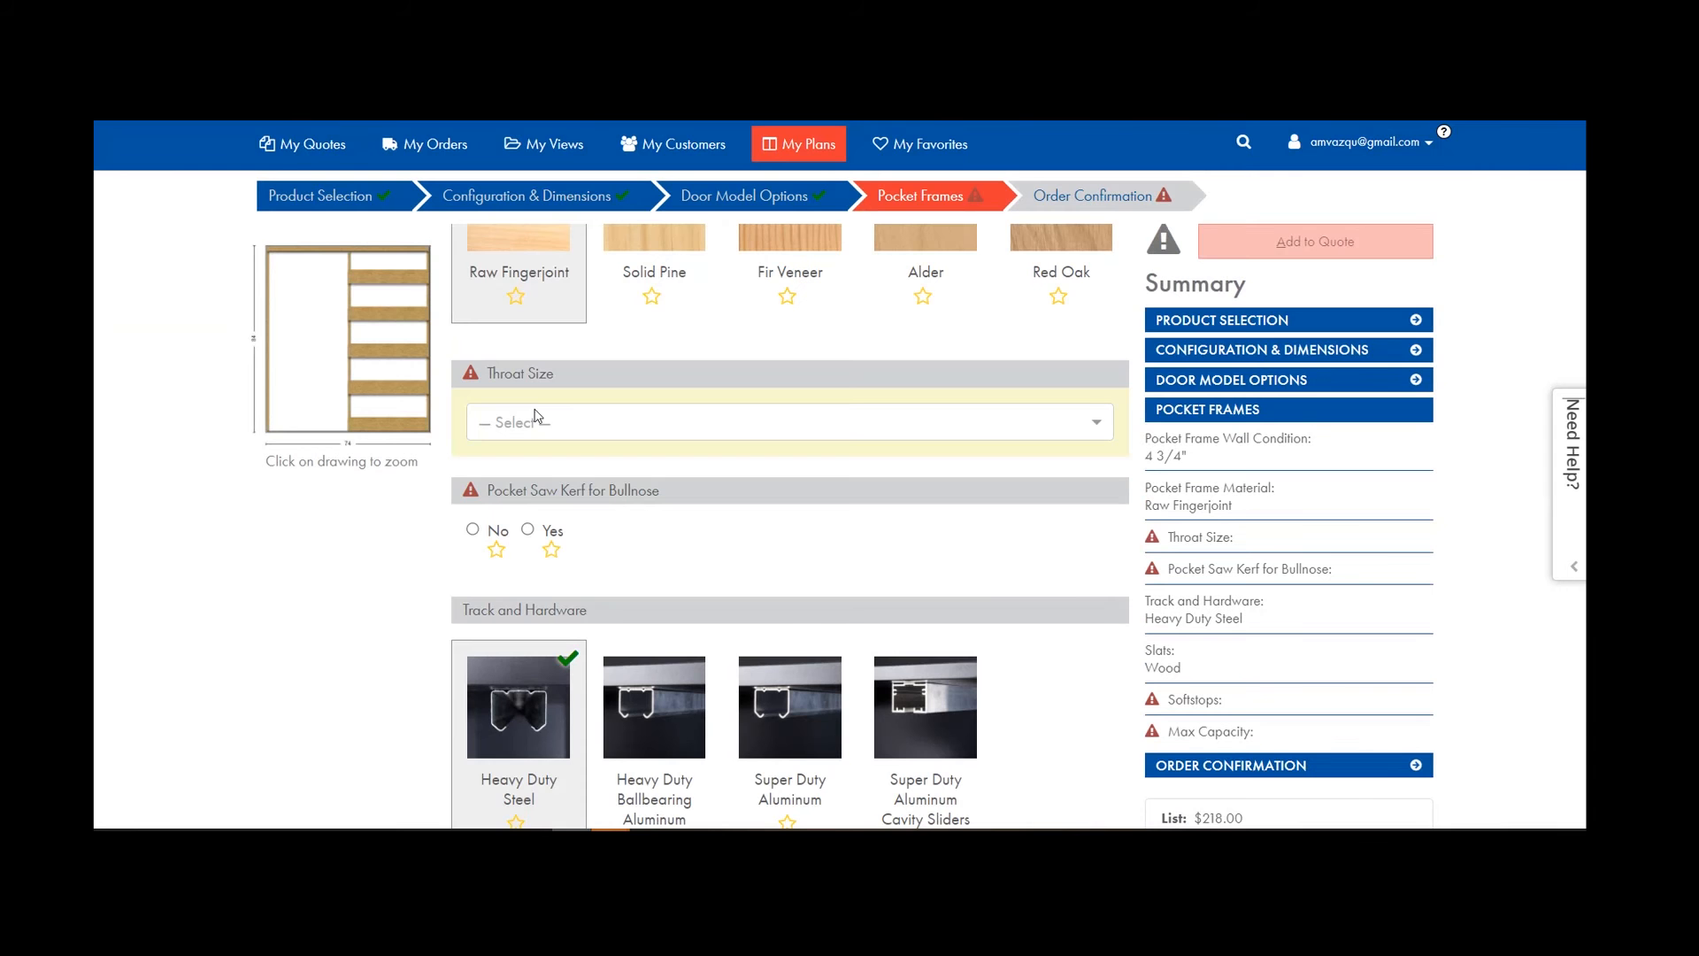
click(540, 420)
click(542, 461)
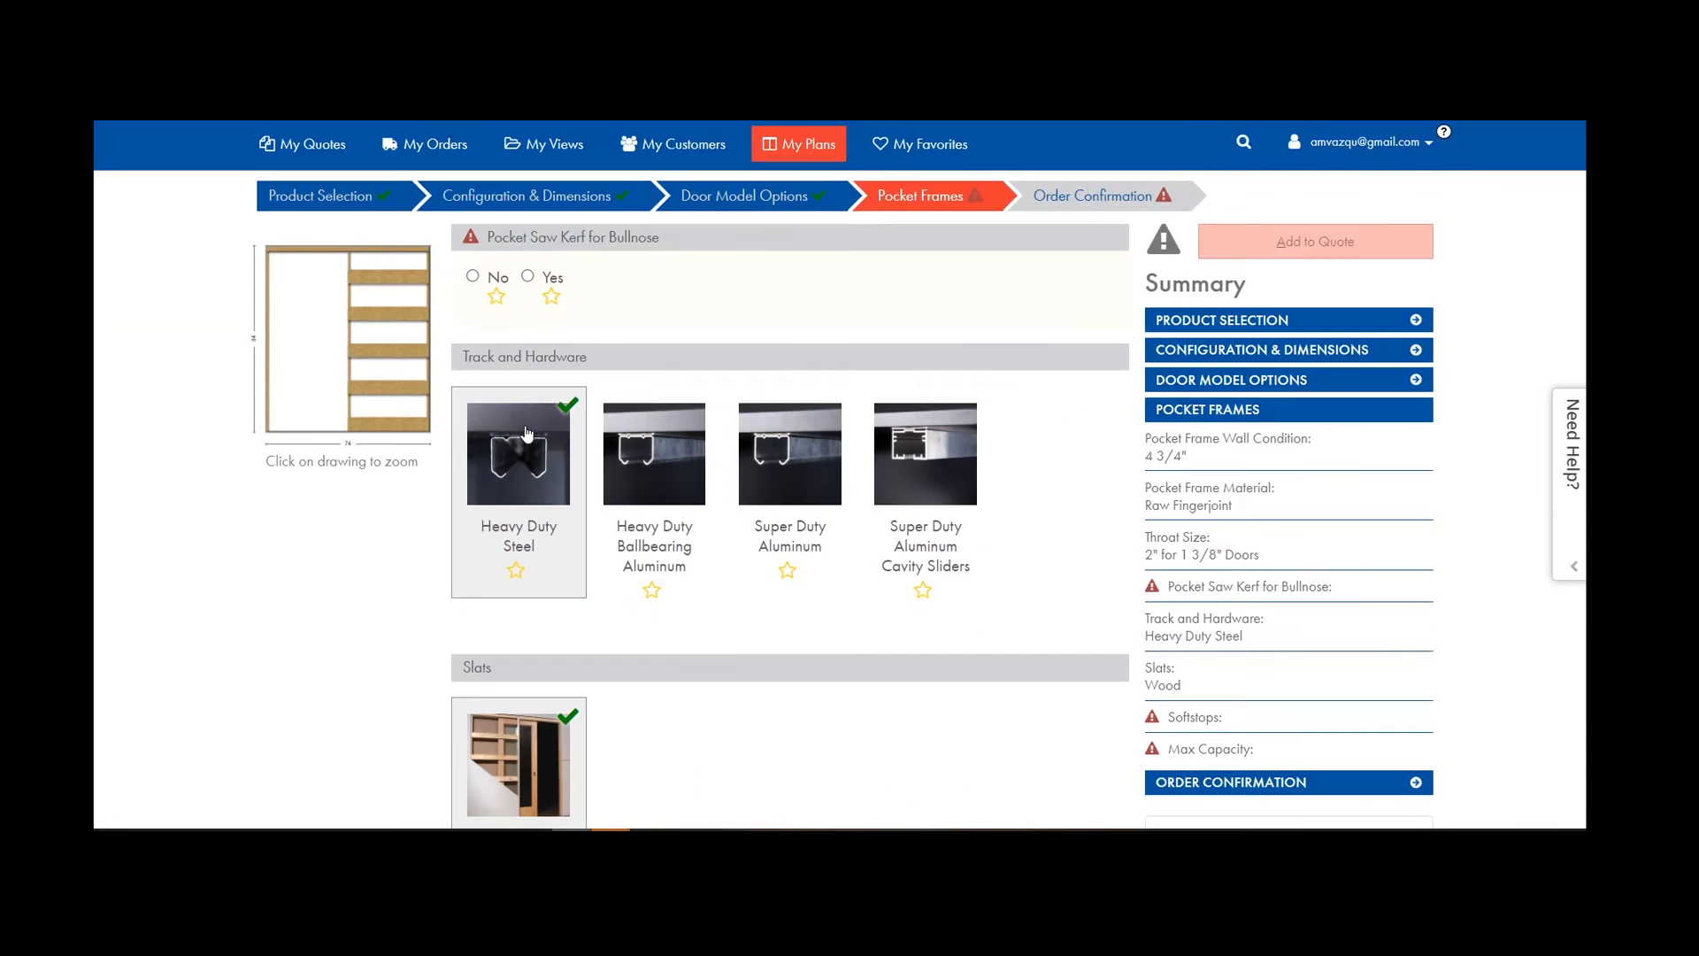
click(473, 276)
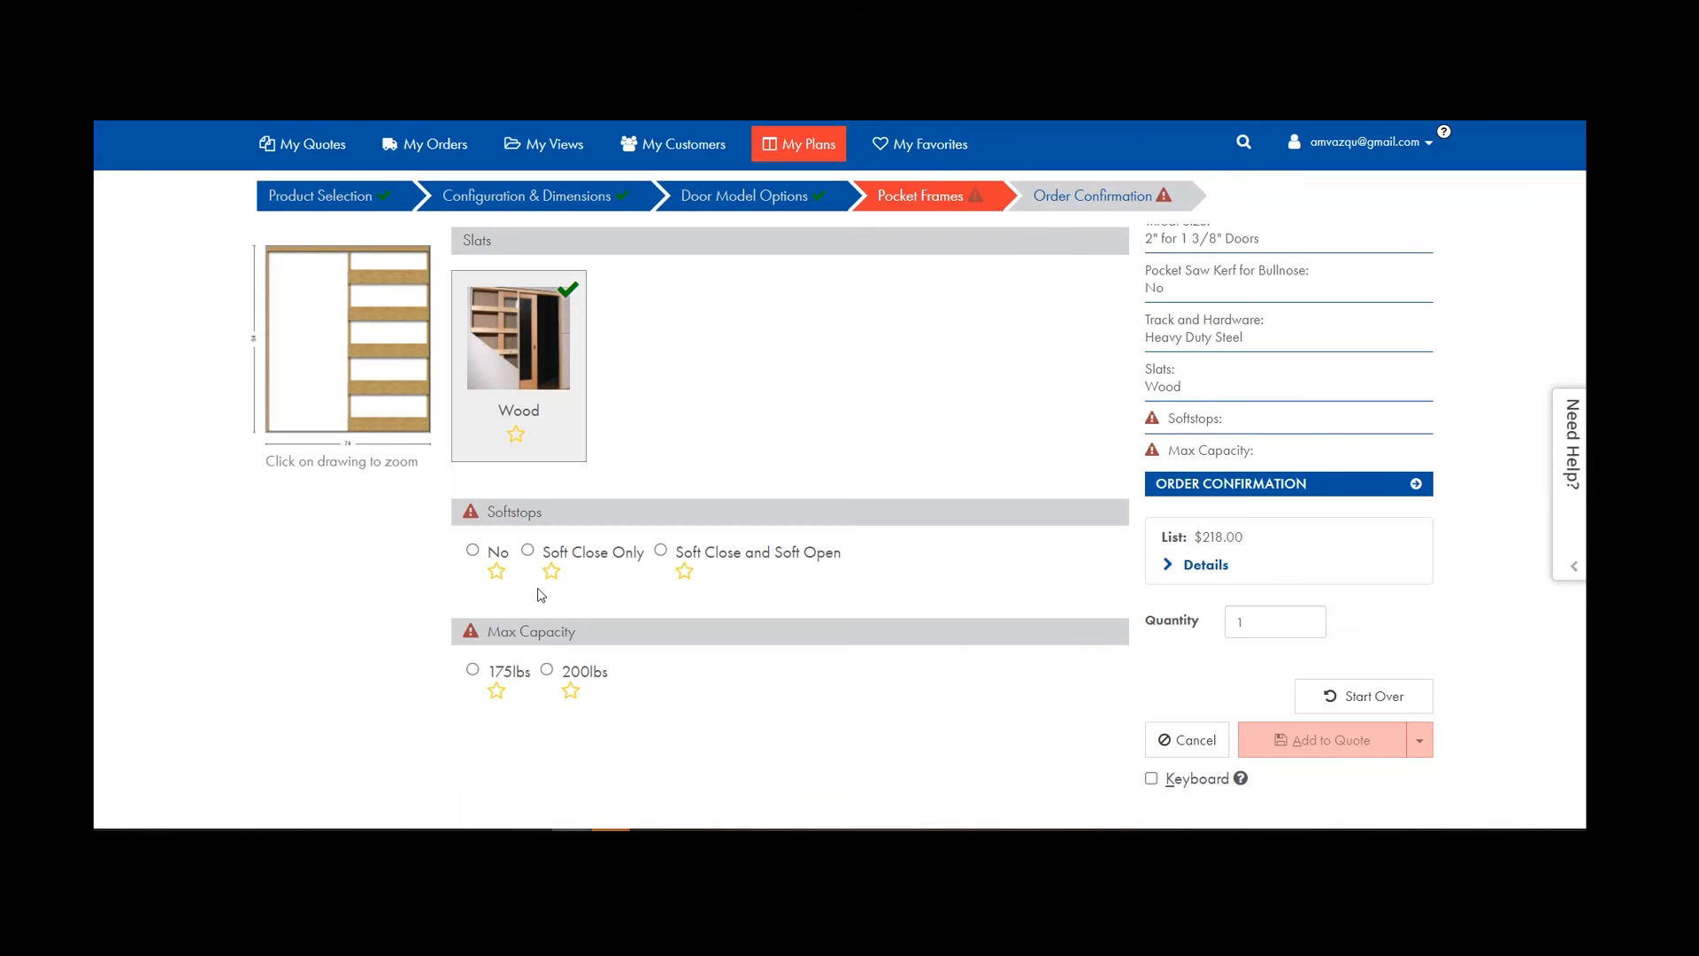
click(473, 550)
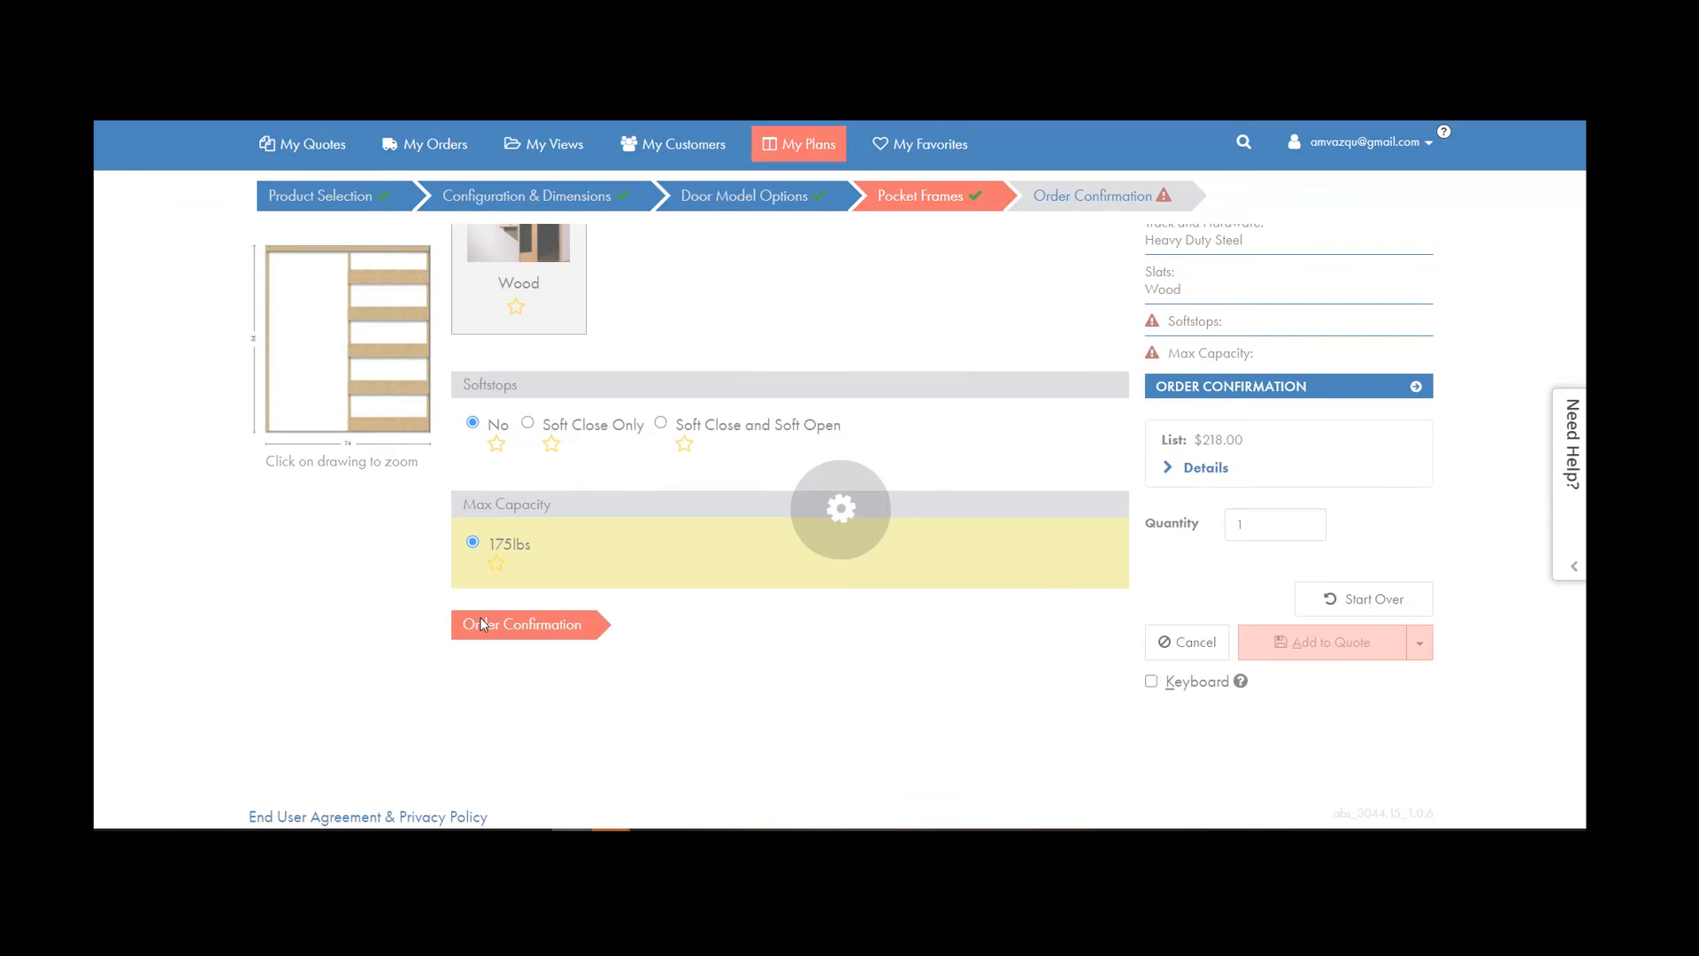
Confirm the frame width and height and add it to the quote as Line 100.
click(1128, 188)
click(493, 376)
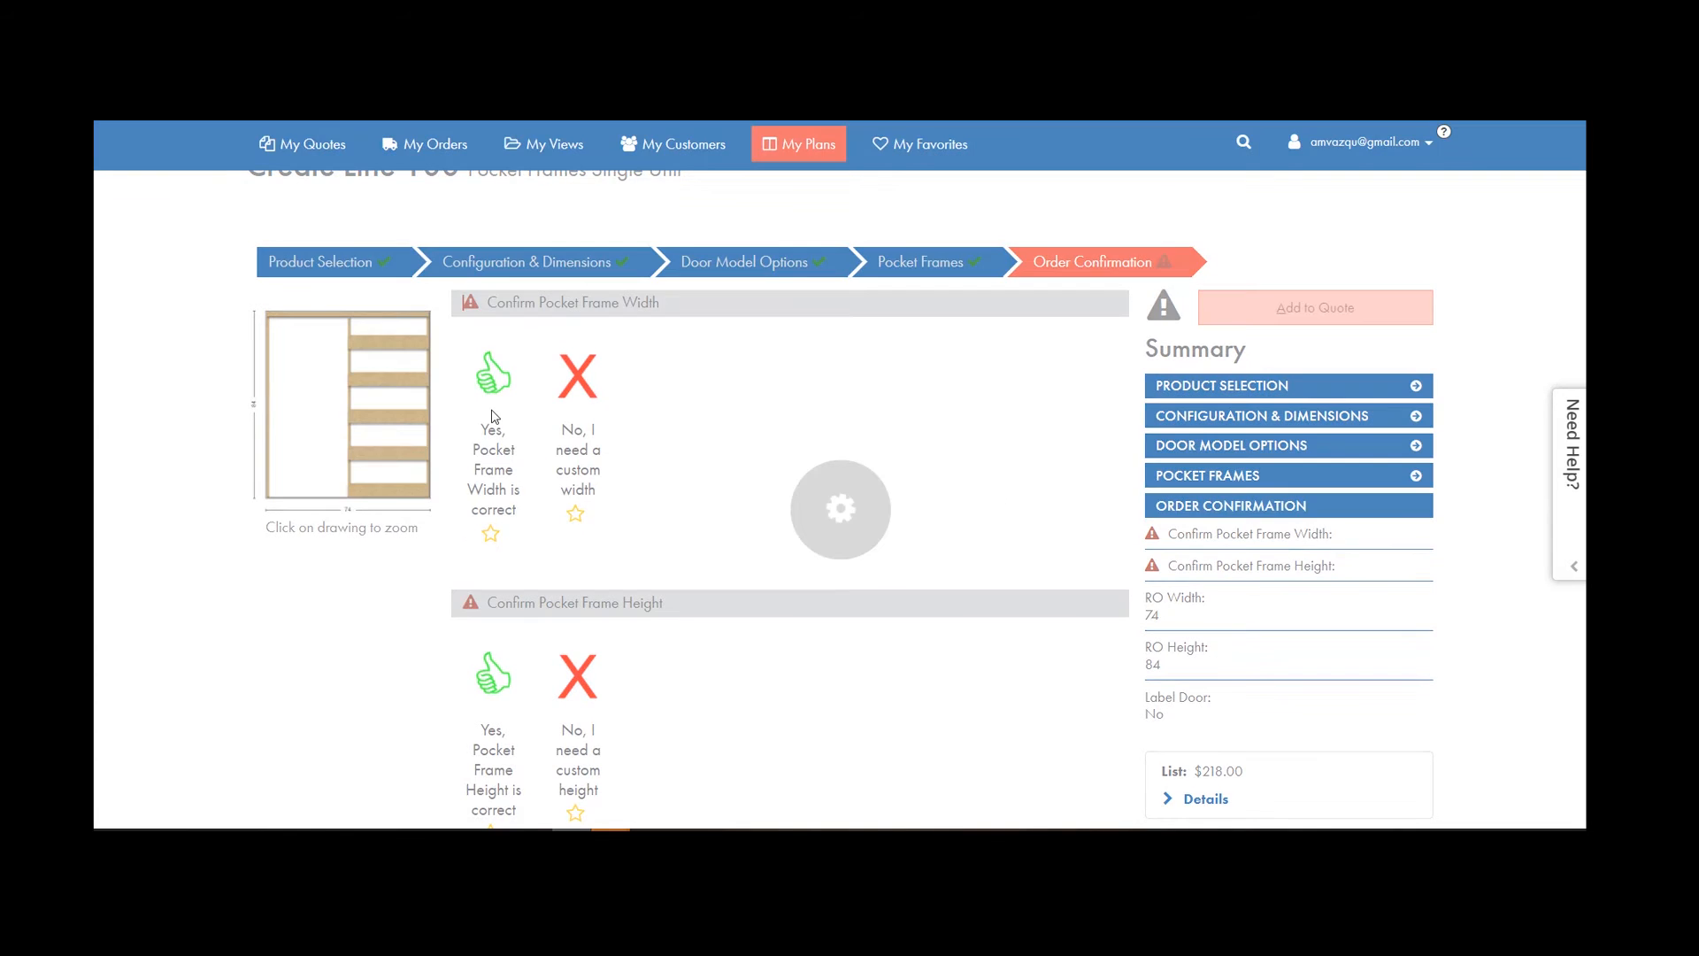
click(493, 305)
scroll(708, 539, down, 3)
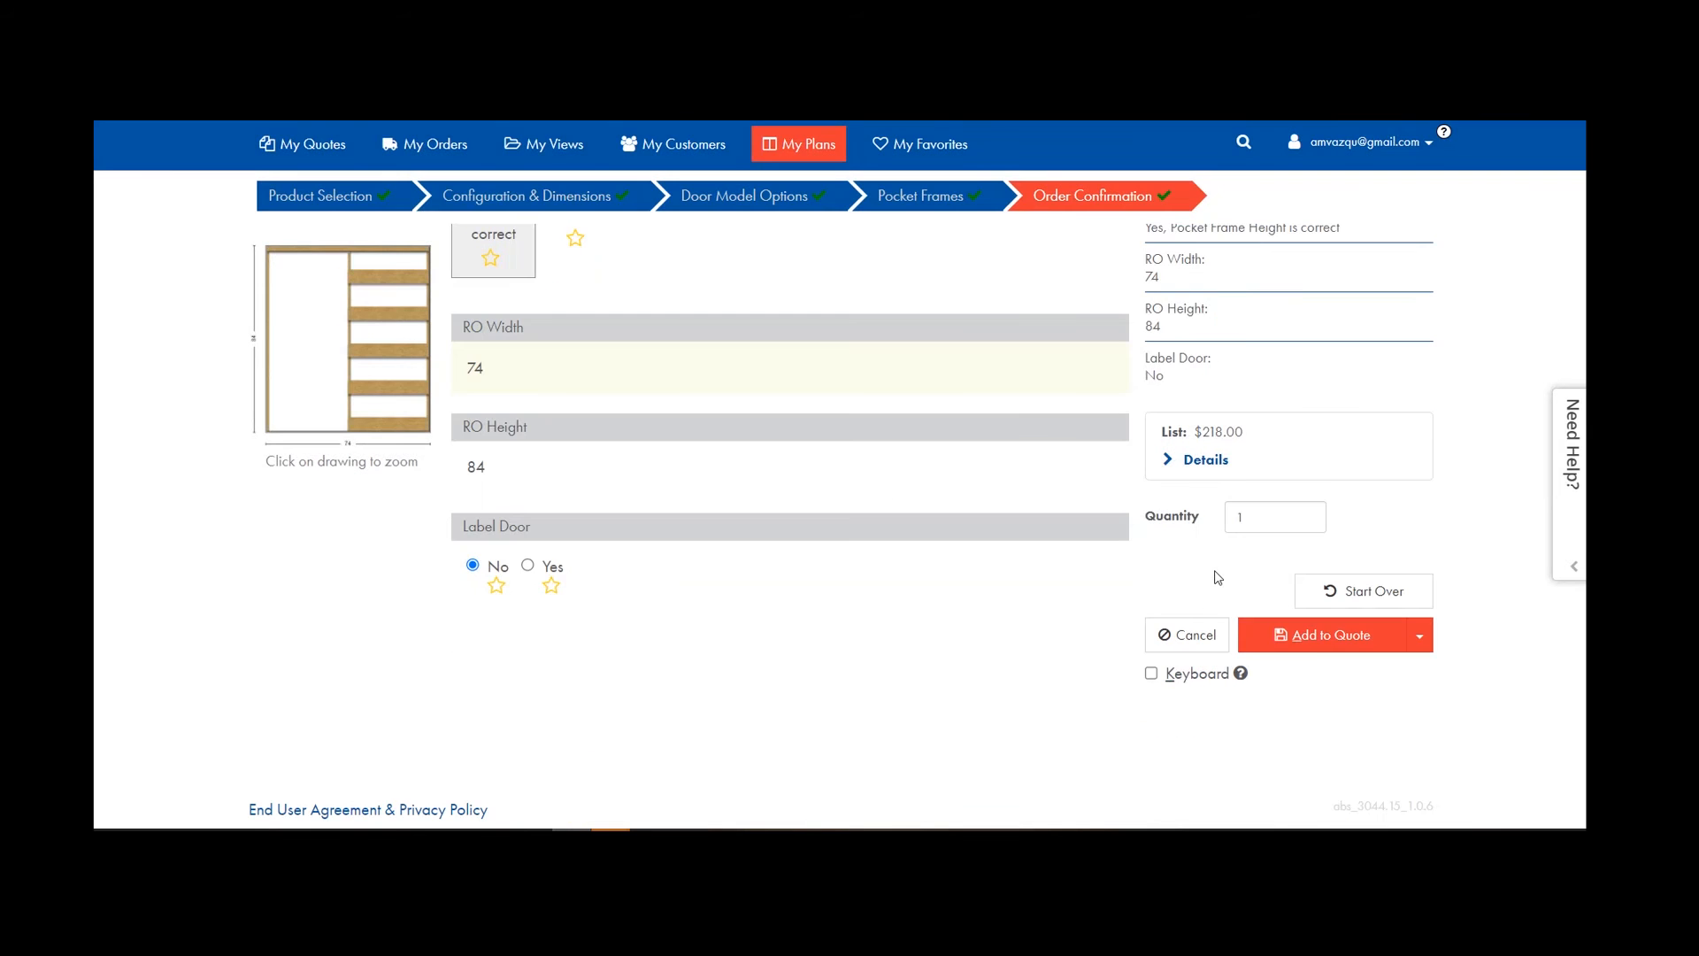
click(1314, 635)
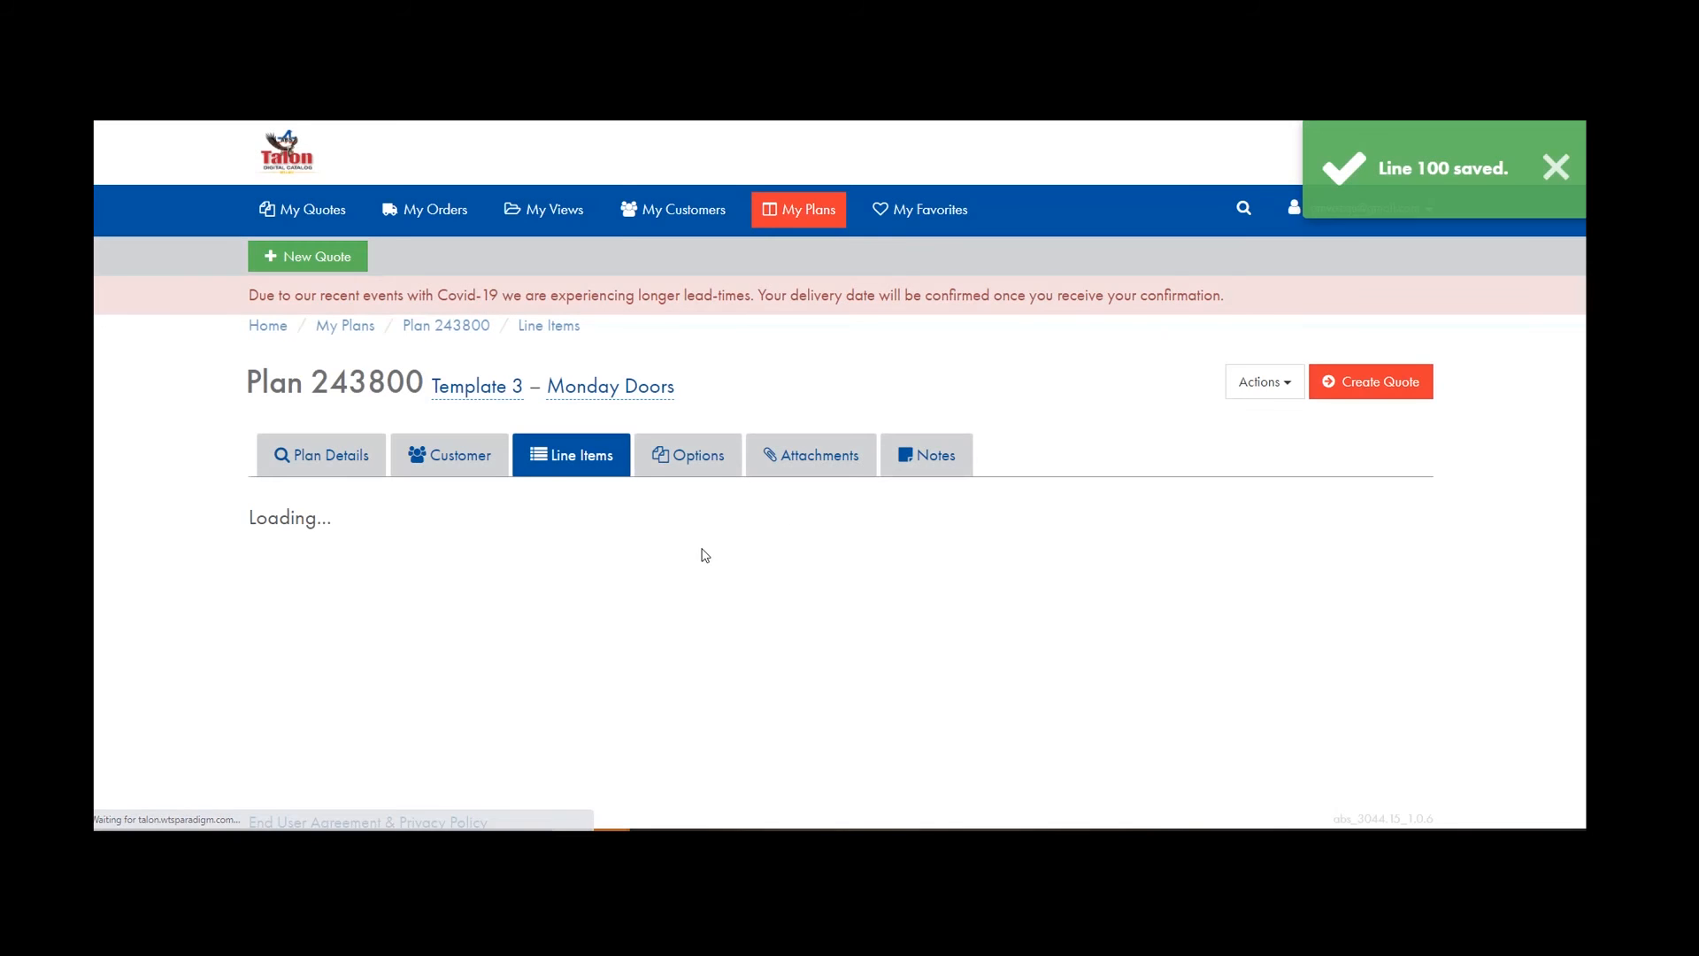
scroll(740, 561, down, 3)
Start line 200 as an ABSExterior residential metal single door.
click(1328, 289)
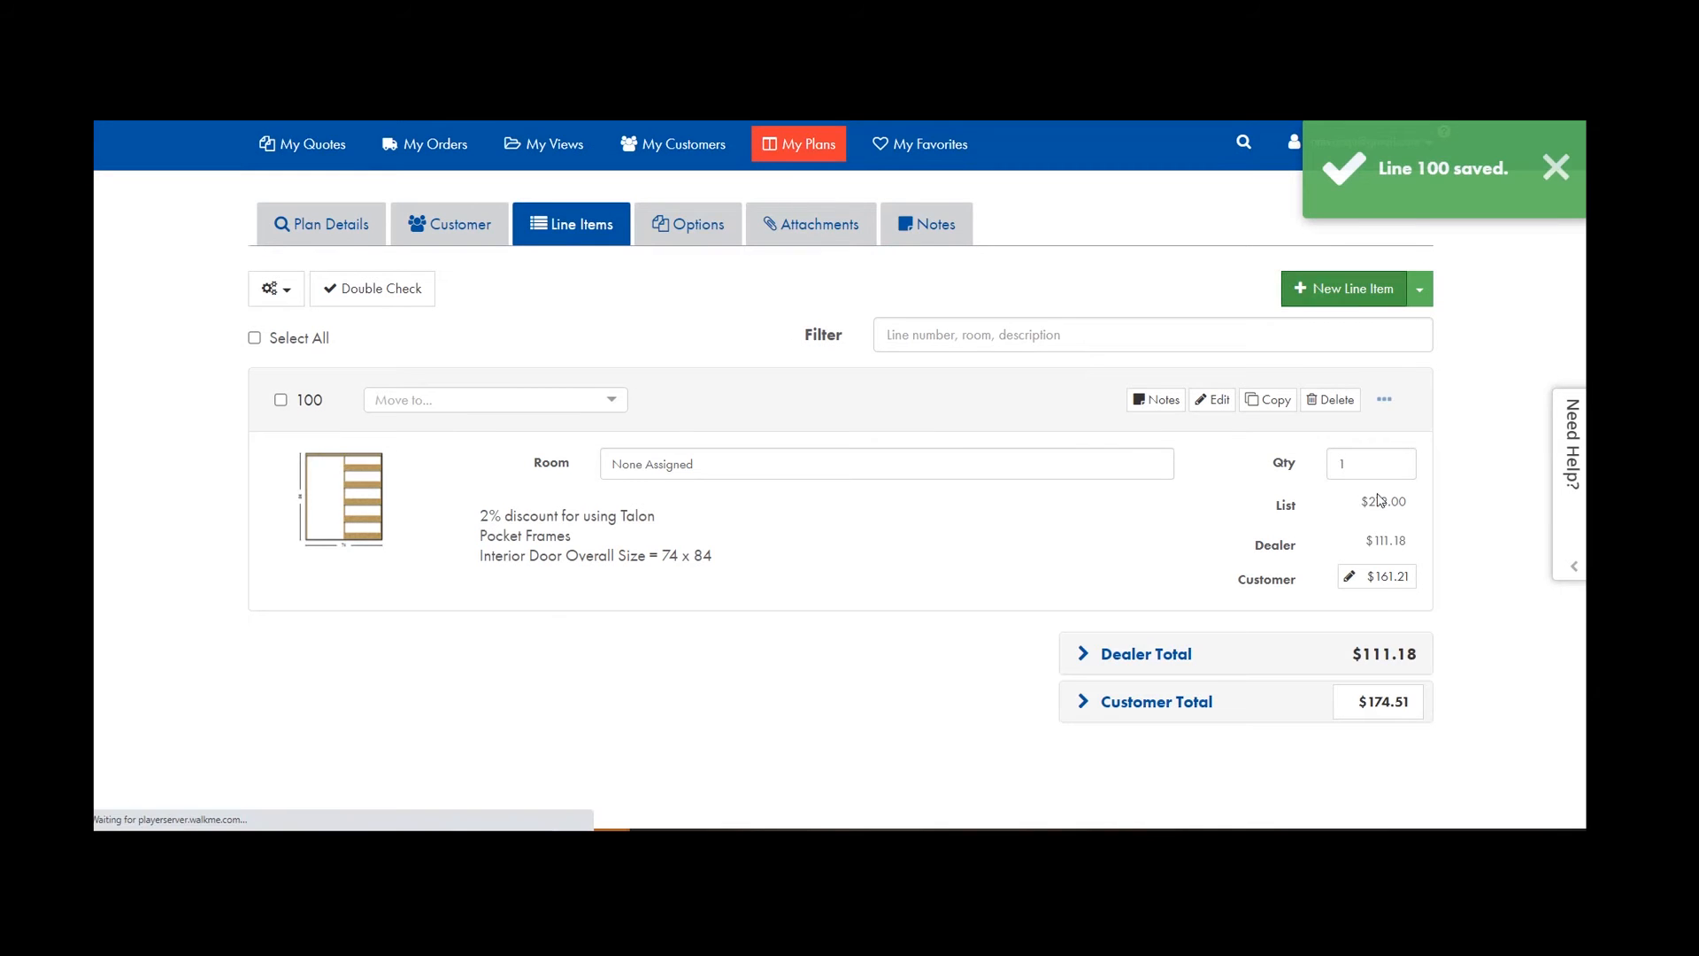
click(342, 563)
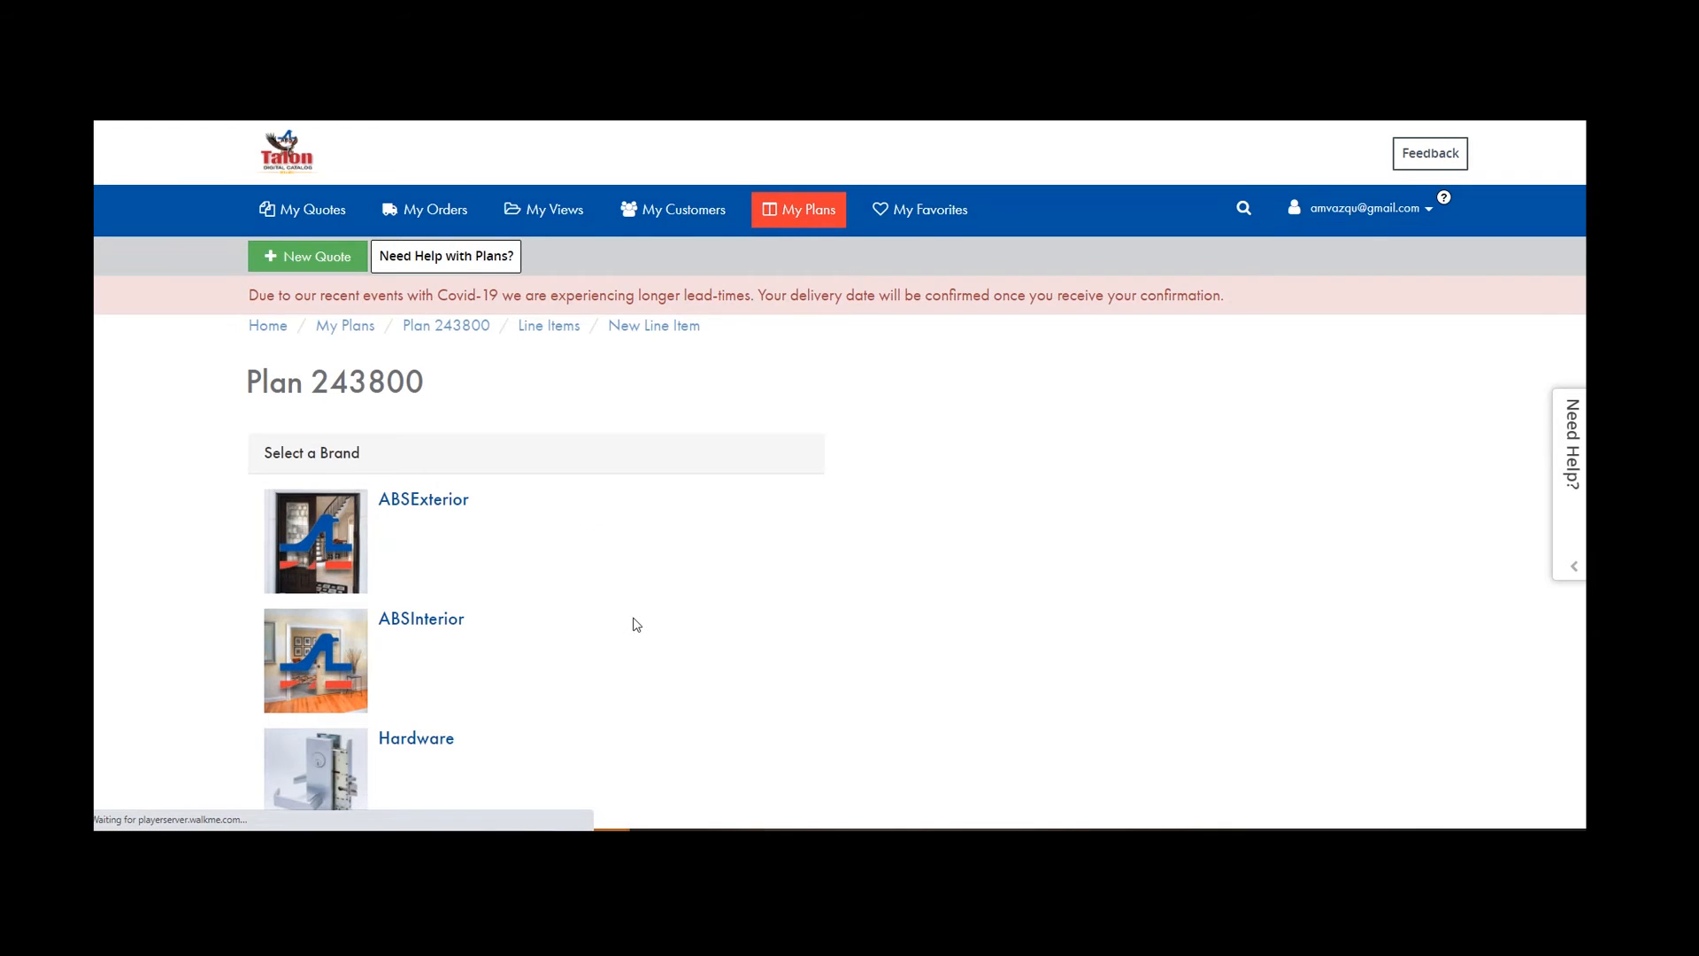
scroll(656, 516, down, 2)
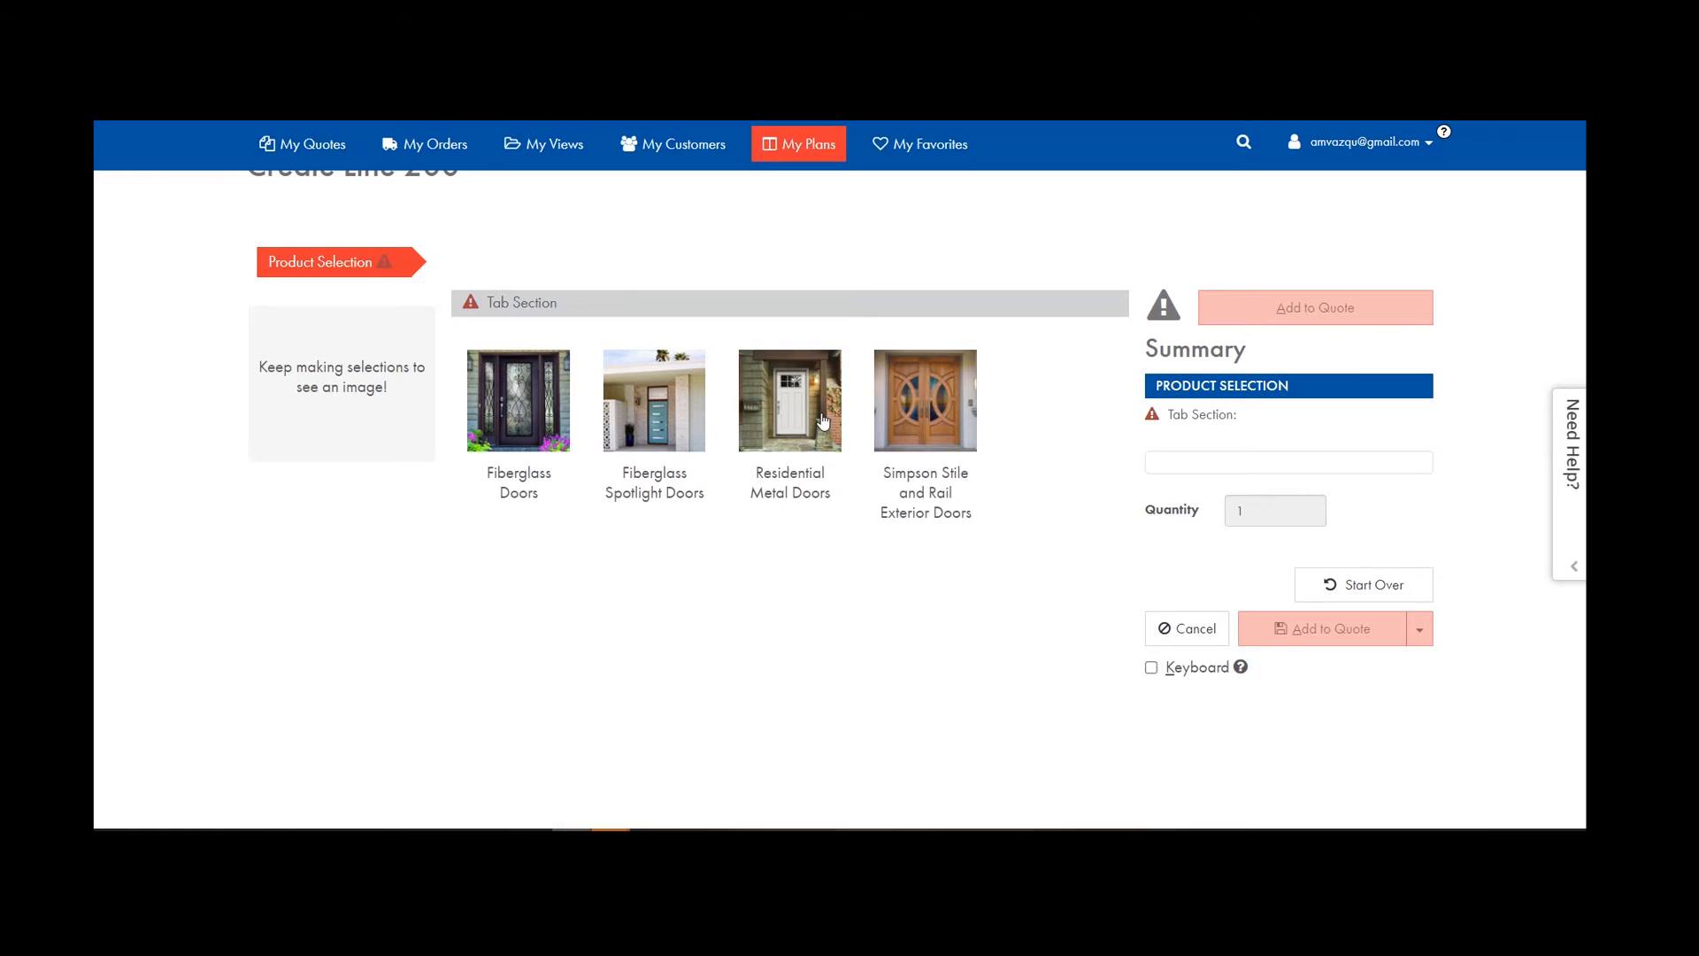
click(792, 416)
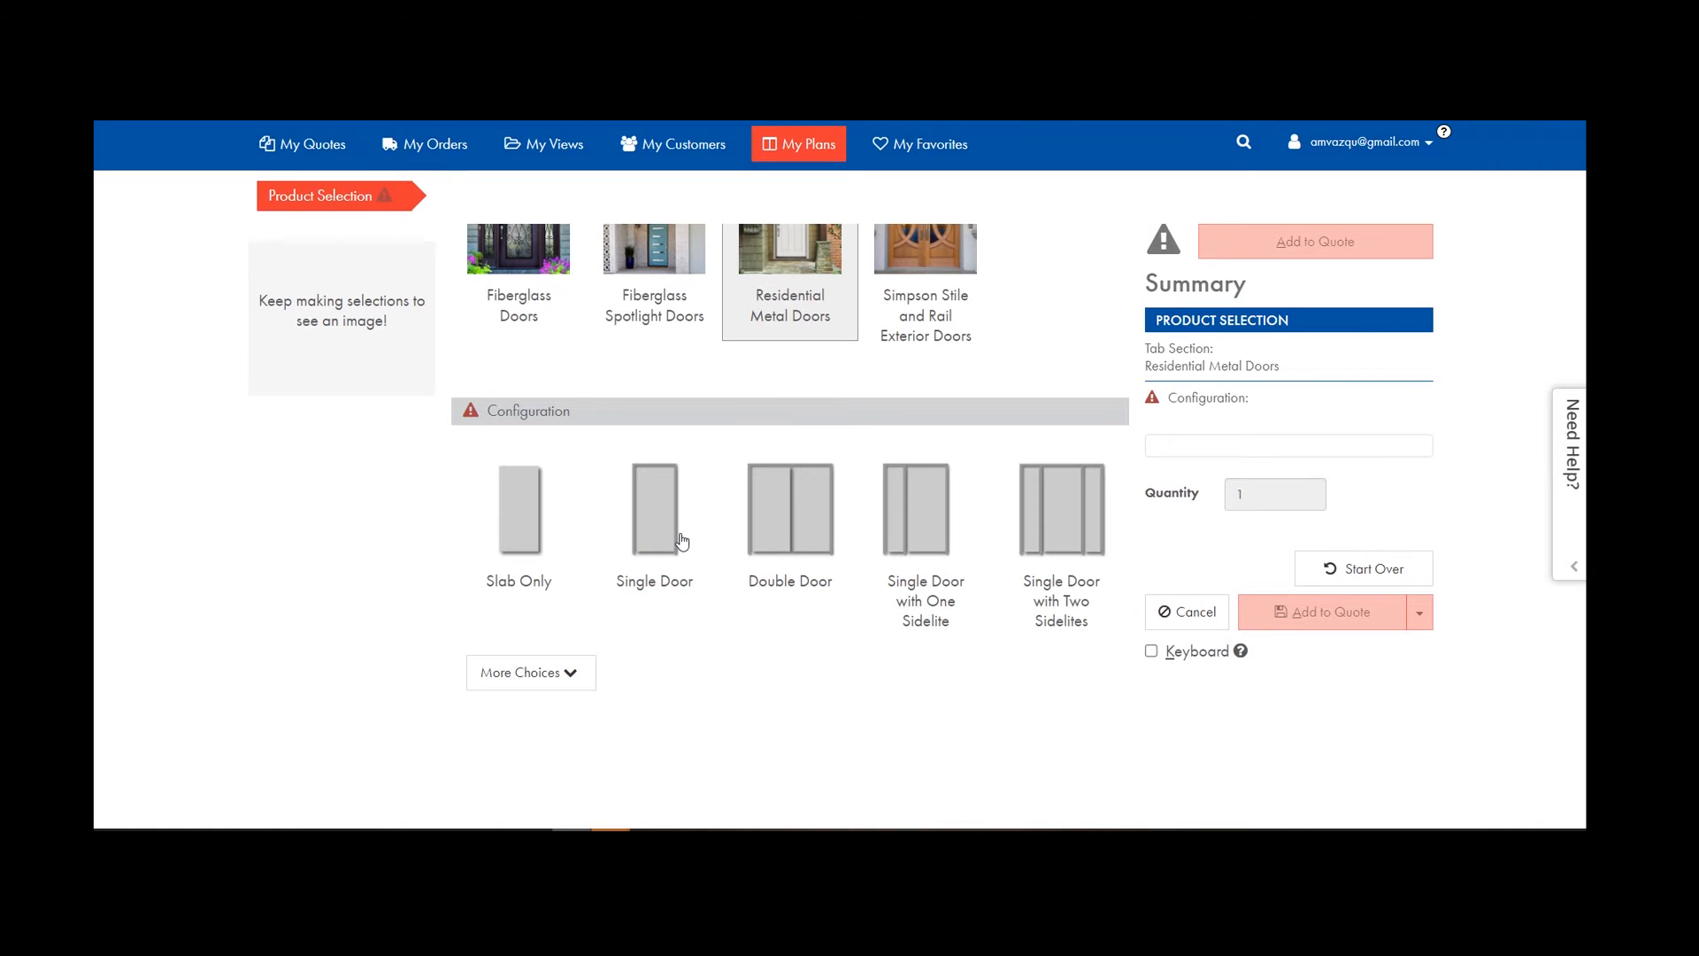
click(673, 548)
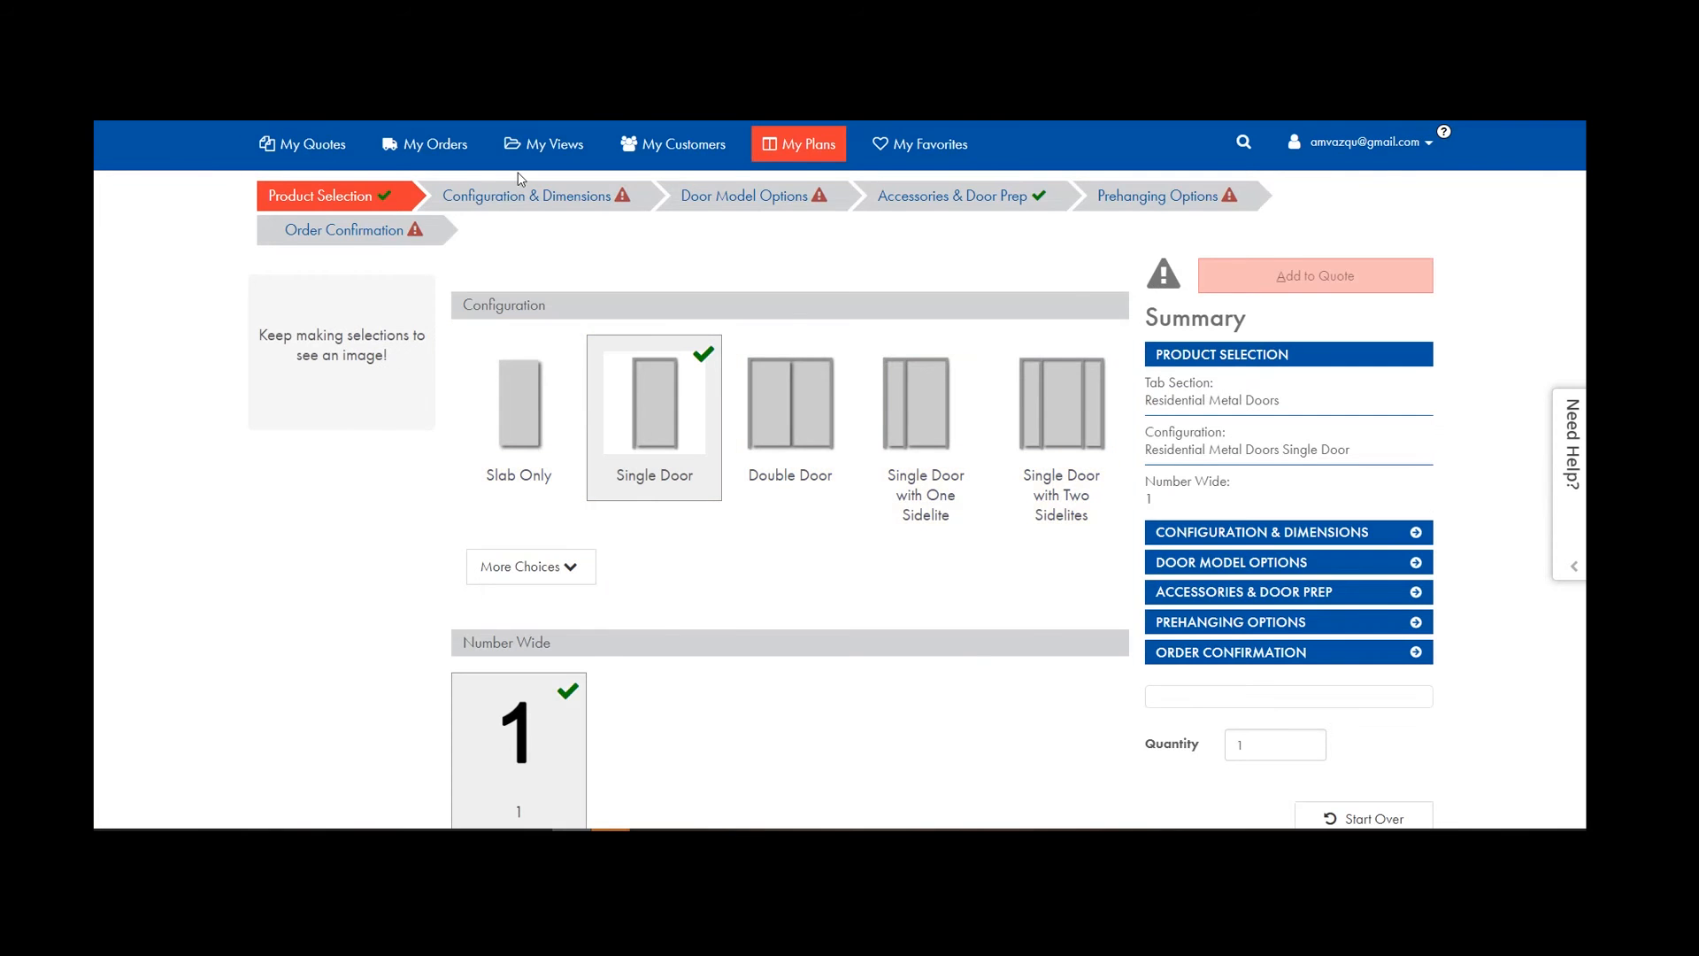
click(520, 188)
Set Right Hand Inswing handing with a 3/0 by 6/8 call size.
click(519, 425)
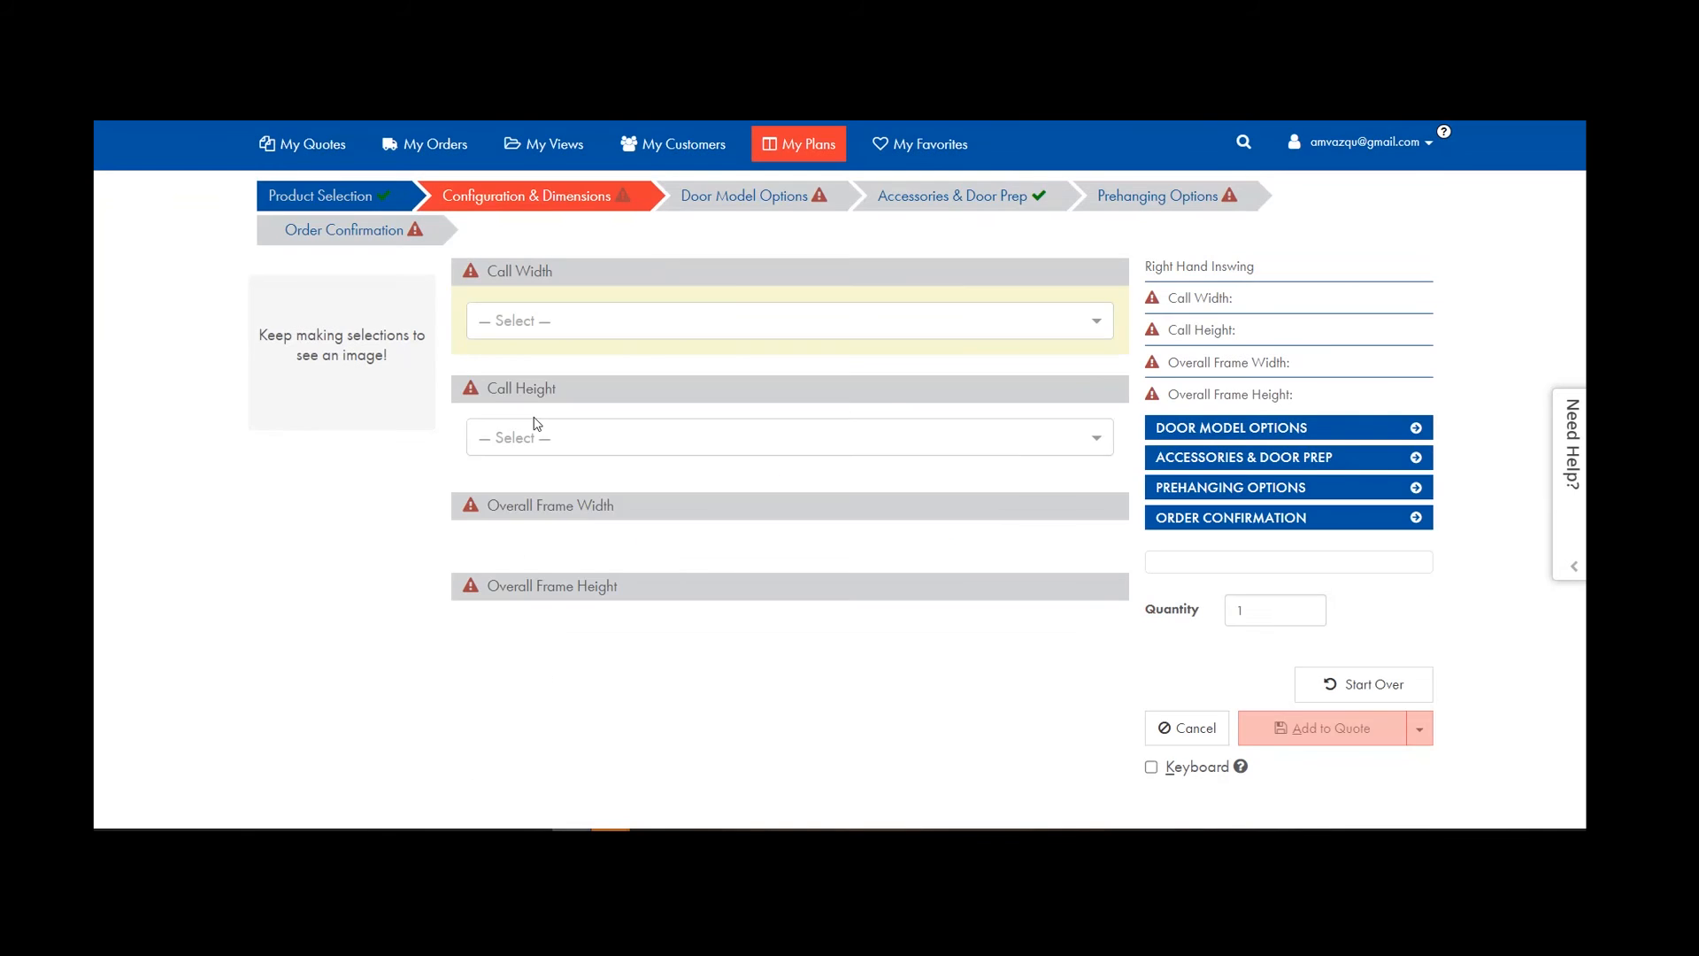
click(522, 320)
click(520, 540)
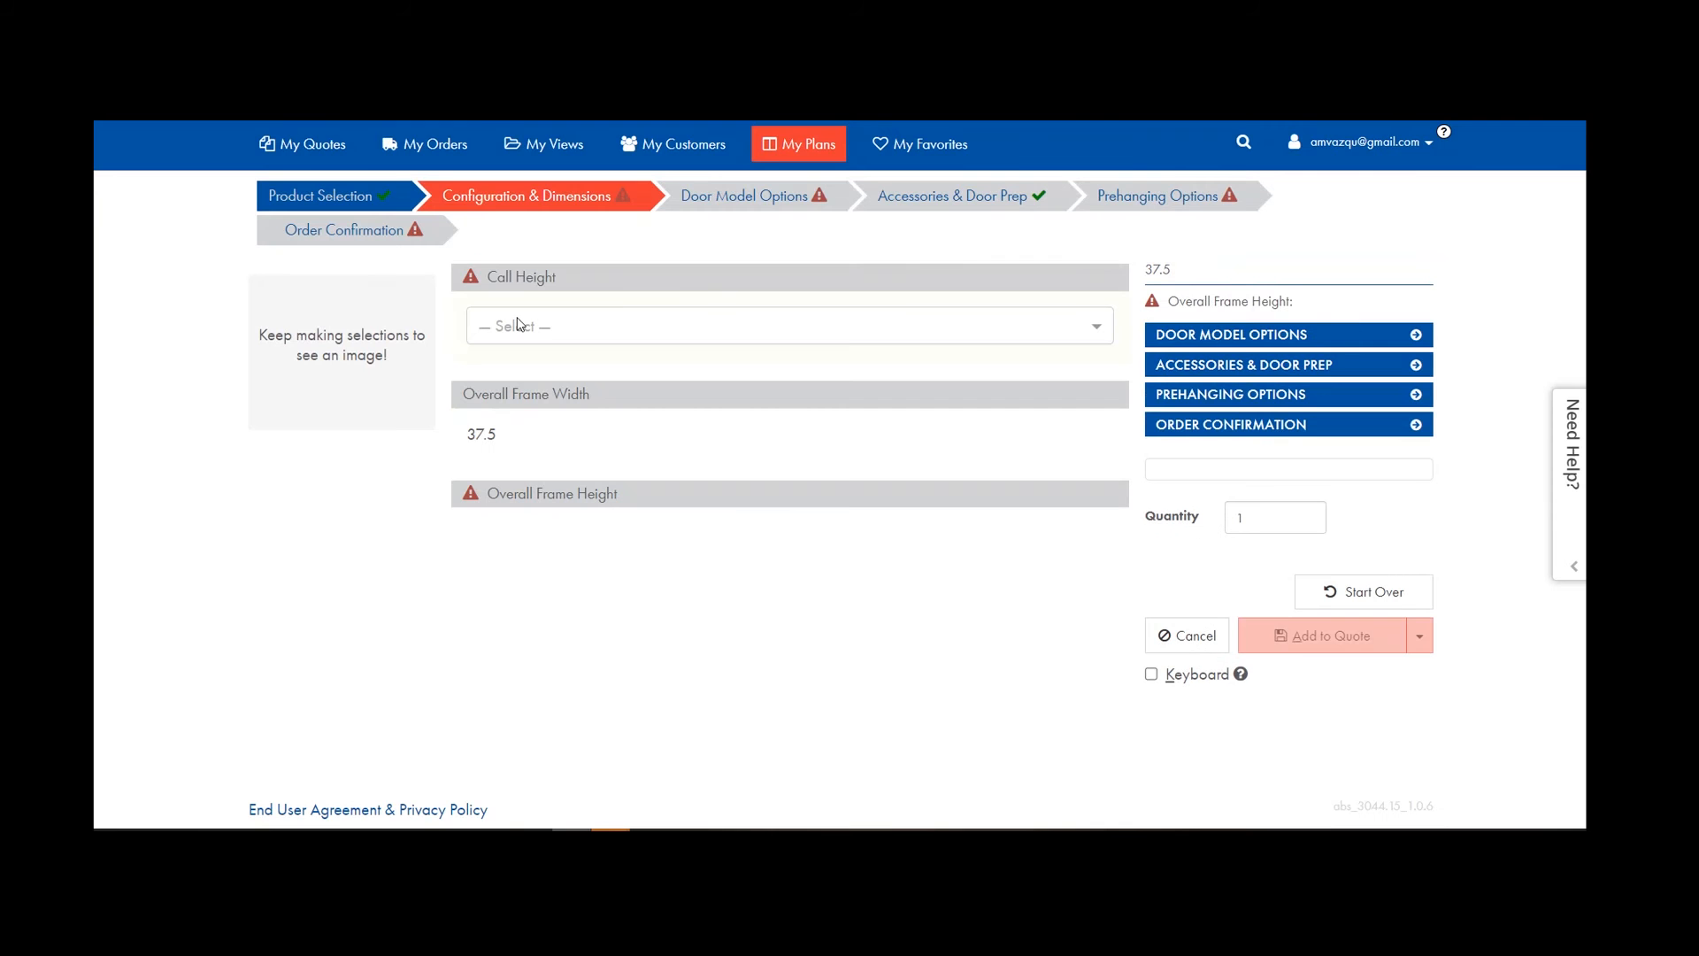
click(521, 326)
click(519, 381)
Choose no cutout and the 1 Panel Shaker panel configuration.
click(763, 198)
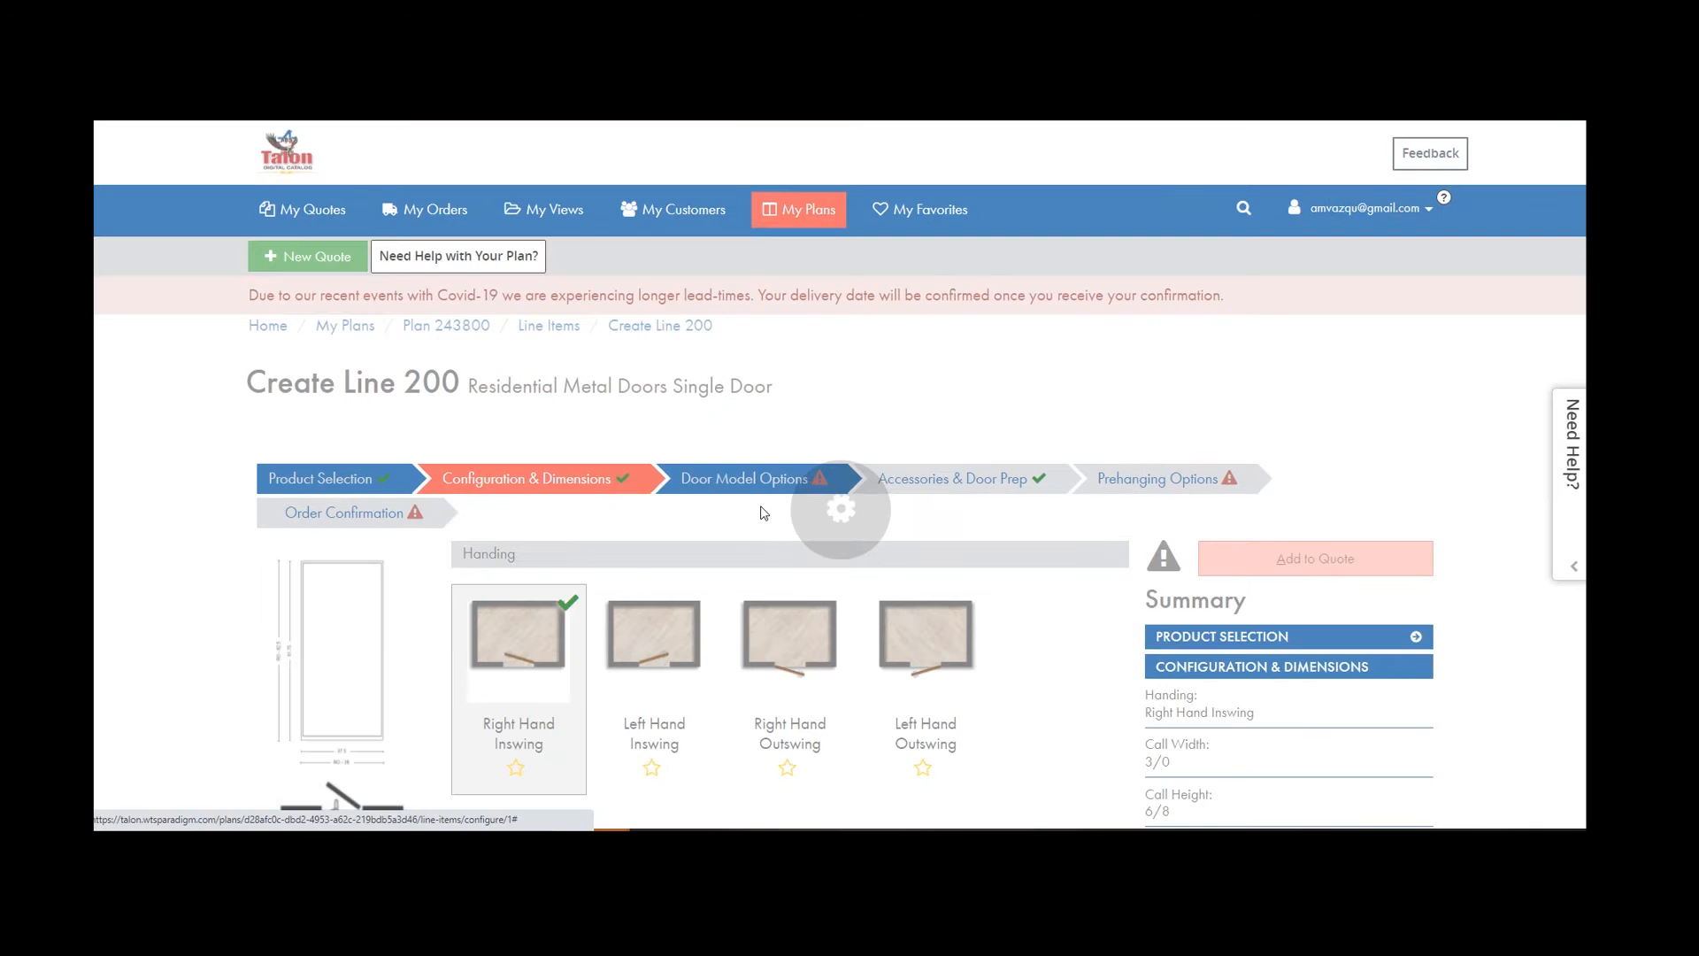
click(558, 584)
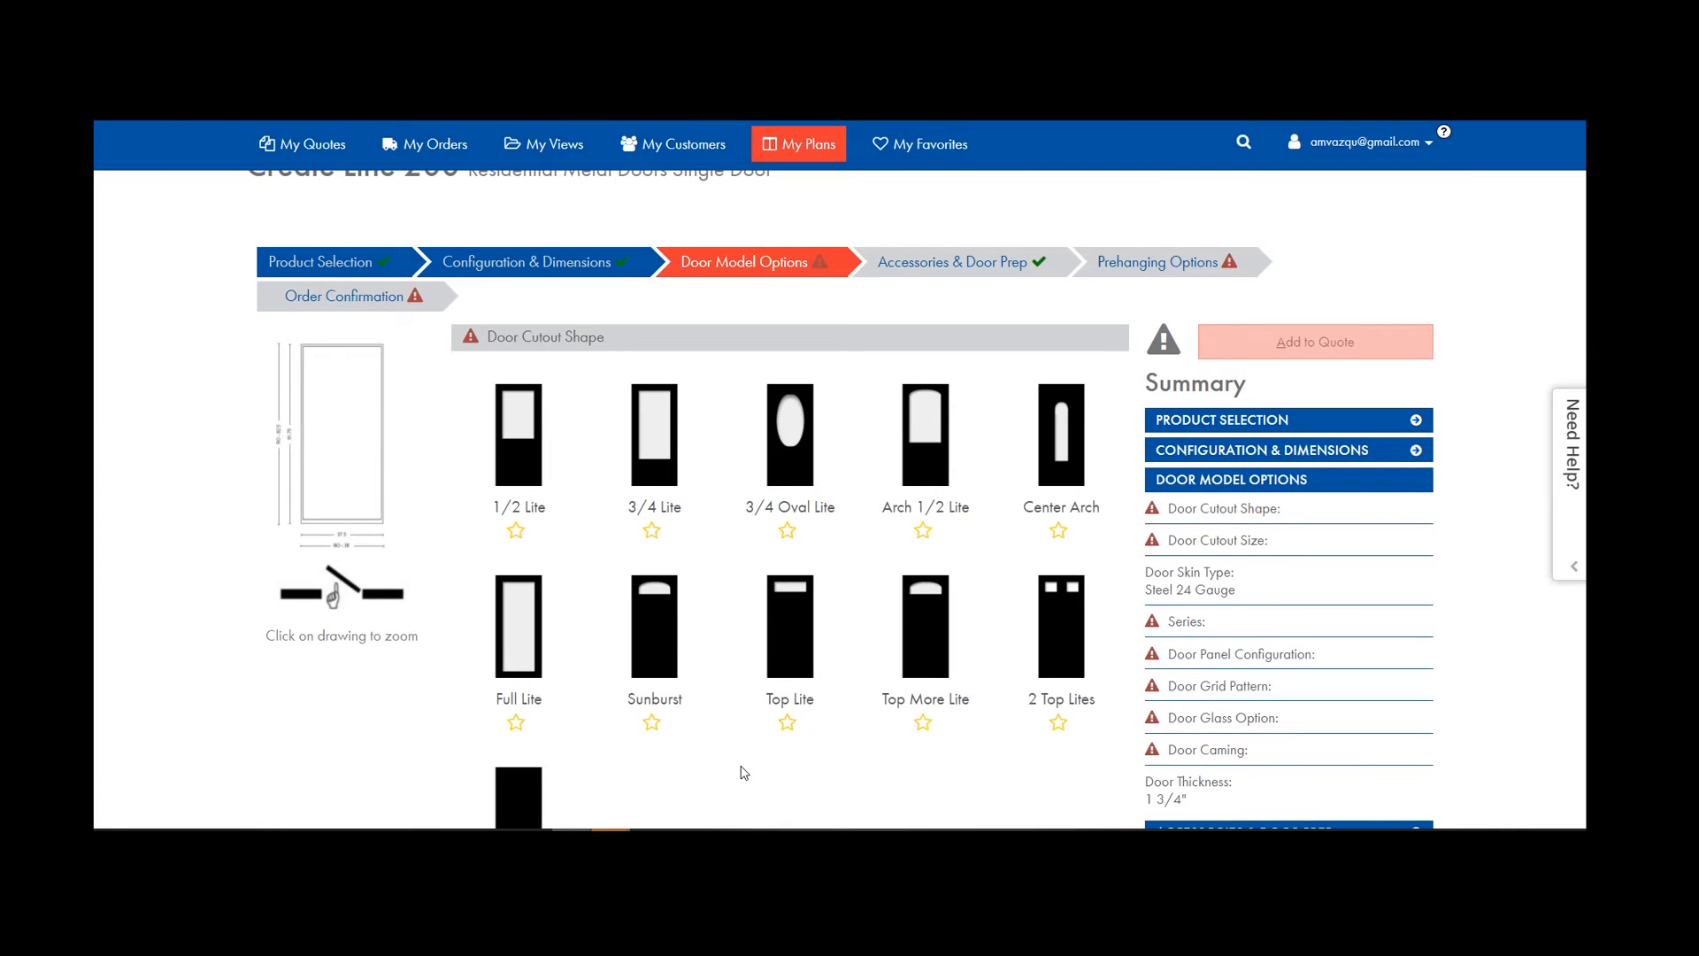
scroll(745, 773, down, 4)
click(529, 469)
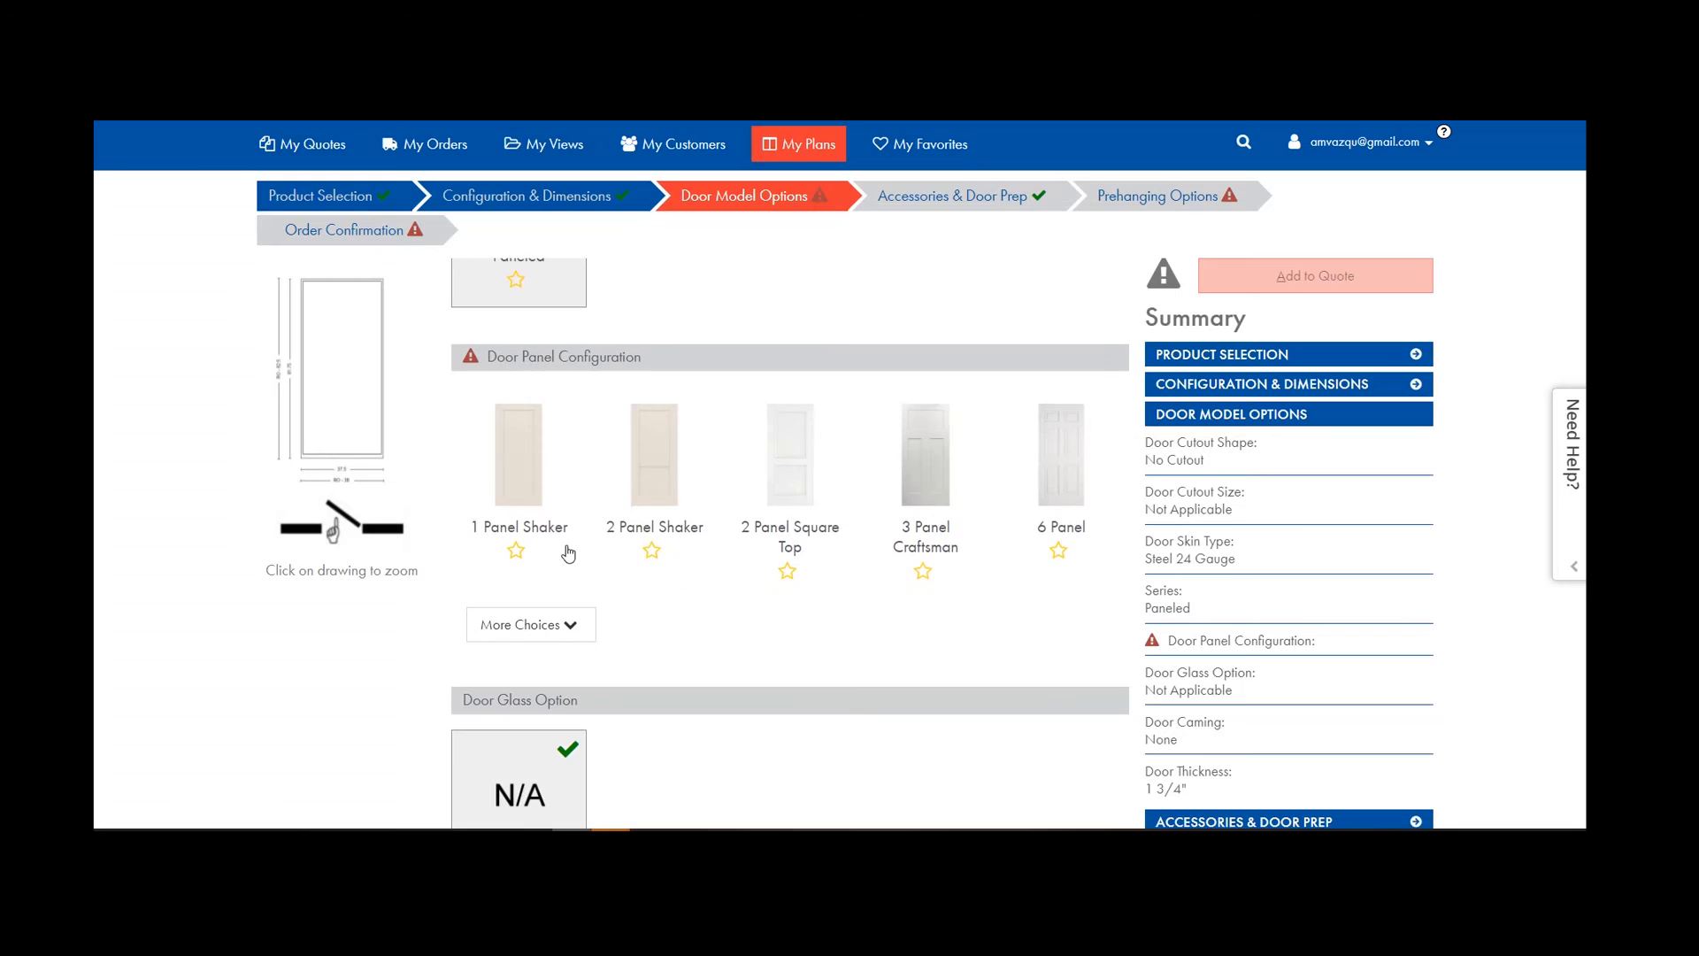
click(531, 474)
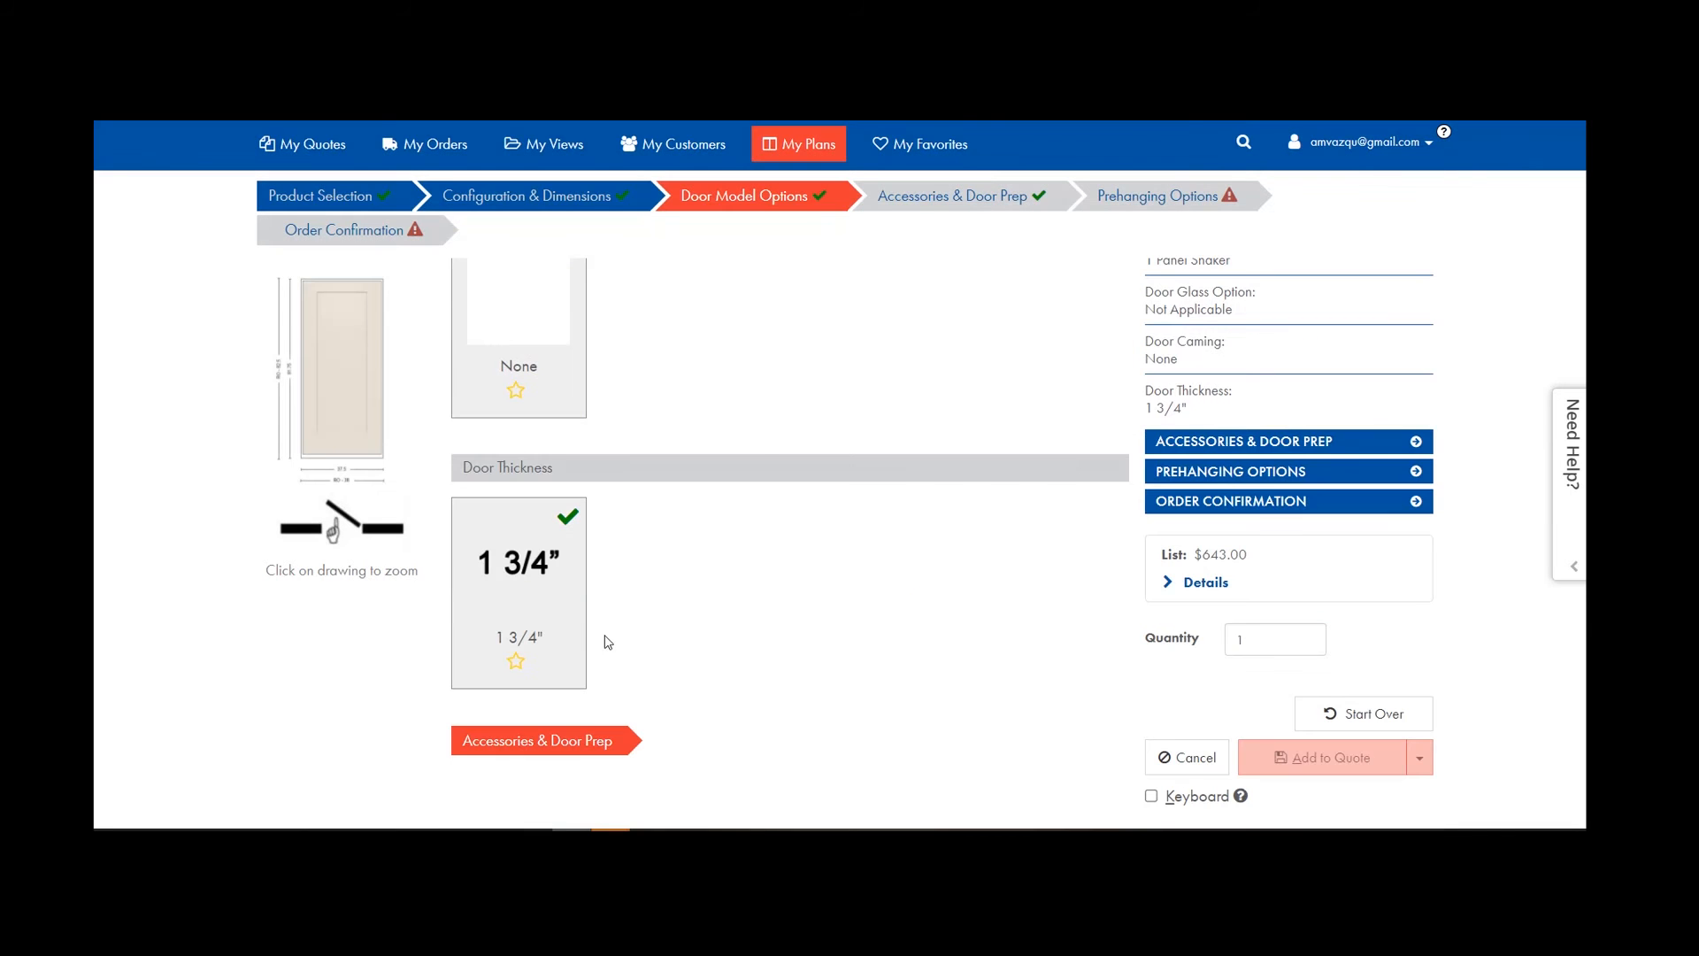
Look over the accessories and door prep step, switching the panel to 6 Panel.
click(969, 199)
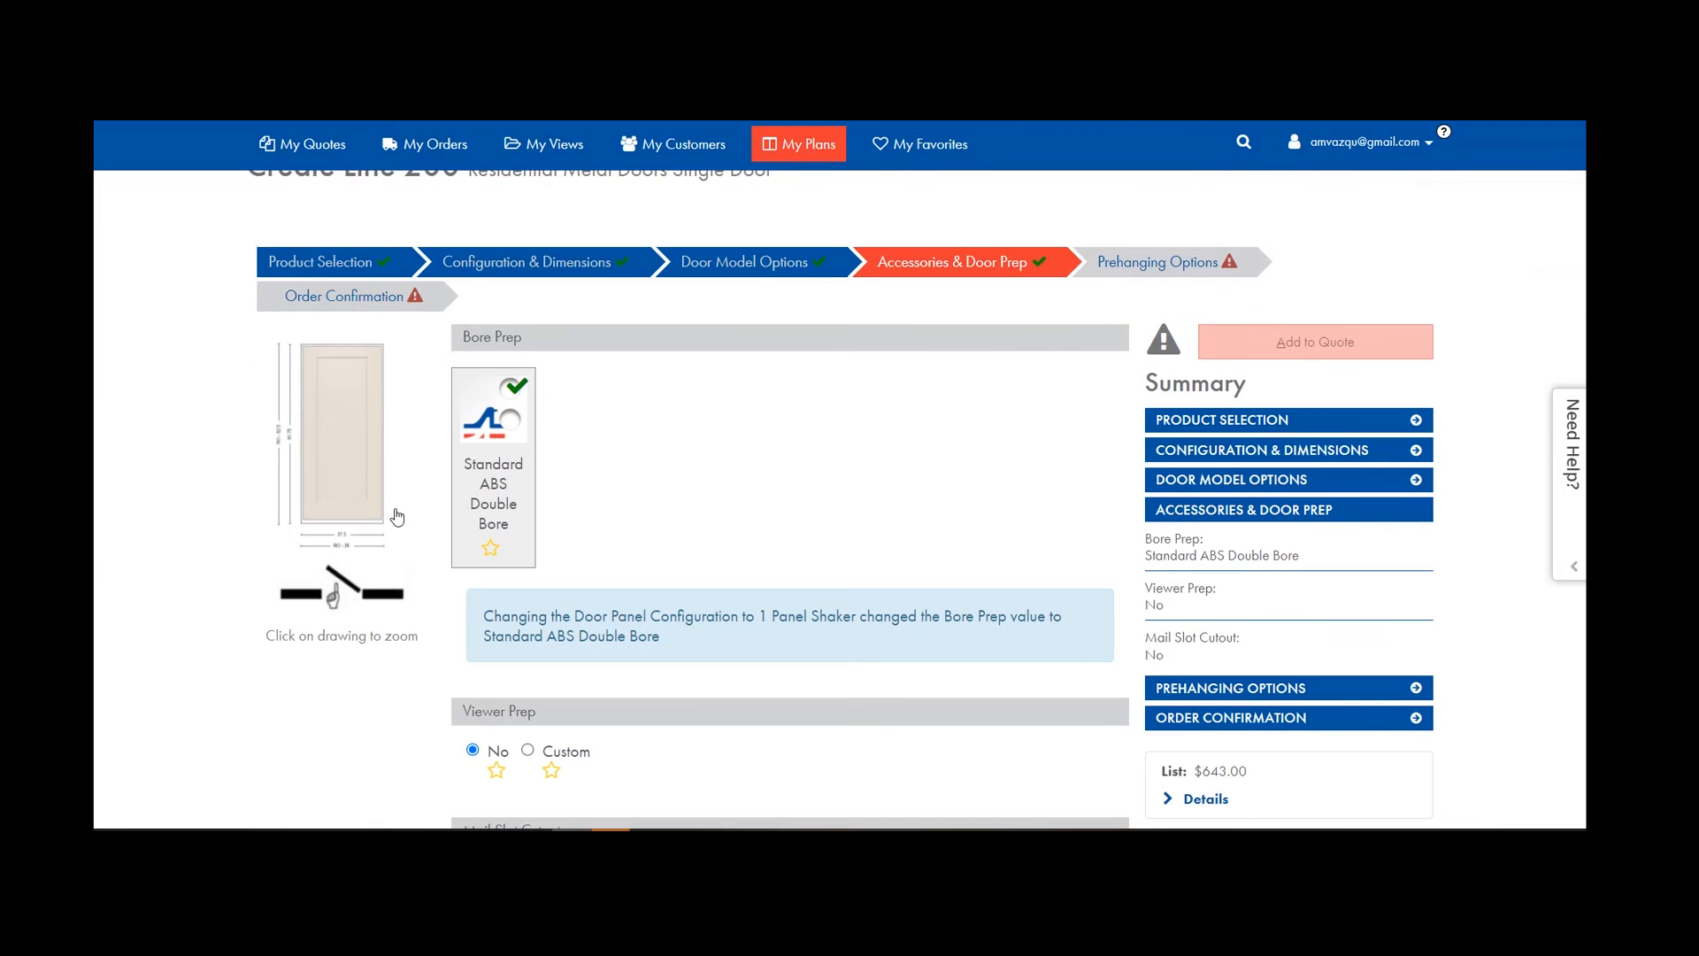
scroll(522, 453, down, 4)
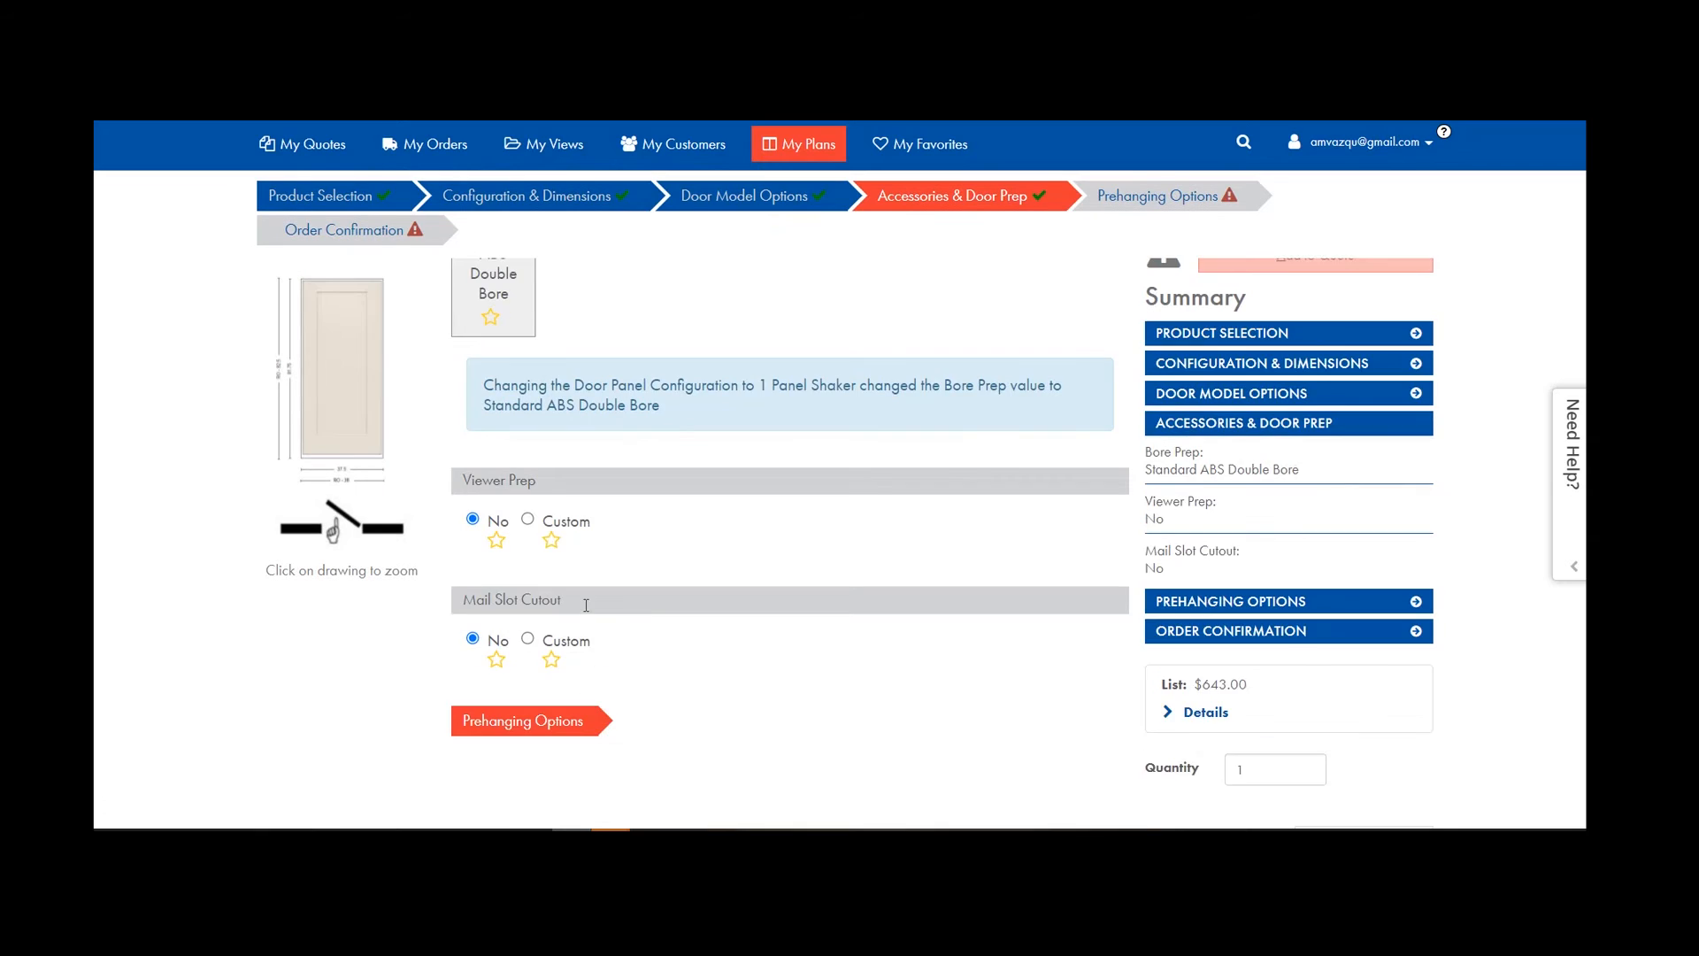
scroll(534, 447, up, 4)
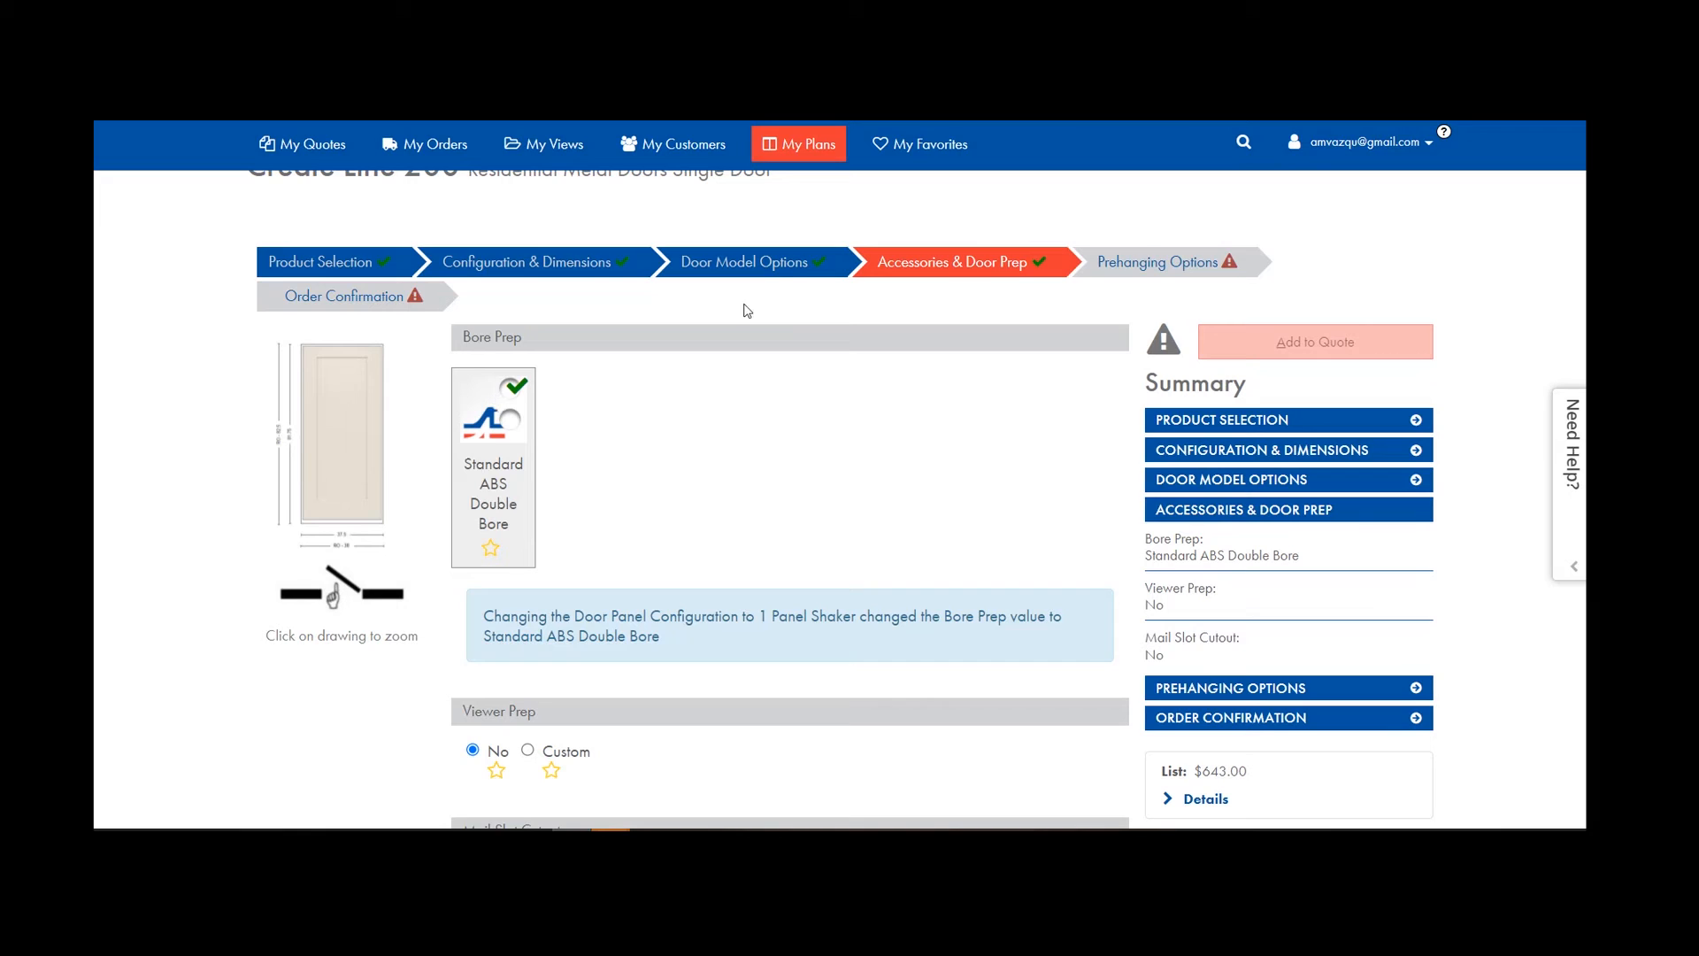
click(788, 264)
scroll(617, 600, down, 10)
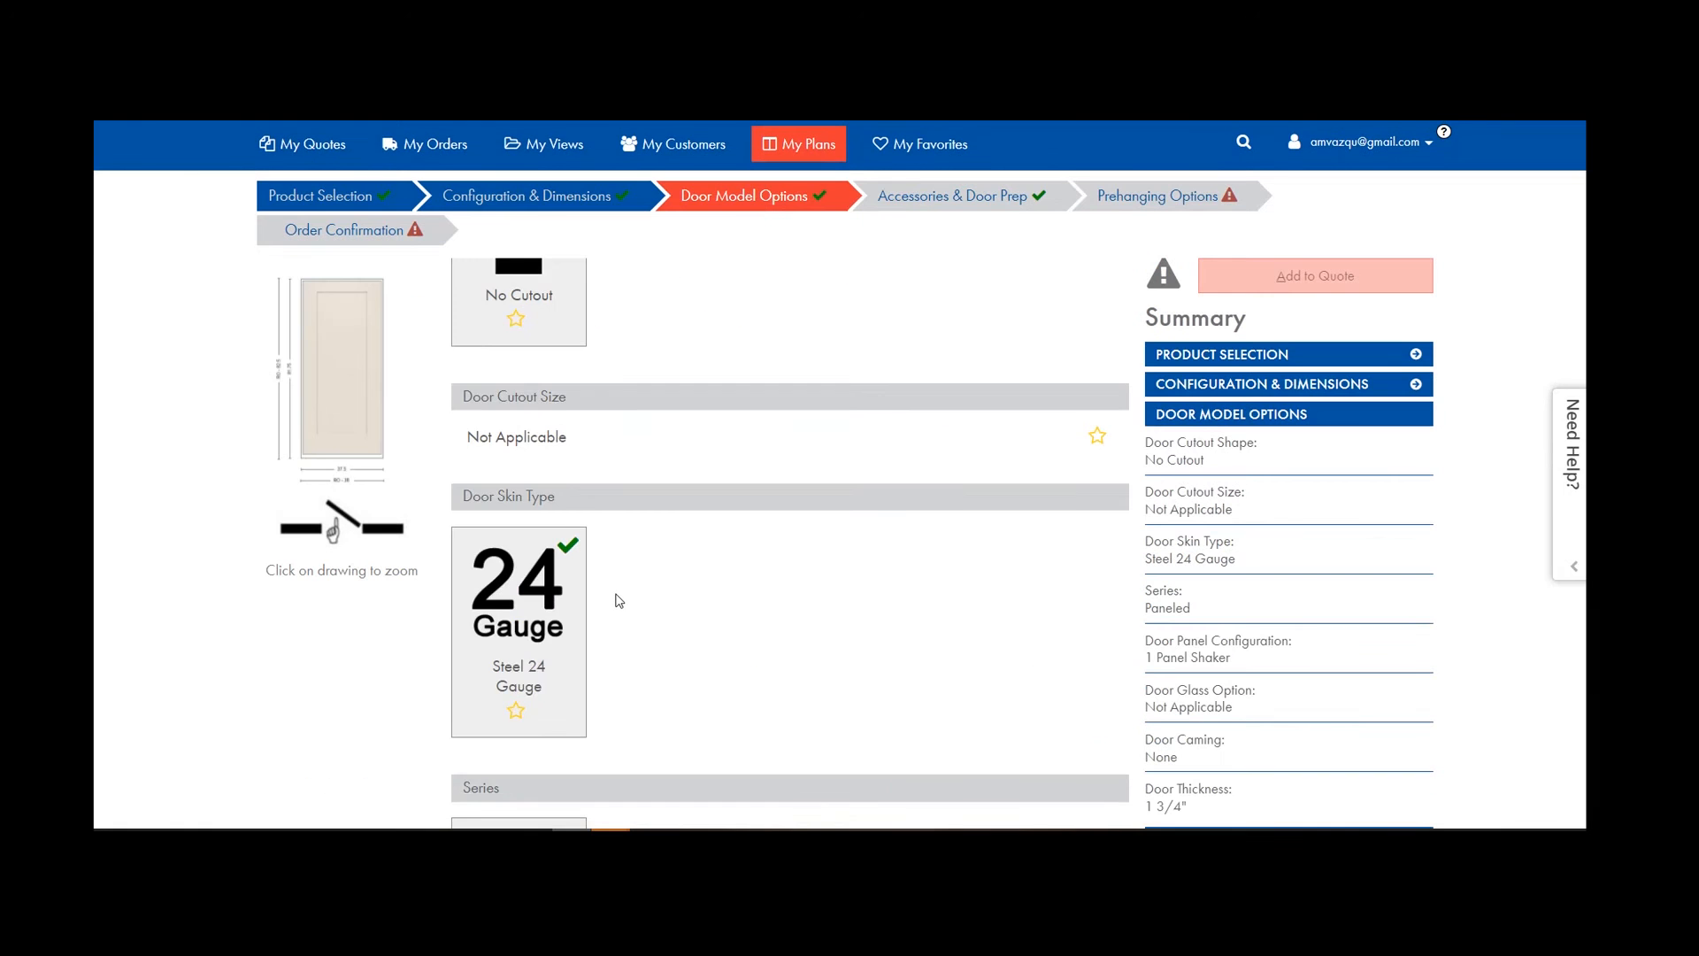
scroll(617, 600, down, 5)
scroll(664, 471, up, 4)
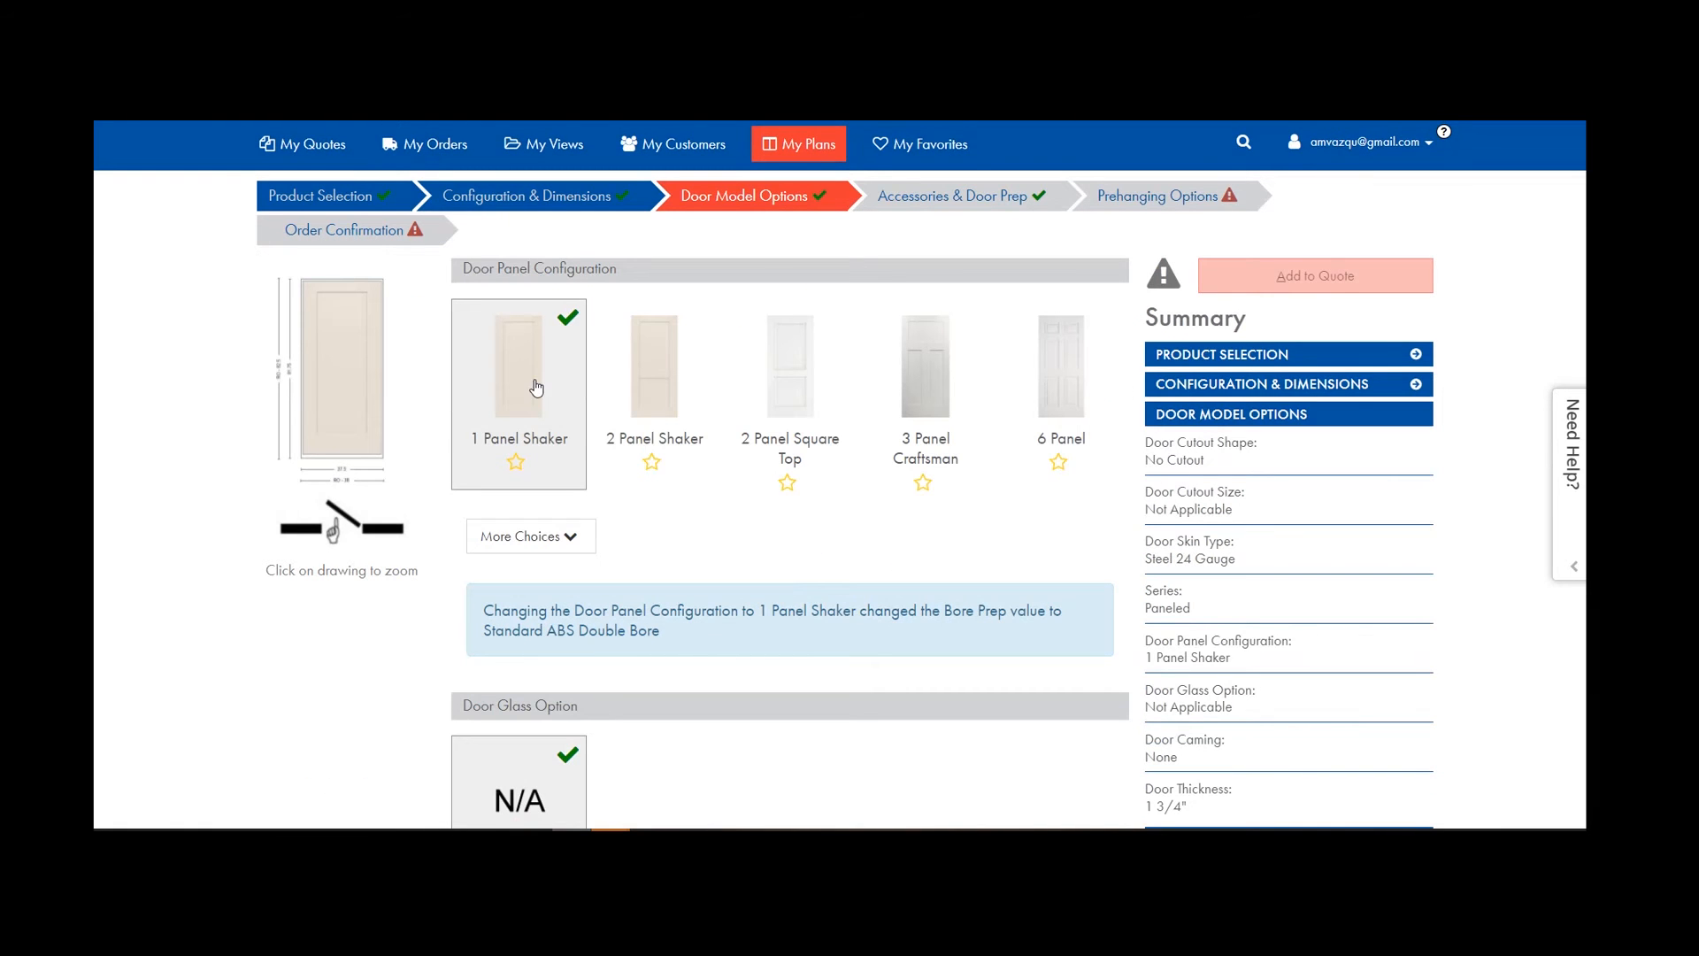
click(1063, 364)
click(951, 196)
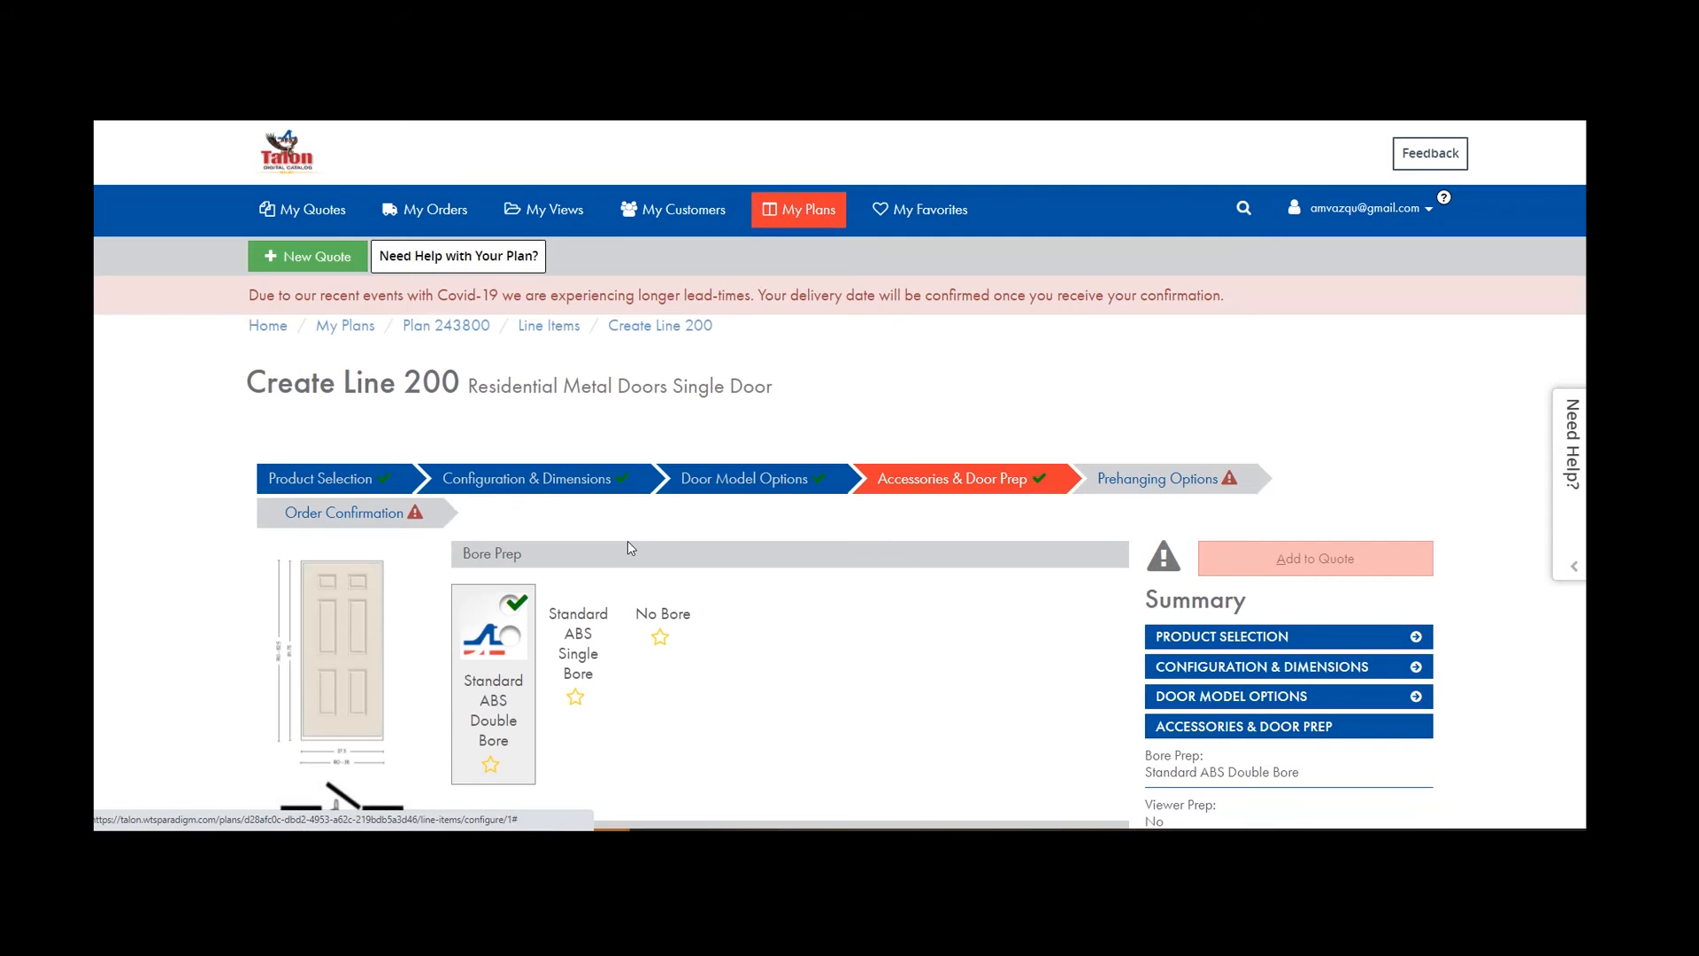
scroll(631, 548, down, 3)
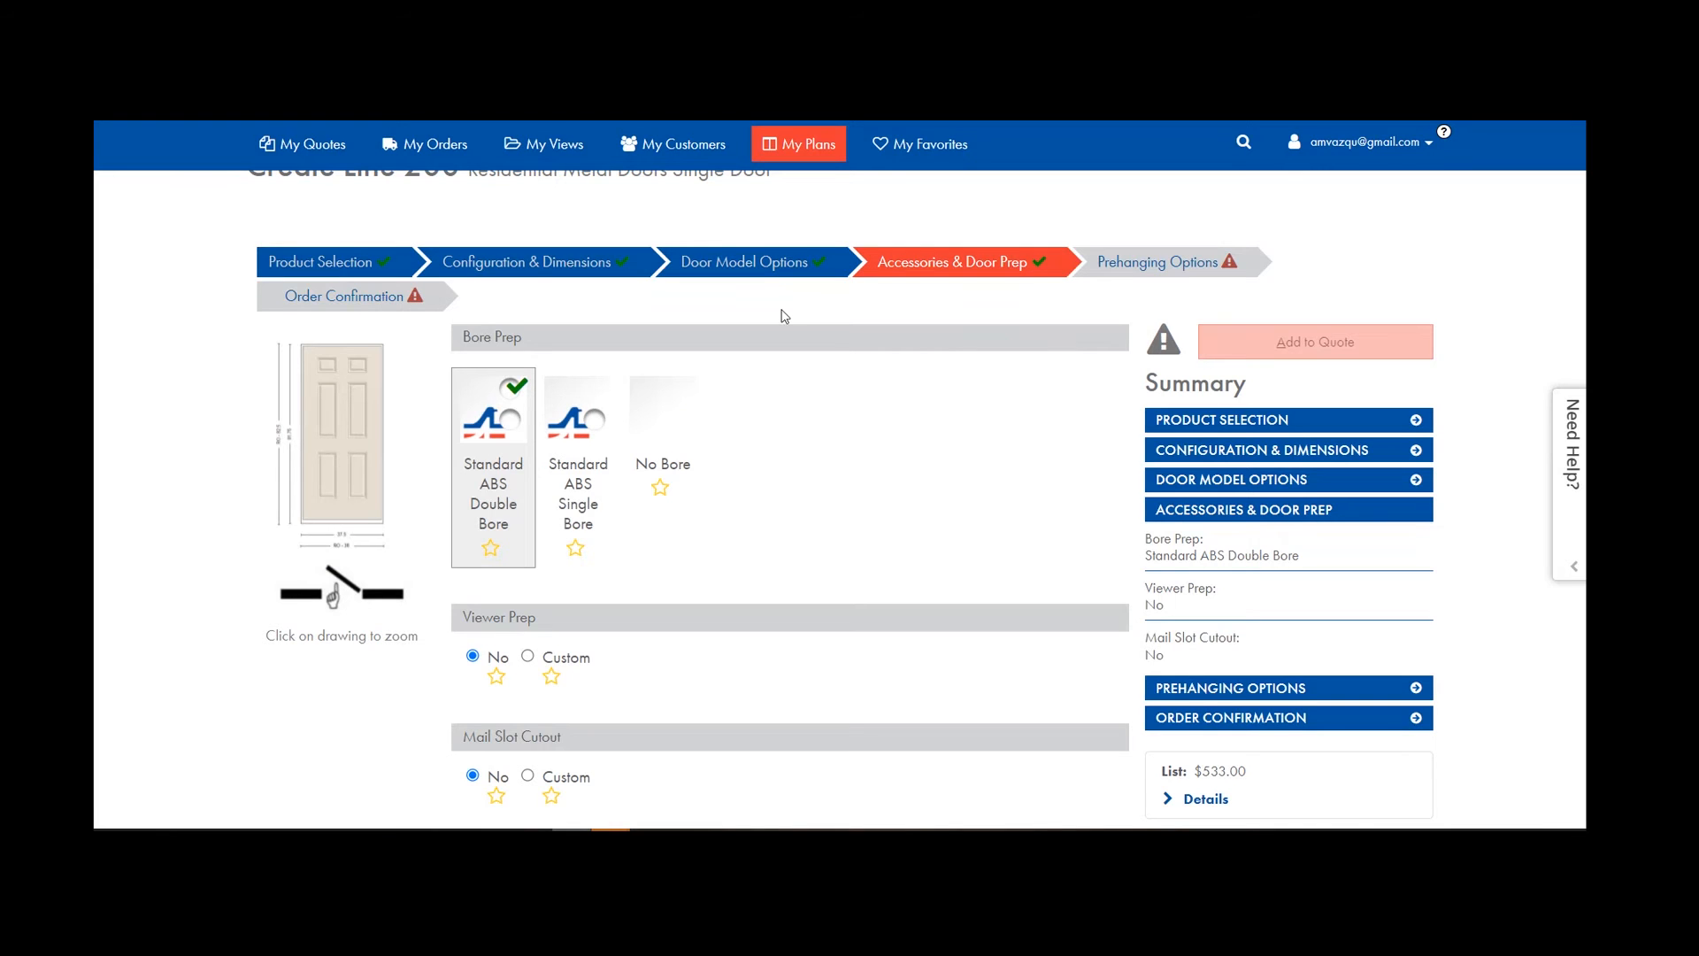
Return the panel configuration to 1 Panel Shaker.
click(781, 271)
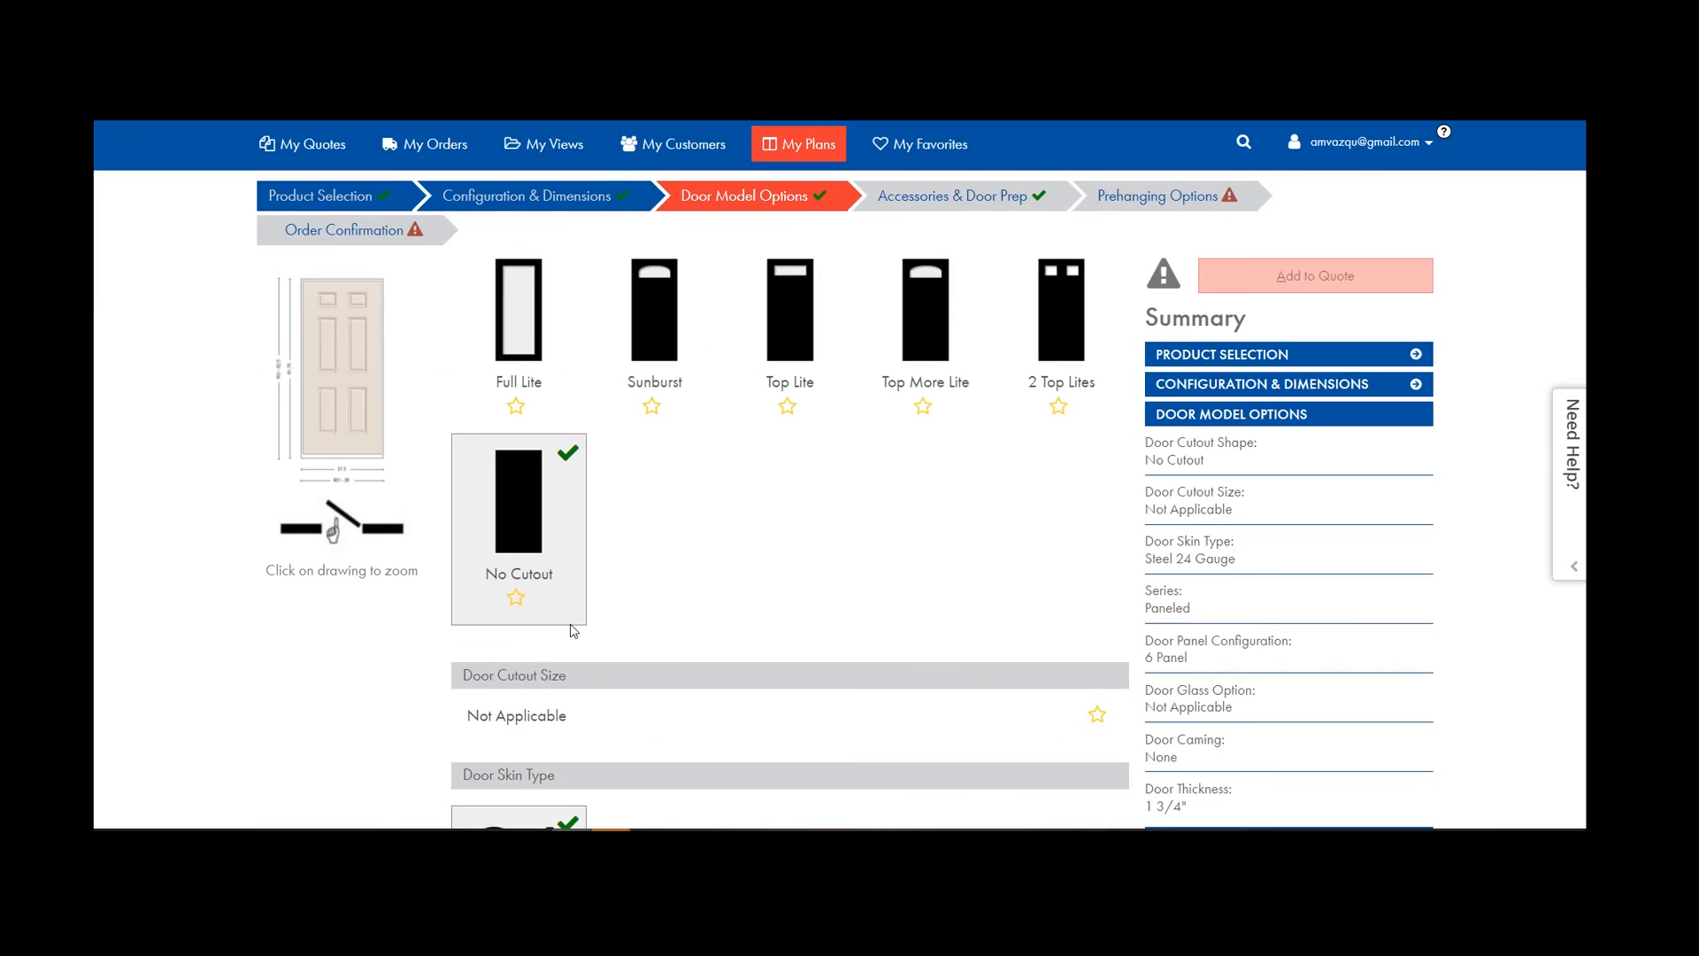
scroll(574, 630, down, 9)
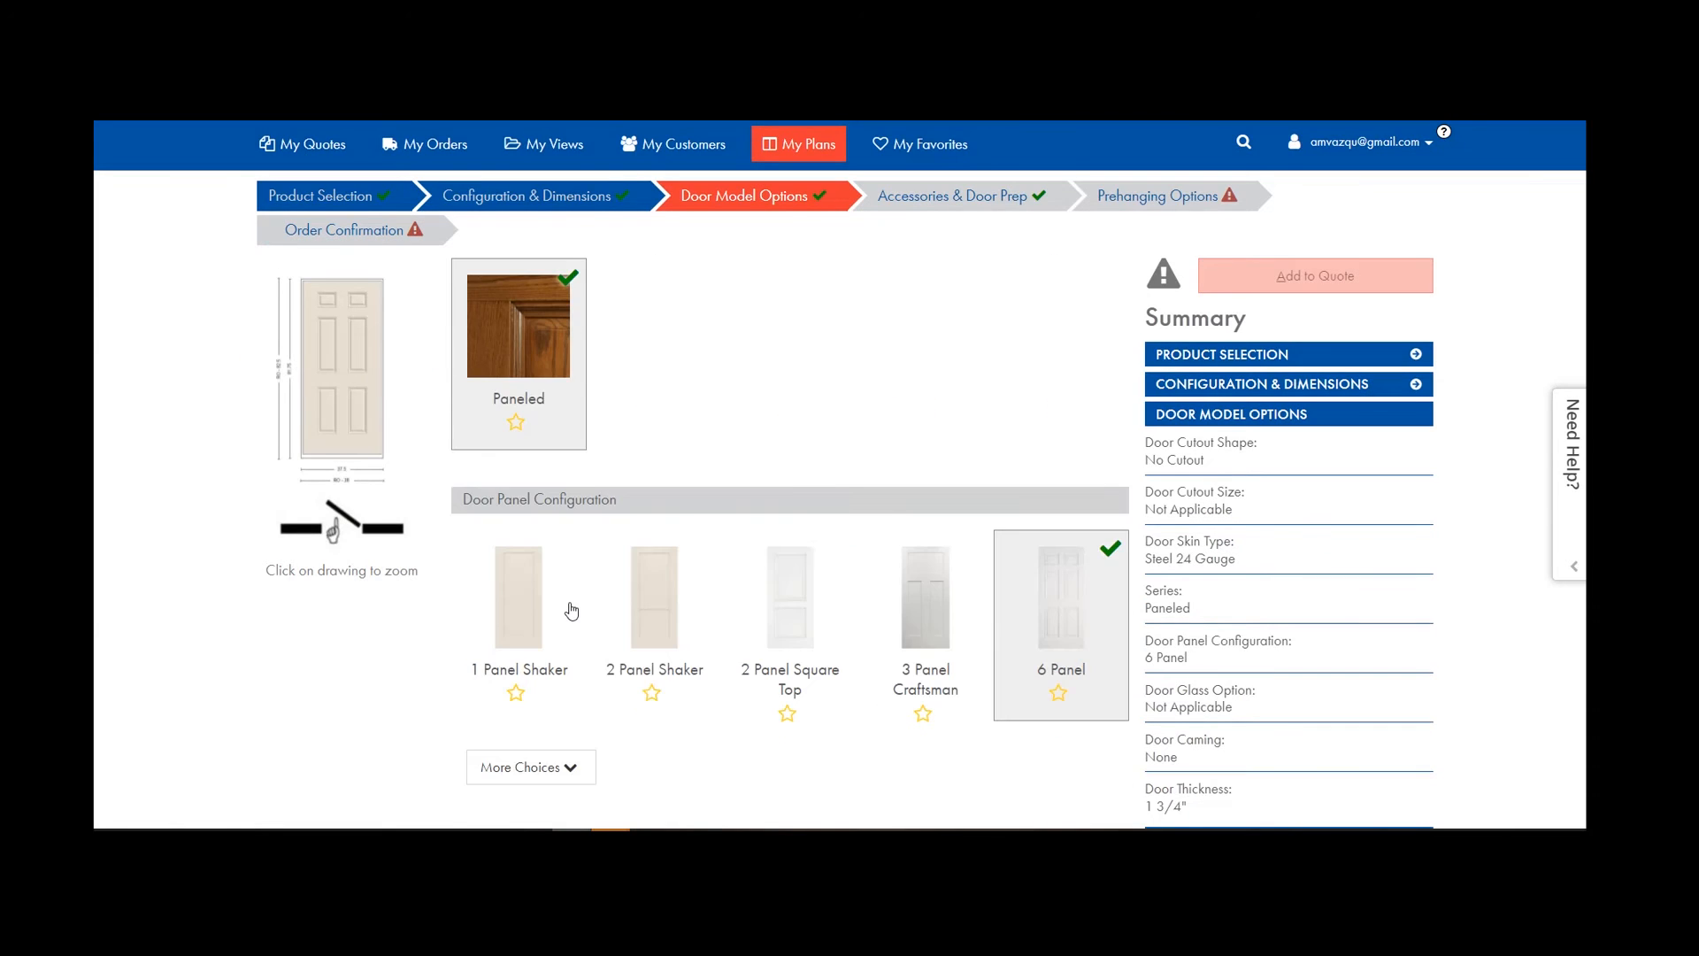
click(574, 603)
click(929, 202)
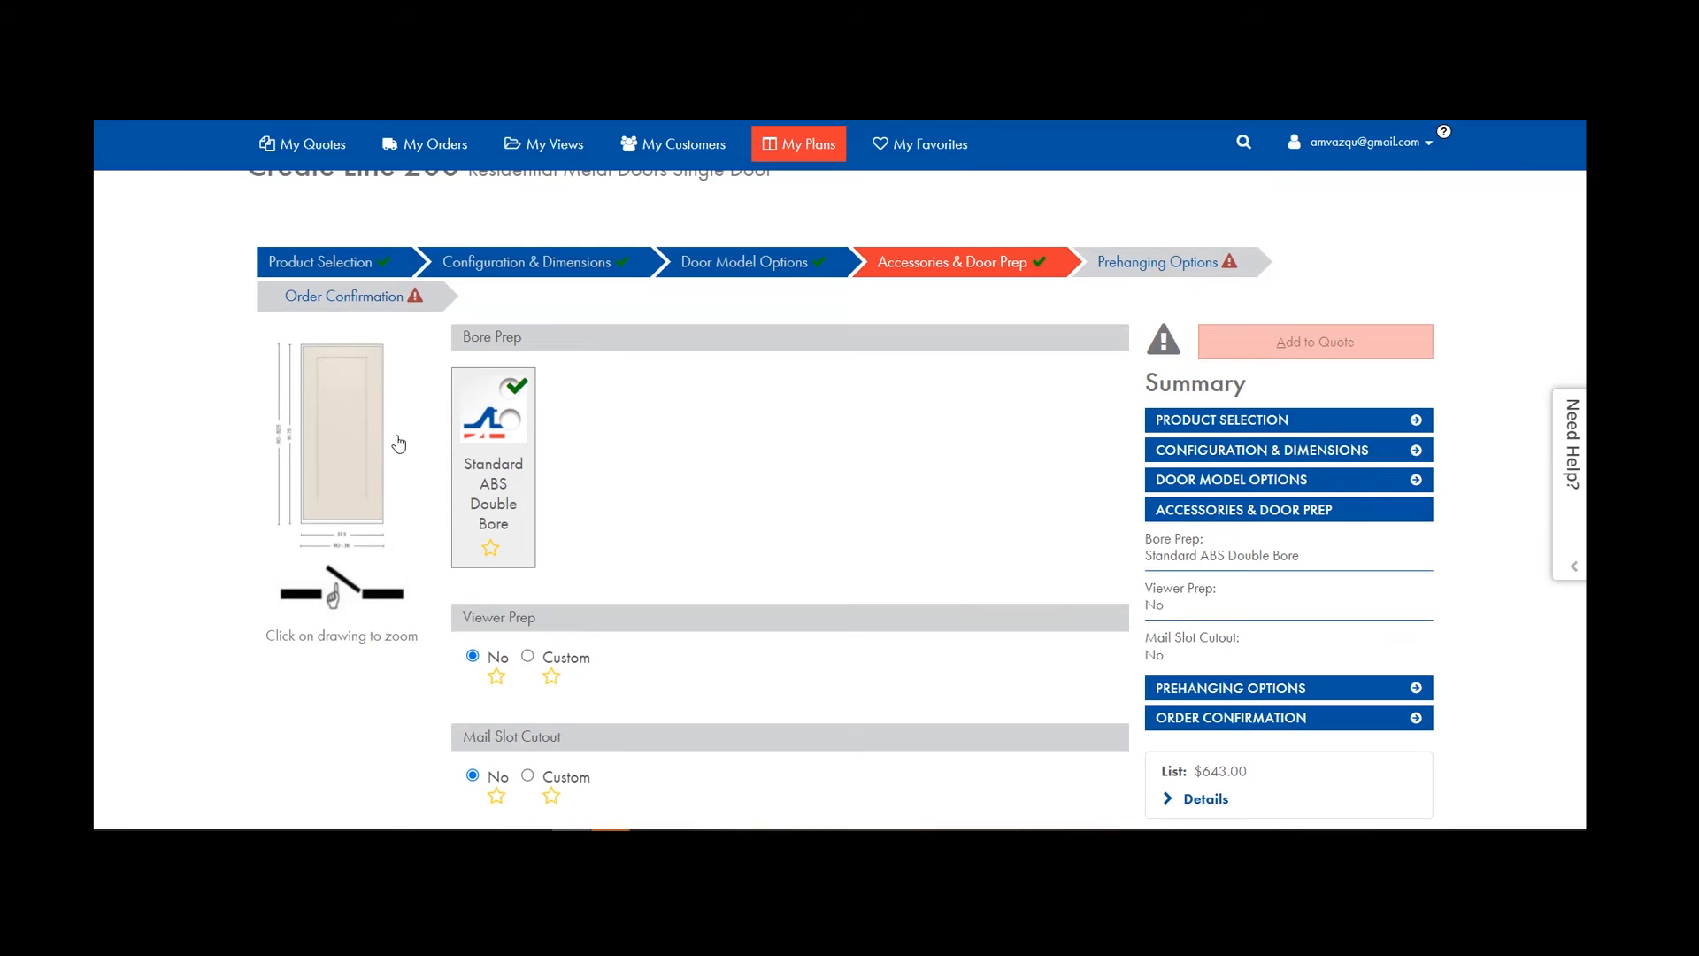
Choose bronze weatherstripping and the vinyl bronze door bottom in prehanging options.
click(1159, 263)
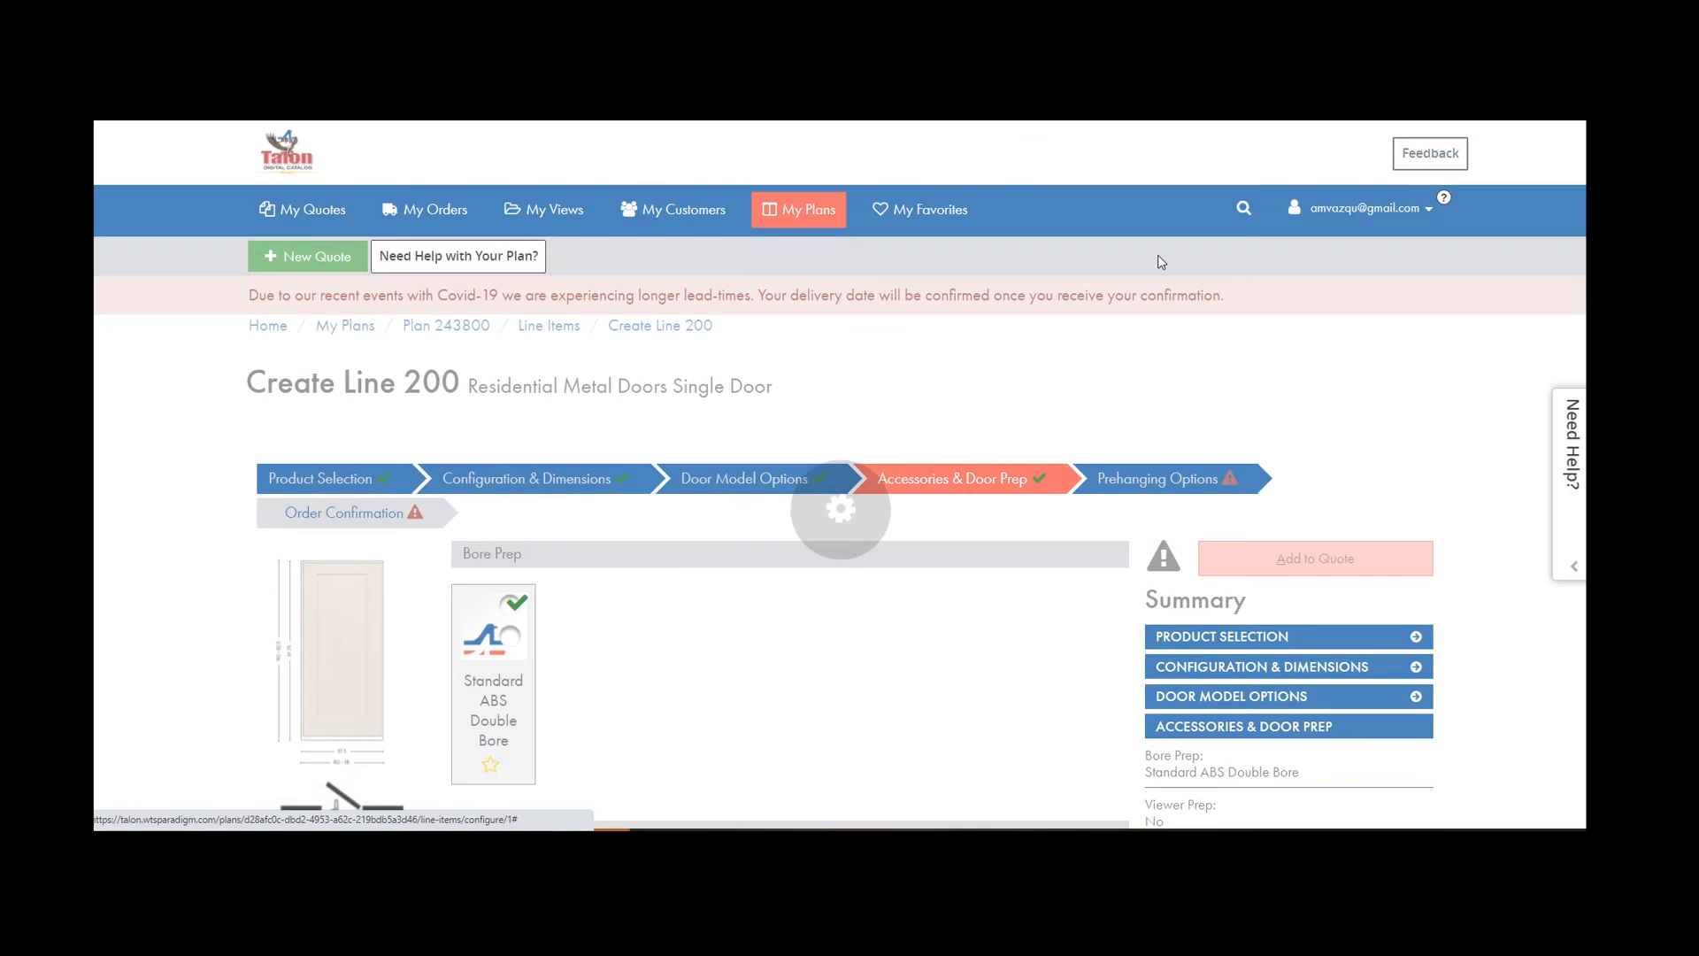
scroll(554, 560, down, 7)
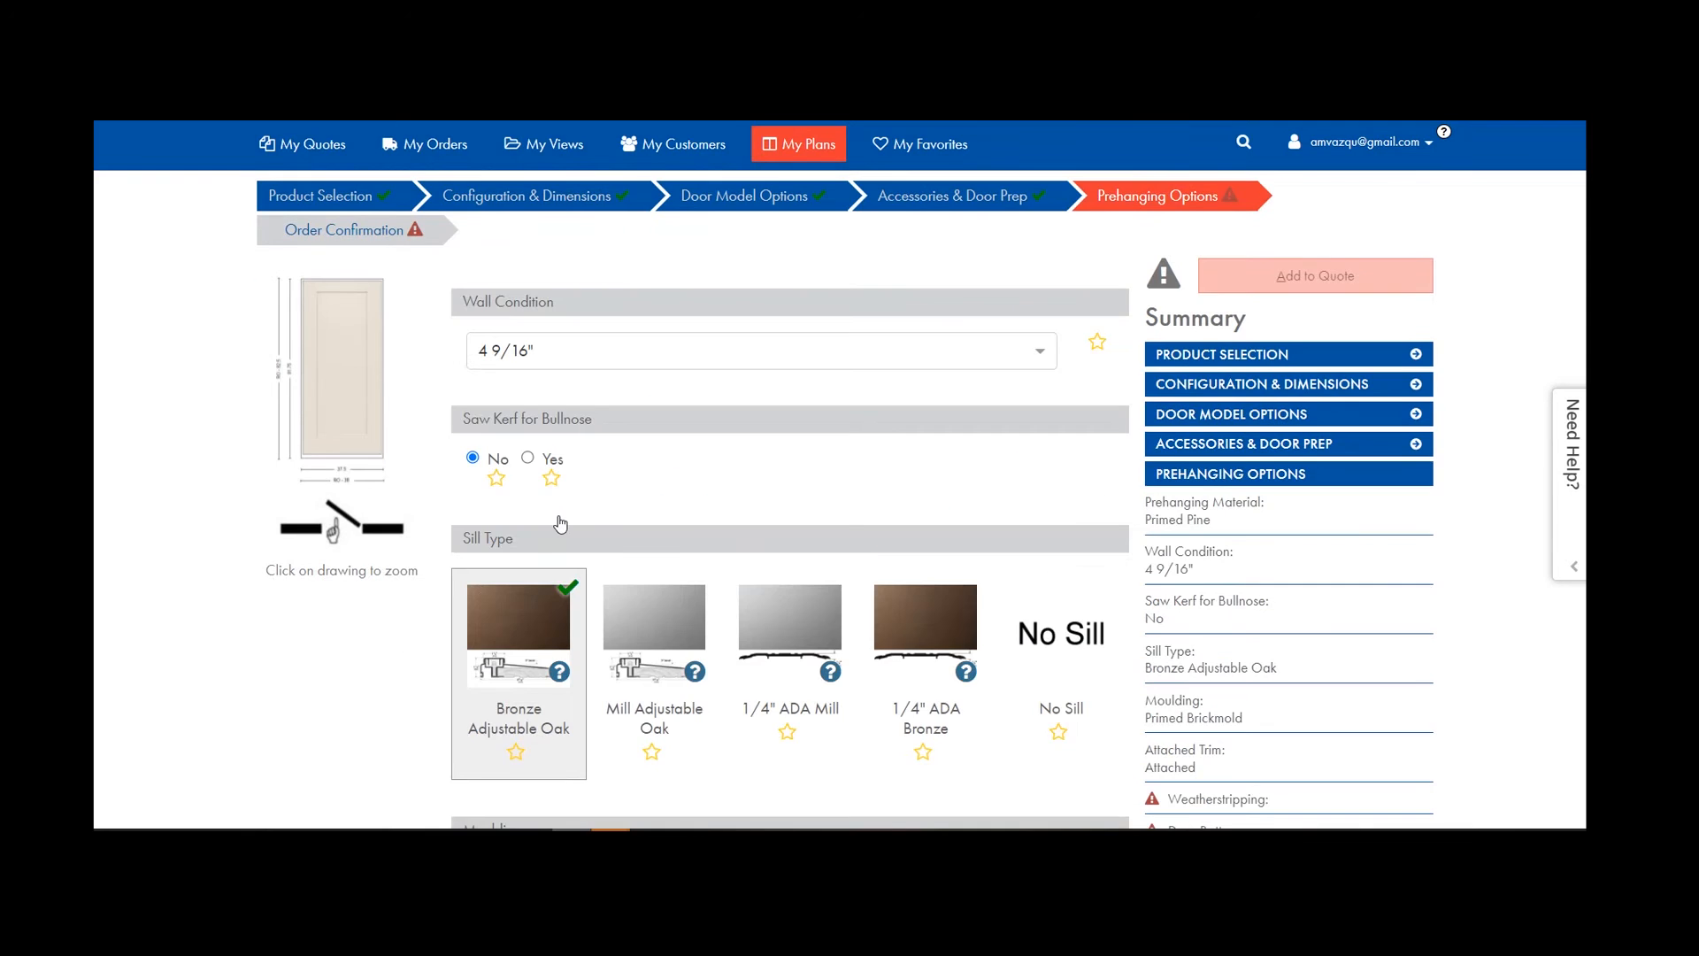
scroll(554, 561, down, 6)
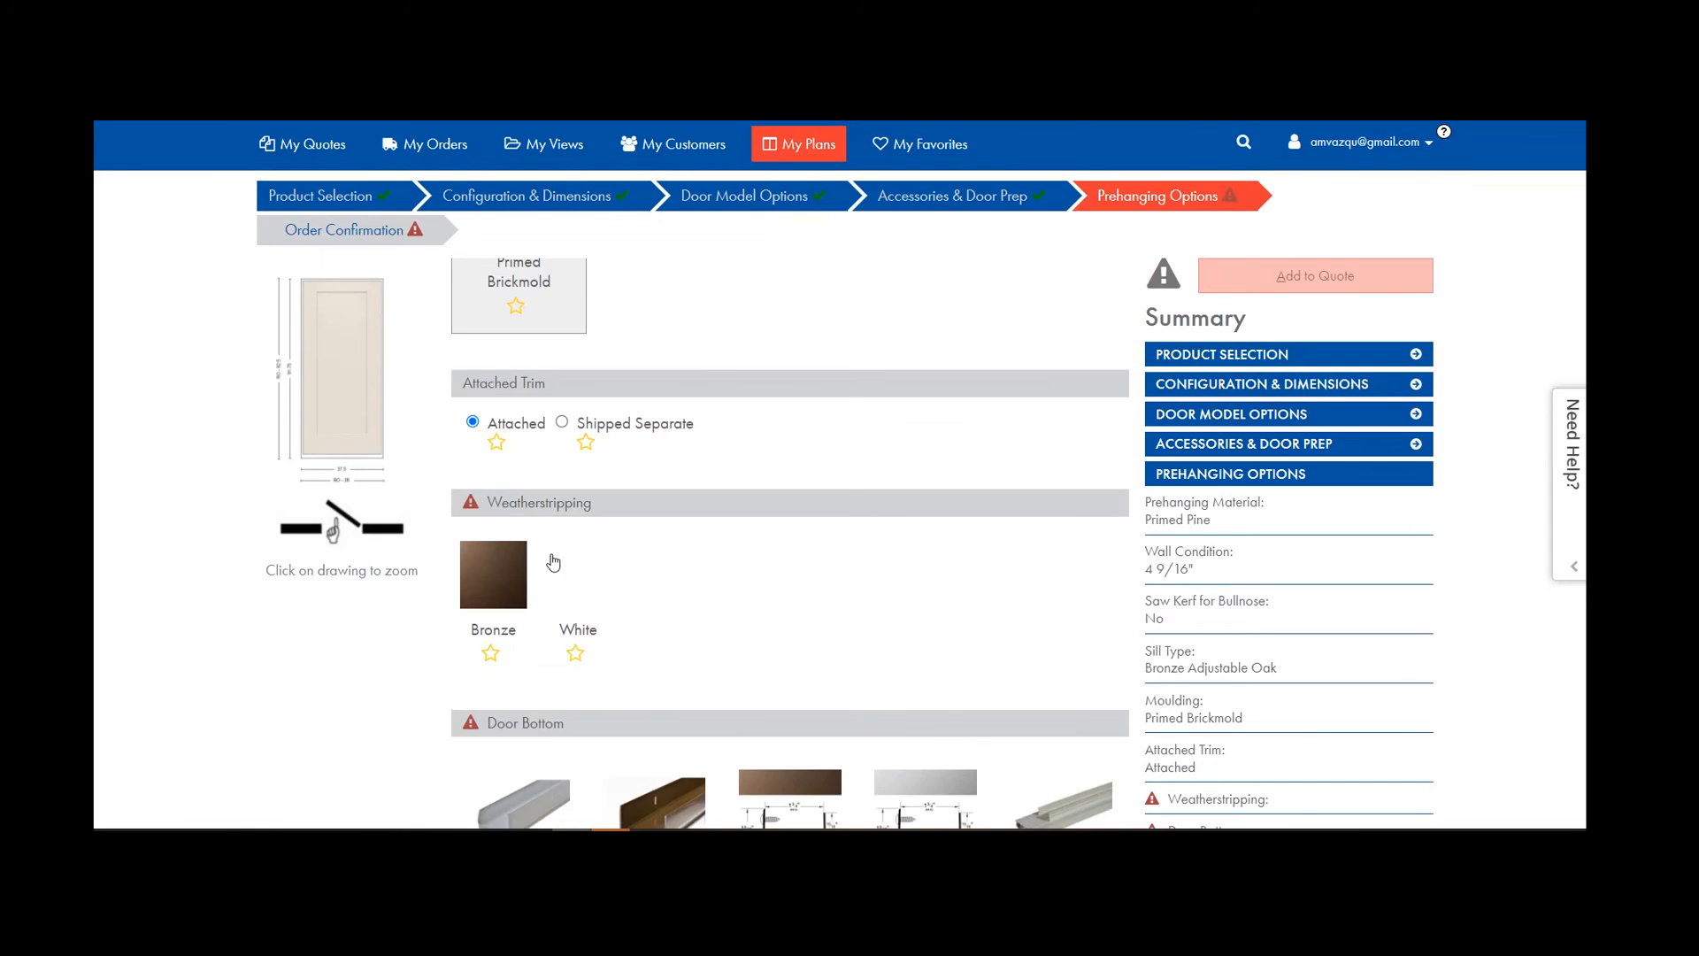
click(525, 524)
click(683, 425)
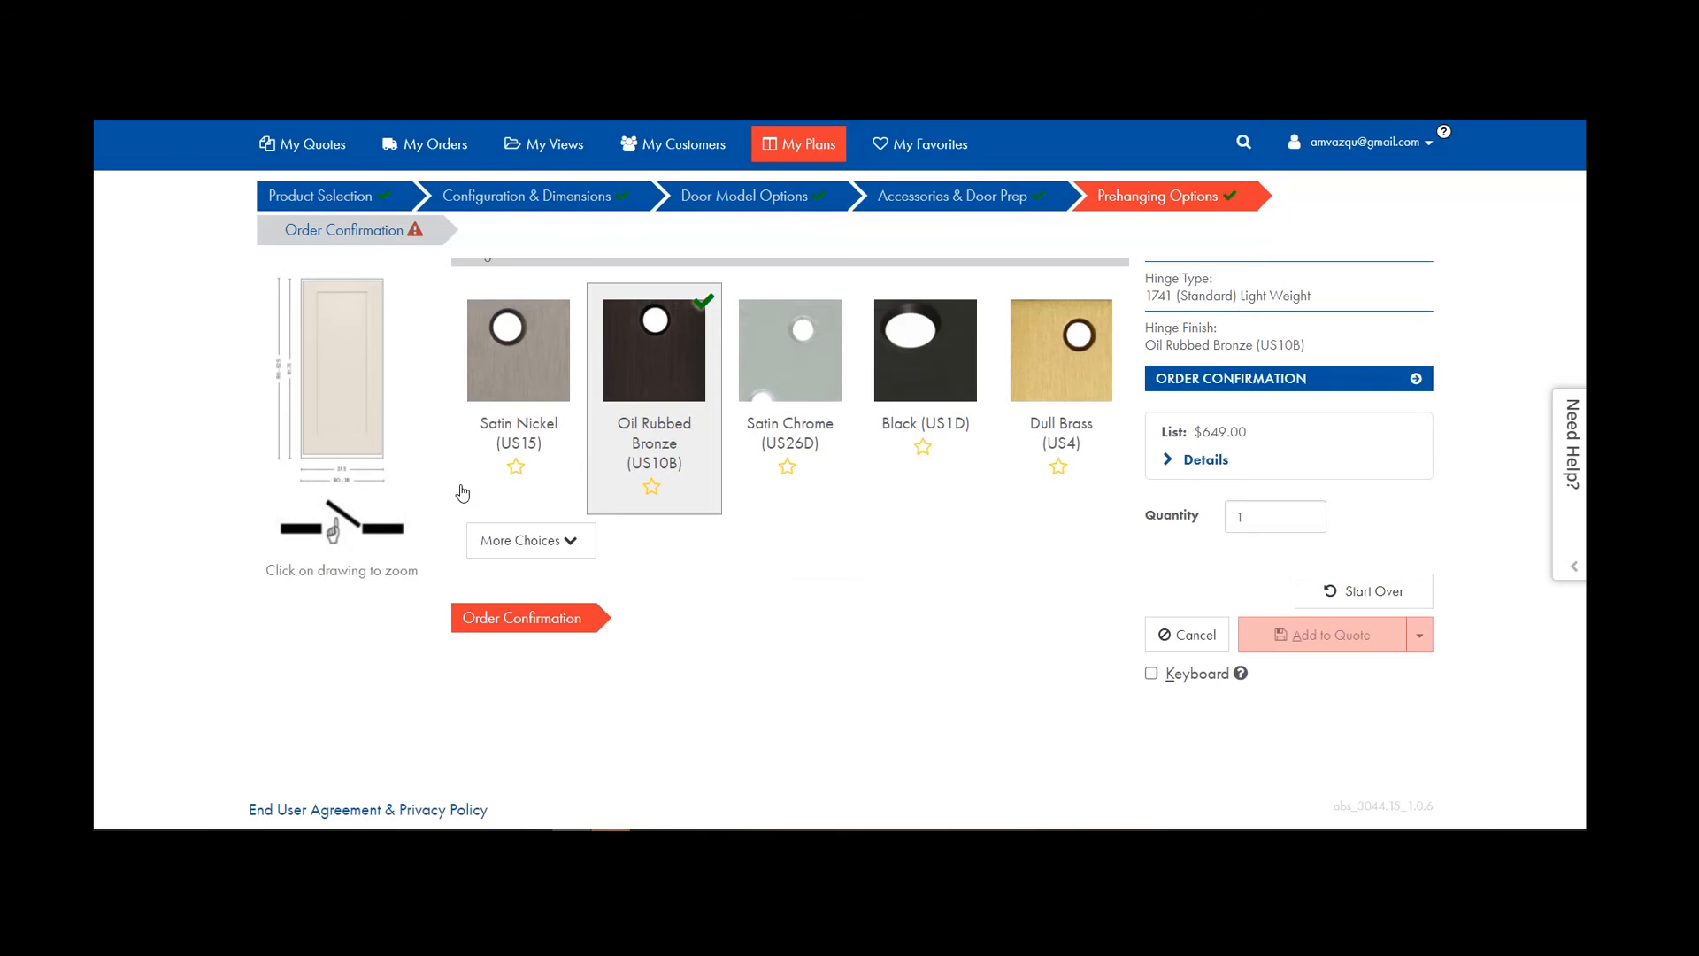
Confirm the rough opening height and save line 200 to the plan.
click(387, 232)
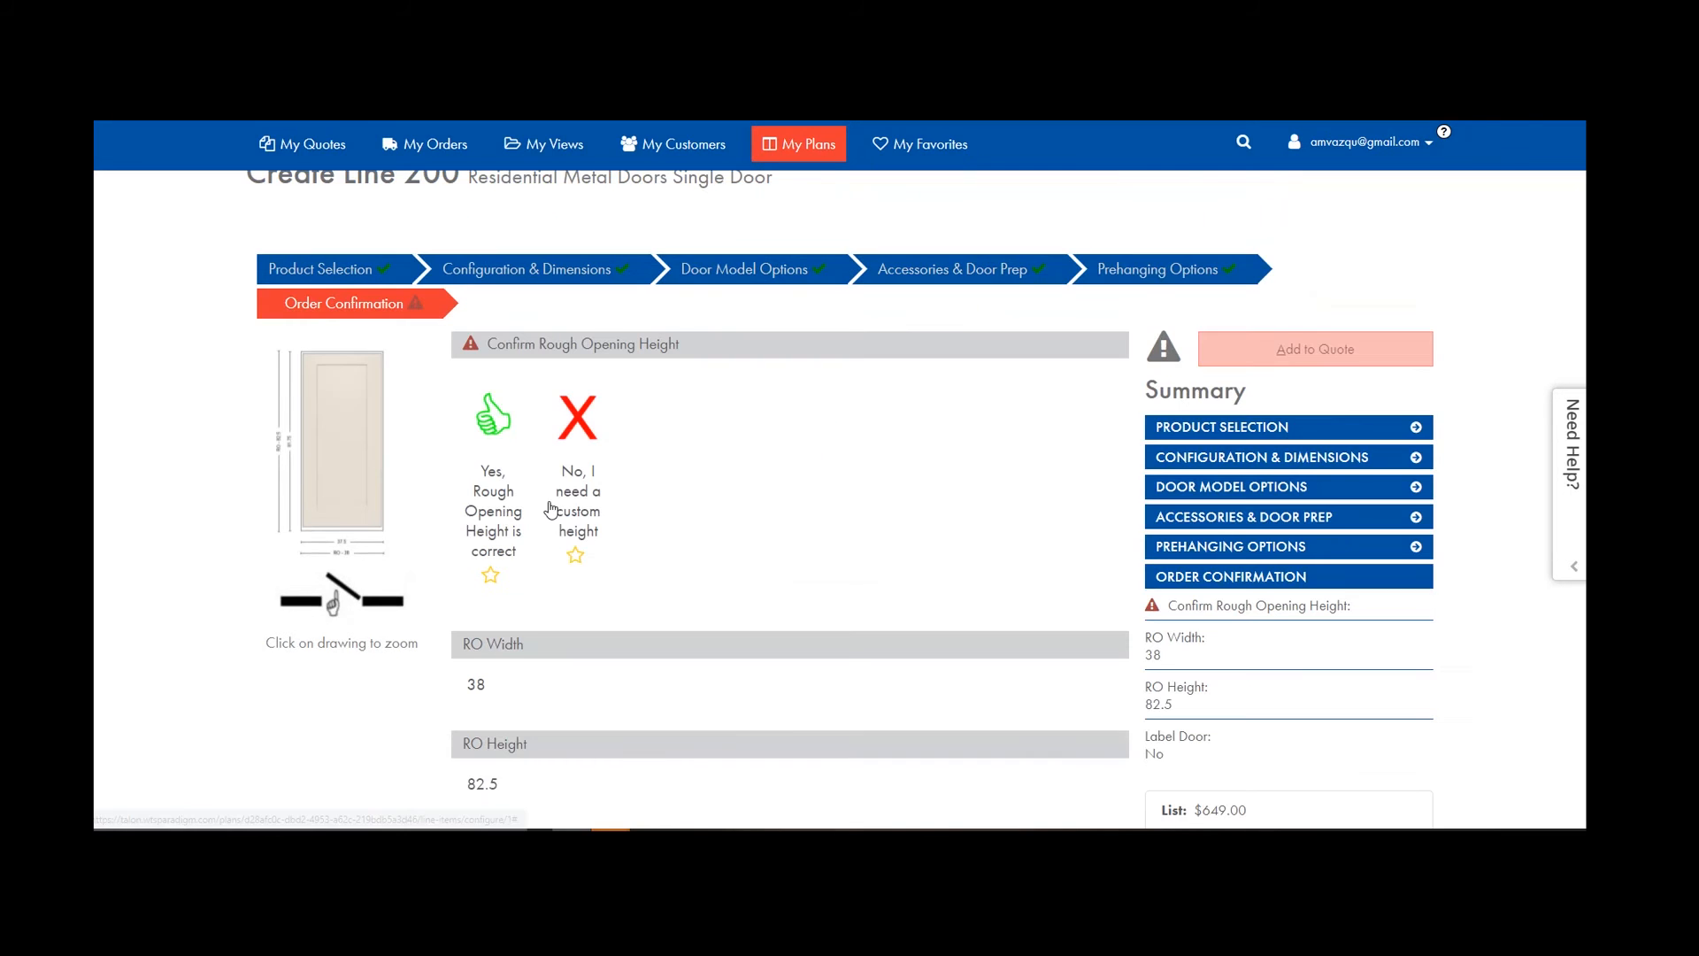
click(496, 461)
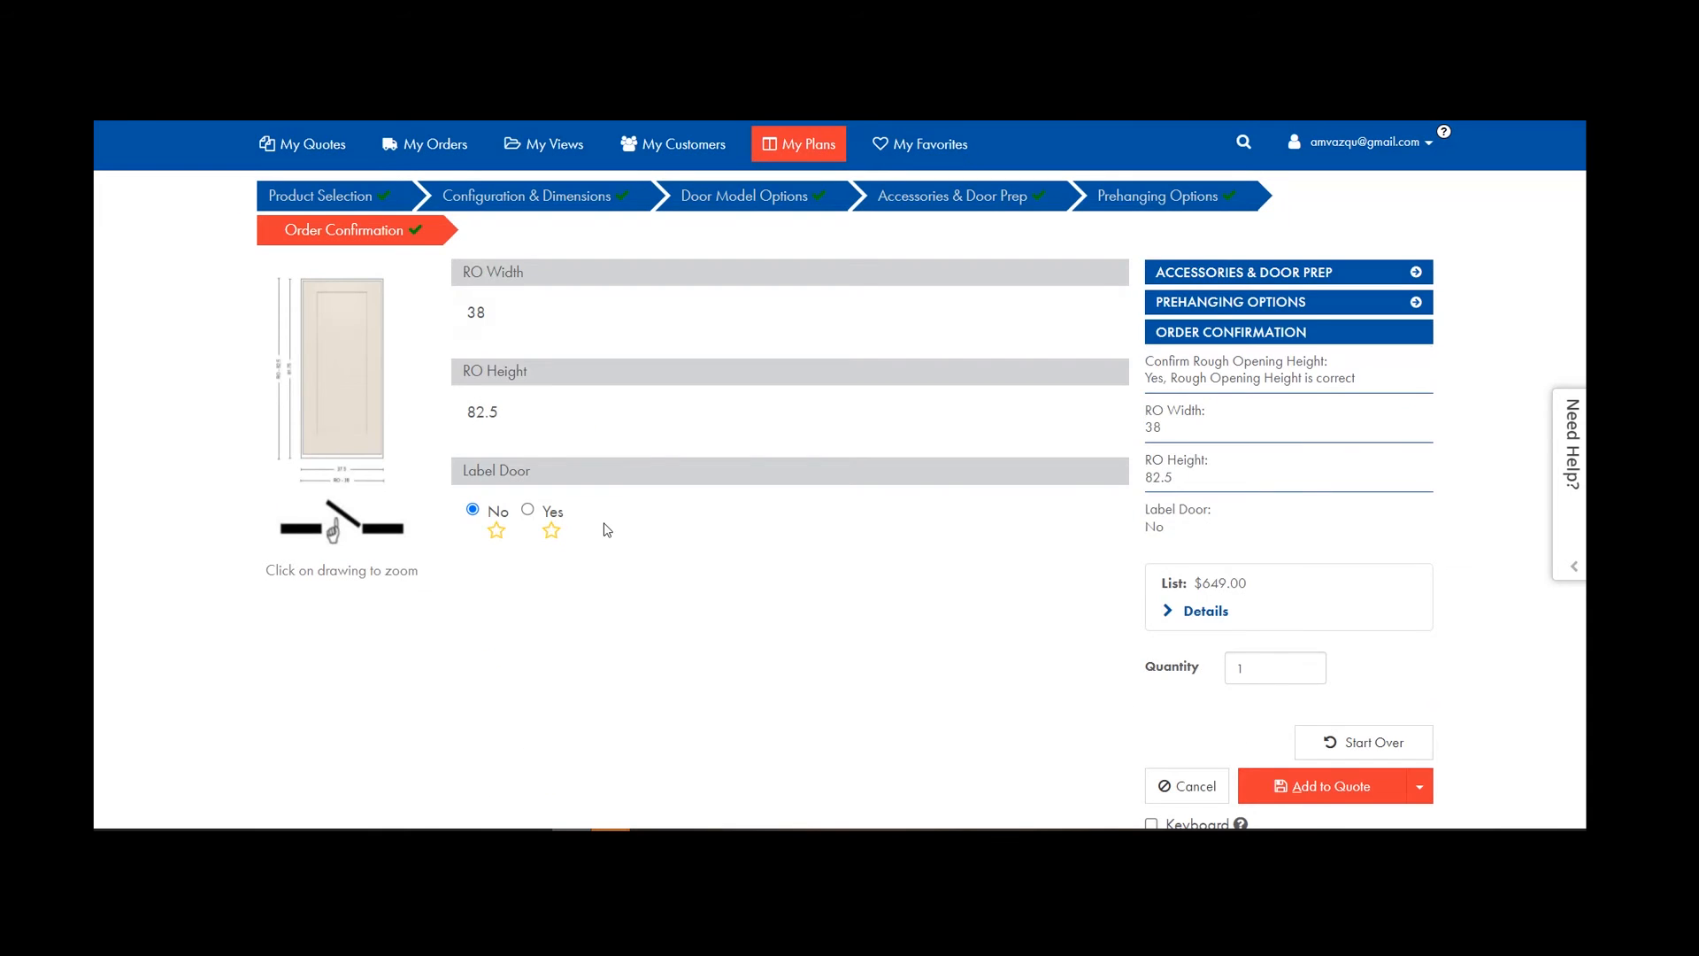
scroll(607, 527, down, 2)
click(1323, 646)
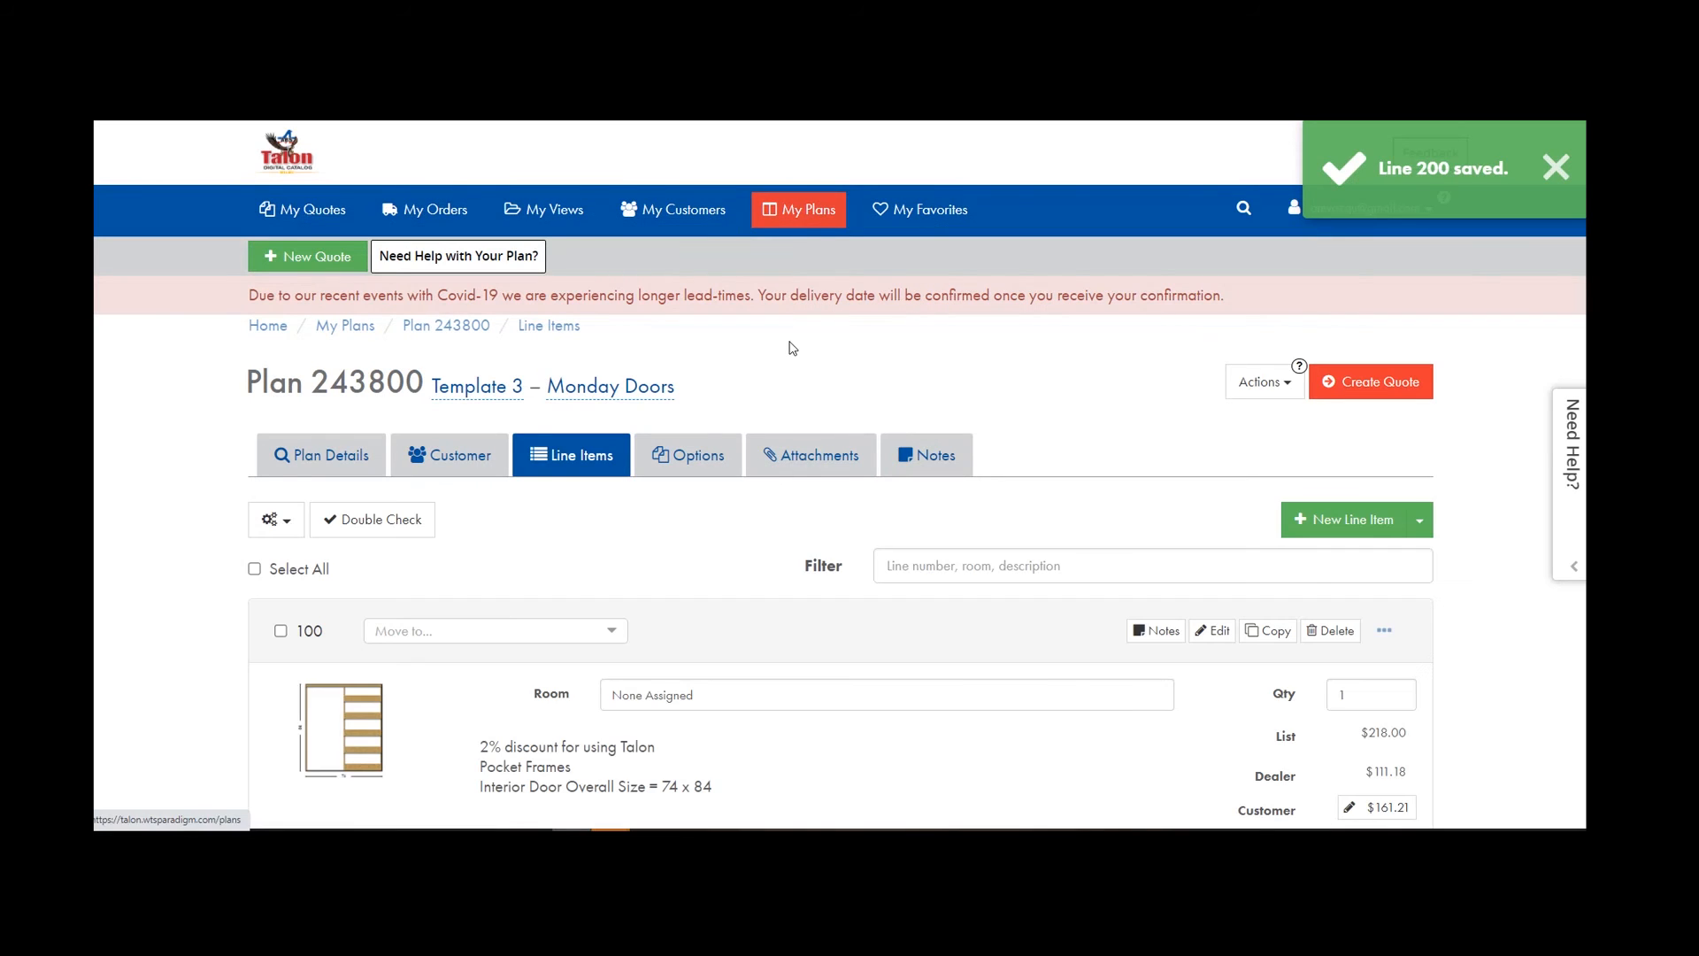
Open plan 243800 from My Plans and create a quote from it named Monday Doors.
click(799, 209)
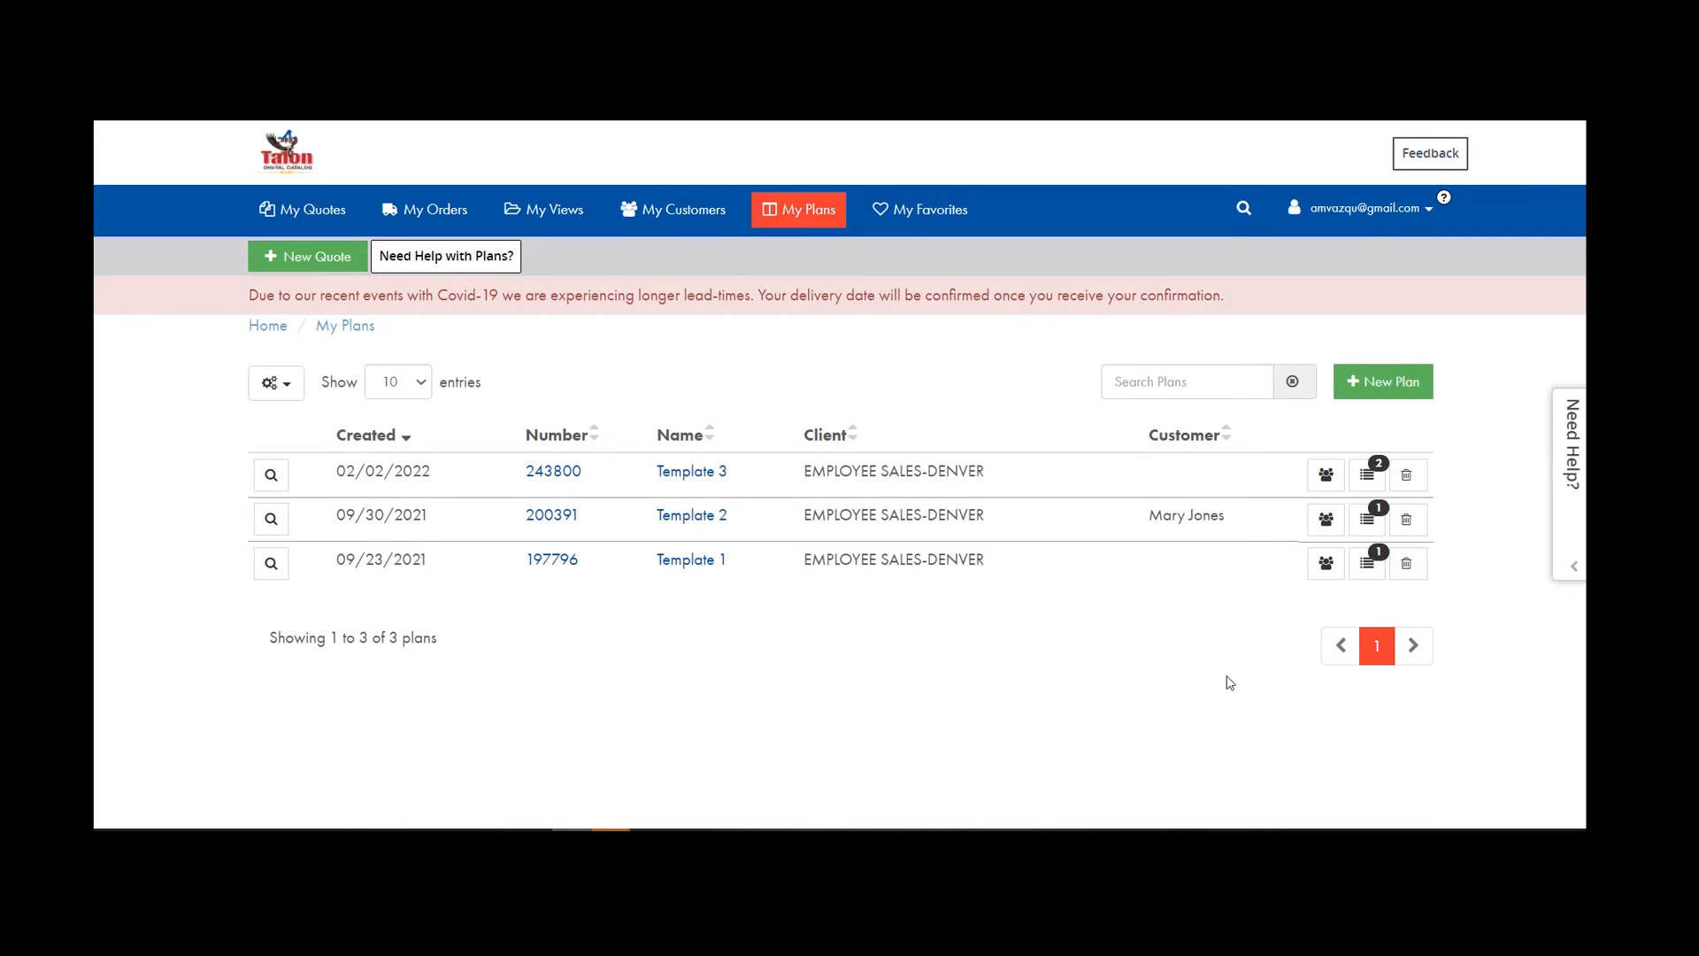
click(1370, 476)
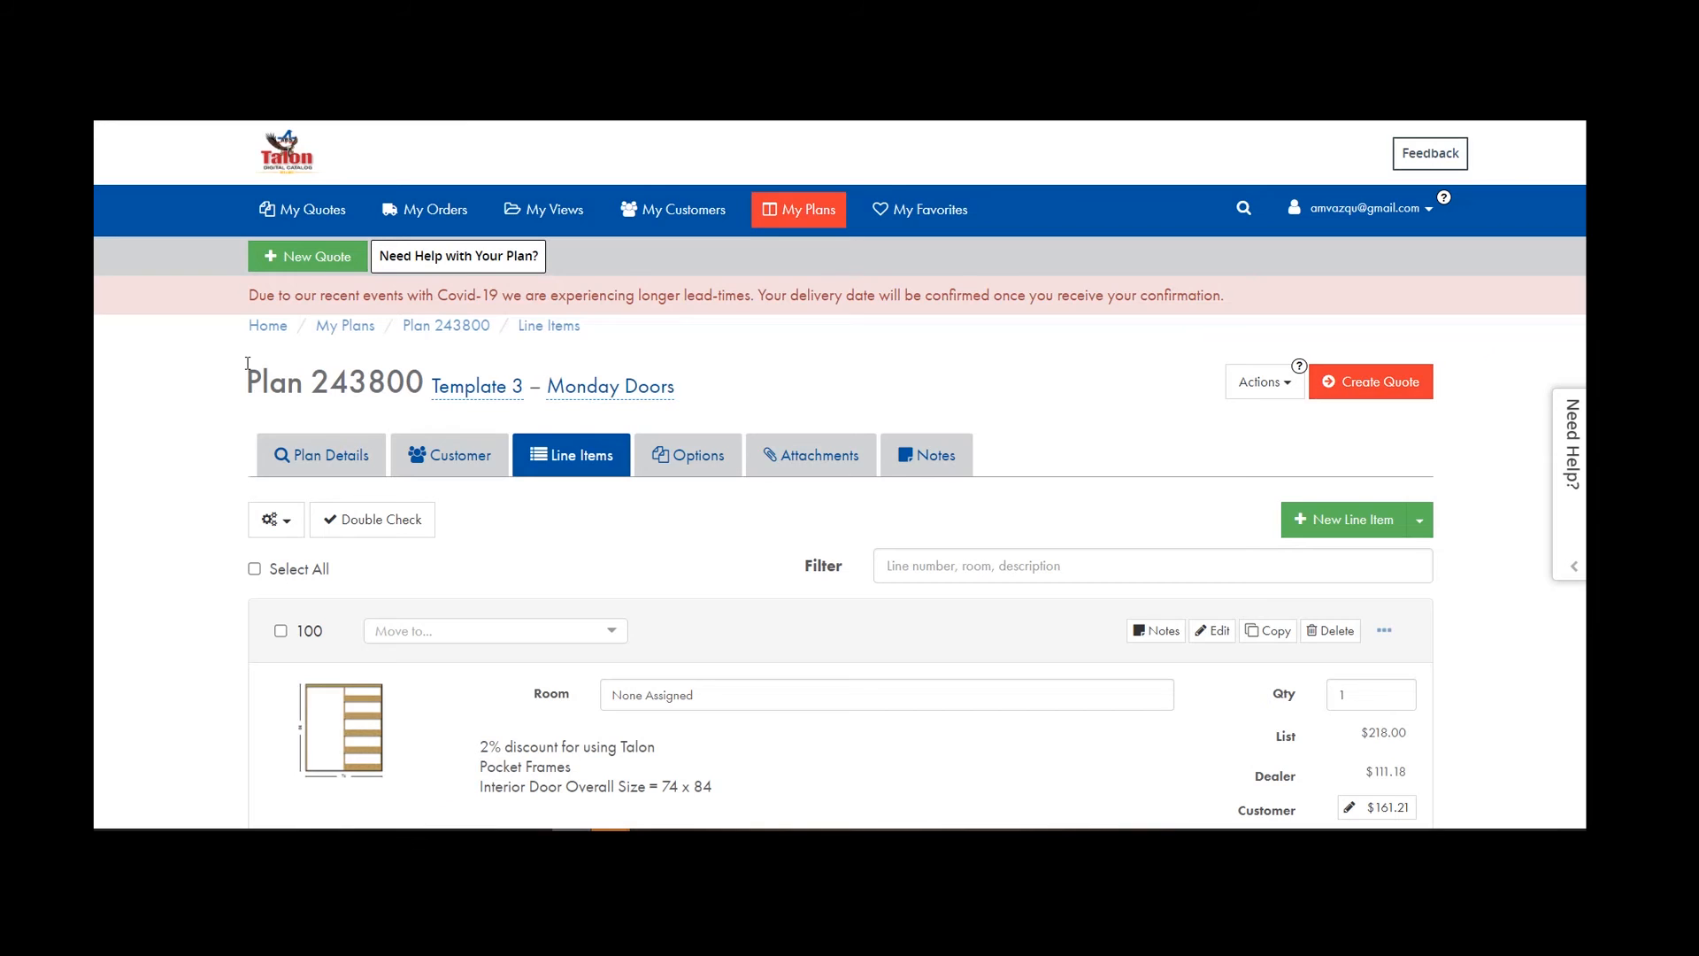
click(1345, 381)
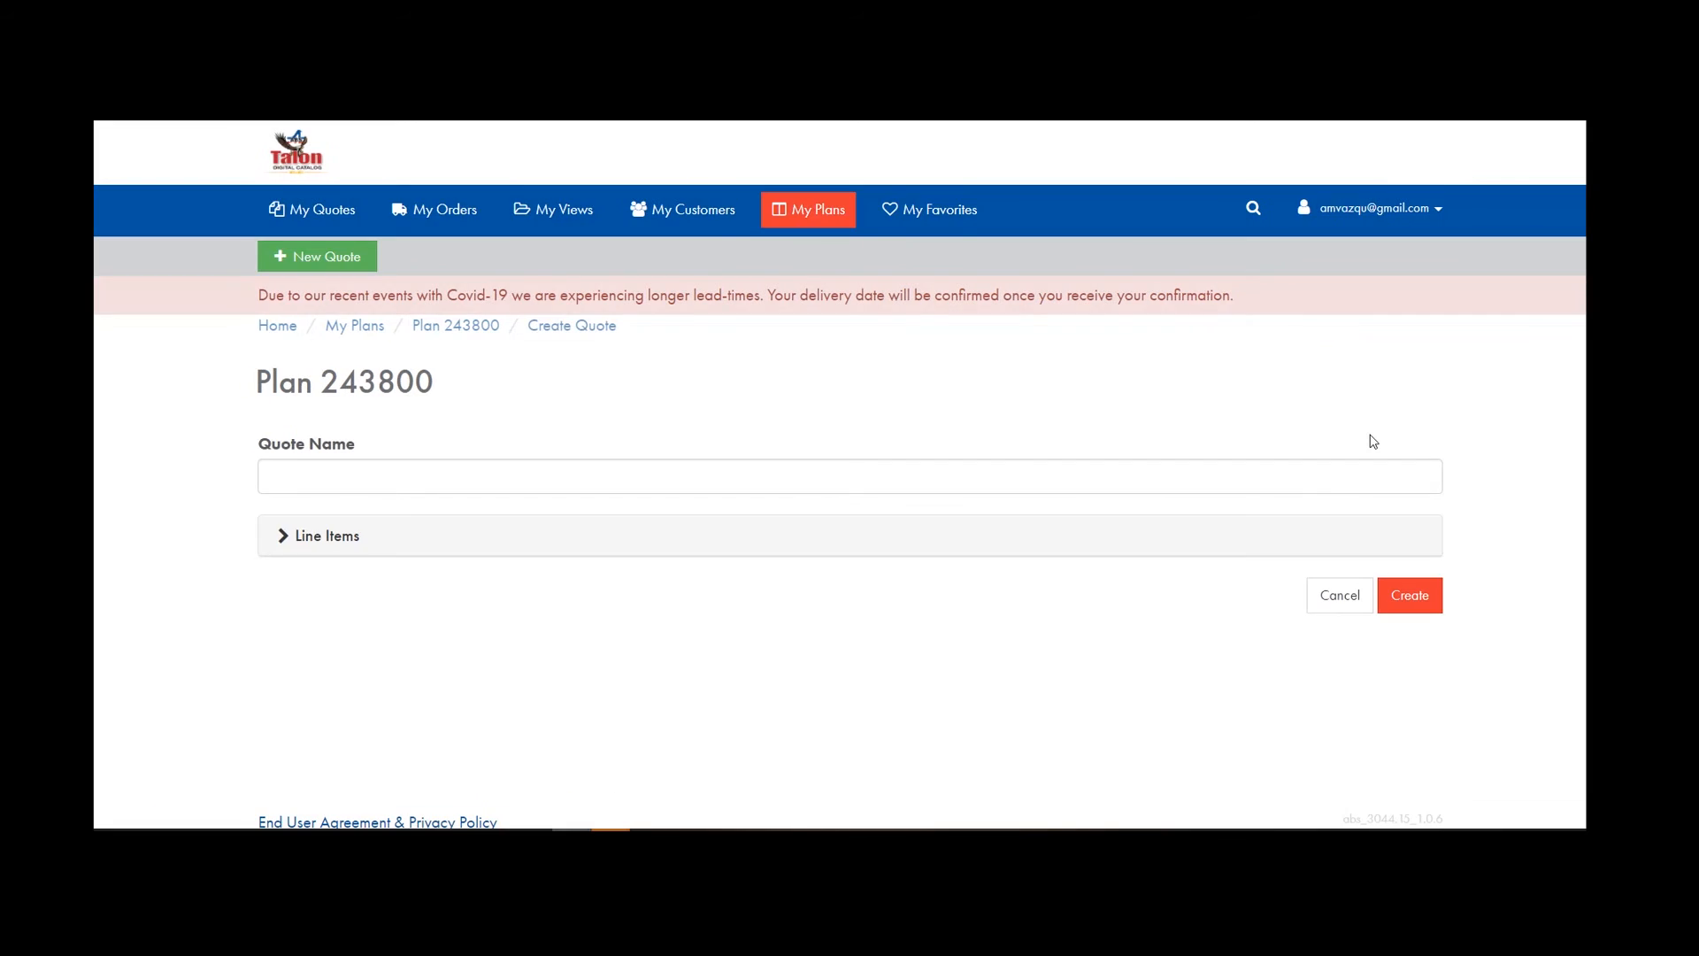
click(641, 472)
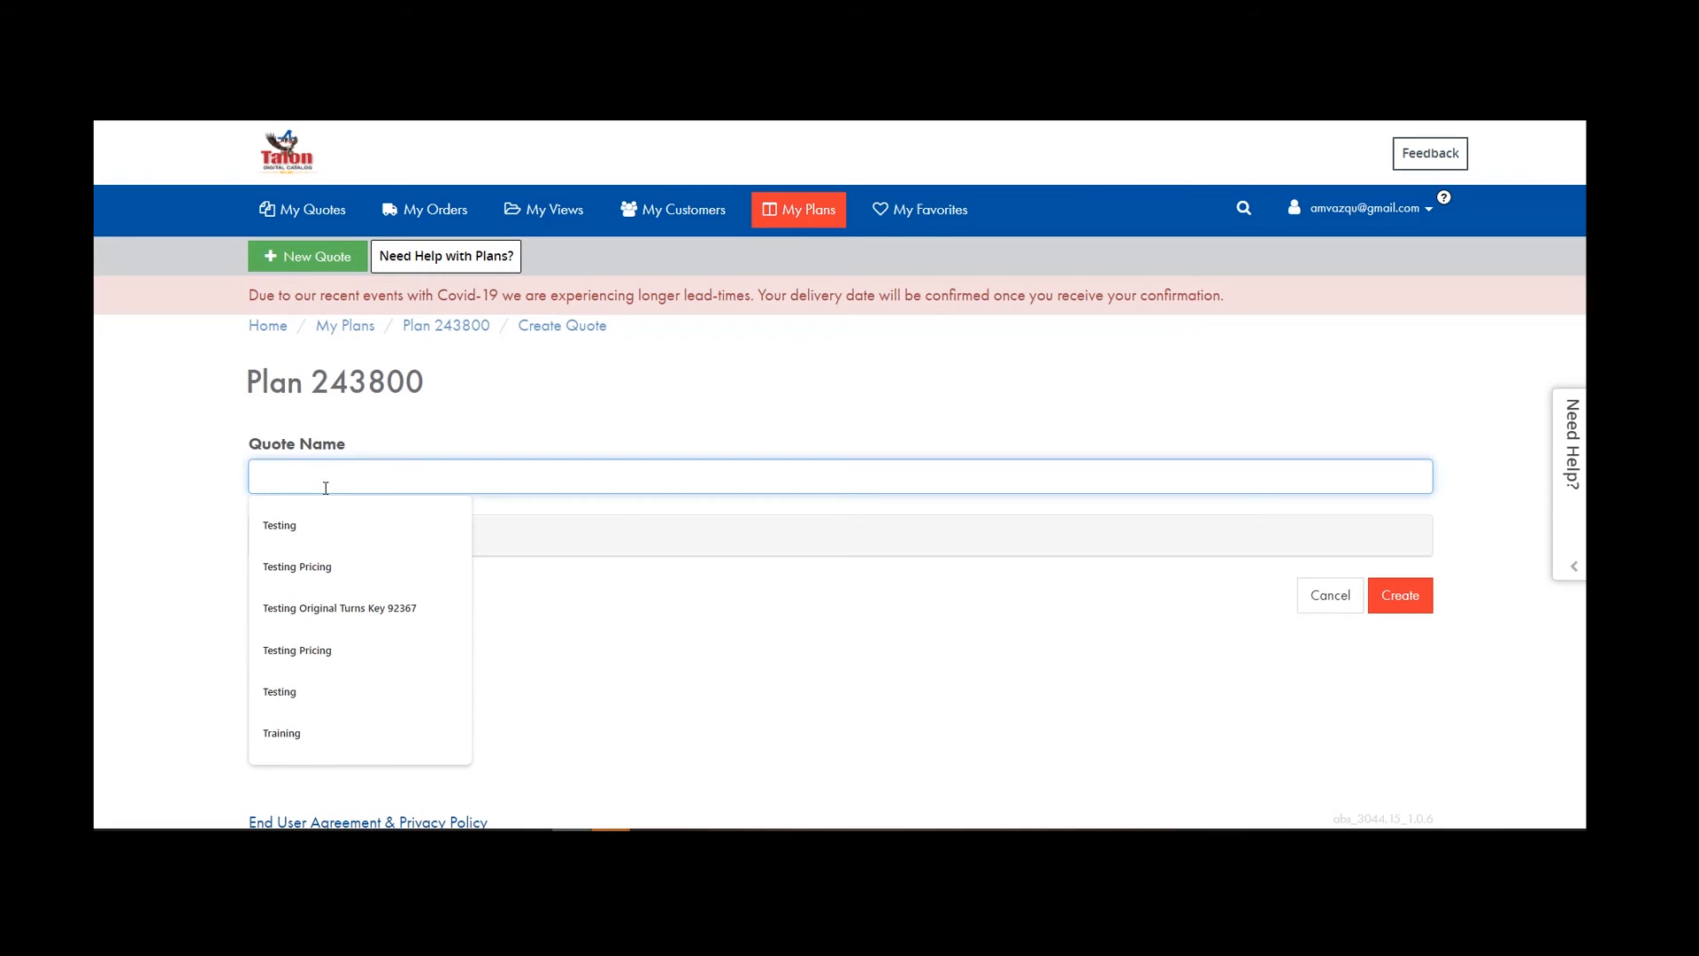
text(Monday DOor)
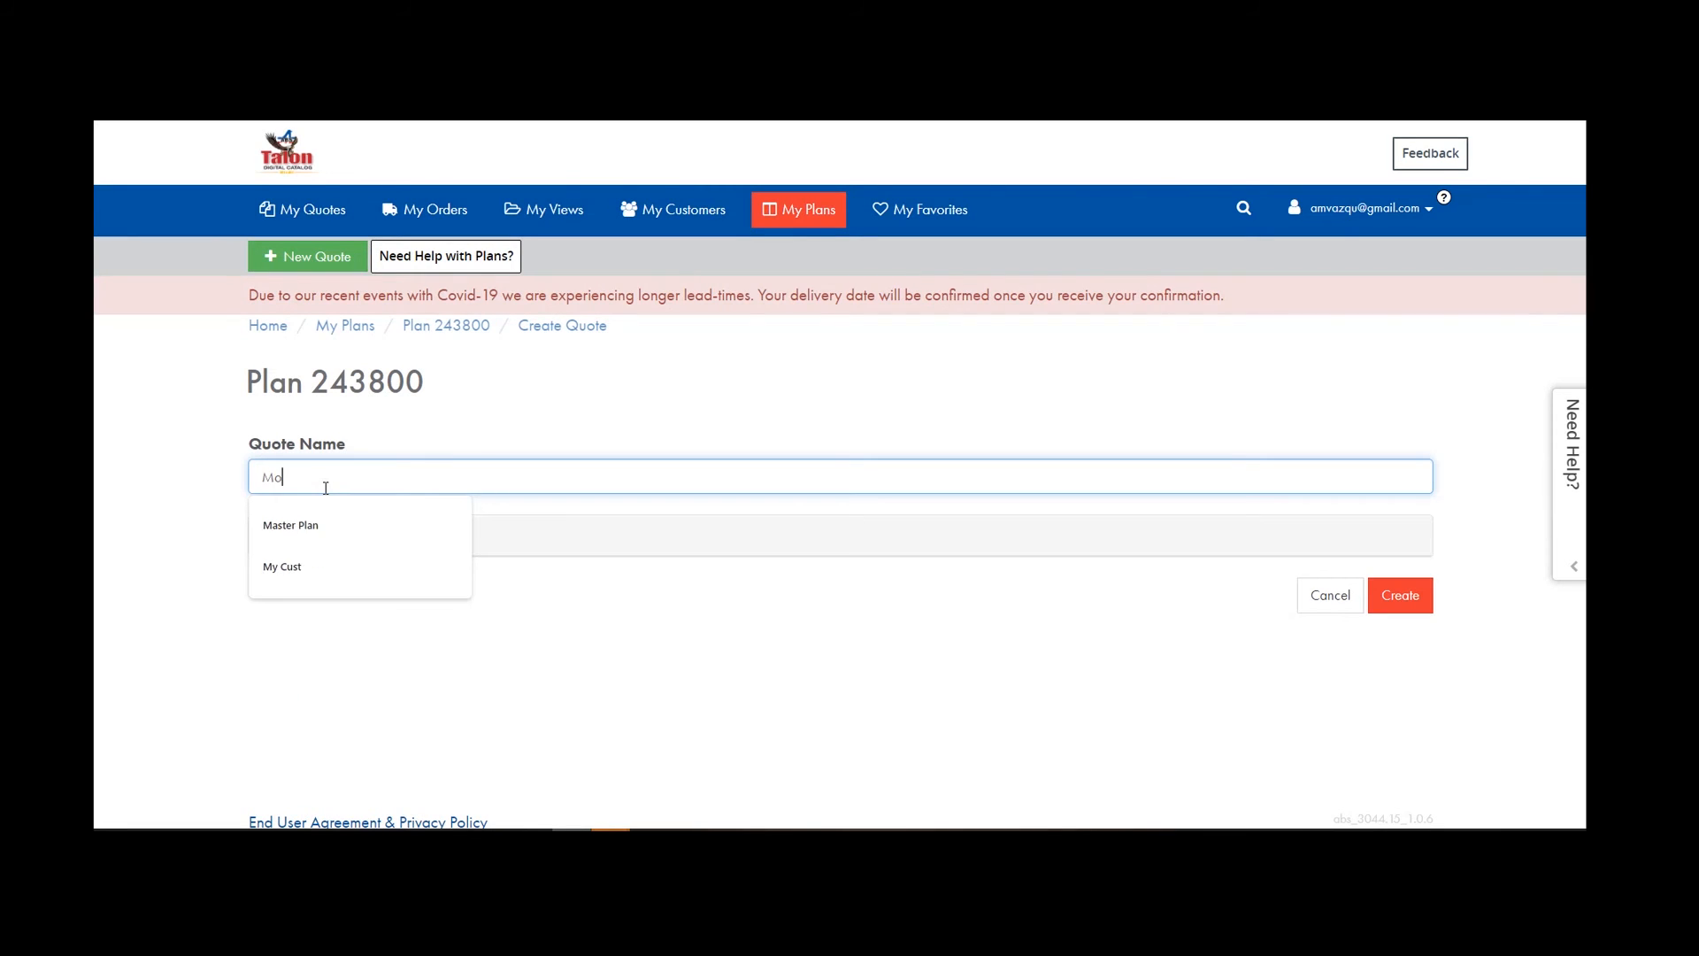
key(BackSpace)
key(BackSpace)
key(BackSpace)
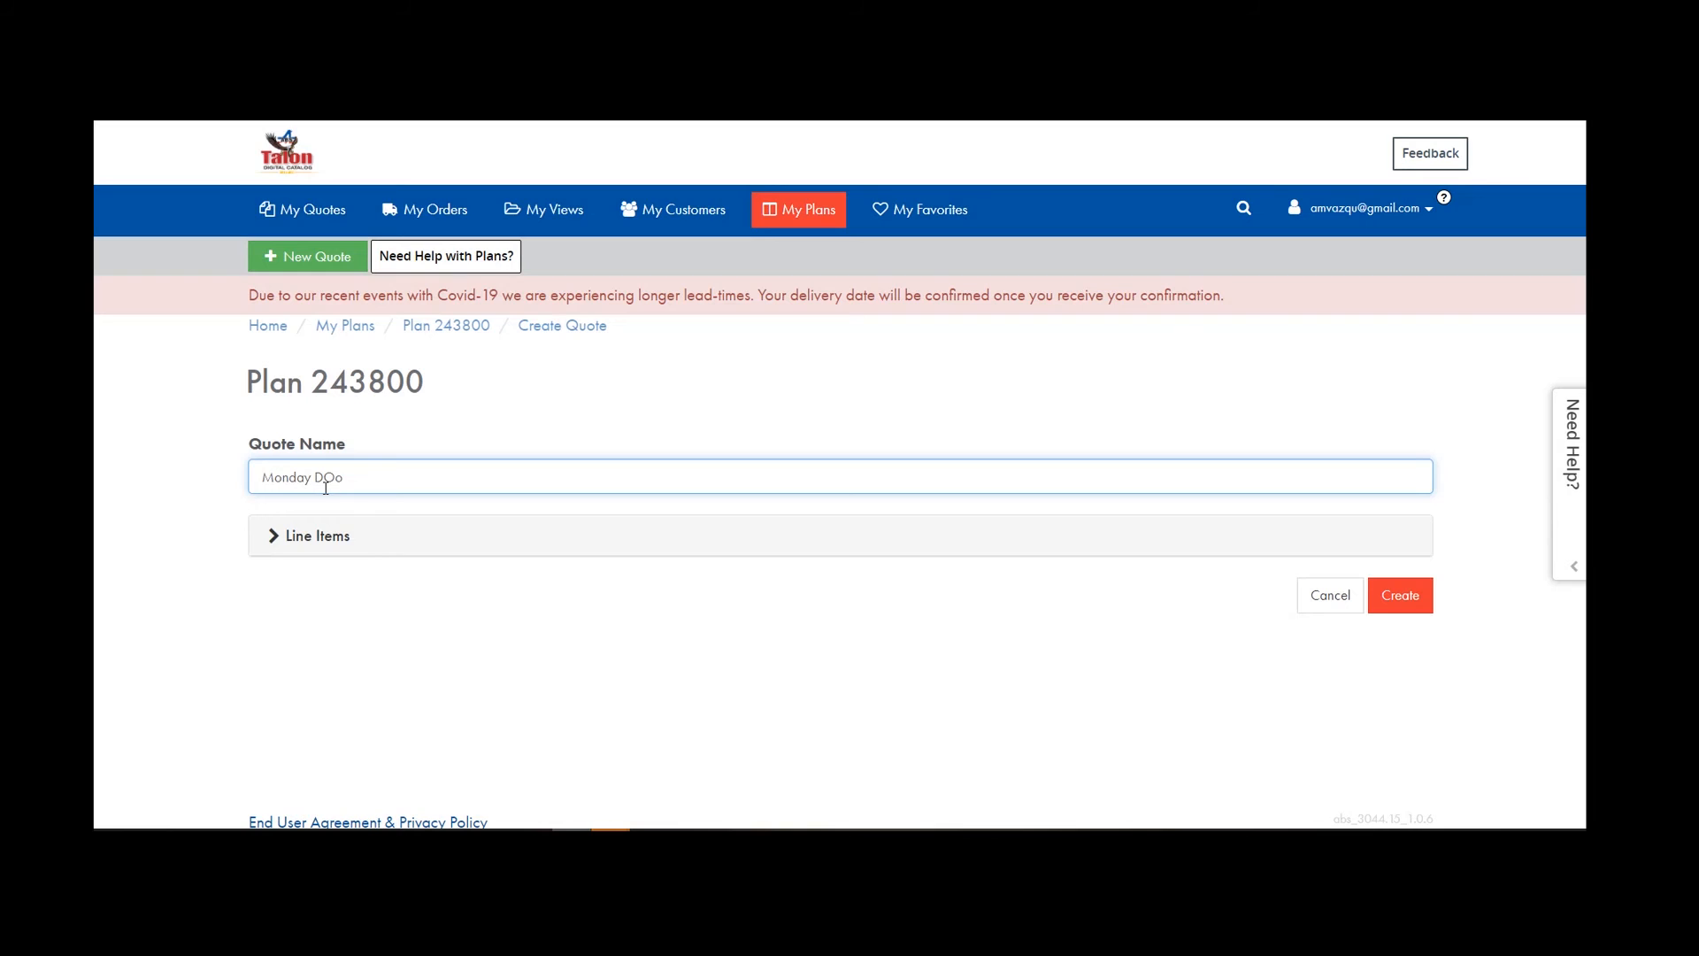
text(oors)
click(1398, 596)
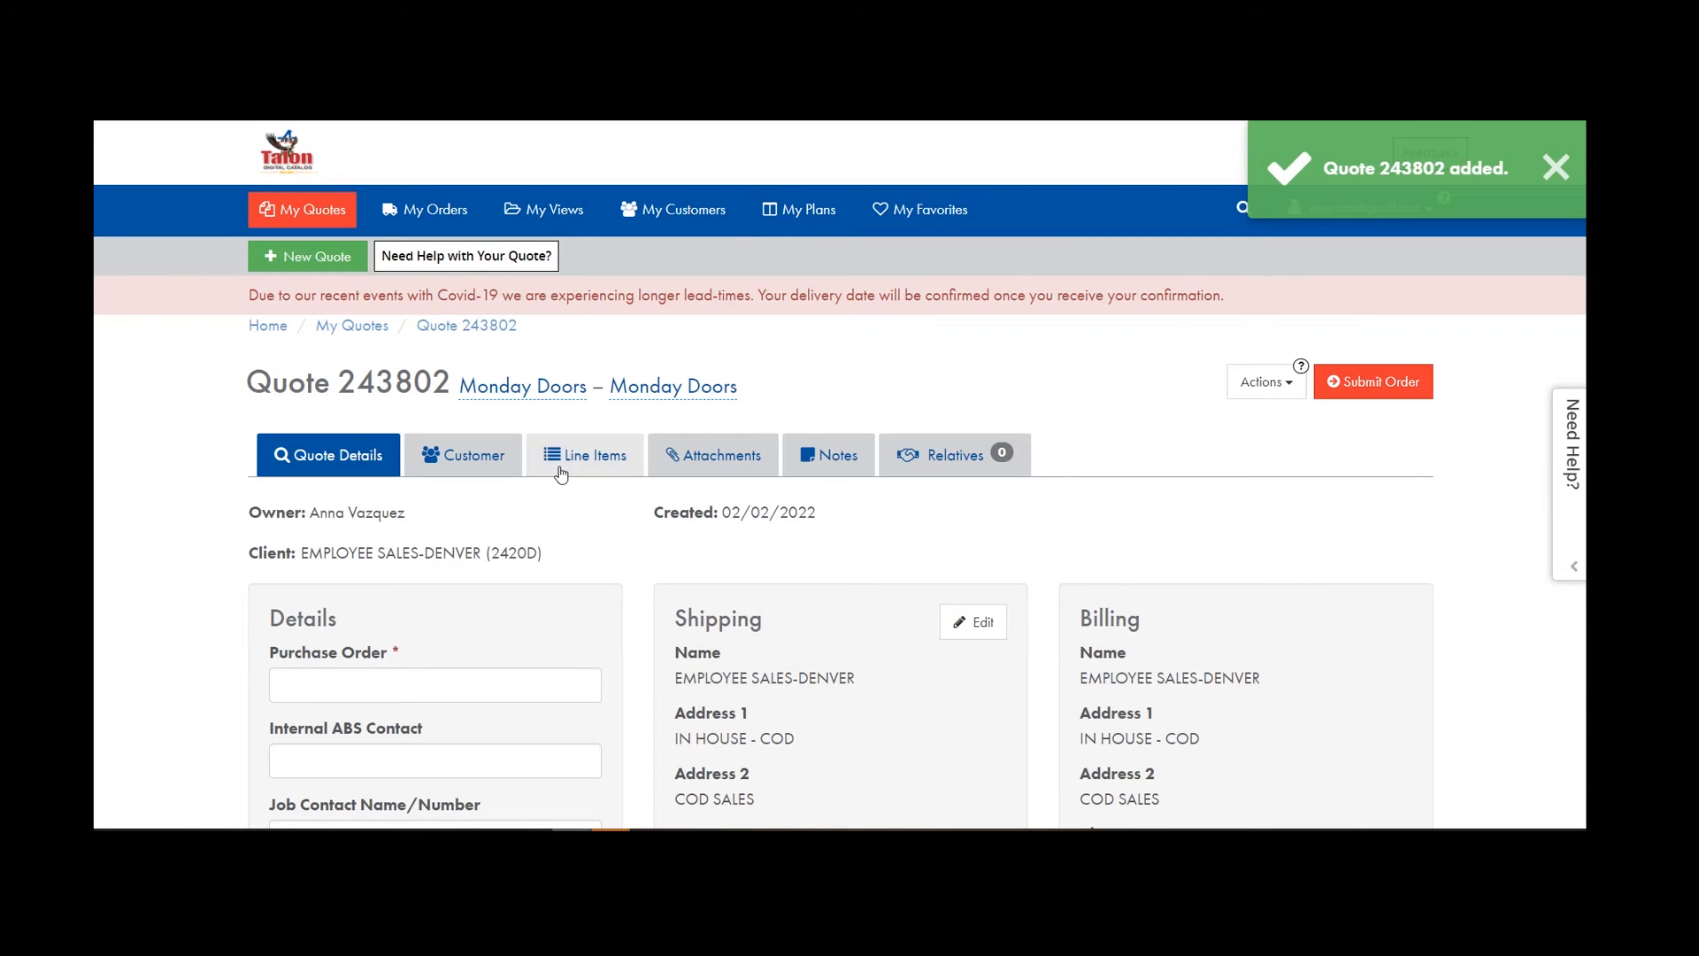
Review quote 243802's line items, then switch back to its Quote Details.
click(605, 460)
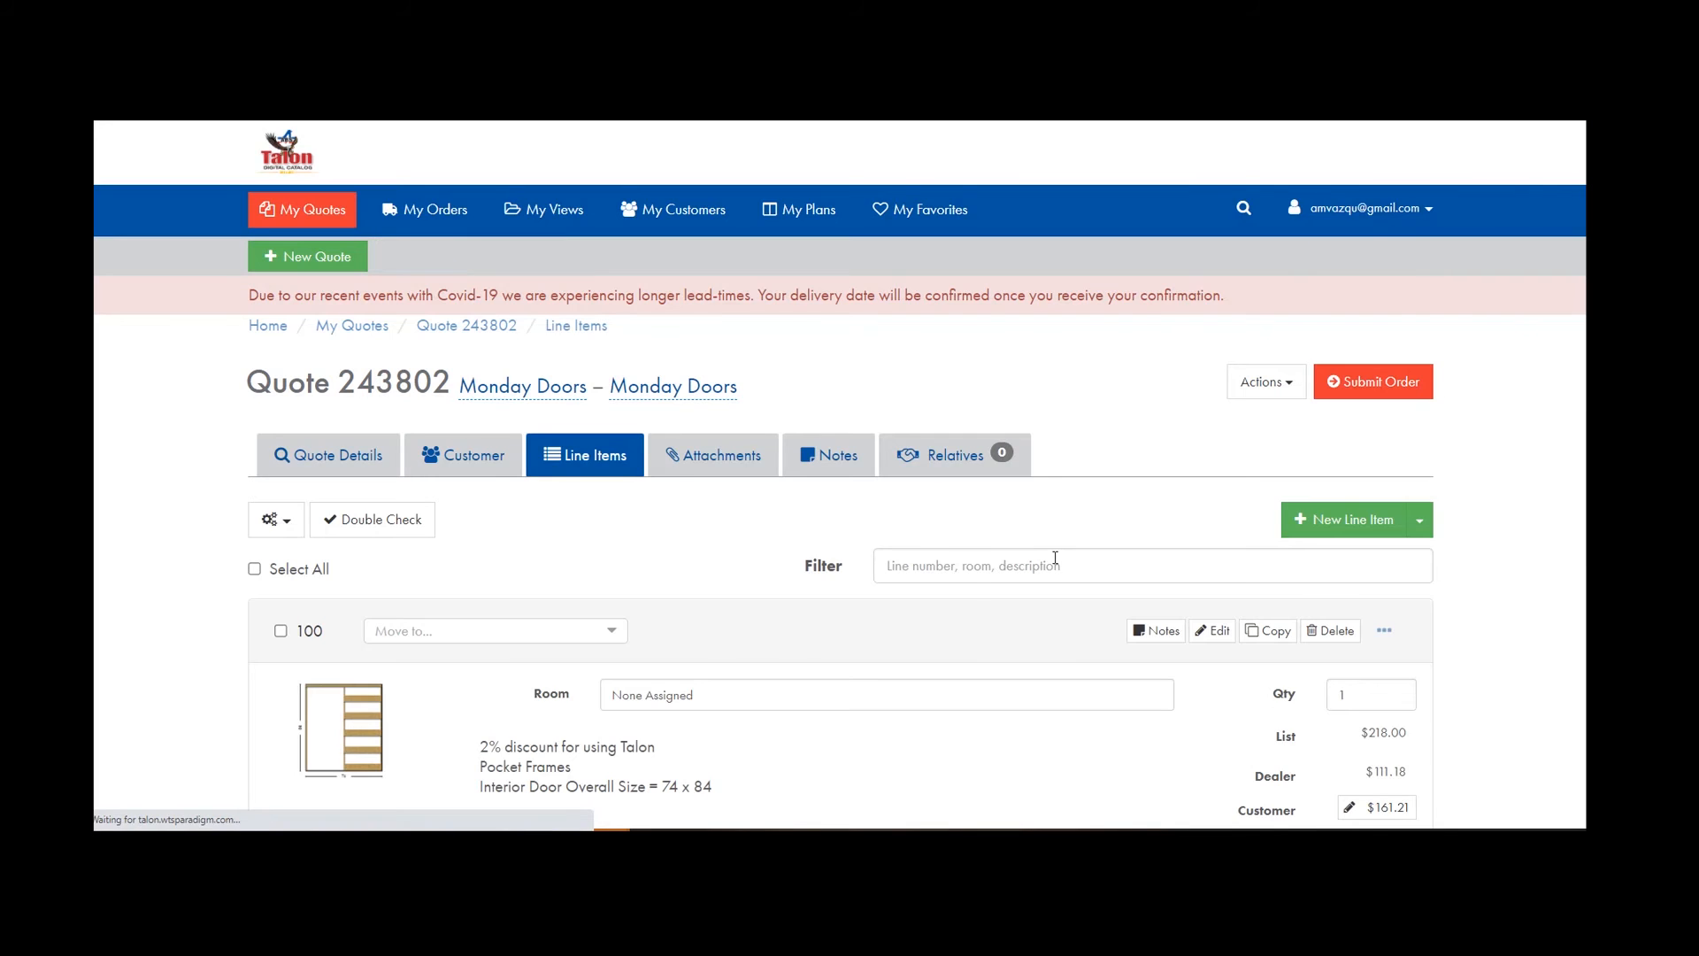
scroll(1057, 560, down, 6)
scroll(1057, 561, up, 8)
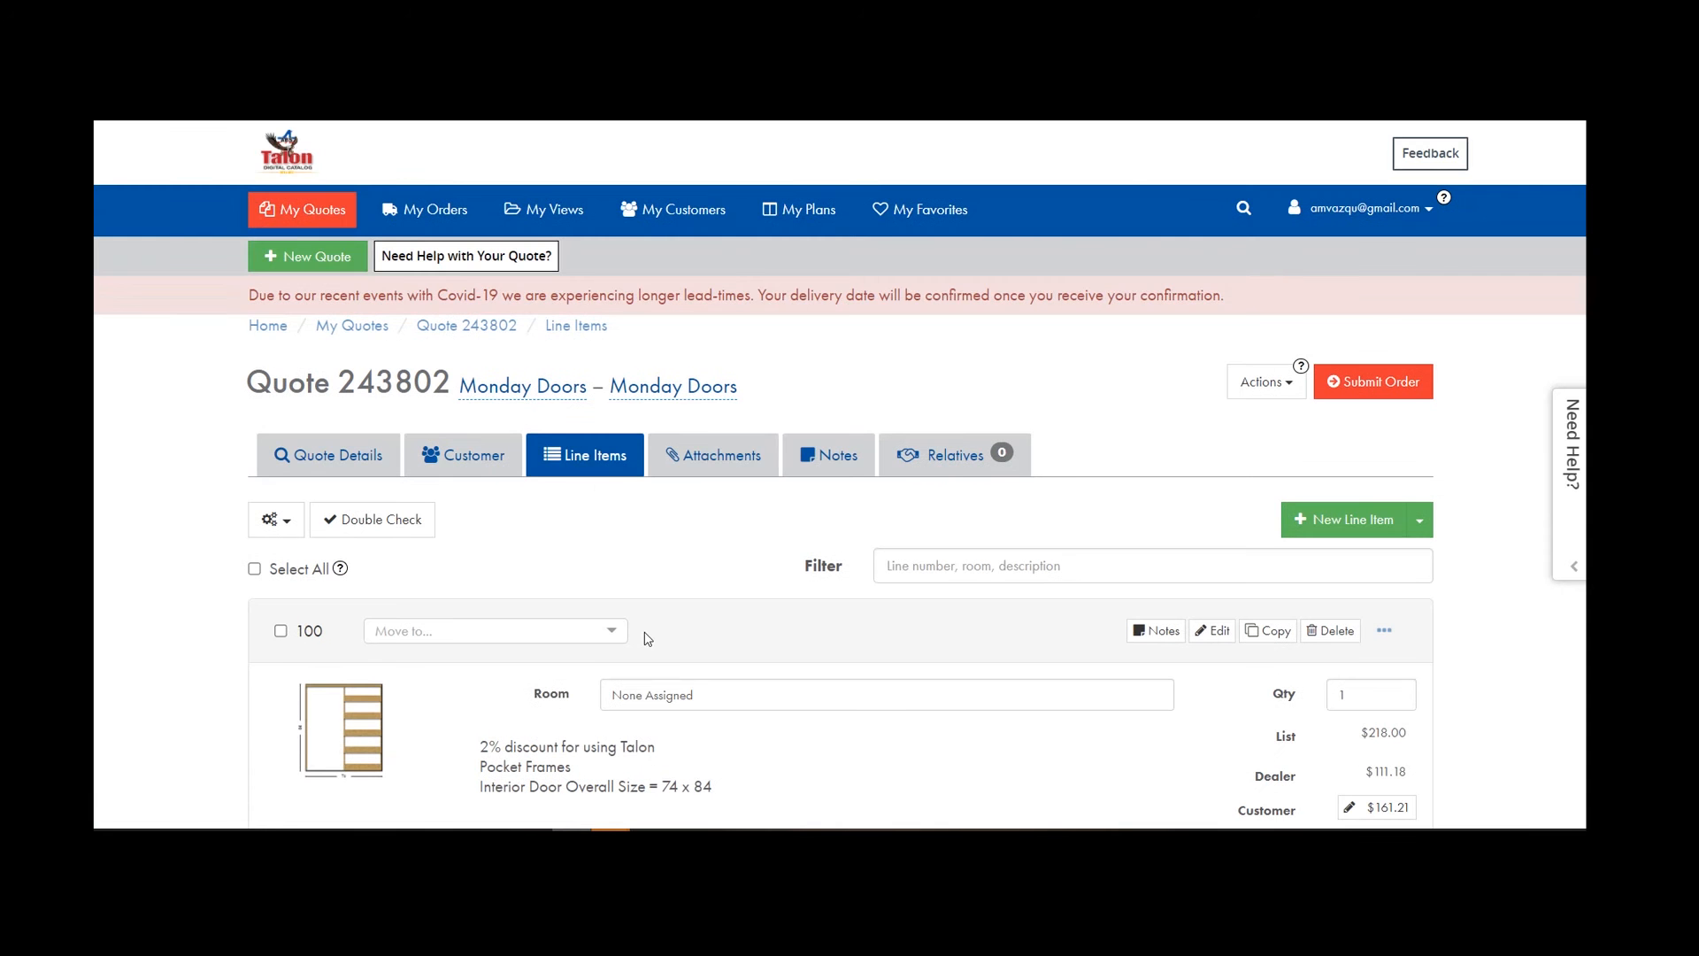
click(338, 453)
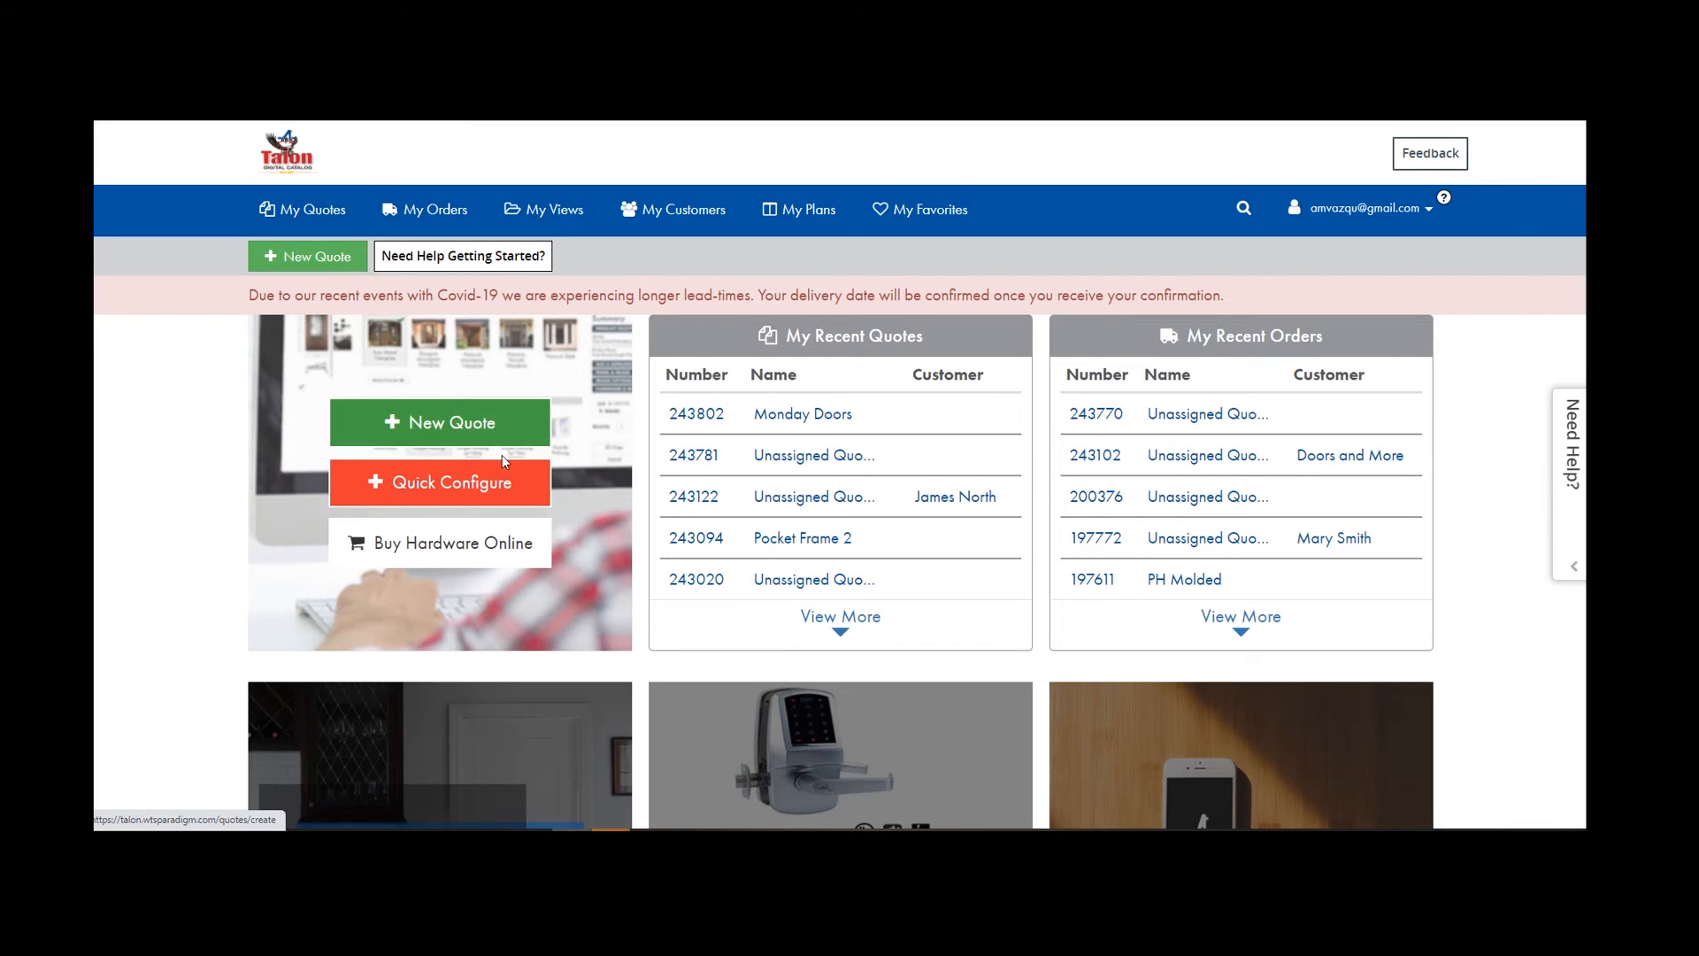
Start new hardware quote 243804 and close the Select a Part panel without adding items.
click(447, 553)
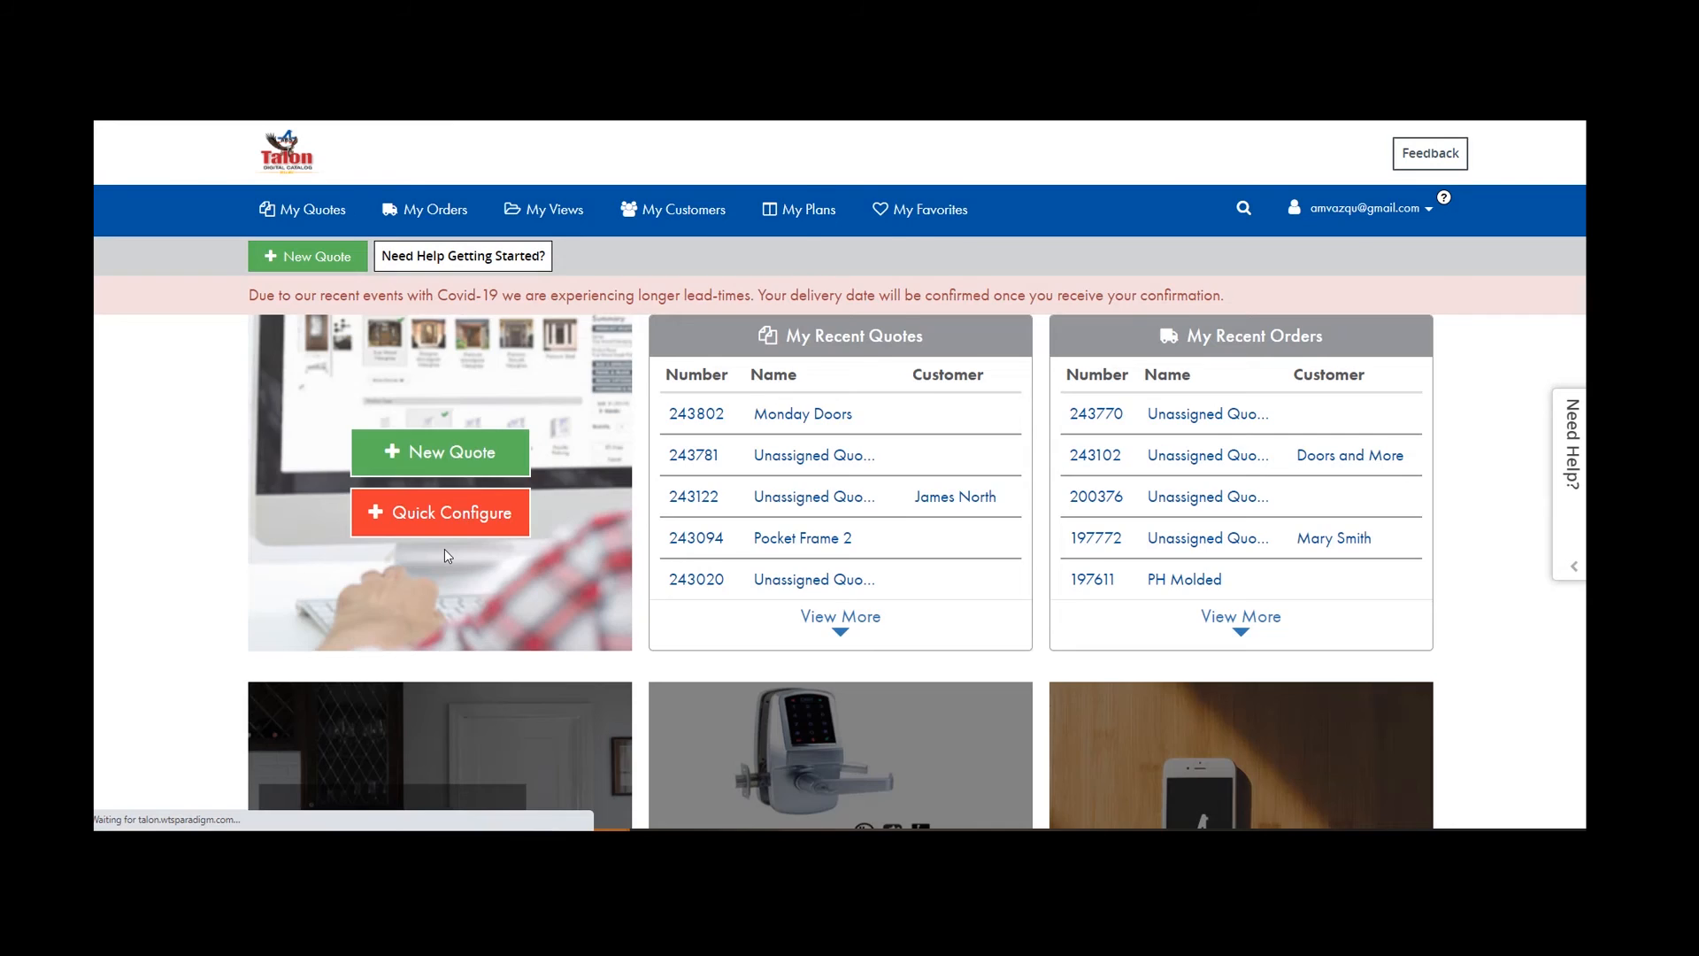
scroll(428, 258, down, 3)
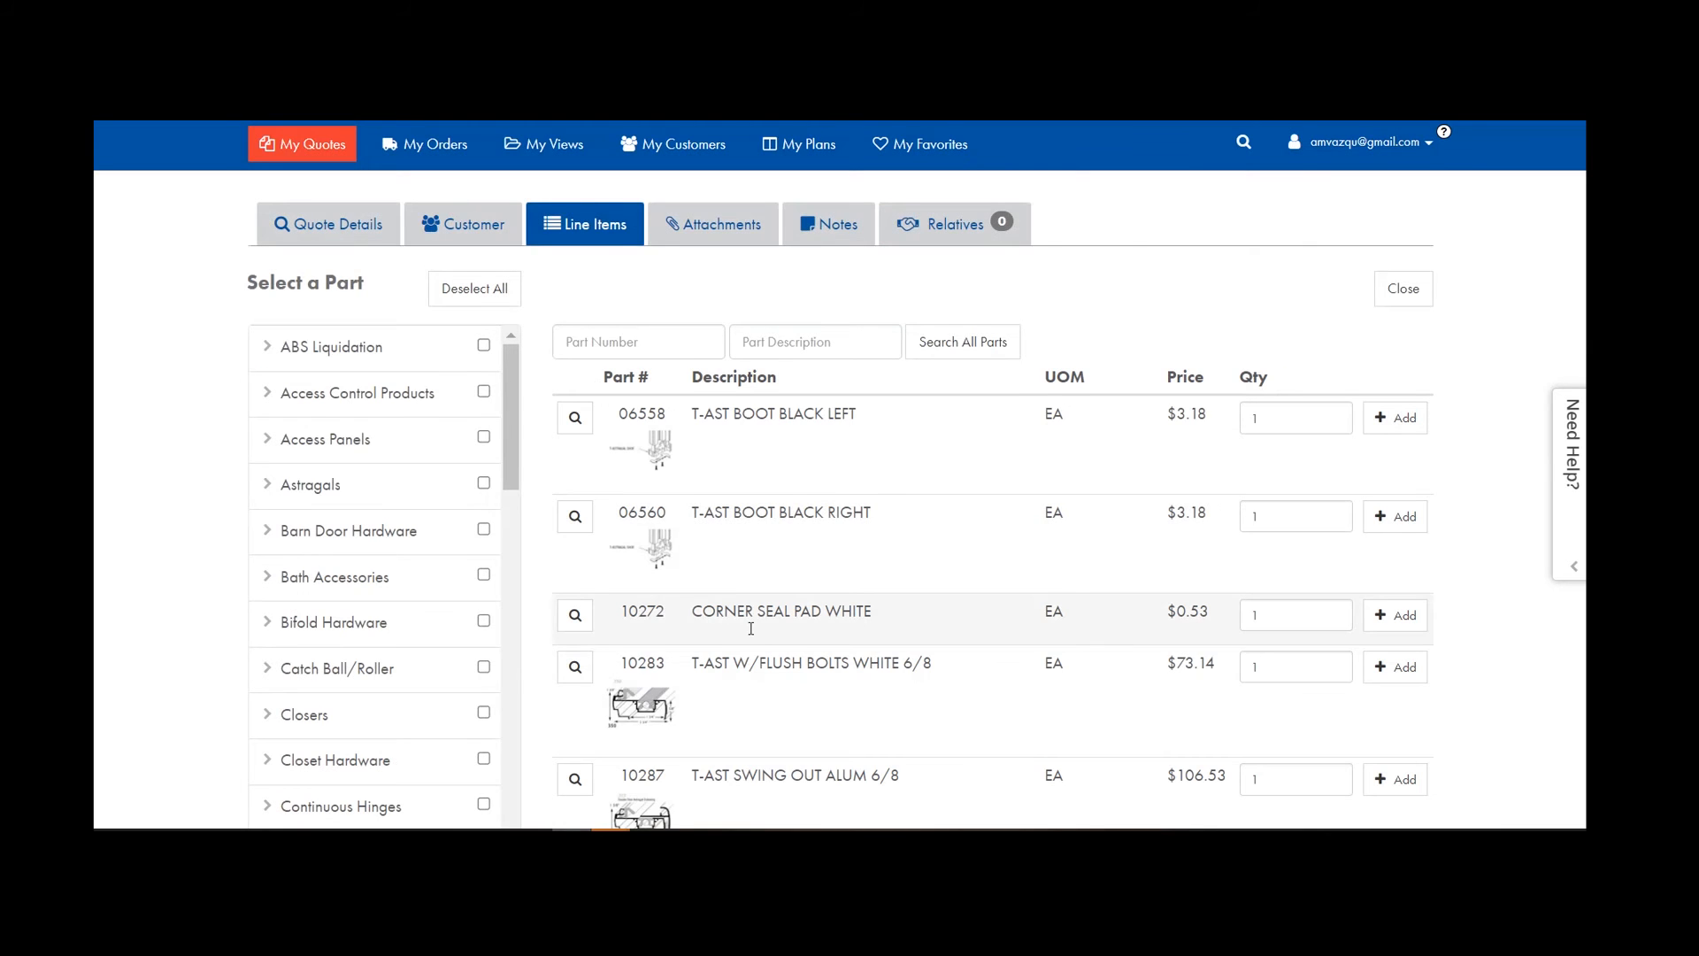
scroll(792, 709, up, 3)
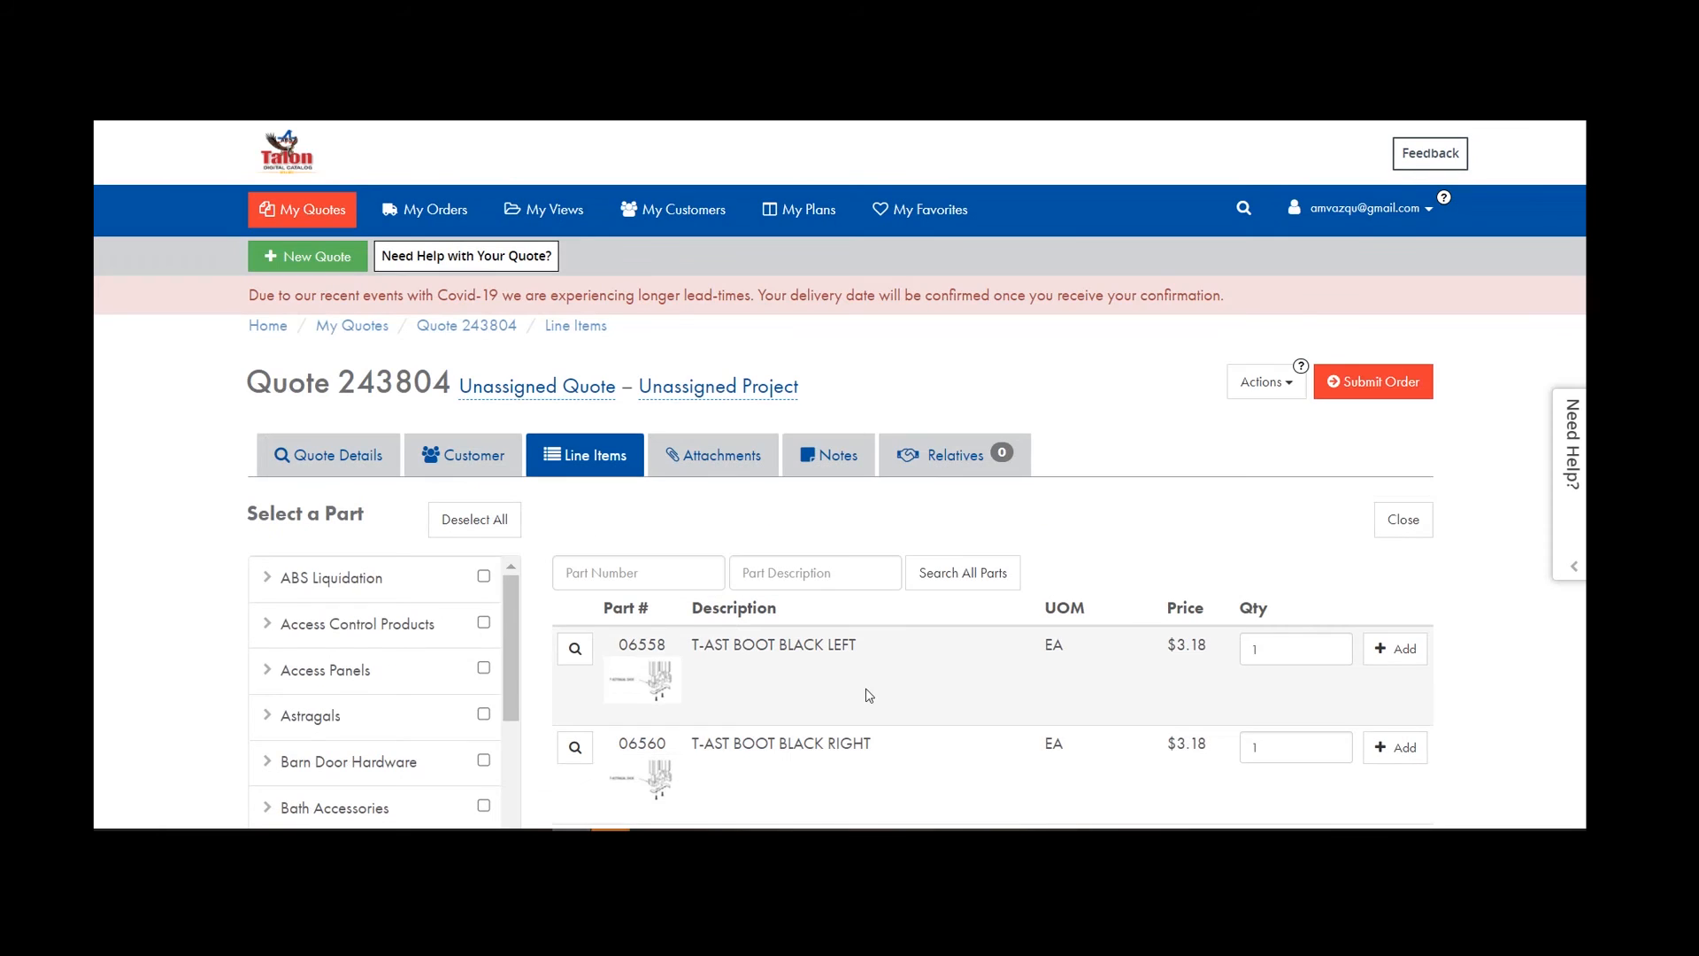
click(1400, 517)
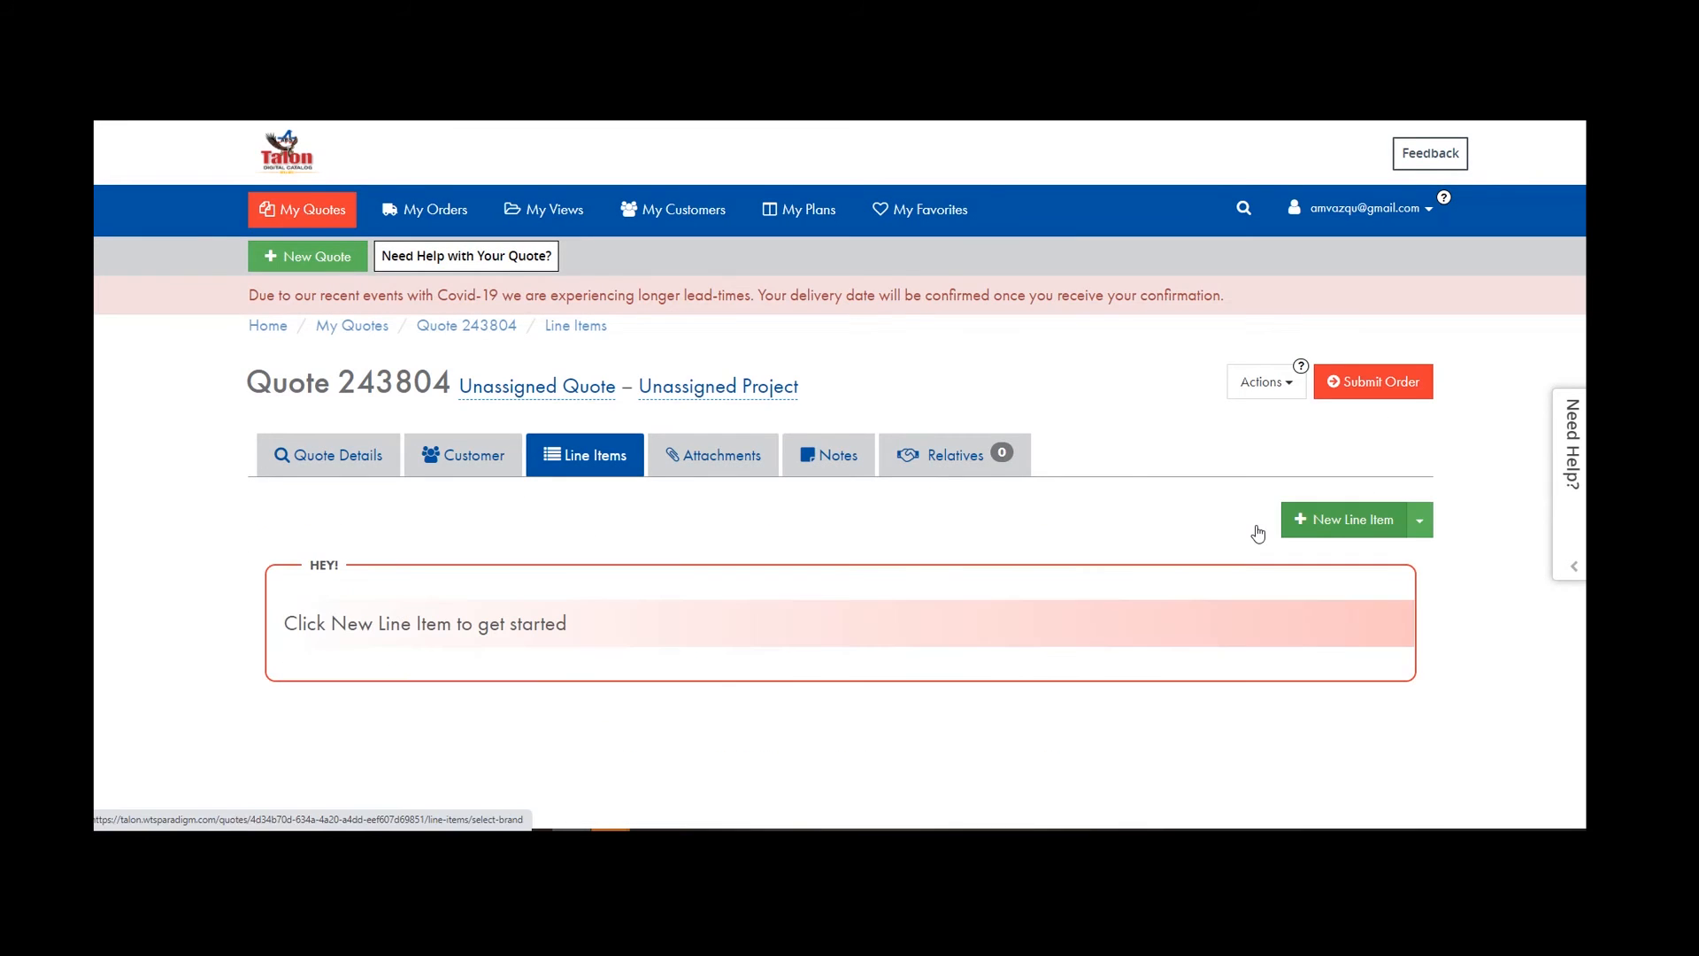
Return to the home dashboard and open the account settings menu.
click(410, 215)
click(285, 158)
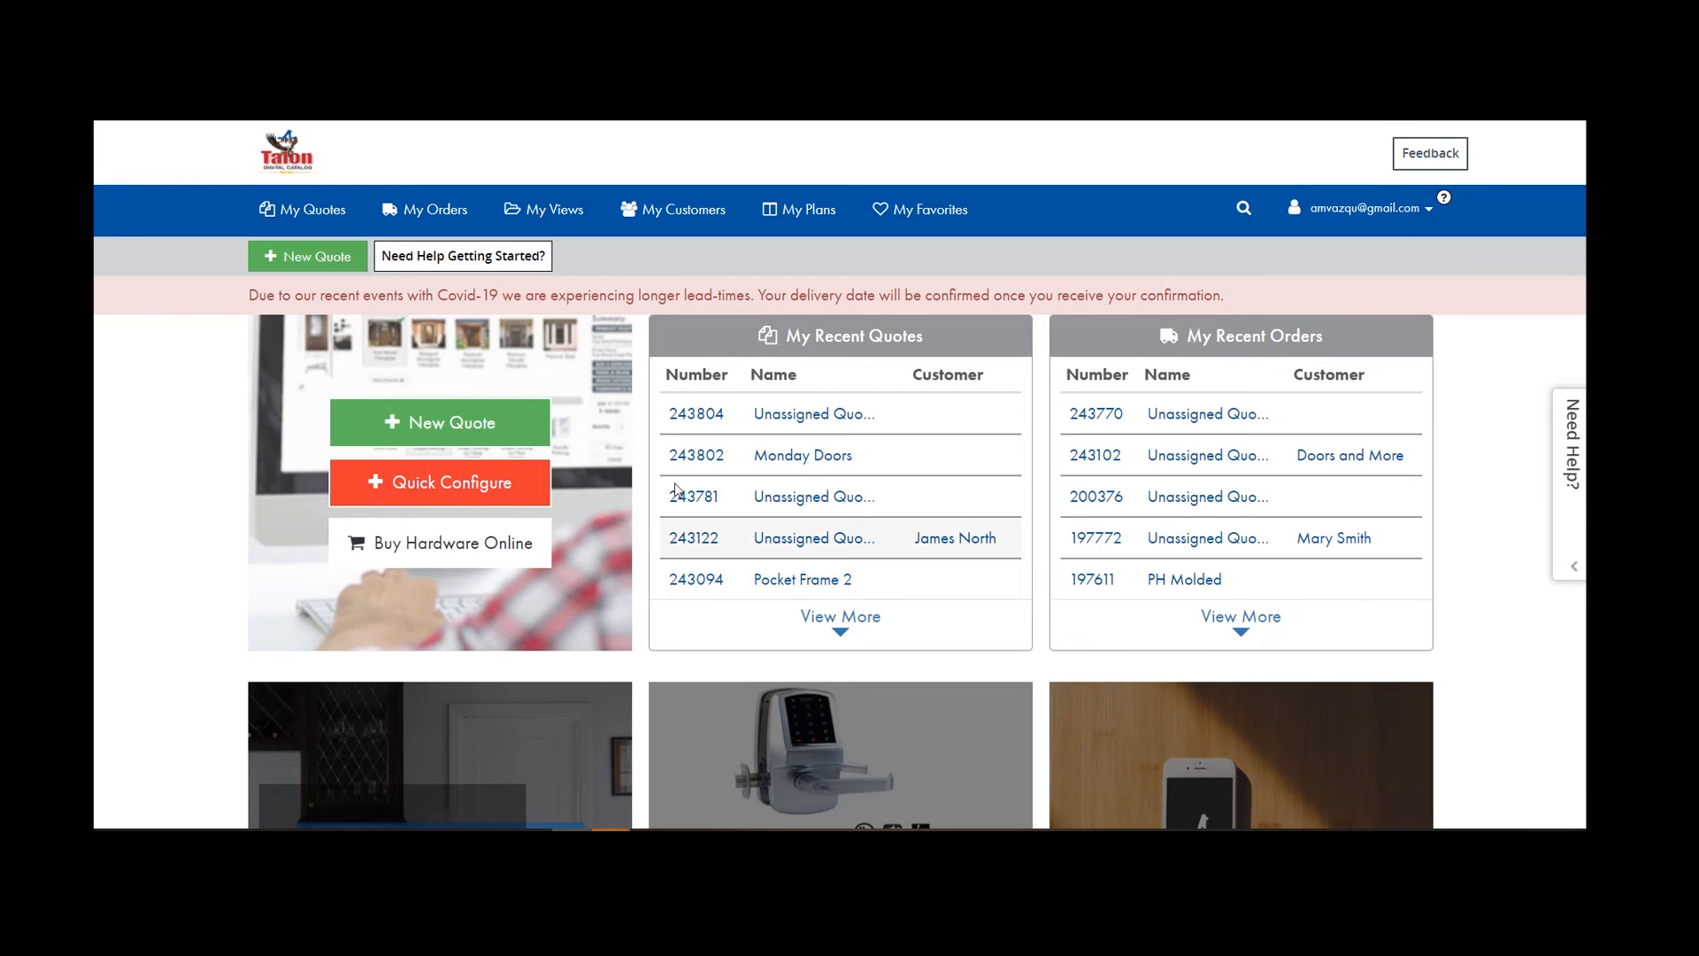
click(1428, 211)
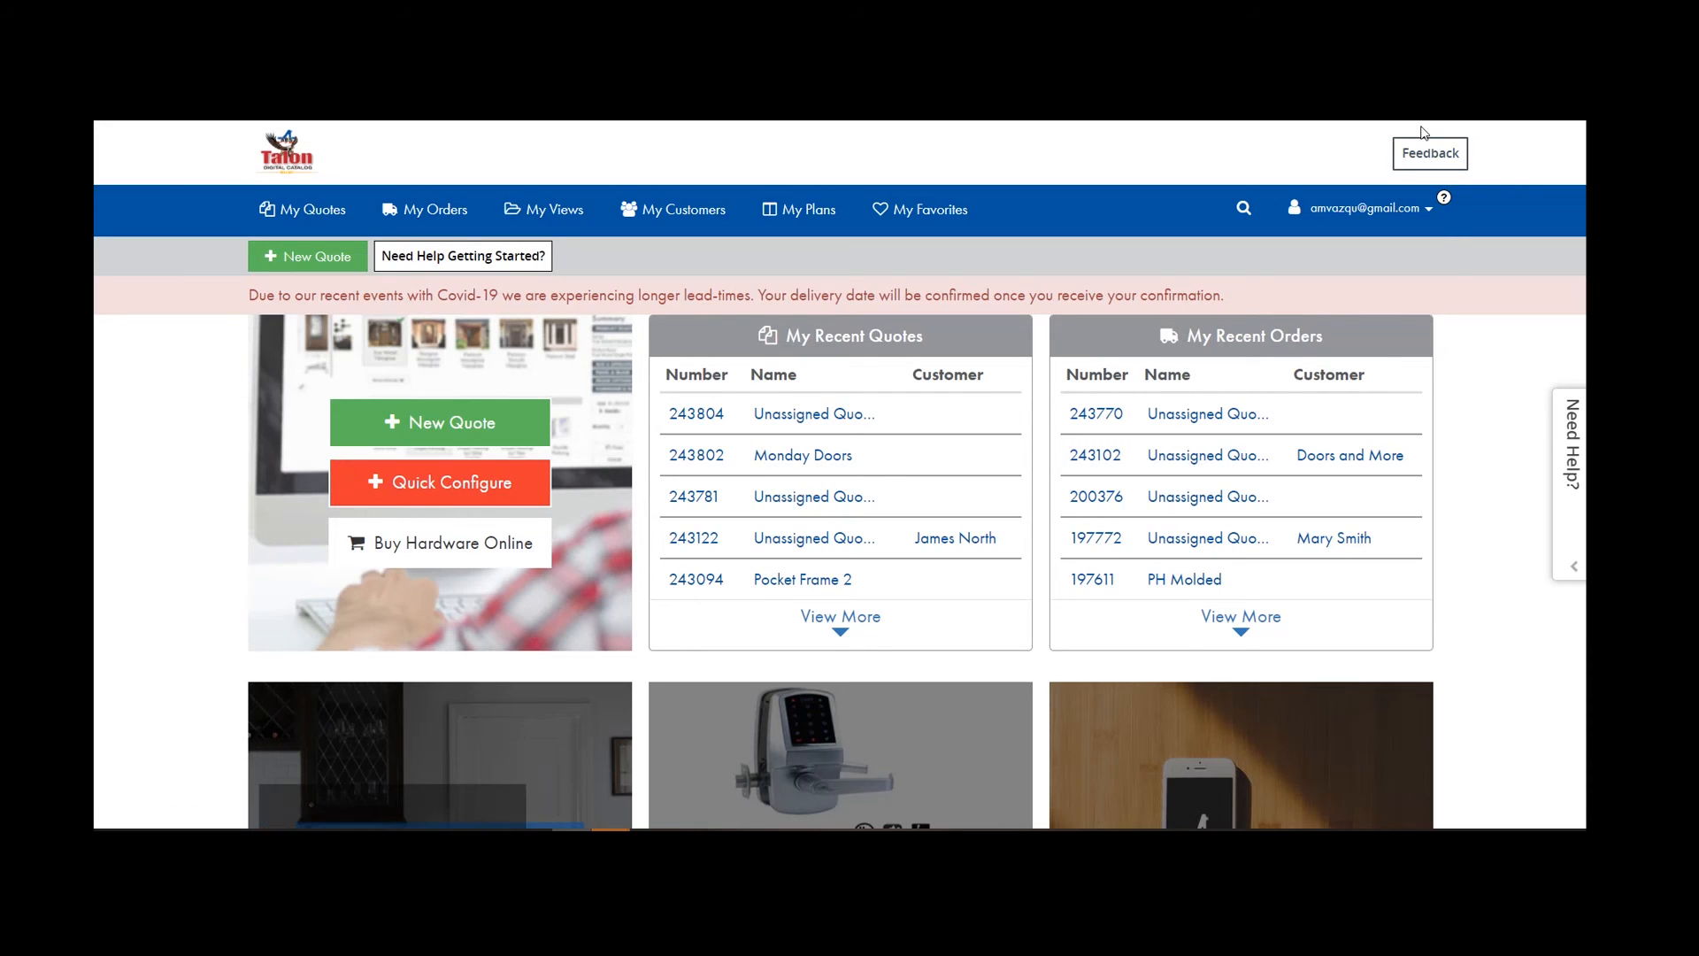
Save Imperial Feet as the Measurement Display Type in General Settings, then open My Quotes.
click(1377, 216)
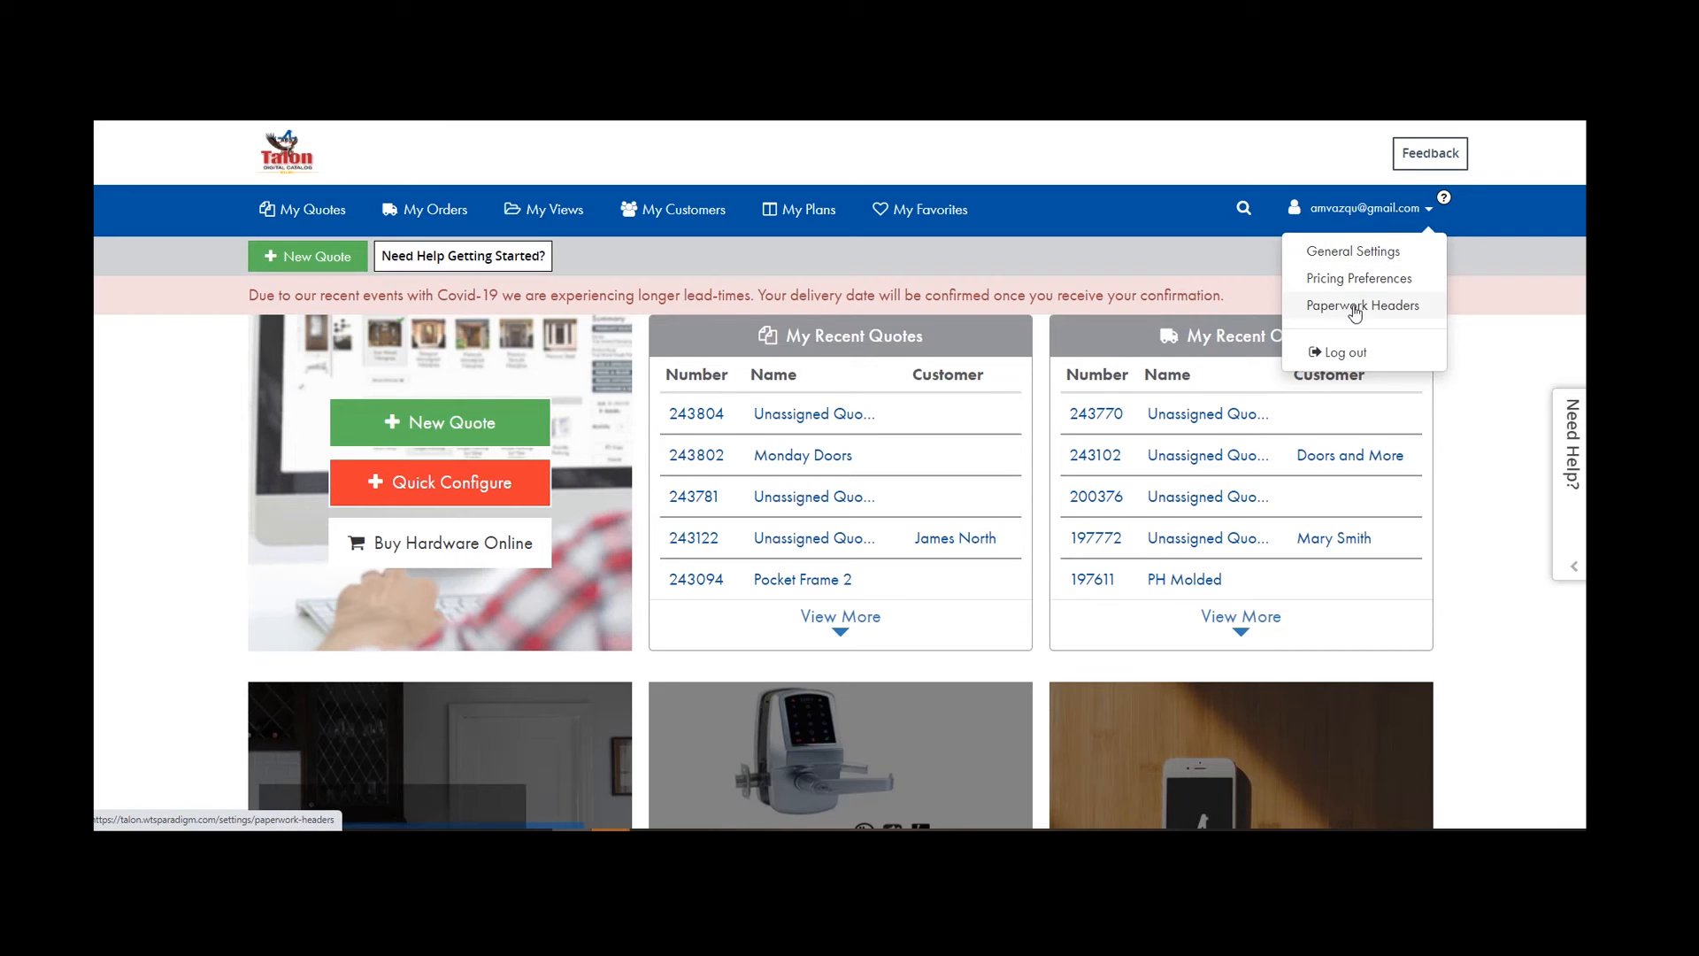
click(1354, 251)
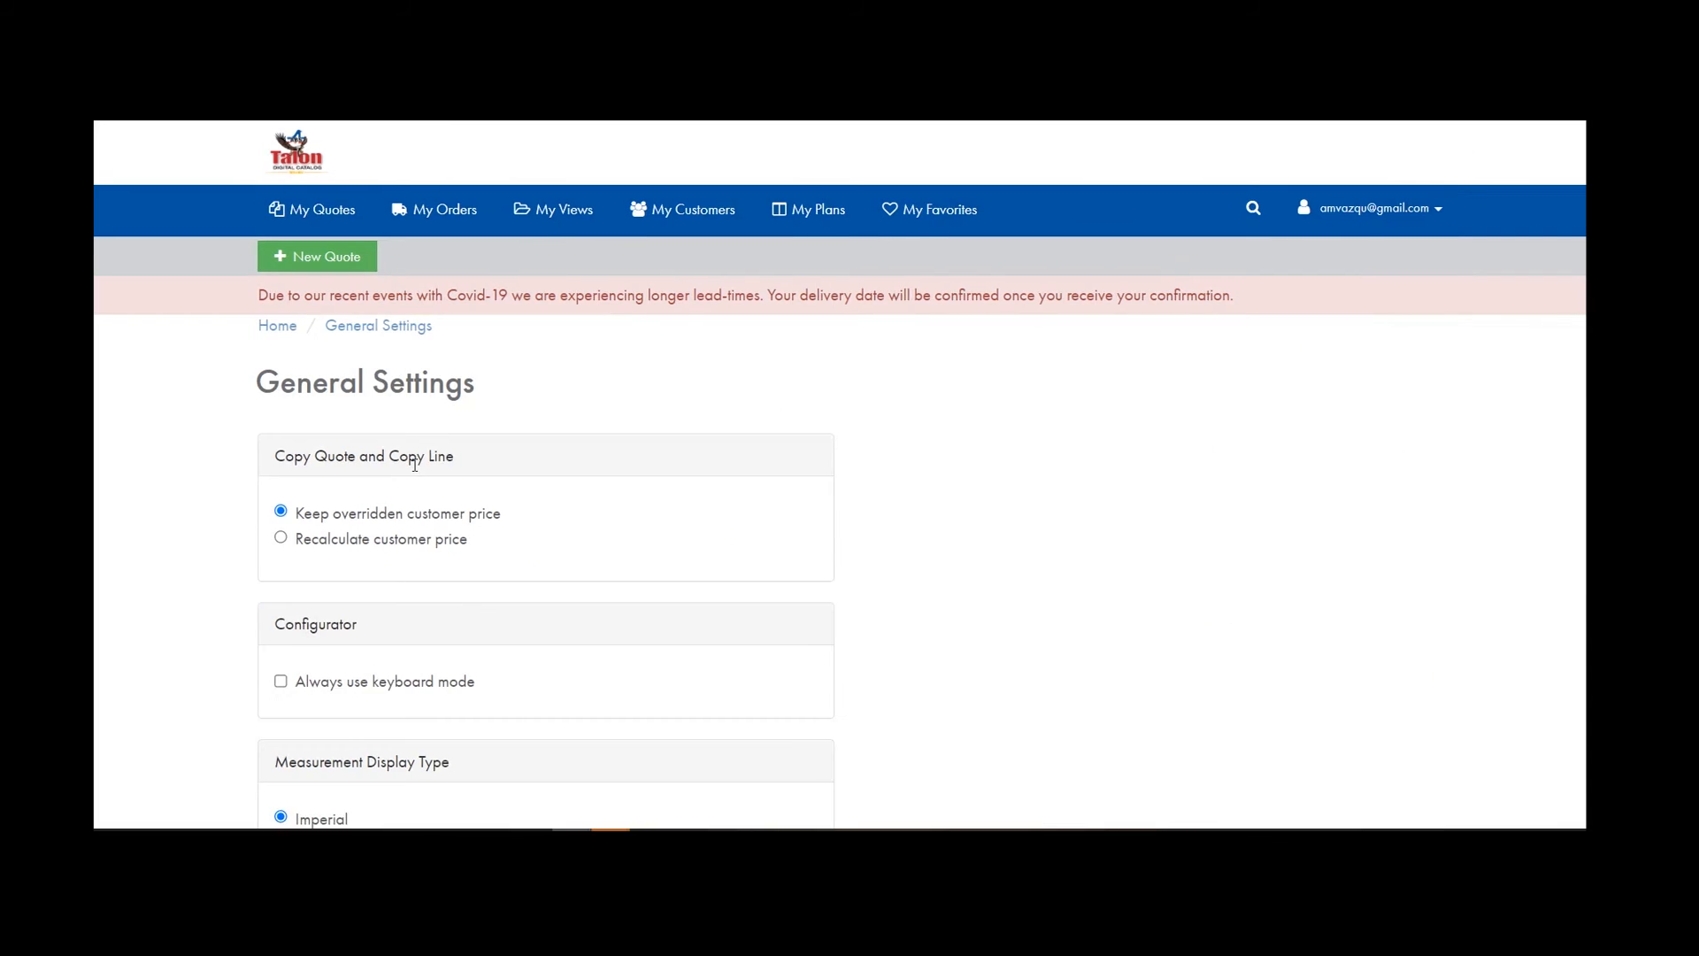
scroll(619, 494, down, 3)
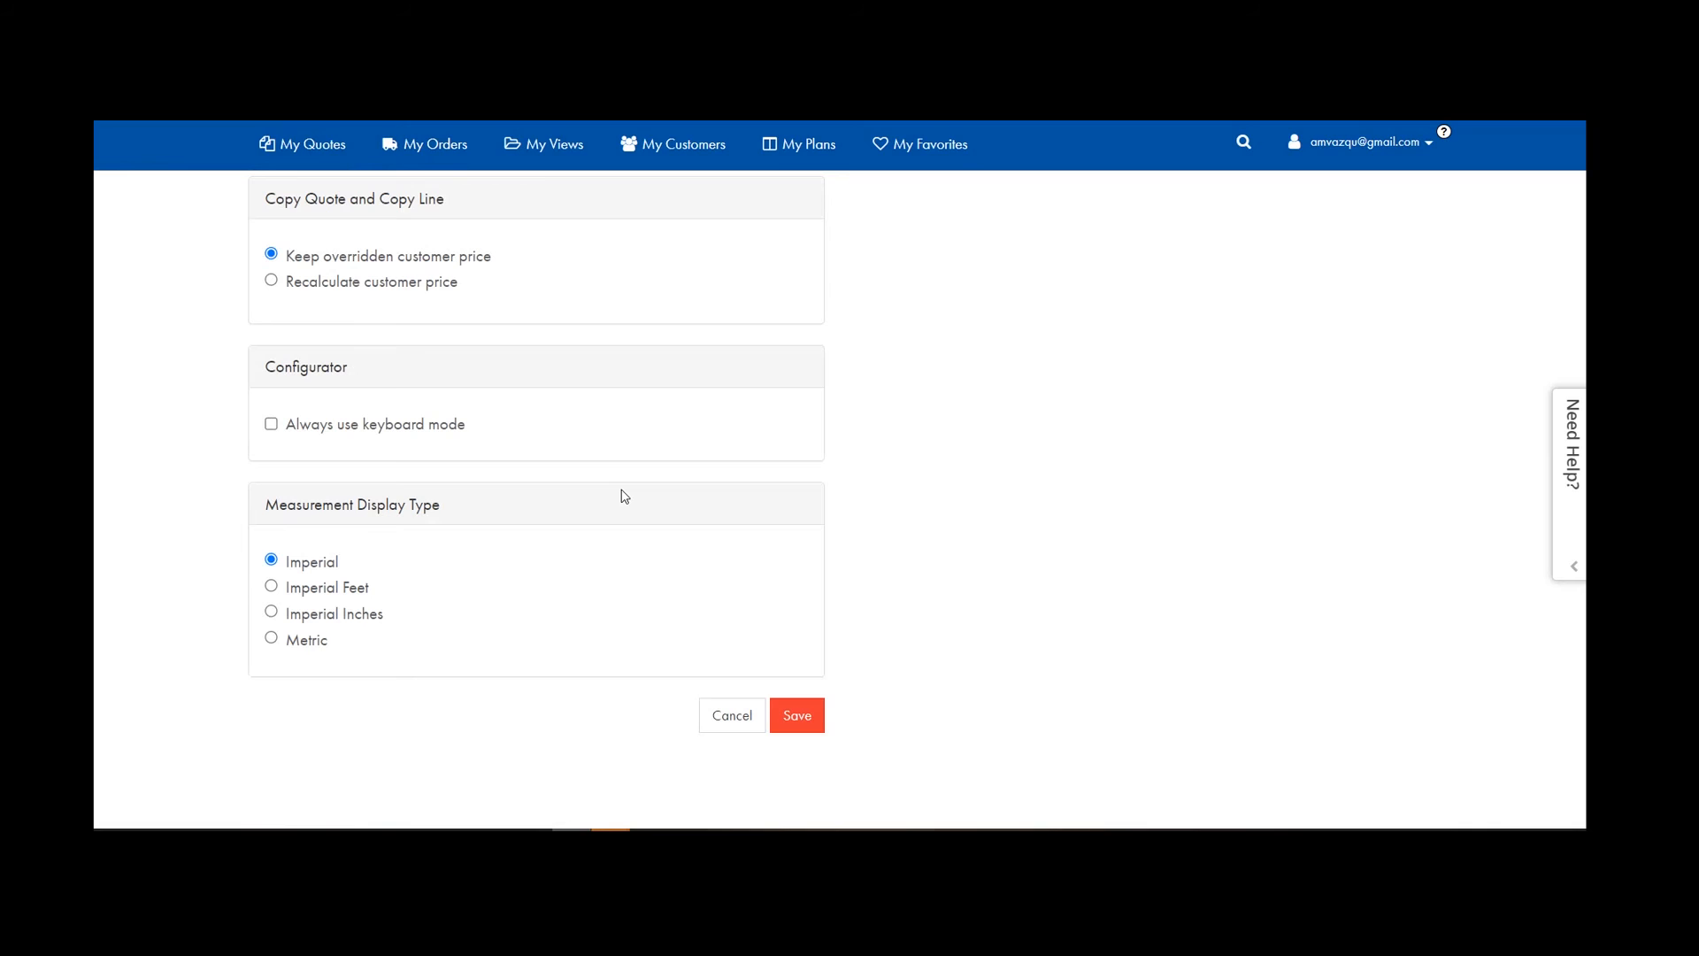
scroll(565, 599, up, 2)
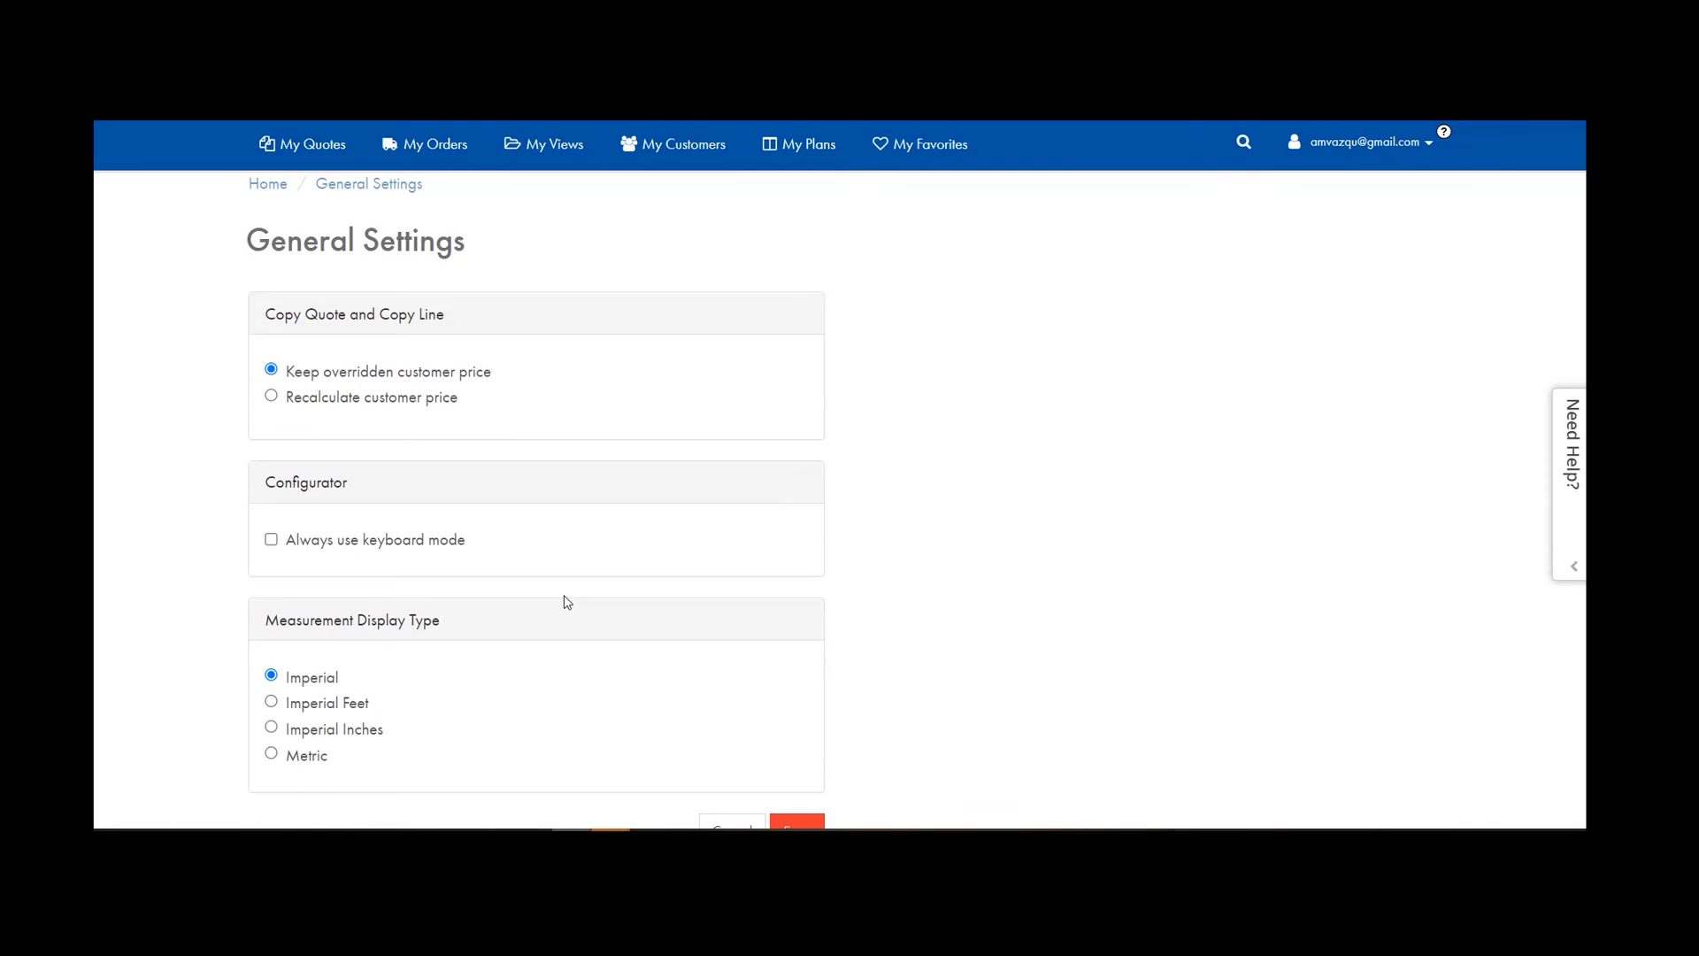
scroll(530, 584, down, 3)
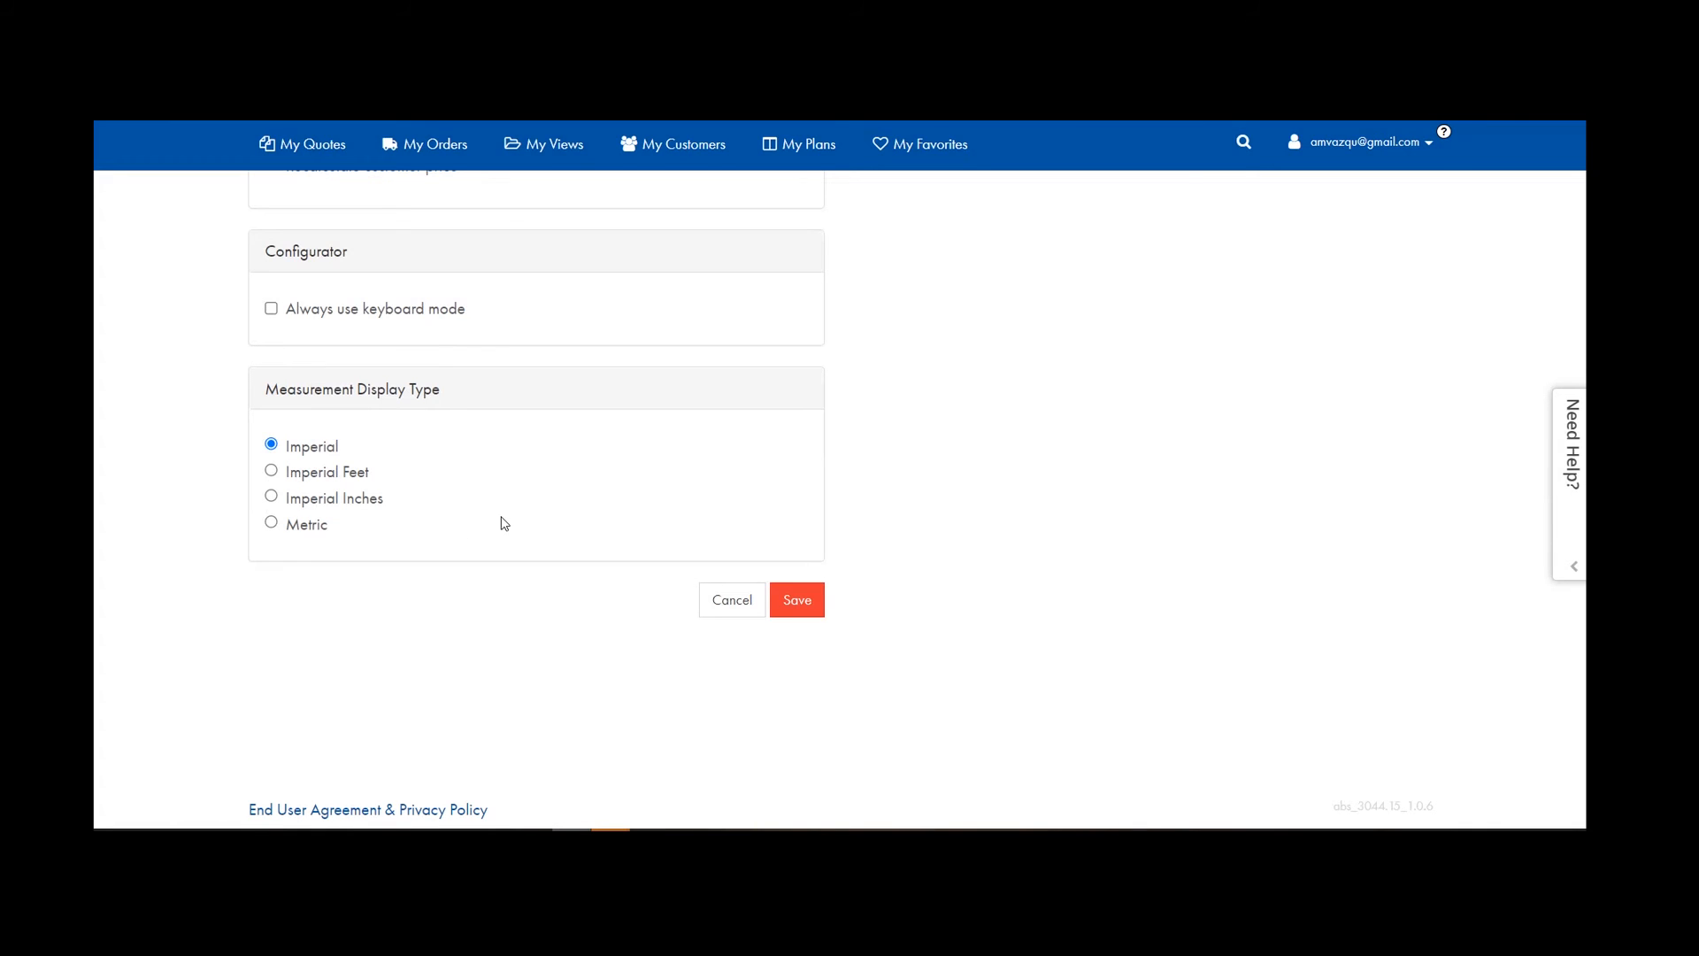
click(271, 470)
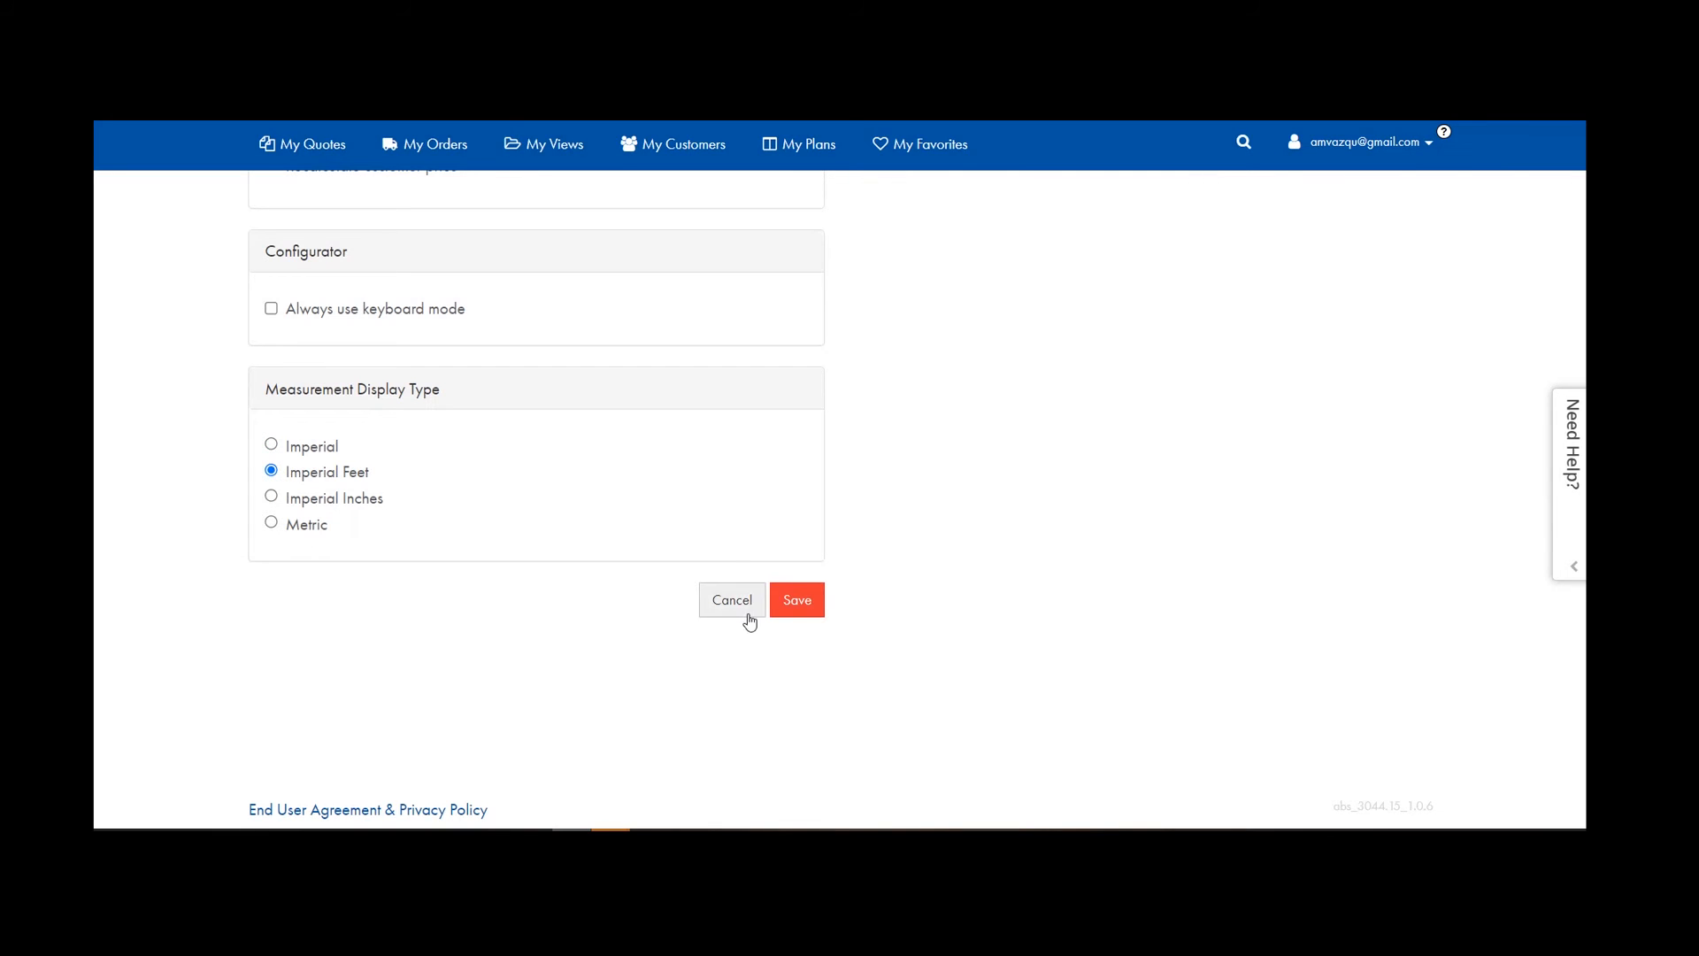
click(798, 600)
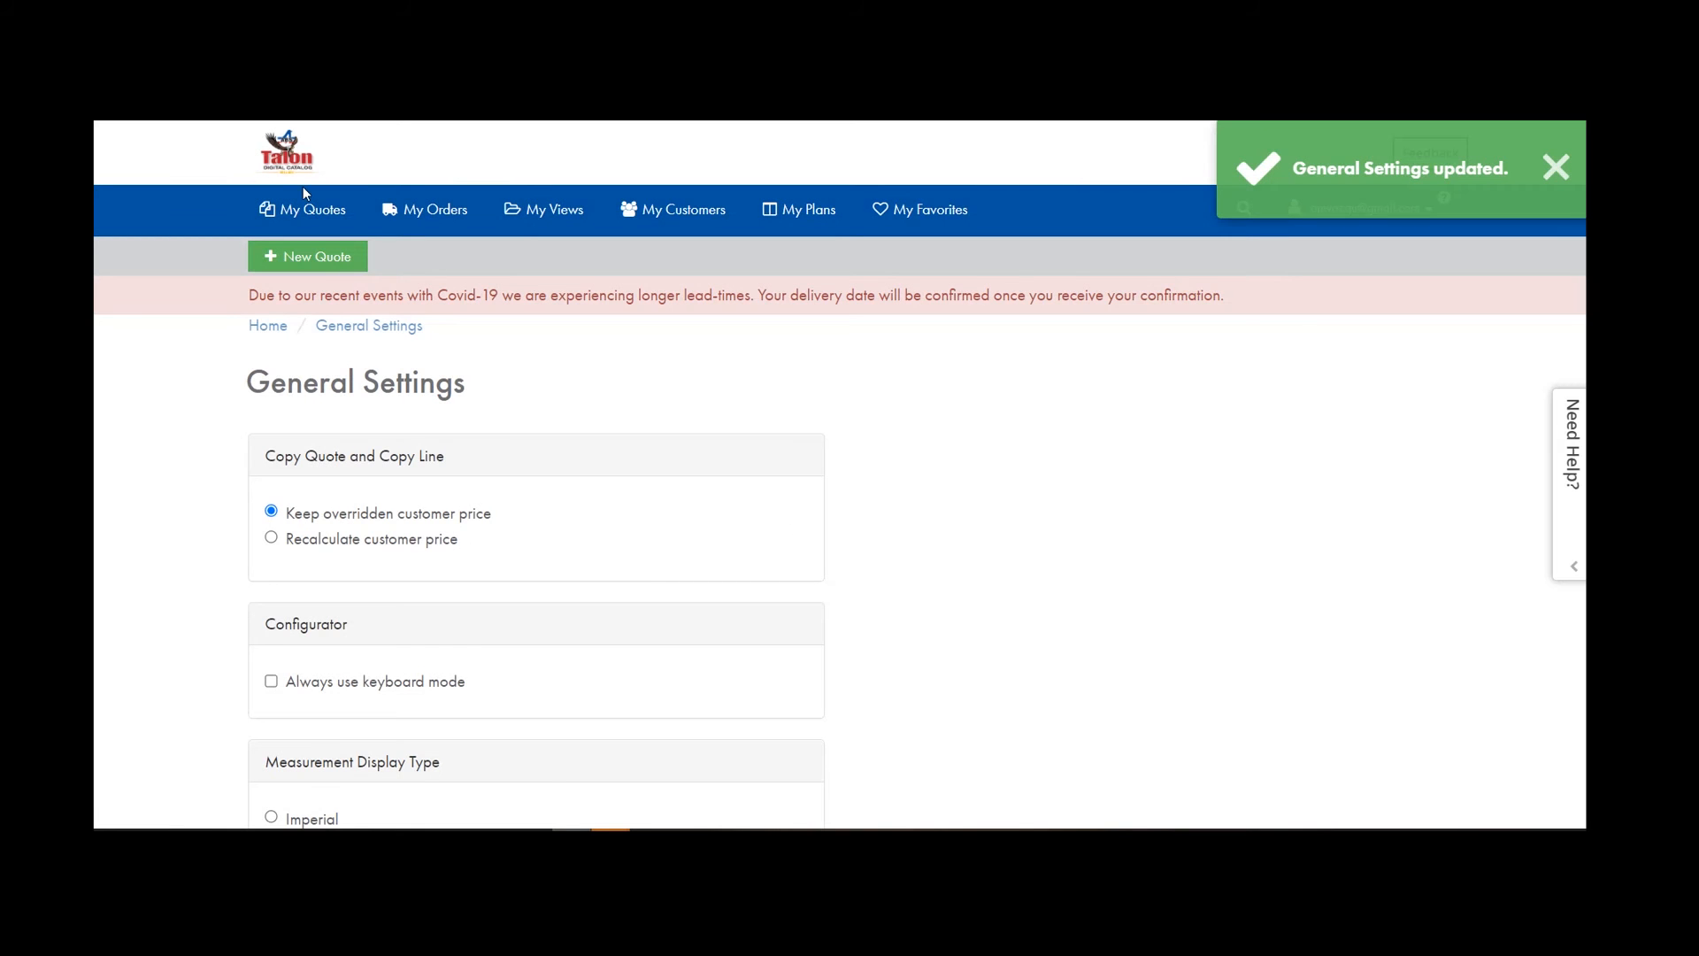
click(303, 209)
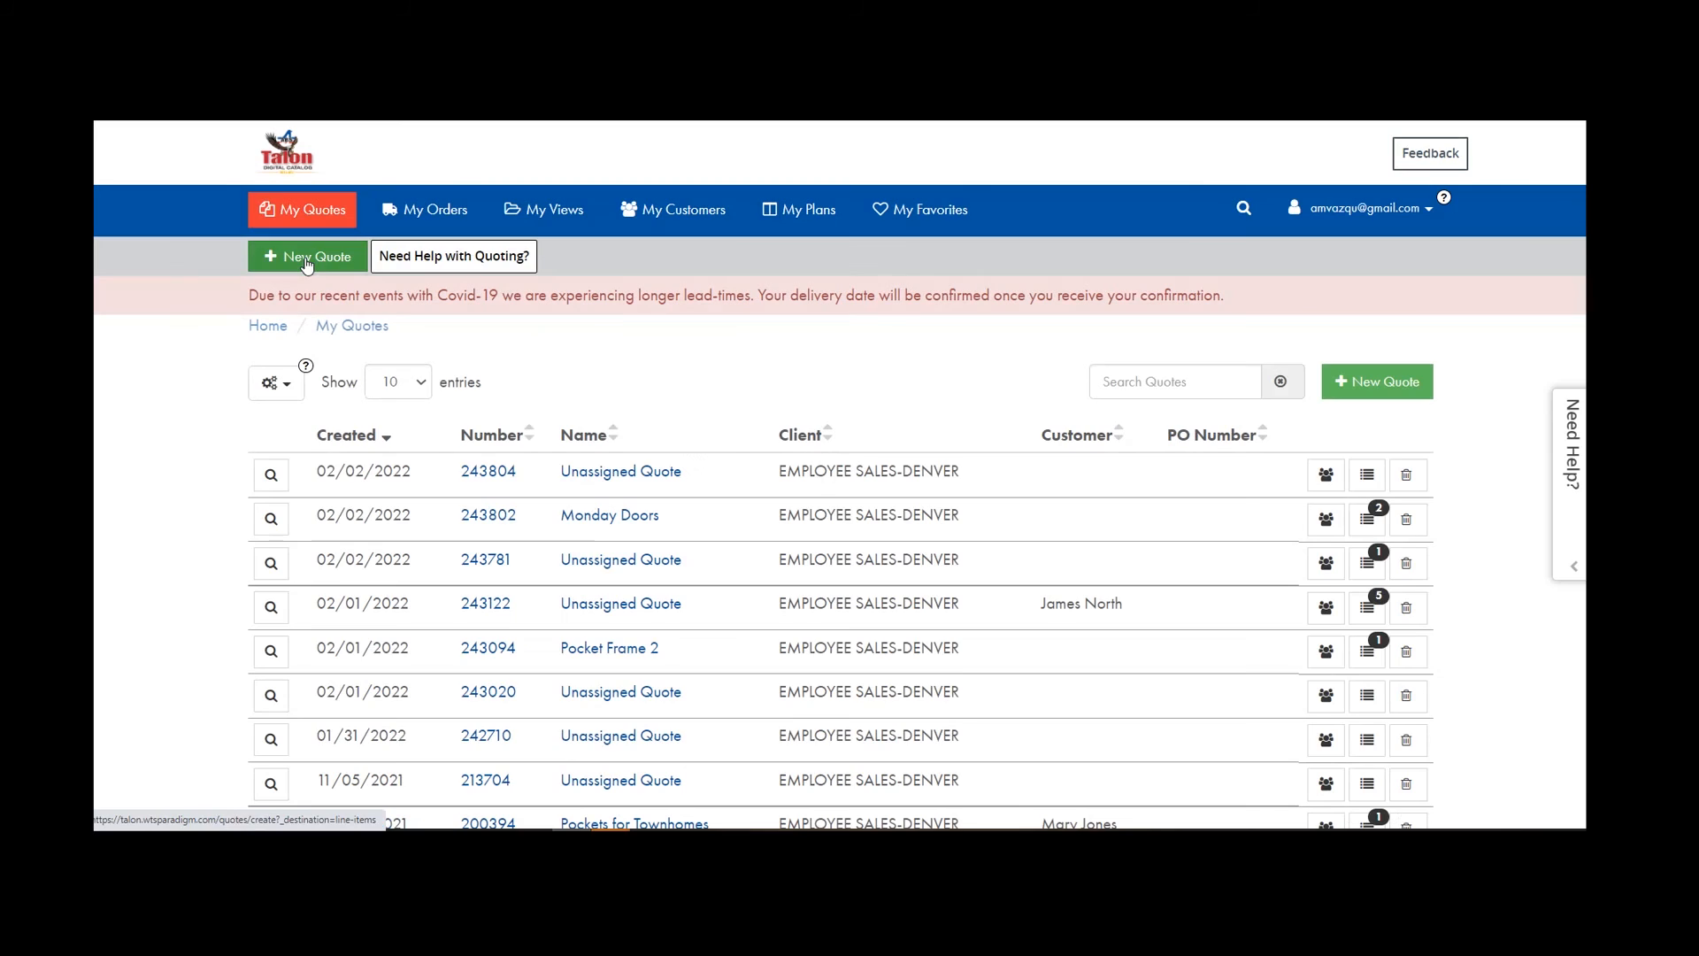
Create quick-configured quote 243807 with an ABSInterior Molded Doors line.
click(305, 258)
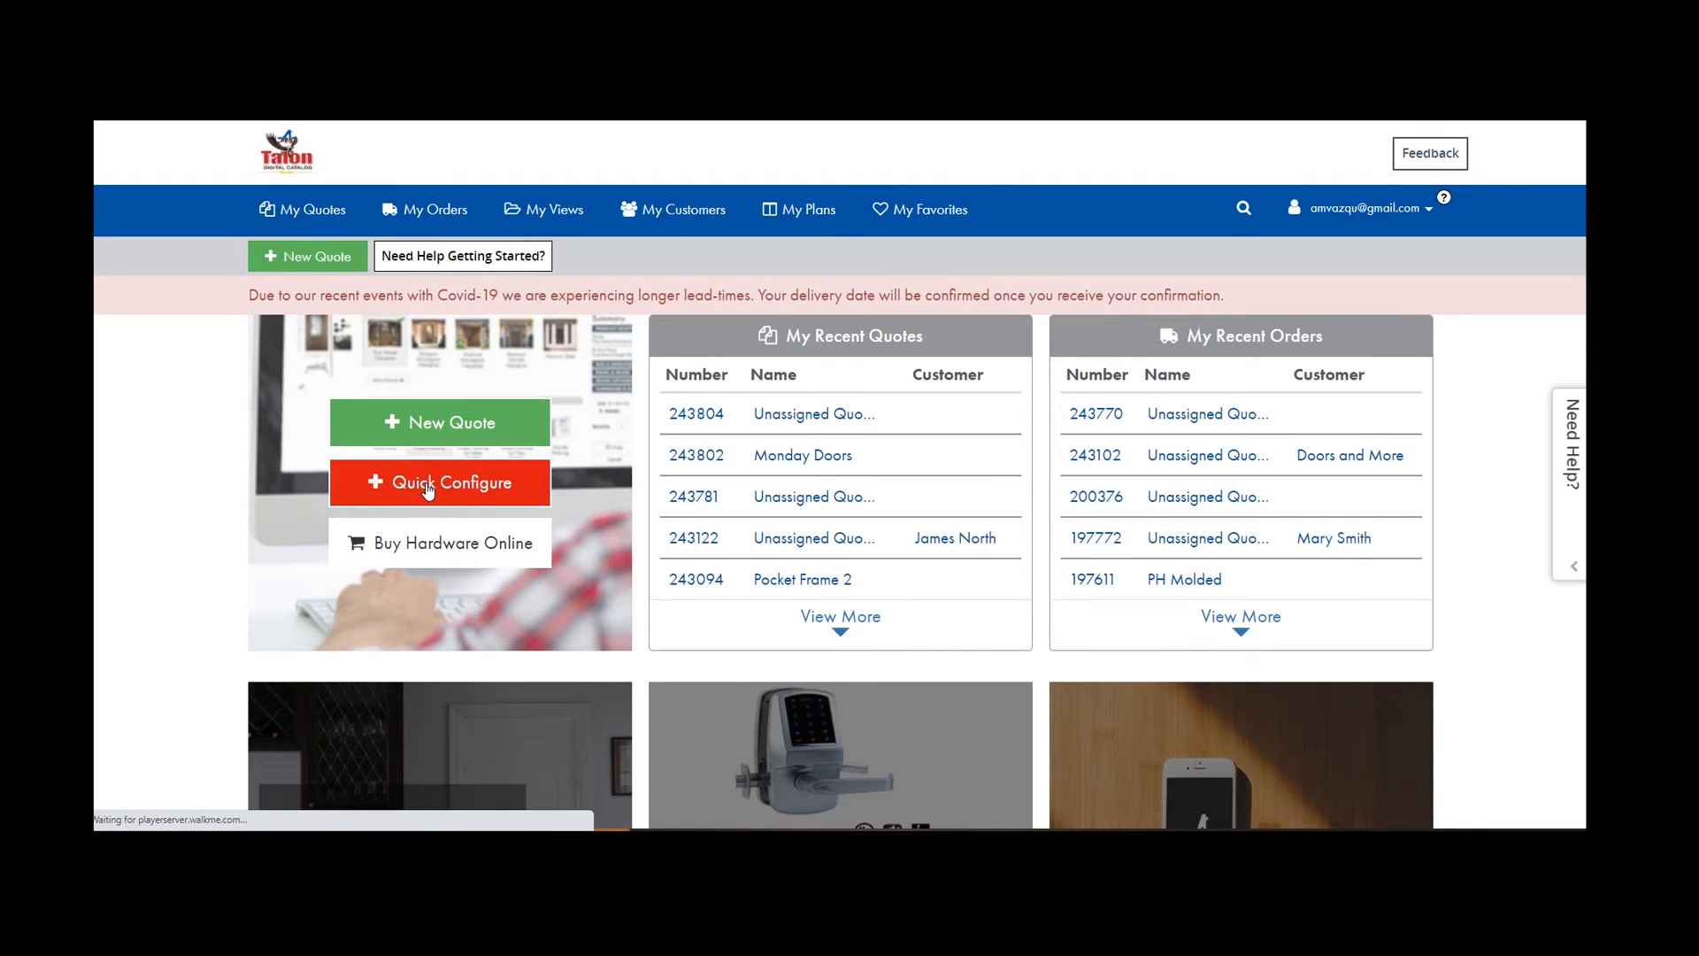
click(428, 490)
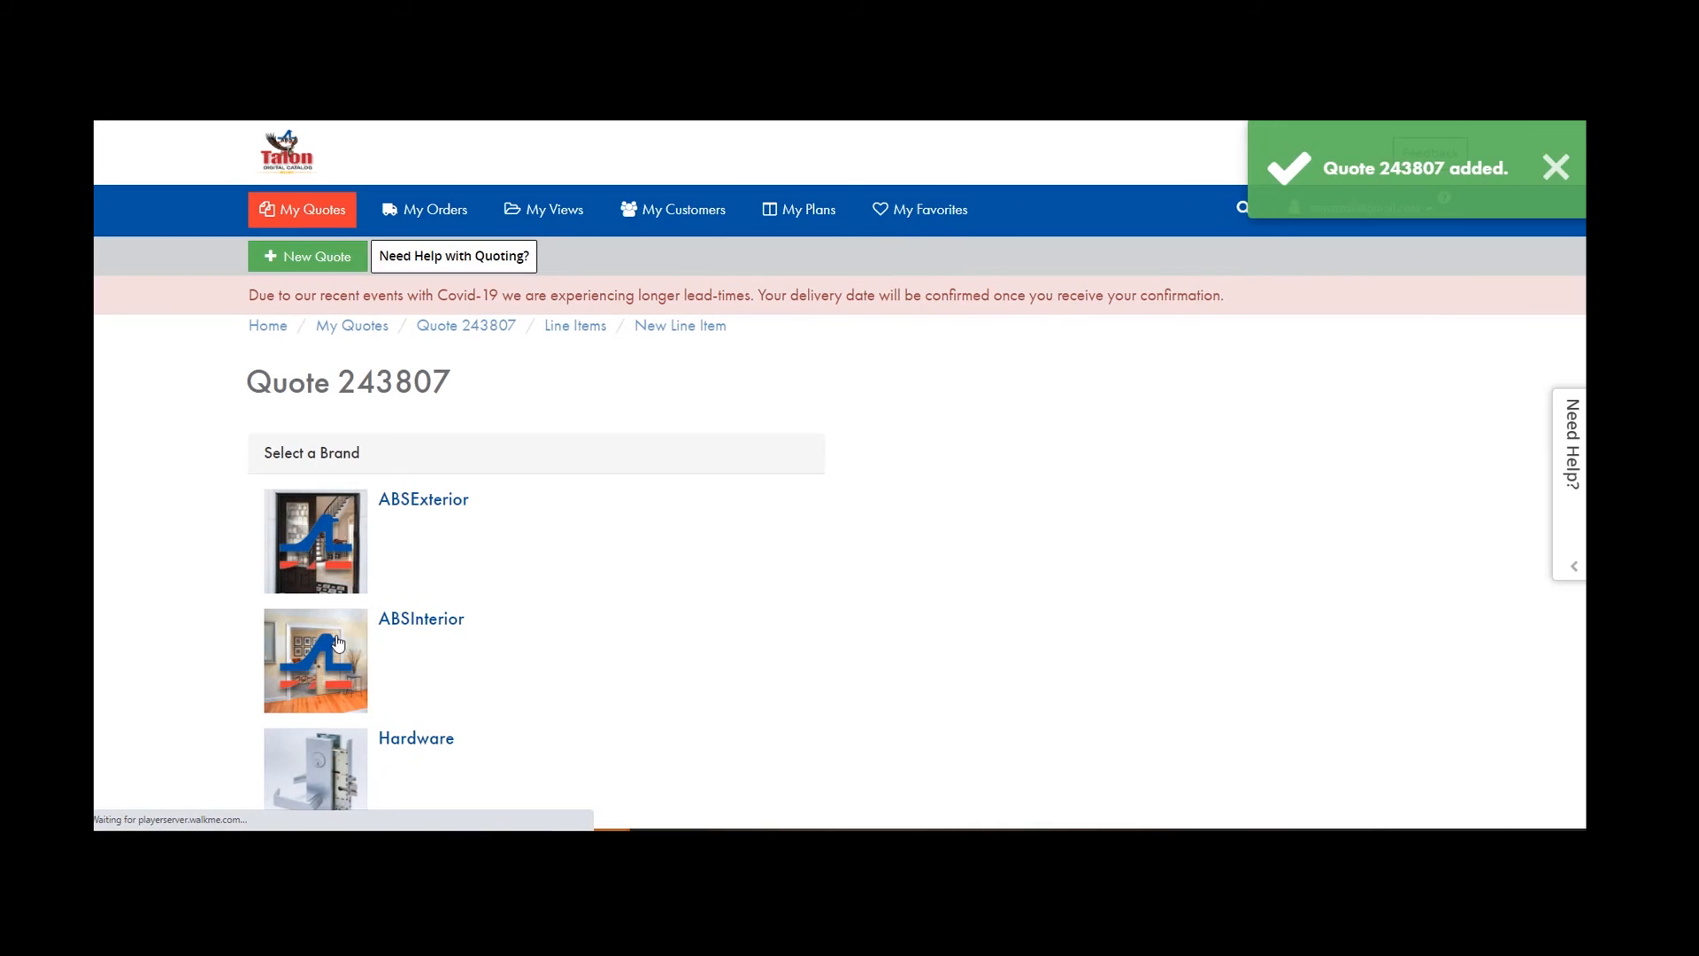
click(338, 644)
scroll(652, 565, down, 2)
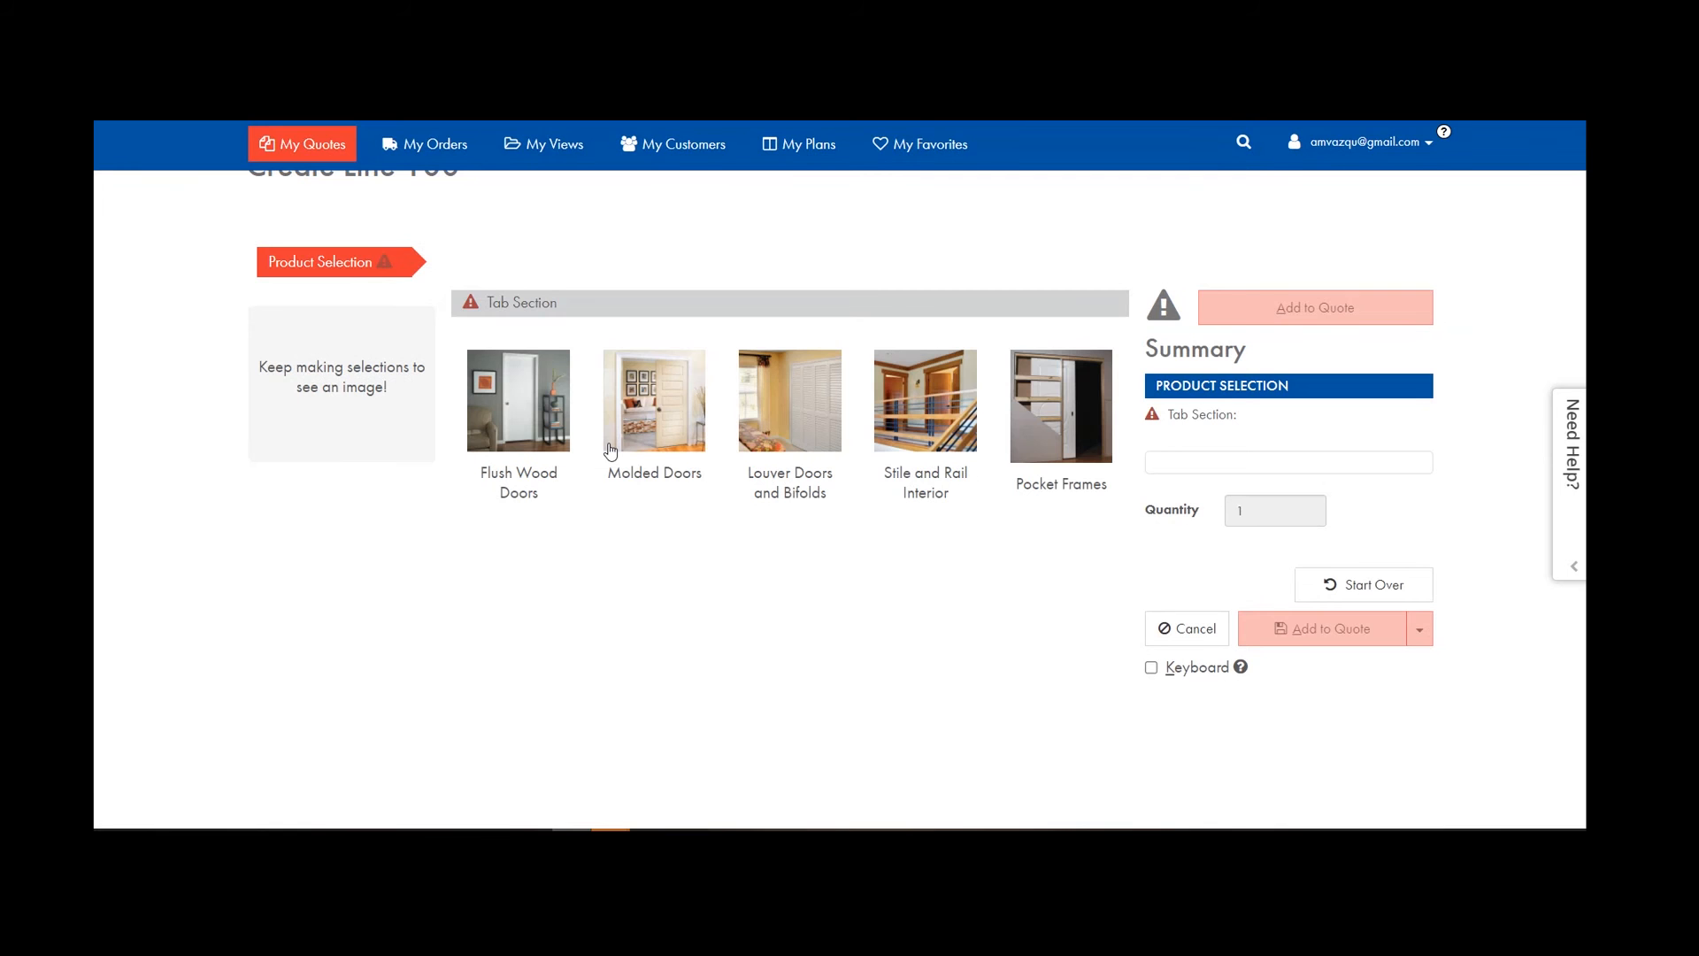
click(654, 403)
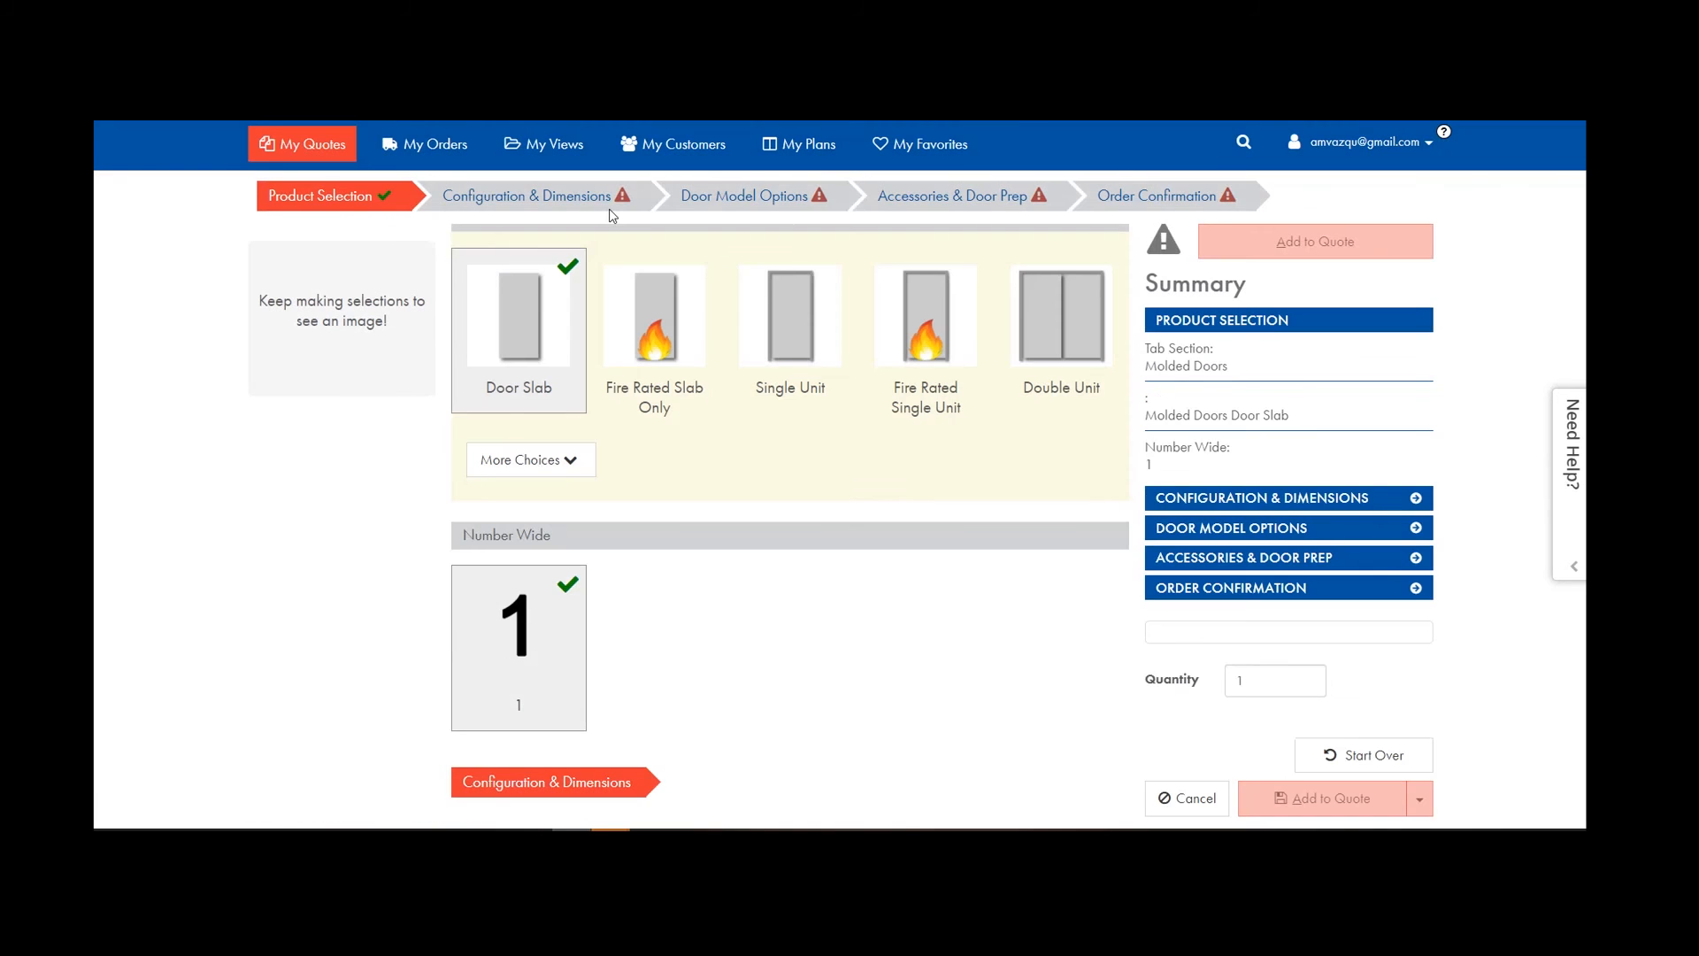
Move to Configuration & Dimensions and collapse the server error message.
click(607, 202)
scroll(1281, 636, down, 1)
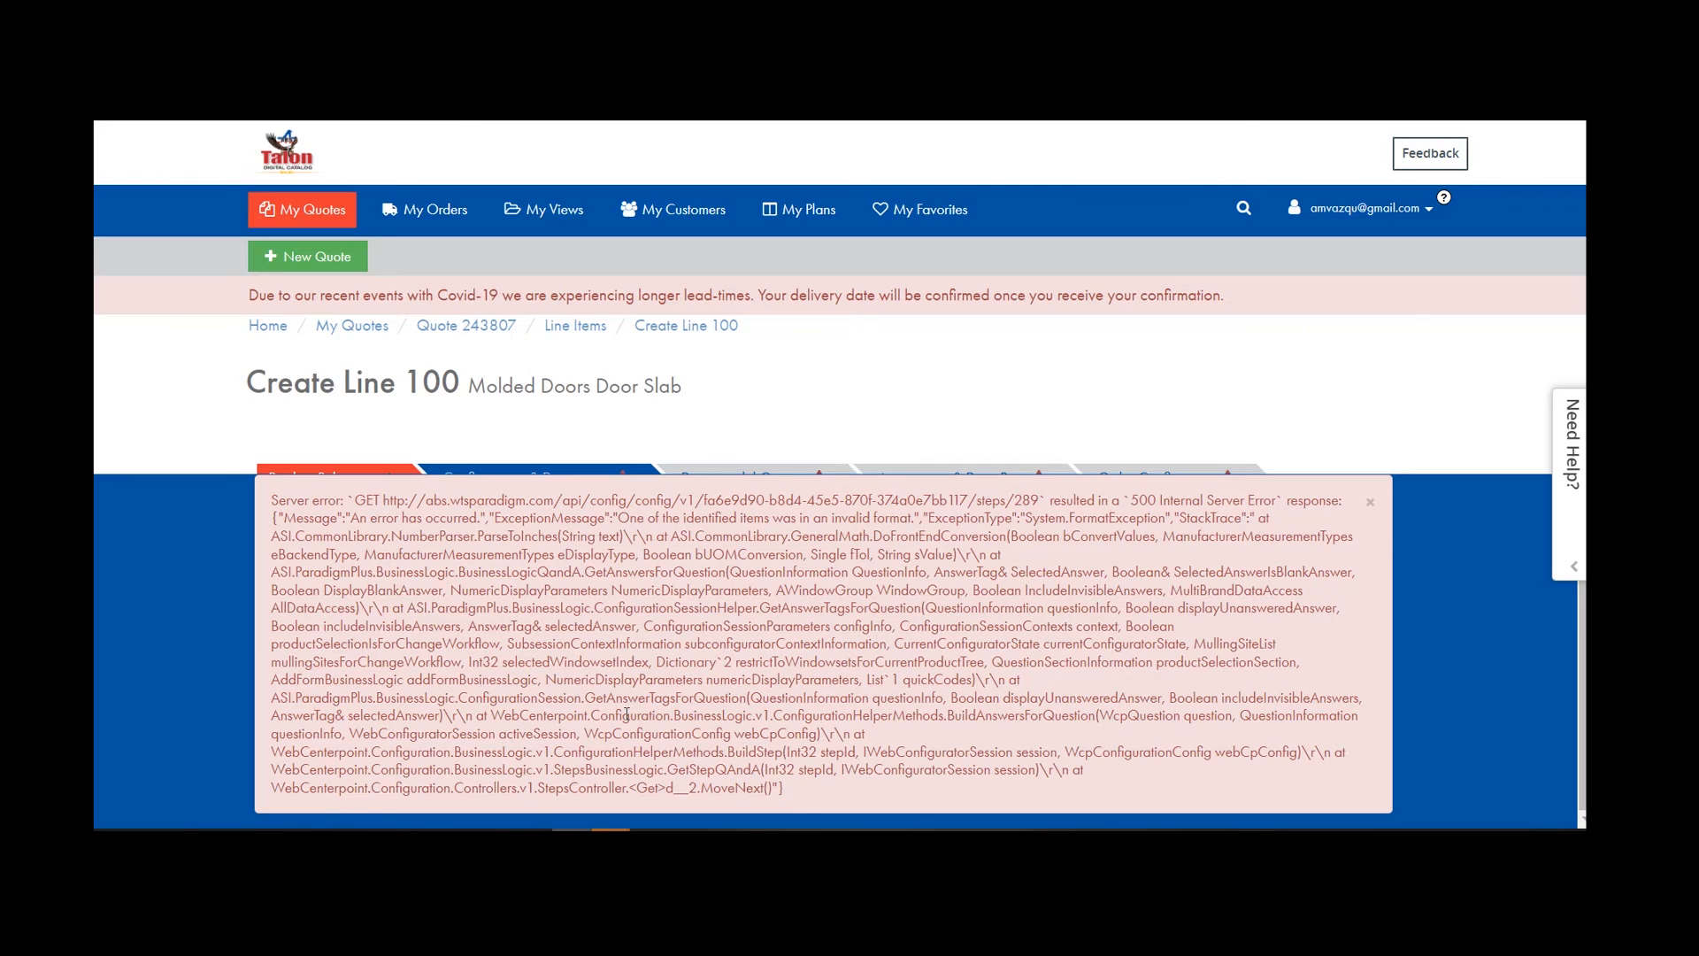
scroll(626, 713, up, 1)
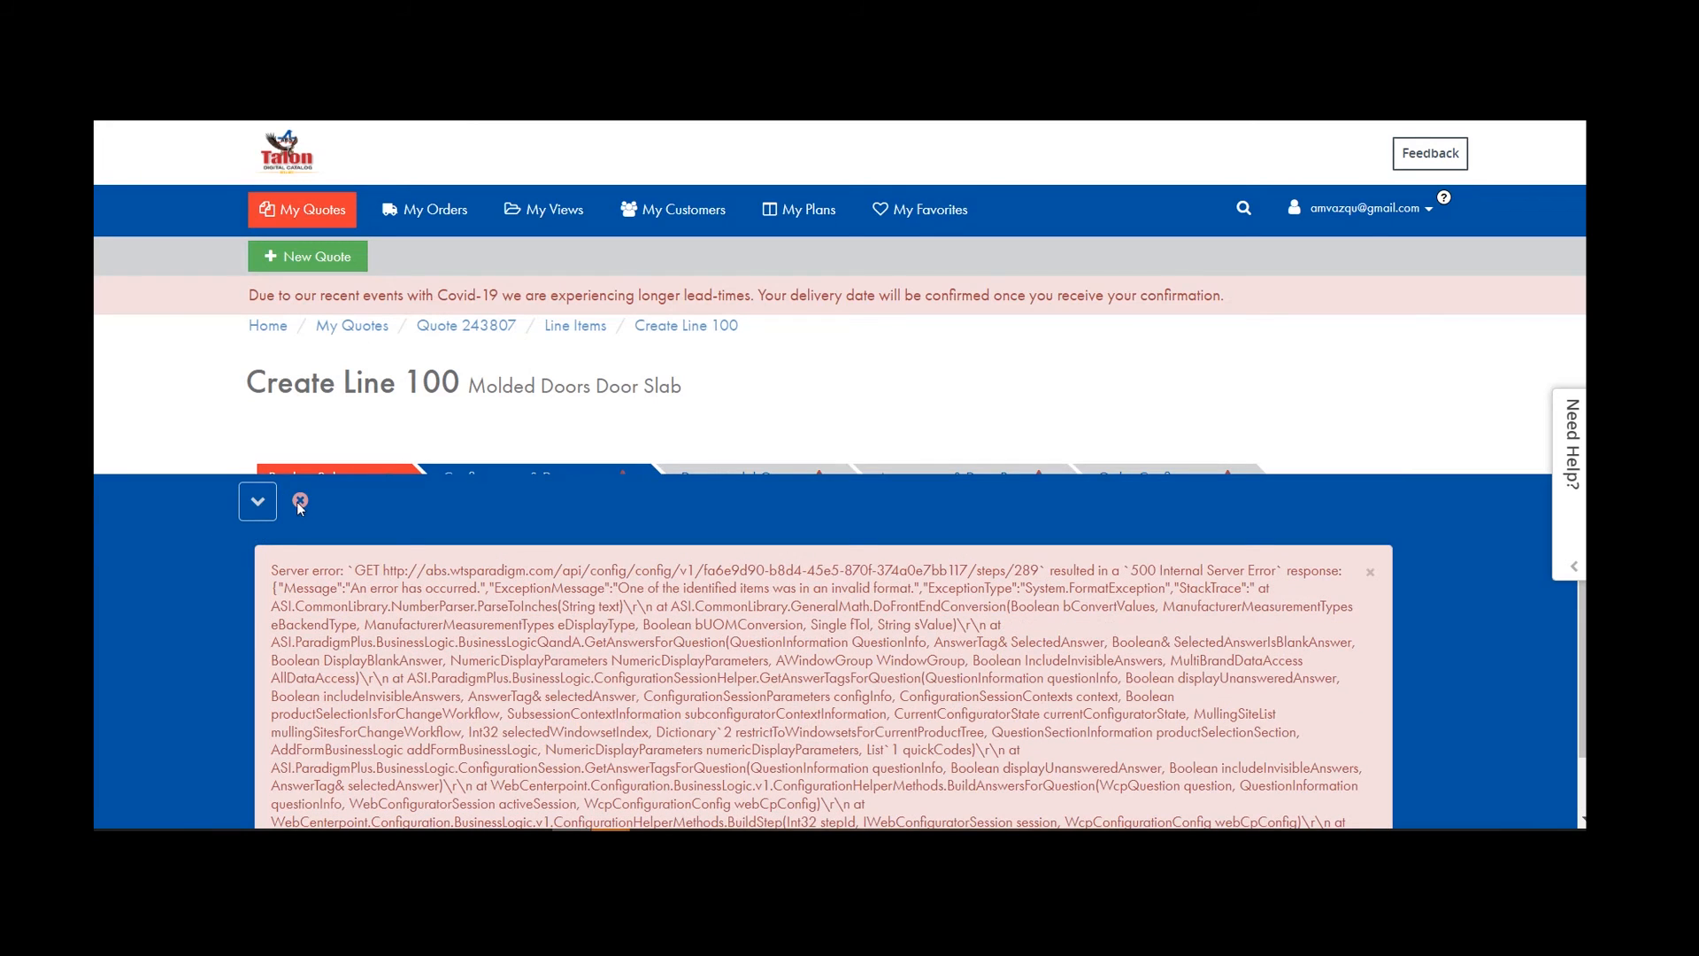
click(258, 502)
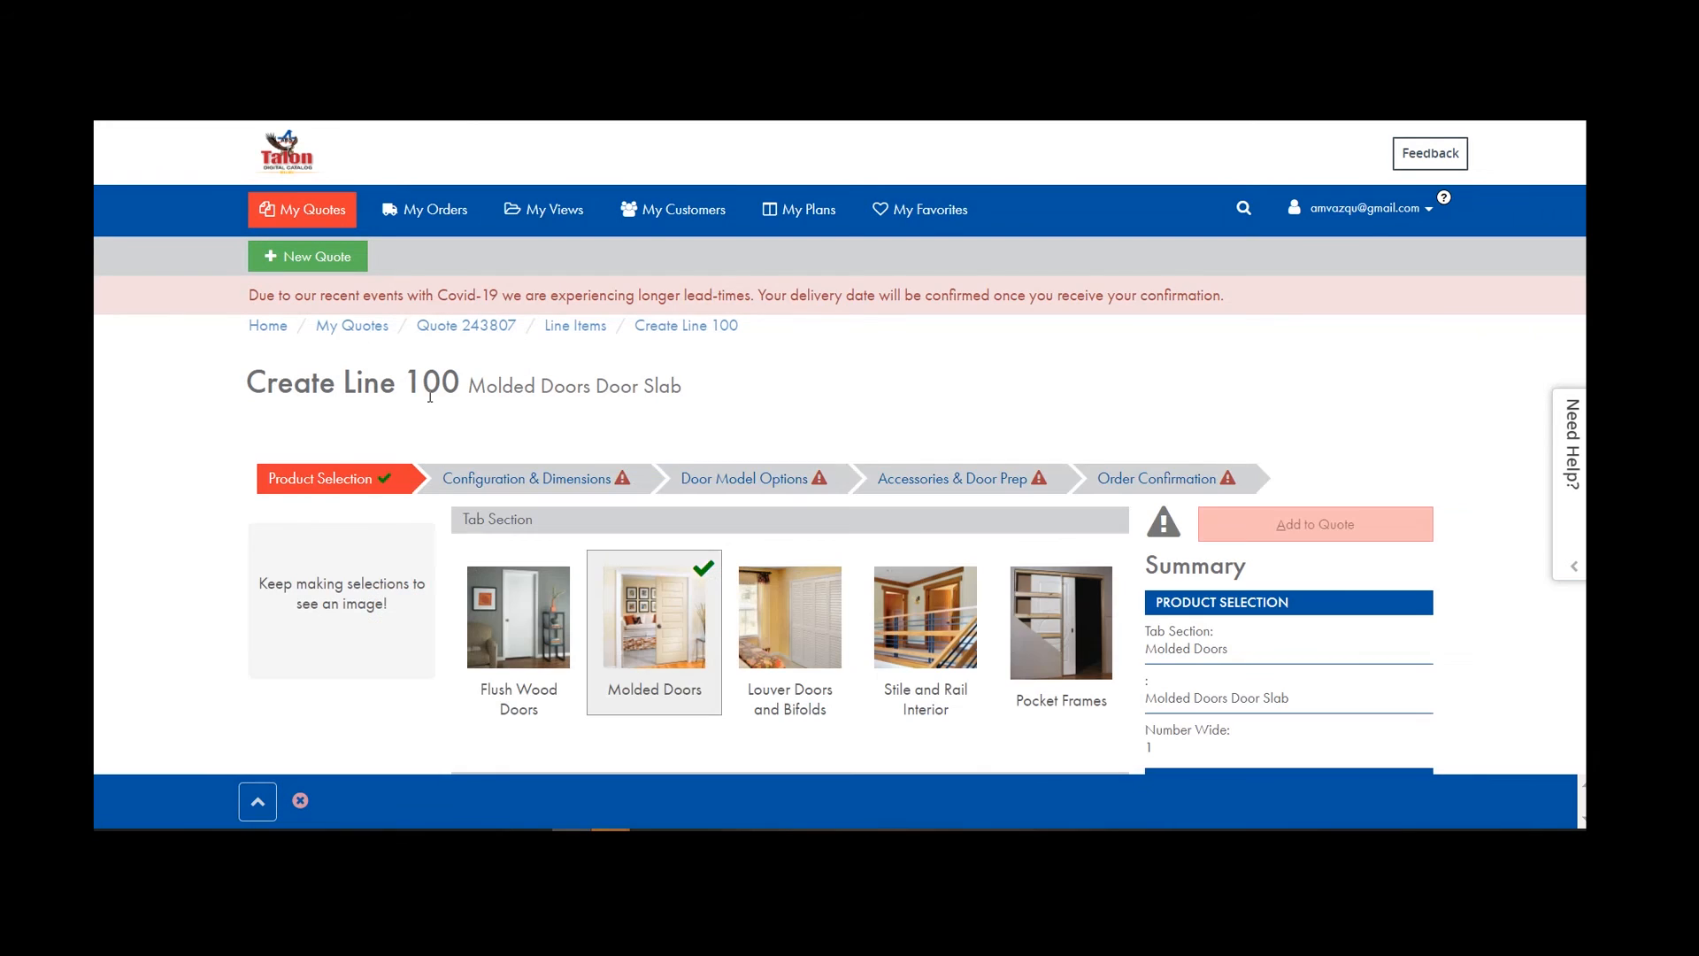
Leave the unsaved line and save Imperial as the measurement display in General Settings.
click(1363, 208)
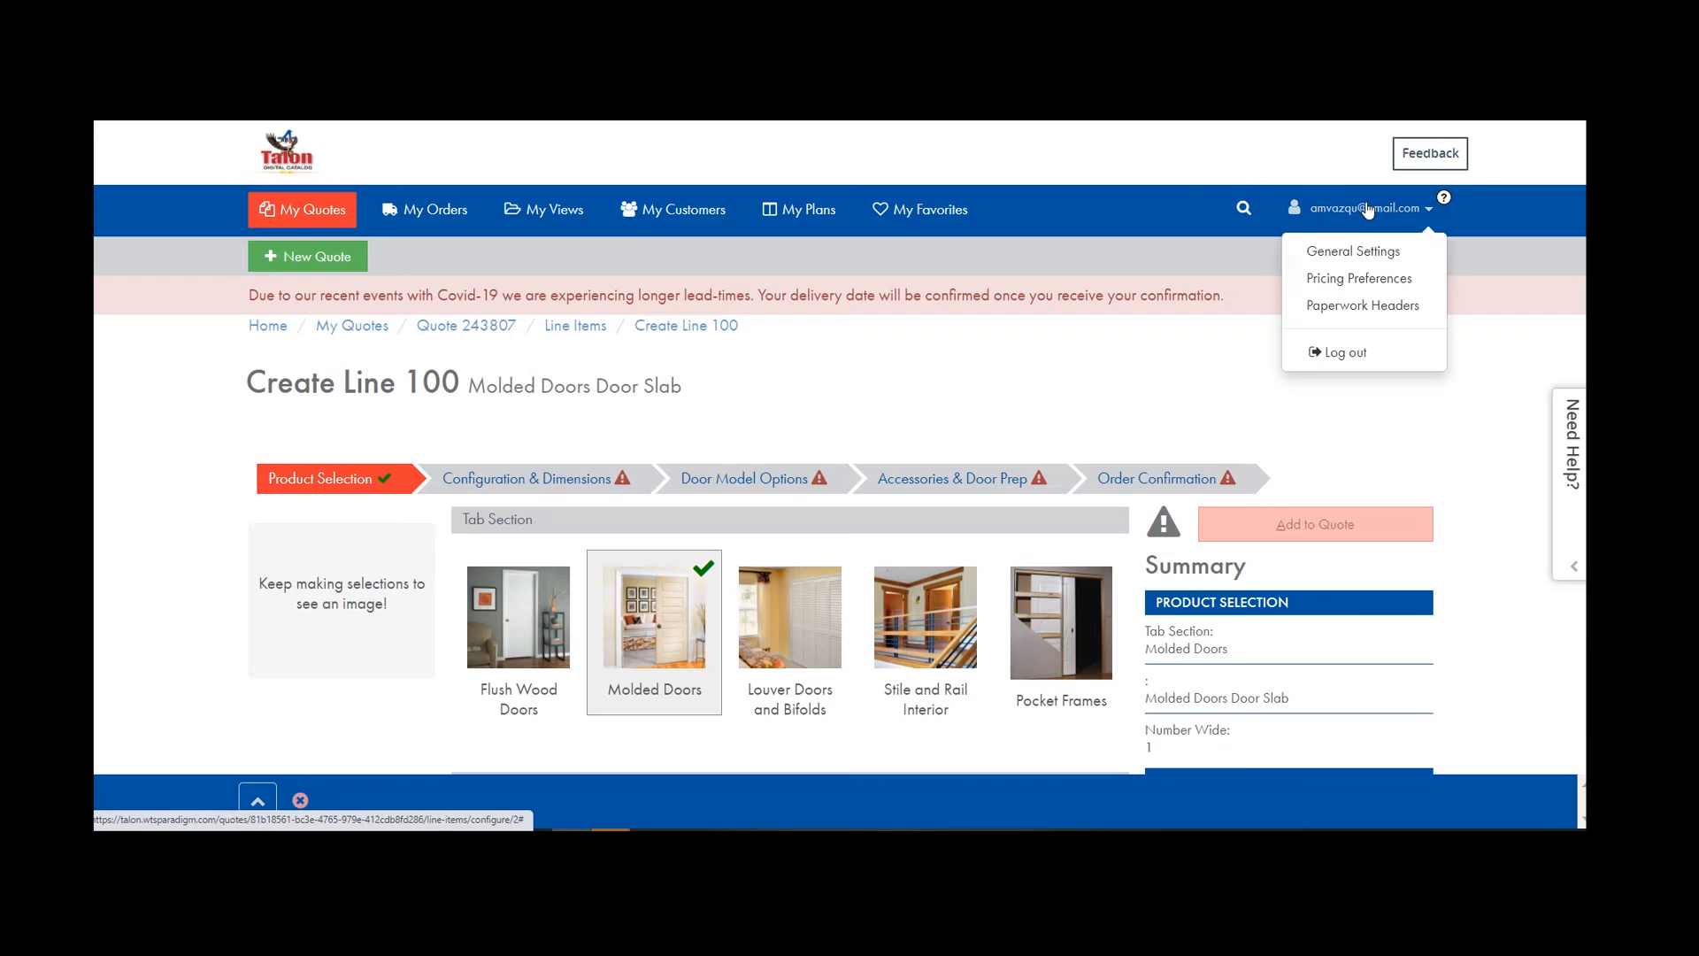
click(1340, 254)
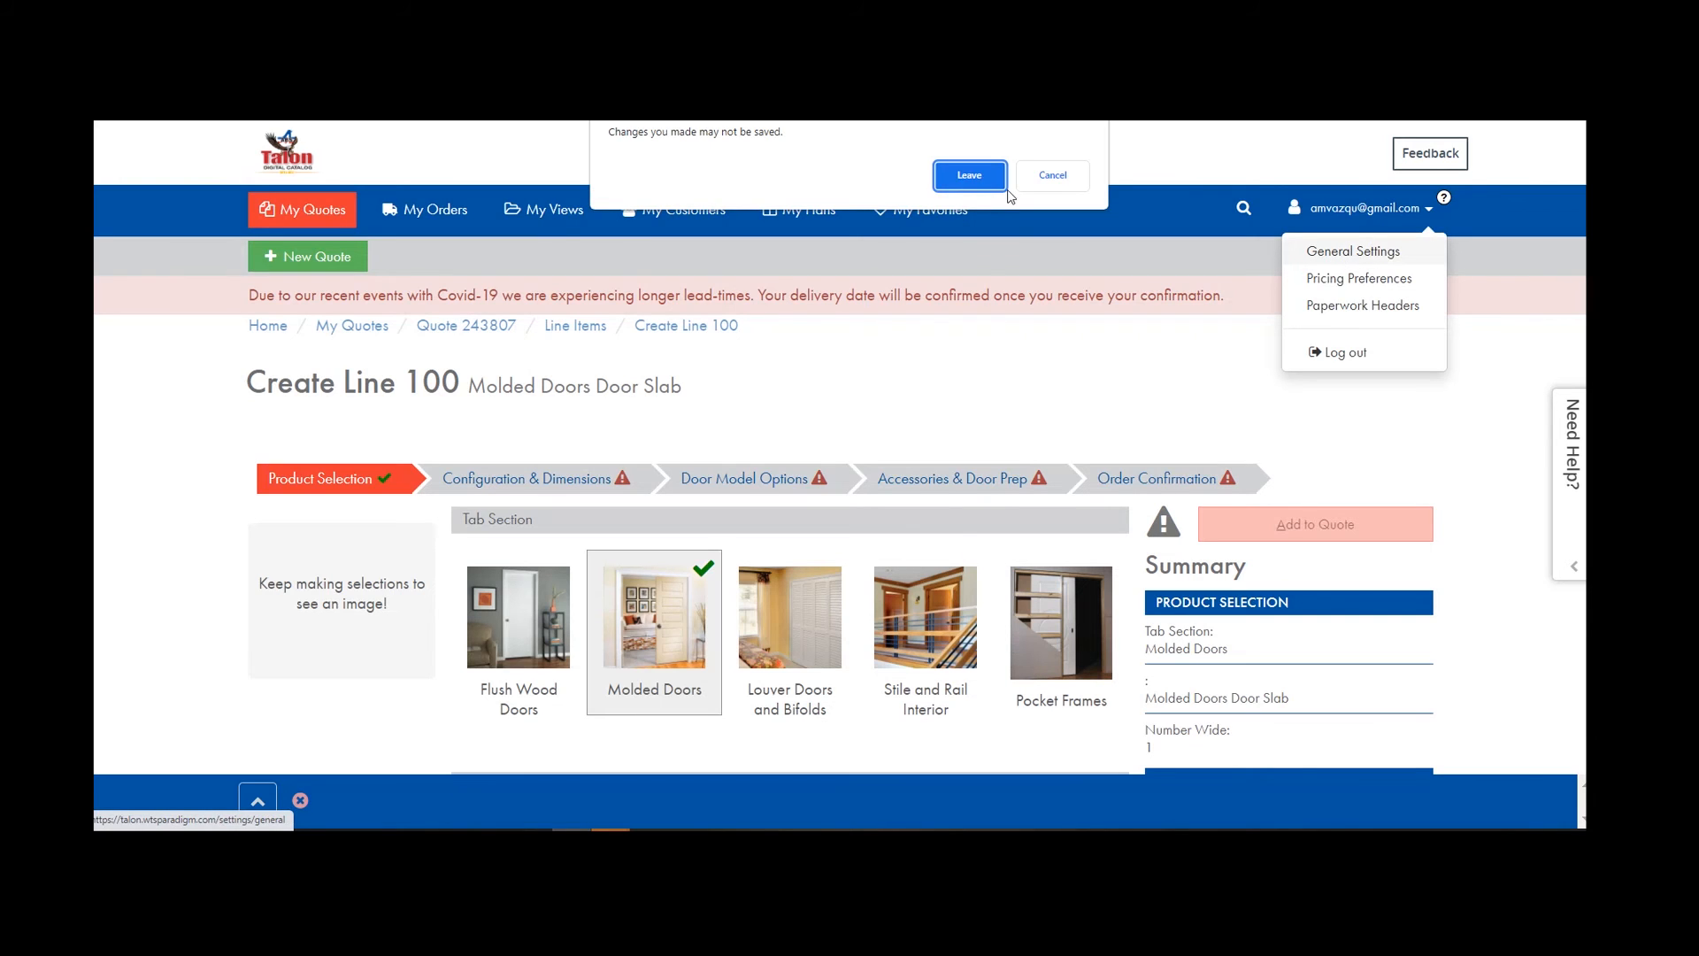
click(978, 174)
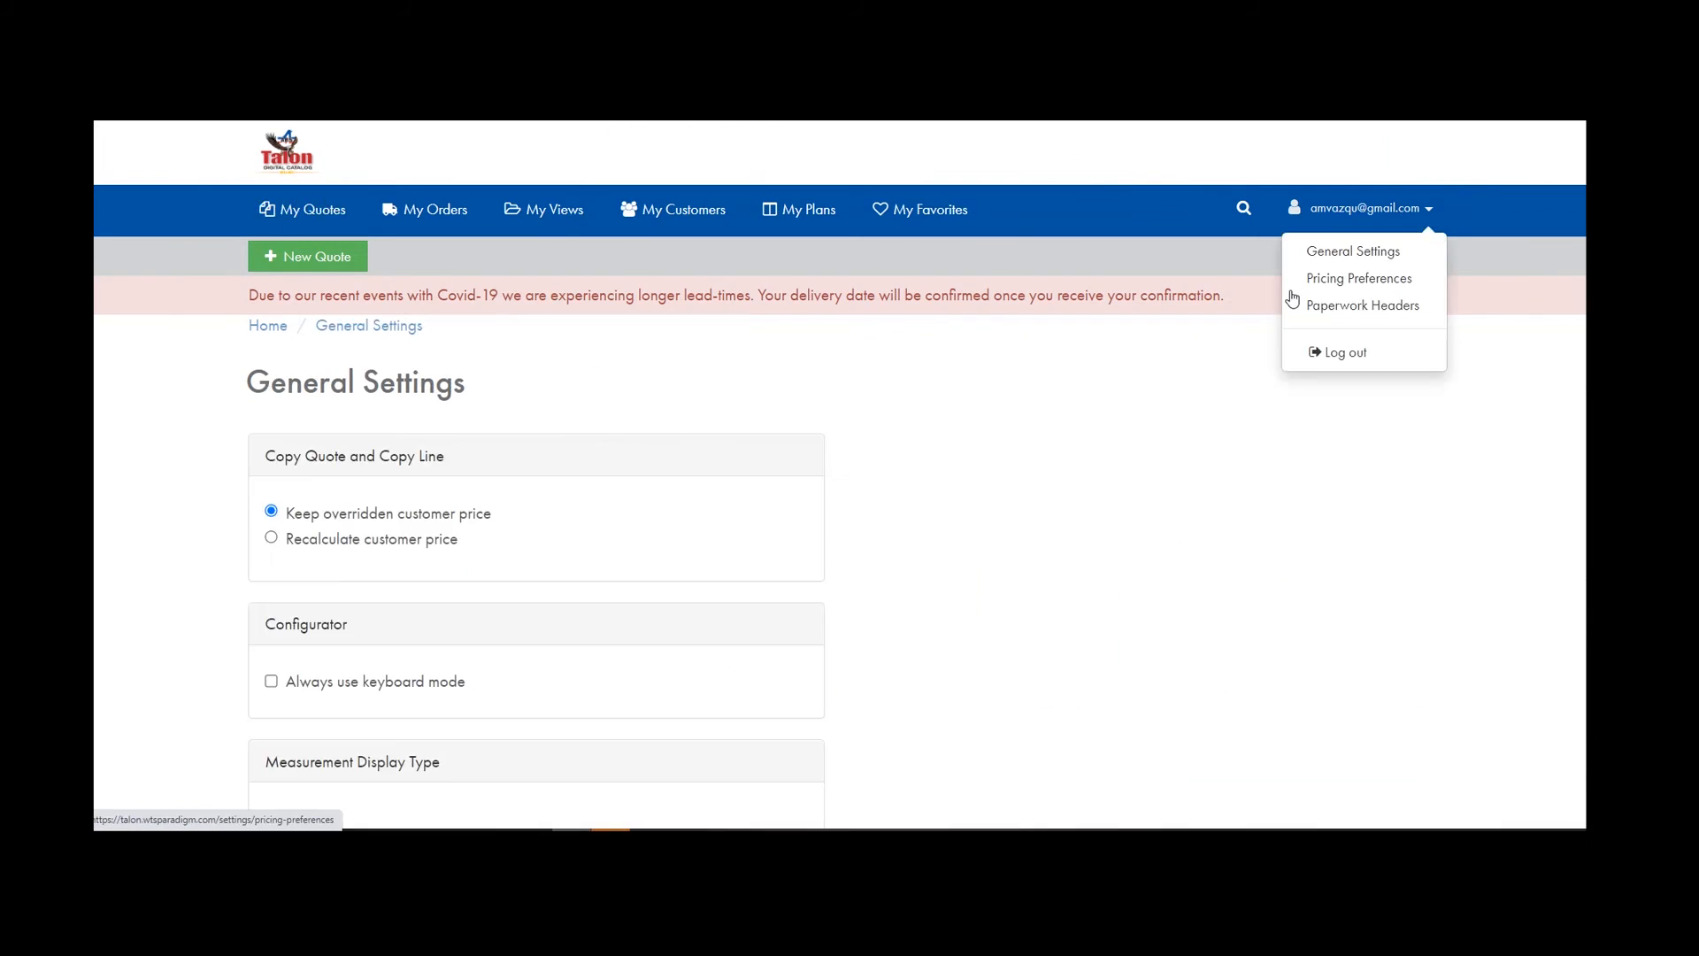
scroll(302, 638, down, 4)
scroll(319, 486, down, 1)
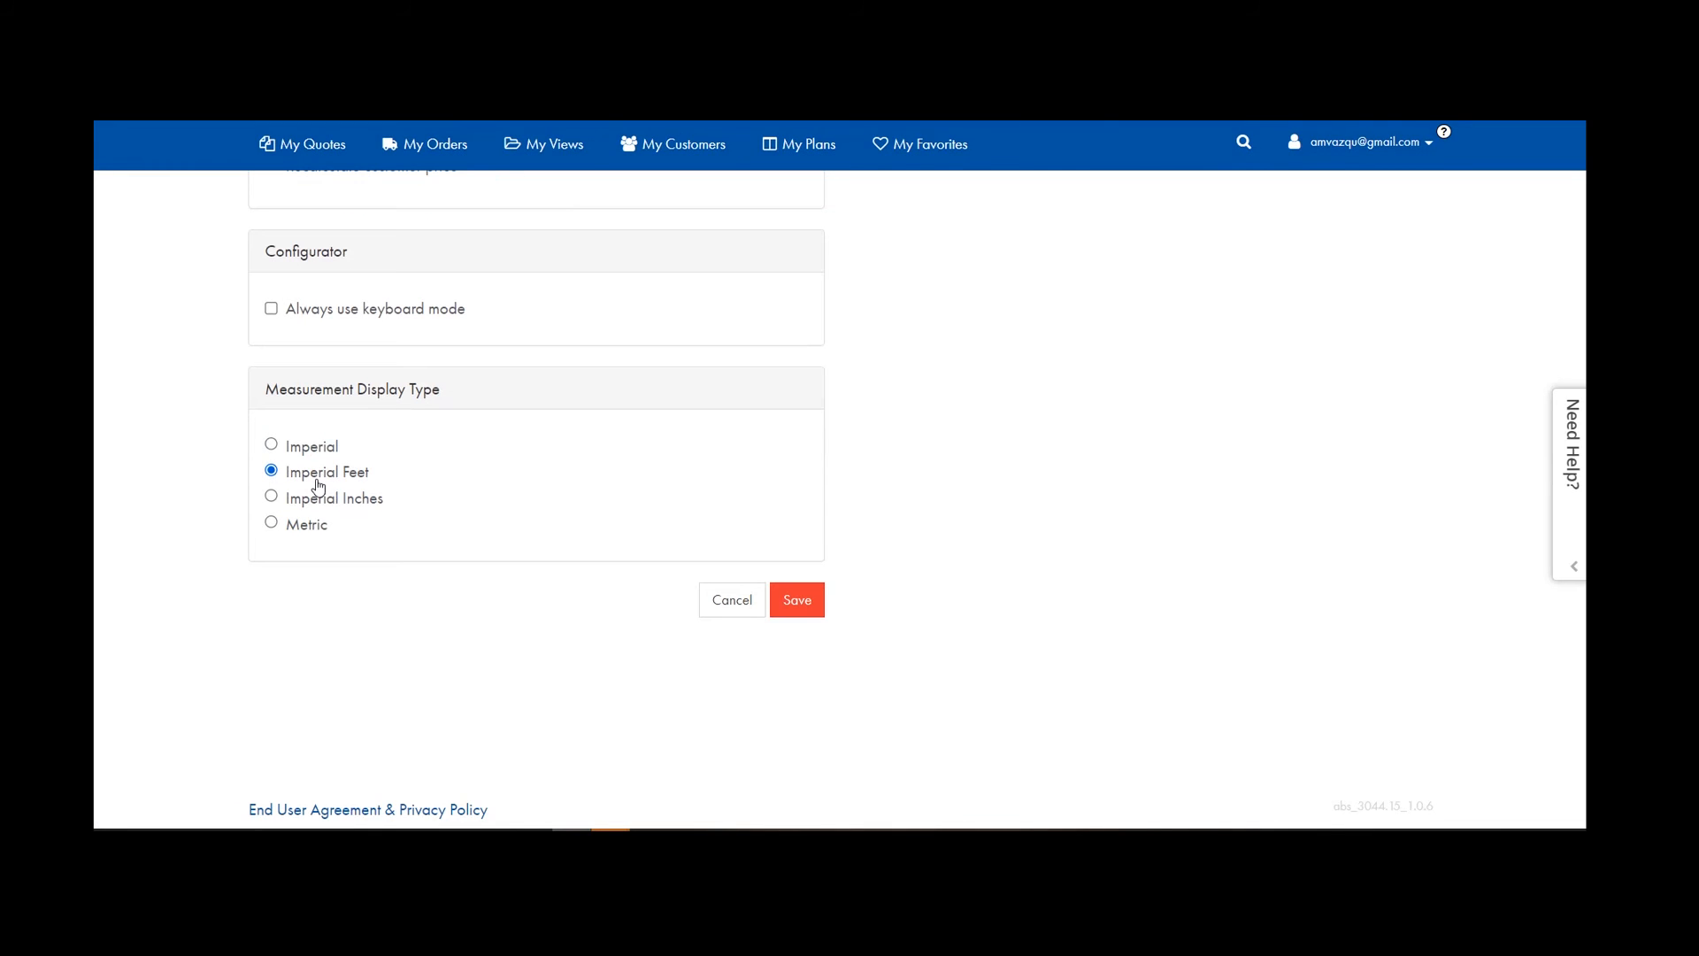
click(271, 444)
click(813, 609)
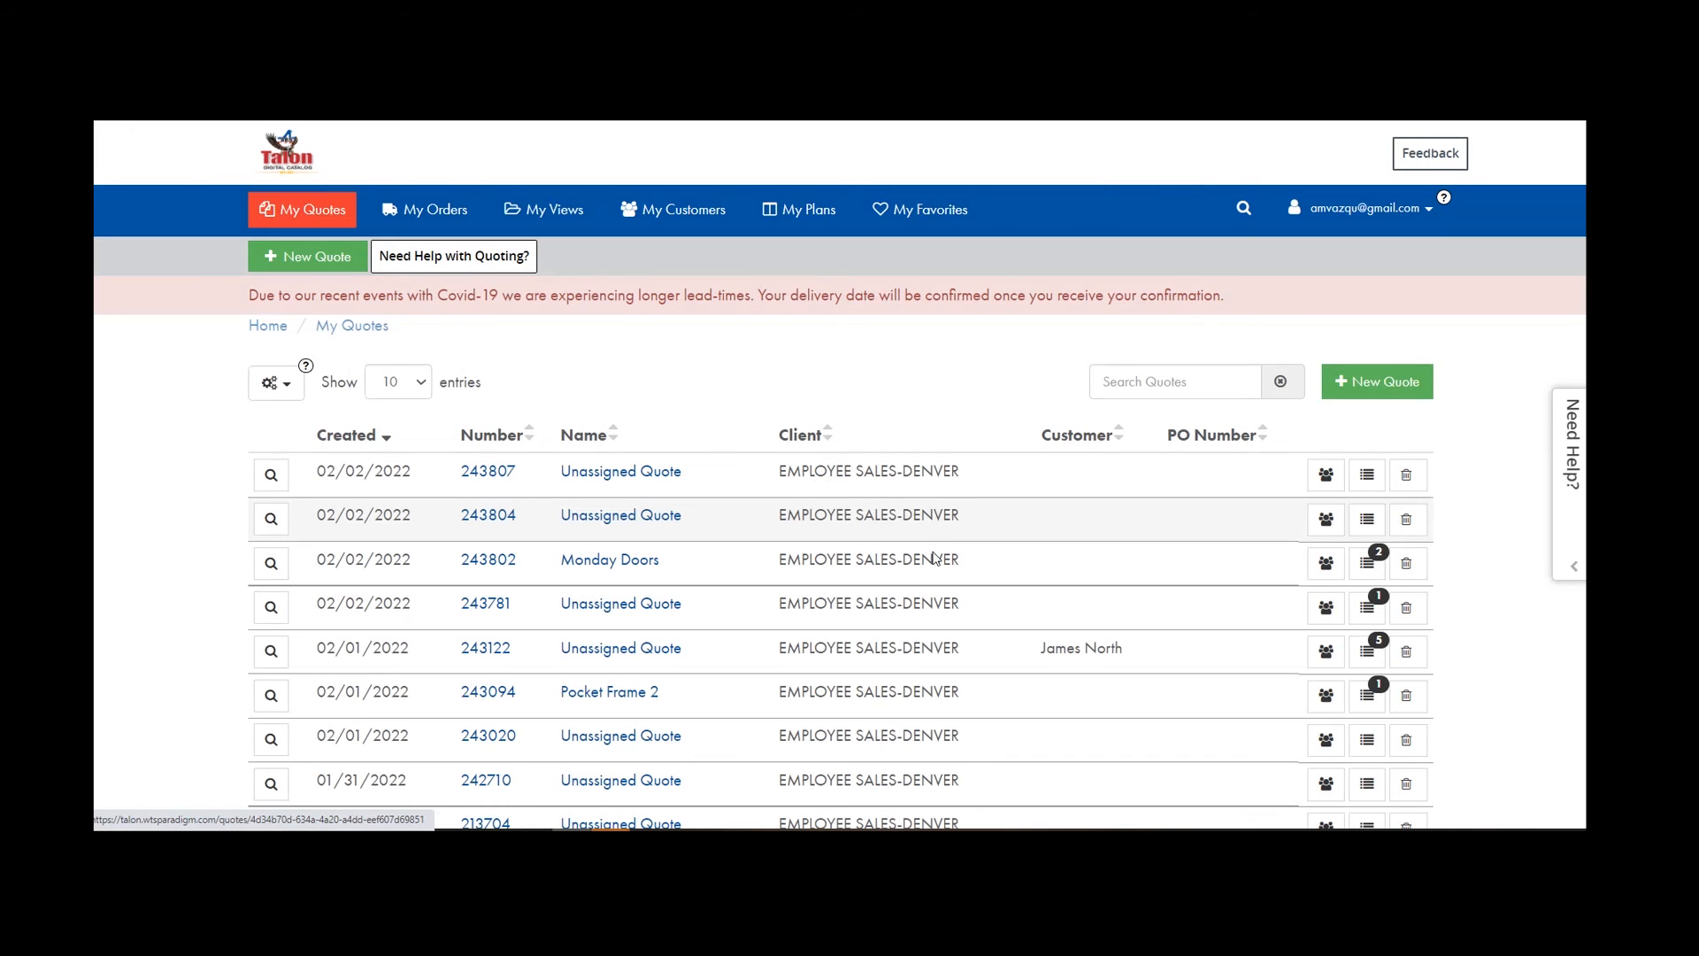
Add a Molded Doors door slab line to quote 243807 and reach its Configuration & Dimensions step.
click(1367, 474)
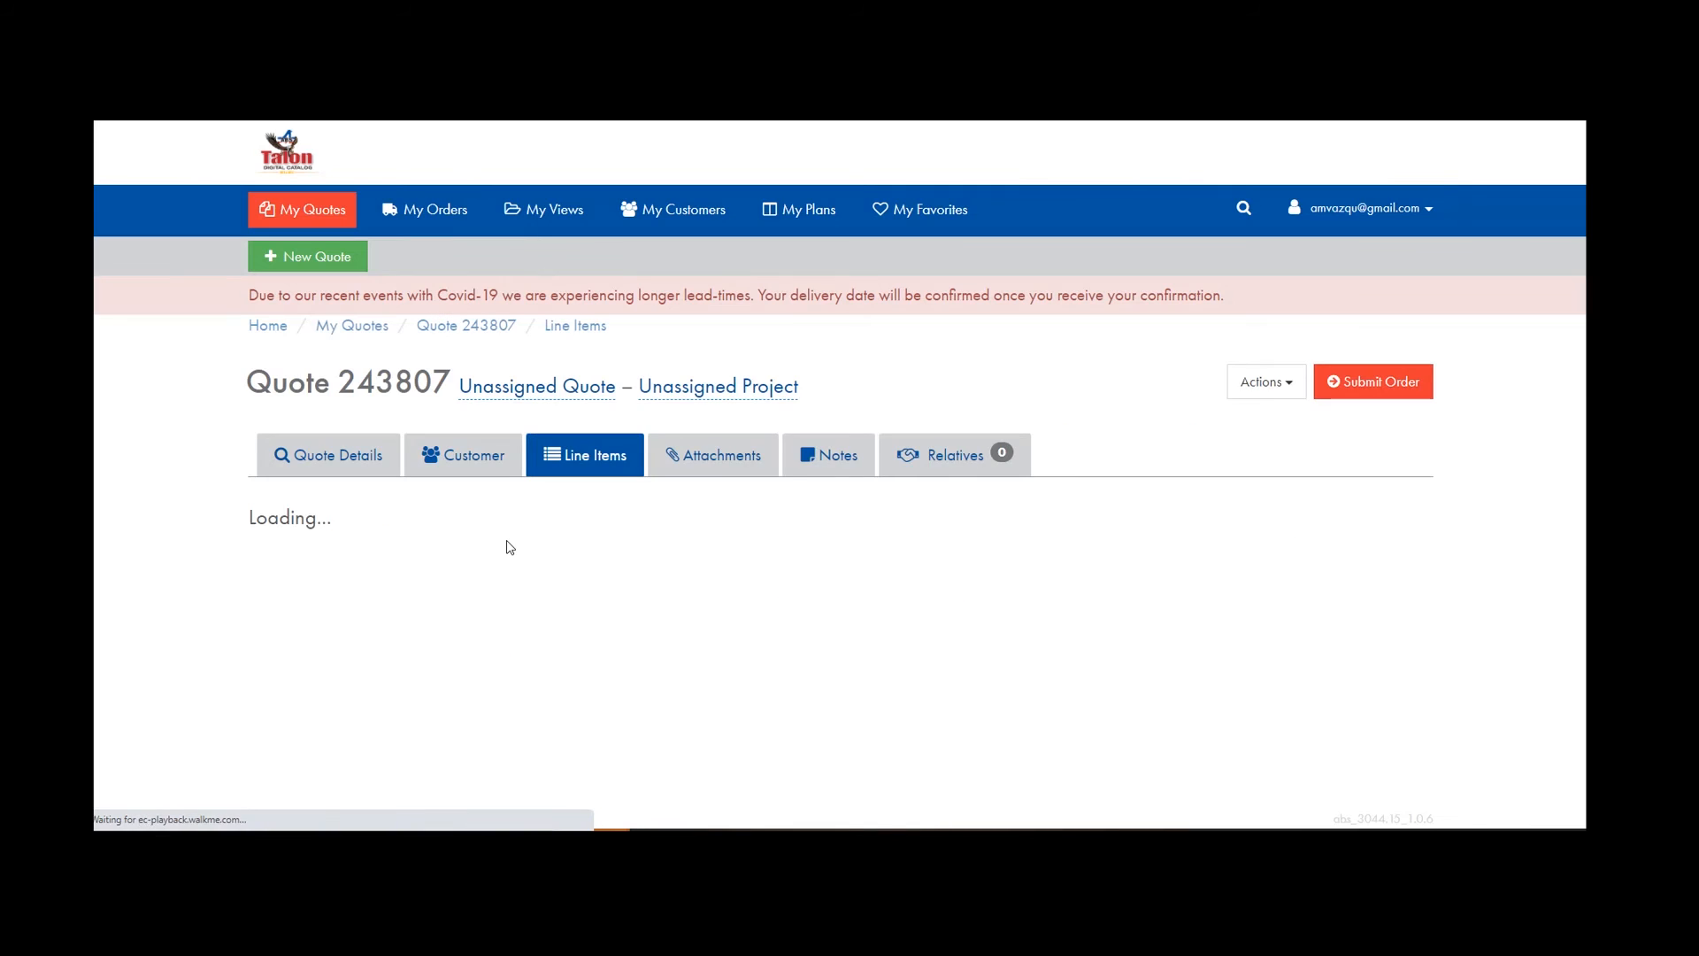
click(1362, 515)
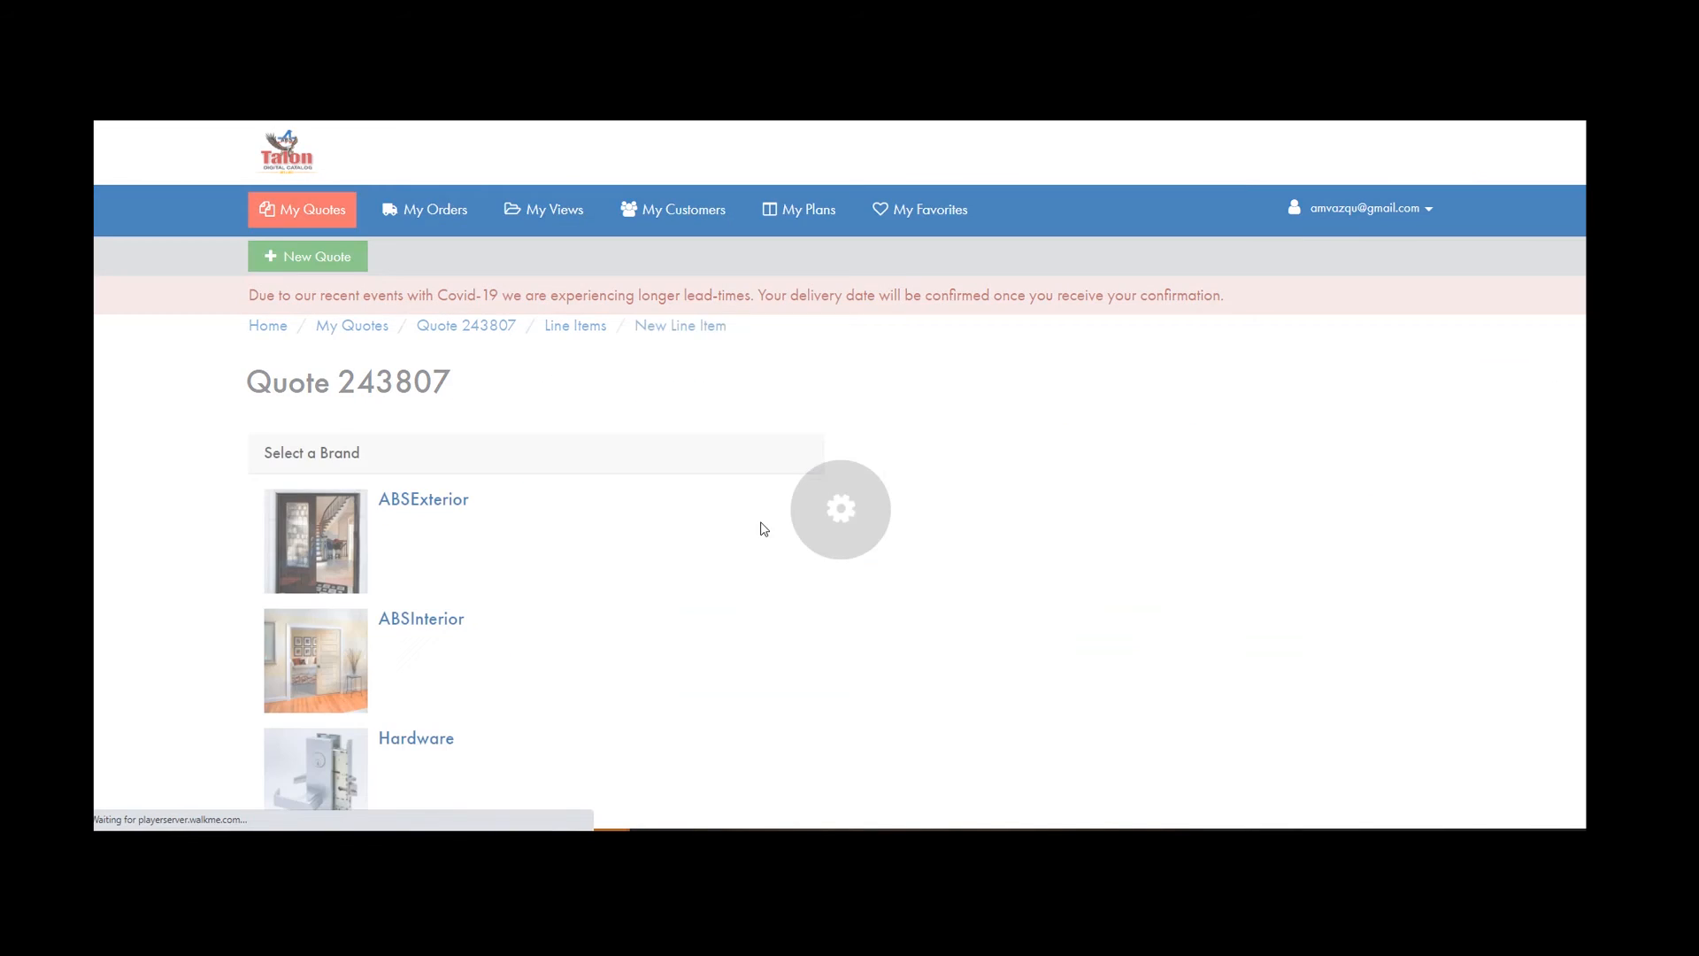
scroll(764, 529, down, 3)
click(343, 437)
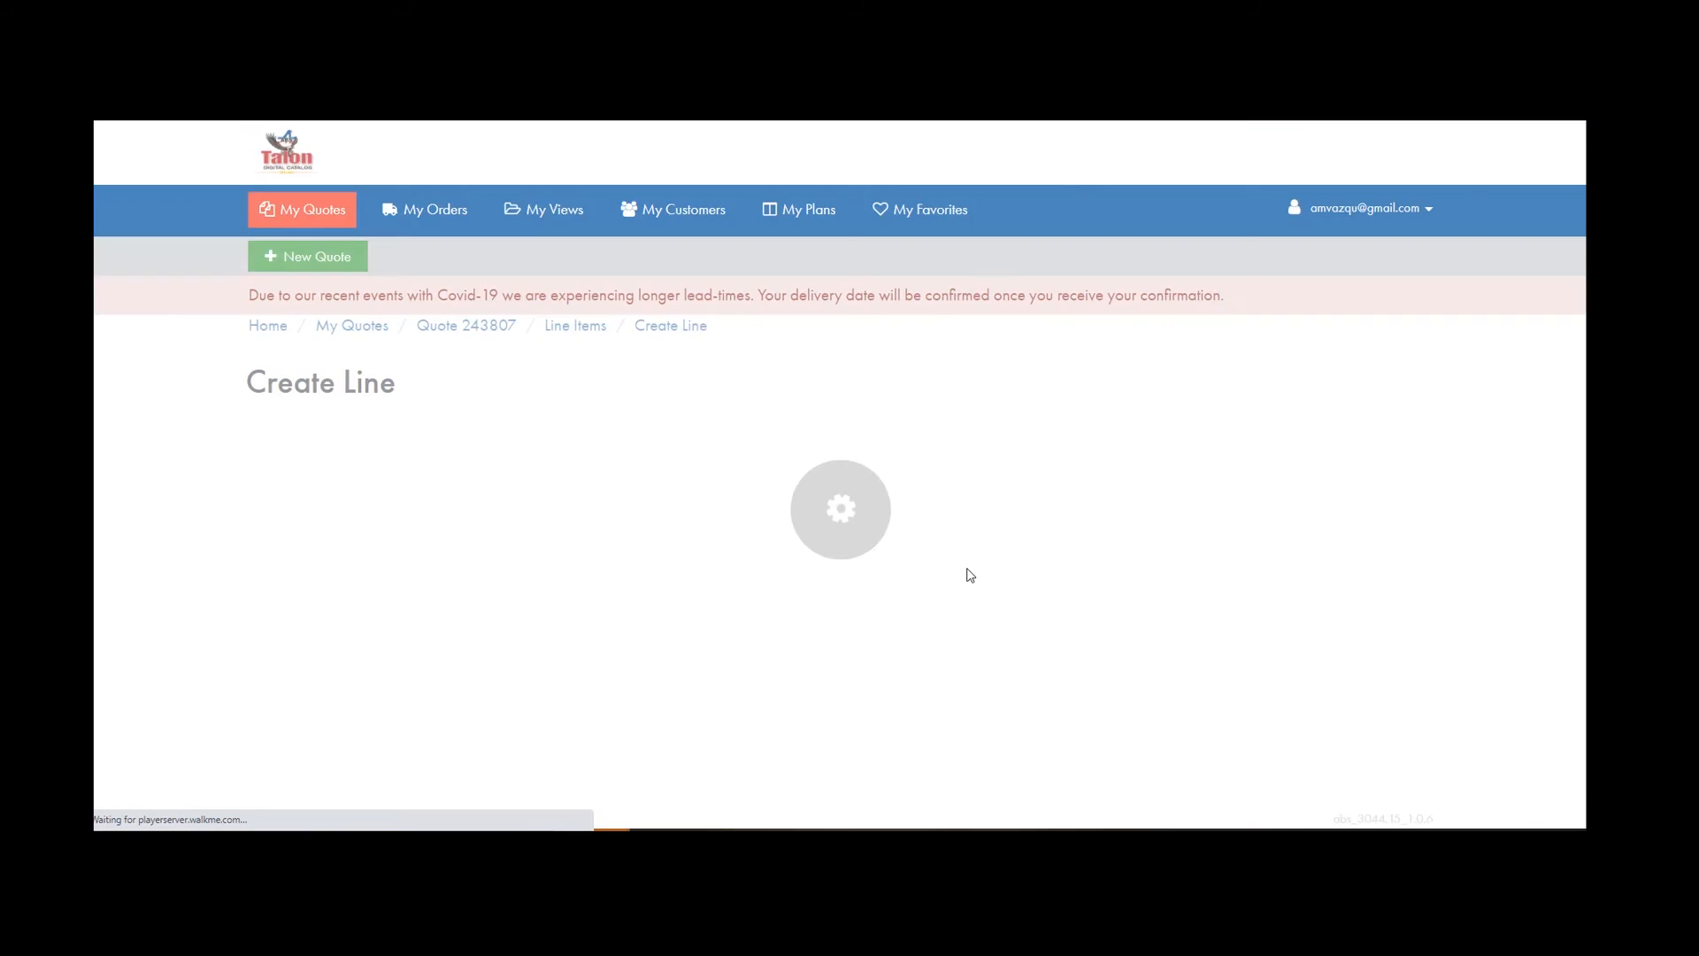
scroll(895, 421, down, 4)
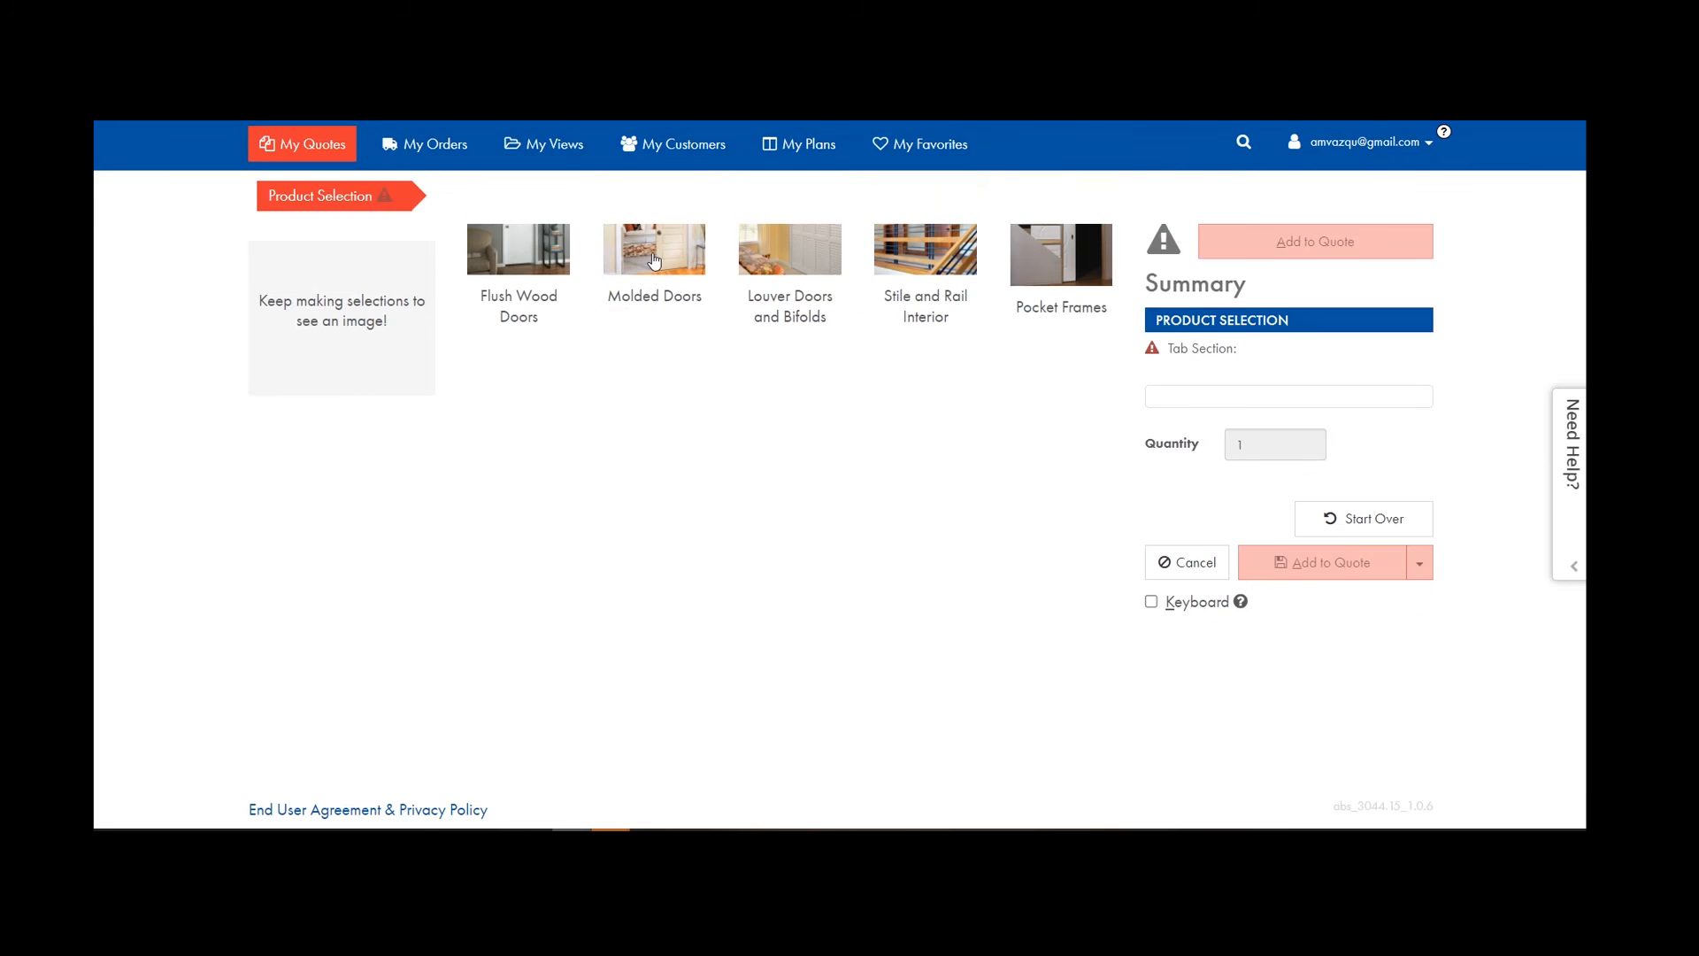
click(553, 448)
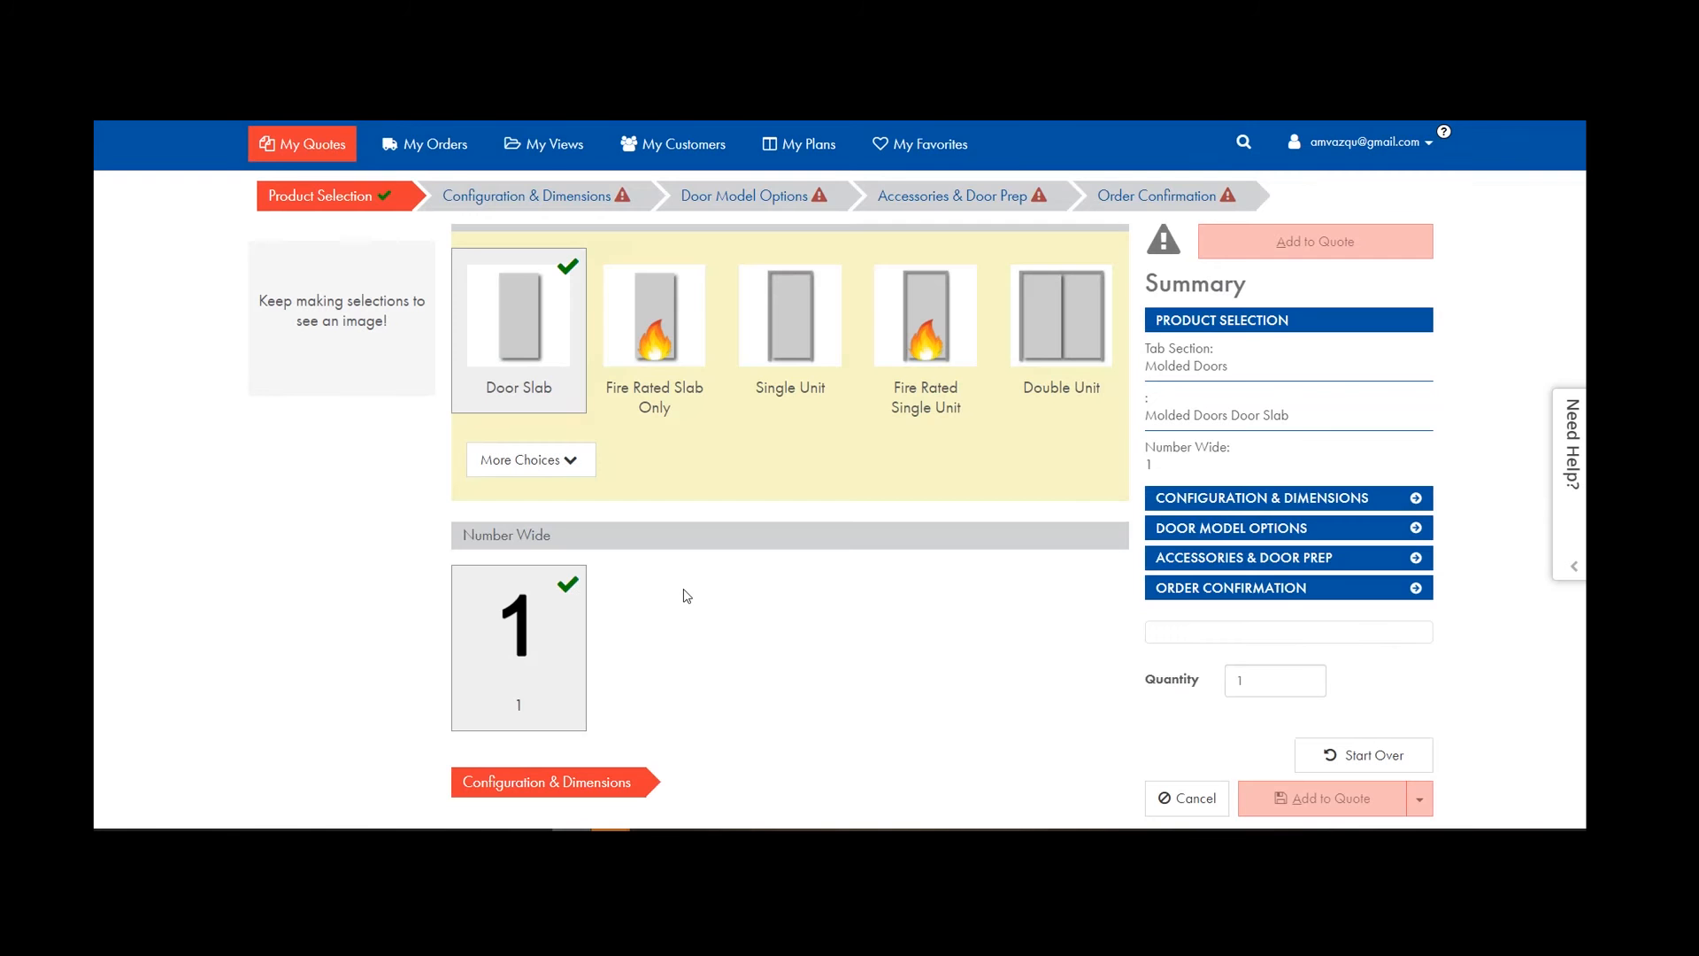
click(566, 195)
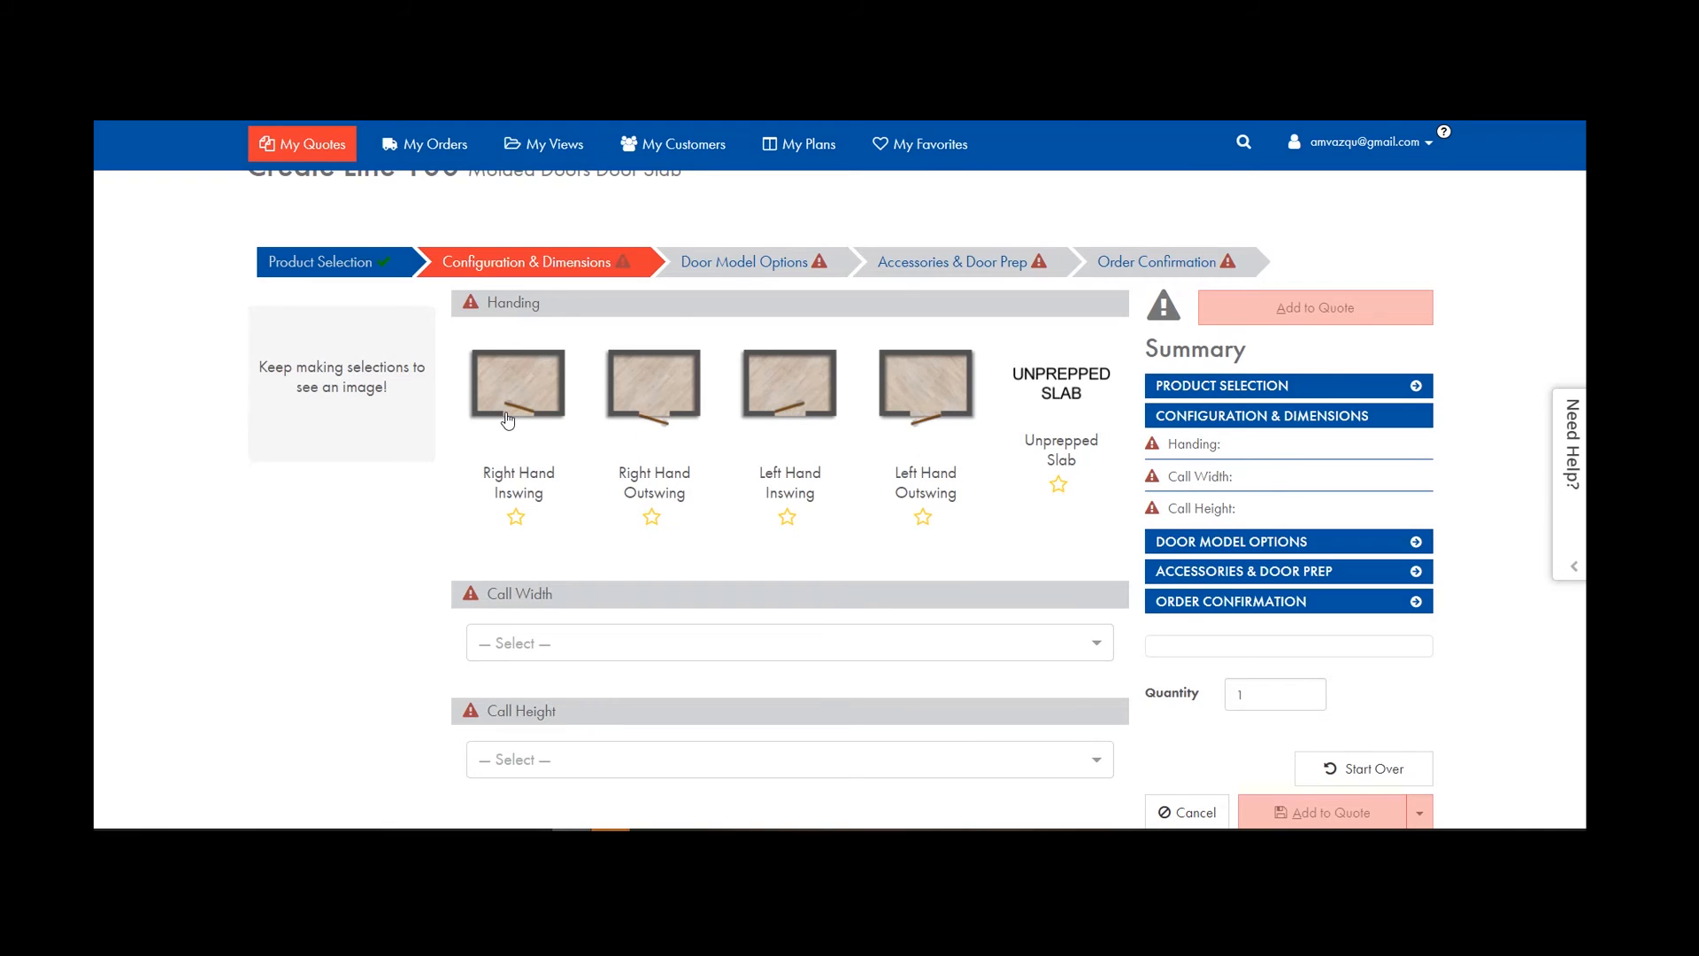
Set line 100 to Unprepped Slab handing with 2/4 call width and 6/8 call height.
click(1062, 380)
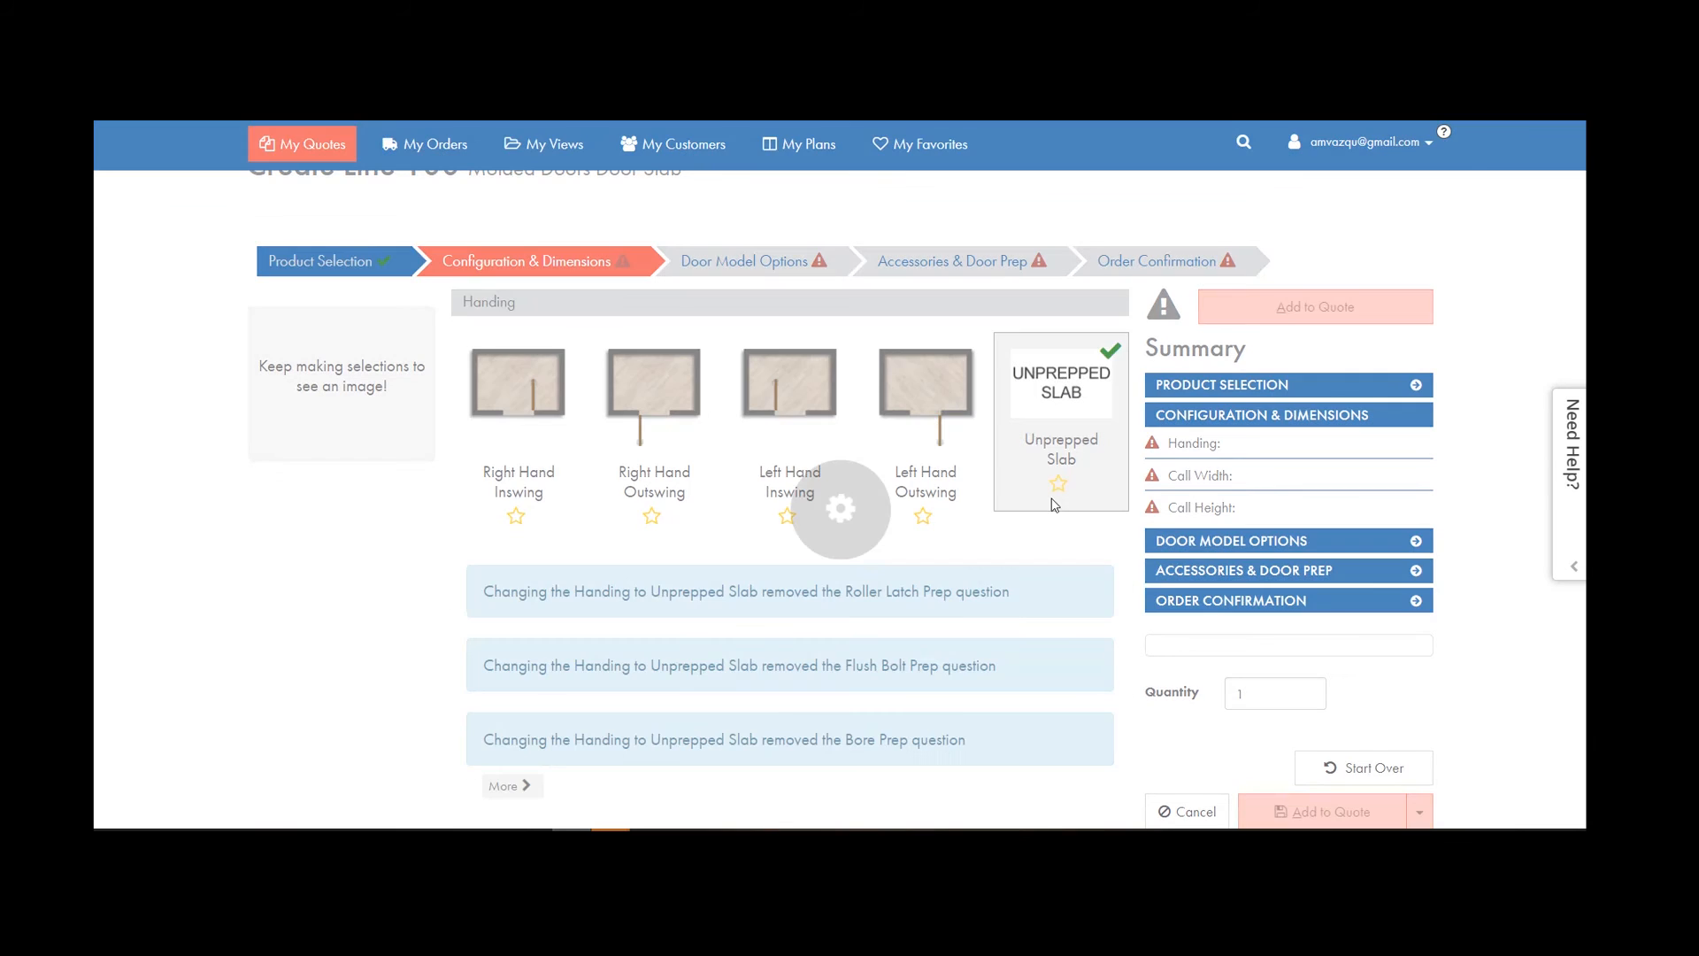
scroll(1058, 460, down, 5)
click(561, 462)
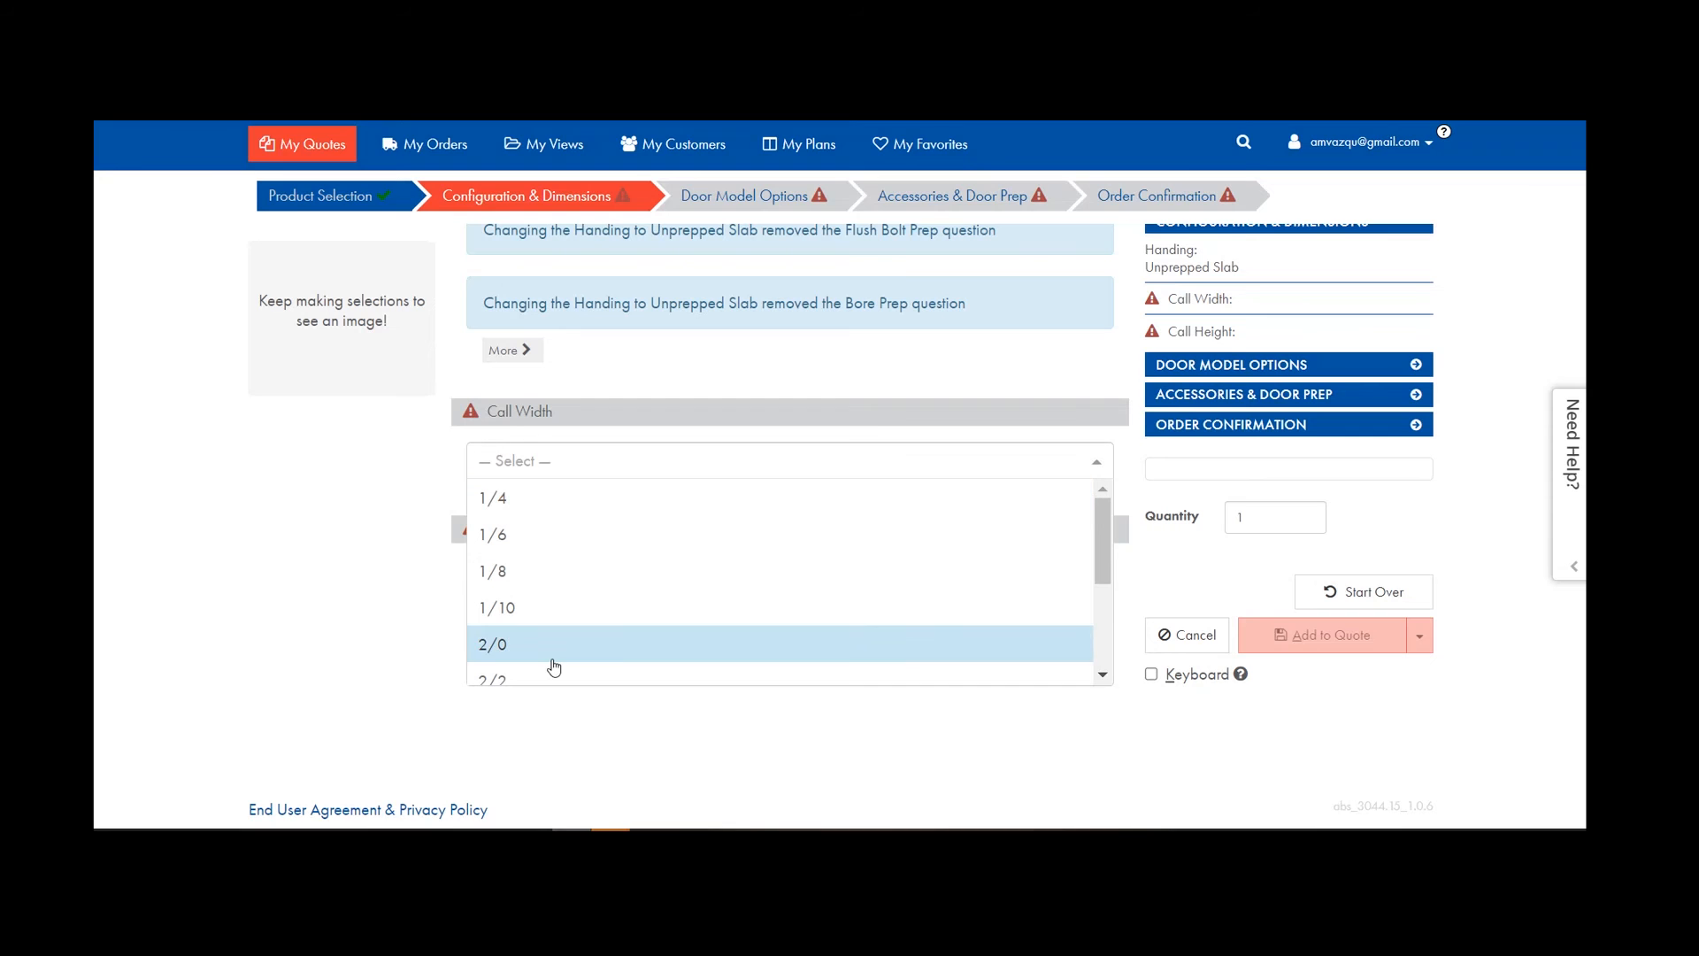
scroll(544, 637, down, 1)
click(539, 615)
click(530, 432)
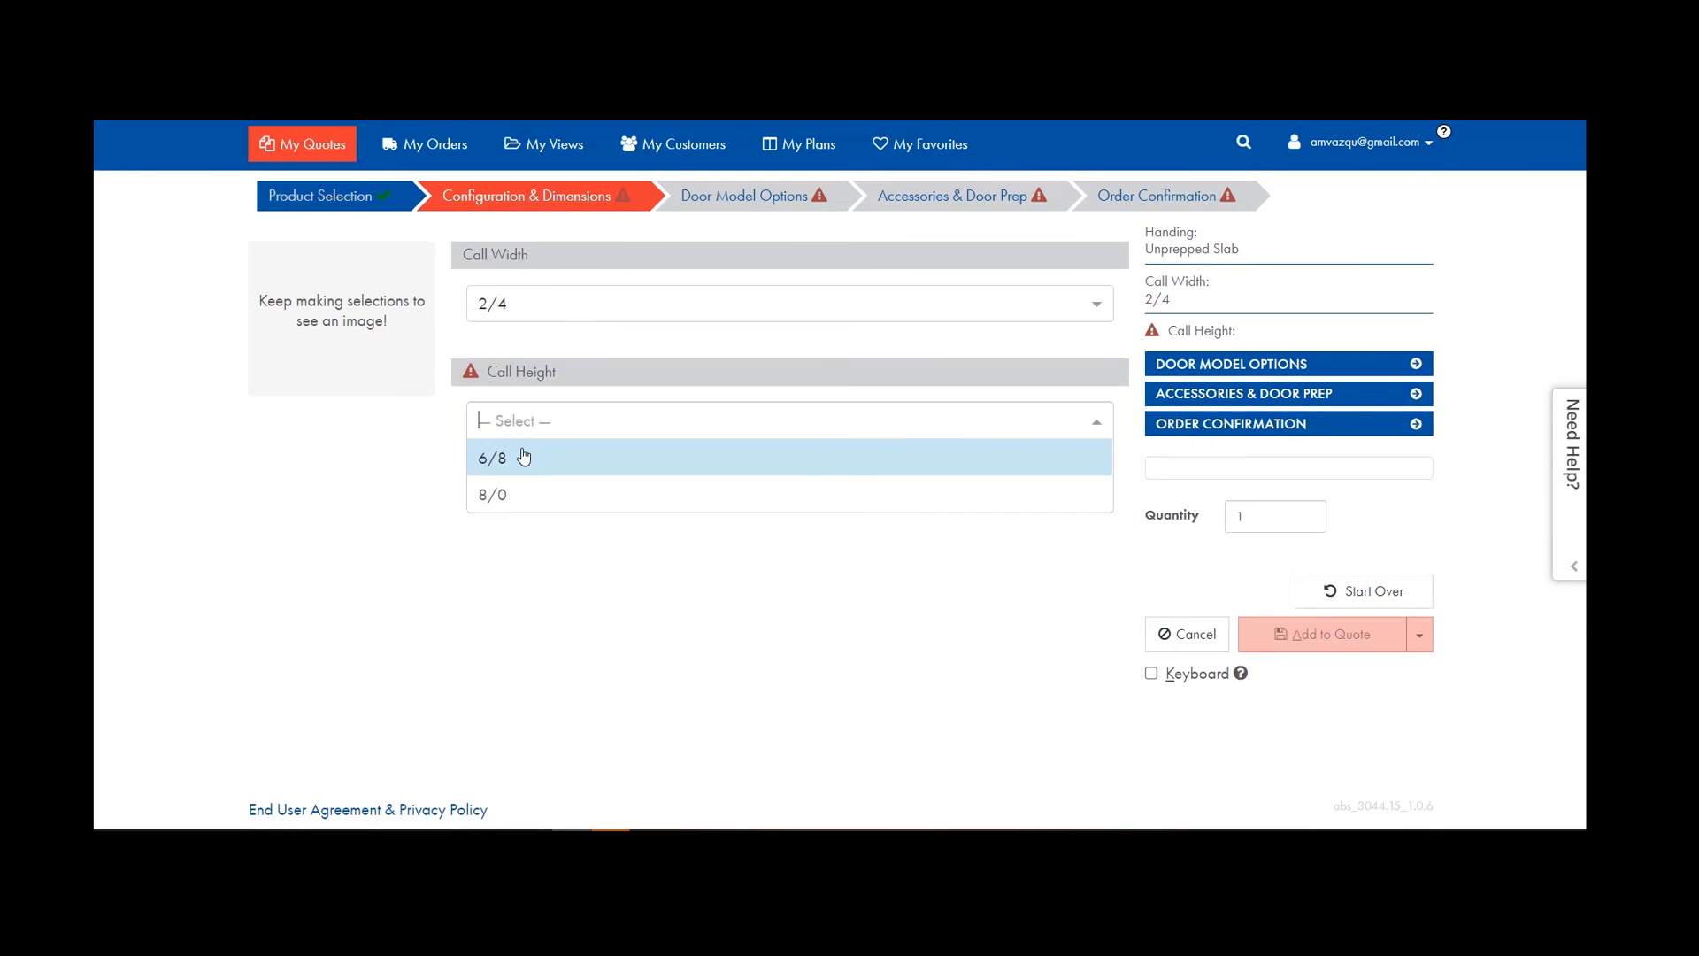
click(524, 457)
Choose Smooth skin, F.J. Stiles, and 1 3/8" Hollow Core in the door model options.
click(730, 197)
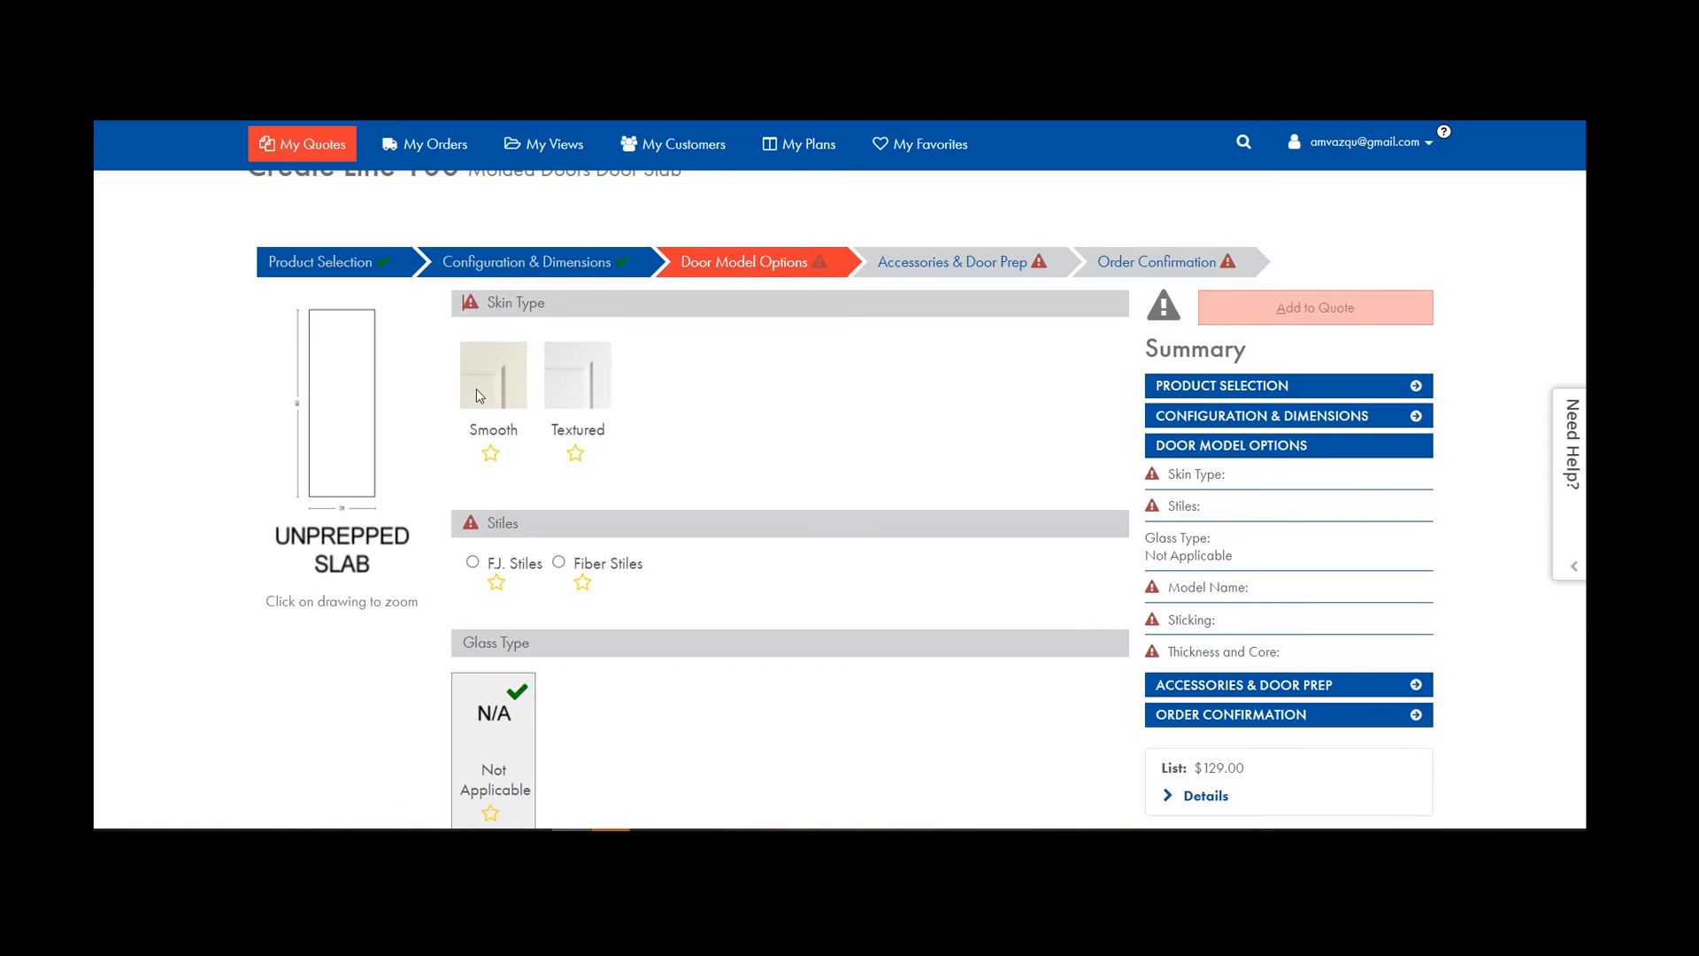
click(476, 395)
click(493, 295)
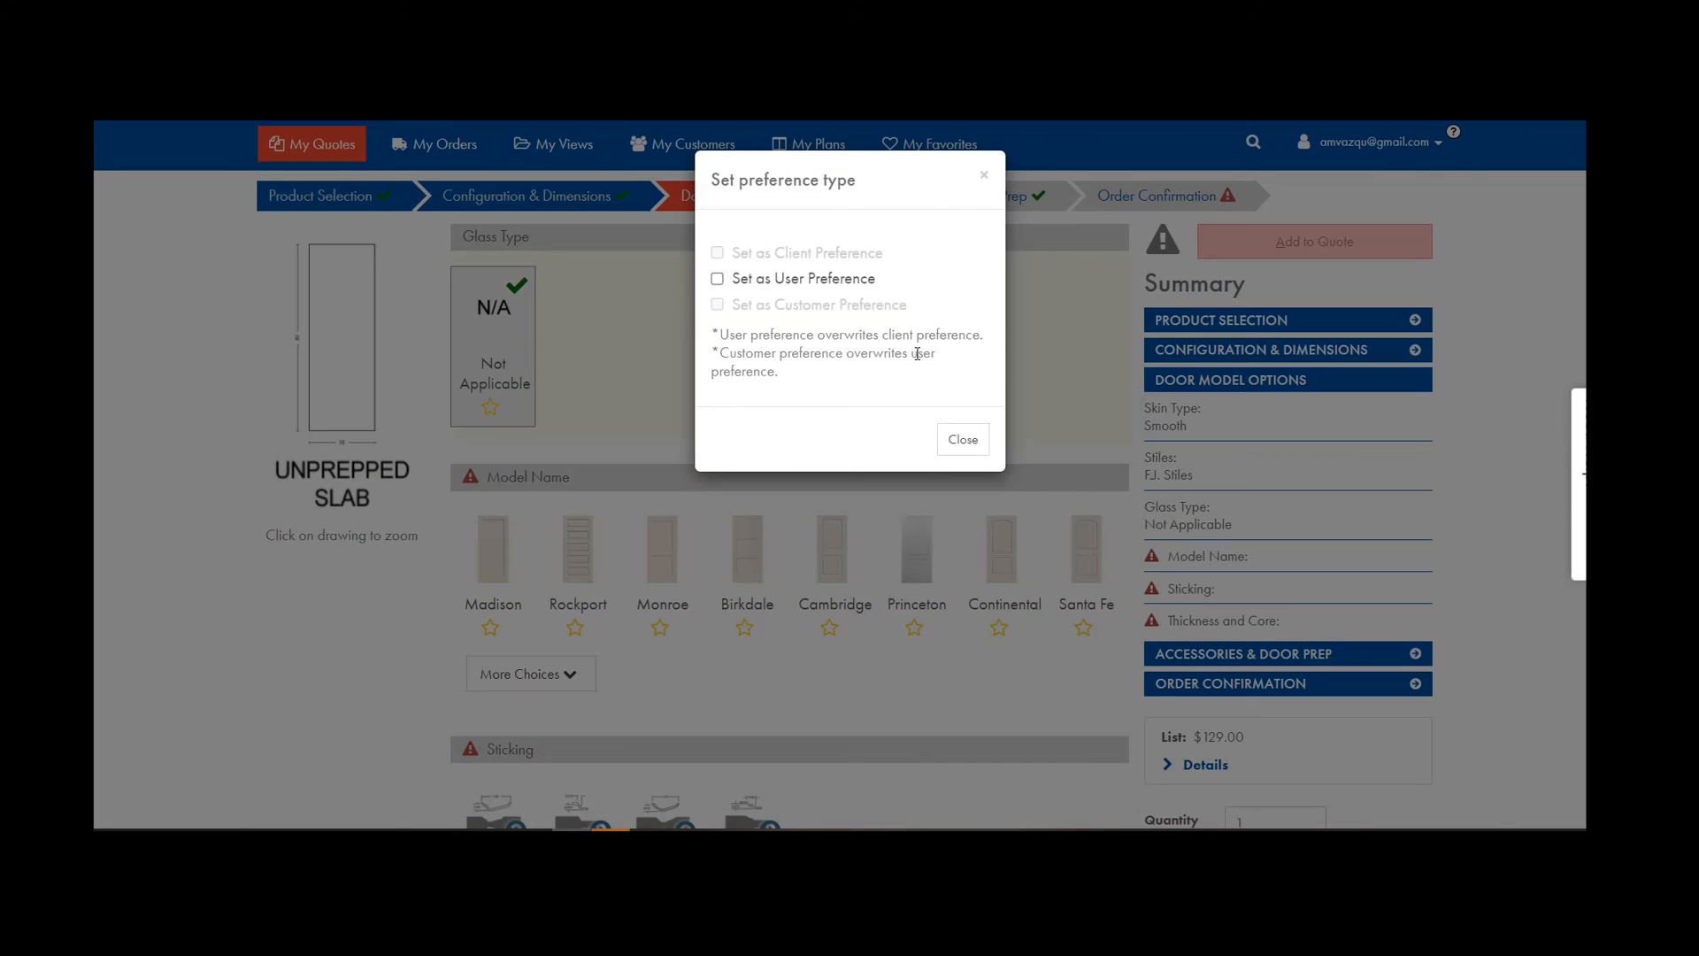
click(945, 439)
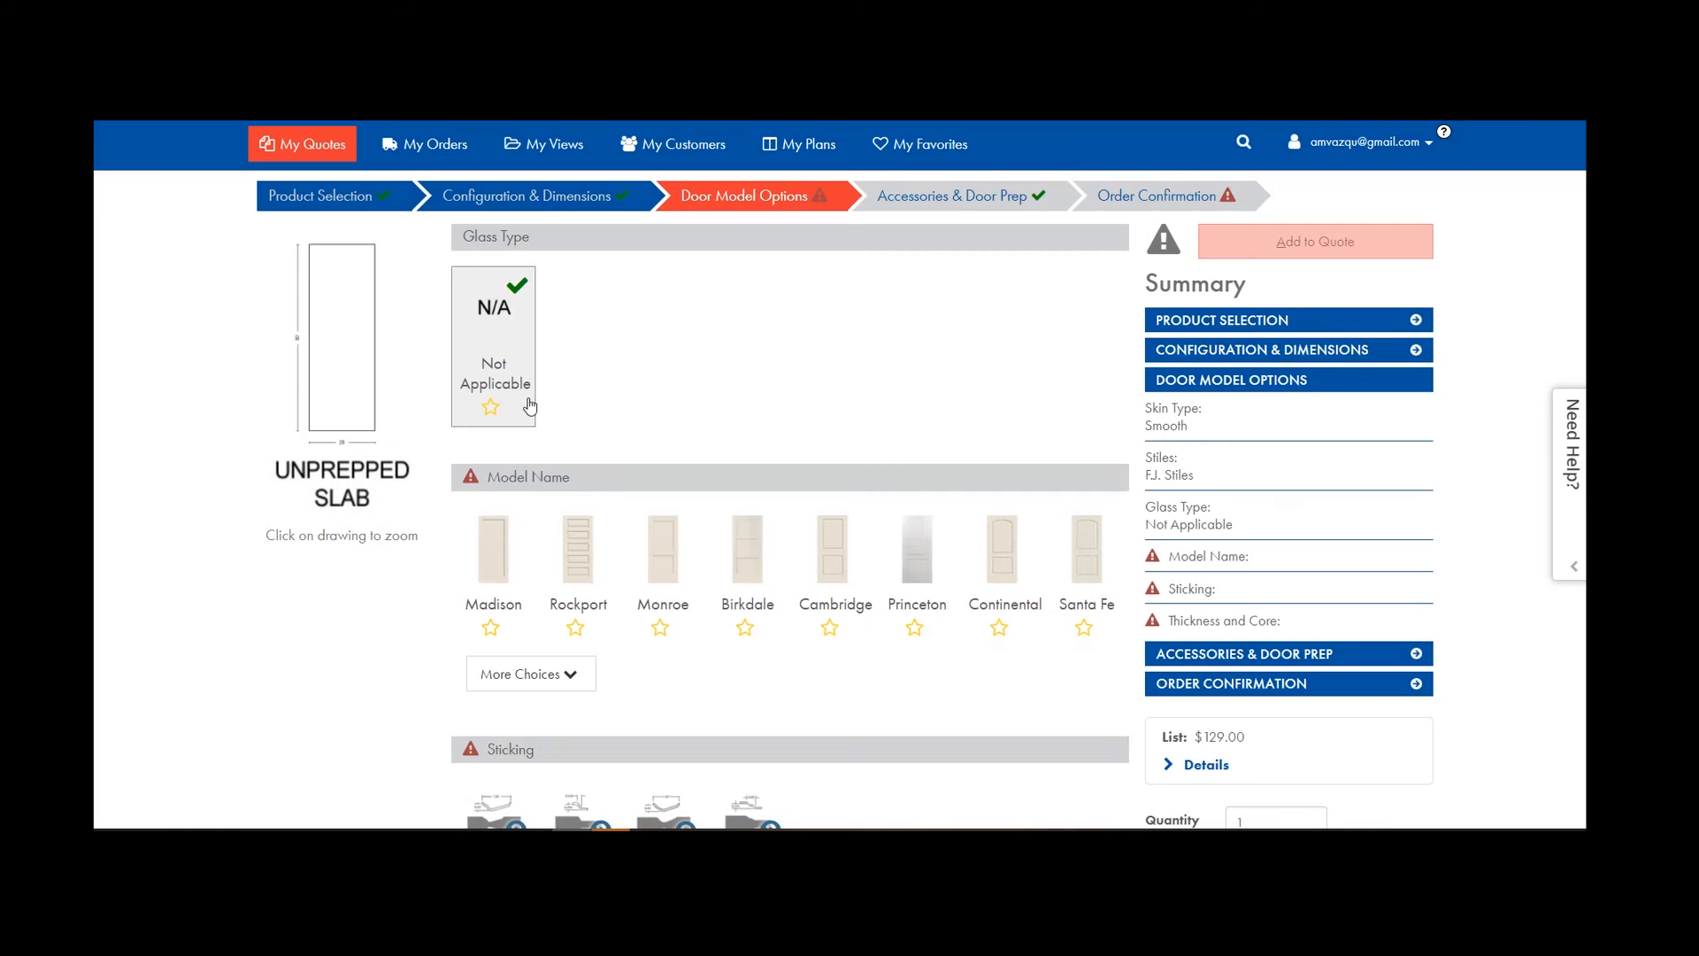
scroll(522, 389, up, 4)
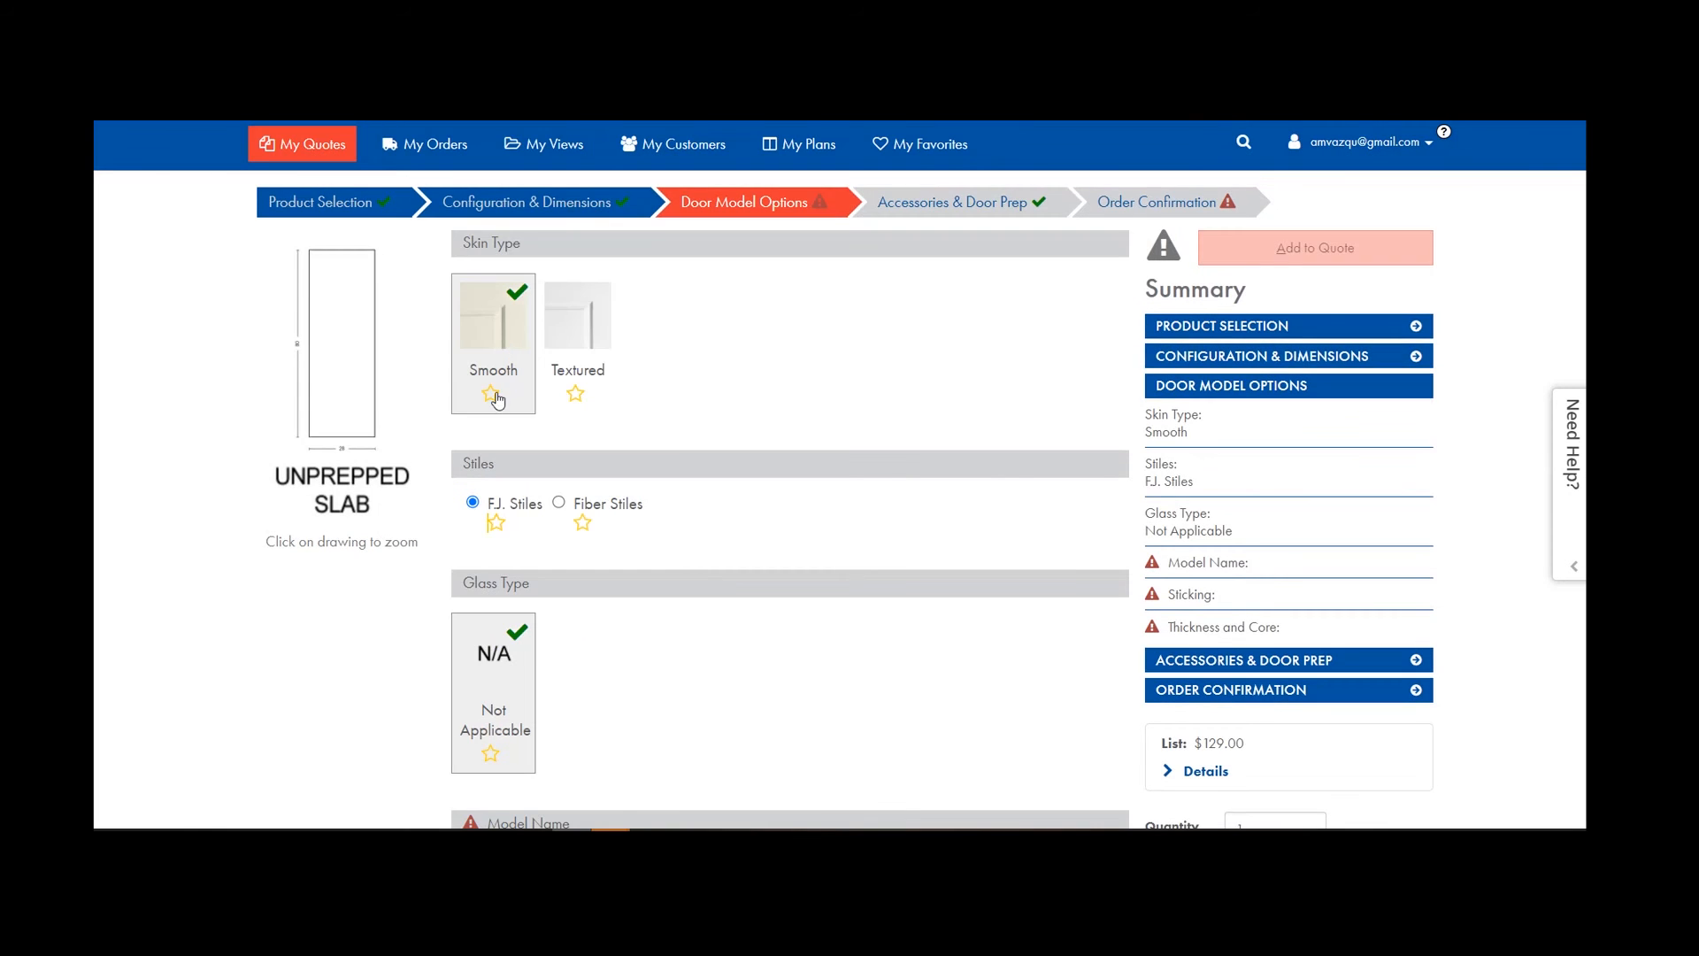
scroll(519, 535, down, 1)
scroll(519, 536, down, 3)
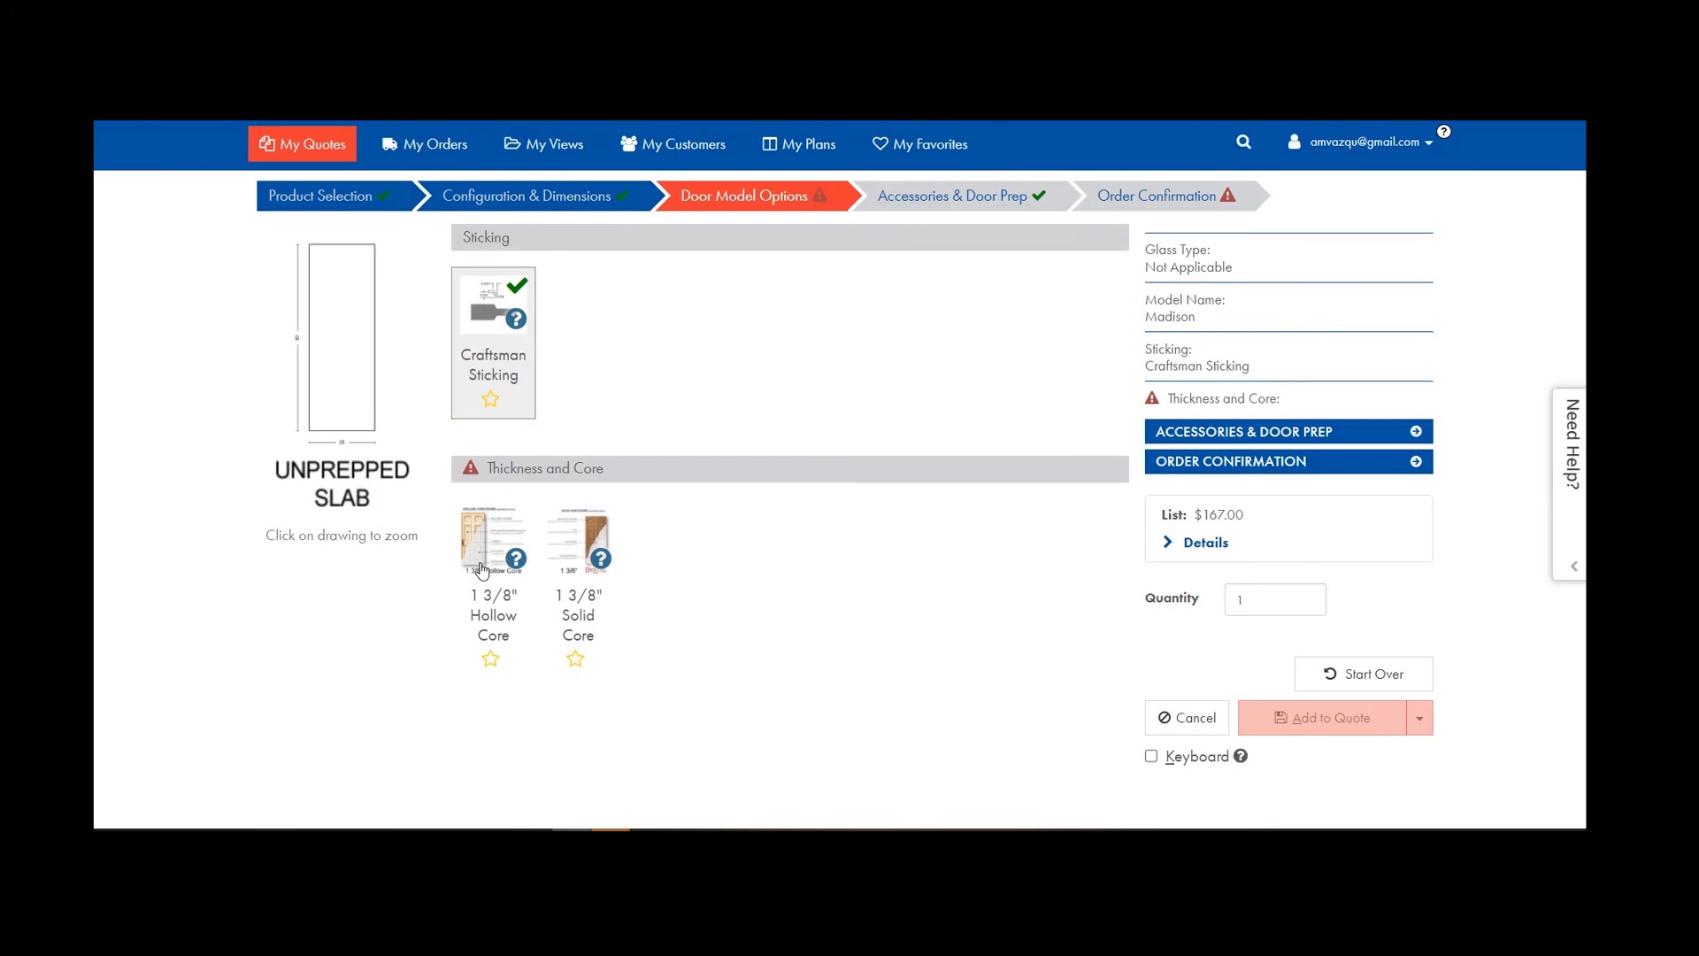
click(485, 564)
Confirm the slab width and height, then Save & Copy line 100.
click(1121, 197)
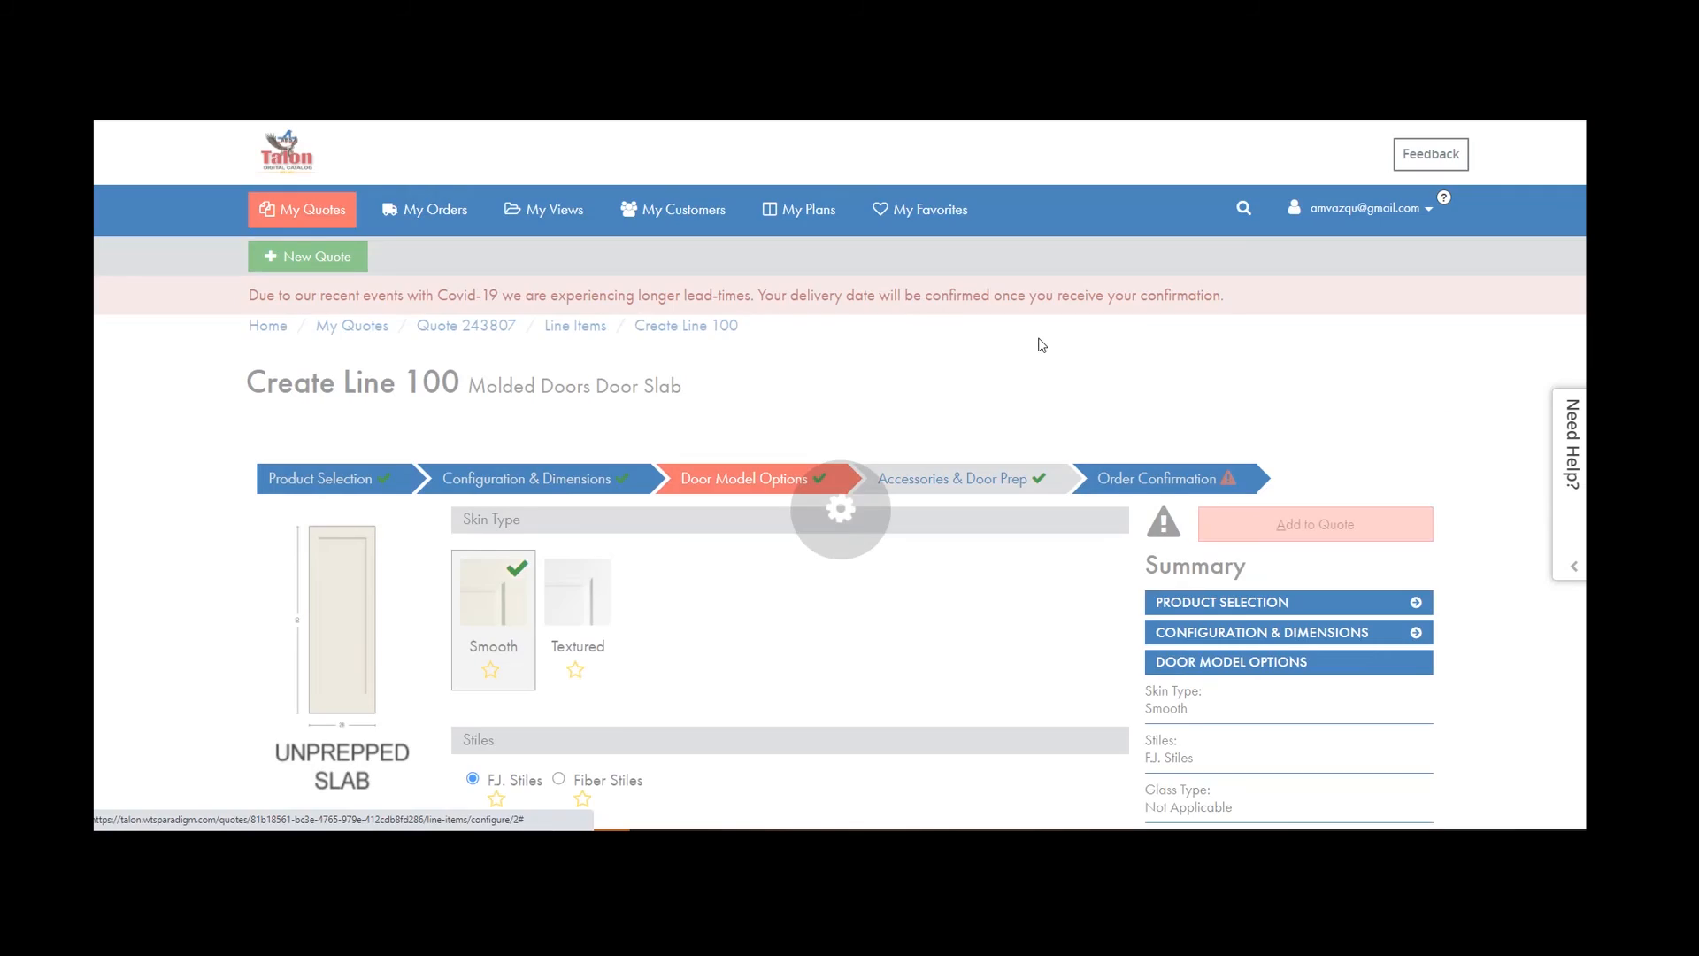
click(481, 507)
click(492, 432)
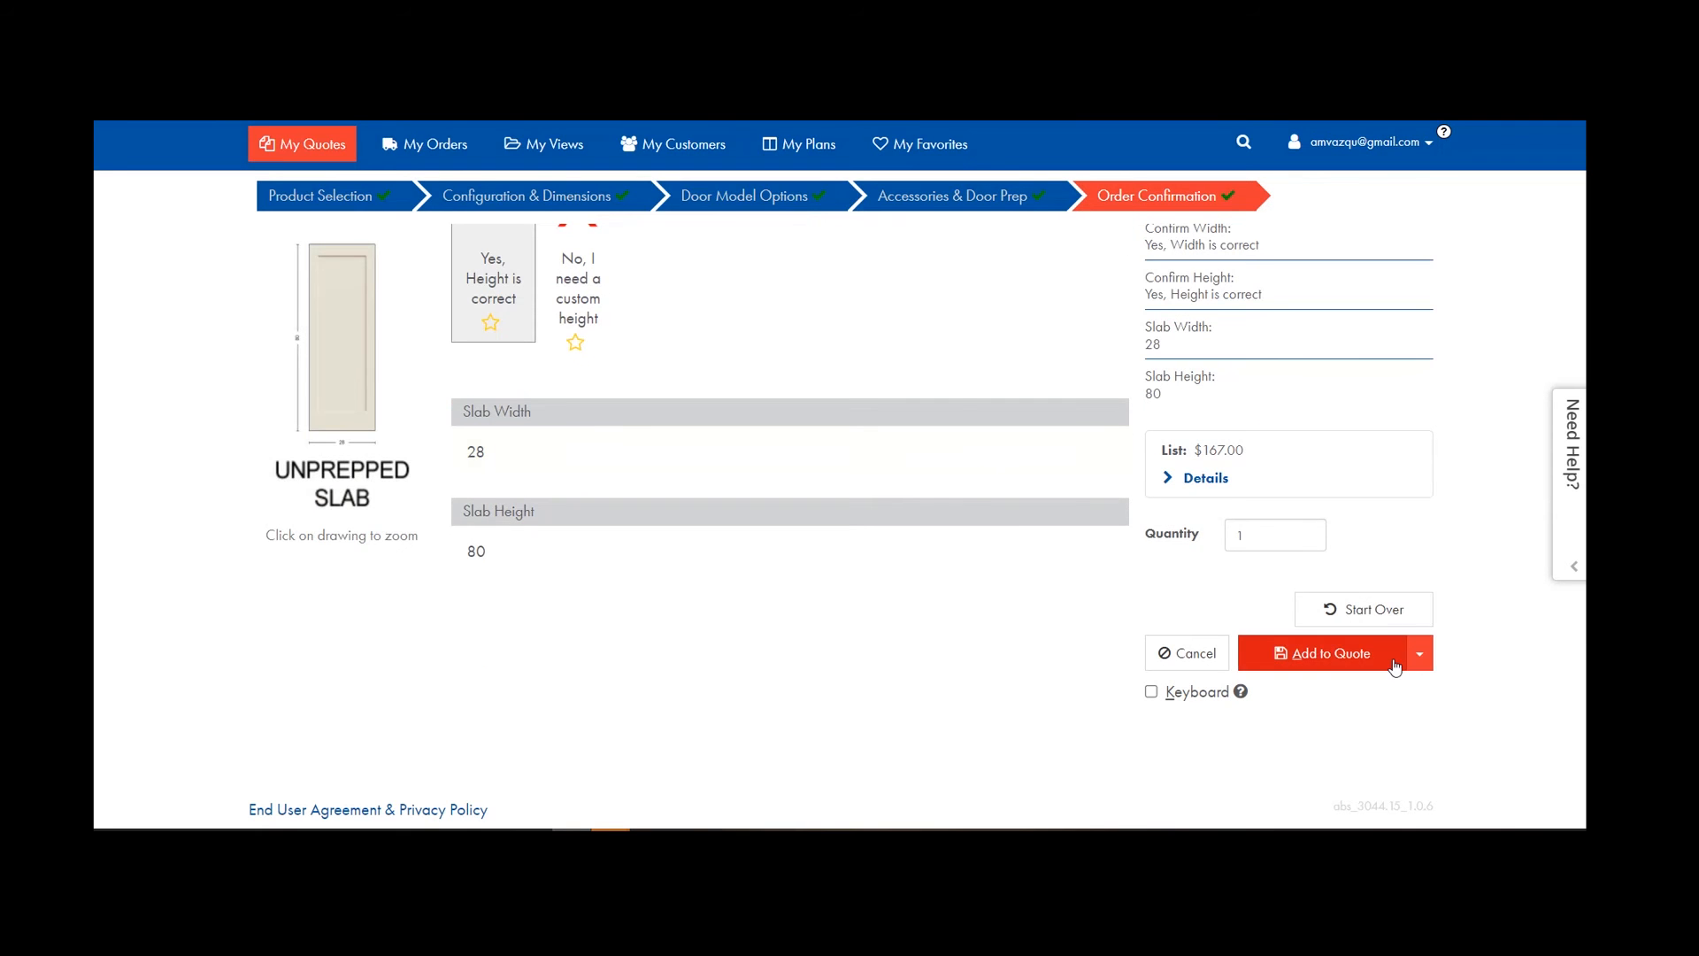
click(1418, 653)
click(1344, 678)
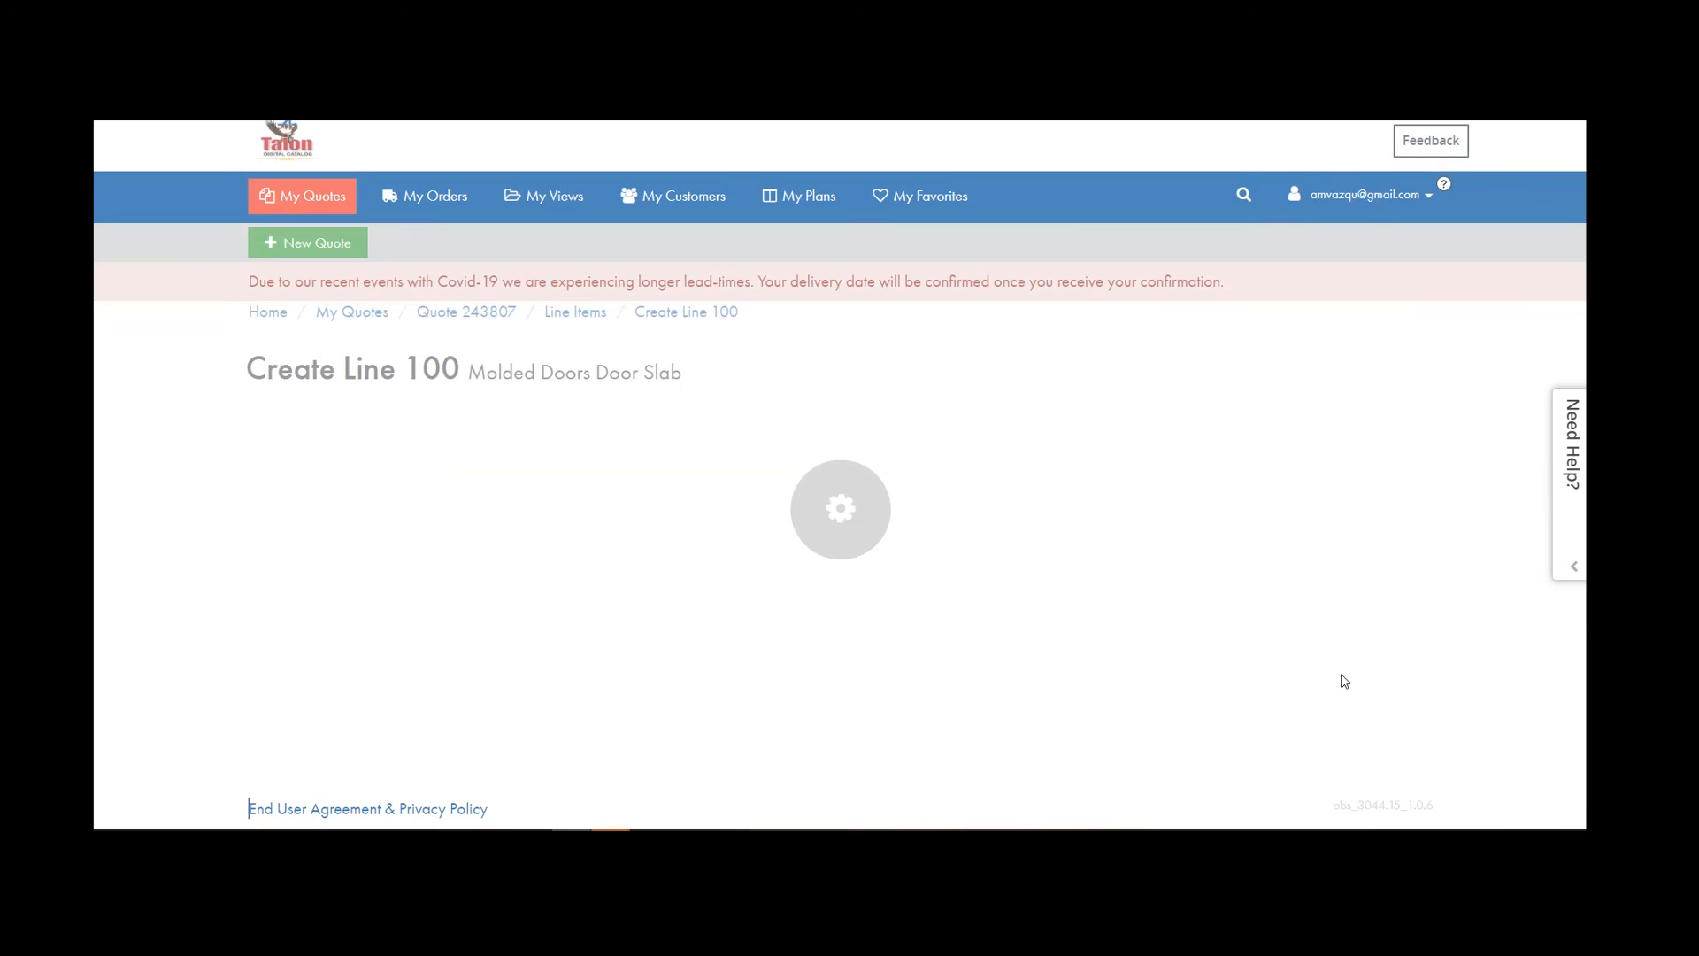
Set the copied line's handing to Right Hand Inswing.
click(532, 274)
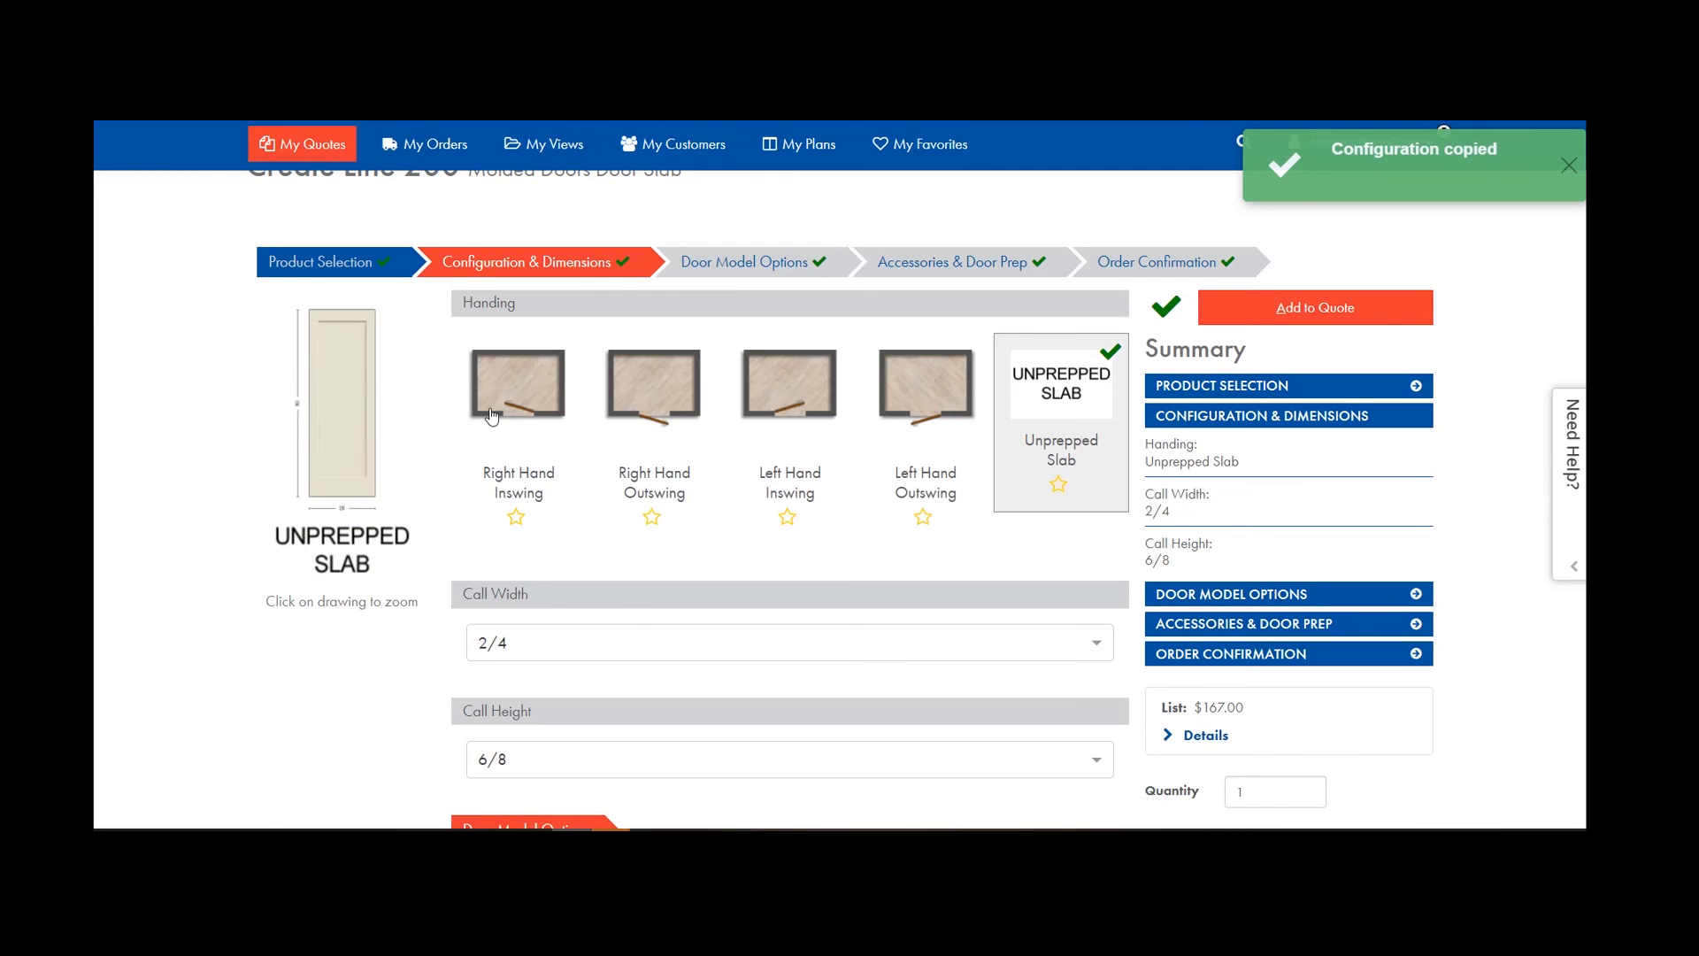
click(492, 416)
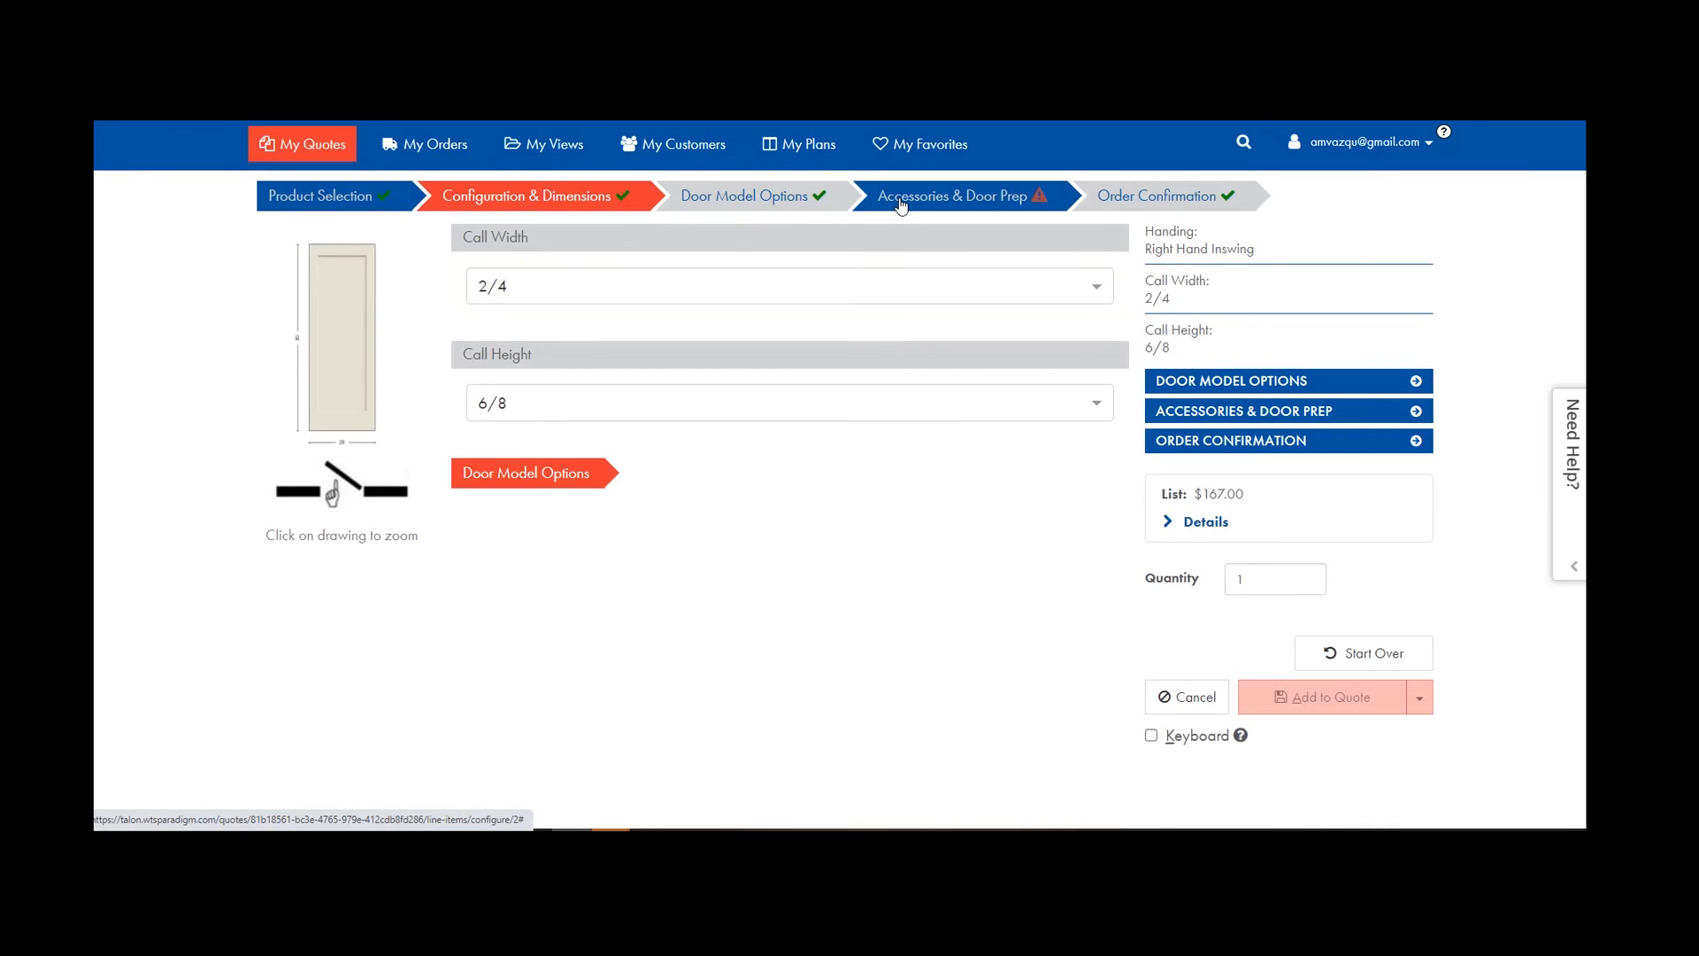
click(921, 203)
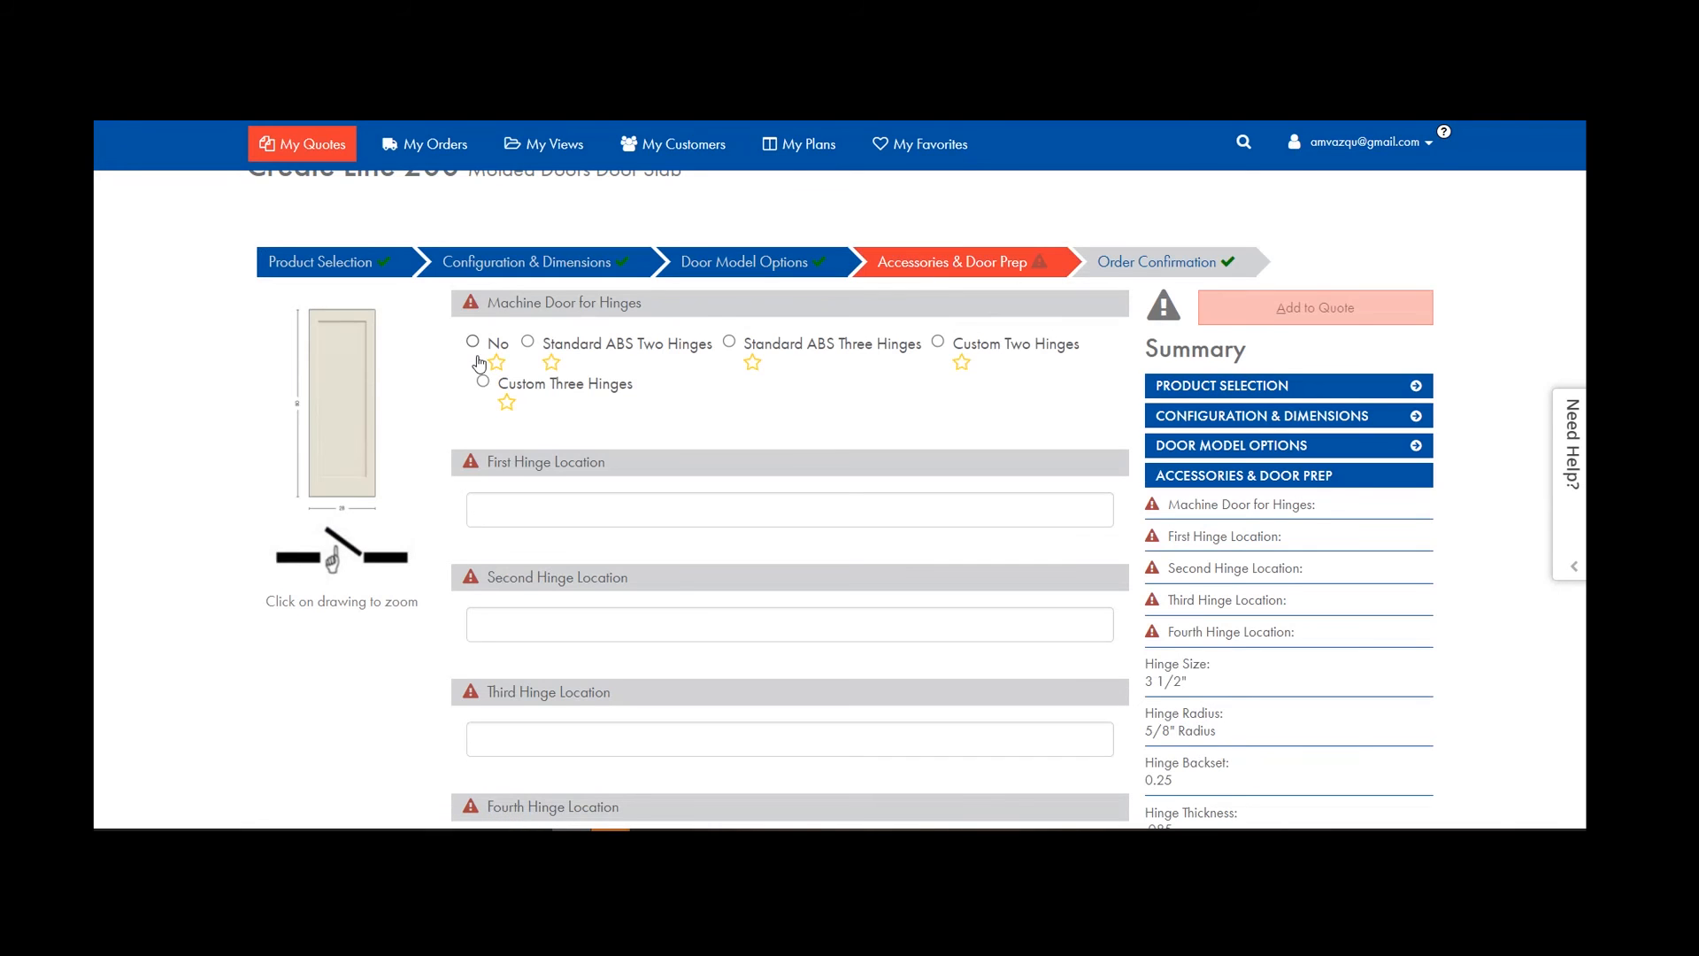
Add Standard ABS Three Hinges, Standard ABS Single Bore and Bevel 3/16" Under door preps.
click(729, 342)
click(469, 456)
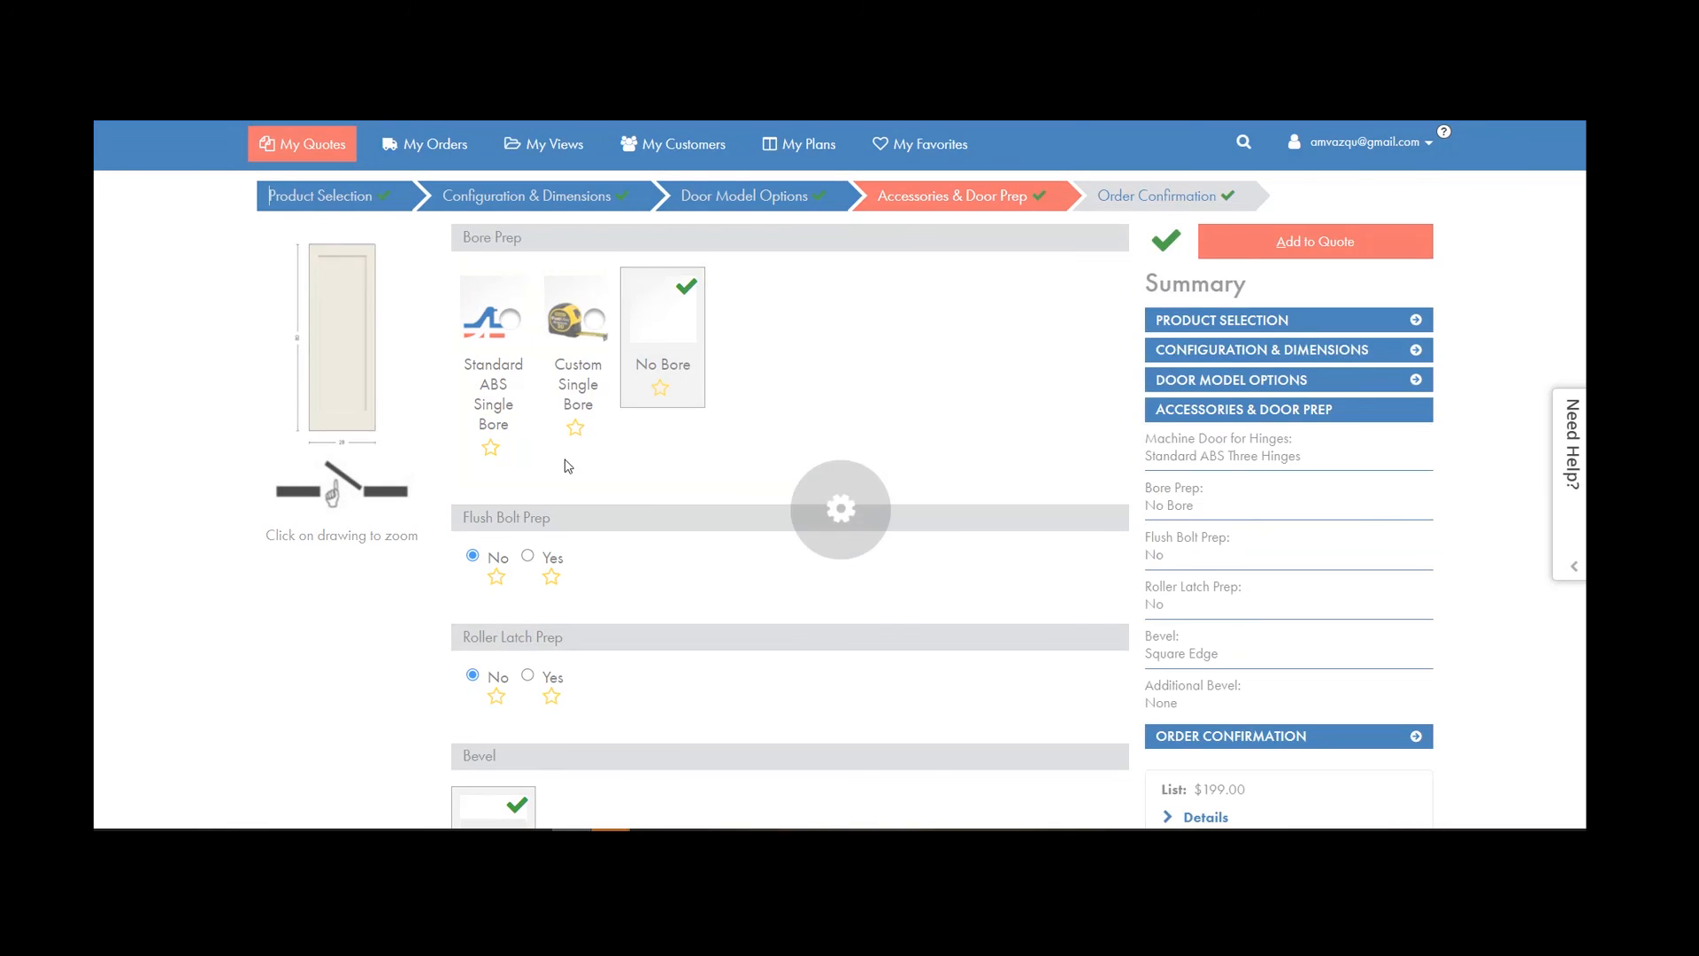
scroll(768, 533, up, 5)
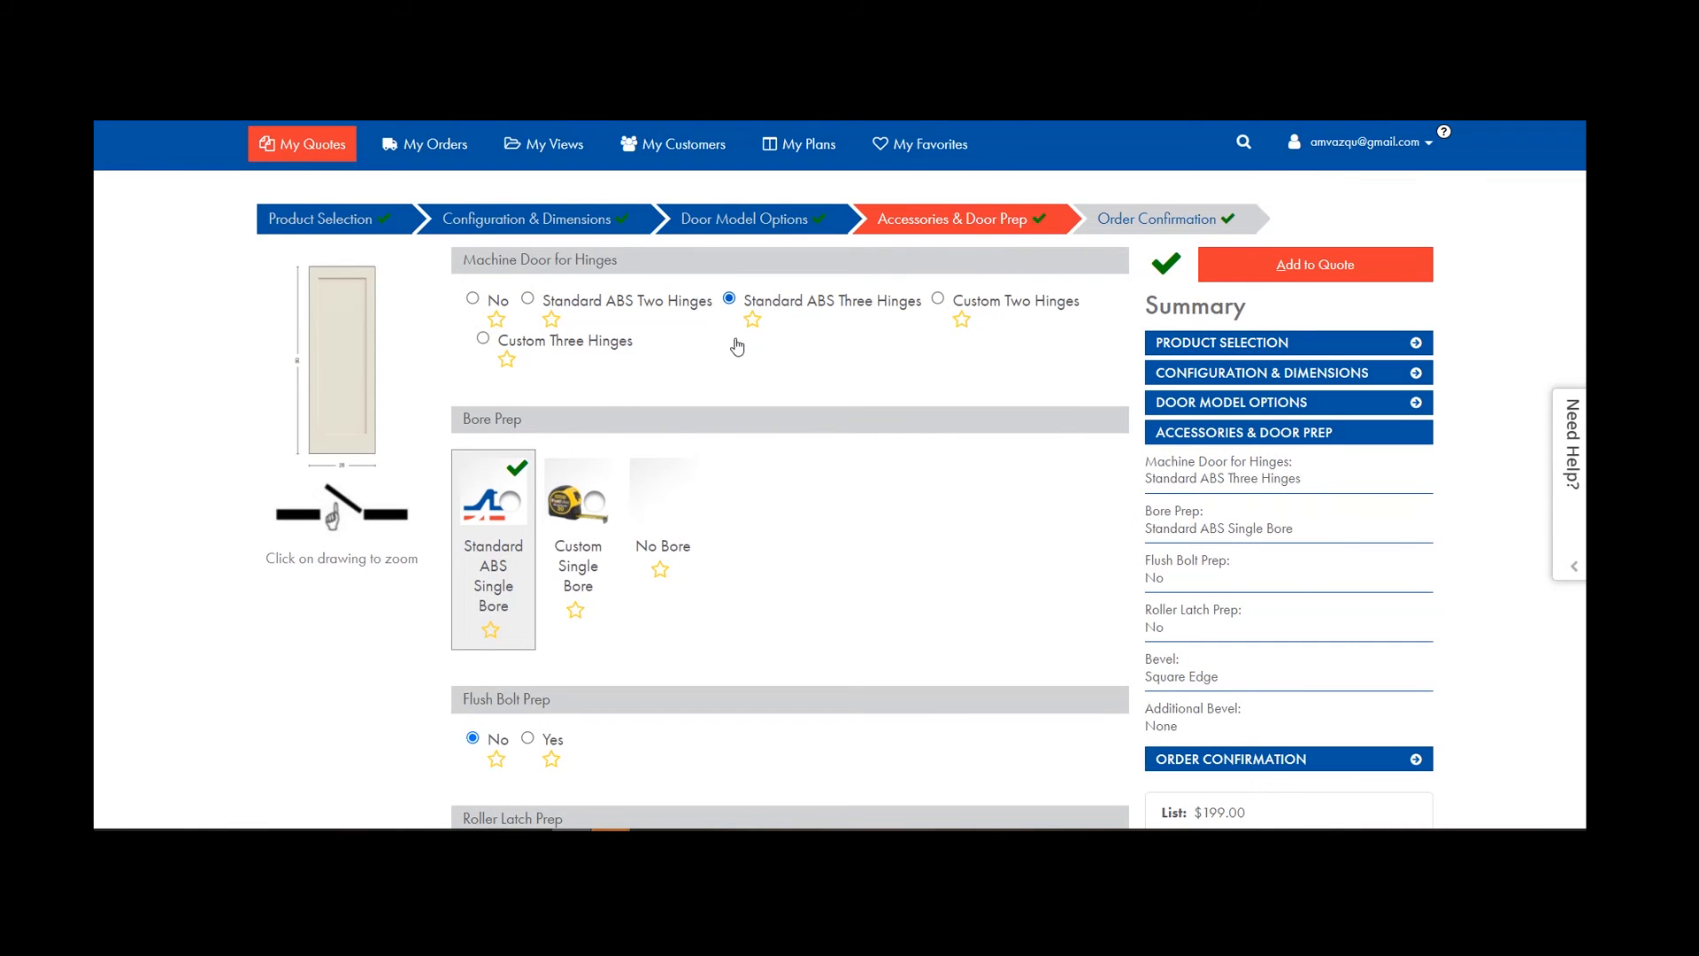
scroll(485, 543, down, 8)
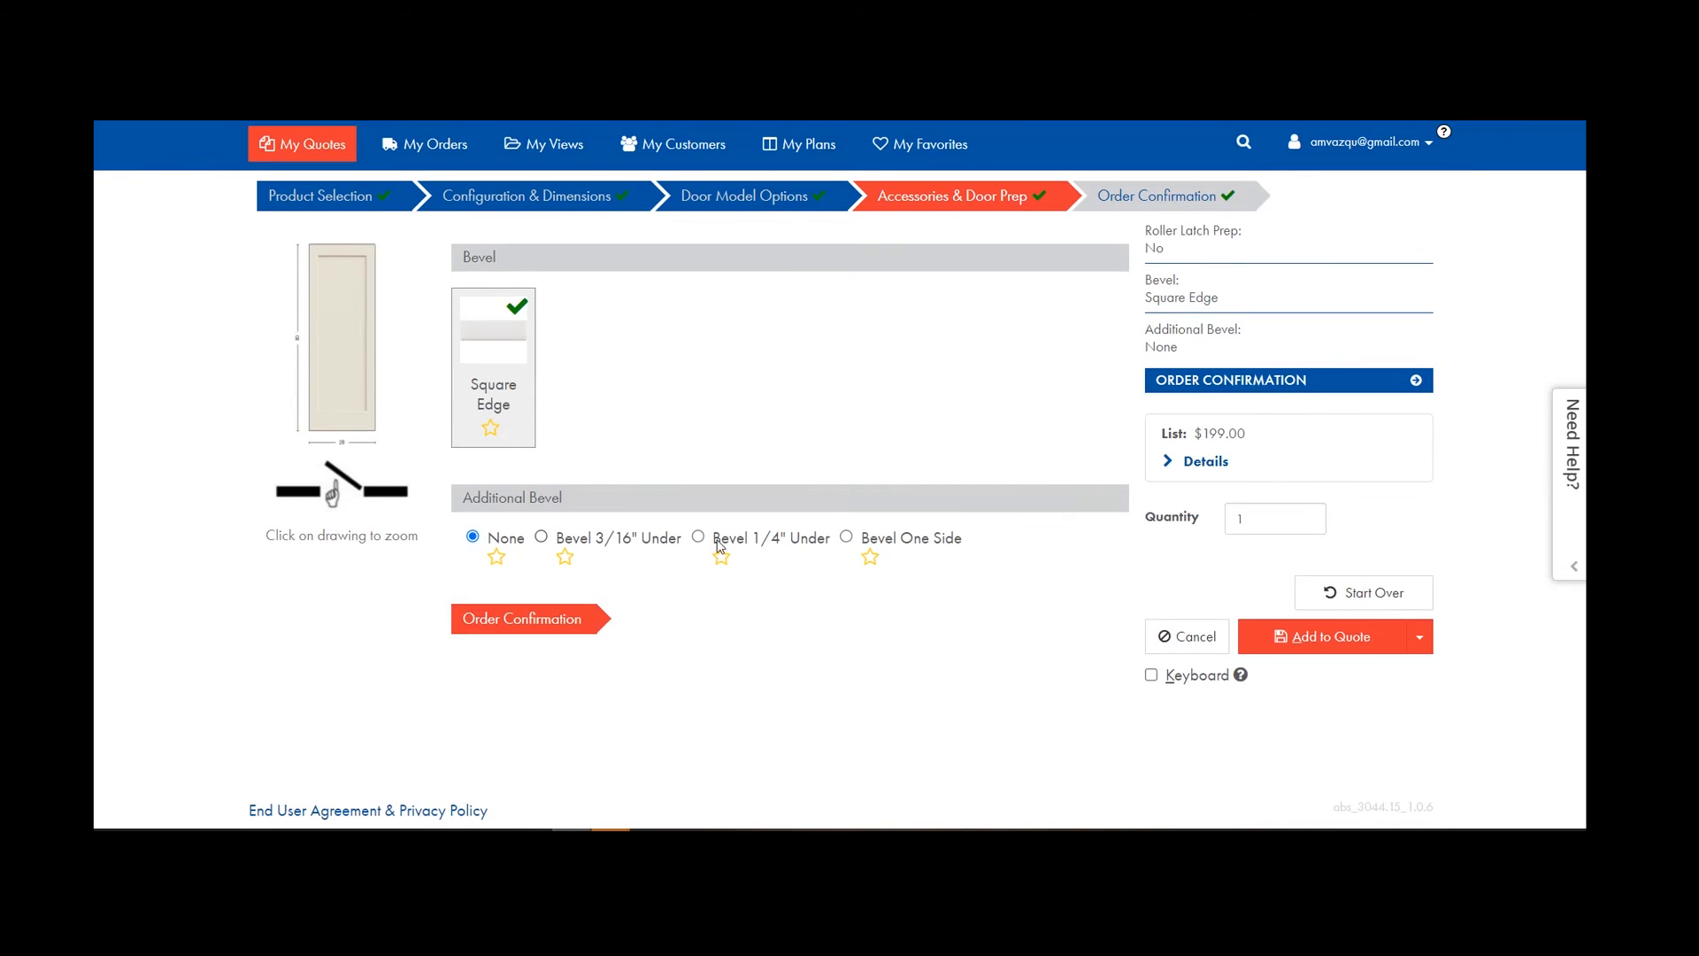
scroll(656, 660, up, 1)
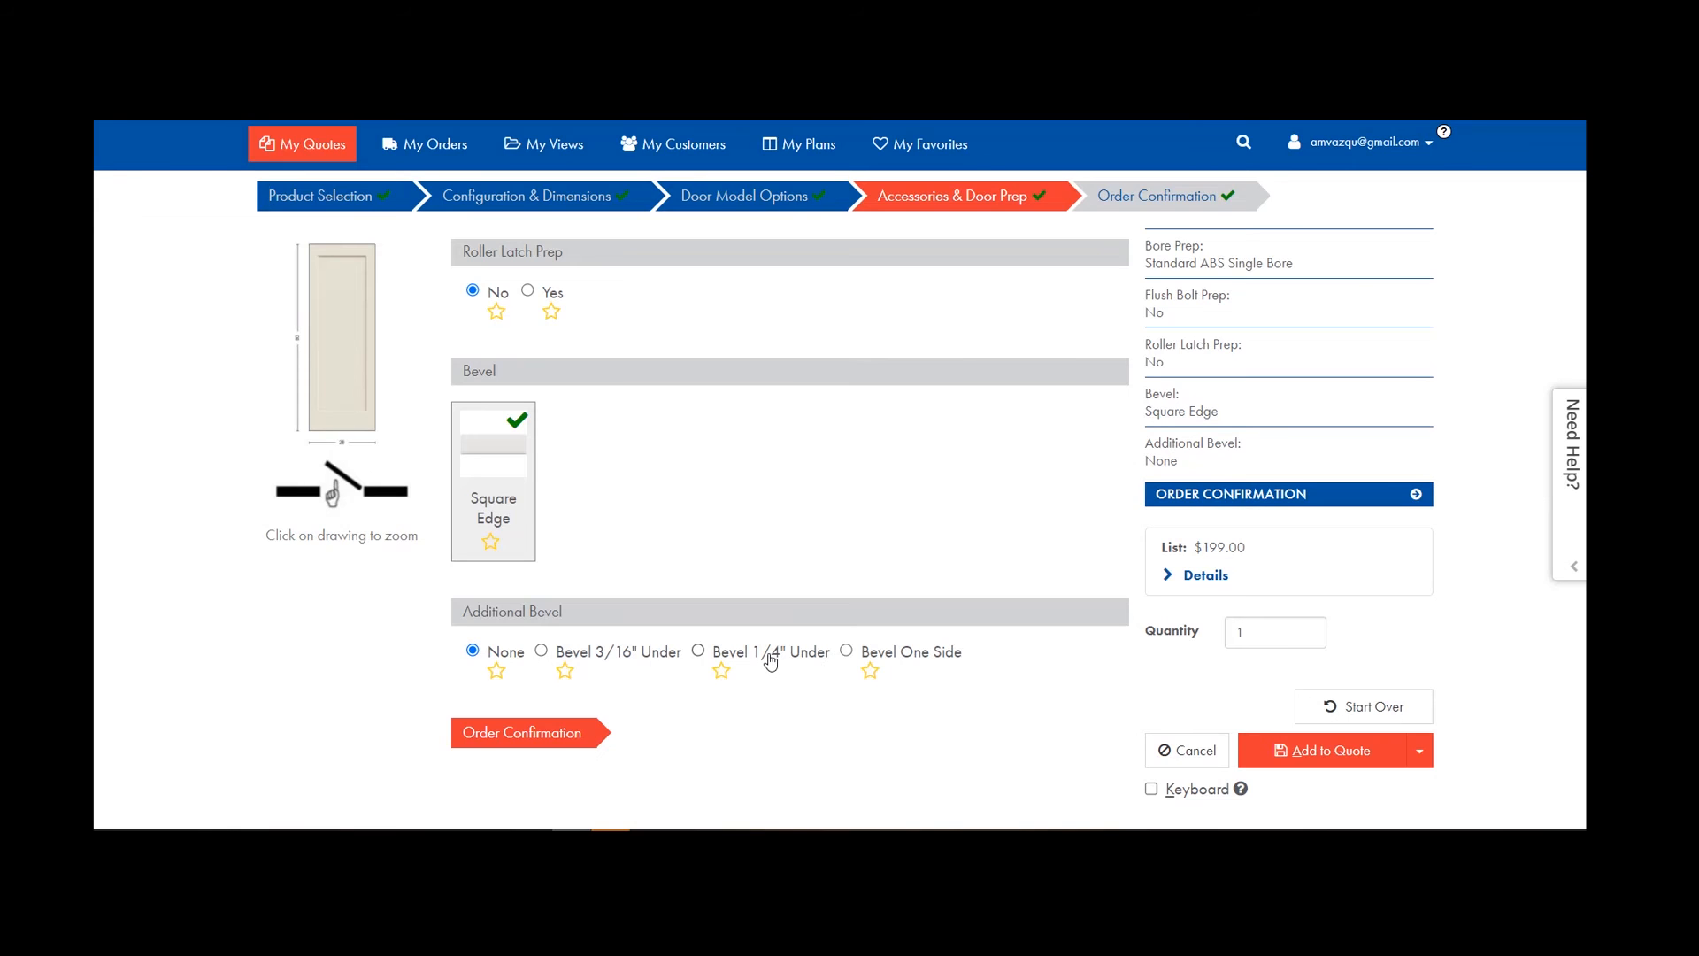
click(540, 651)
scroll(559, 600, up, 1)
Add line 200 to the quote from Order Confirmation and reopen line 100 for editing.
click(1170, 196)
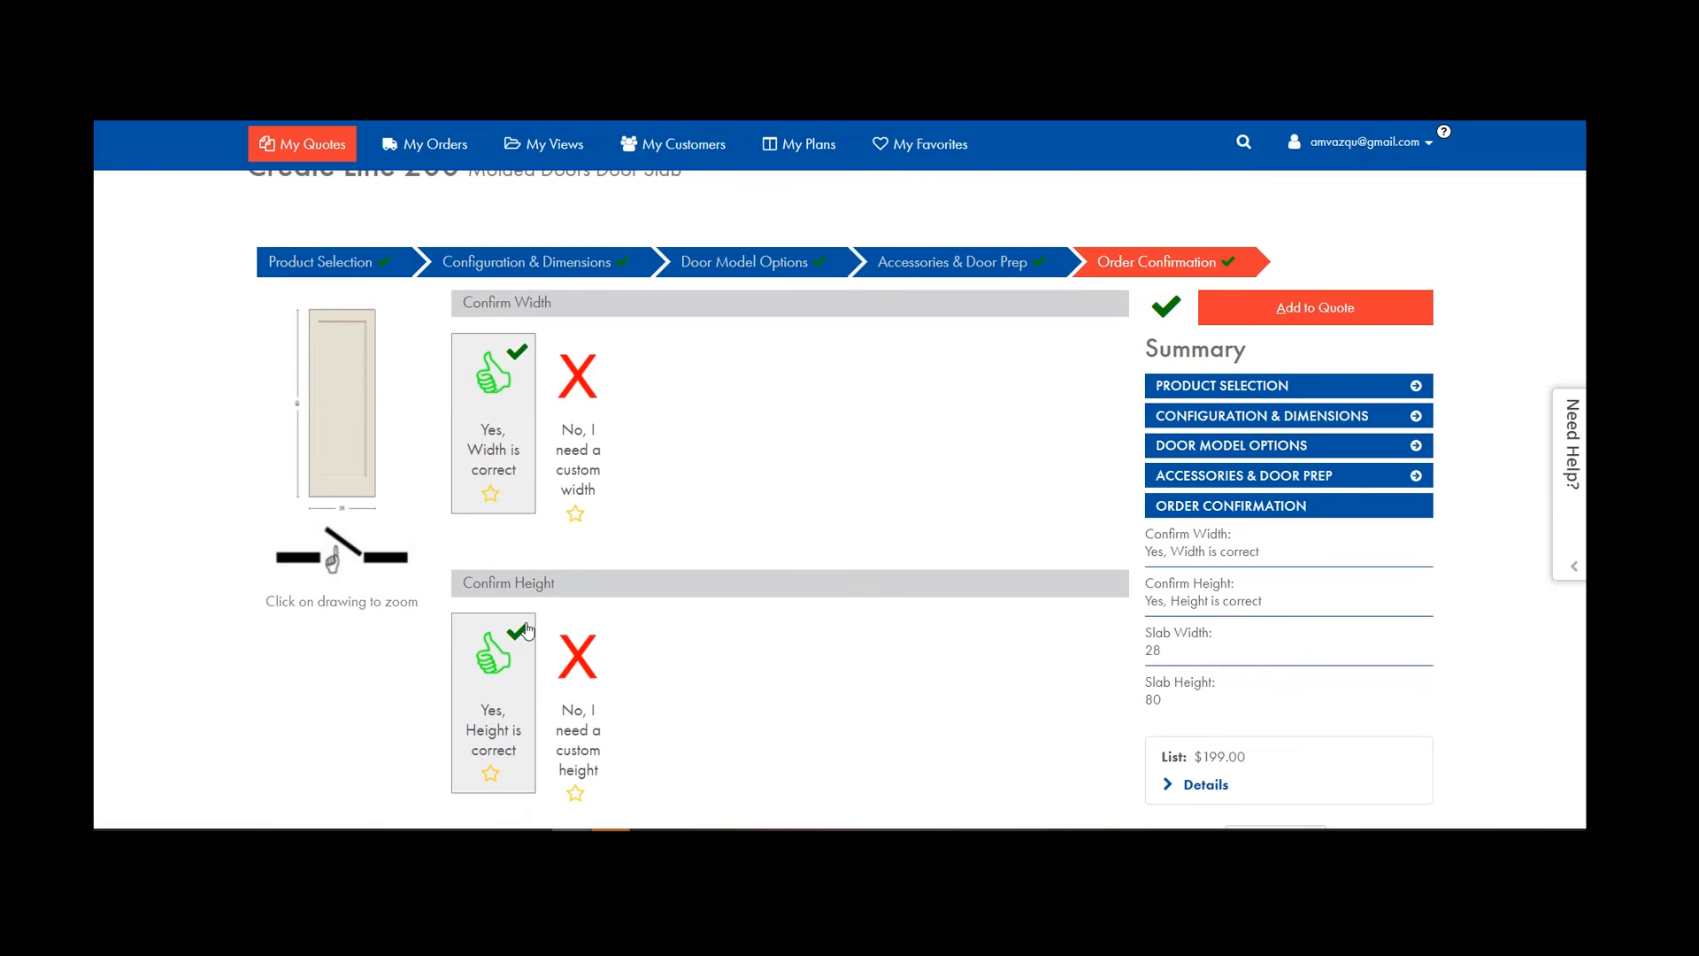
scroll(526, 282, down, 4)
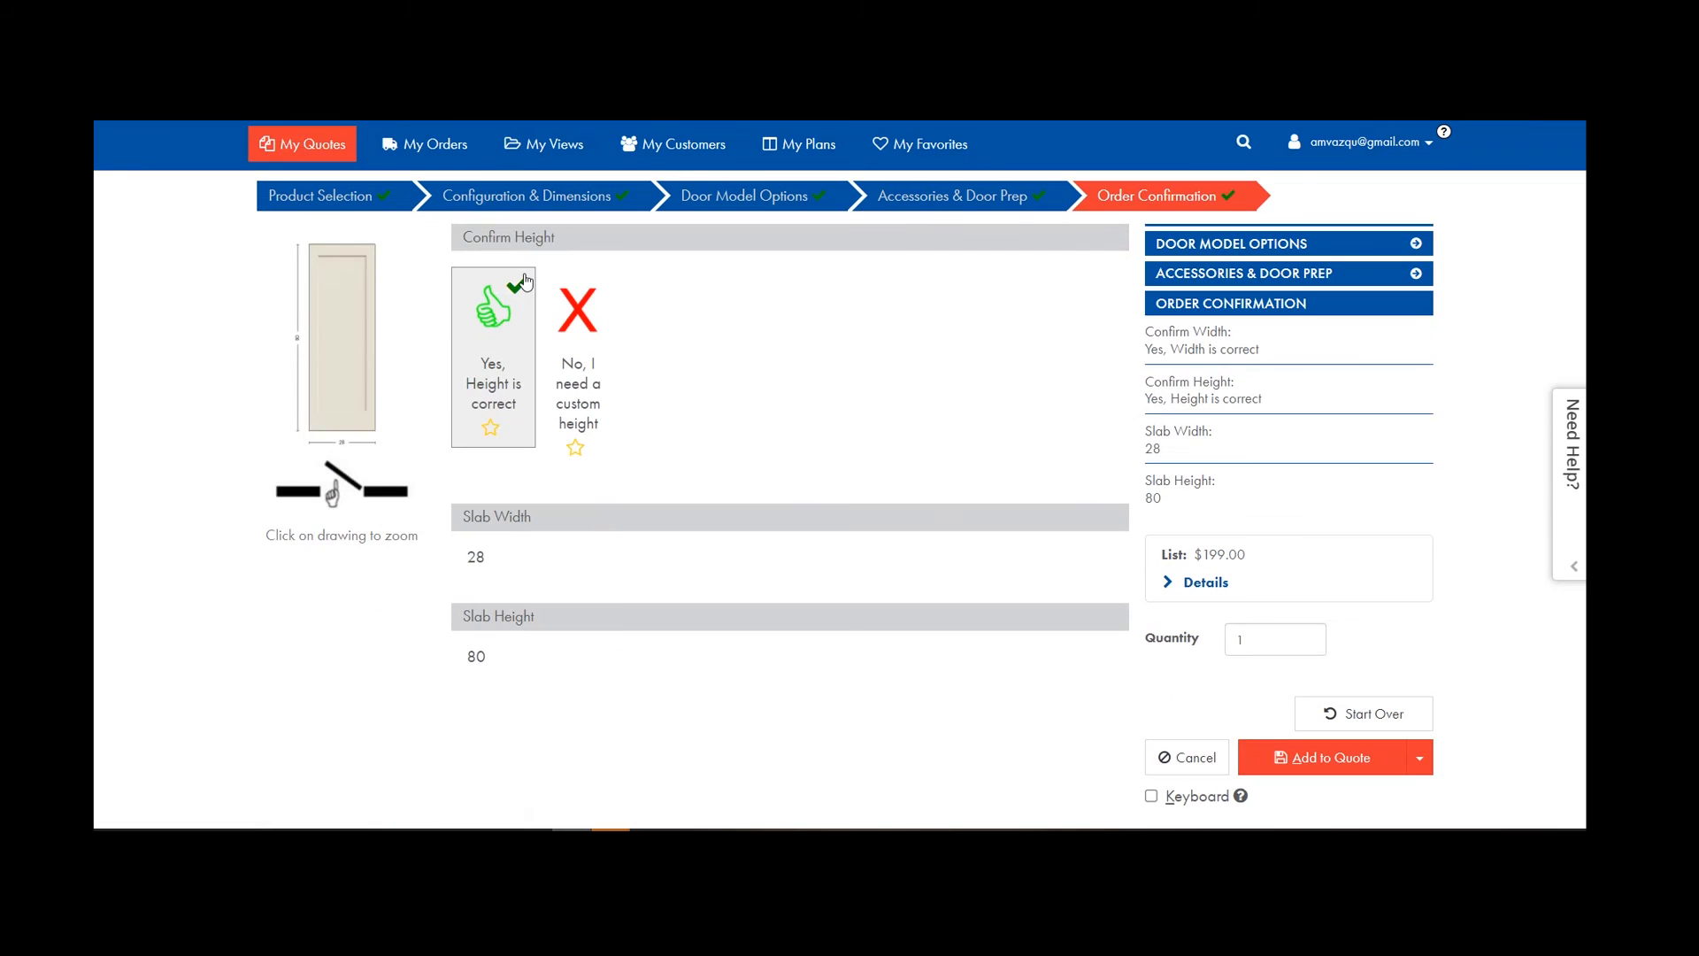
click(1308, 757)
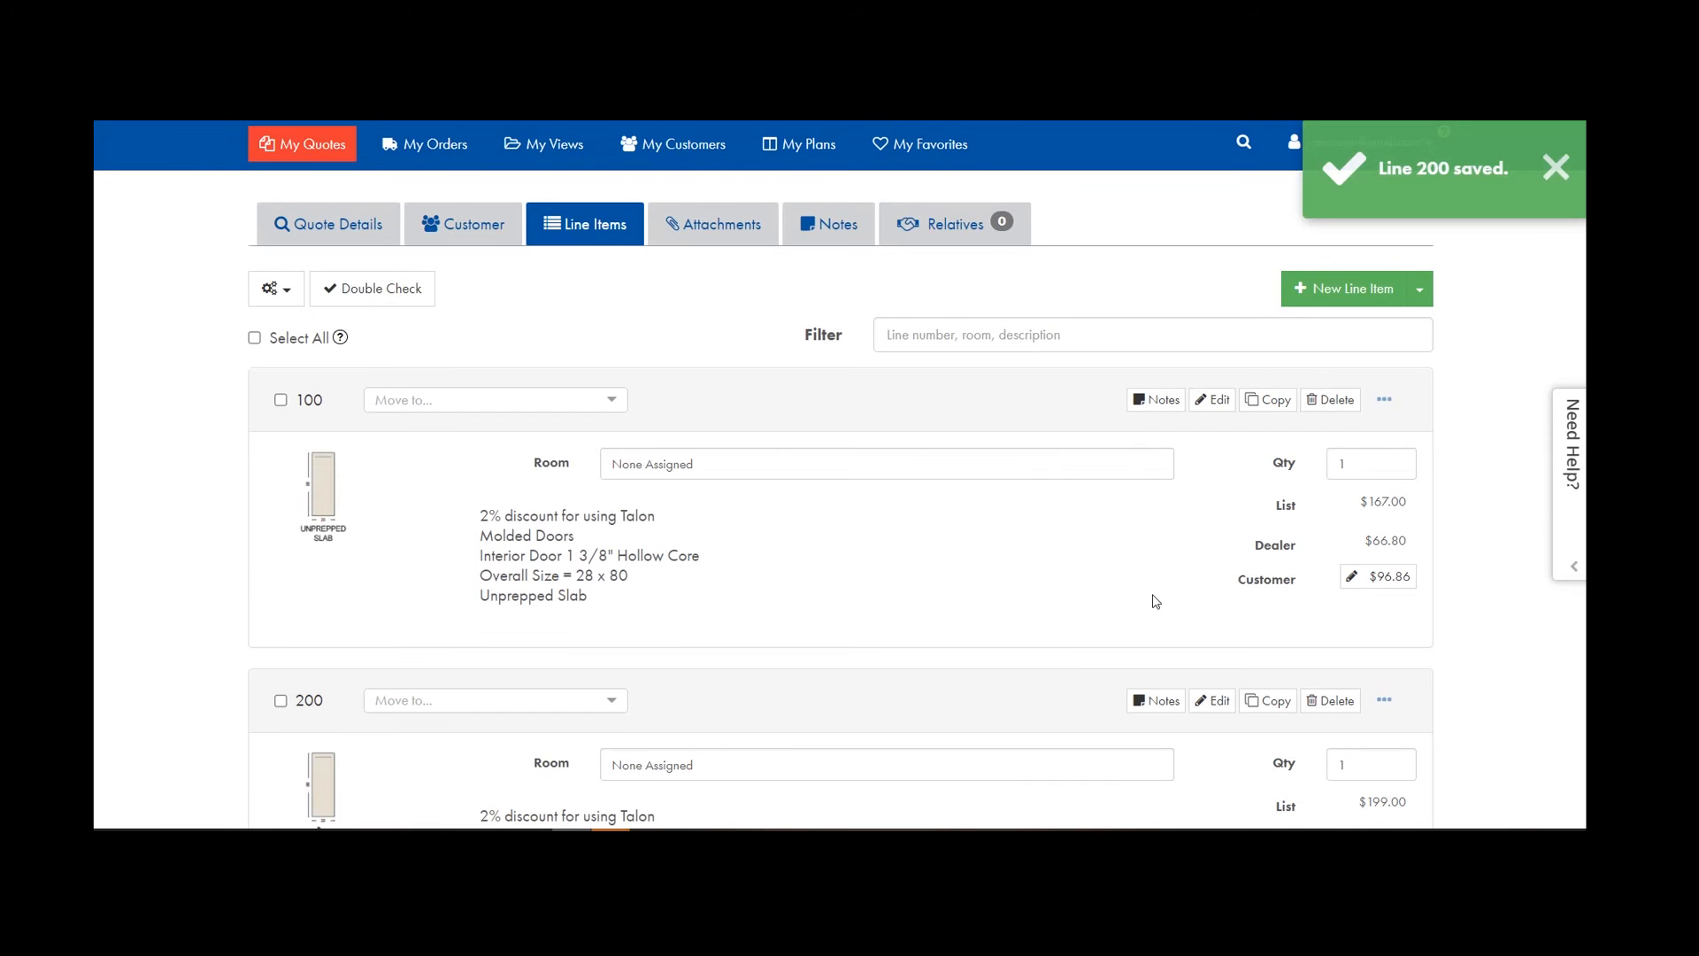
click(1213, 399)
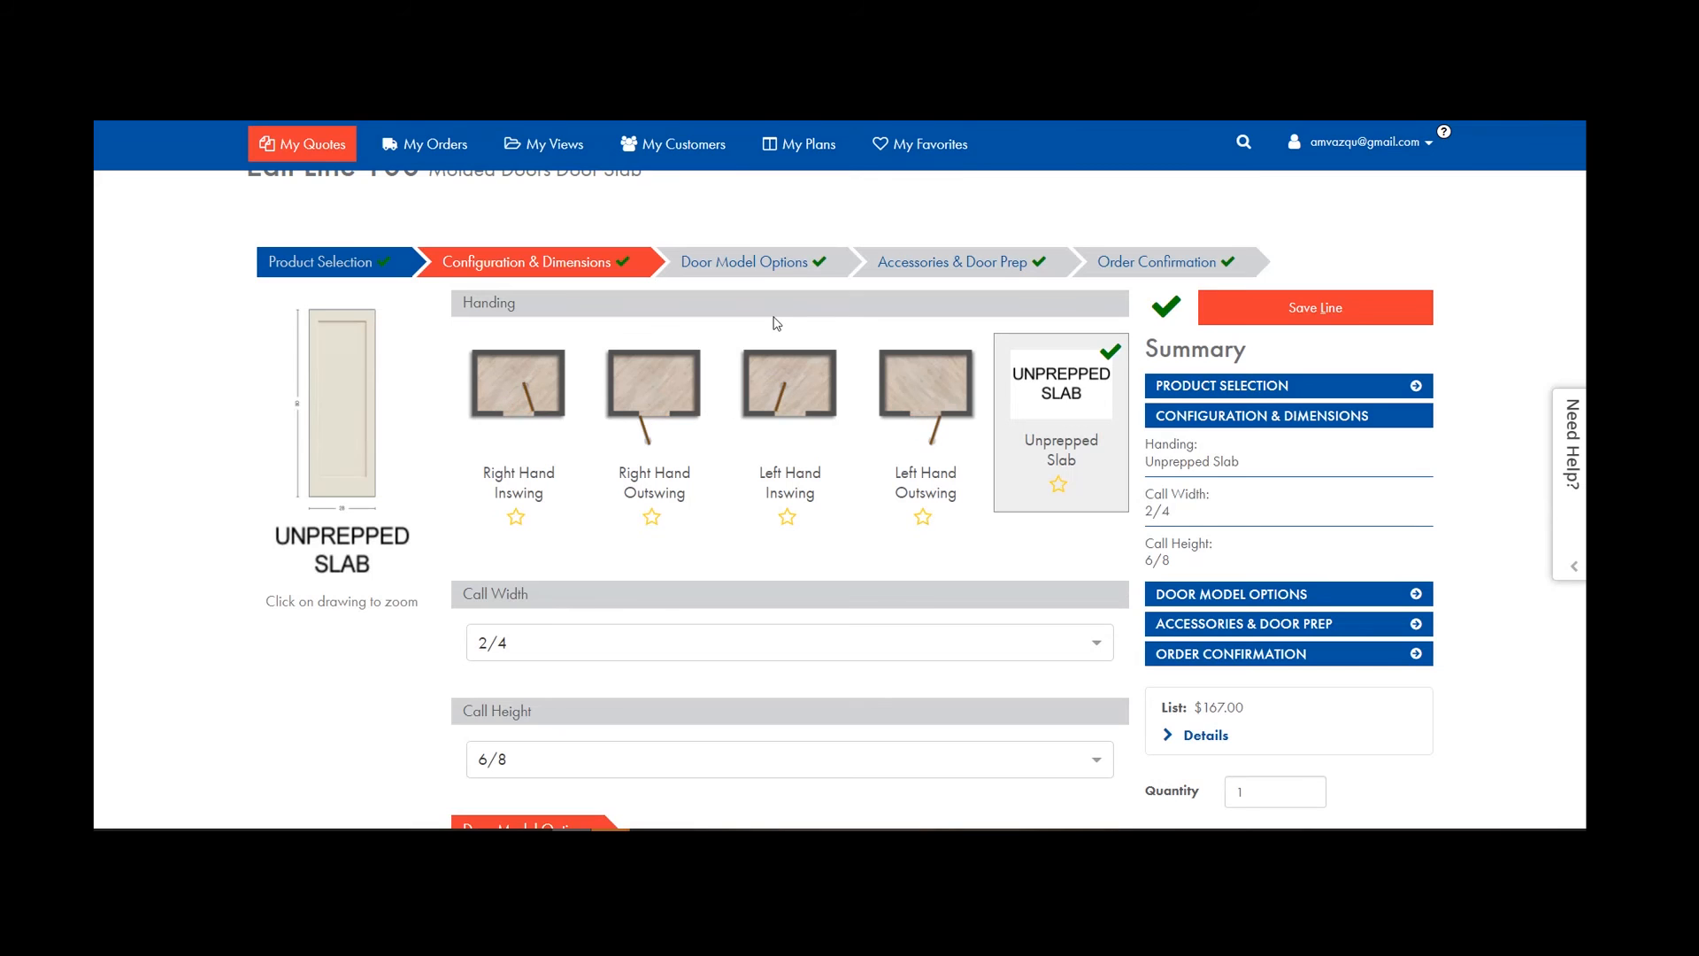
Mark the Madison model as a user preference in line 100's door model options.
click(768, 272)
scroll(732, 520, down, 8)
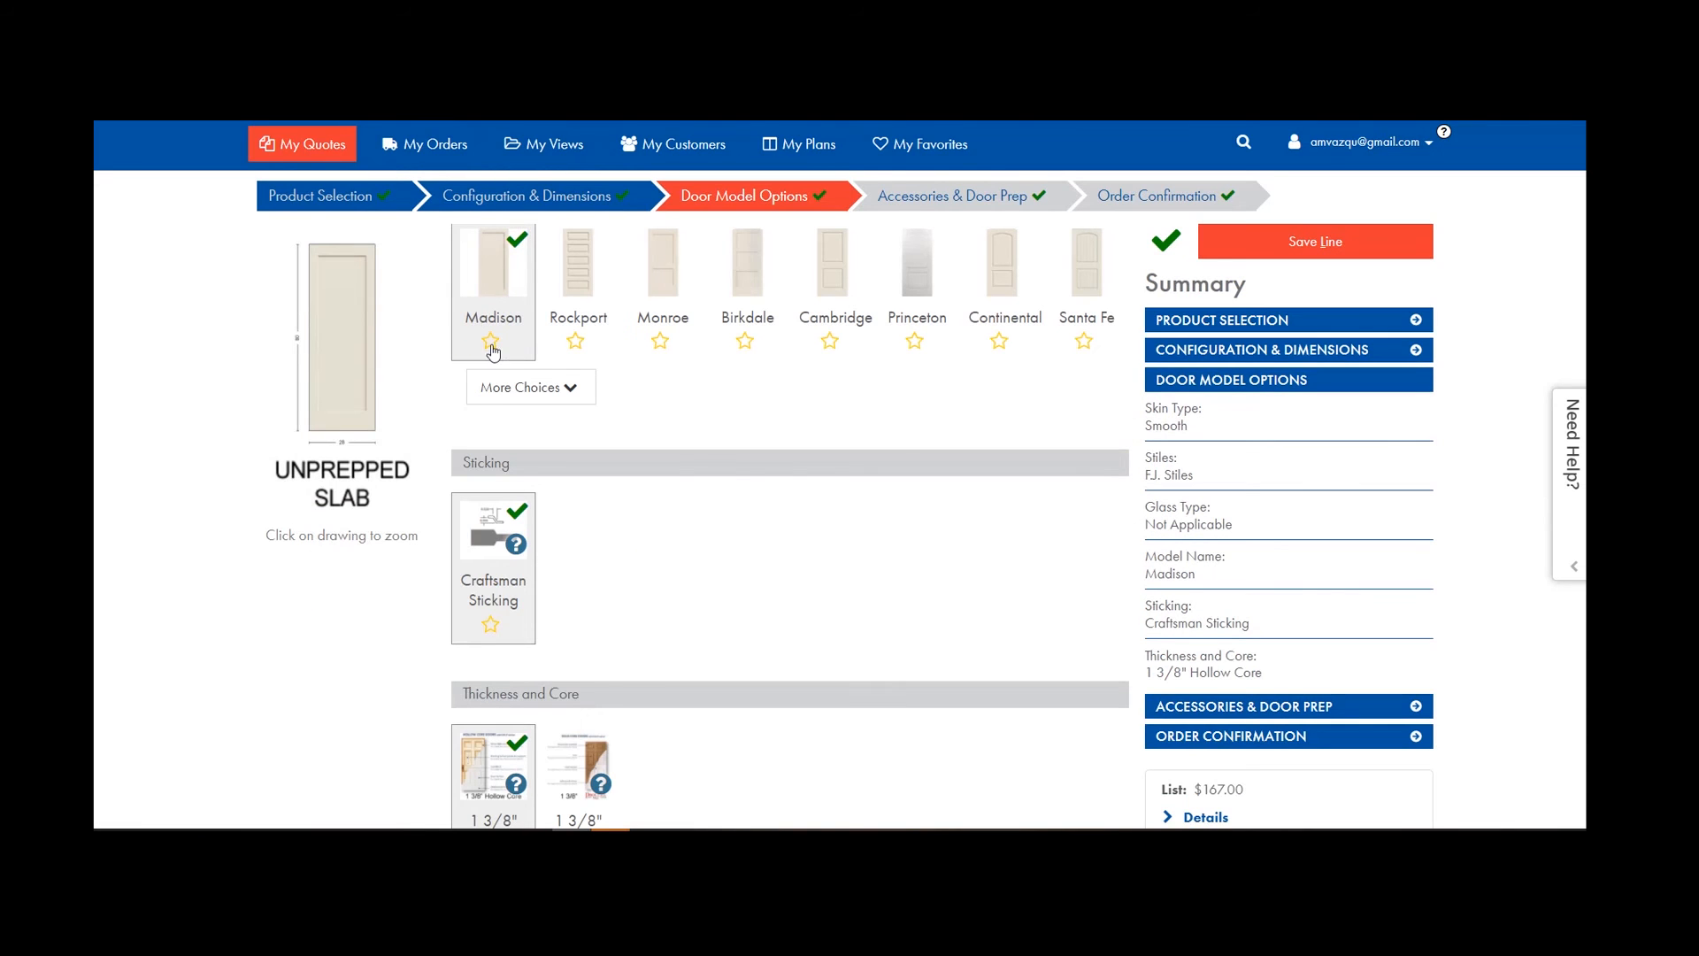
click(491, 341)
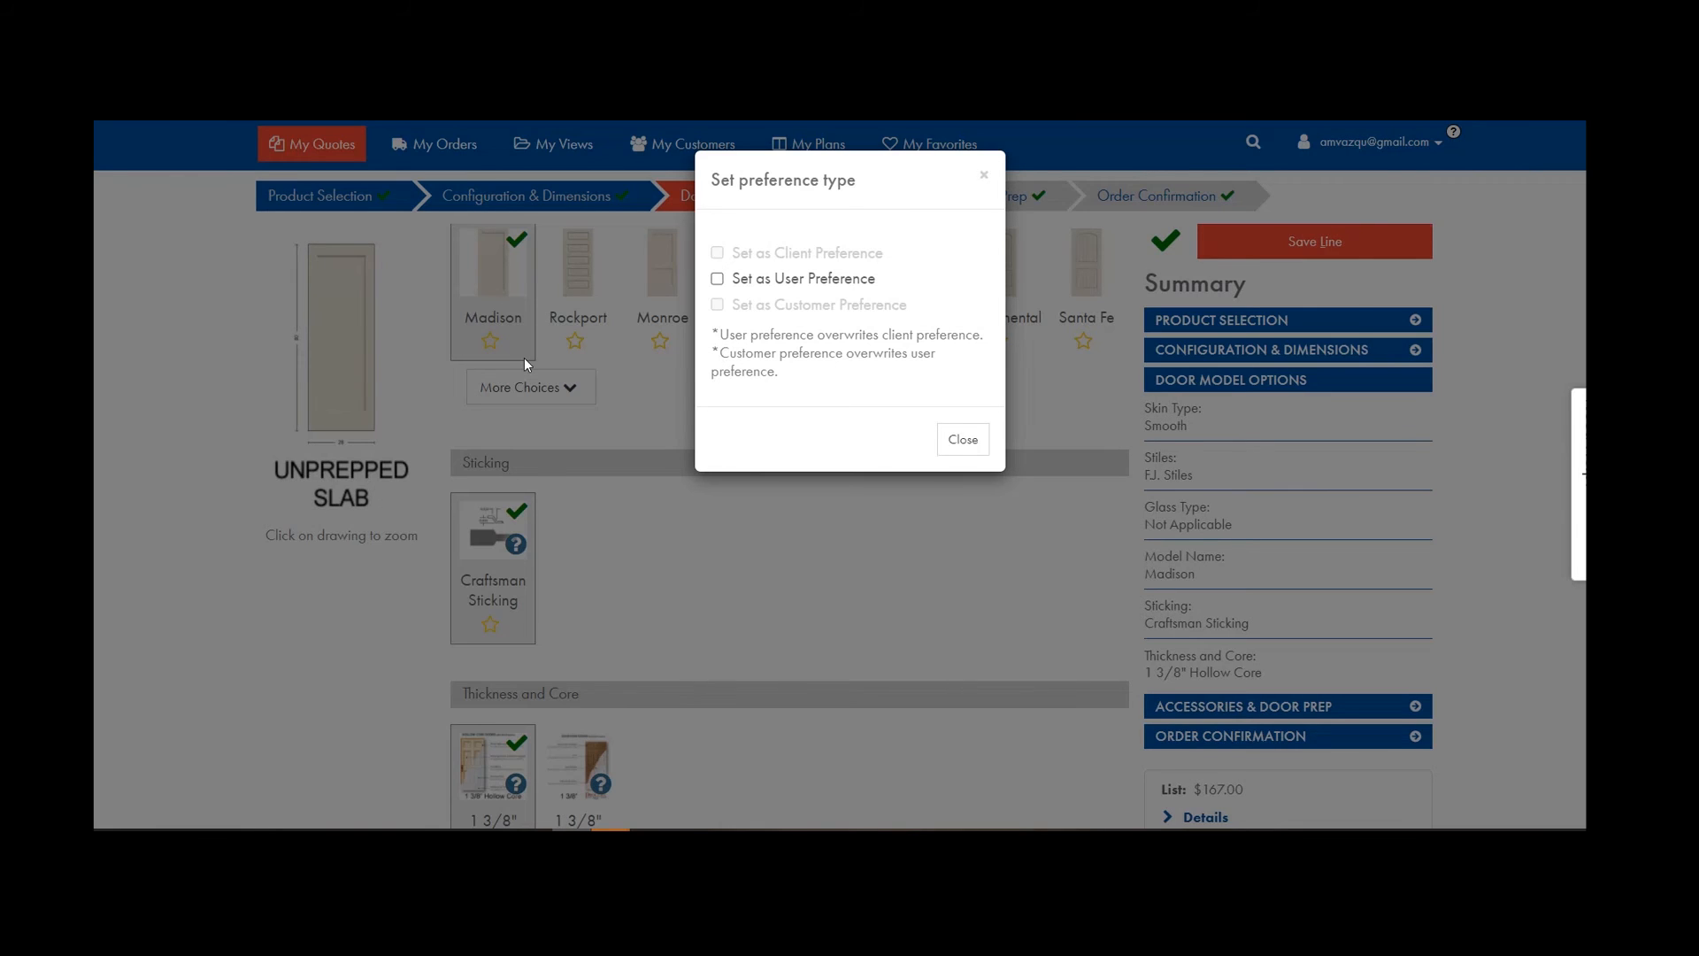
click(718, 280)
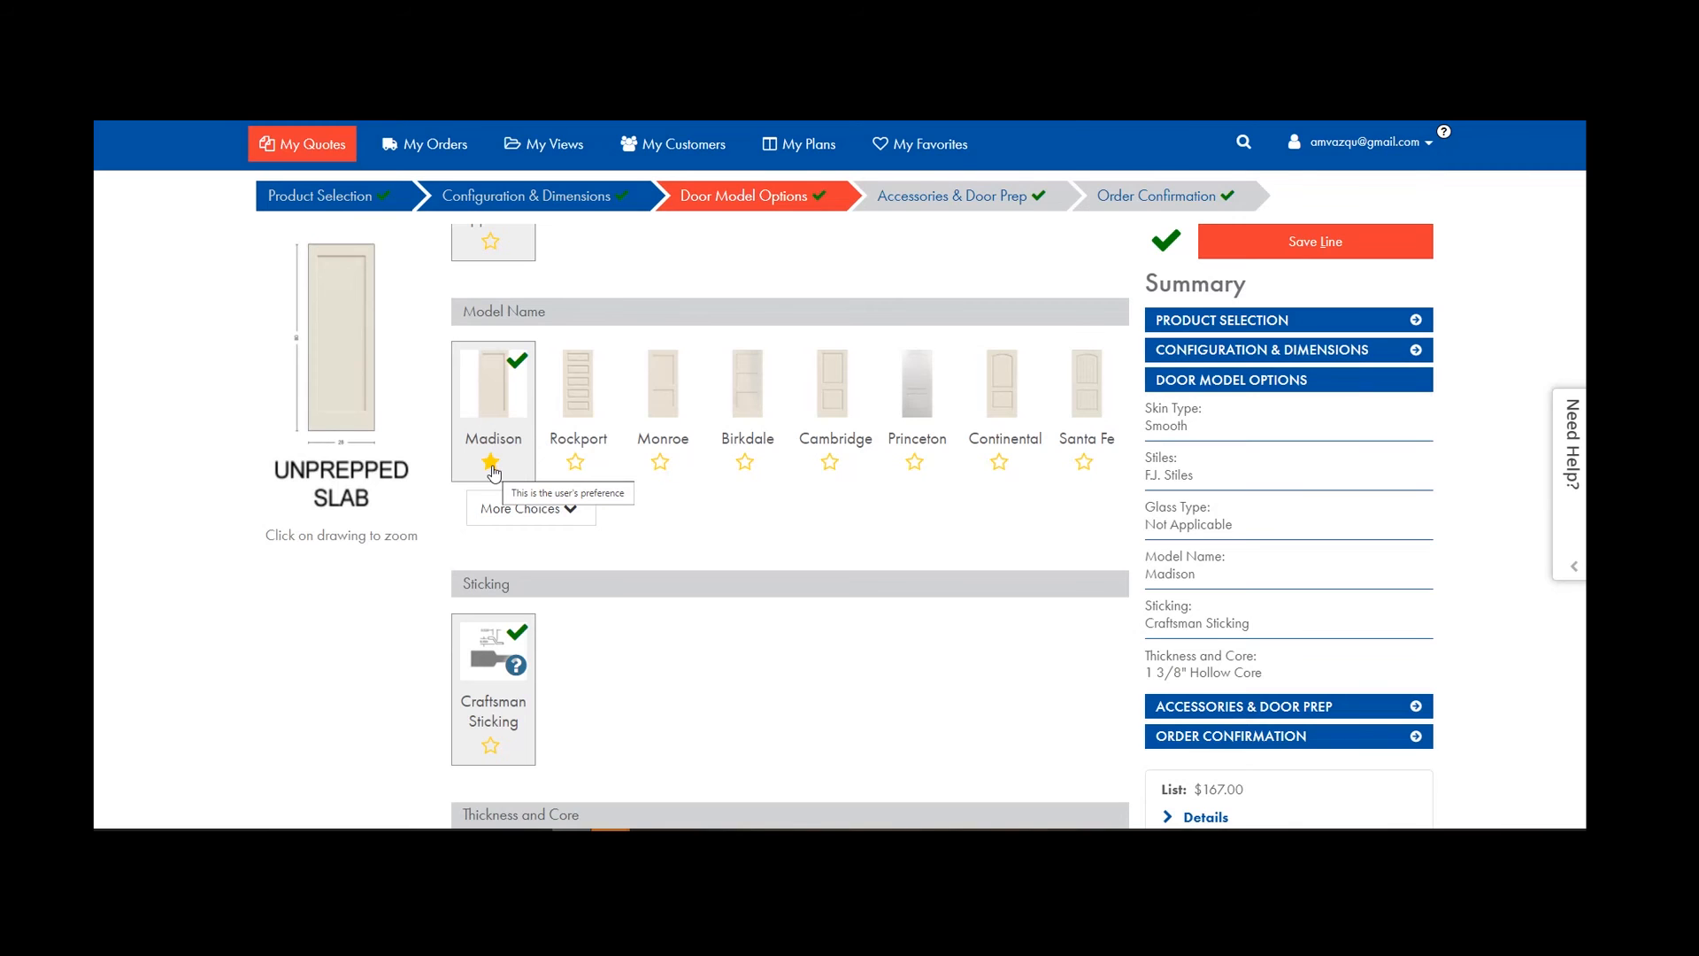
Remove Madison as a user preference and head back to the home dashboard.
click(492, 465)
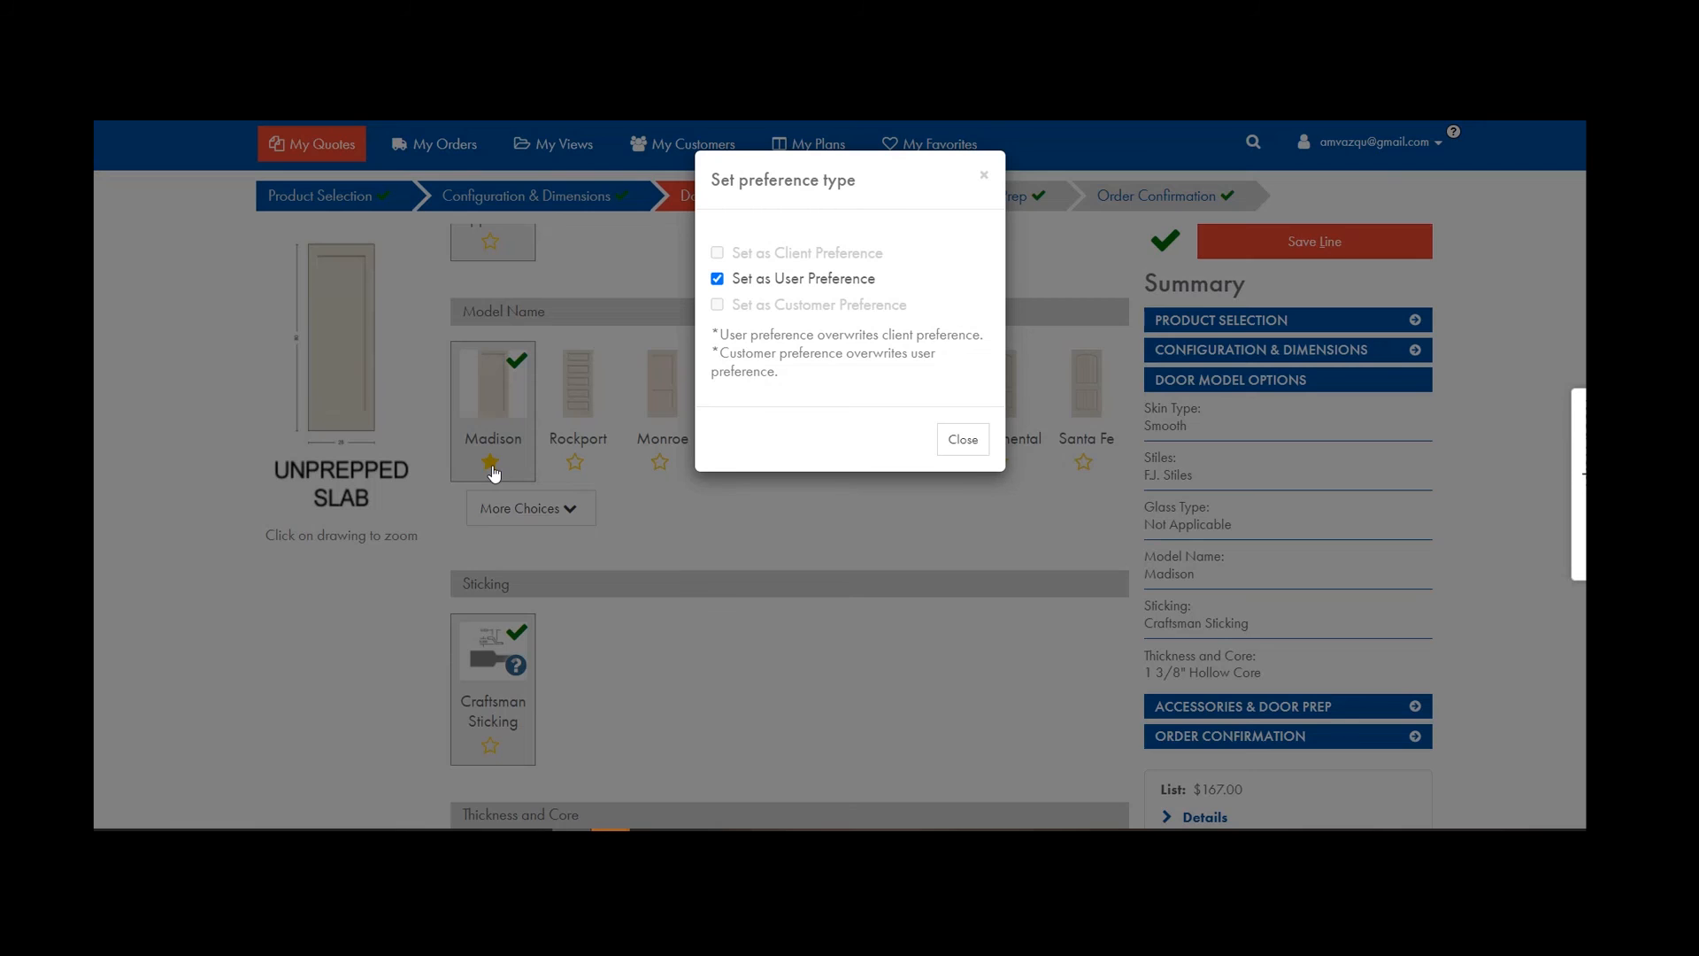
click(718, 279)
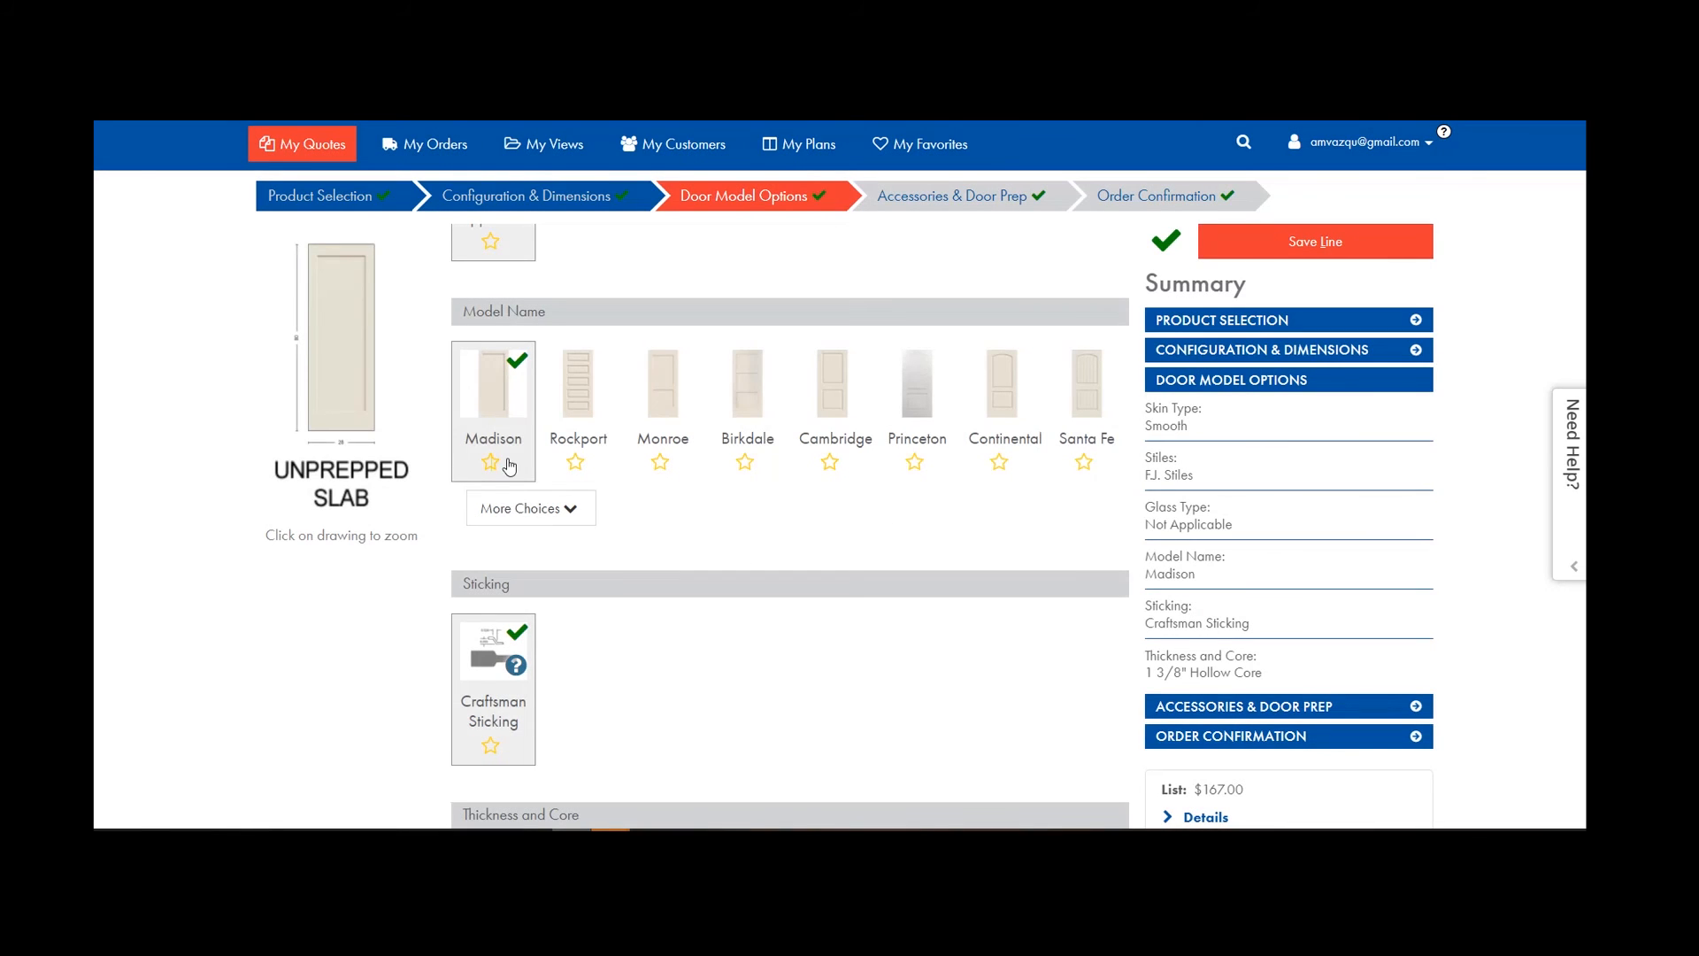
scroll(515, 472, down, 1)
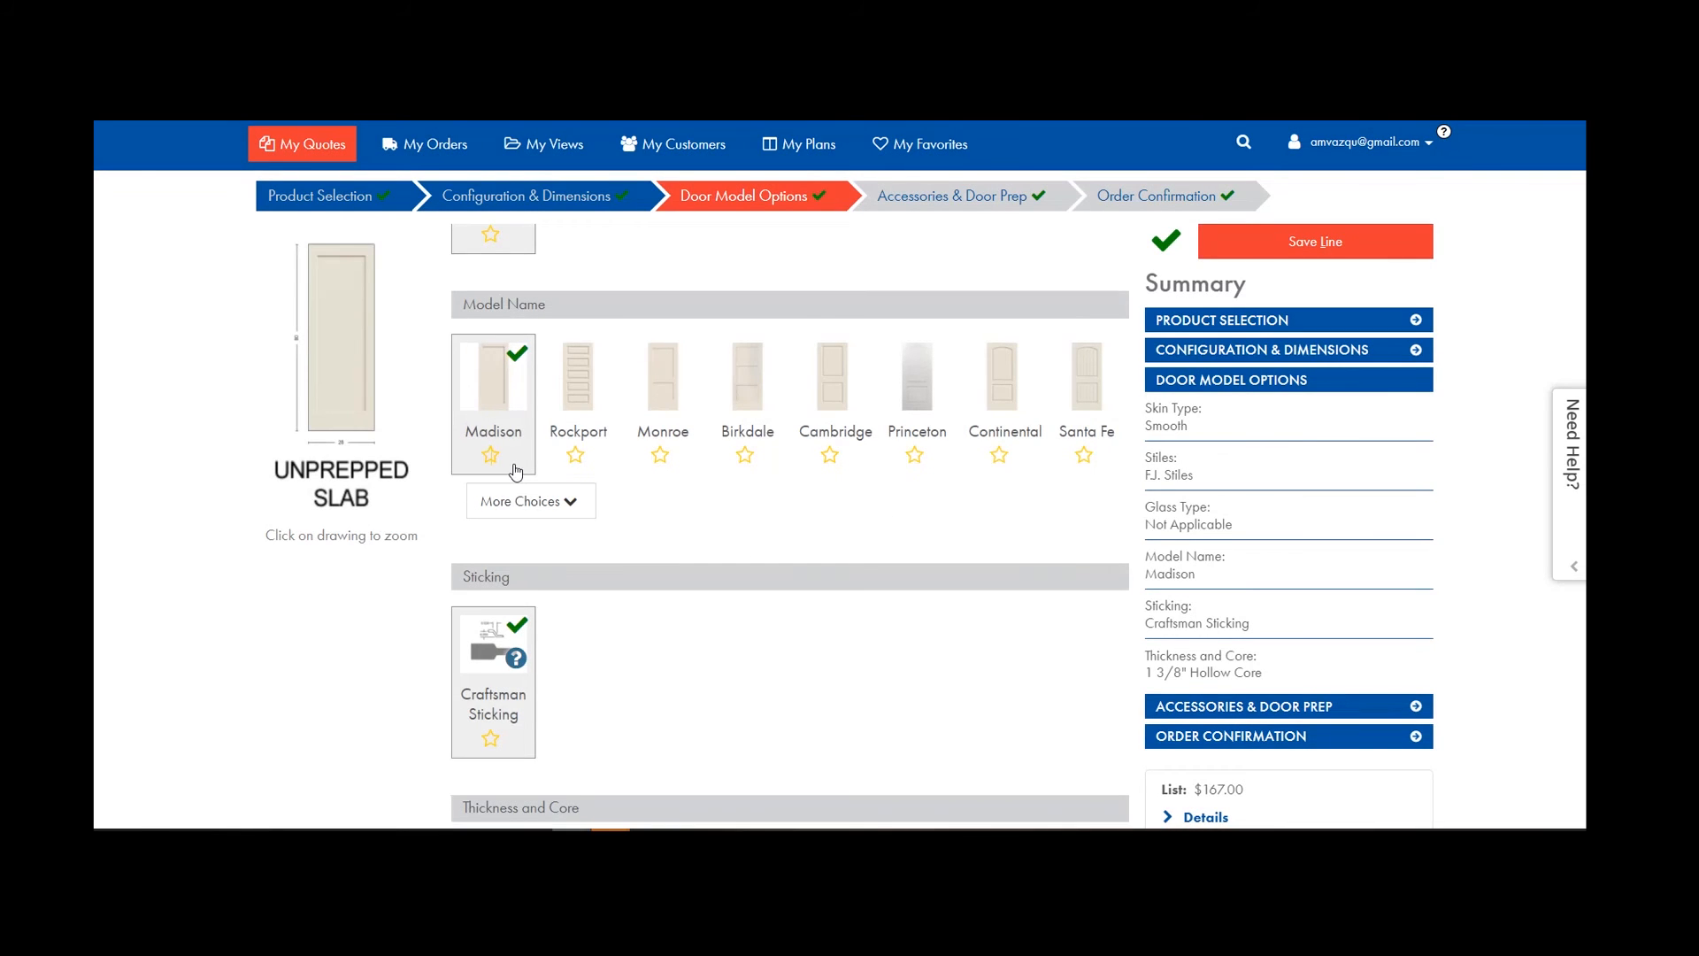
scroll(515, 472, down, 5)
scroll(649, 368, up, 8)
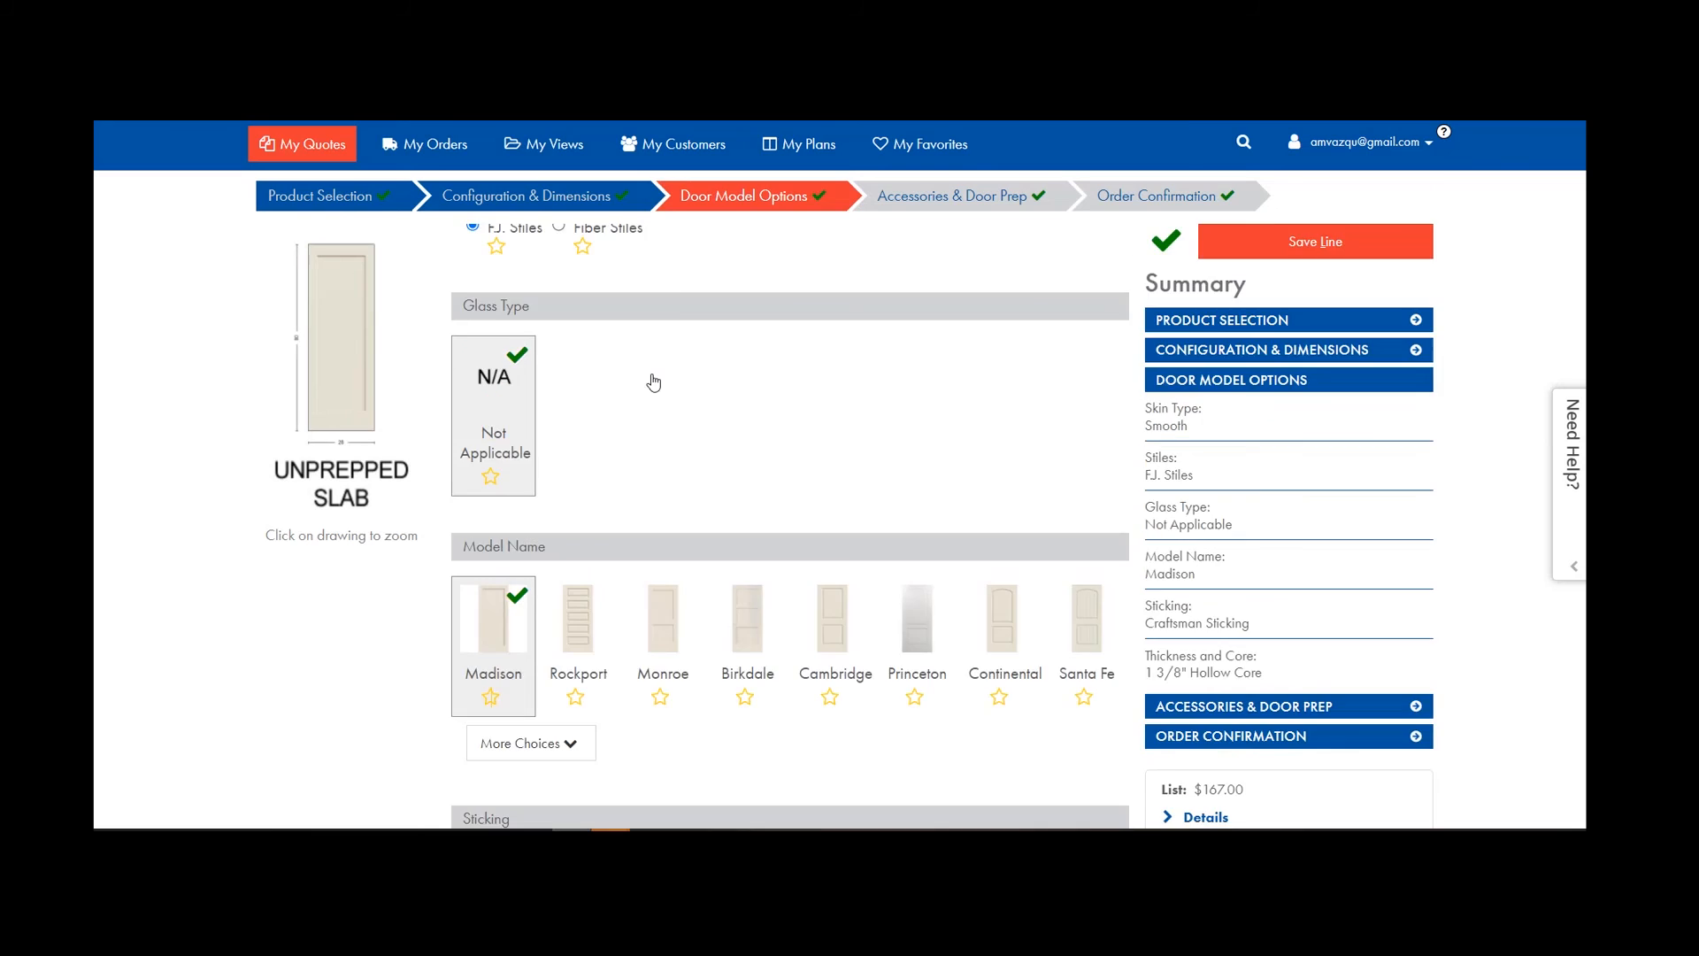
scroll(653, 383, up, 6)
click(326, 164)
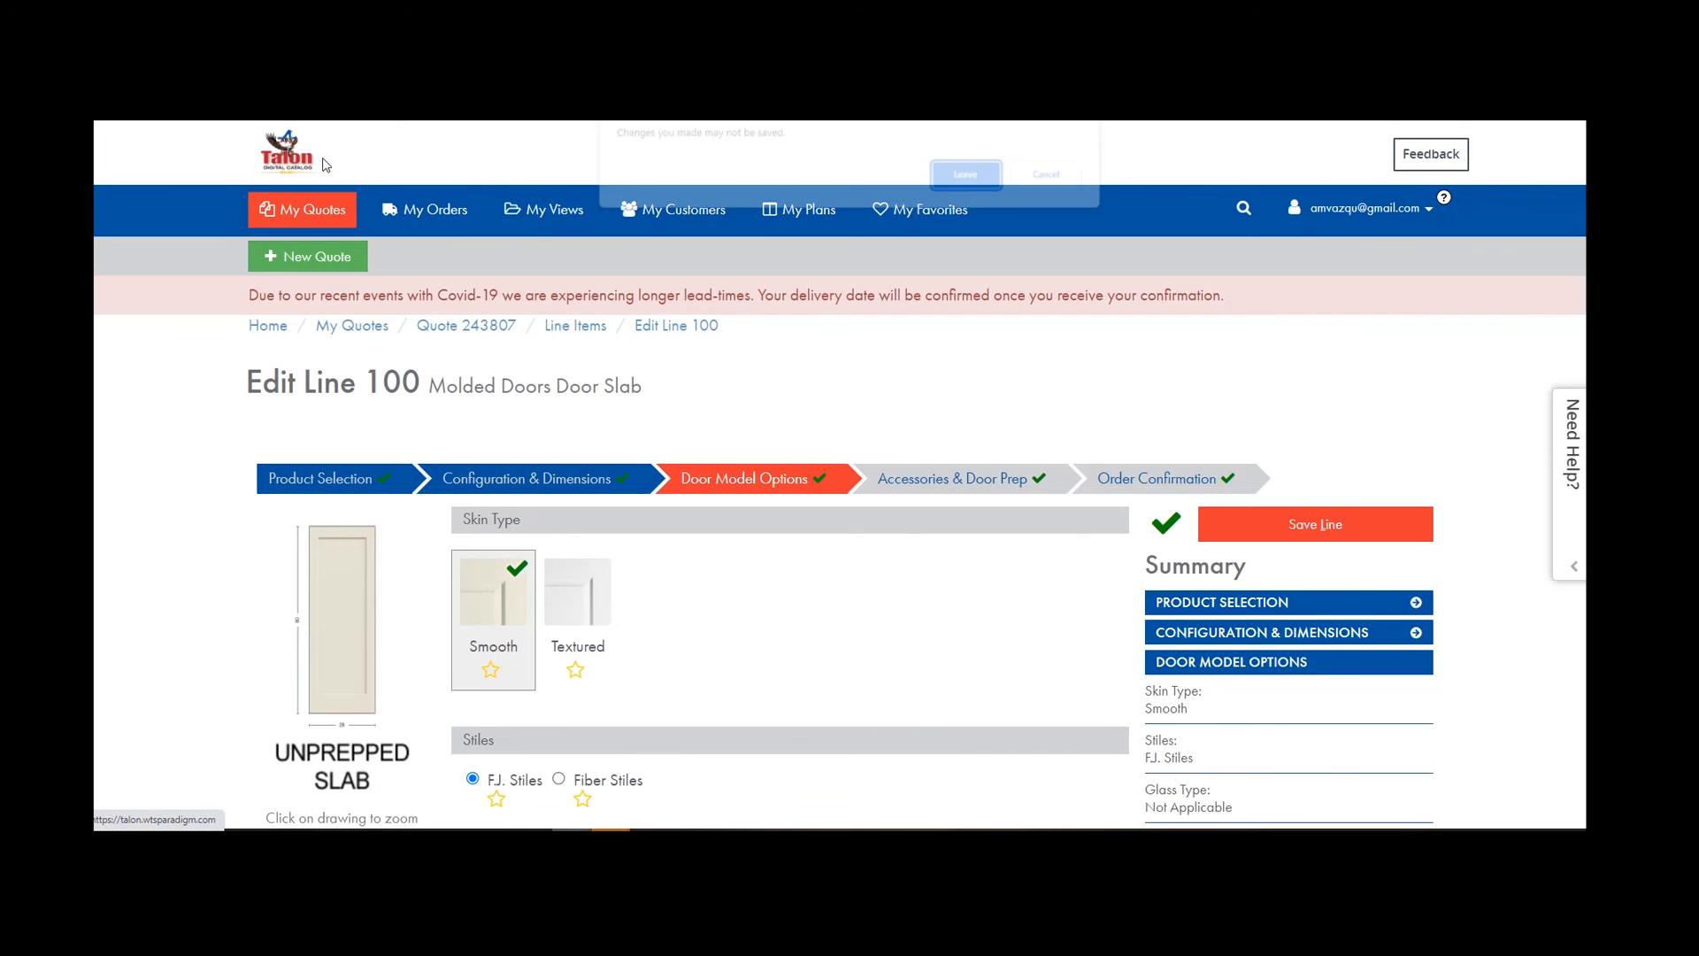
Discard the line changes and open Pricing Preferences from the account menu.
click(965, 175)
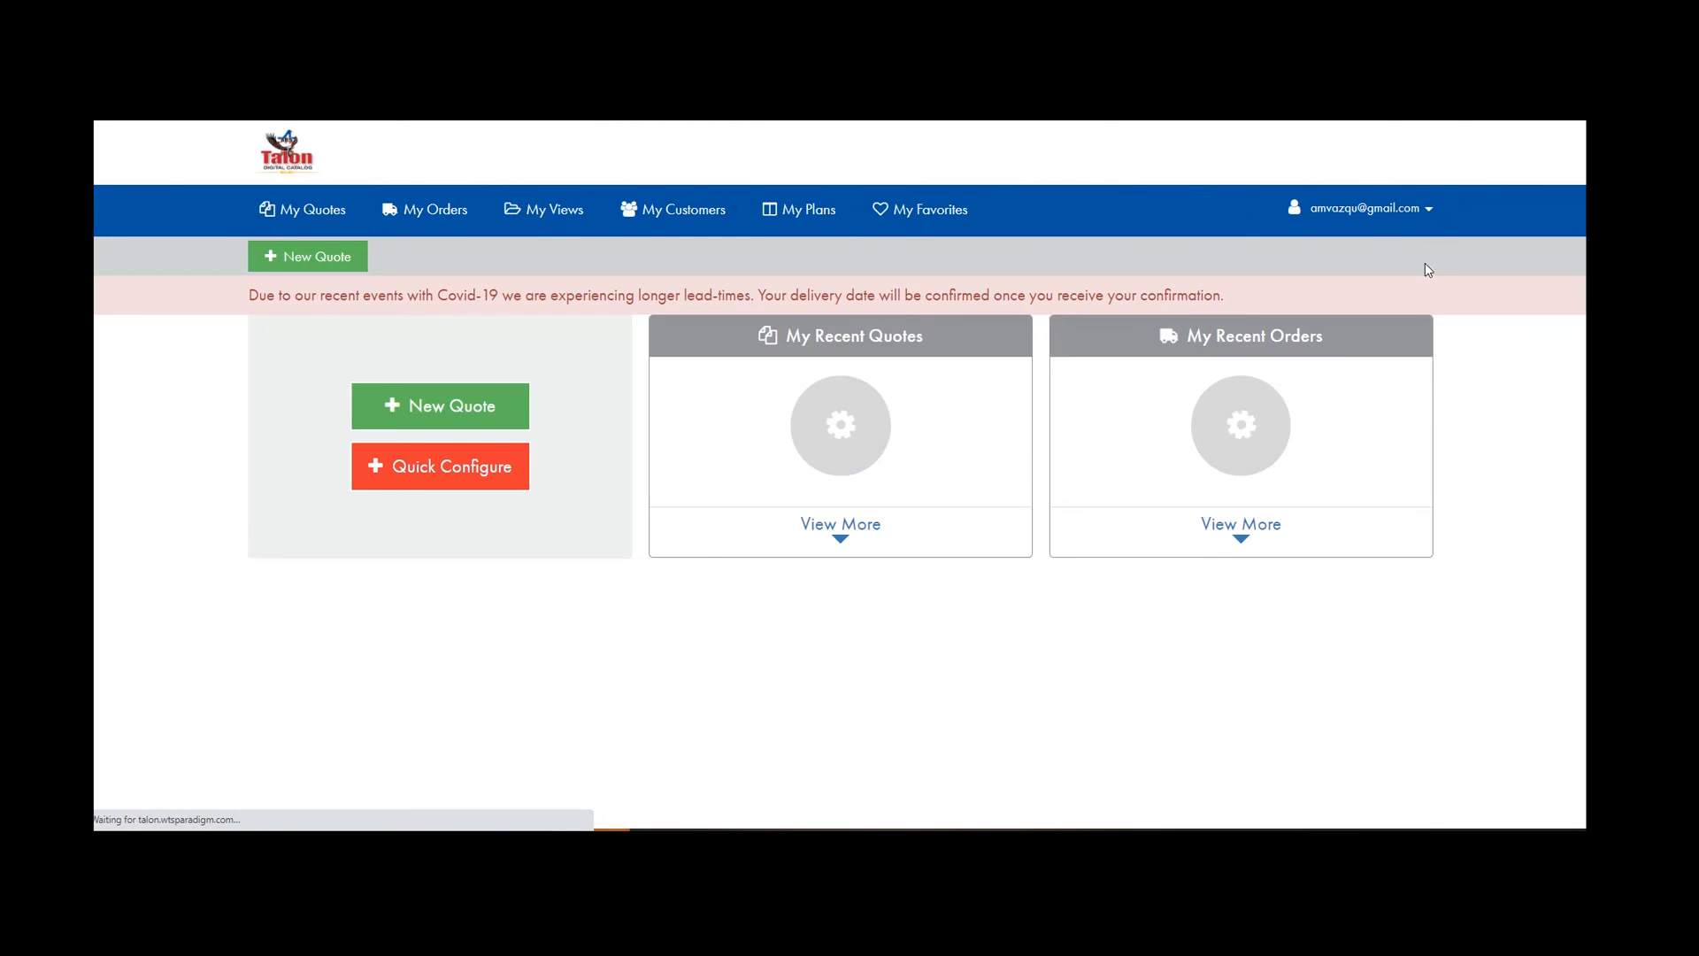
click(1426, 209)
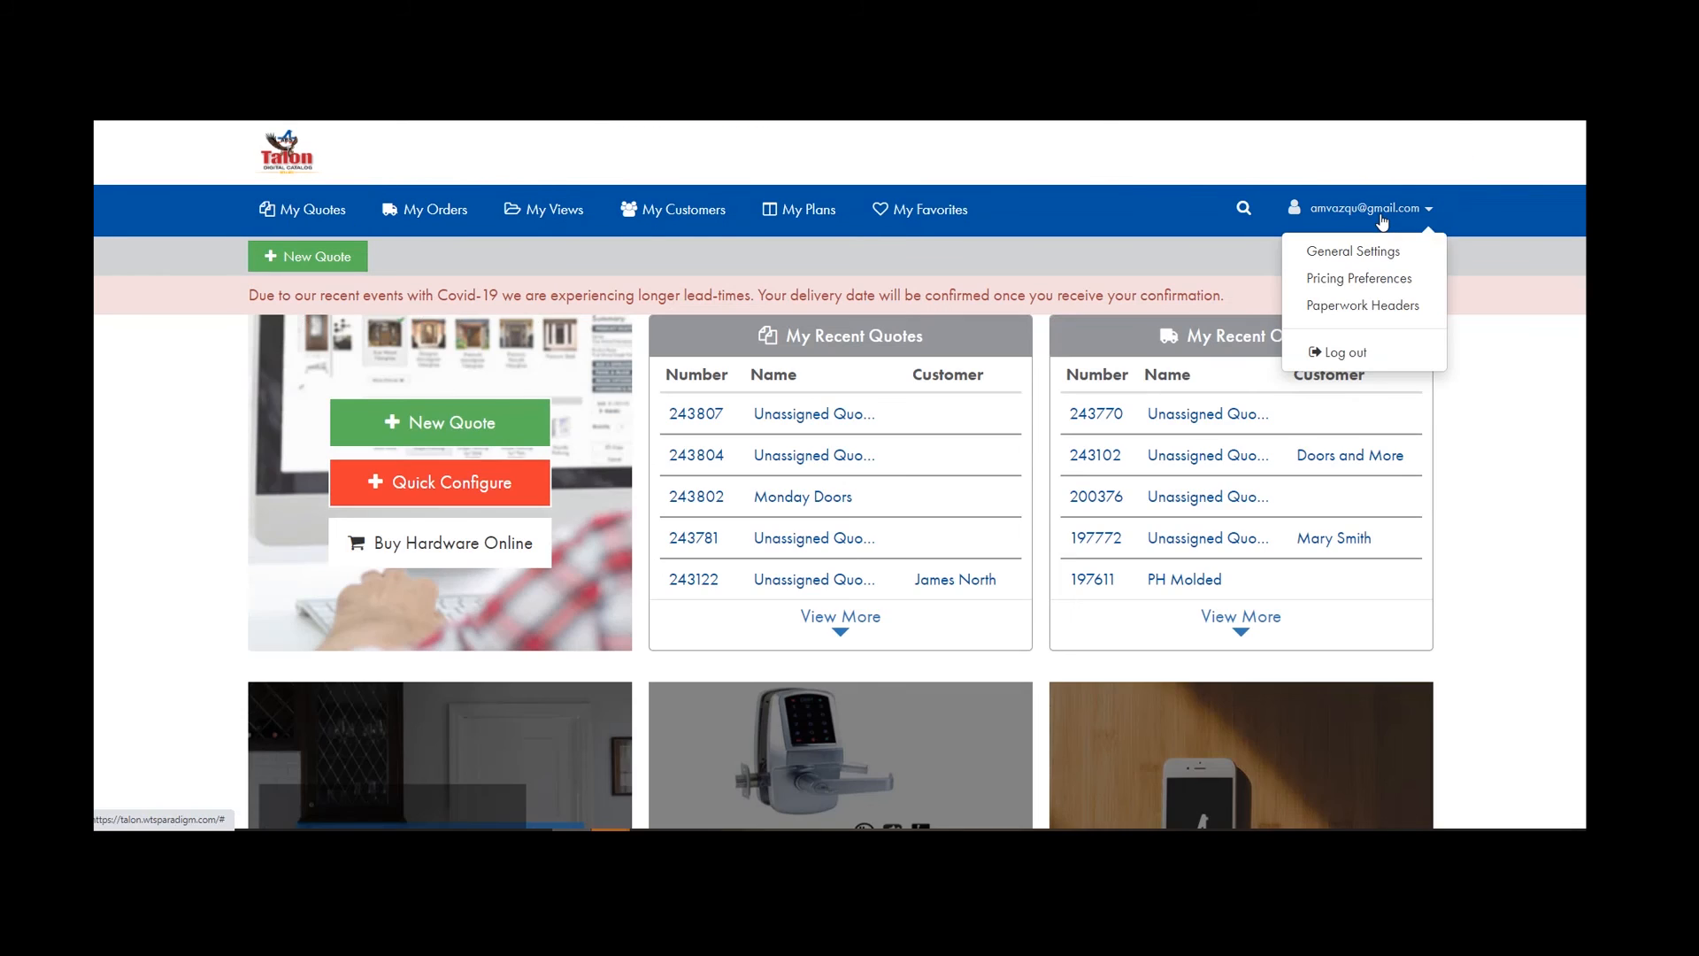
click(1342, 281)
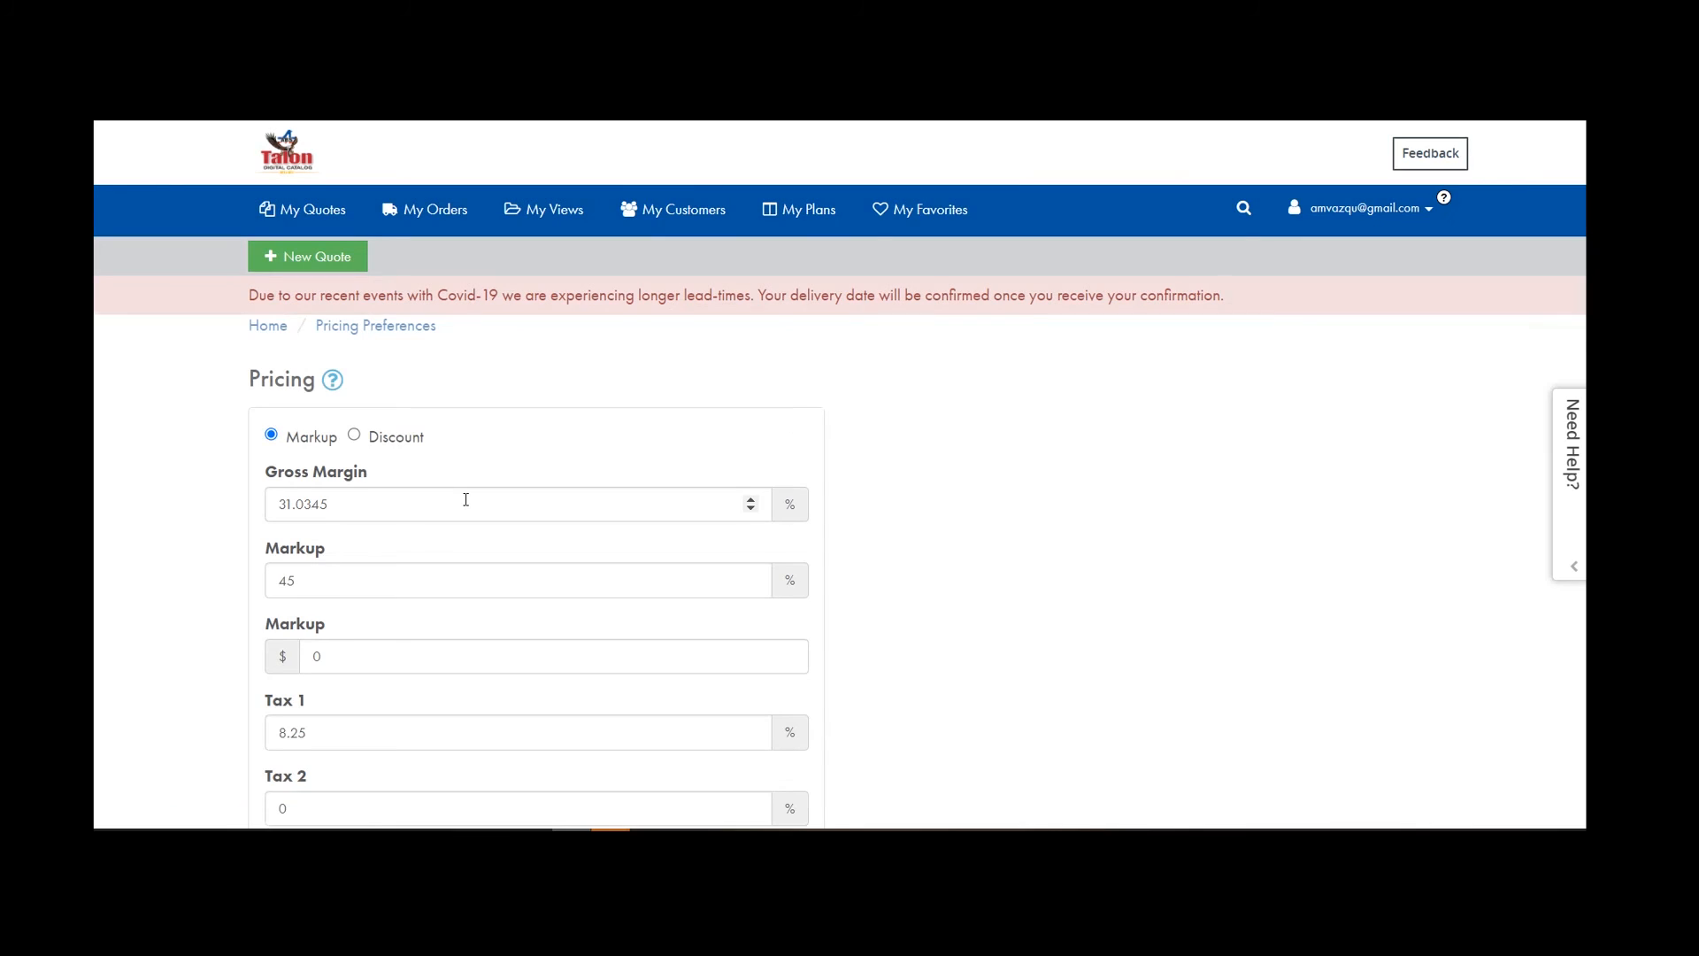
Change the Markup from 45 to 50, with Tax 1 at 8.25%.
scroll(466, 500, down, 1)
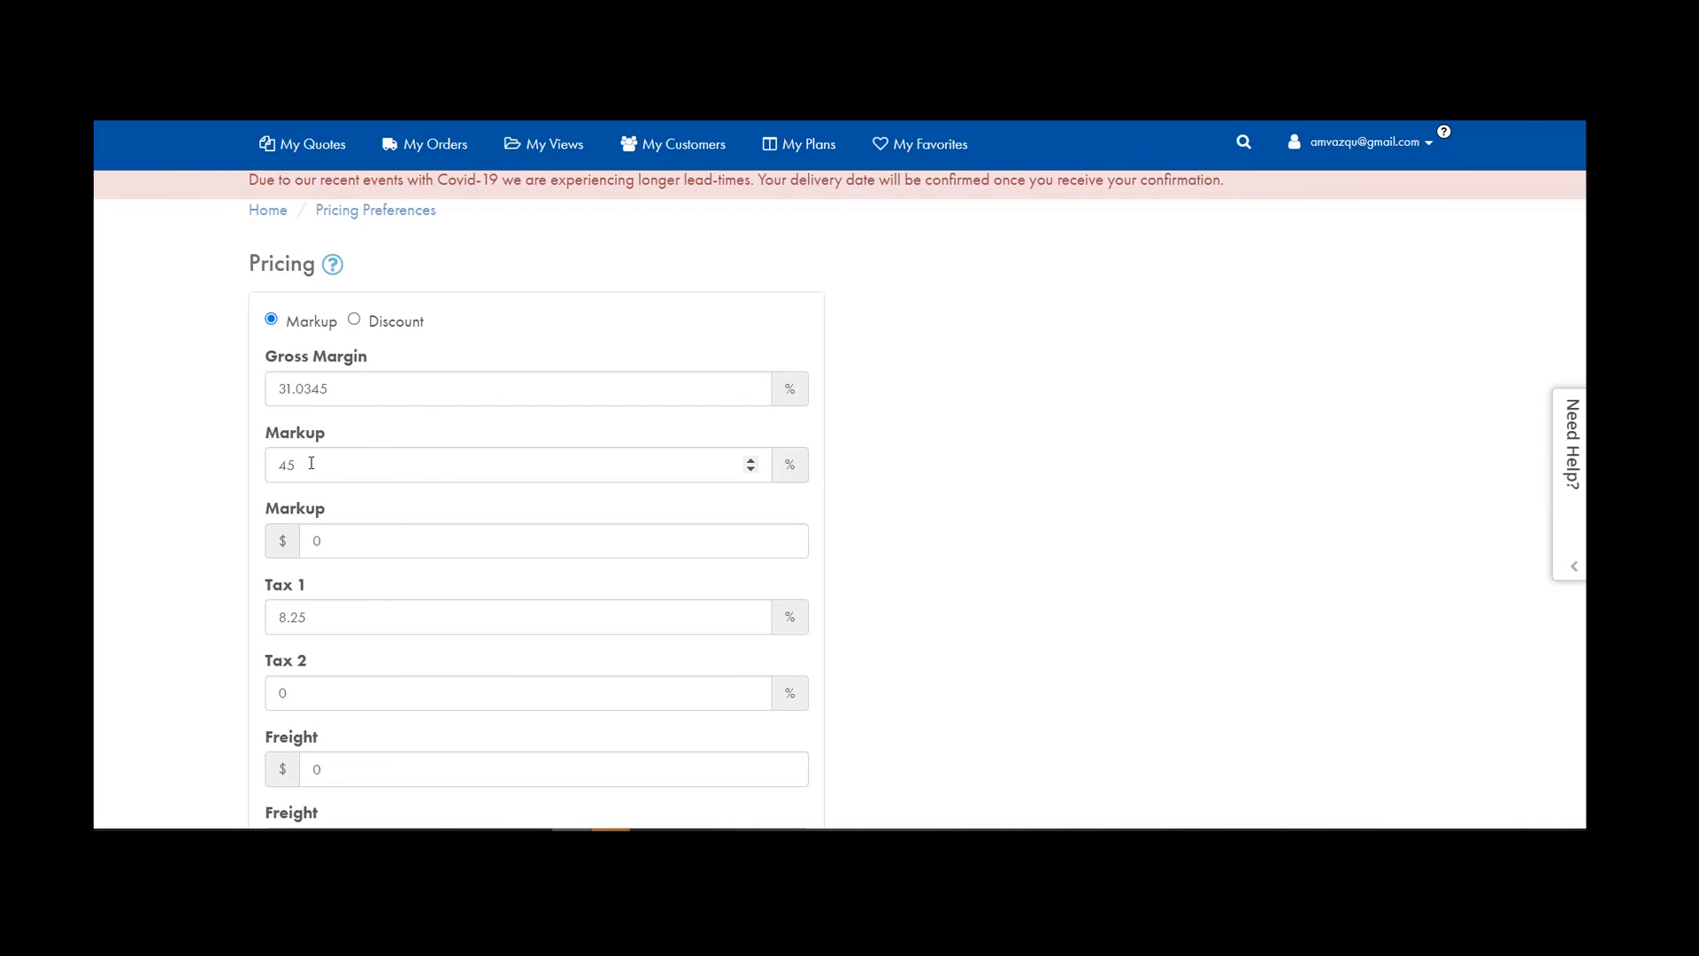
drag(313, 464, 270, 461)
text(50)
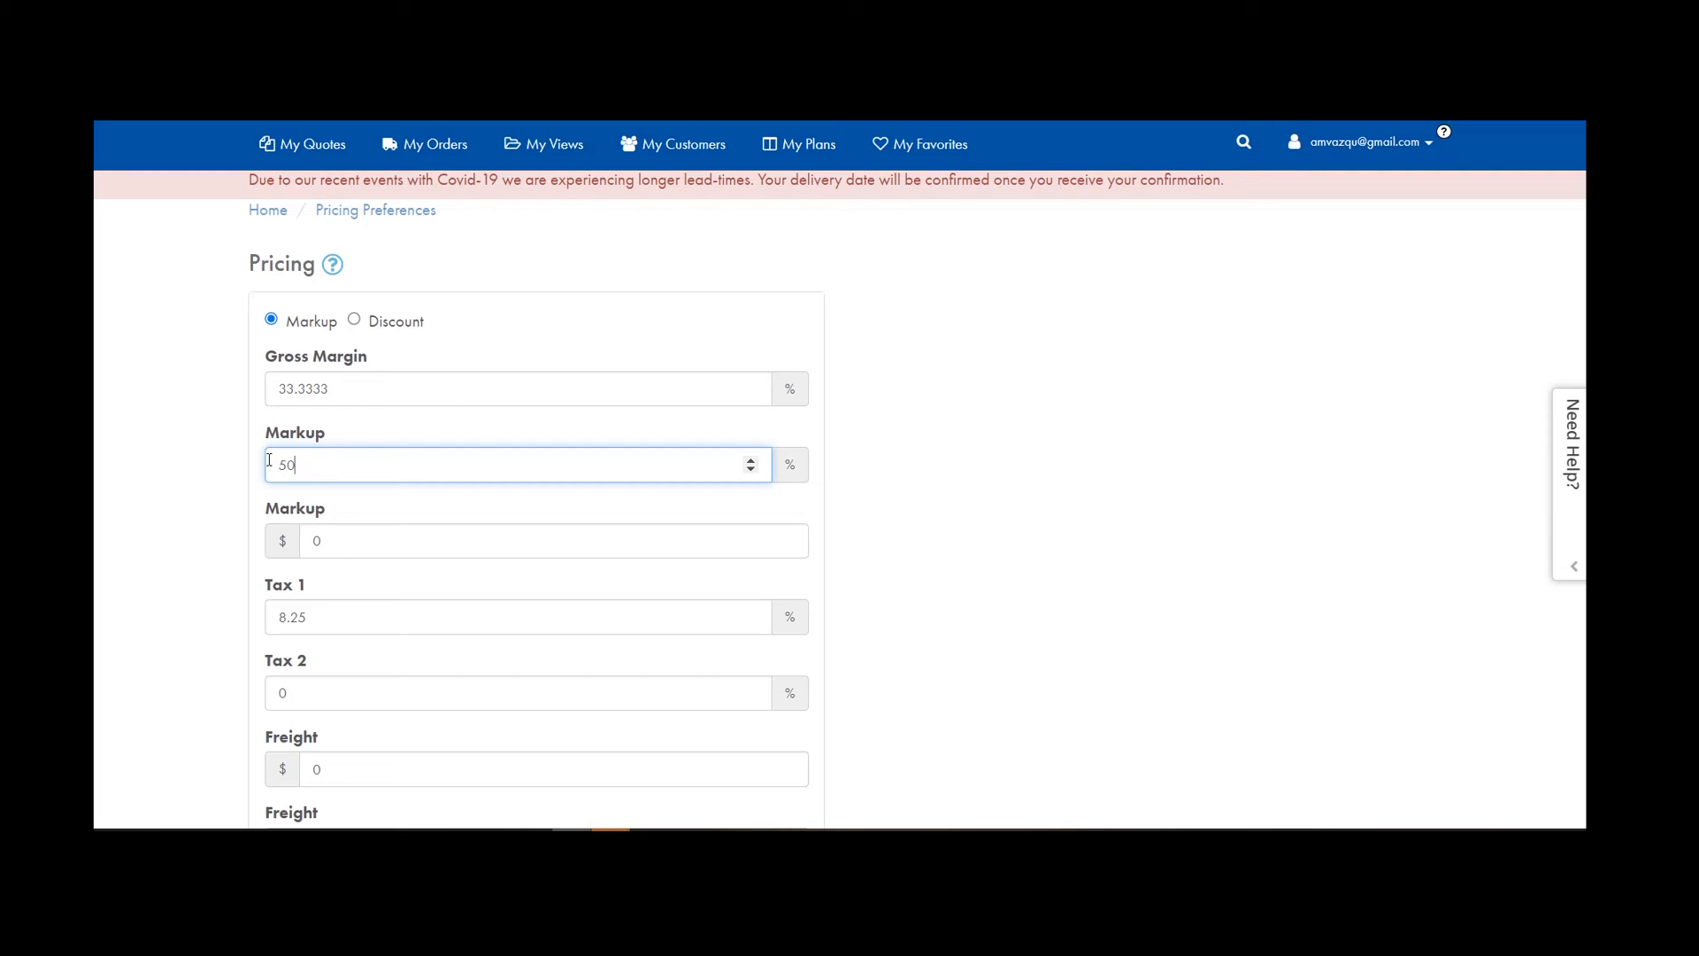
scroll(383, 531, down, 1)
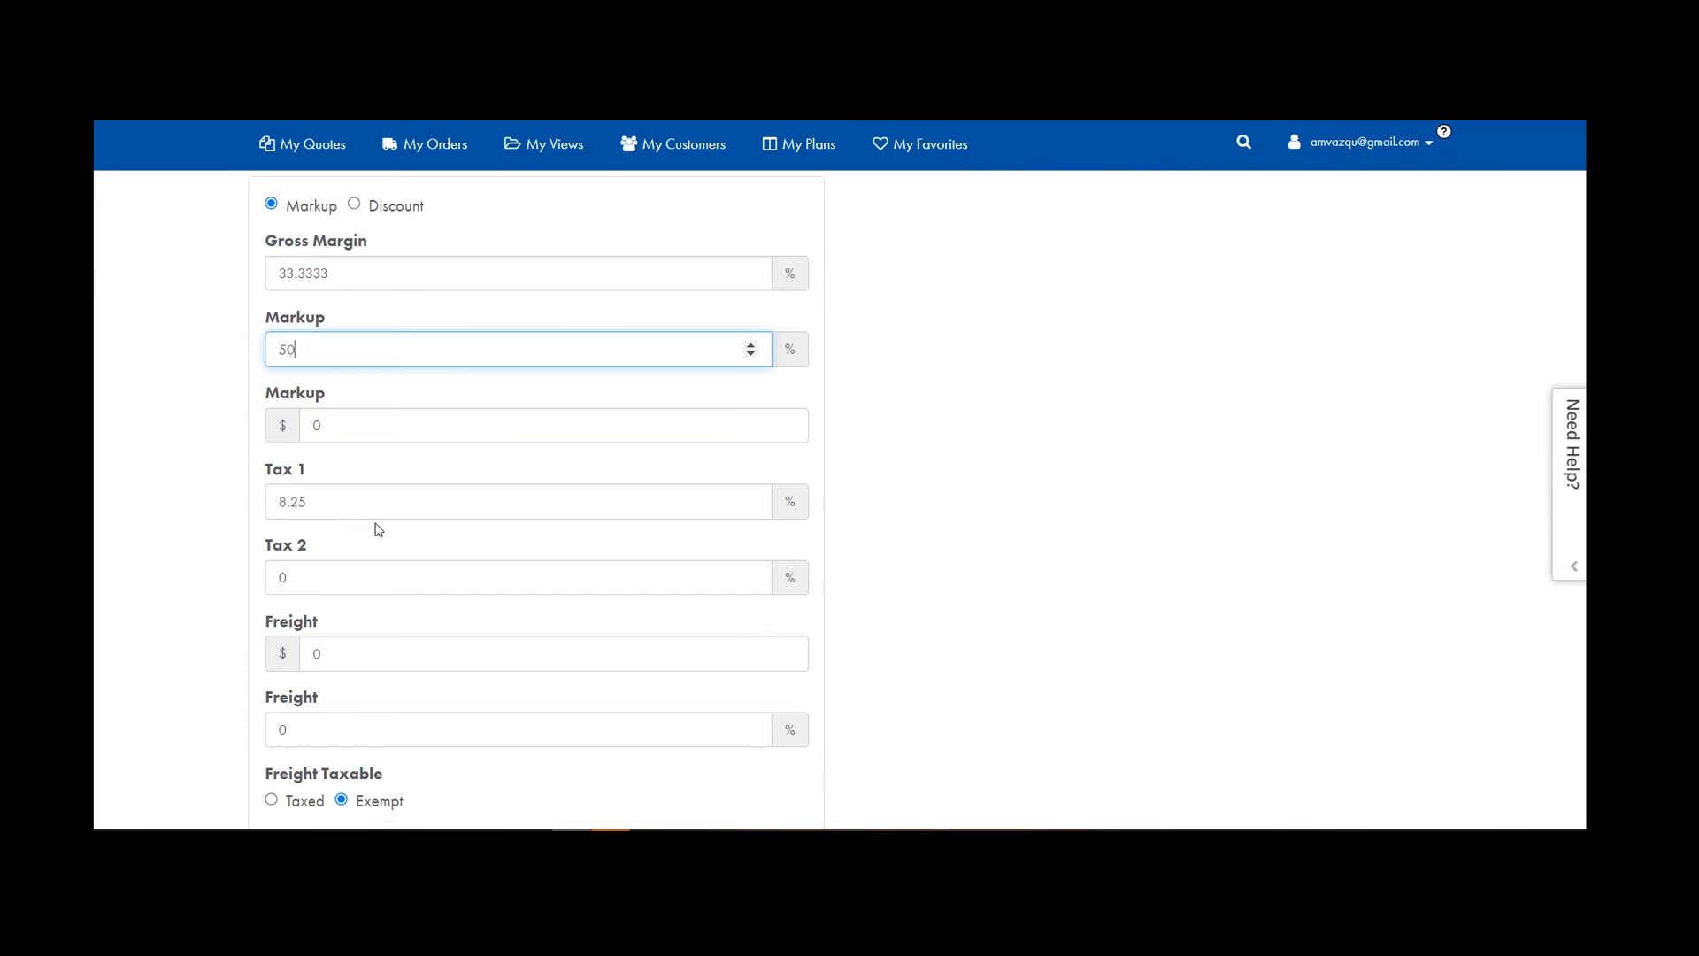
click(324, 501)
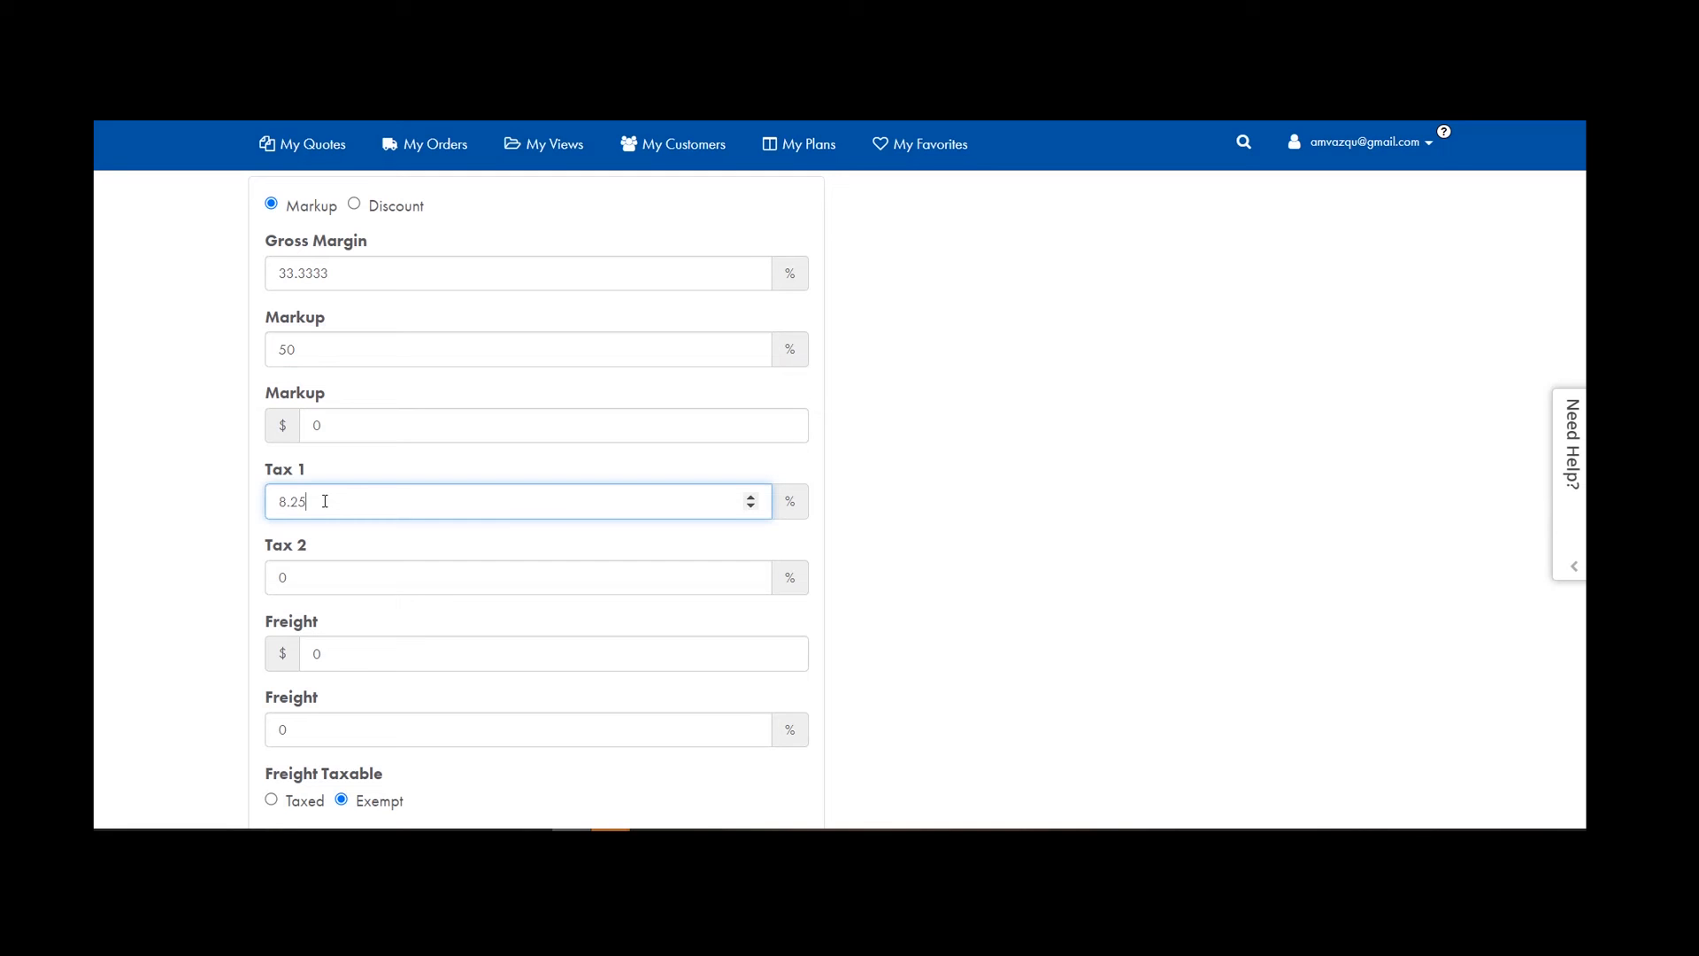
scroll(345, 500, down, 4)
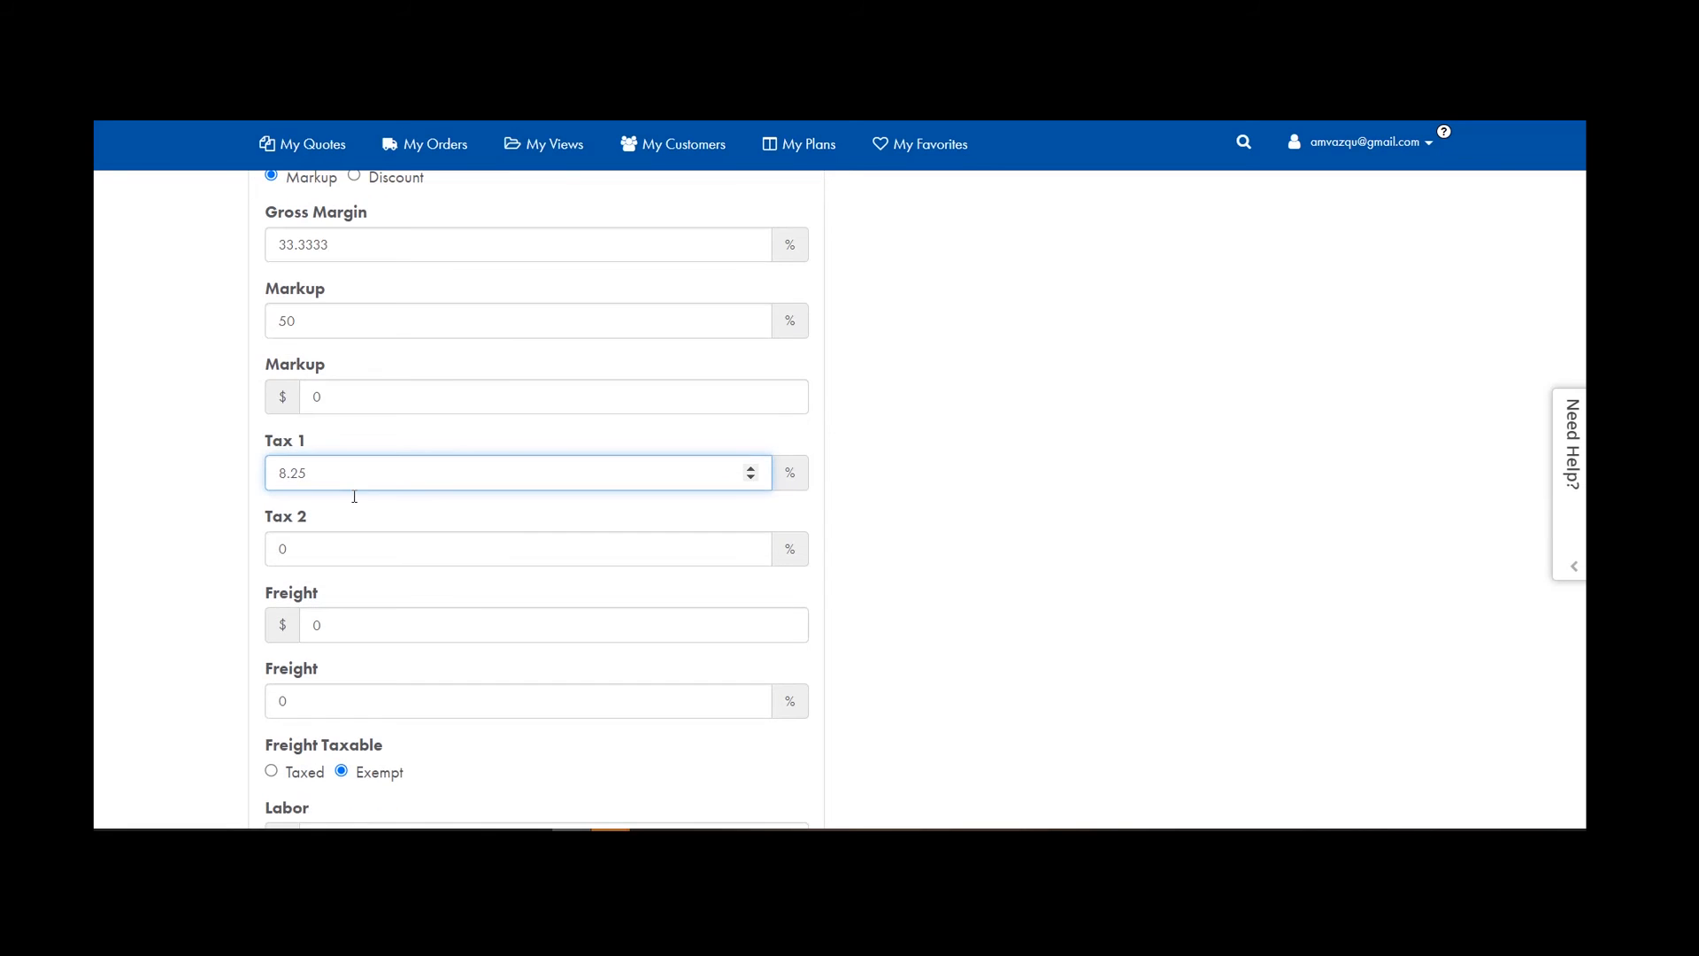
scroll(398, 566, up, 1)
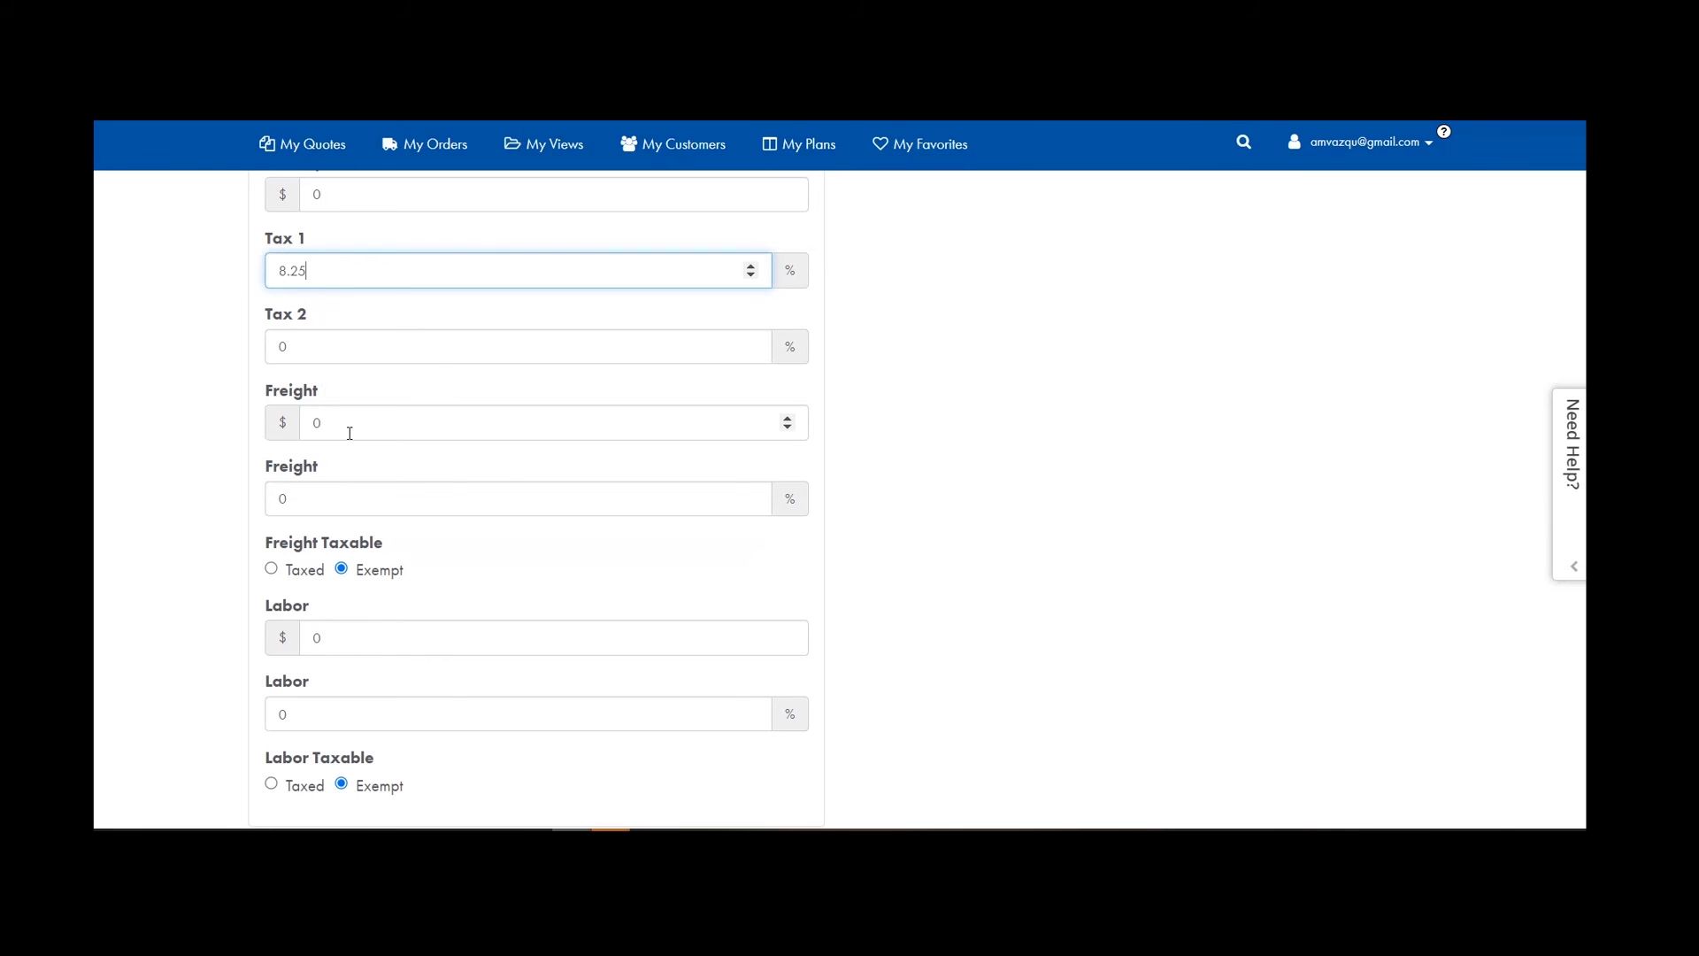
scroll(365, 640, down, 2)
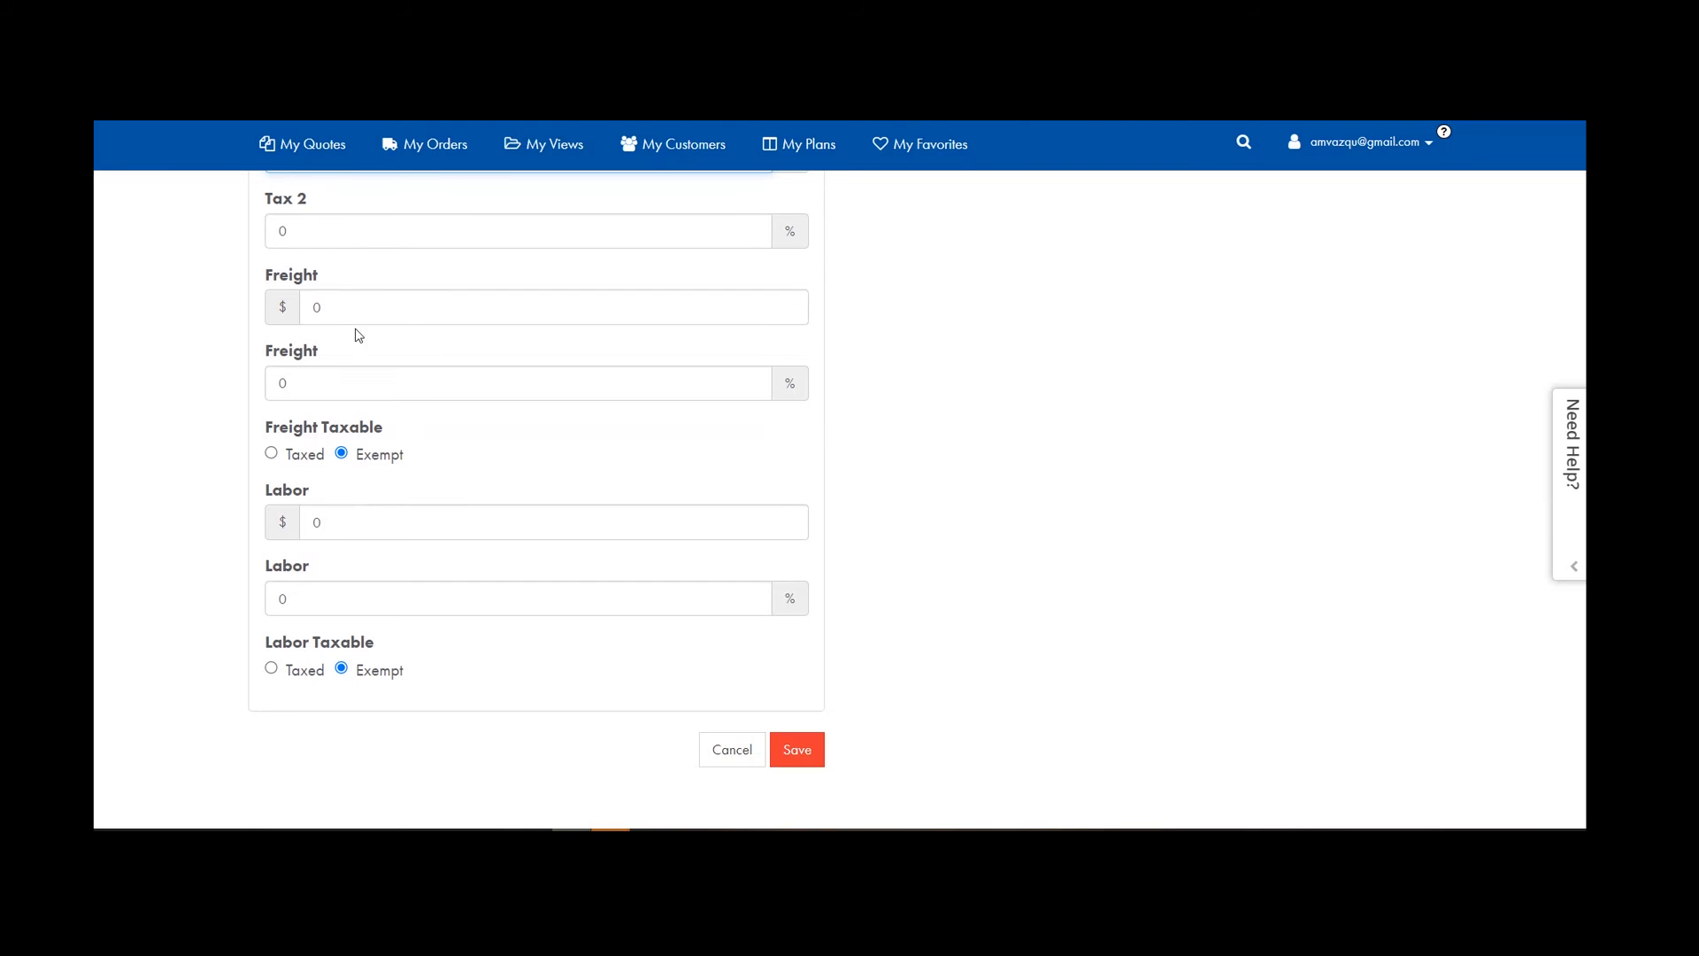
scroll(645, 660, down, 1)
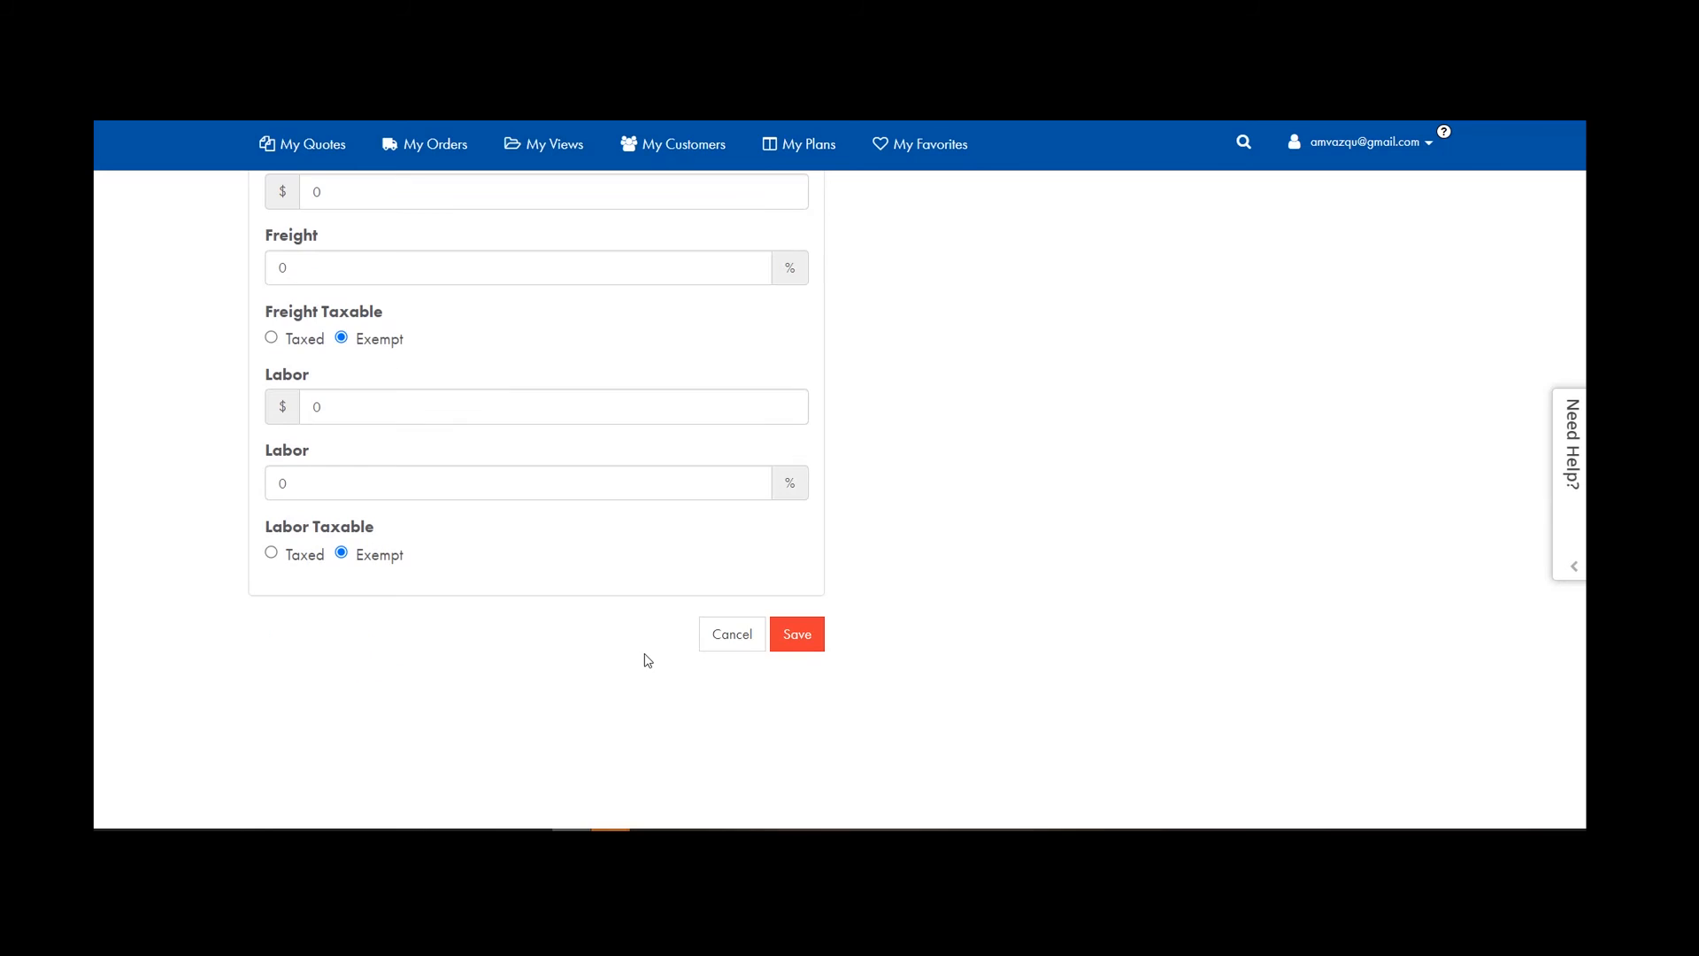
scroll(338, 493, up, 4)
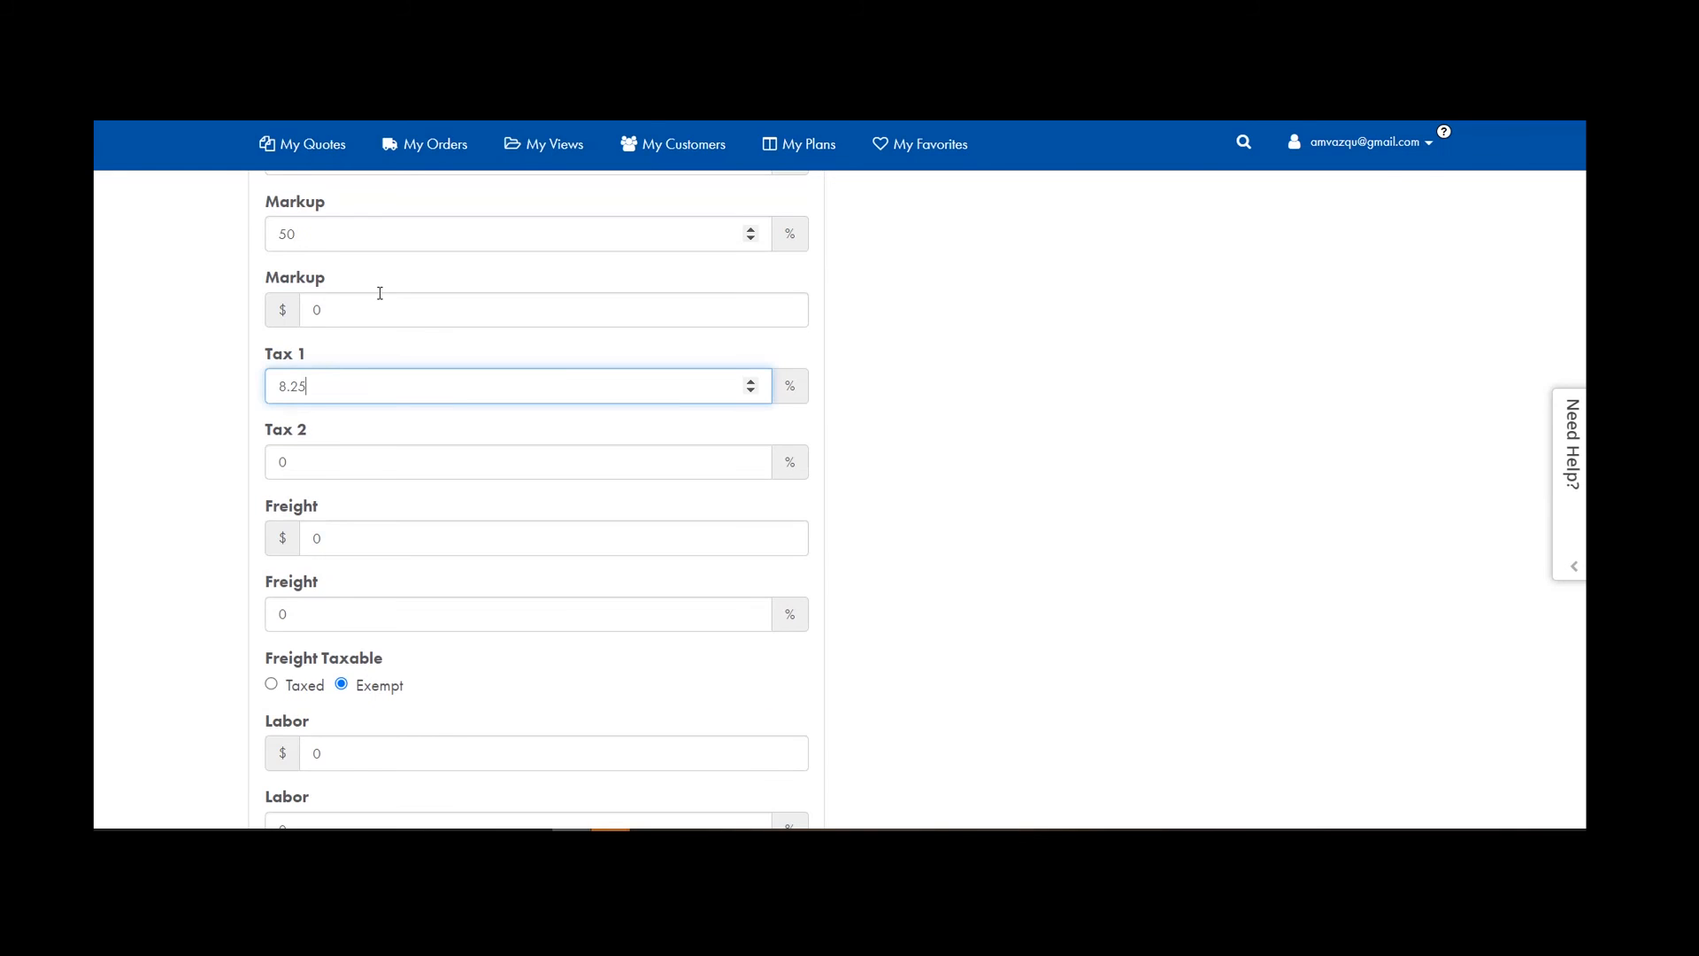
scroll(380, 293, up, 4)
scroll(387, 470, down, 8)
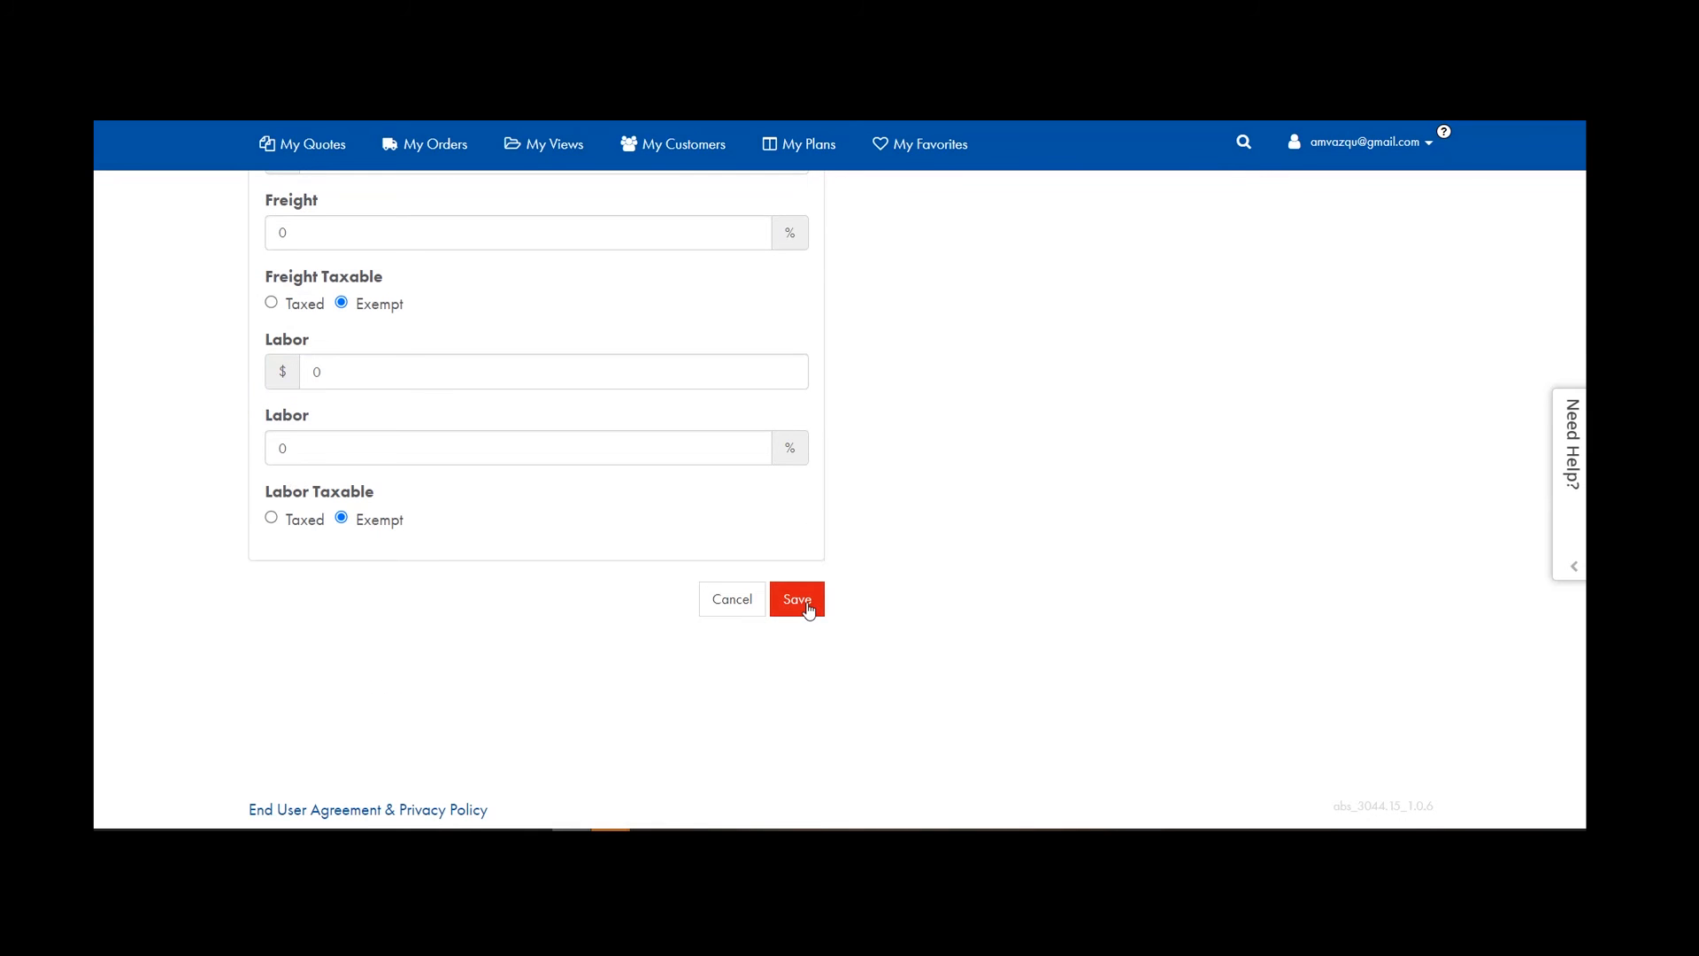
Save the pricing preferences, dismiss the confirmation, and open the account menu.
click(808, 609)
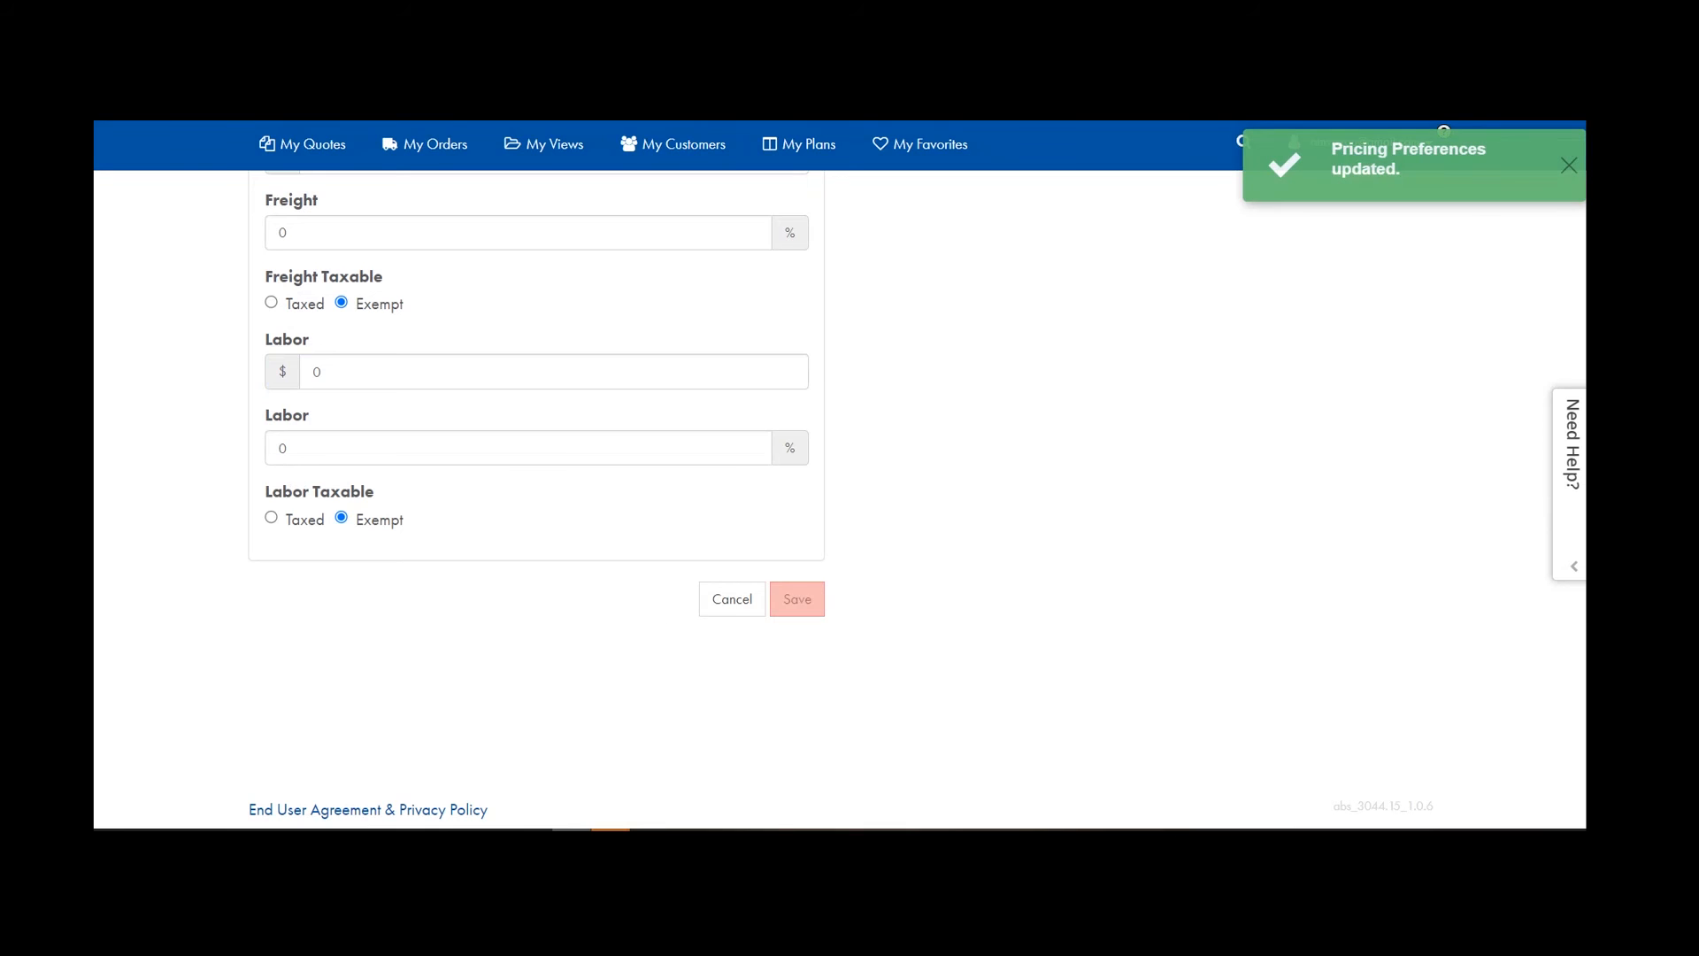
click(1569, 166)
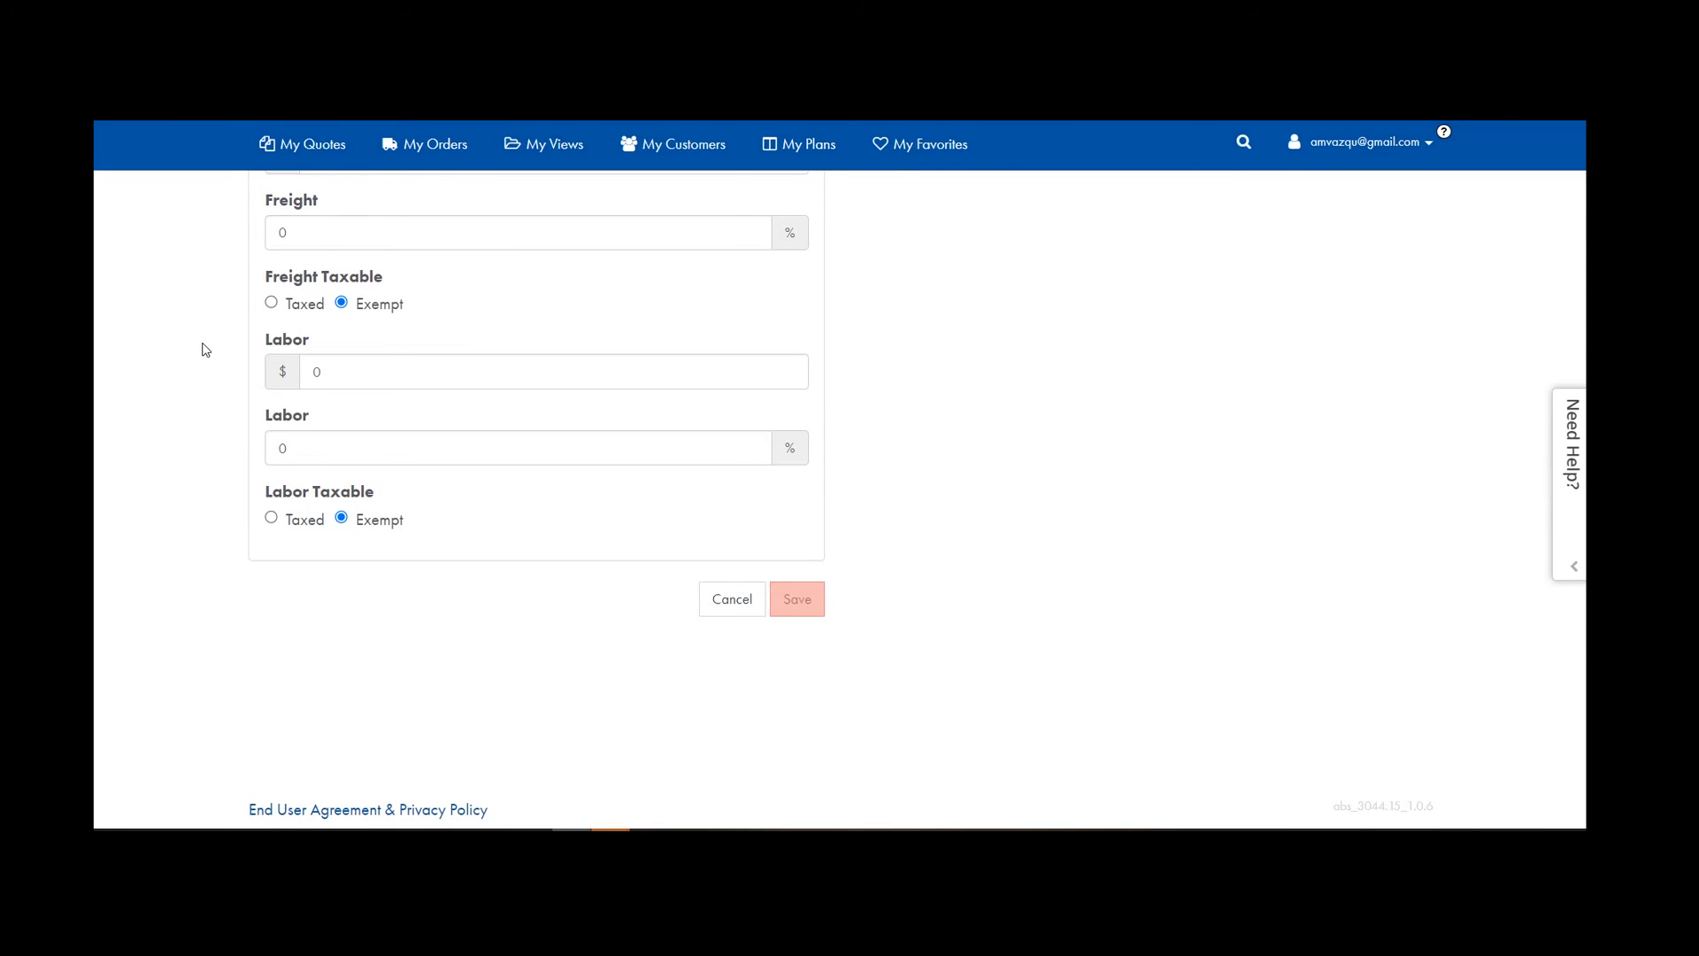
scroll(202, 350, up, 5)
click(1380, 143)
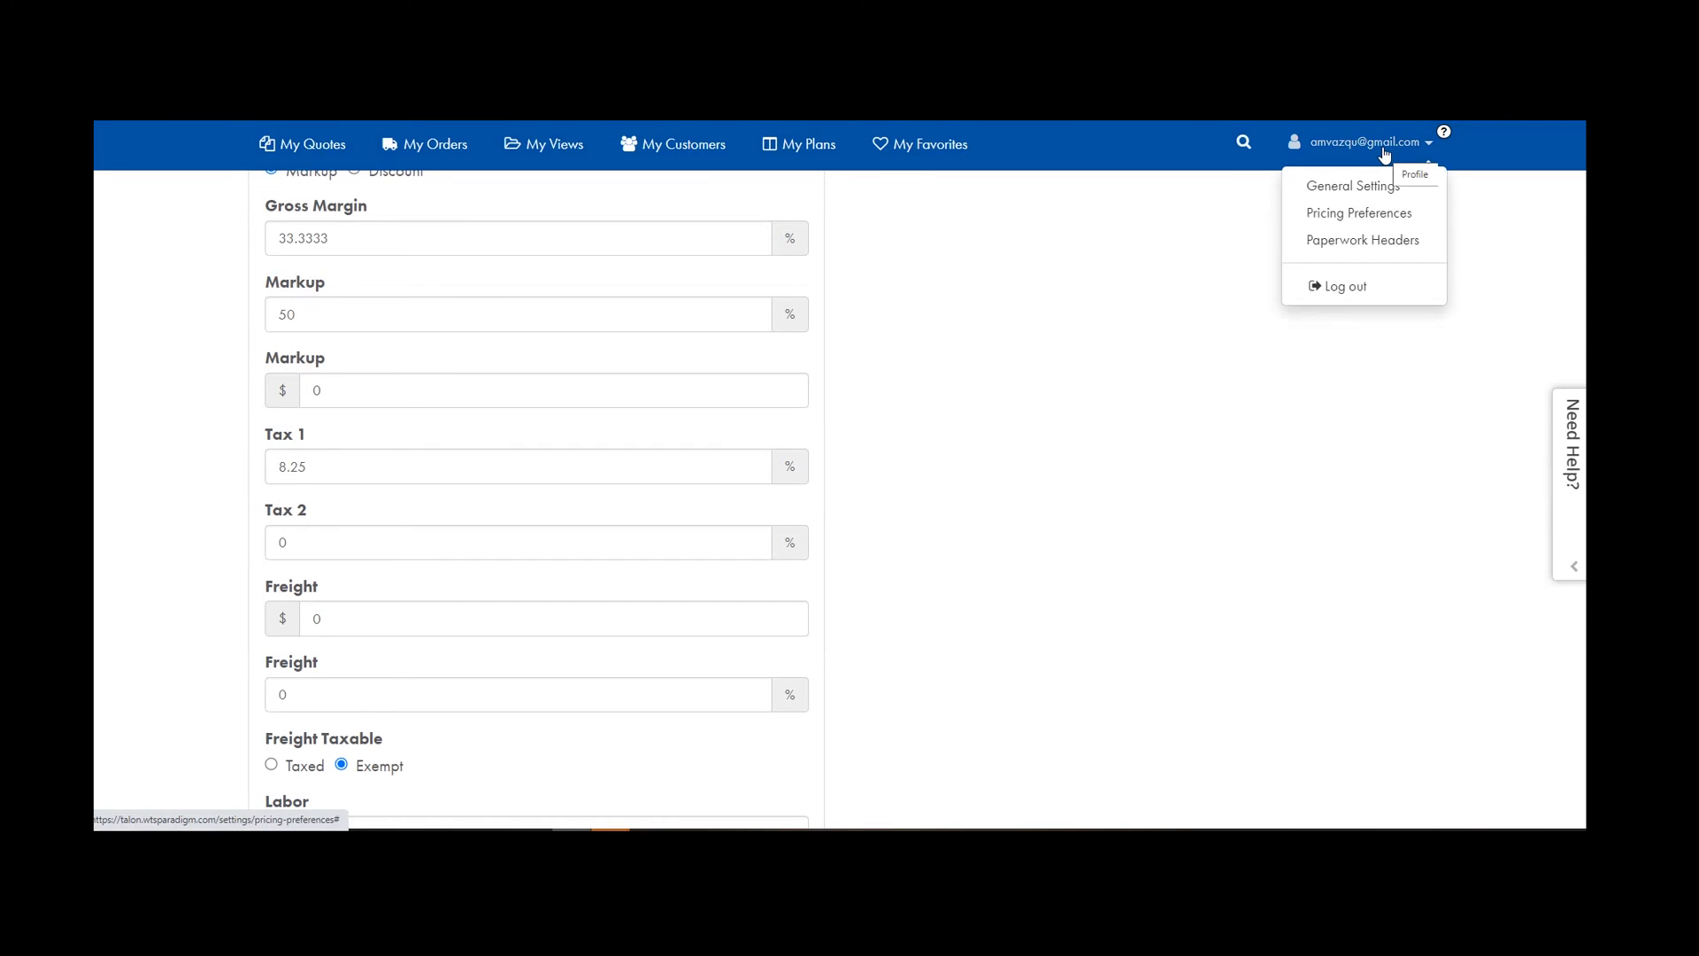
Resave the My paperwork header with its existing logo, cancelling the file chooser, and dismiss the confirmation.
click(1358, 240)
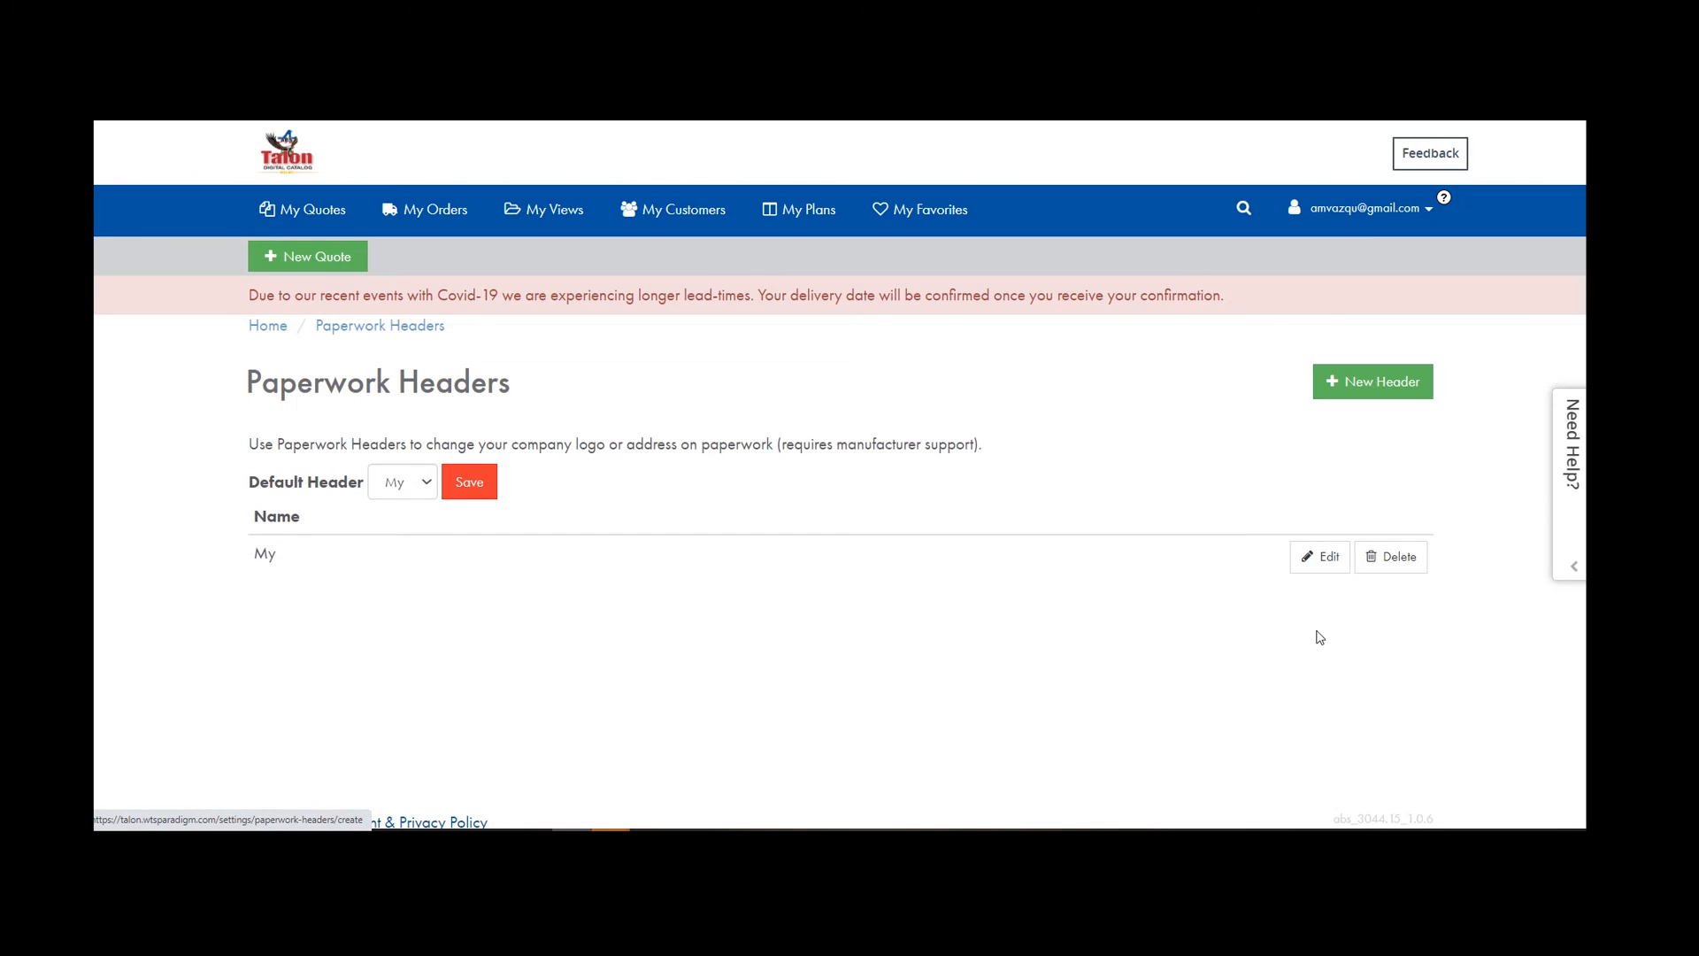
click(1320, 556)
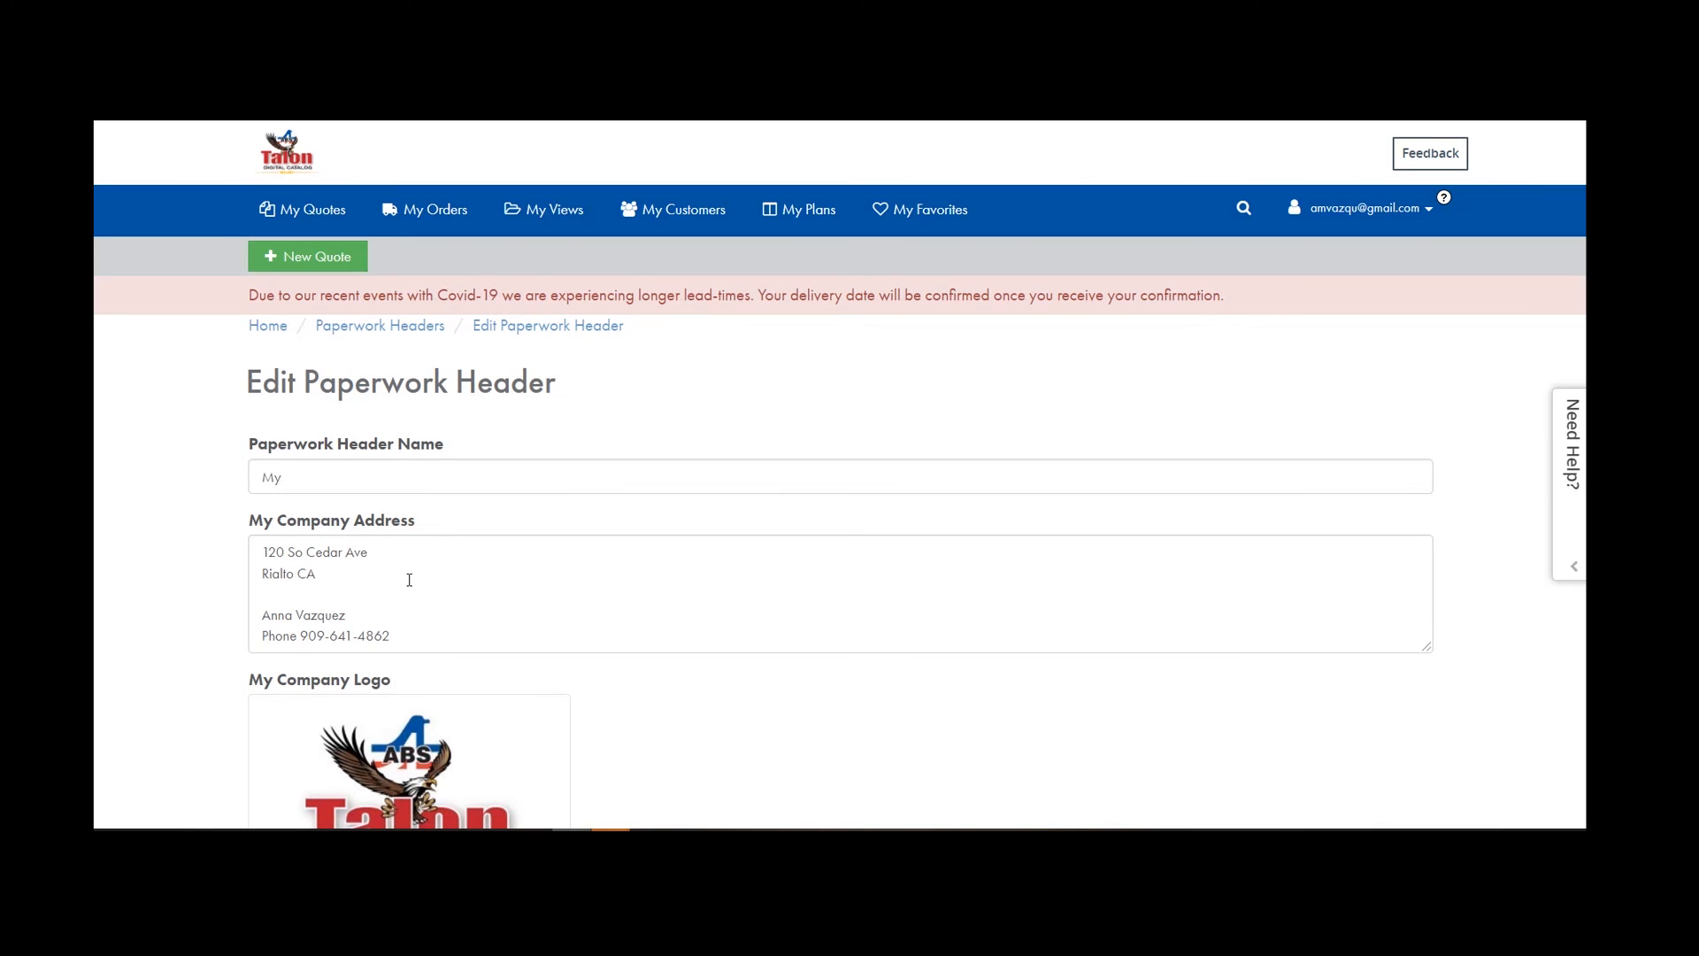
scroll(434, 582, down, 1)
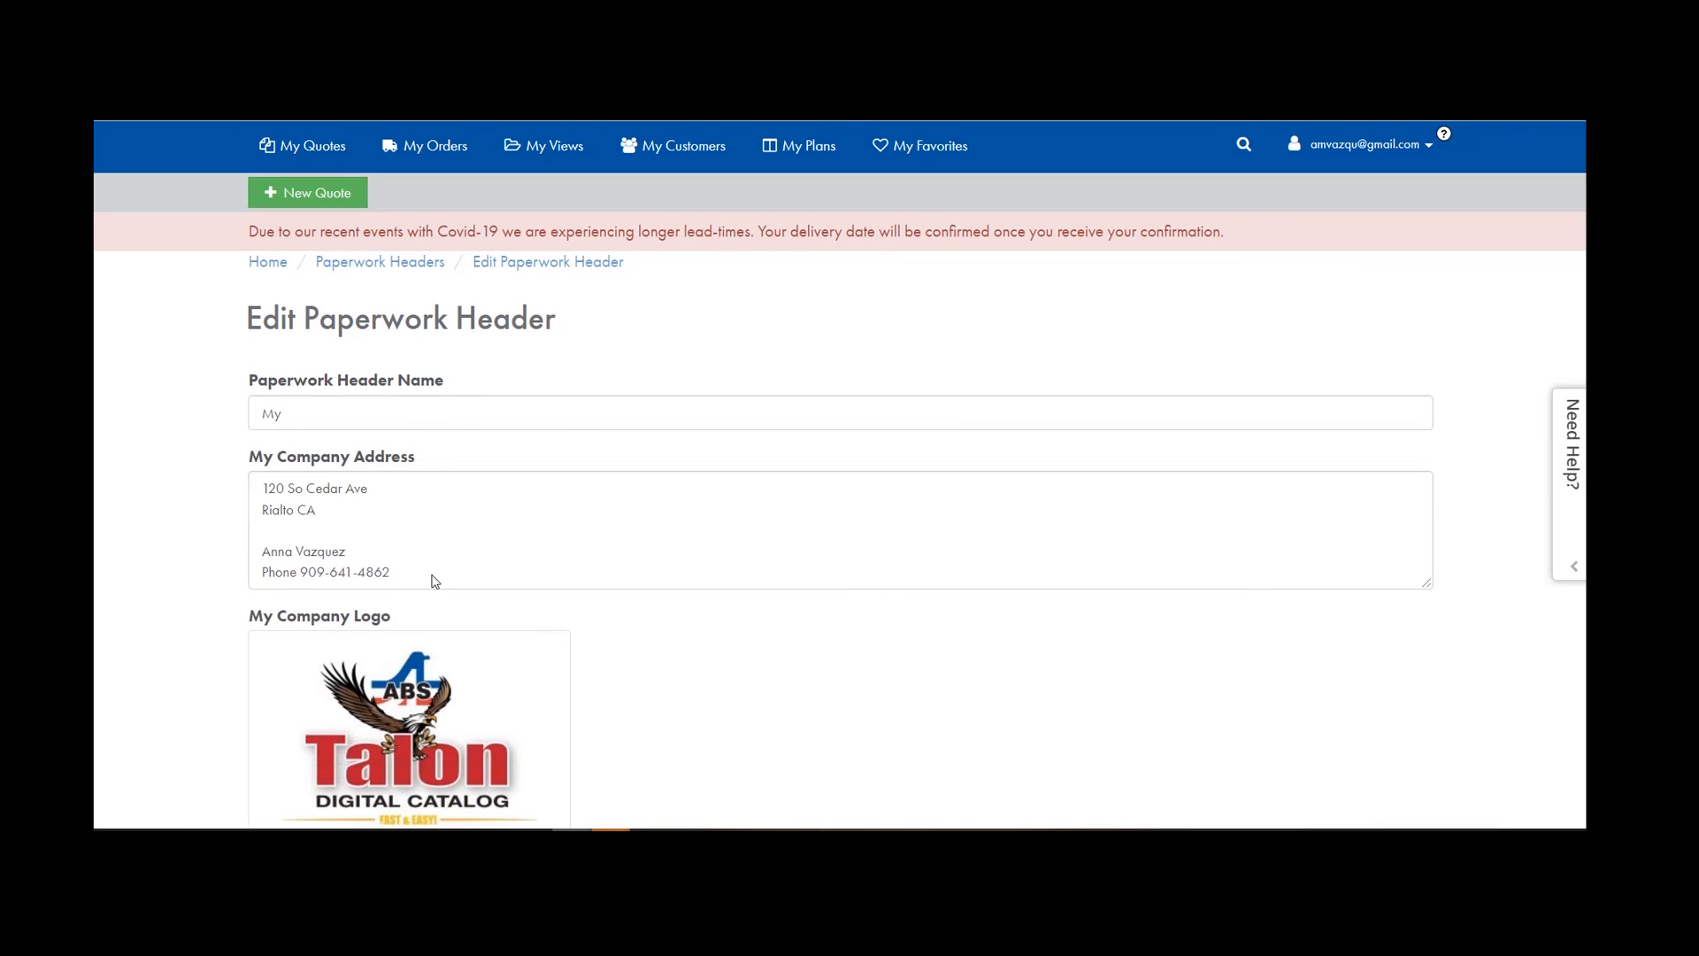
scroll(435, 581, down, 3)
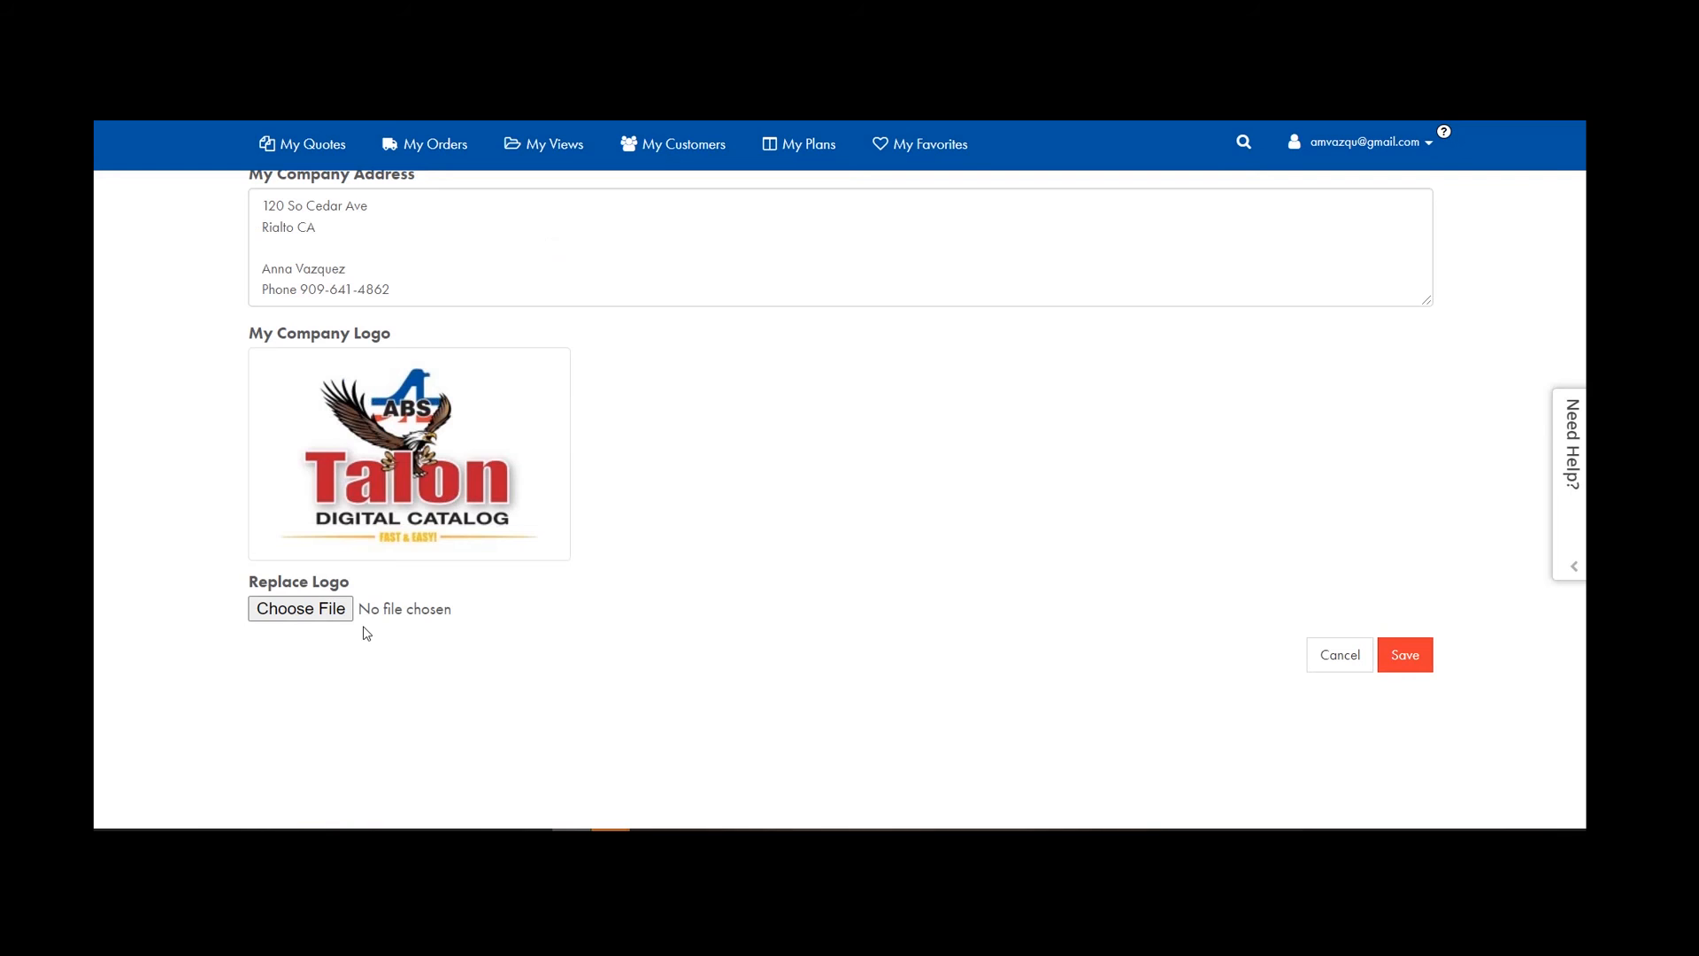
click(309, 618)
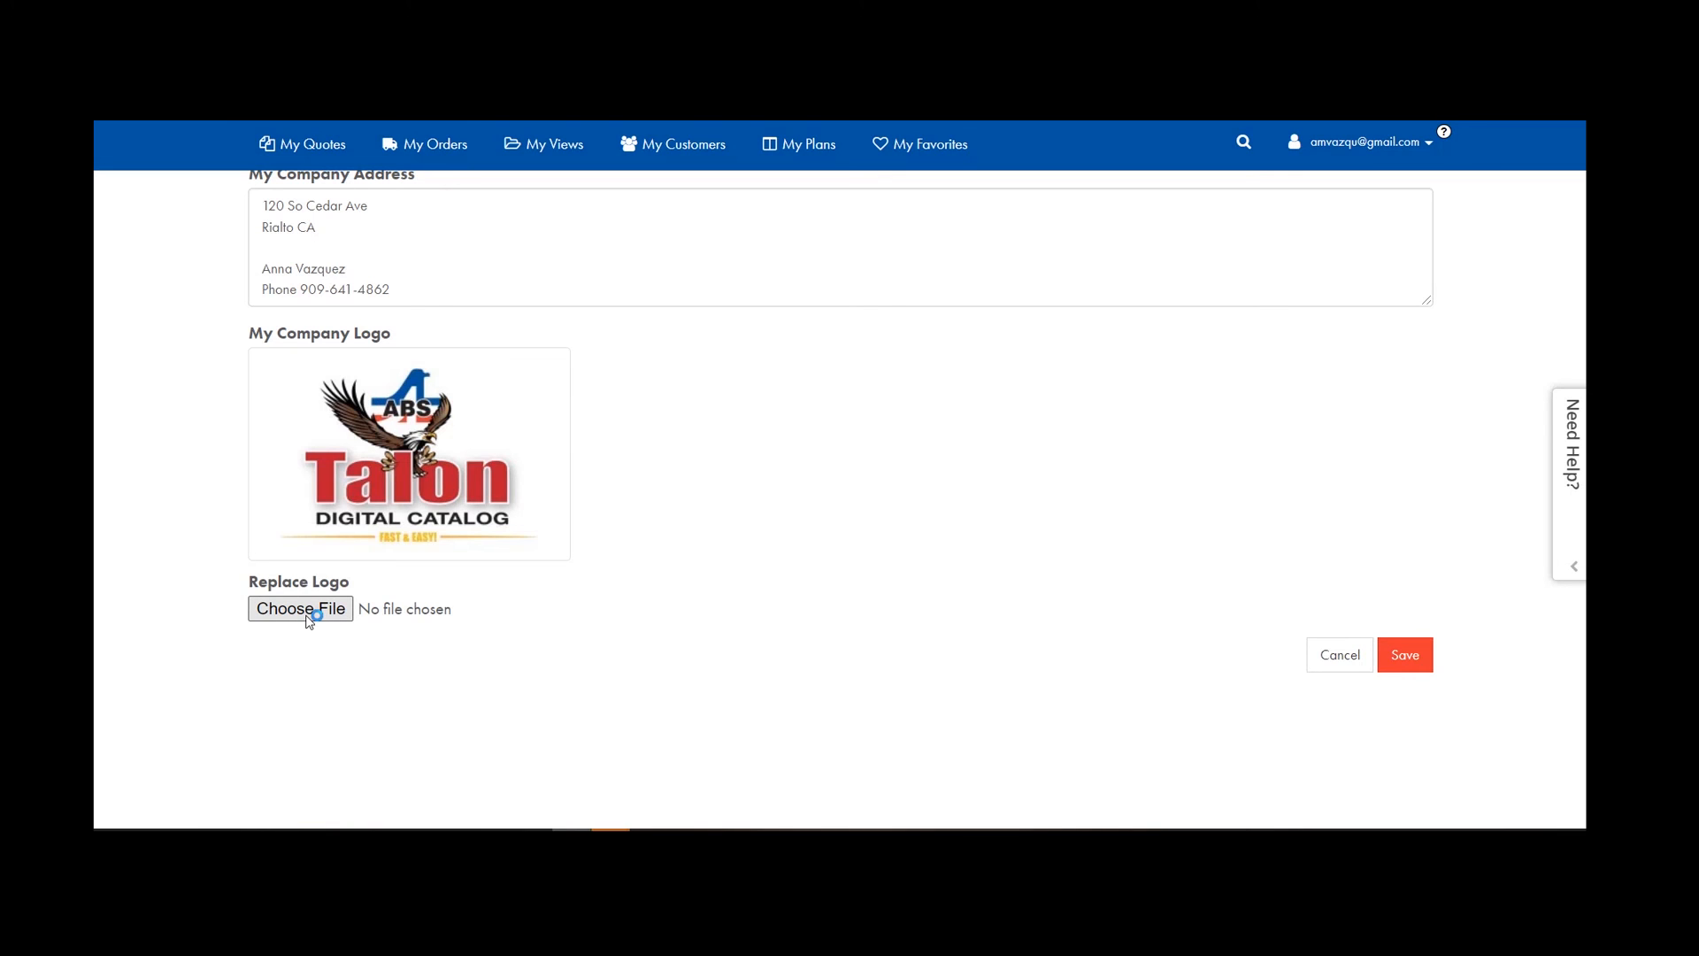
scroll(168, 221, up, 2)
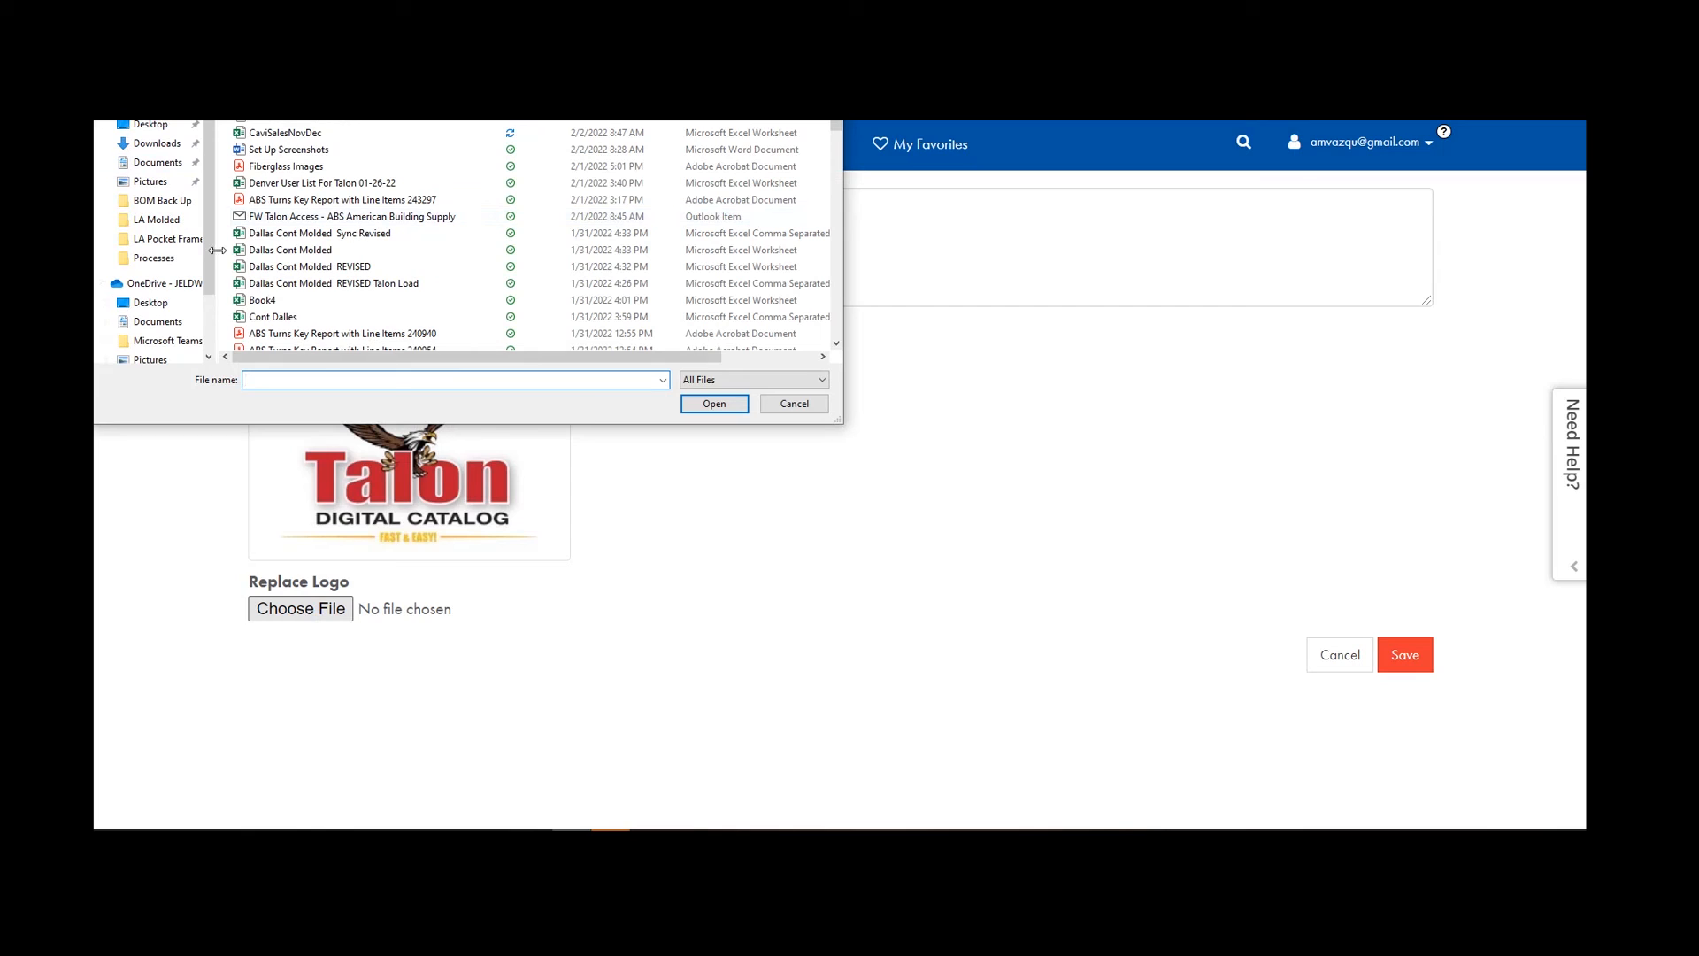
click(807, 405)
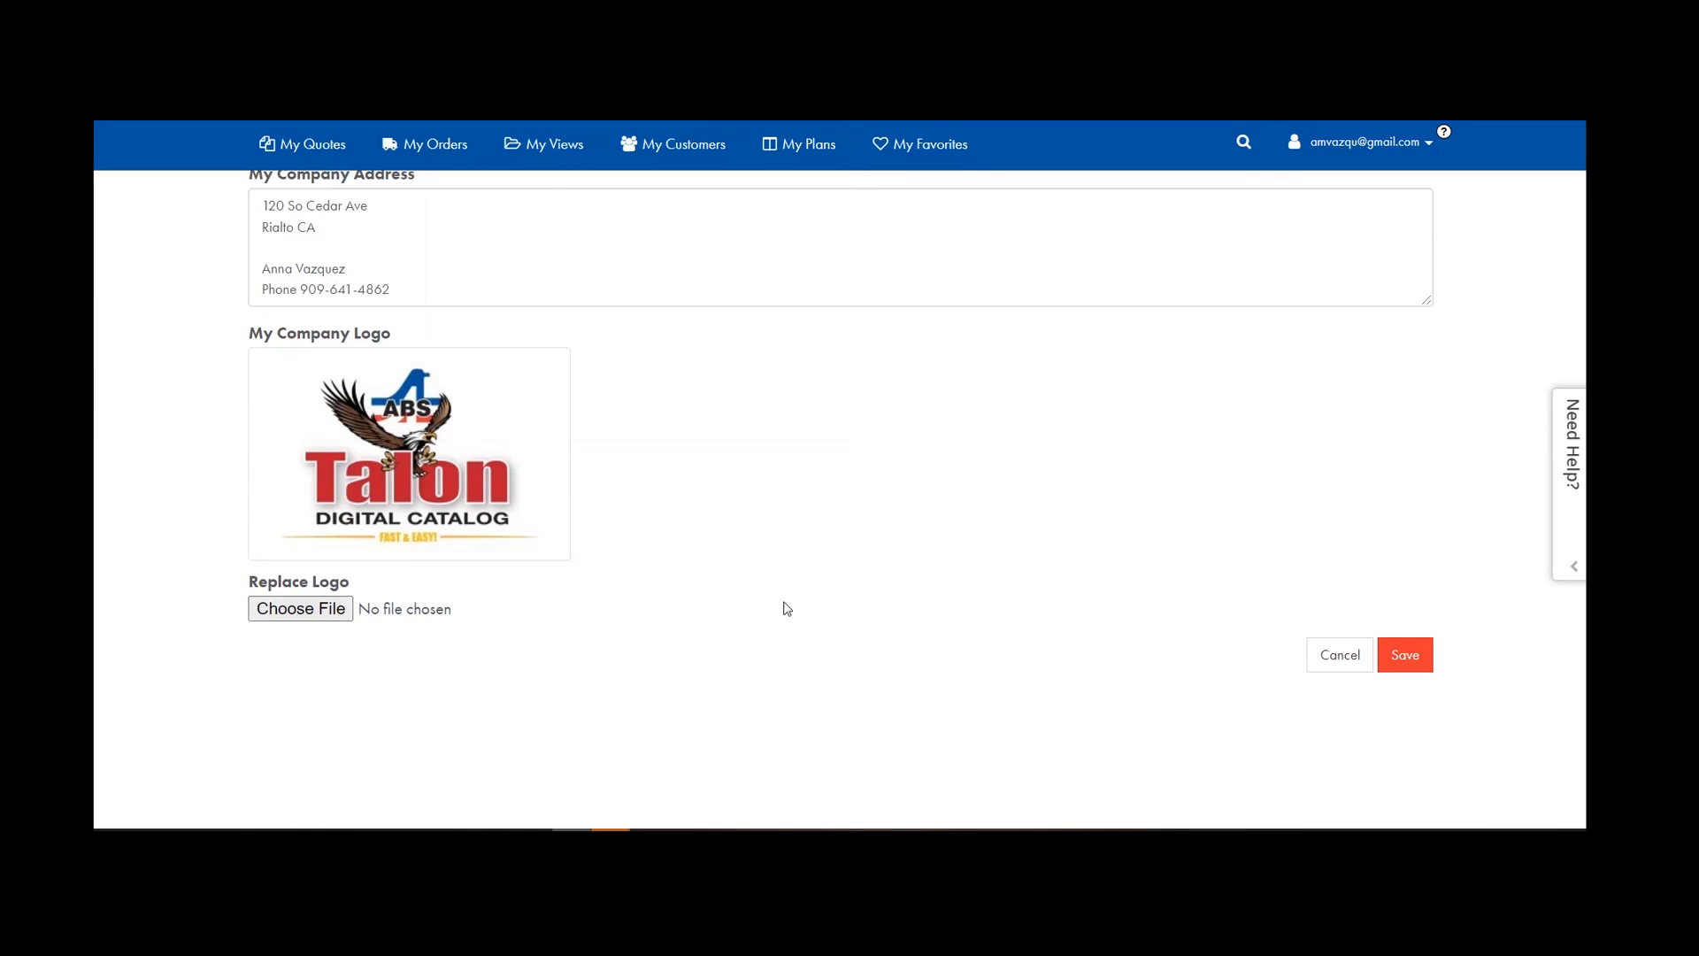
click(1404, 664)
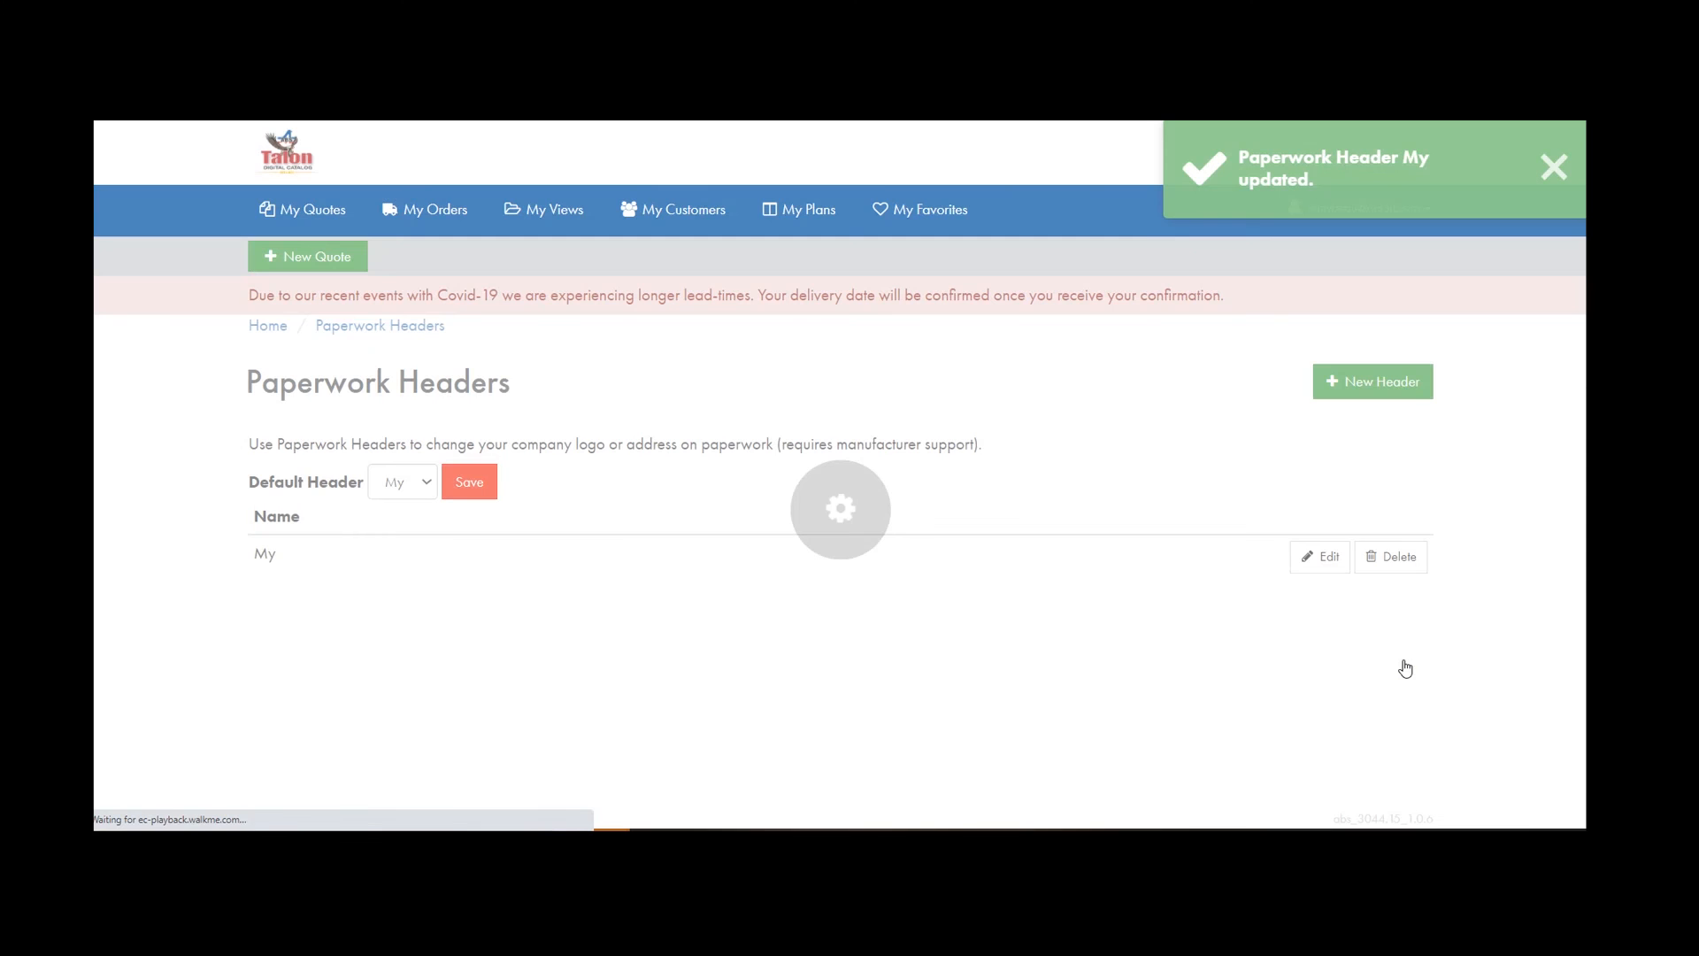
click(1554, 166)
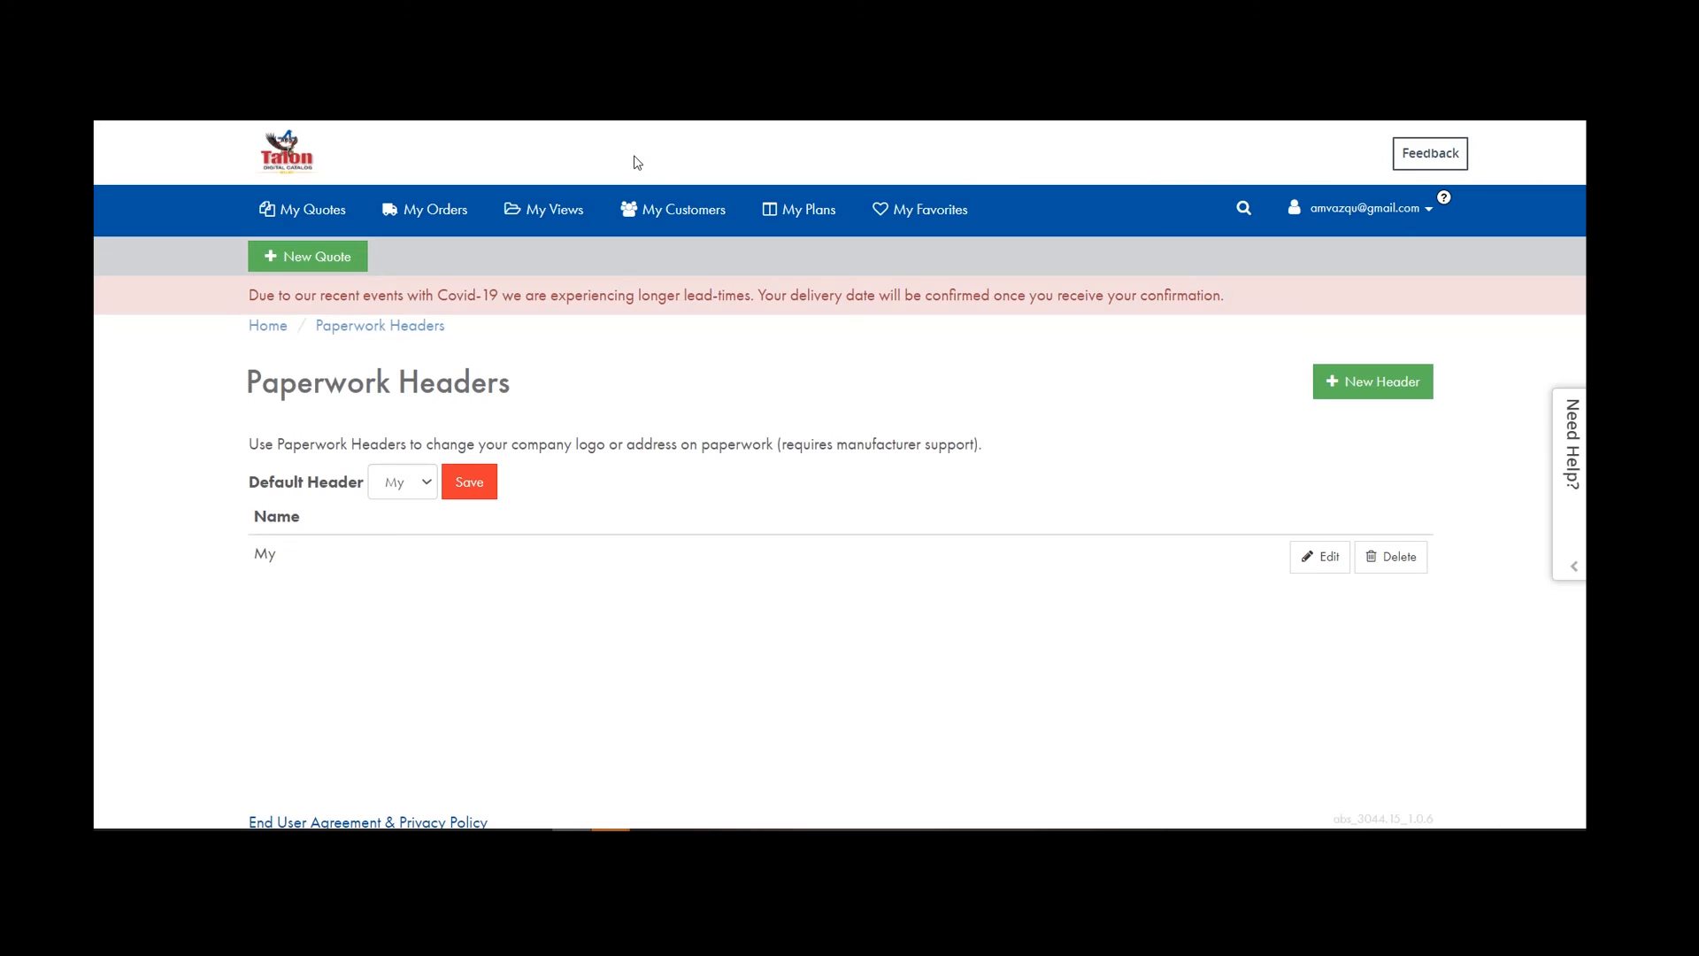
From My Quotes, open quote 243122's line items and choose Actions > Paperwork.
click(302, 213)
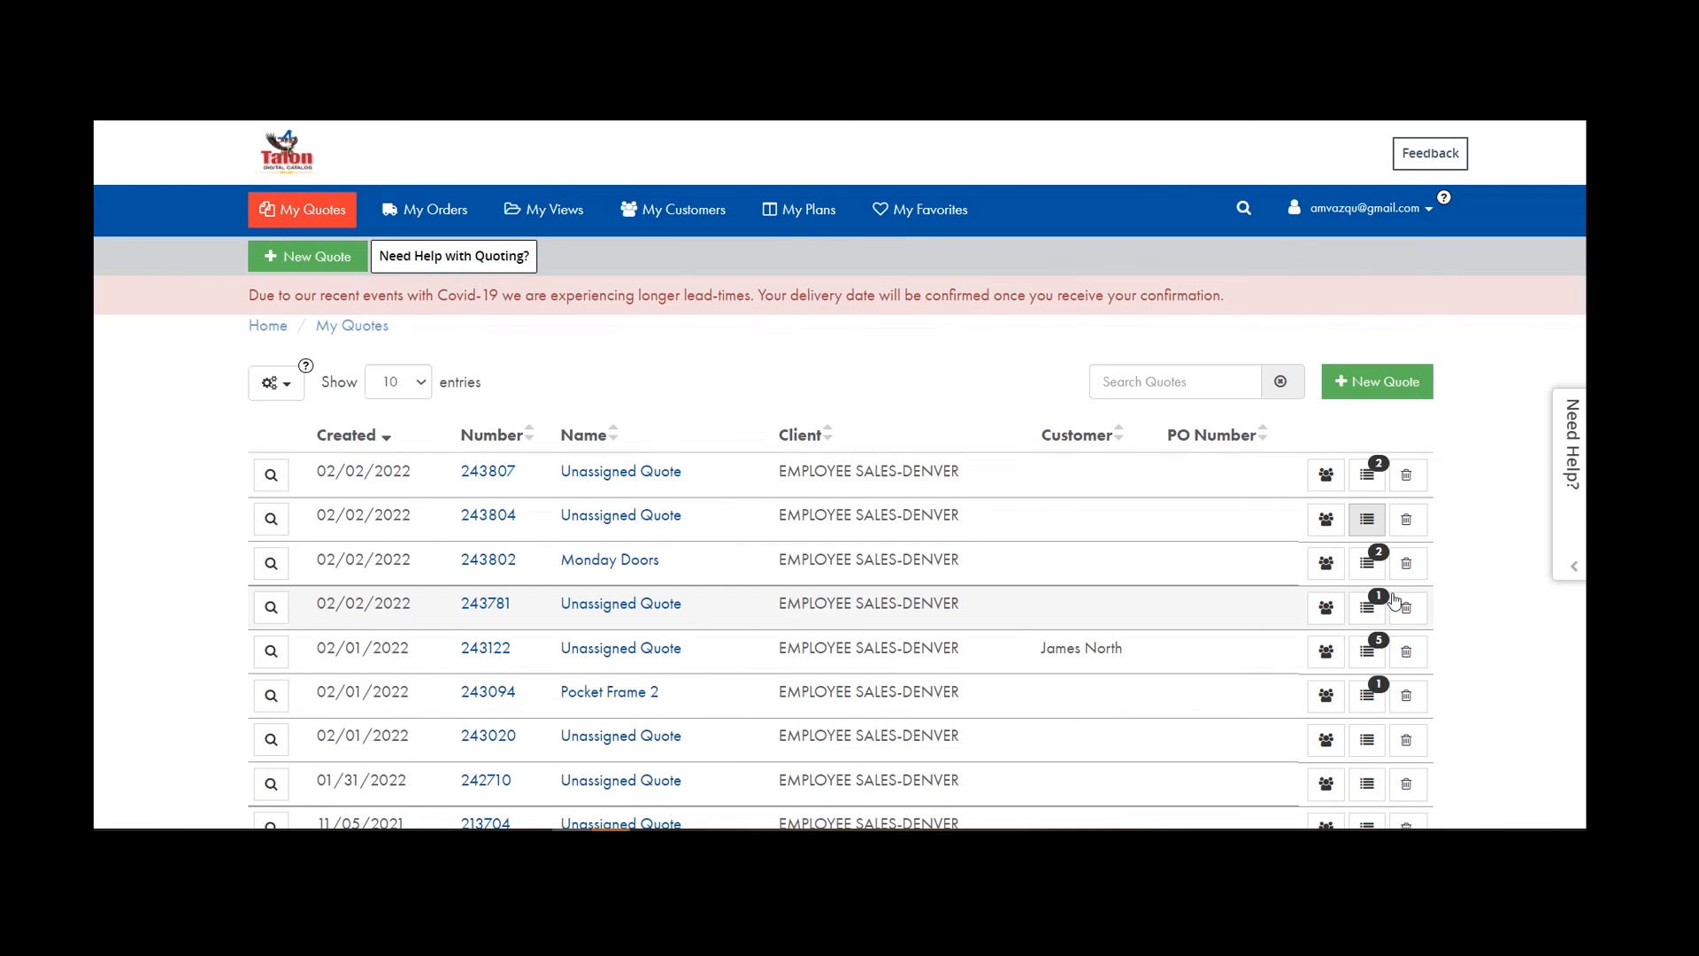
click(1369, 649)
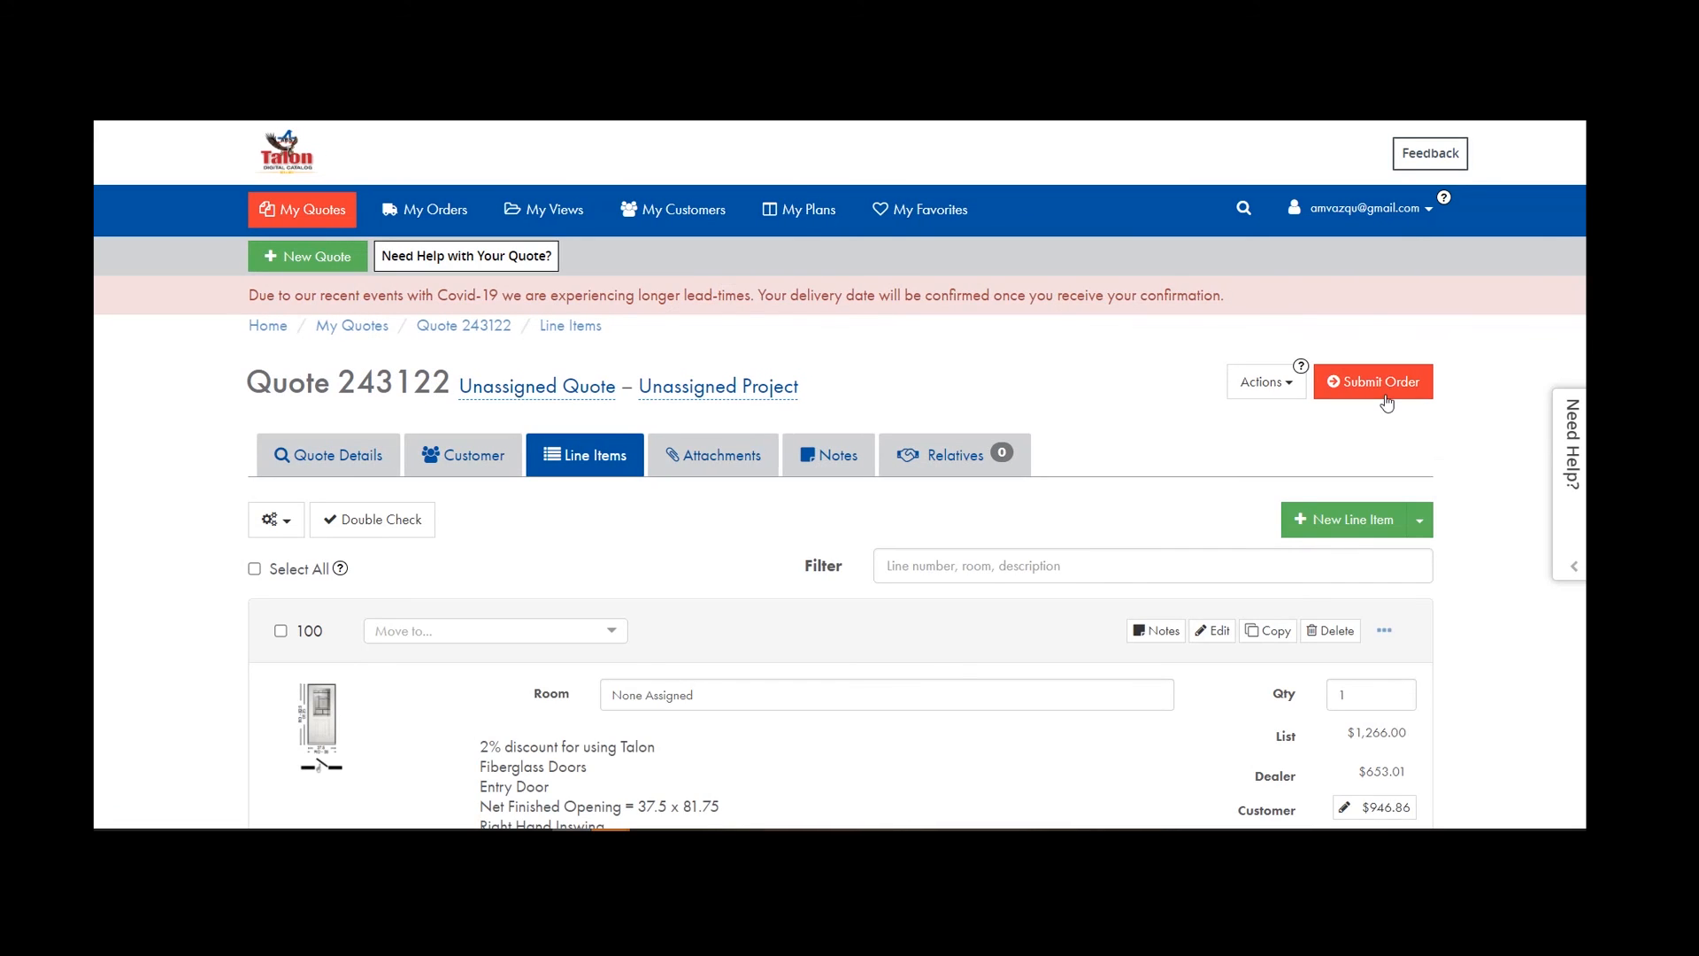
click(1294, 391)
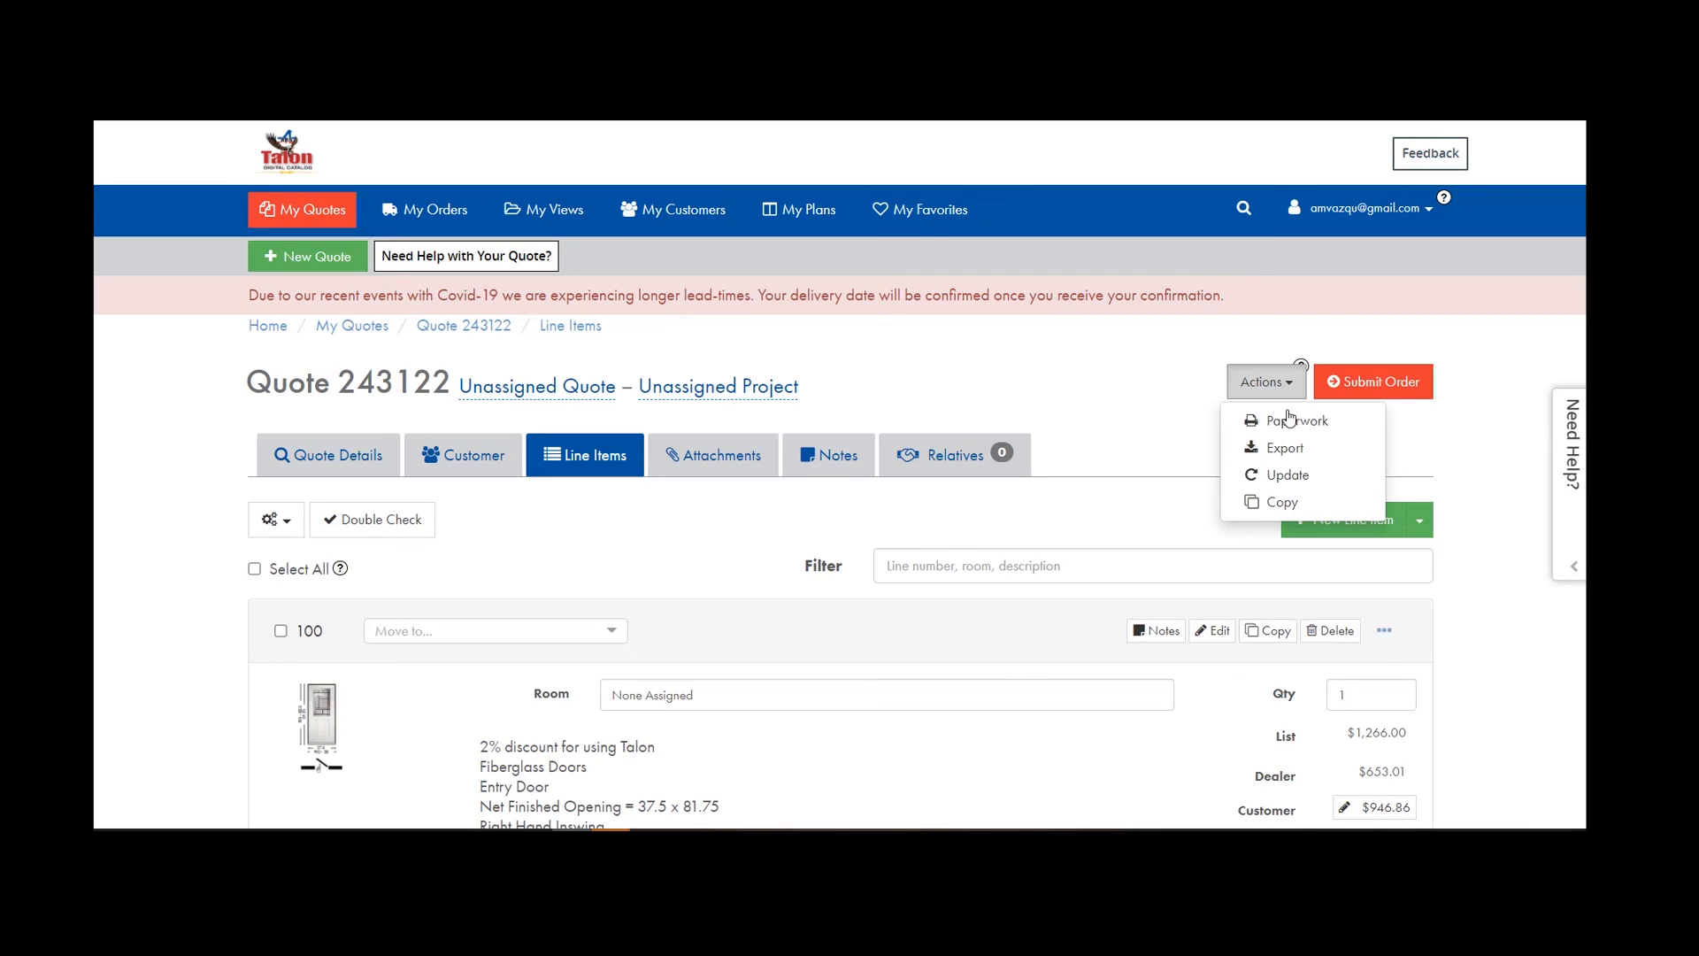
click(1285, 424)
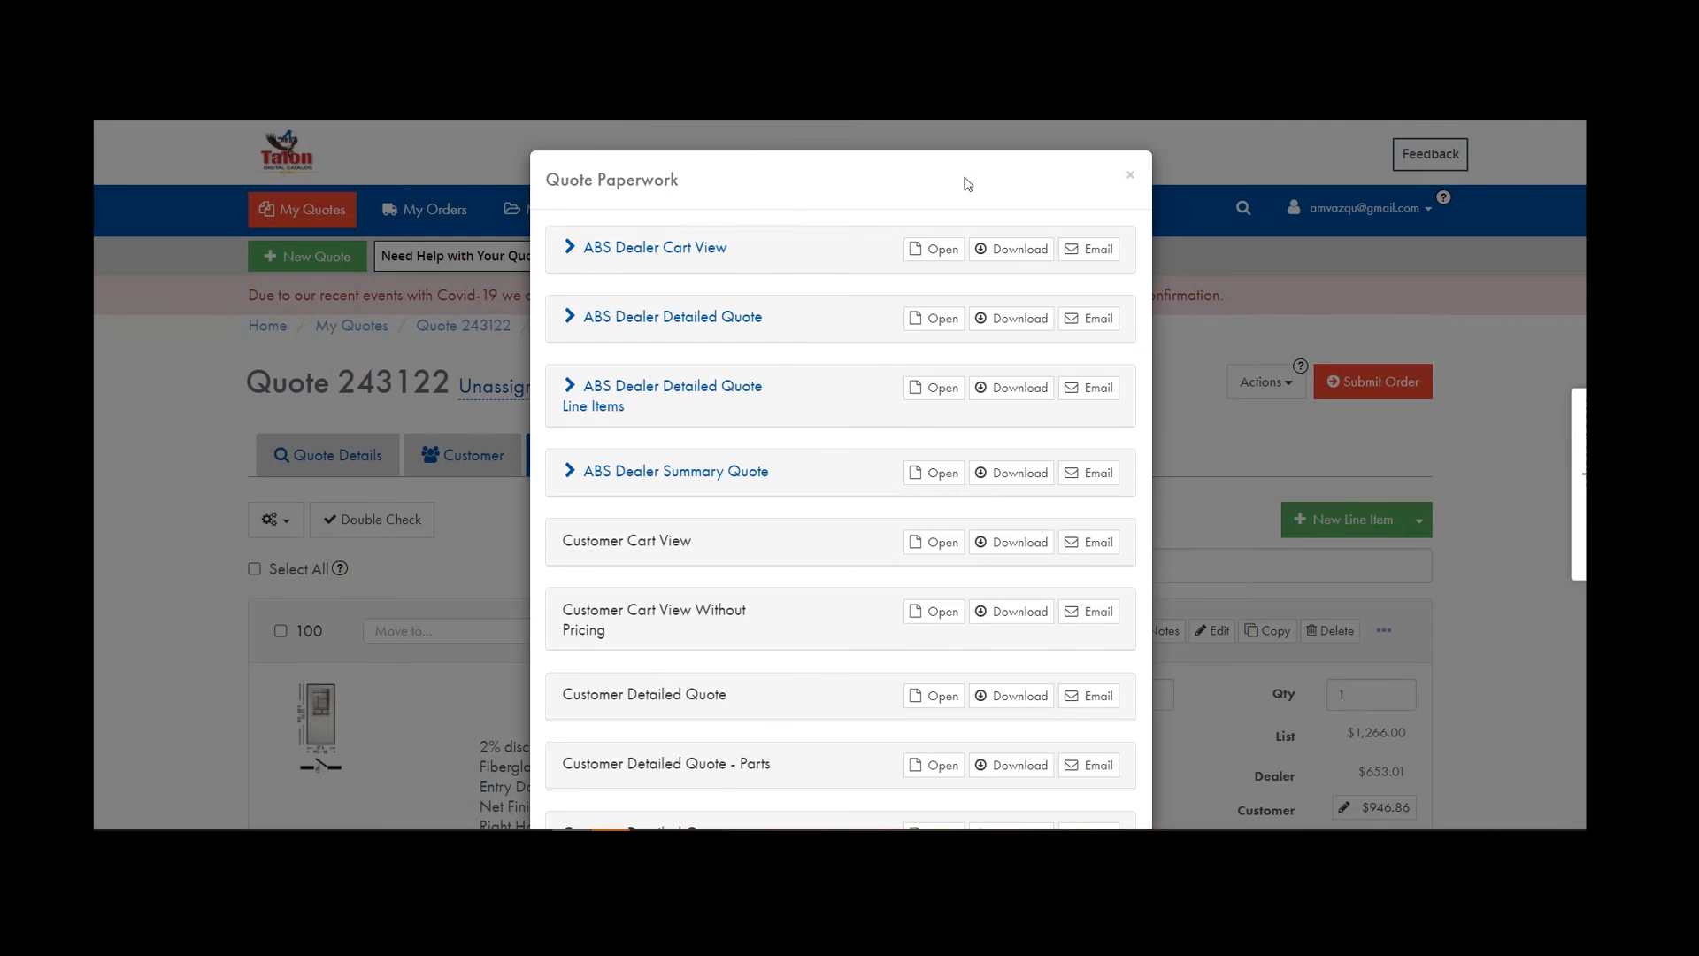
scroll(911, 319, down, 2)
scroll(911, 320, up, 2)
scroll(717, 478, down, 5)
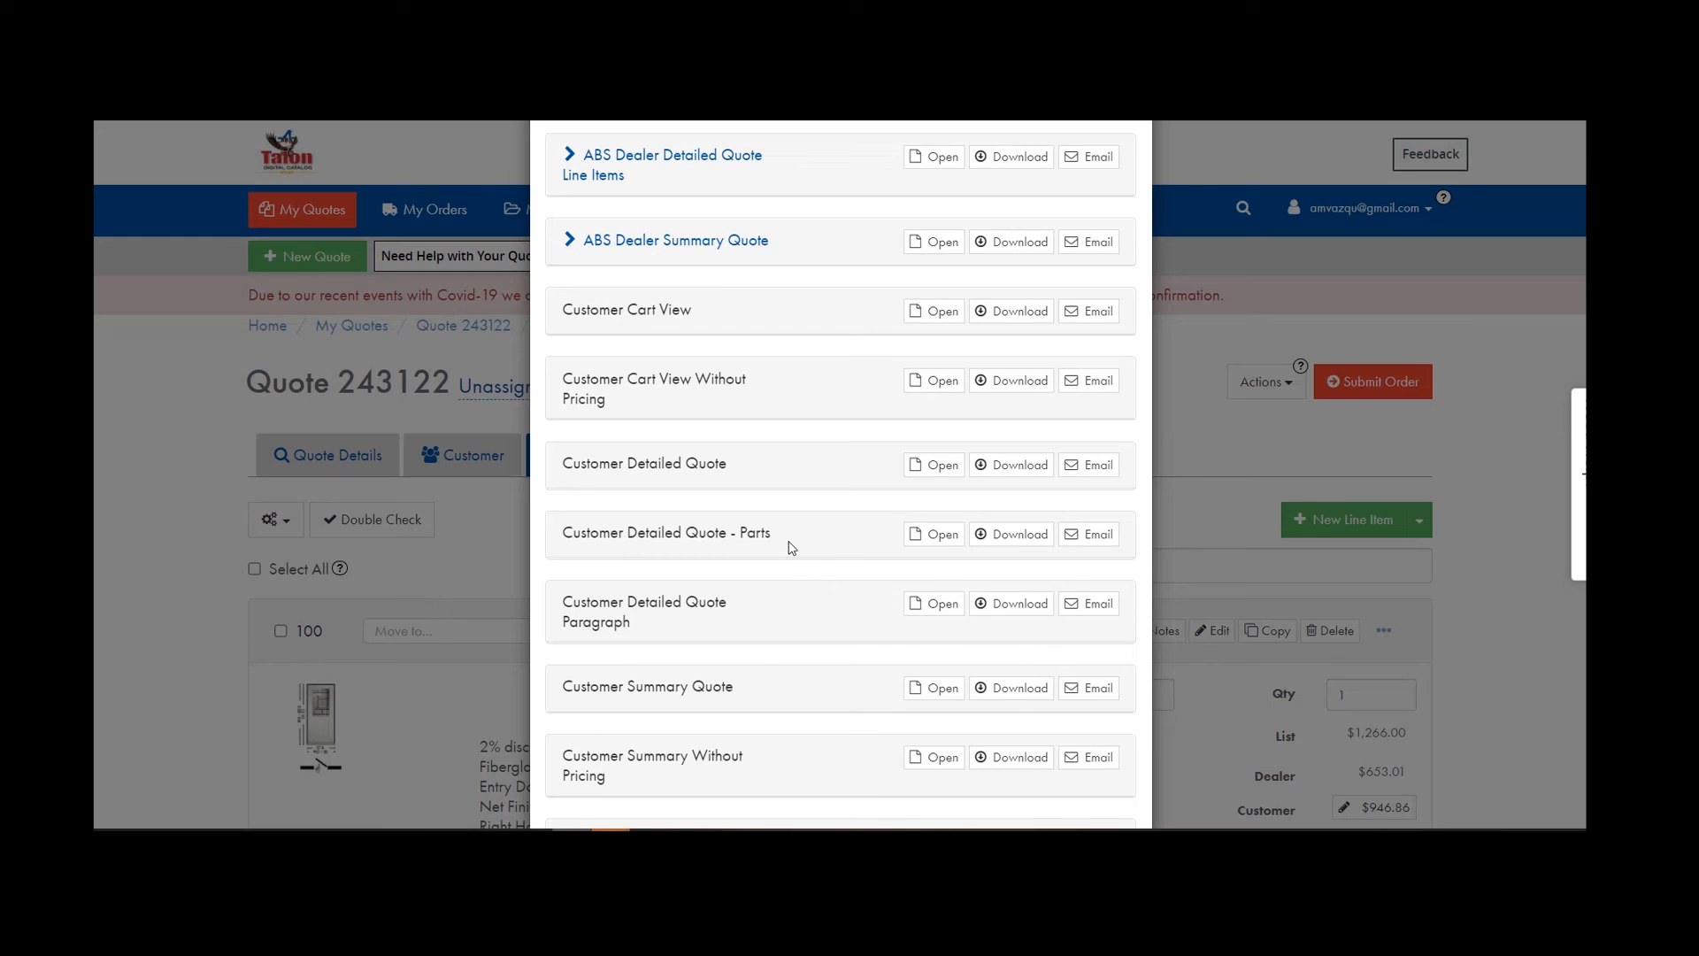
scroll(790, 545, up, 1)
scroll(790, 546, down, 2)
scroll(794, 495, up, 3)
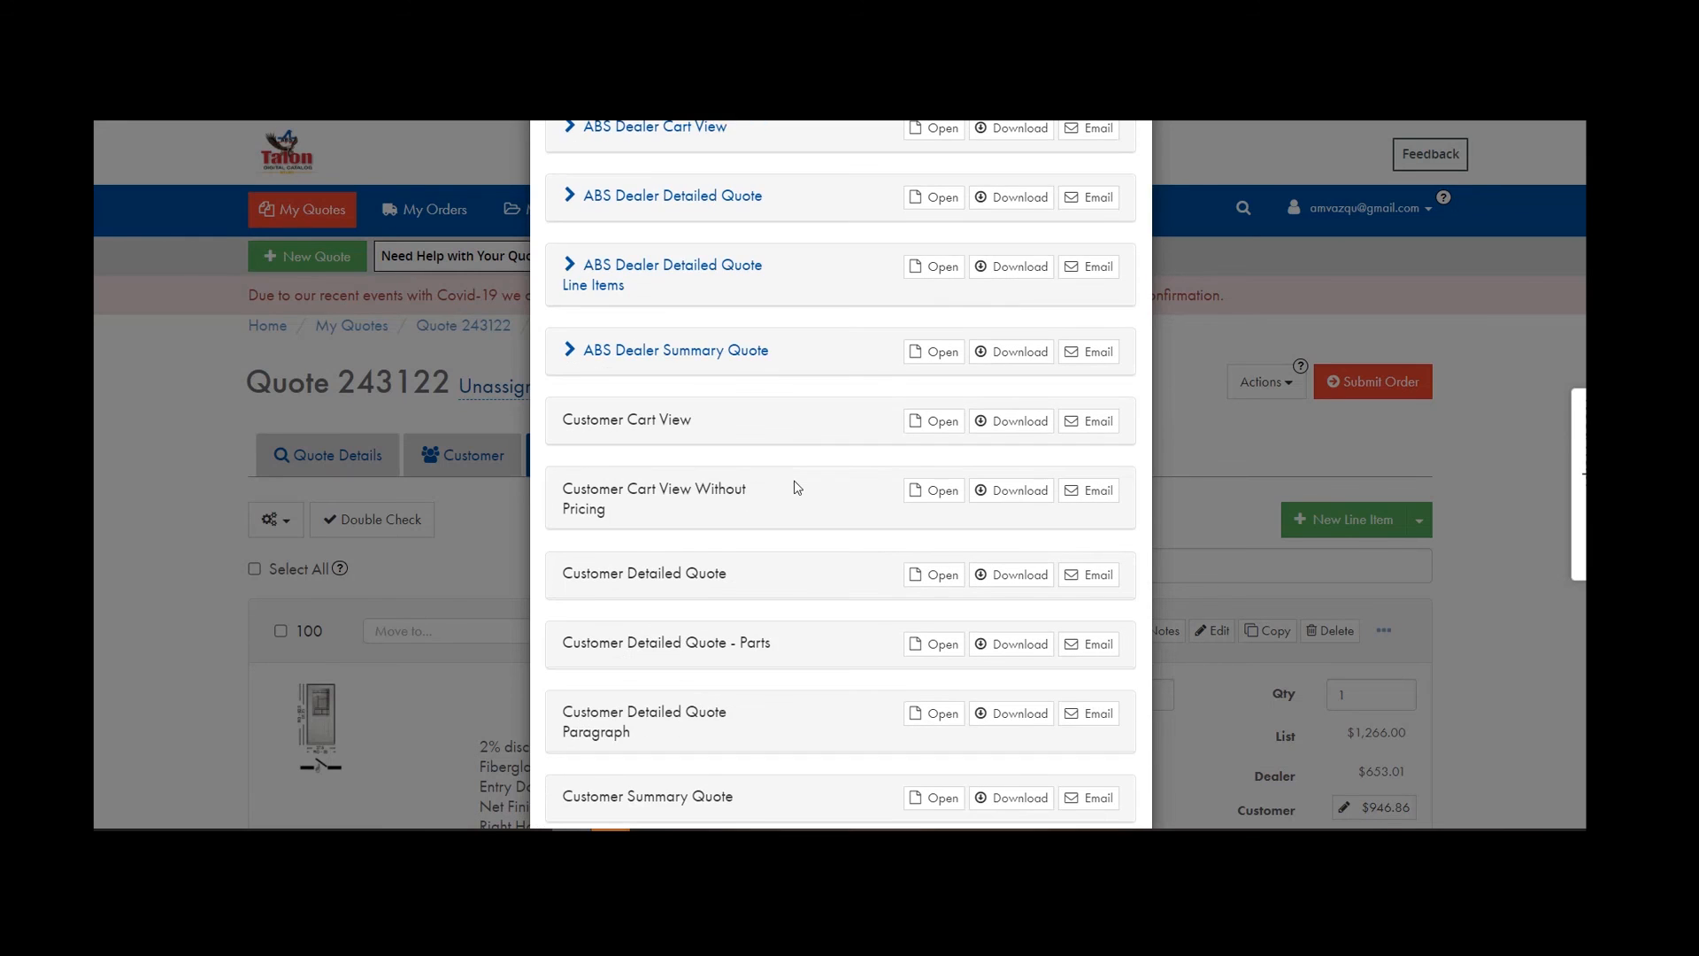
scroll(797, 487, up, 2)
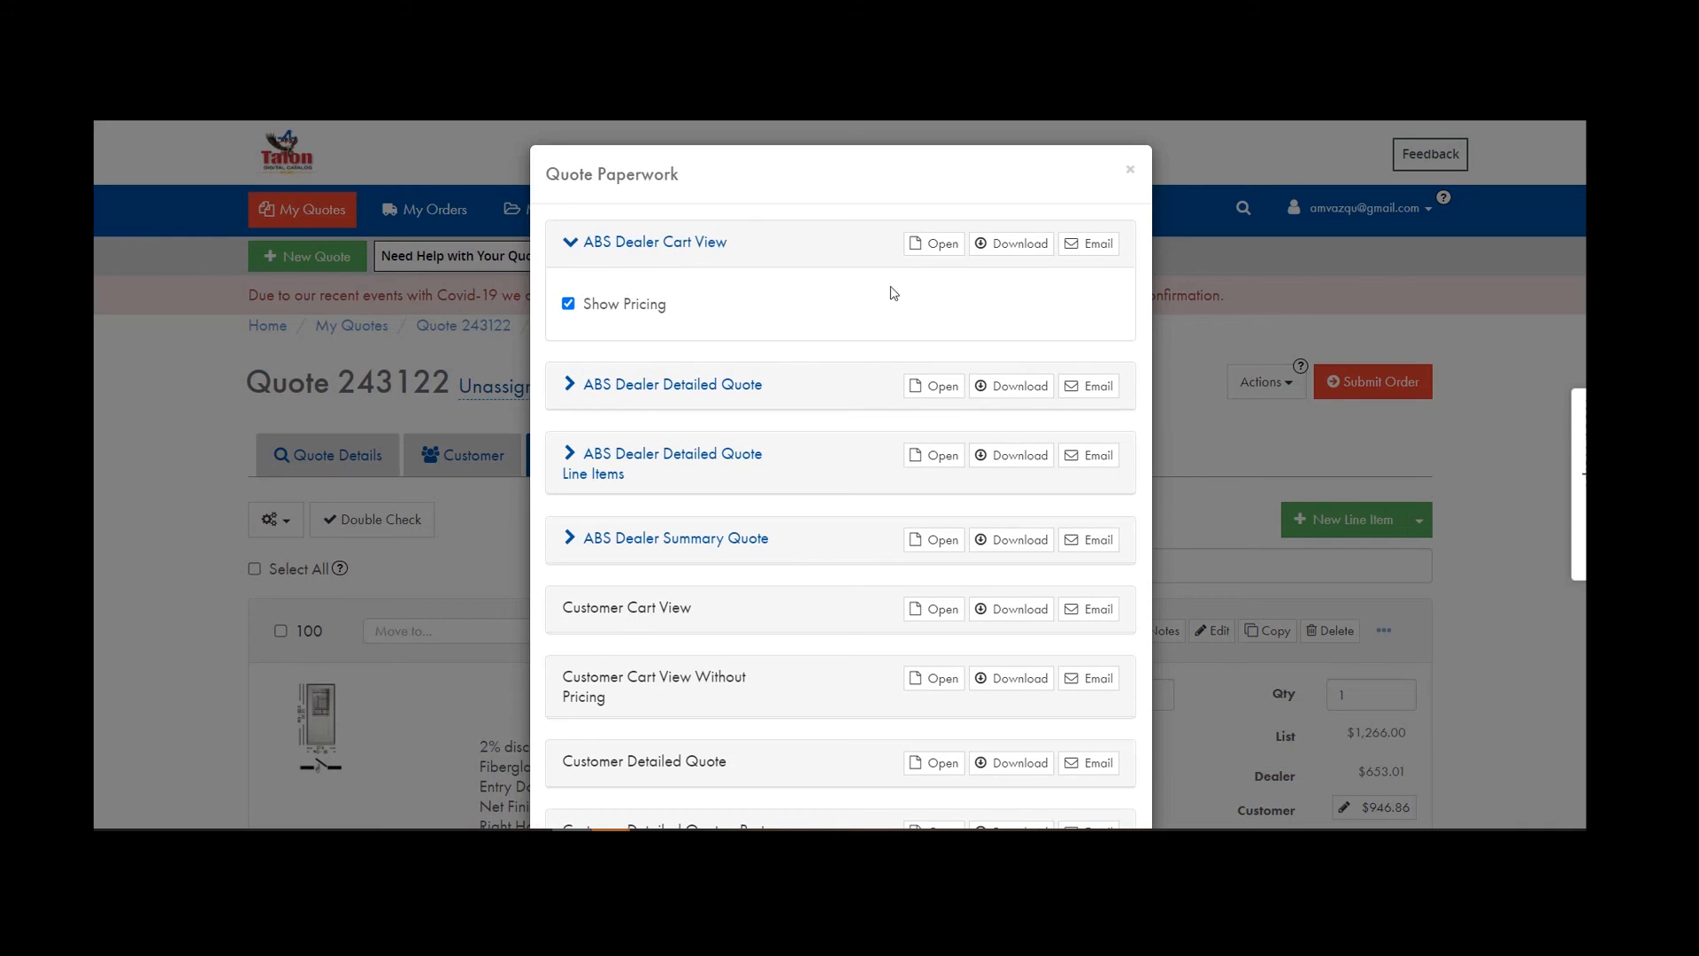
click(634, 241)
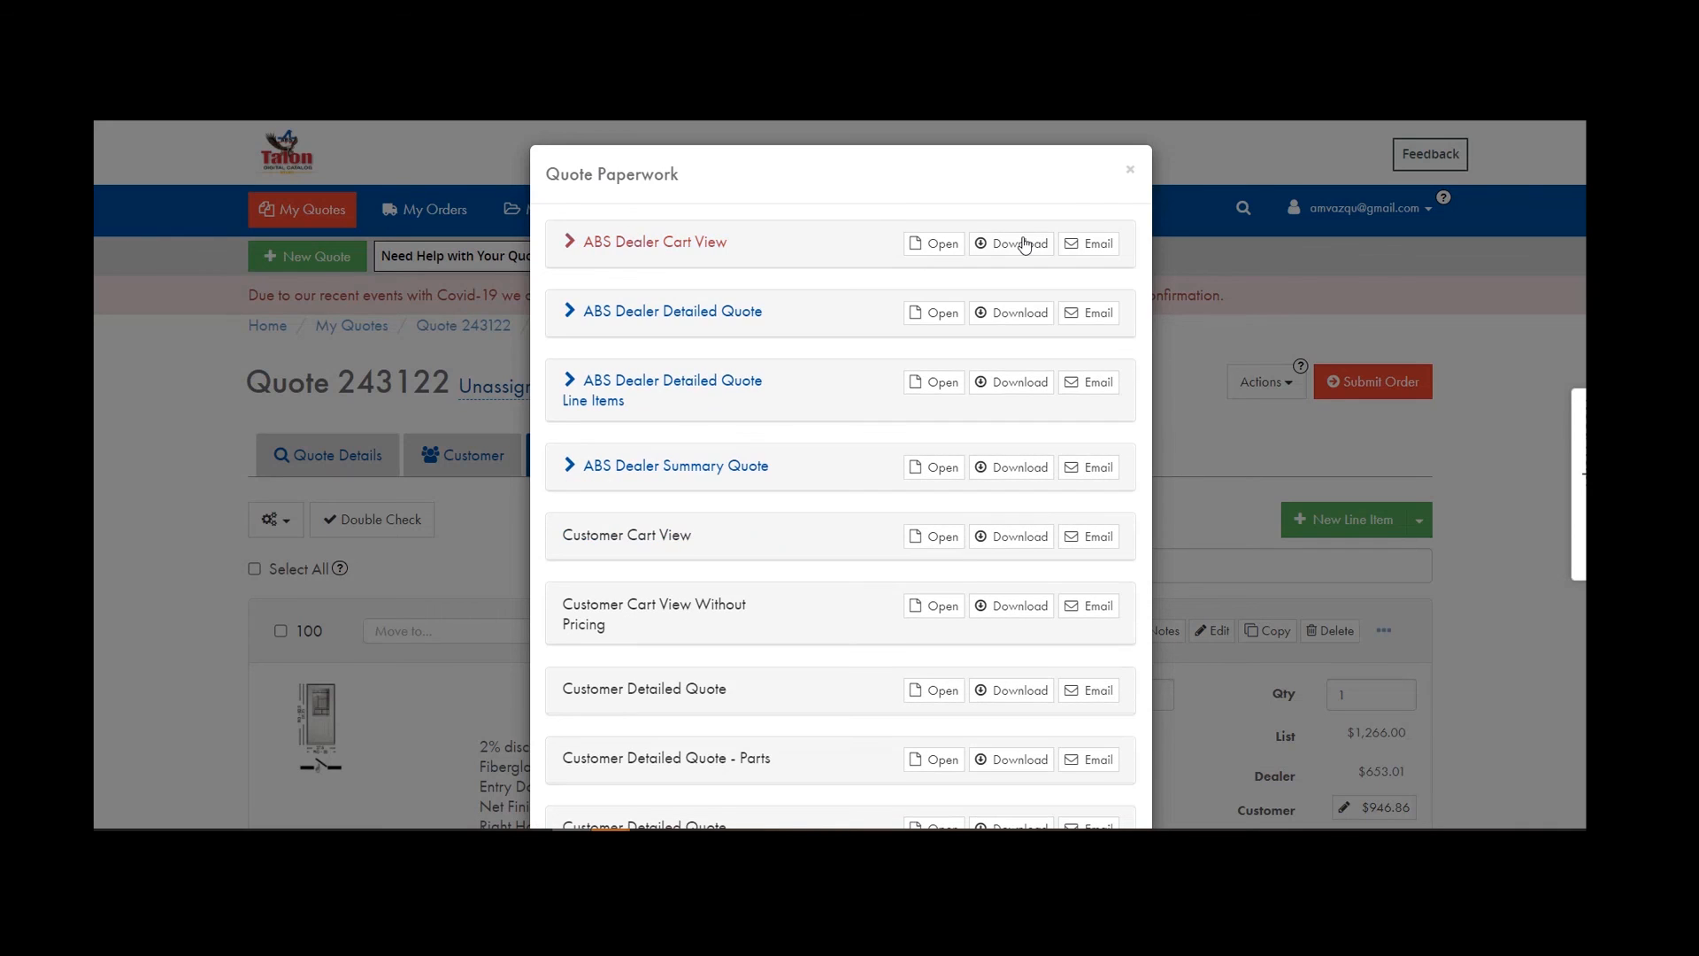
click(940, 247)
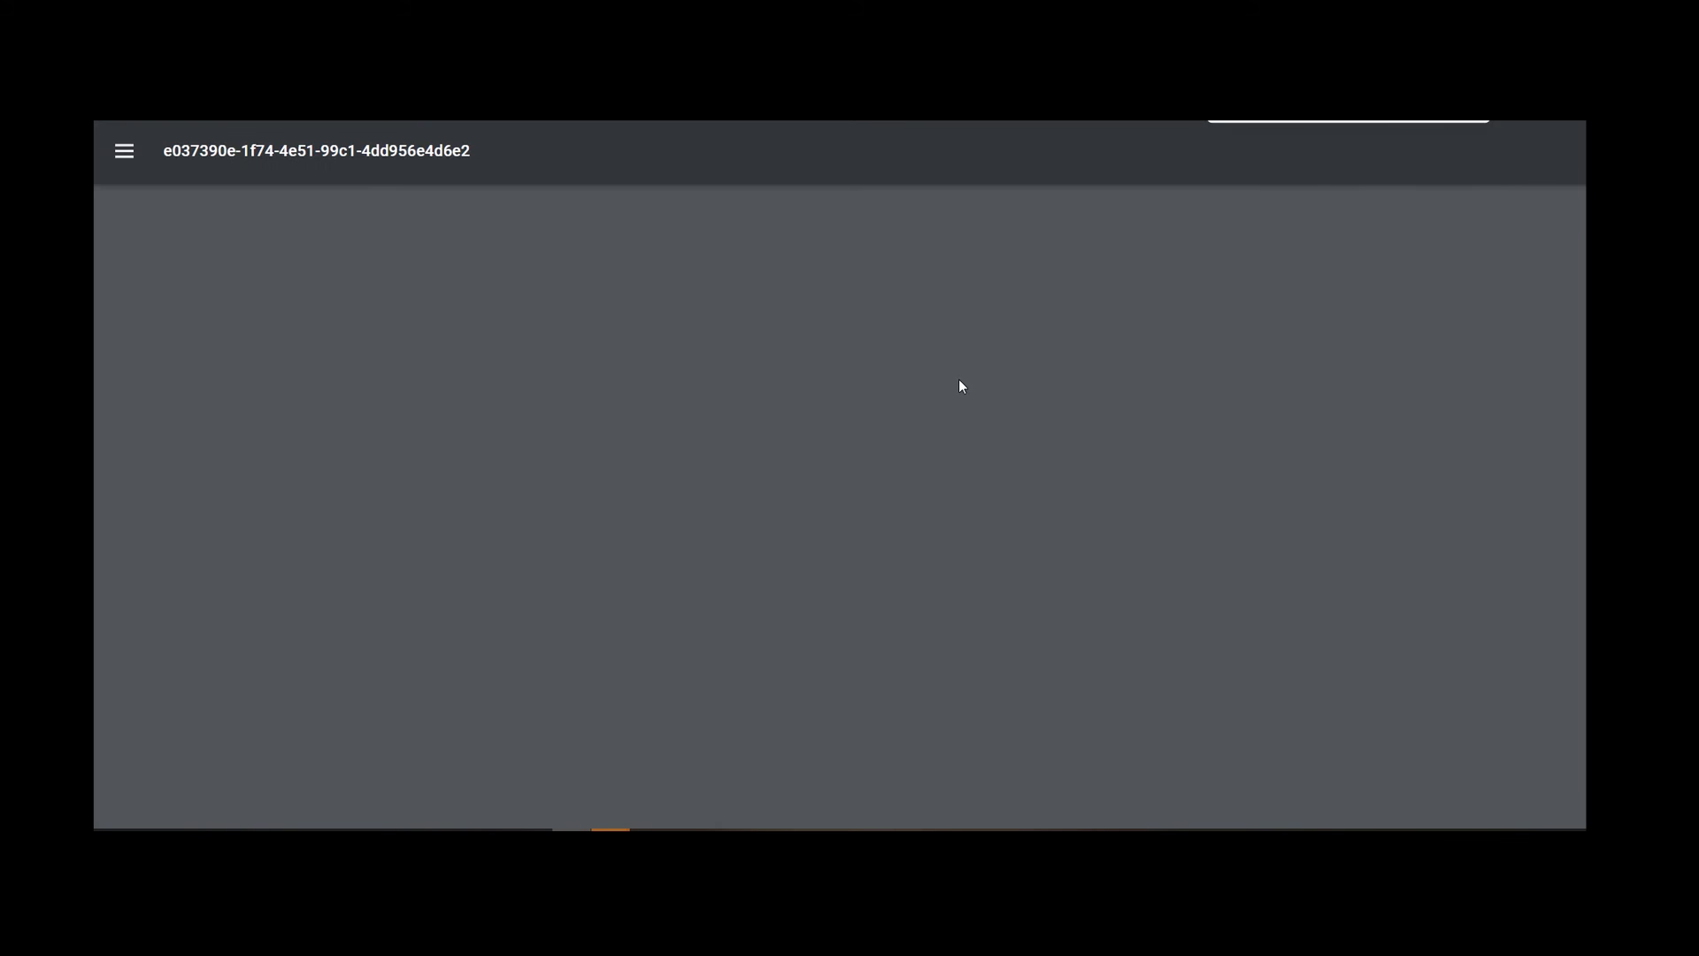
scroll(962, 387, down, 2)
scroll(959, 379, down, 1)
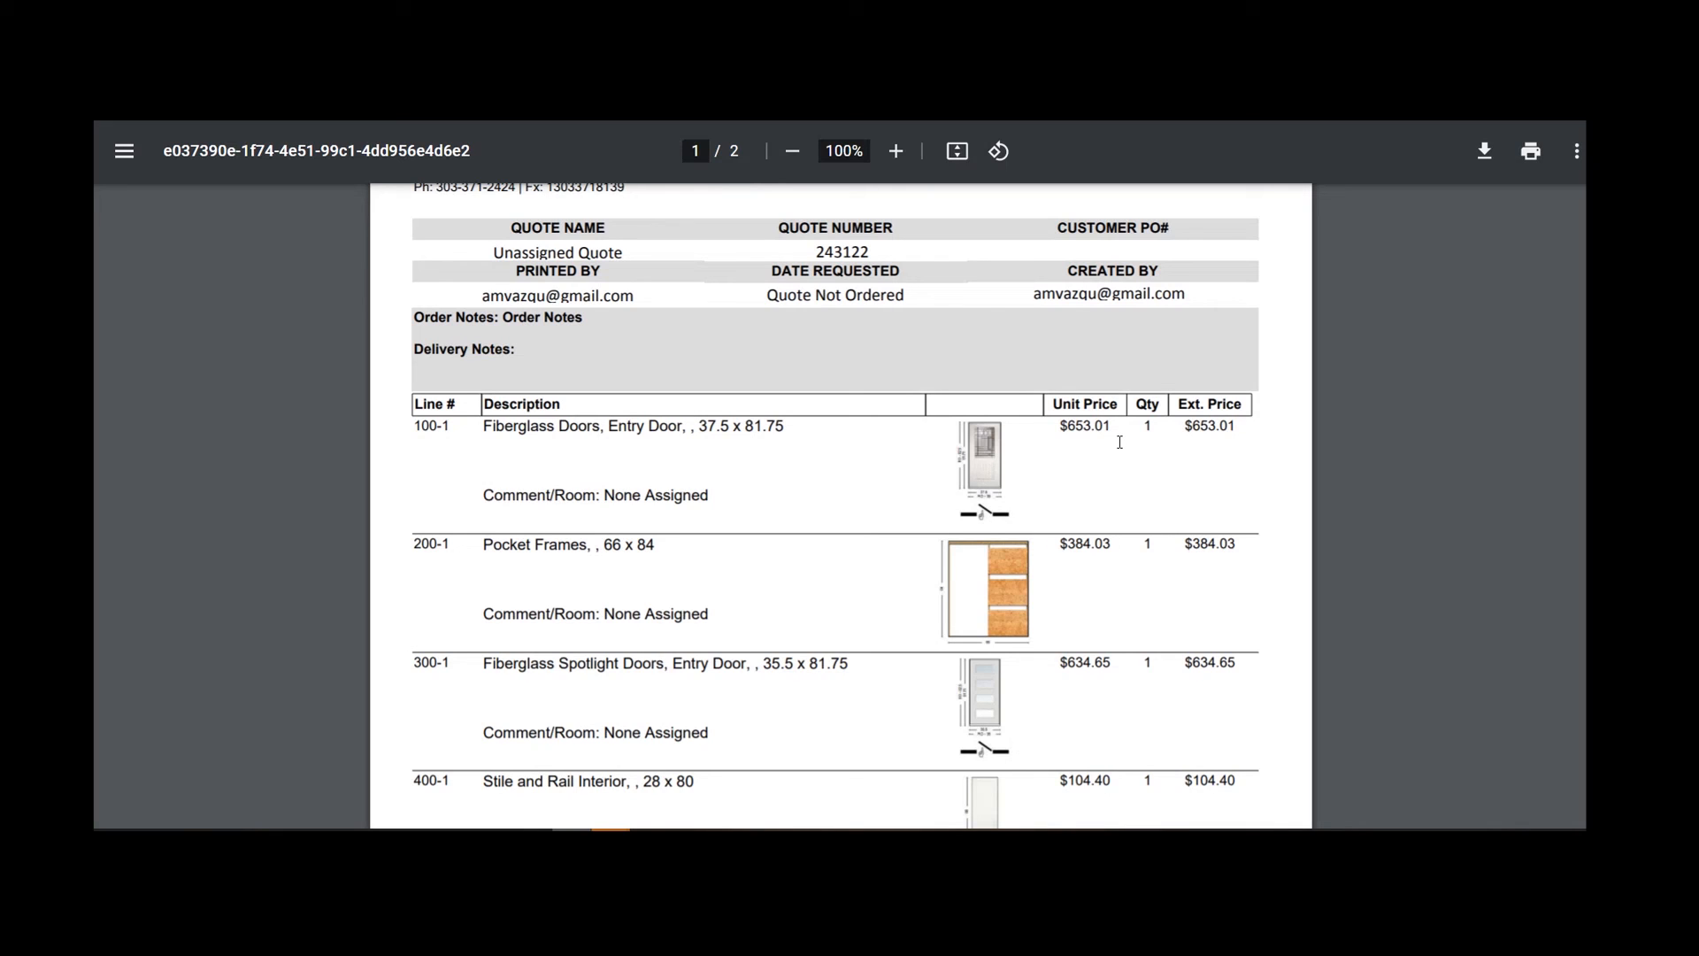
key(ctrl+w)
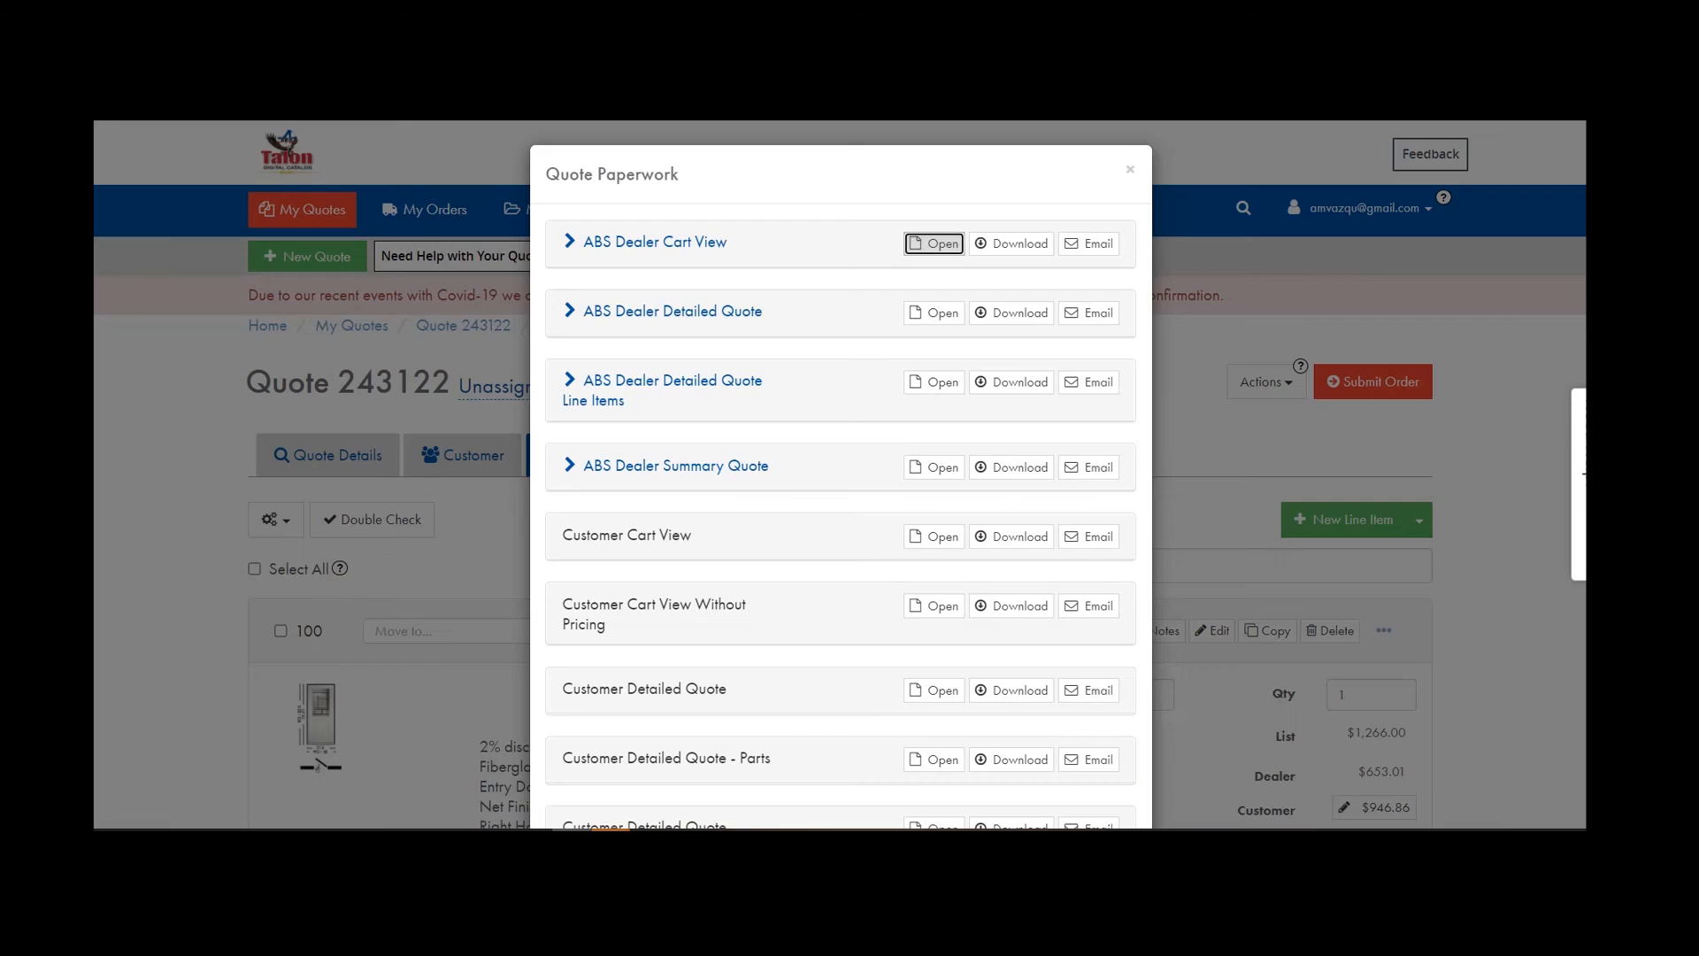
Review and close the 4-page ABS Dealer Detailed Quote, then open its Line Items version.
click(923, 315)
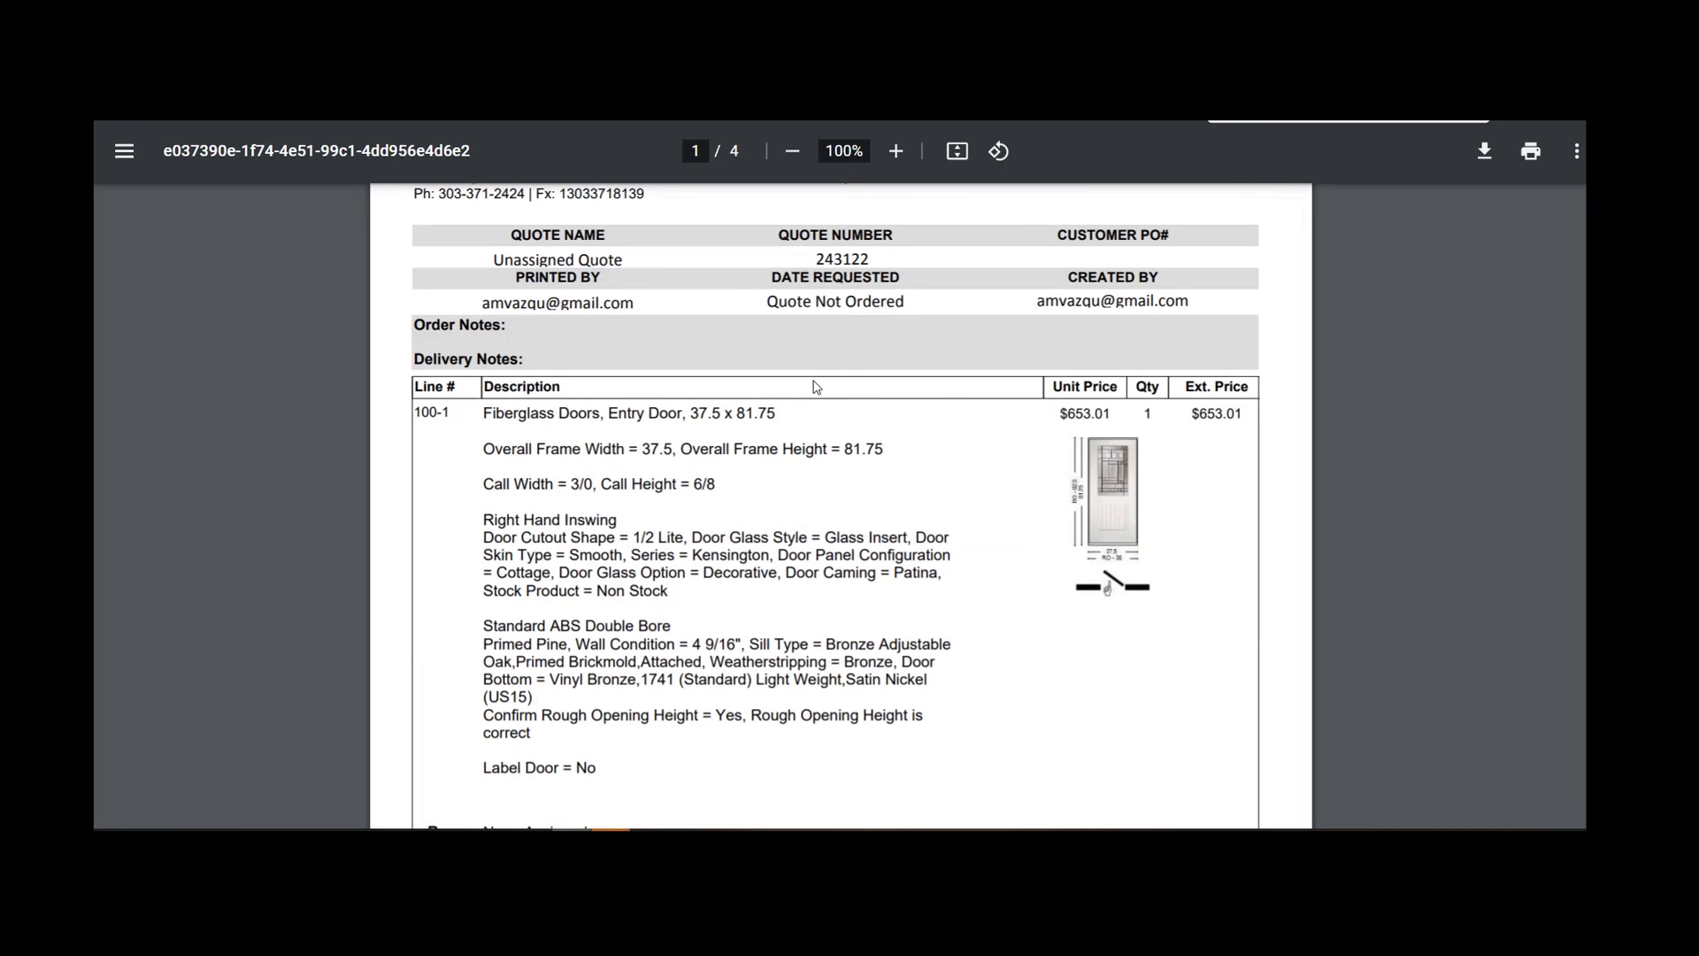
scroll(815, 387, down, 2)
scroll(796, 387, up, 2)
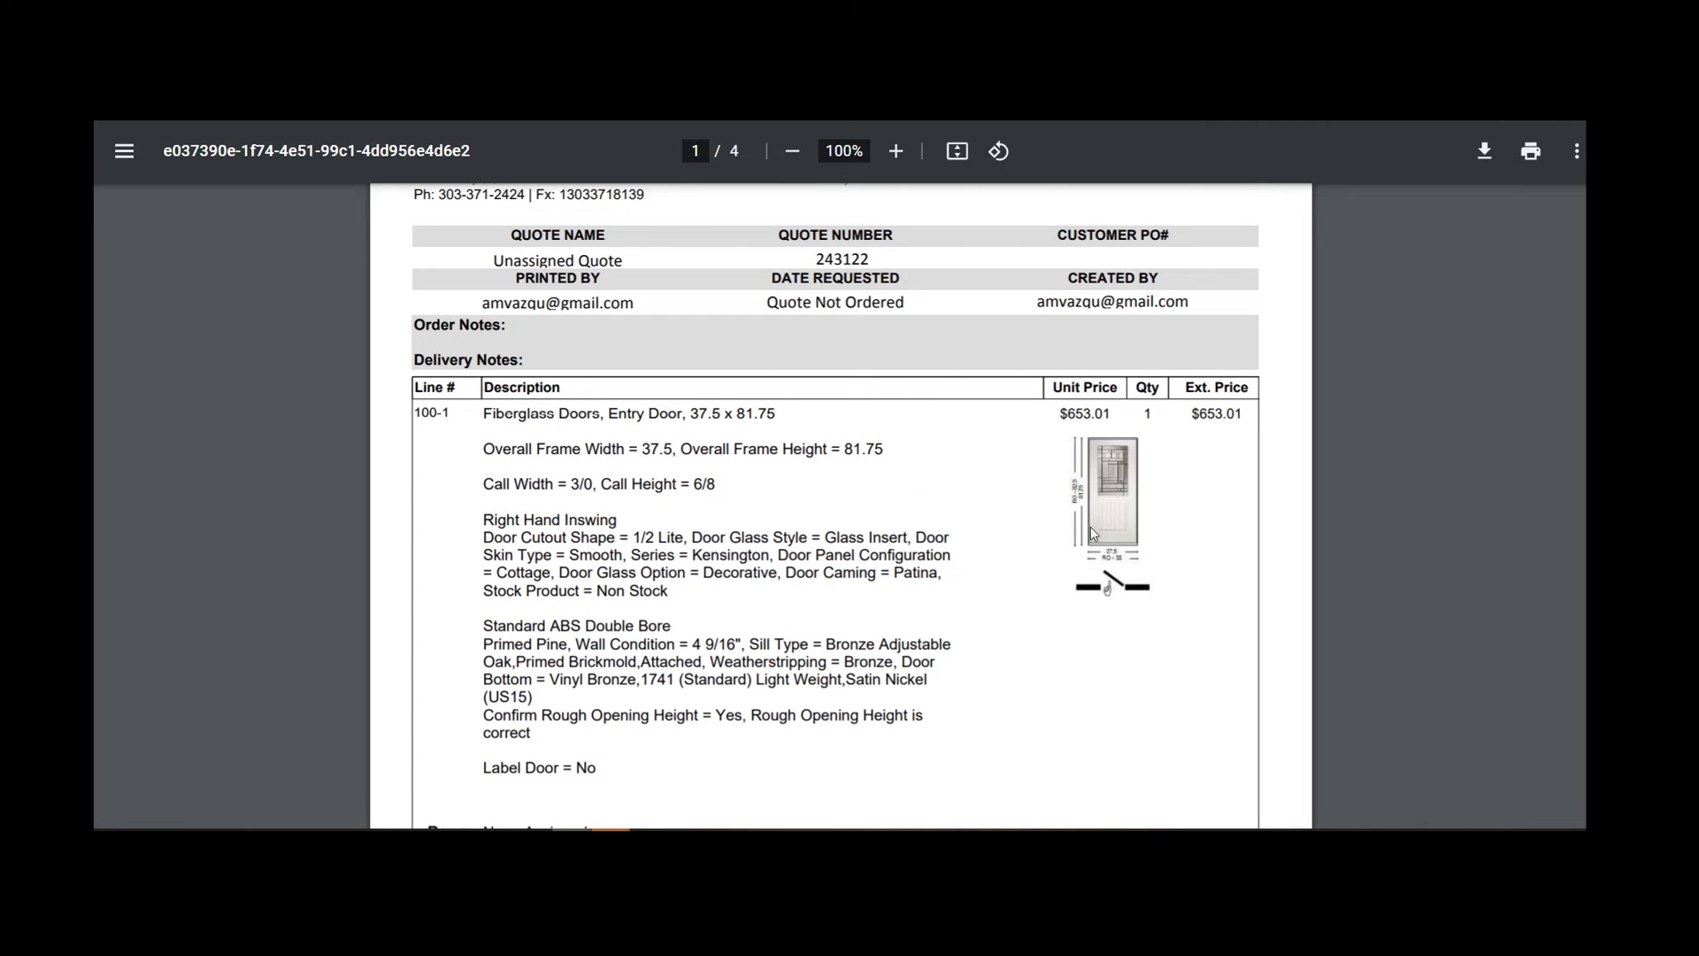
scroll(1114, 494, down, 10)
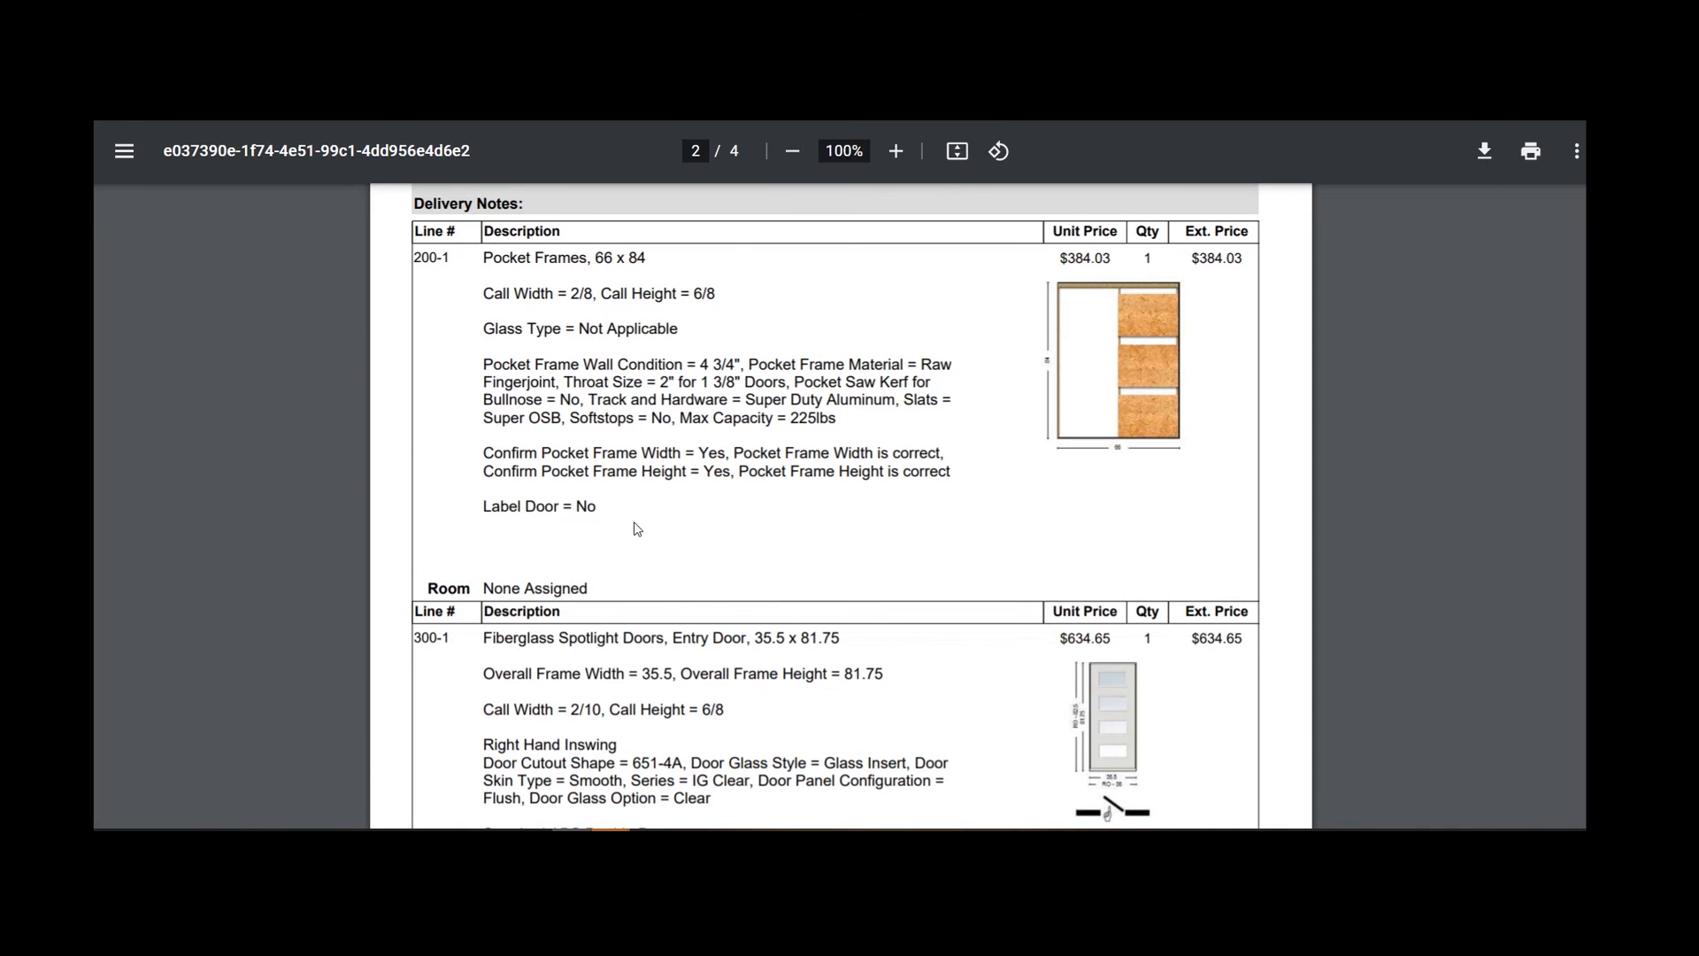
scroll(637, 530, up, 10)
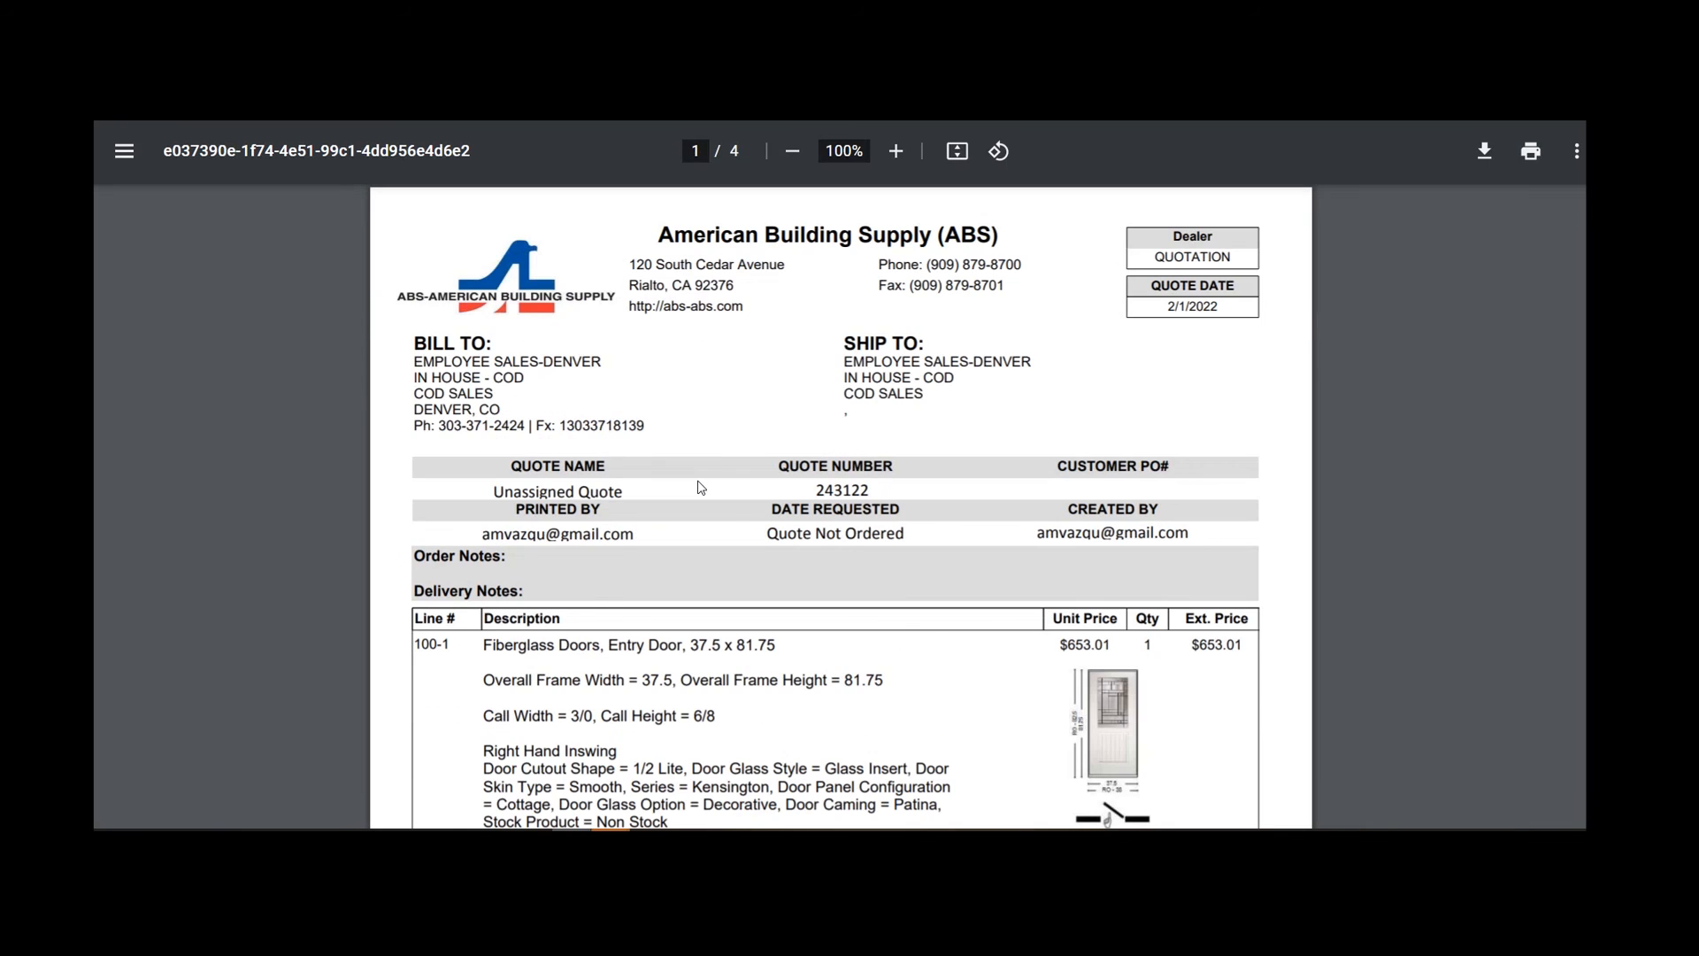
key(ctrl+w)
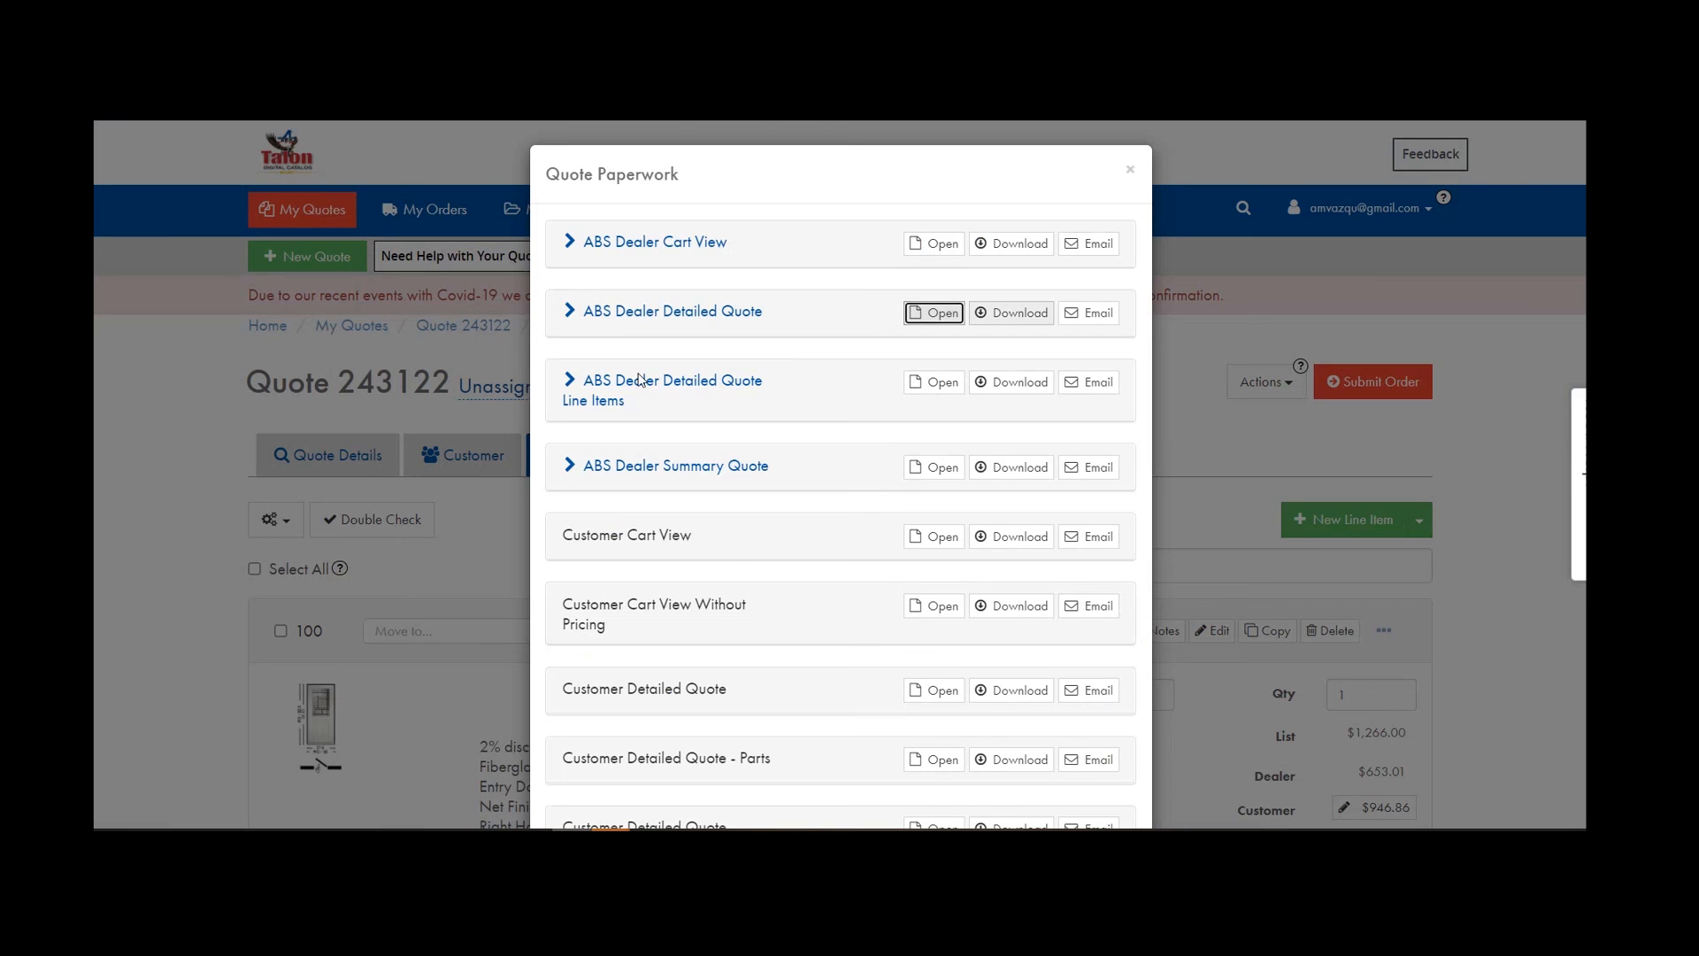
click(934, 390)
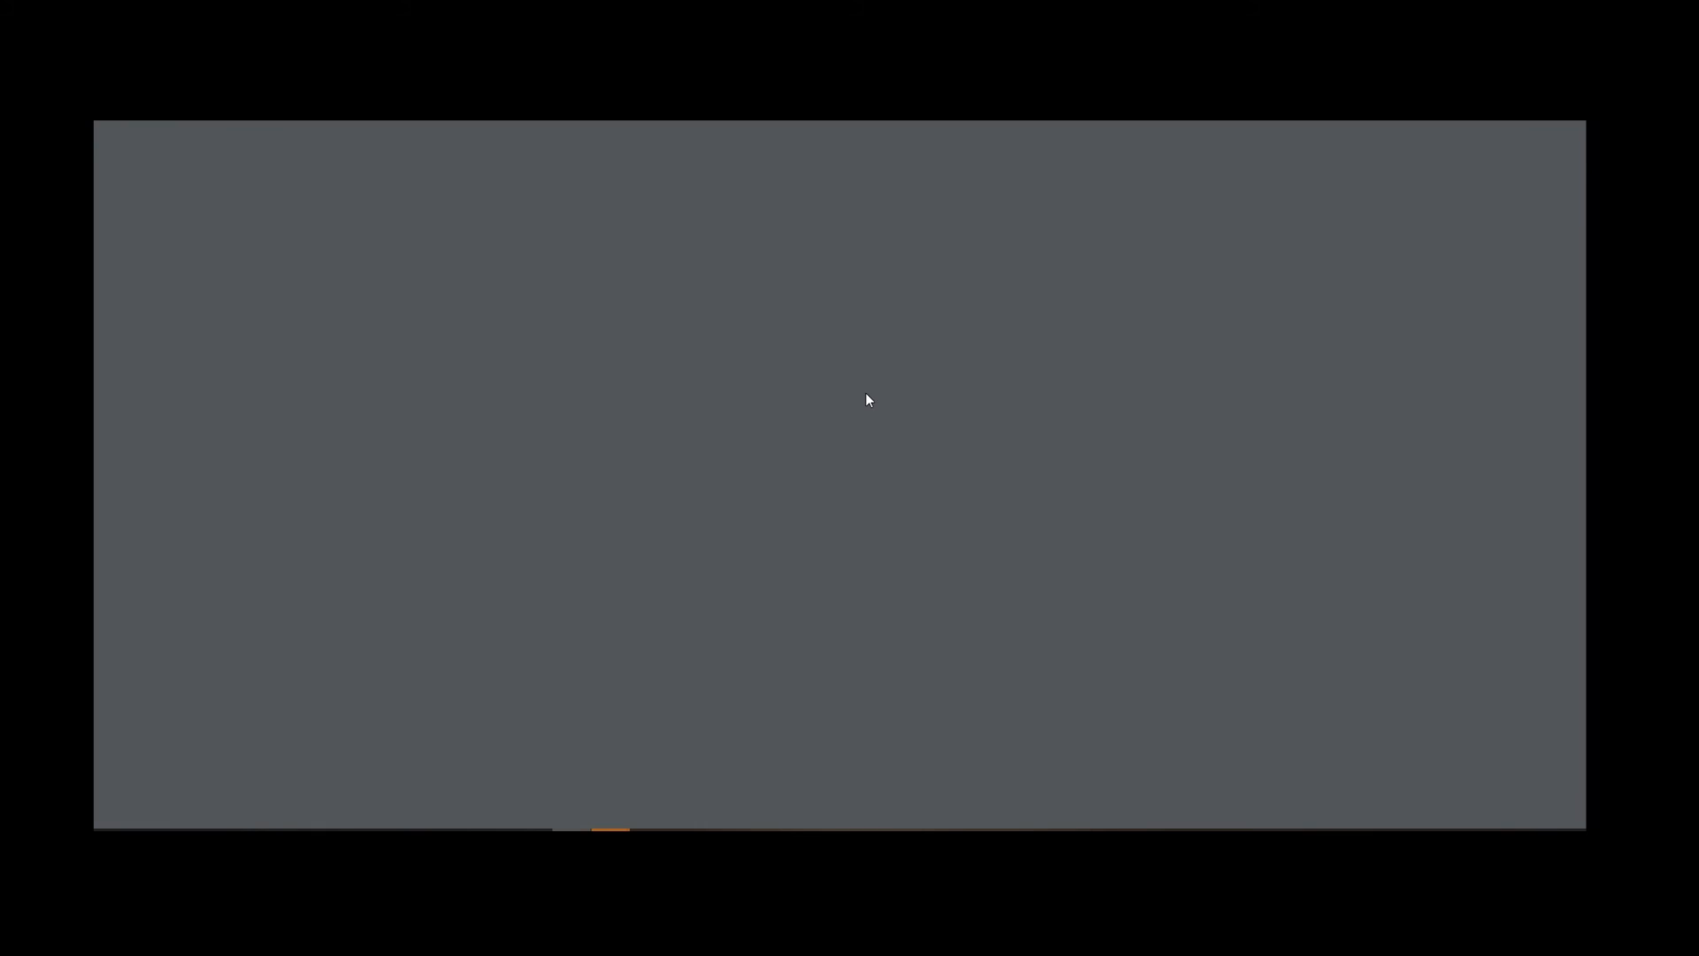
Scroll through the ABS Dealer Detailed Quote Line Items PDF and close it.
scroll(863, 531, down, 2)
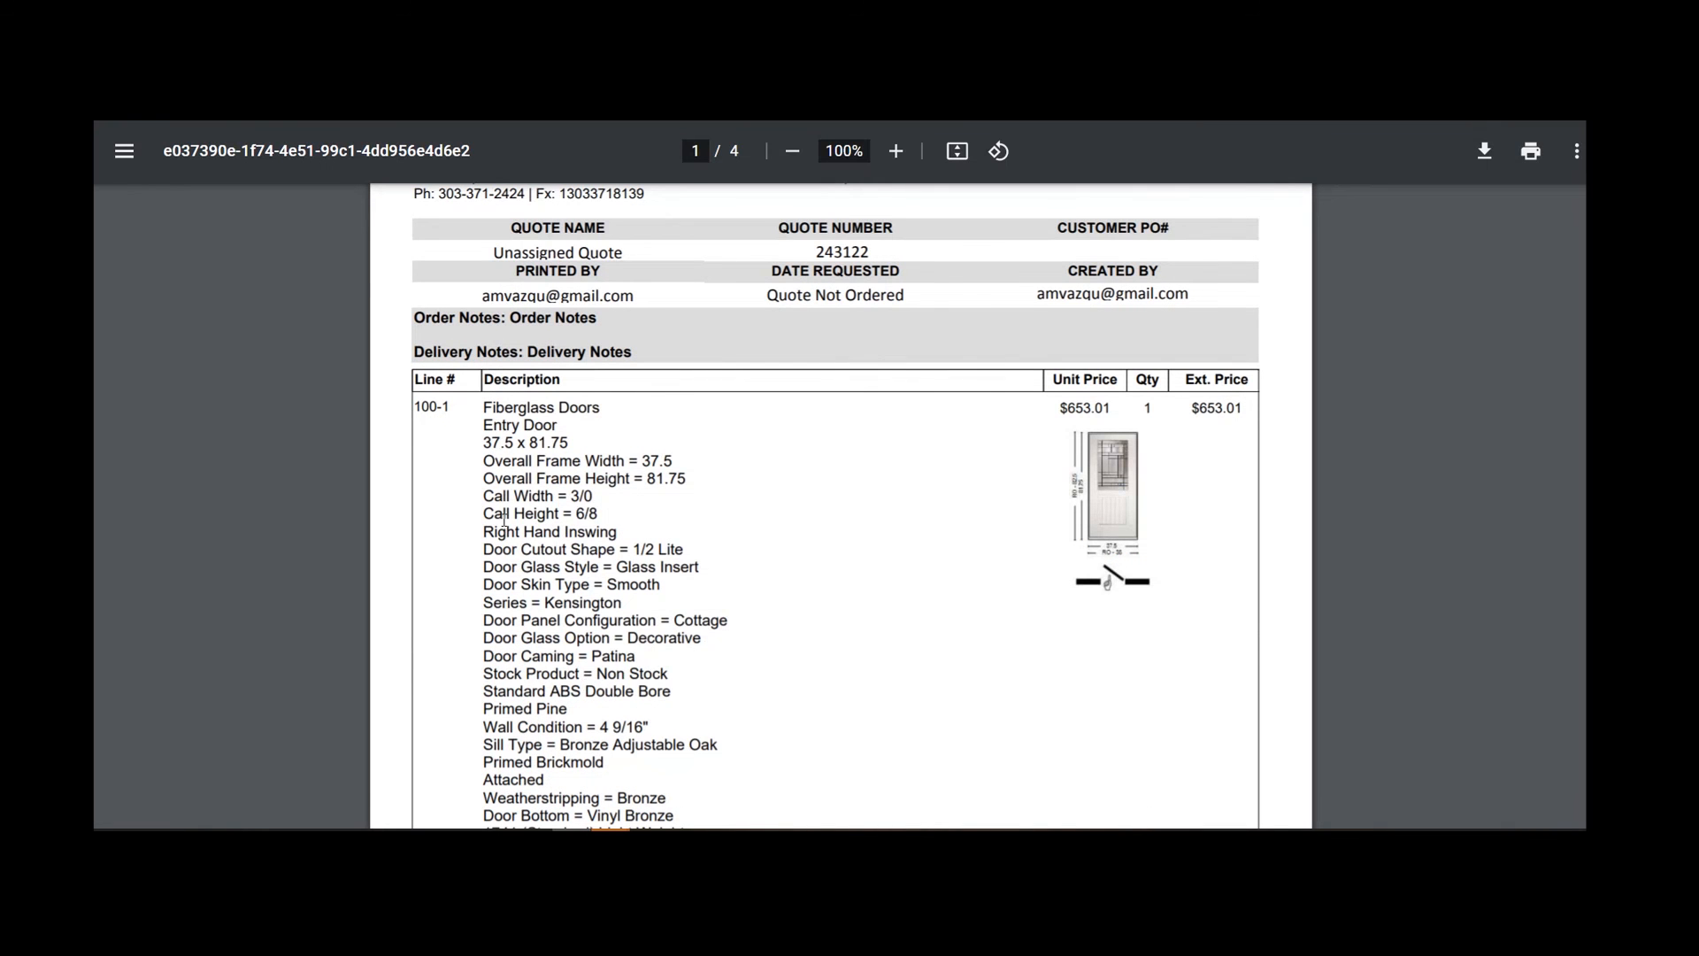
scroll(503, 518, down, 6)
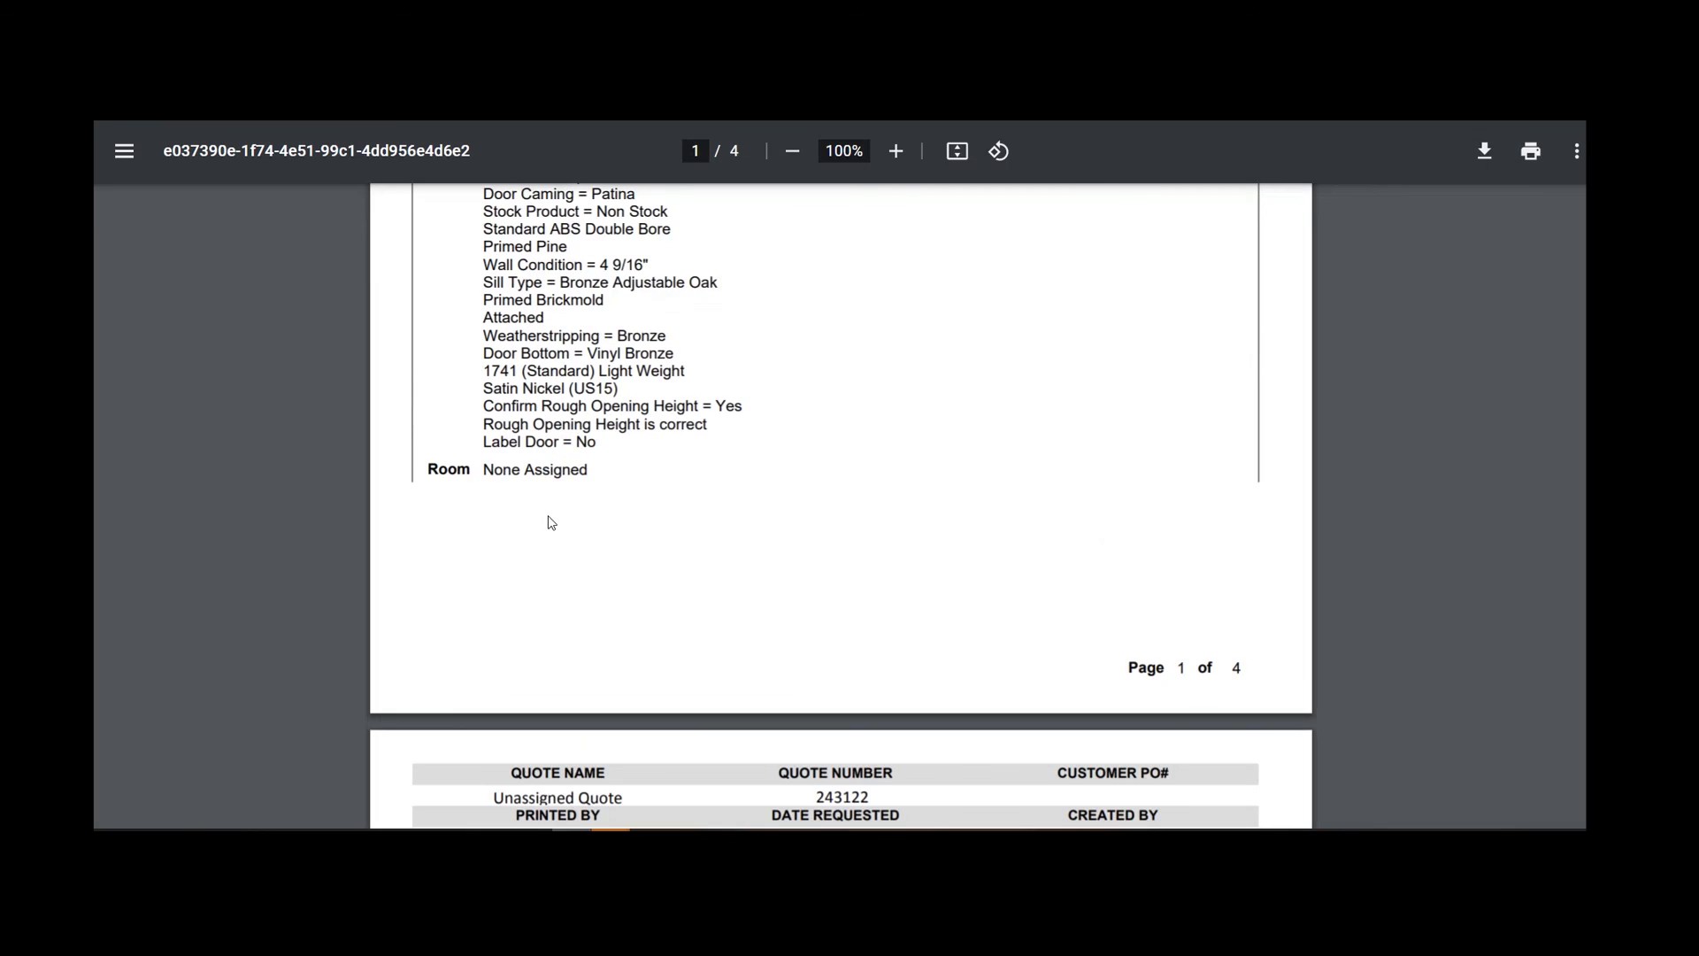
scroll(550, 523, up, 1)
scroll(551, 523, down, 1)
scroll(551, 523, down, 11)
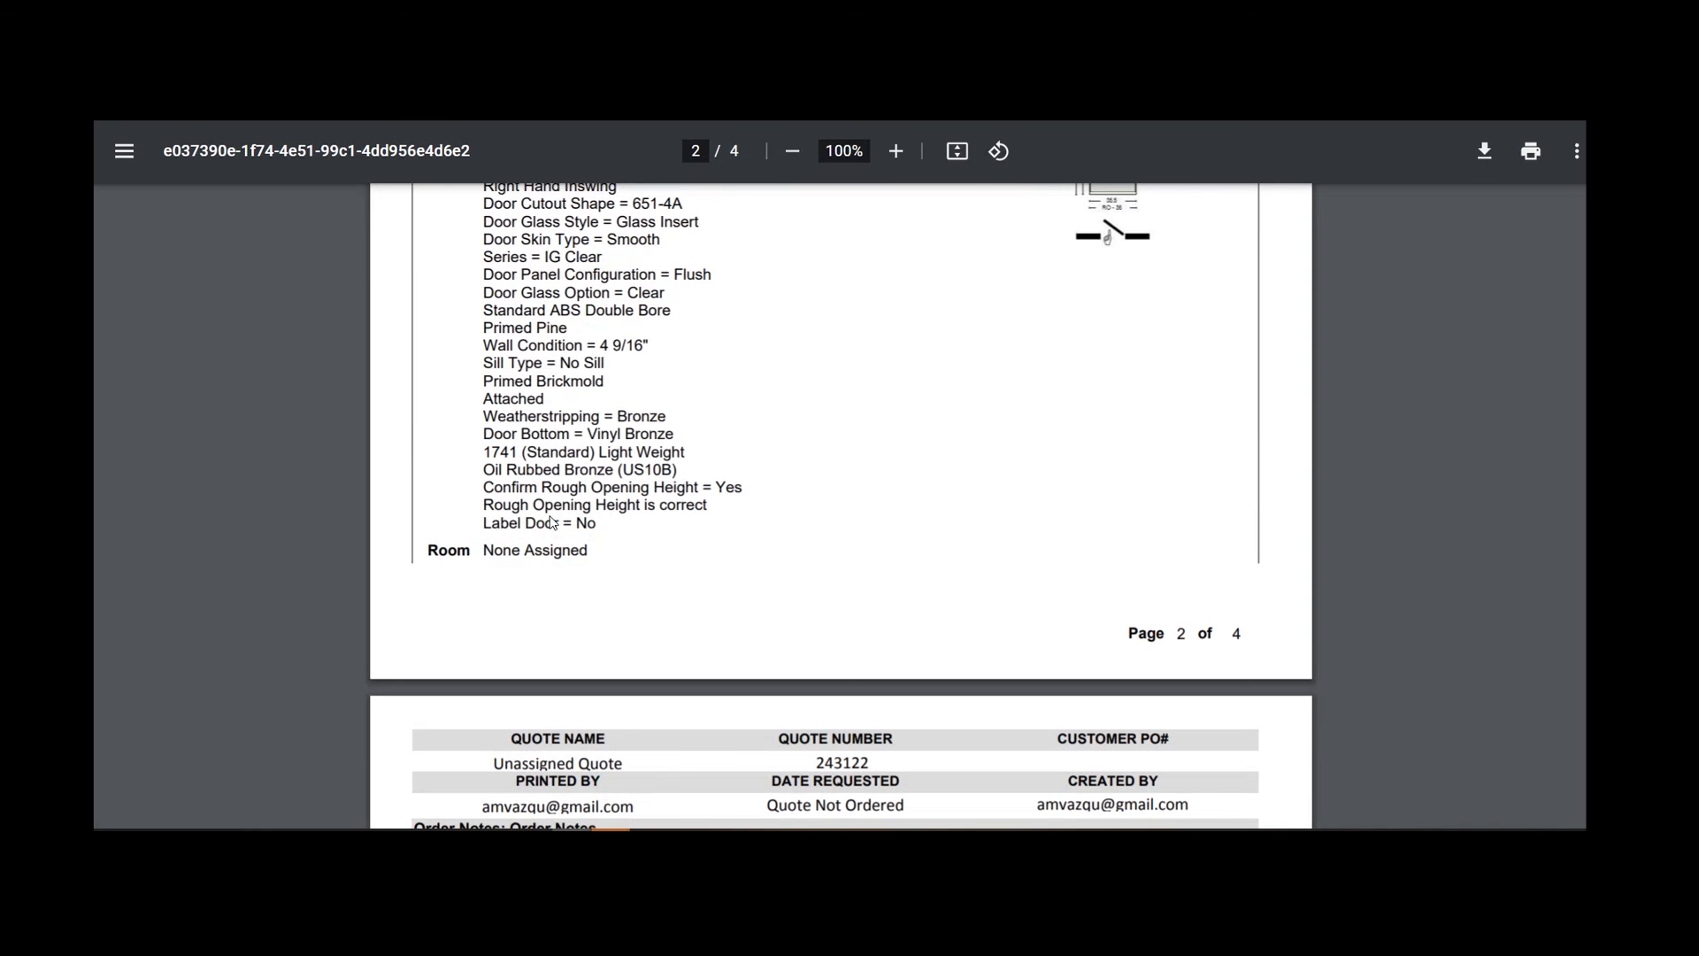
scroll(1119, 474, up, 15)
scroll(1155, 315, down, 4)
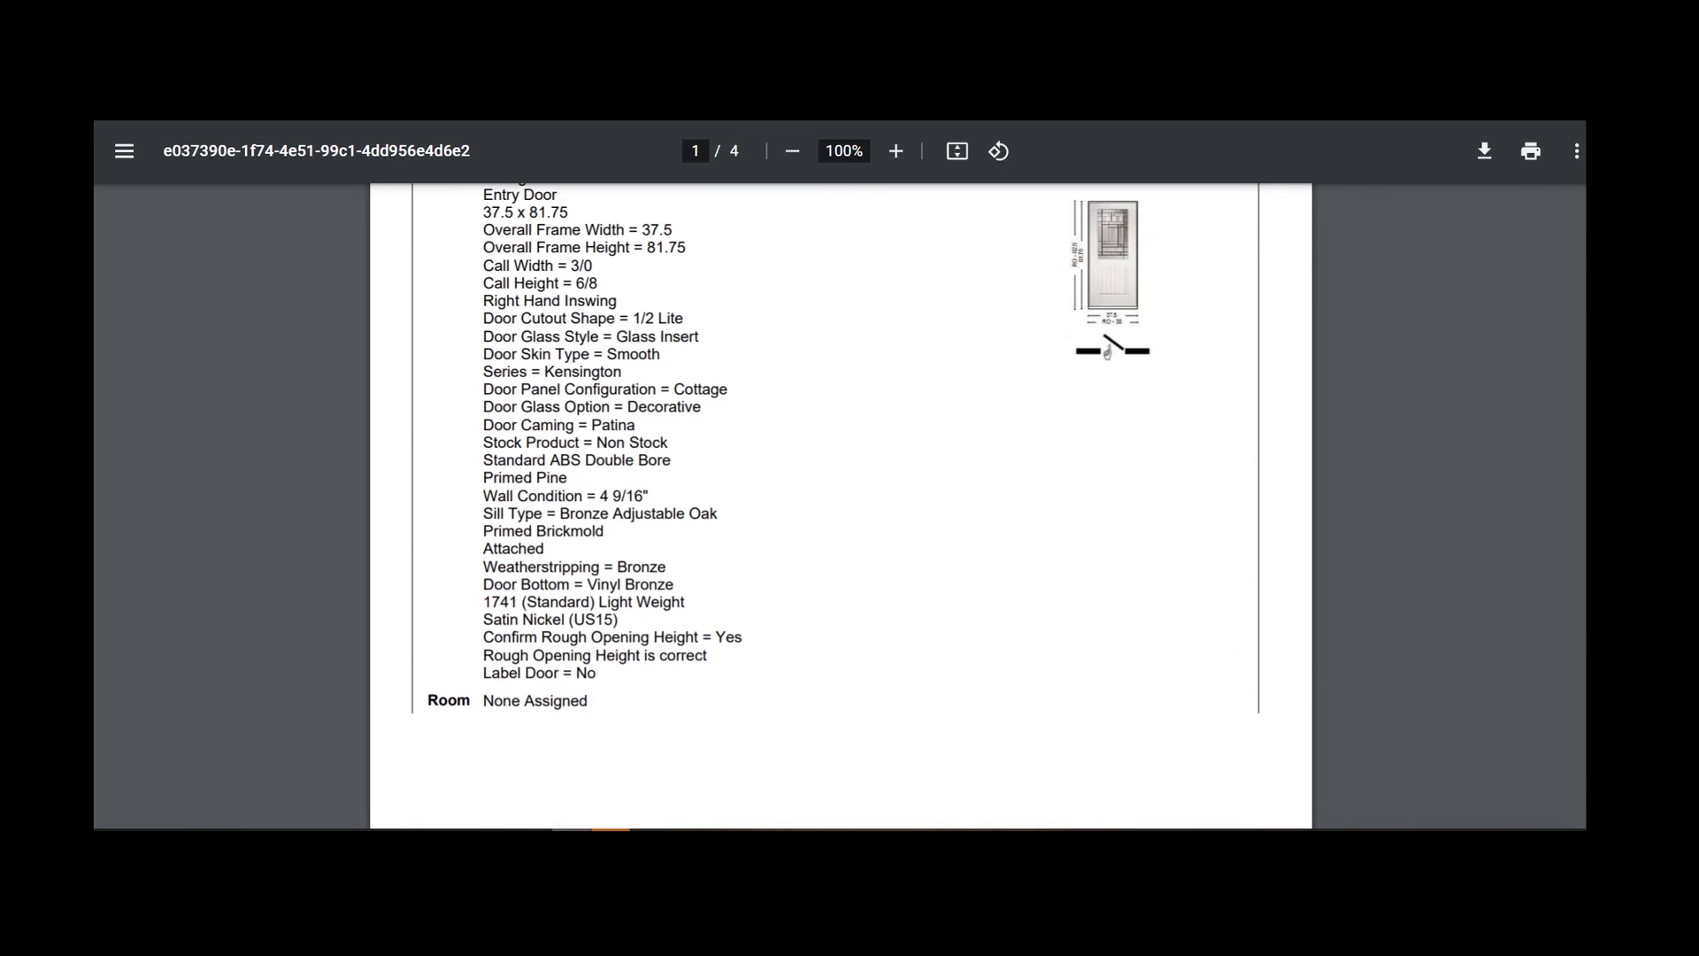
key(ctrl+w)
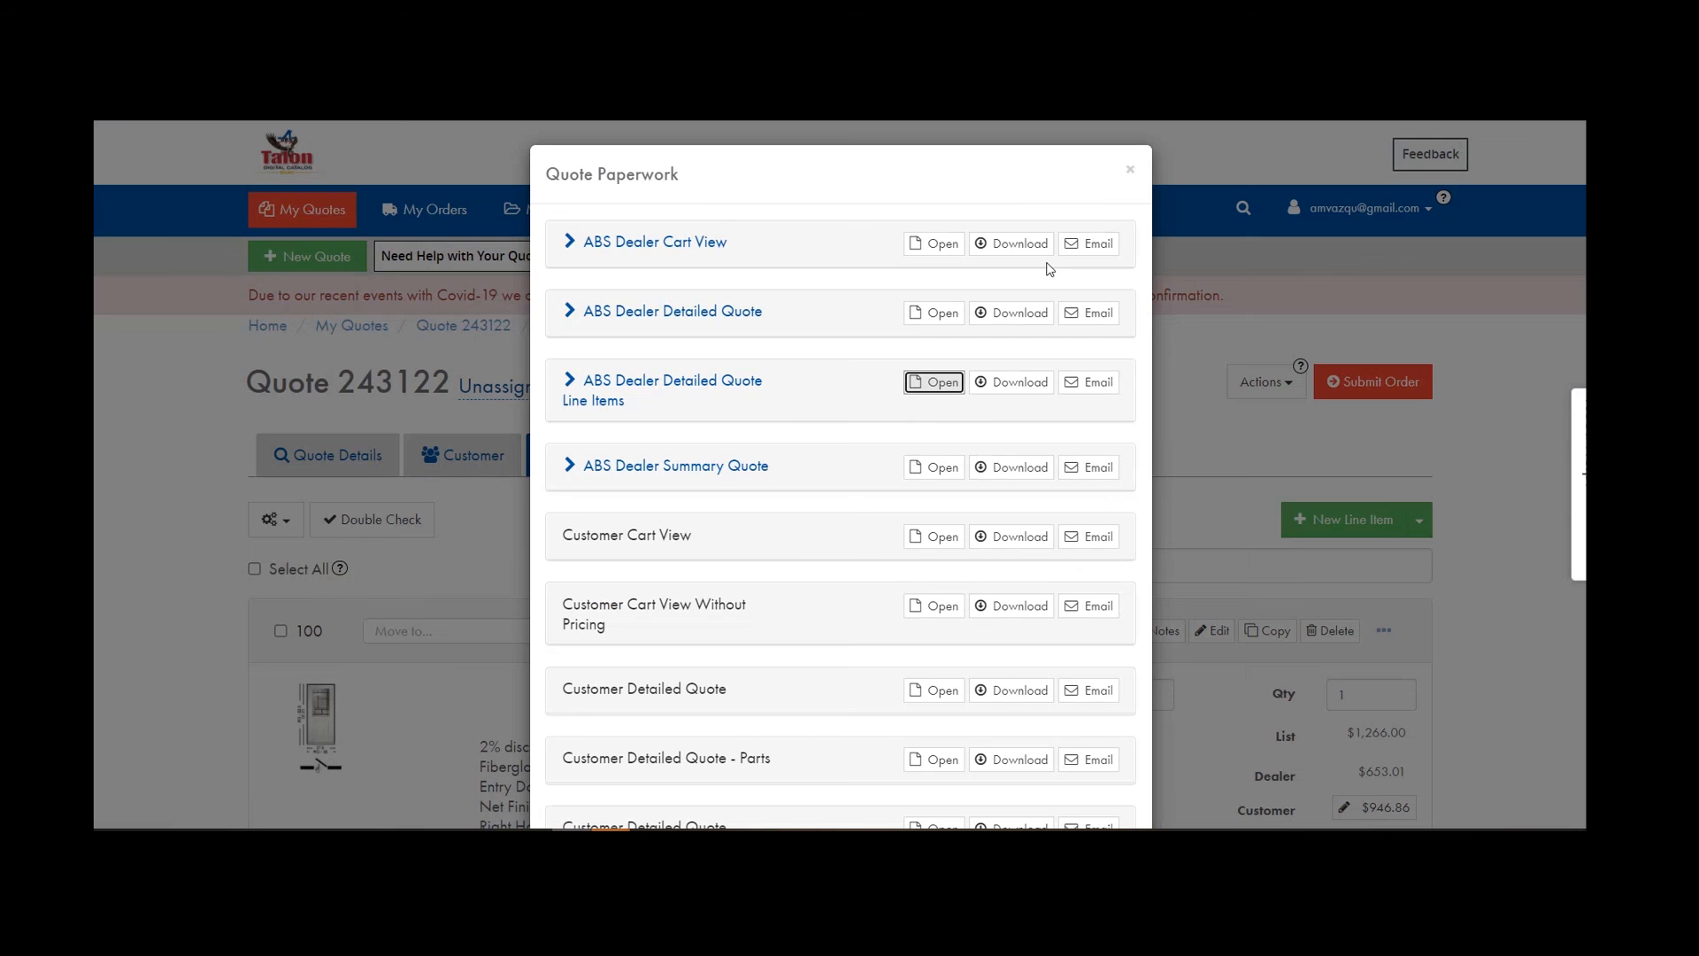
Review the 2-page ABS Dealer Summary Quote PDF and close it.
click(929, 467)
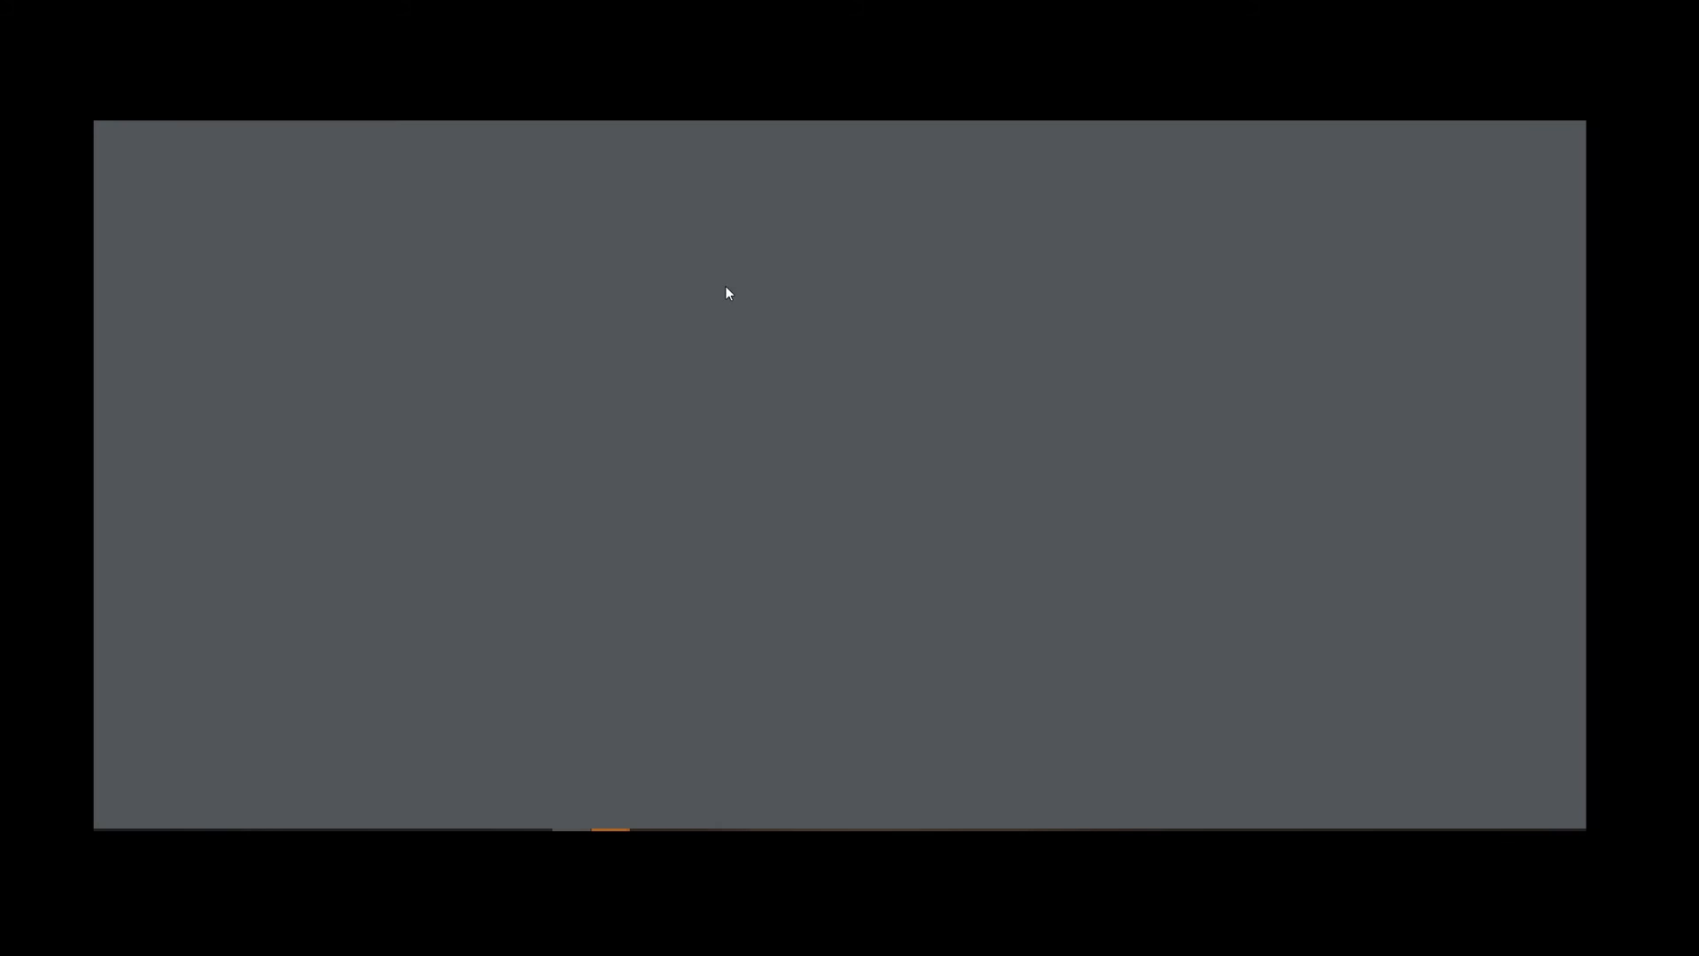
scroll(707, 363, down, 4)
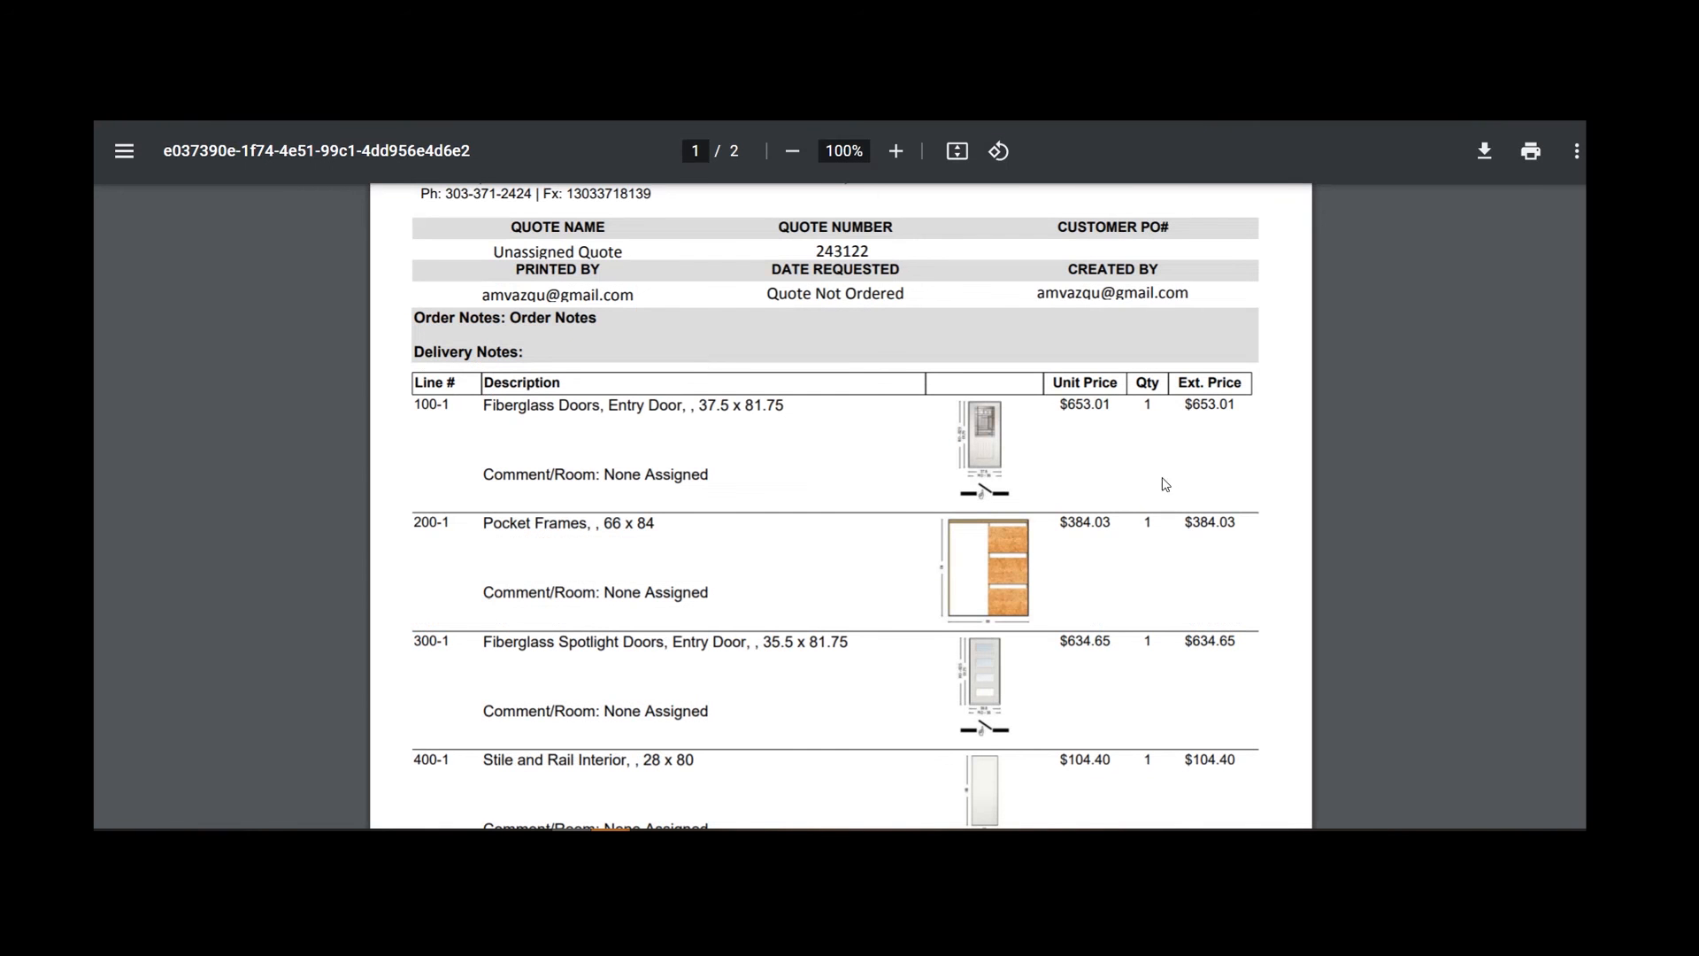
scroll(964, 560, up, 2)
scroll(964, 559, up, 1)
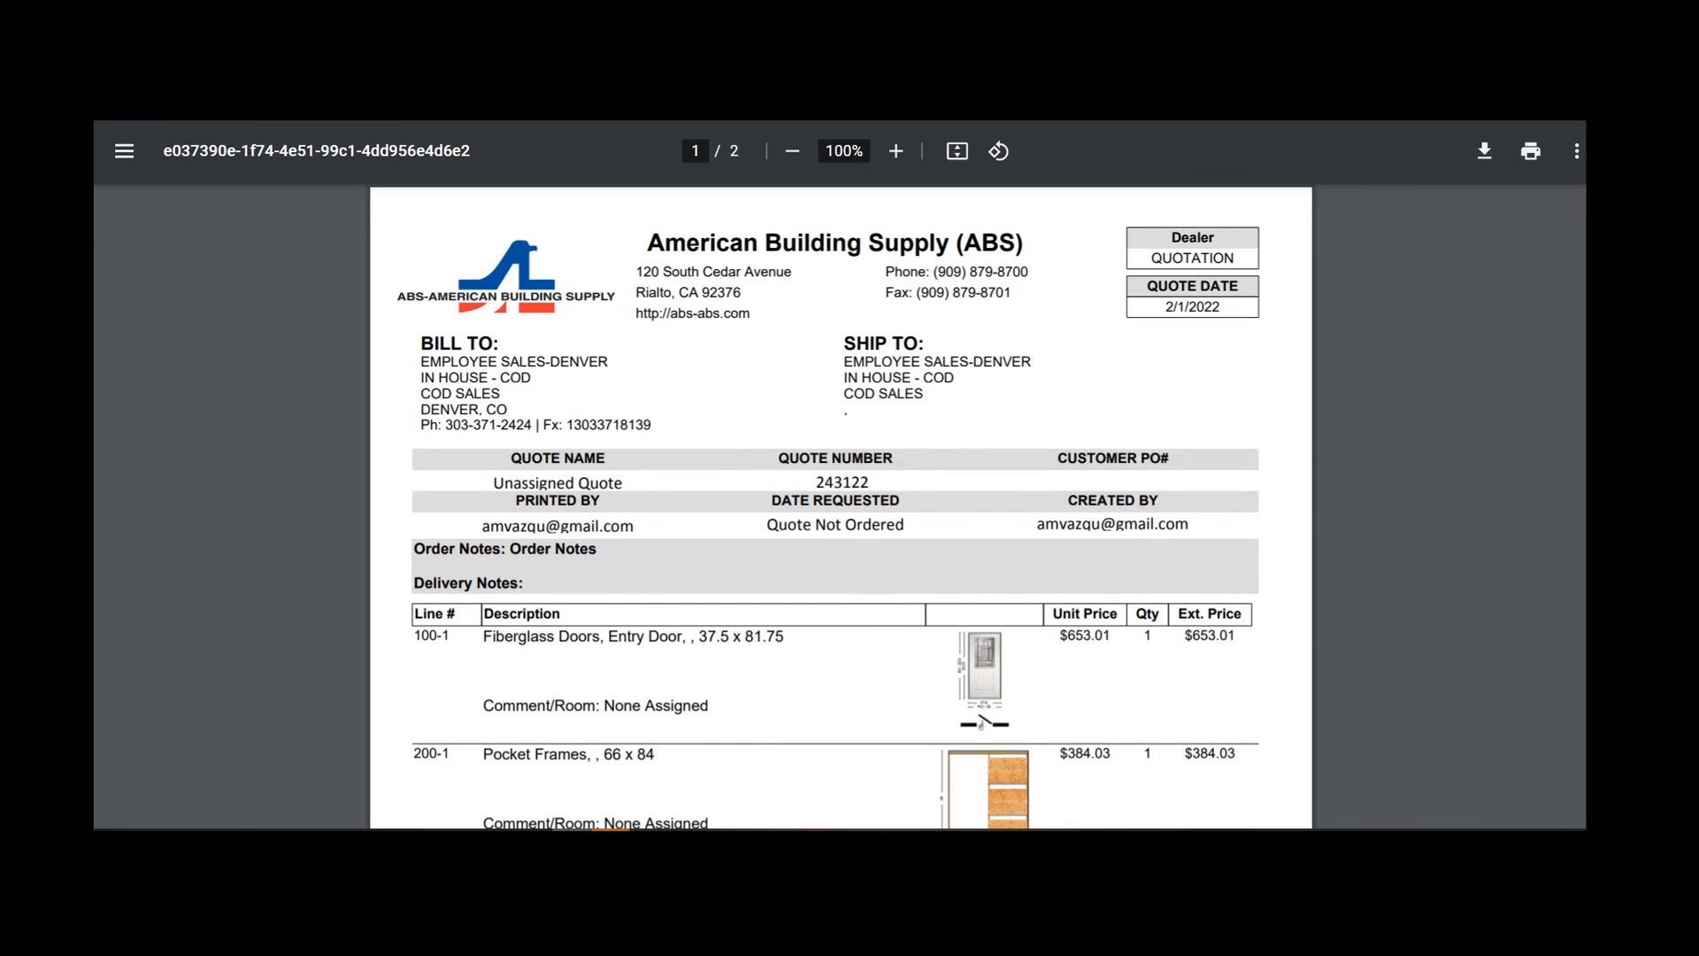
key(ctrl+w)
scroll(793, 520, down, 1)
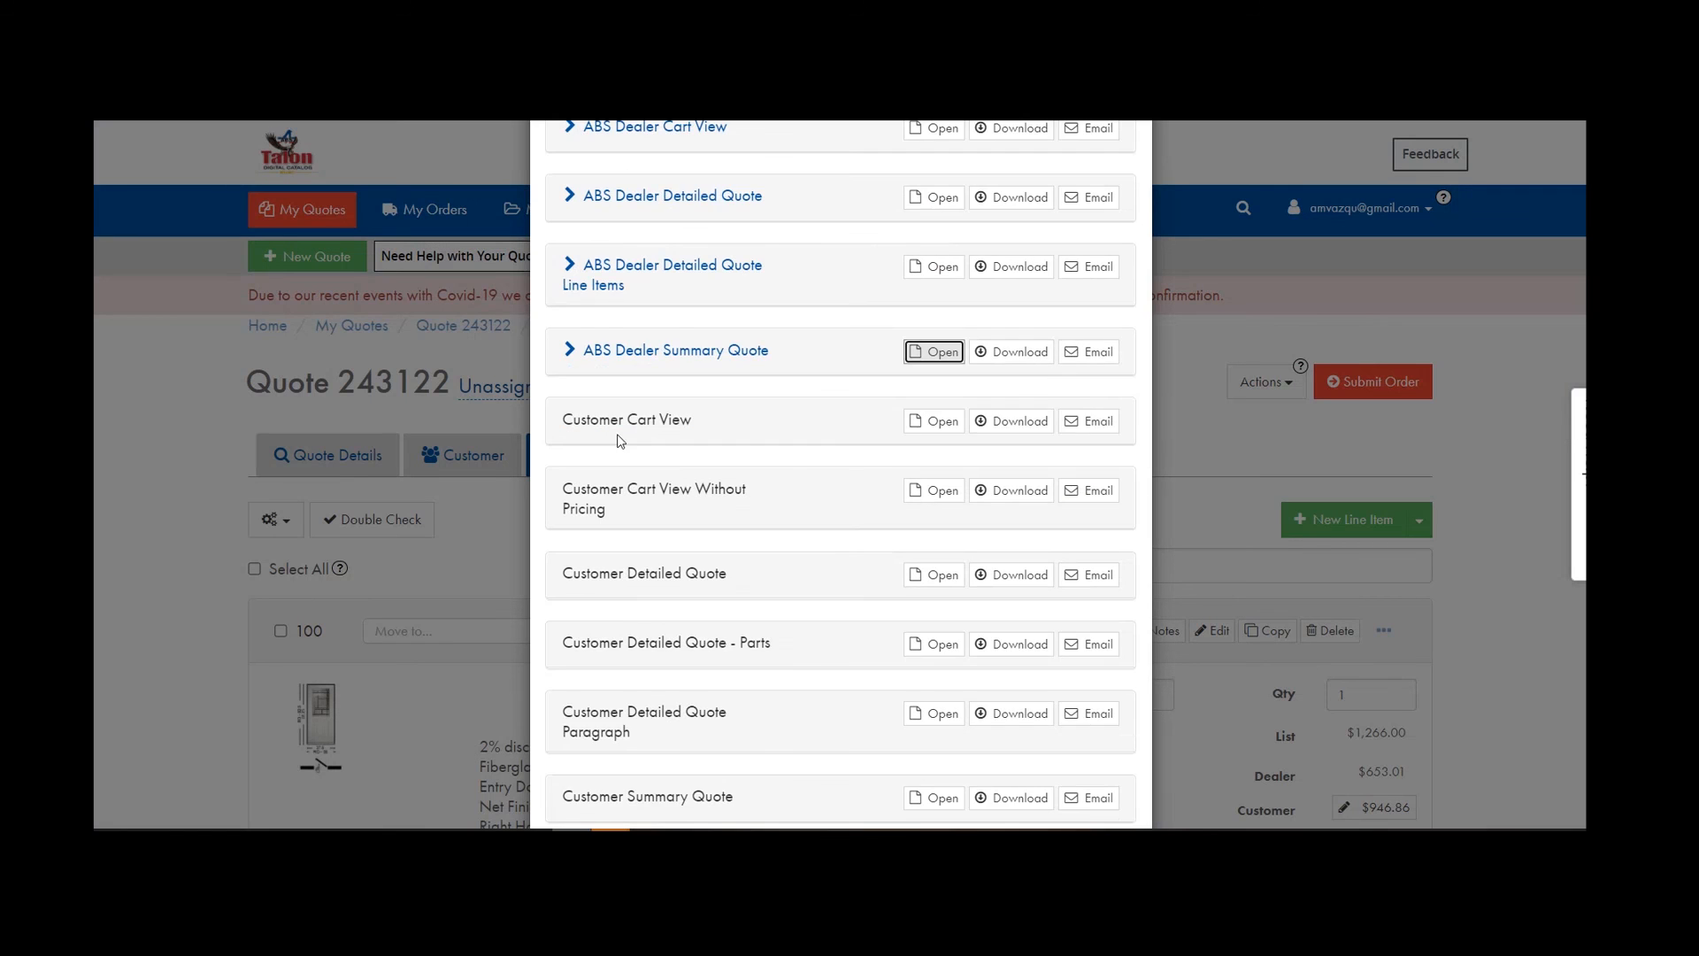
Review the 2-page Customer Cart View PDF for quote 243122 and close it.
click(934, 421)
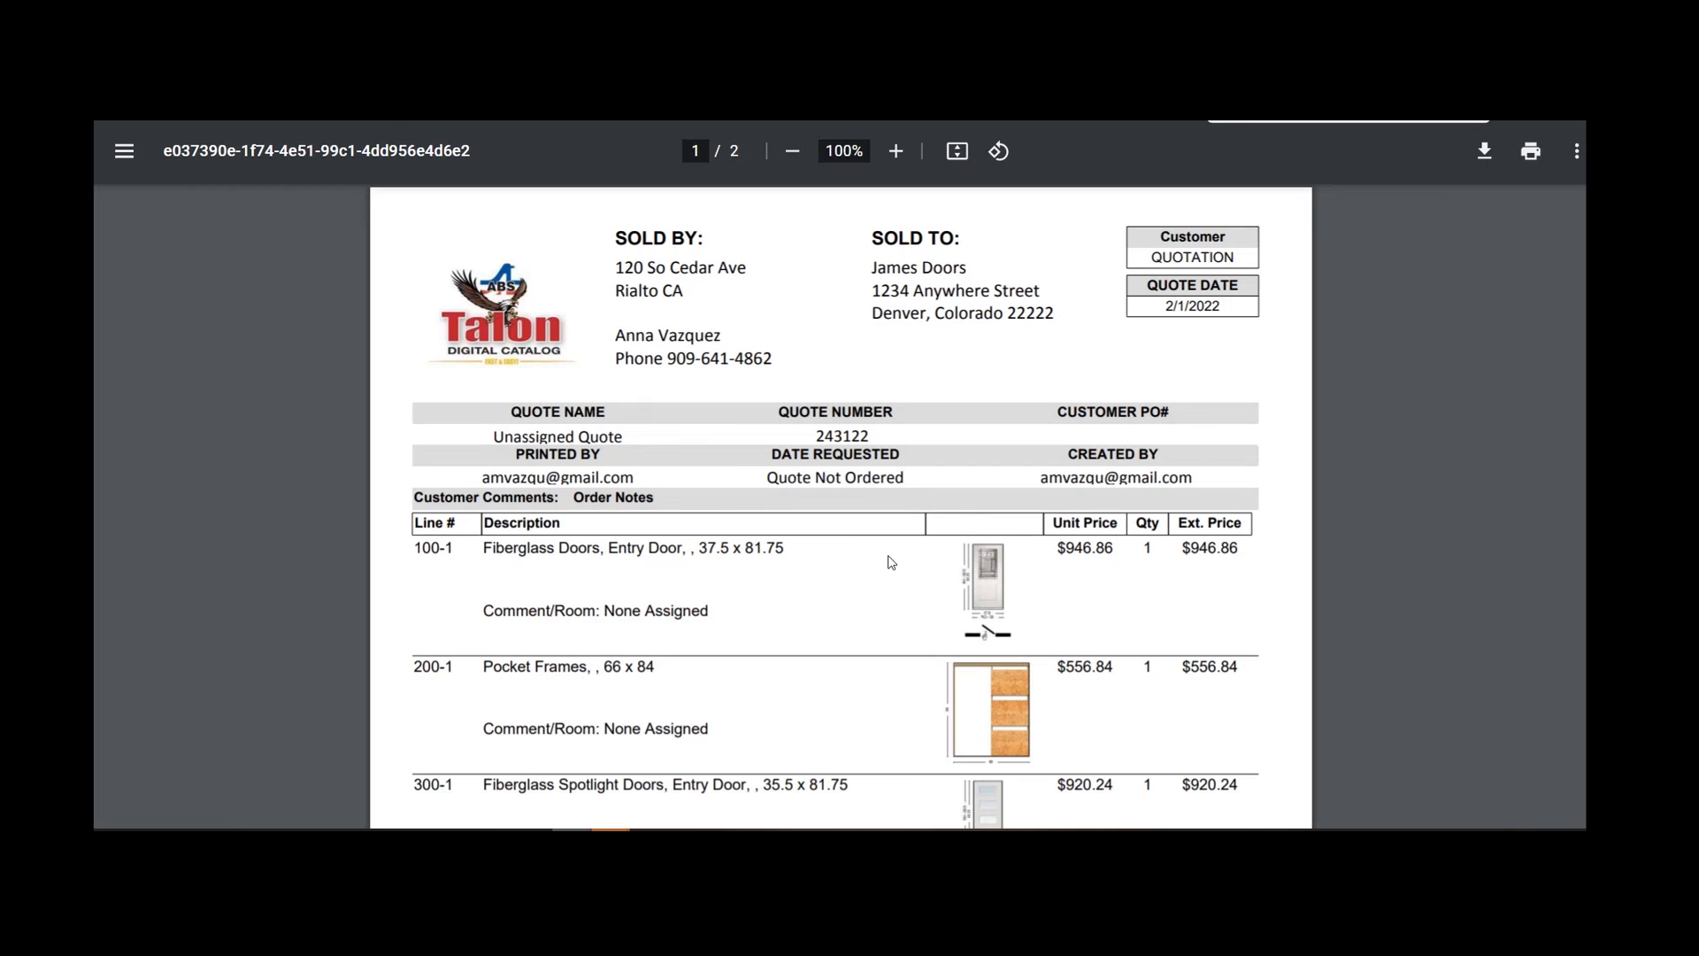
scroll(885, 571, down, 4)
scroll(882, 576, down, 1)
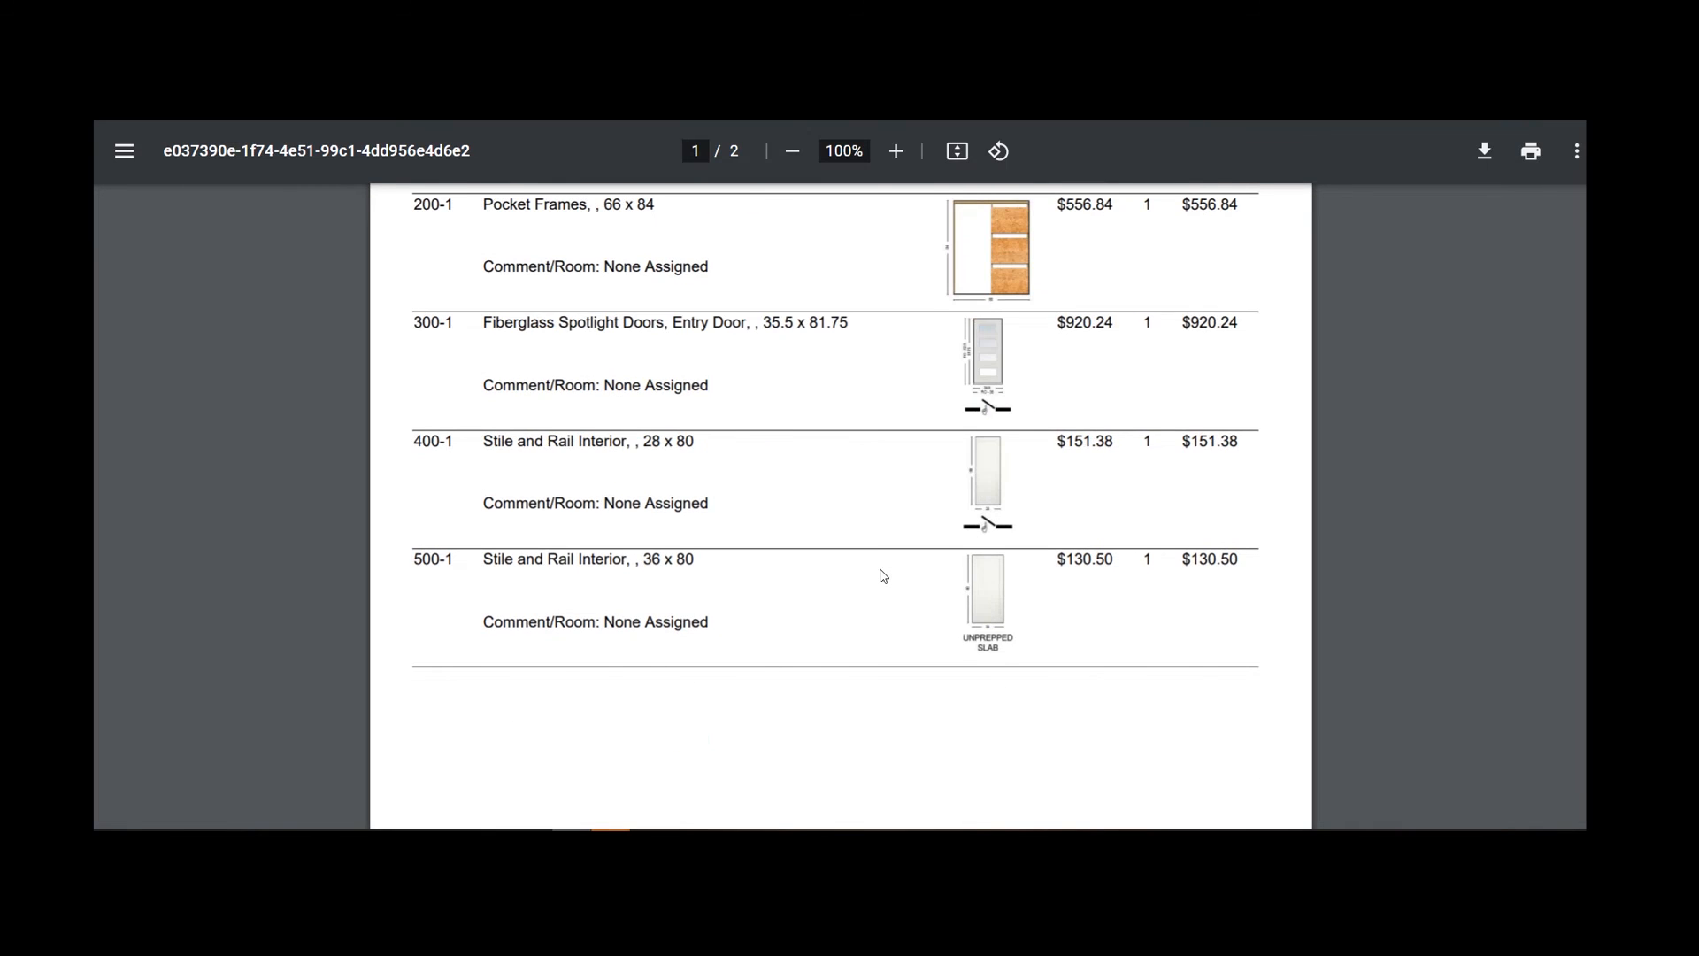
scroll(882, 576, up, 3)
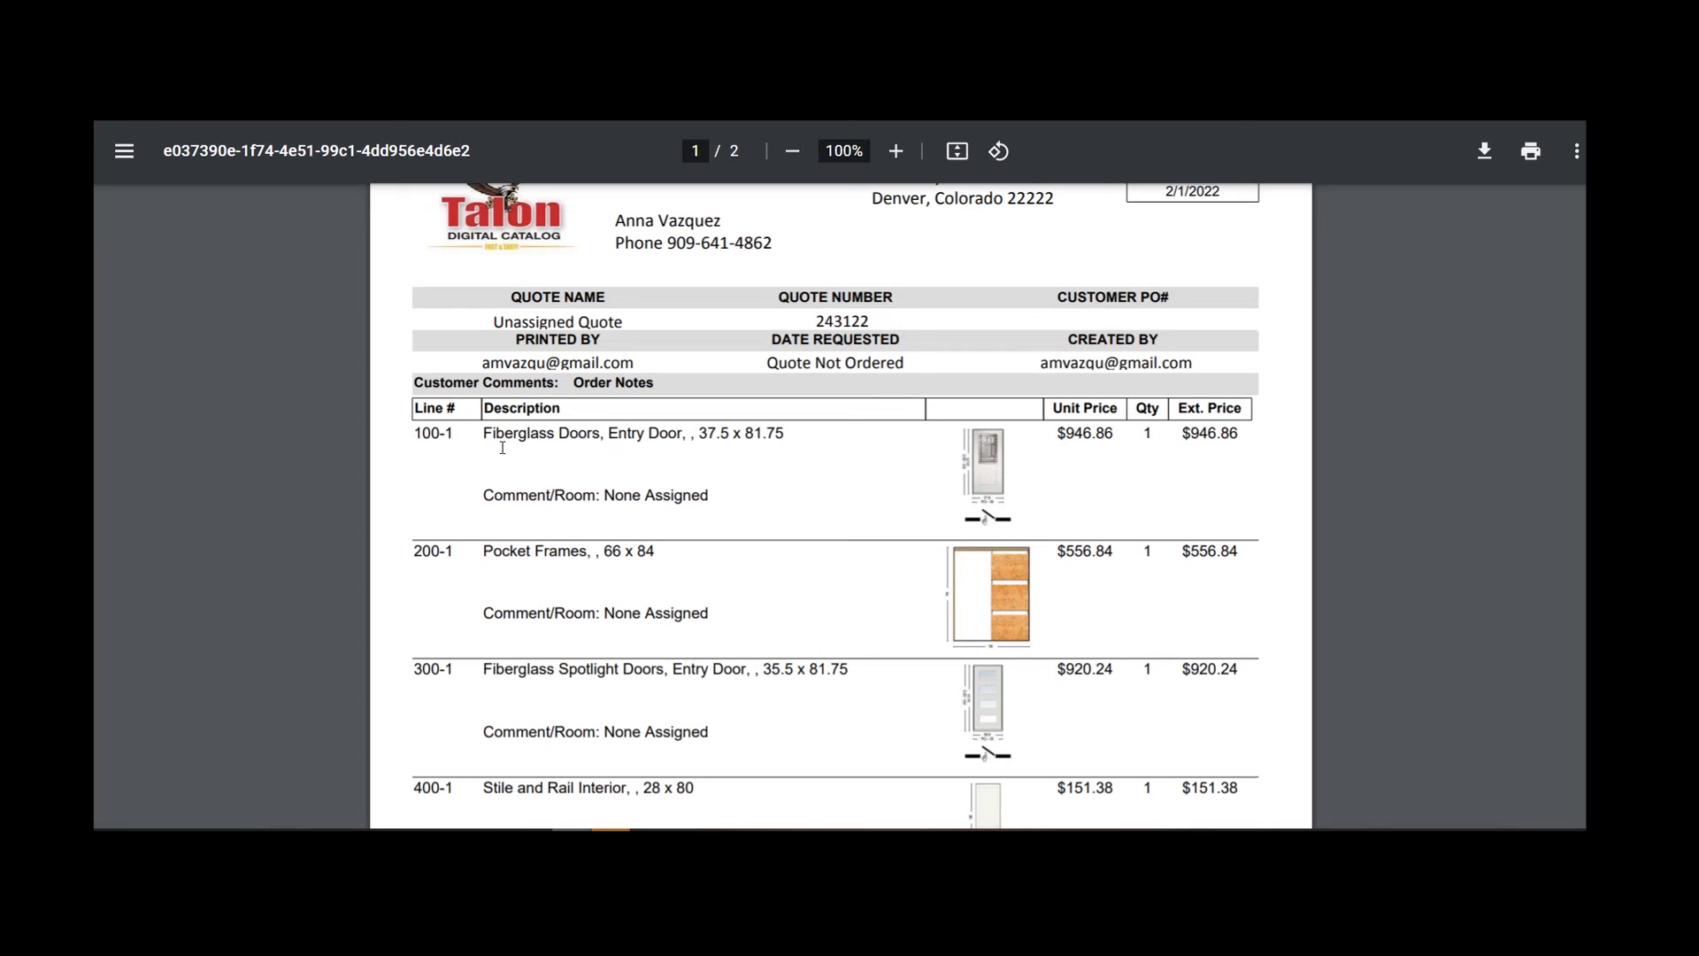
scroll(795, 489, up, 1)
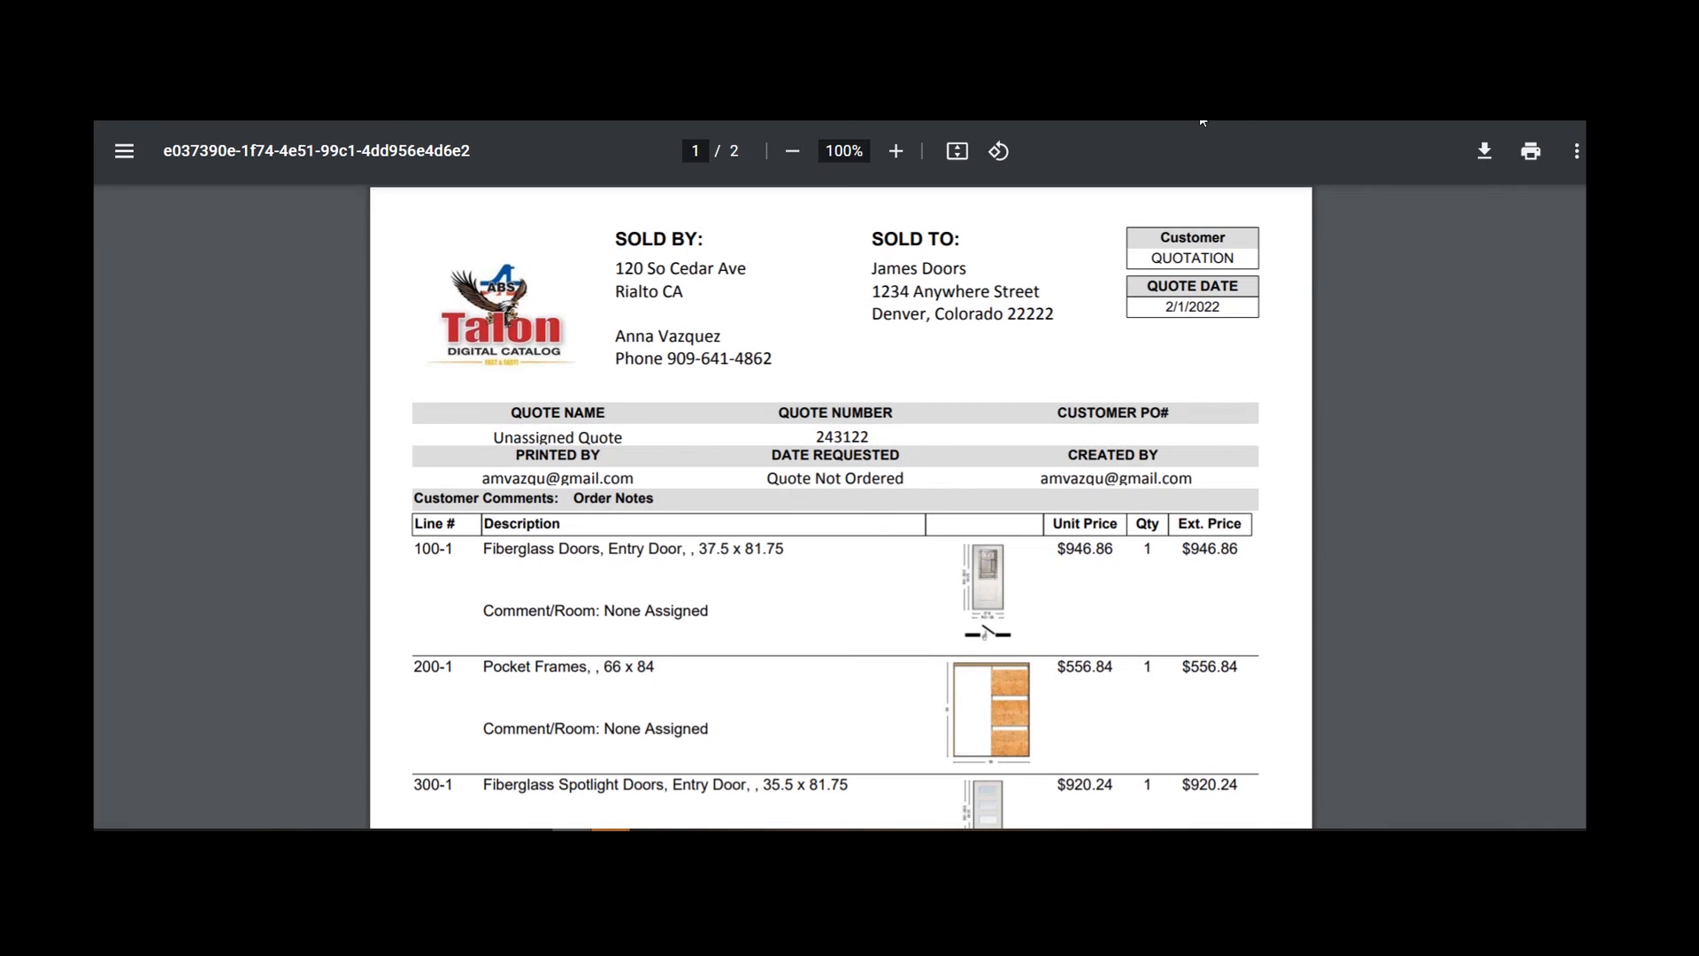
key(ctrl+w)
Review the Customer Cart View Without Pricing PDF and close it.
scroll(925, 469, down, 2)
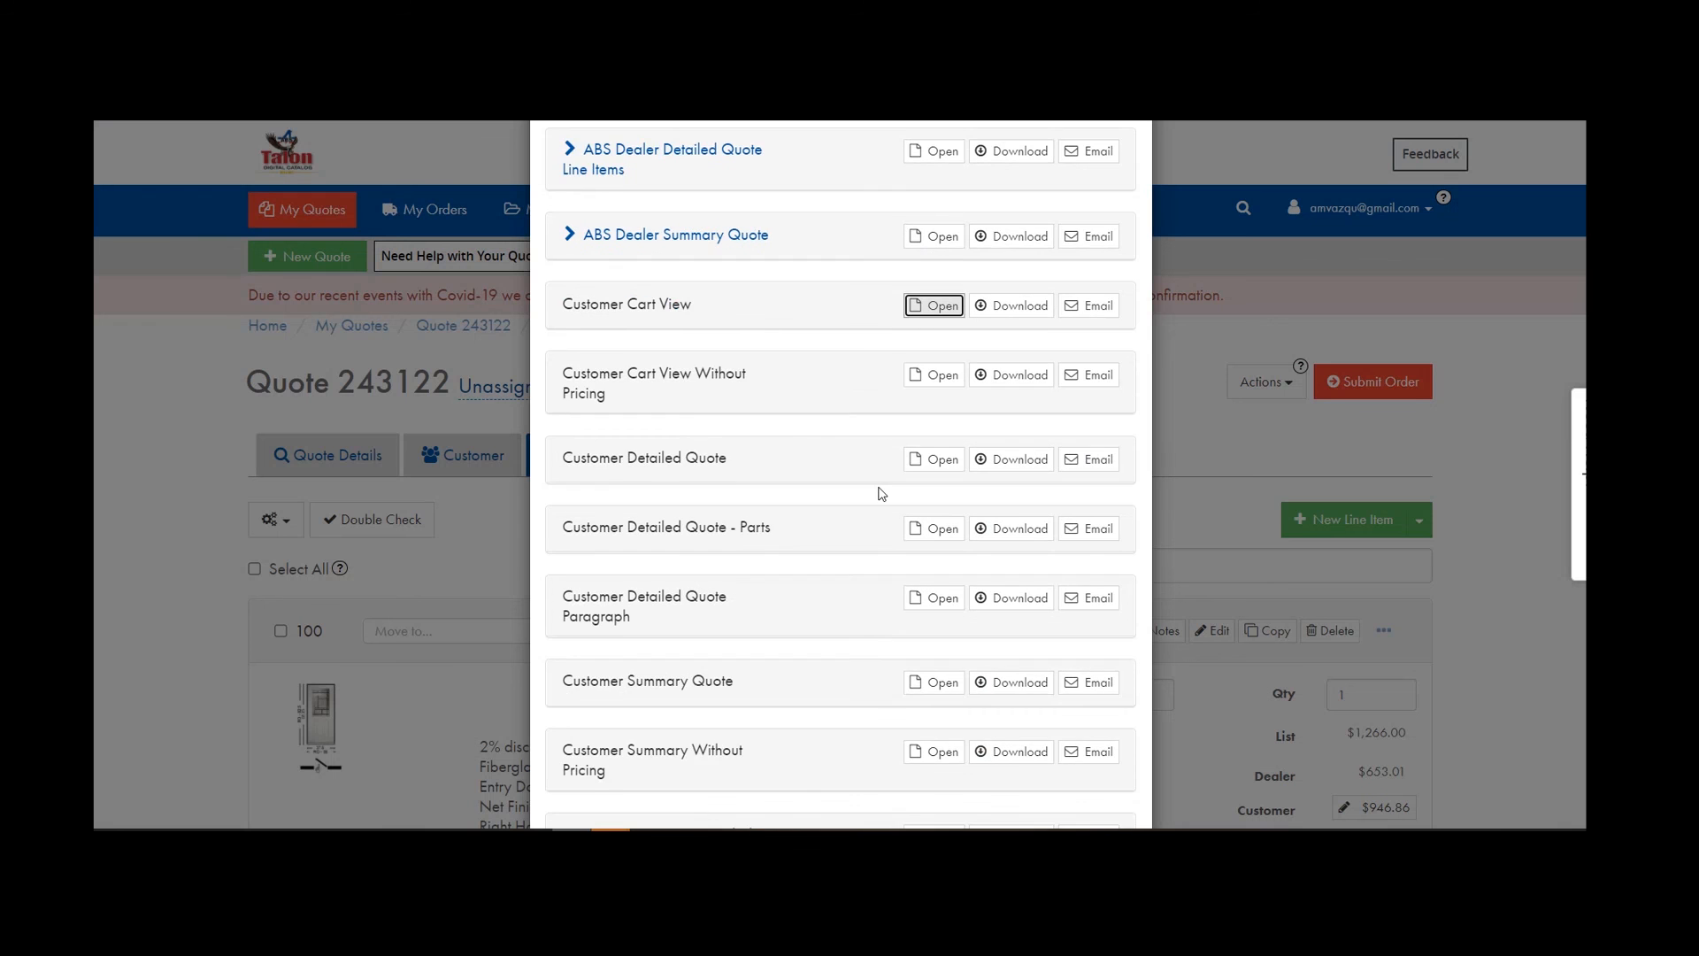
click(933, 375)
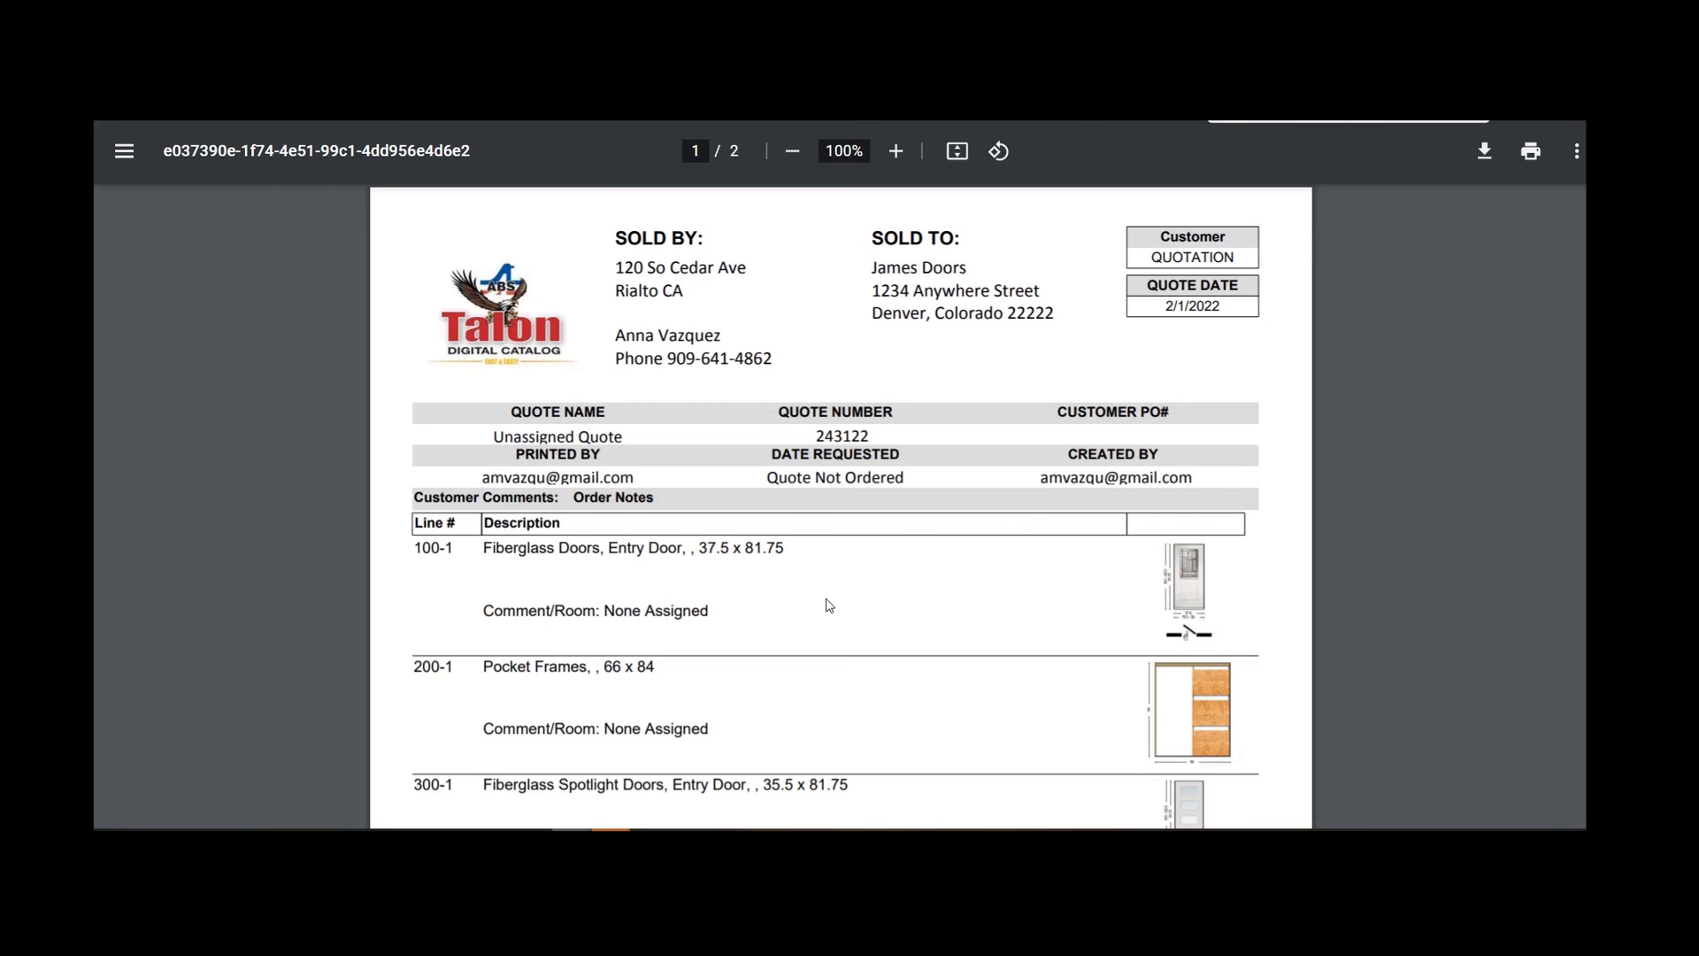
scroll(826, 599, down, 4)
scroll(830, 605, down, 6)
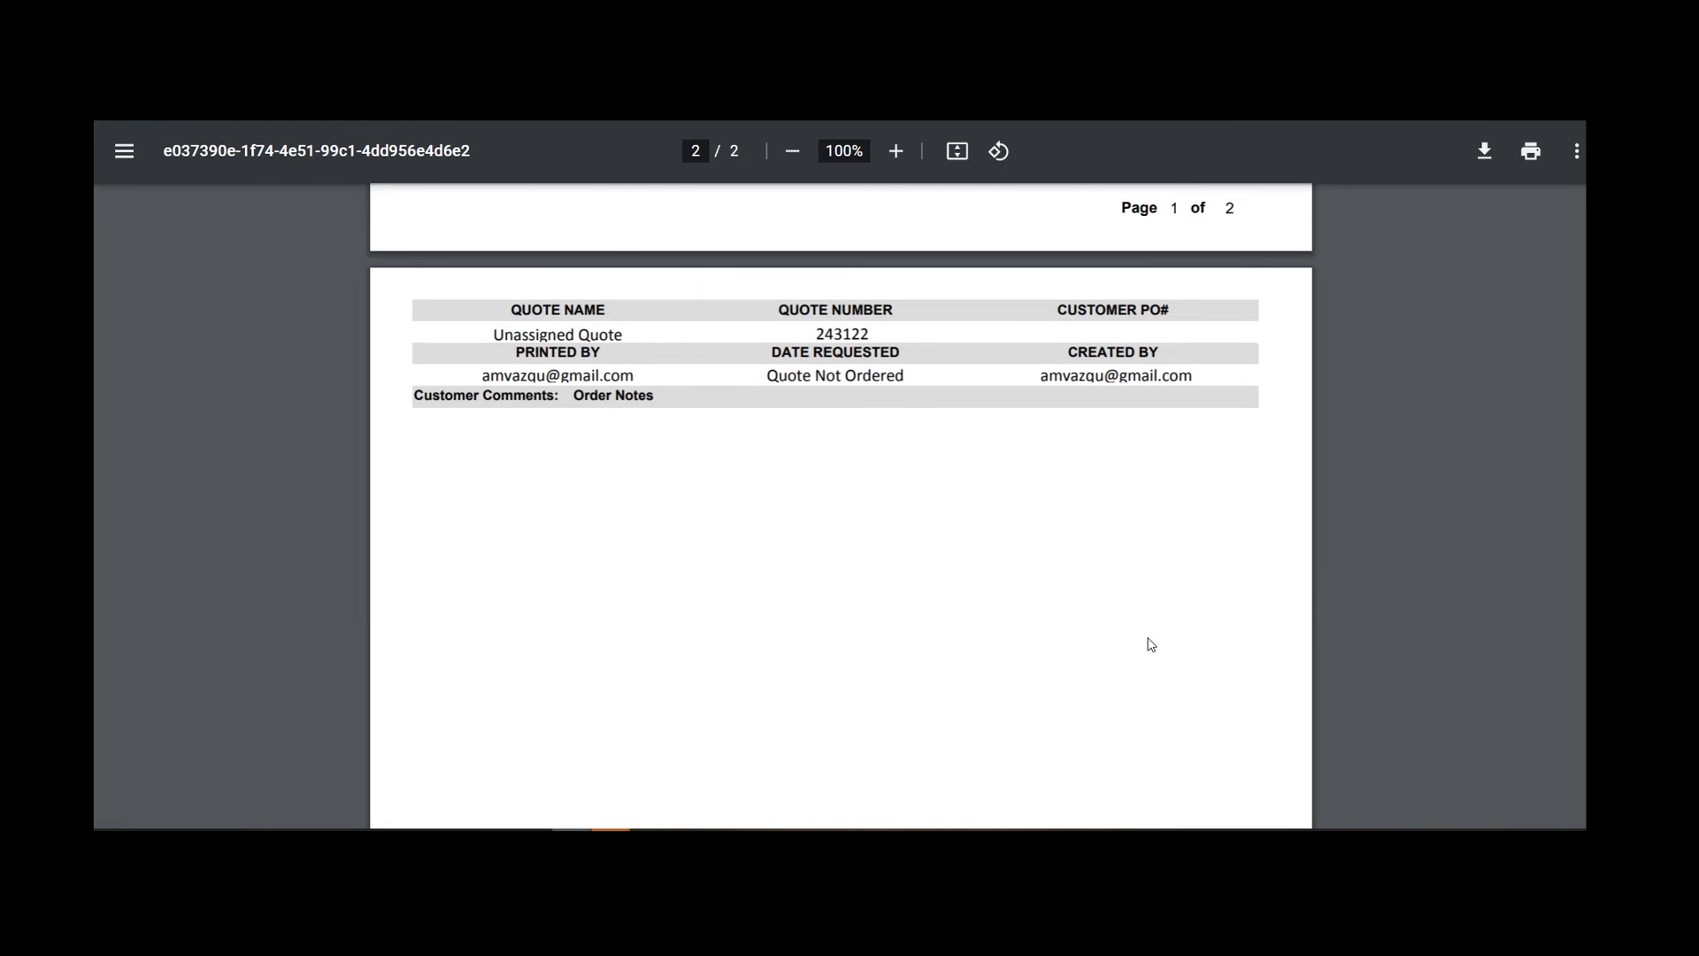
scroll(1047, 660, up, 10)
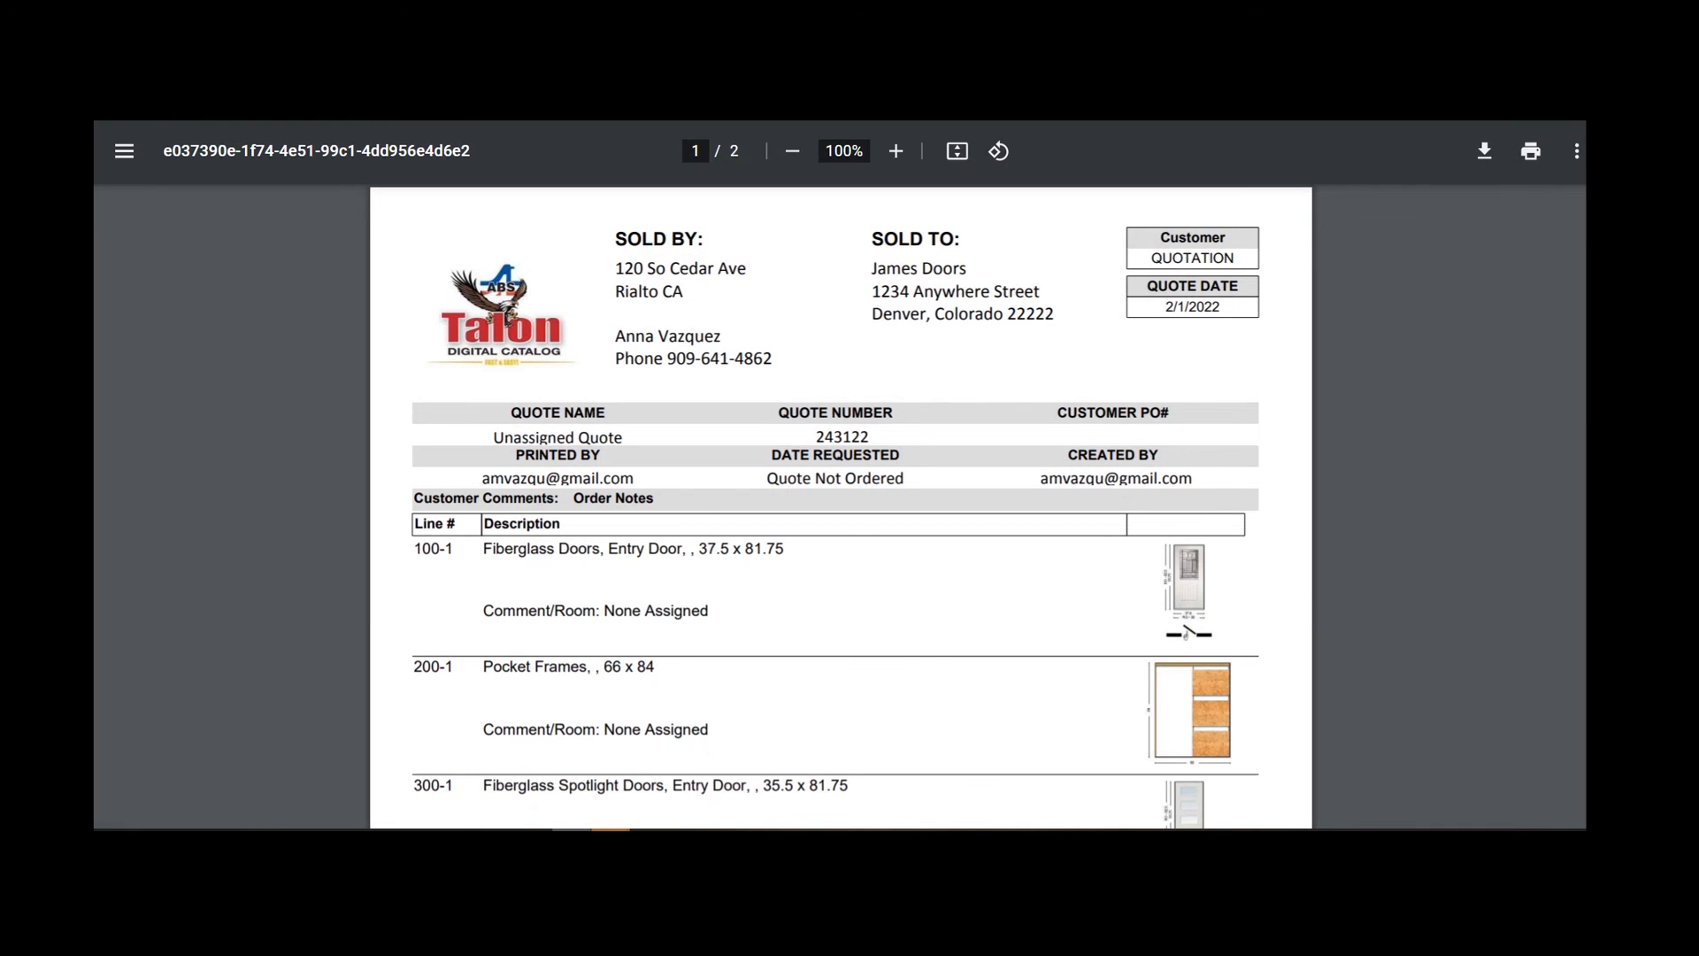
key(ctrl+w)
Scroll all three pages of the Customer Detailed Quote to the $2,929.06 total, then close it.
click(945, 451)
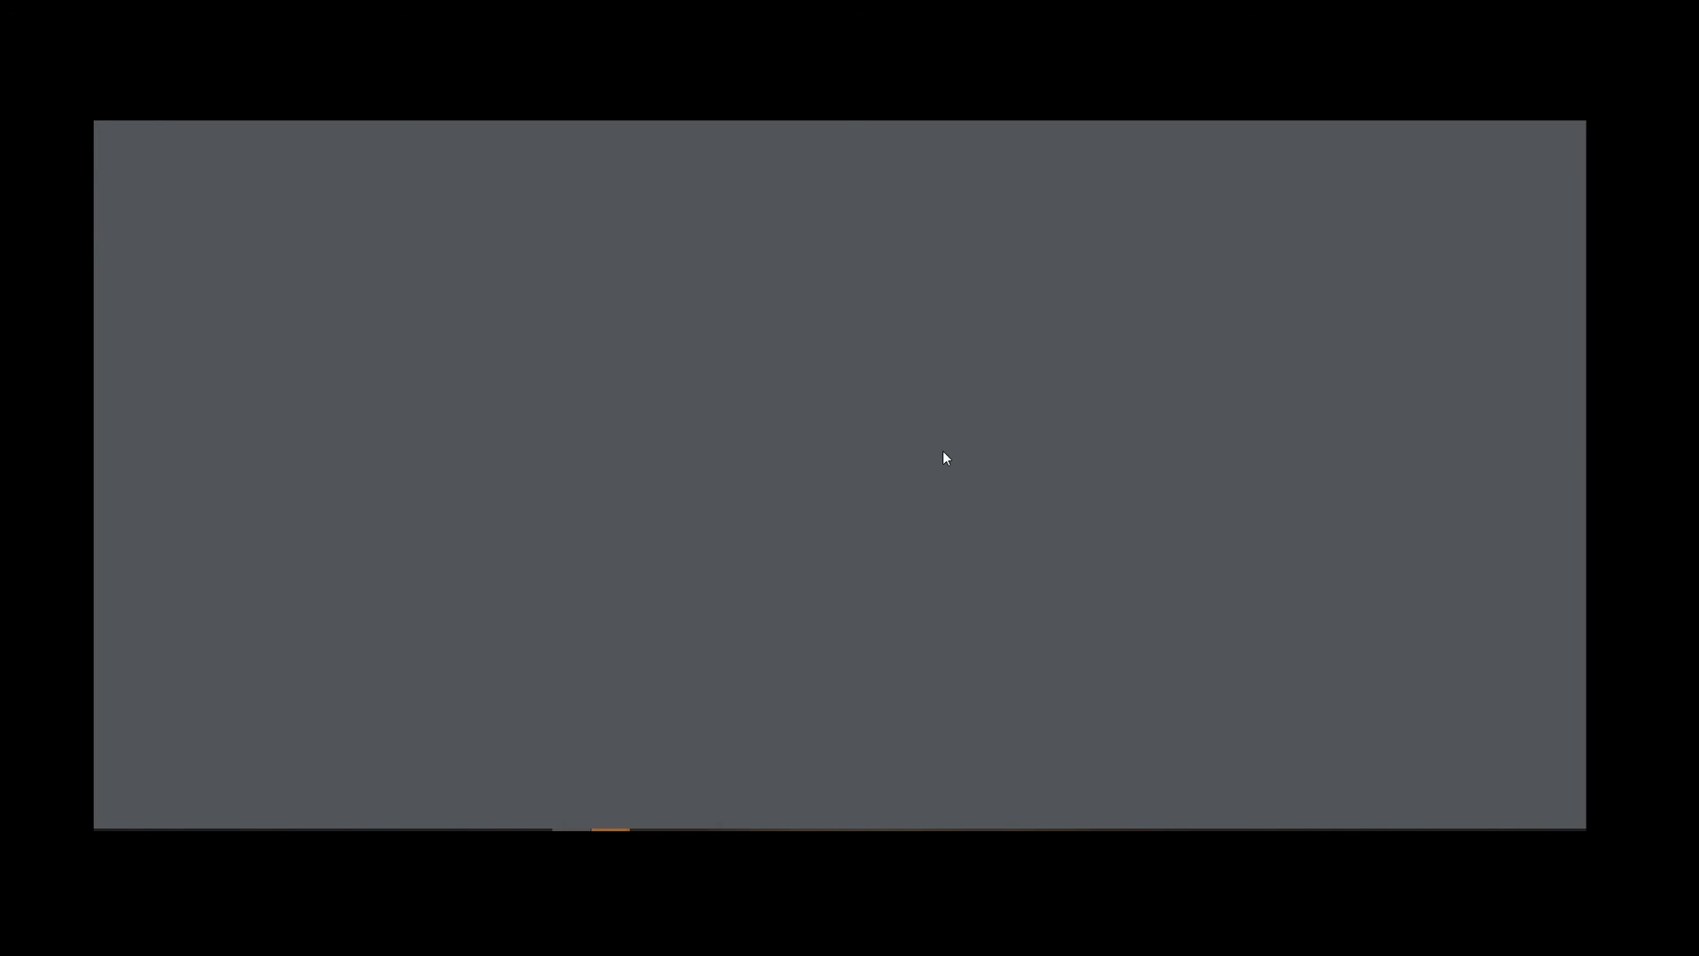
scroll(945, 456, down, 2)
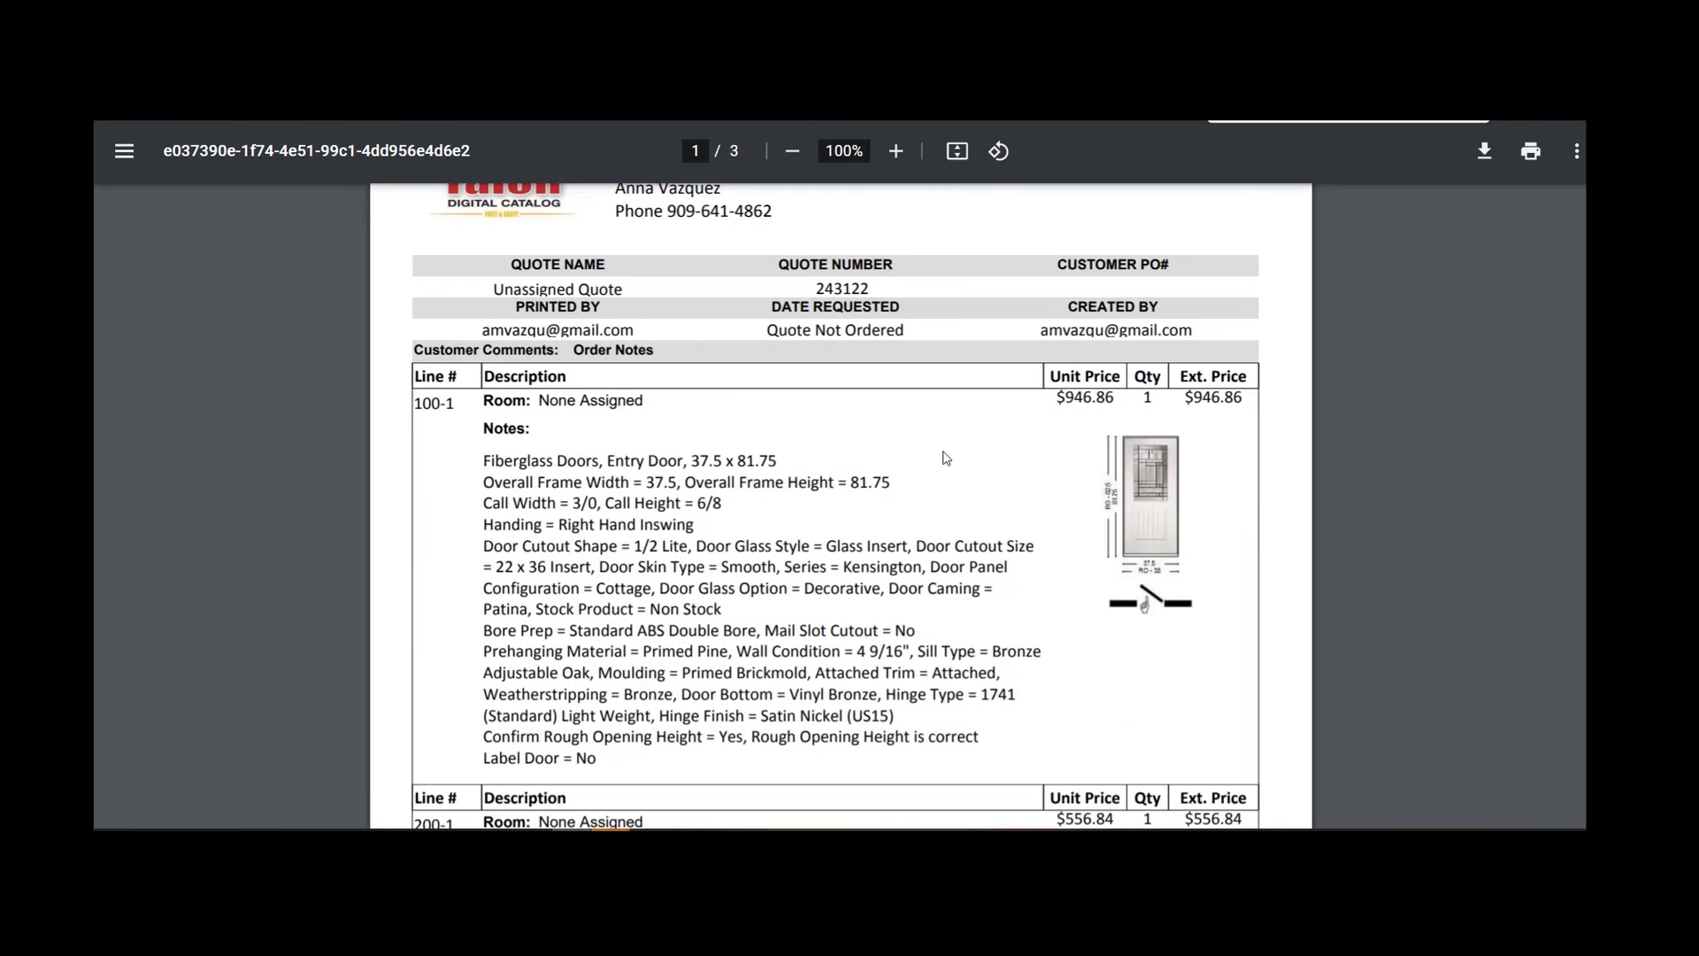
scroll(945, 458, down, 3)
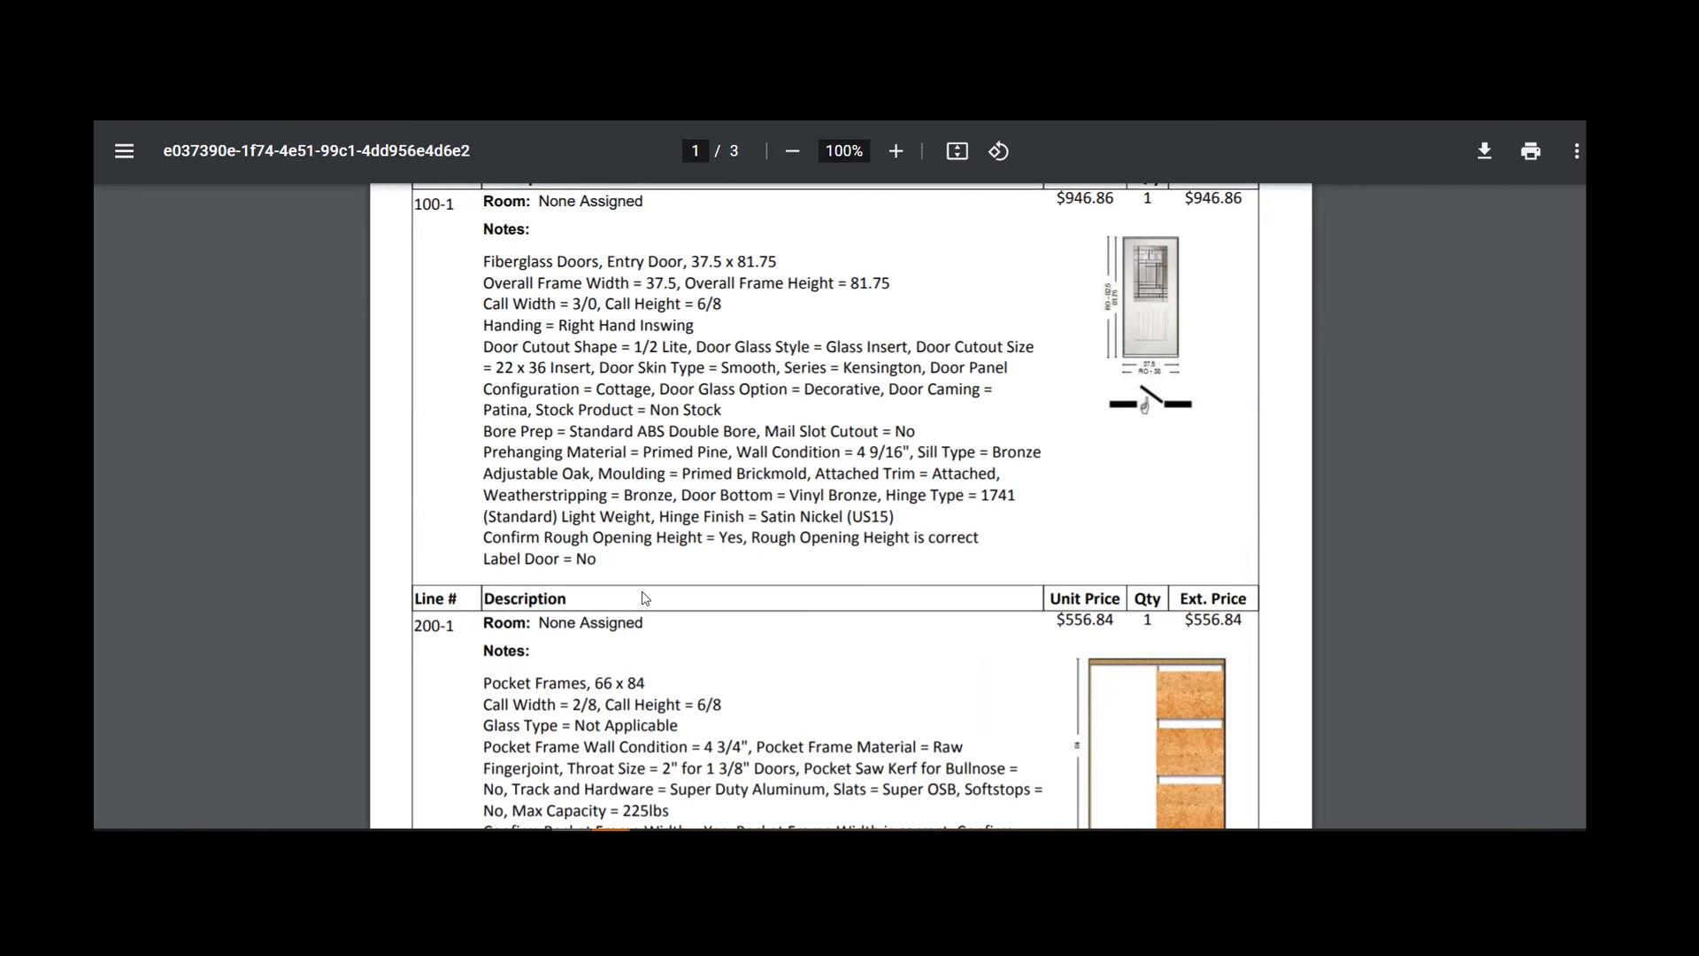
scroll(767, 534, up, 2)
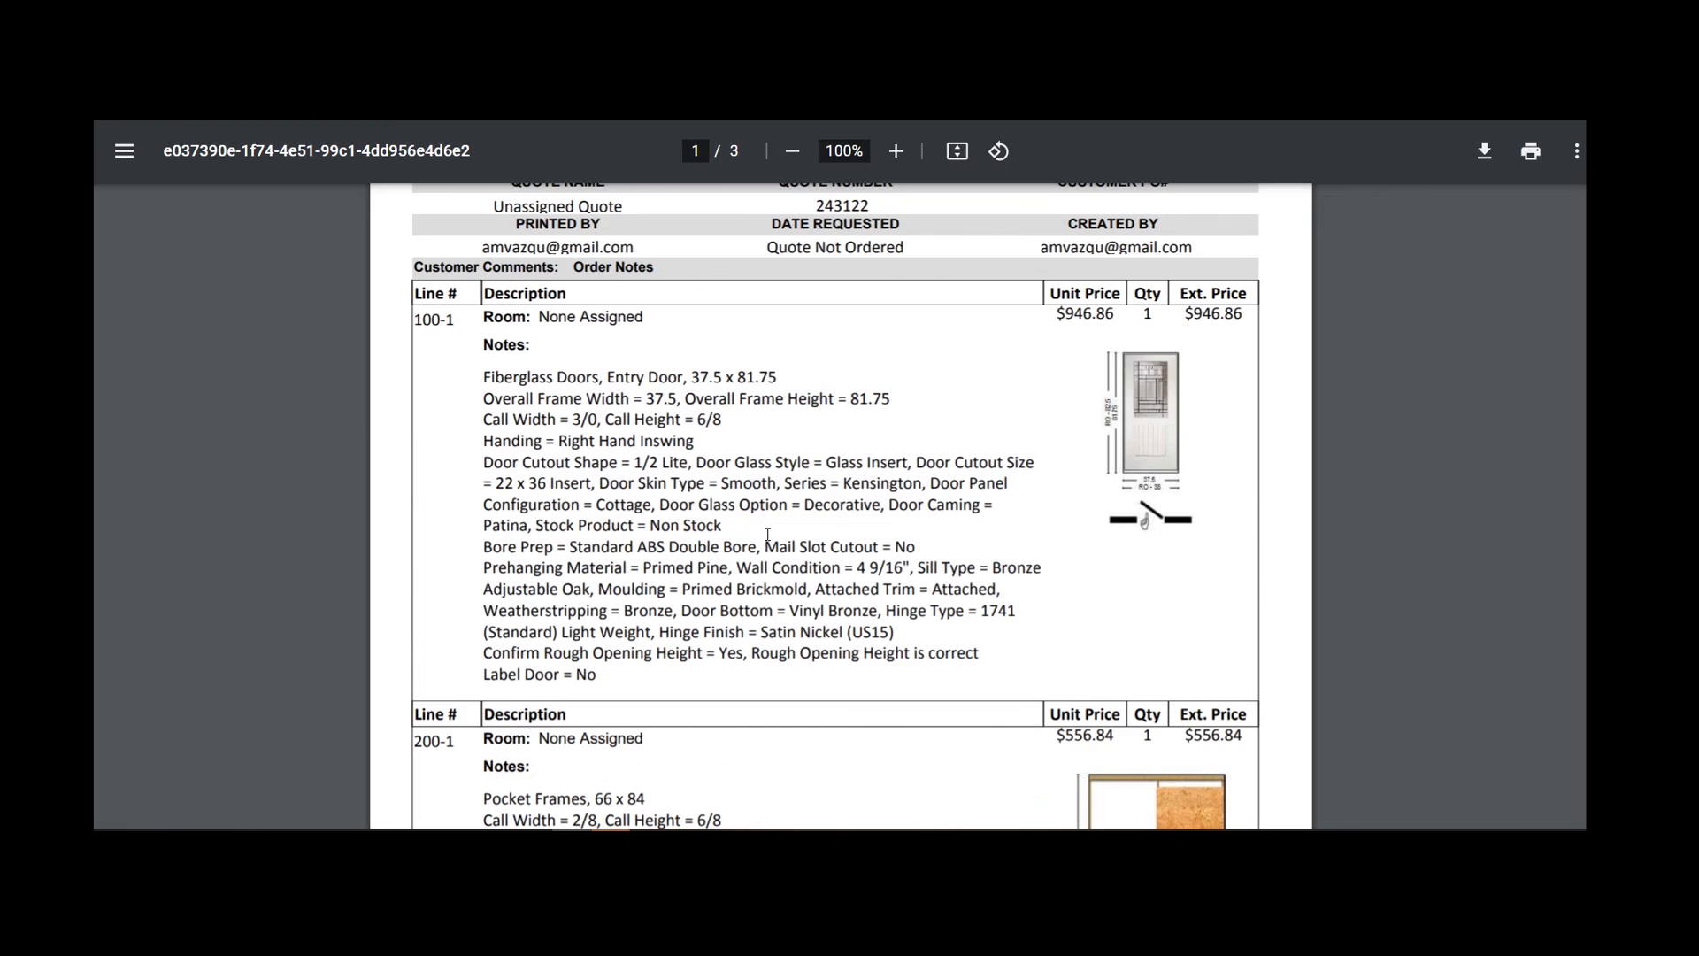
scroll(767, 534, down, 20)
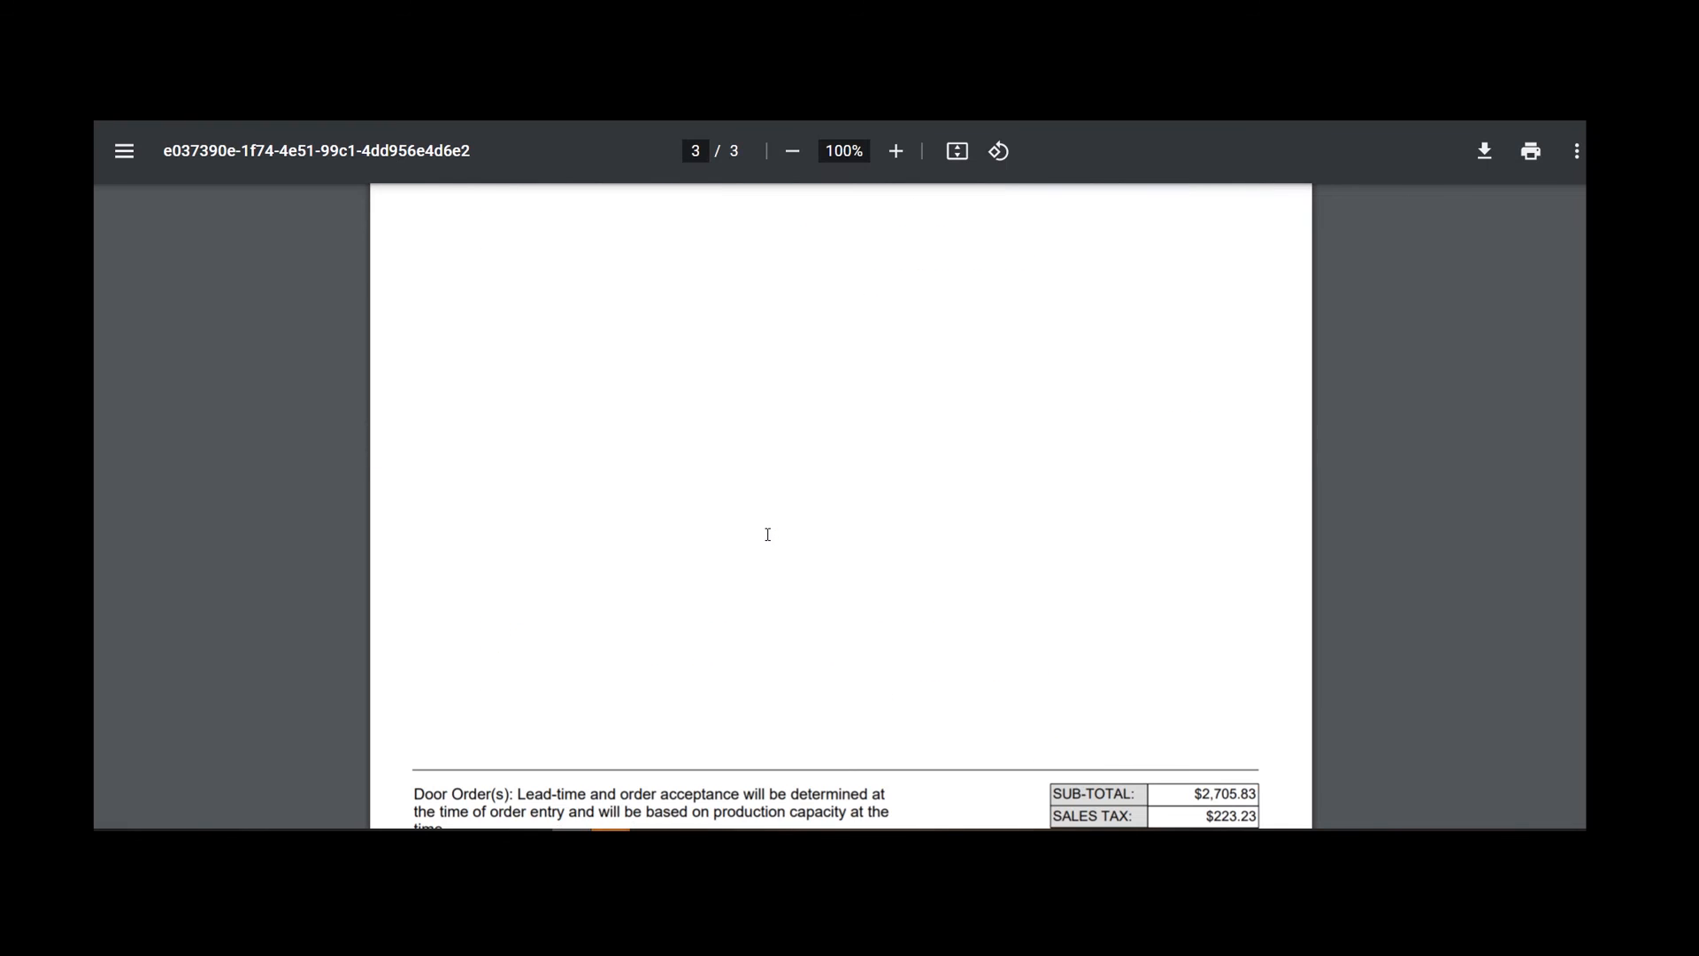
scroll(767, 535, down, 3)
scroll(795, 644, up, 20)
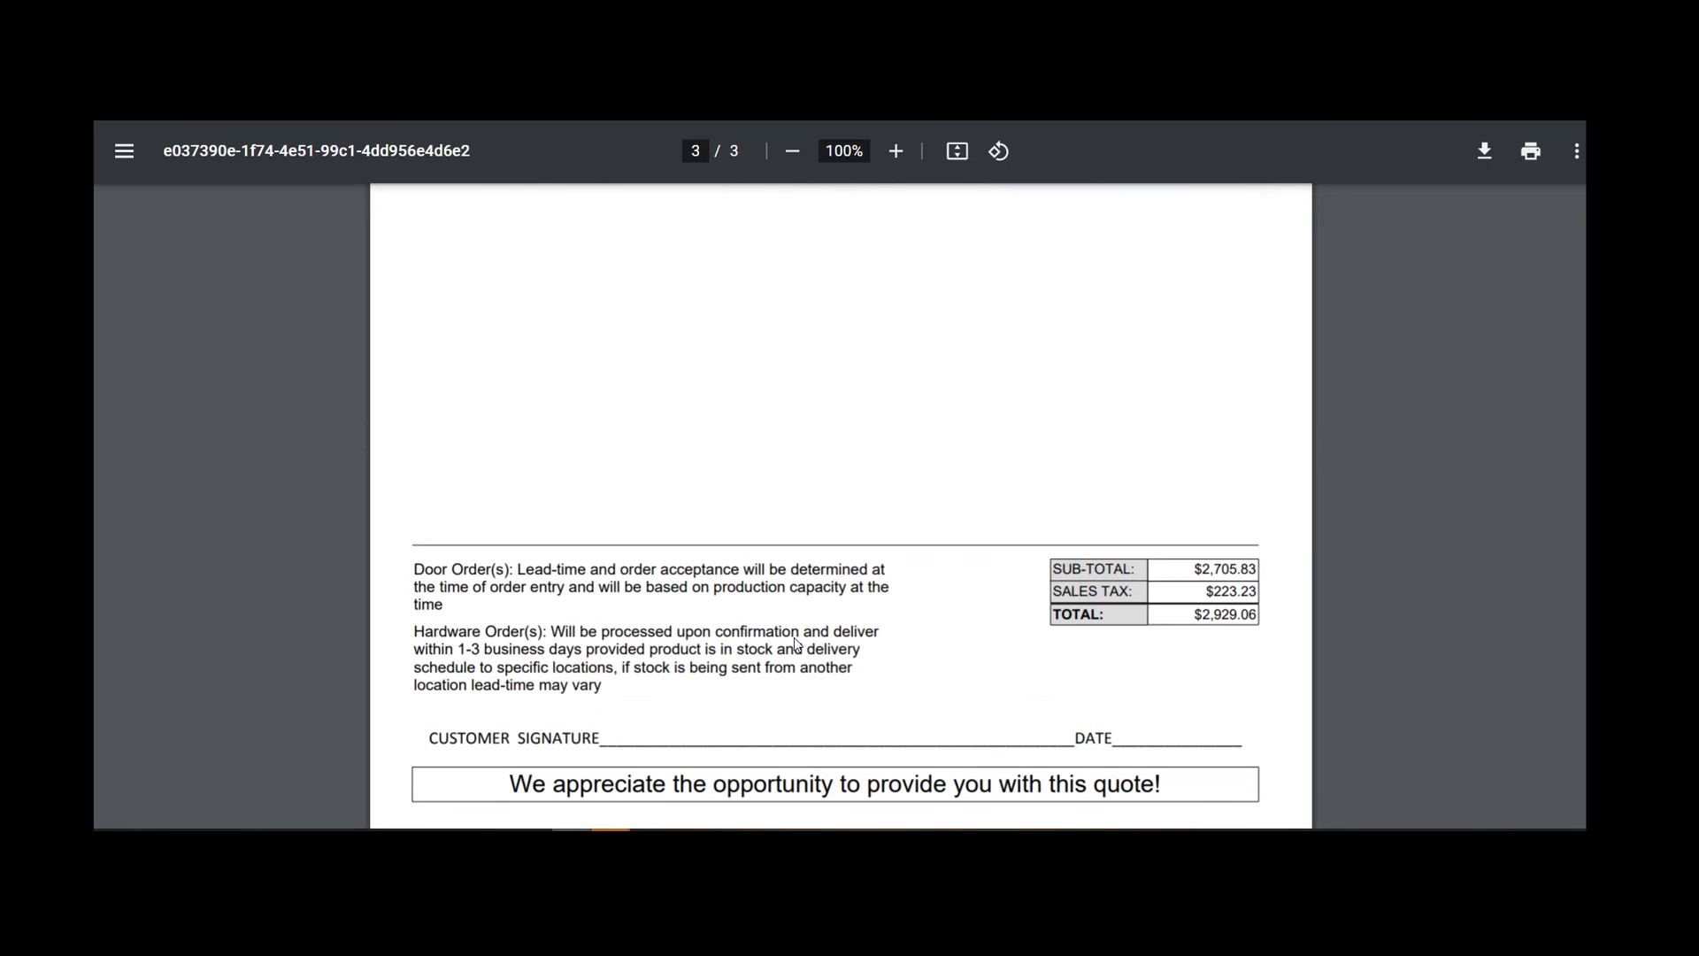
scroll(794, 644, up, 2)
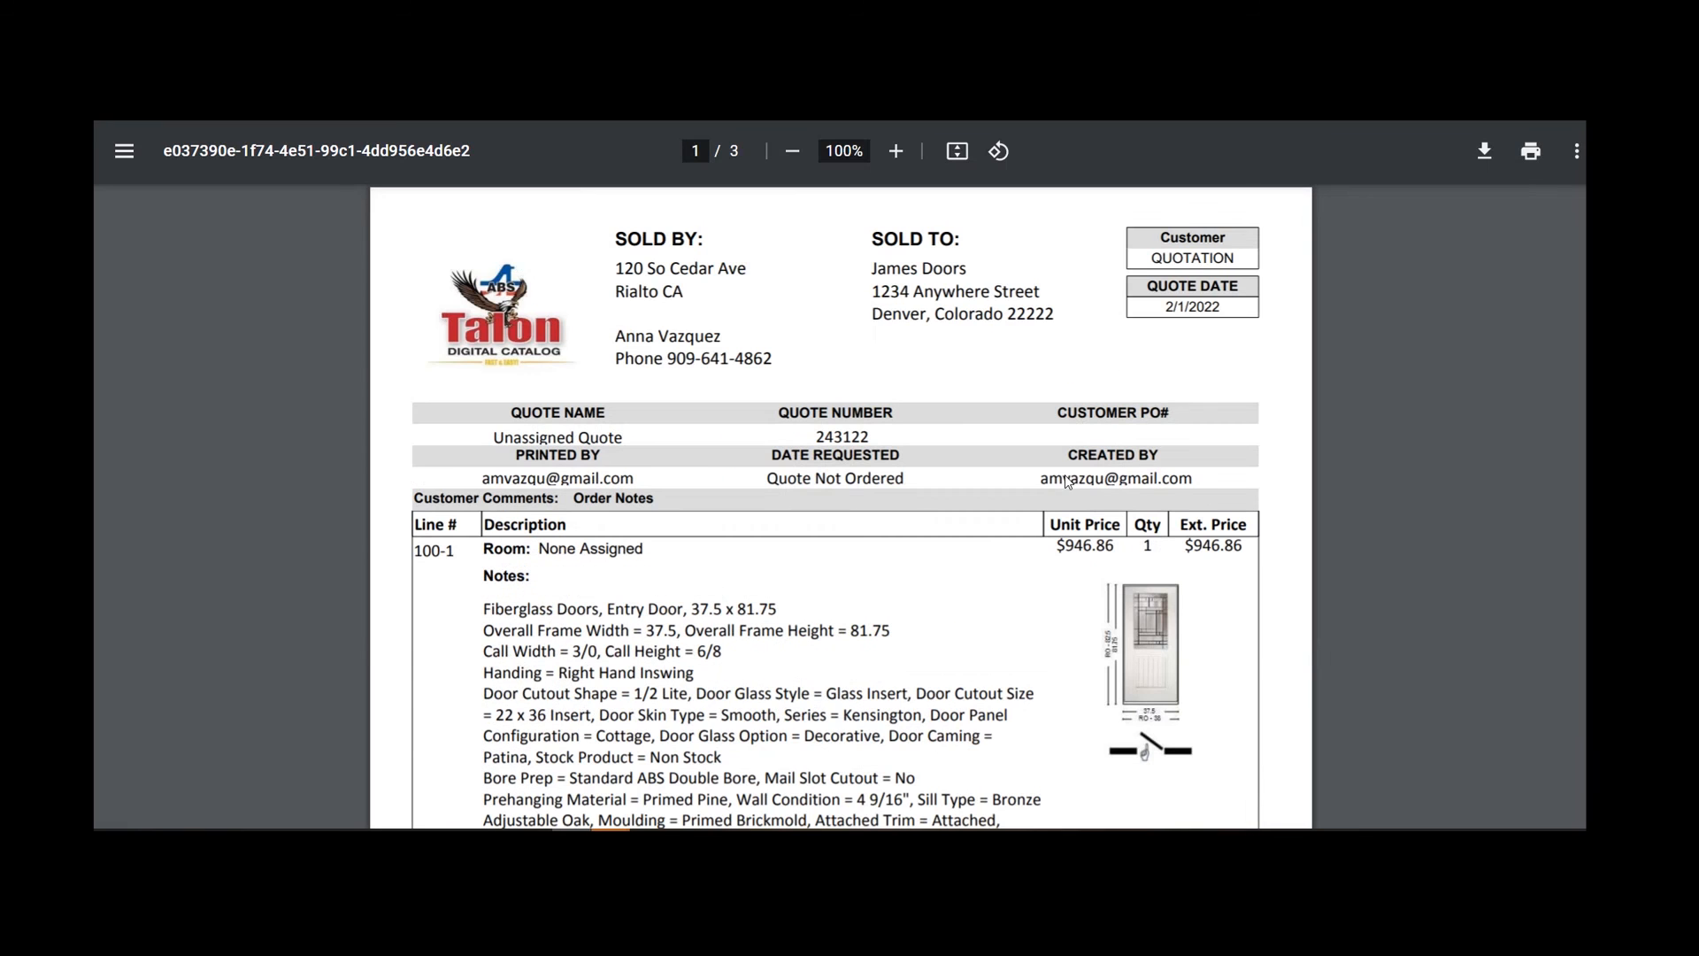
key(ctrl+w)
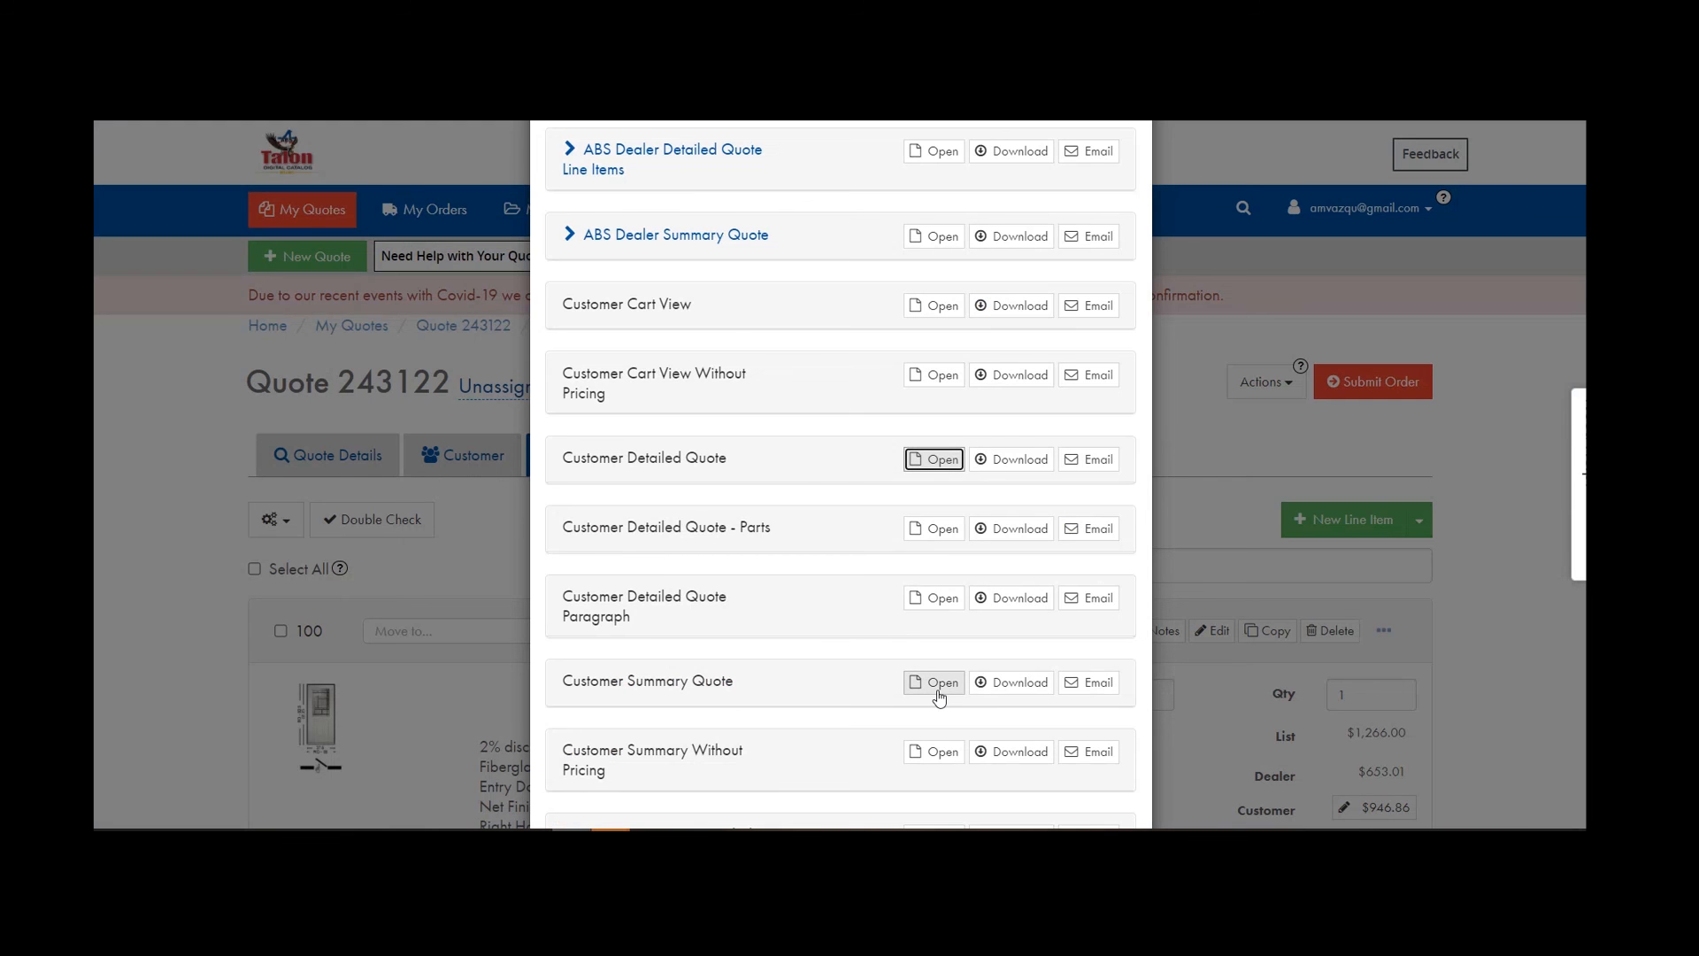
Open and scroll through the Customer Detailed Quote Paragraph PDF.
click(935, 610)
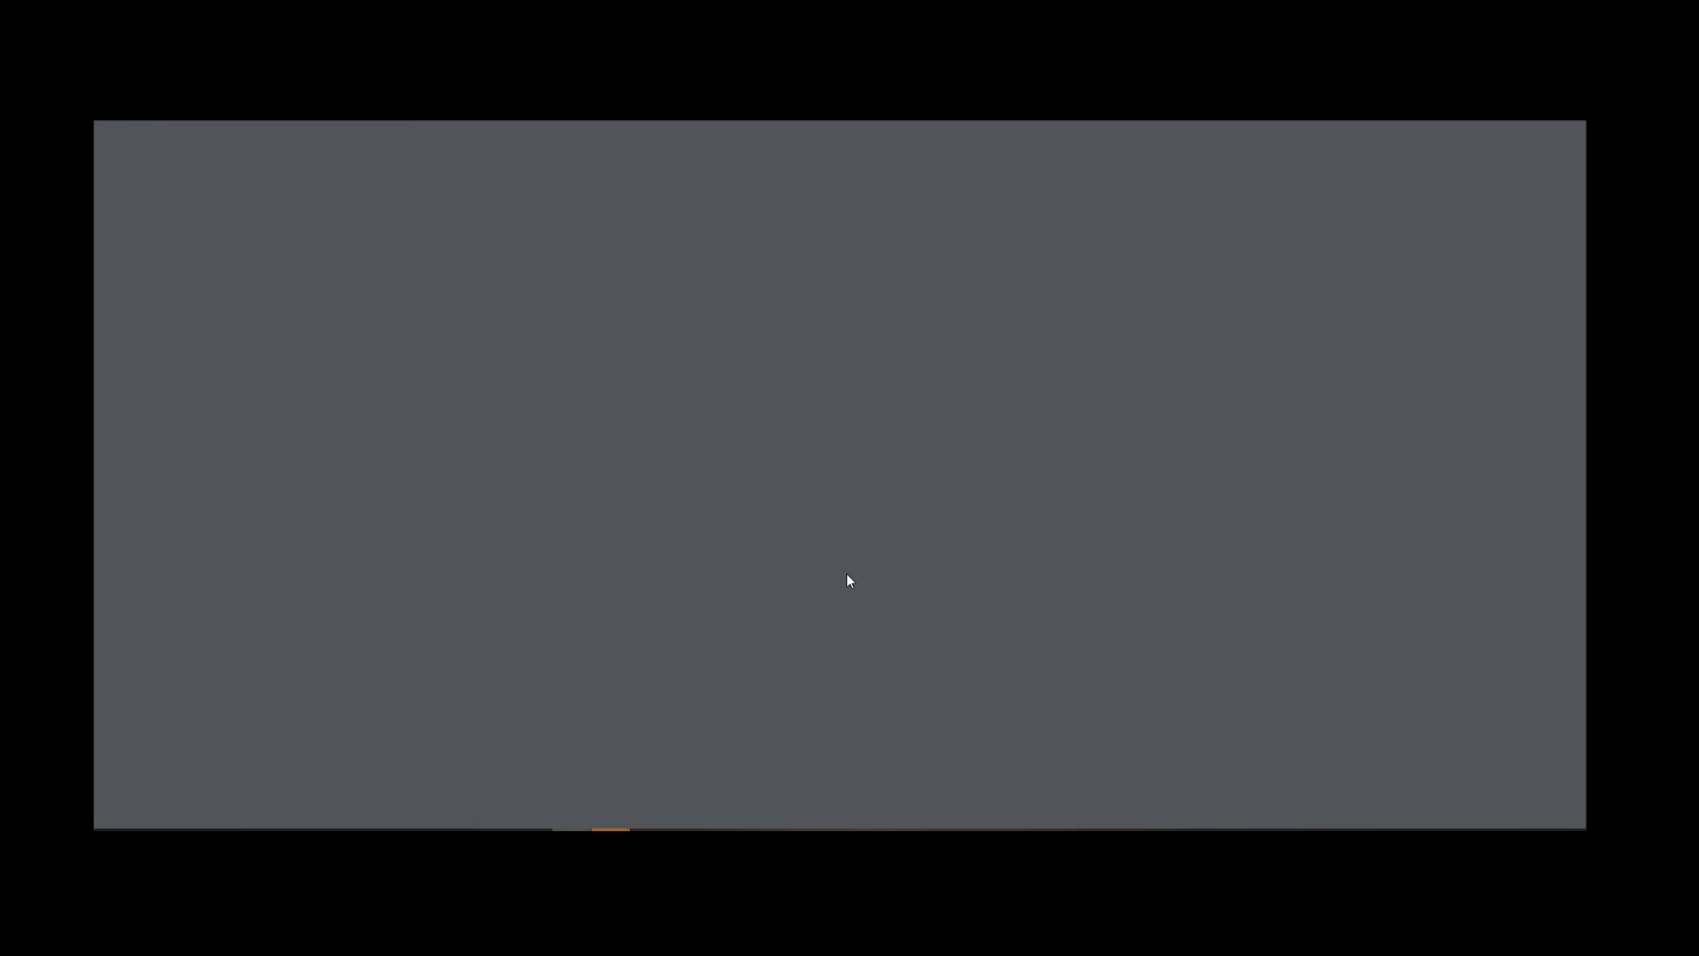
scroll(881, 556, down, 5)
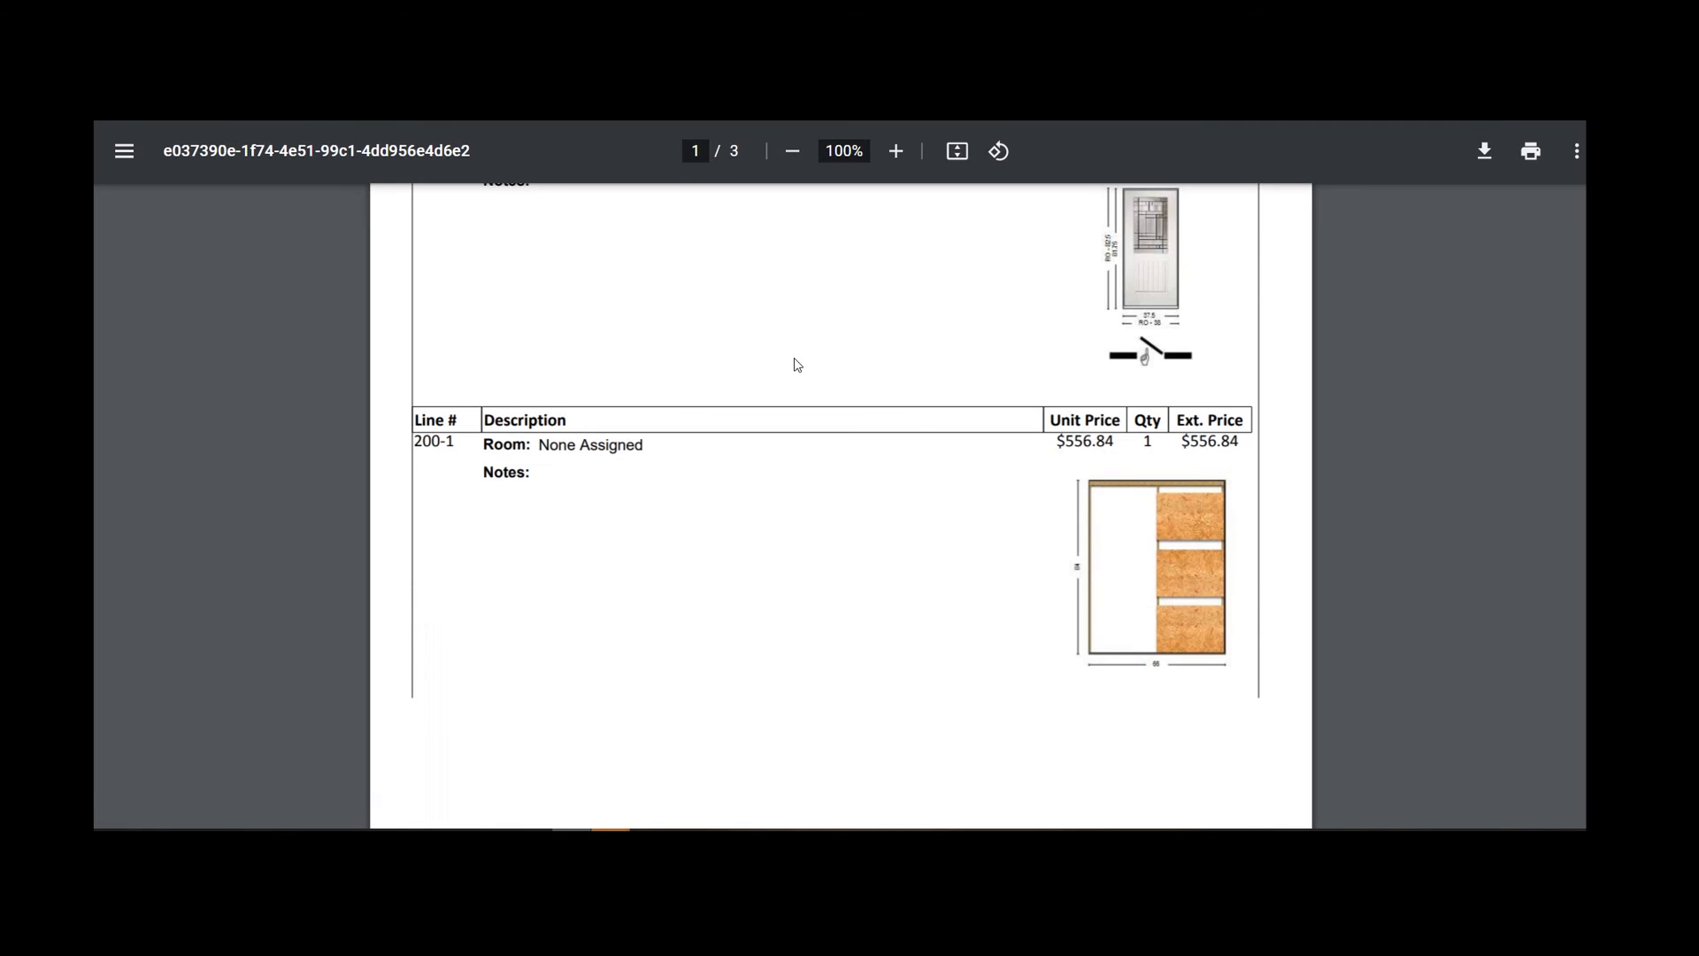
scroll(798, 364, up, 3)
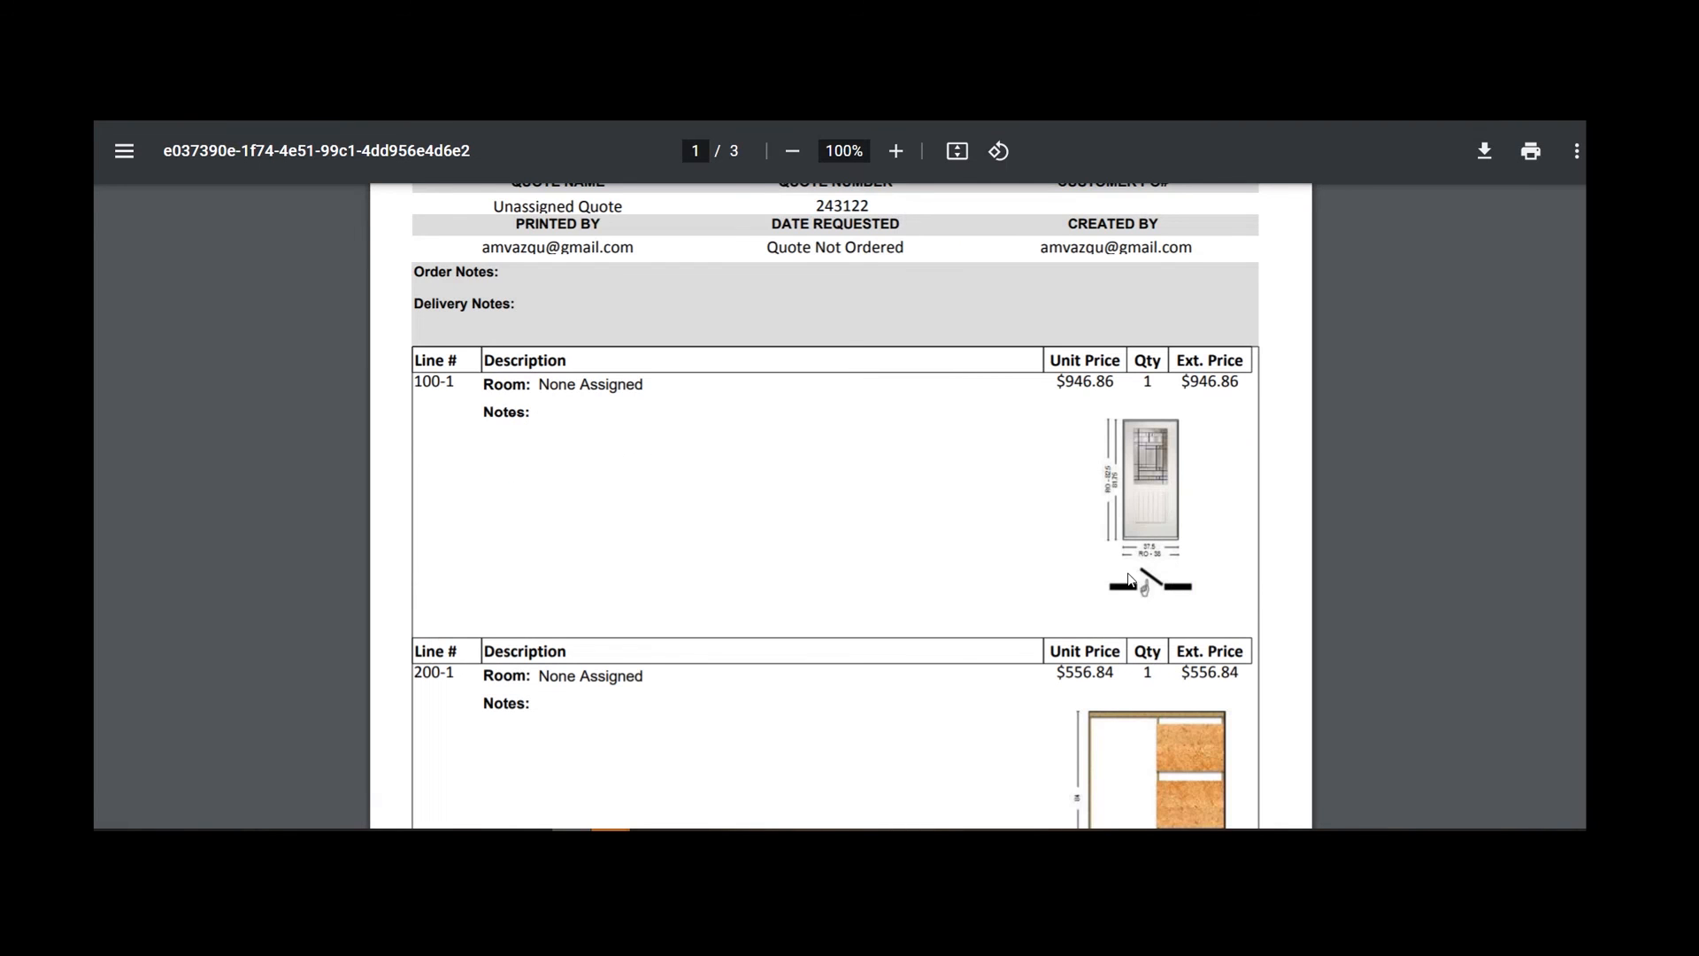
scroll(1115, 619, down, 4)
scroll(1095, 619, down, 5)
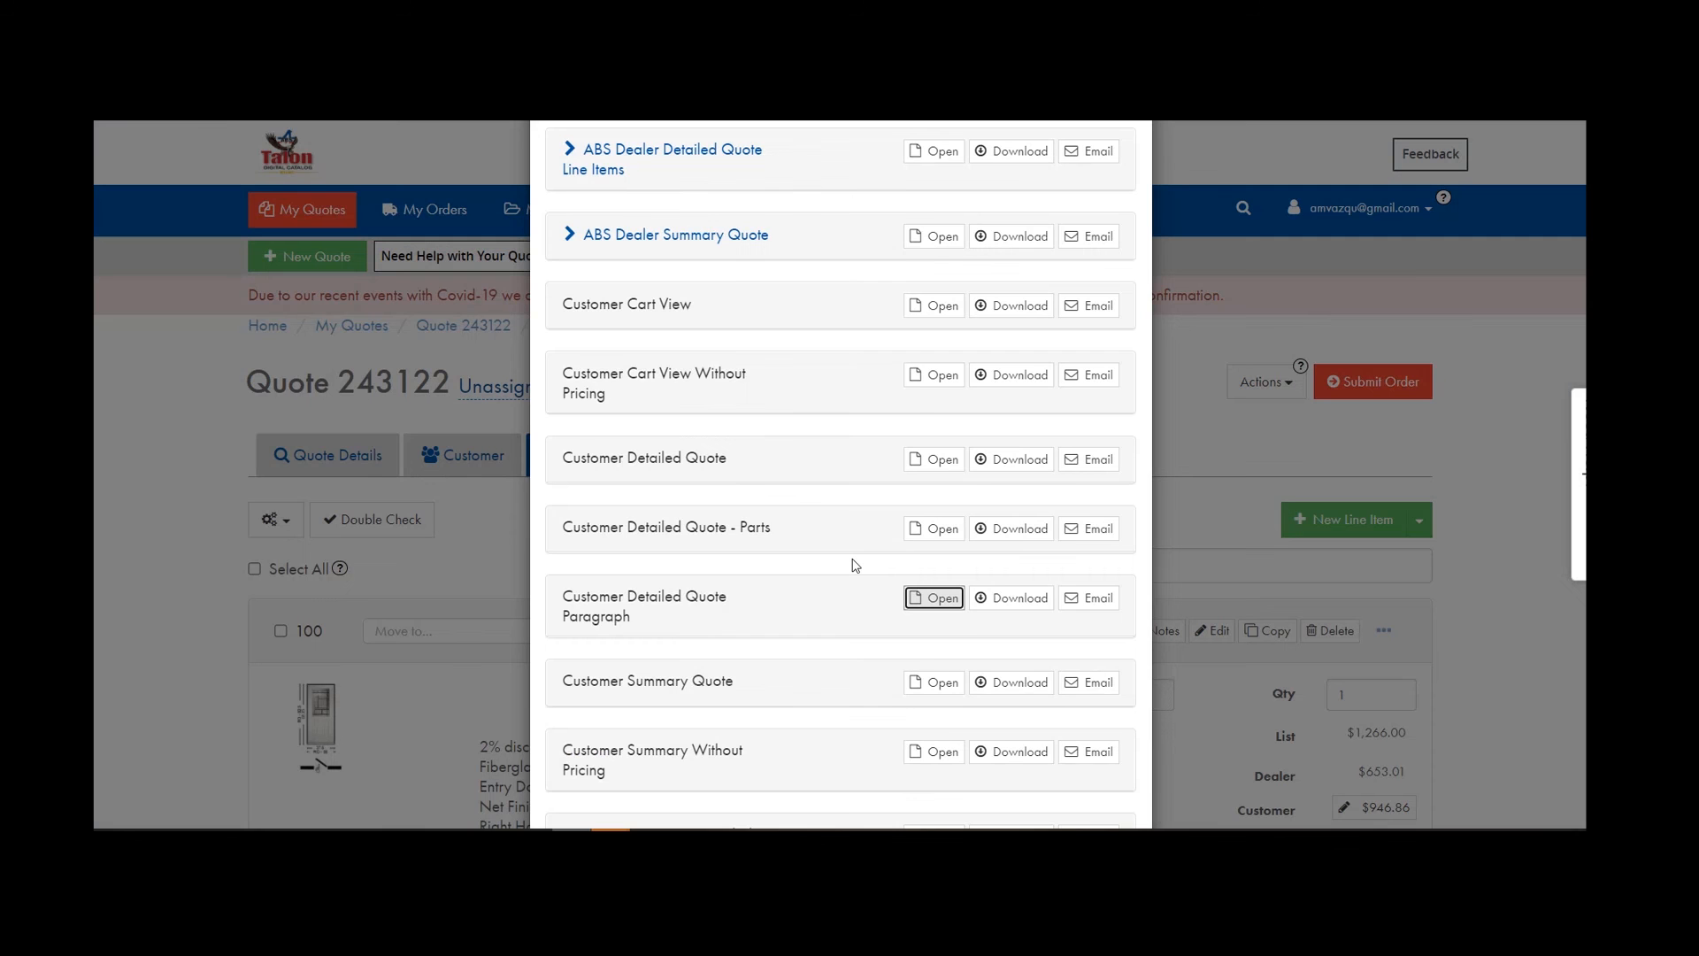
scroll(858, 575, down, 1)
View the Customer Summary Quote and Customer Summary Without Pricing PDFs, closing each.
click(947, 572)
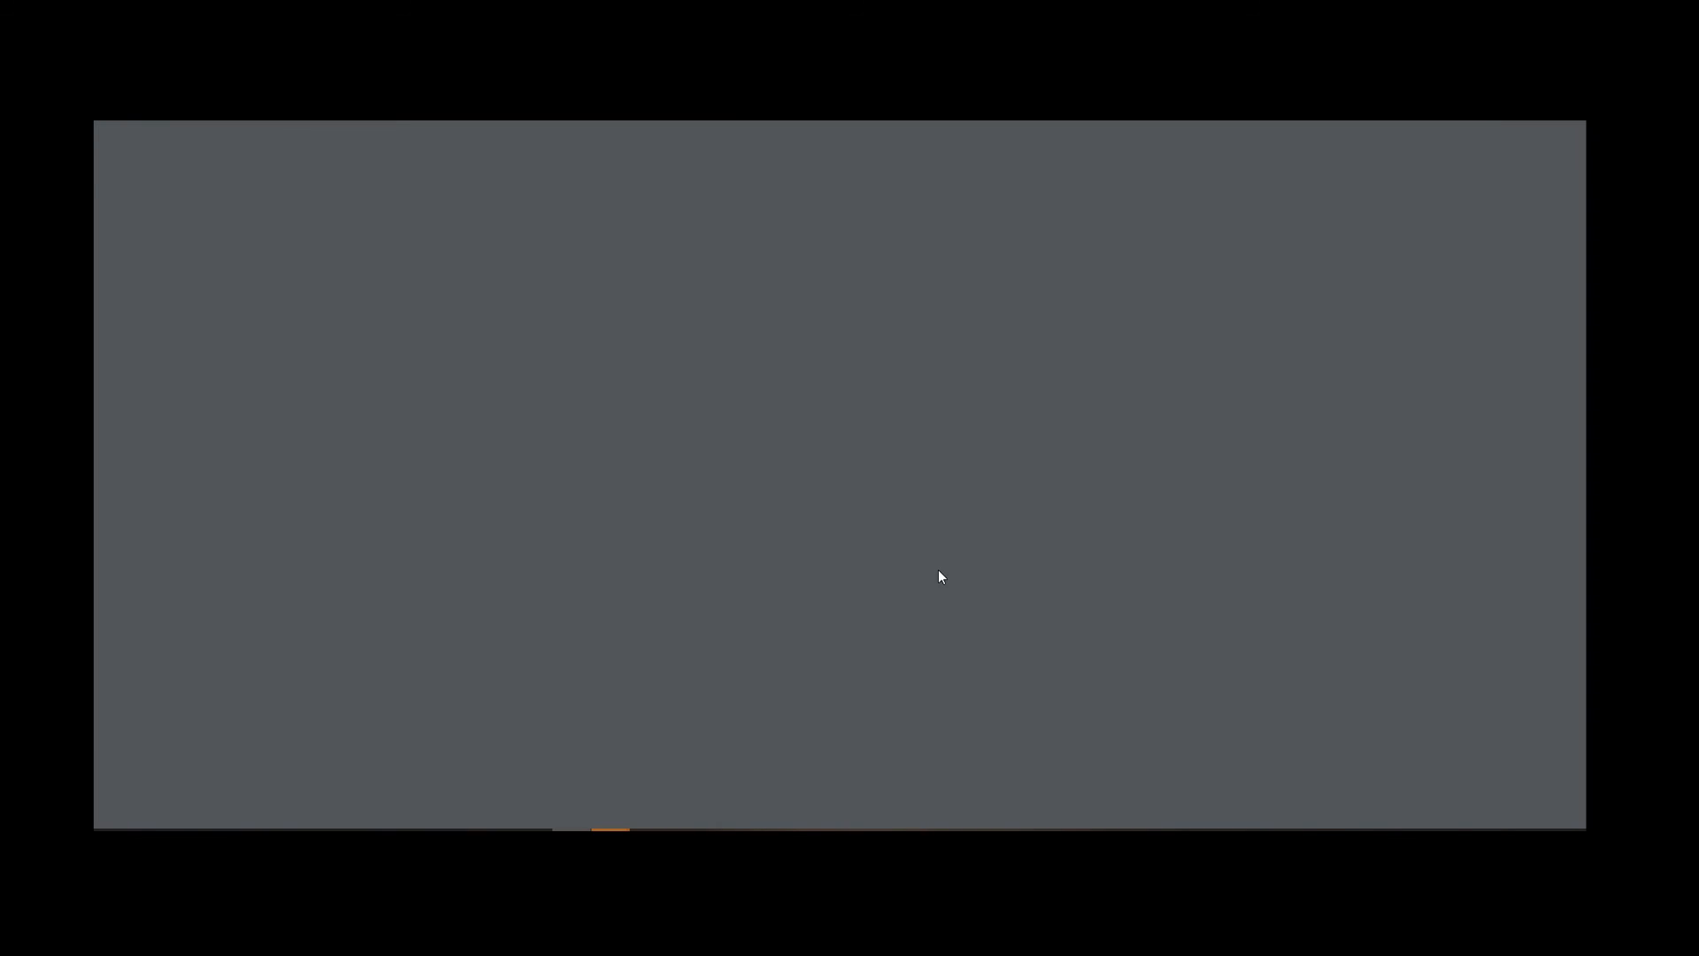
scroll(942, 577, down, 3)
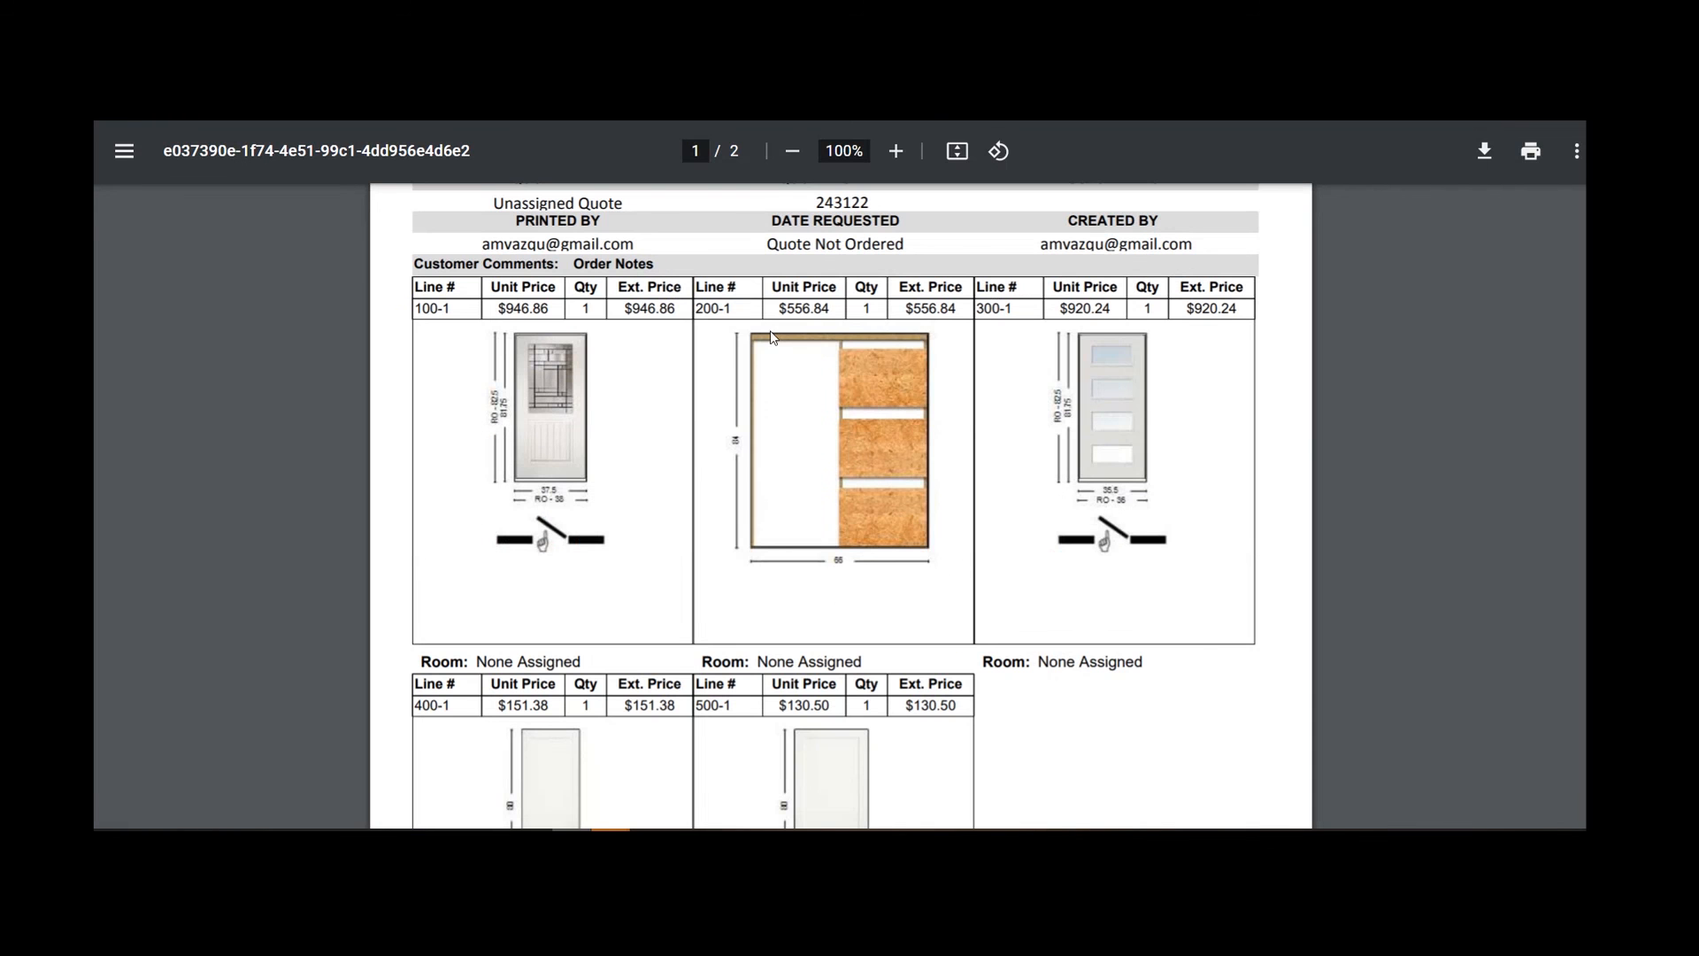
scroll(876, 609, down, 4)
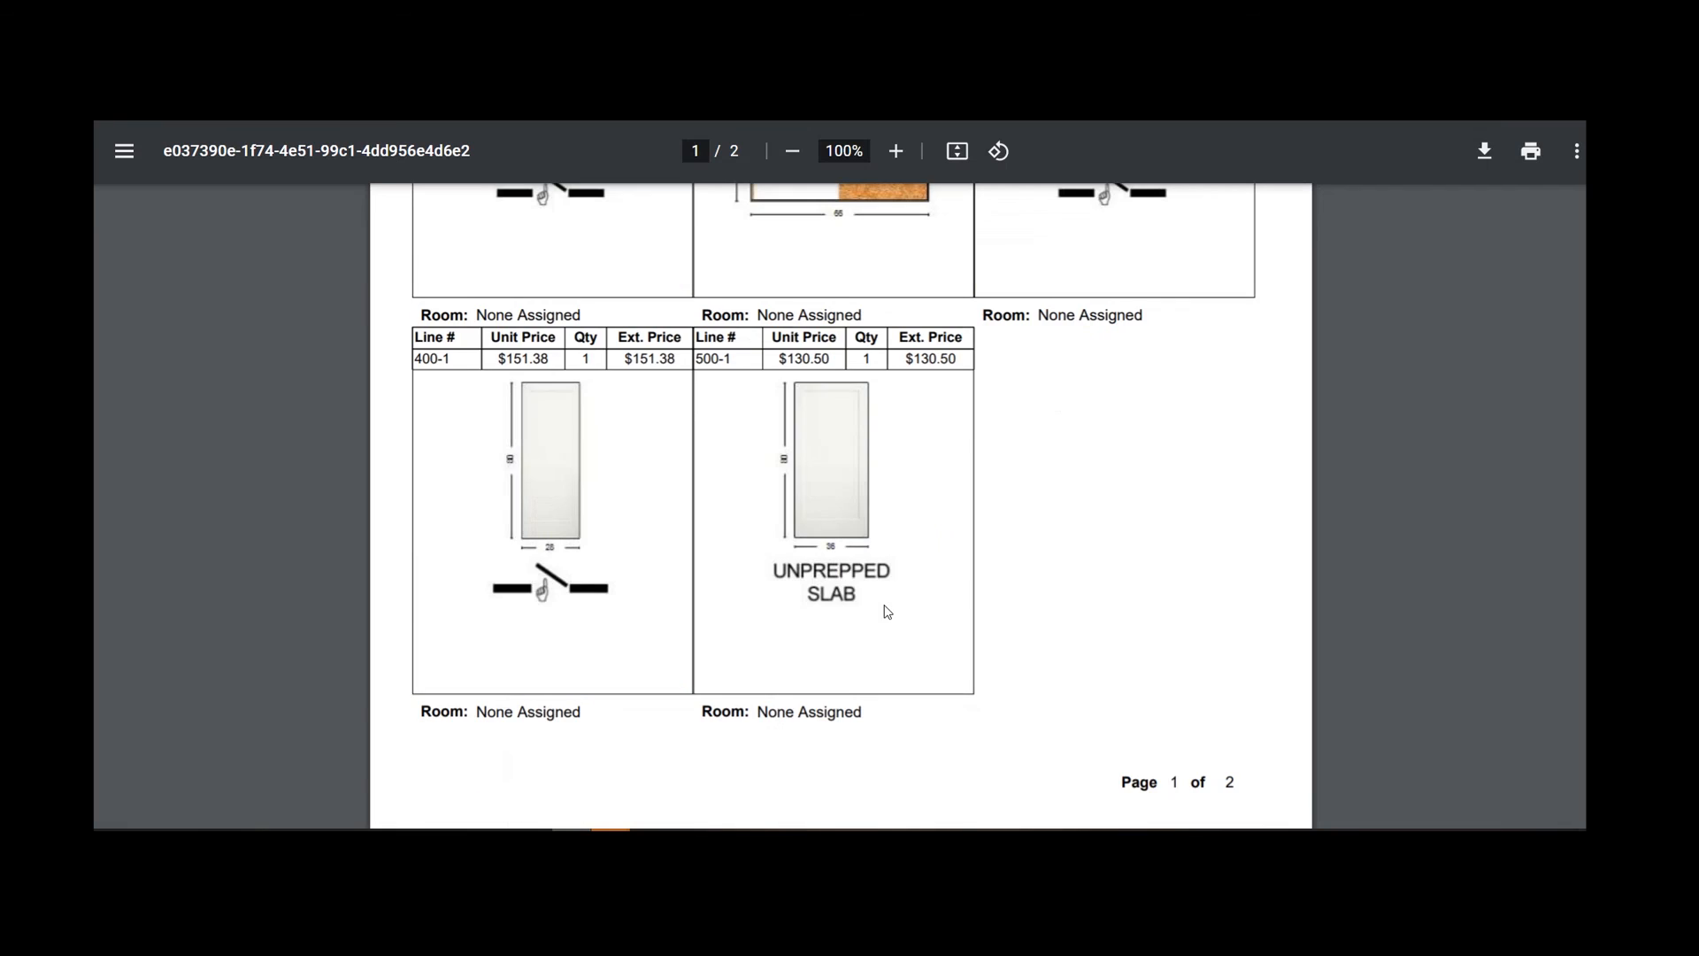
key(ctrl+w)
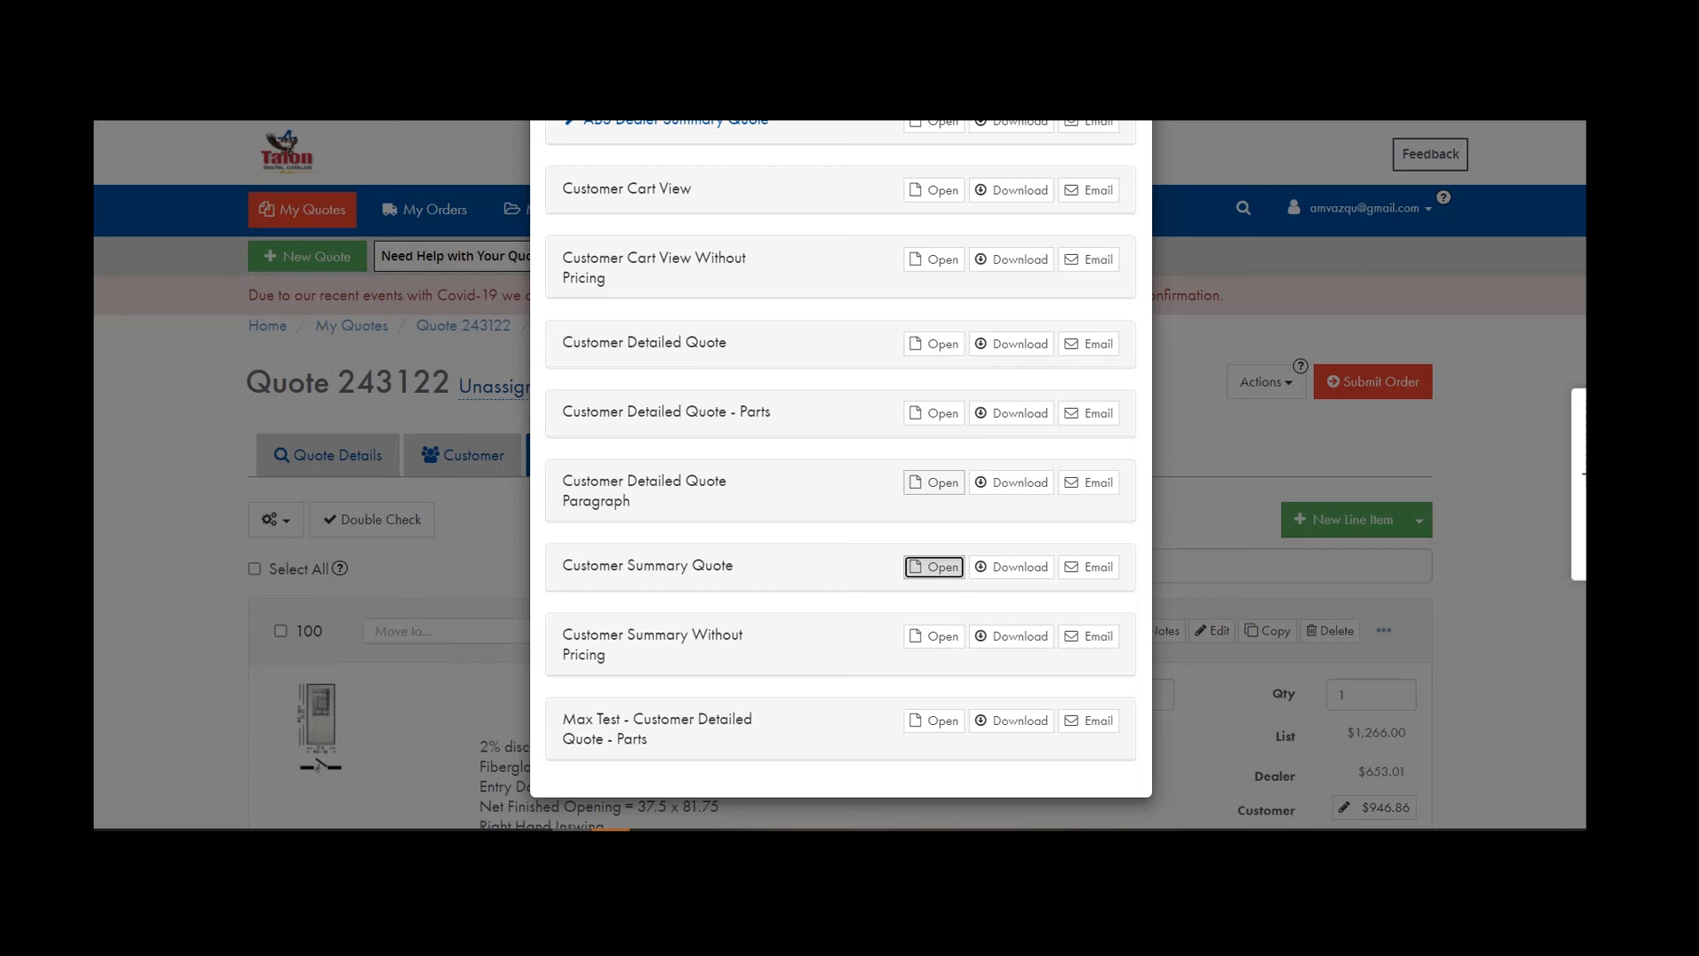
click(947, 641)
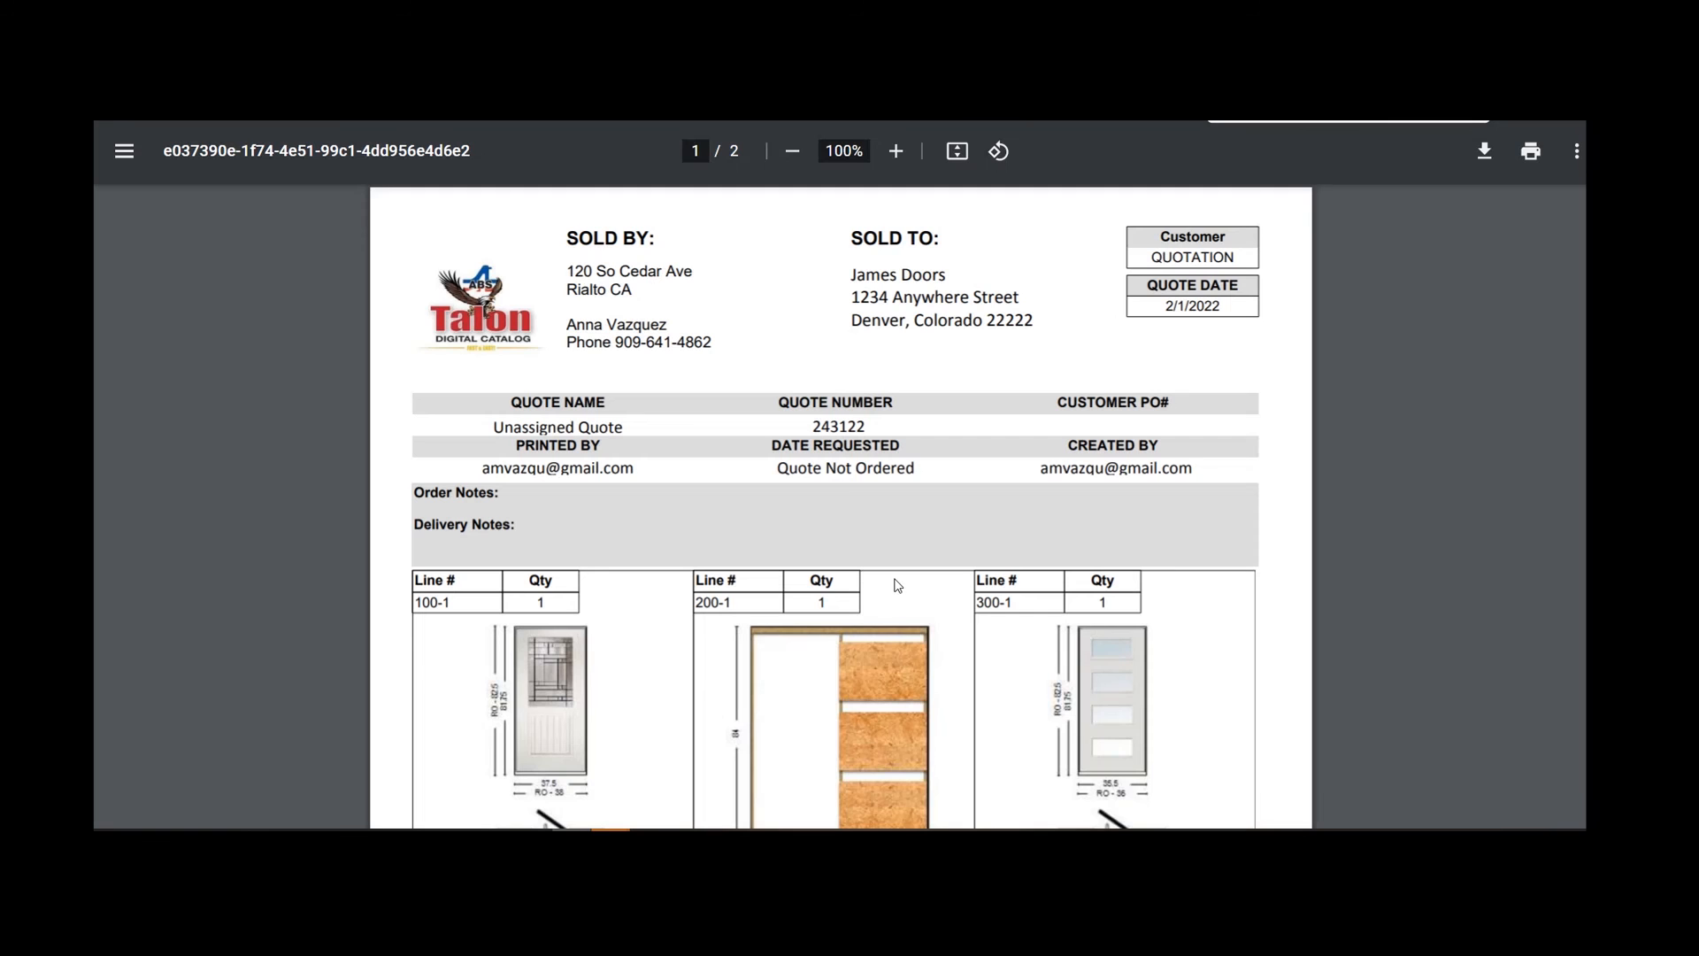
key(ctrl+w)
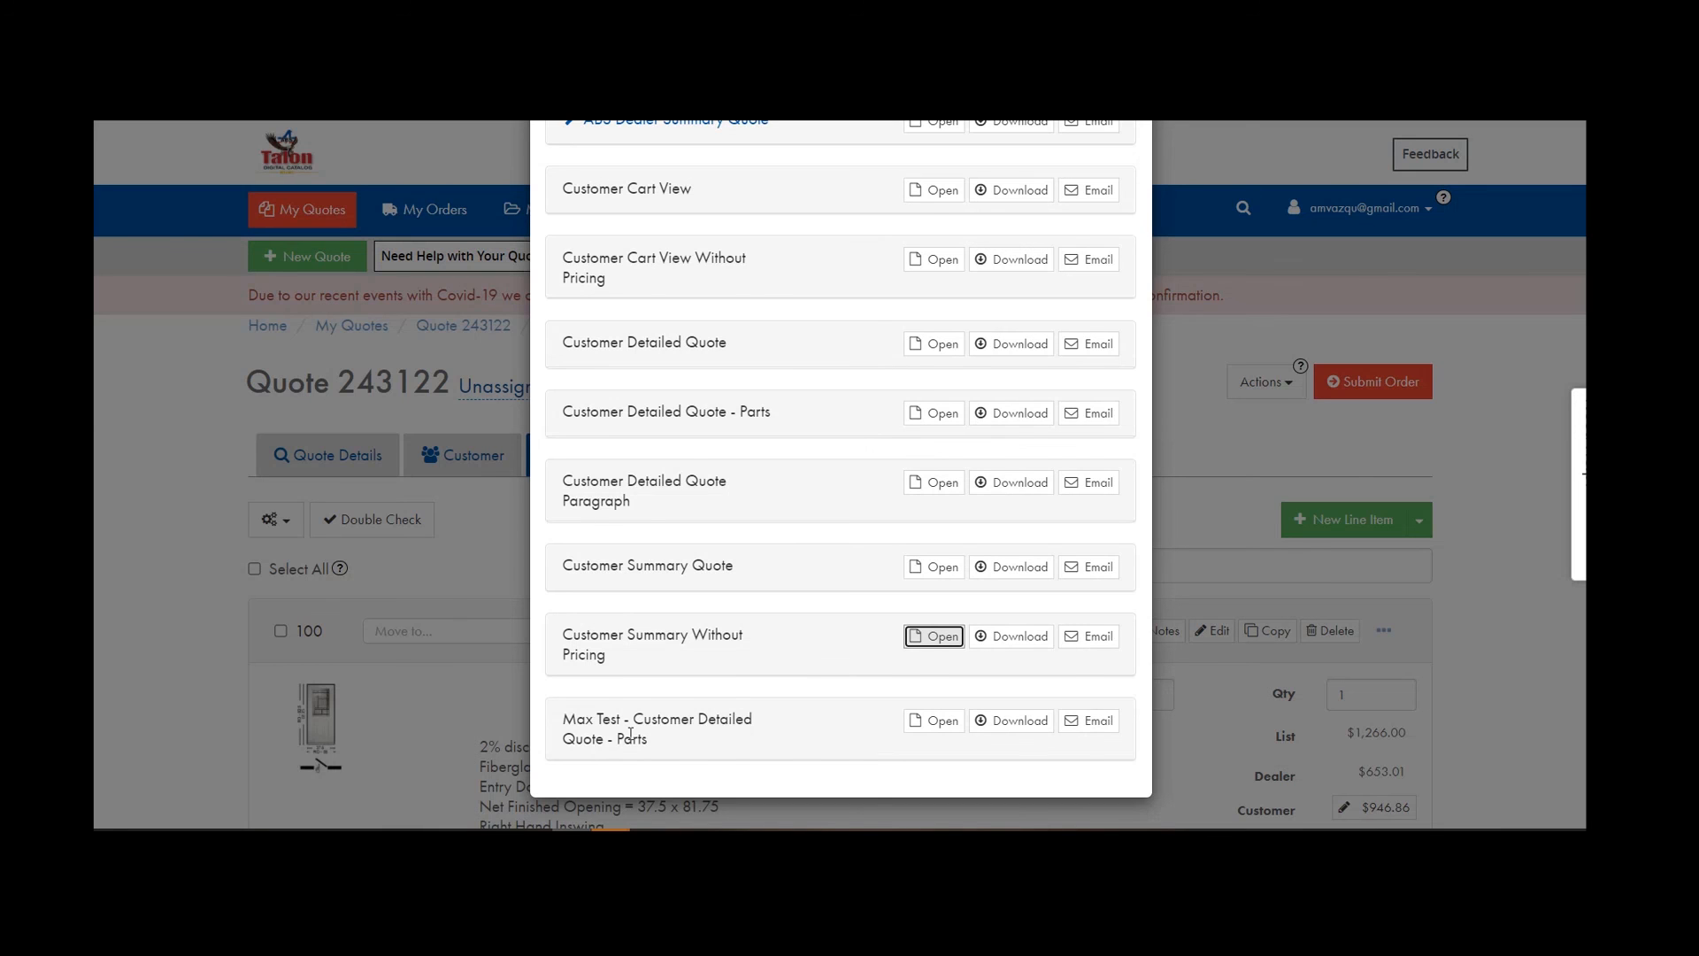
scroll(809, 746, up, 4)
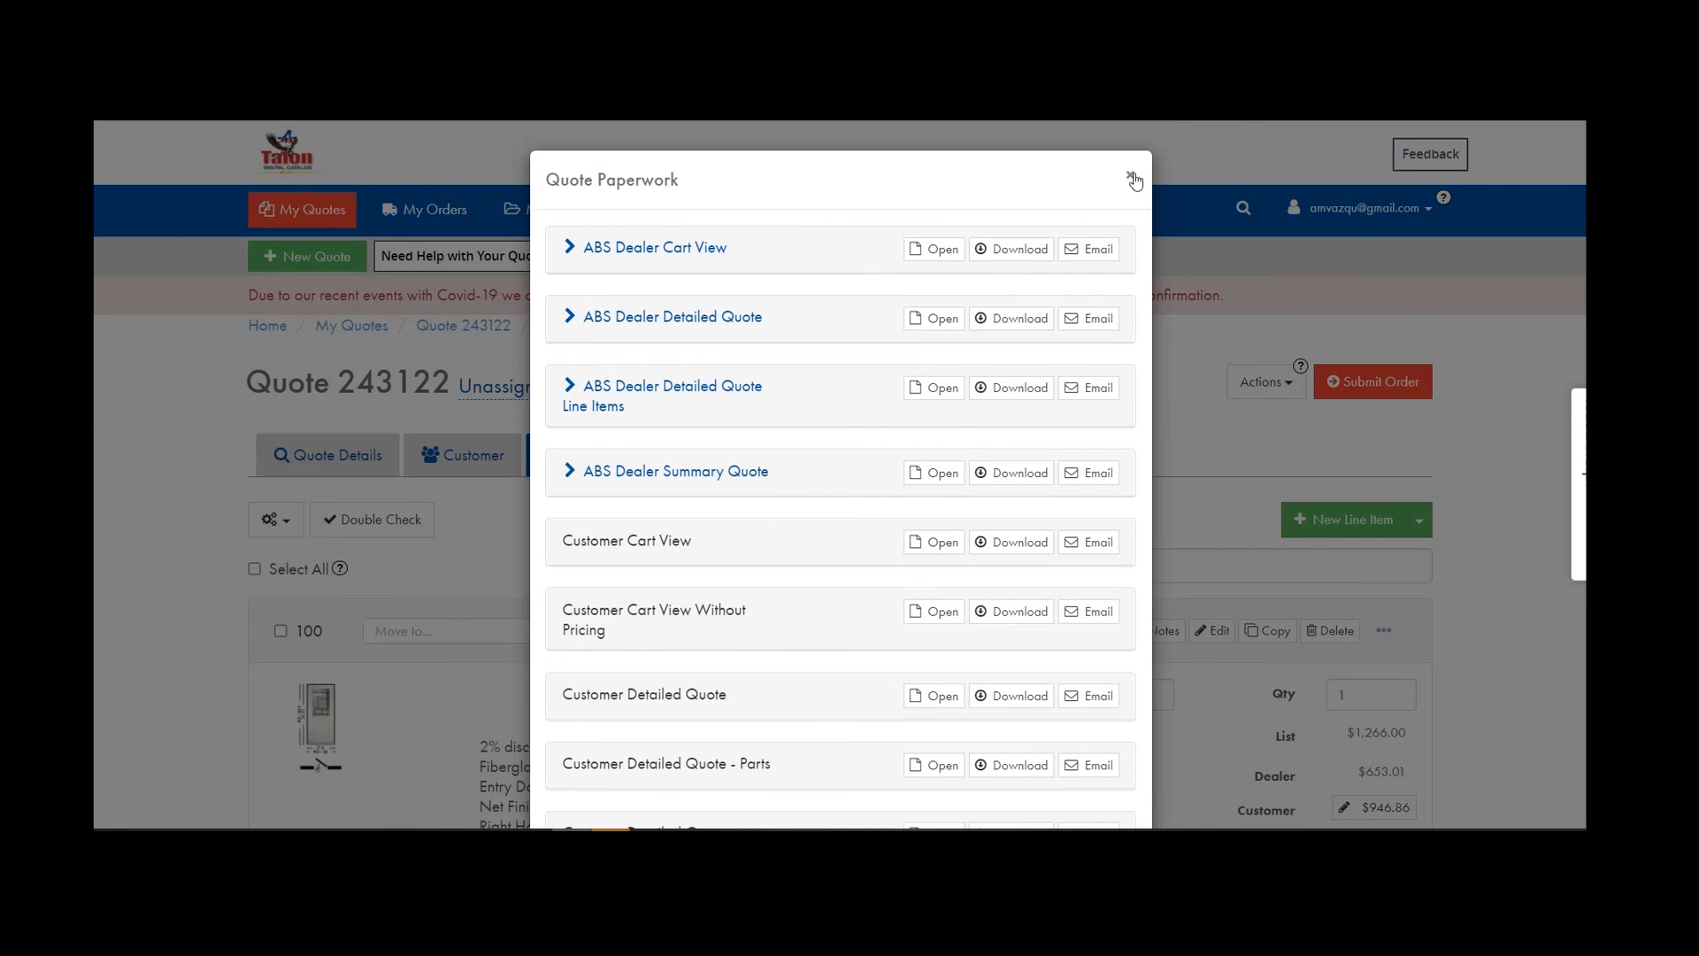
Close the Quote Paperwork list and run Actions > Update on quote 243122.
click(1132, 176)
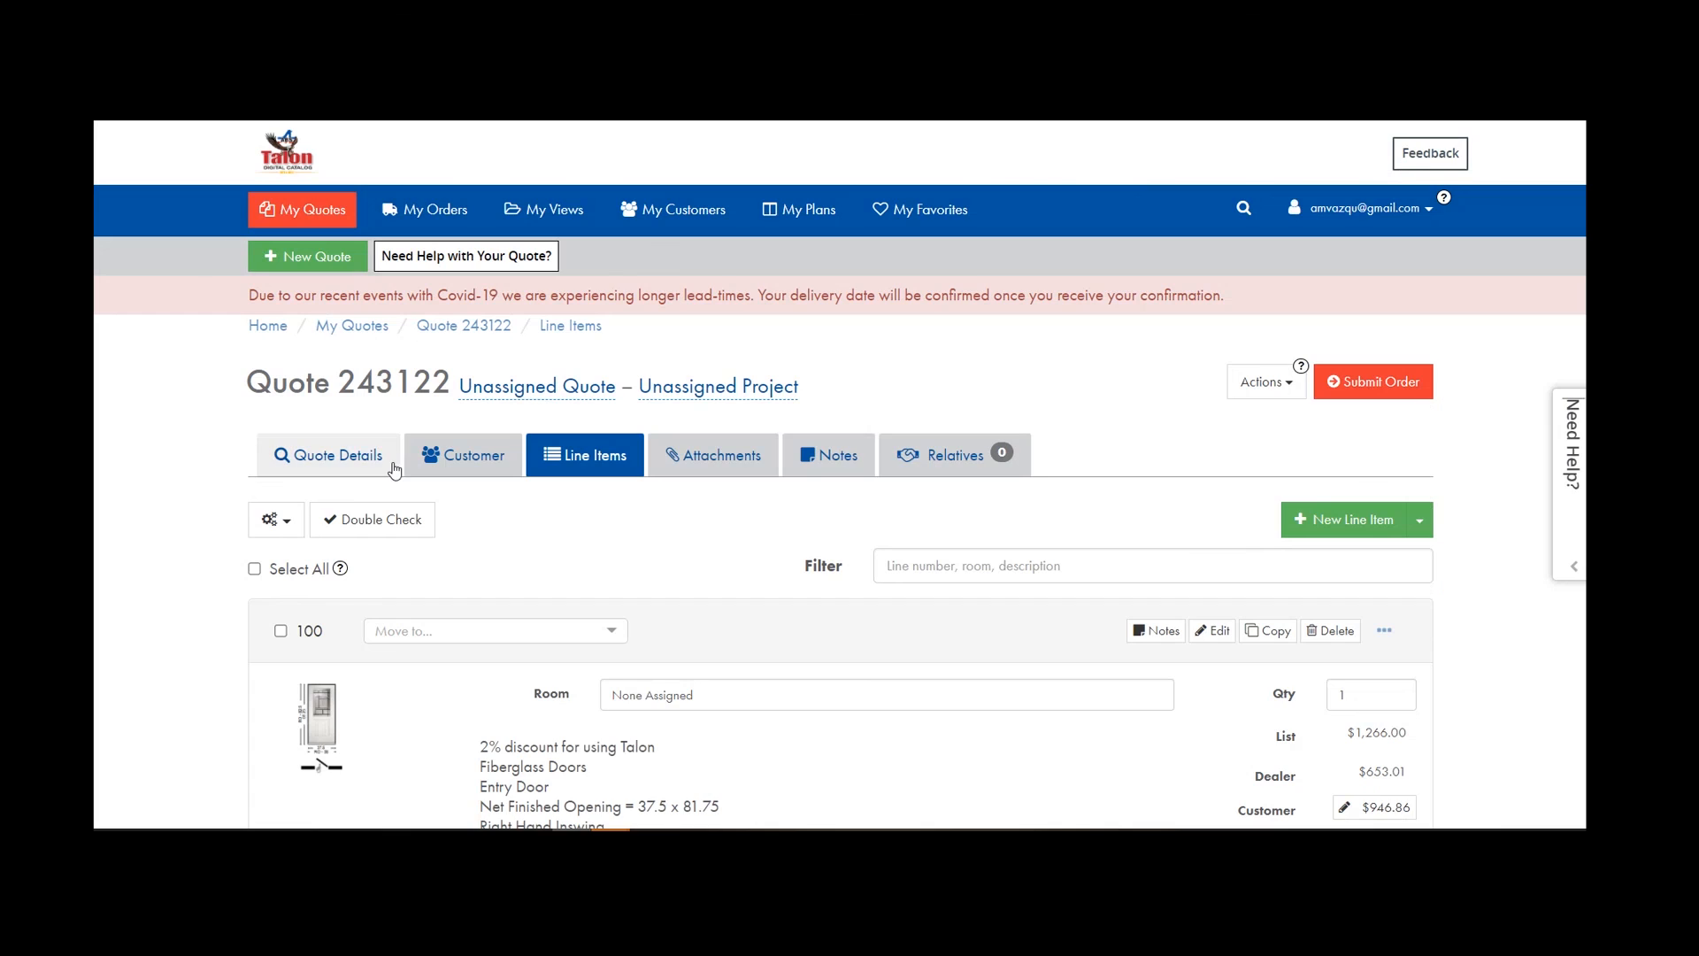
click(1288, 393)
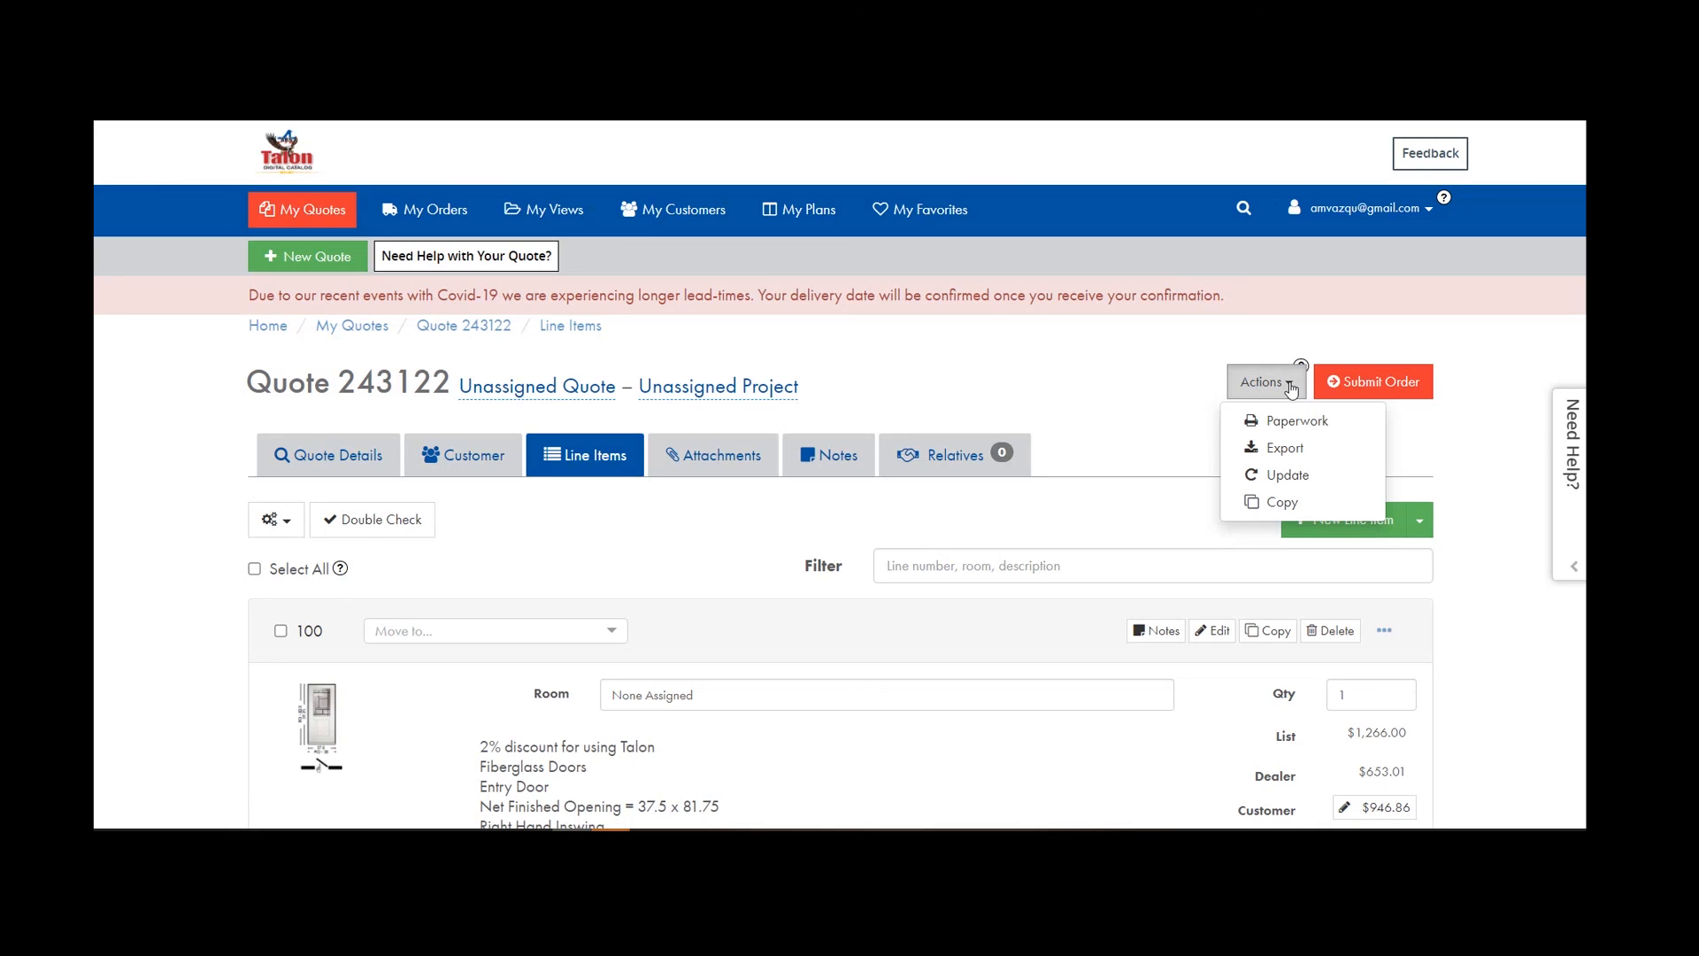
click(1286, 475)
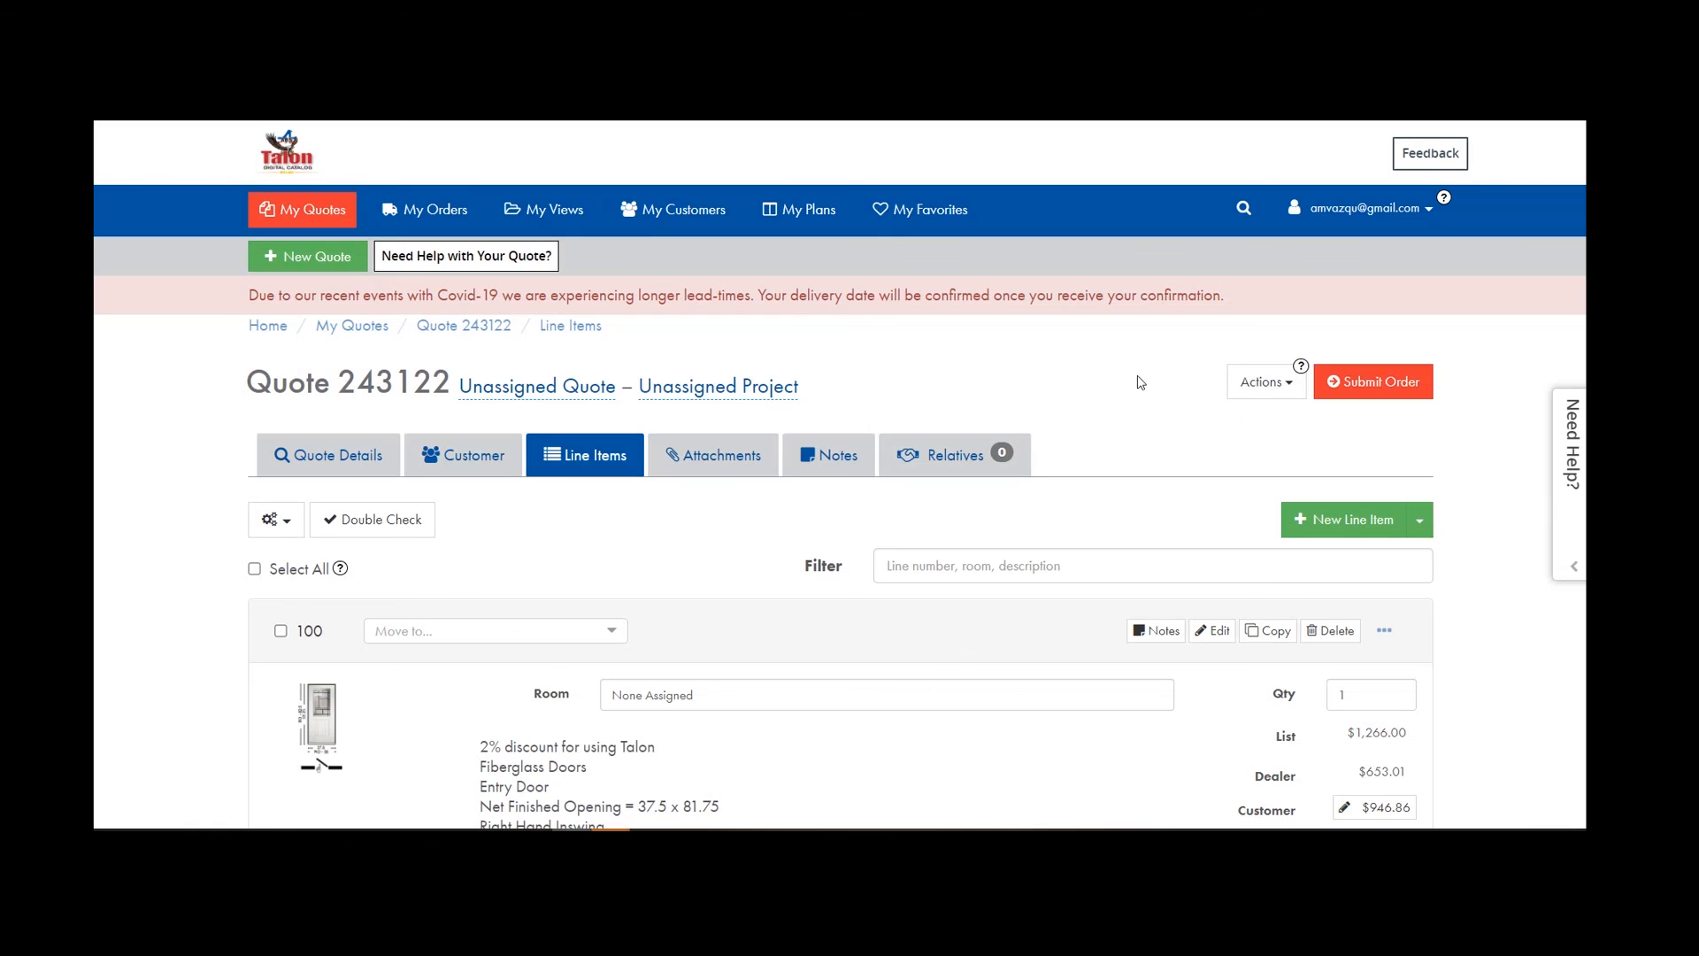
scroll(1391, 453, down, 1)
scroll(1391, 453, up, 1)
Return to the home dashboard via the Talon logo and scan recent quotes and orders.
click(279, 140)
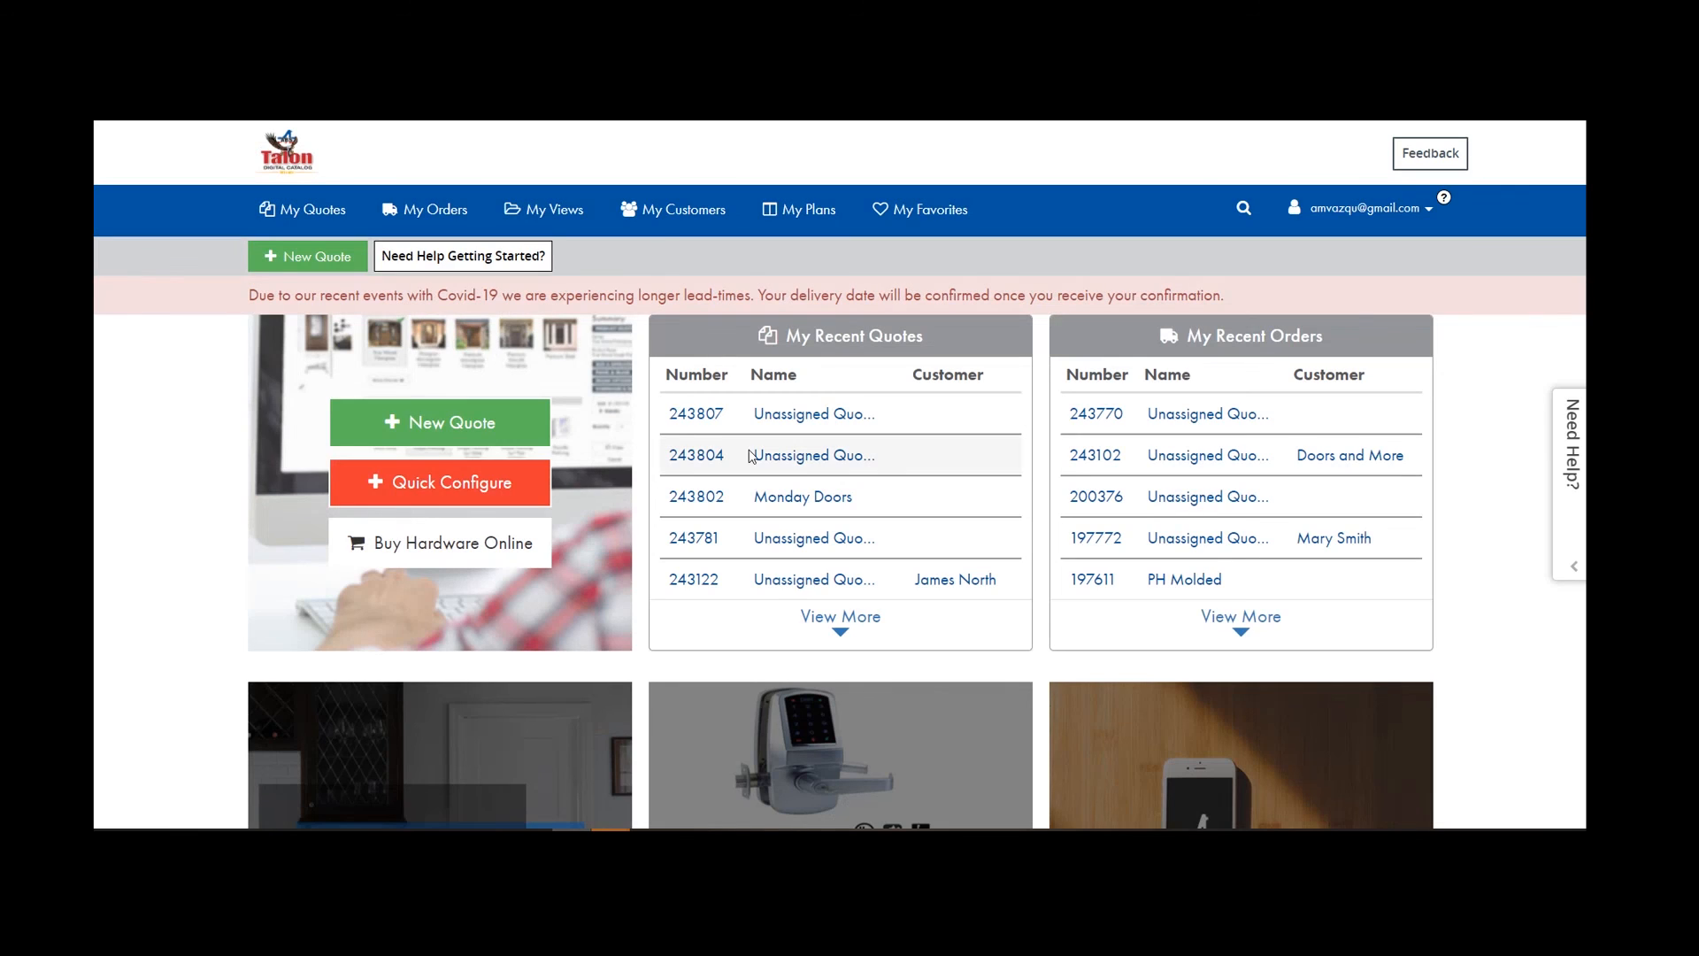
scroll(956, 565, down, 1)
scroll(955, 564, up, 1)
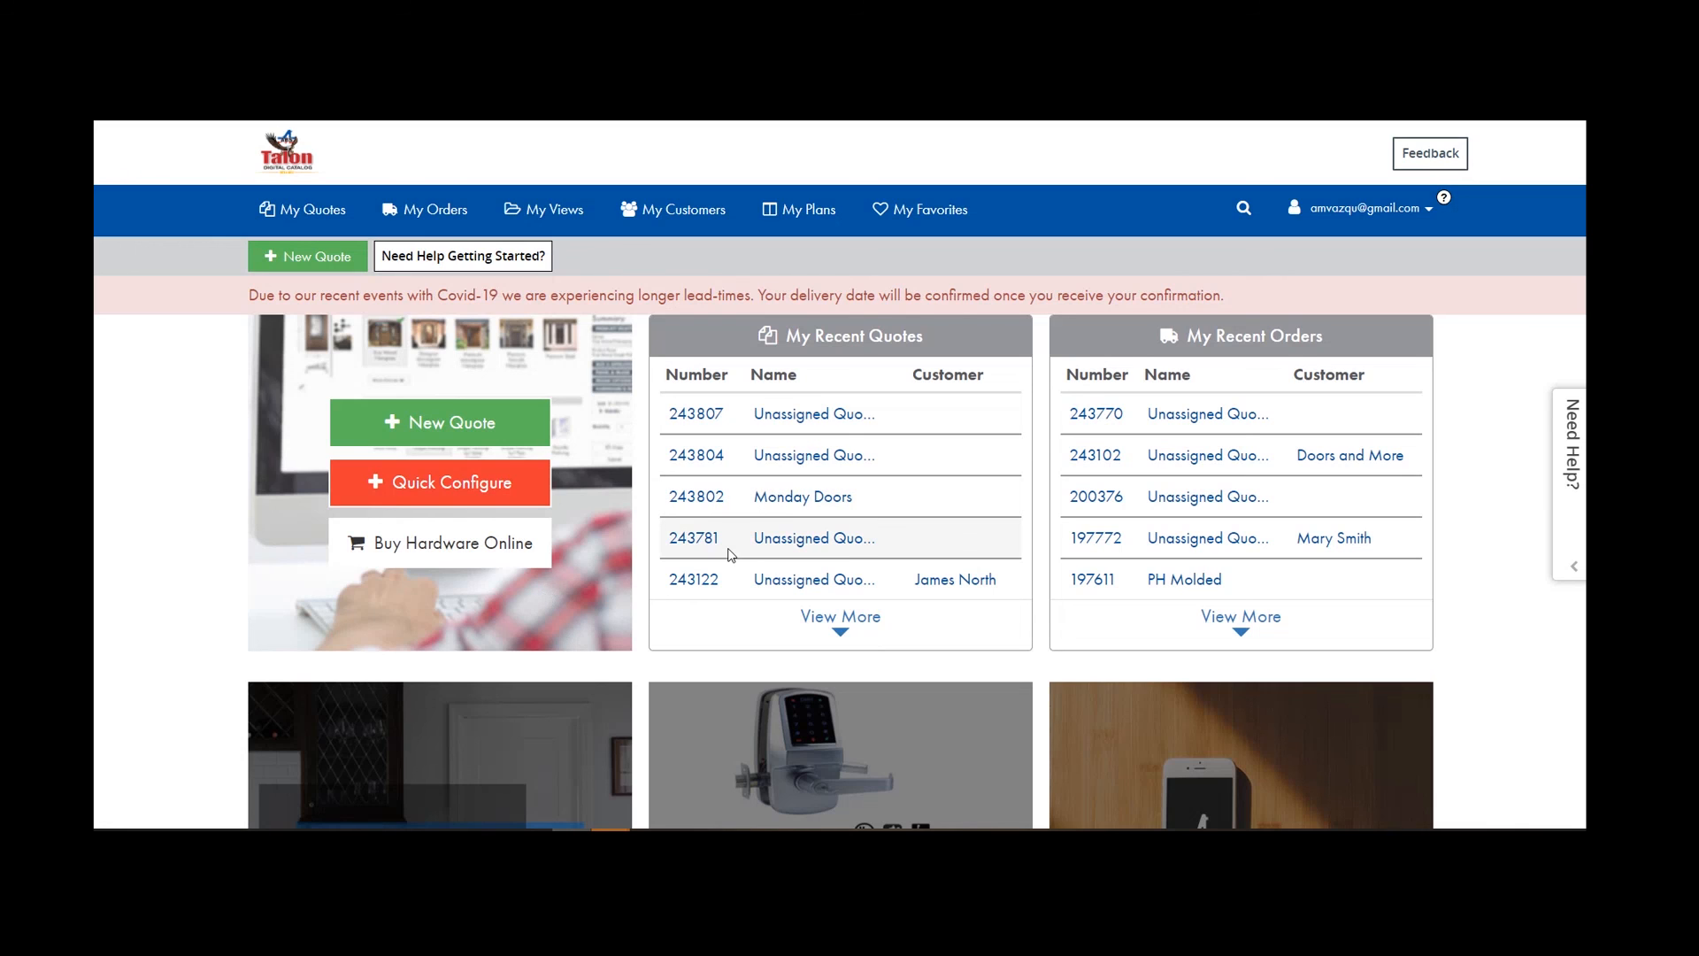
scroll(727, 553, down, 3)
scroll(727, 553, up, 3)
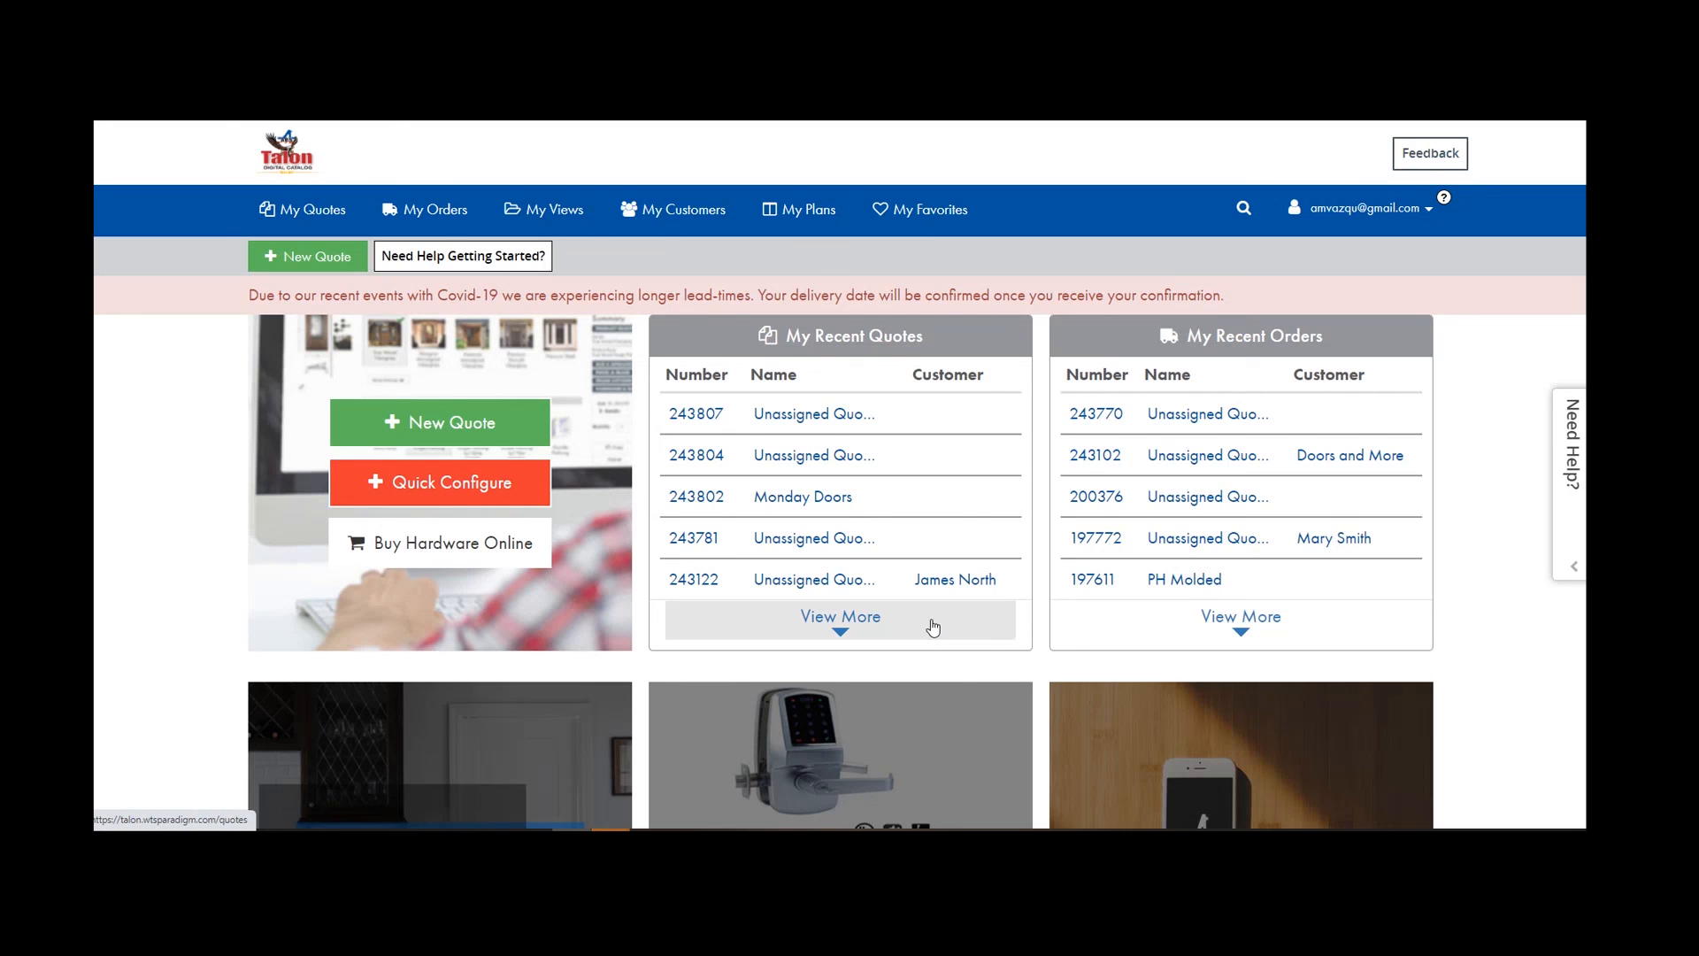
scroll(880, 617, down, 2)
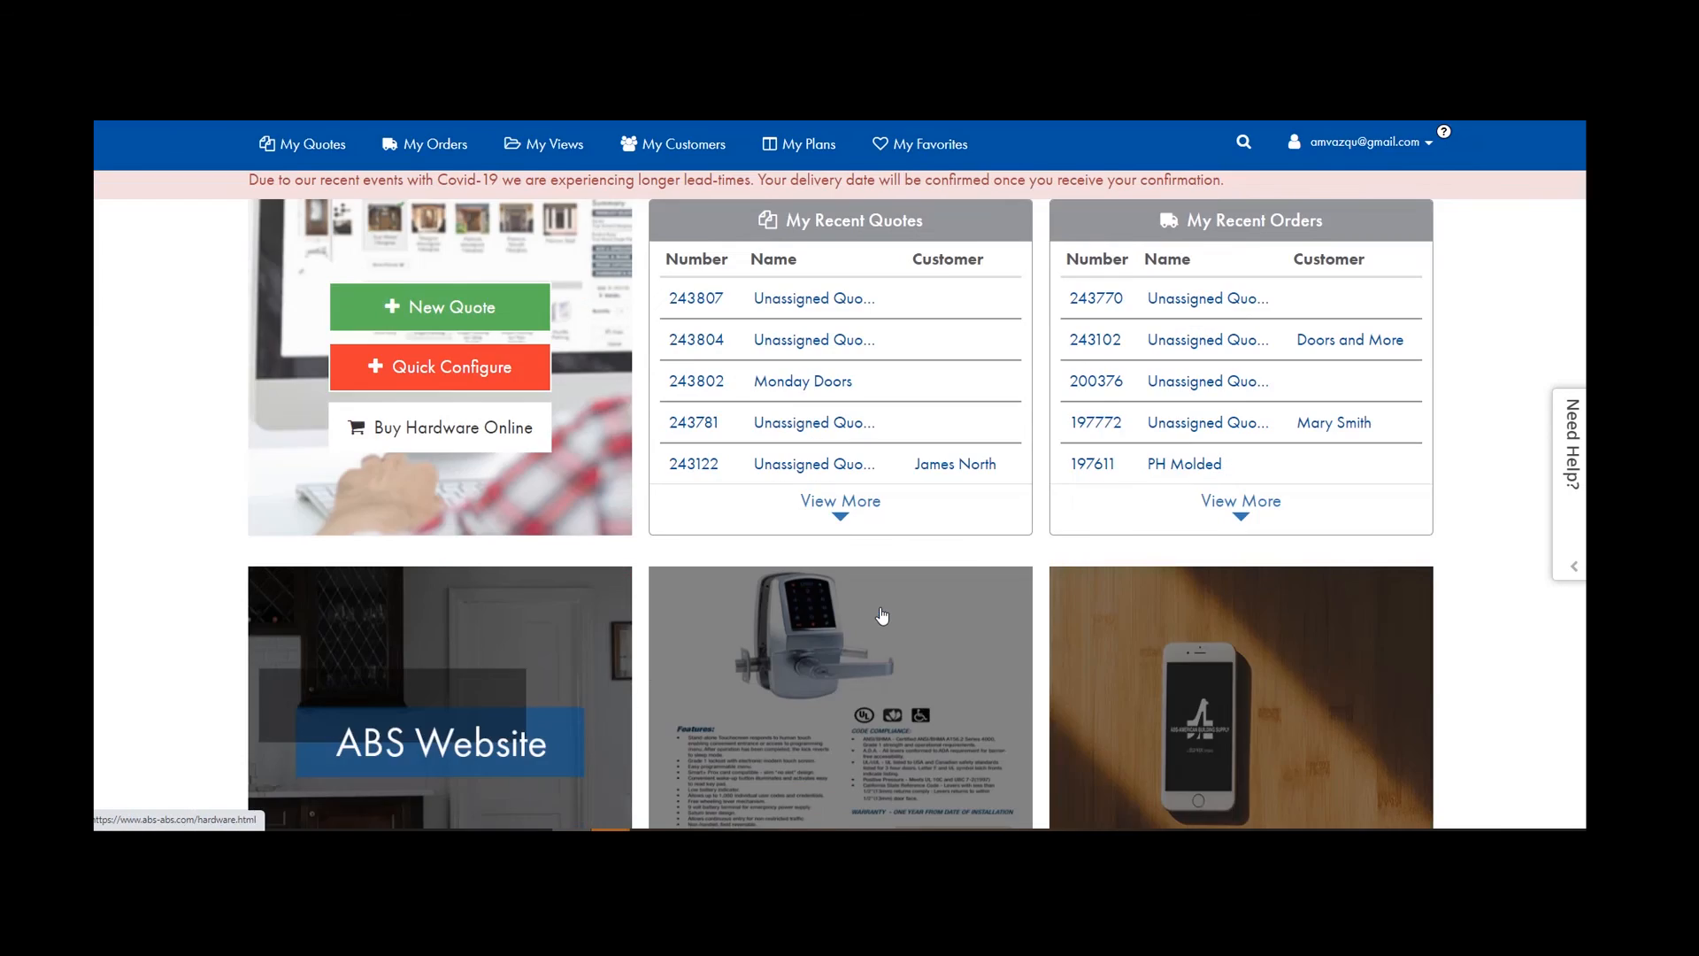
scroll(880, 618, up, 2)
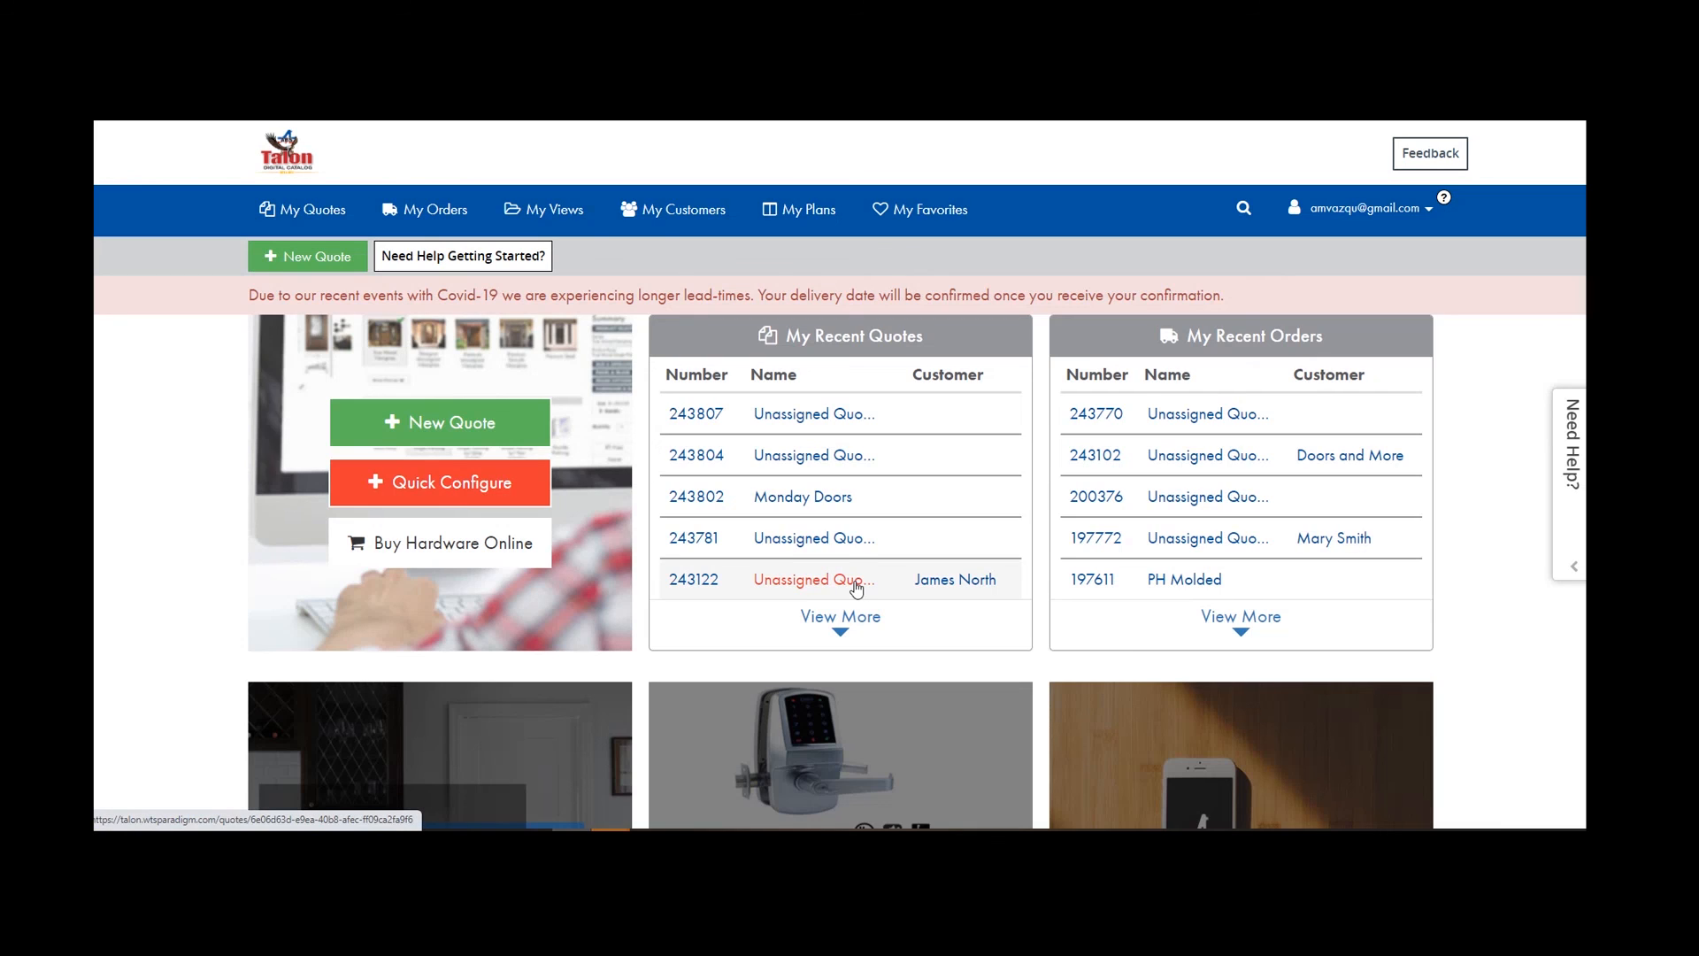
click(1428, 154)
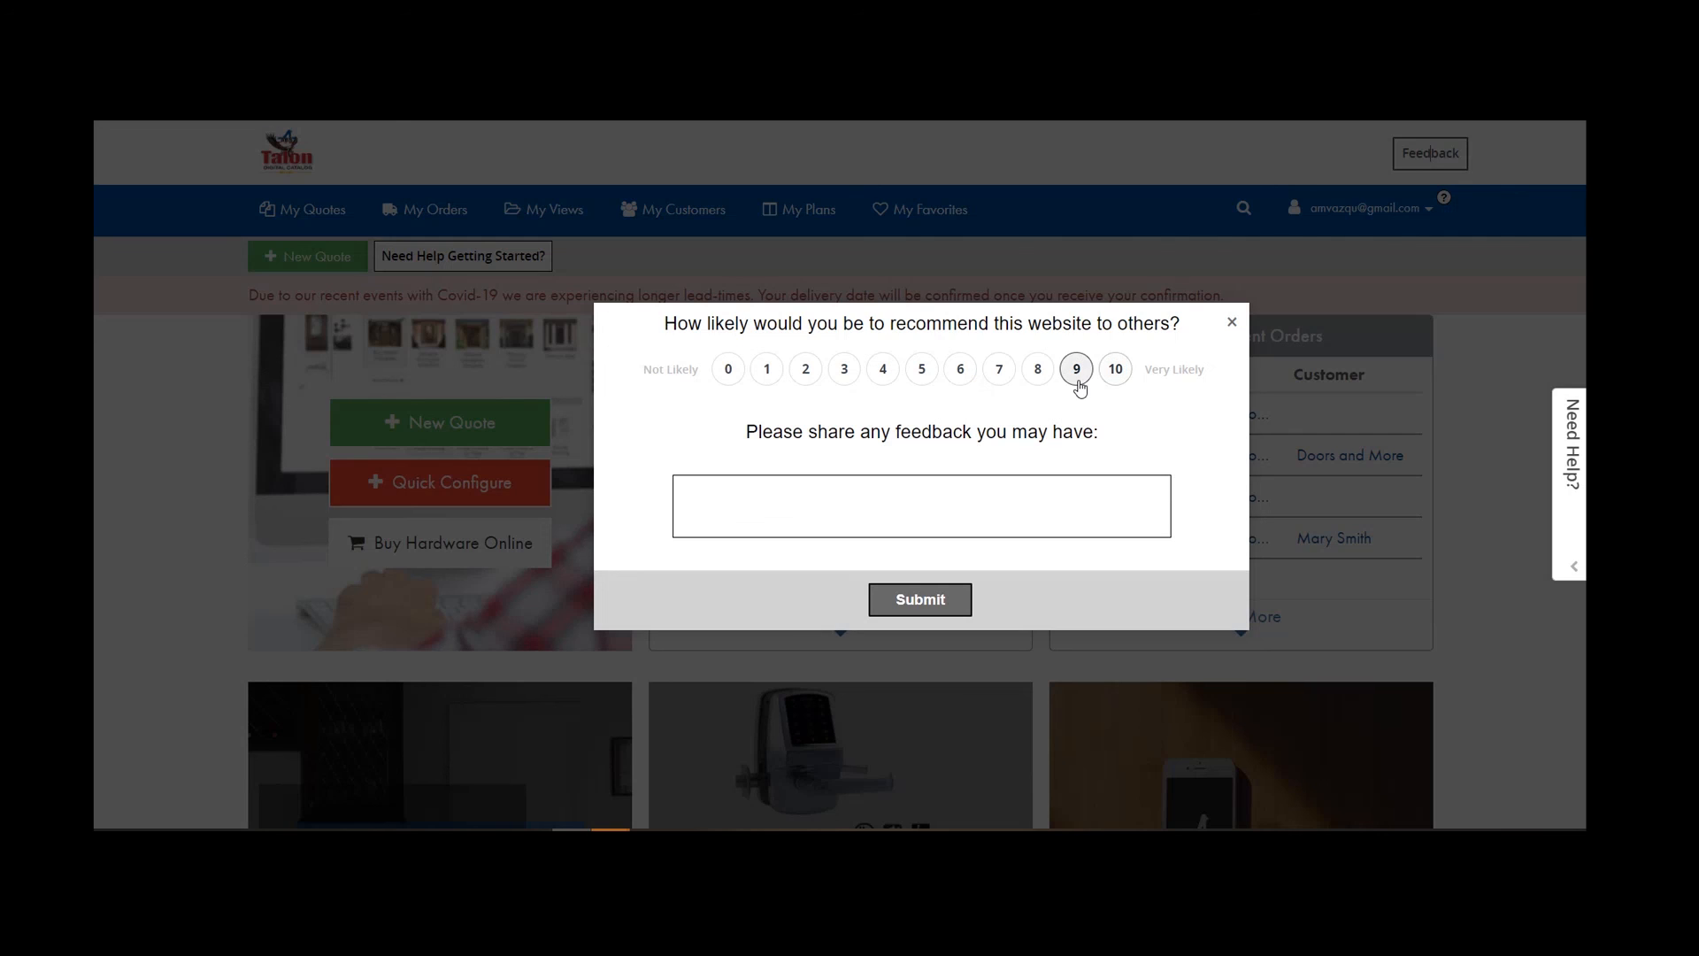
click(999, 369)
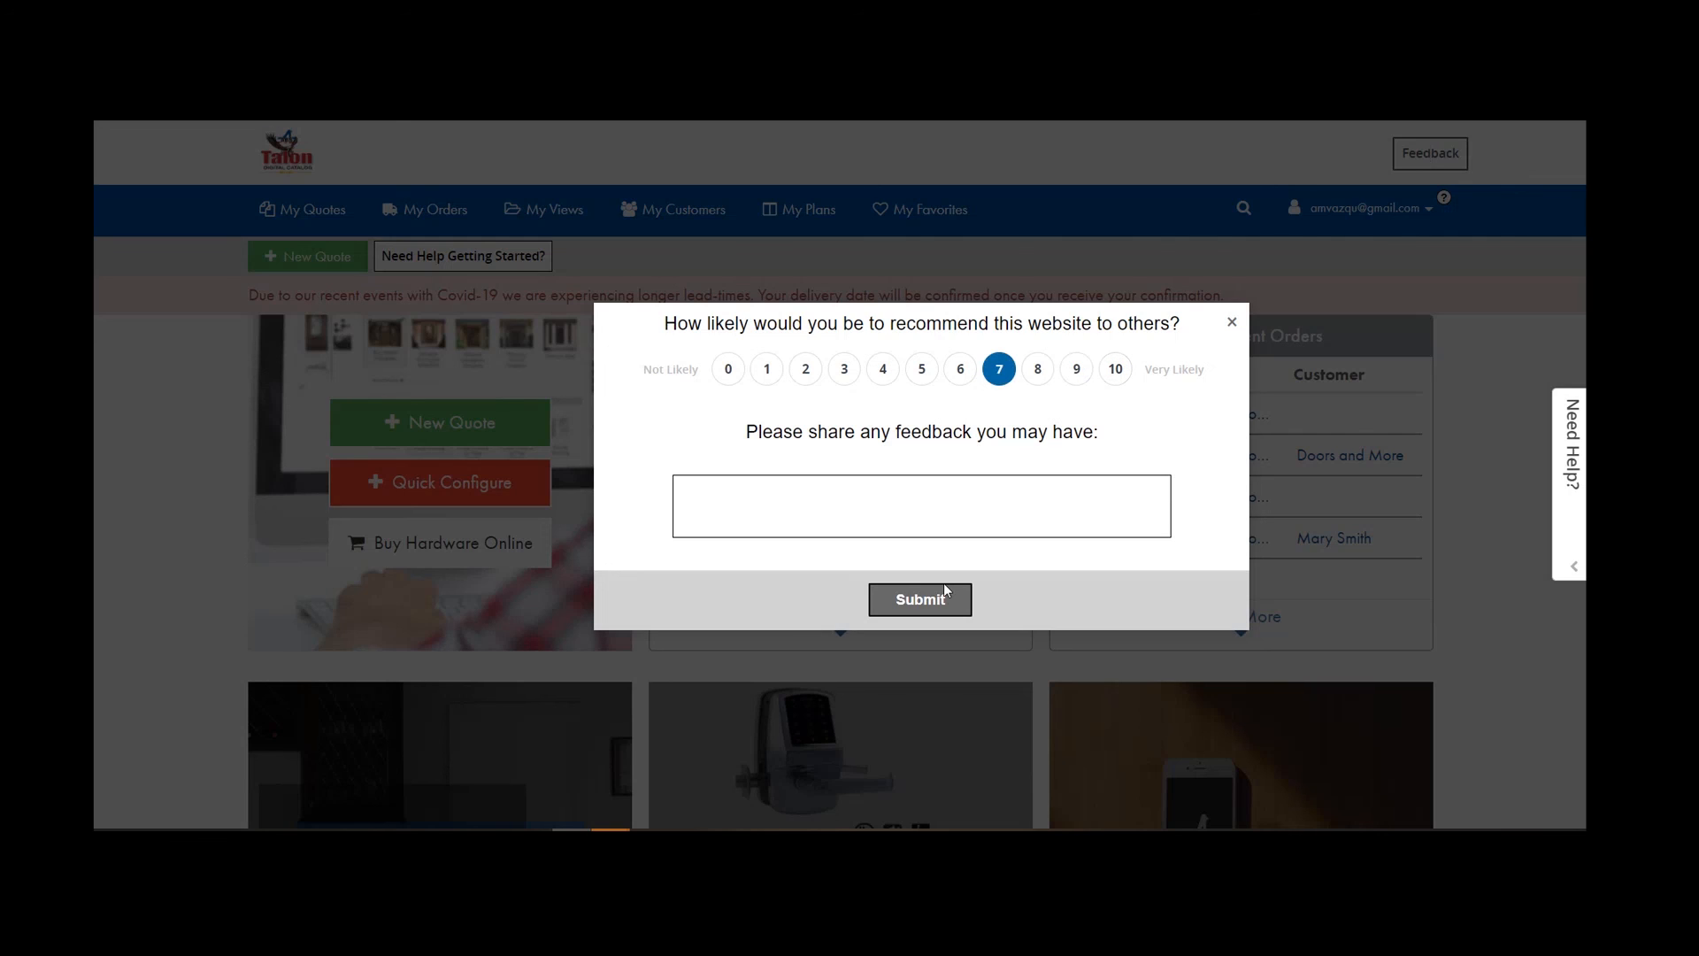
click(797, 499)
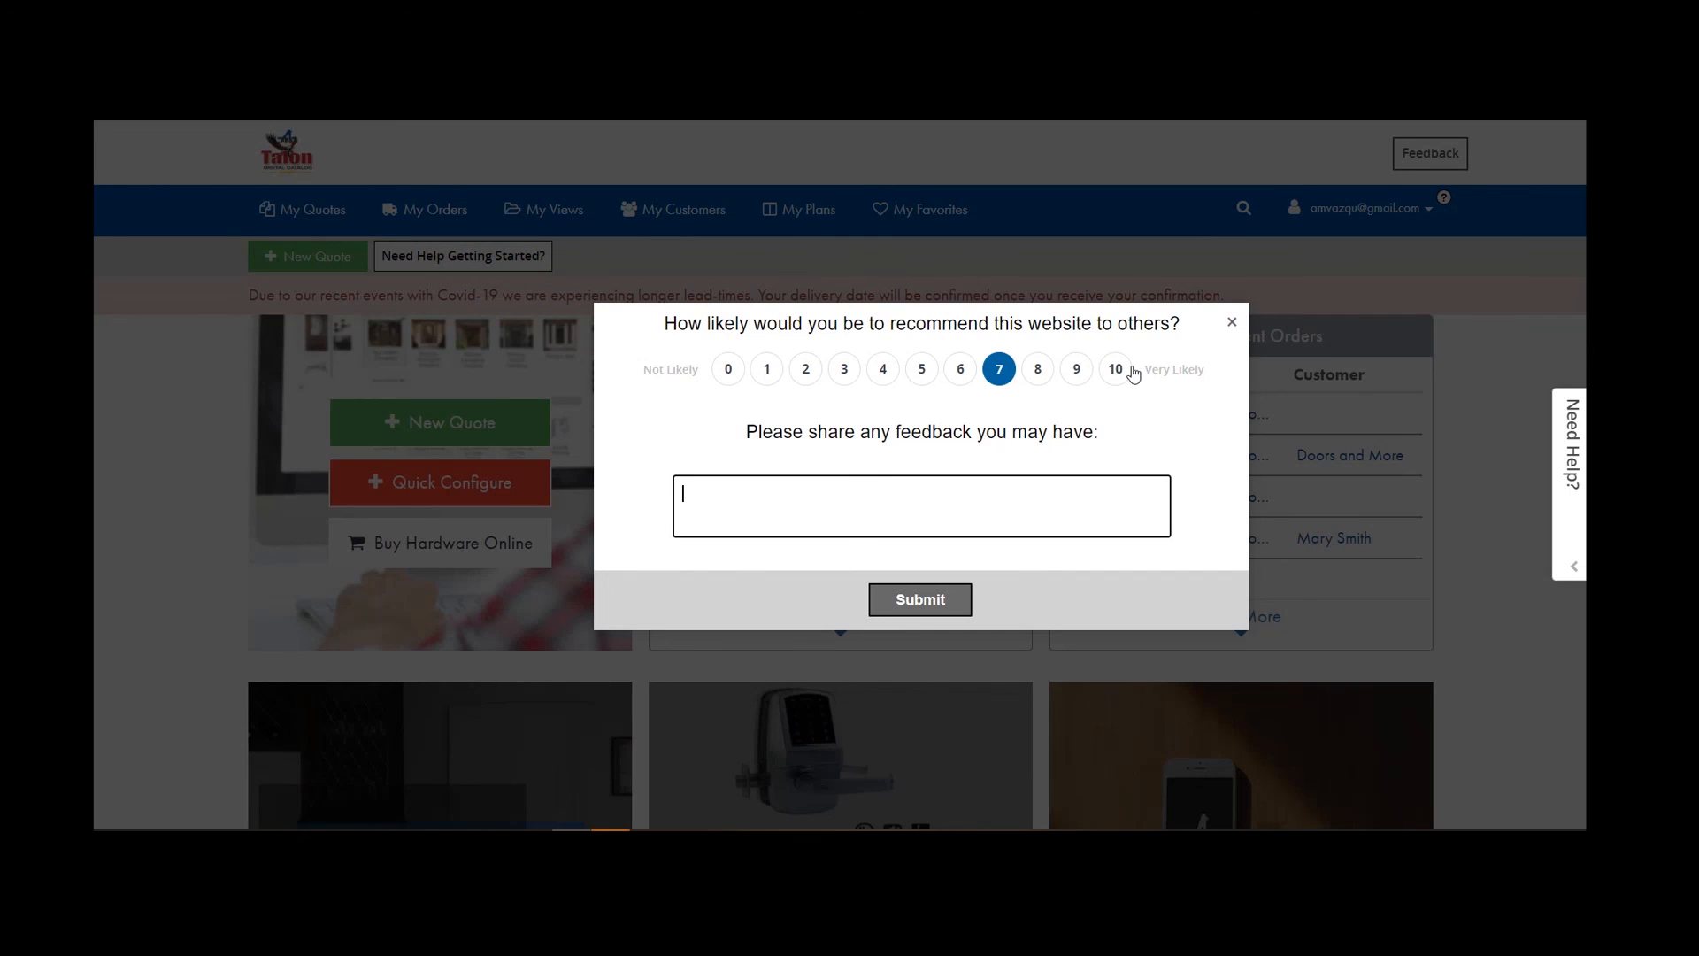
click(1233, 324)
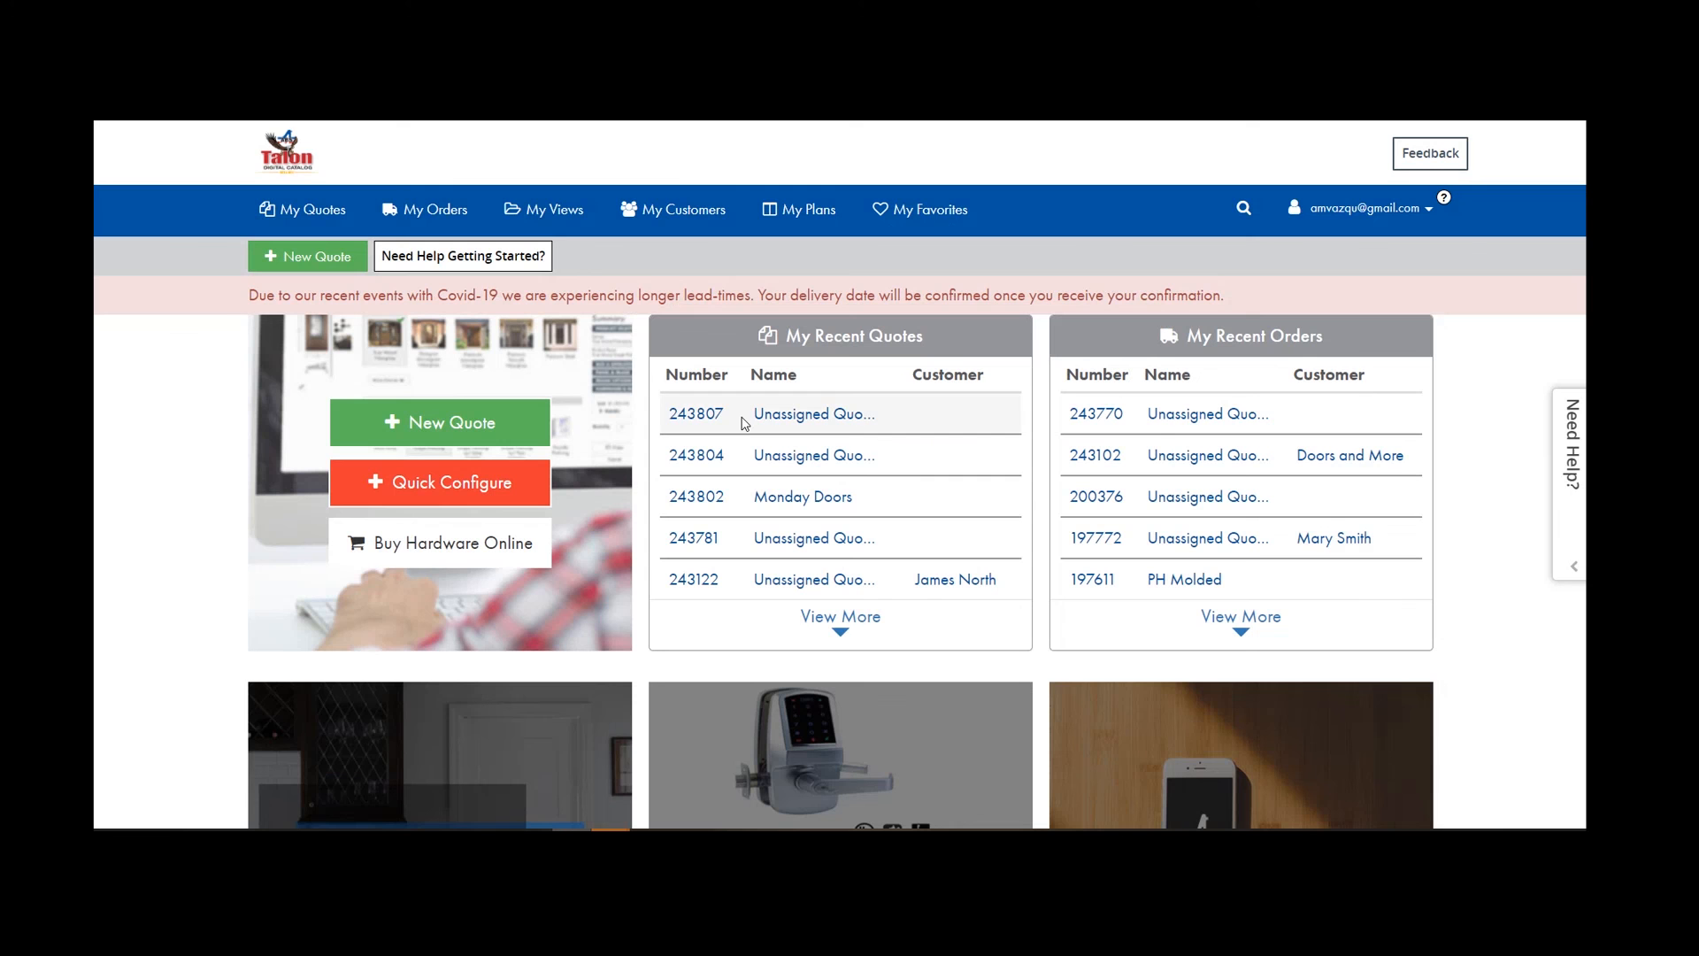